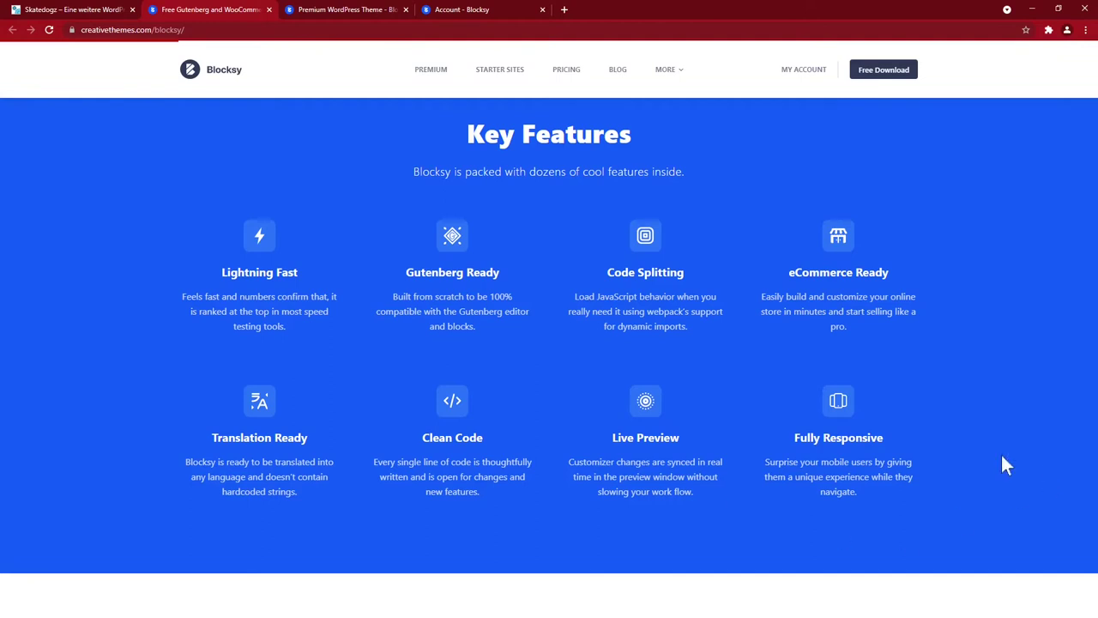
Step: Examine the Blocksy theme's feature page, from key features through WooCommerce integration to the core features, and close the page
scroll(1002, 456, down, 5)
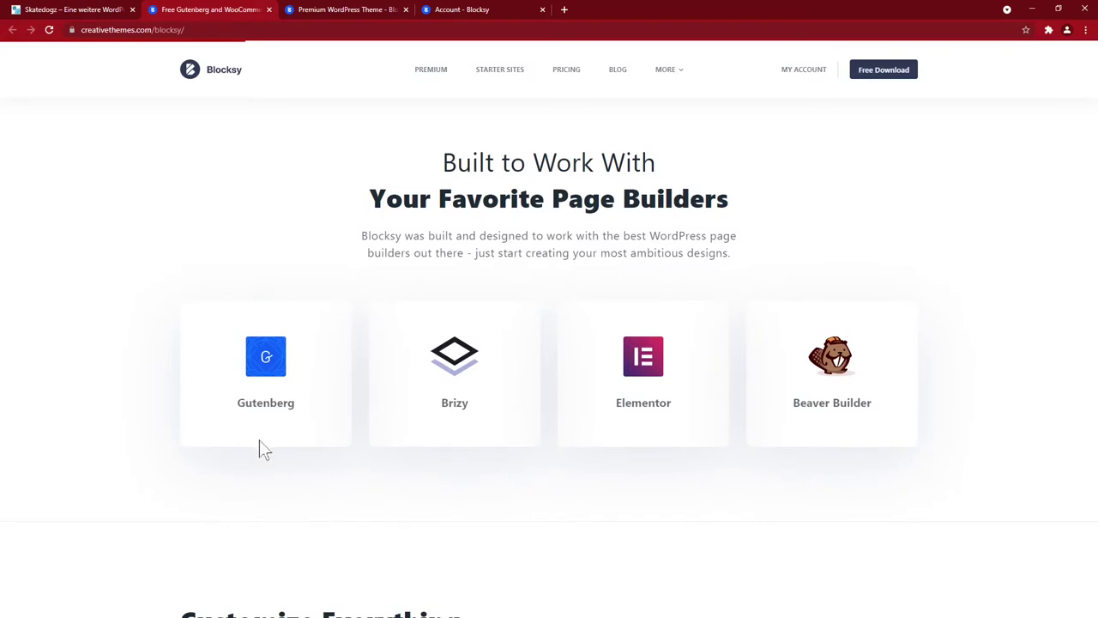
scroll(332, 519, down, 5)
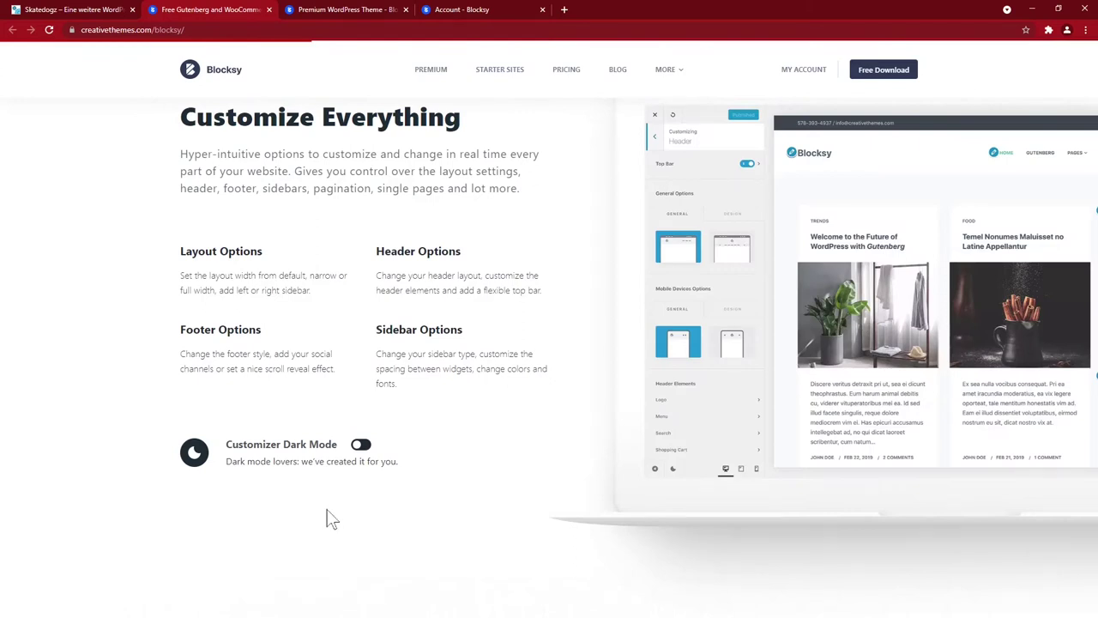
scroll(333, 519, down, 5)
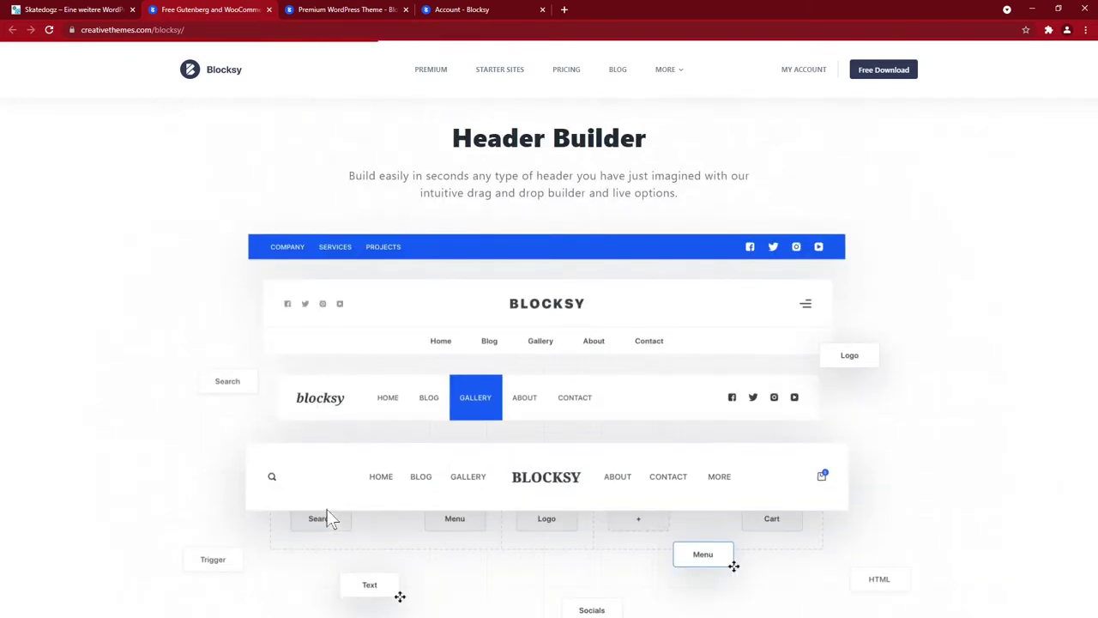
scroll(327, 508, down, 5)
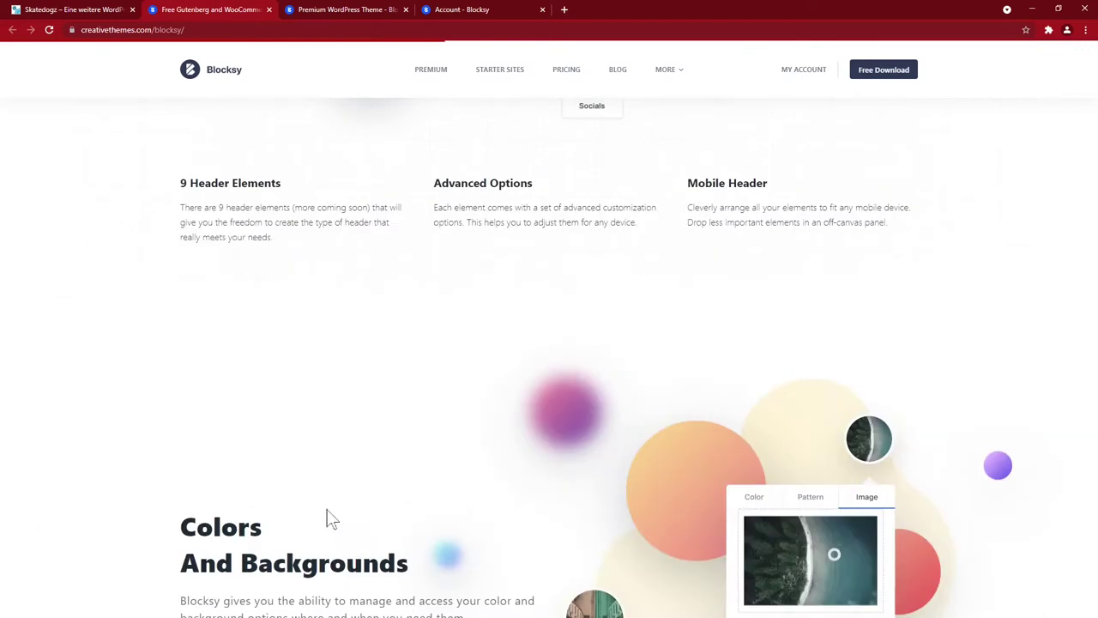
scroll(332, 519, down, 15)
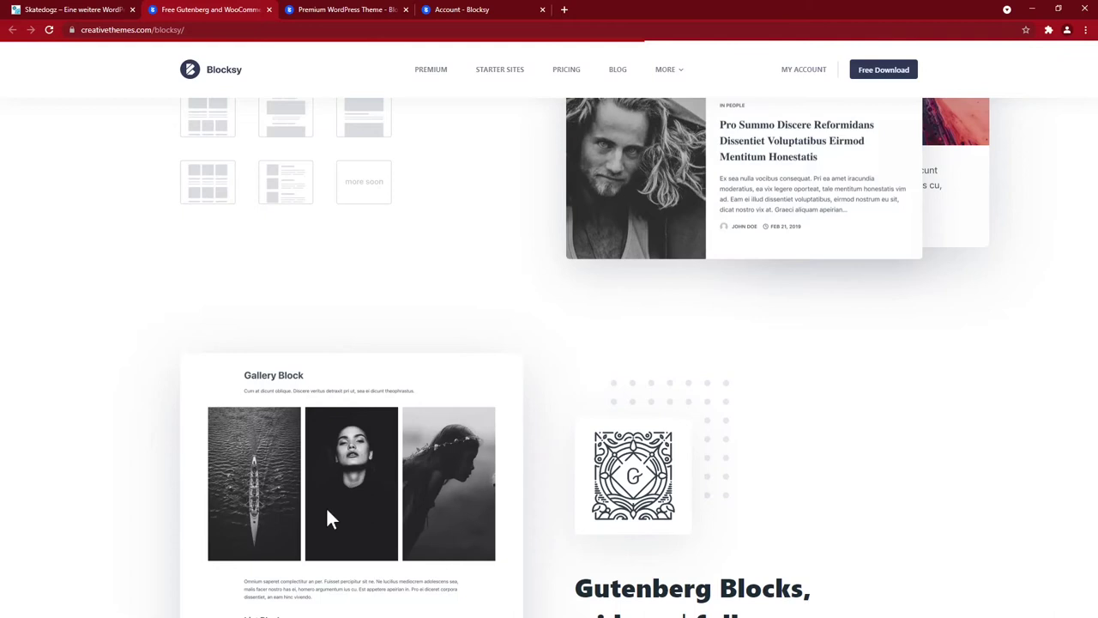
scroll(332, 520, down, 5)
scroll(332, 519, down, 5)
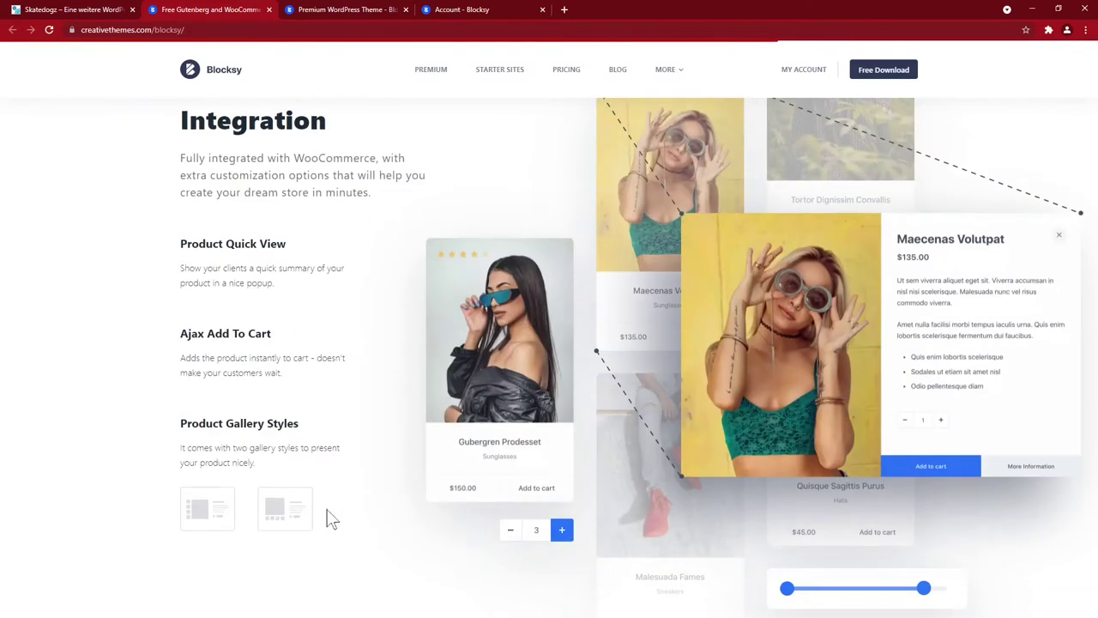
scroll(363, 503, up, 3)
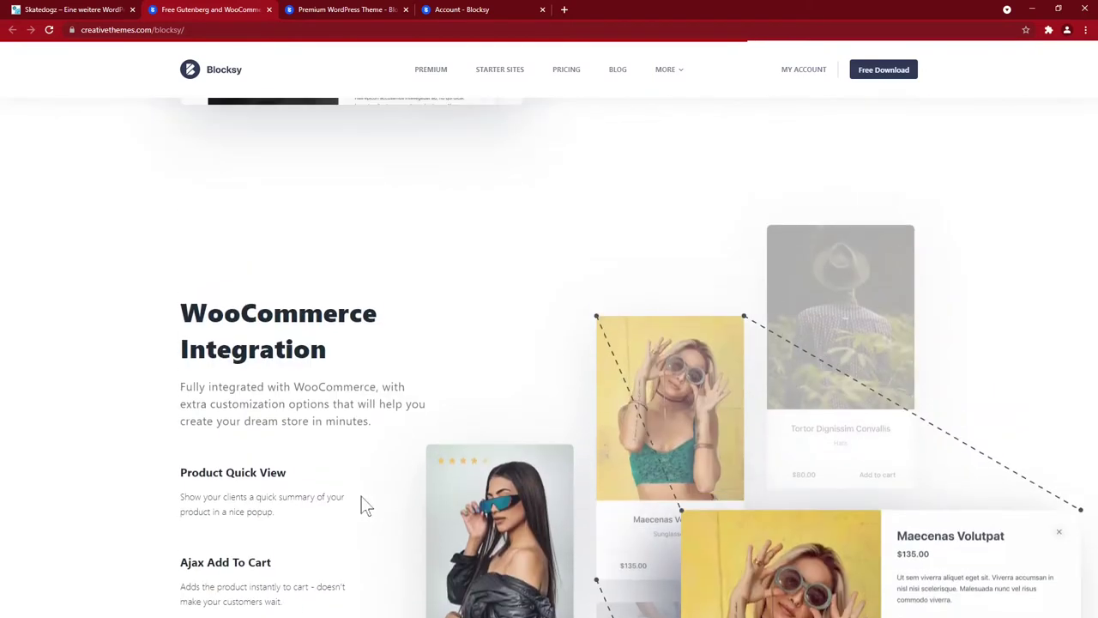
scroll(363, 505, down, 2)
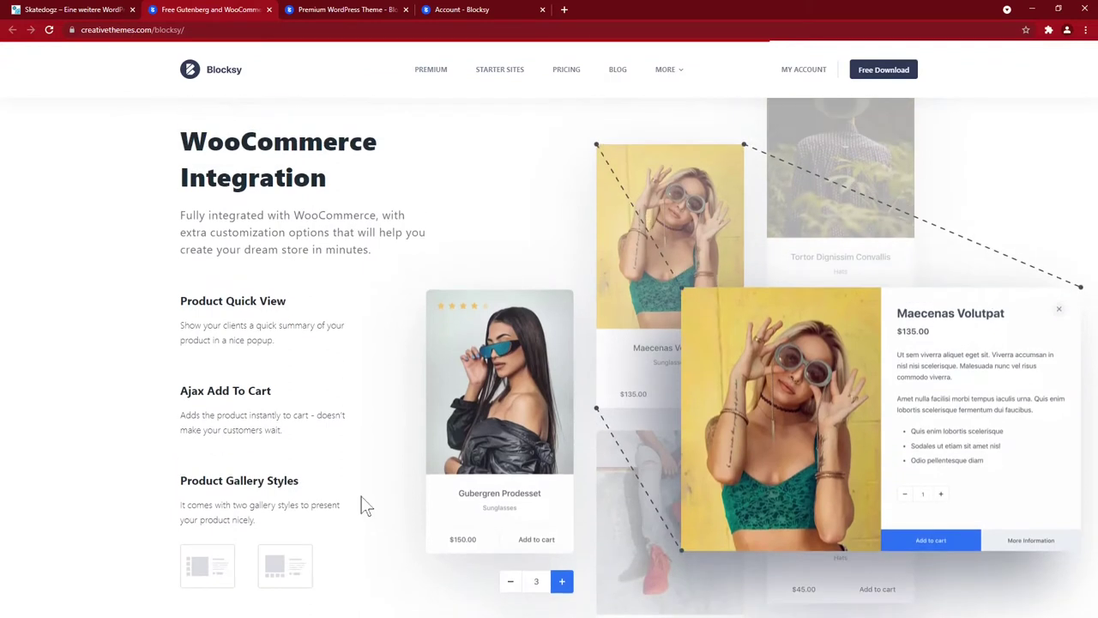
scroll(363, 504, down, 10)
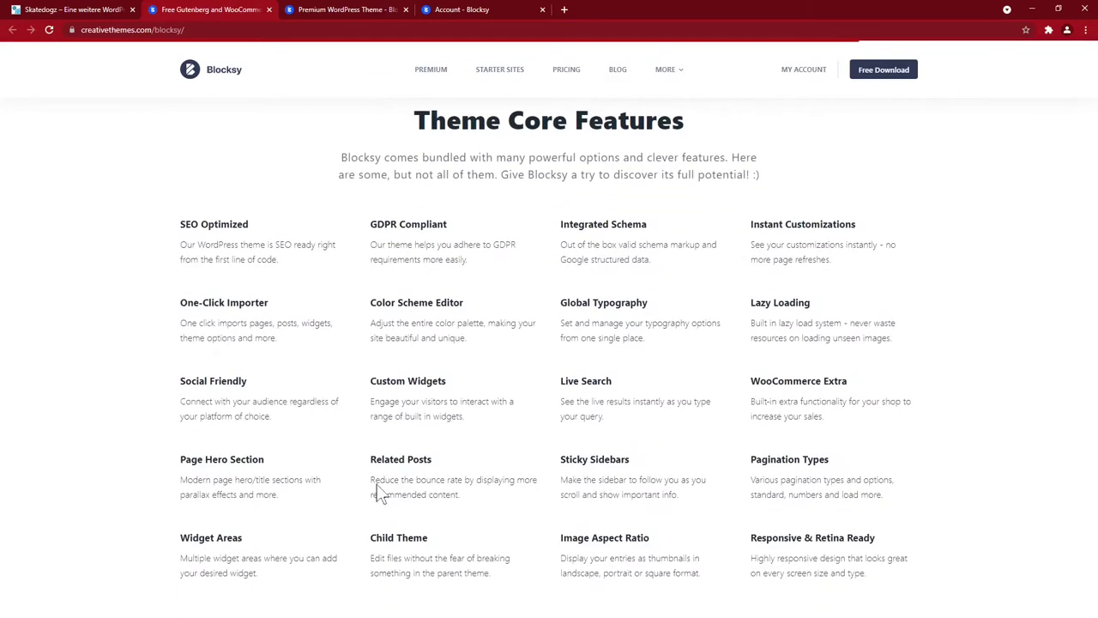
scroll(378, 493, down, 2)
key(ctrl+w)
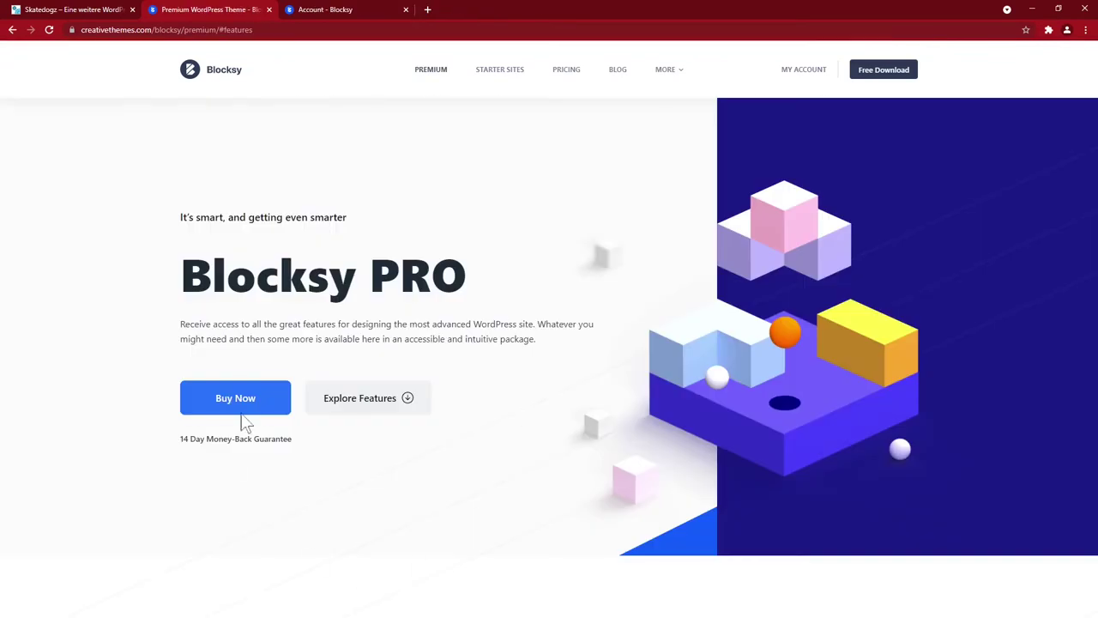
Step: Open the Blocksy Pro pricing and examine the annual plans and the Free versus Pro feature comparison
click(281, 407)
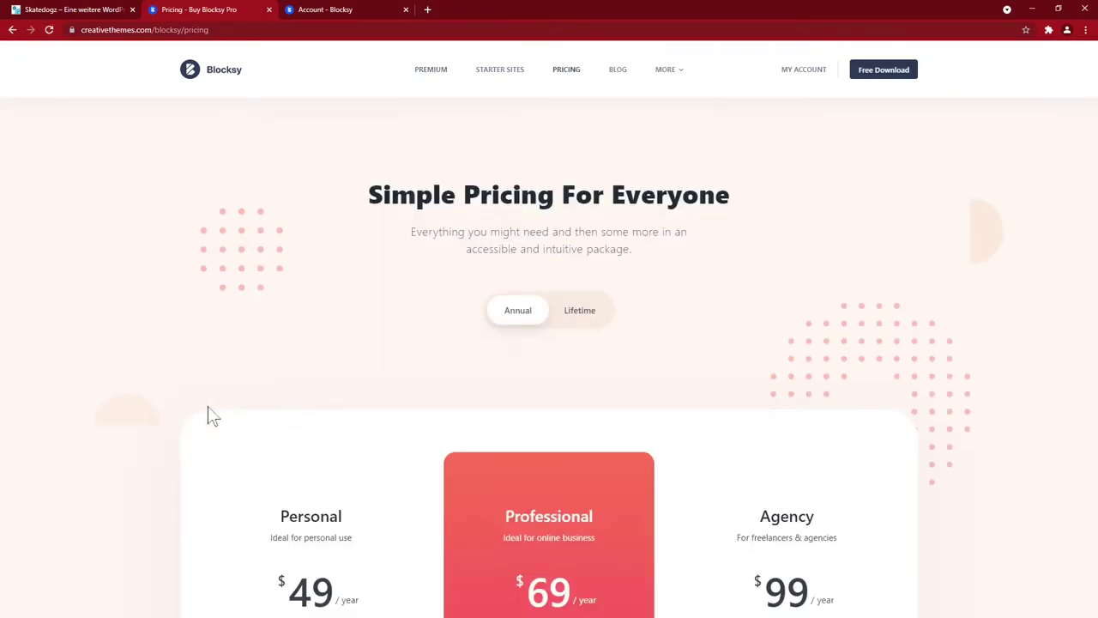
scroll(205, 407, down, 2)
scroll(203, 397, down, 1)
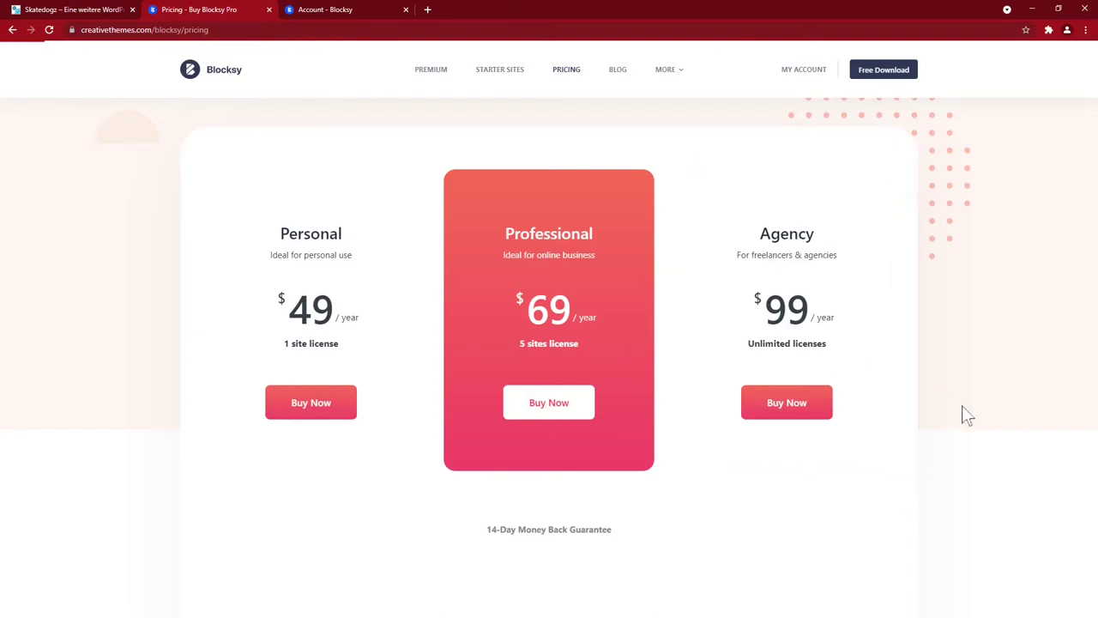
scroll(967, 415, down, 5)
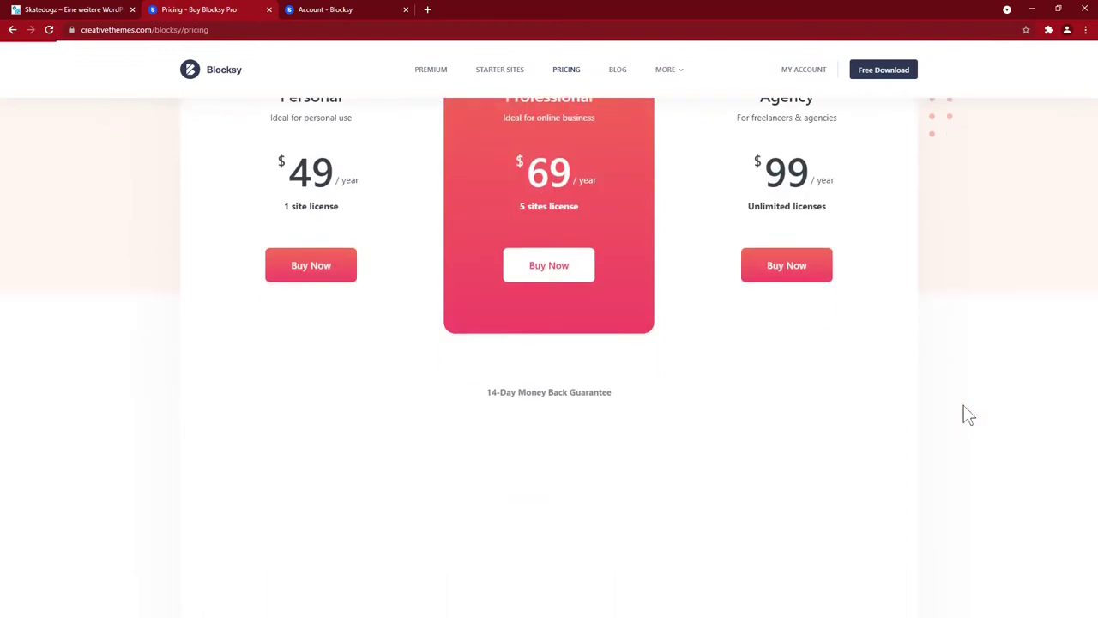
scroll(965, 417, down, 3)
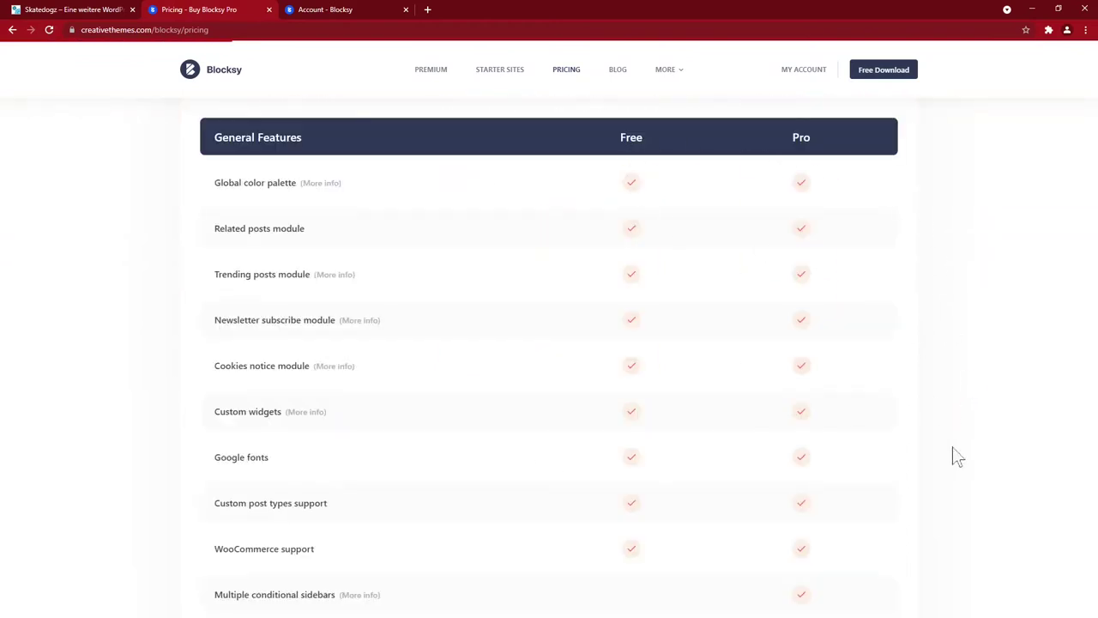
scroll(918, 419, down, 2)
scroll(916, 415, down, 6)
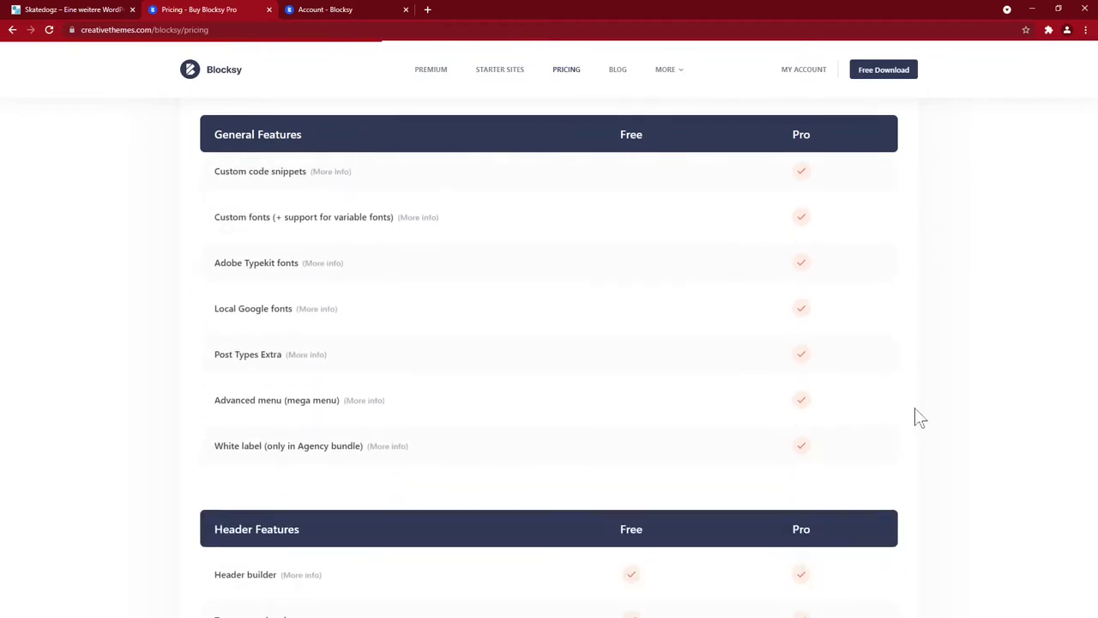
scroll(914, 408, down, 10)
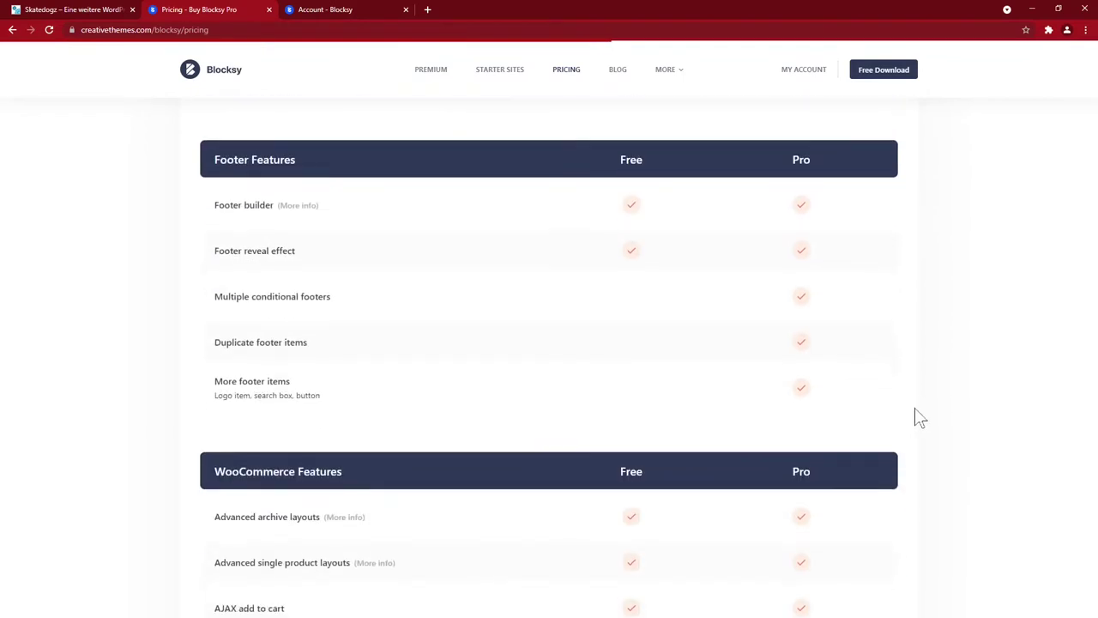
scroll(915, 408, down, 3)
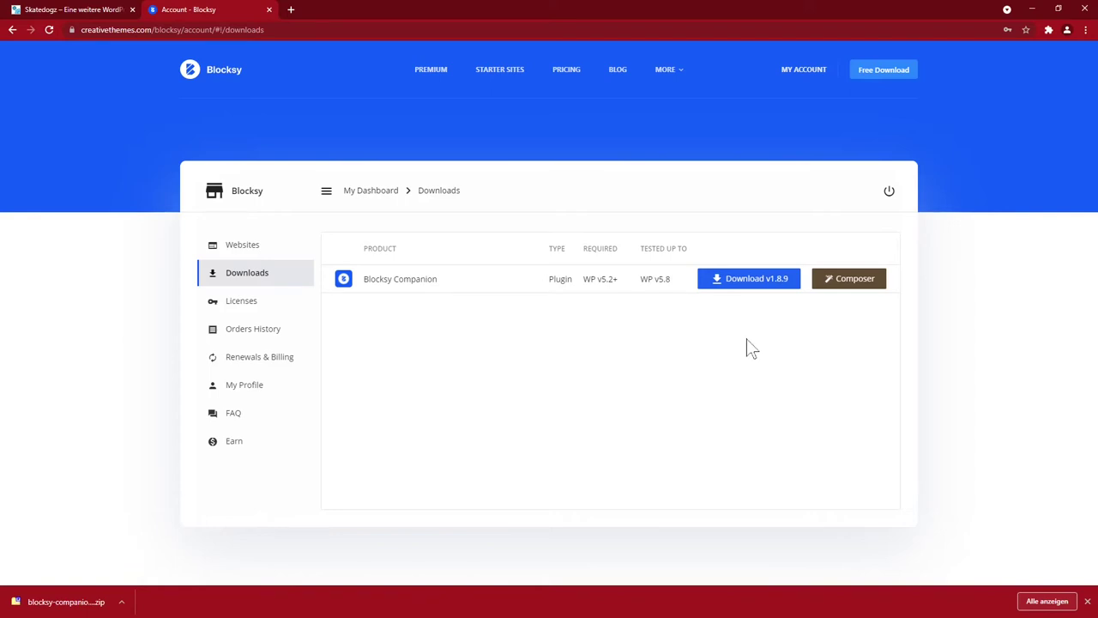
Step: Close the Blocksy account page and open theme management in the Skatedogz site's WordPress admin
key(ctrl+w)
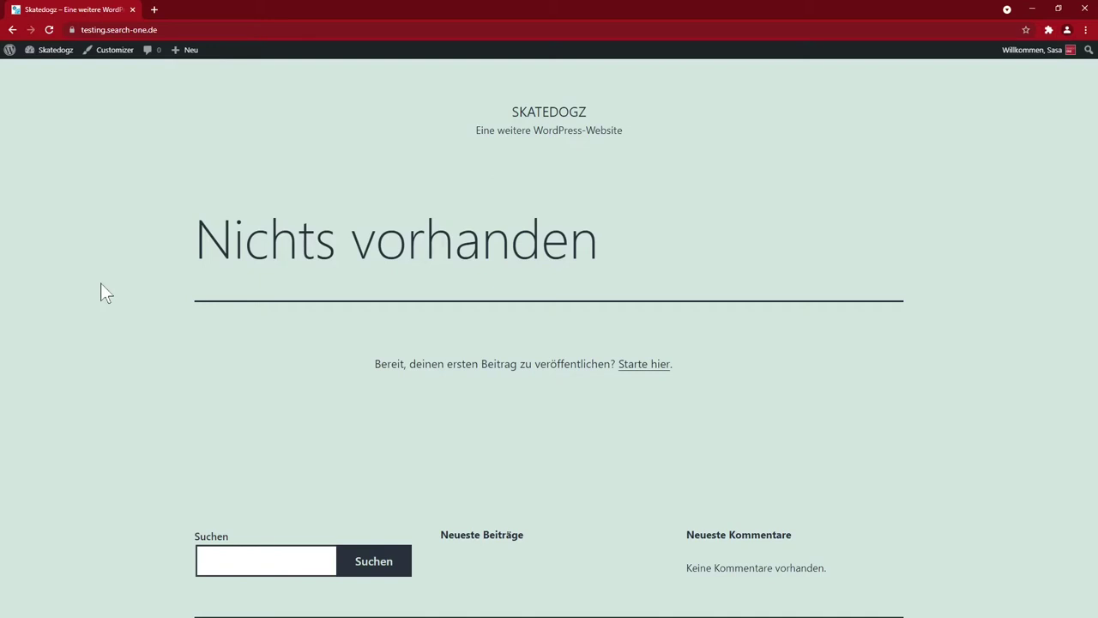
click(41, 53)
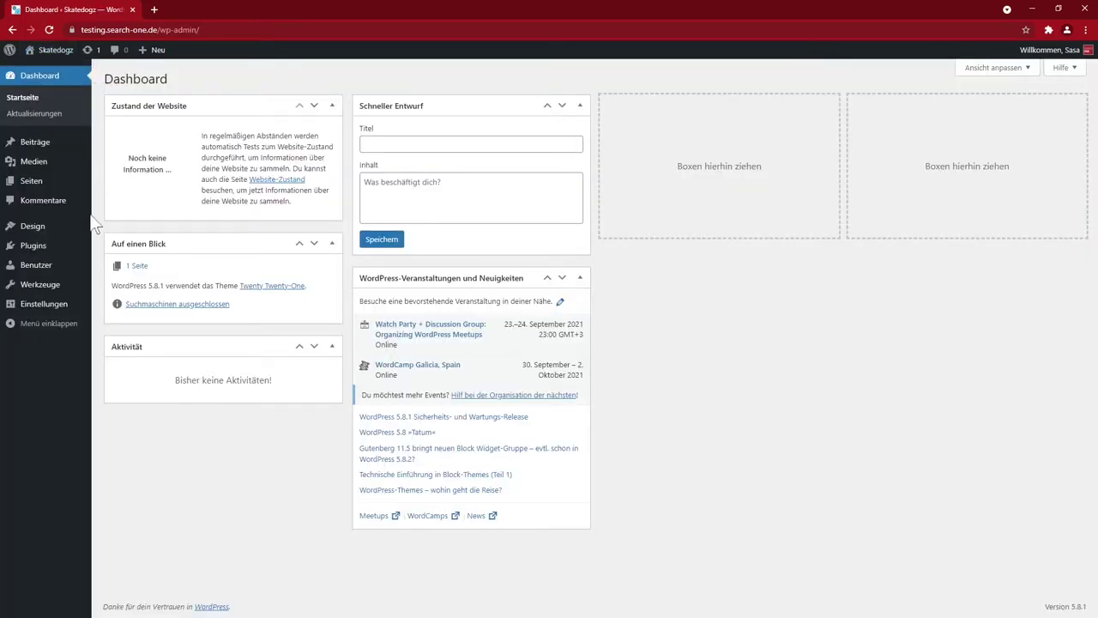
mouse_move(48, 234)
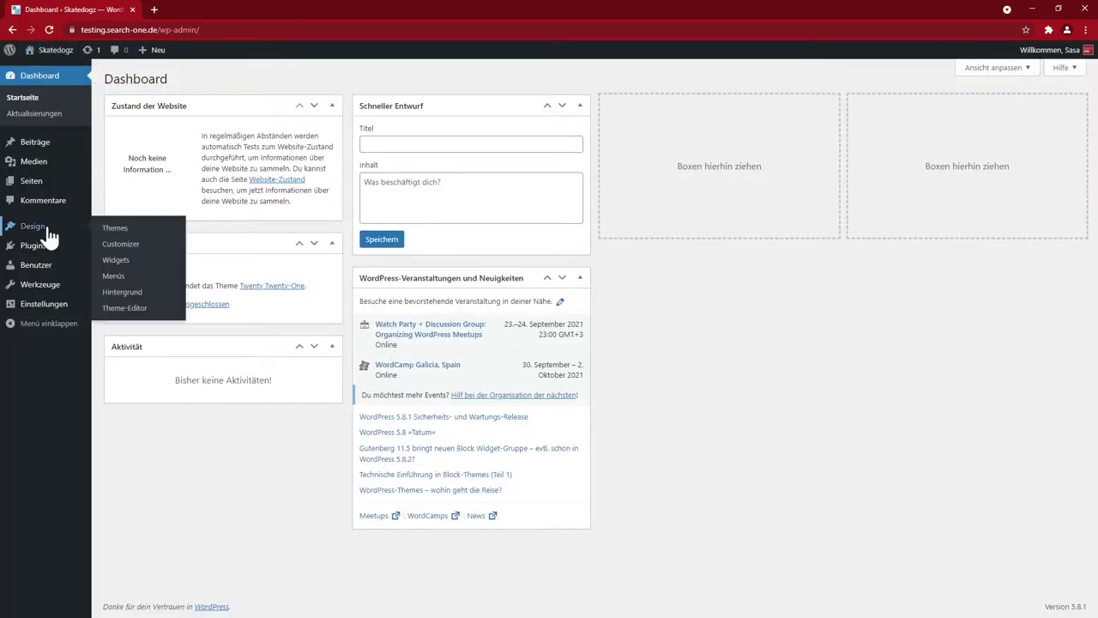
click(139, 236)
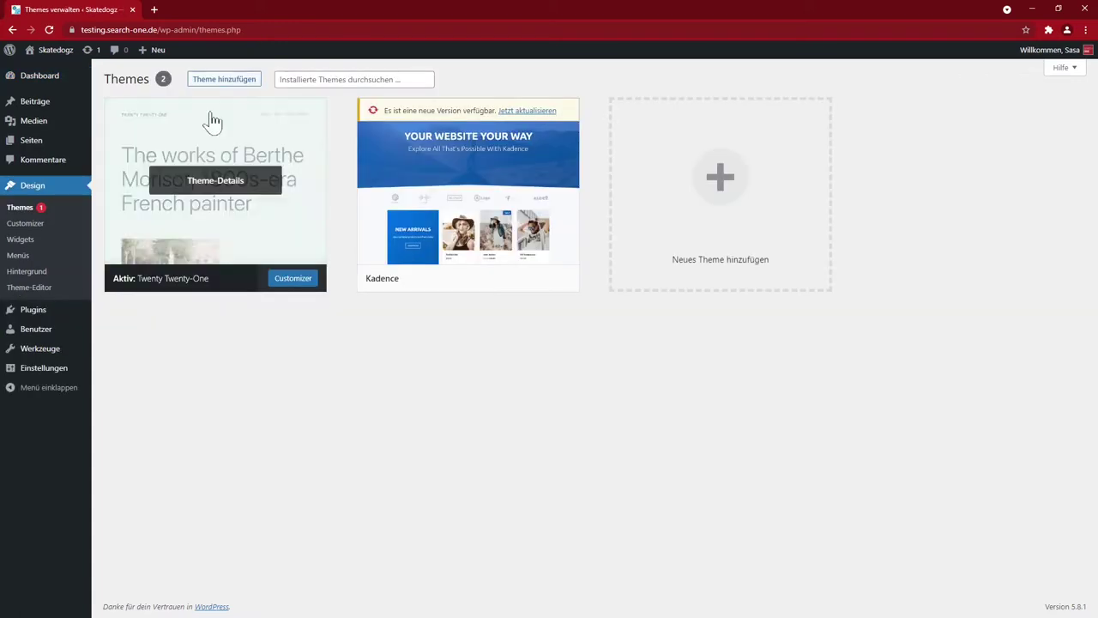
Step: Search the theme directory for "blocksy", and install and activate the Blocksy theme
click(228, 83)
text(blocksy)
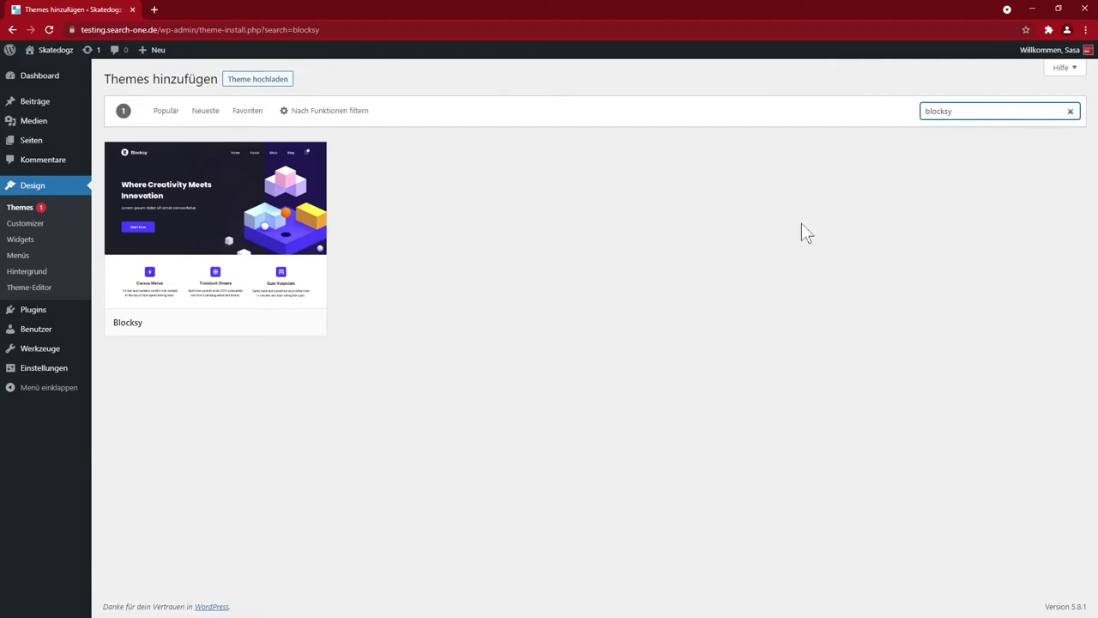
click(244, 327)
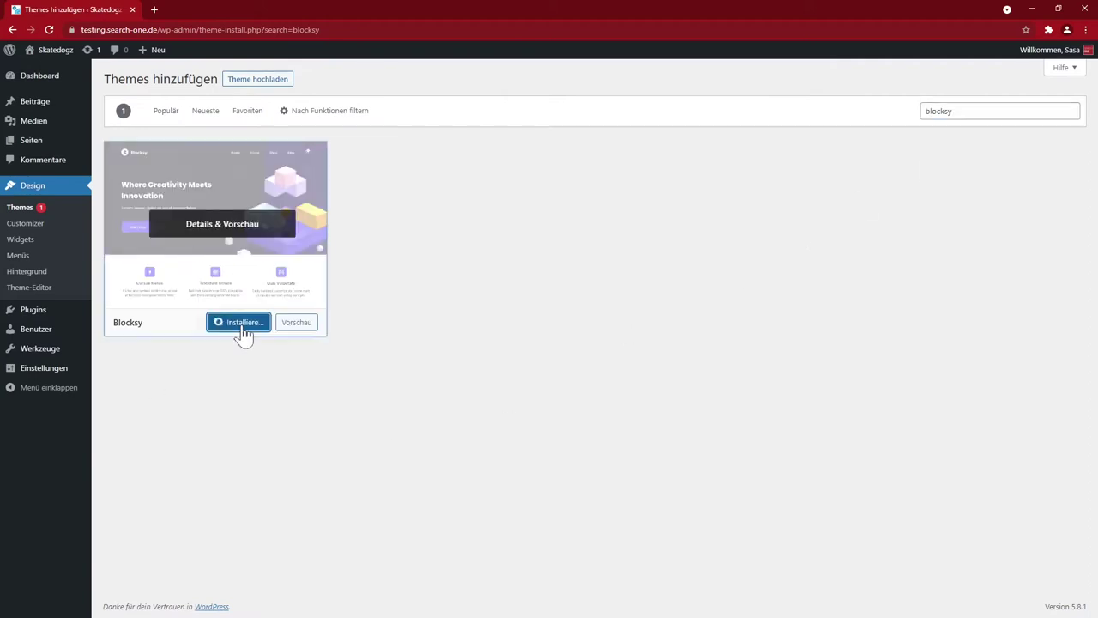
click(242, 327)
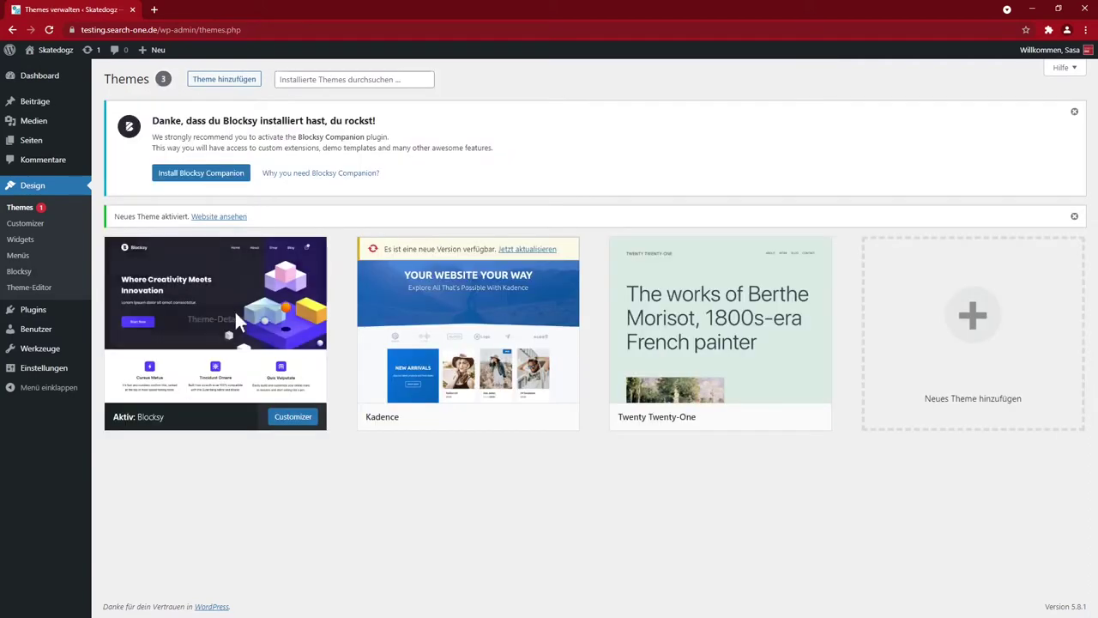
Step: Install the recommended Blocksy Companion plugin and allow its update notifications and diagnostic tracking
click(216, 183)
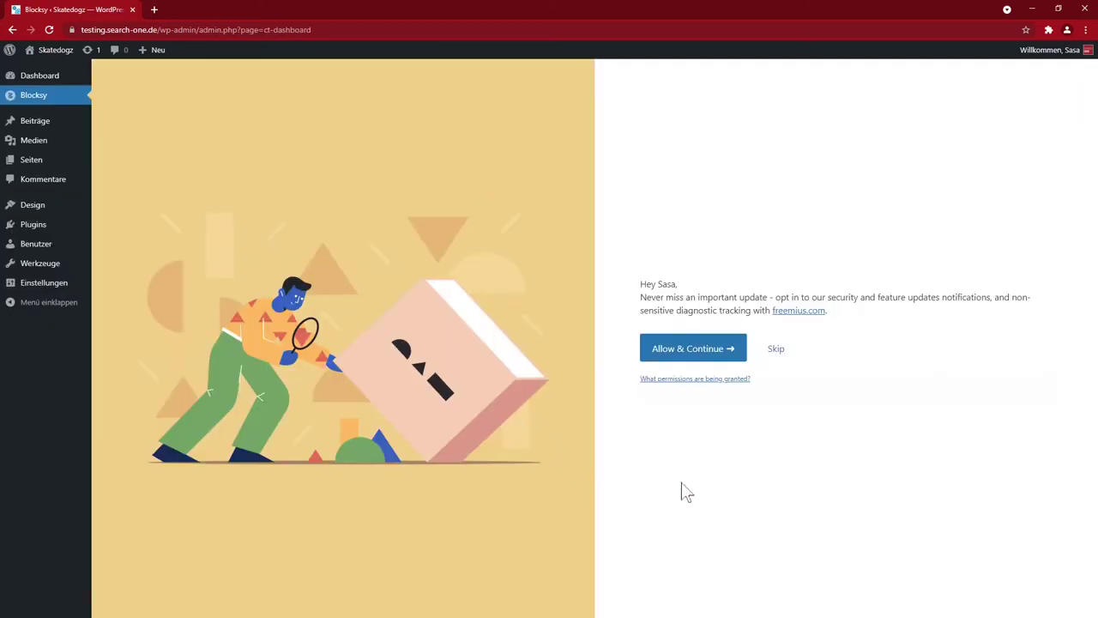
click(682, 350)
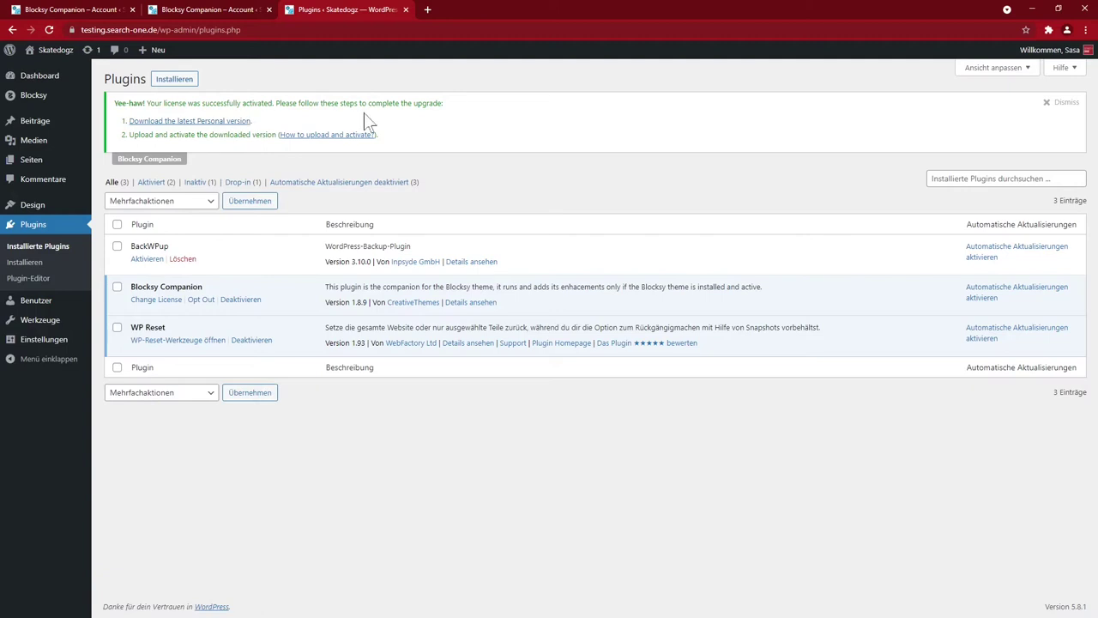
Step: Upload blocksy-companion-pro-latest.zip as a new plugin, install it and activate it
click(174, 79)
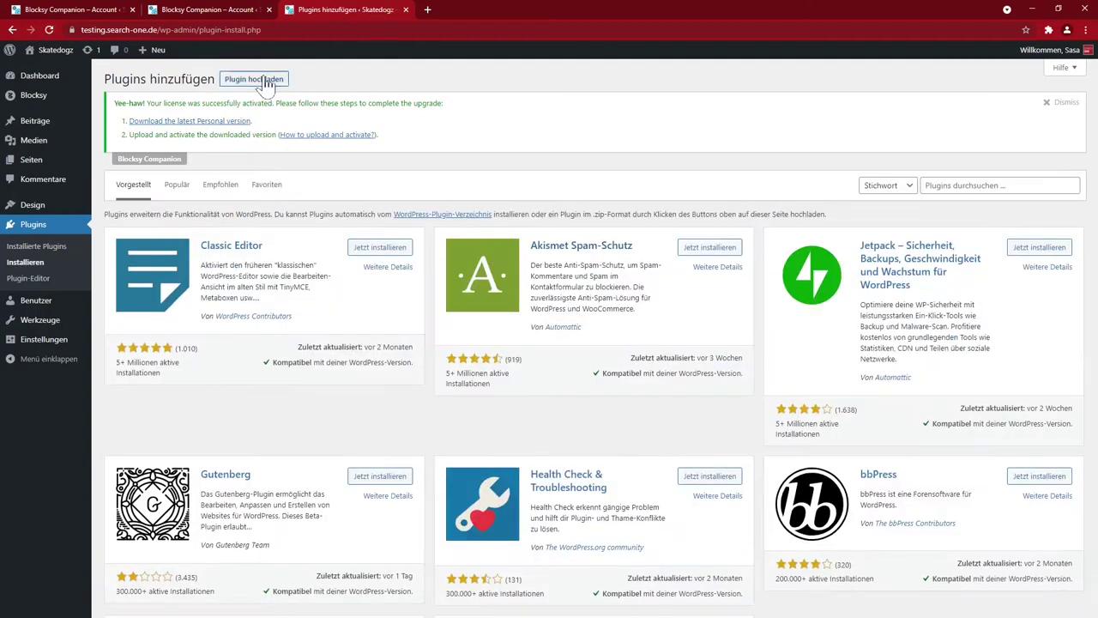
click(258, 81)
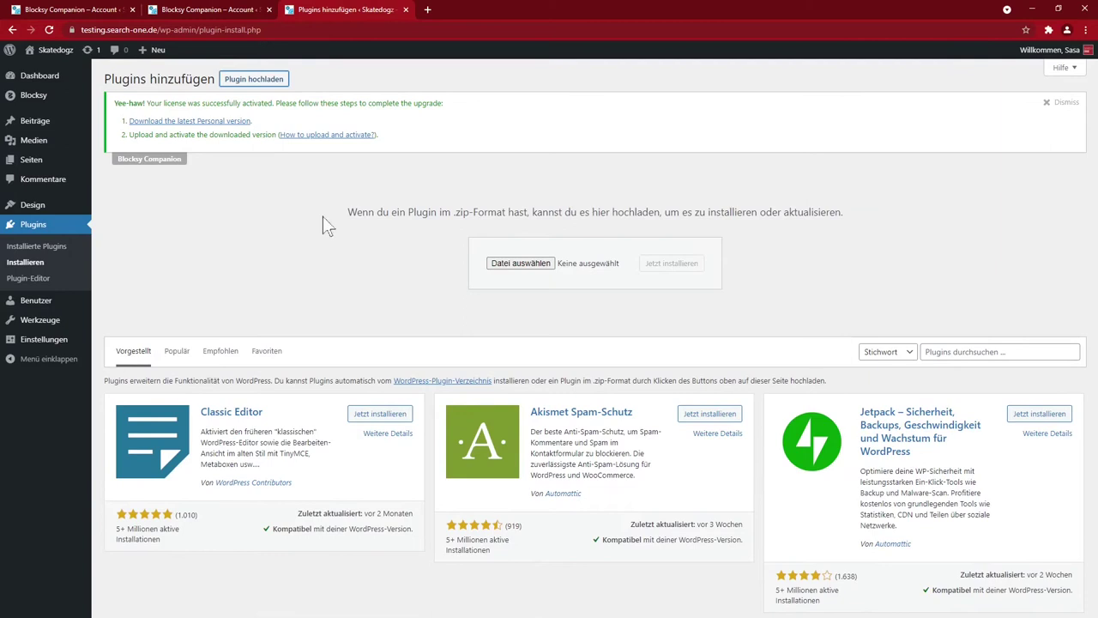
click(520, 263)
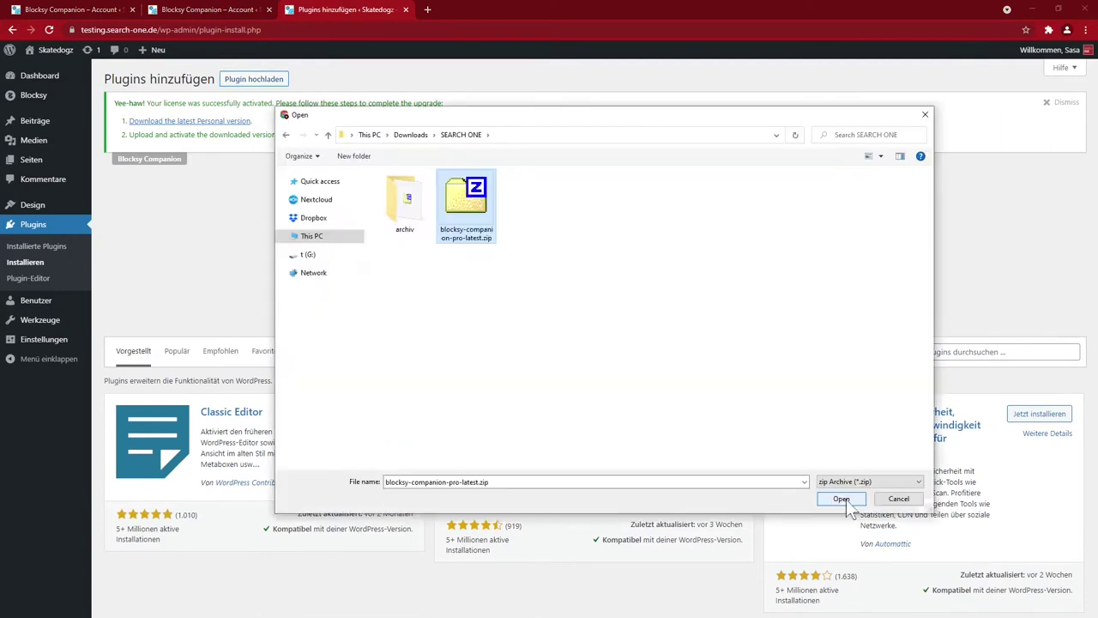
click(850, 506)
click(672, 263)
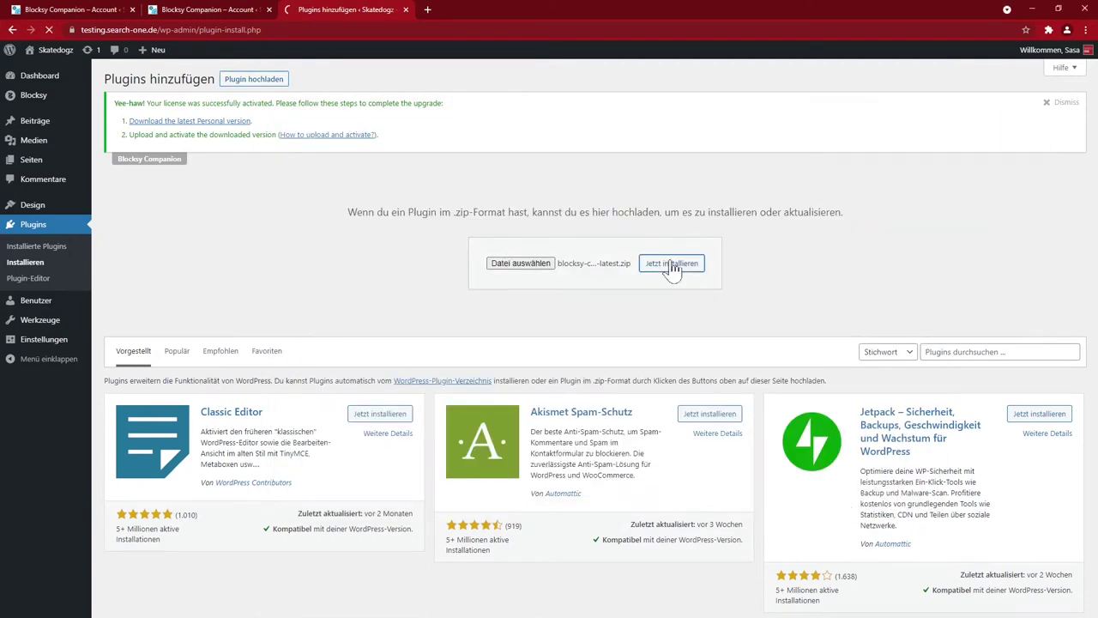
click(136, 260)
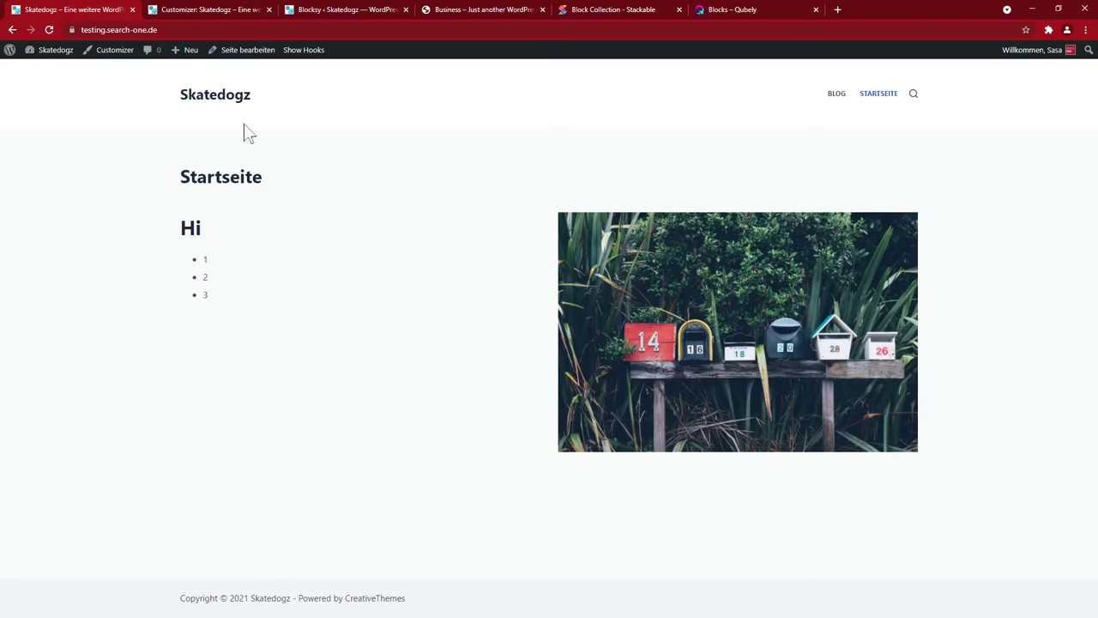
Step: Look through the Customizer's option sections for the Blocksy theme, and view the available Blocksy starter sites
click(214, 8)
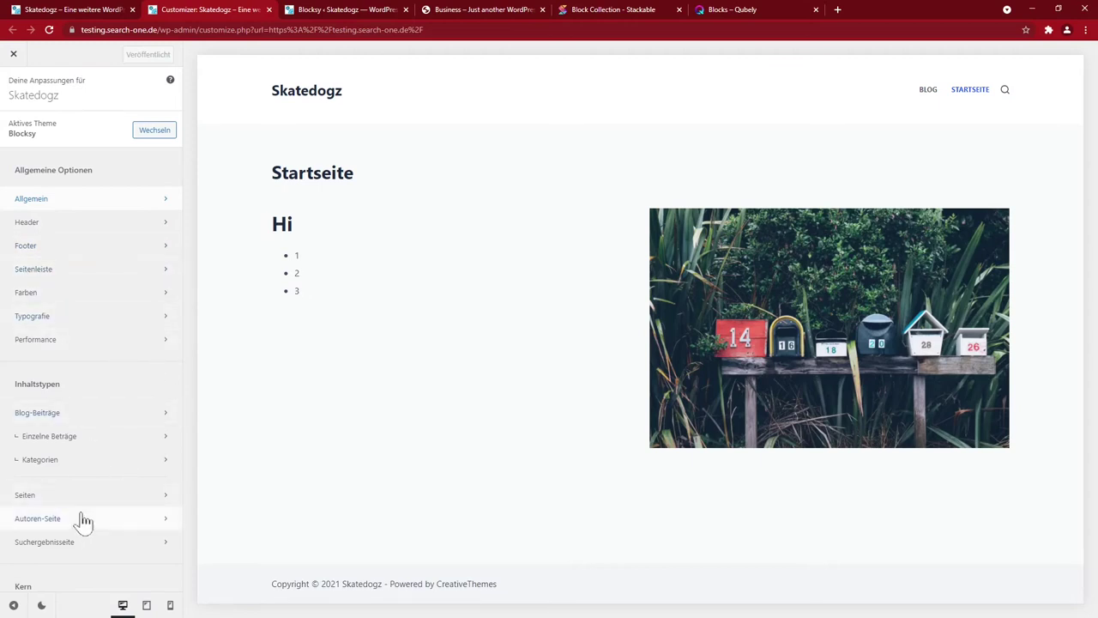
scroll(90, 507, down, 2)
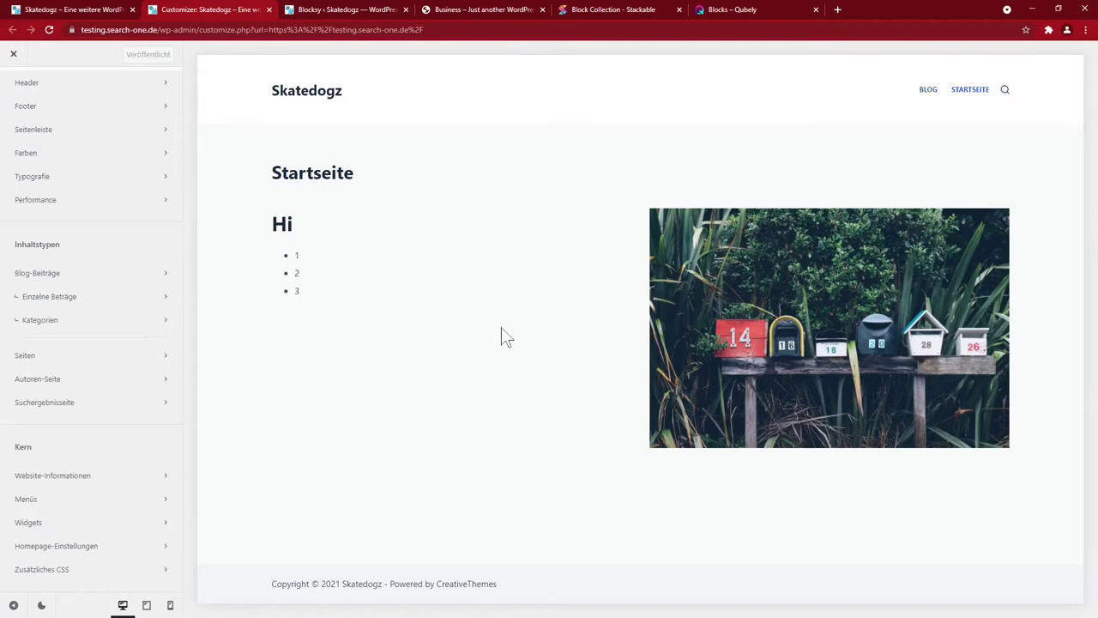
click(347, 9)
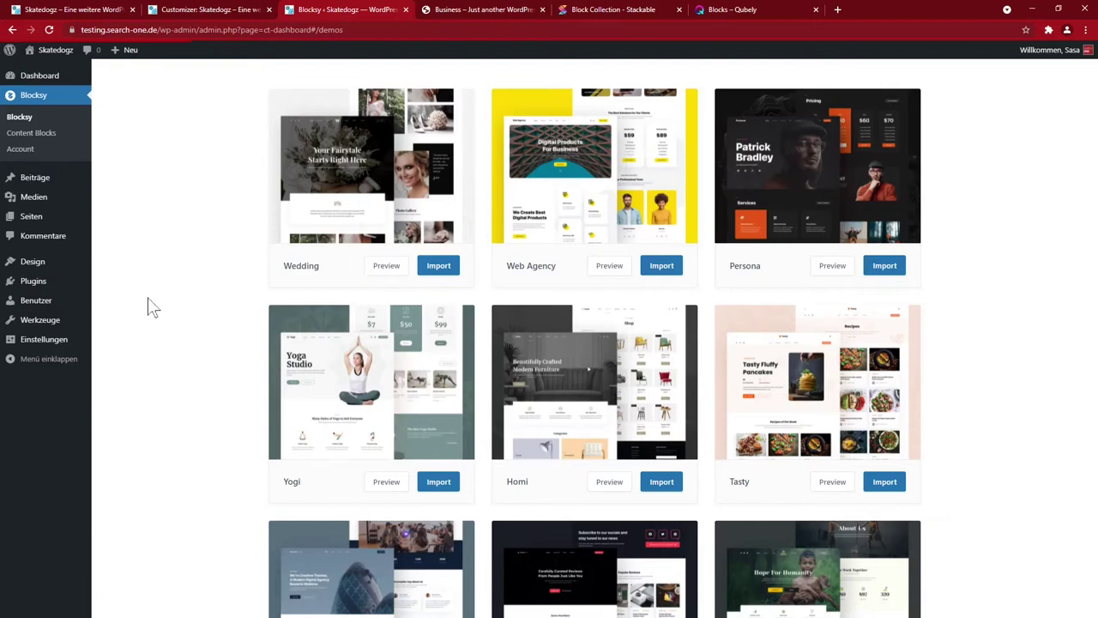
scroll(147, 299, up, 2)
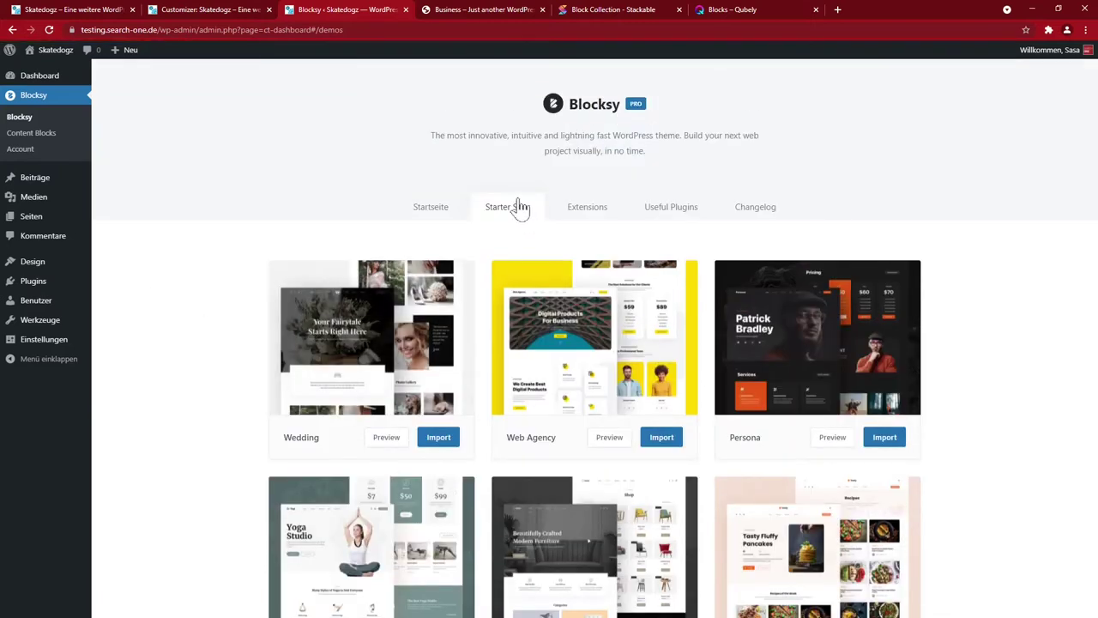
Step: Browse the starter sites and check which plugins the Wedding site requires, leaving its import wizard without installing
scroll(206, 392, down, 1)
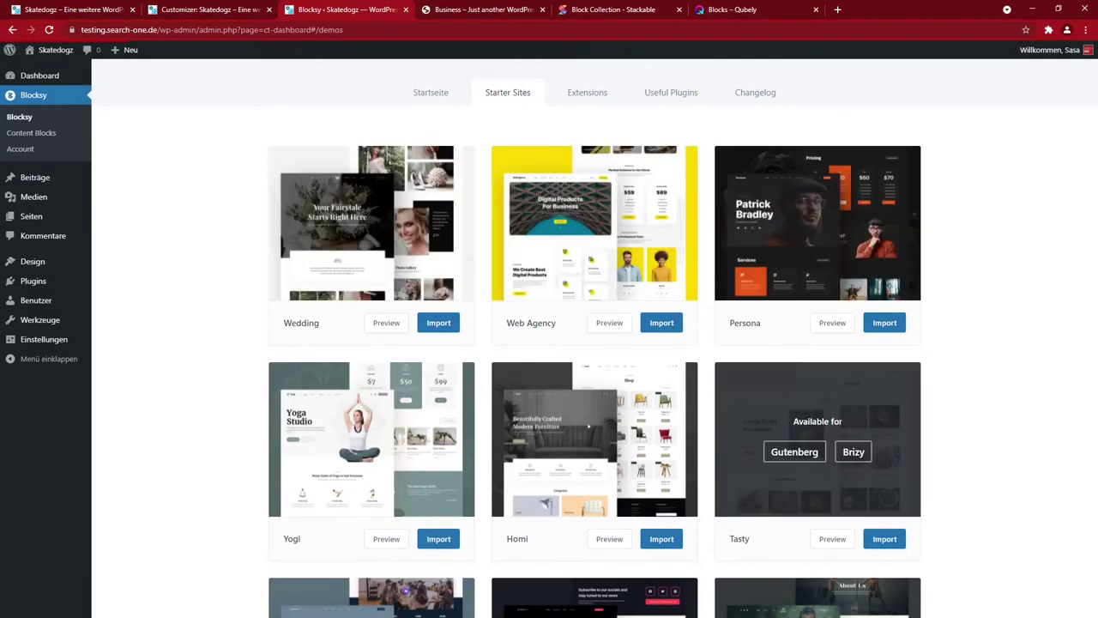
scroll(364, 438, down, 3)
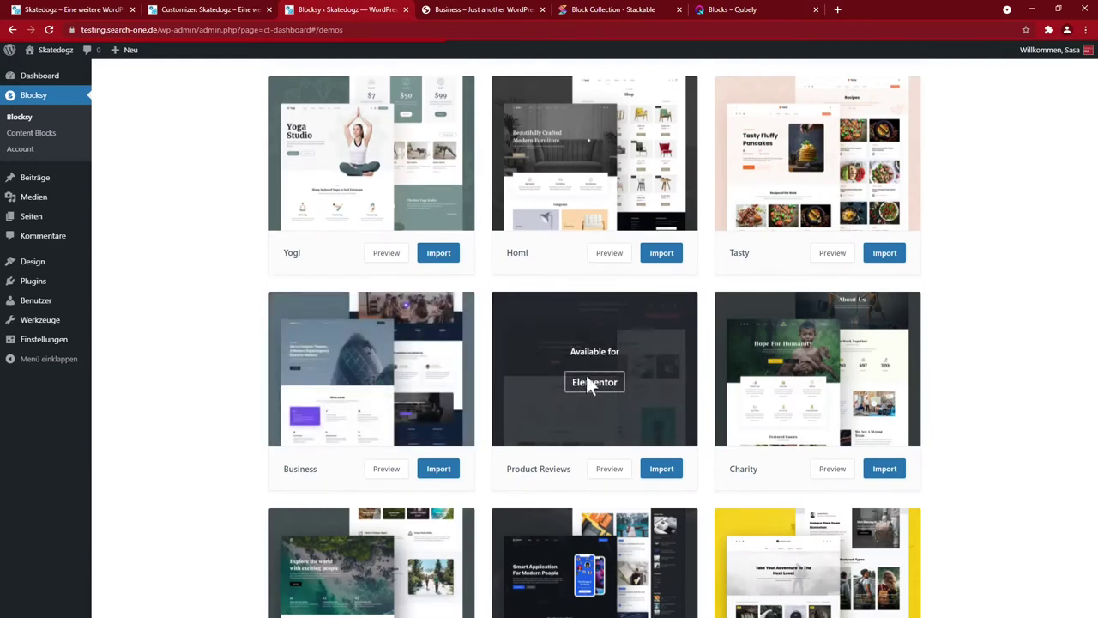
scroll(592, 378, up, 4)
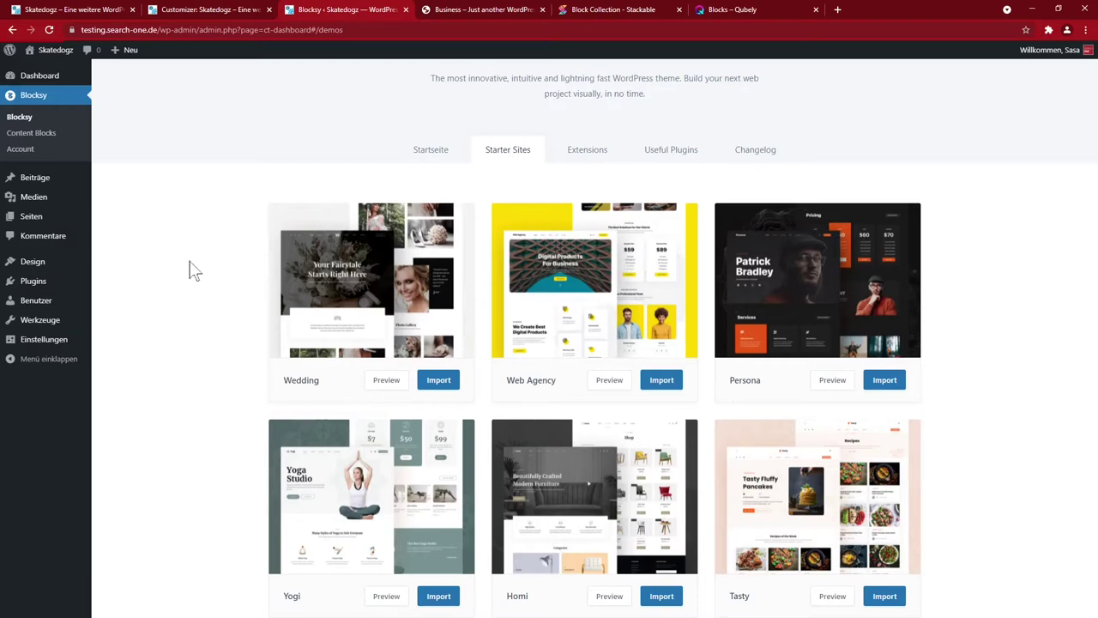
click(439, 380)
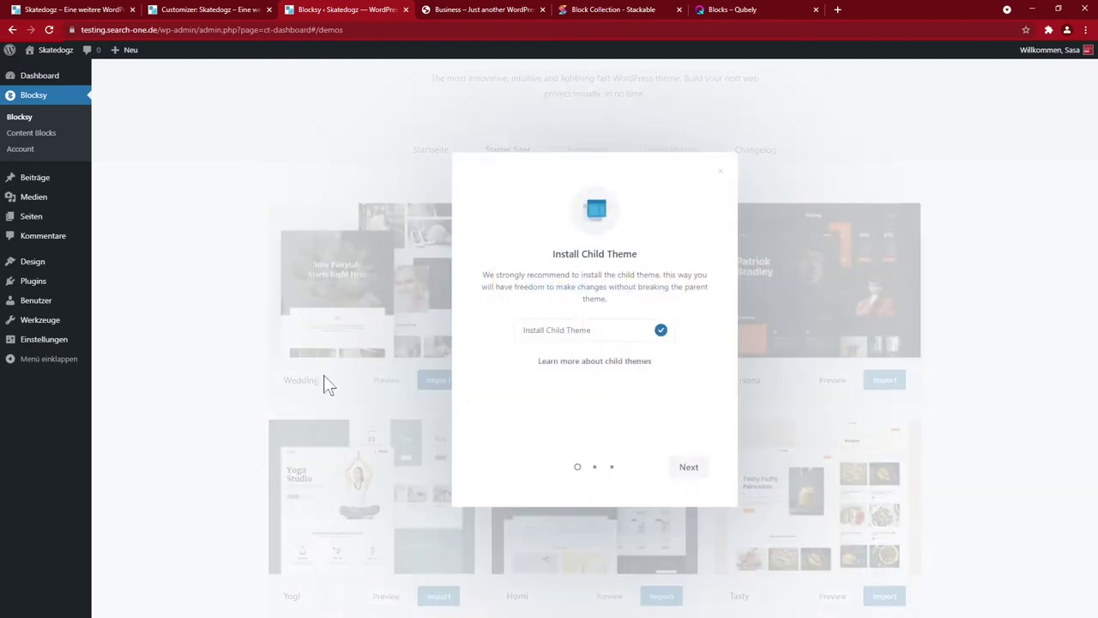
click(686, 477)
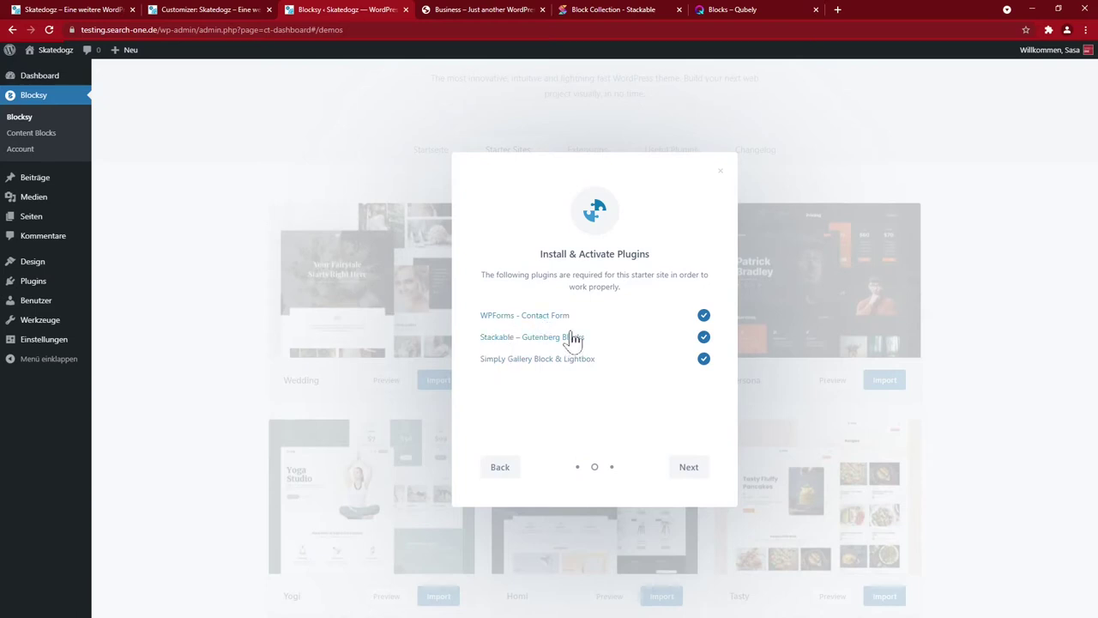
click(720, 171)
Step: Check which plugins the Business starter site requires with the Gutenberg page builder, leaving its import wizard without installing
scroll(489, 442, down, 1)
scroll(489, 433, down, 5)
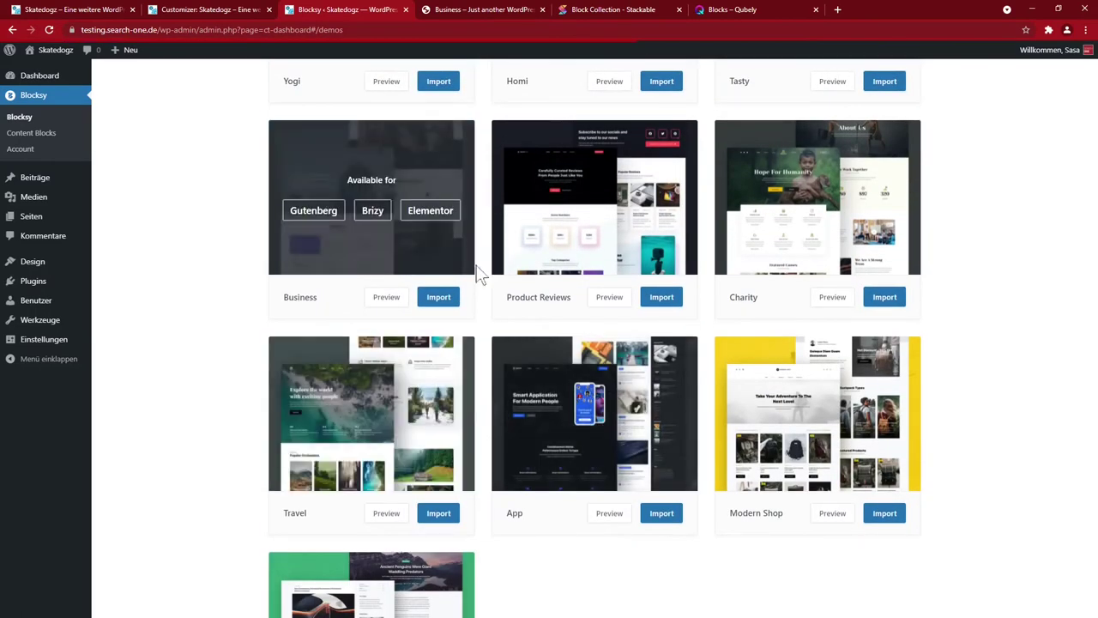
click(439, 301)
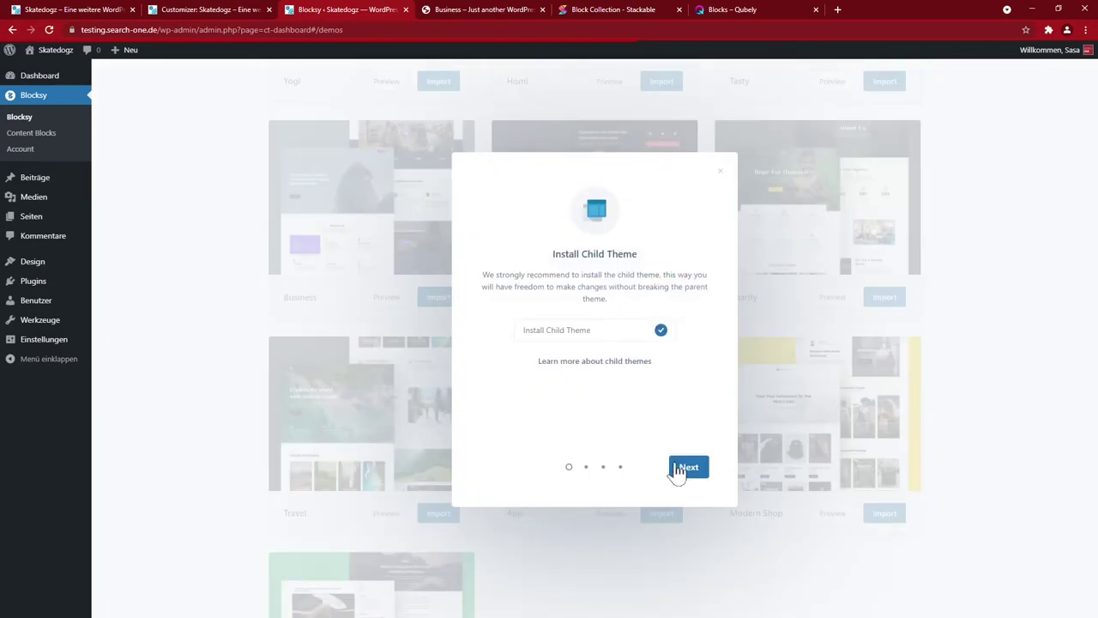
click(682, 473)
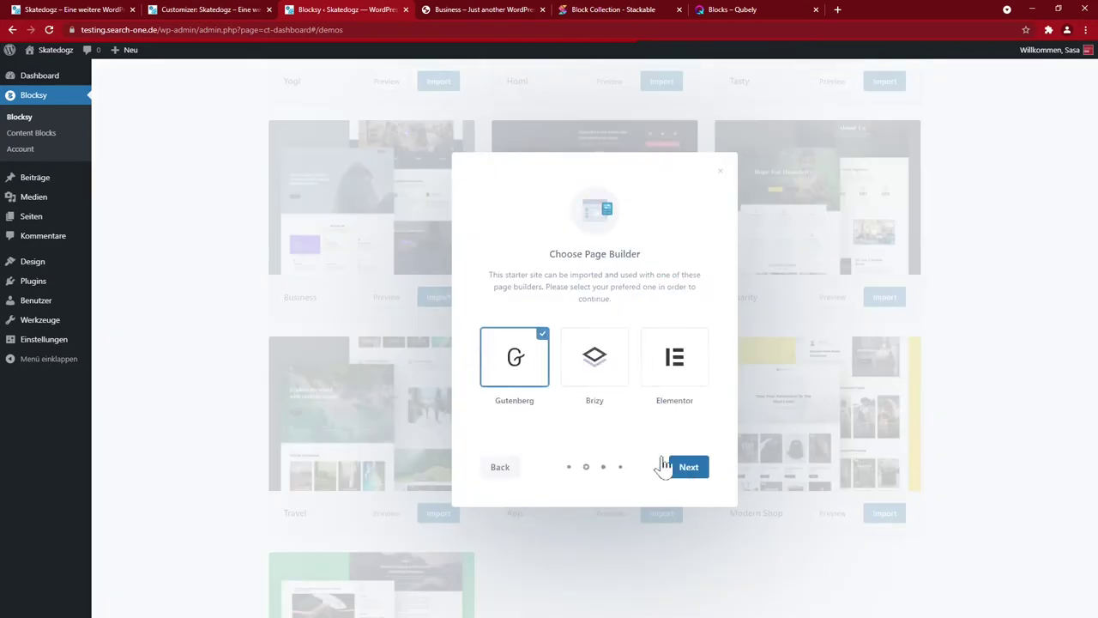
click(676, 468)
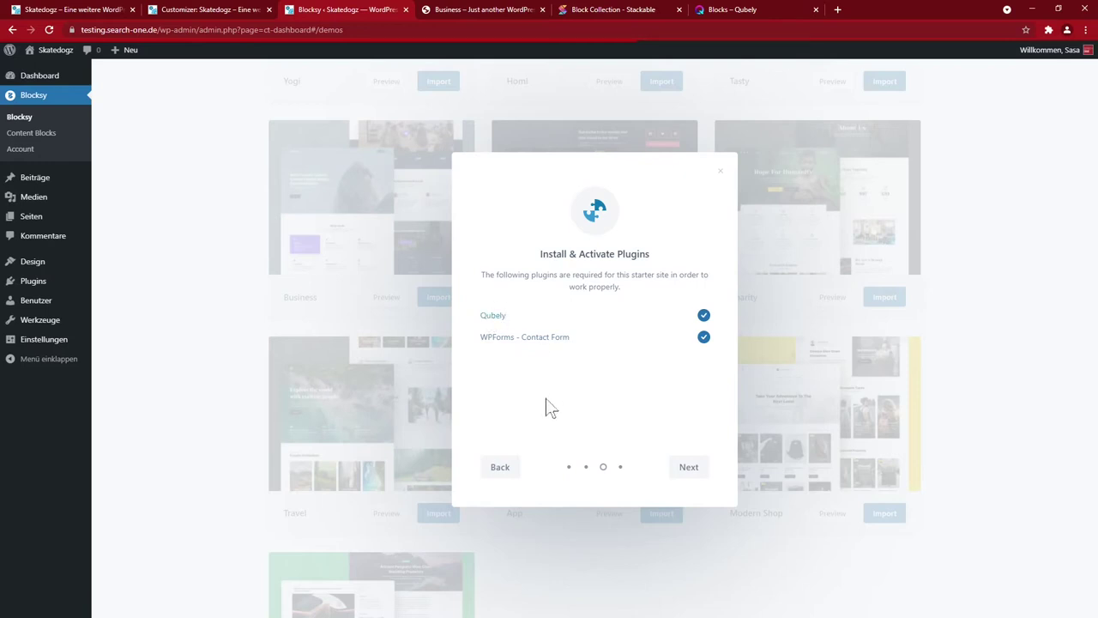
click(721, 171)
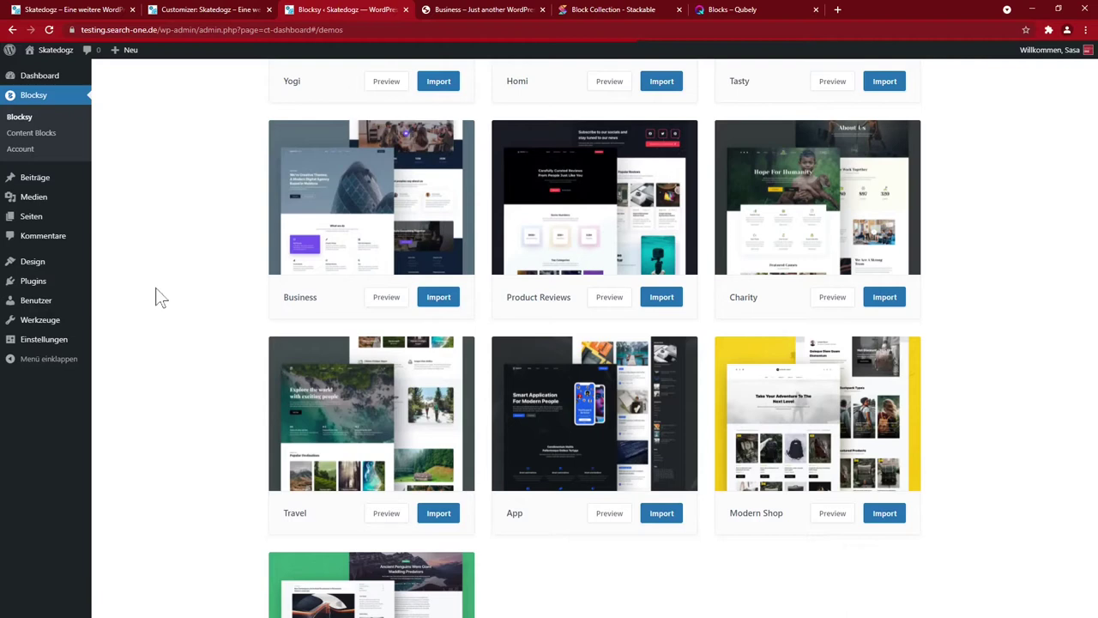
Step: Examine the essential, container and basic layout blocks in Stackable's block collection on its website
click(616, 10)
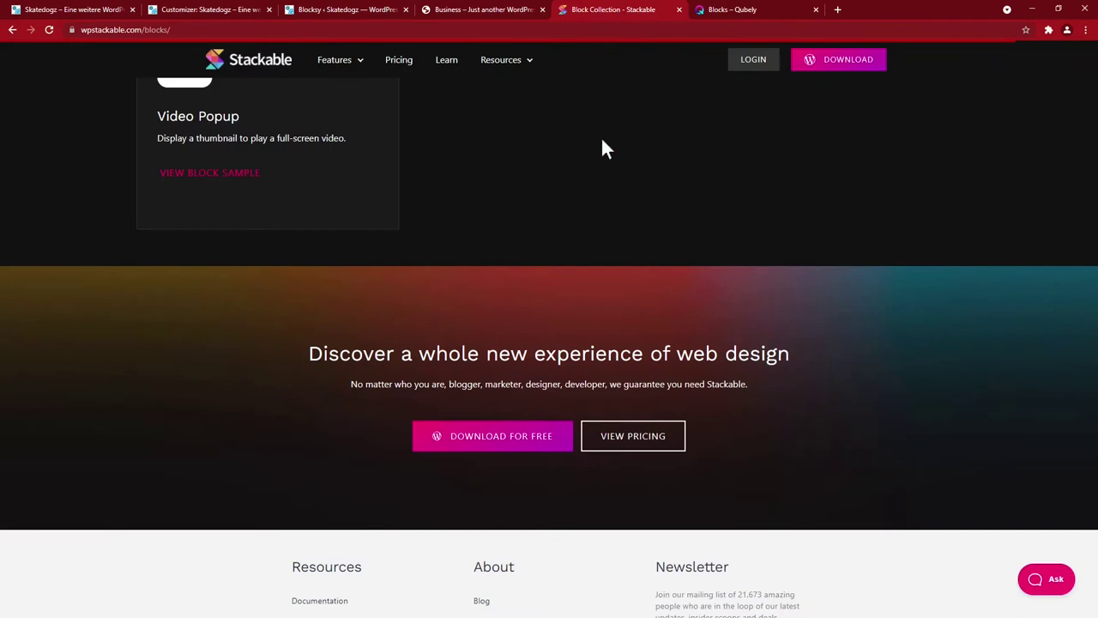
key(Home)
scroll(463, 391, down, 7)
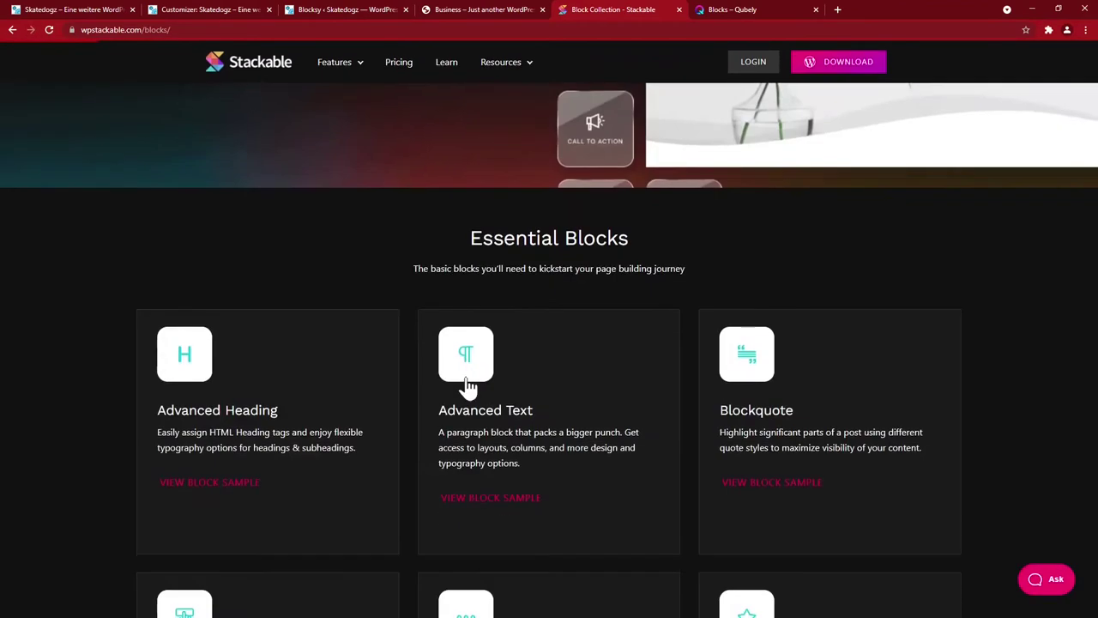
scroll(503, 422, down, 2)
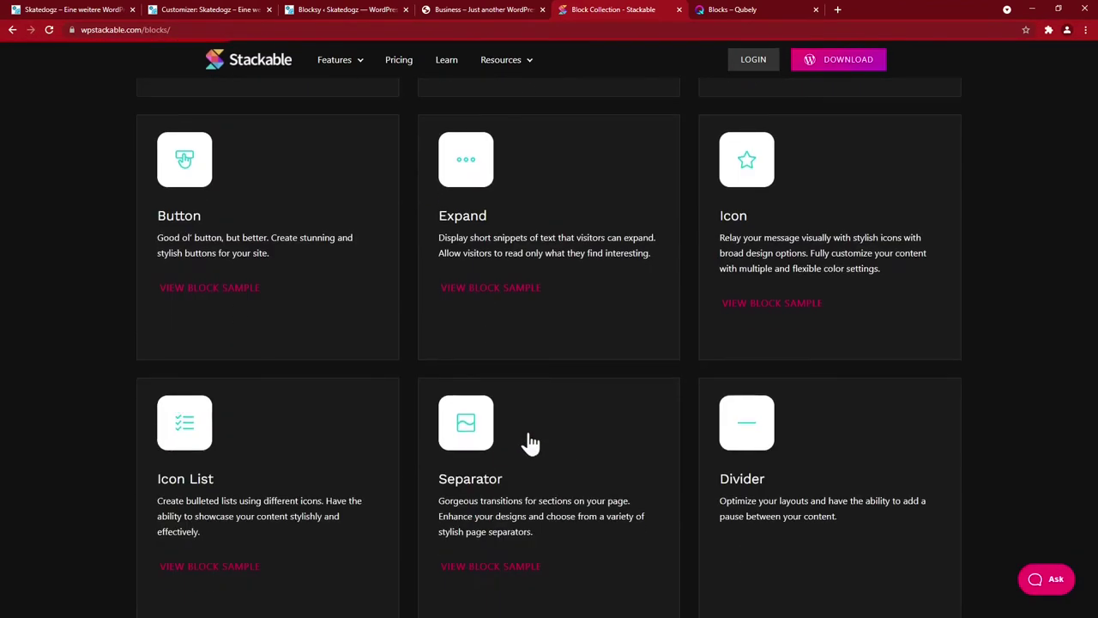
scroll(582, 406, down, 2)
scroll(582, 407, down, 7)
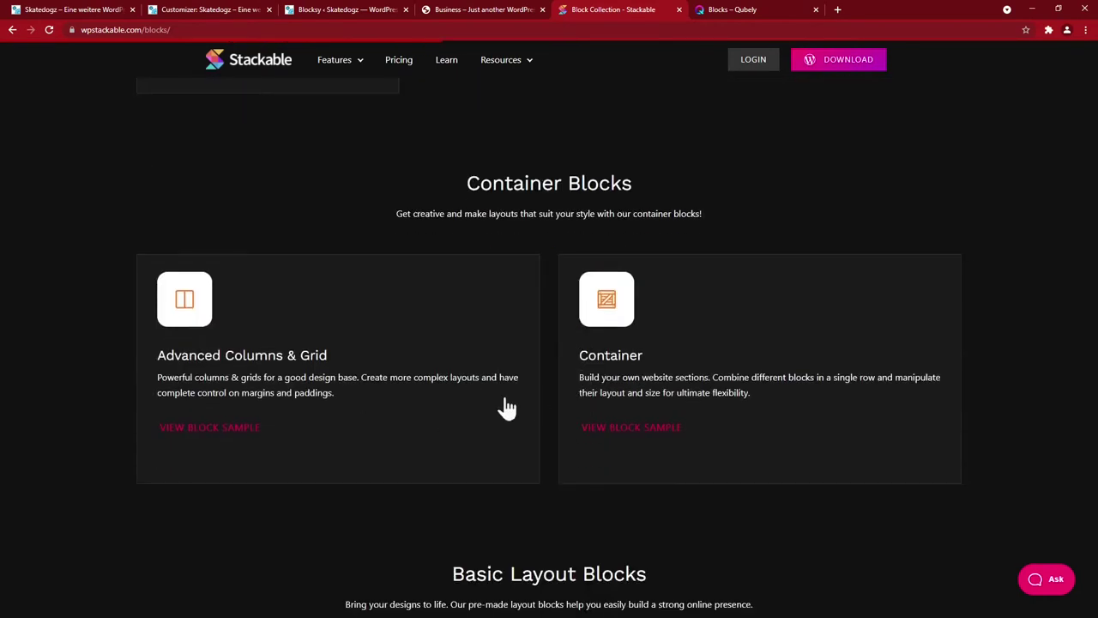
scroll(521, 339, down, 2)
scroll(532, 333, down, 3)
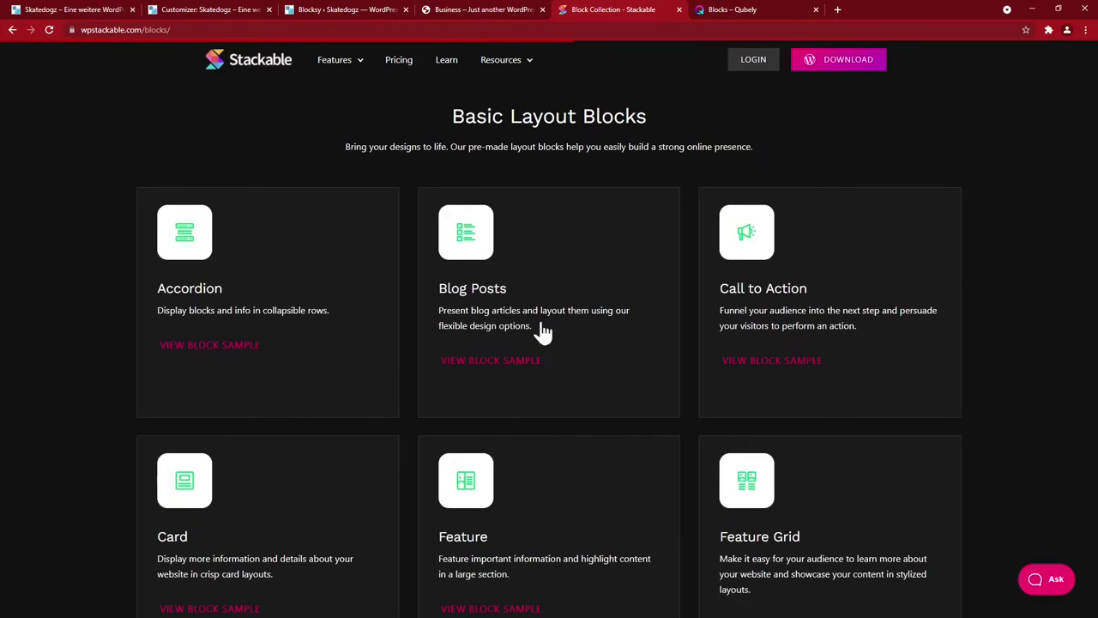
scroll(549, 331, down, 5)
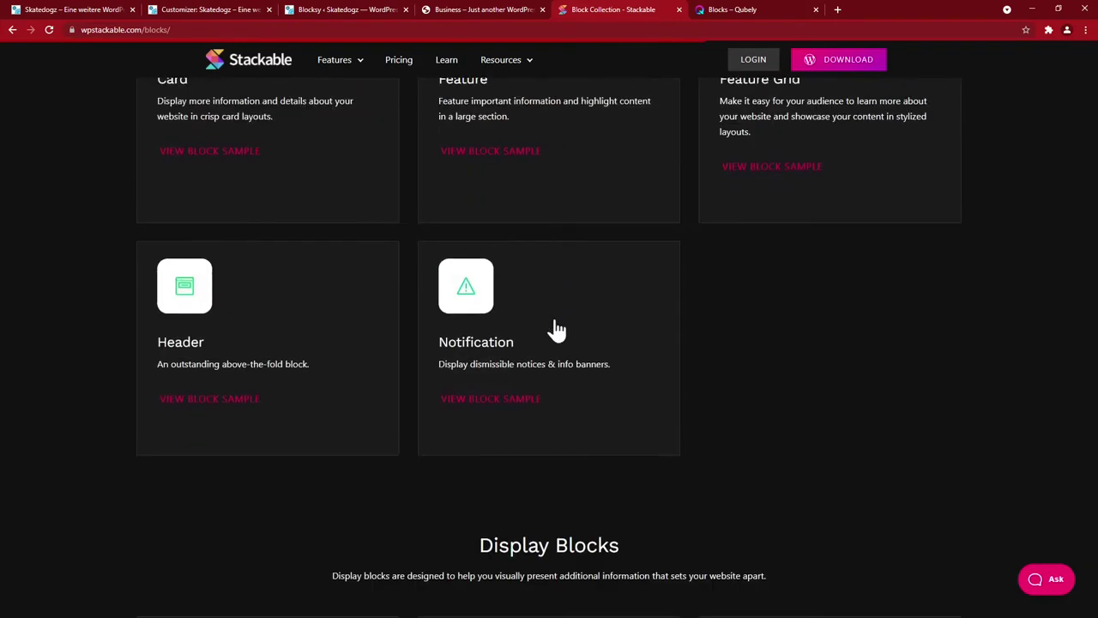
Step: Look through the Qubely website's home page, custom Gutenberg blocks and starter packs
key(ctrl+Tab)
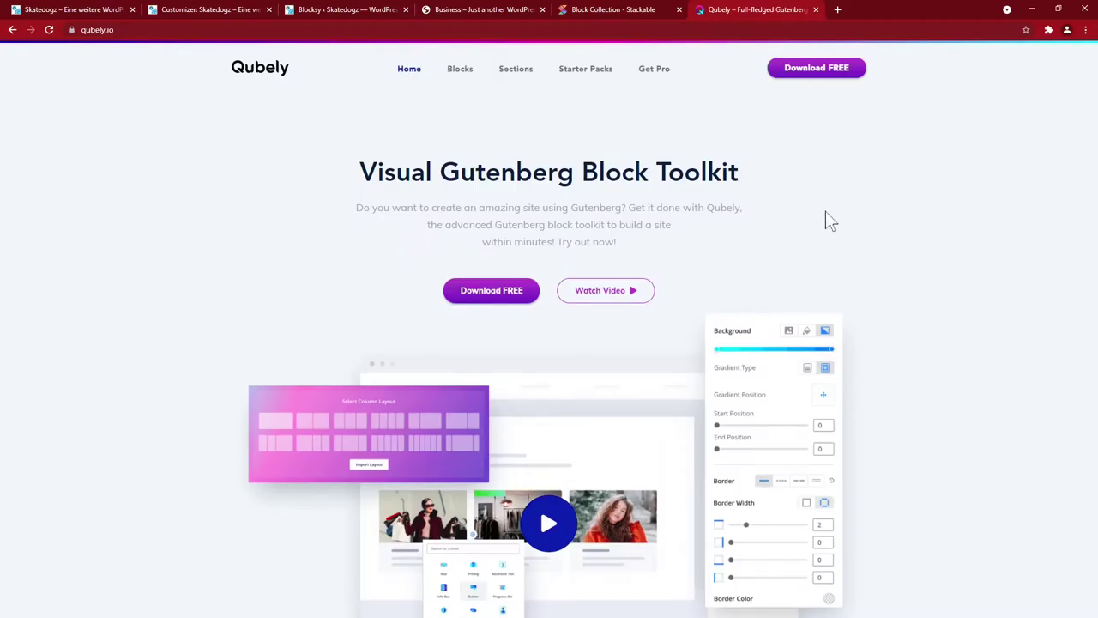
scroll(332, 344, down, 14)
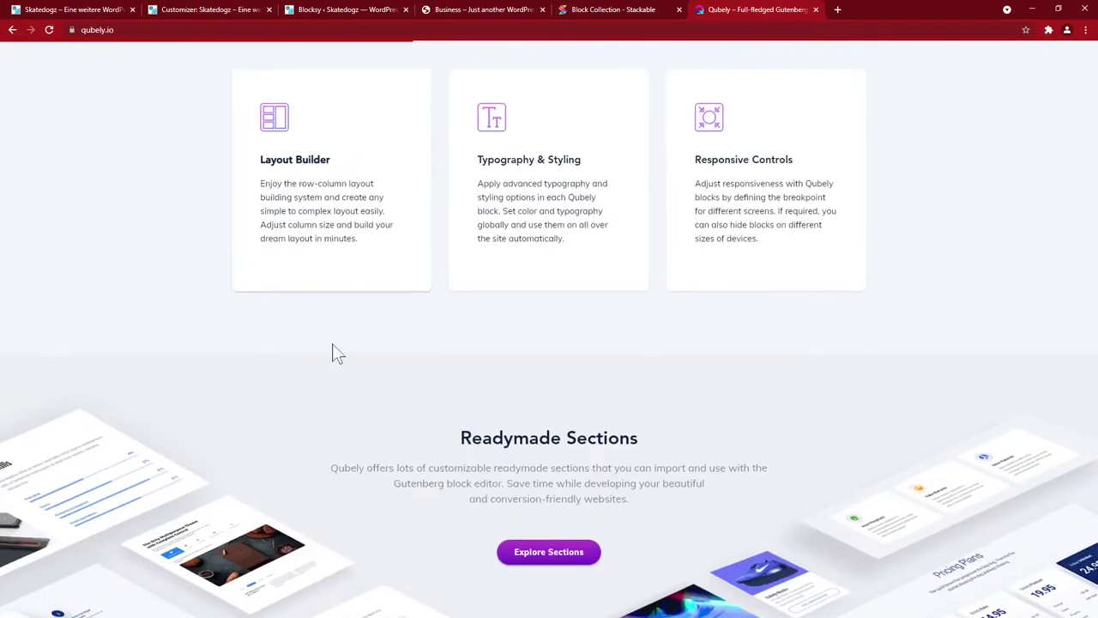
scroll(341, 347, down, 12)
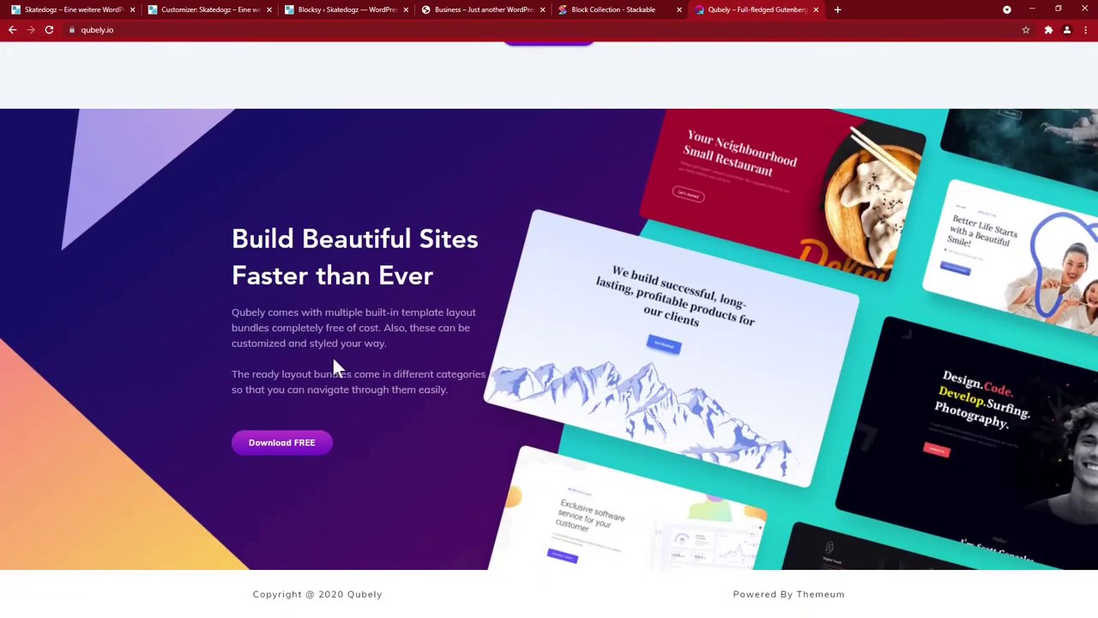
key(Home)
click(464, 76)
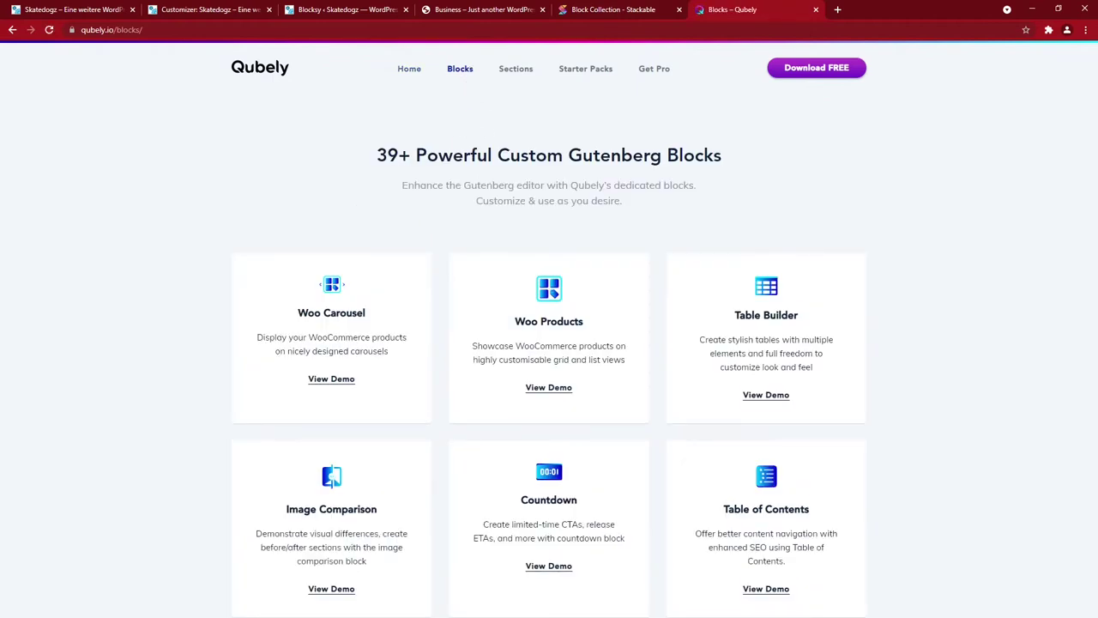
click(586, 69)
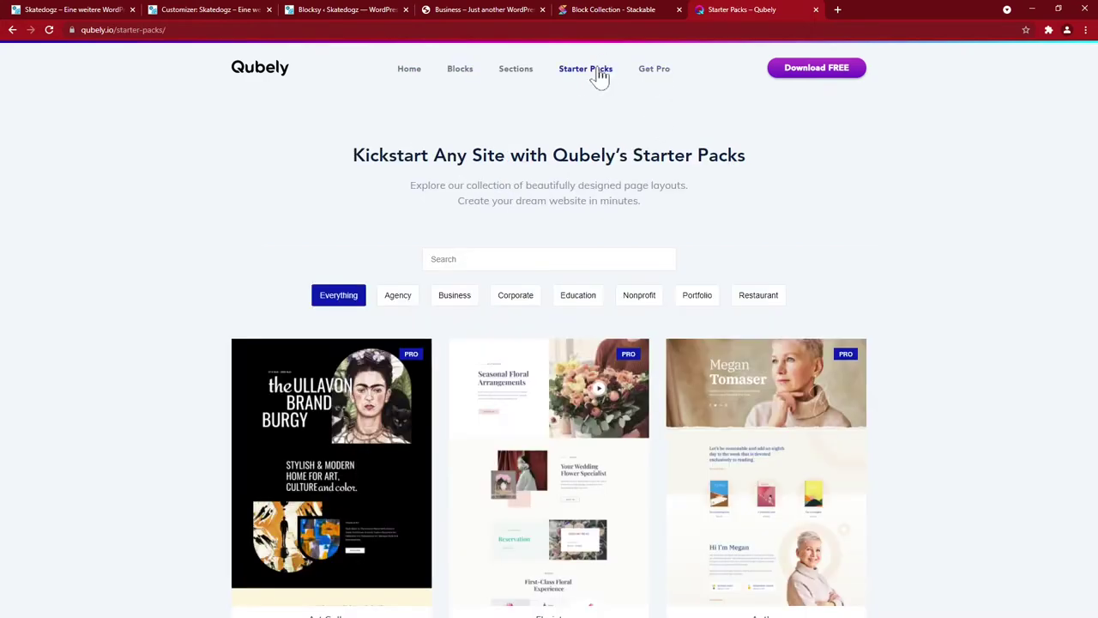
scroll(920, 390, down, 12)
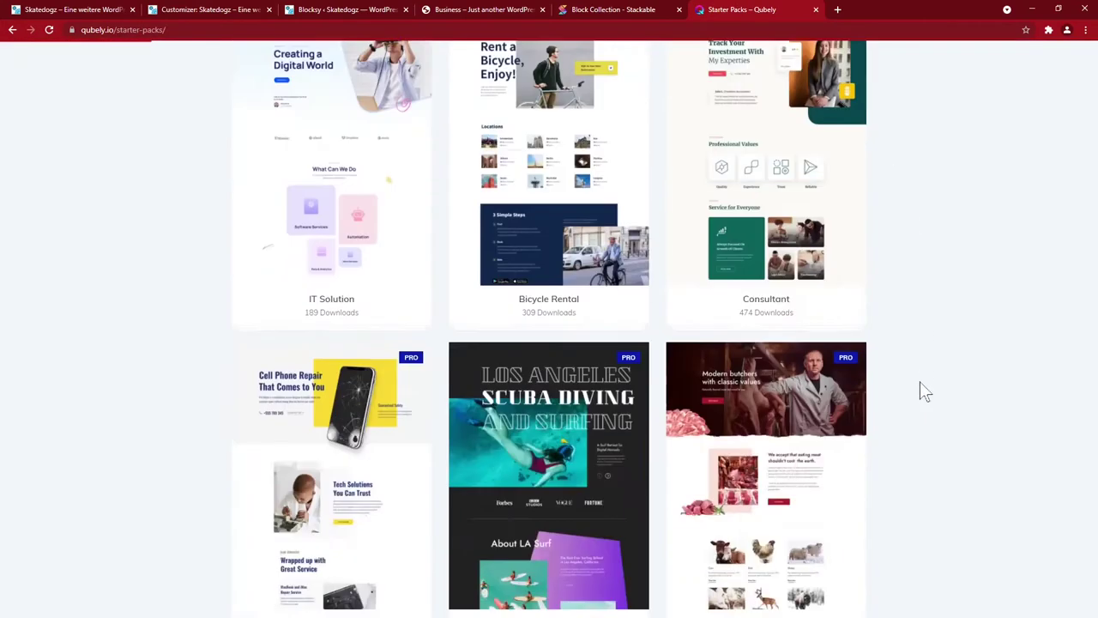
scroll(920, 389, down, 9)
key(Home)
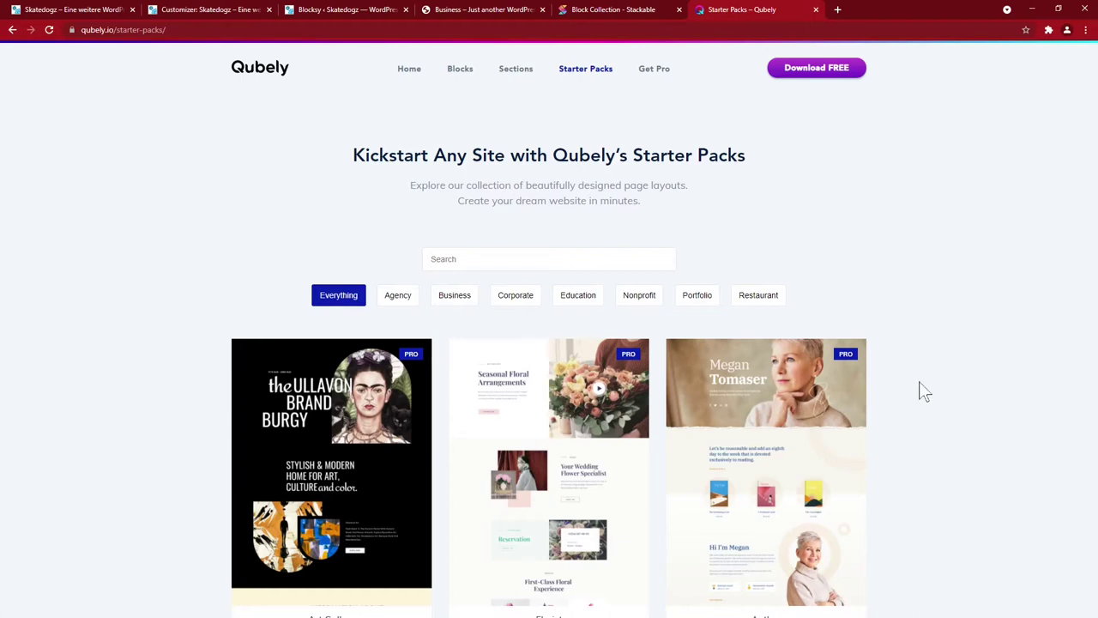
Step: Close the Stackable page and review the sections of the Business starter site's demo home page
click(607, 10)
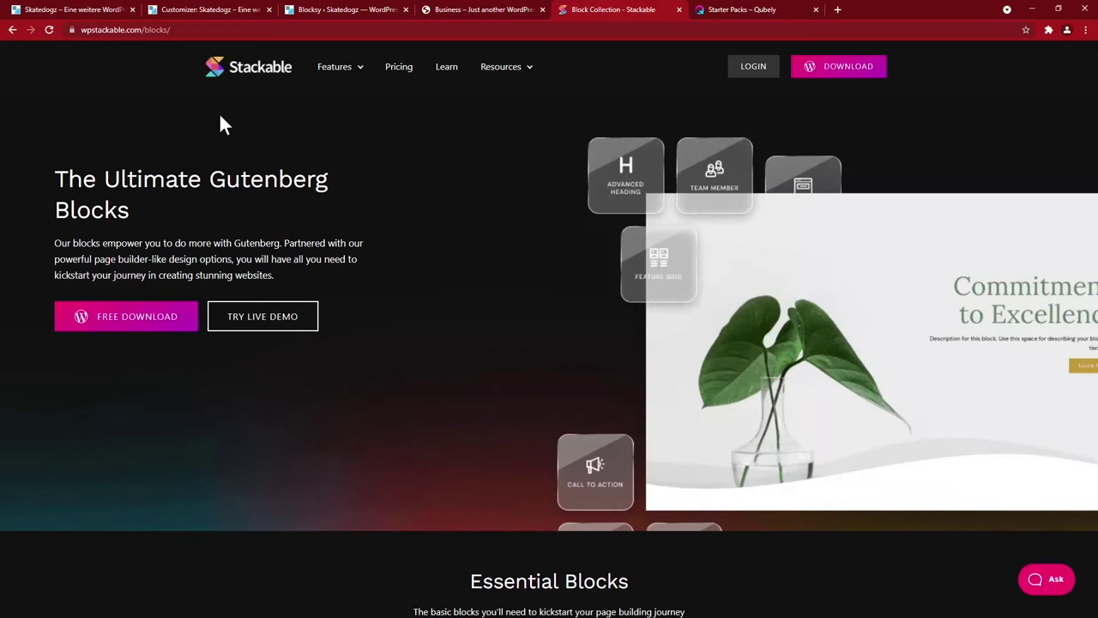
key(ctrl+w)
mouse_move(301, 297)
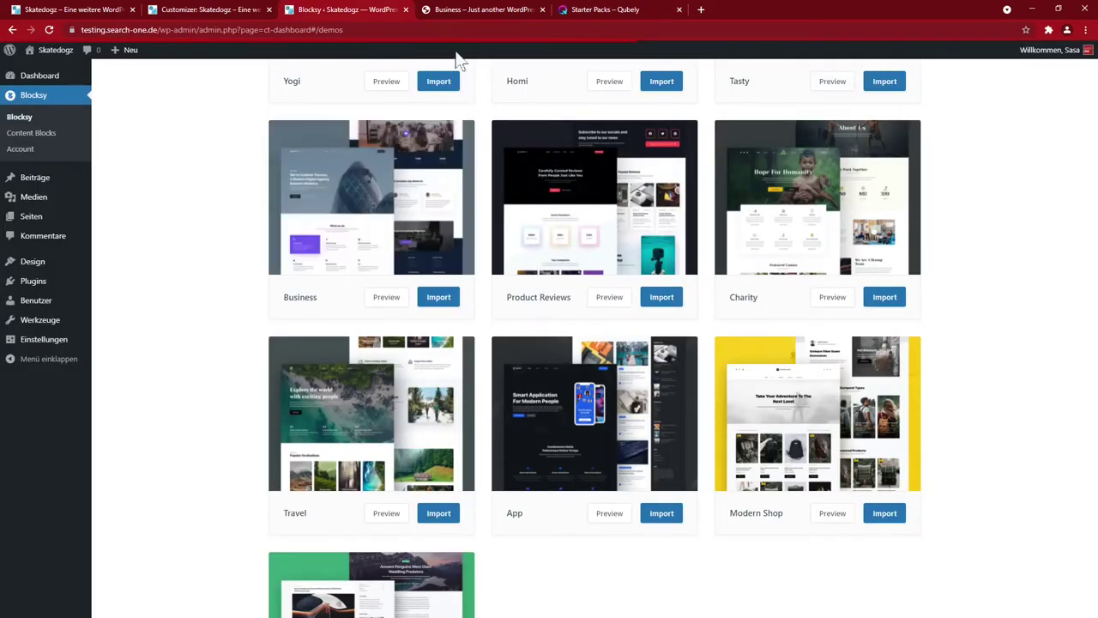
click(480, 9)
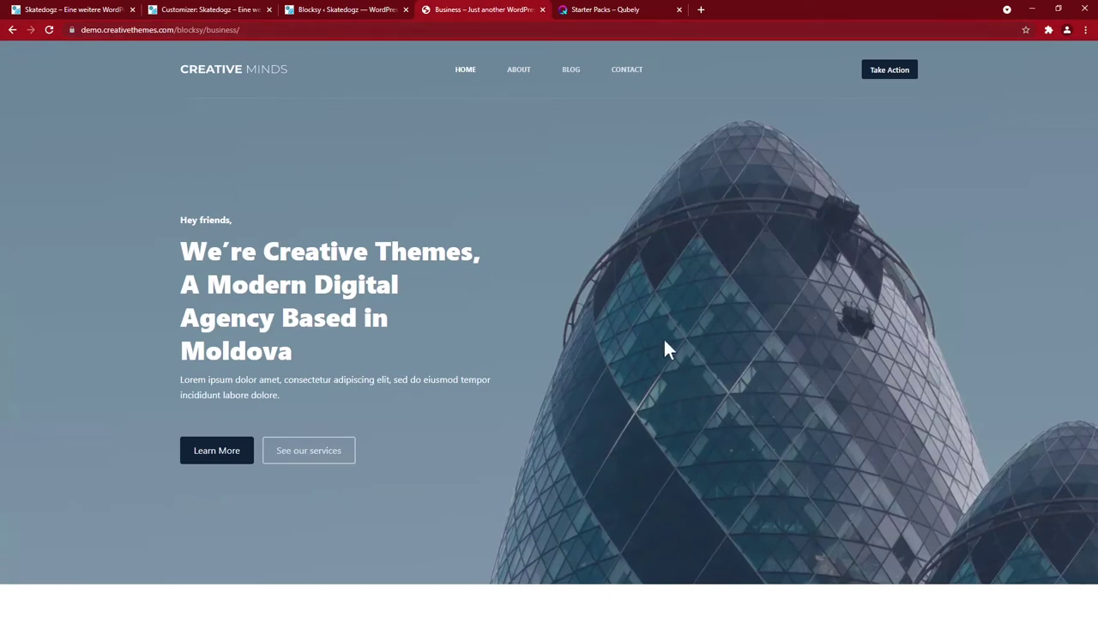
scroll(665, 339, down, 2)
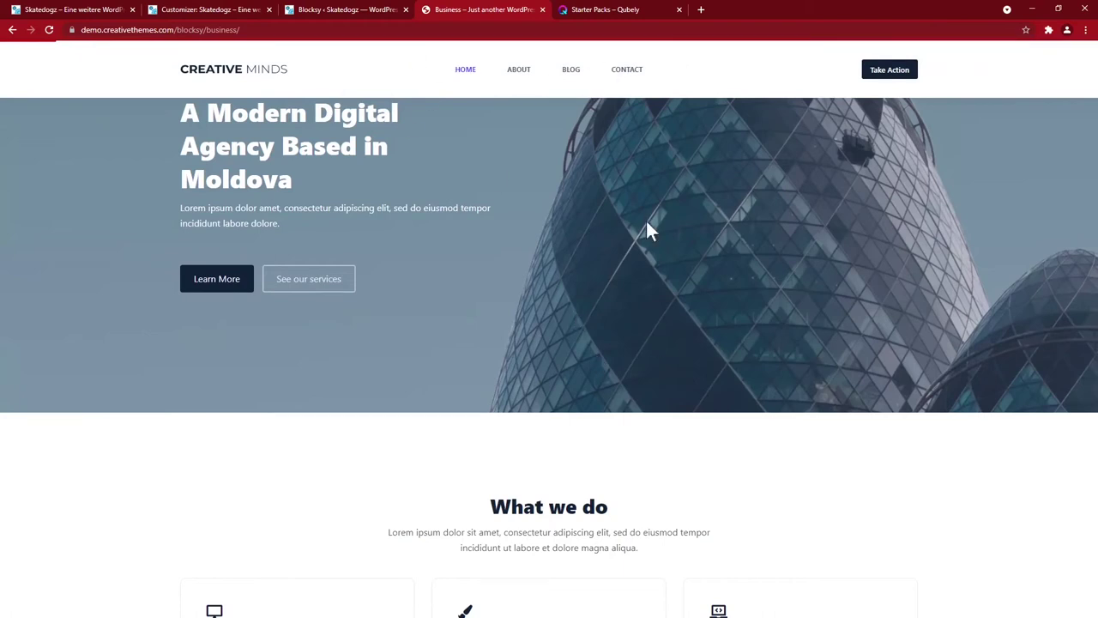
scroll(668, 309, down, 10)
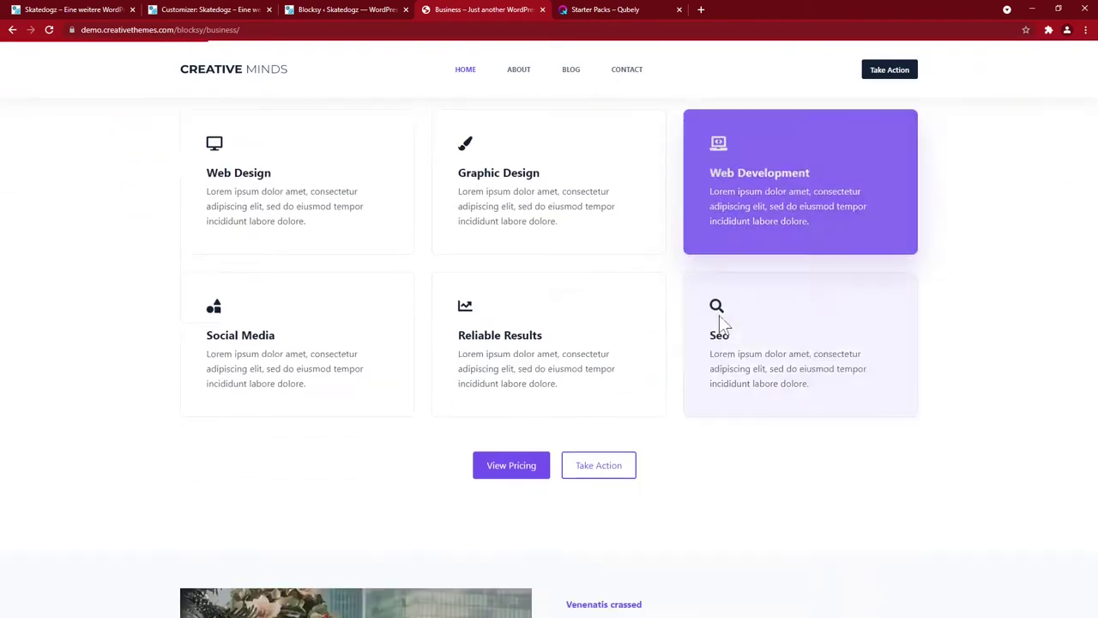
scroll(724, 324, down, 3)
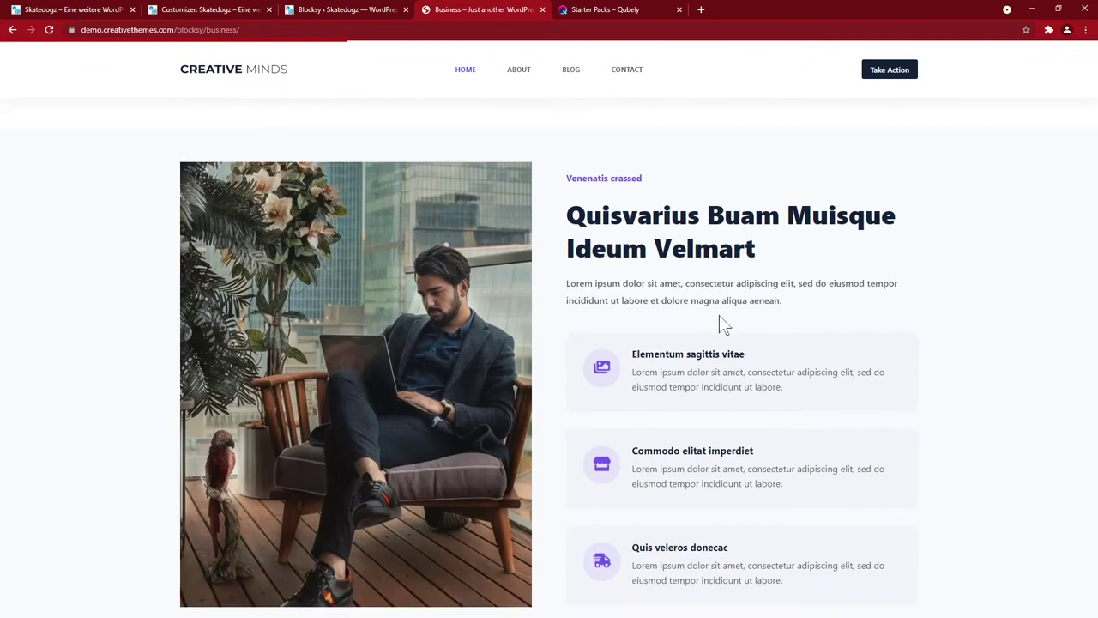
scroll(719, 315, down, 13)
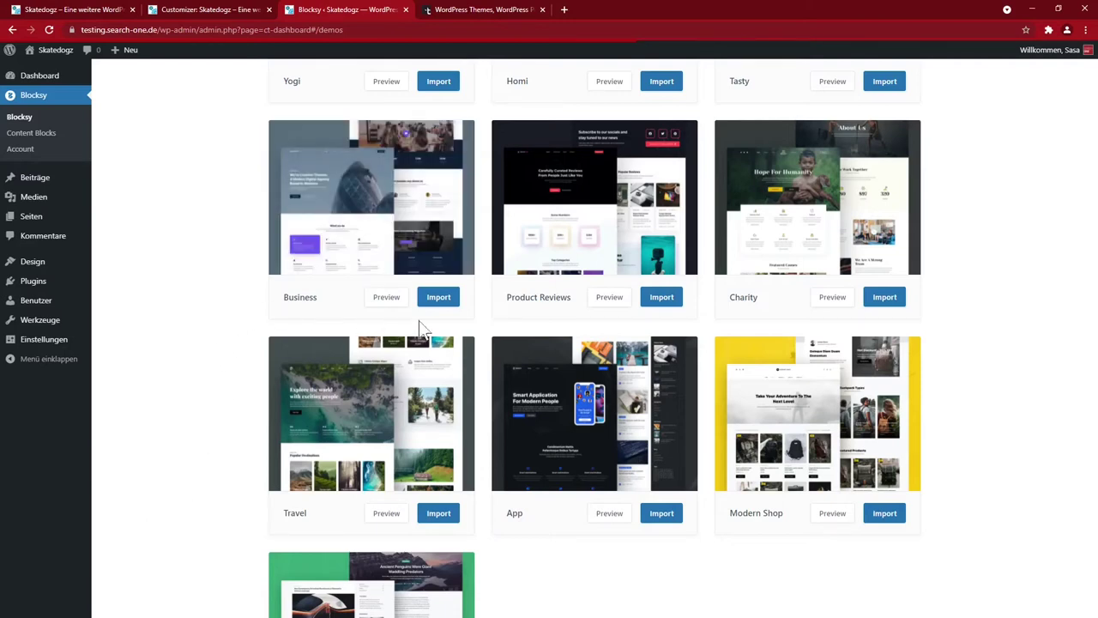
Step: Import the Business starter site with the child theme, Gutenberg, Qubely and WPForms, including options, widgets and content as a clean install
click(438, 300)
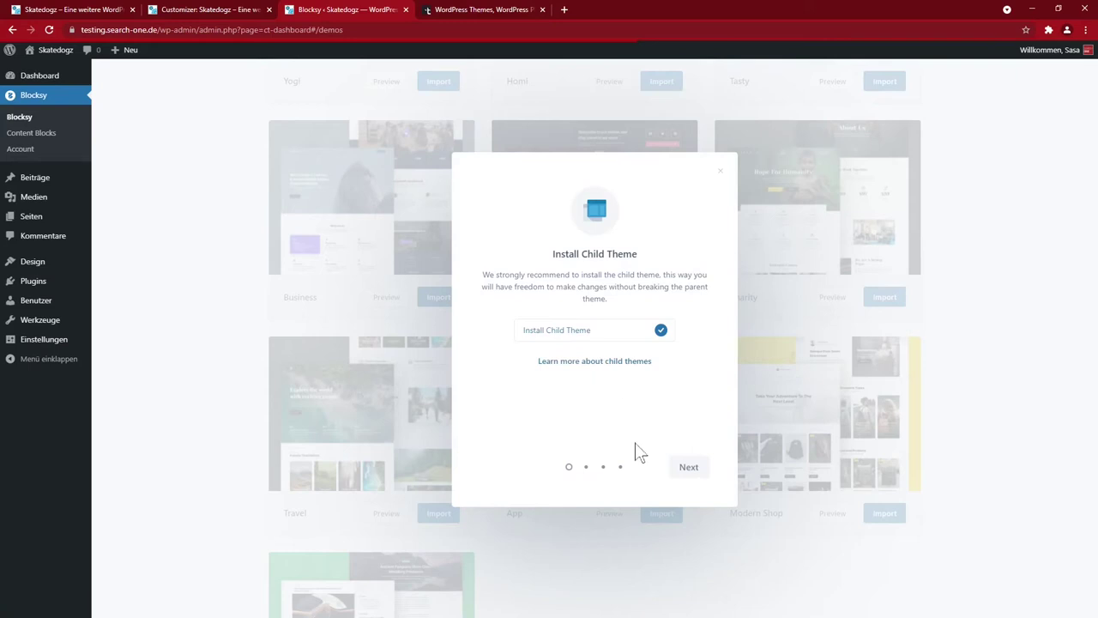
click(685, 469)
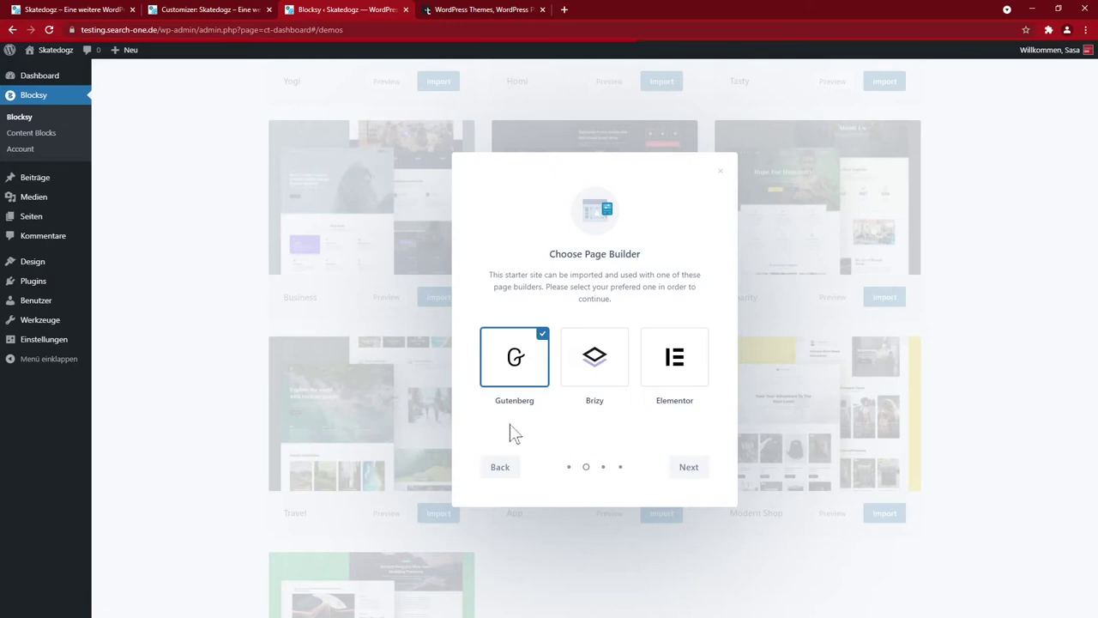
click(684, 469)
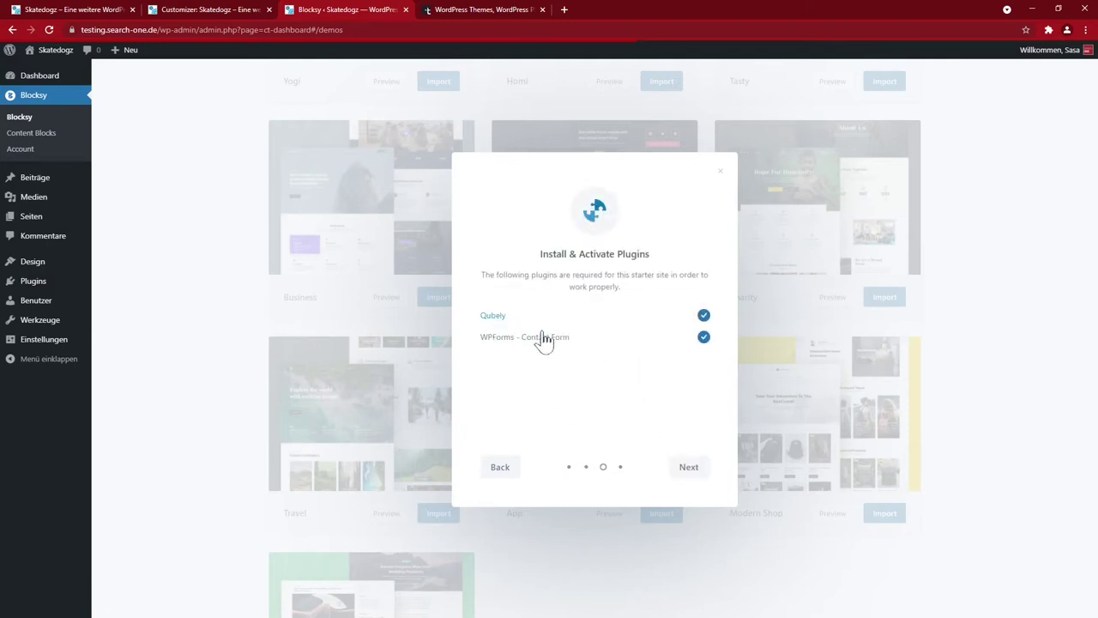
click(687, 471)
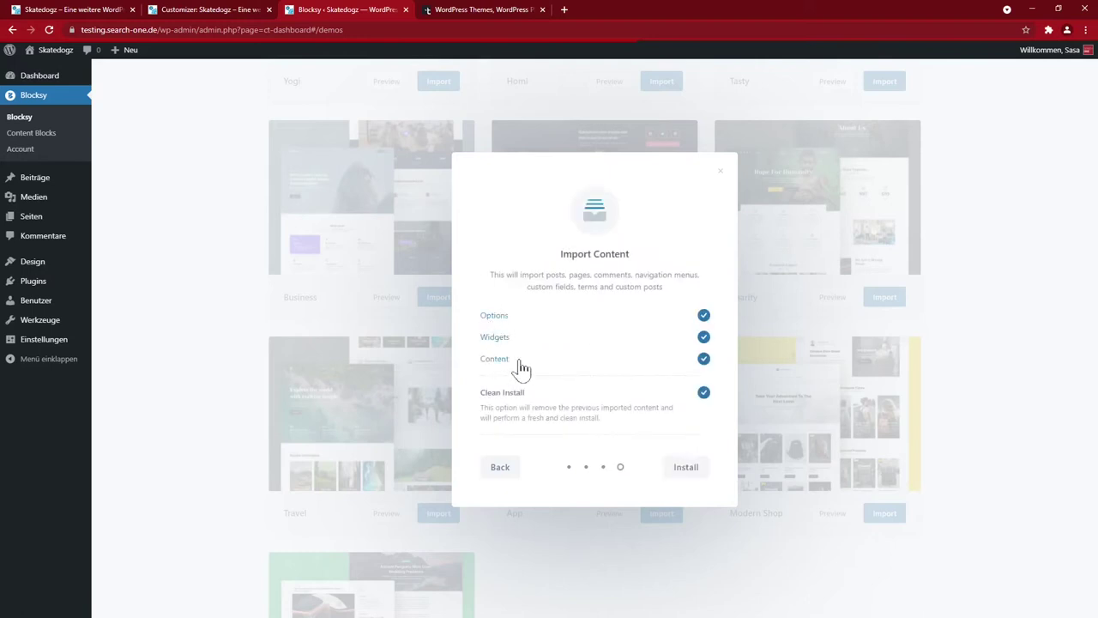
click(675, 471)
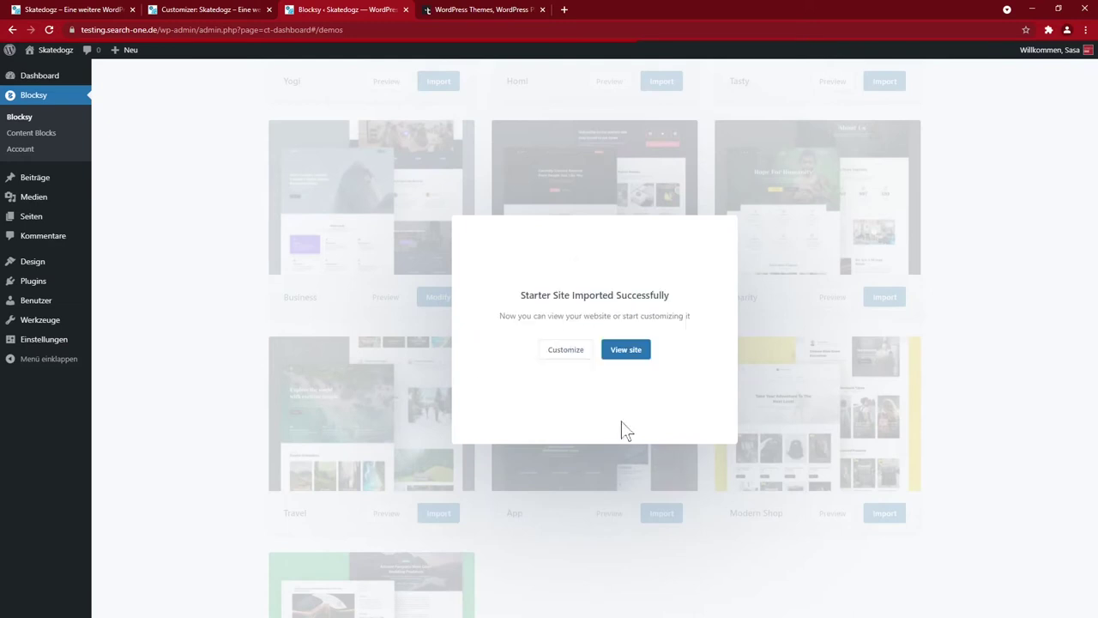
Step: View the imported site and look through the home page's hero, service, contact and feature sections
click(626, 352)
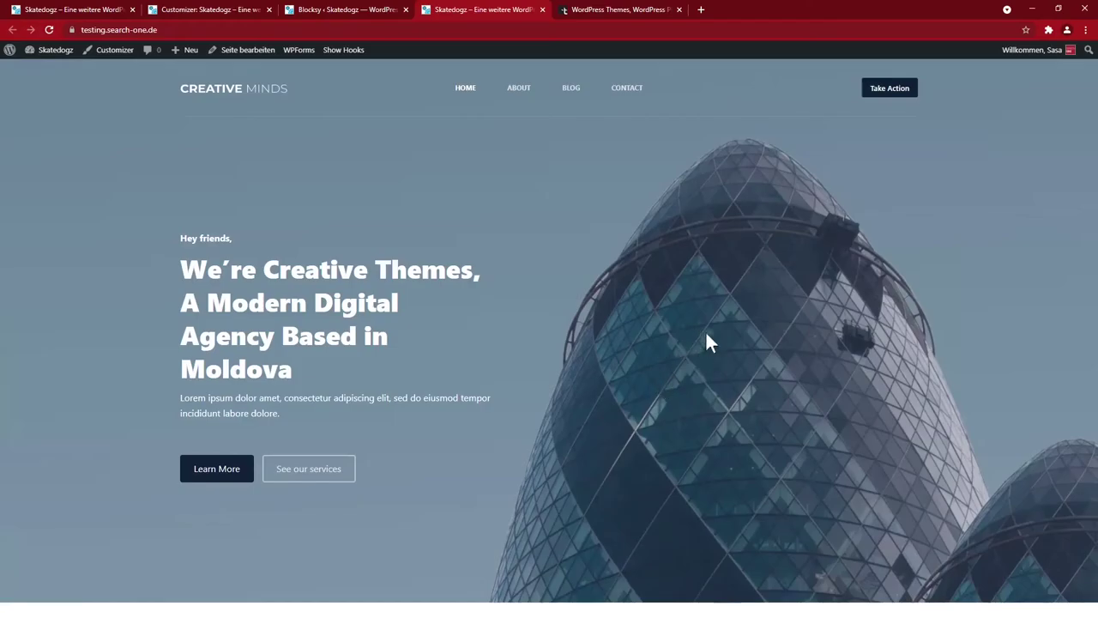
scroll(706, 335, down, 5)
scroll(707, 334, down, 3)
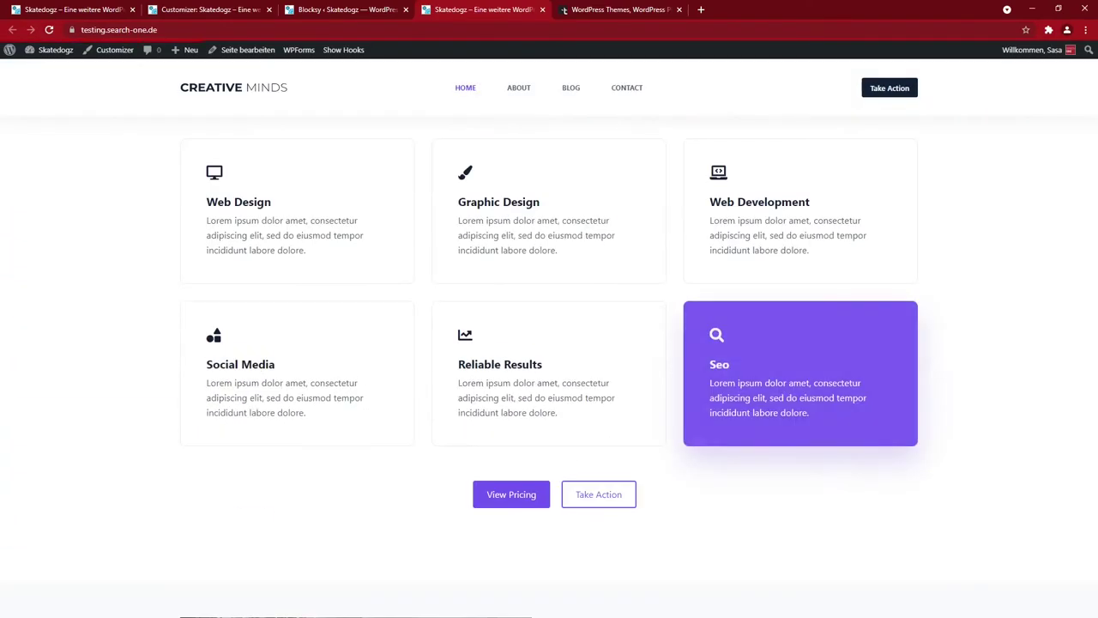
scroll(707, 334, down, 8)
scroll(712, 357, down, 15)
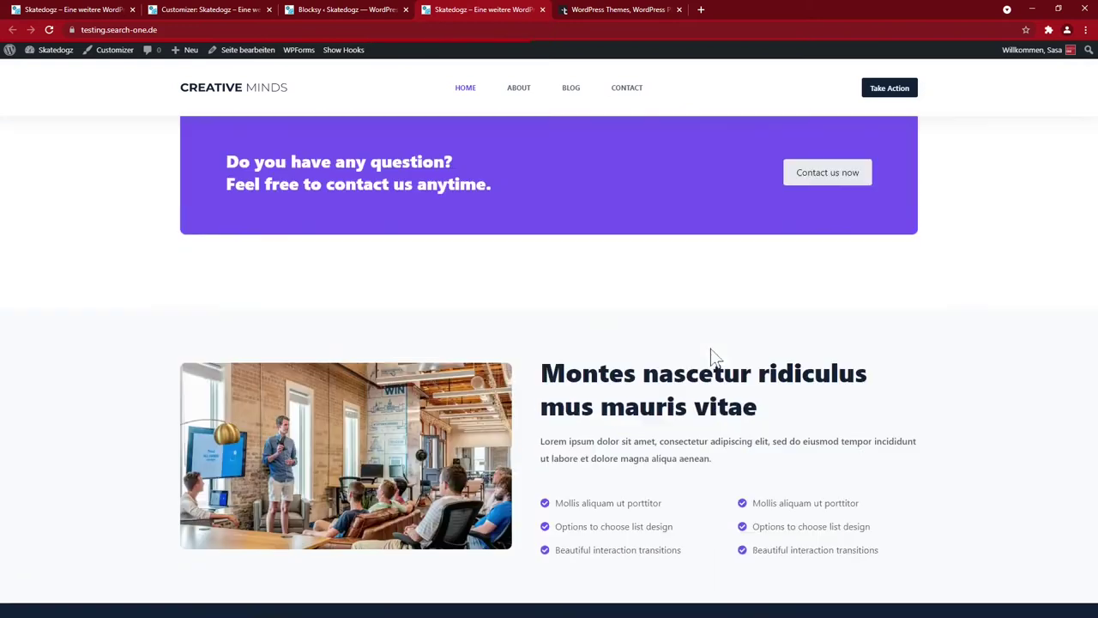
scroll(710, 345, down, 8)
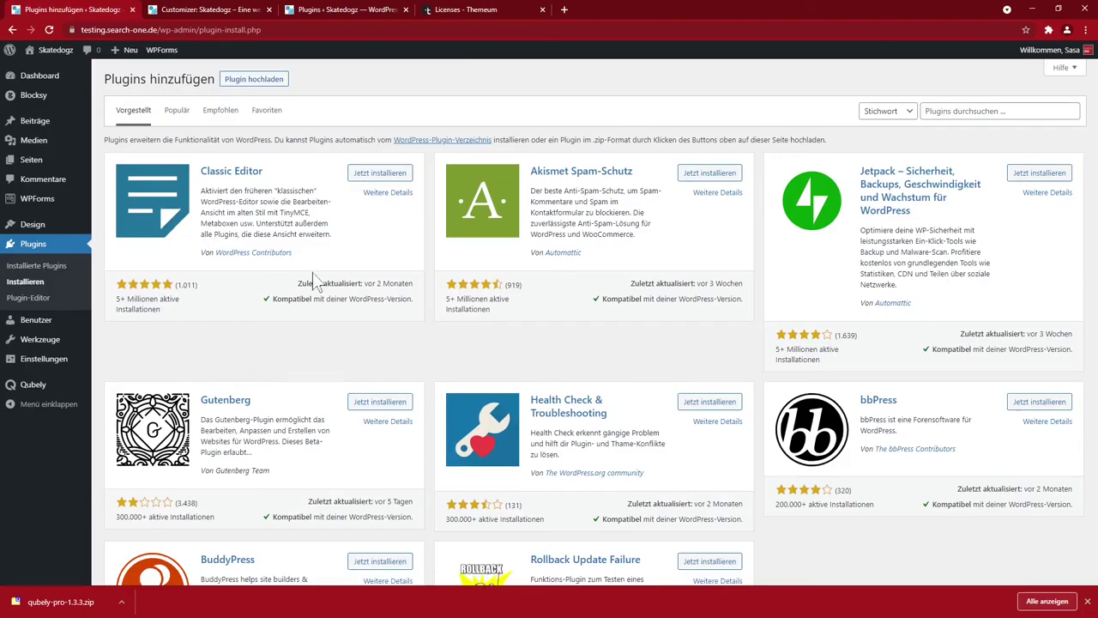
Step: Upload qubely-pro-1.3.3.zip as a new plugin, then install and activate Qubely Pro
click(267, 82)
drag(57, 601, 586, 184)
click(665, 188)
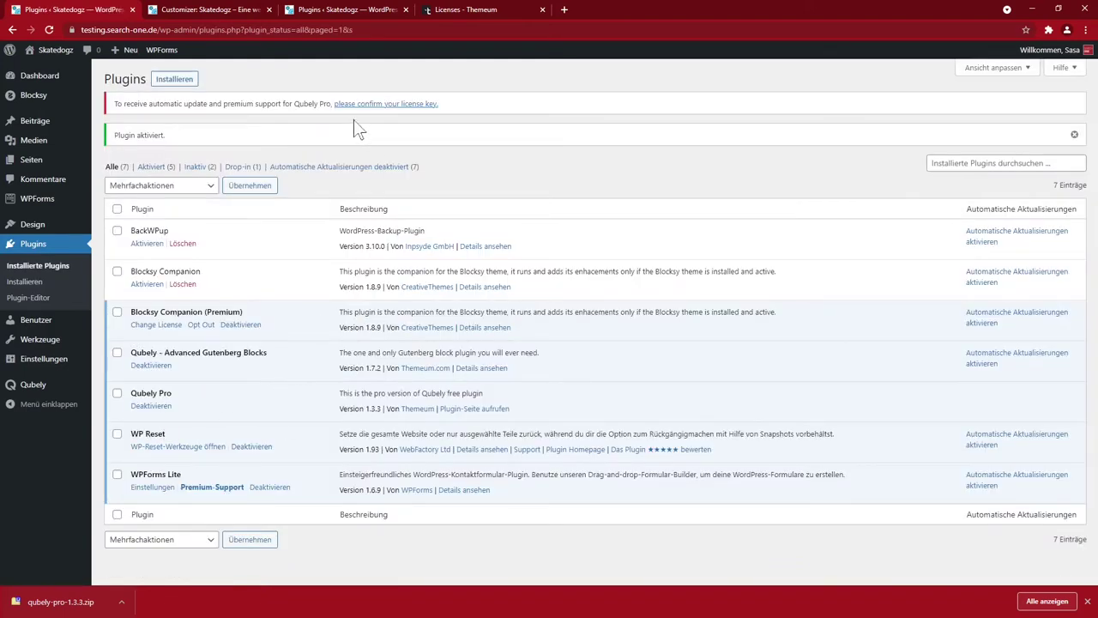
click(382, 106)
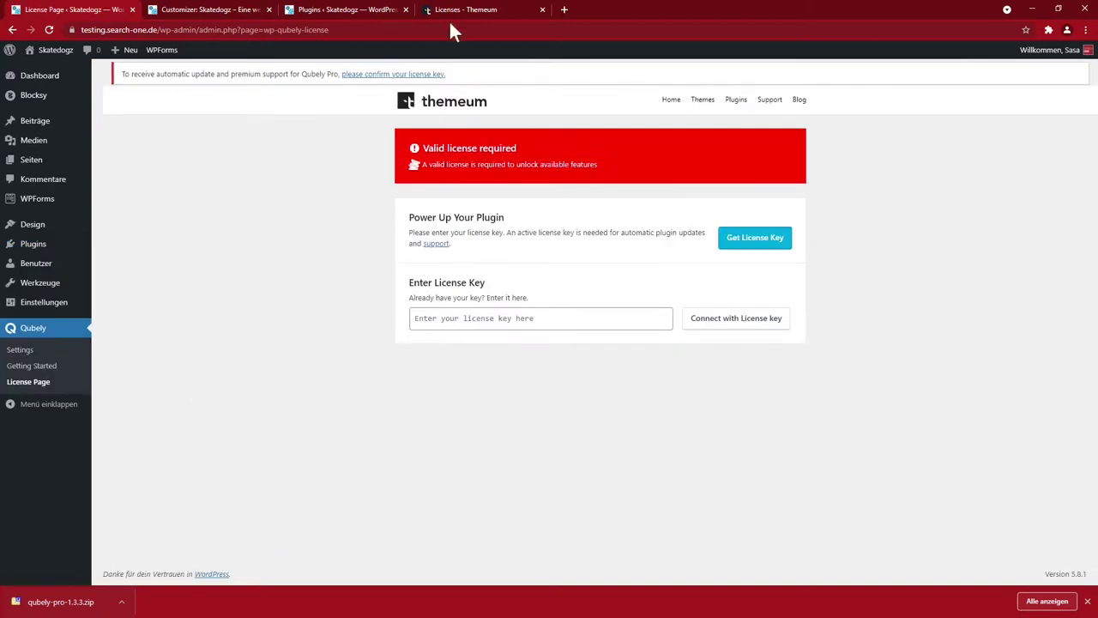
click(452, 12)
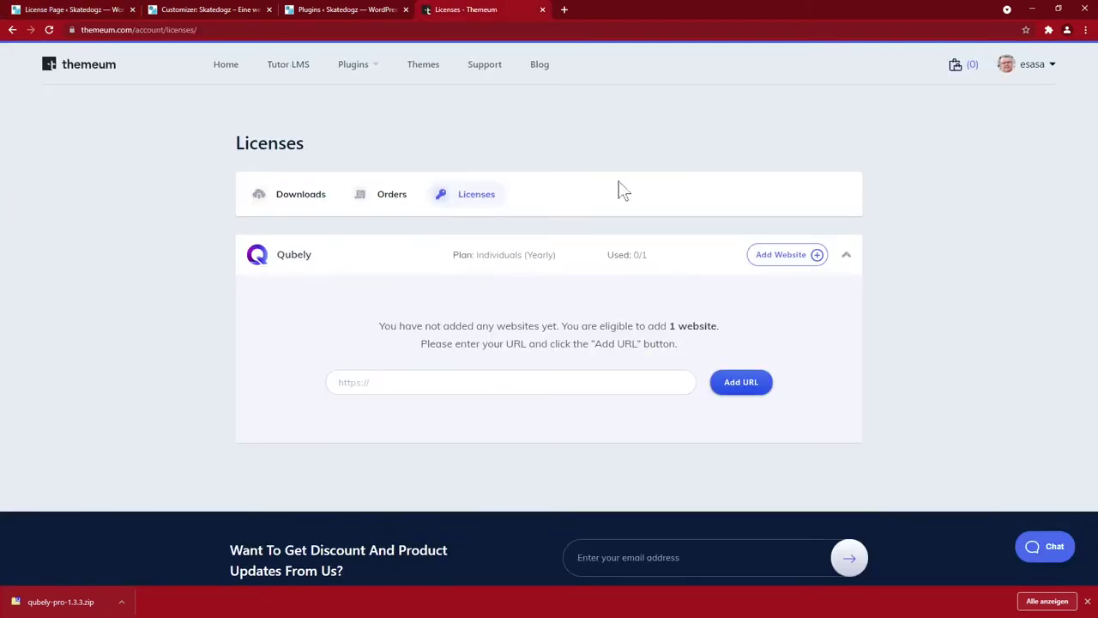
click(410, 383)
text(https://testing.search-one.de/)
click(741, 386)
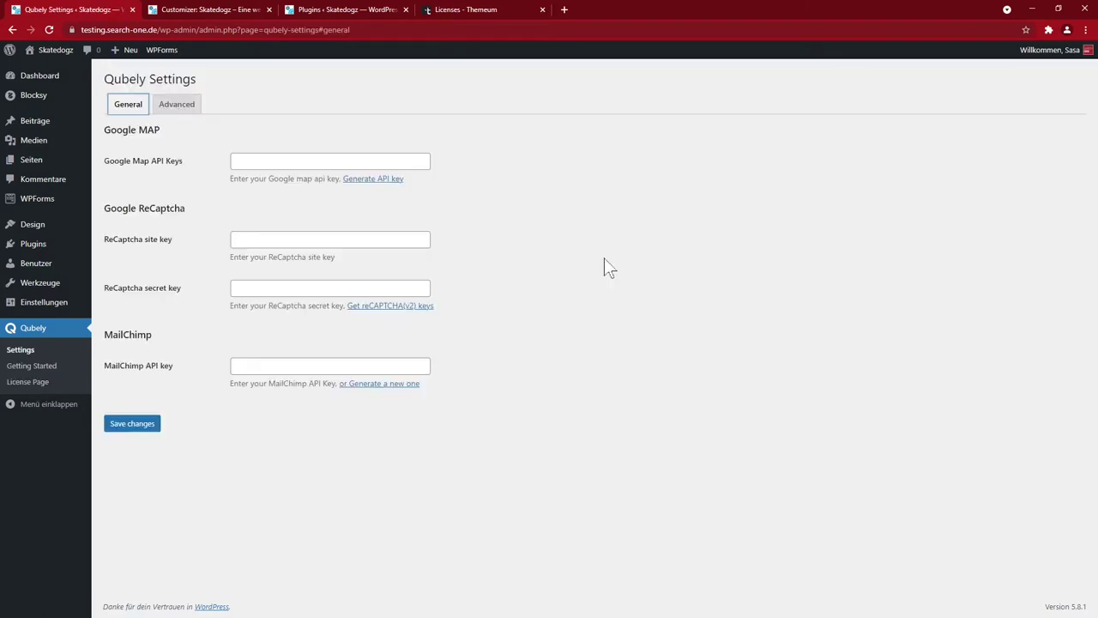
click(175, 110)
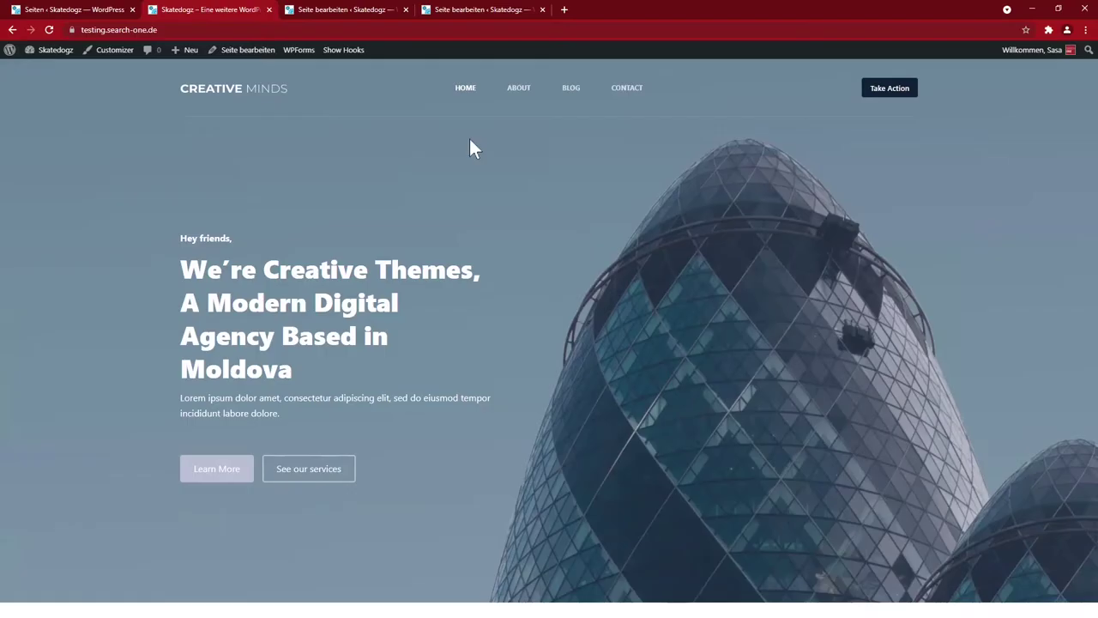
Step: Check the About page's address on the site, then set the permalink structure to Beitragsname and save the changes
click(518, 89)
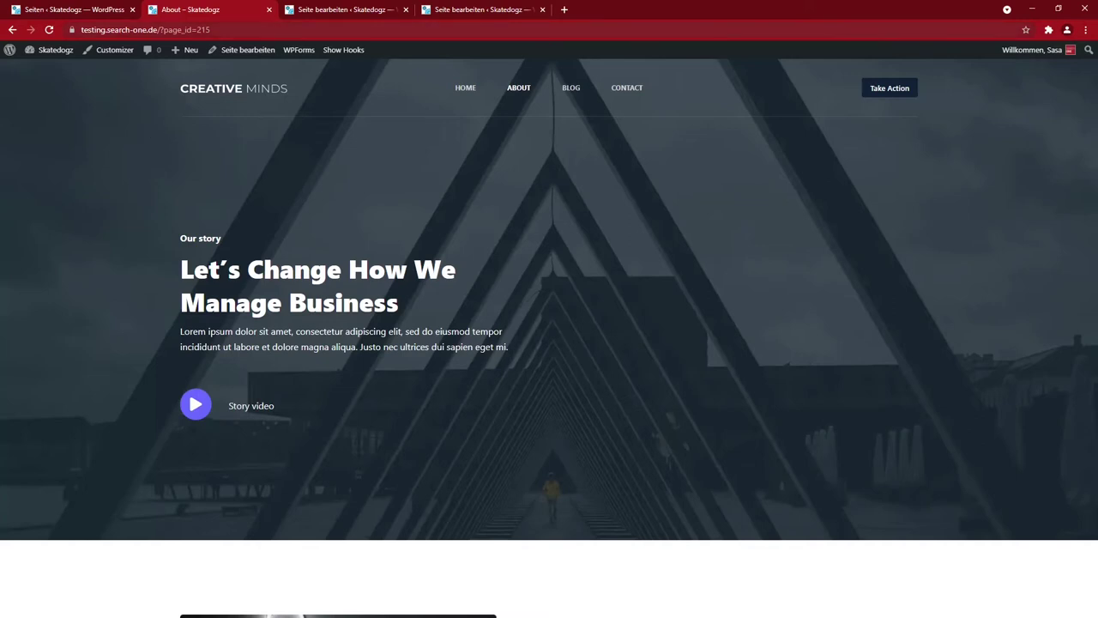
key(ctrl+shift+Tab)
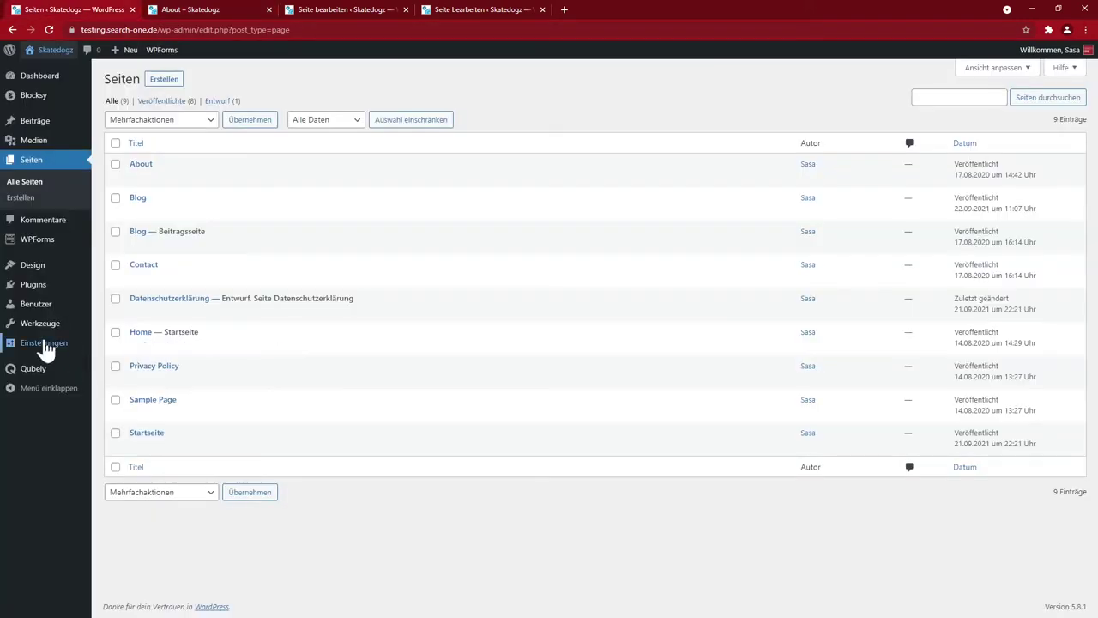
mouse_move(47, 348)
click(115, 380)
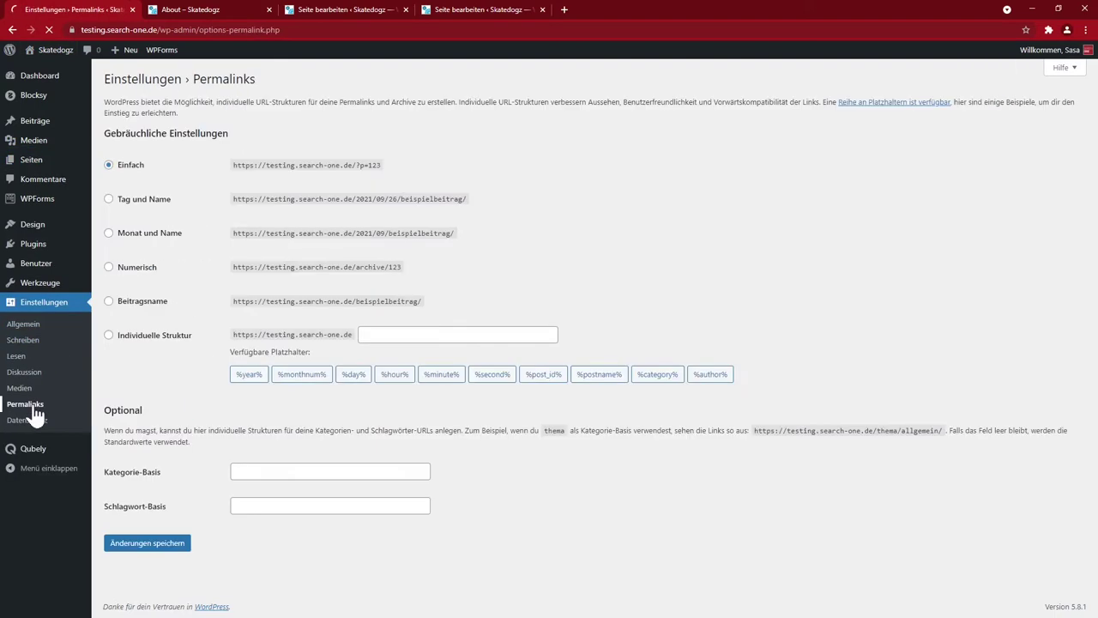
click(108, 301)
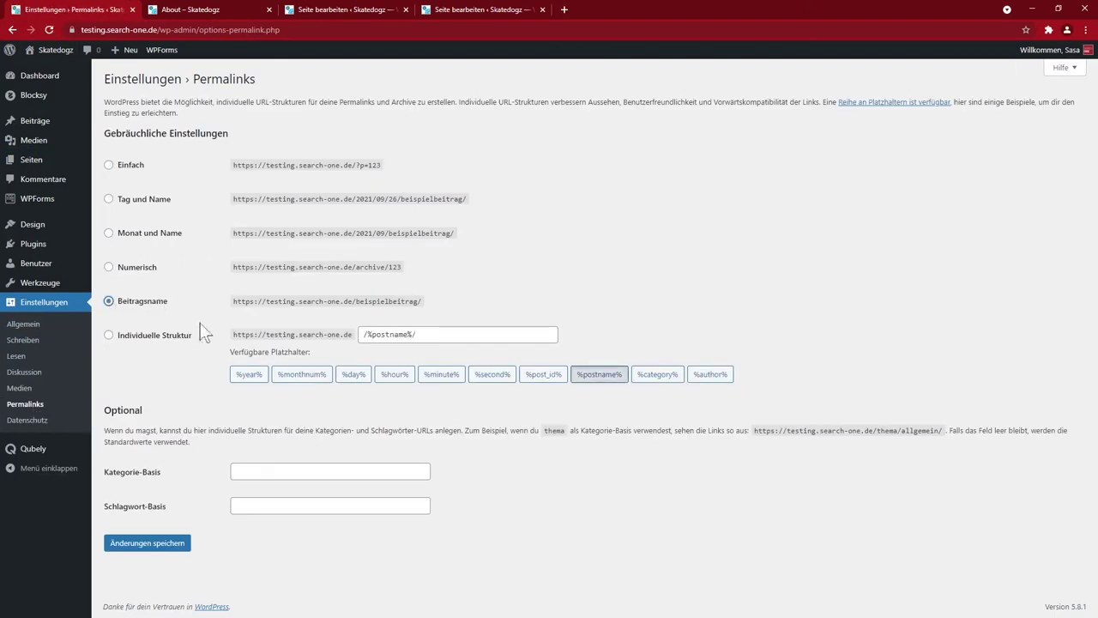
click(158, 547)
Step: Set Startseite as the static homepage in the reading settings
click(17, 355)
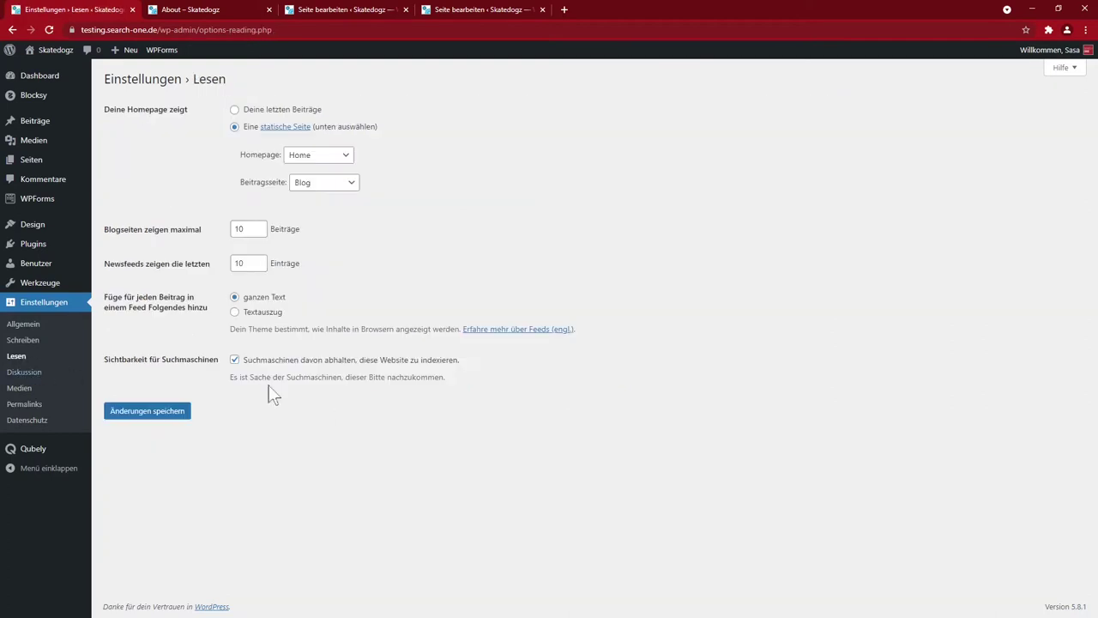
click(343, 159)
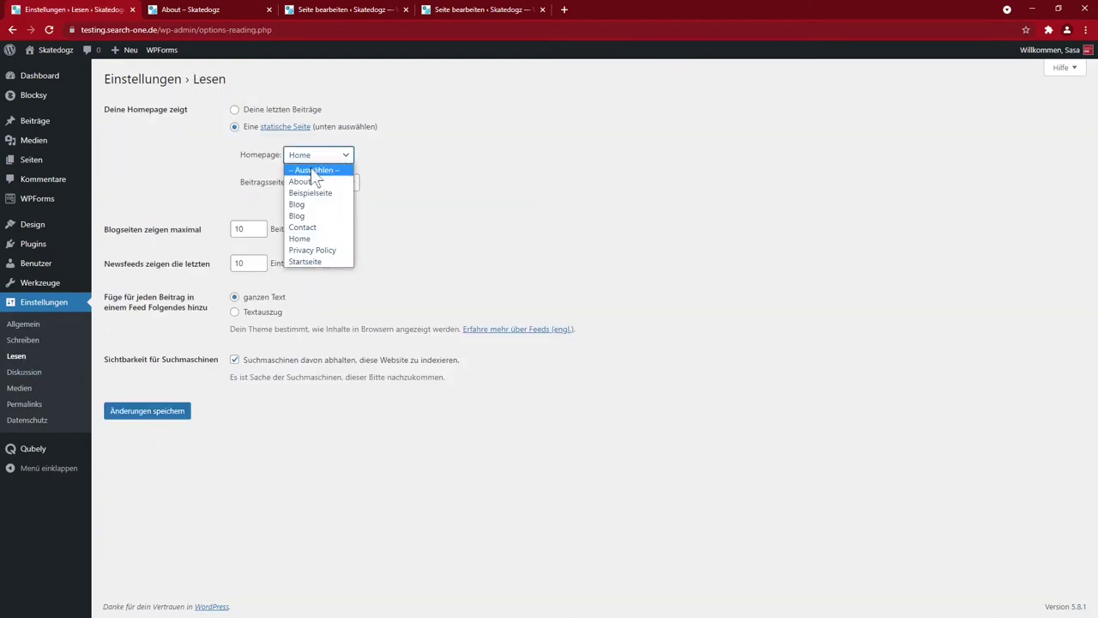
click(321, 261)
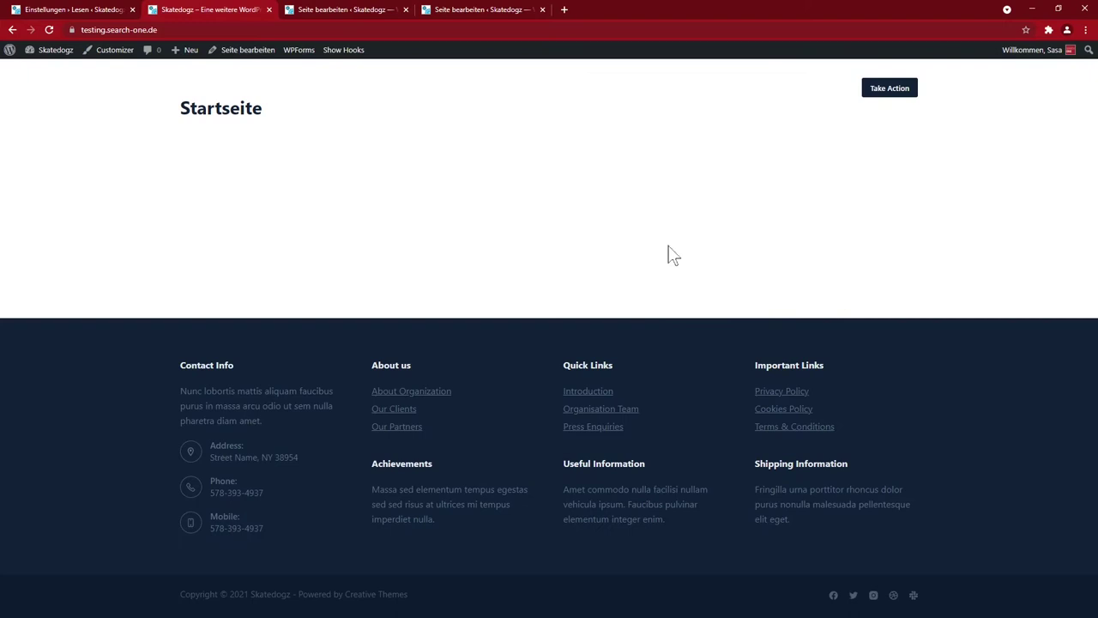
Step: Examine the header menu and the footer widgets on the site's new homepage
drag(566, 138, 384, 91)
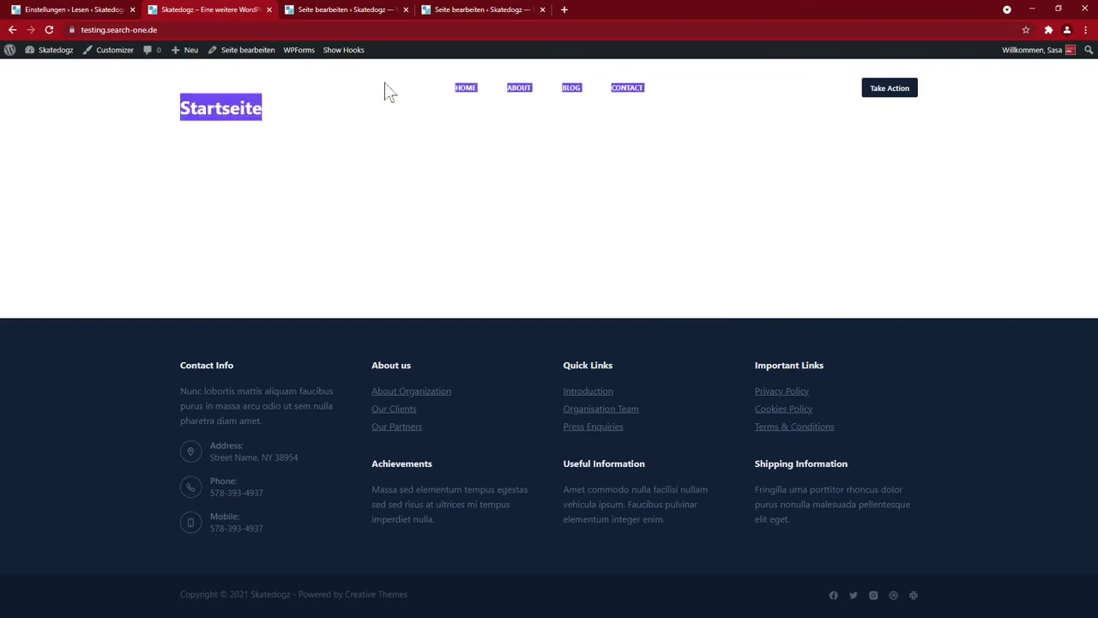
click(637, 254)
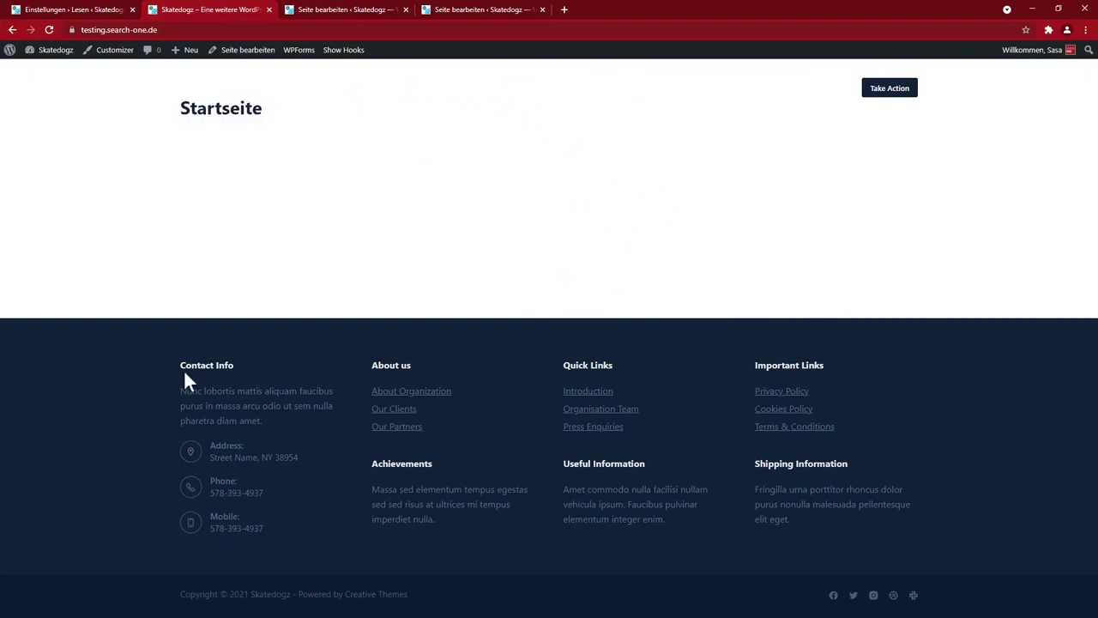
drag(405, 464, 833, 508)
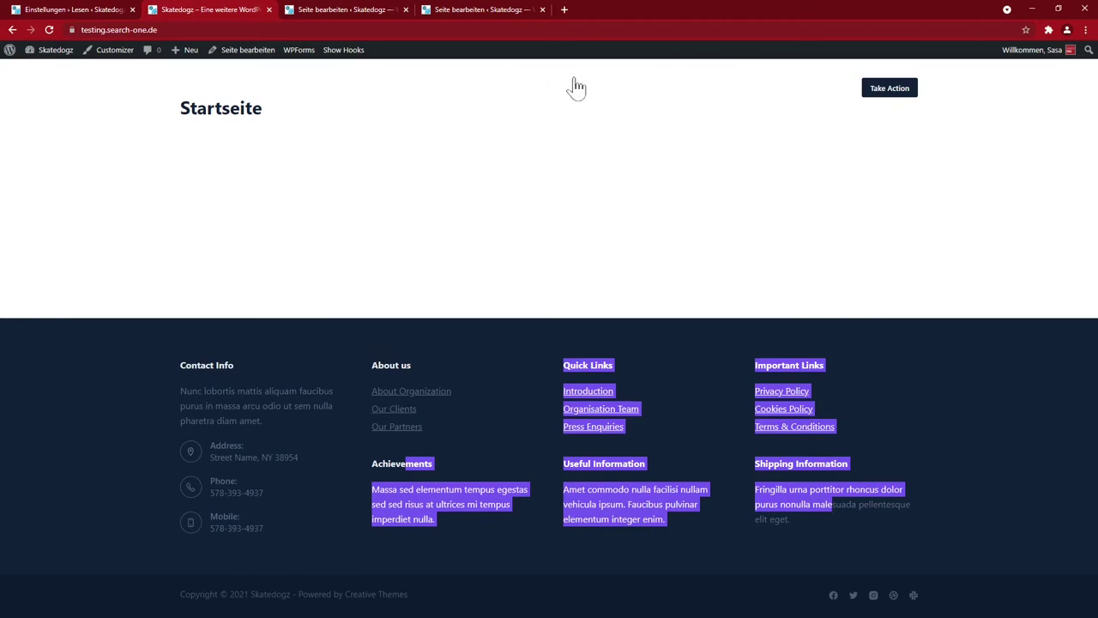
click(565, 314)
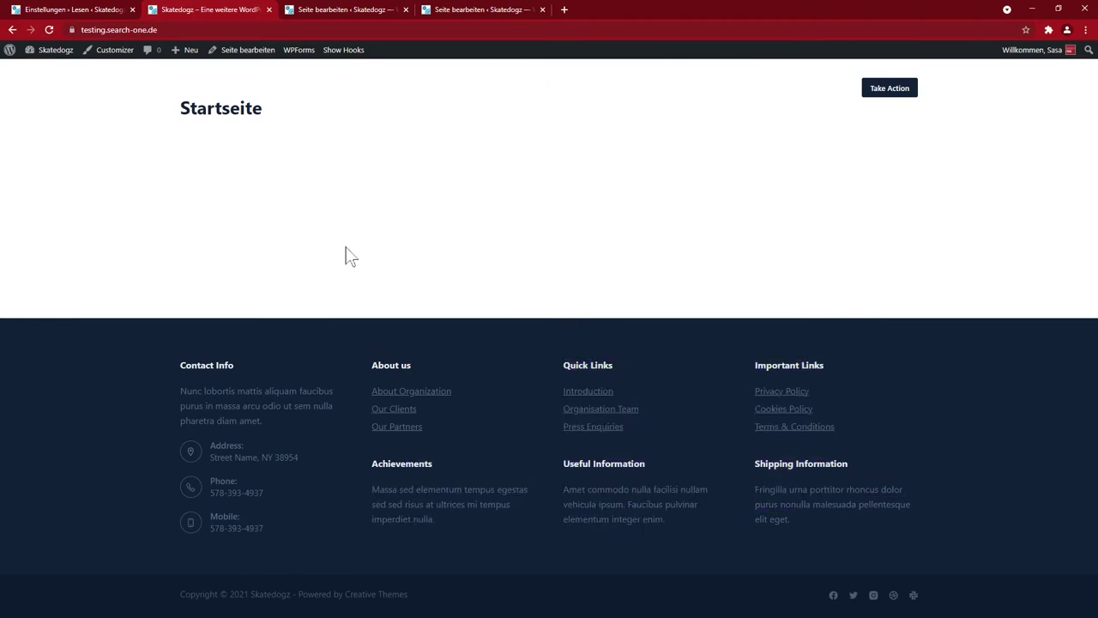
Step: In the Customizer's header, replace the standard, transparent state and sticky state logos with the skateboarding dog image
click(114, 52)
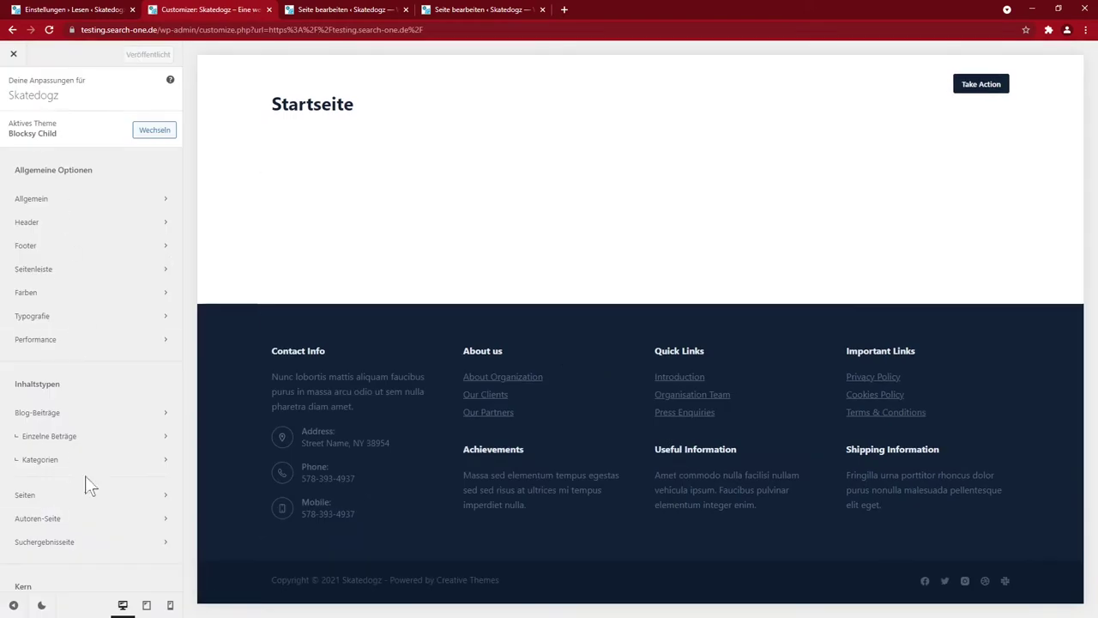
click(43, 225)
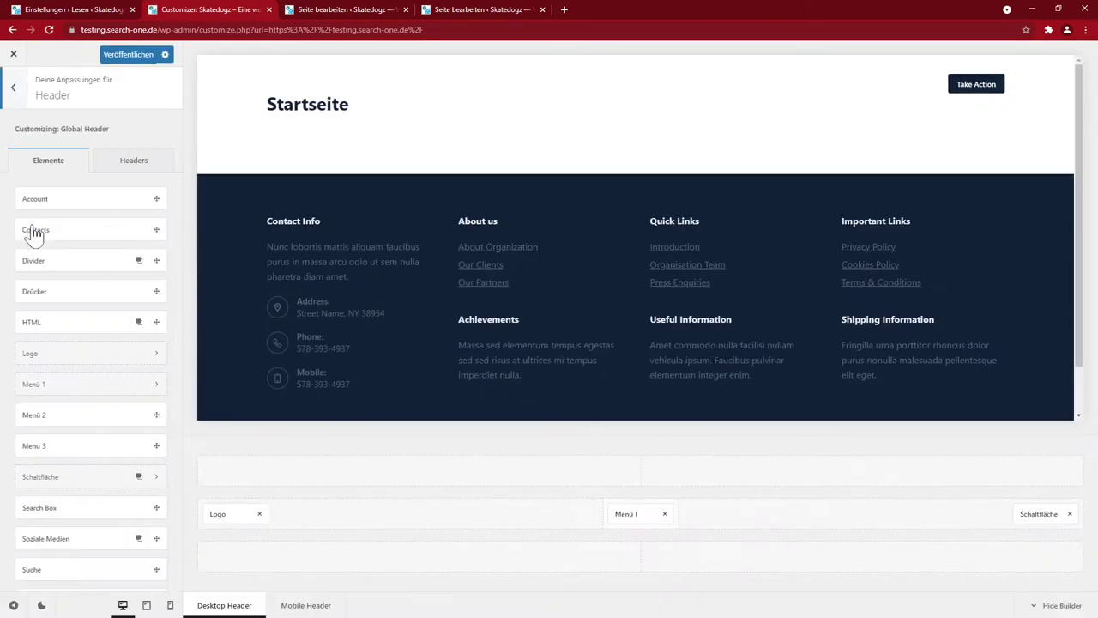
click(222, 515)
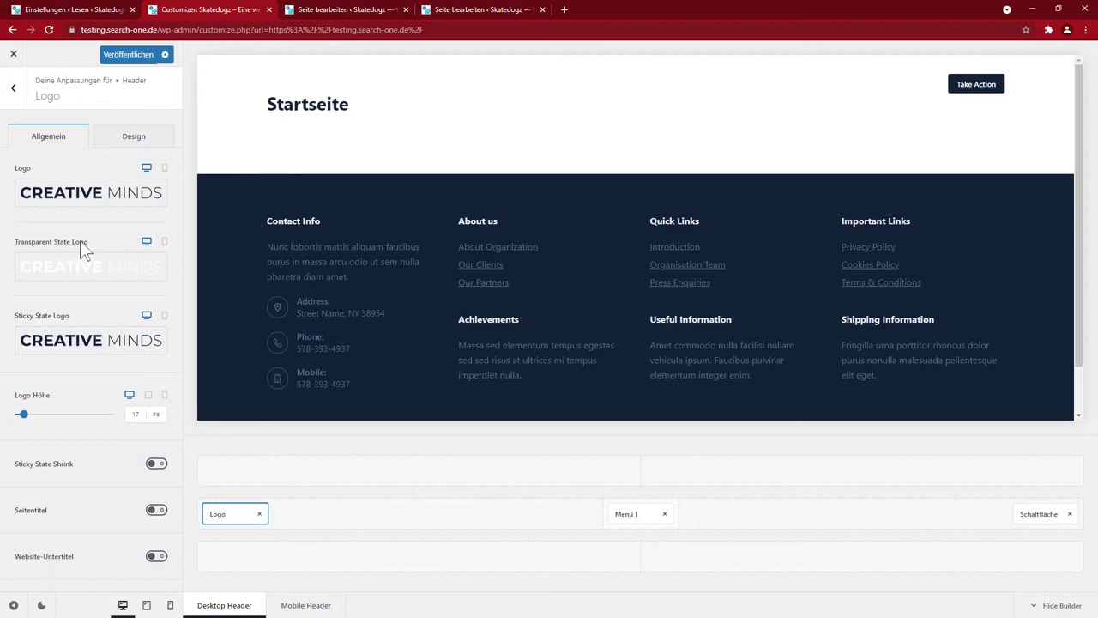
click(149, 204)
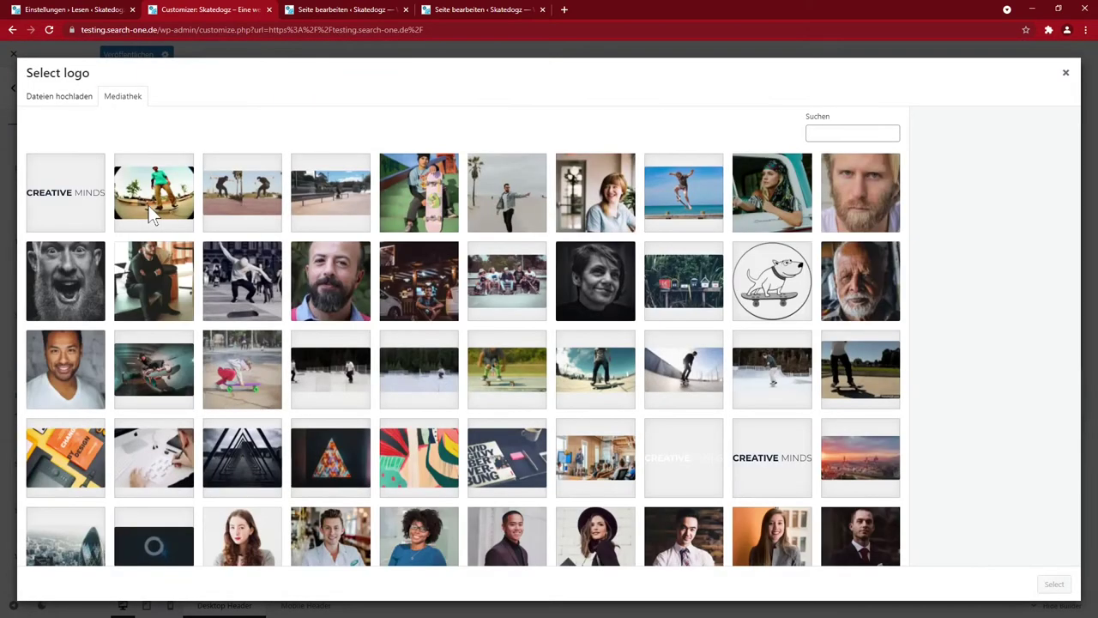
click(774, 308)
click(1055, 584)
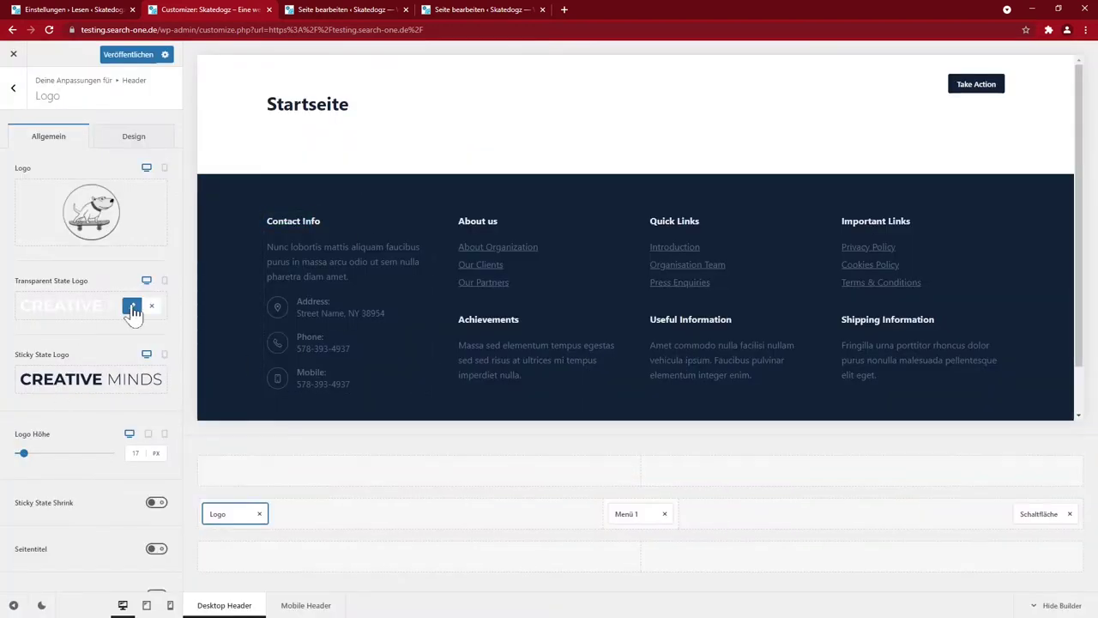
click(129, 307)
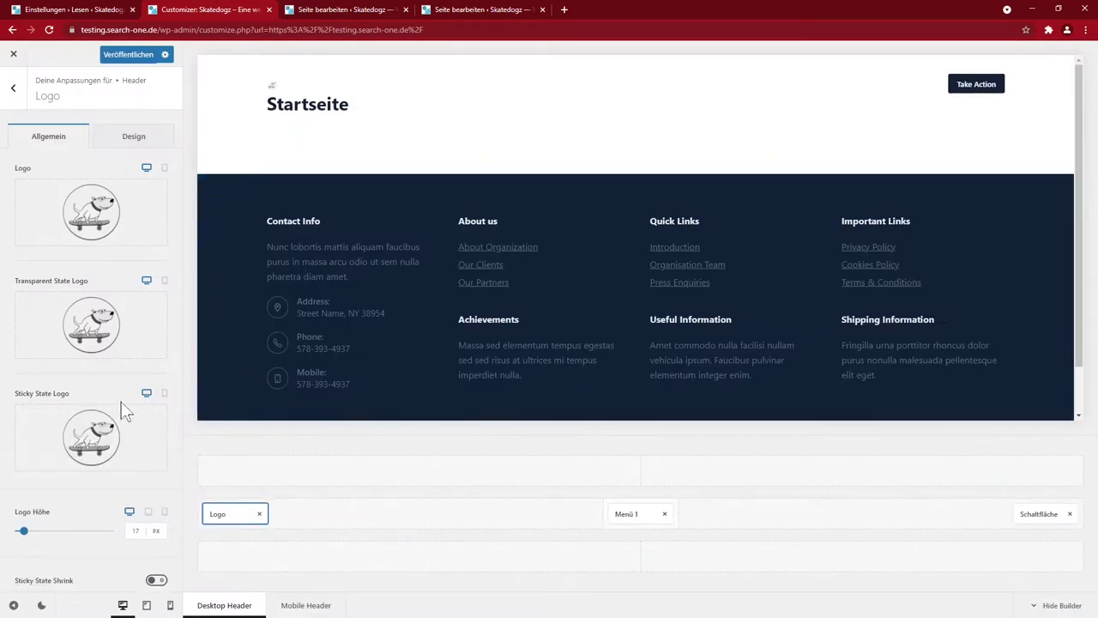
Step: Set the header logo height to 100 px and enable the site title with the text Skatedogz
drag(23, 530, 48, 533)
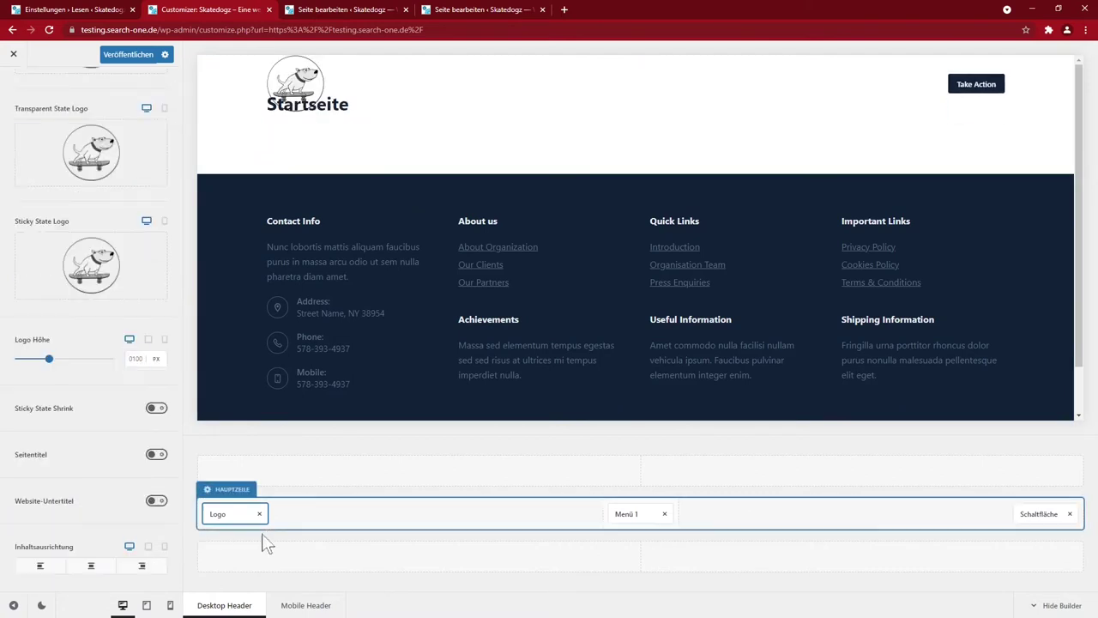
click(158, 460)
double_click(32, 483)
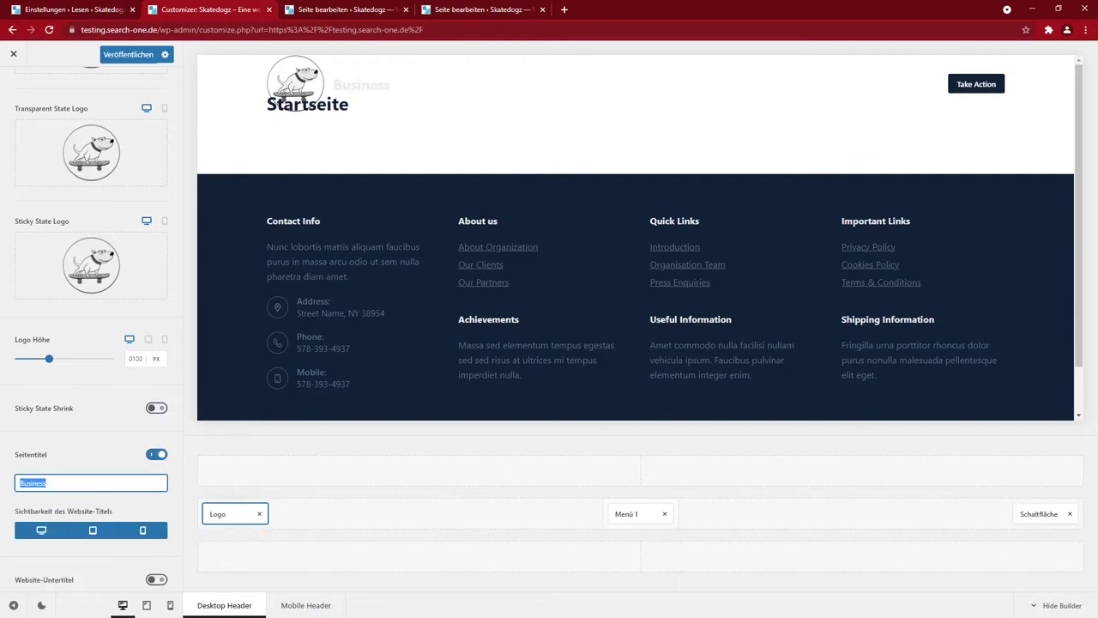
text(Skatedogz)
scroll(95, 257, down, 2)
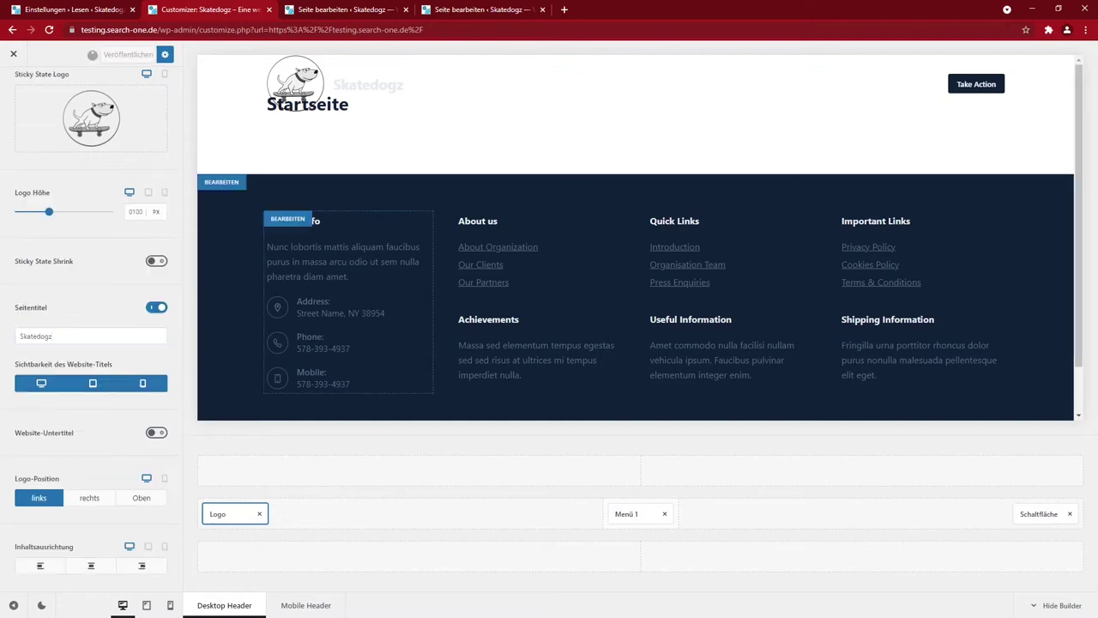
Step: Set the site title's transparent state color to Color 4 (#102136) and publish the changes
scroll(135, 143, up, 5)
click(134, 137)
click(142, 255)
click(165, 296)
click(142, 275)
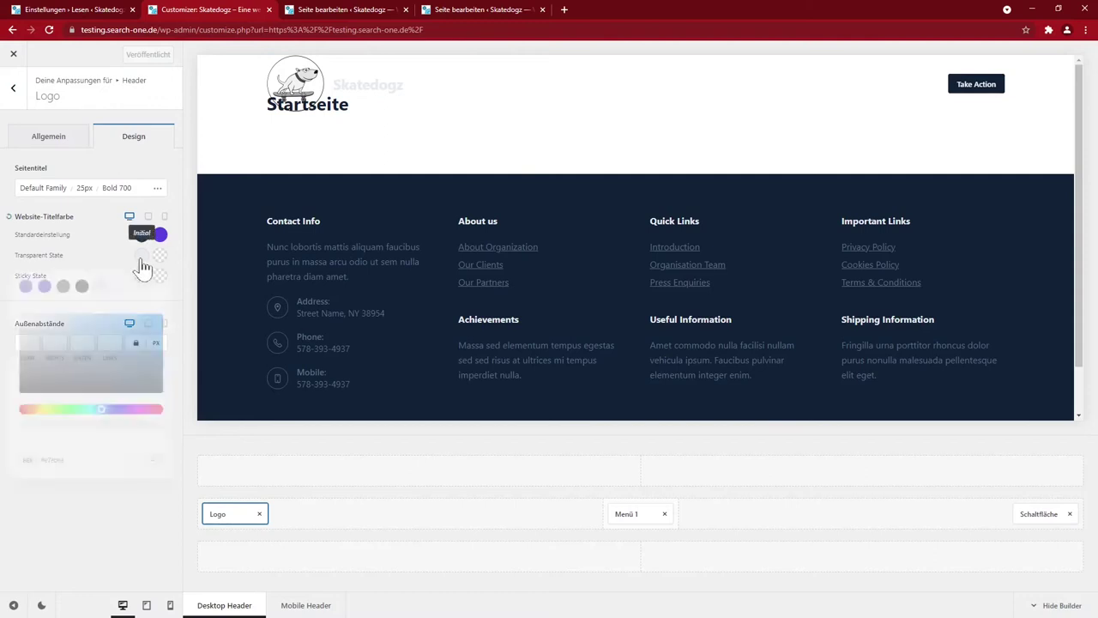
click(82, 287)
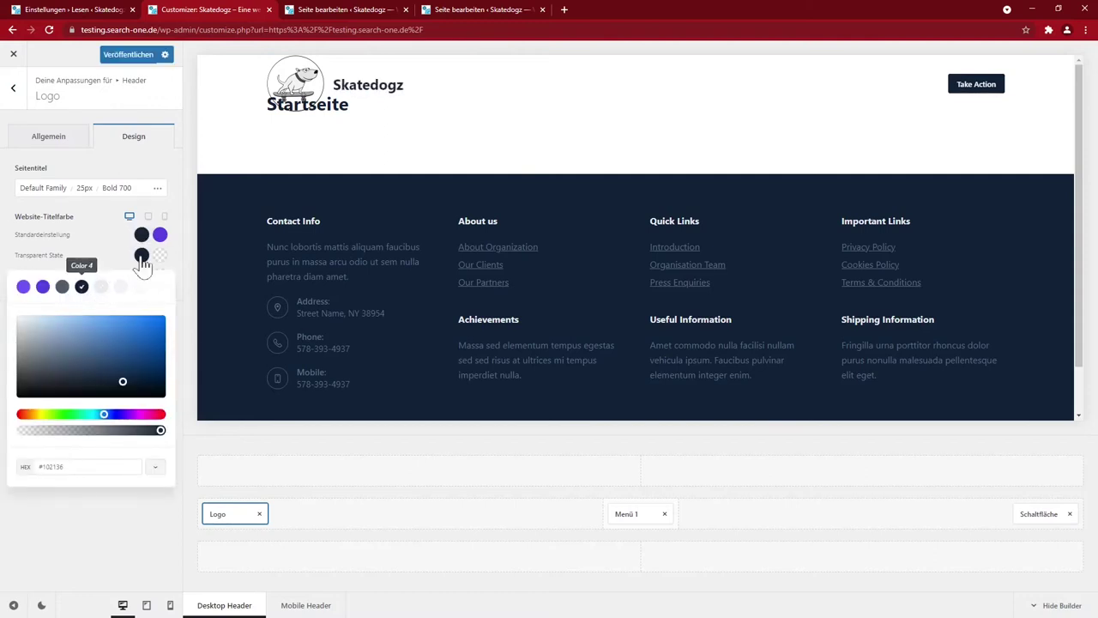
click(127, 54)
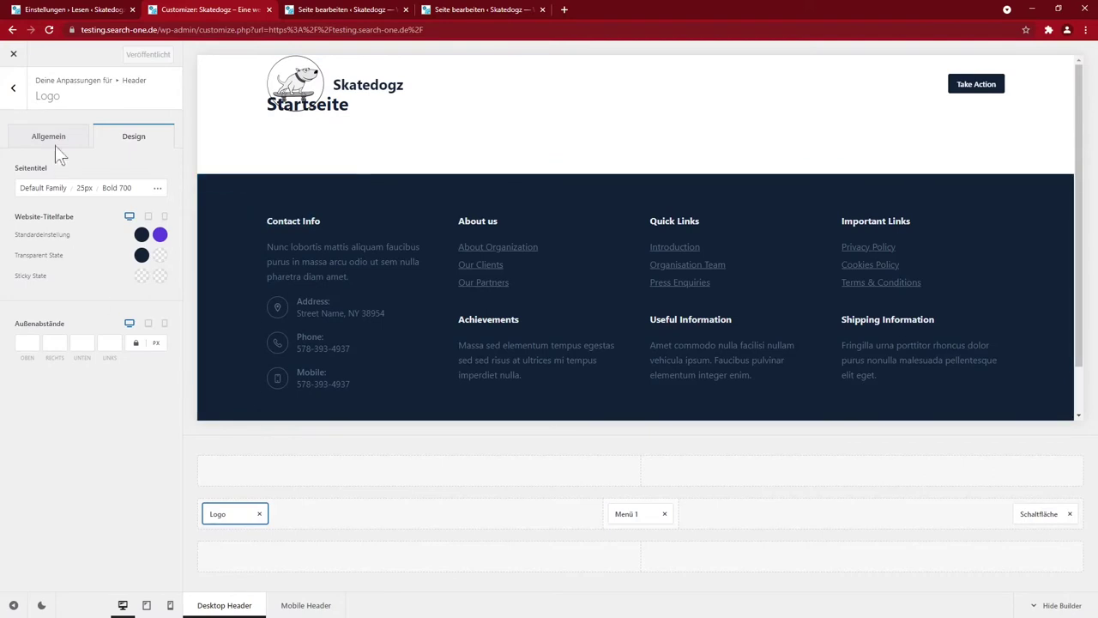
Step: Set the default background color of the header's main row to Color 4 (#102136)
click(12, 89)
click(213, 499)
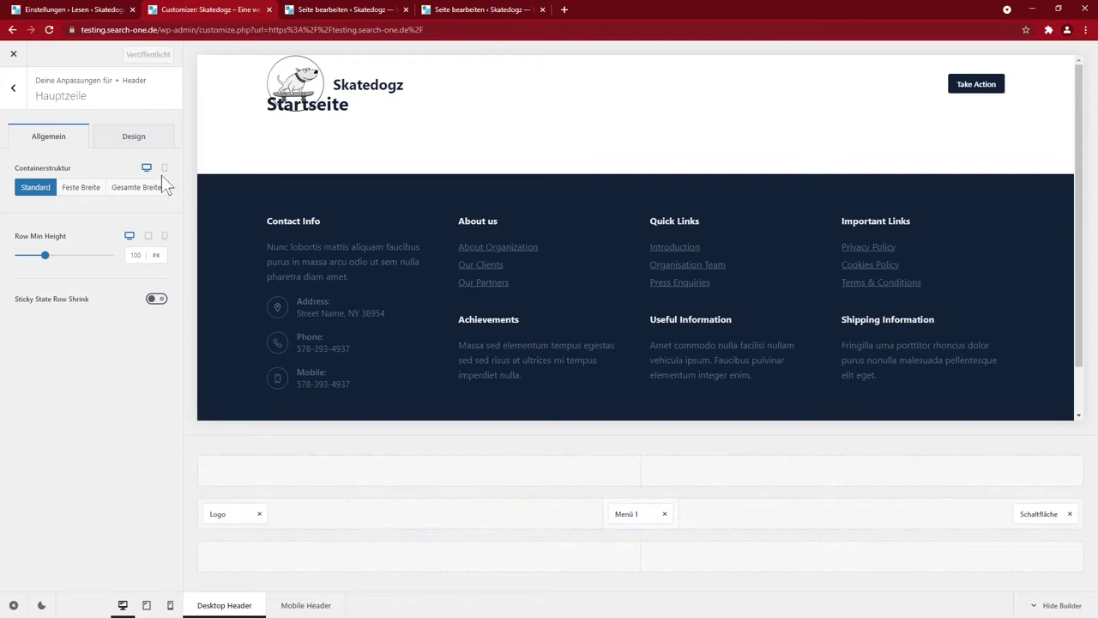
click(139, 139)
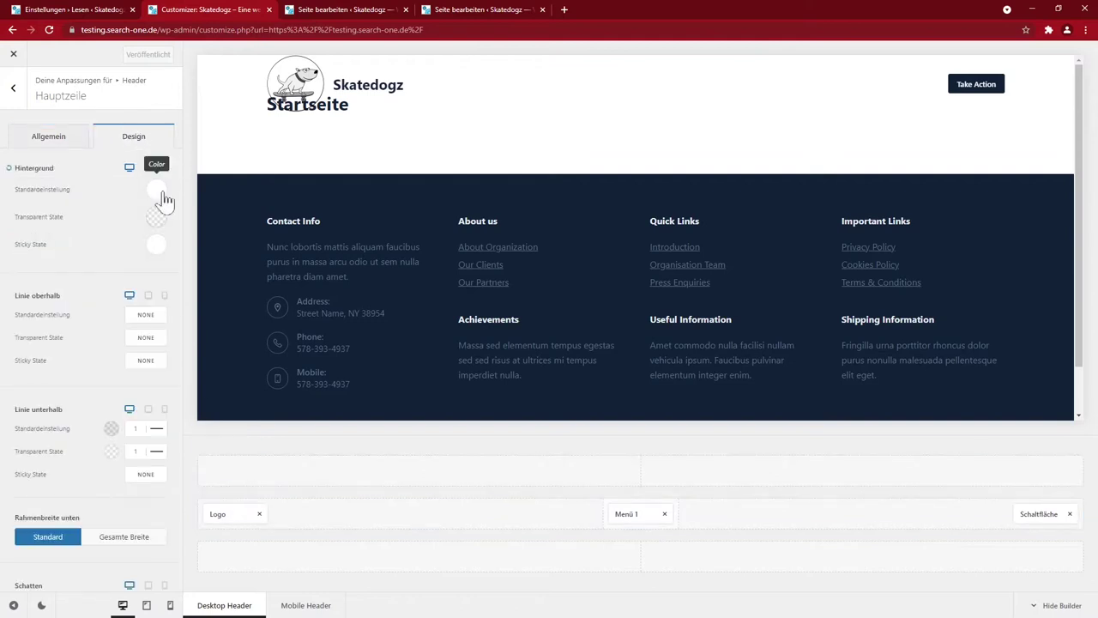
click(160, 194)
click(80, 251)
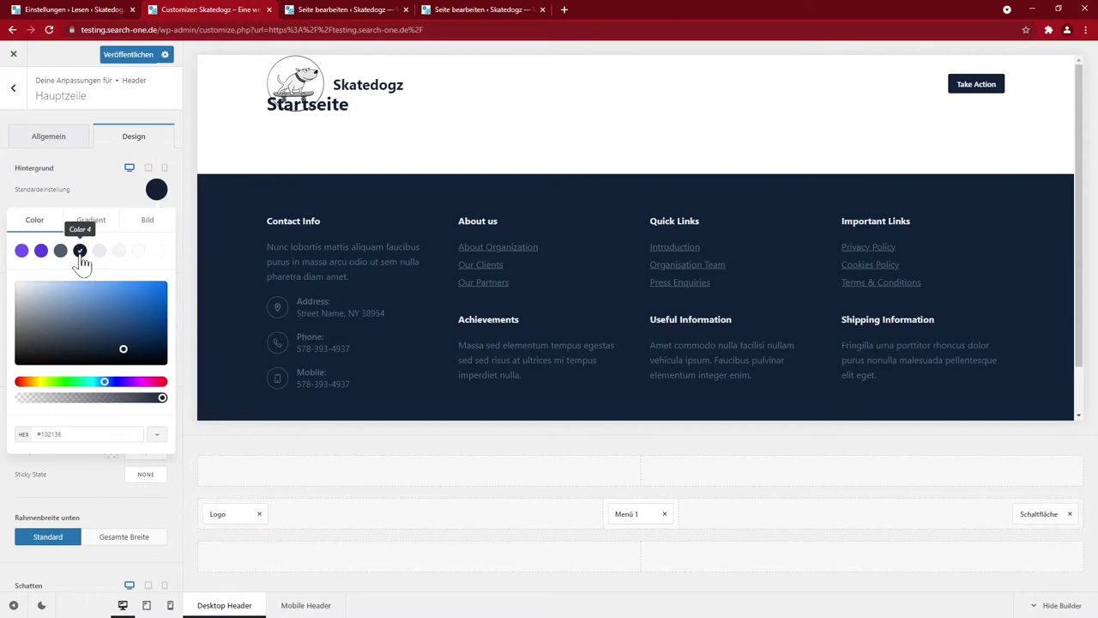
Step: Set the main header row's background to white for the default, transparent and sticky states and publish the changes
click(172, 168)
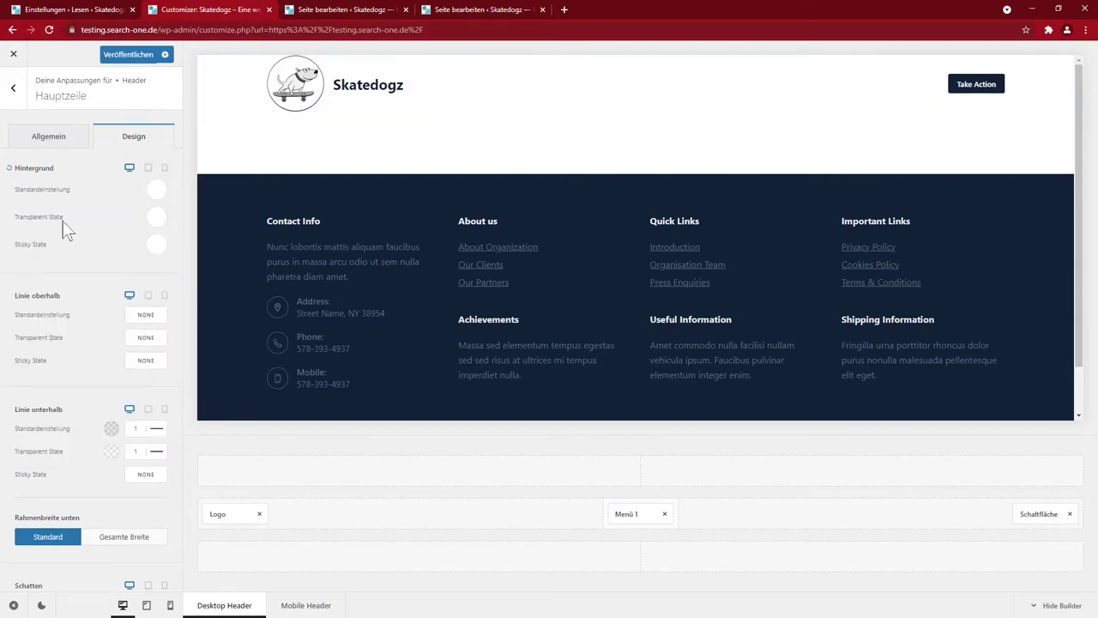
scroll(108, 285, down, 1)
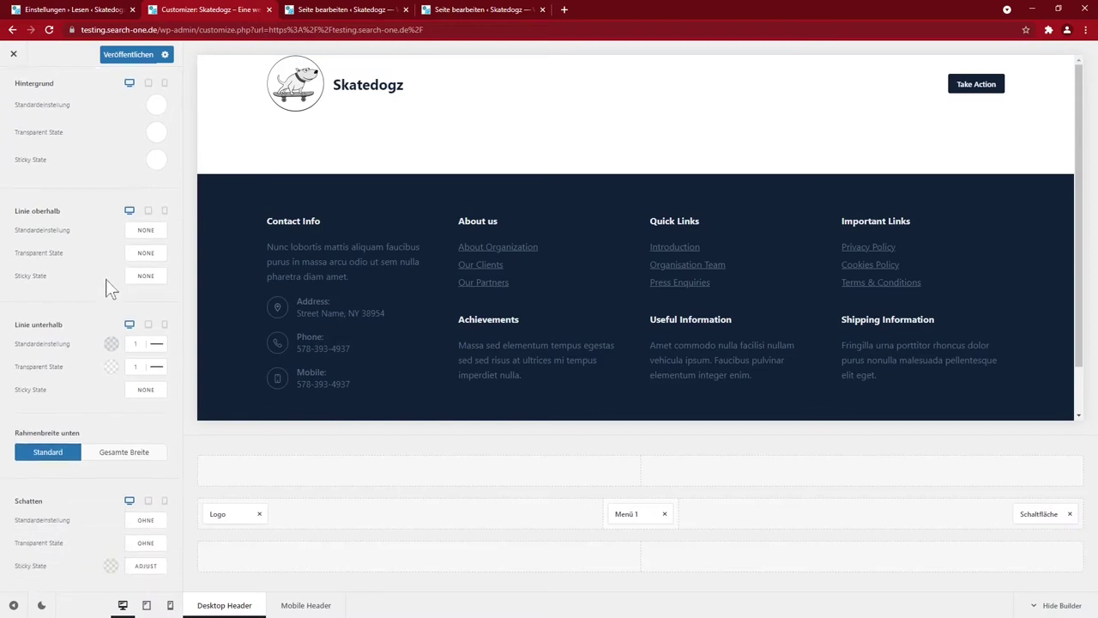
scroll(107, 286, up, 1)
click(129, 54)
Step: Set the header main row's minimum height to 150 px, publish it and check the header on the live site
click(48, 136)
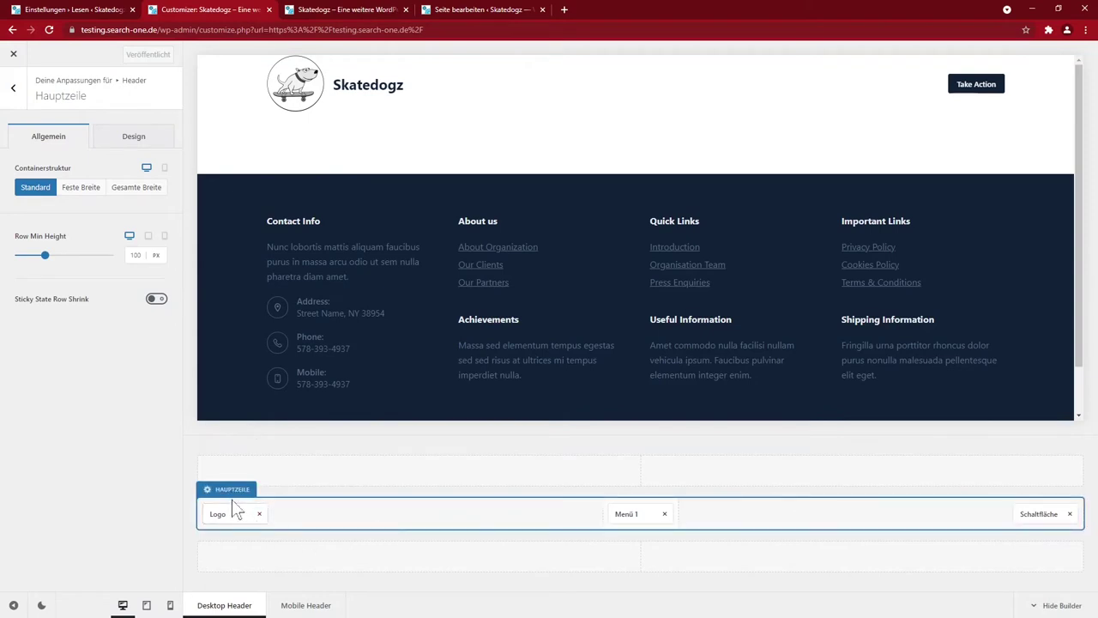
click(46, 255)
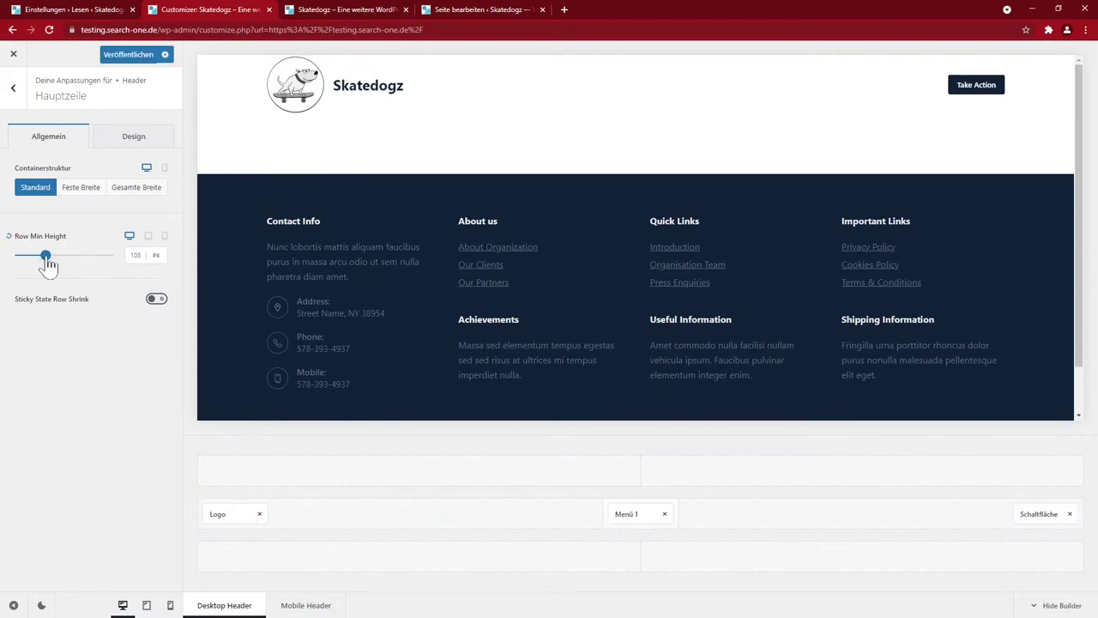
drag(47, 264, 61, 265)
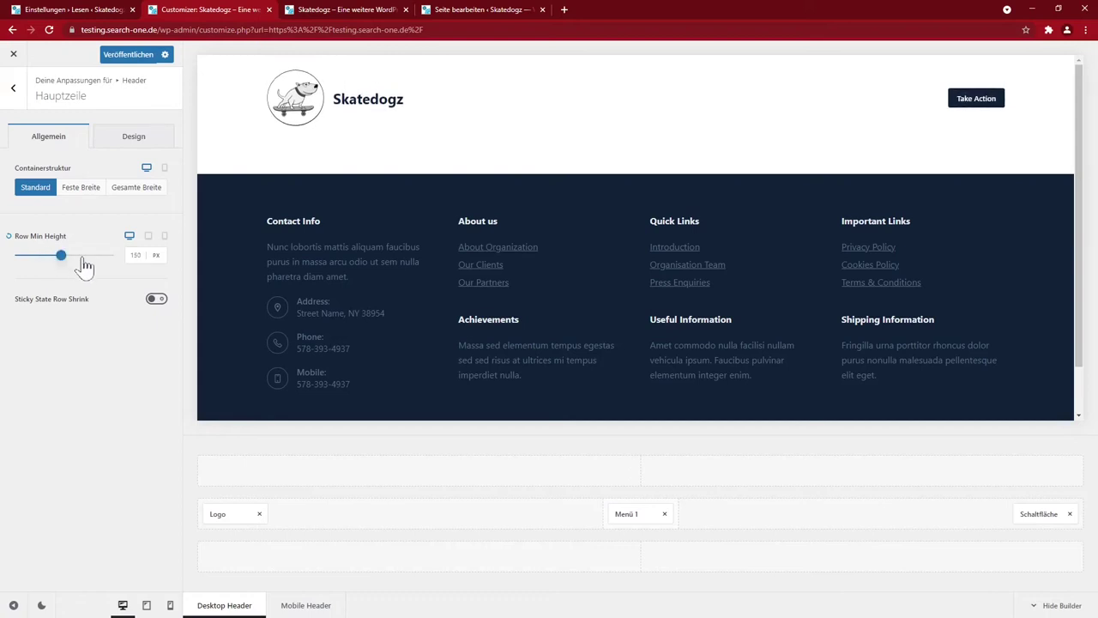
click(335, 10)
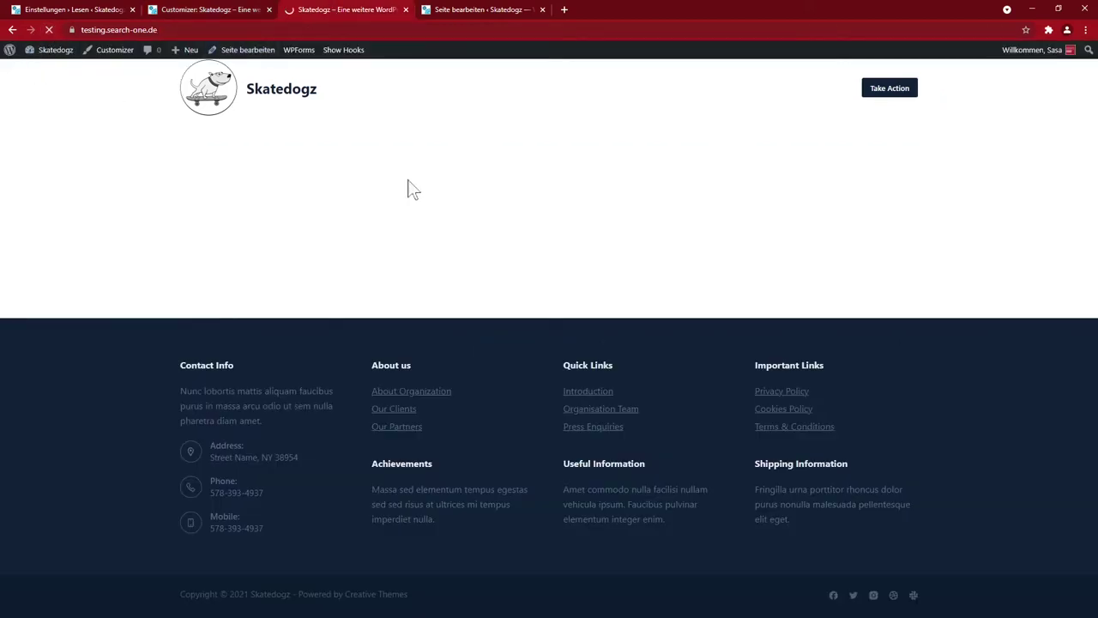
click(218, 12)
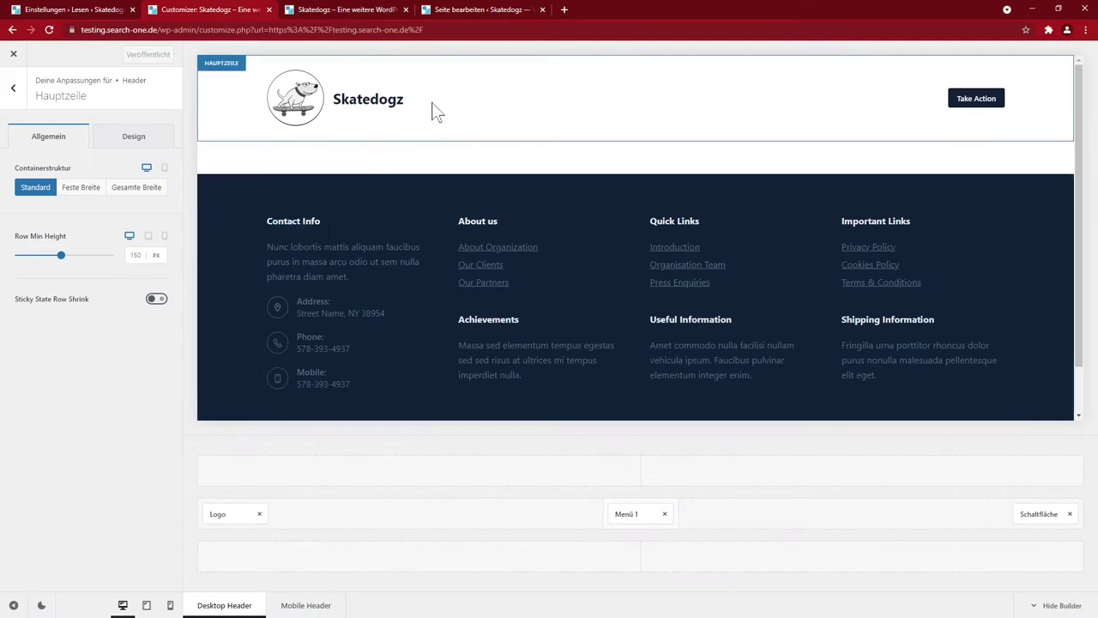
Step: Remove the button from the header's main row and move Menü 1 to the row's right end
drag(755, 96, 468, 94)
click(515, 137)
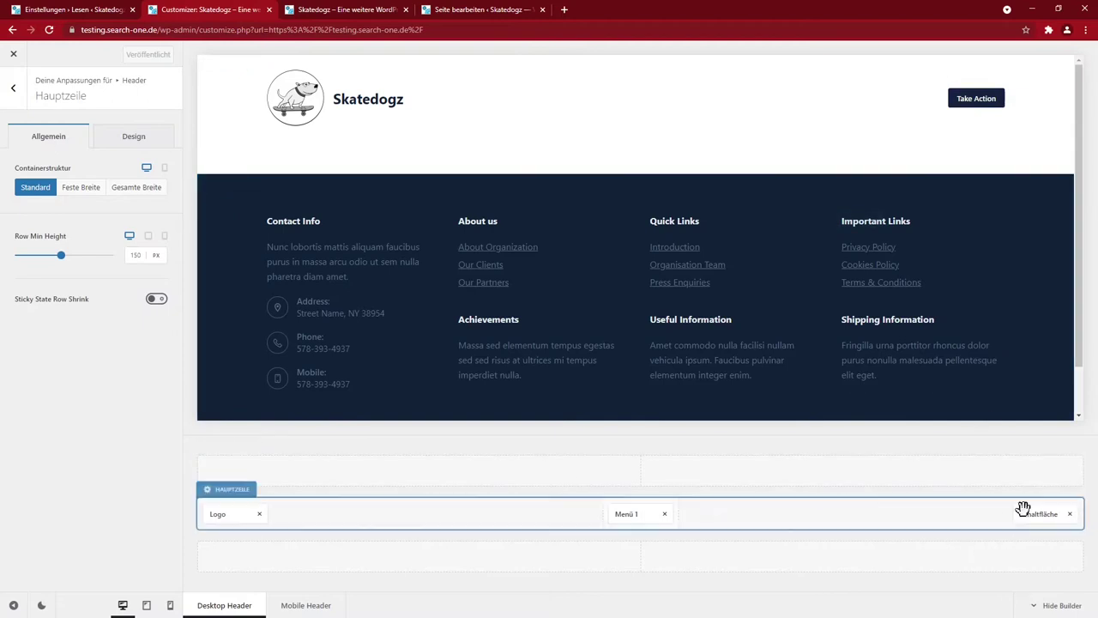
click(1070, 514)
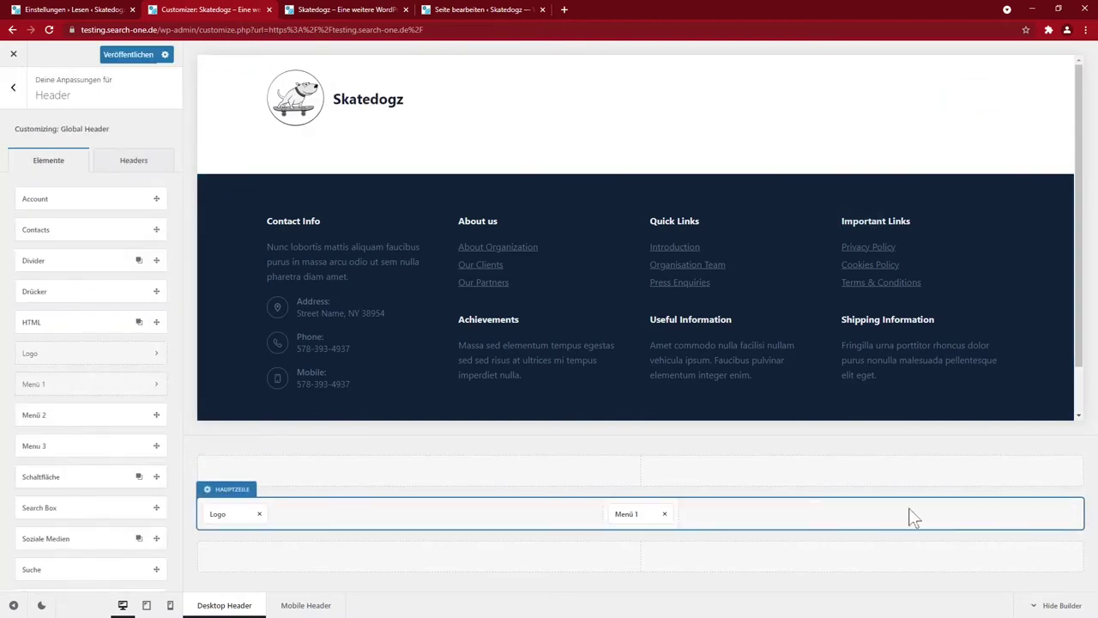
drag(647, 512, 751, 526)
click(1043, 515)
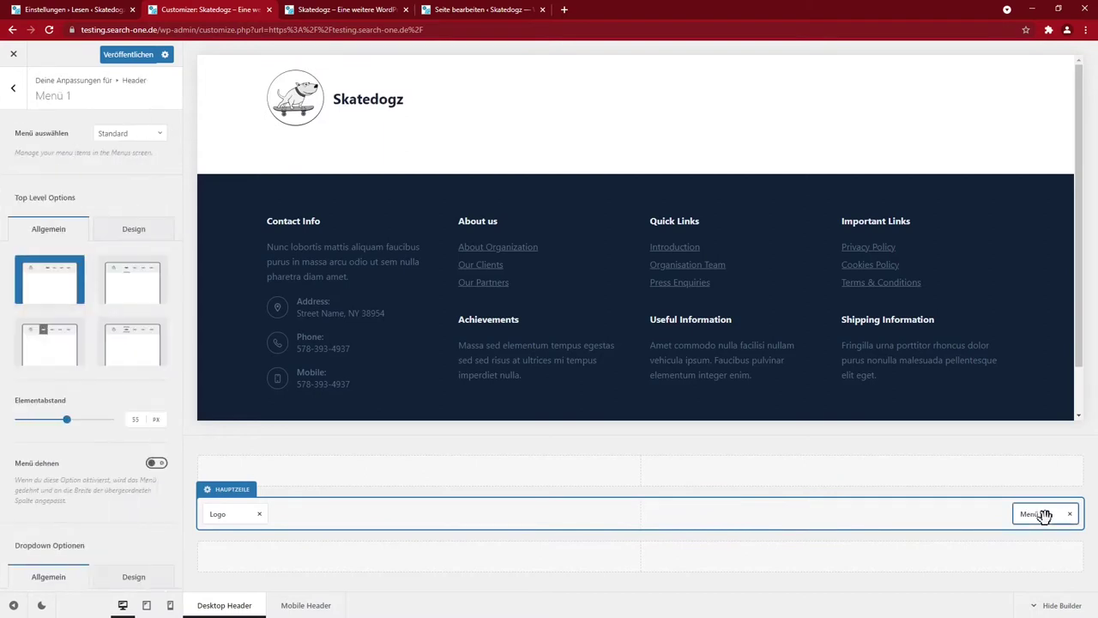
Step: Set the default font color of Menü 1's dropdown items to Color 4
scroll(141, 417, down, 4)
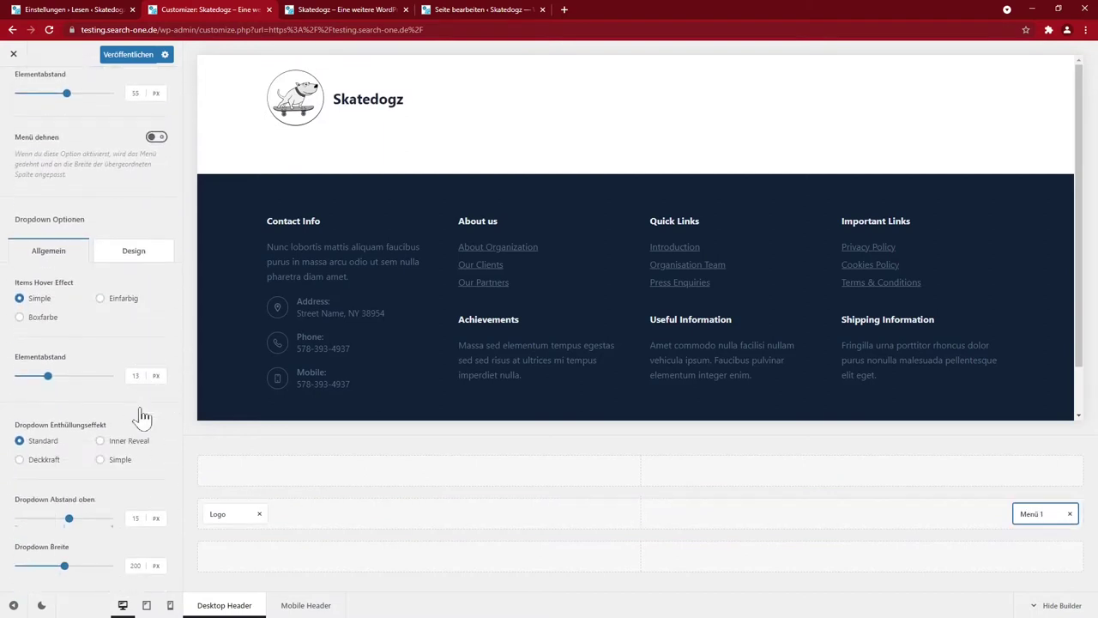
click(134, 257)
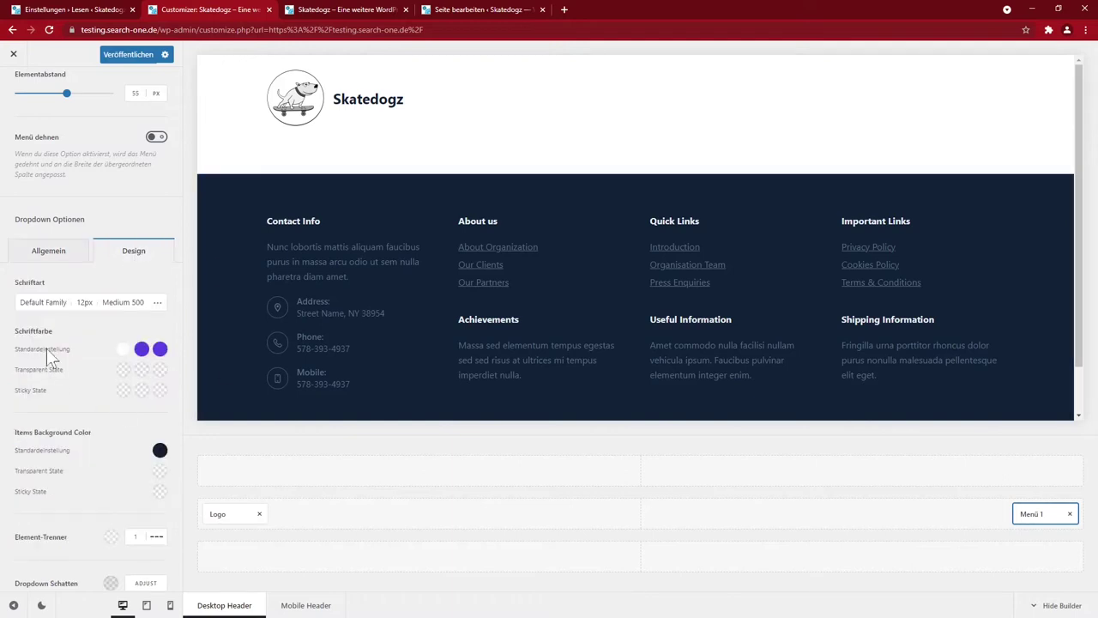
click(124, 348)
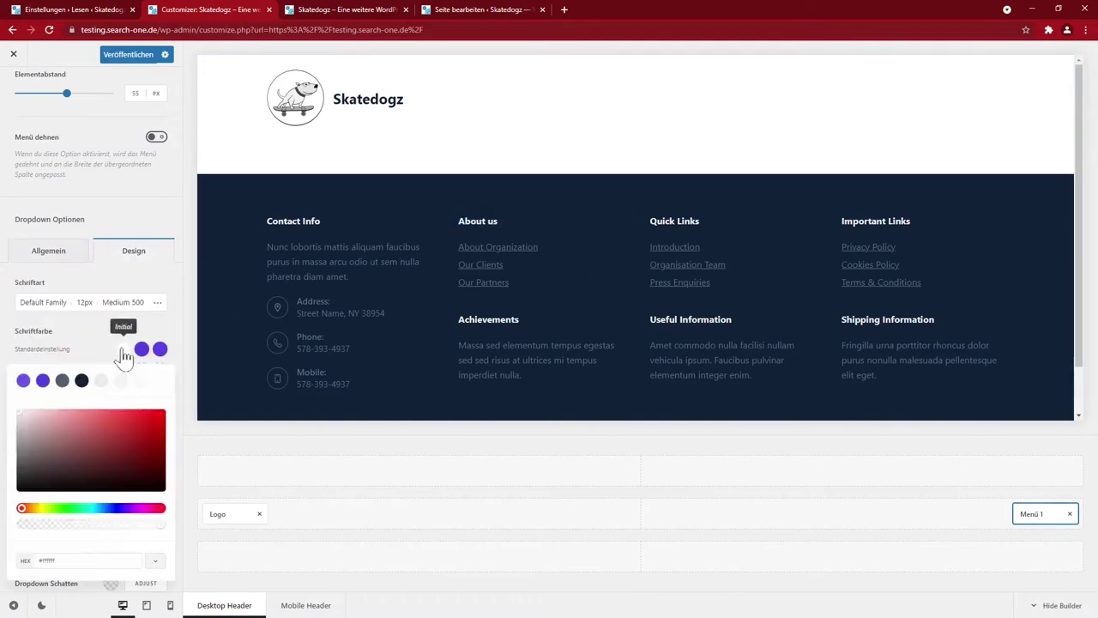
click(82, 380)
click(456, 163)
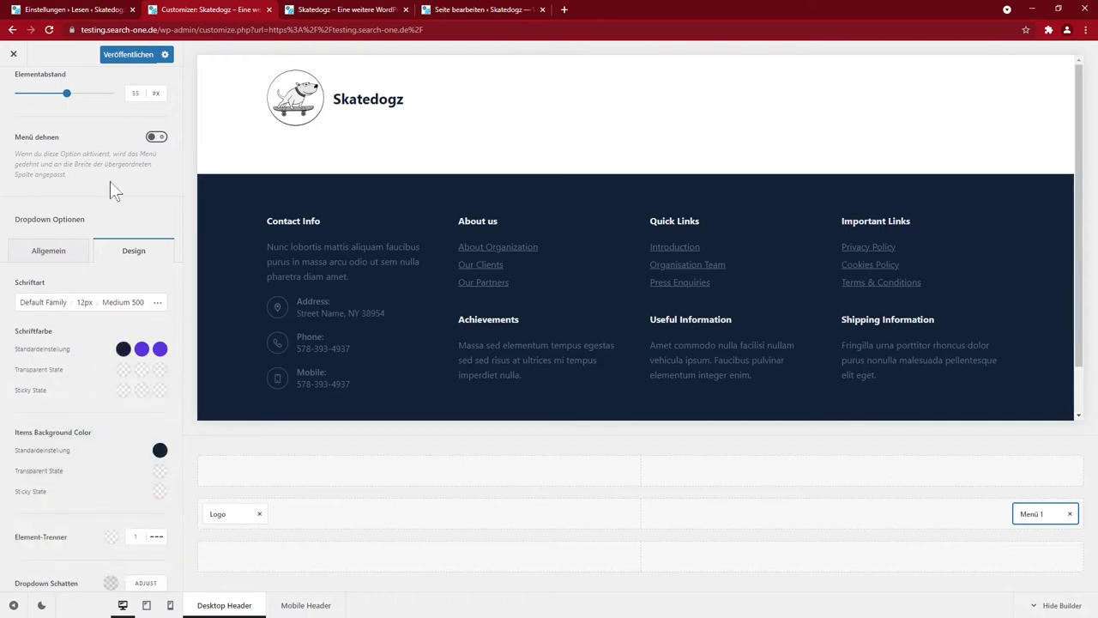
Step: Set the transparent state font color of Menü 1's top-level items to Color 4 (#102136)
scroll(92, 239, up, 4)
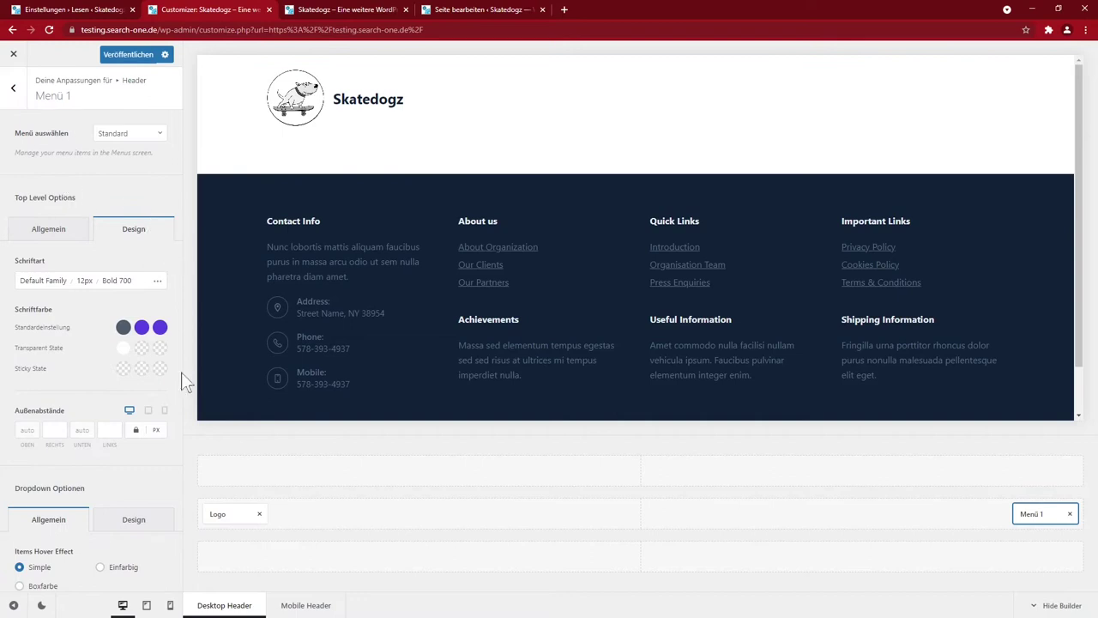
click(124, 349)
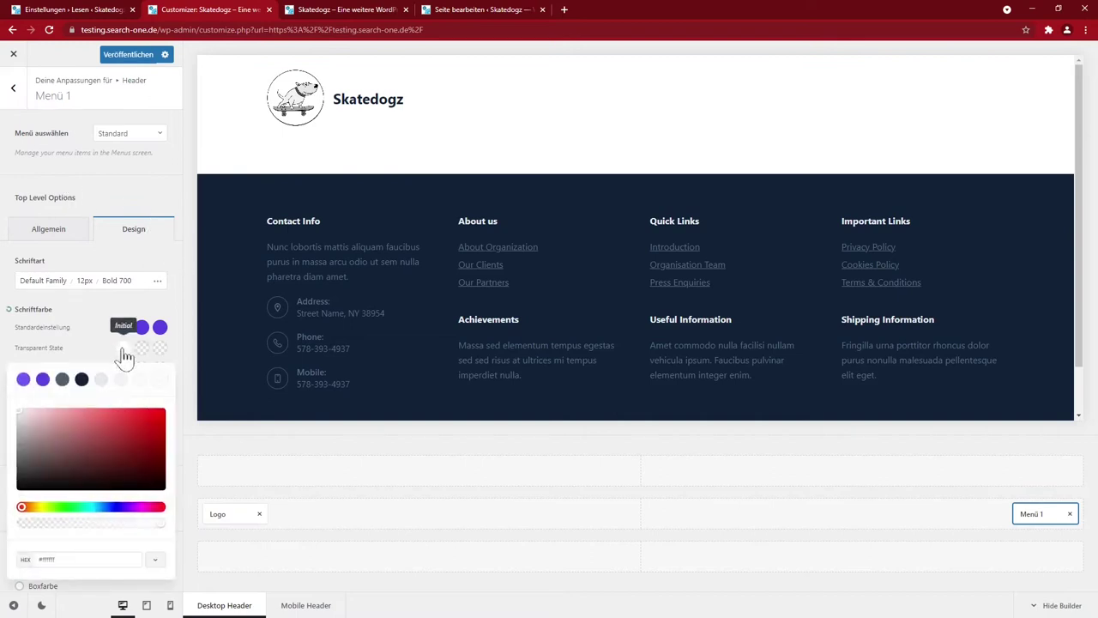
click(82, 379)
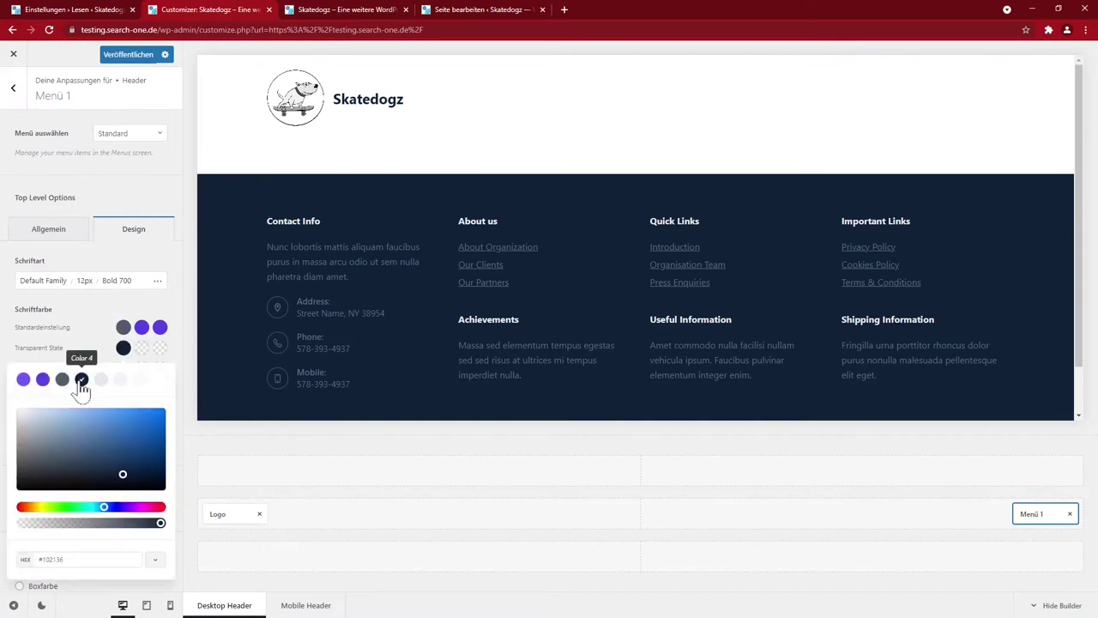
click(95, 316)
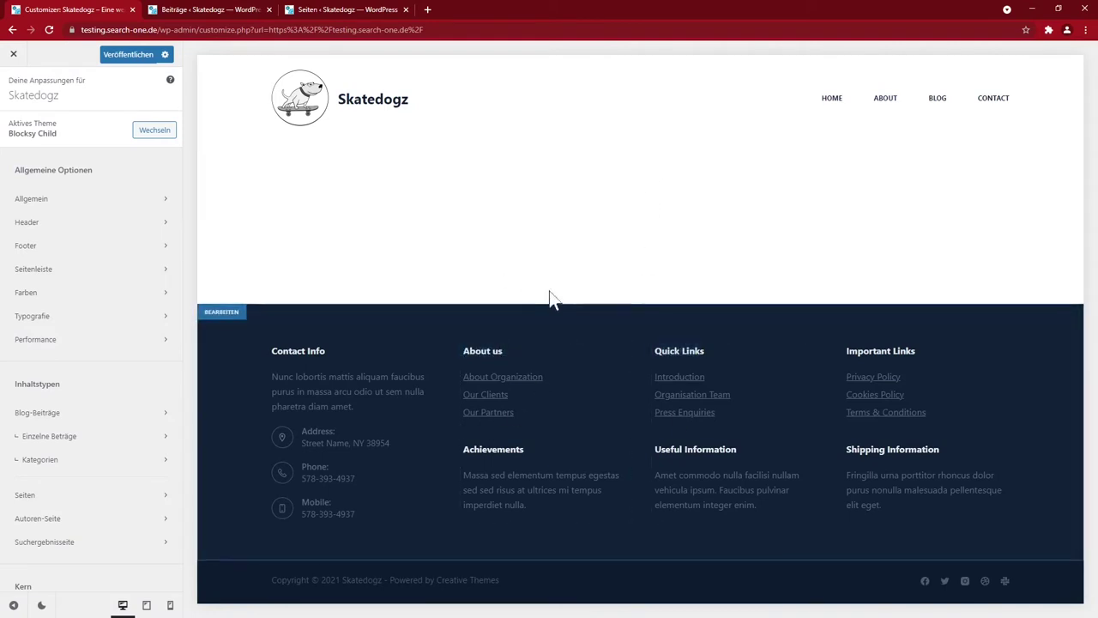
Step: Review the site's list of pages and list of posts, and open the Trick 1: Ollie post for a look at its content
click(336, 15)
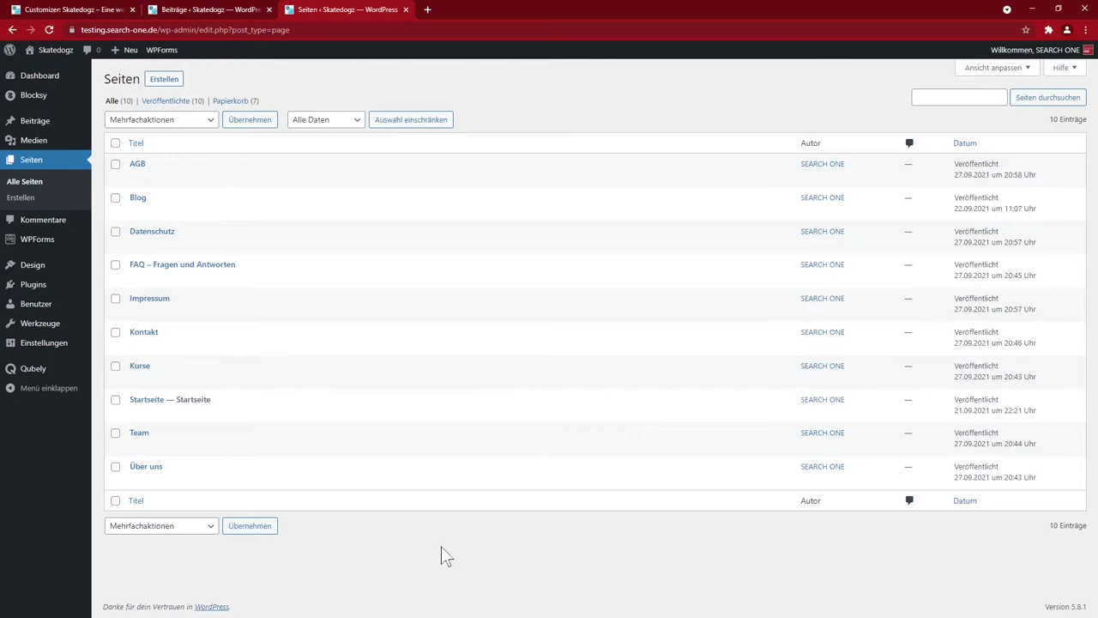
click(216, 11)
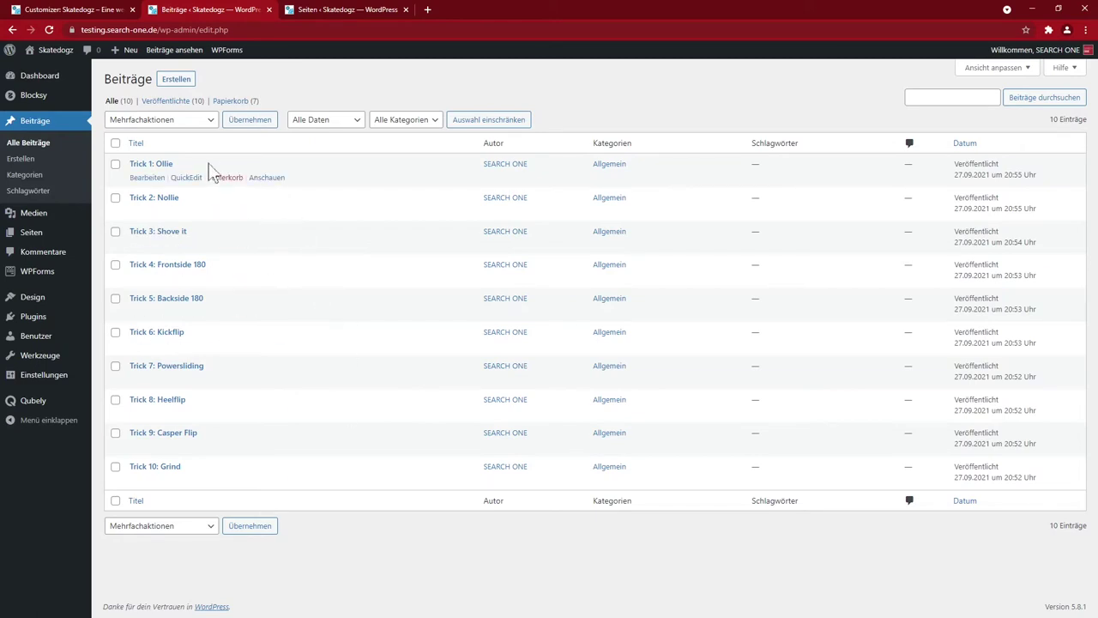
click(146, 178)
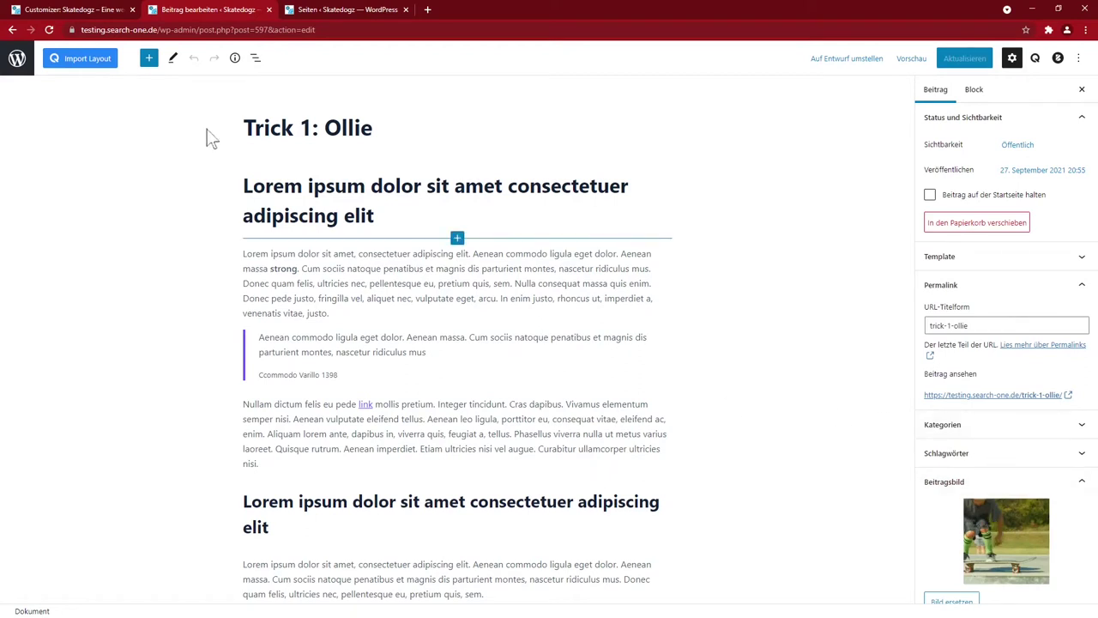
Step: Remove the invalid Home, About, Blog and Contact entries from the Main Menu in the WordPress menu settings
click(343, 11)
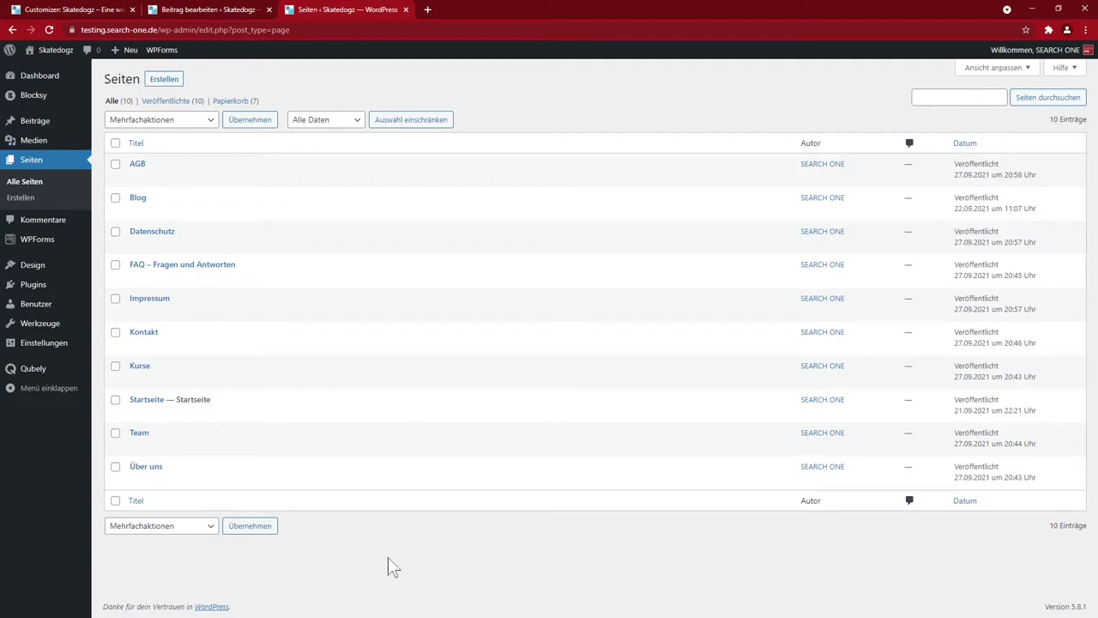
mouse_move(41, 274)
click(115, 318)
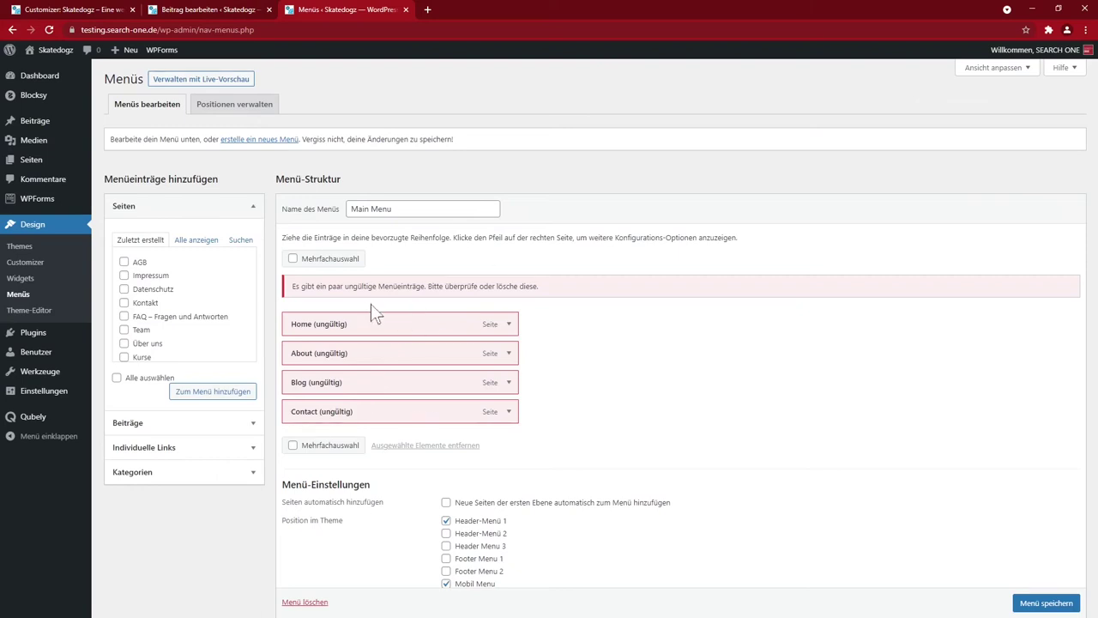
click(508, 324)
click(303, 429)
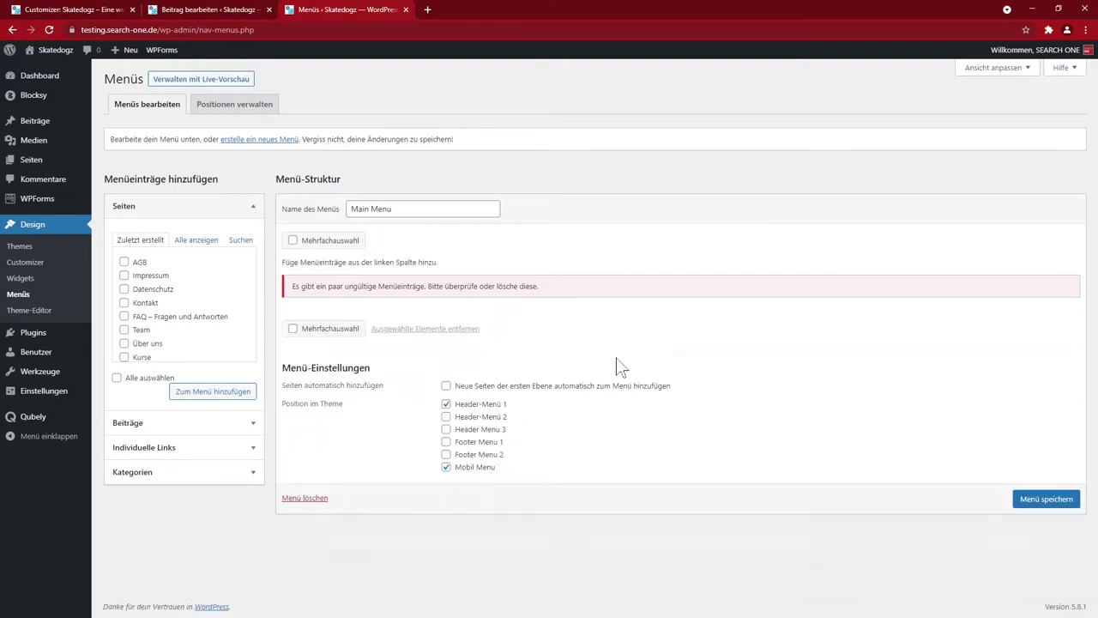
Step: Add the pages Kontakt, FAQ – Fragen und Antworten, Team, Über uns, Kurse and Blog to the Main Menu
click(124, 316)
click(123, 302)
click(124, 329)
click(124, 344)
click(125, 357)
scroll(132, 355, down, 1)
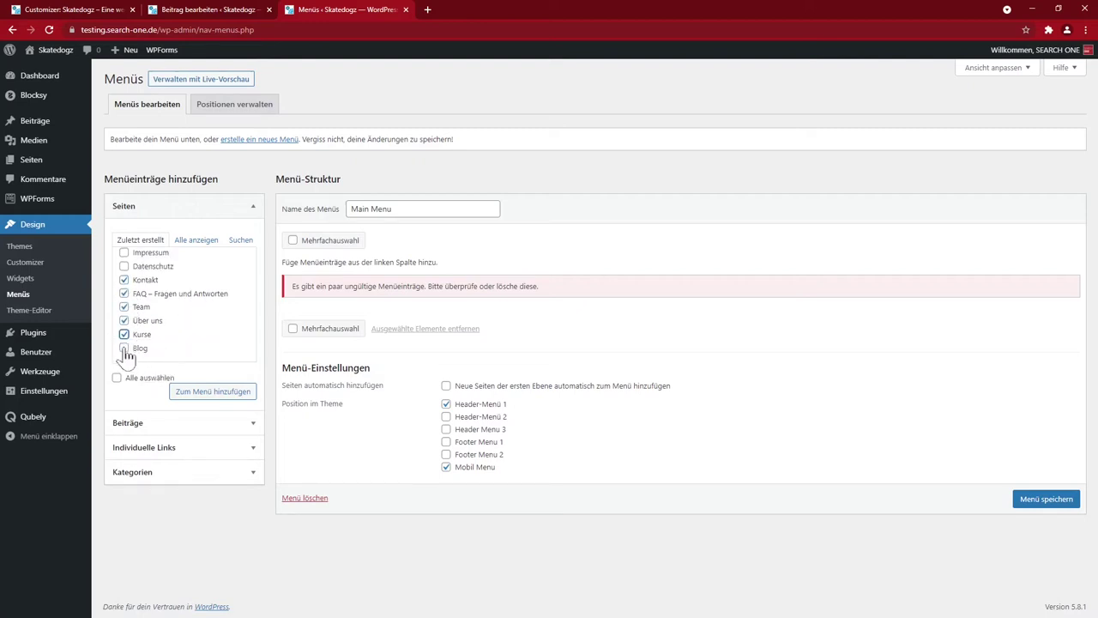
click(211, 395)
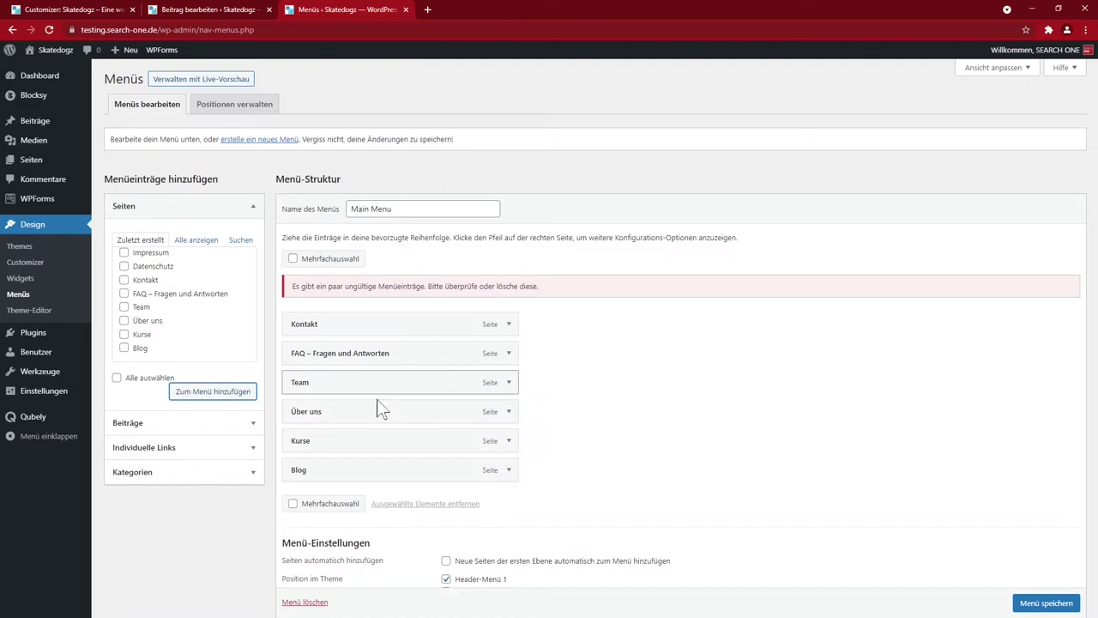
Step: Reorder the Main Menu to Kurse, Über uns, Team, FAQ – Fragen und Antworten, Blog, Kontakt and save it
drag(310, 445, 307, 328)
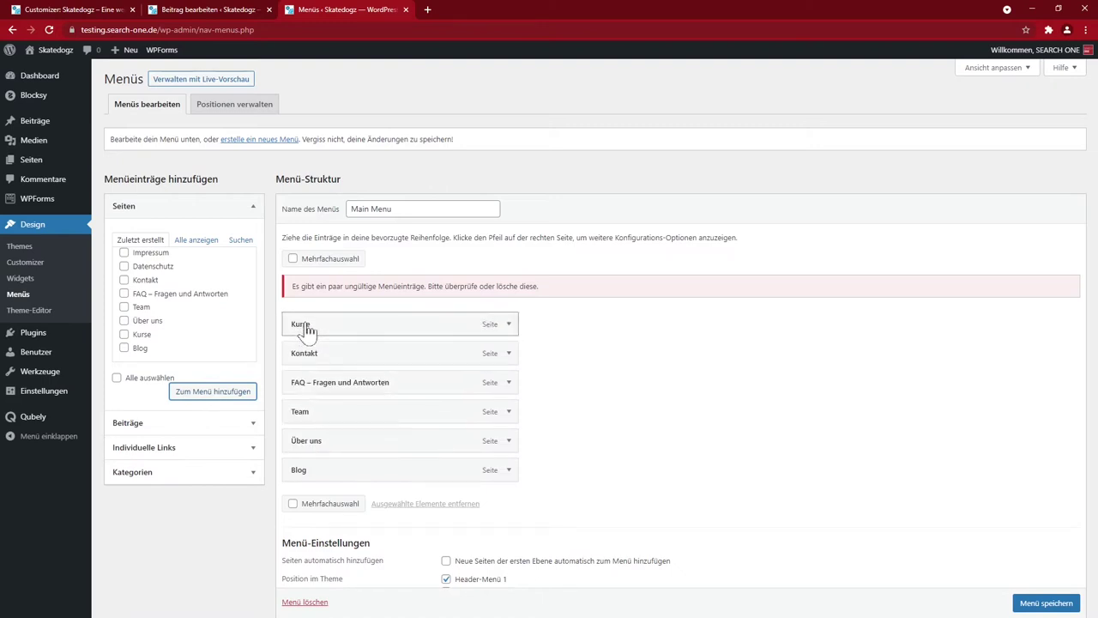
drag(300, 440, 305, 388)
drag(312, 445, 310, 429)
drag(299, 480, 318, 445)
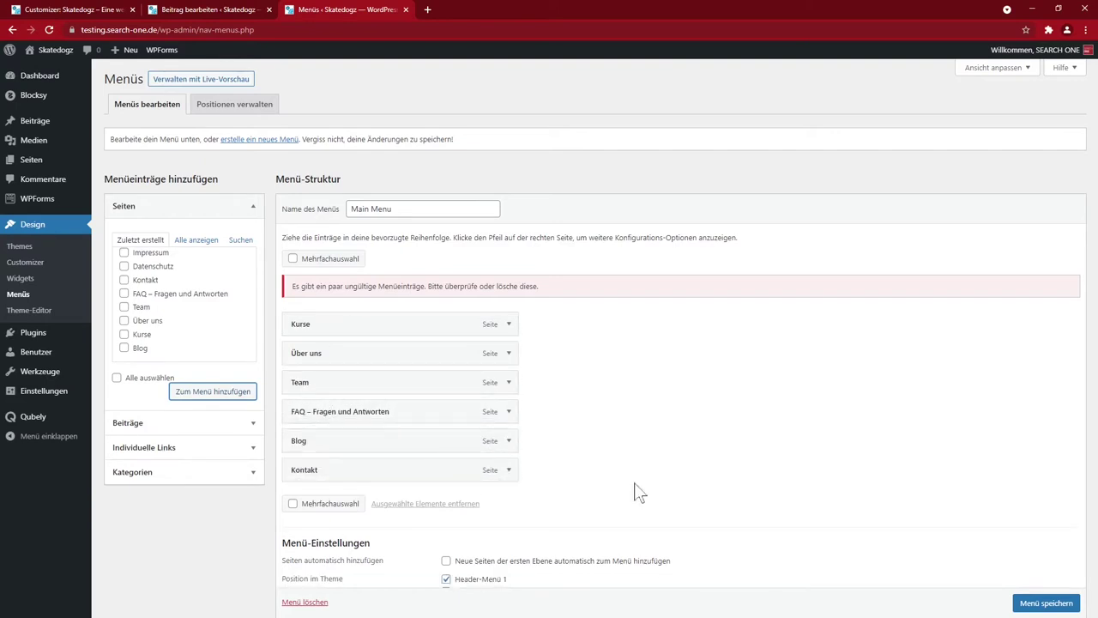
click(1048, 602)
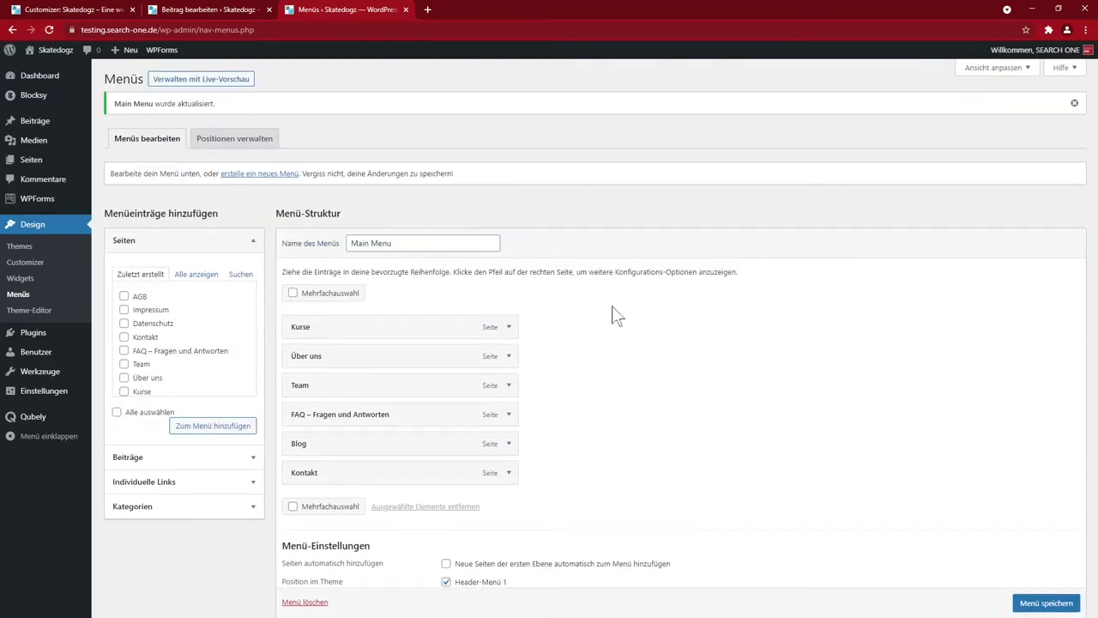
Step: Create a new menu named Rechtliches and assign it to the Footer Menu 1 position
click(258, 174)
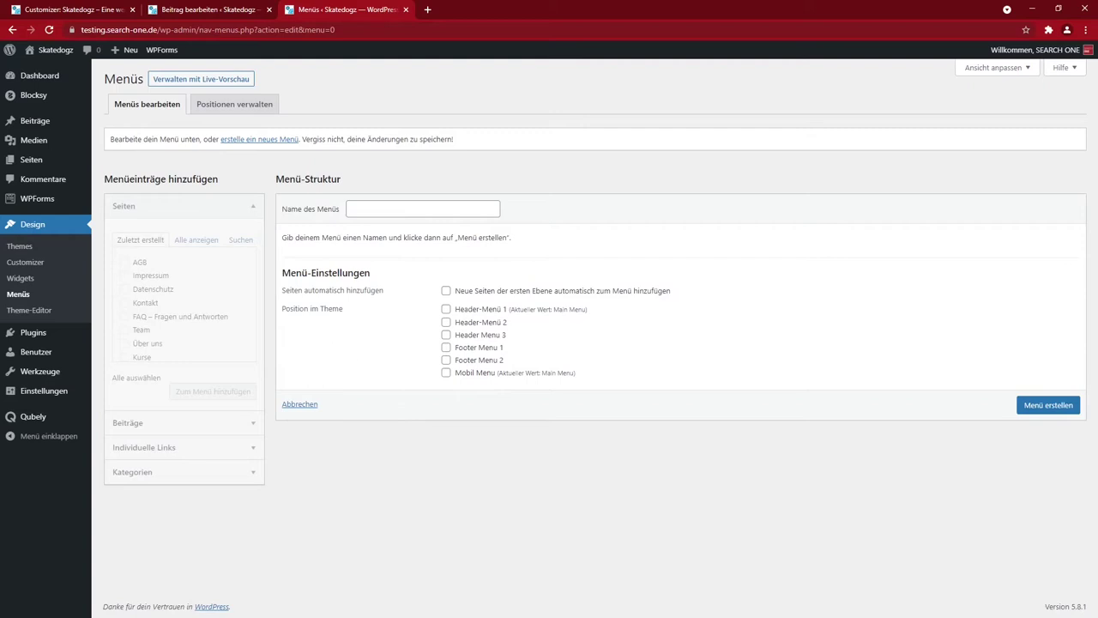
click(422, 208)
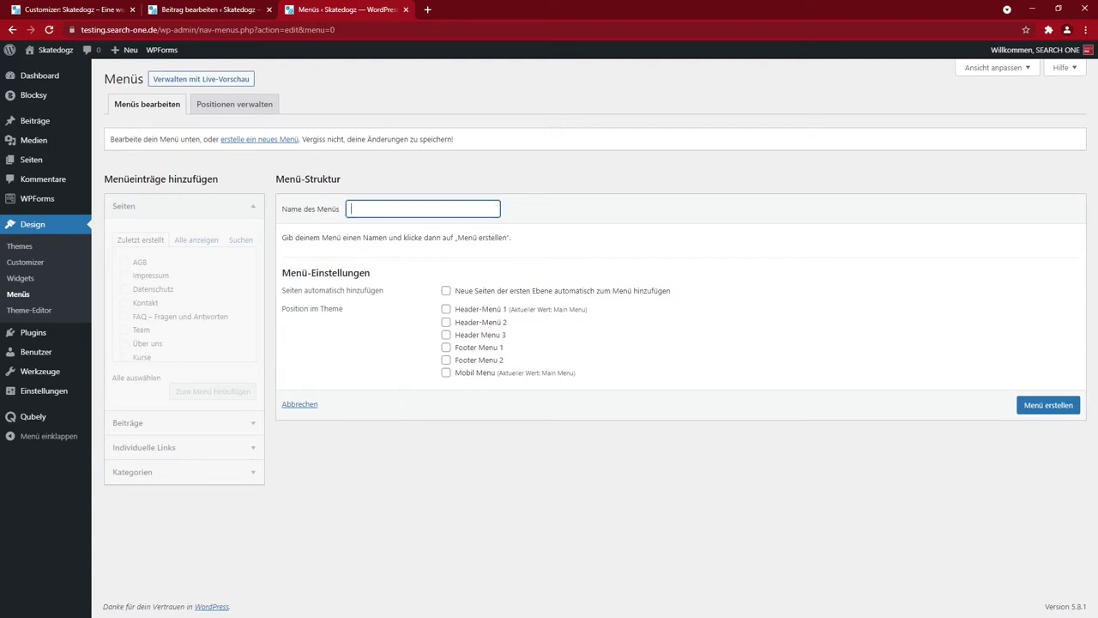
text(Rechtliches)
click(445, 346)
click(1051, 406)
Step: Add the AGB, Impressum and Datenschutz pages to the Rechtliches menu, order them Impressum, Datenschutz, AGB, and save the menu
click(124, 269)
click(124, 283)
click(189, 398)
drag(319, 302, 314, 367)
click(1048, 565)
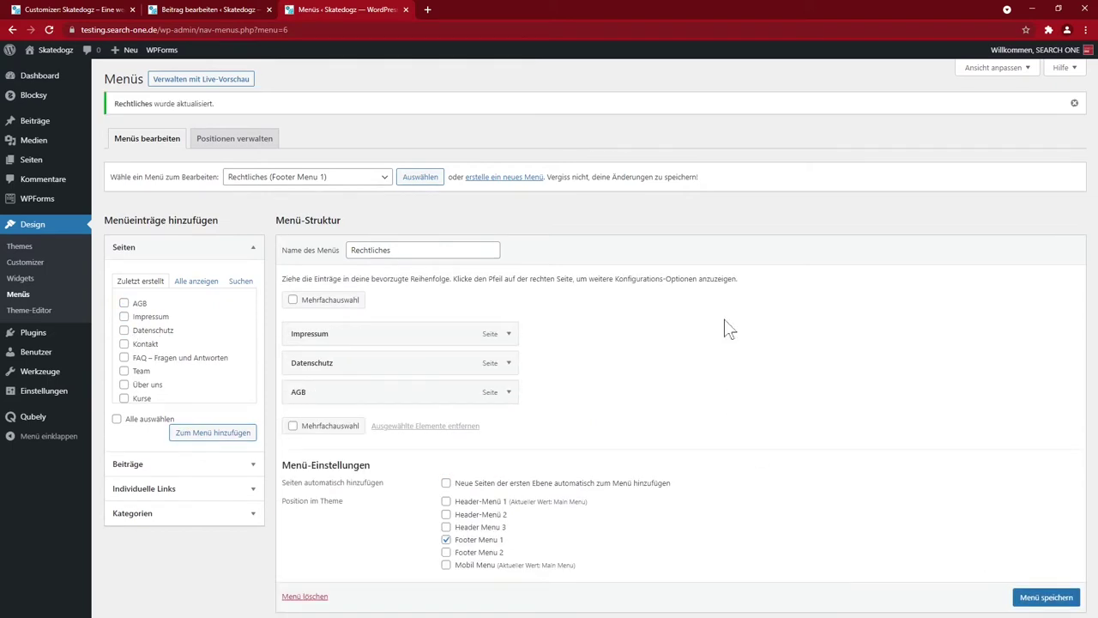
Step: Publish the header menu changes in the Customizer and return to the overview of header elements
key(ctrl+1)
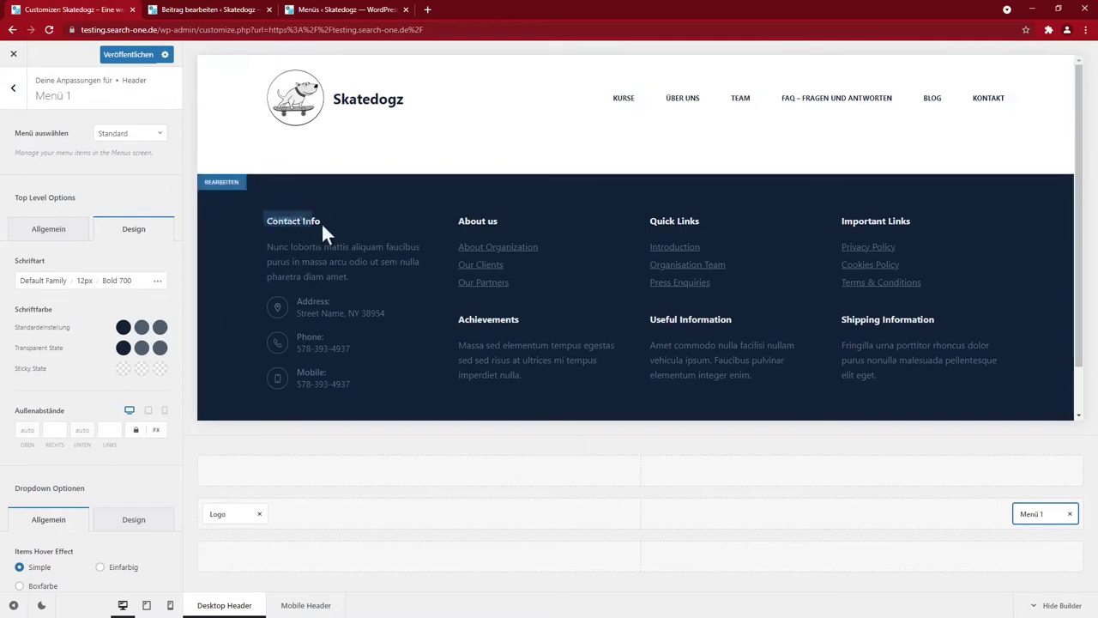
click(131, 54)
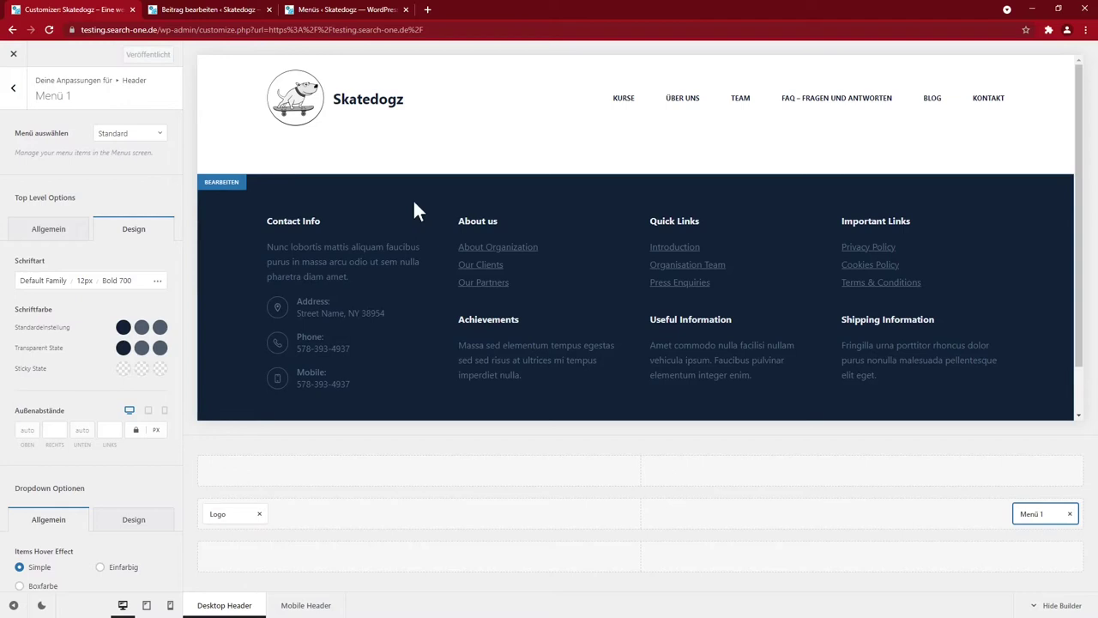
click(13, 87)
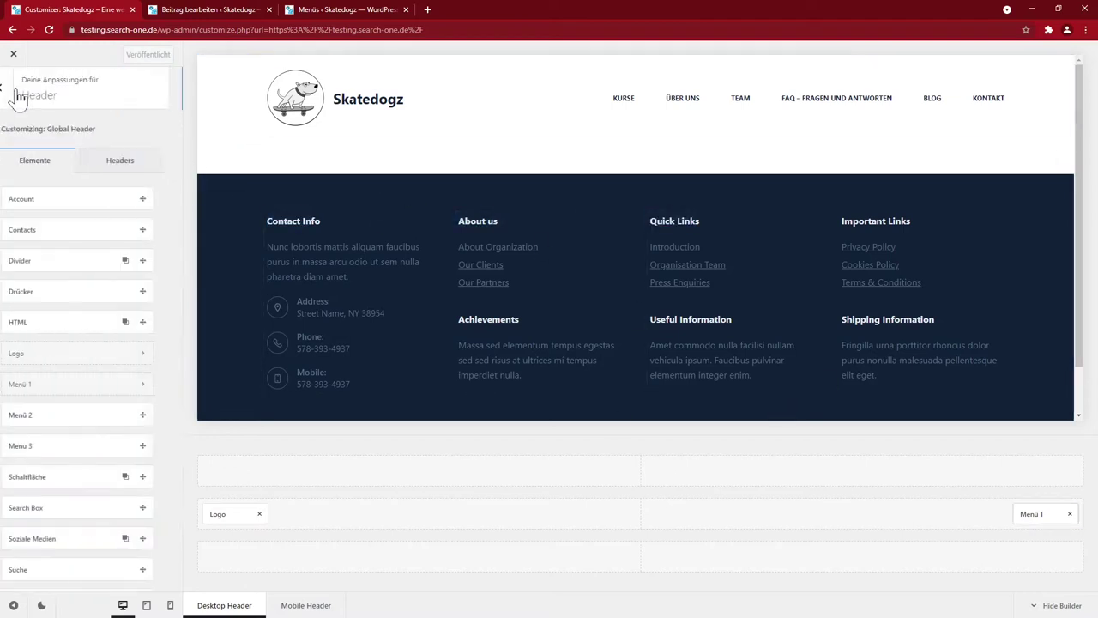
Step: Open the footer settings and remove Widget Areas 4, 1, 2 and 3 from the middle row
click(13, 86)
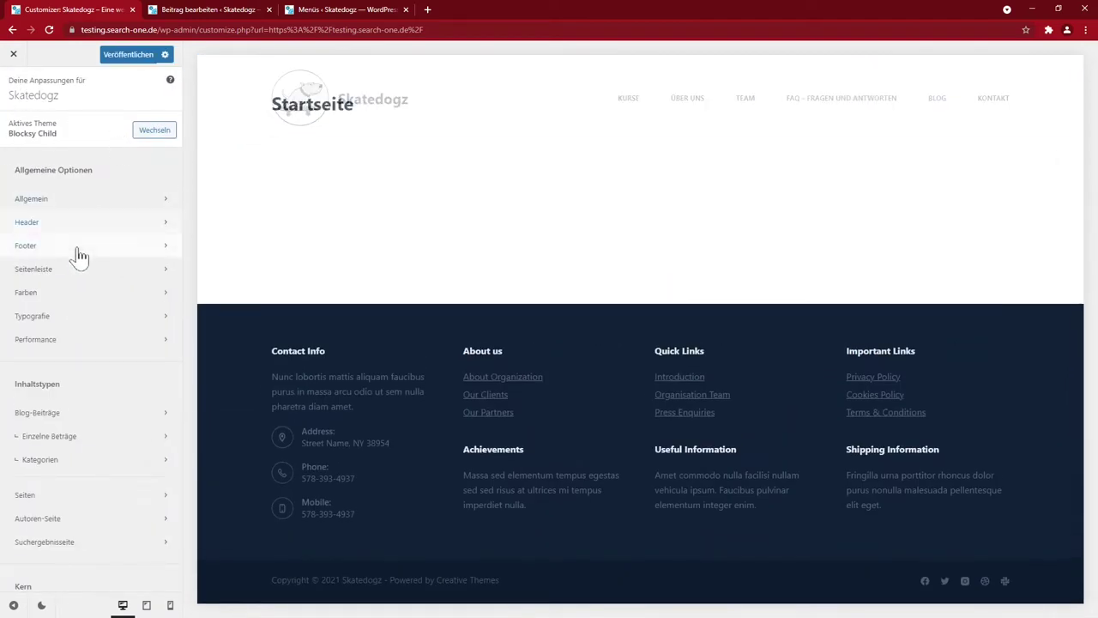
click(77, 247)
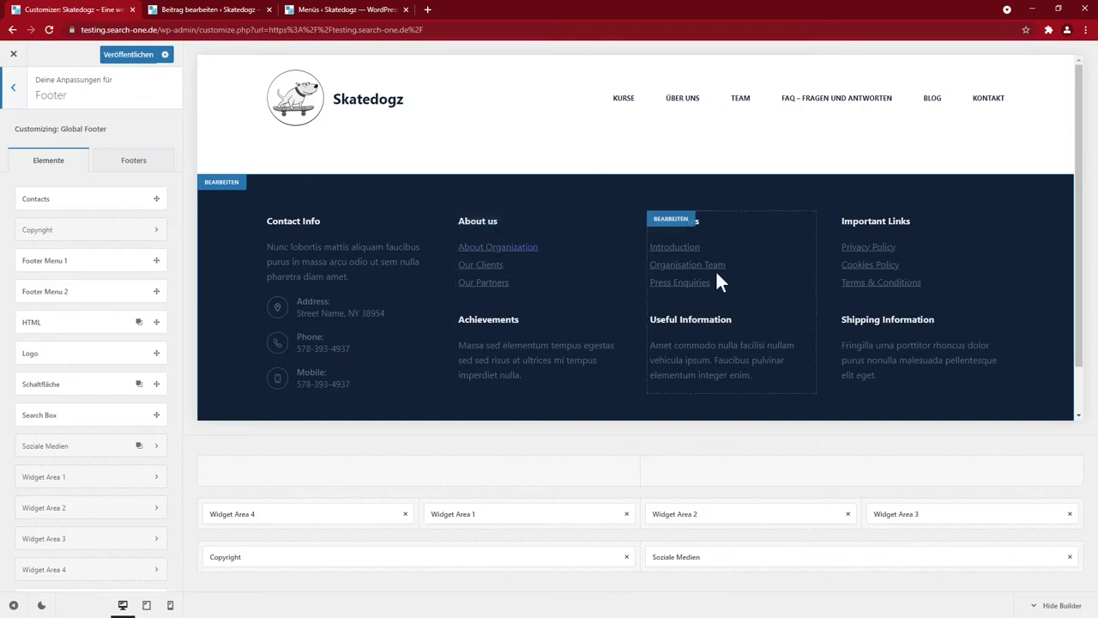
click(405, 513)
click(627, 514)
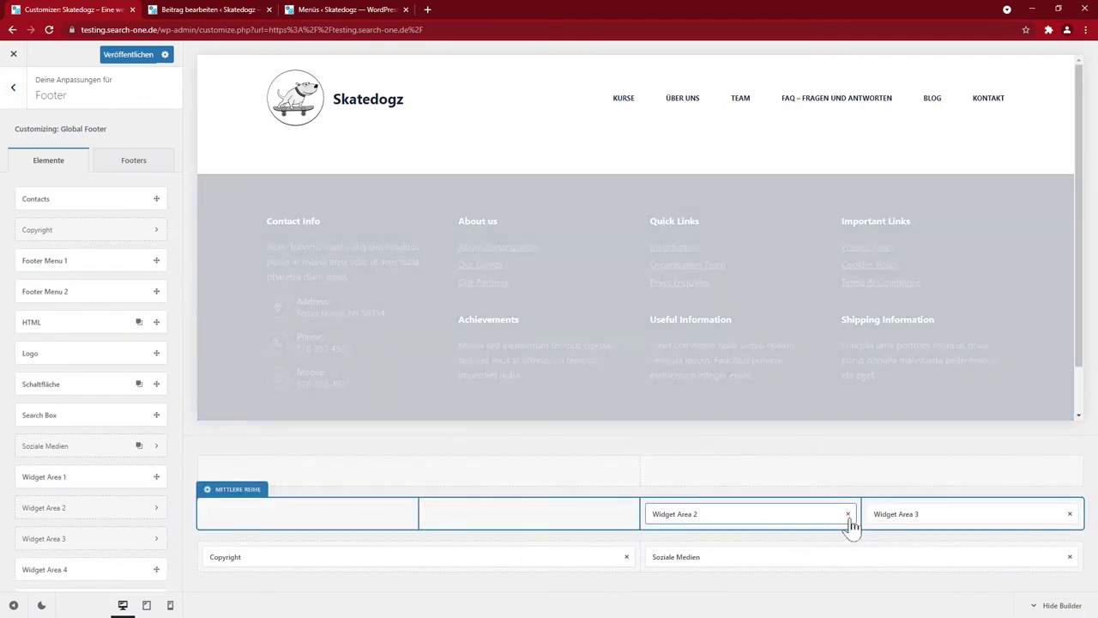
click(848, 514)
click(1070, 513)
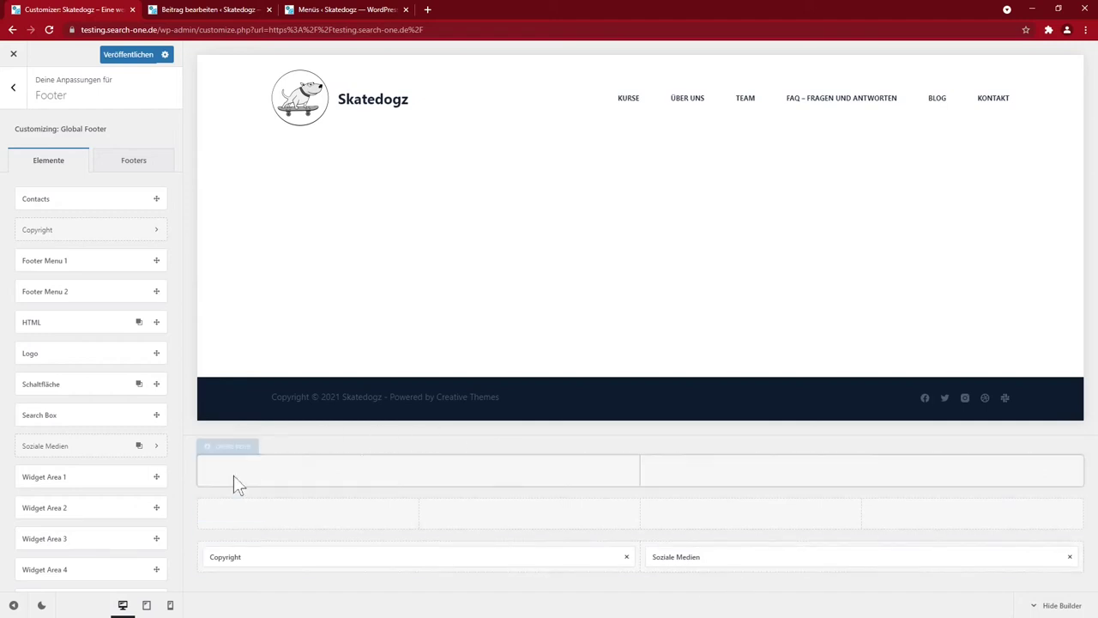
Step: Set the footer's middle row to 2 columns, with Soziale Medien in the first and Footer Menu 1 in the second
click(243, 500)
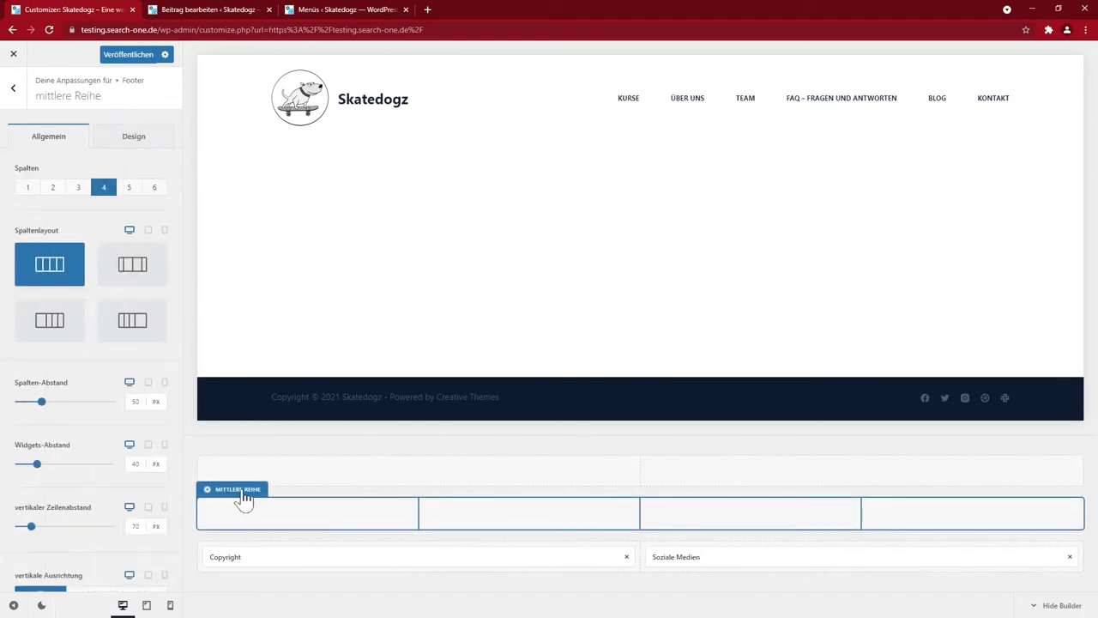
click(52, 187)
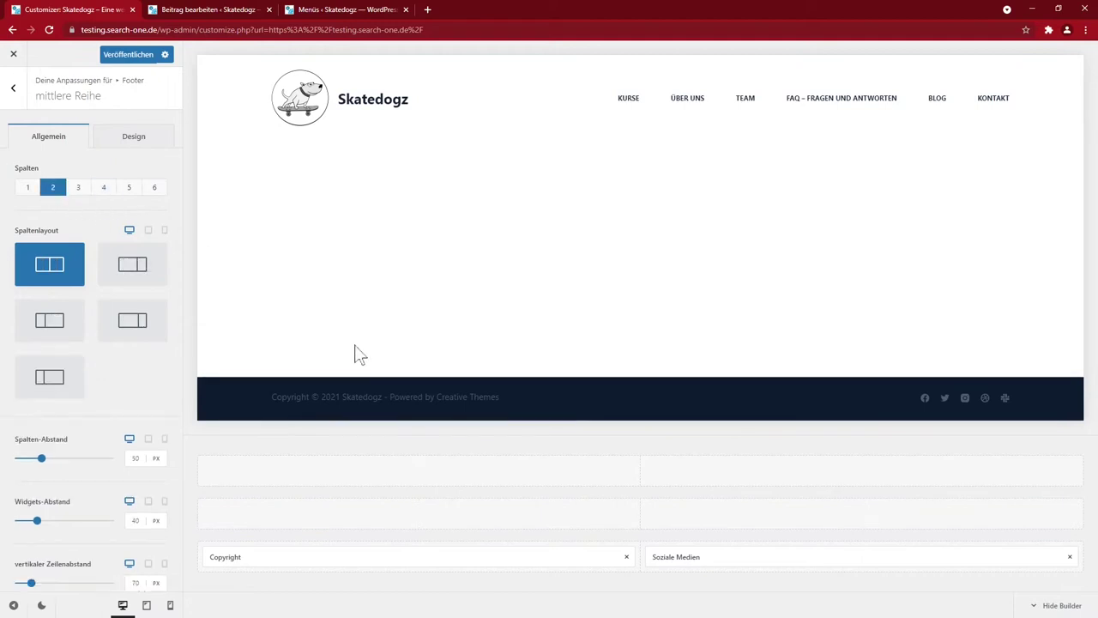
drag(665, 556, 528, 513)
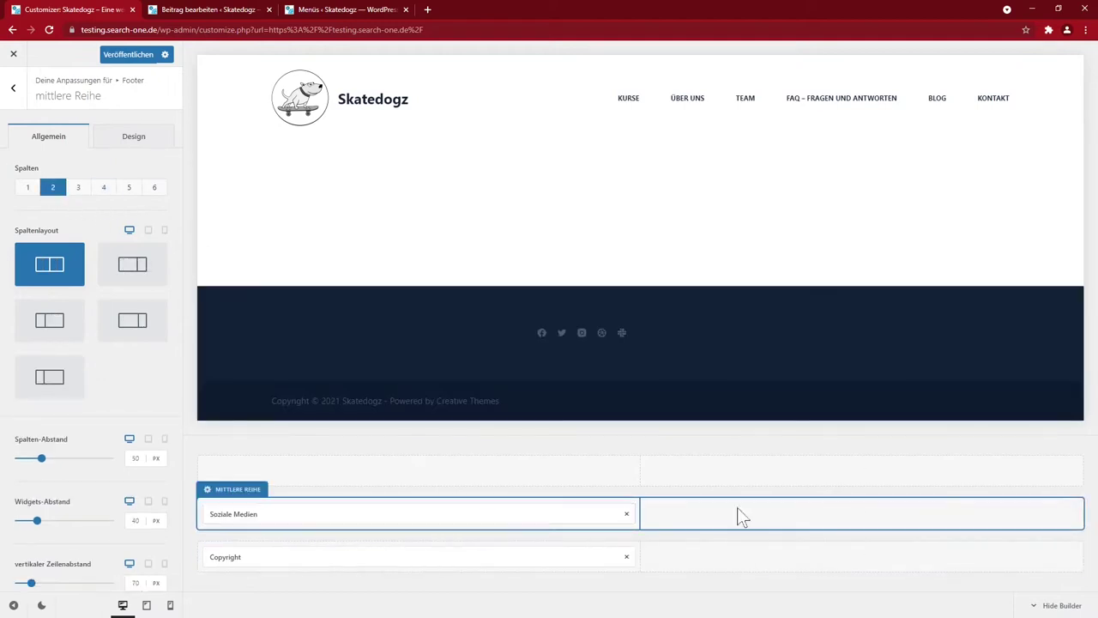
click(13, 87)
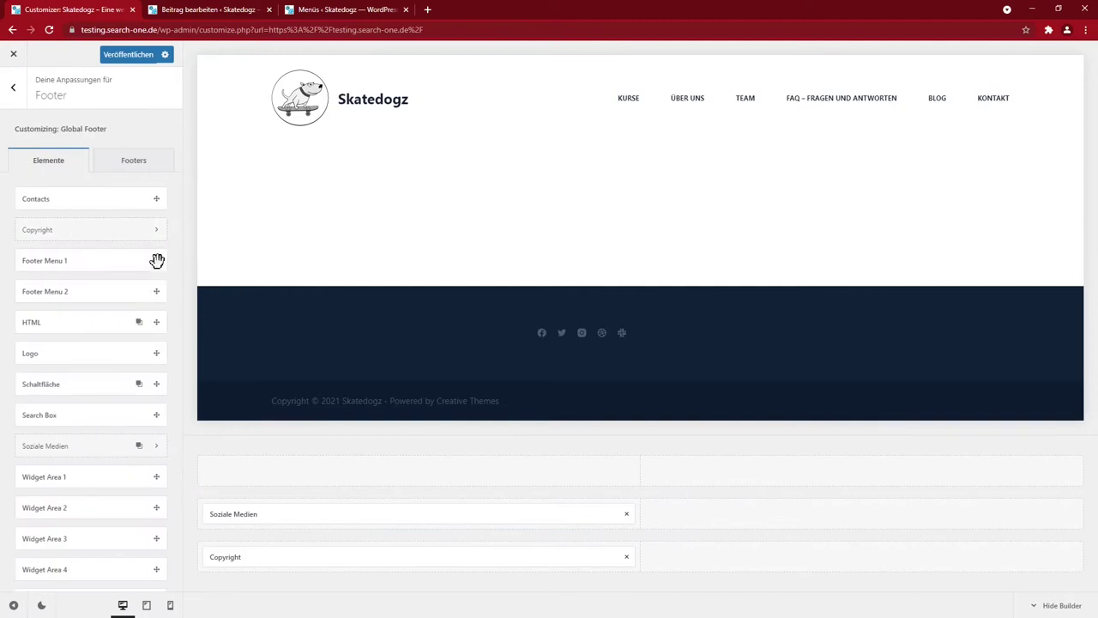
drag(157, 260, 862, 519)
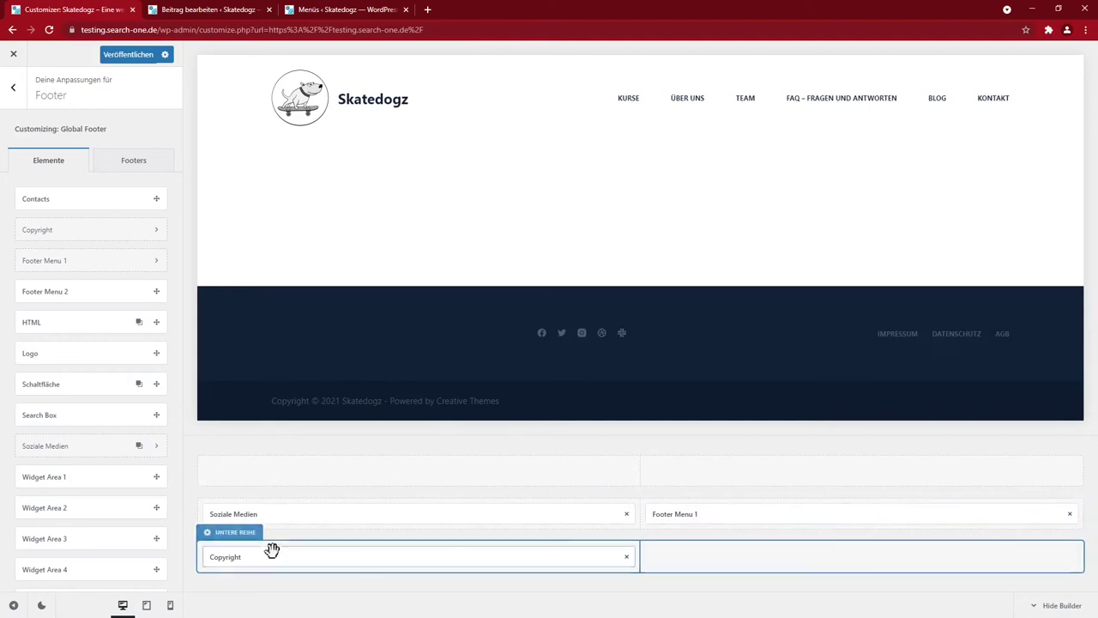
Step: Set the footer's bottom row to 1 column and center the Copyright element horizontally
click(229, 534)
click(28, 187)
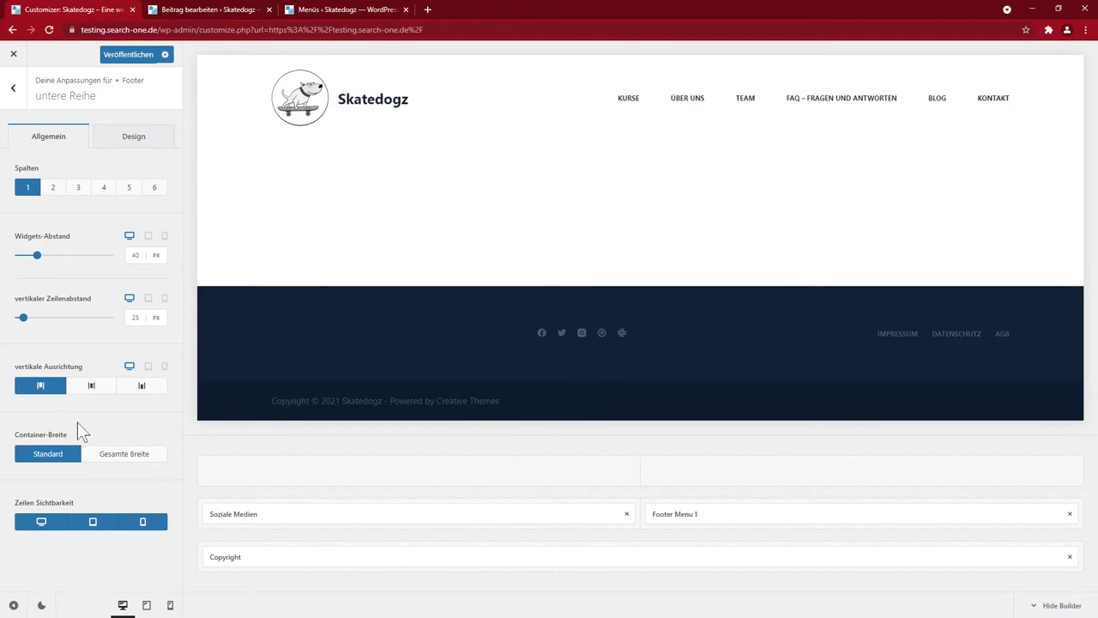
click(244, 557)
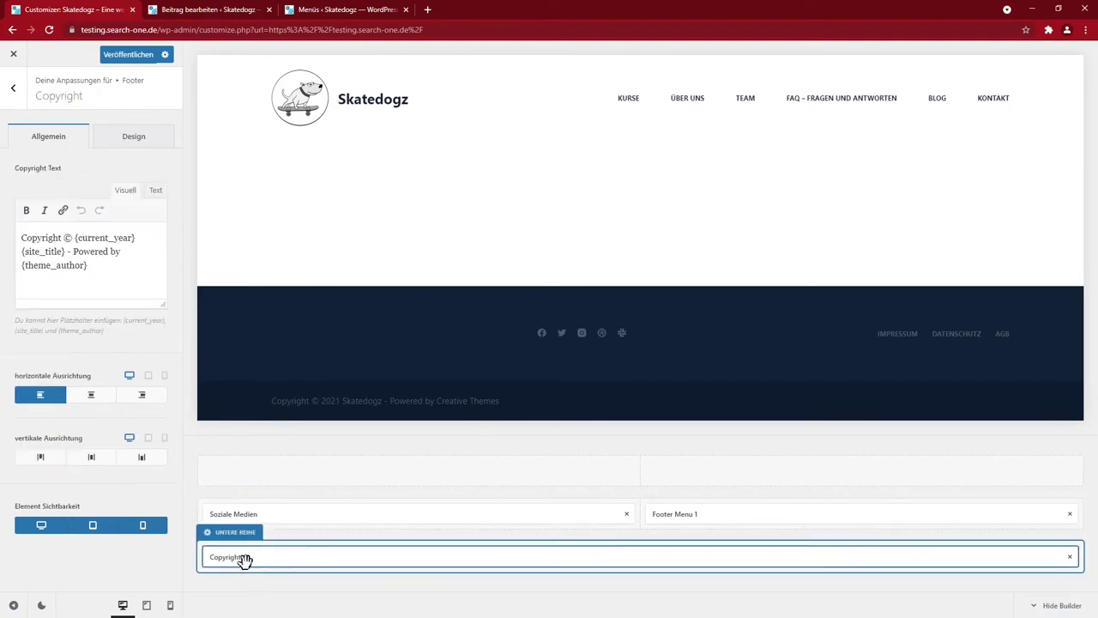
click(92, 396)
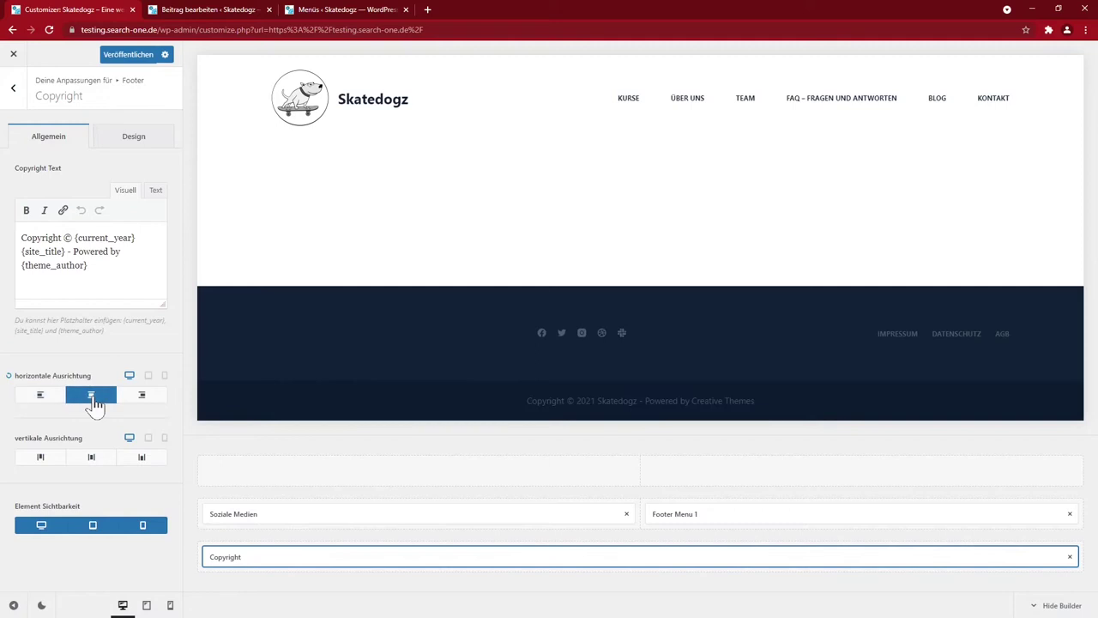
Step: Remove Dribbble and Slack from the footer's Soziale Medien element and add YouTube
click(293, 513)
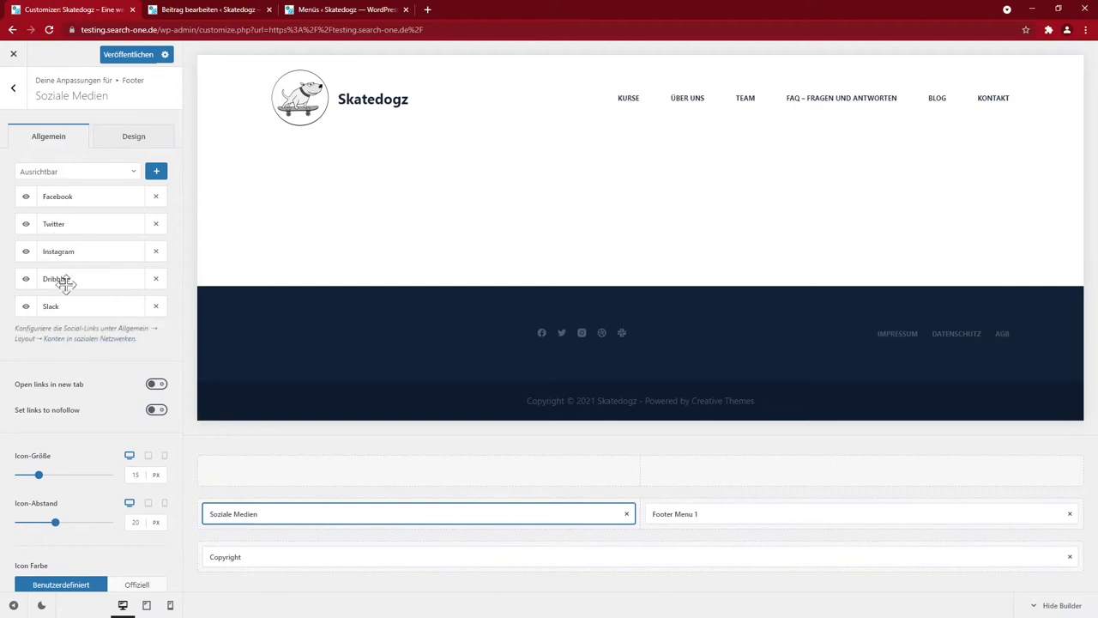
click(157, 280)
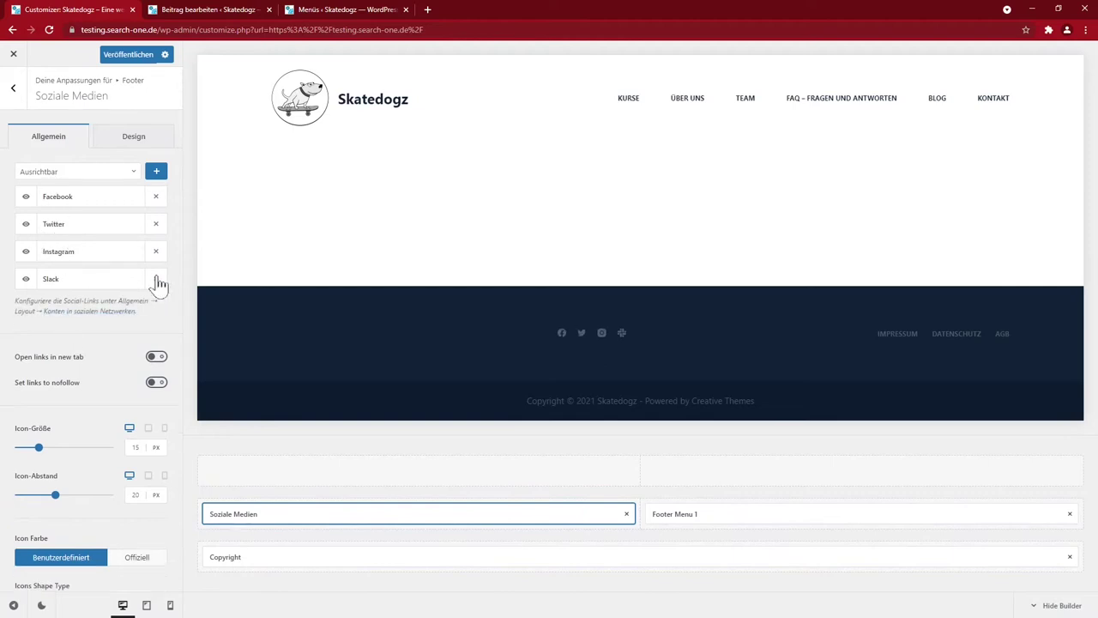
click(158, 280)
click(135, 175)
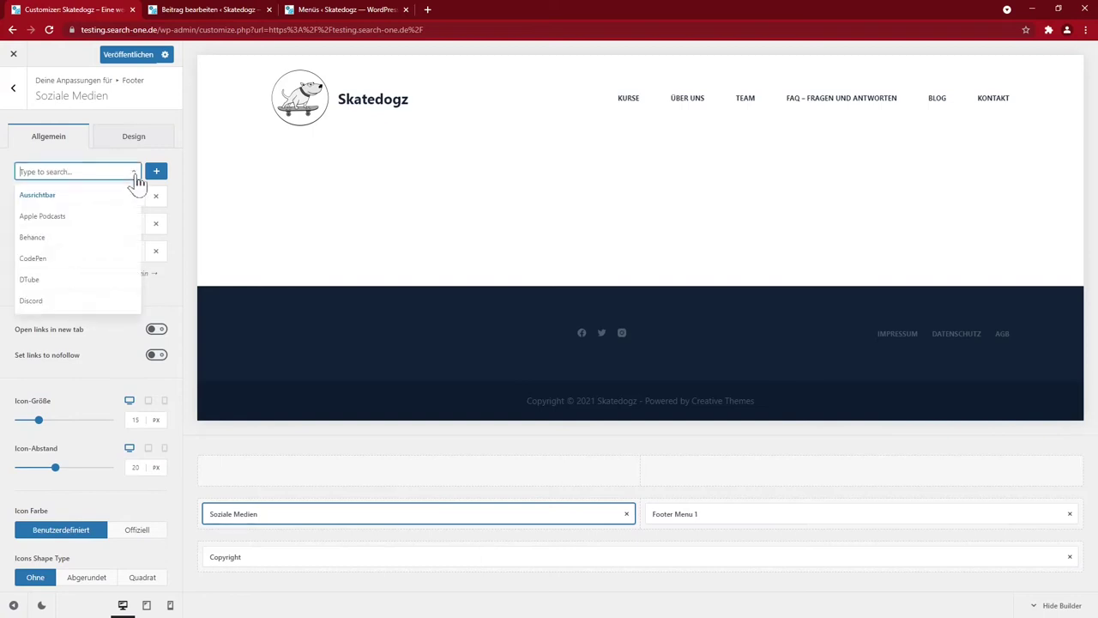
text(y)
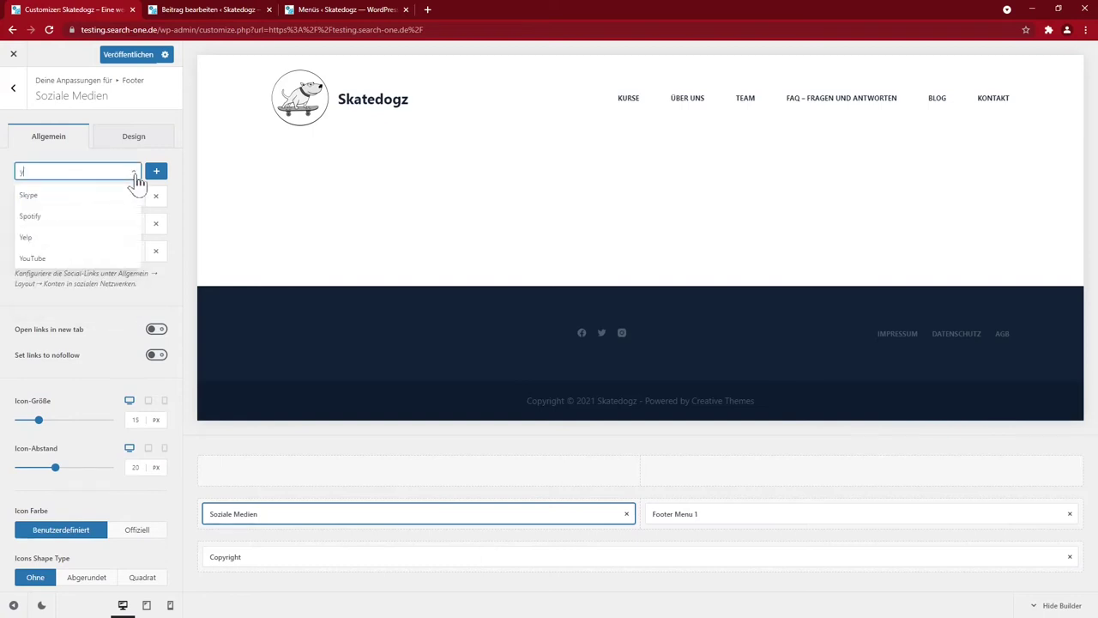
click(32, 256)
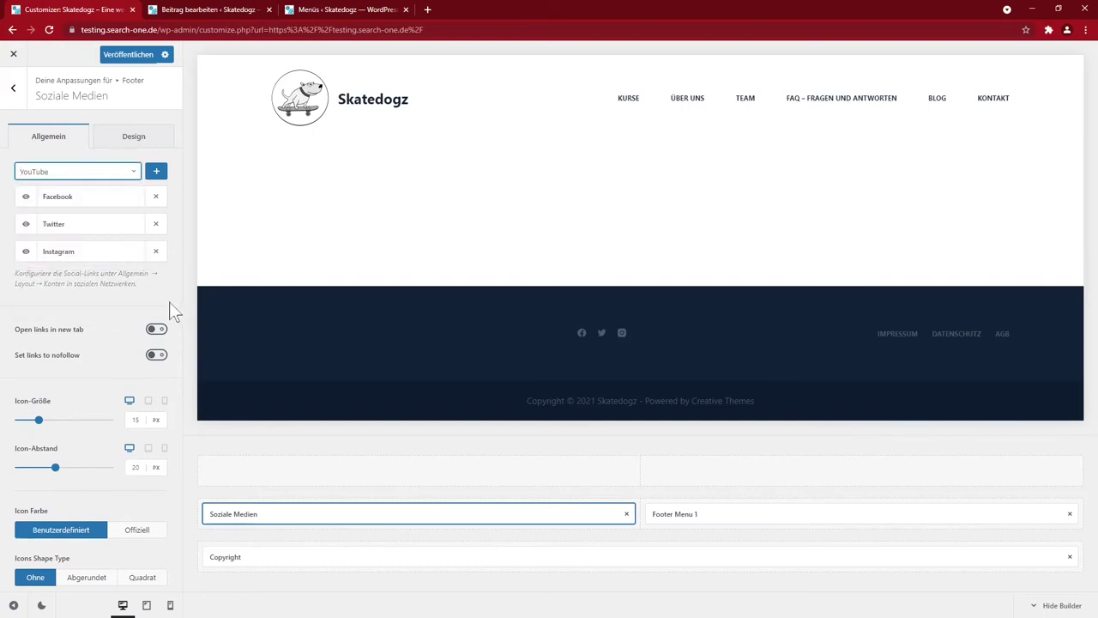
click(157, 171)
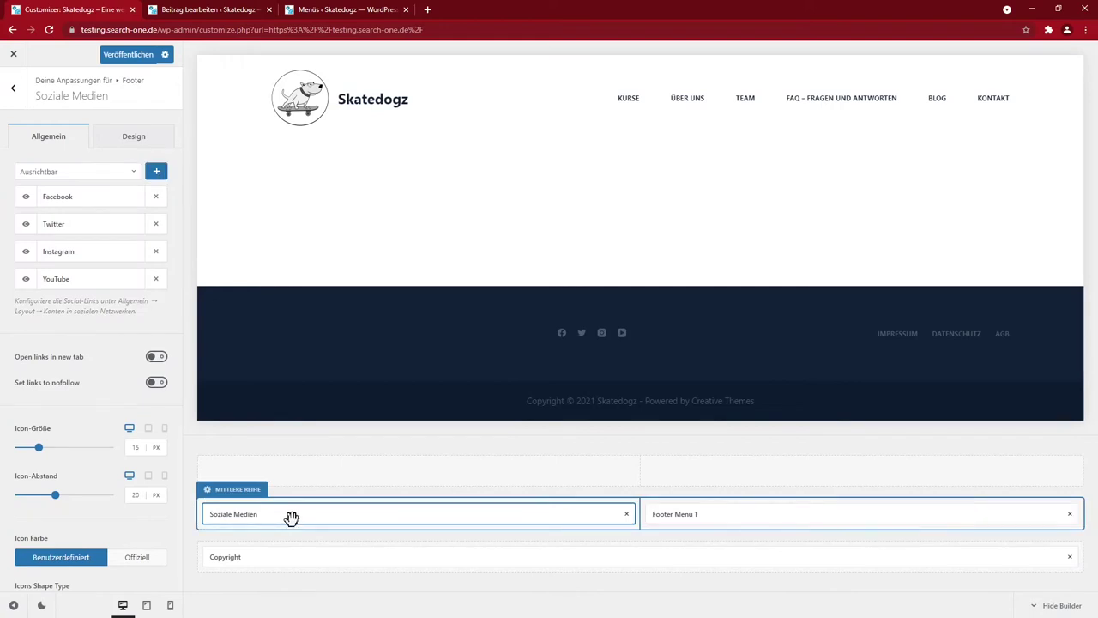
Step: Align the footer's social media icons horizontally to the left and return to the footer elements overview
scroll(110, 434, down, 4)
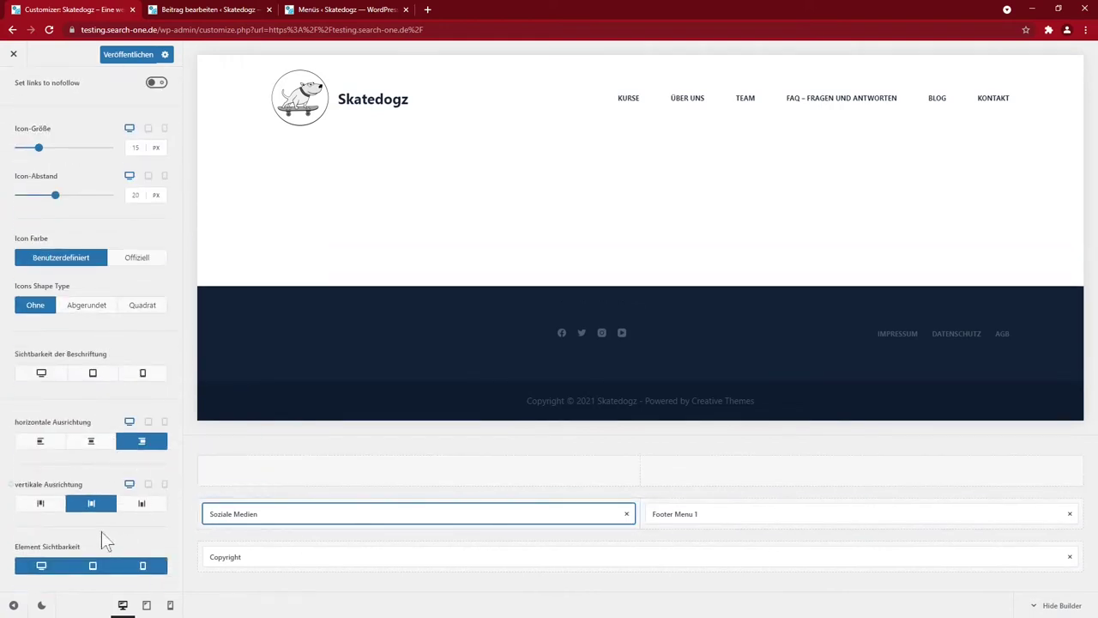
click(41, 442)
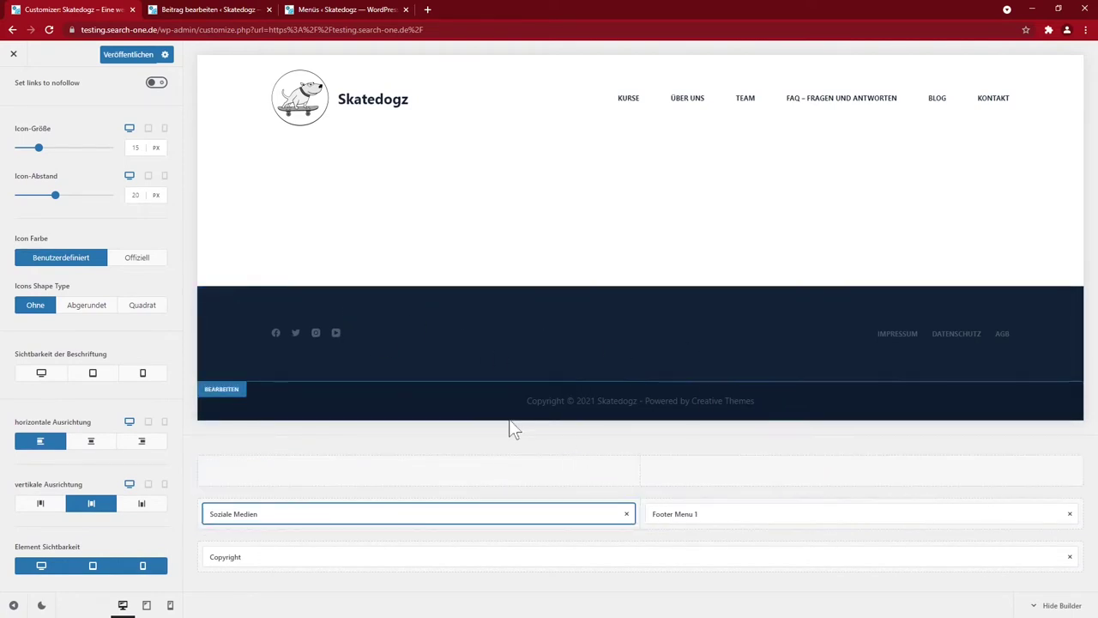
scroll(68, 95, up, 5)
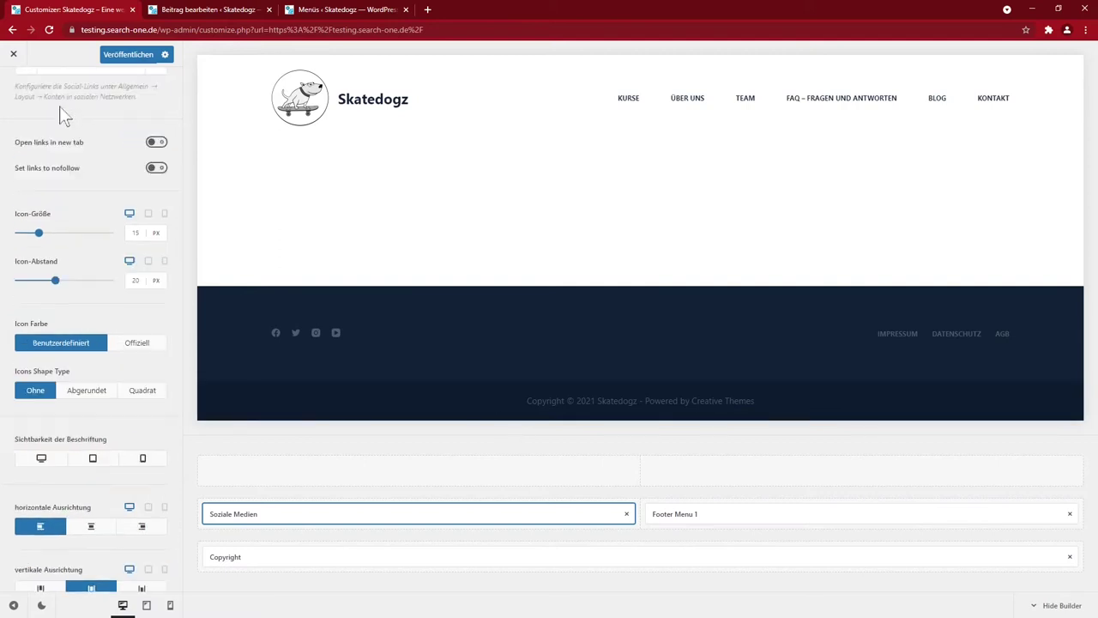
click(14, 89)
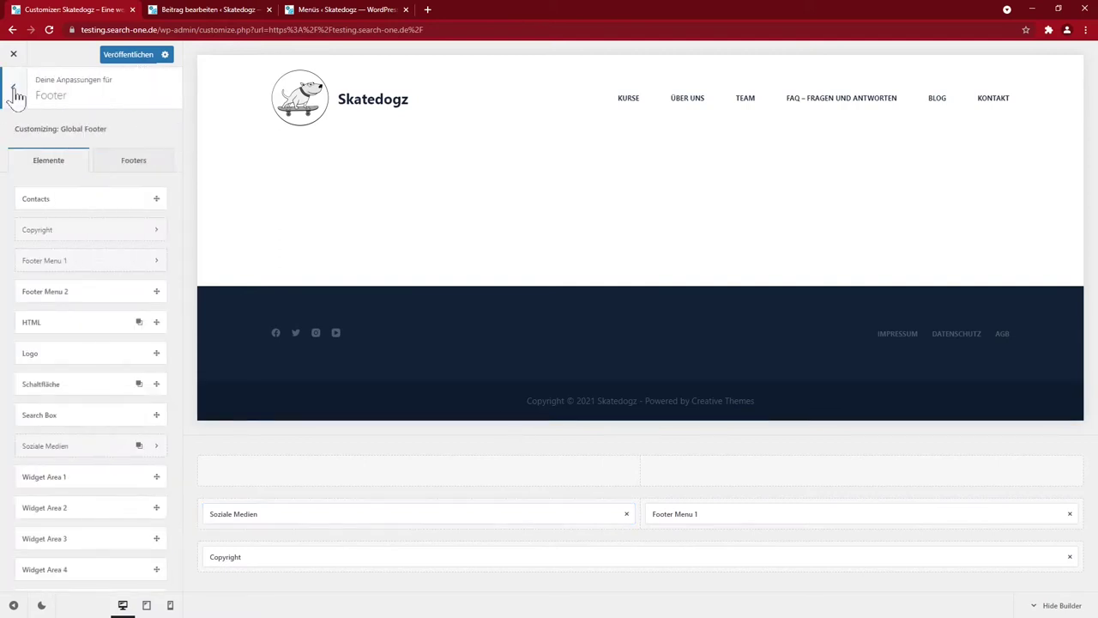
Step: Try out Palette #3 as the global color palette and switch back to Palette #1
click(13, 88)
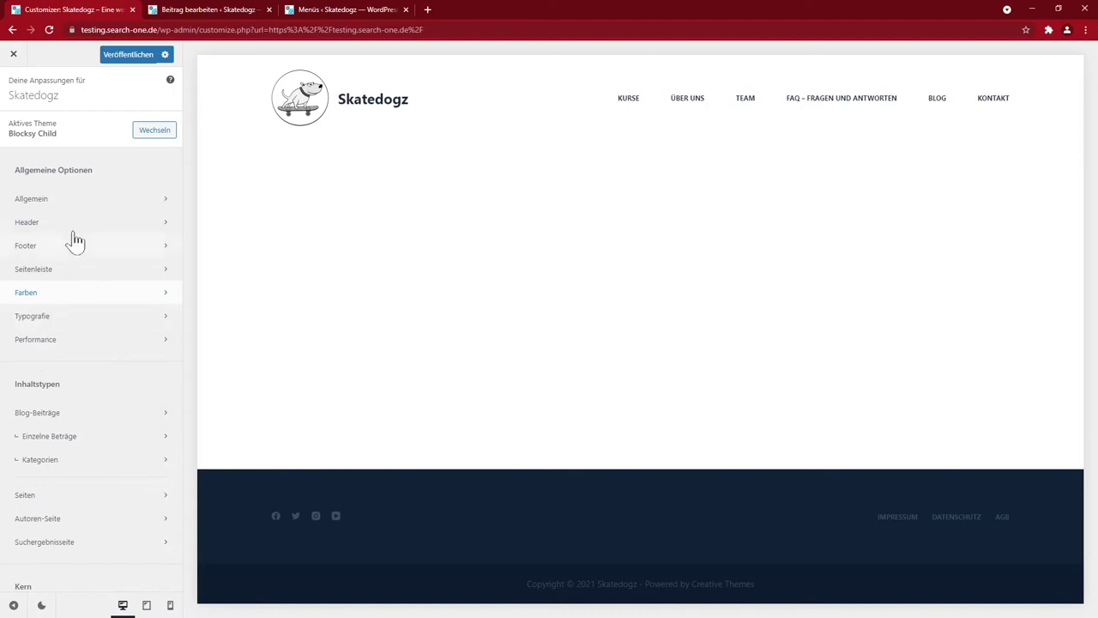
click(39, 294)
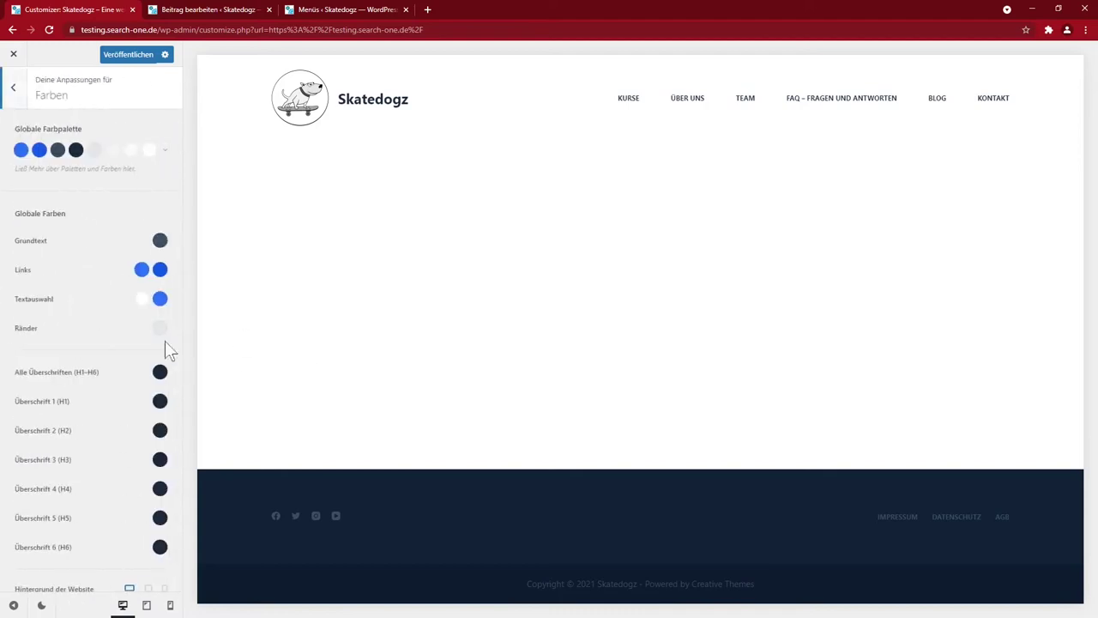
click(168, 155)
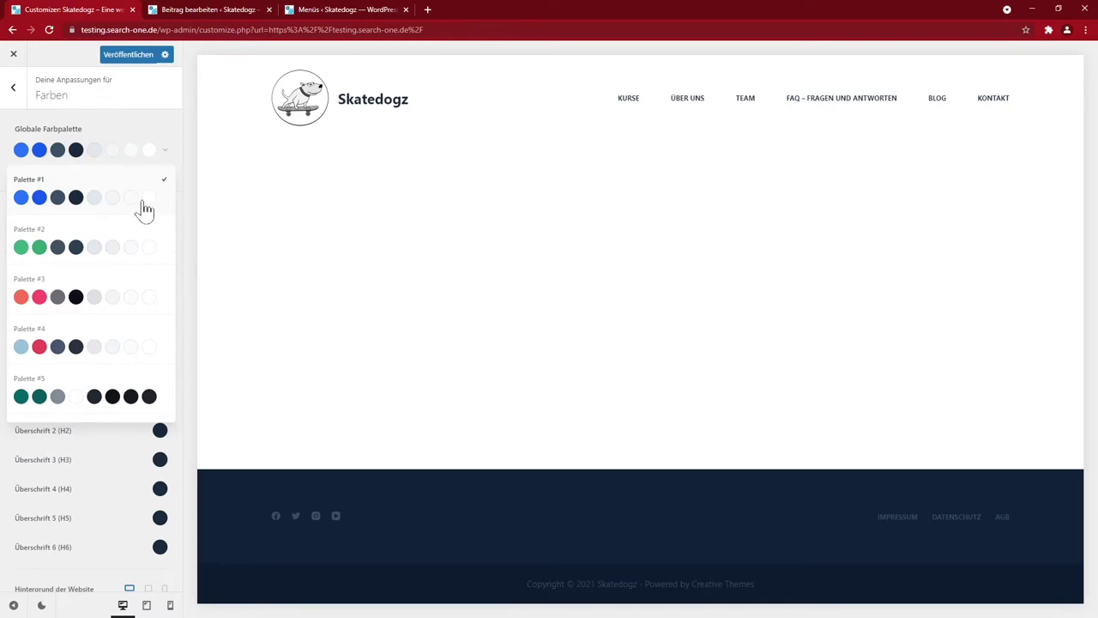
click(172, 156)
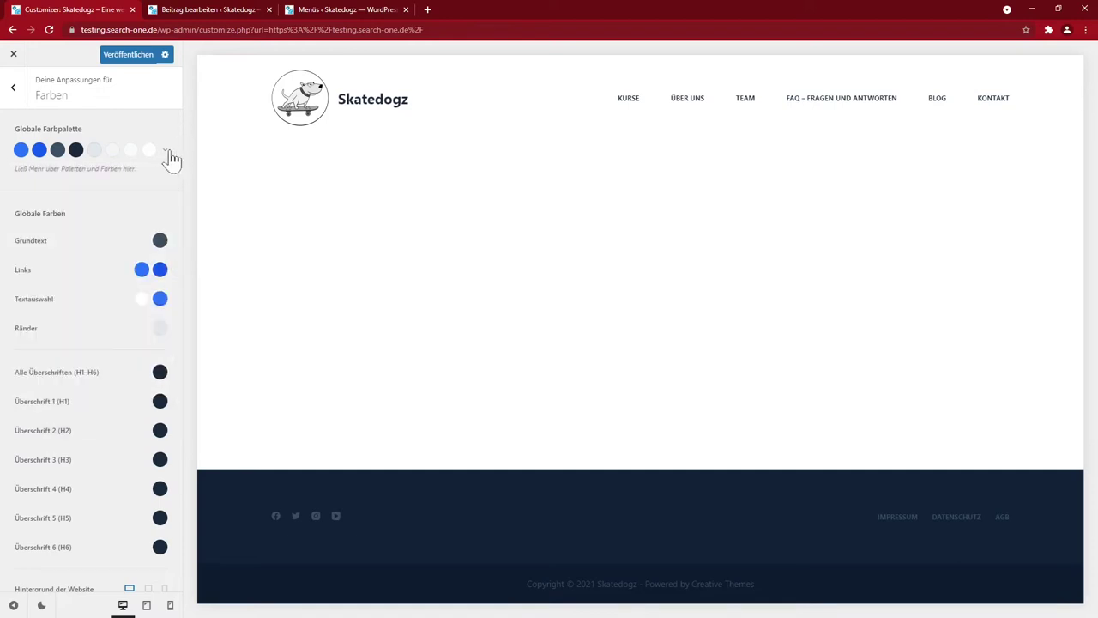
click(169, 157)
click(44, 295)
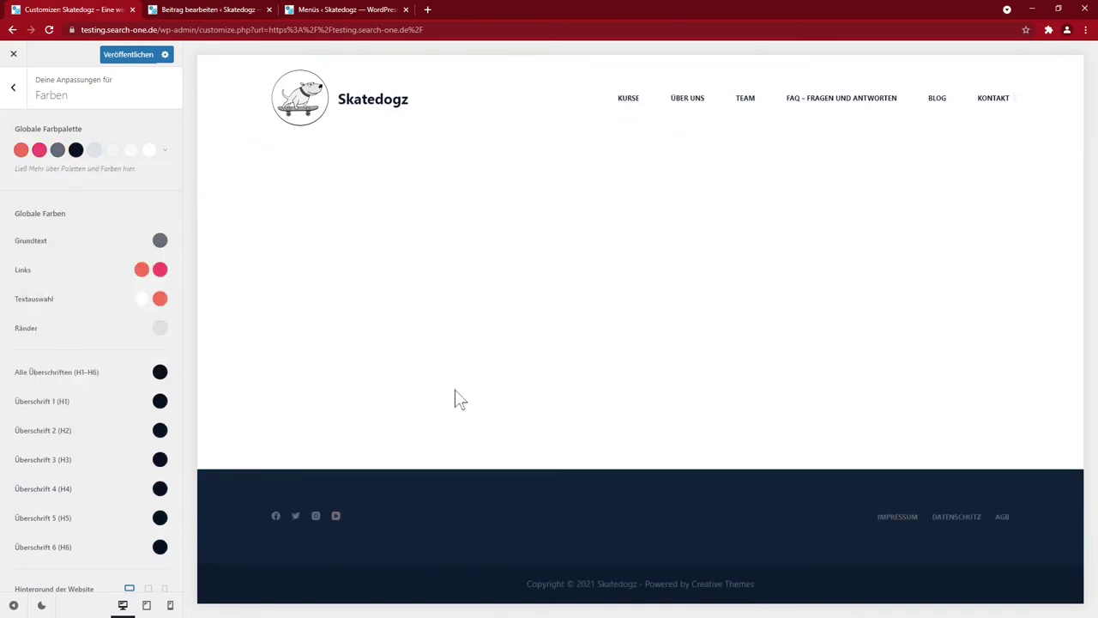
click(164, 150)
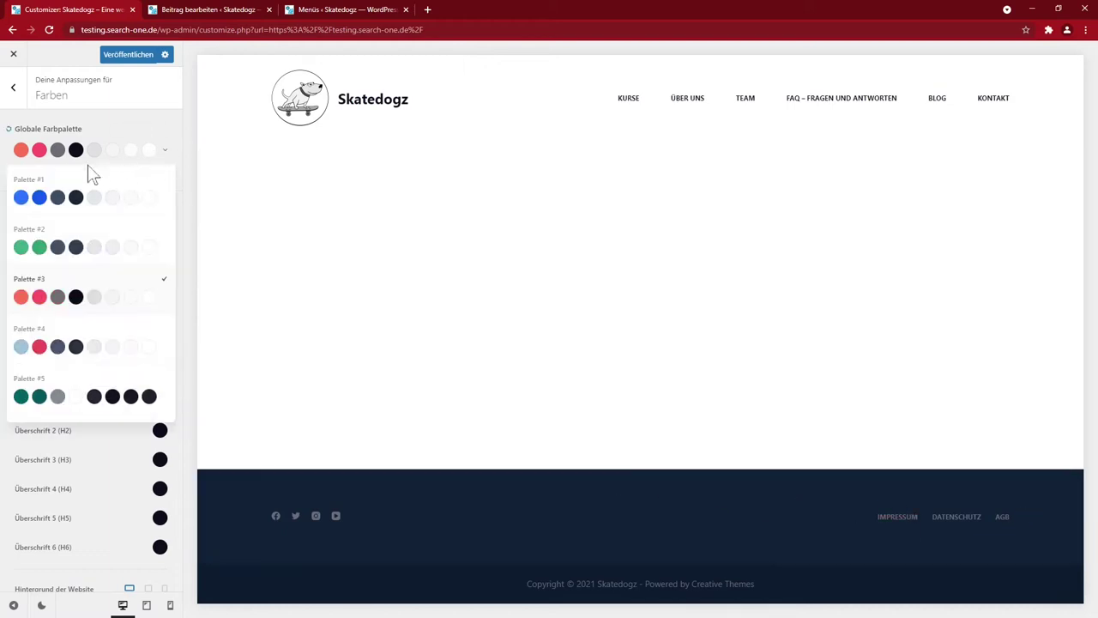
click(53, 196)
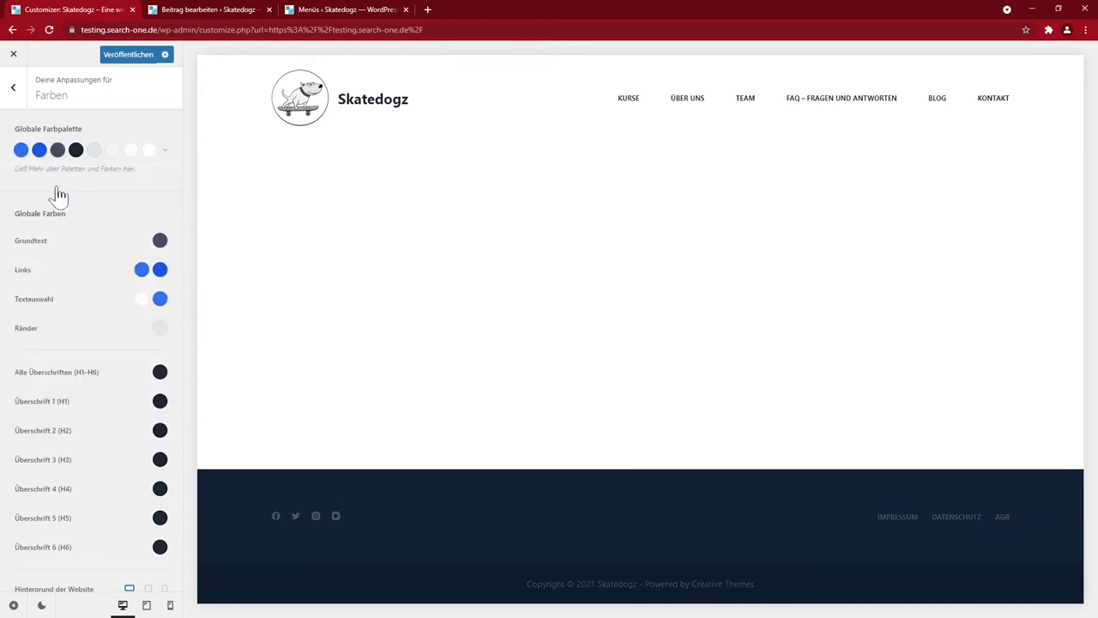
Step: Publish the footer changes and set the normal color of the footer's social media icons to Color 6 (#f2f5f7)
click(133, 57)
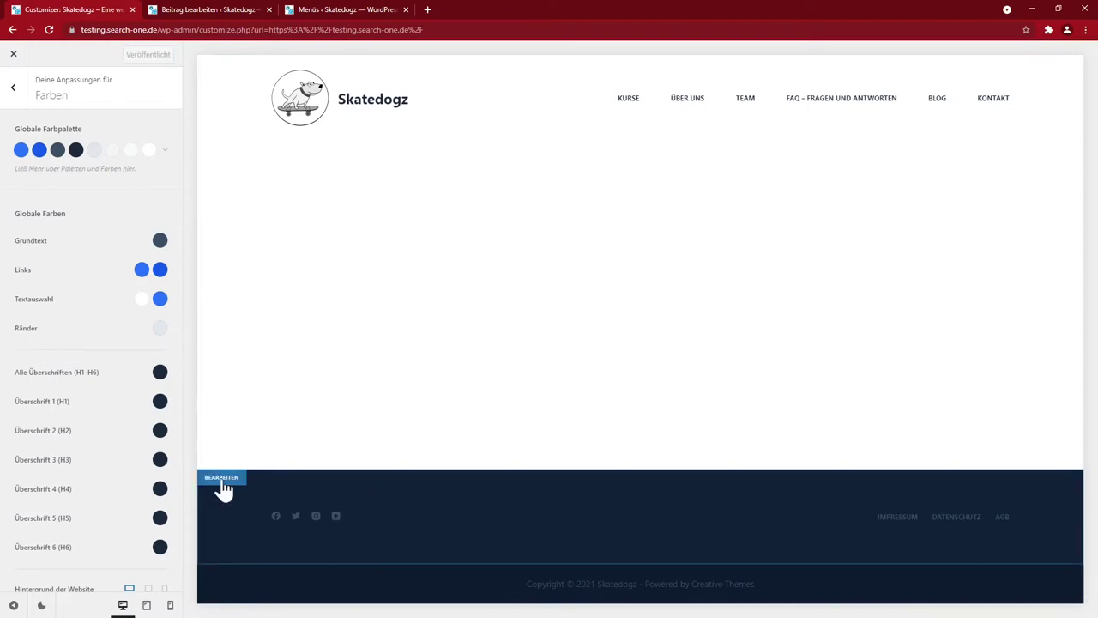
click(223, 482)
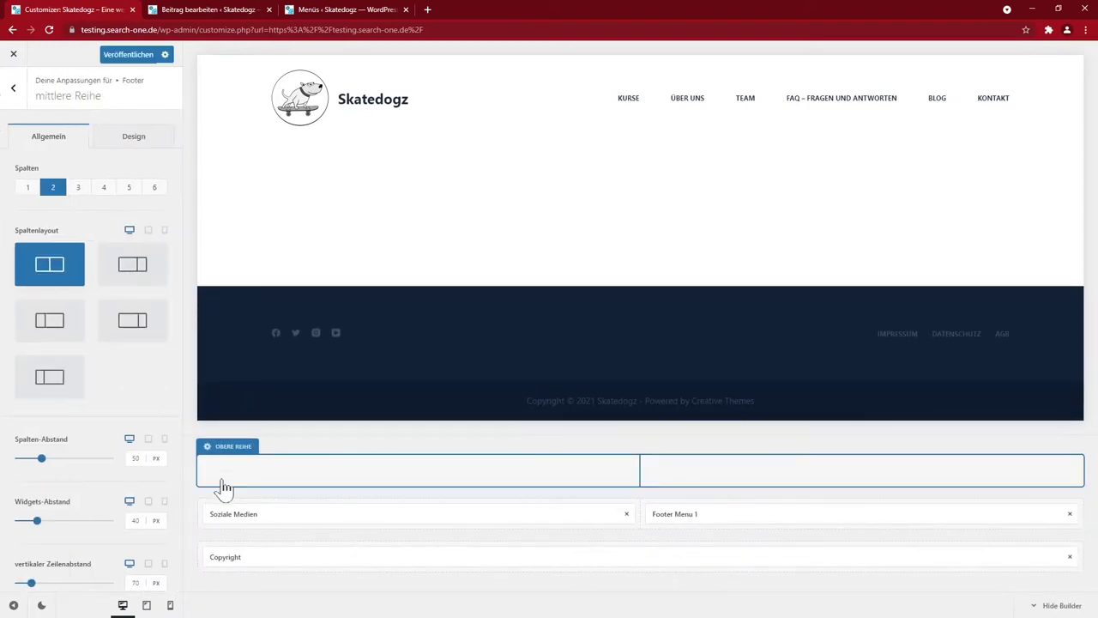
click(352, 337)
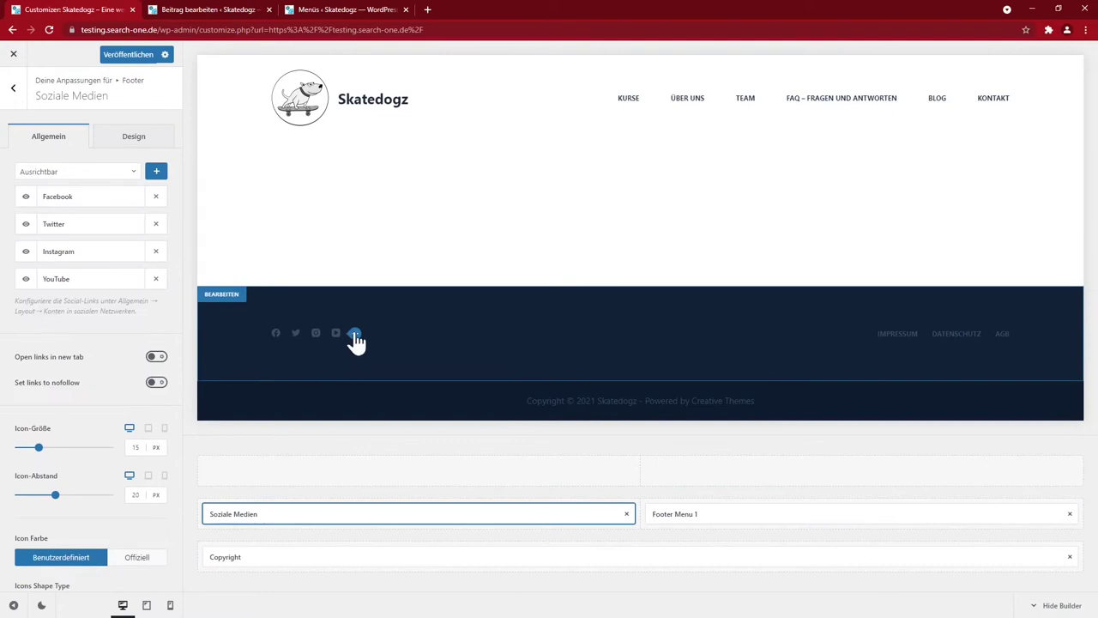
click(137, 137)
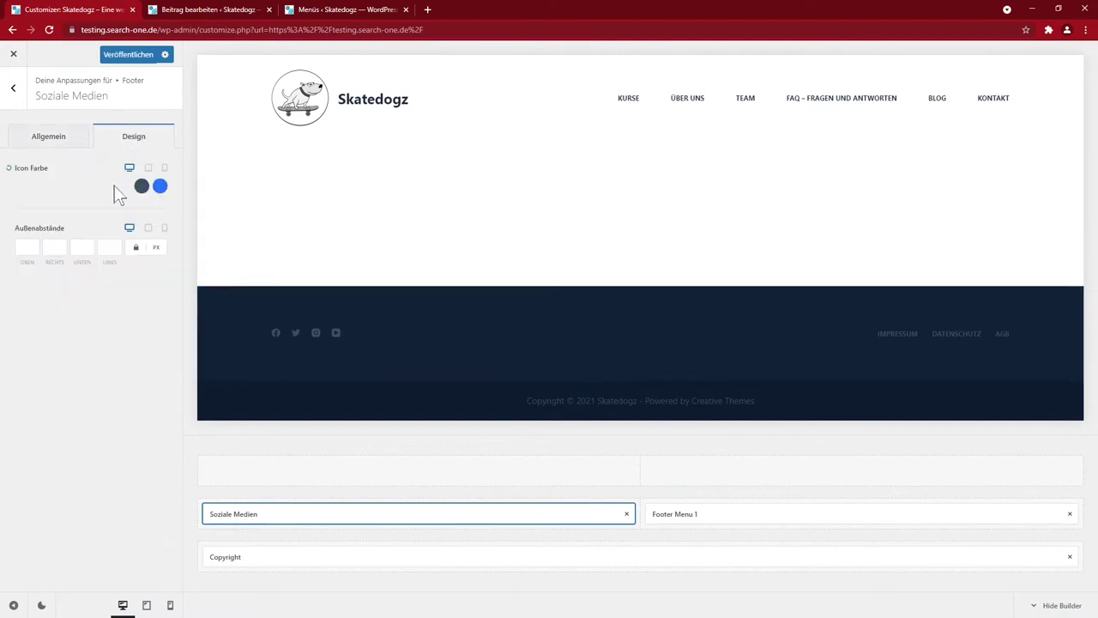
click(143, 188)
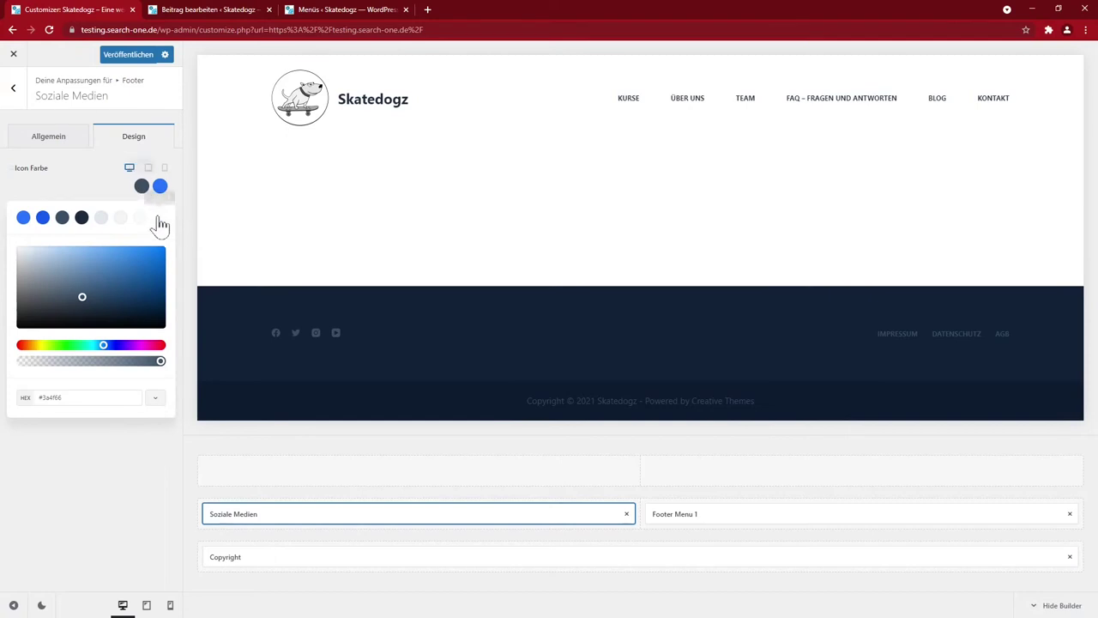
click(123, 222)
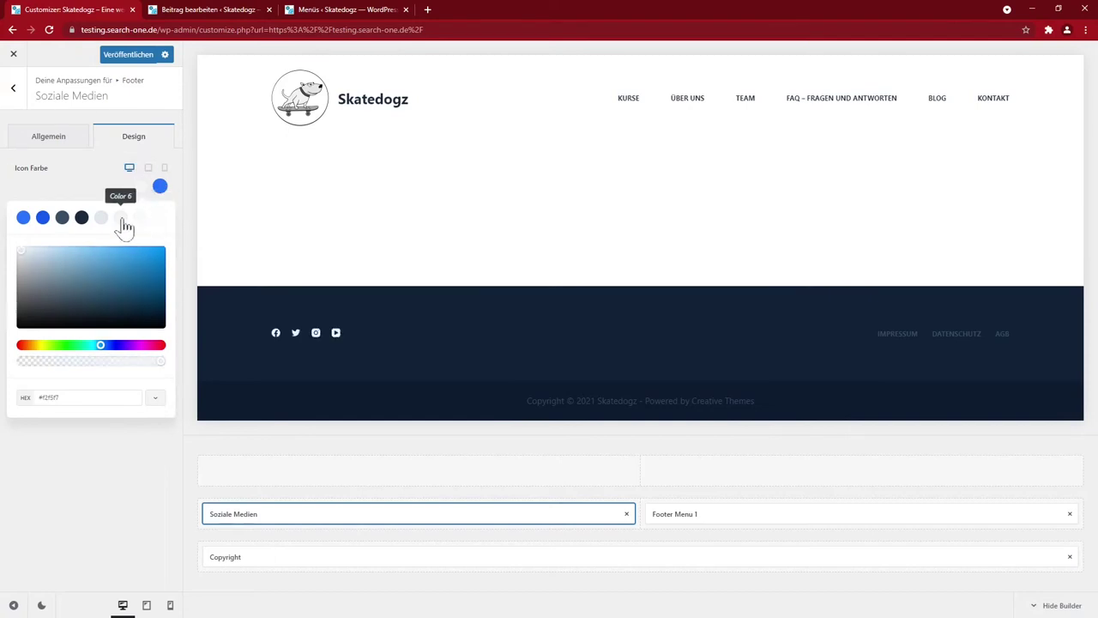
Step: Set the normal color of the footer's social media icons to Color 5 (#e1e8ed) and check their hover color
click(103, 221)
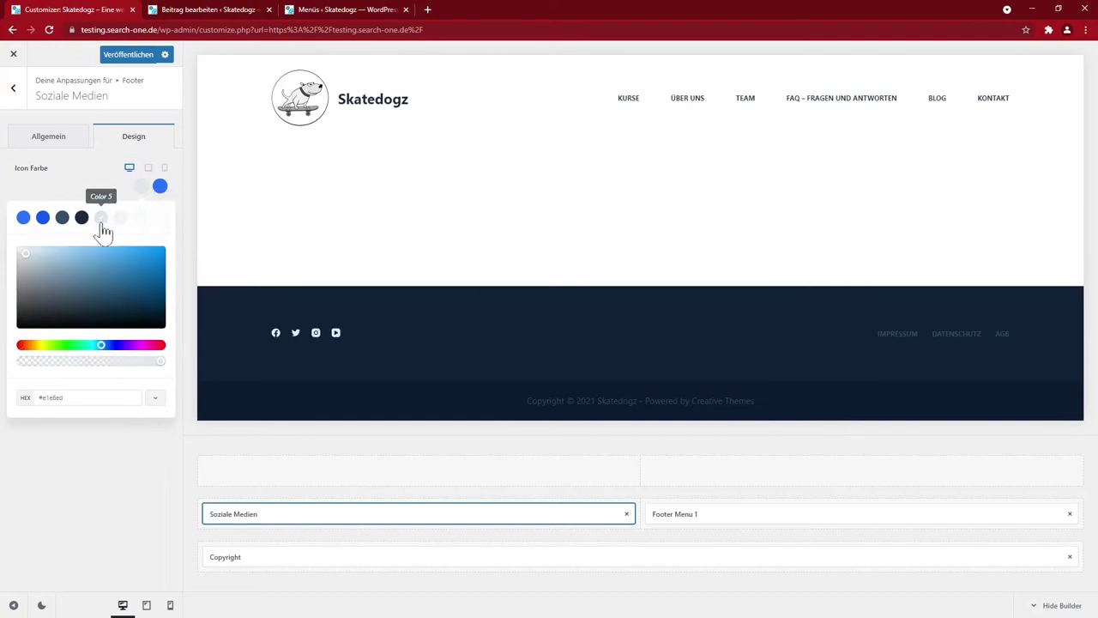
click(137, 189)
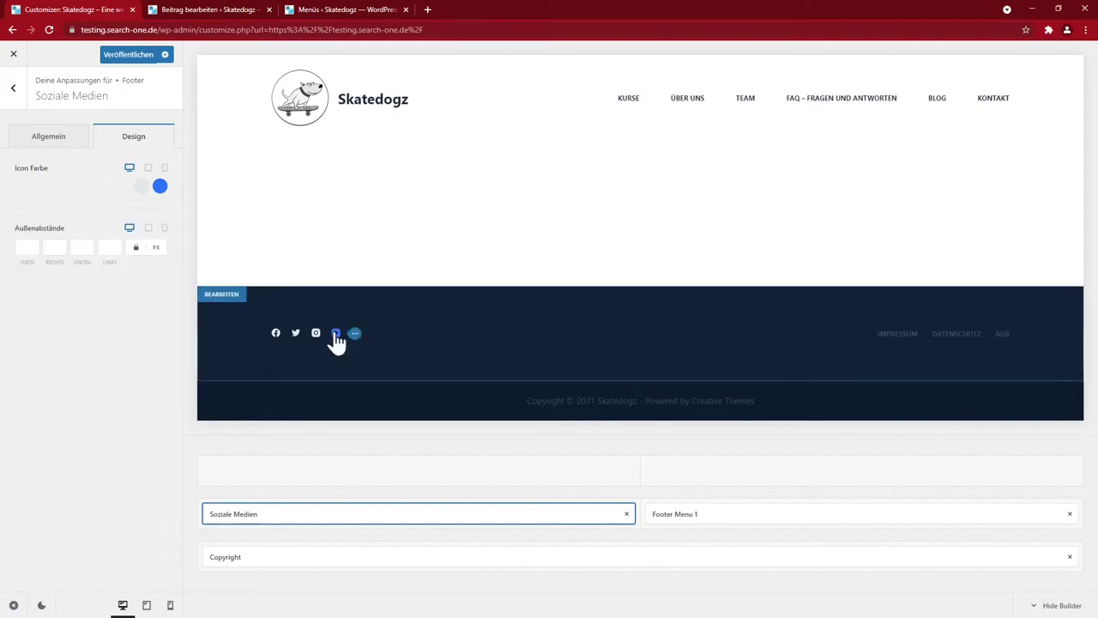
click(160, 187)
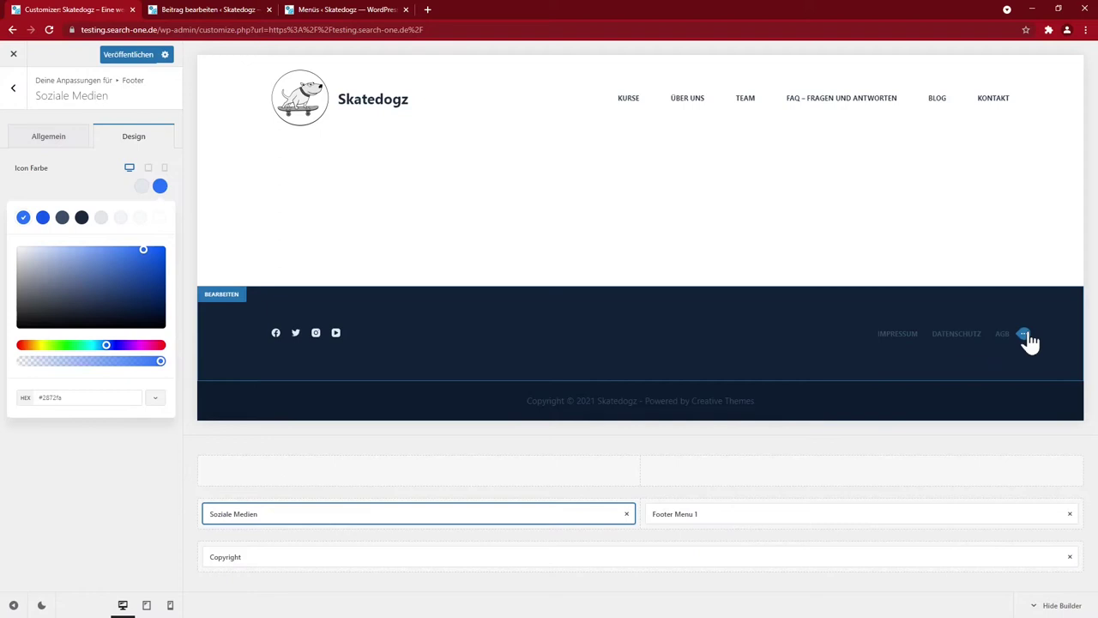
Step: Set the normal font color of the footer's Footer Menu 1 to a light gray from the palette
click(1025, 335)
click(134, 204)
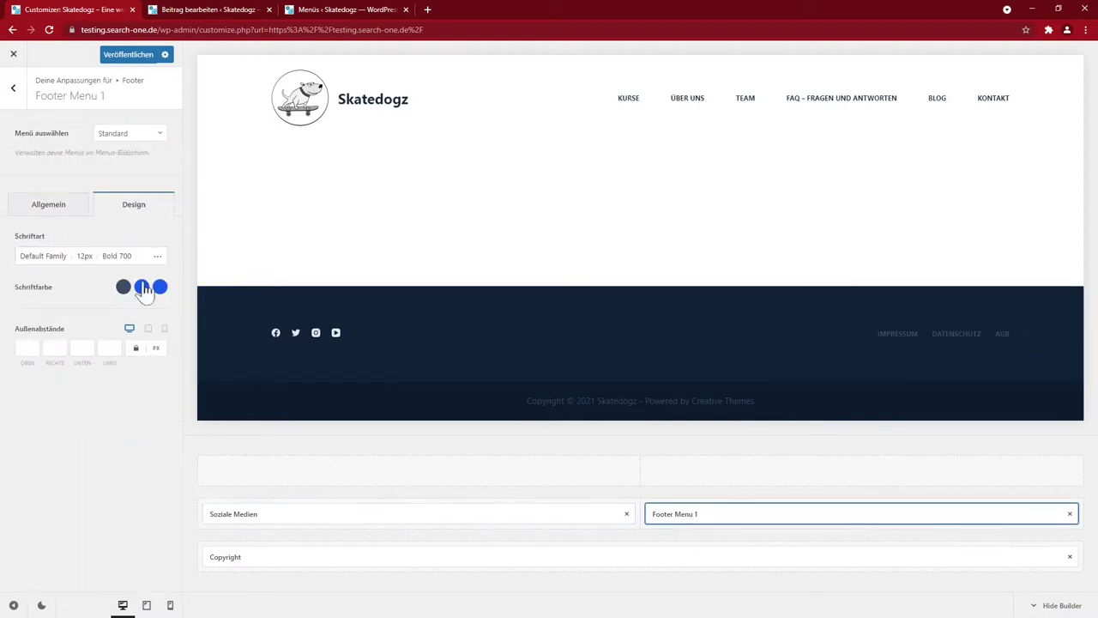
click(123, 292)
click(121, 319)
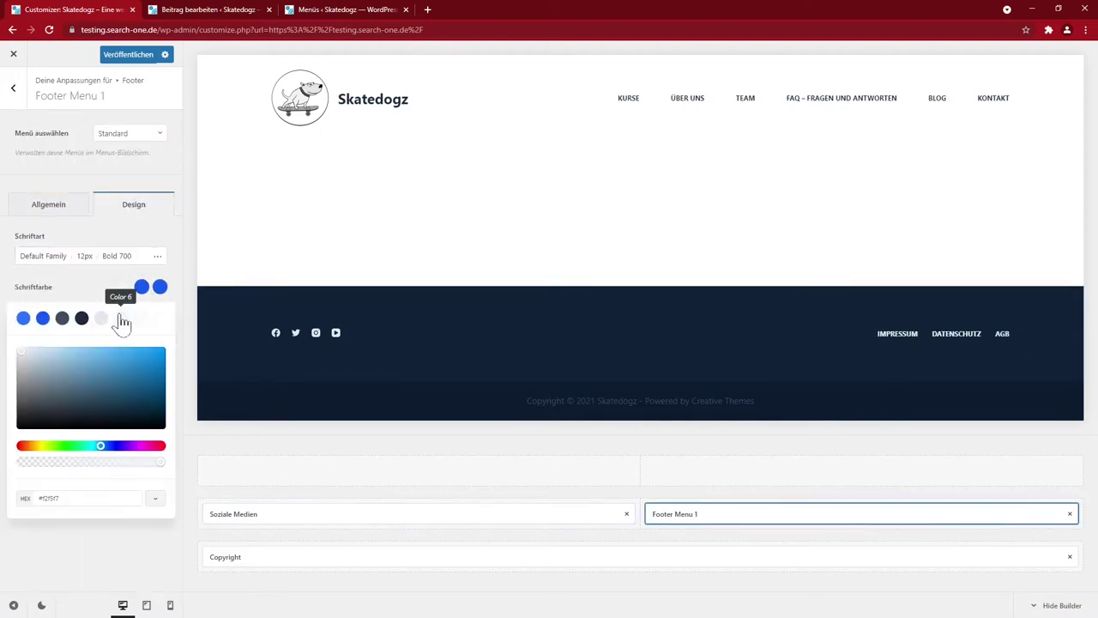
click(98, 281)
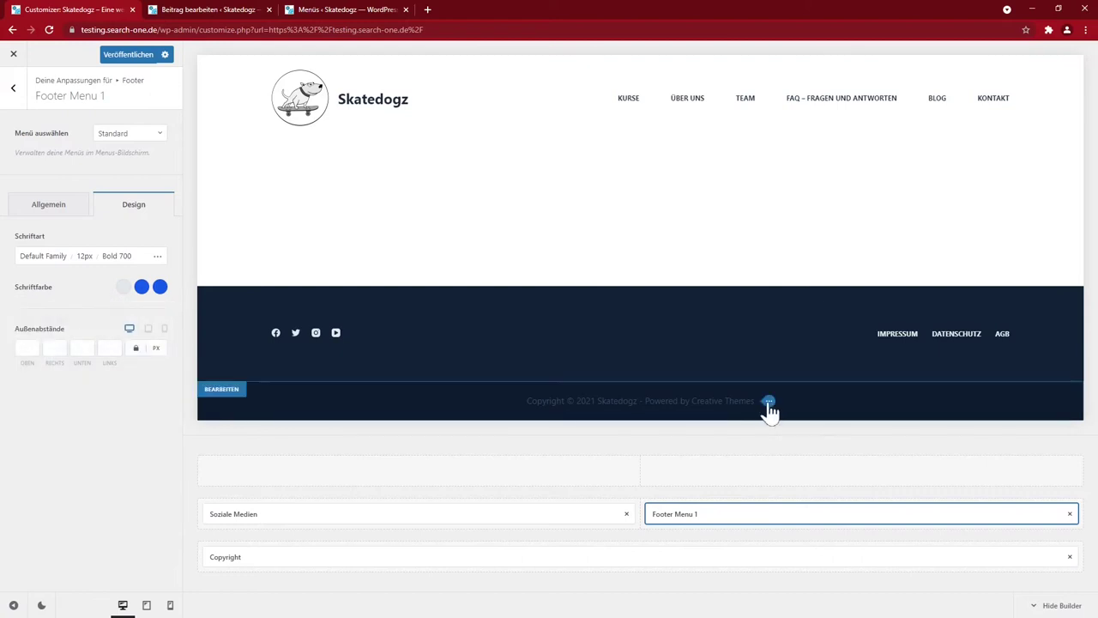
Step: Set the normal font color of the footer's copyright text to Color 5
click(769, 403)
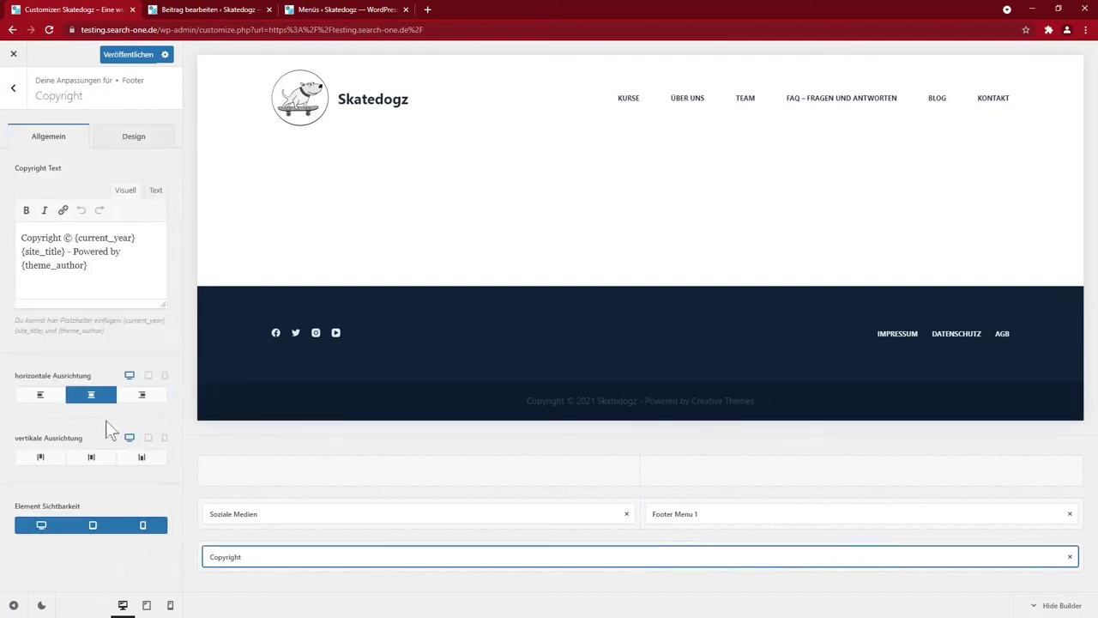
click(133, 138)
click(124, 234)
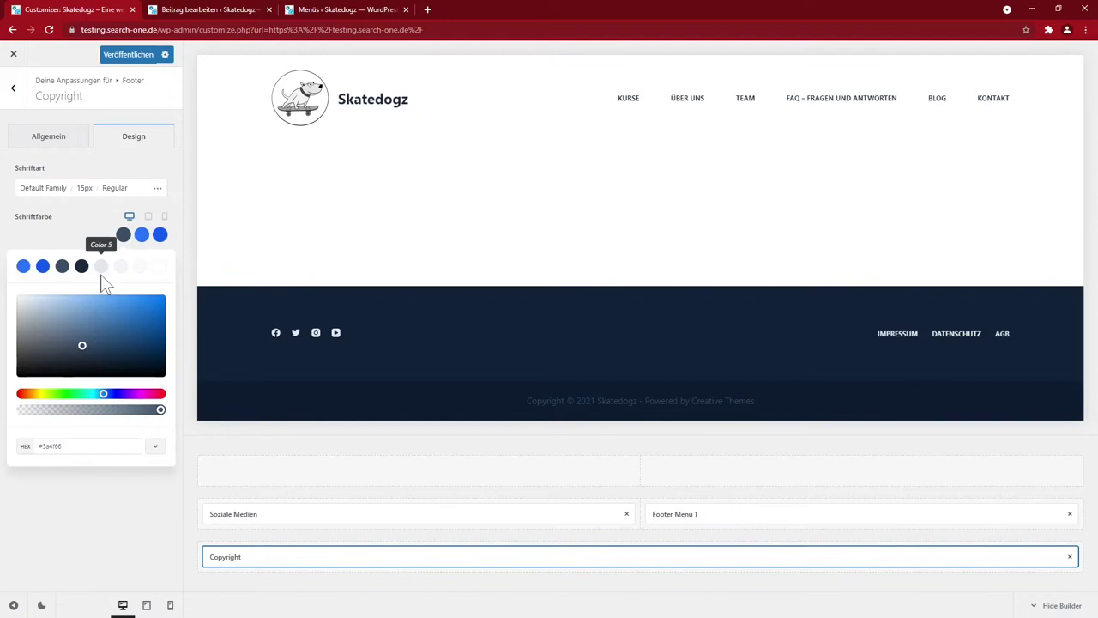
click(102, 267)
click(96, 225)
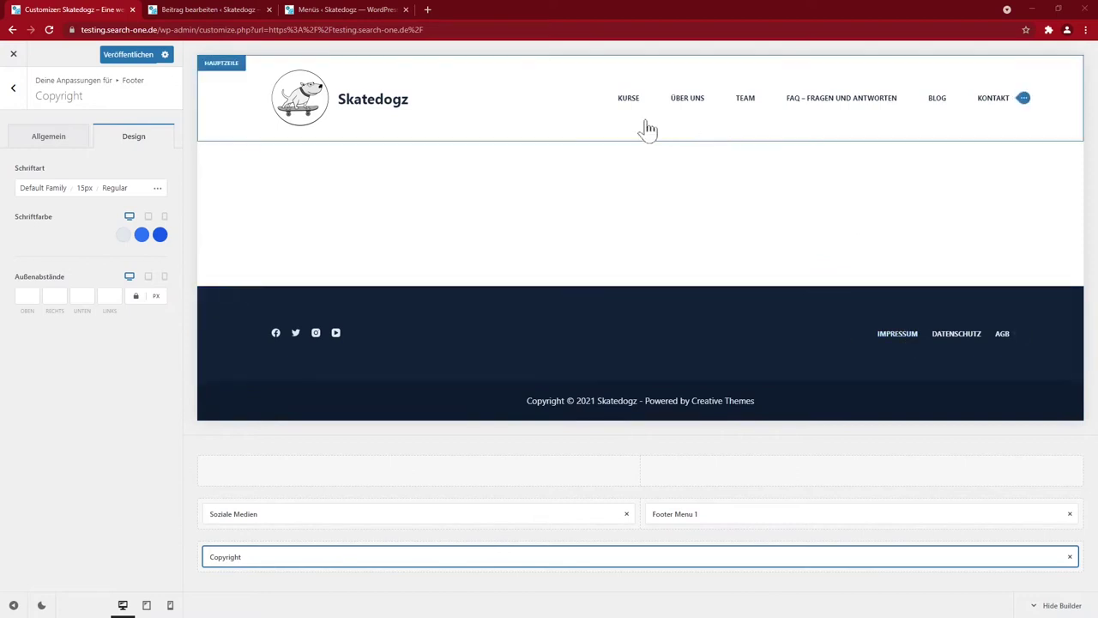
Step: Try out the top-level styles of the header's Menü 1 and choose the second one, with an underline indicator
click(1024, 98)
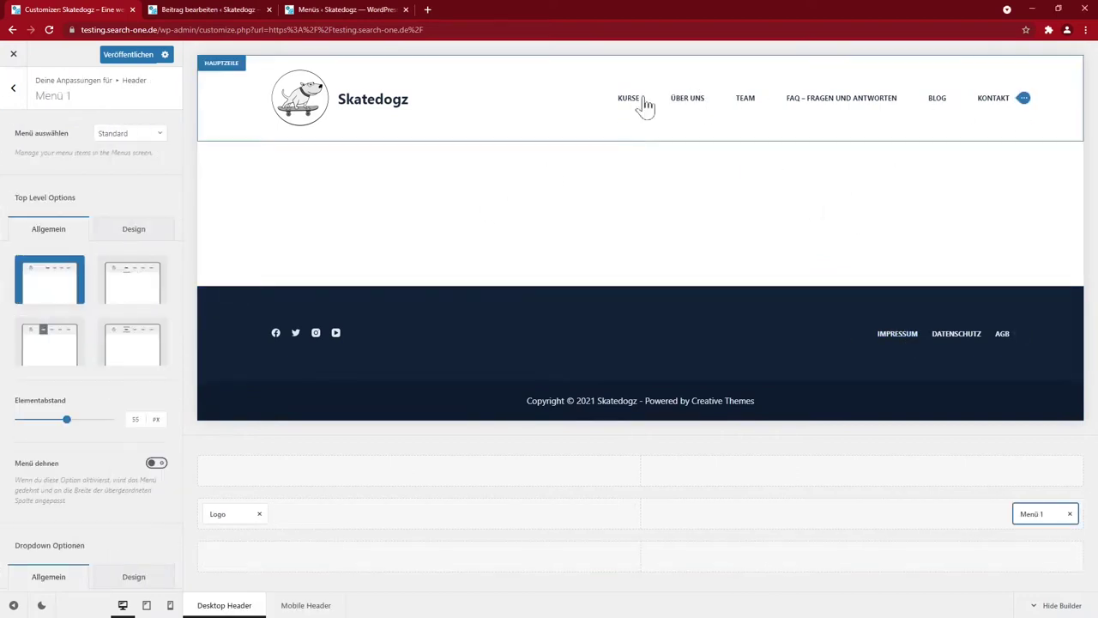
click(127, 290)
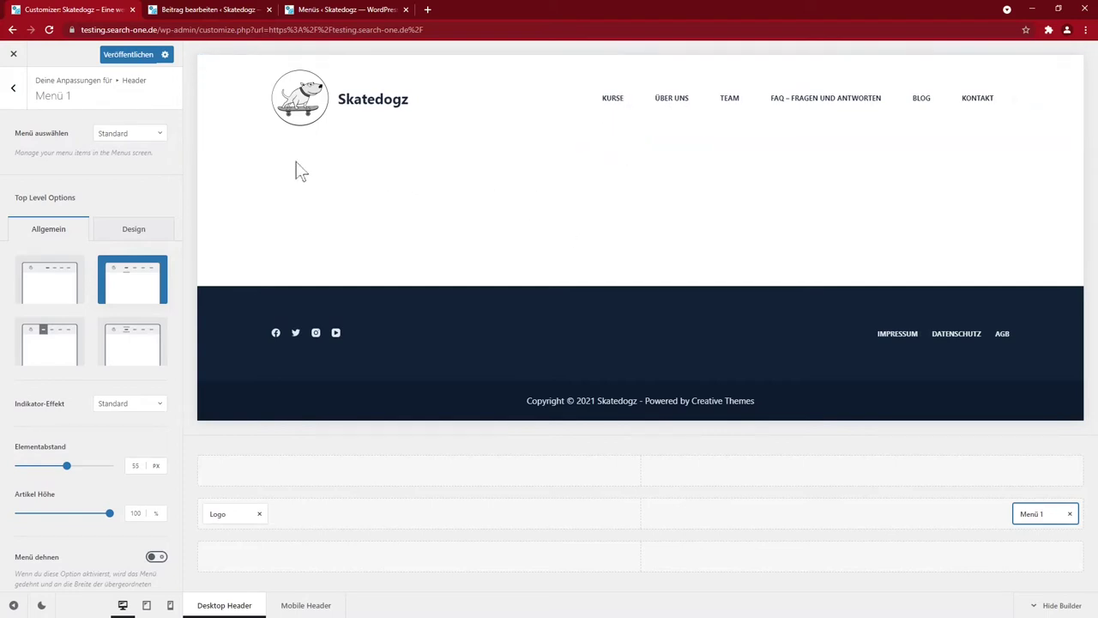
click(53, 353)
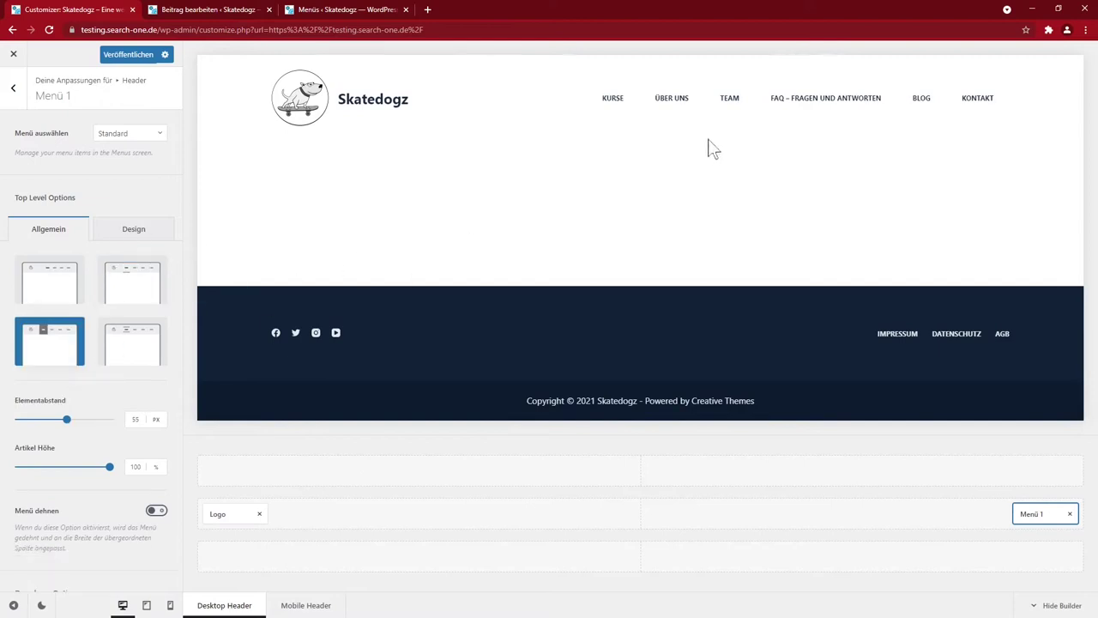
click(129, 342)
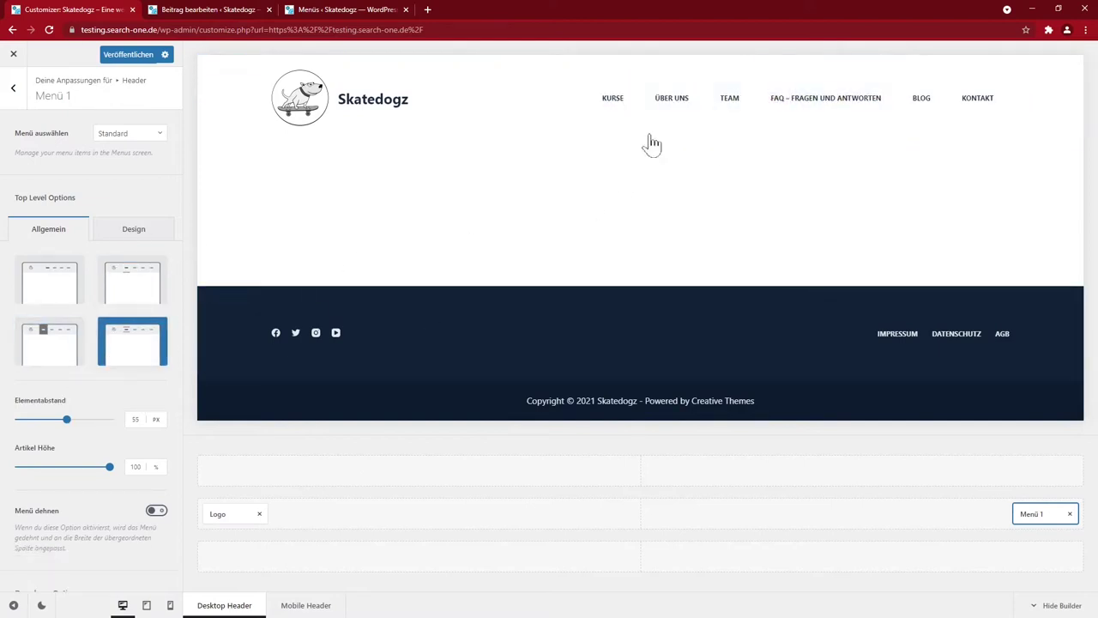
click(142, 287)
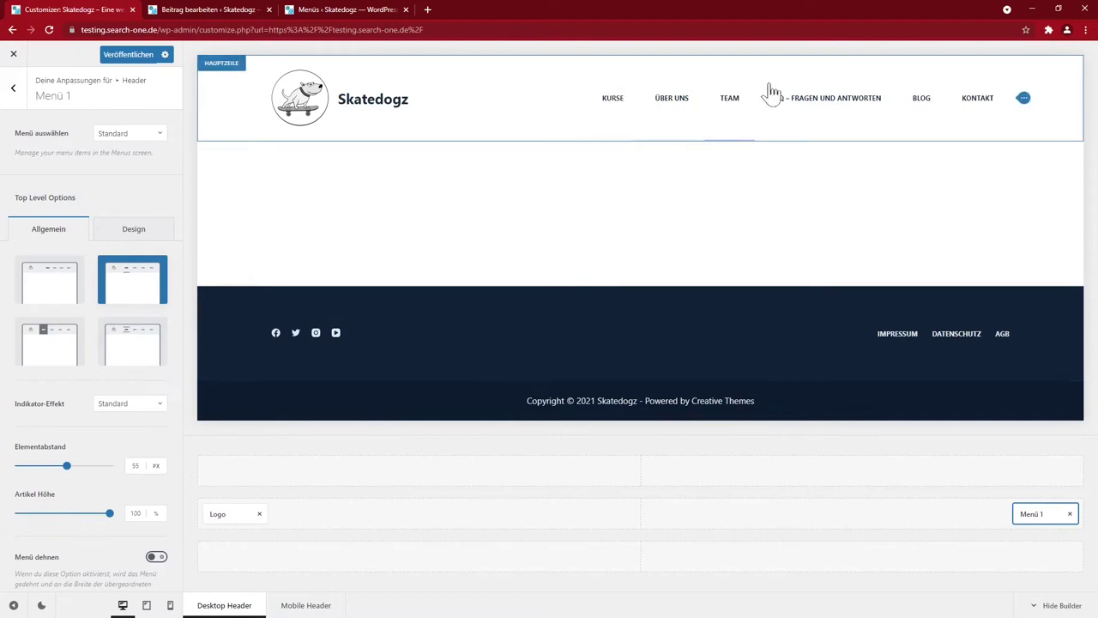
Step: Turn off the uppercase text transform in the typography settings of the header's Menü 1
click(139, 228)
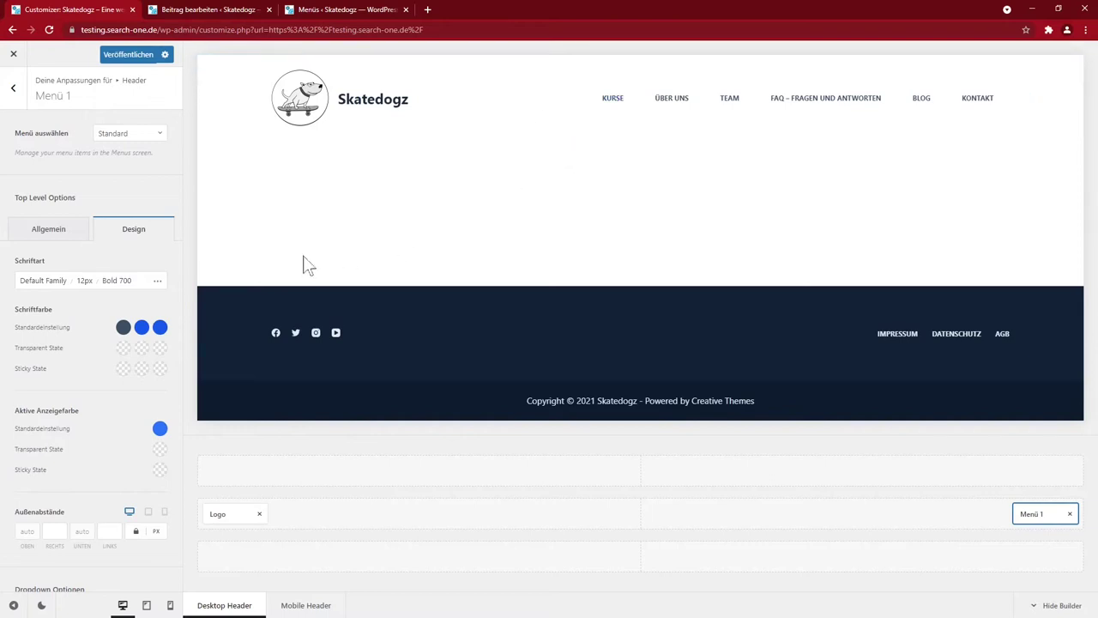
click(159, 282)
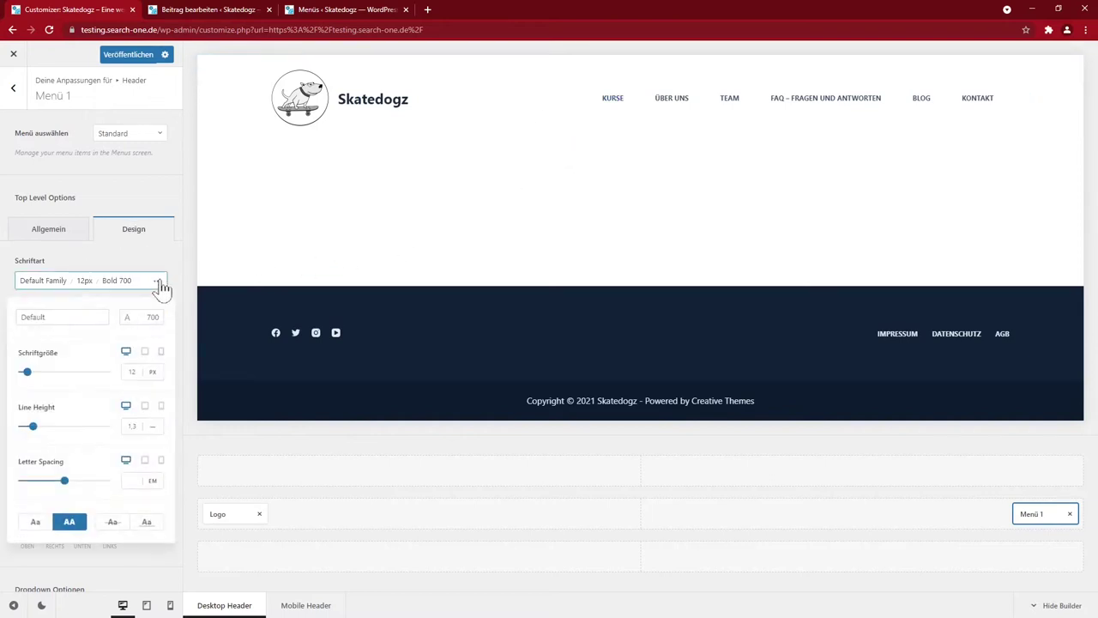
click(69, 522)
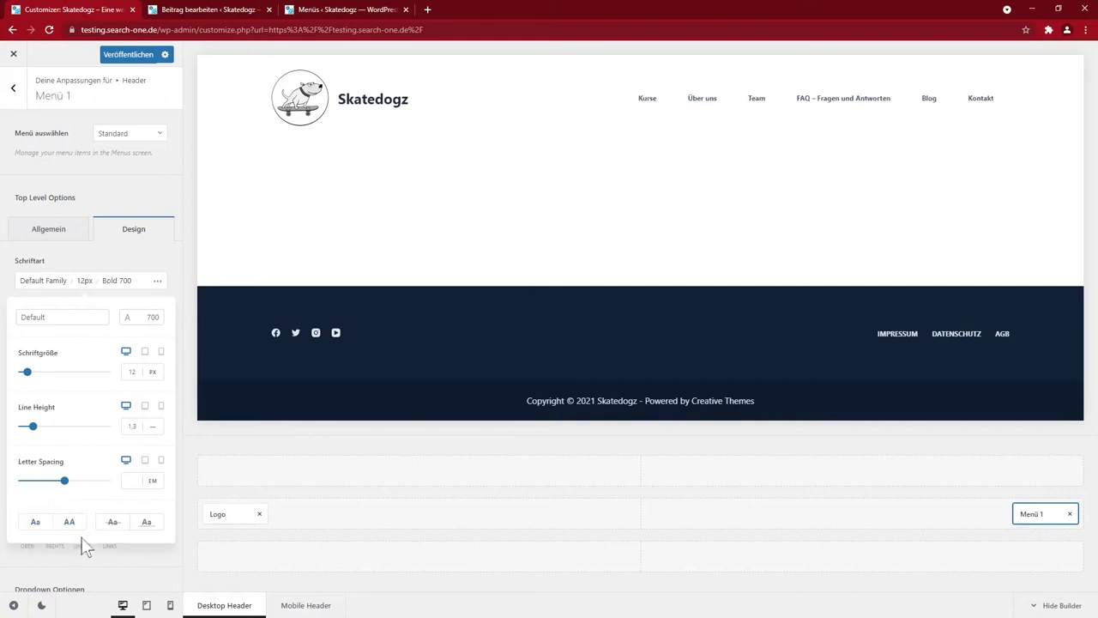
Step: Try the Regular font weight for the header menu and set its font size to 14 px
drag(26, 372, 26, 371)
click(129, 320)
scroll(114, 412, up, 3)
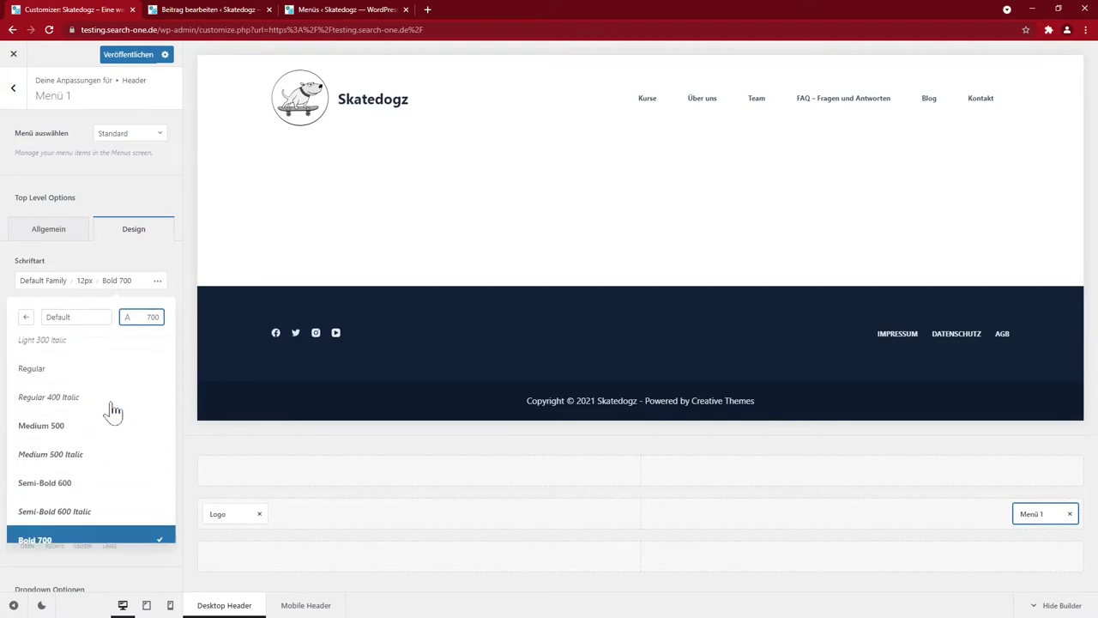
click(66, 450)
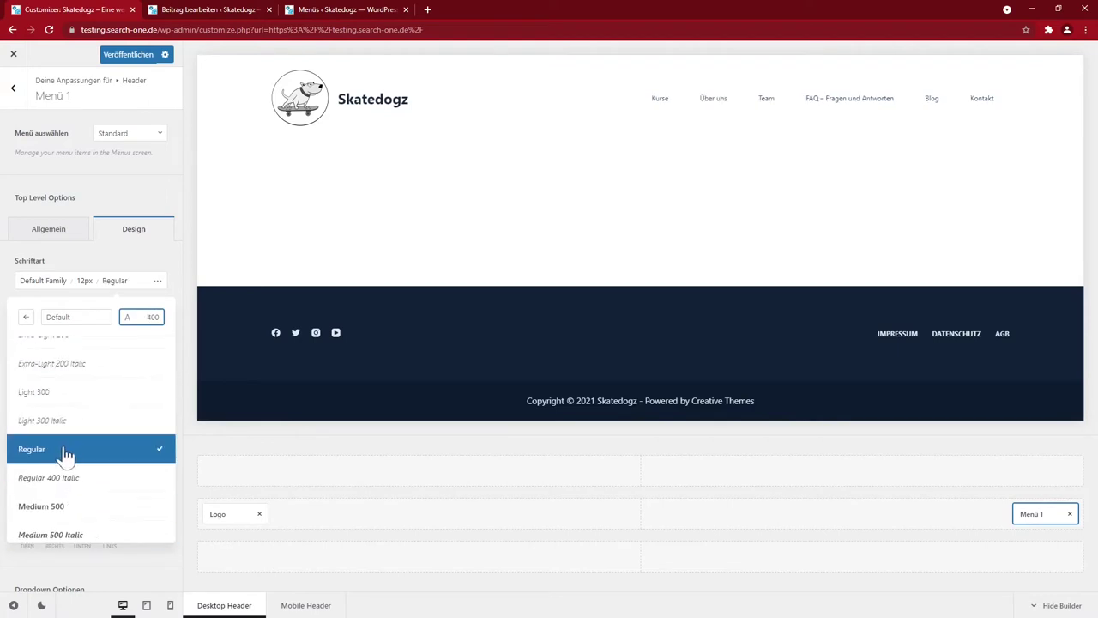
click(26, 319)
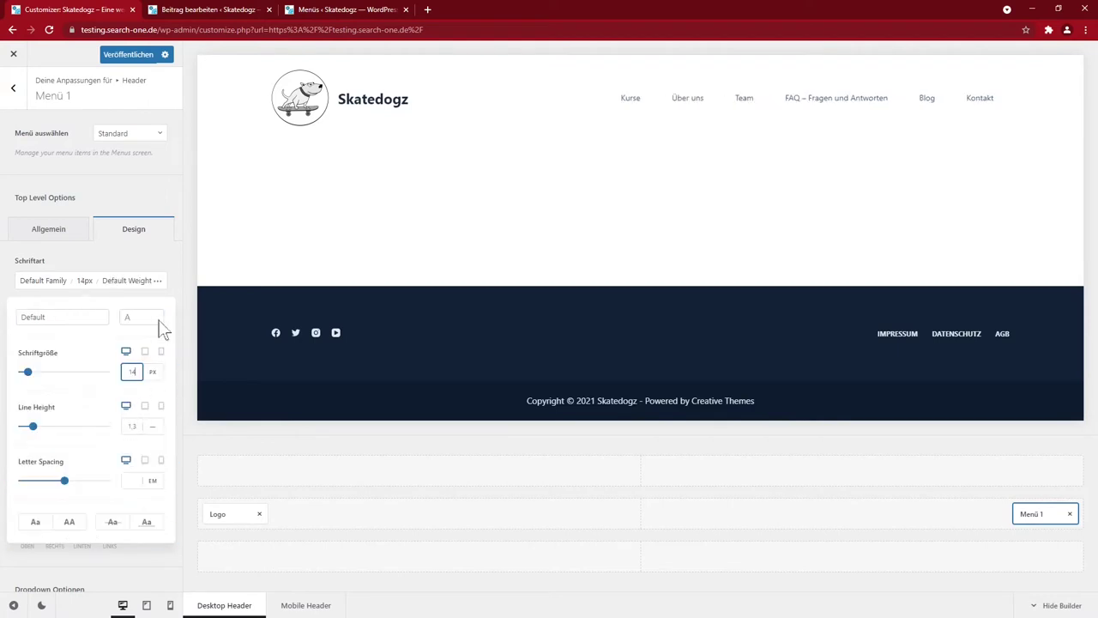
click(153, 277)
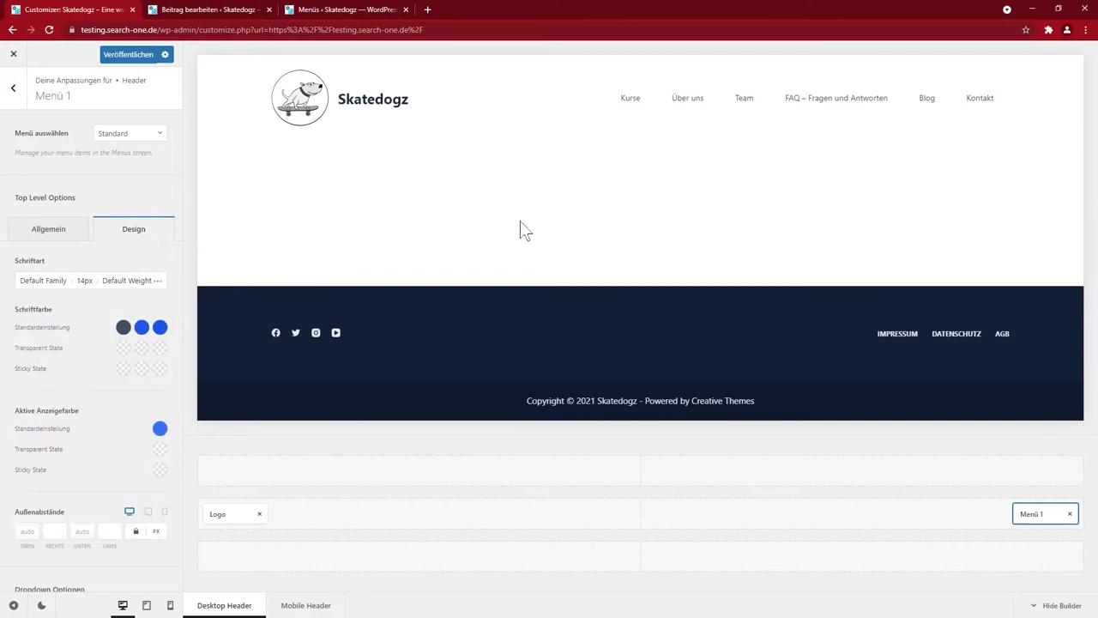
Step: Reduce the spacing between the header menu's items to 18 px and publish the changes
click(51, 234)
scroll(86, 403, down, 2)
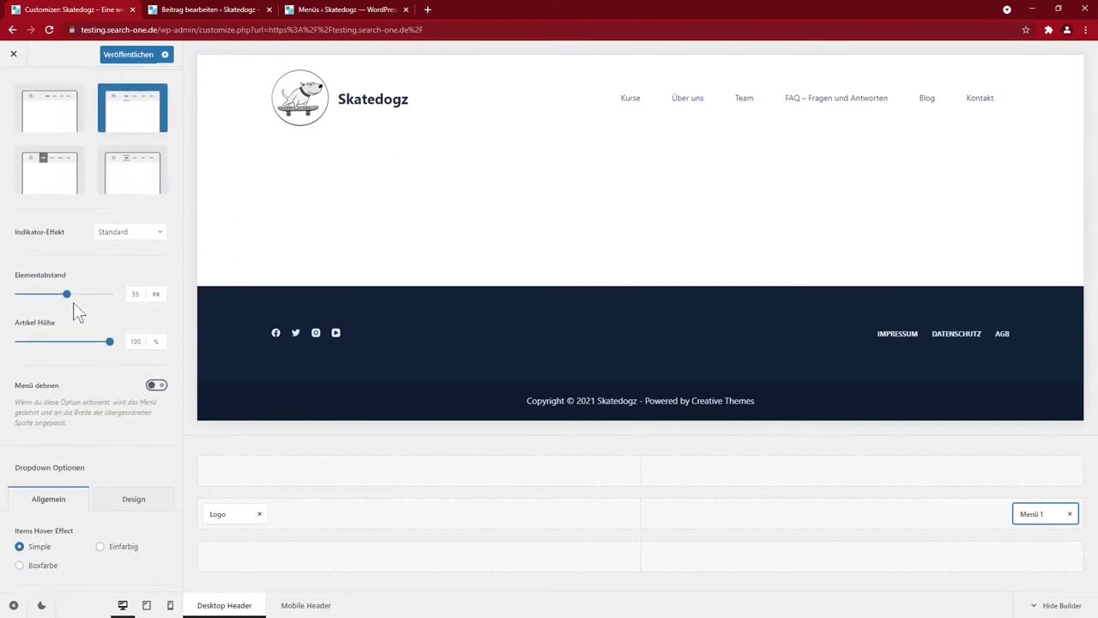
drag(68, 294, 31, 295)
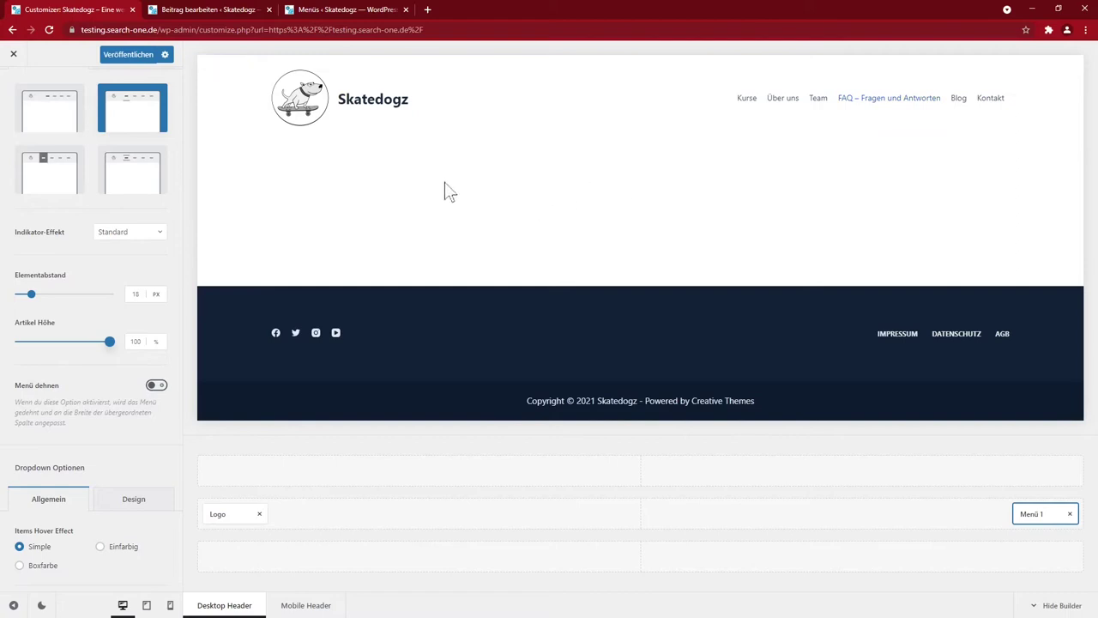
click(131, 55)
Step: In the Main Menu, shorten the displayed name of the "FAQ – Fragen und Antworten" item to "FAQ" and save the menu
click(344, 9)
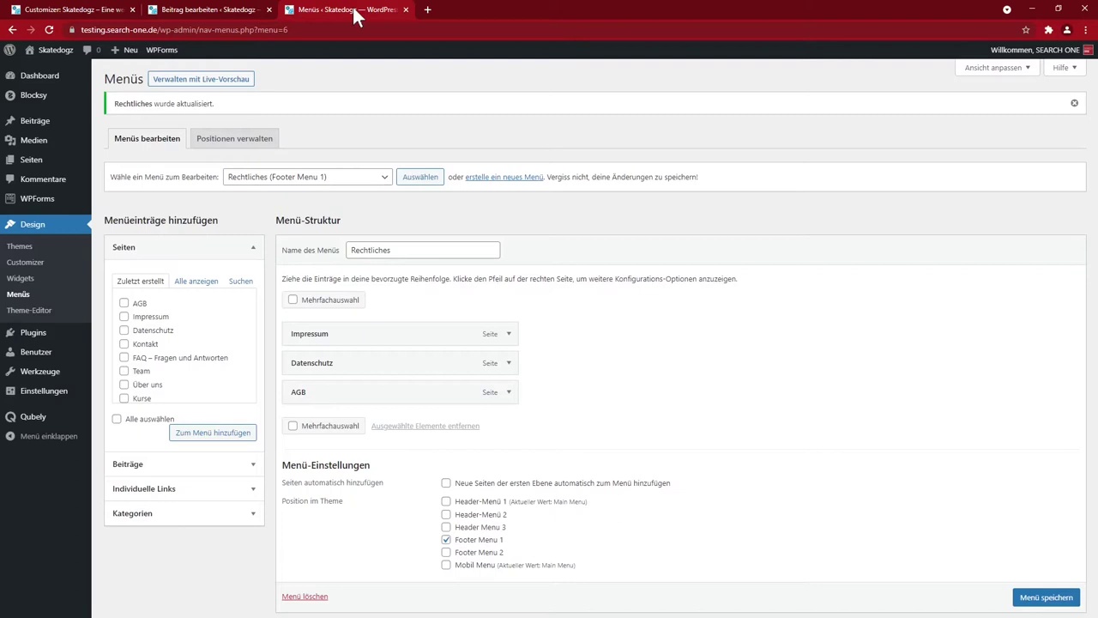
click(341, 192)
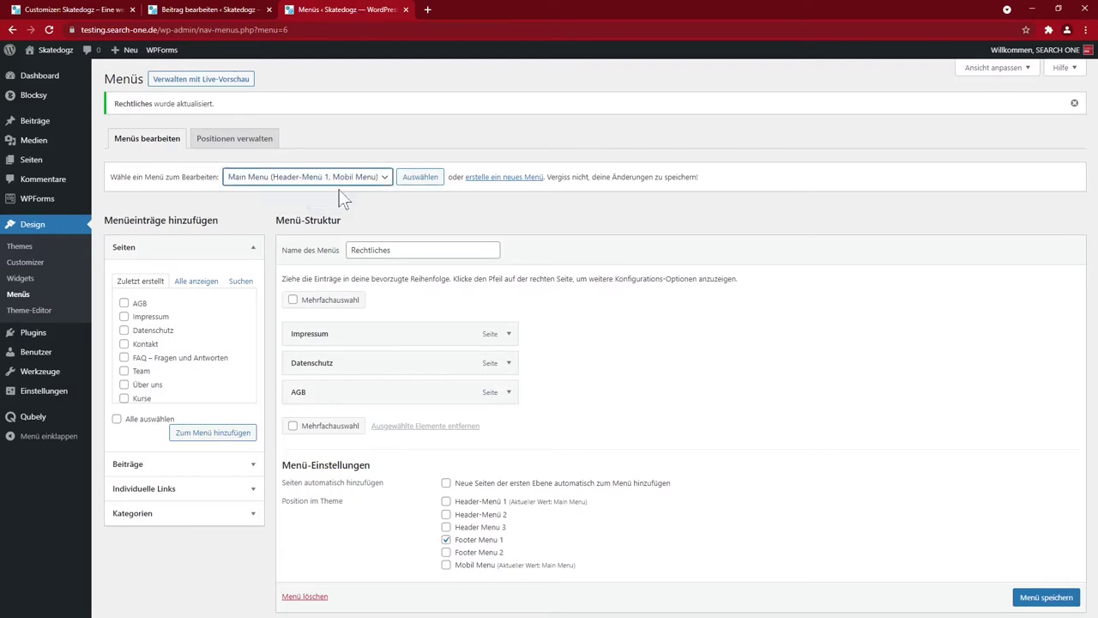
click(421, 180)
click(509, 387)
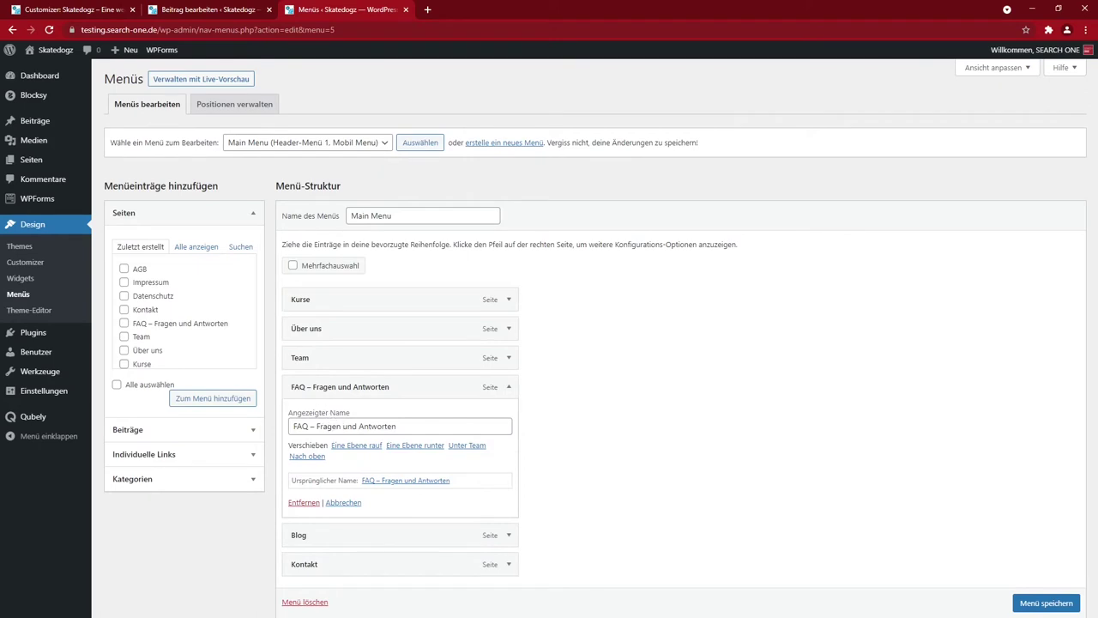
drag(396, 426, 308, 427)
key(BackSpace)
key(Return)
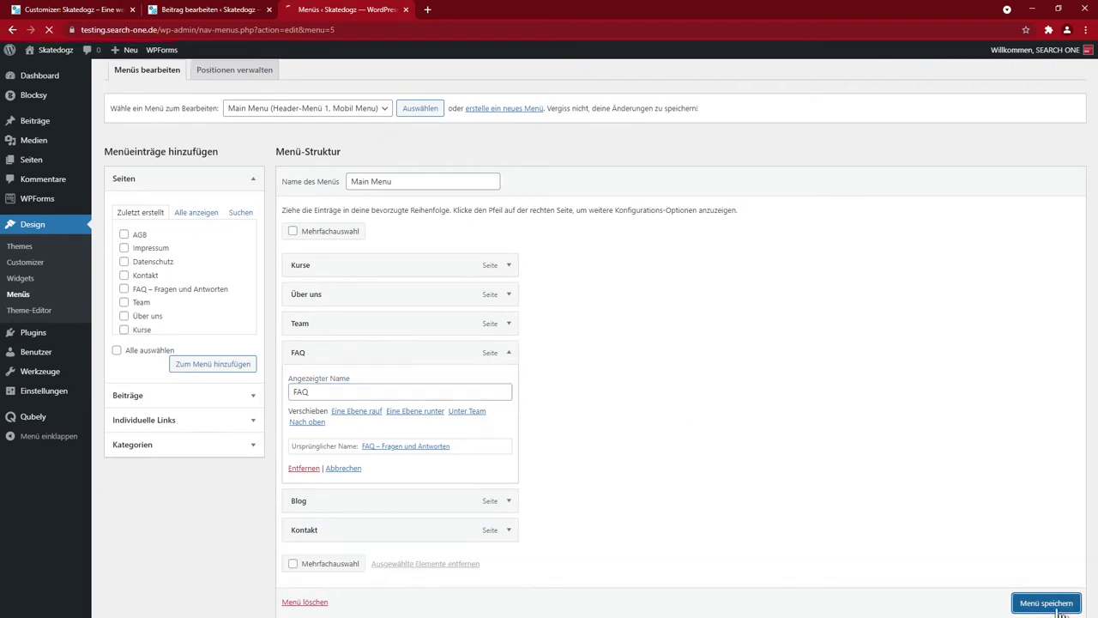
Step: Reload the Customizer and add the Search Box element before Menü 1 in the header's main row
click(94, 10)
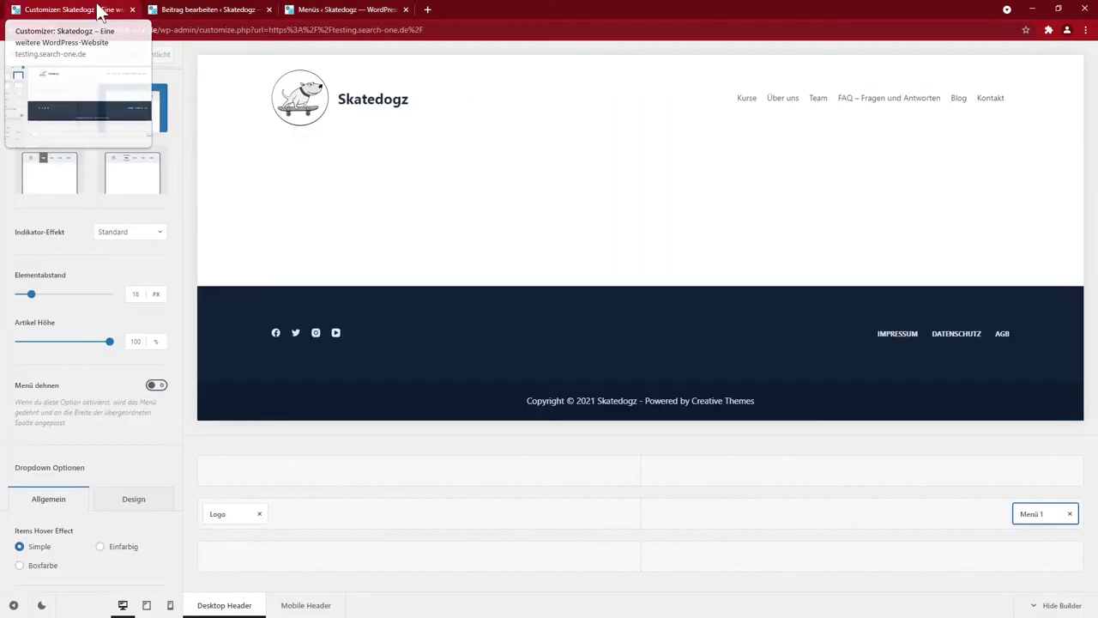
click(49, 33)
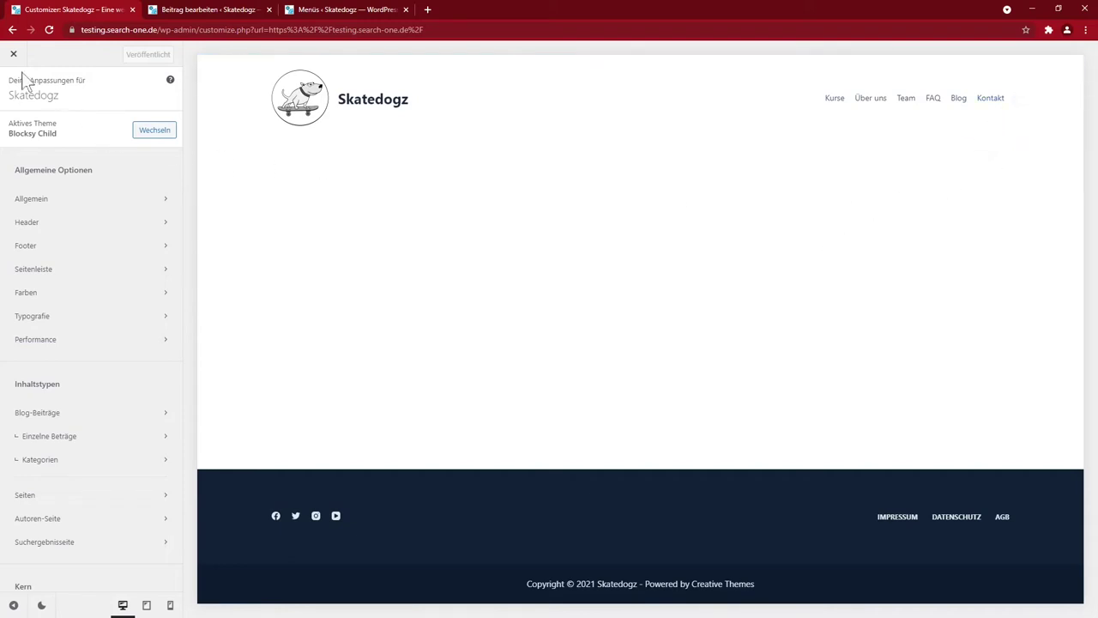
click(61, 225)
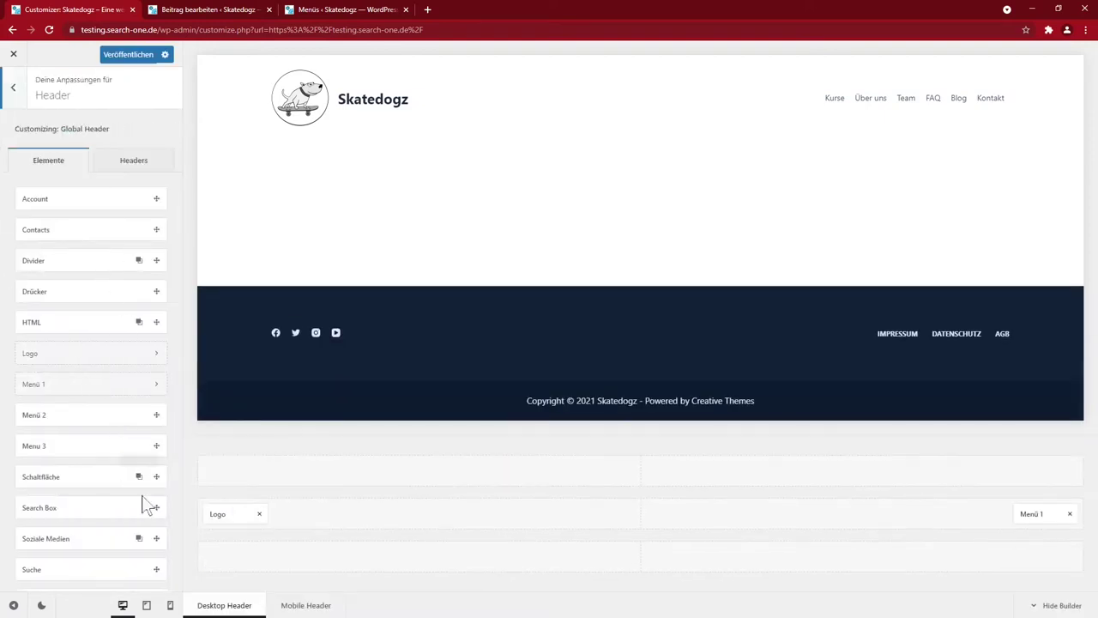
drag(152, 510, 981, 518)
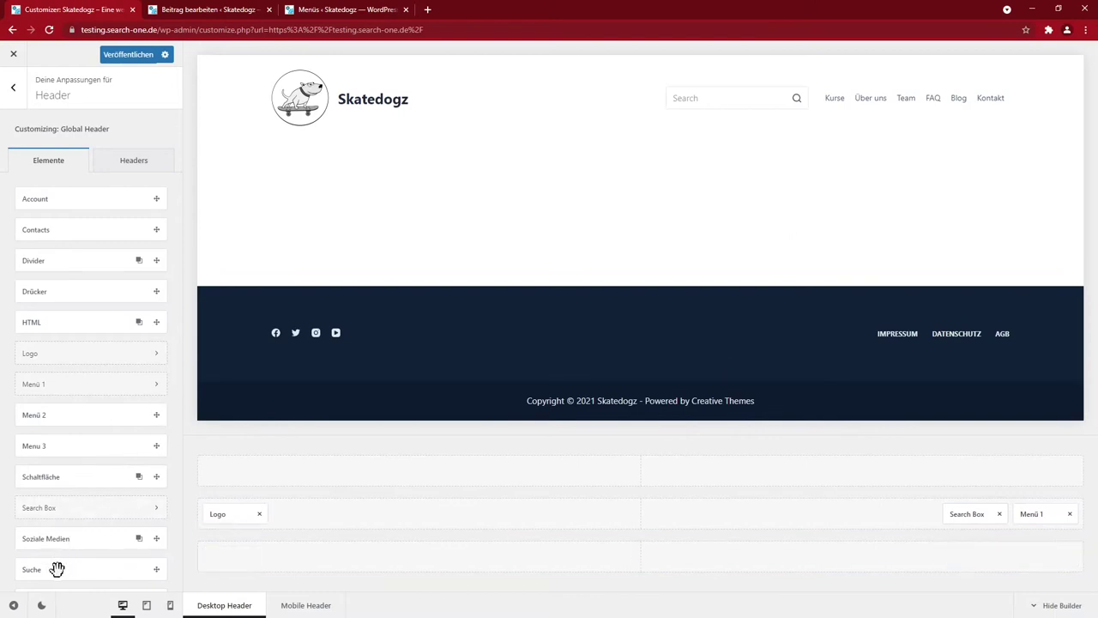
Step: Replace the header's Search Box with the Suche element, placed after Menü 1 in the main row
drag(56, 569, 859, 519)
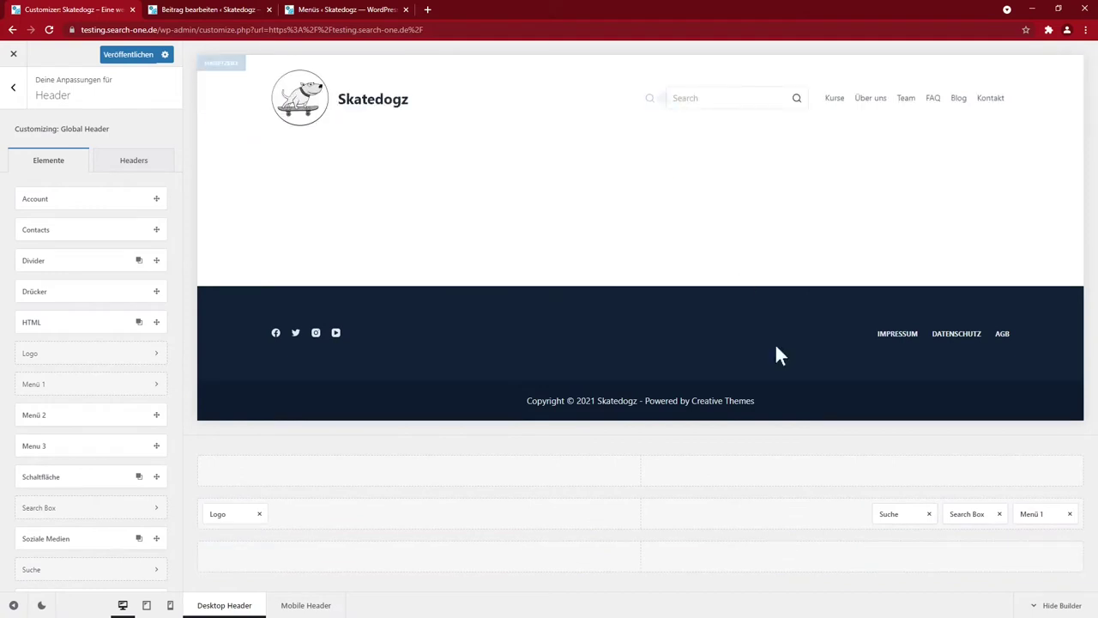
click(999, 513)
drag(1032, 513, 933, 515)
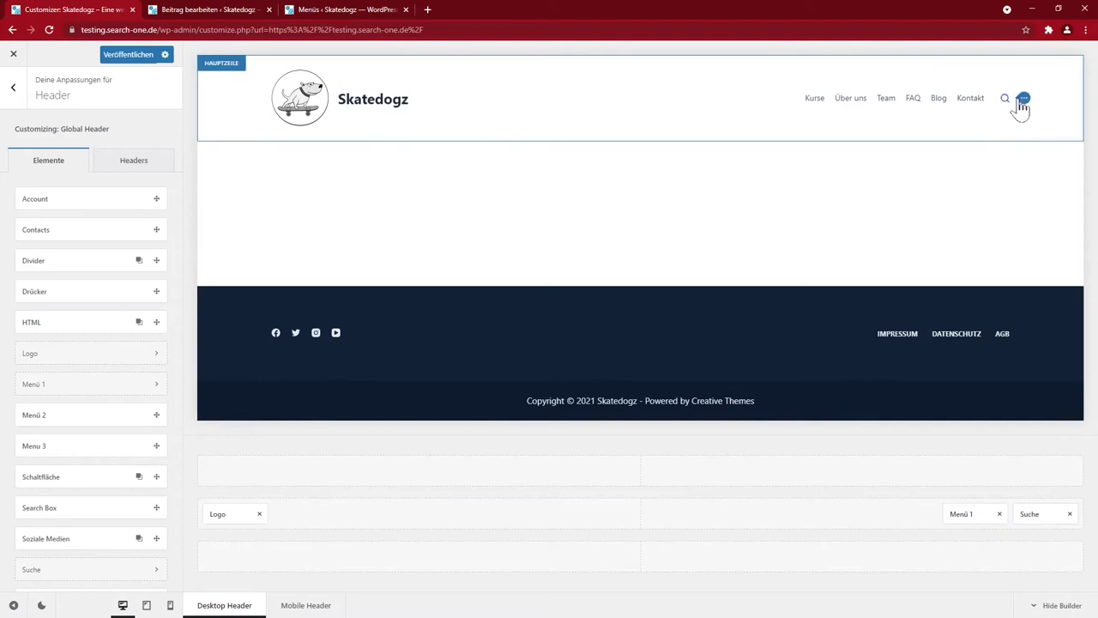
Step: Examine the general and design settings of the header's Suche element
click(1023, 100)
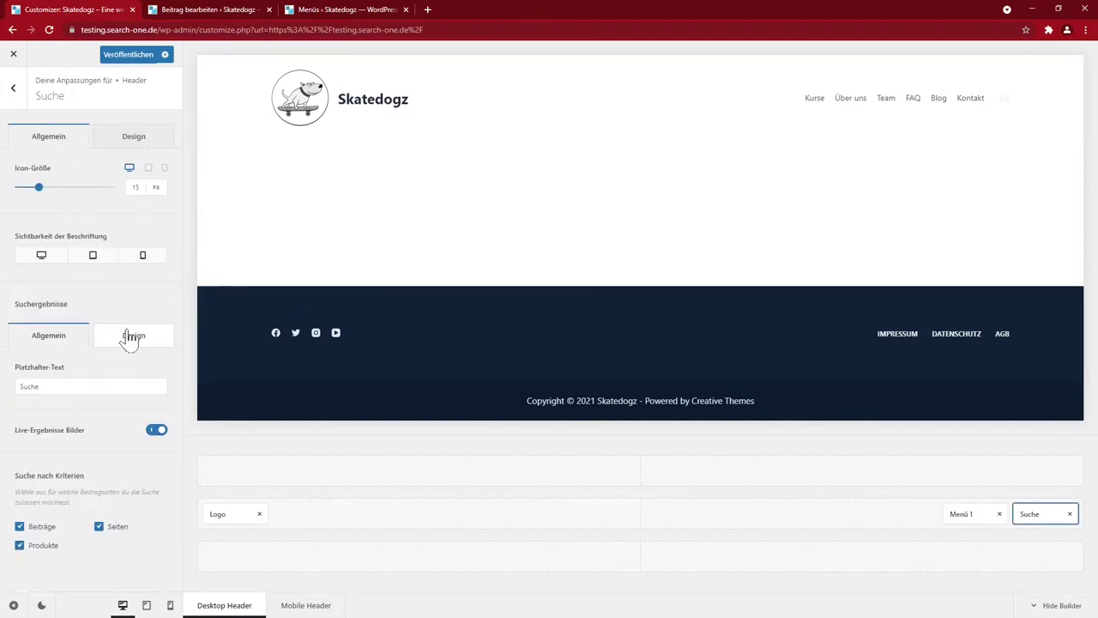
click(133, 139)
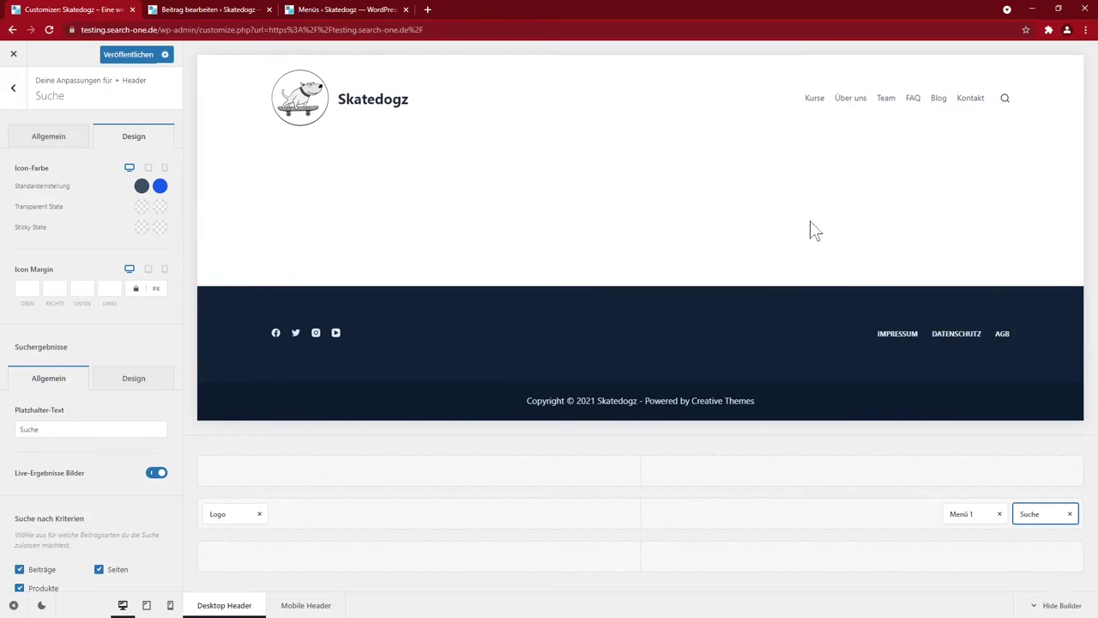
Step: Publish the header changes and set the font weight of Footer Menu 1 to Default Weight
click(133, 54)
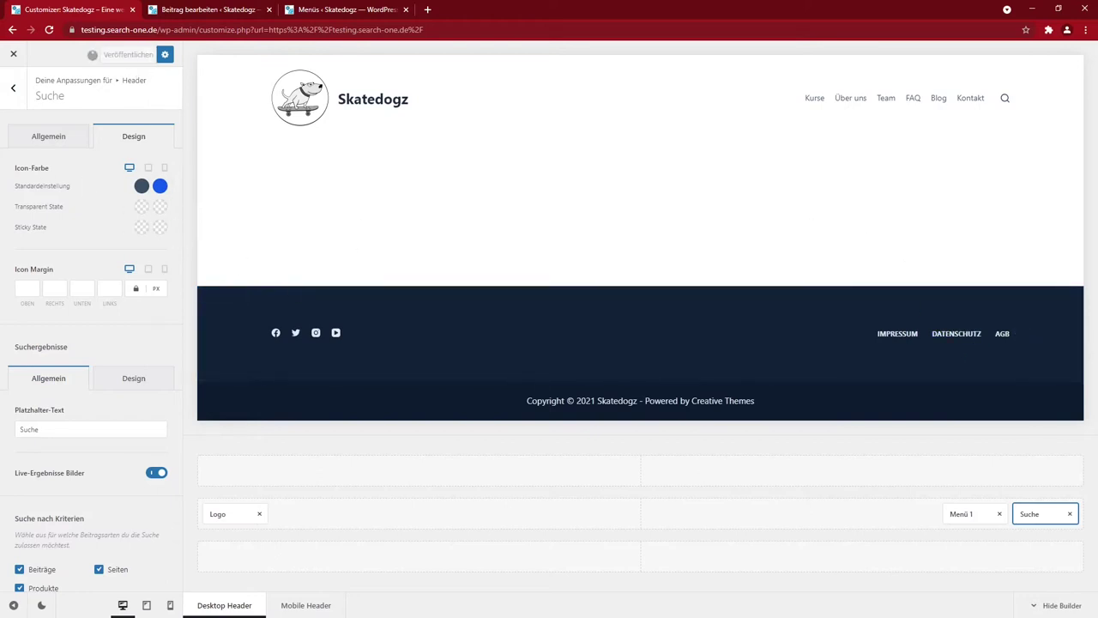
key(Escape)
key(Escape)
click(1023, 518)
click(129, 210)
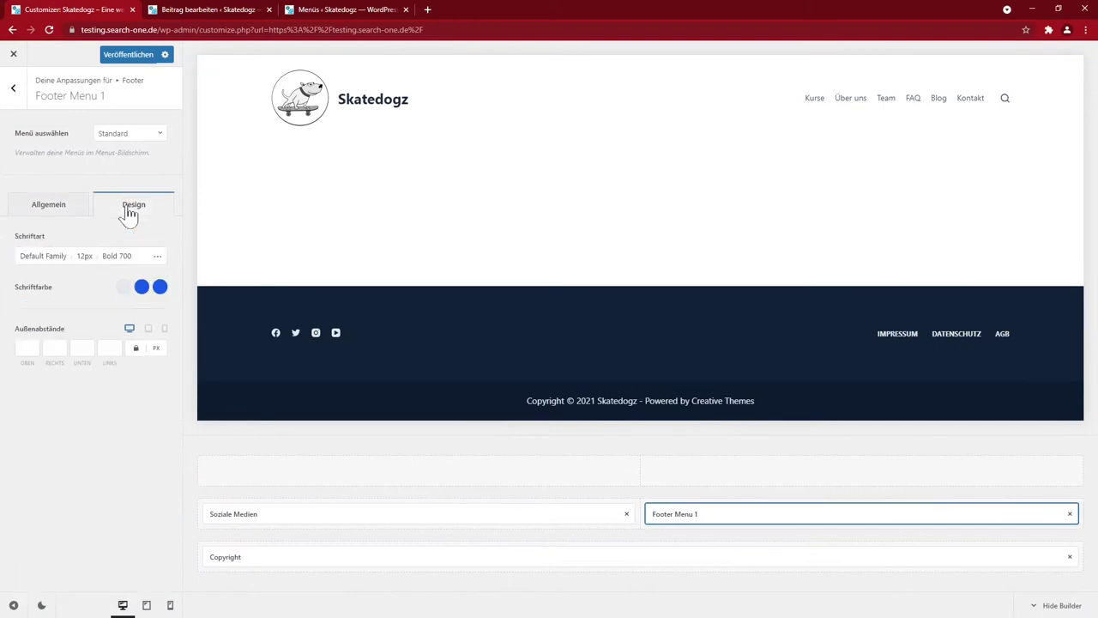
click(157, 257)
click(148, 294)
scroll(148, 358, up, 5)
scroll(148, 358, up, 2)
click(112, 335)
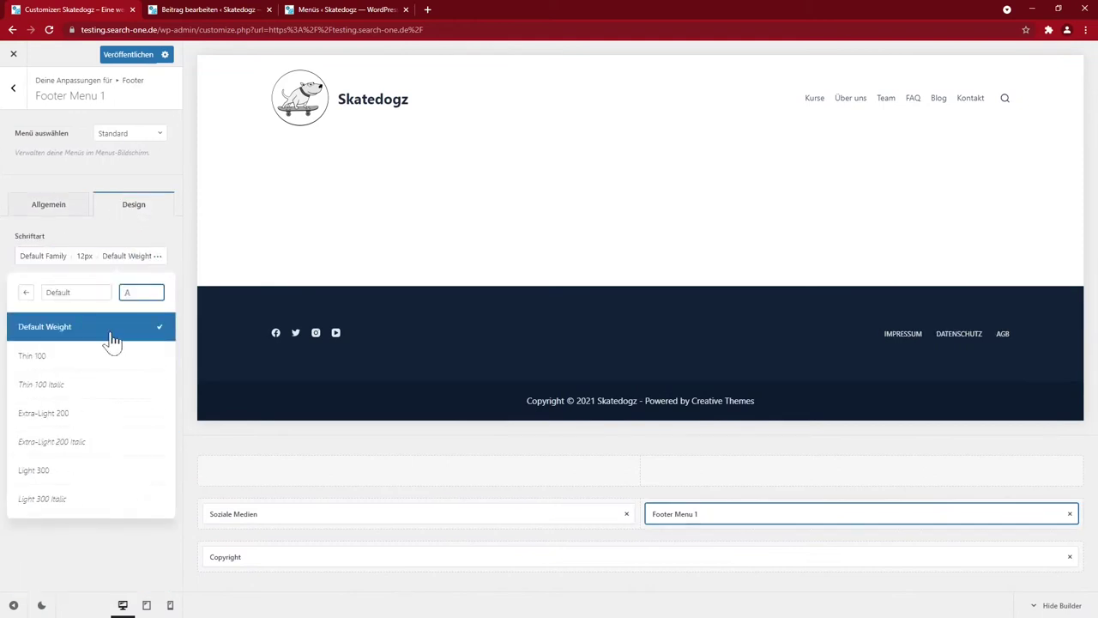
Step: Turn off uppercase for Footer Menu 1's text at a 14 px font size and set its element spacing to 18 px
click(75, 496)
double_click(132, 346)
text(14)
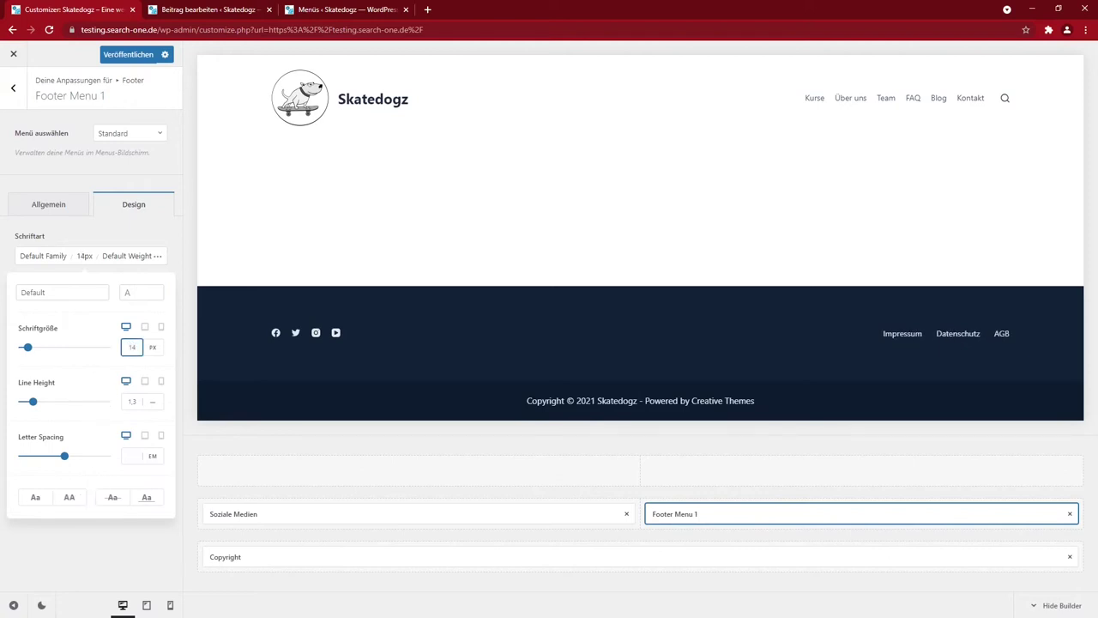
click(826, 318)
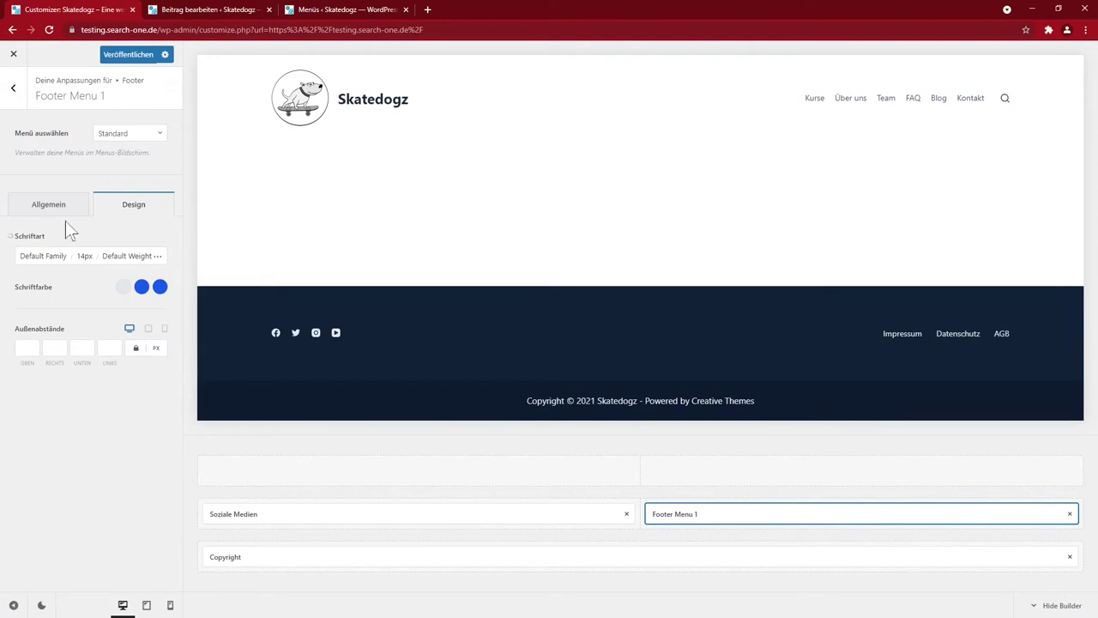
click(49, 206)
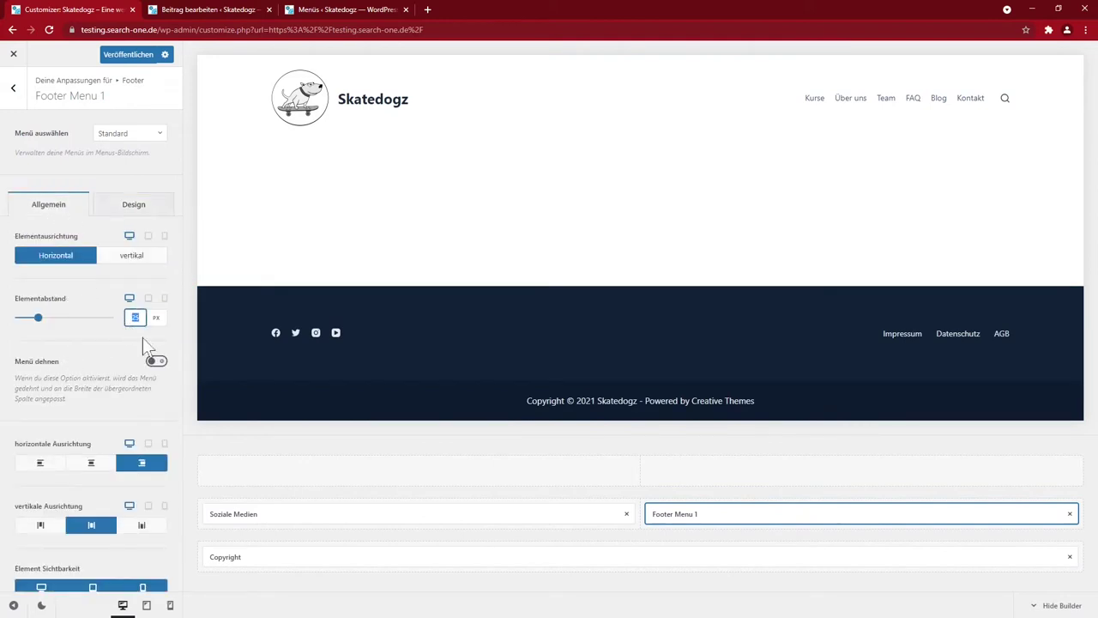
text(18)
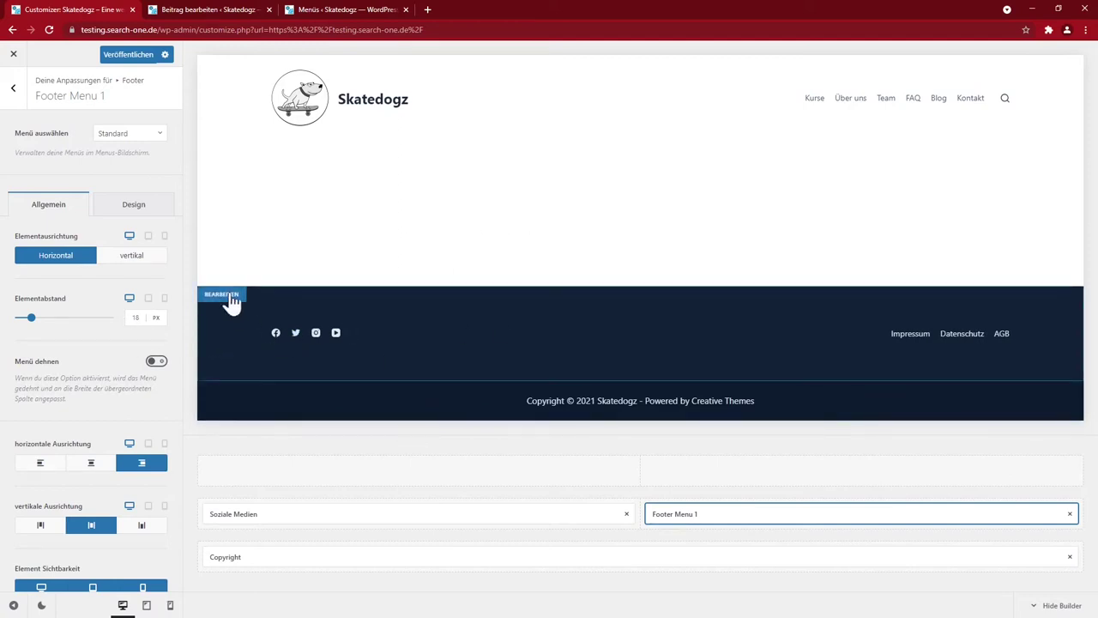
Step: Set the background of the footer's middle row to the dark fourth palette colour
click(225, 296)
click(135, 139)
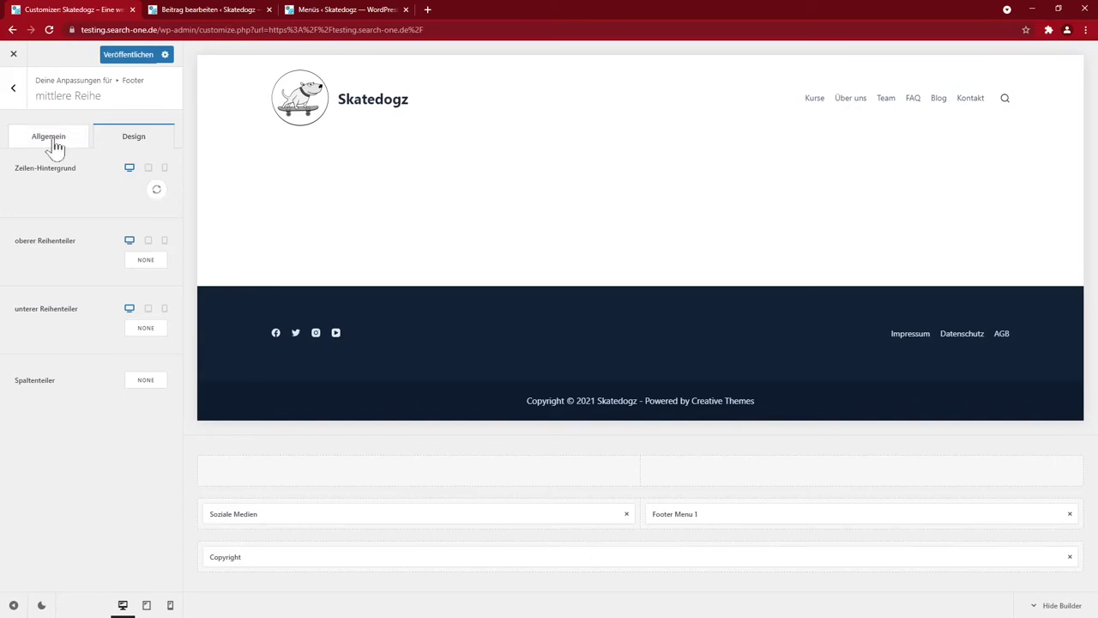
click(157, 190)
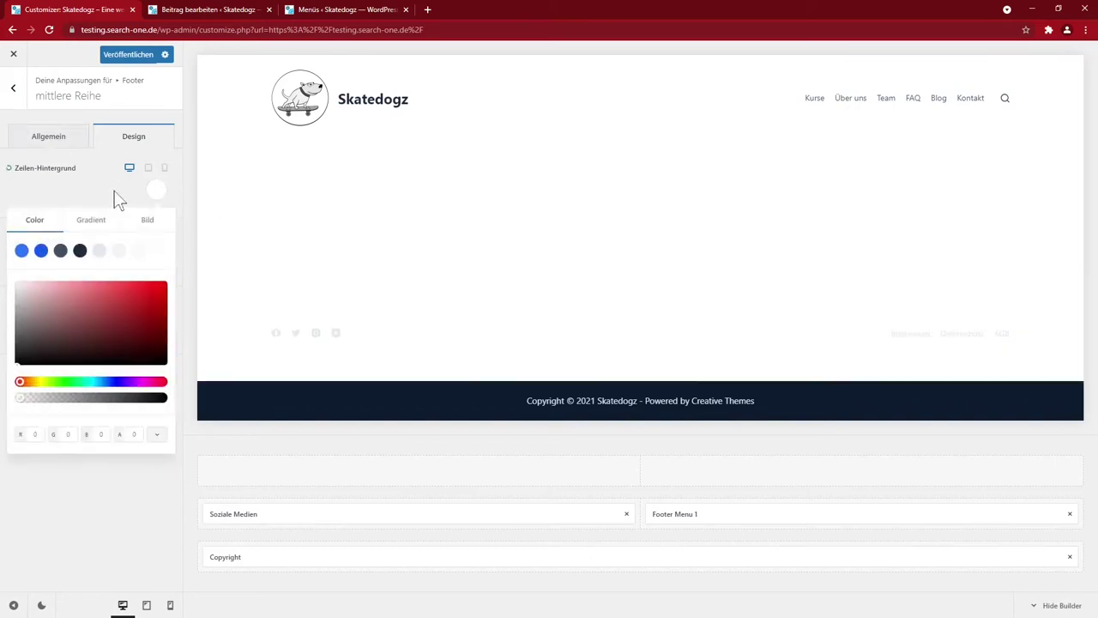
click(79, 252)
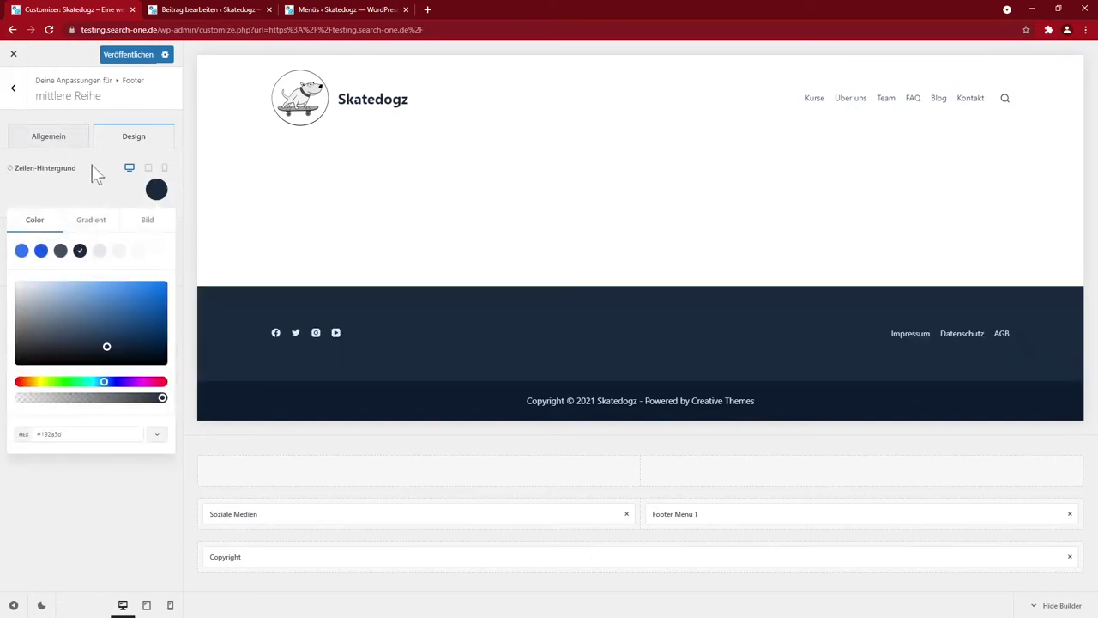
click(86, 200)
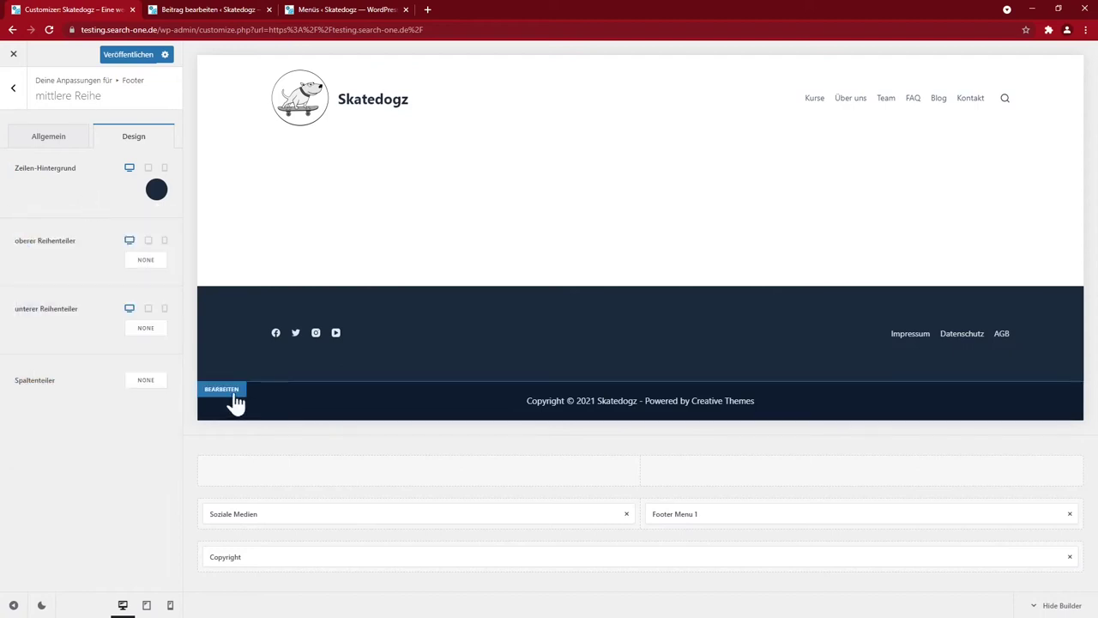
Step: Give the footer's bottom row the same dark fourth palette colour as its background
click(228, 392)
click(136, 138)
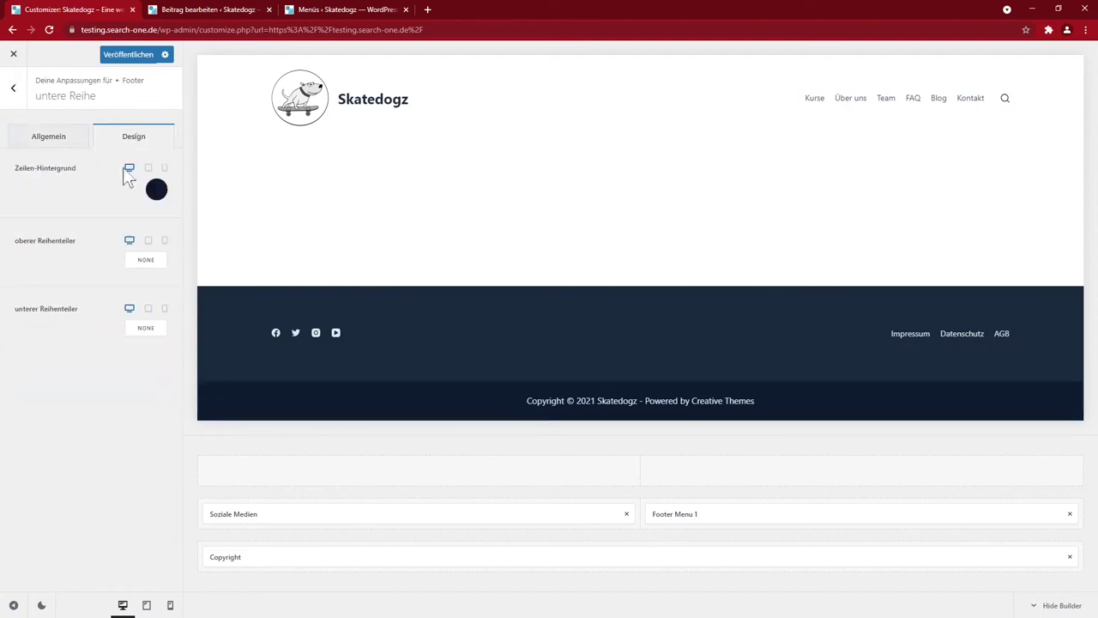
click(156, 191)
click(79, 251)
click(91, 188)
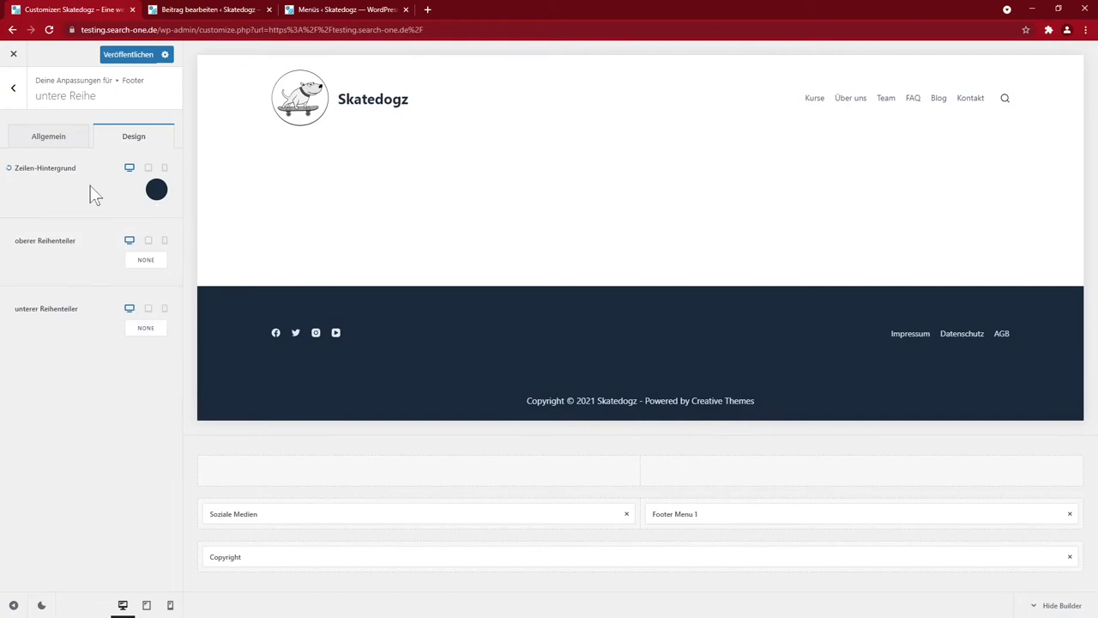
Step: In the global colour palette, set the second colour to #3182ce
click(13, 89)
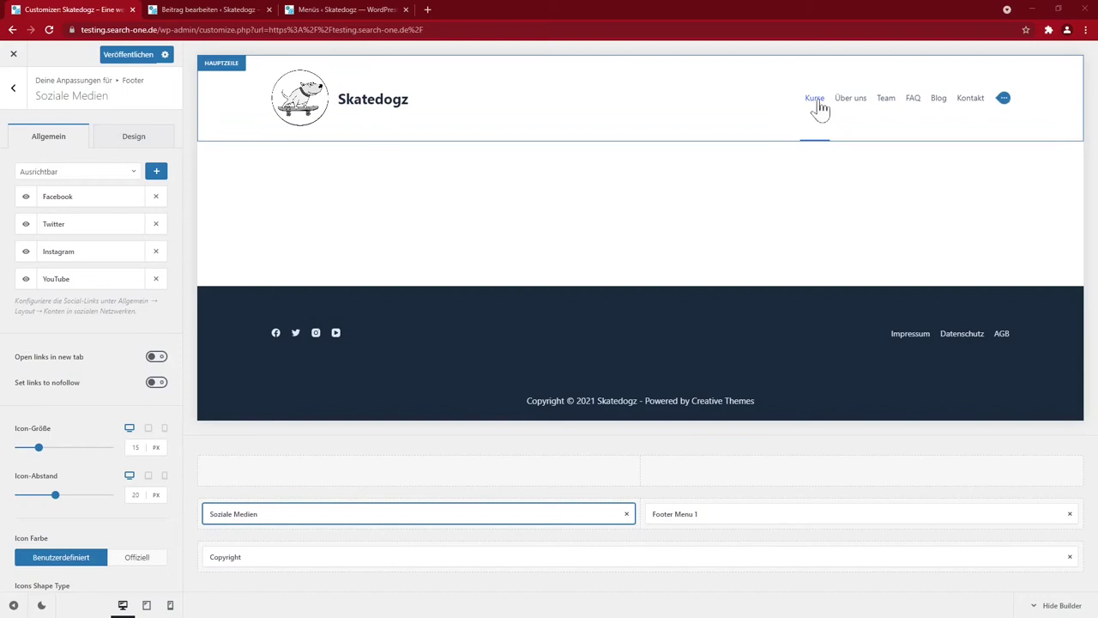
click(13, 90)
click(12, 90)
click(25, 292)
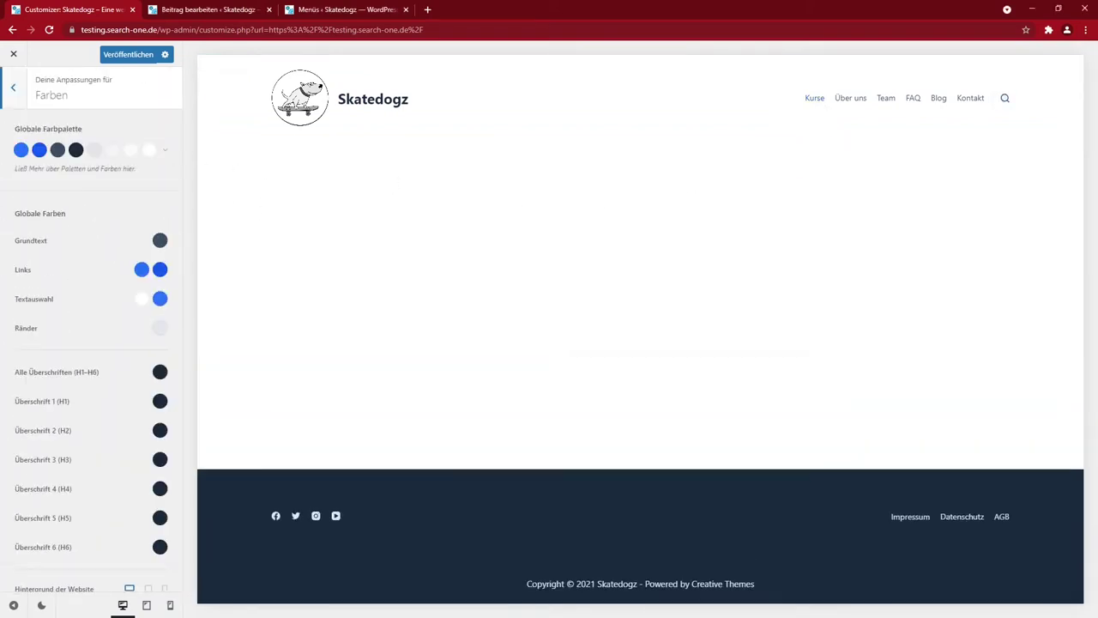
click(39, 152)
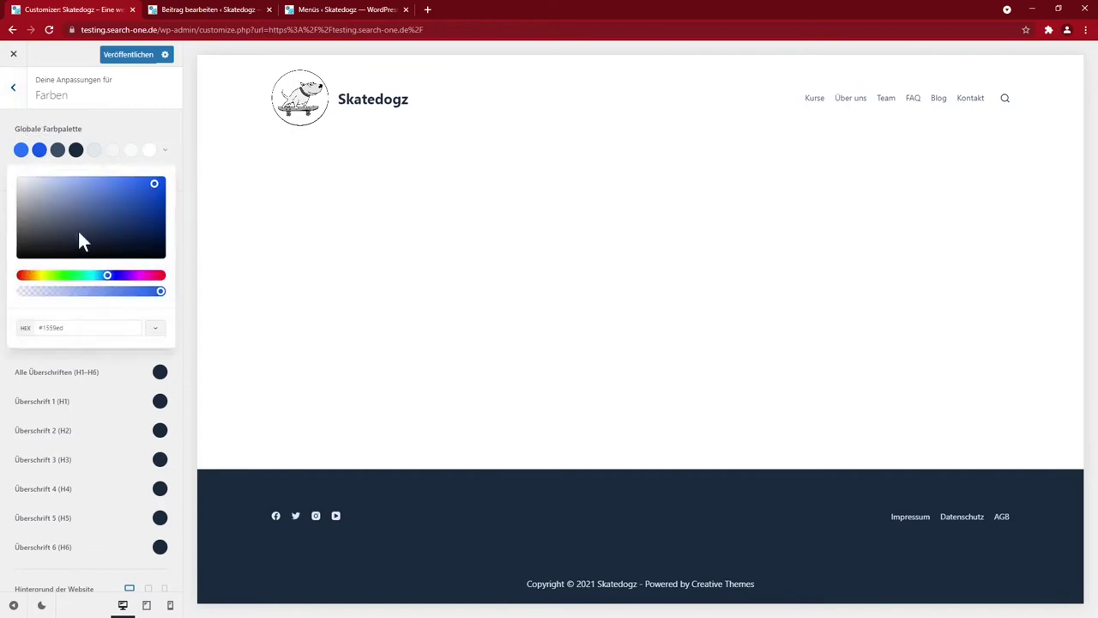
click(48, 331)
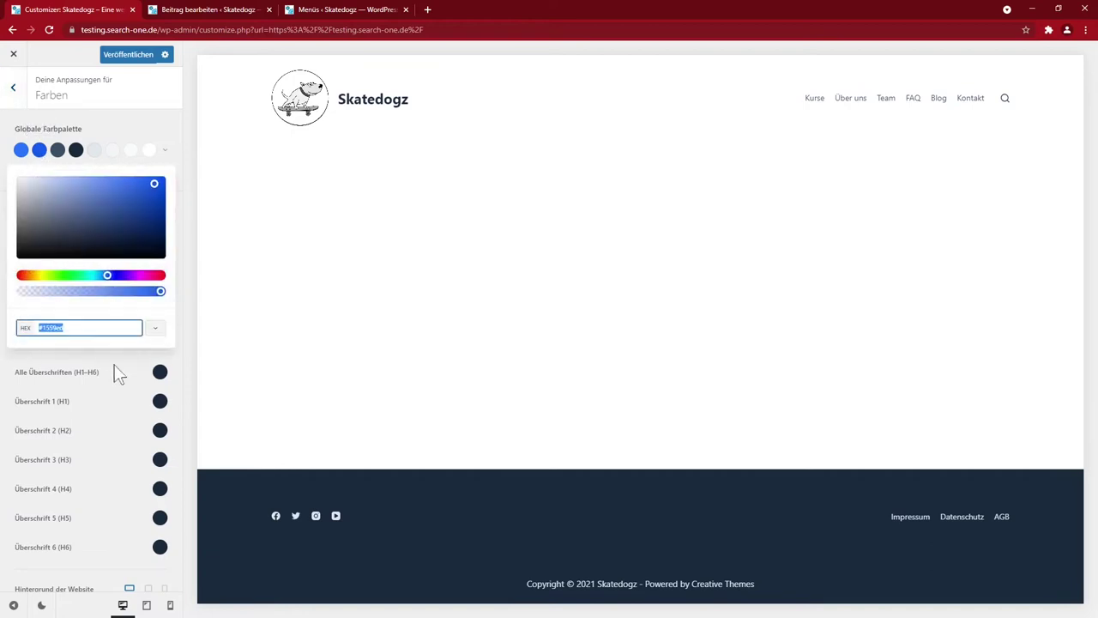
text(#3182ce)
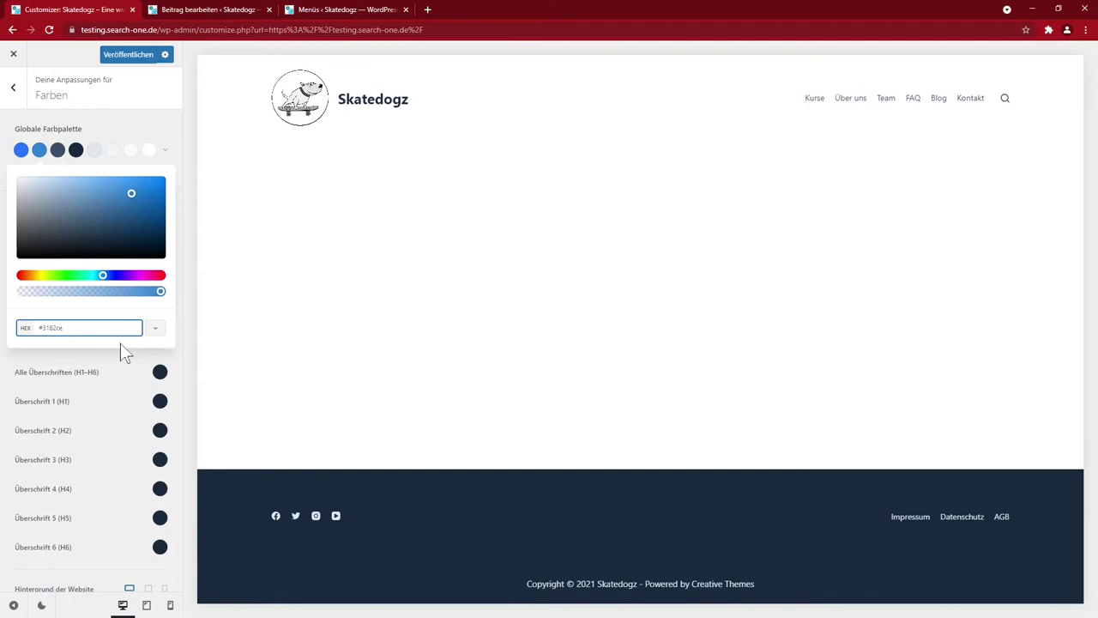
click(116, 339)
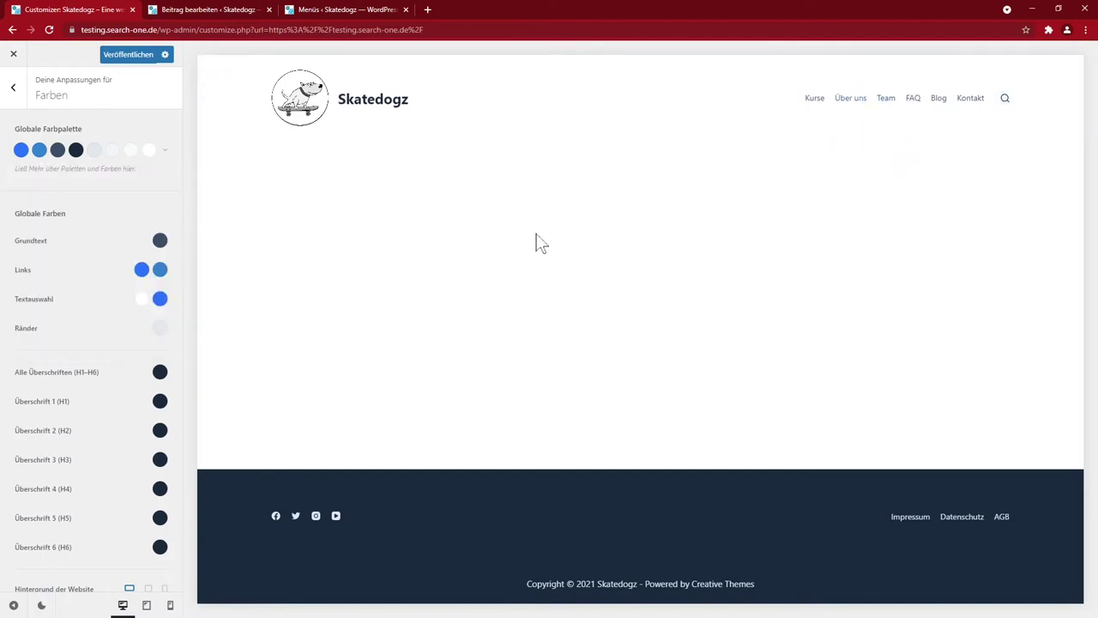
Step: Set the sixth colour of the global palette to #ceeafa and publish the palette changes
click(113, 151)
click(25, 333)
text(#ceeafa)
click(121, 357)
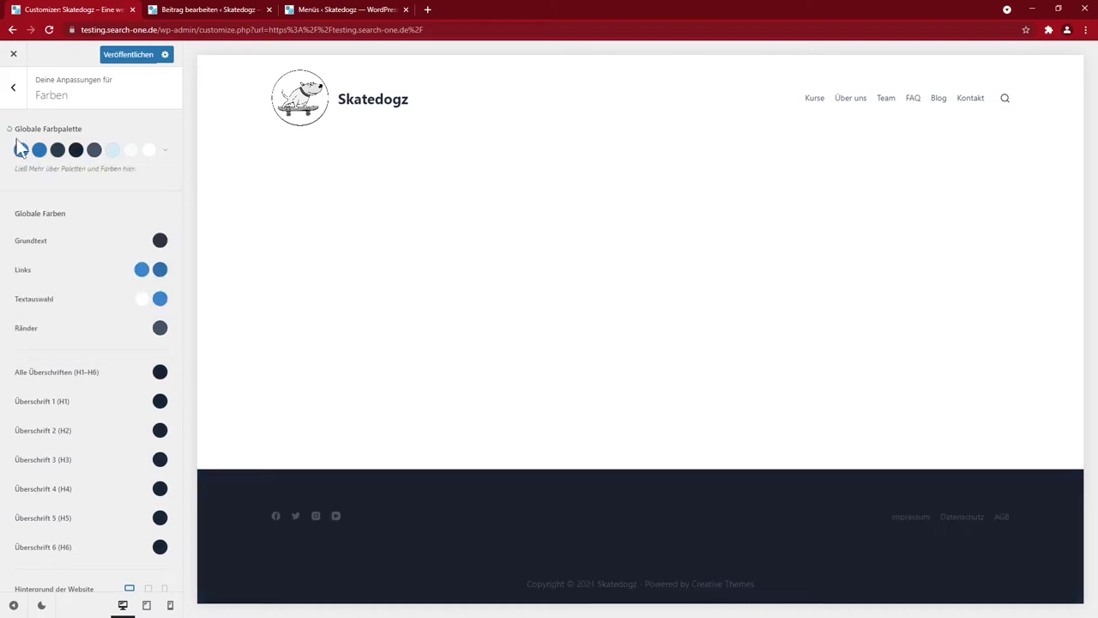
click(135, 55)
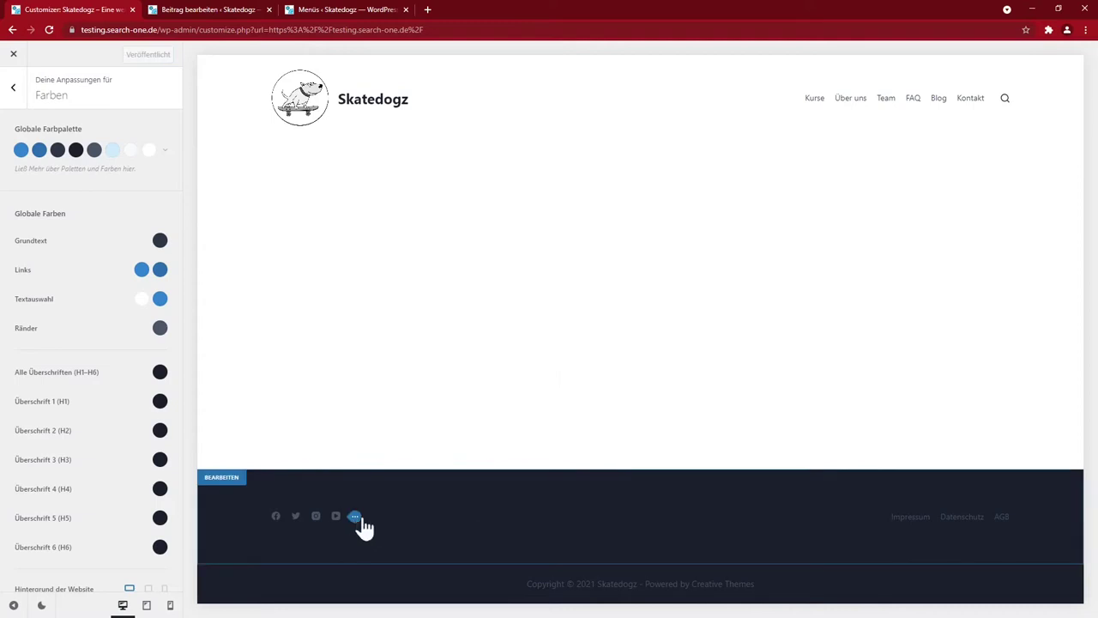
Step: Recolour the footer's social media icons, menu links and copyright text to white
click(357, 522)
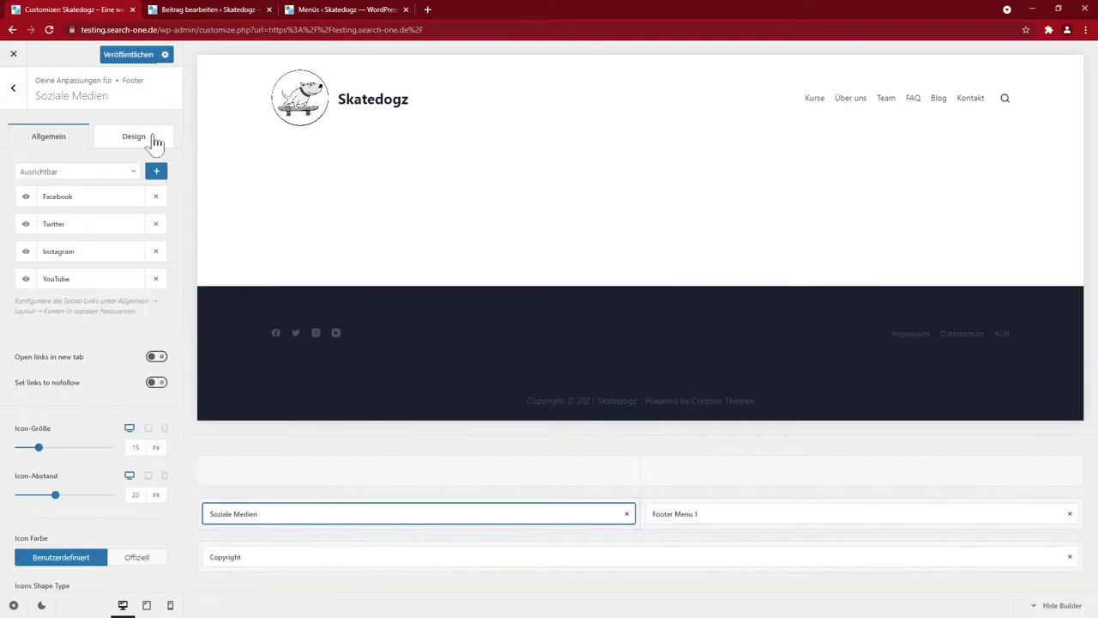
click(145, 140)
click(382, 399)
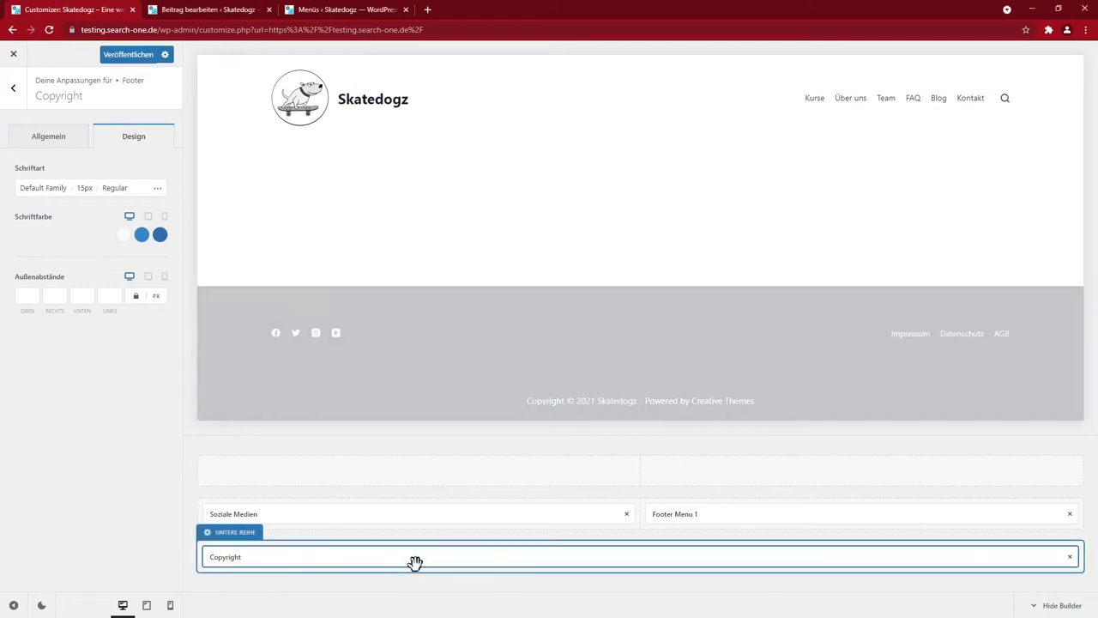
Step: Remove "- Powered by {theme_author}" from the footer's copyright text and publish the change
click(48, 137)
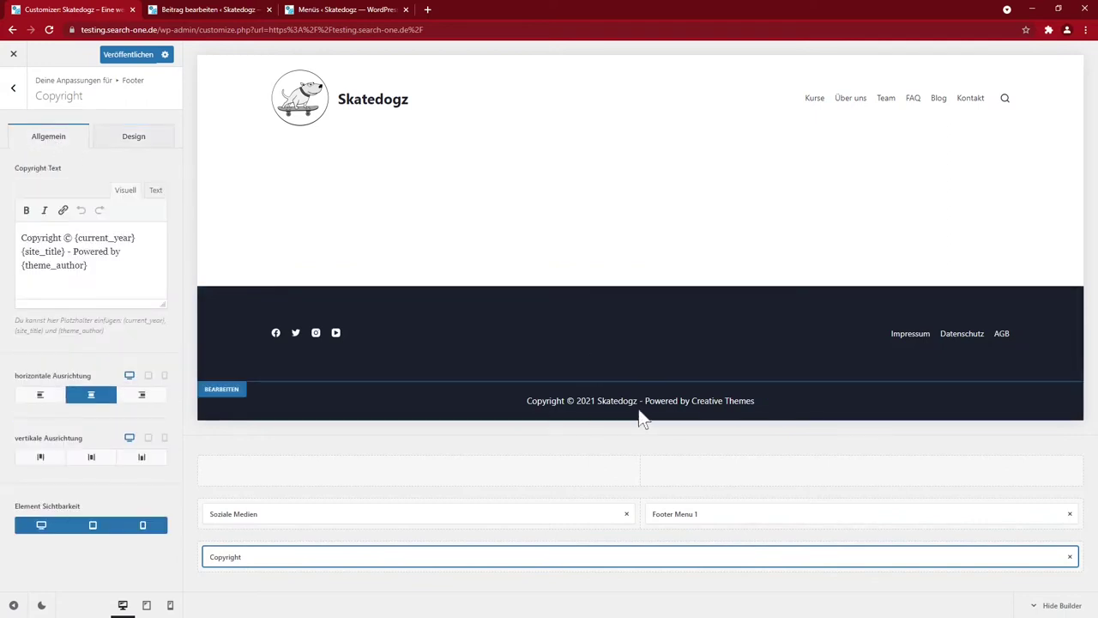
drag(66, 251, 87, 266)
key(BackSpace)
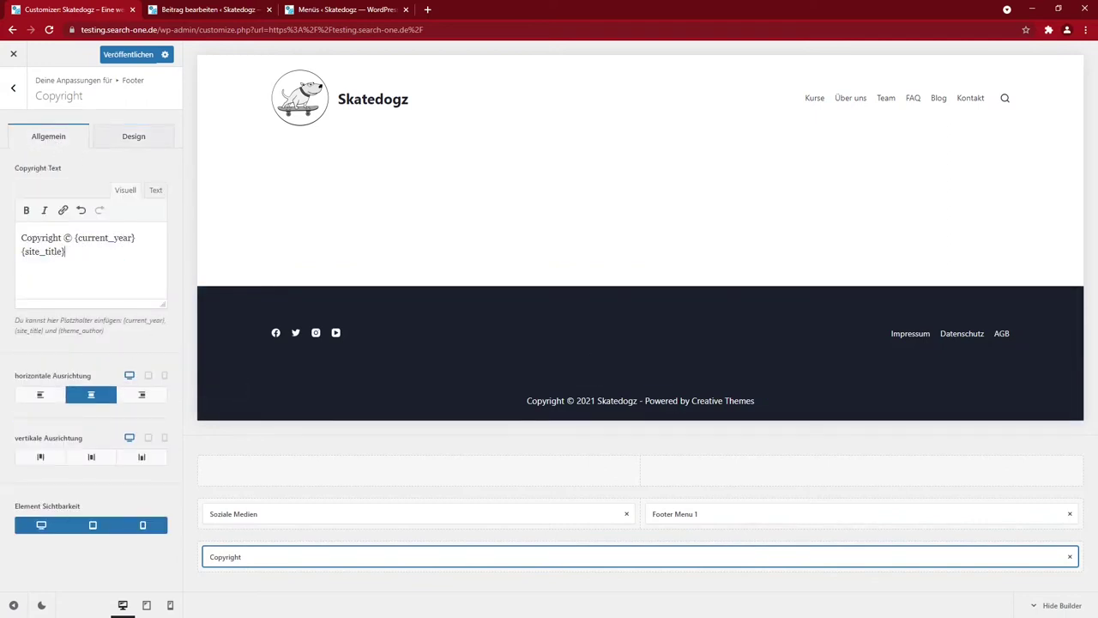
click(128, 56)
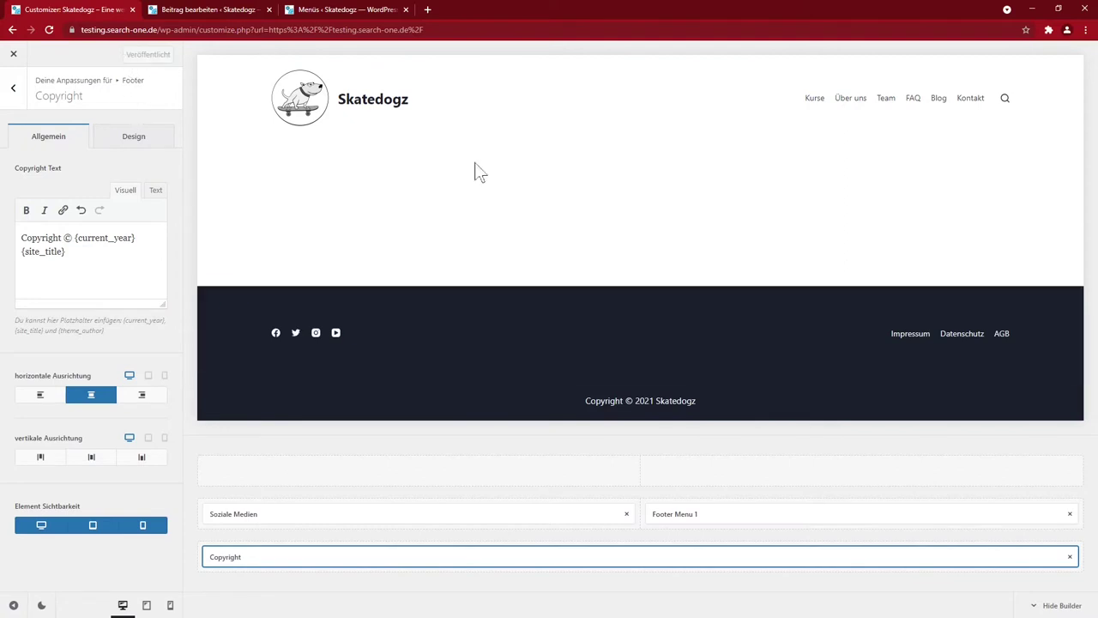
Step: Set the header main row's default, transparent and sticky backgrounds to the light blue palette colour and publish
click(224, 69)
click(144, 135)
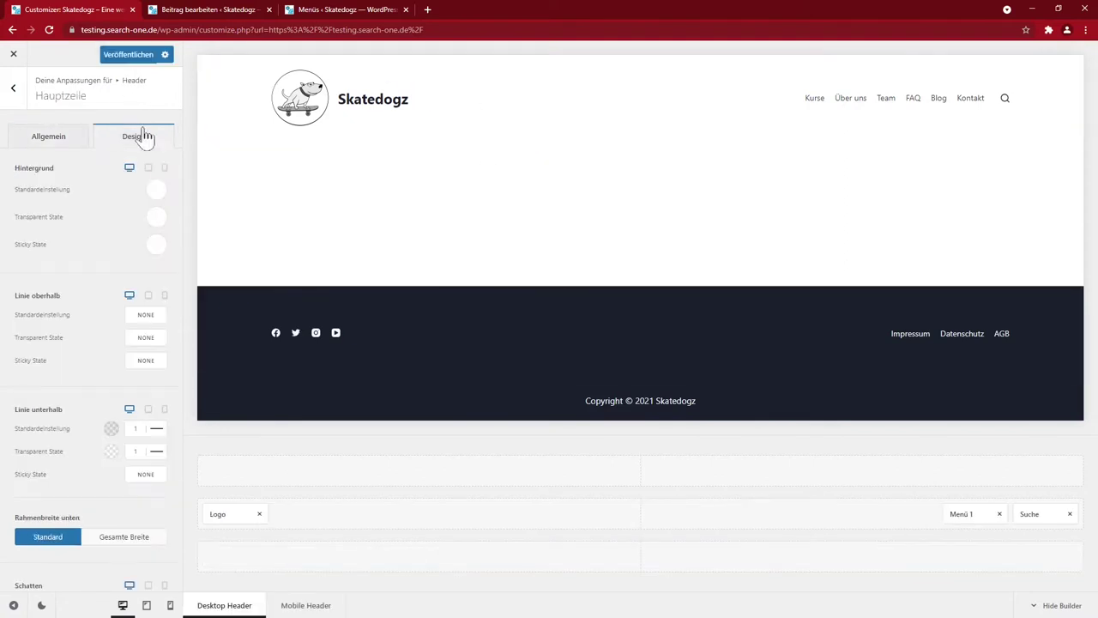
click(156, 189)
click(115, 230)
click(156, 220)
click(117, 278)
click(156, 244)
click(118, 307)
click(112, 235)
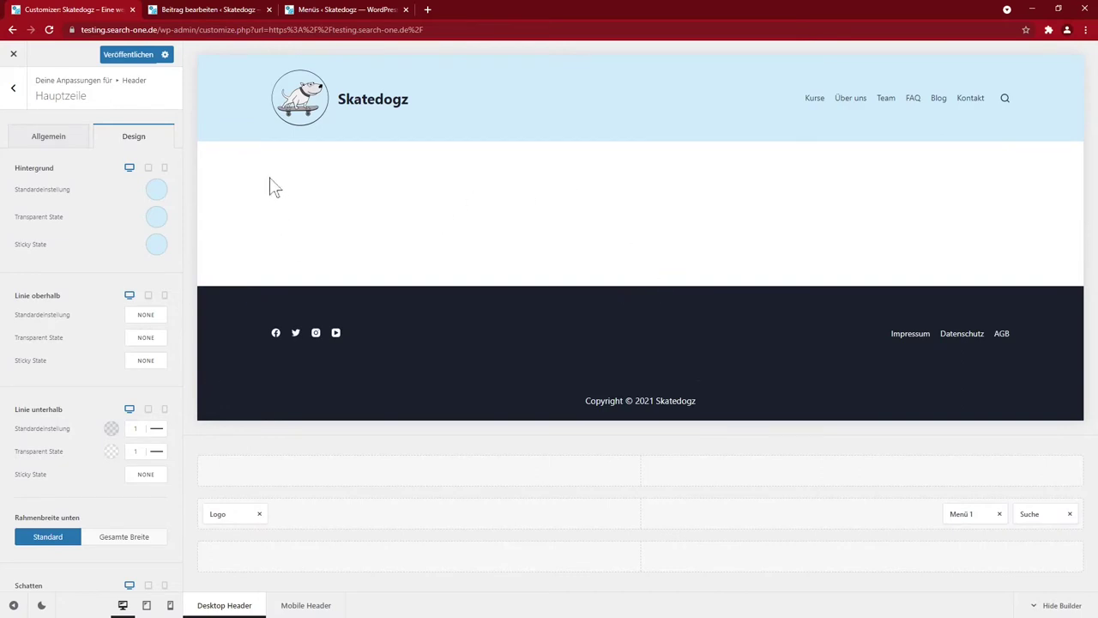
click(134, 55)
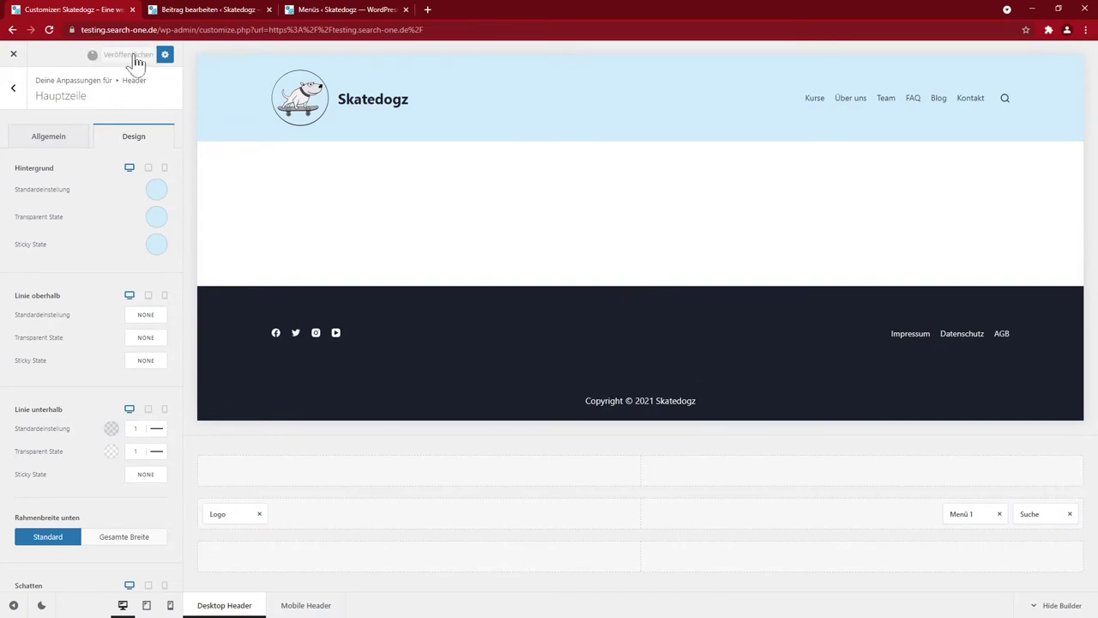
Step: Create a new header named "Test" with elements and styles copied from the Global Header, and select it for customizing
click(10, 89)
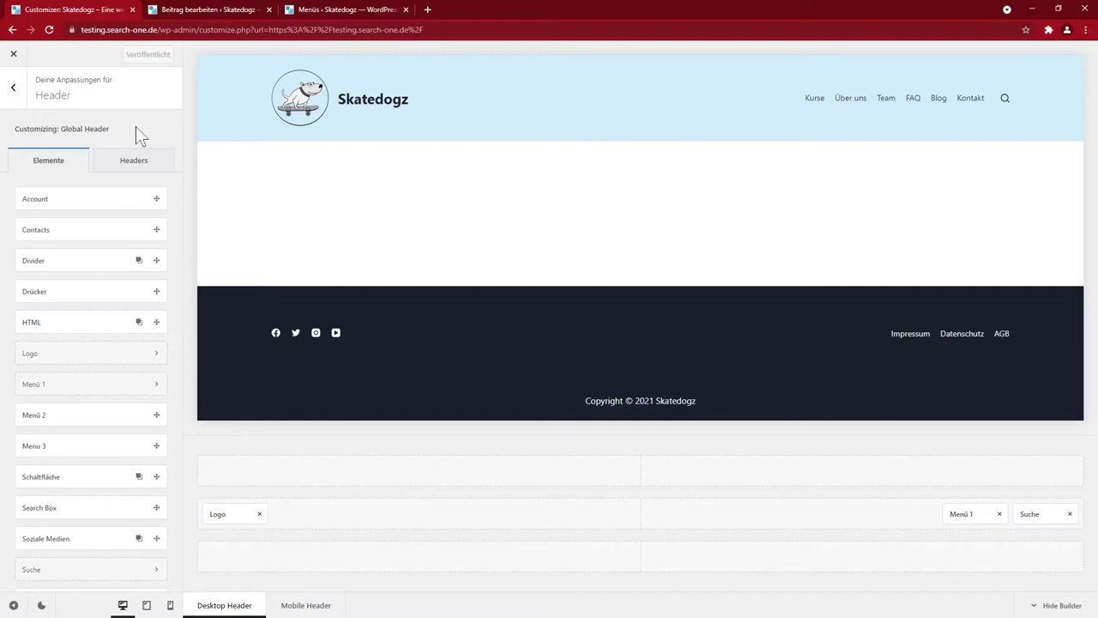
click(133, 165)
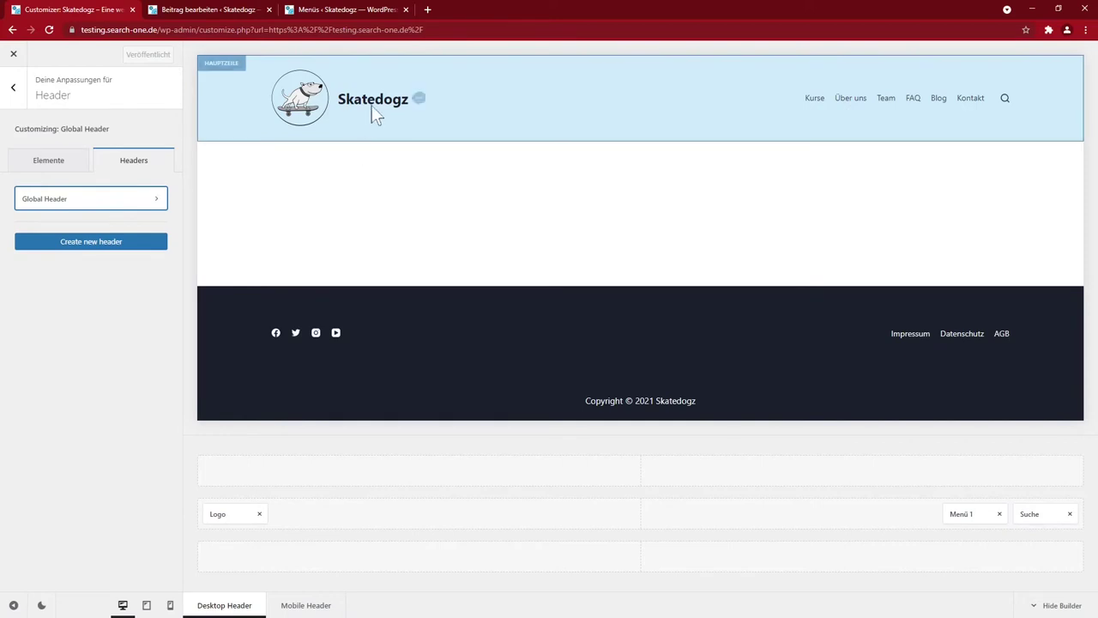
click(98, 244)
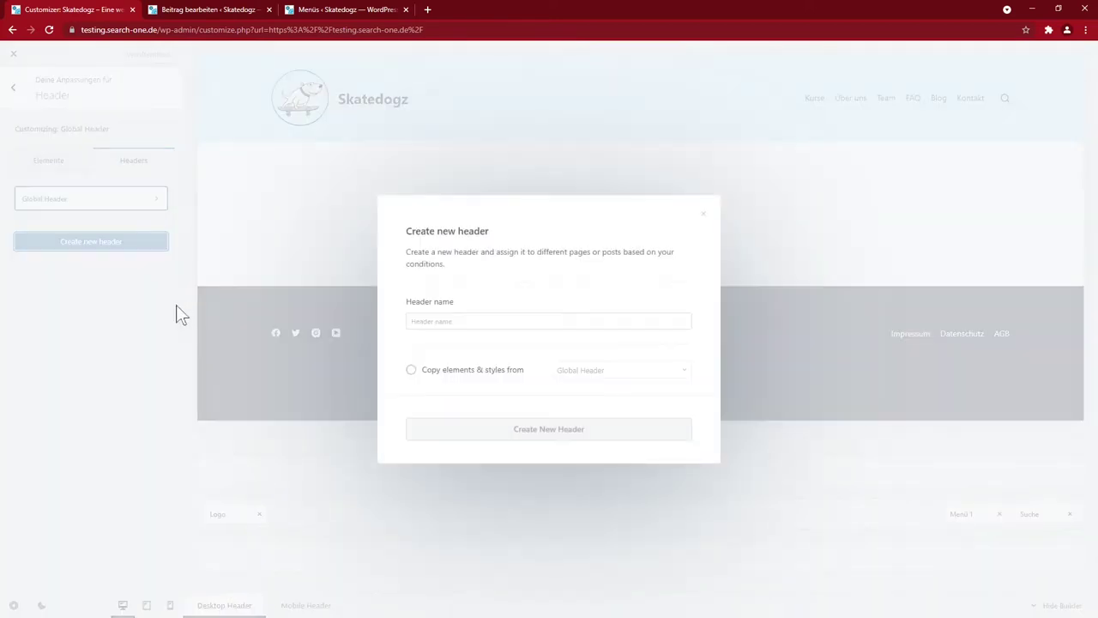
click(511, 321)
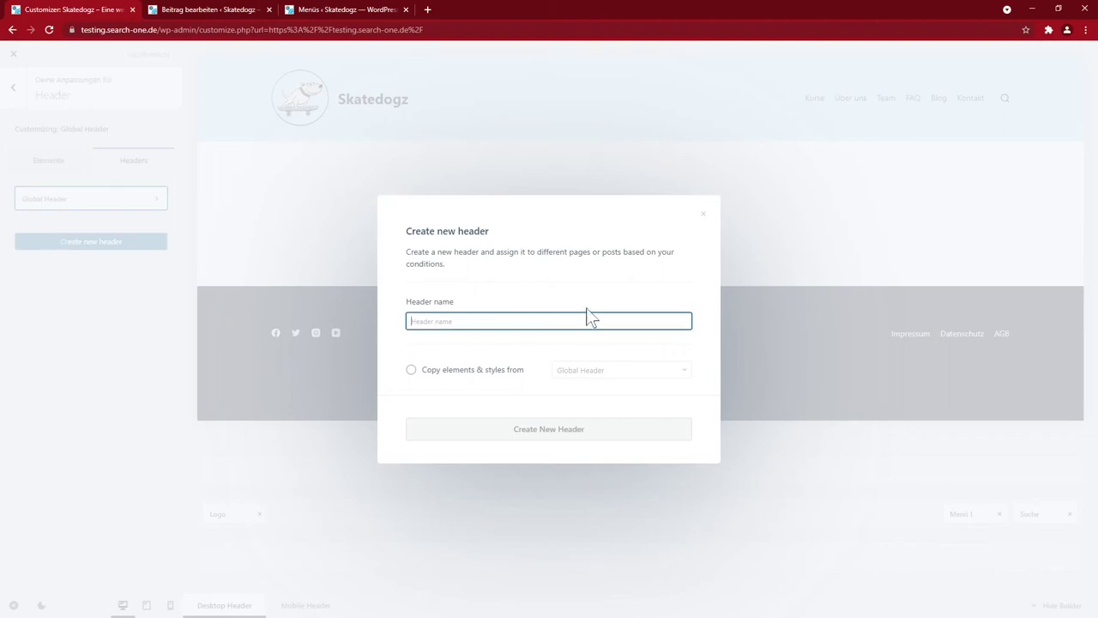
text(Test)
click(502, 370)
click(553, 432)
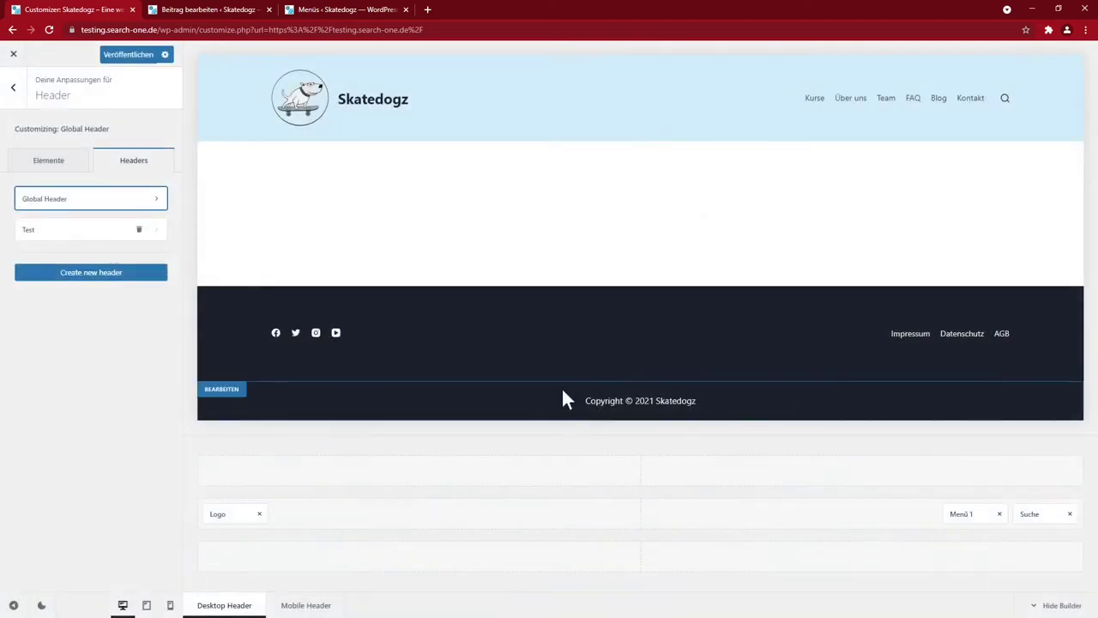
click(53, 231)
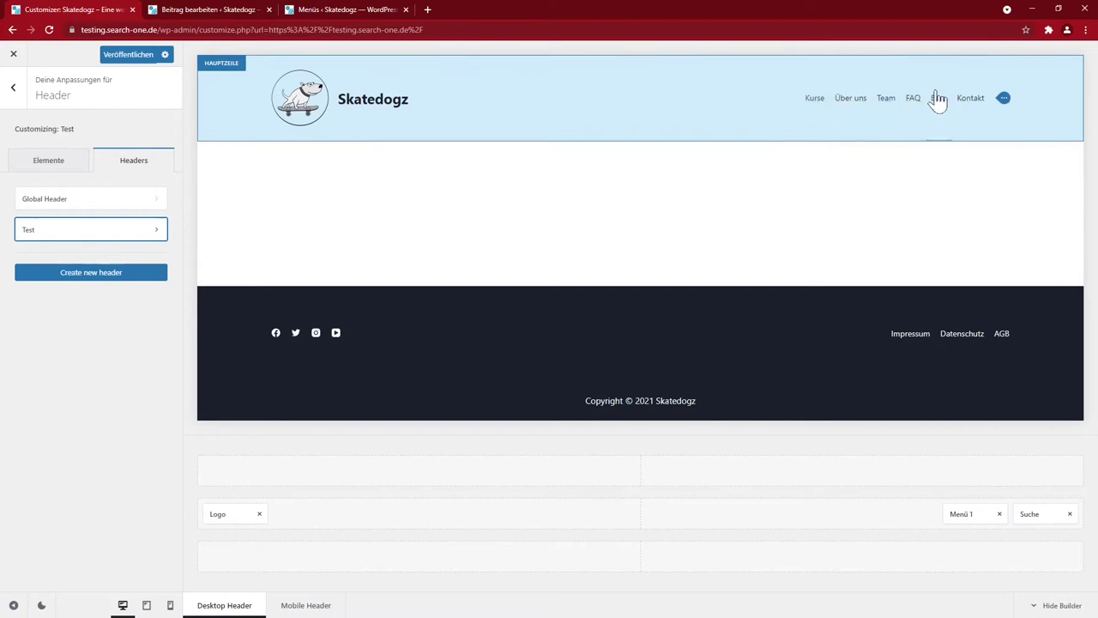
Step: Remove the Menü 1 element from the Test header, publish the change and return to the main customizer options
click(999, 514)
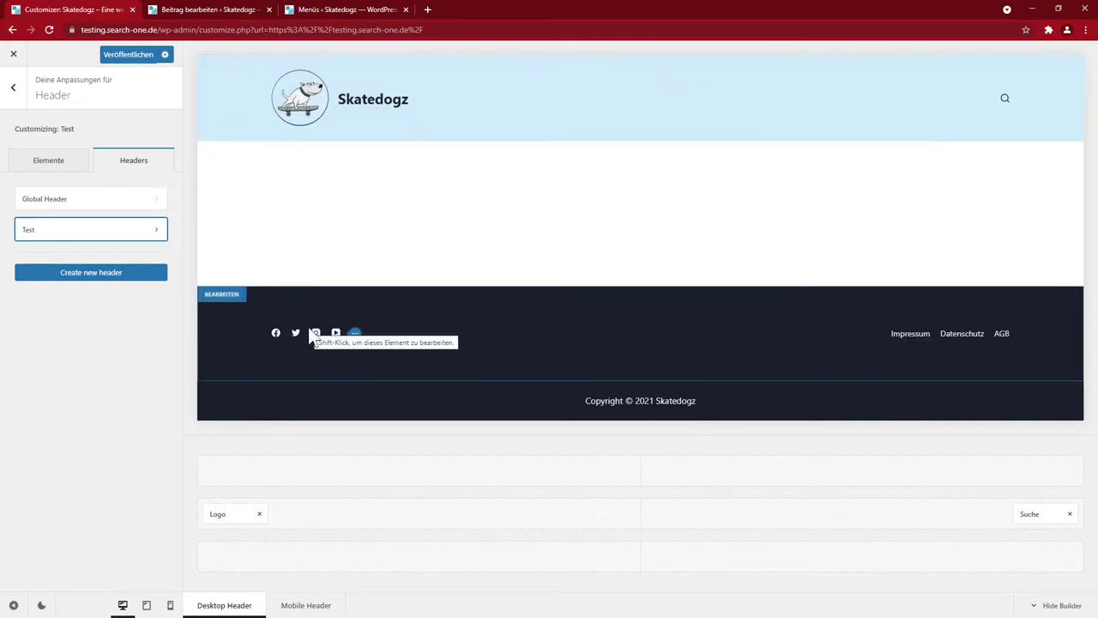
click(129, 54)
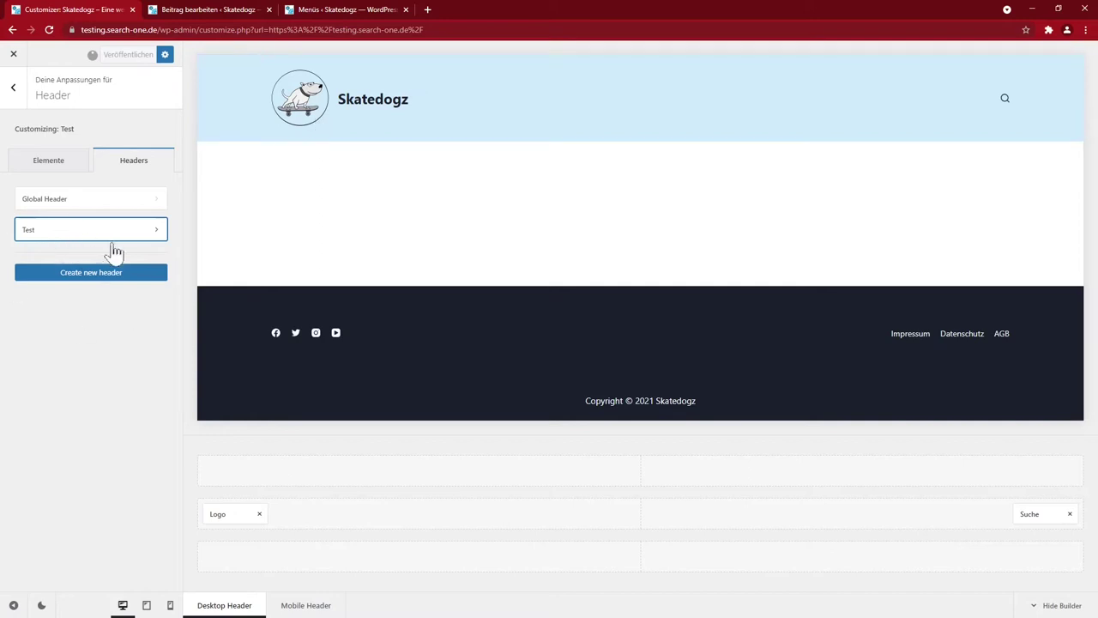
click(13, 87)
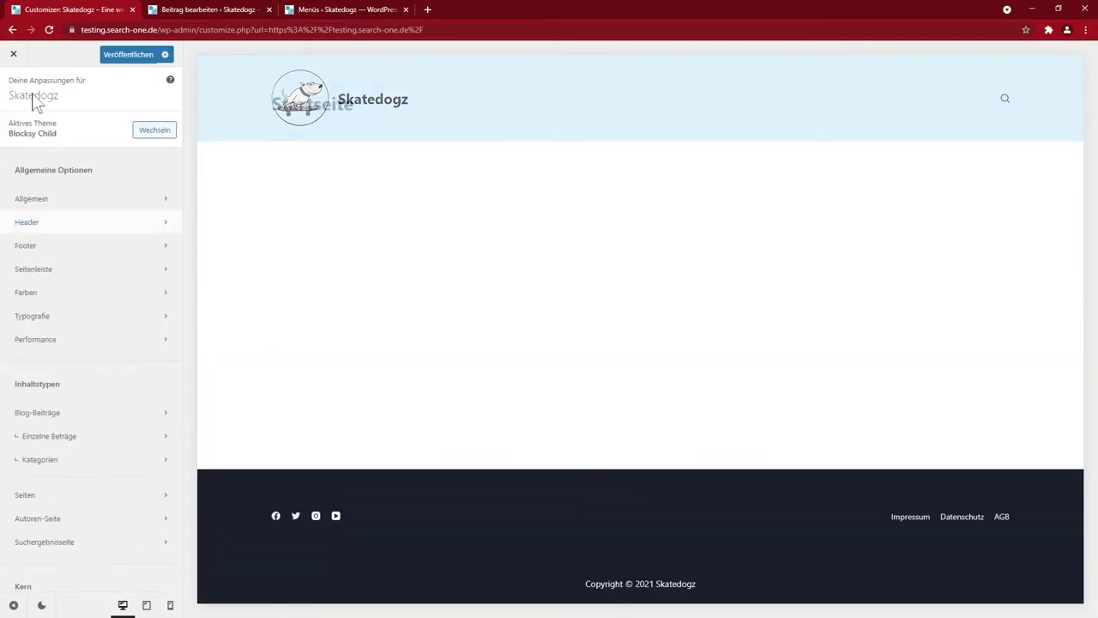
Step: Set the base font in the typography settings to Work Sans
click(43, 320)
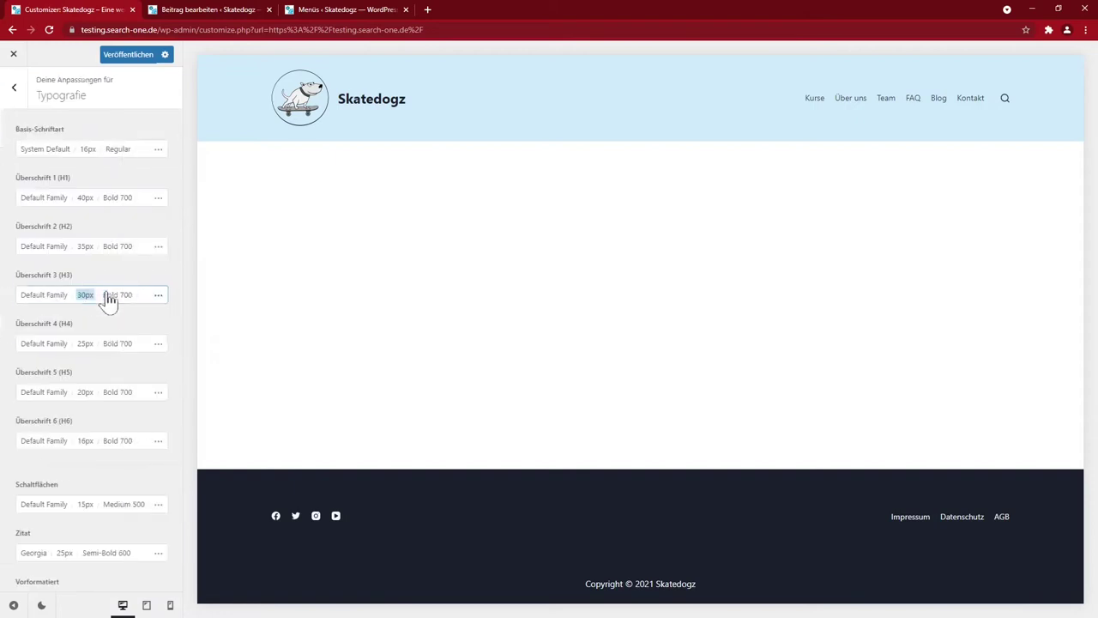
click(50, 154)
click(100, 189)
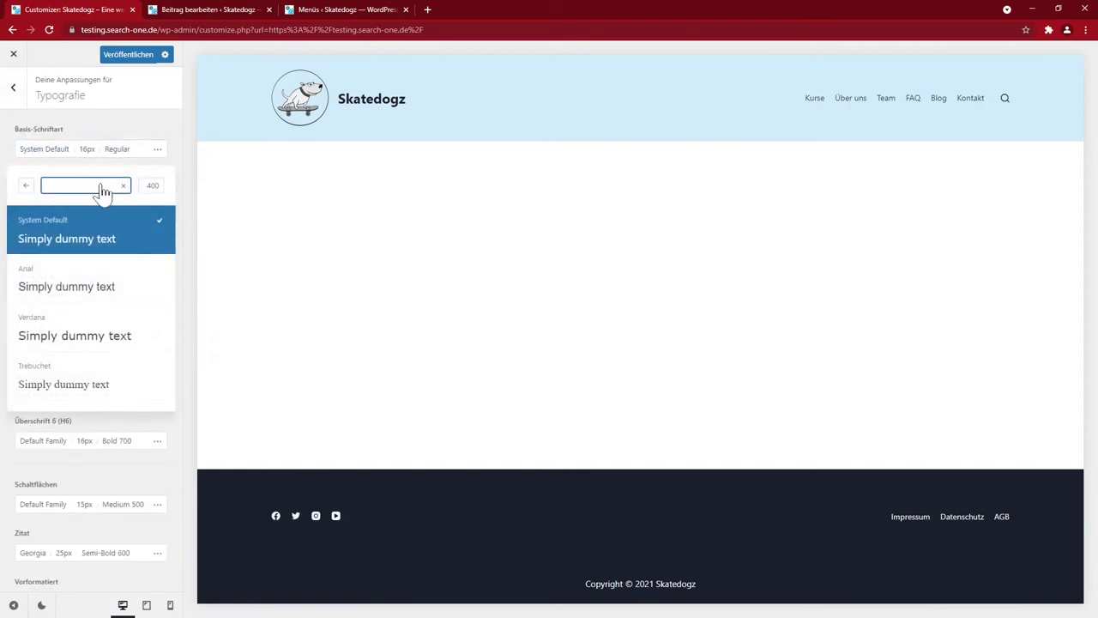
text(work)
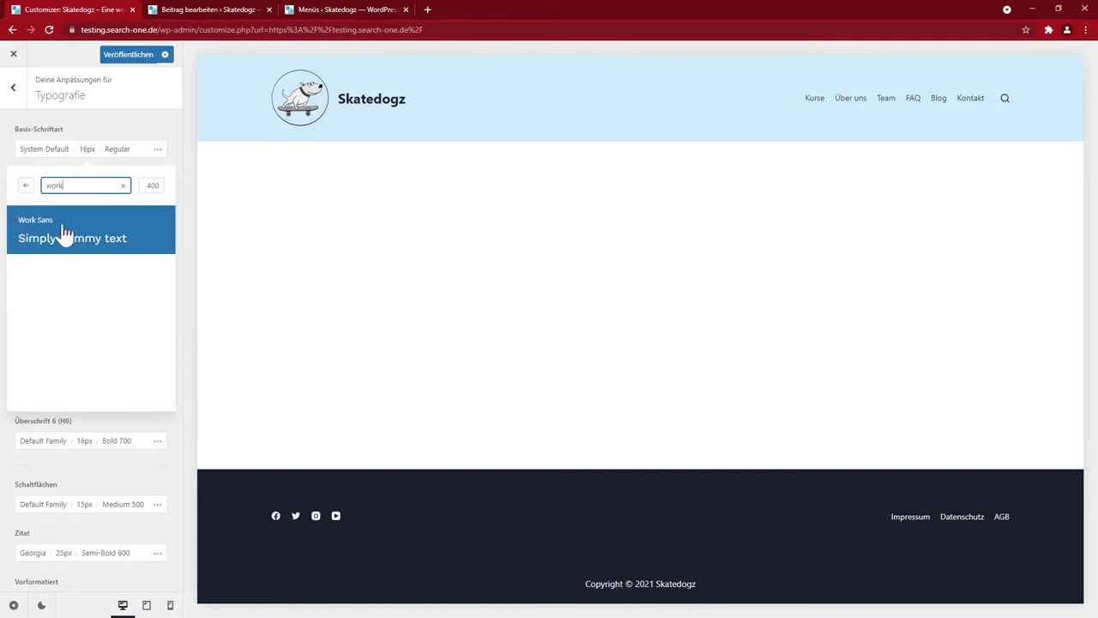
click(64, 234)
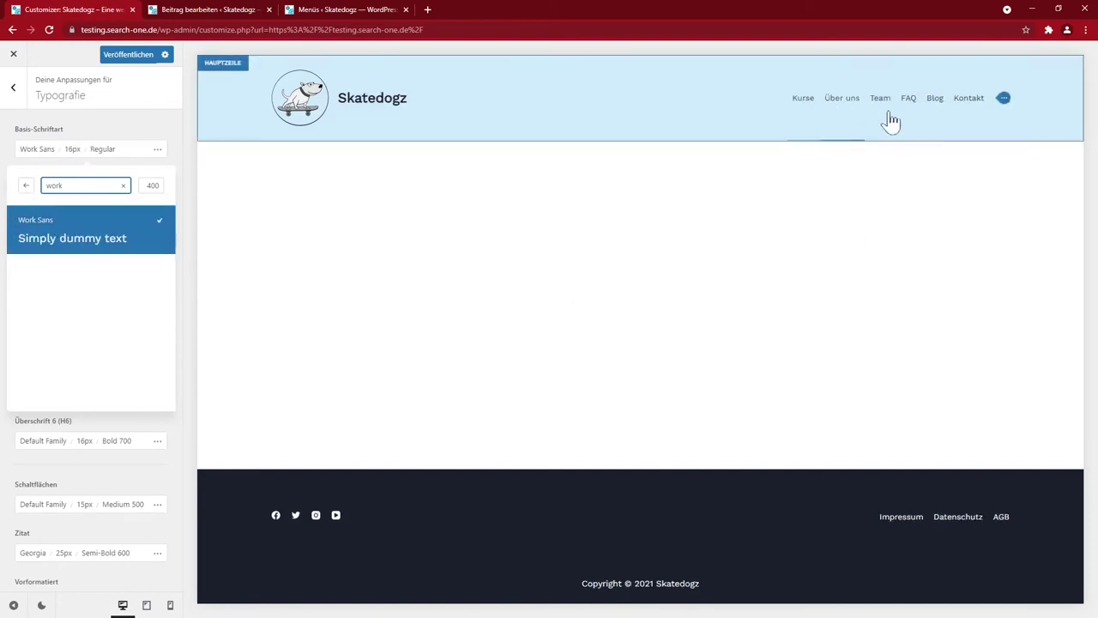
click(247, 306)
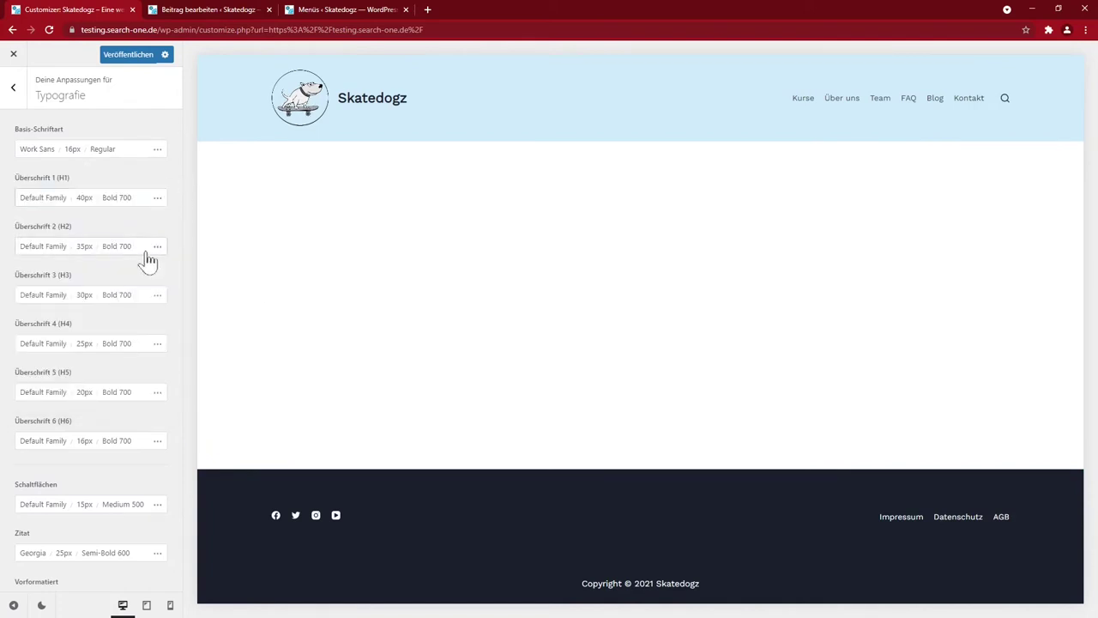
Step: Set the font of heading 1 (H1) to Poppins
click(43, 198)
click(67, 235)
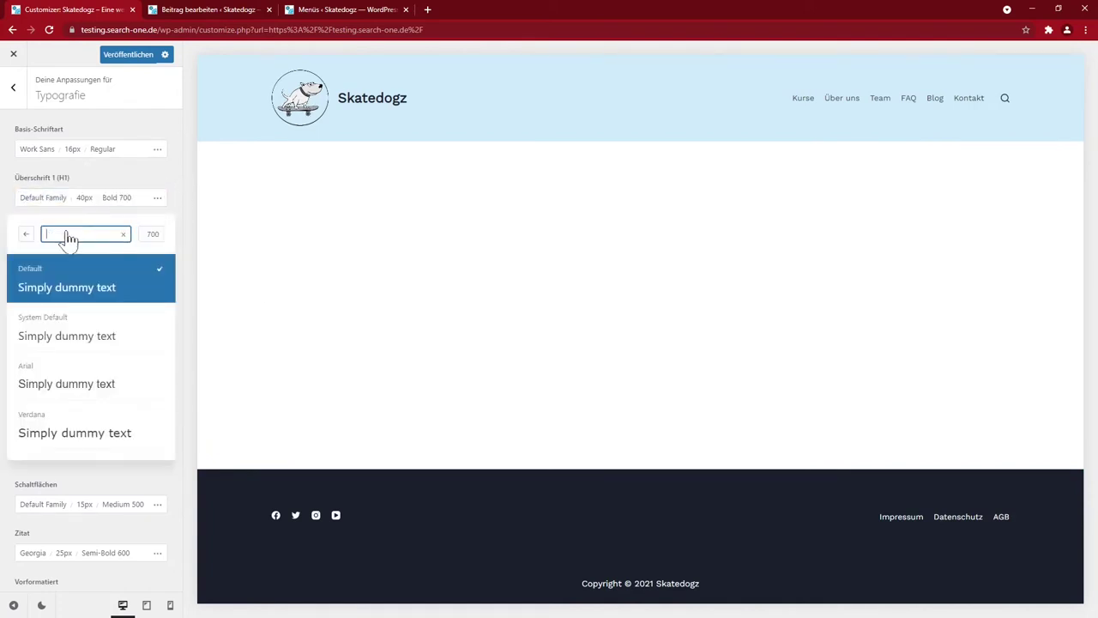
text(popp)
click(44, 282)
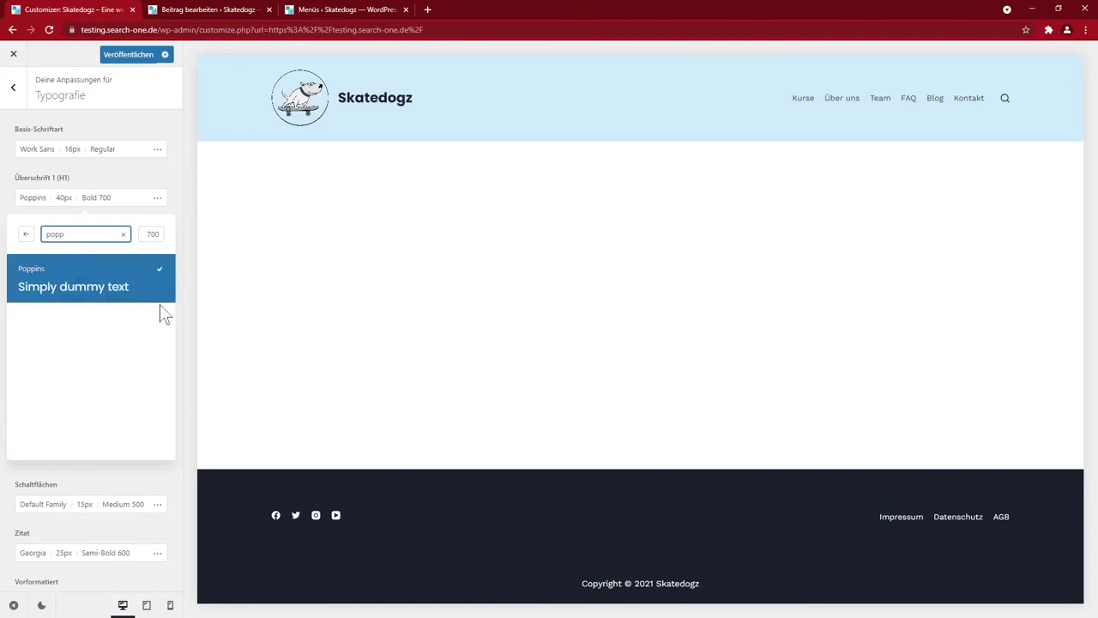
Step: Set headings 2 to 6 to Poppins, buttons to Work Sans Bold 700 and quotes to Work Sans Regular 400 Italic, and publish
click(158, 247)
click(184, 402)
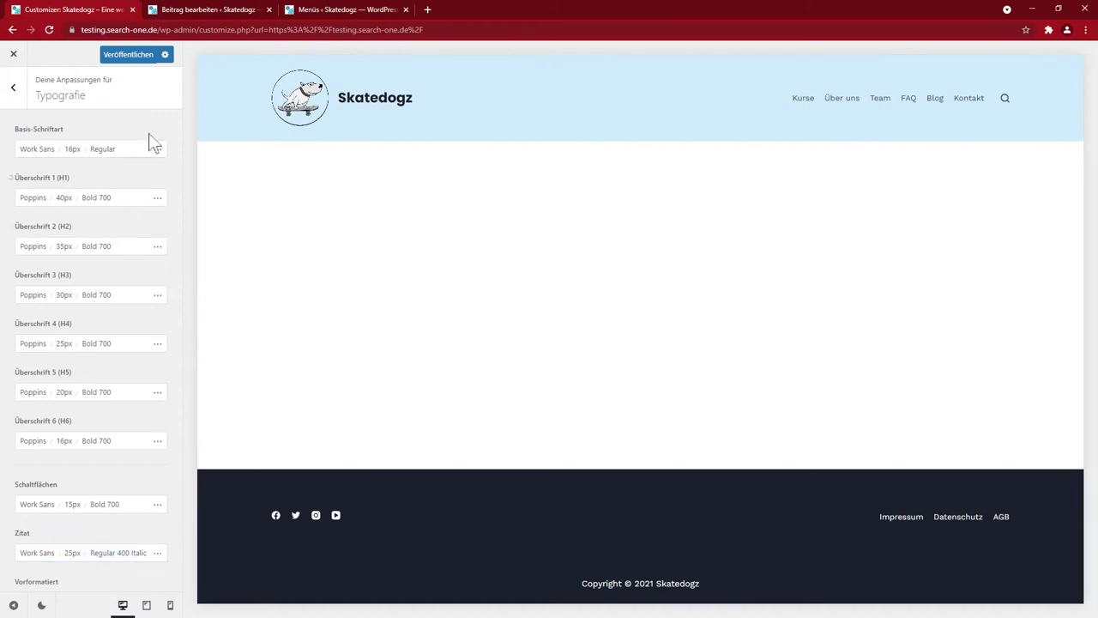
click(125, 55)
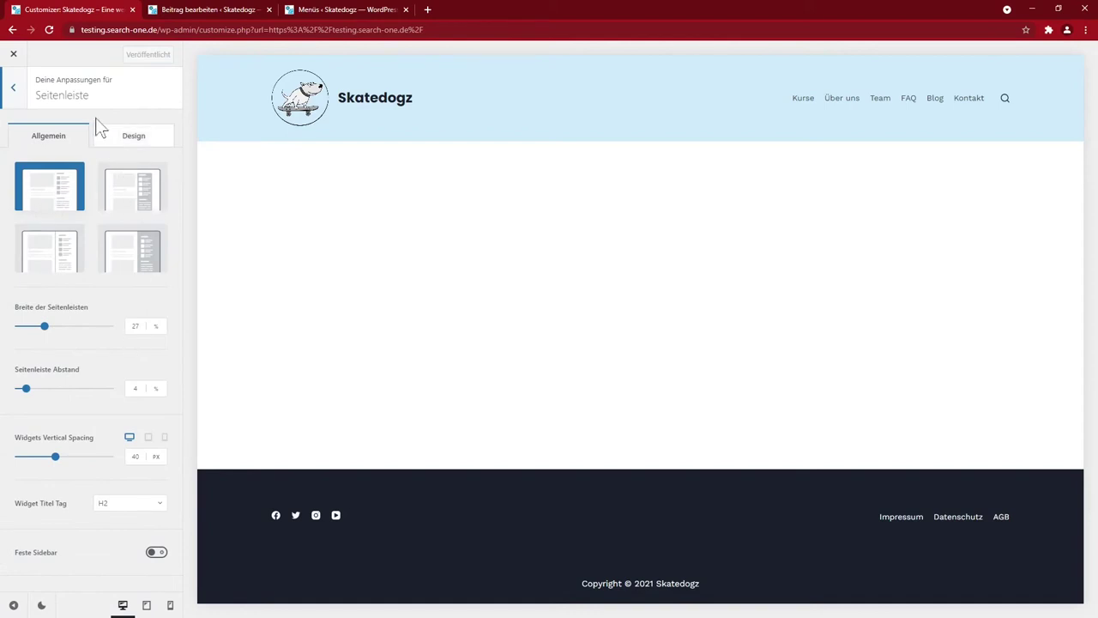
Step: Look over the sidebar settings and the performance options for CSS output, emoji script and lazy loading
click(13, 88)
click(55, 340)
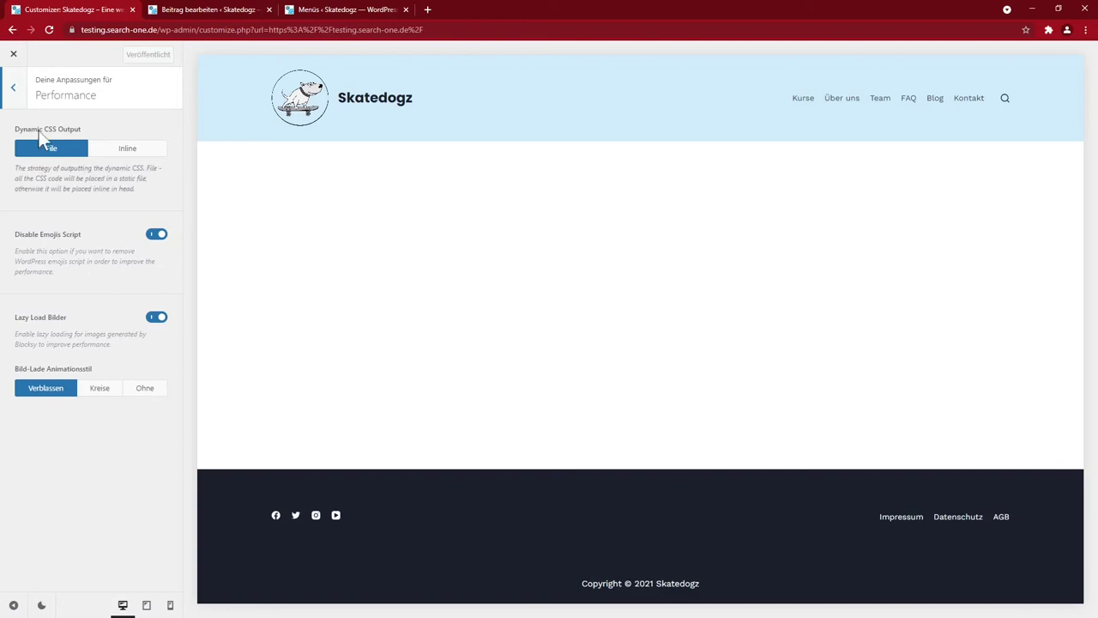
click(14, 87)
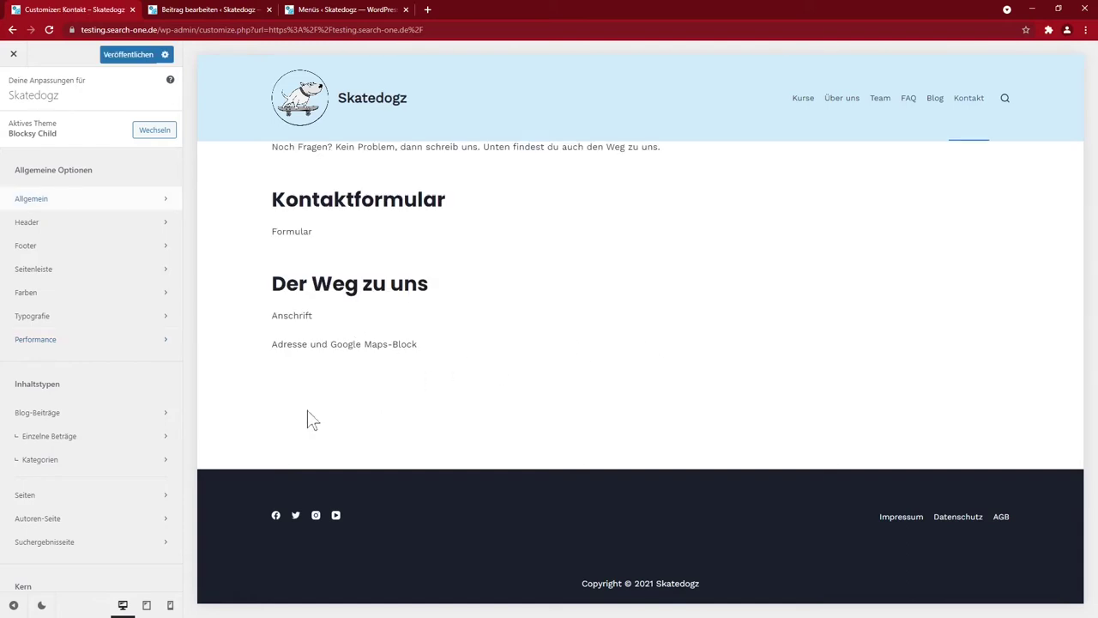
Step: Set the general layout's maximum site width to 1000 px and container area spacing to 200 px, and publish
click(41, 203)
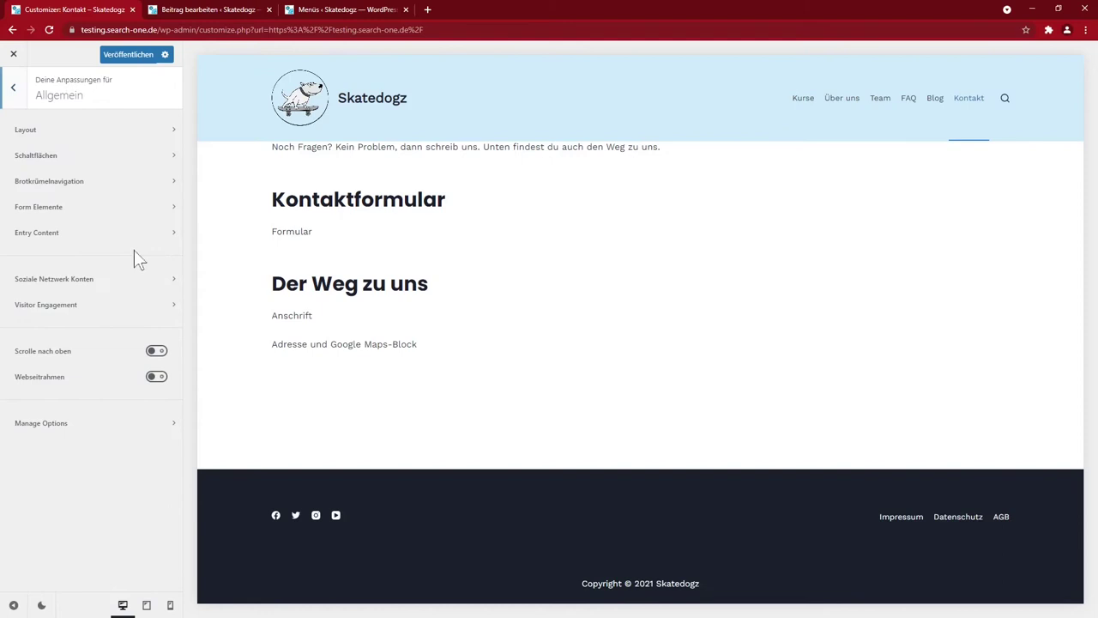
click(74, 136)
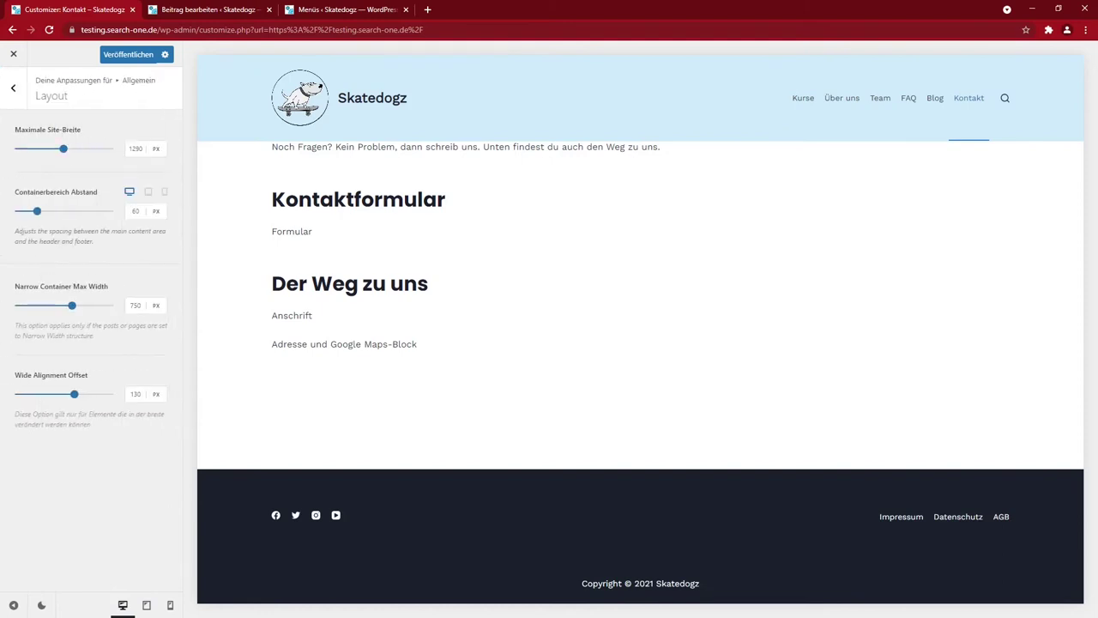
double_click(135, 149)
text(1000)
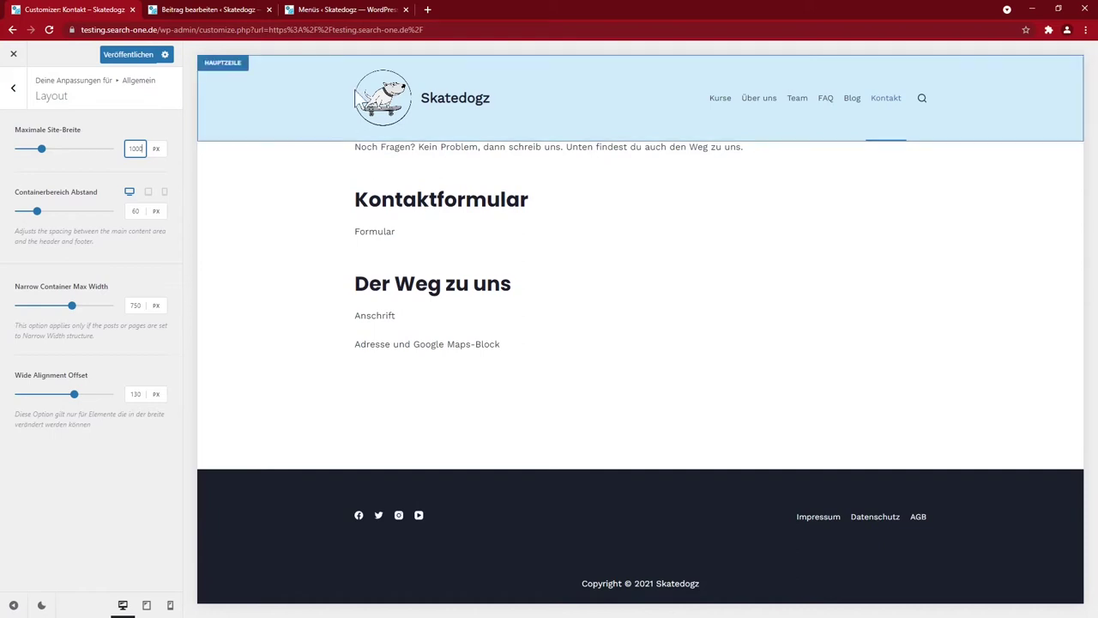
drag(37, 211, 78, 216)
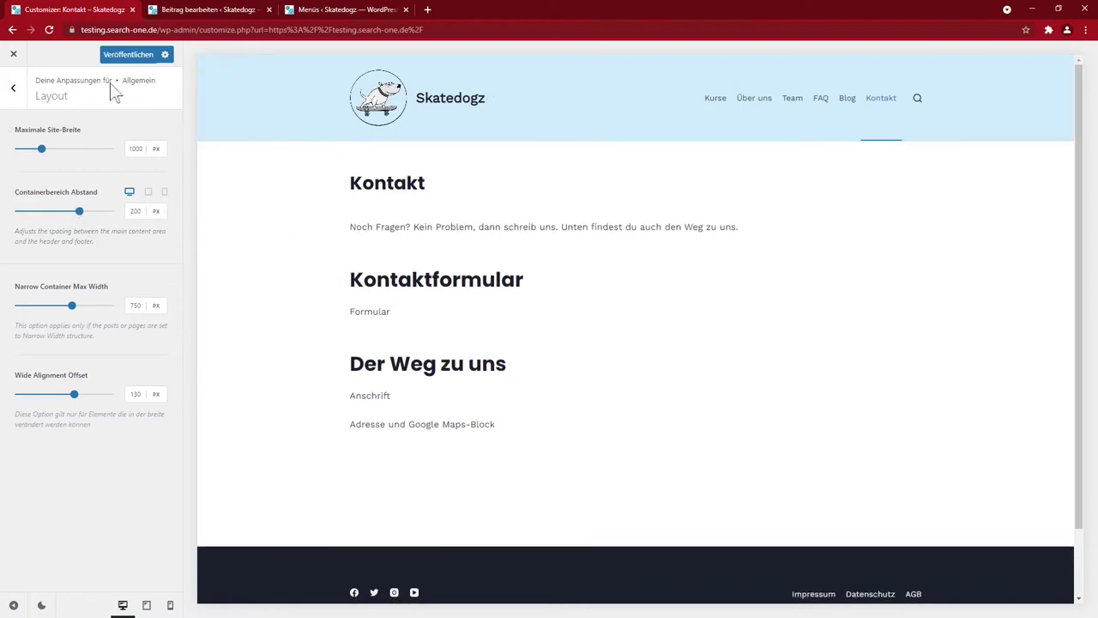
click(128, 54)
click(13, 86)
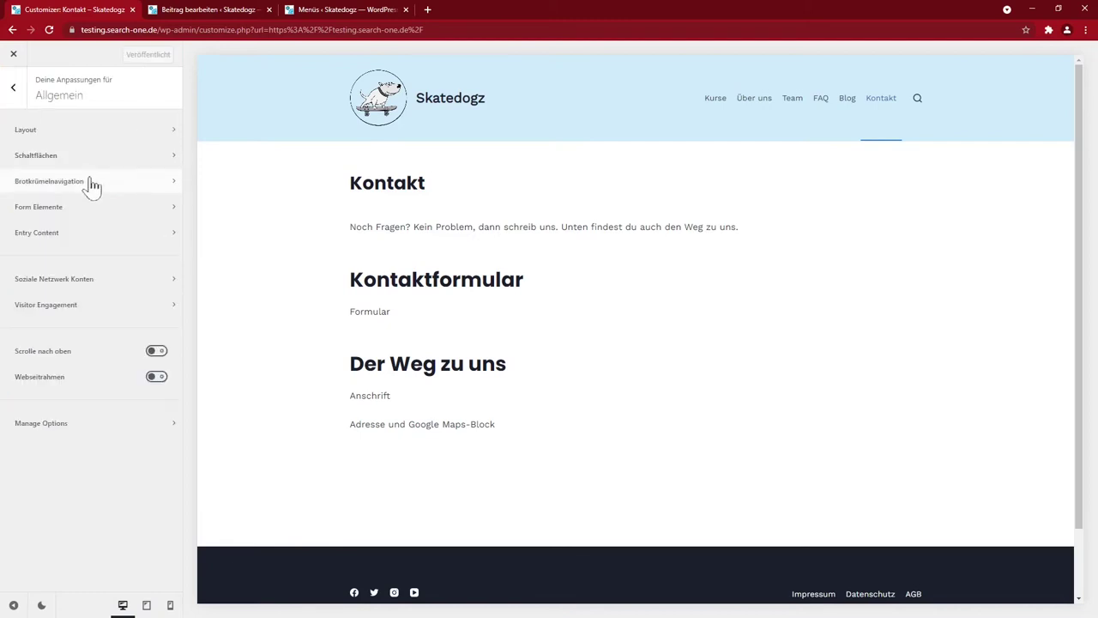
Step: Review the breadcrumb navigation options and switch the form elements to the modern style
click(92, 187)
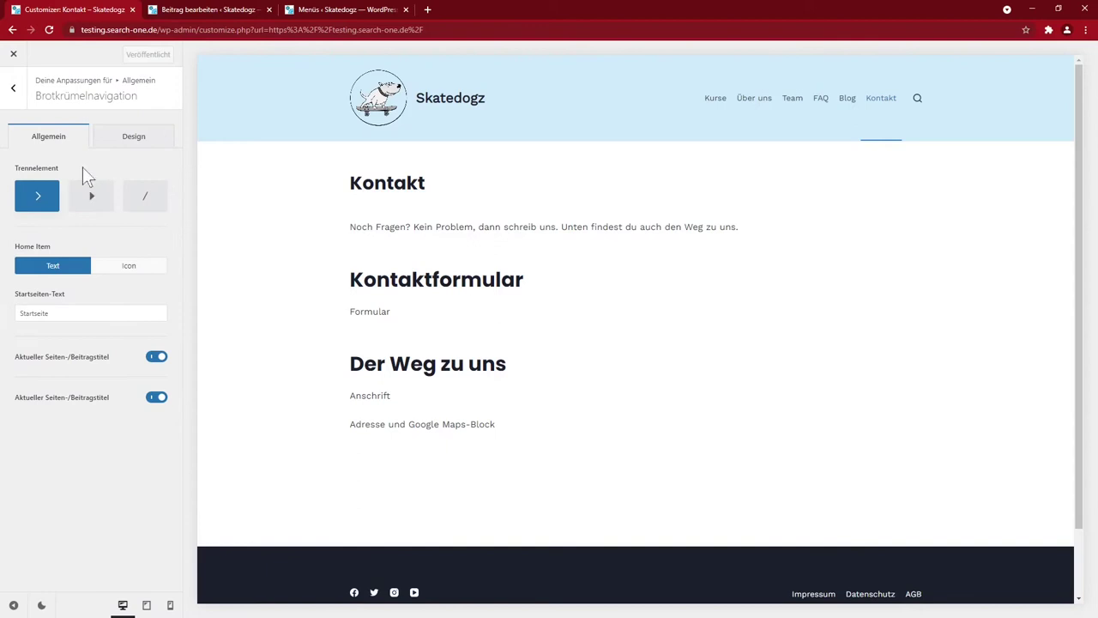
click(13, 88)
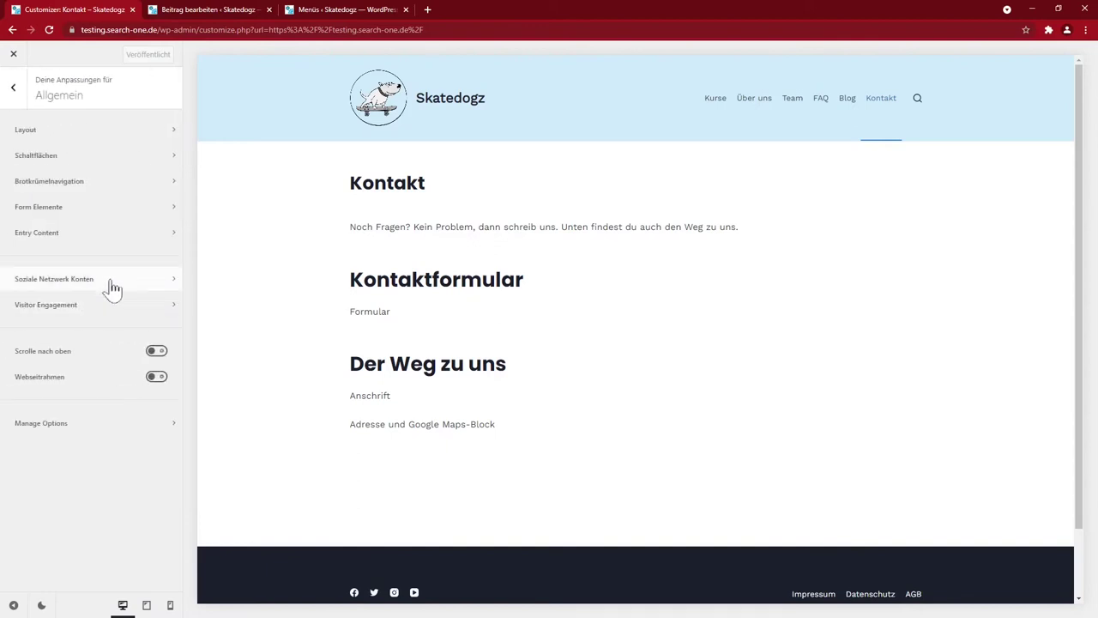
click(42, 208)
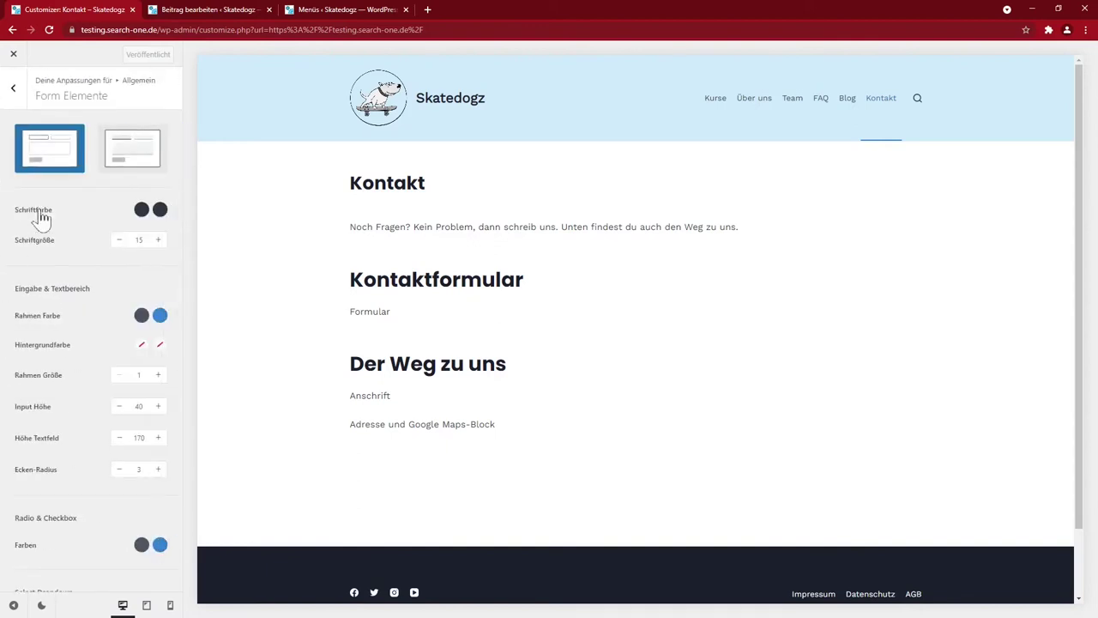
click(148, 152)
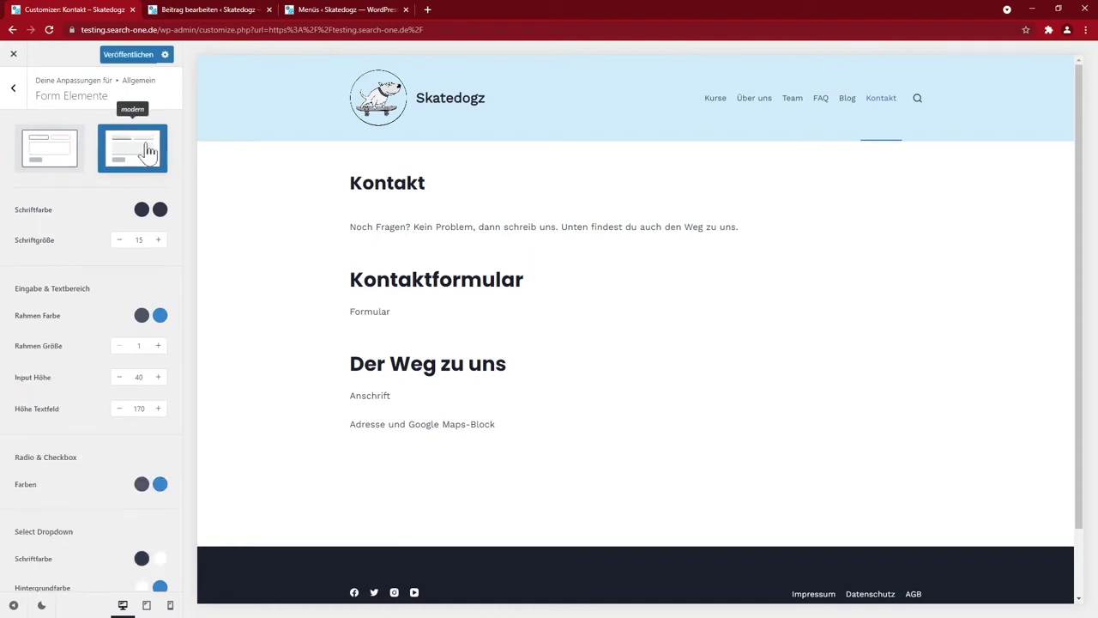
click(18, 87)
Step: Try the left and right blocks offset in the Entry Content settings and switch it back off
click(54, 236)
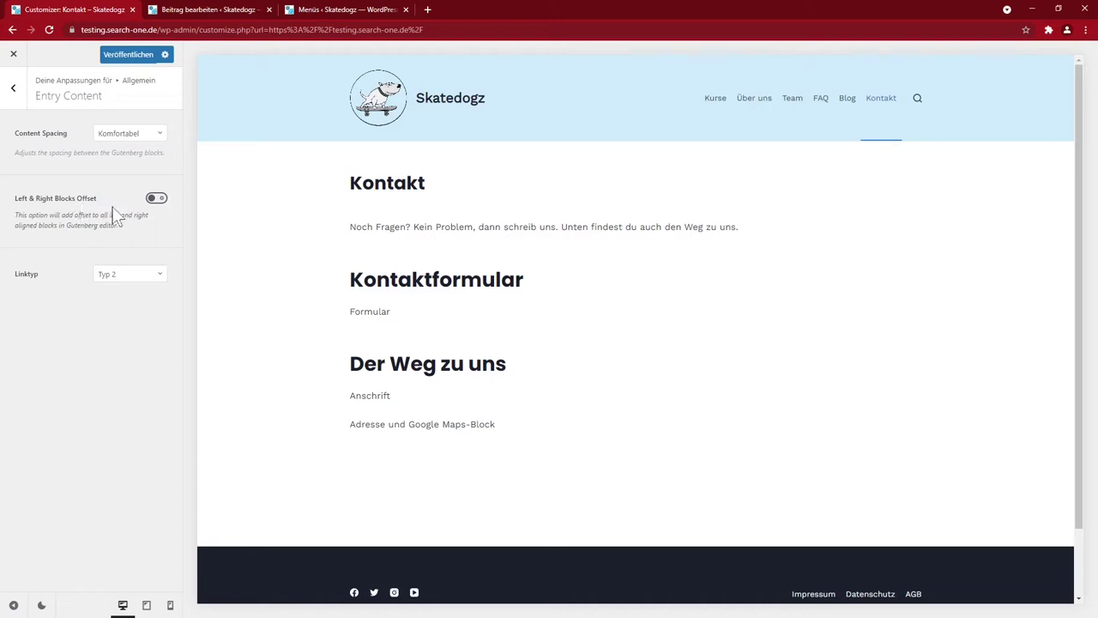
click(156, 200)
click(156, 200)
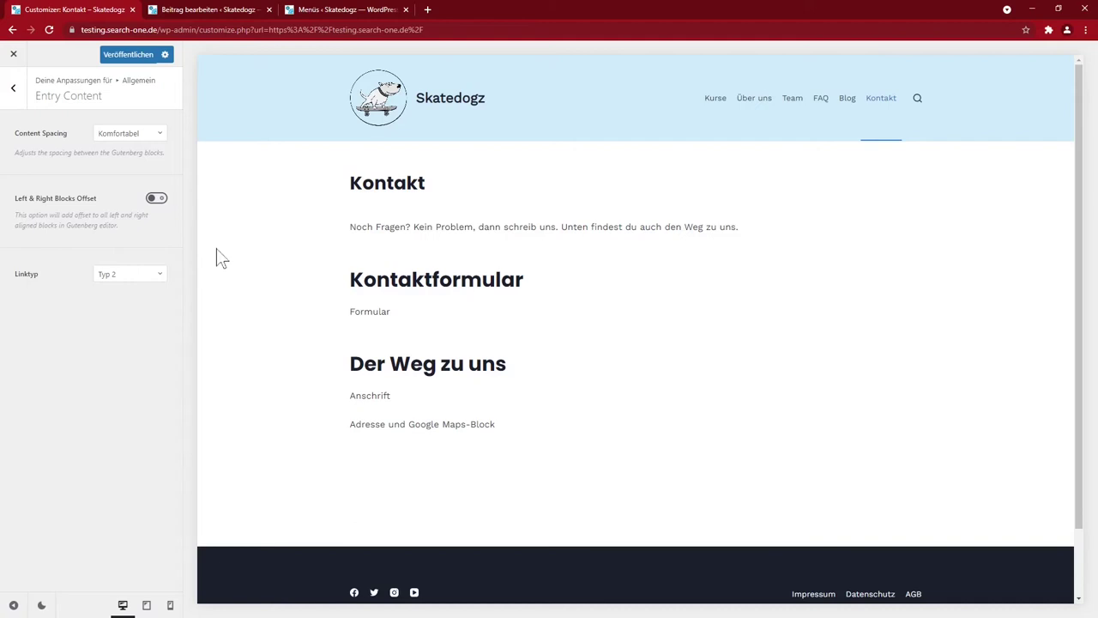
click(13, 89)
Step: Examine the social network account fields and the Google Analytics, Schema.org and OpenGraph options for visitor engagement
click(77, 279)
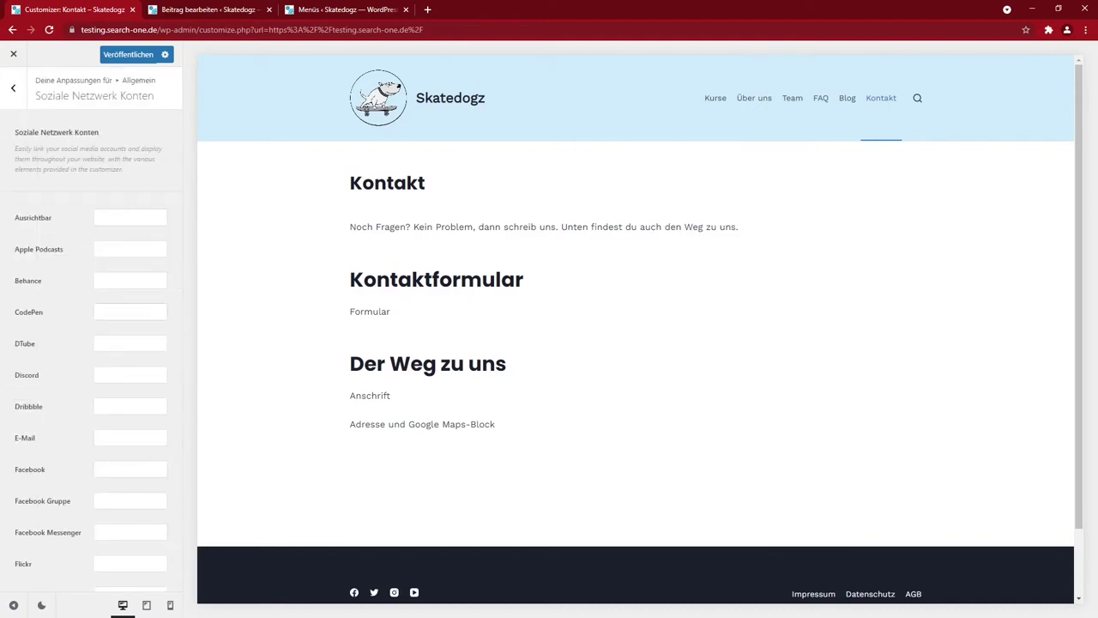
click(374, 592)
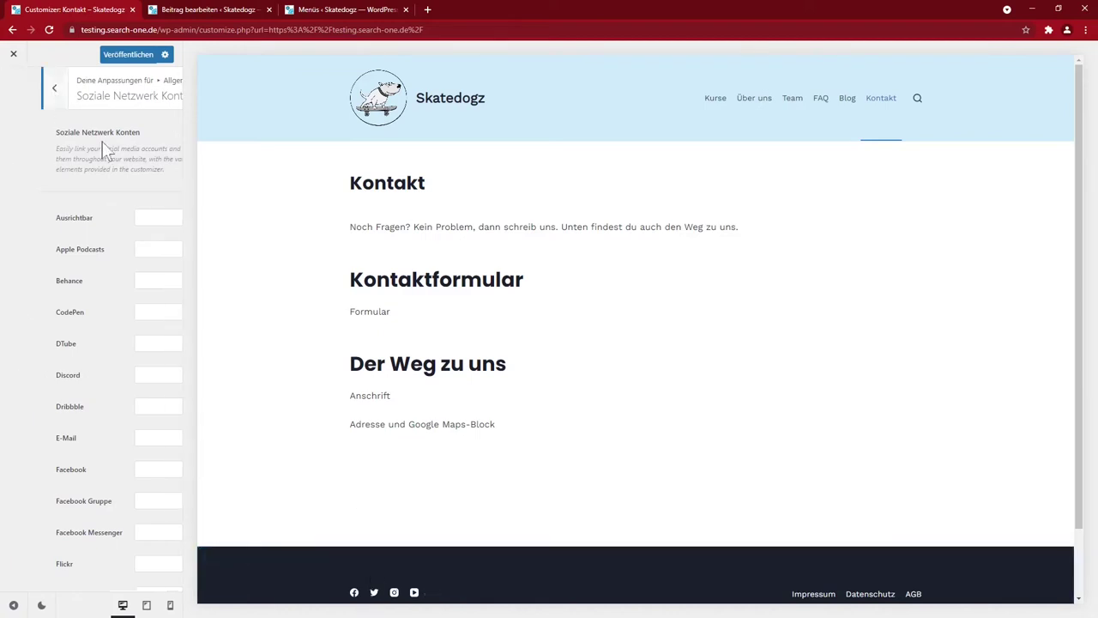
click(68, 307)
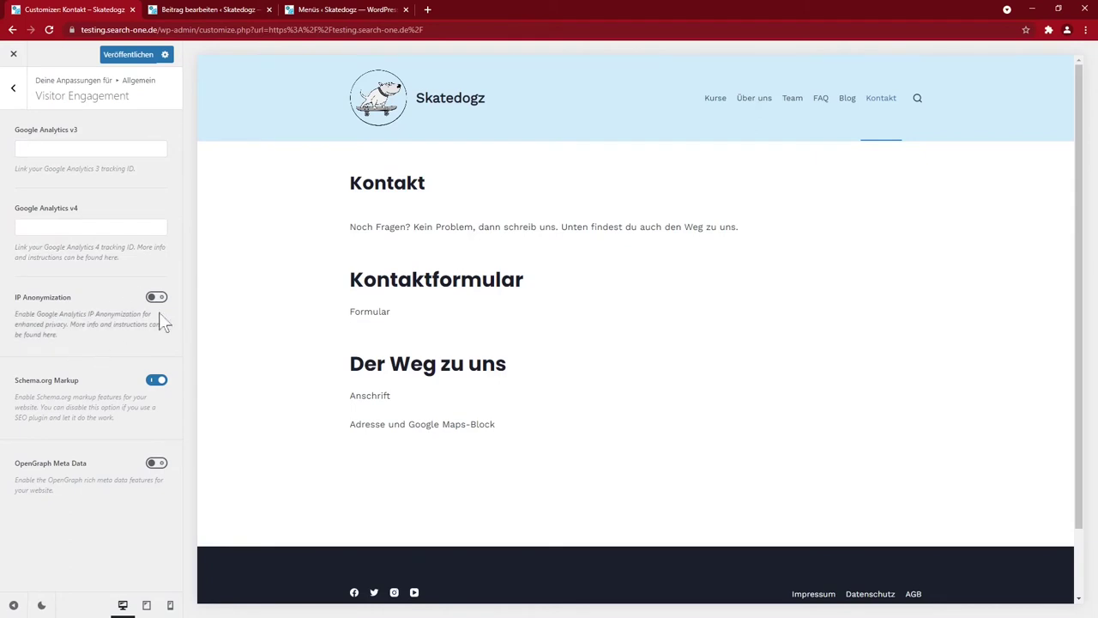
click(13, 86)
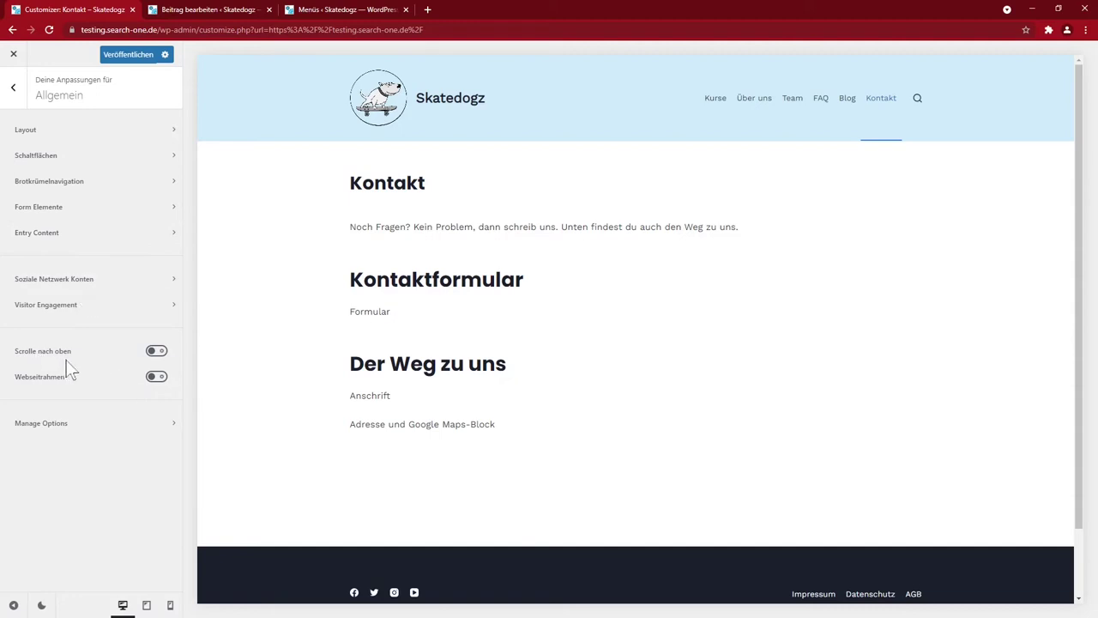
Step: Try the website frame, switch it back off, and look at the export, import and reset options
click(155, 377)
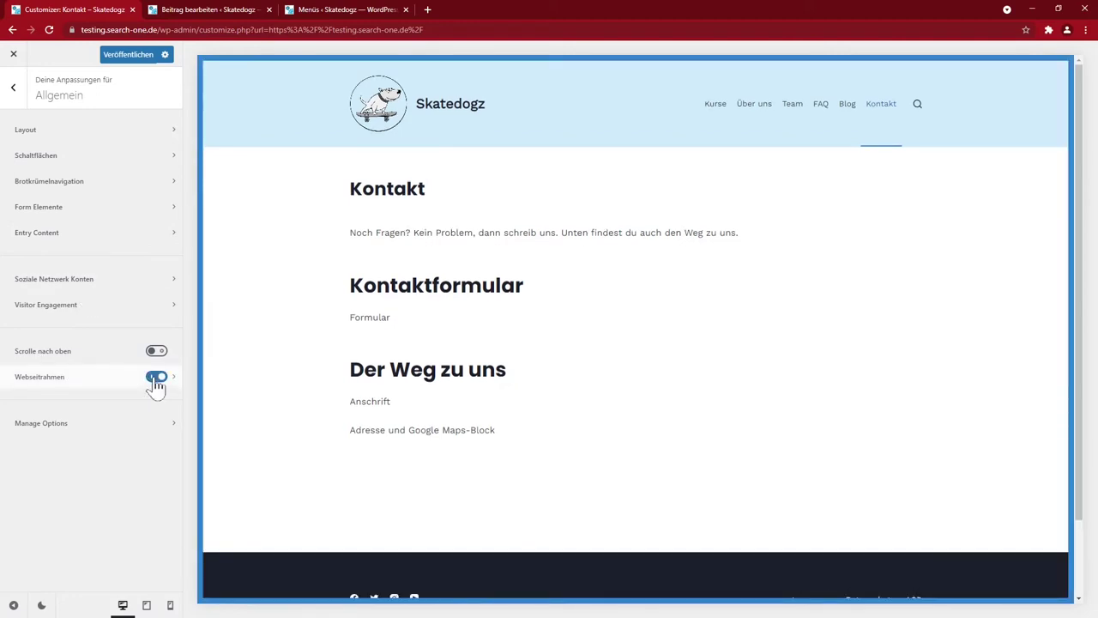
click(158, 383)
click(86, 424)
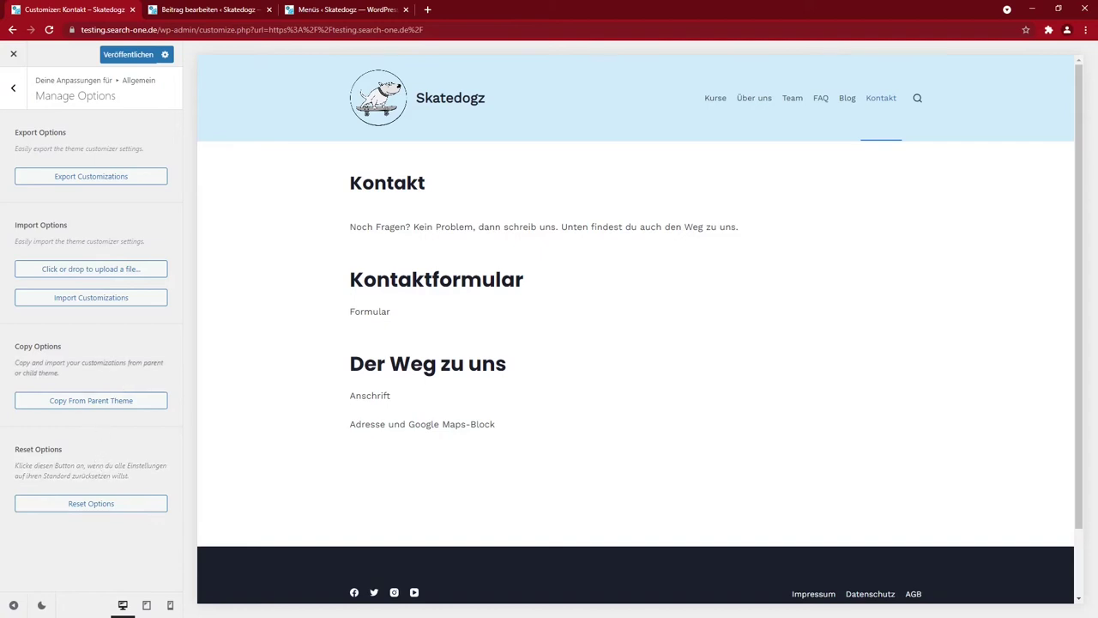
click(12, 101)
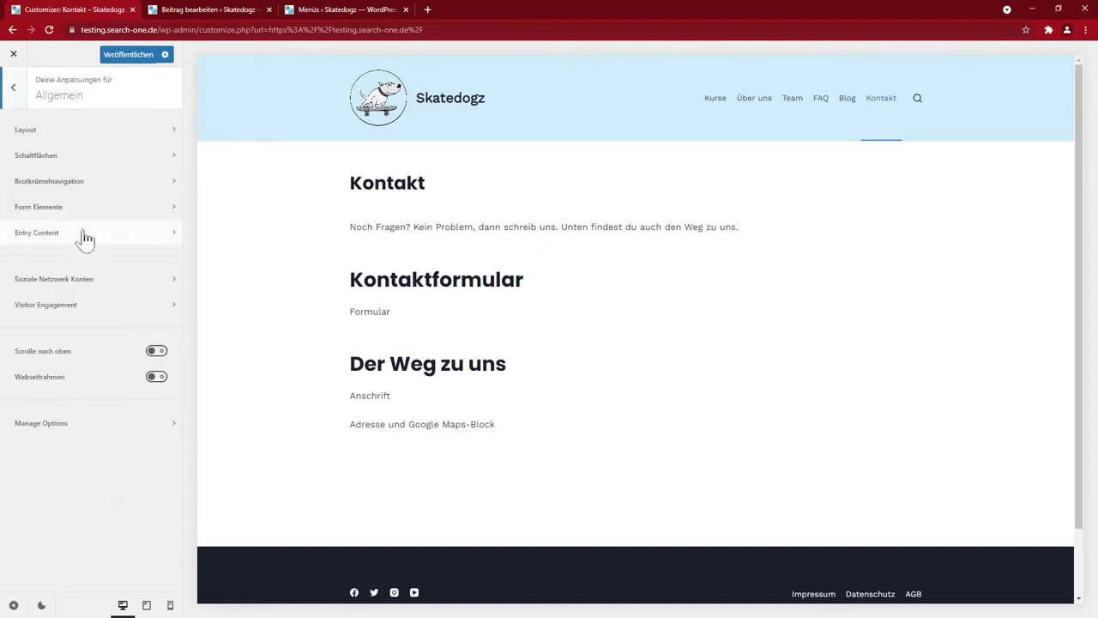
Step: Publish the general settings and return to the main customizer options
click(126, 56)
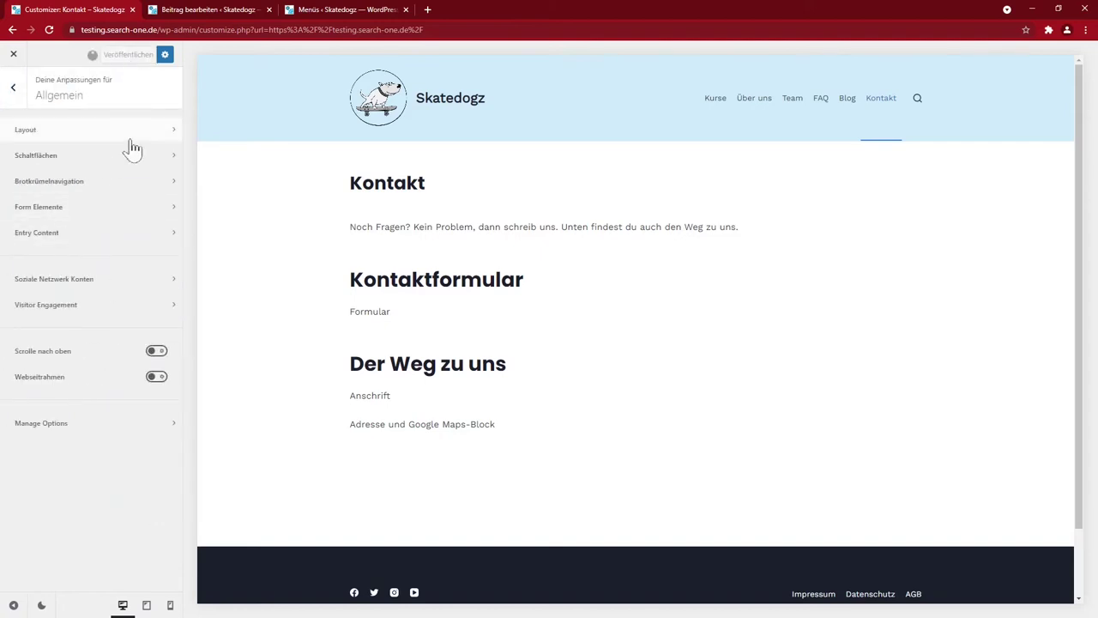
click(14, 95)
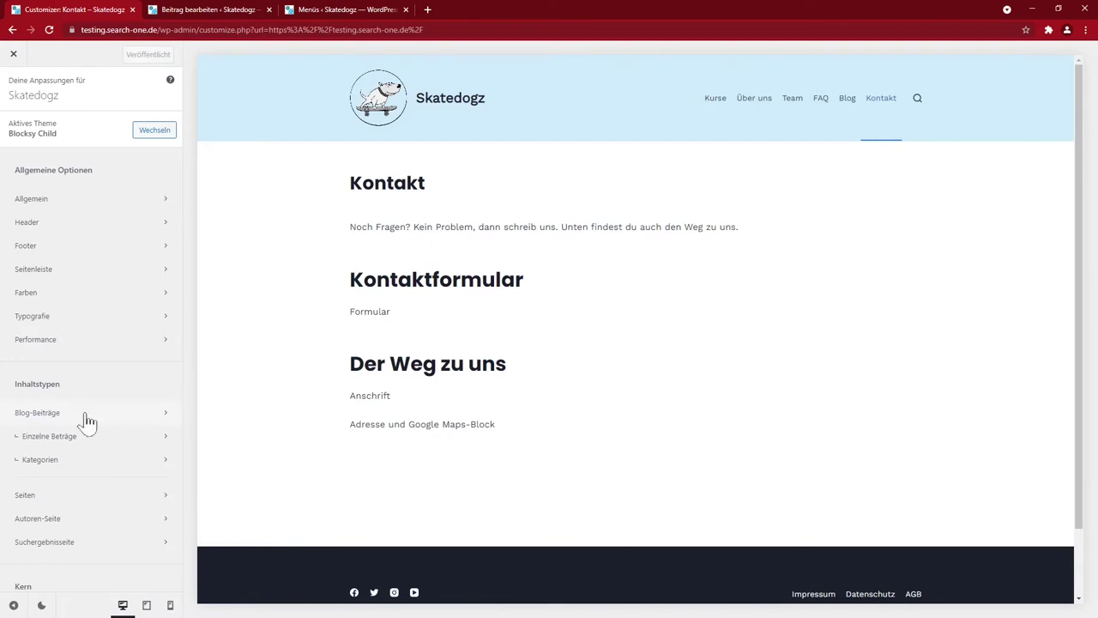
scroll(91, 387, down, 3)
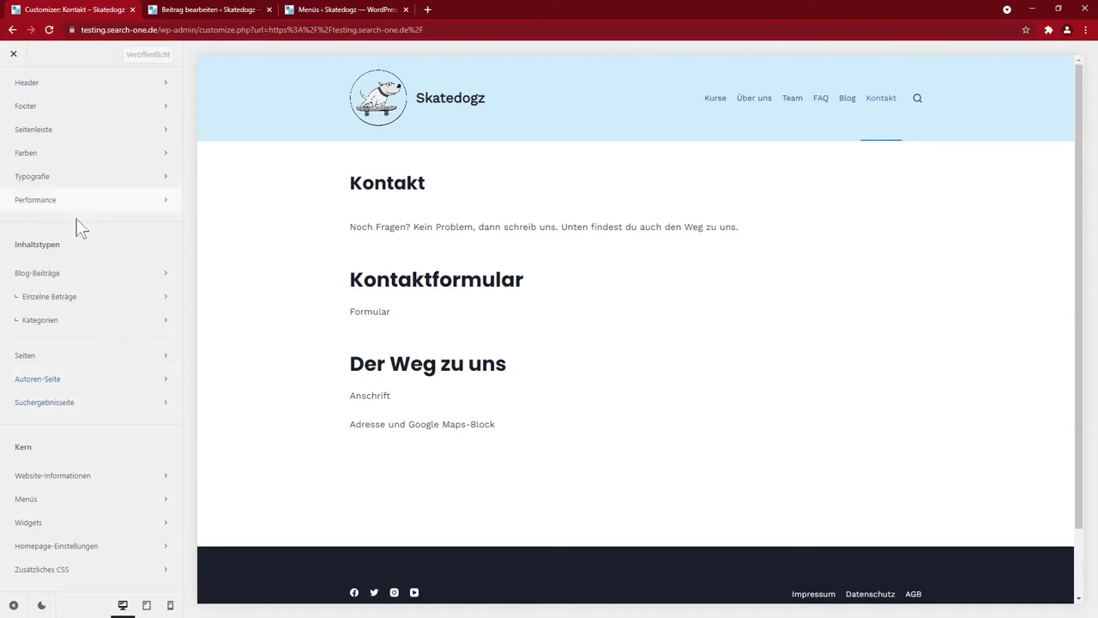
Step: Examine the blog posts settings, including the blog structure, columns, page elements and Cards Reveal Effect options
click(42, 274)
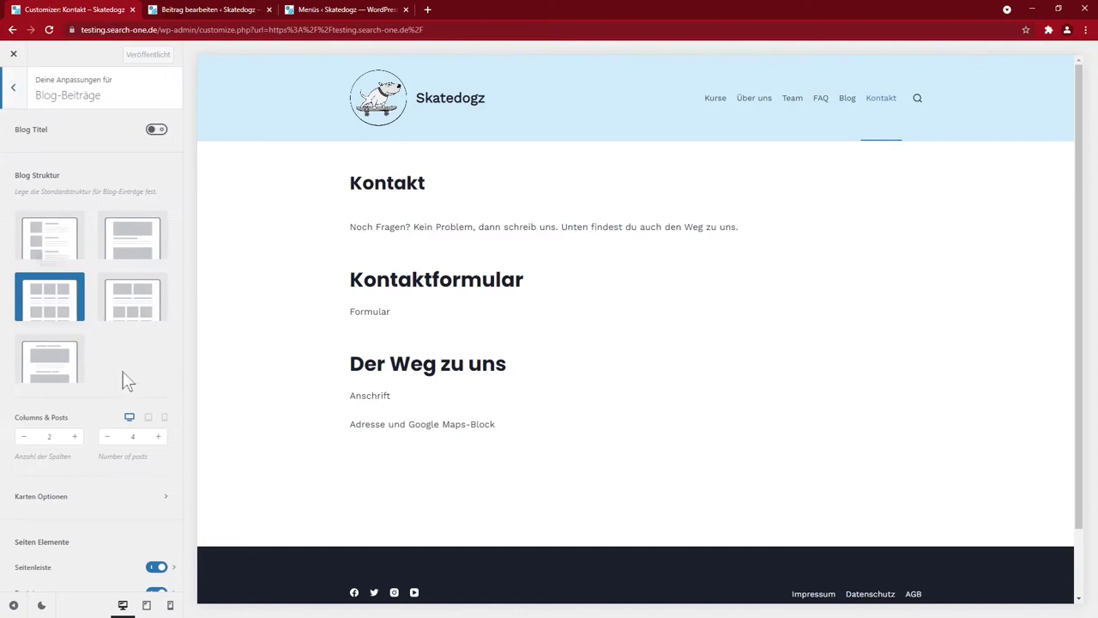
scroll(127, 382, down, 1)
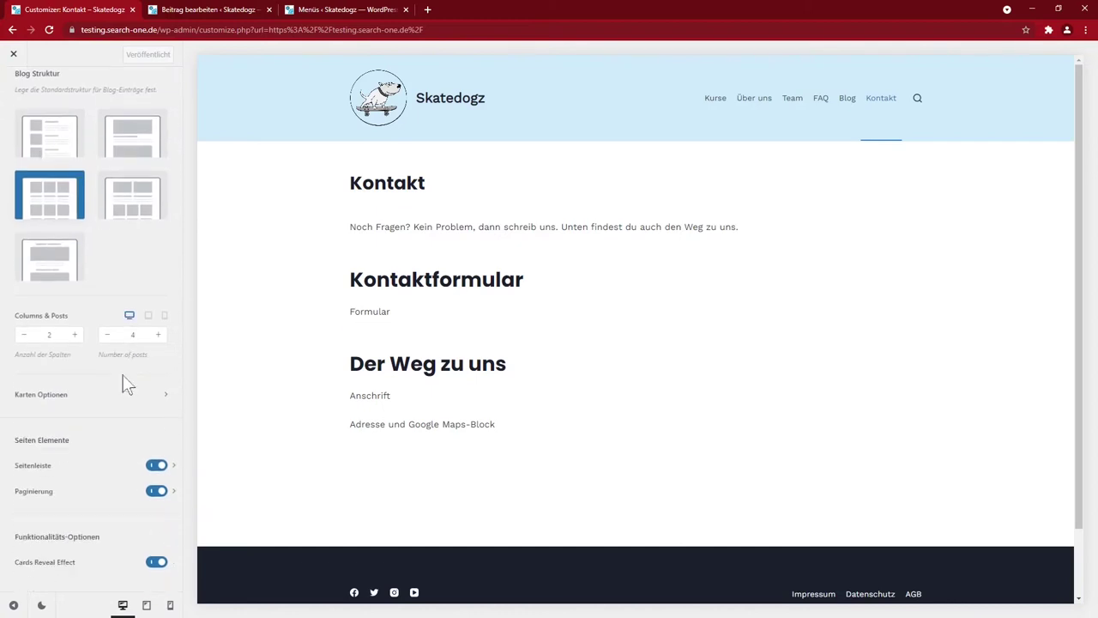
scroll(123, 380, up, 2)
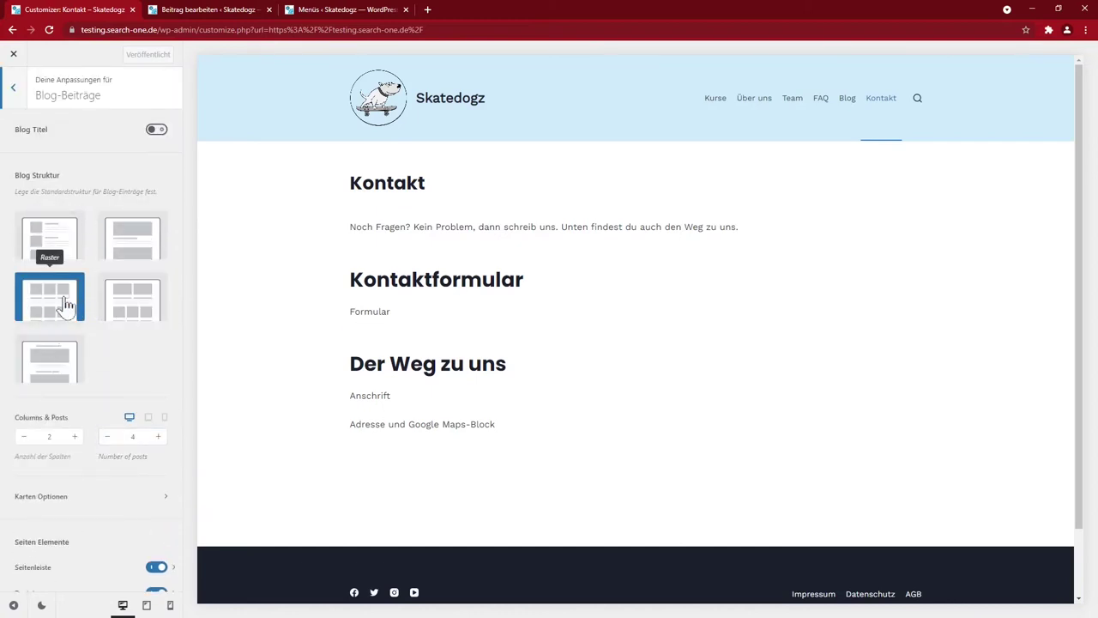
scroll(112, 390, down, 1)
scroll(110, 386, down, 2)
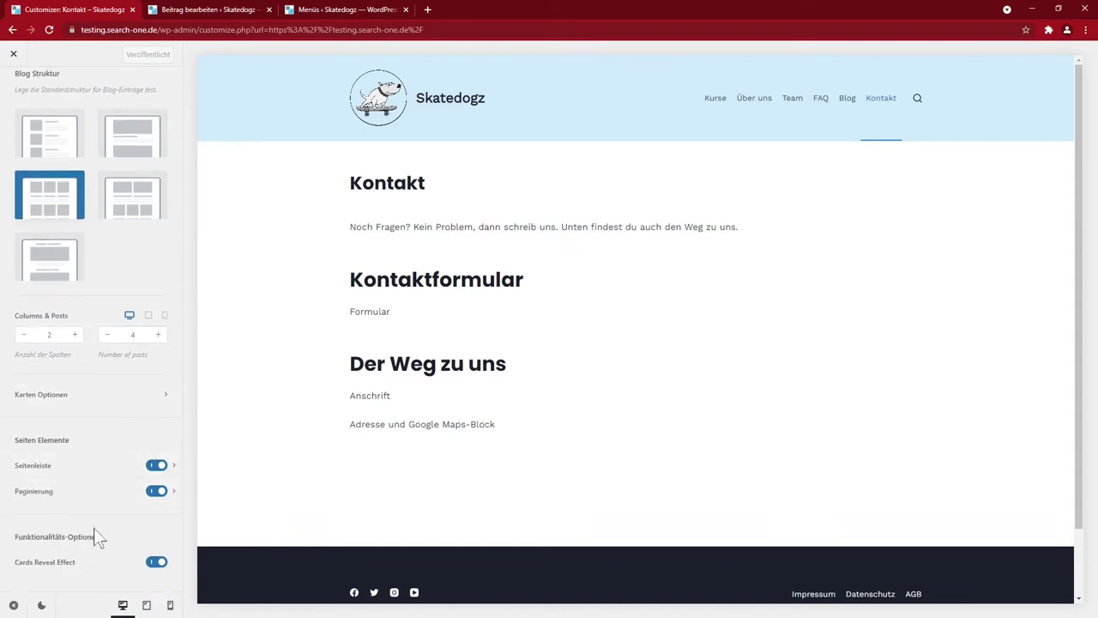
scroll(171, 562, up, 3)
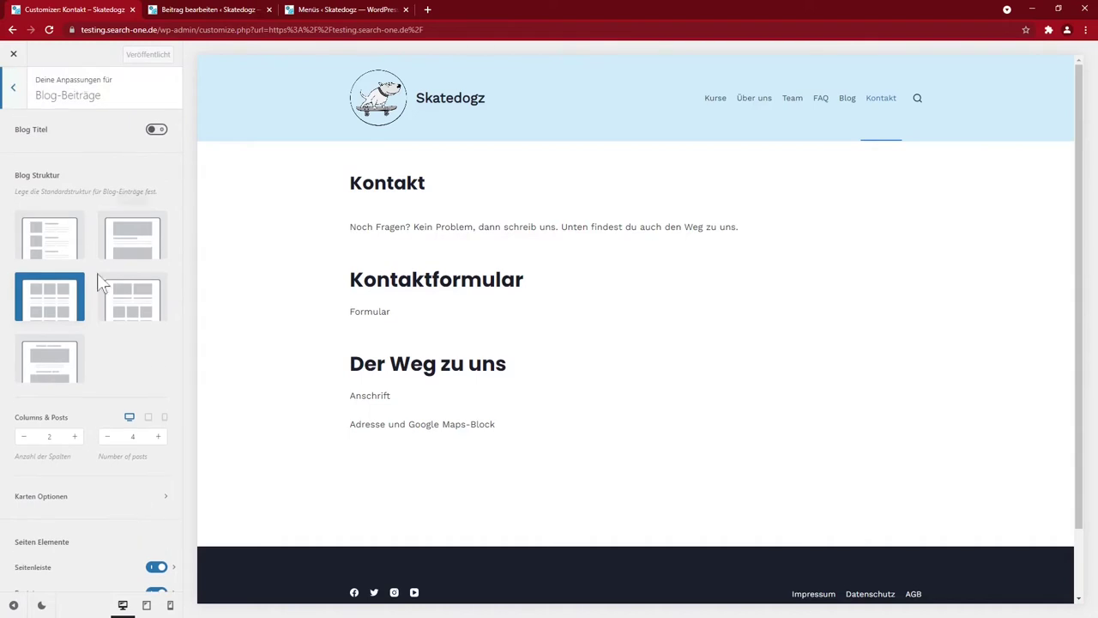
click(13, 87)
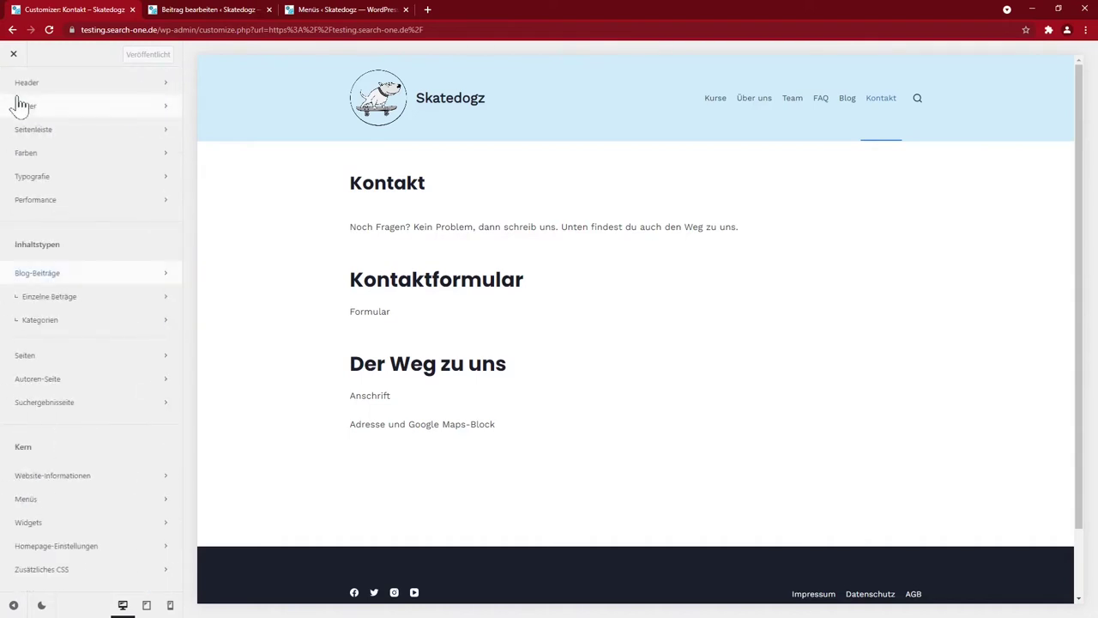
Step: Check the general and design options for pages (Seiten) and switch off comments (Kommentare)
click(39, 357)
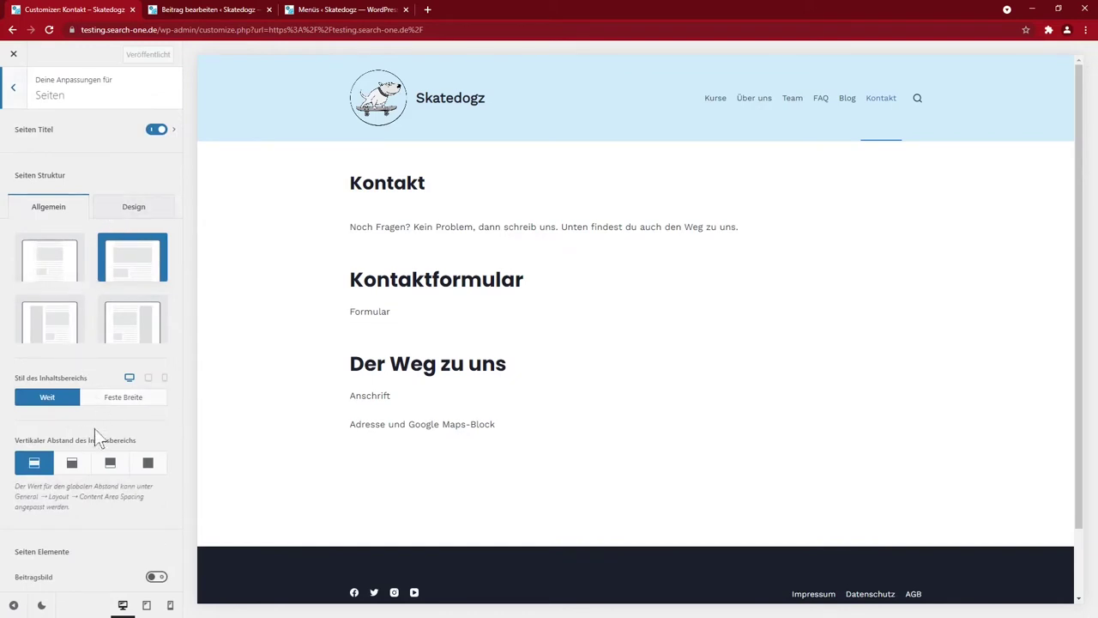
click(134, 207)
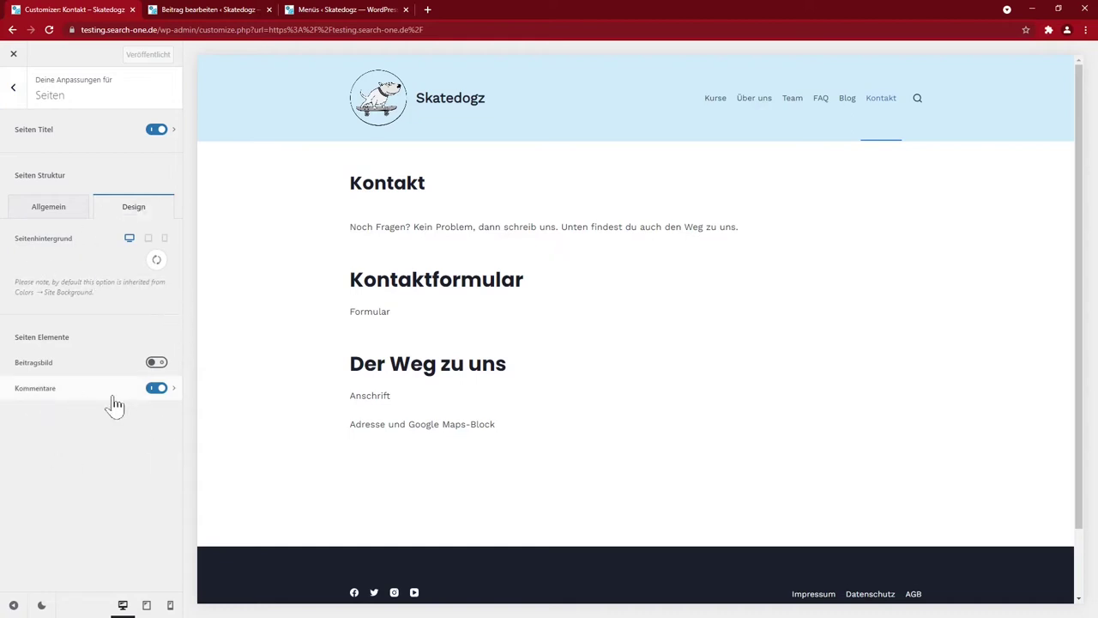
click(157, 389)
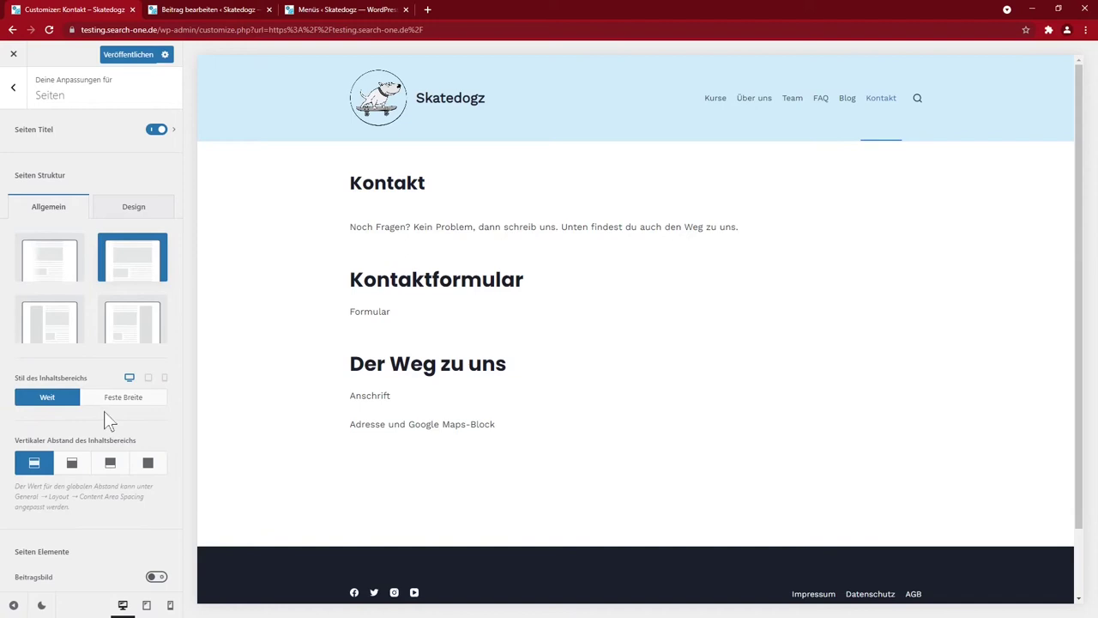
Step: Try the Feste Breite content style and the other vertical spacing options for pages, restoring Weit and Oben und unten
click(119, 400)
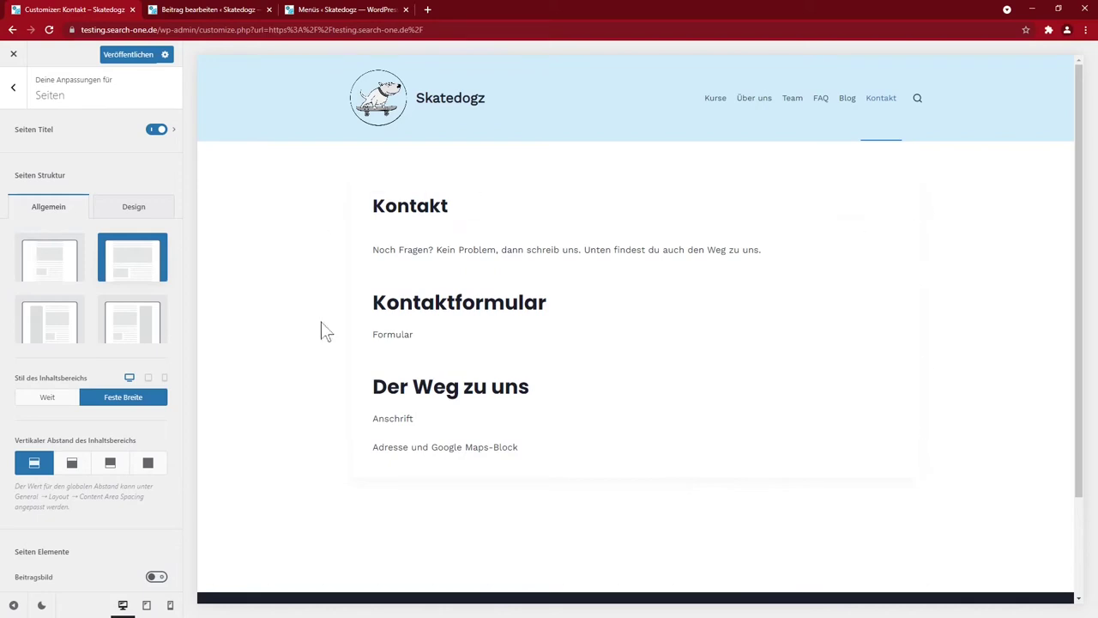
click(49, 403)
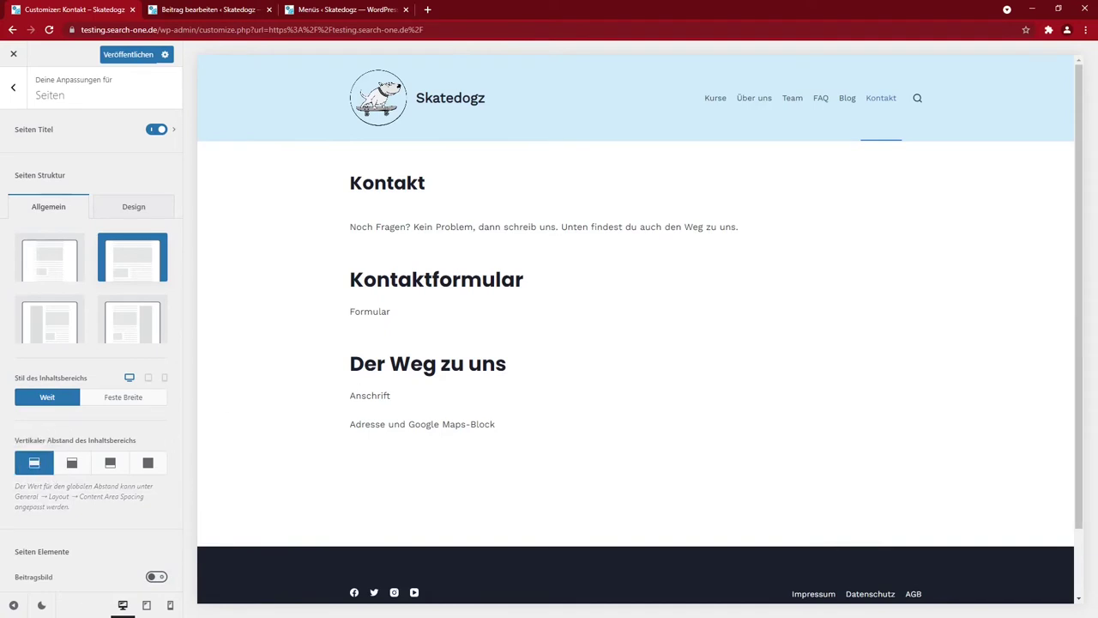
click(72, 462)
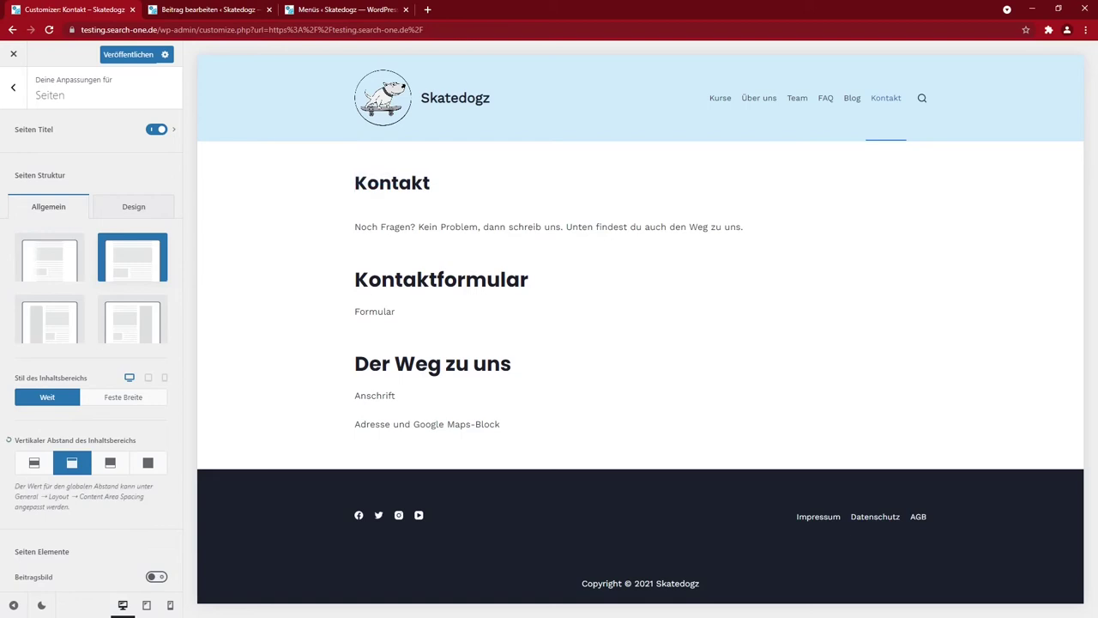
click(110, 462)
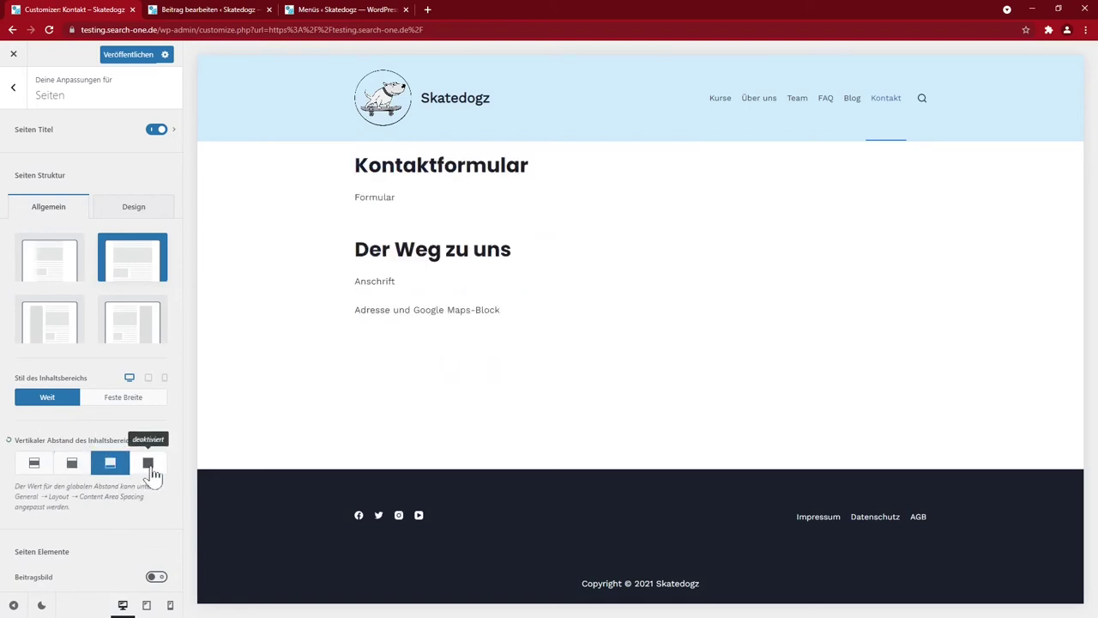
click(151, 470)
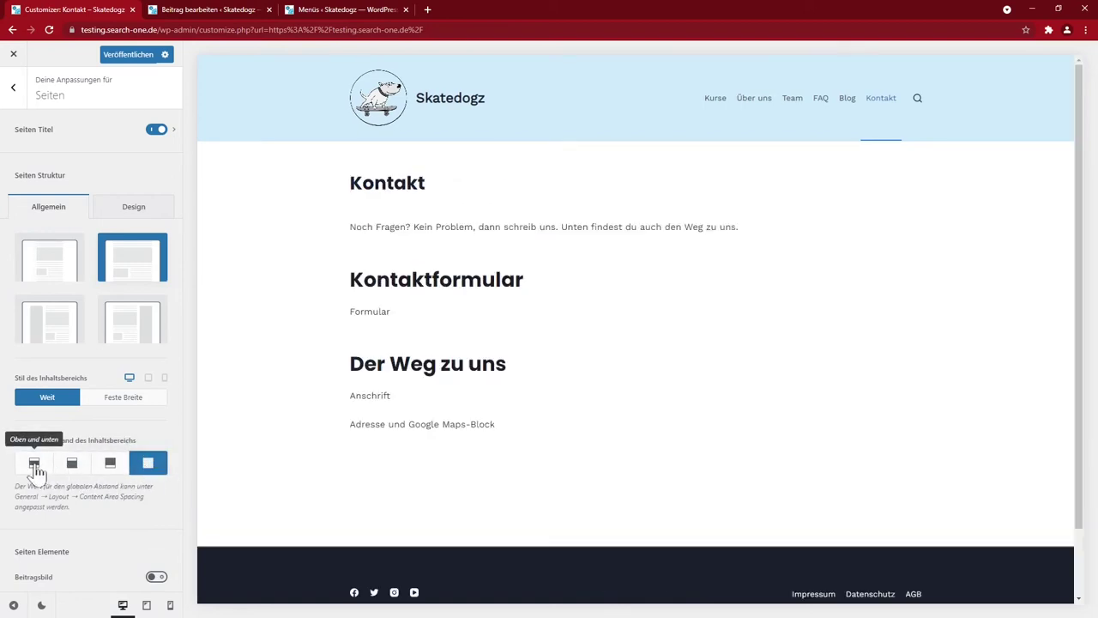
click(34, 466)
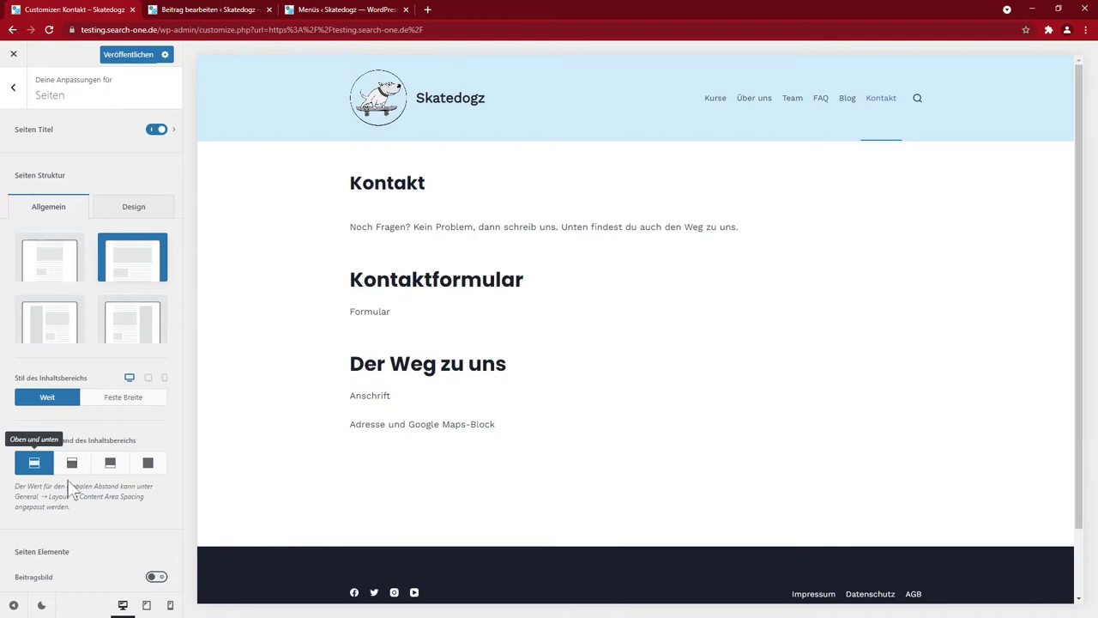
Step: Publish the page settings and return to the main customizer options
scroll(73, 481, down, 2)
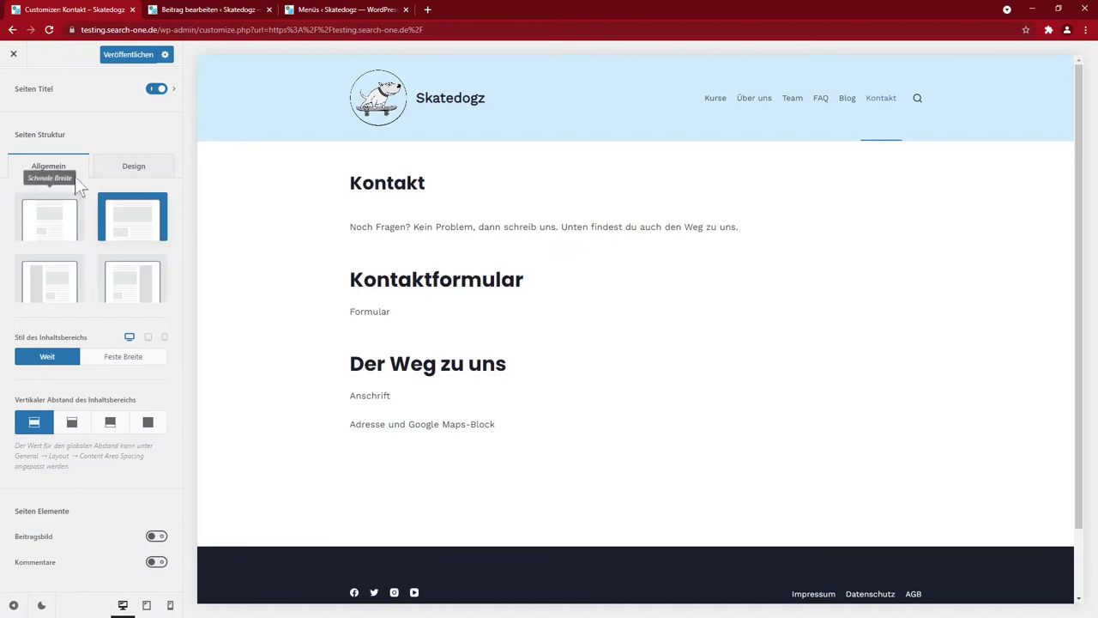
click(125, 54)
scroll(26, 111, up, 2)
click(13, 88)
Step: Look through the blog posts structure and page element options once more and return to the main customizer options
click(59, 275)
scroll(103, 478, down, 2)
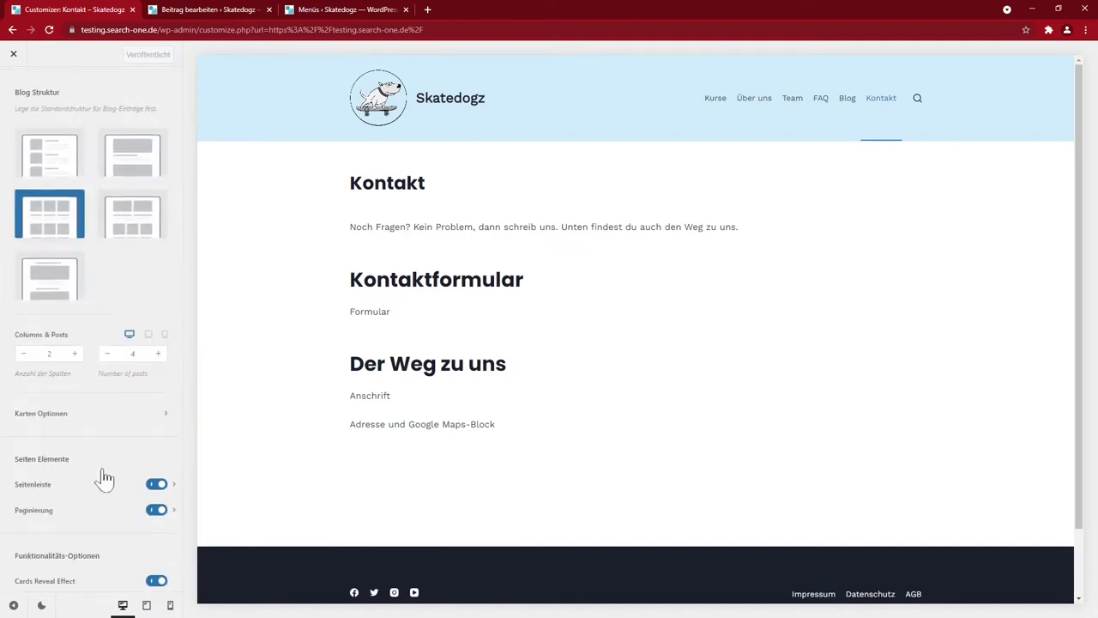
scroll(94, 215, up, 3)
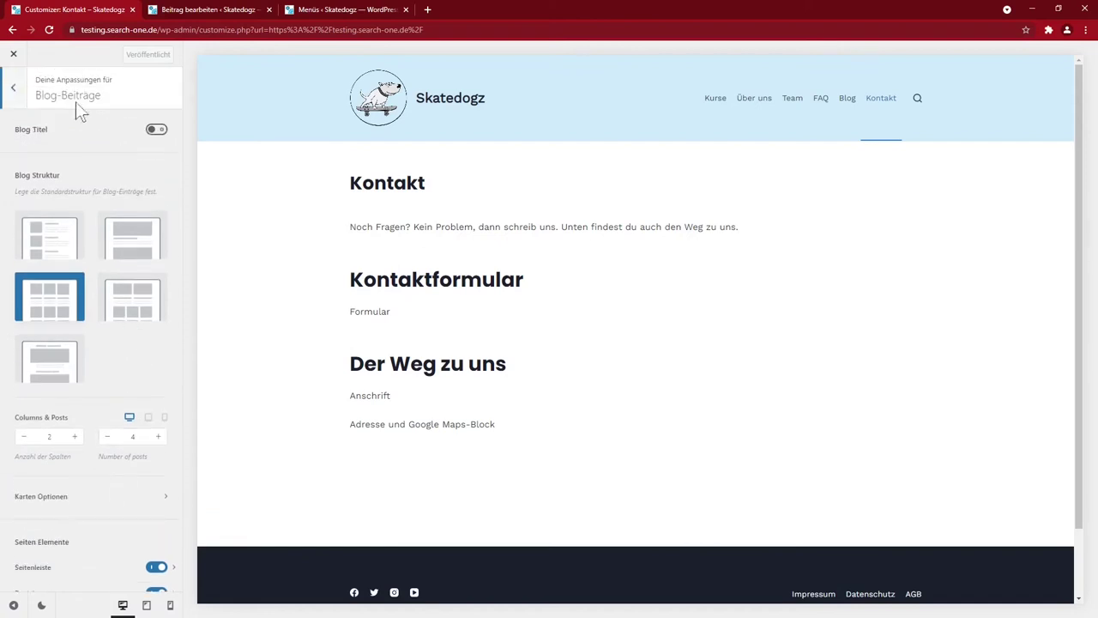
click(13, 88)
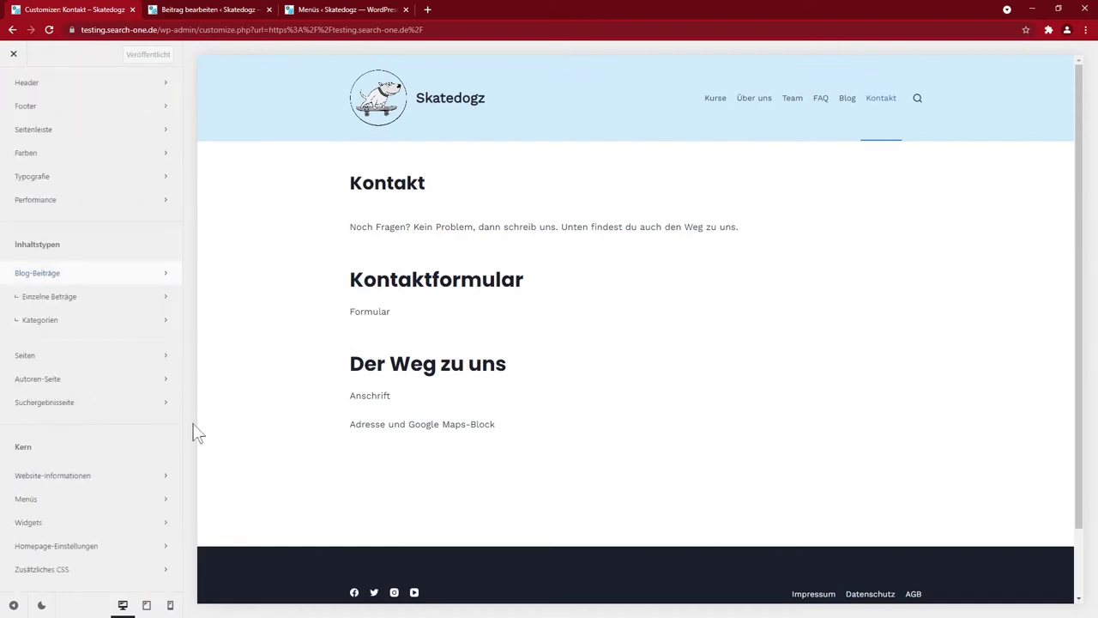
Step: Set the search results page structure to the list layout with images beside the text and test it by searching for "ollie"
click(51, 402)
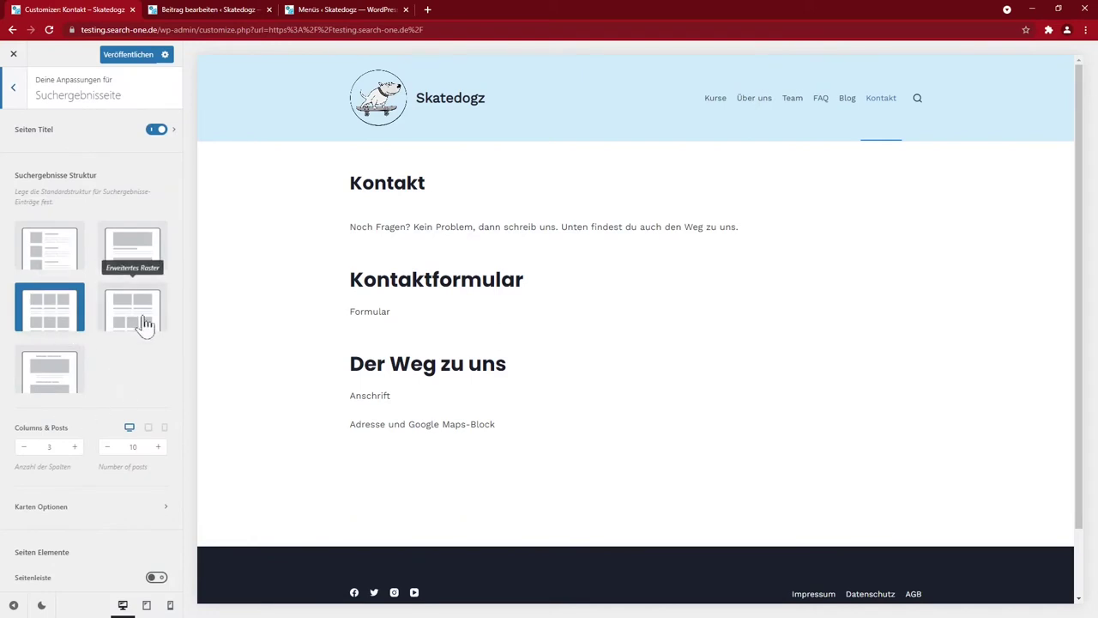
click(49, 253)
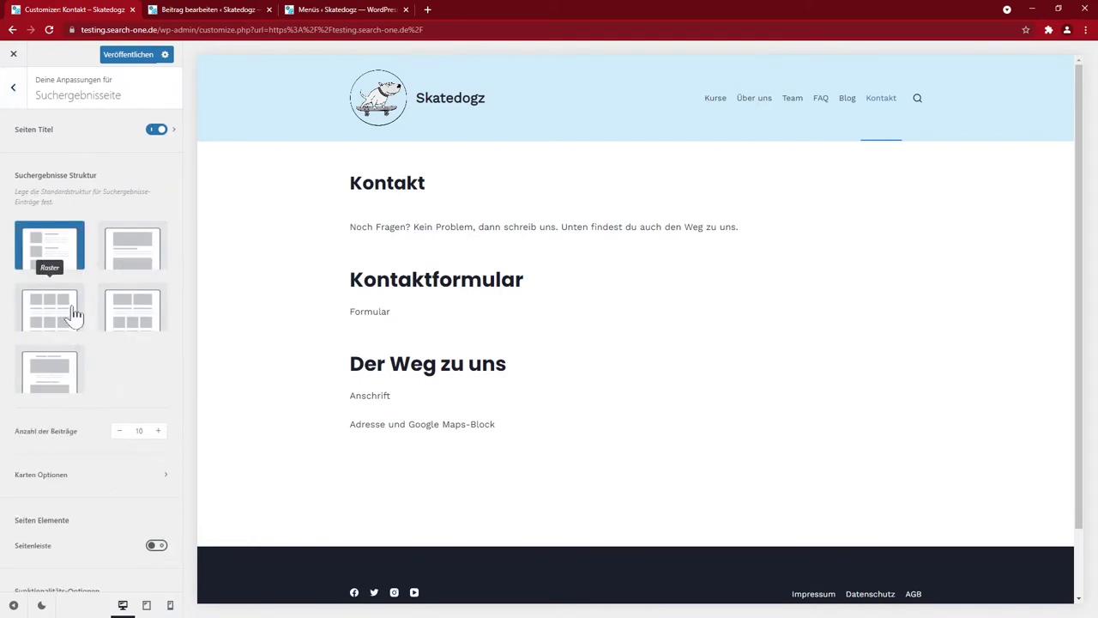
click(917, 101)
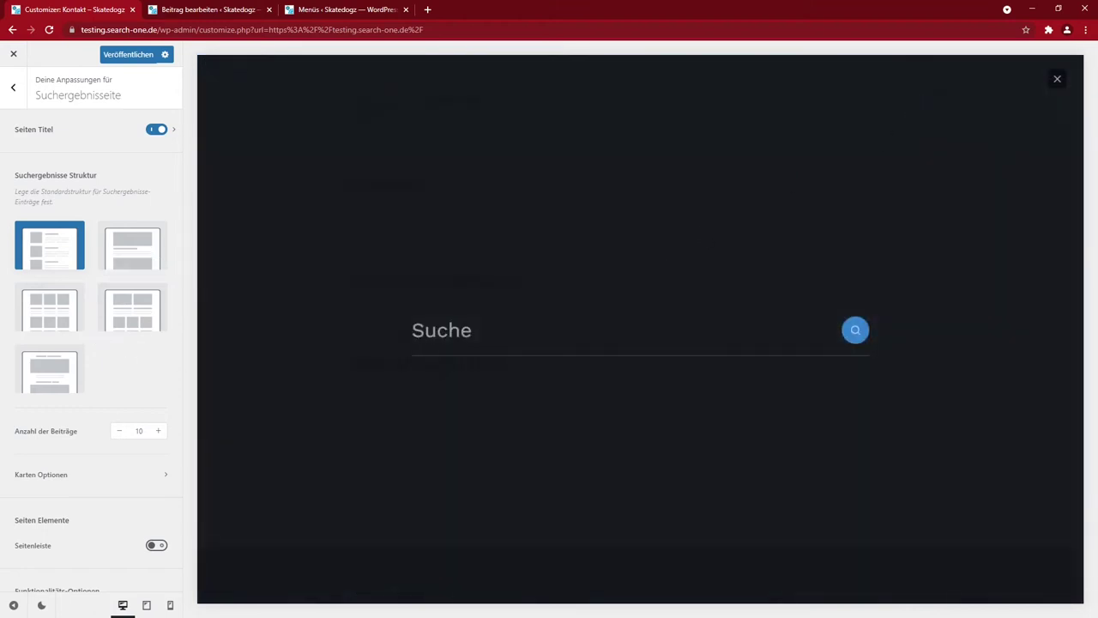
text(ollie)
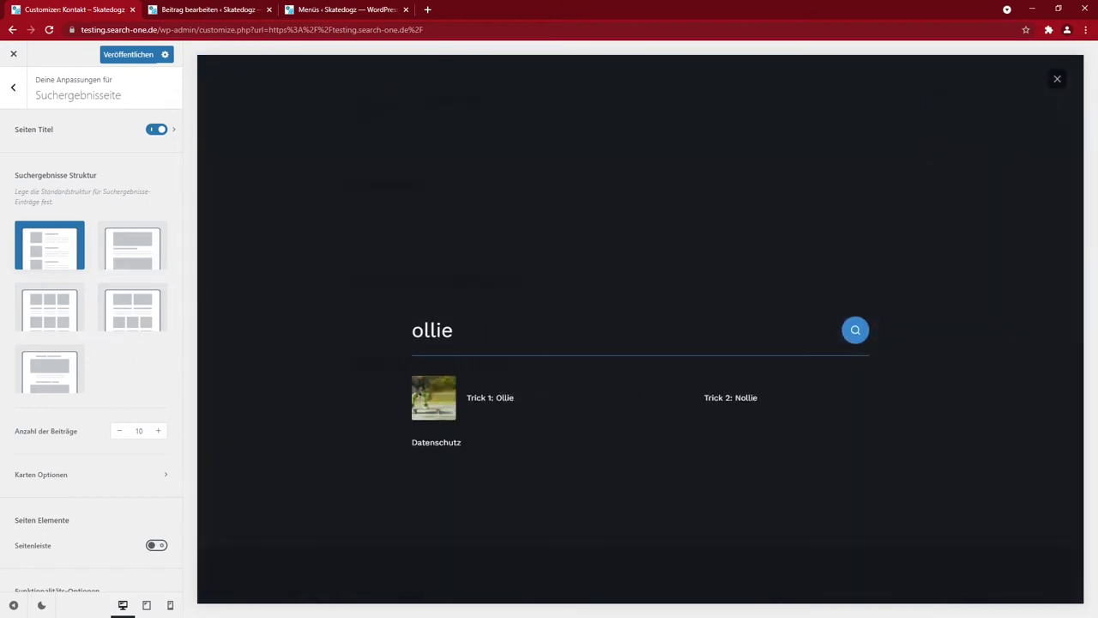
key(Return)
scroll(699, 392, down, 2)
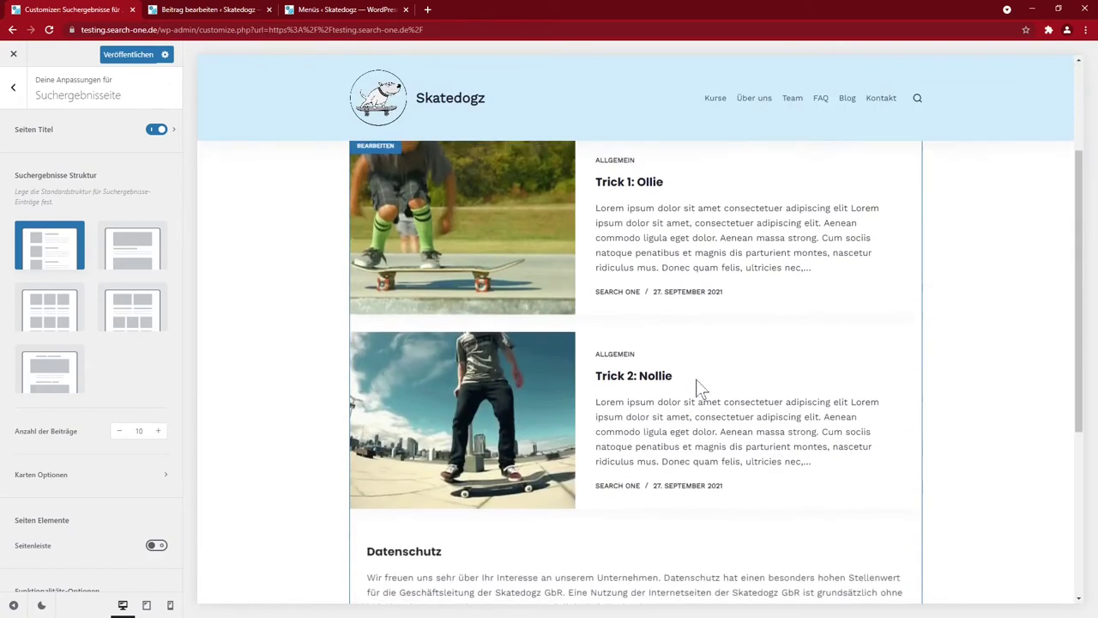
scroll(698, 392, up, 1)
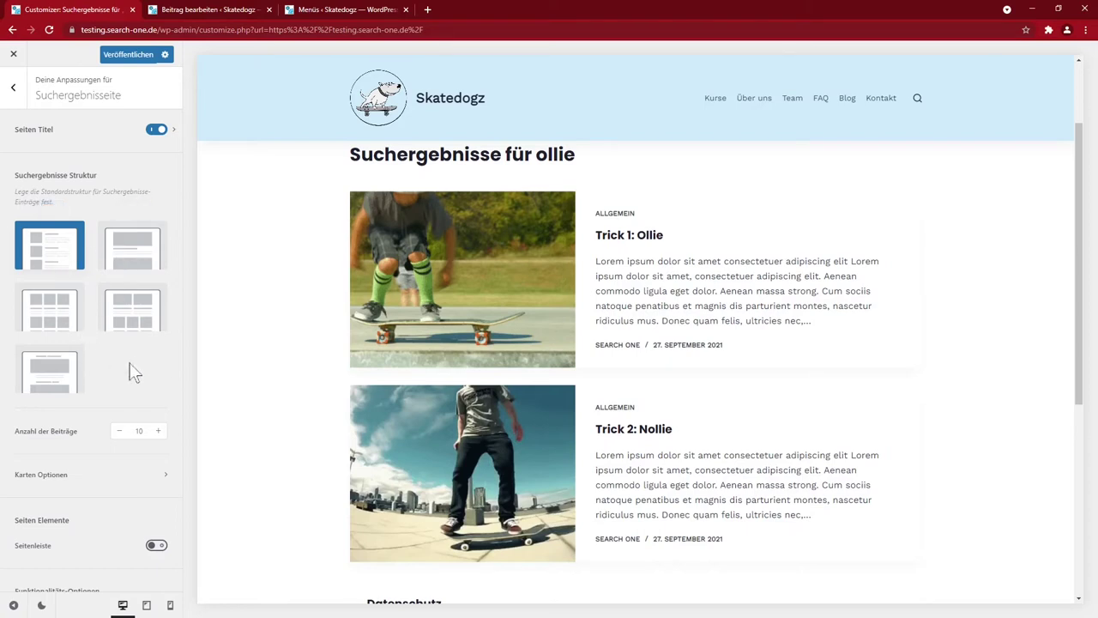
Step: Publish the search results page settings after checking the remaining options, and look at the author page (Autoren-Seite) settings
scroll(258, 451, down, 1)
scroll(140, 452, down, 1)
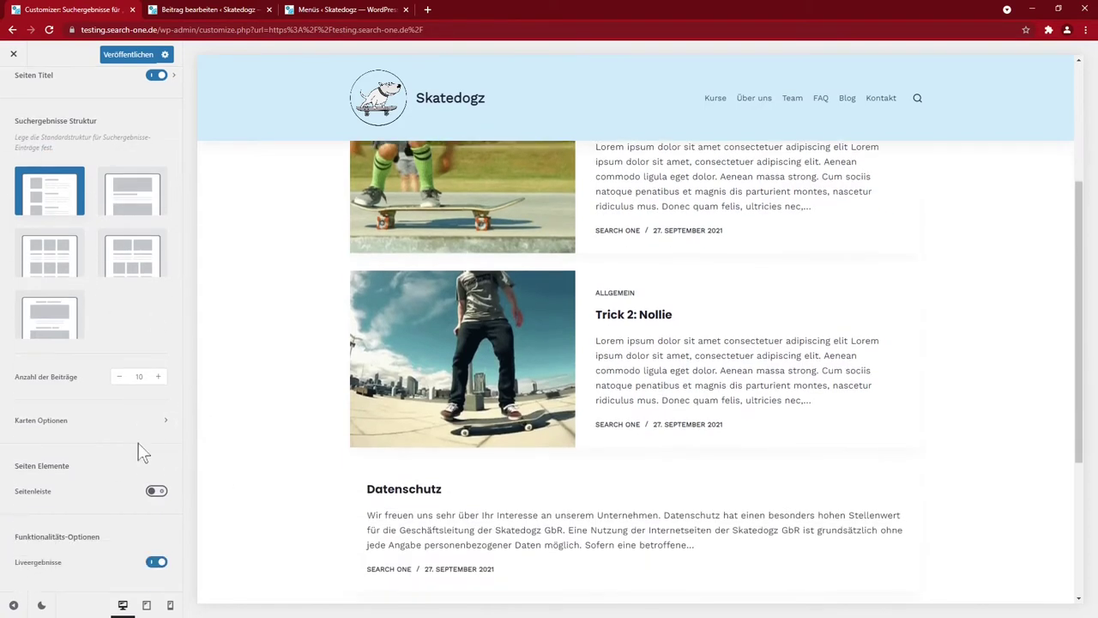
scroll(125, 464, up, 1)
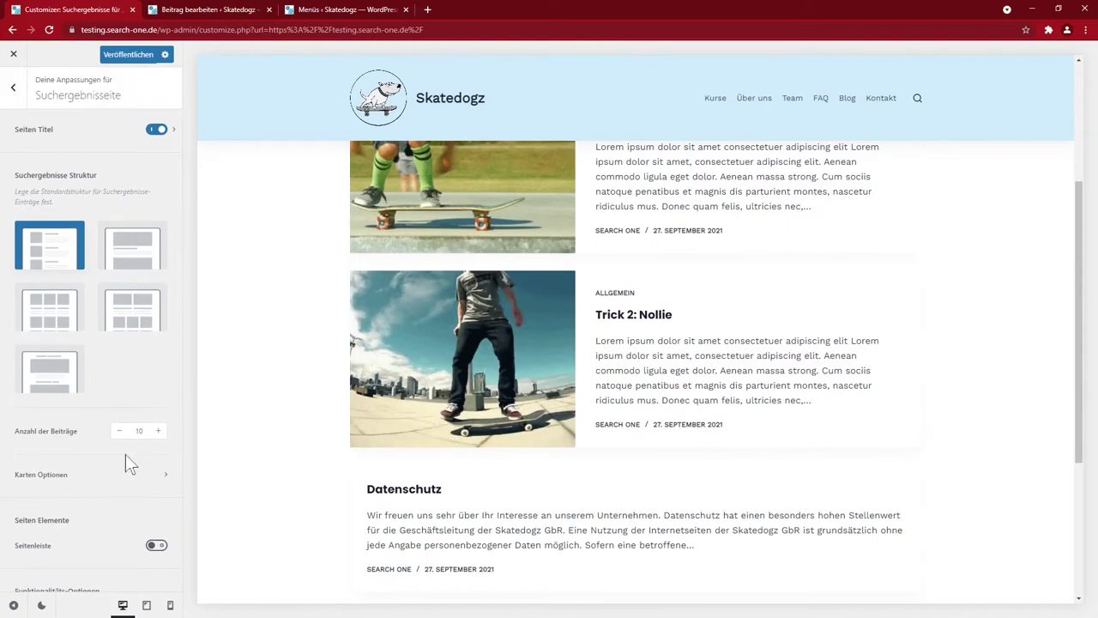
click(128, 54)
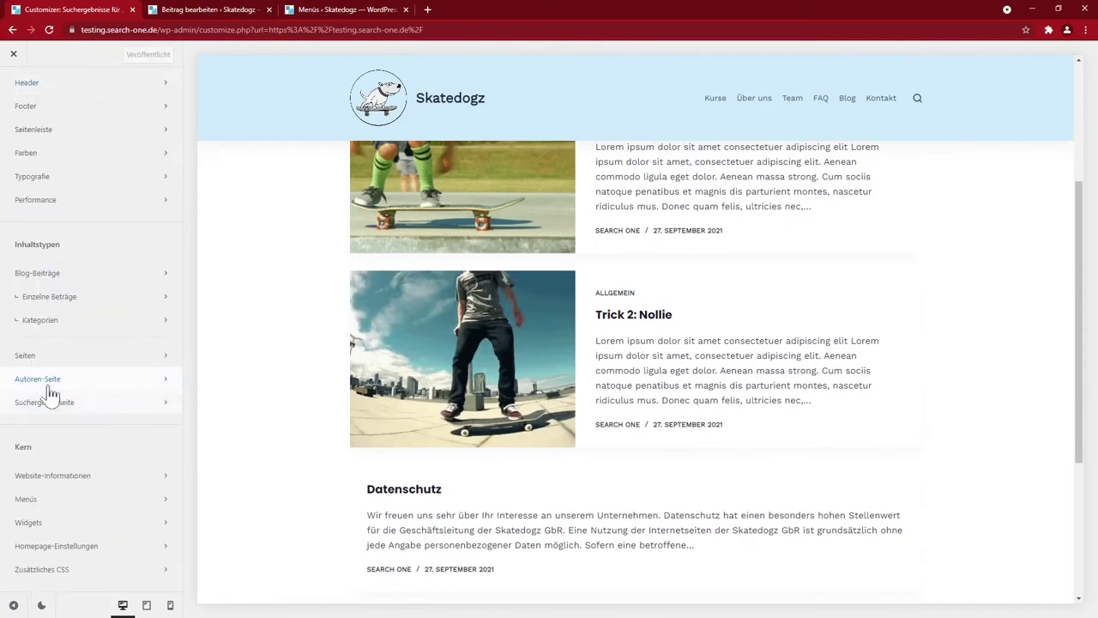
click(74, 386)
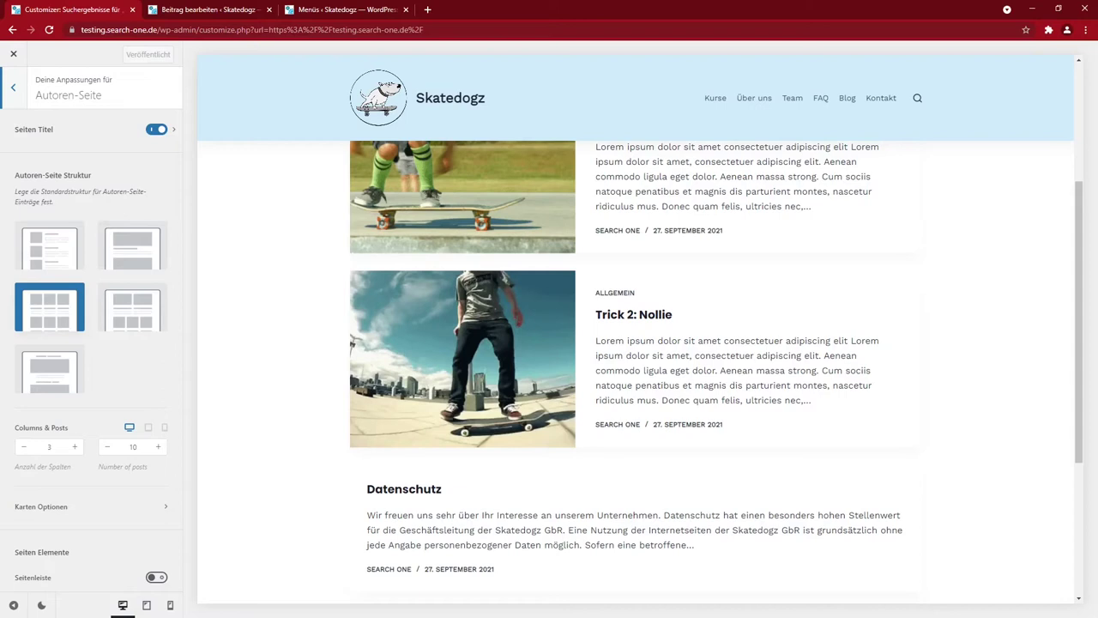
click(13, 94)
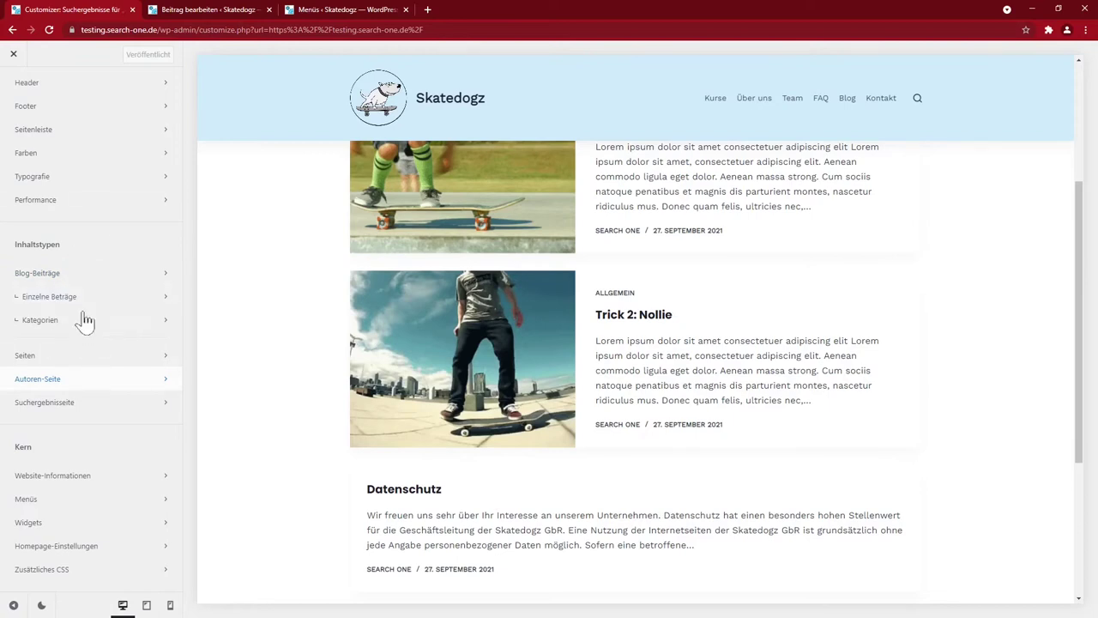
Step: Clear the site's subtitle (Untertitel) in the website information and publish the change
click(53, 477)
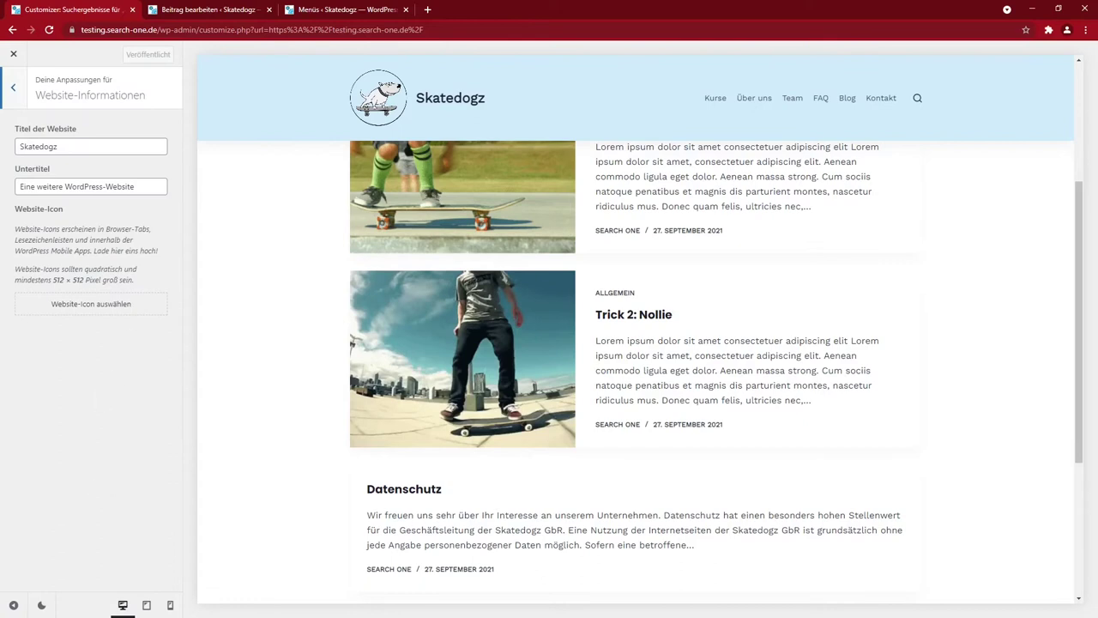
triple_click(85, 186)
key(BackSpace)
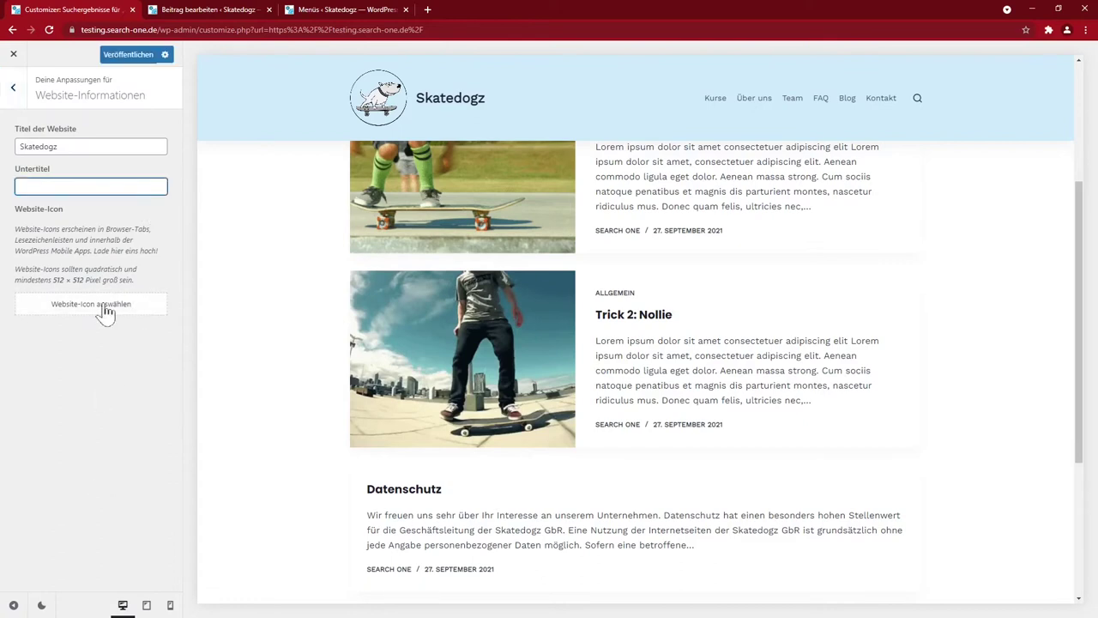
click(128, 54)
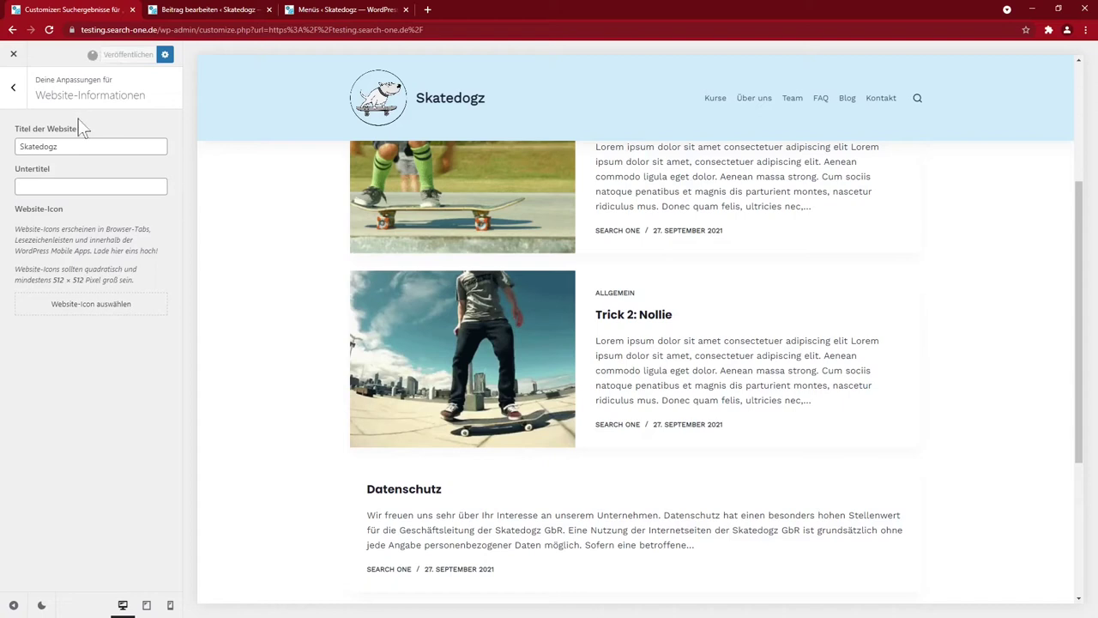
click(13, 87)
Step: Look at the existing menus and menu positions and return to the main customizer options
click(68, 447)
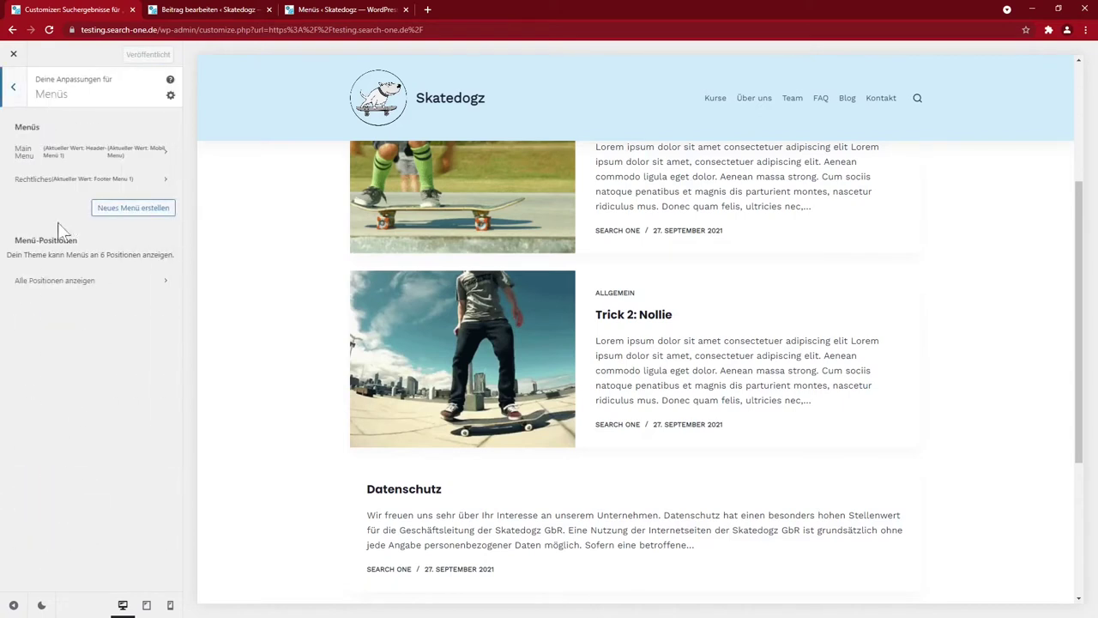
click(13, 86)
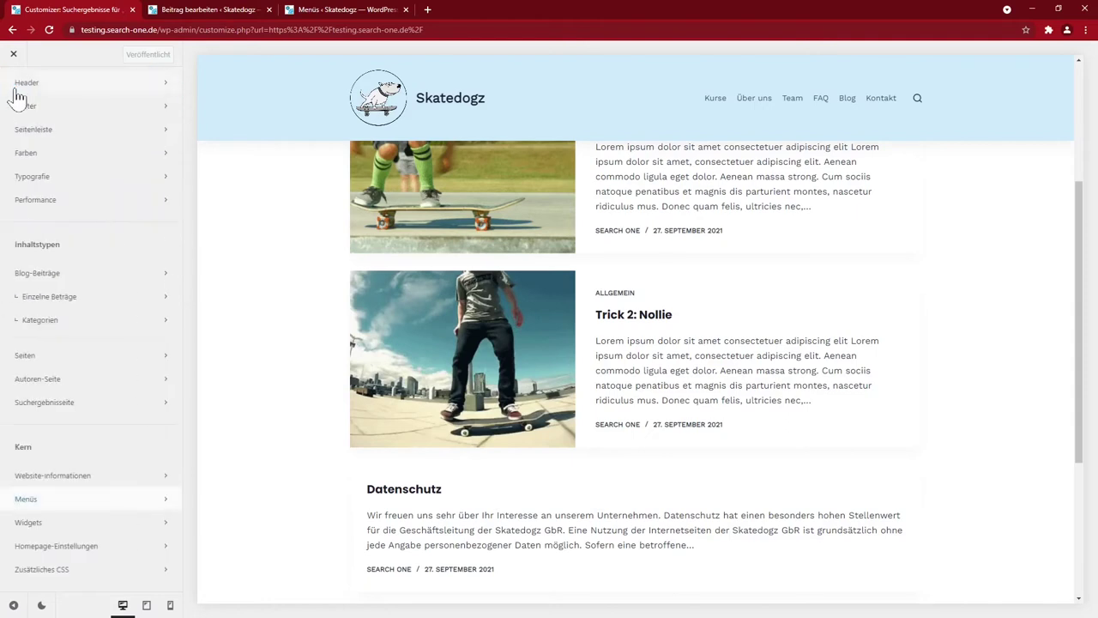
Step: Set the posts page (Beitragsseite) to Blog in the homepage settings, publish the change and check the blog page preview
click(29, 523)
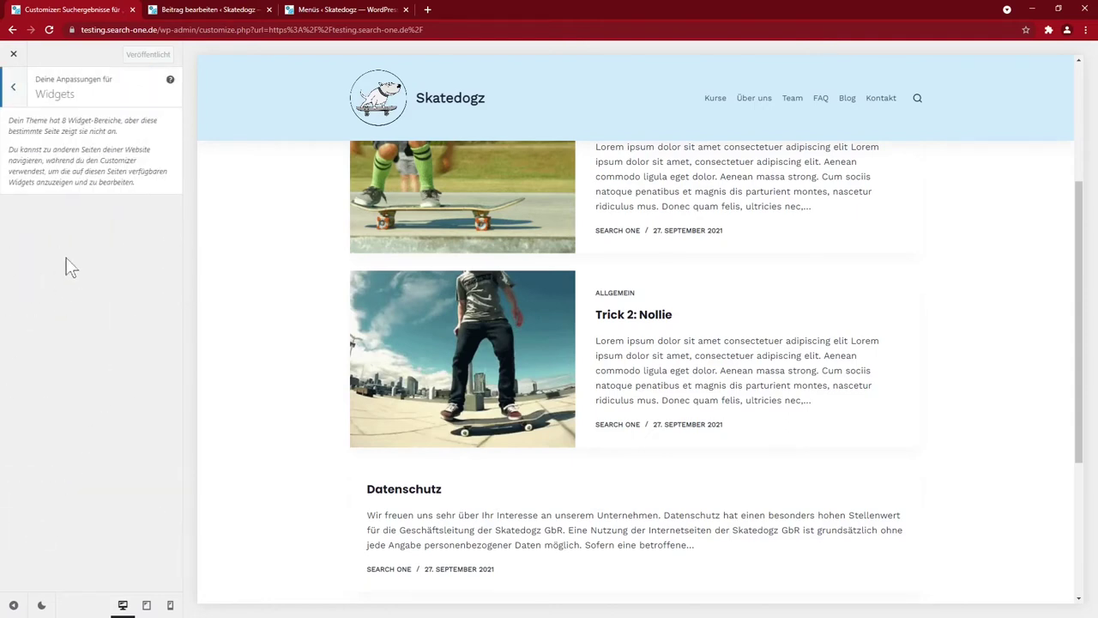
click(13, 89)
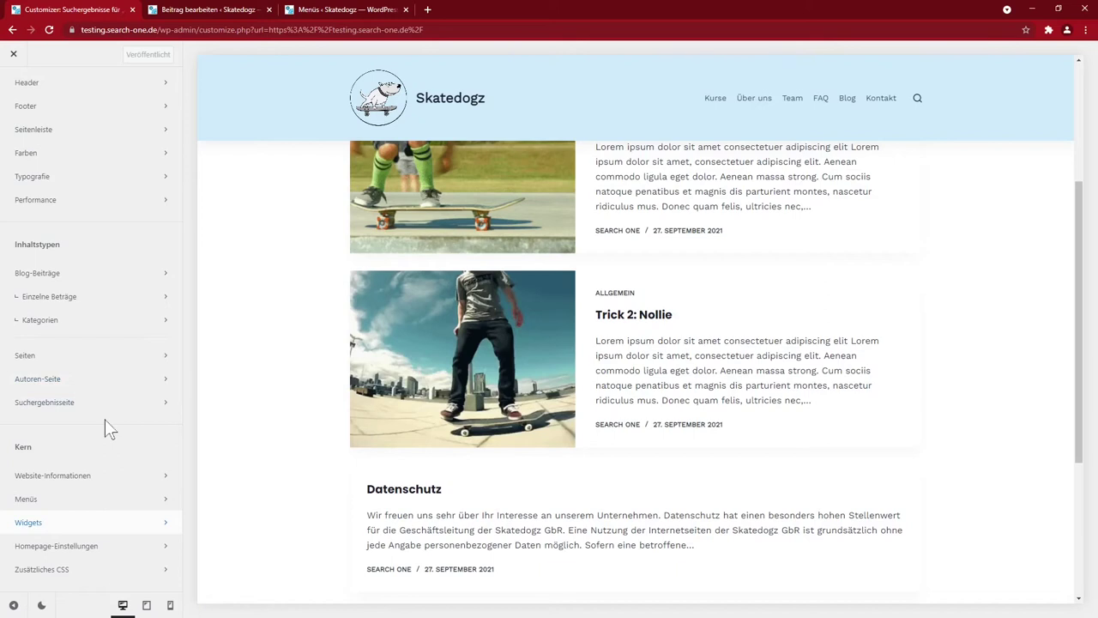
click(72, 545)
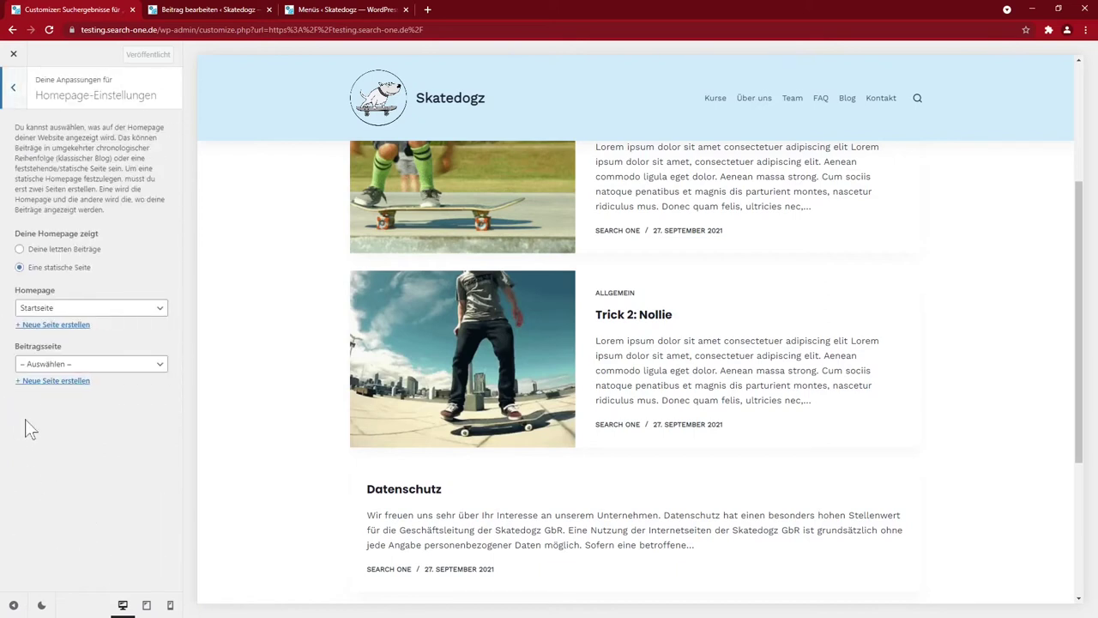
click(136, 367)
click(67, 399)
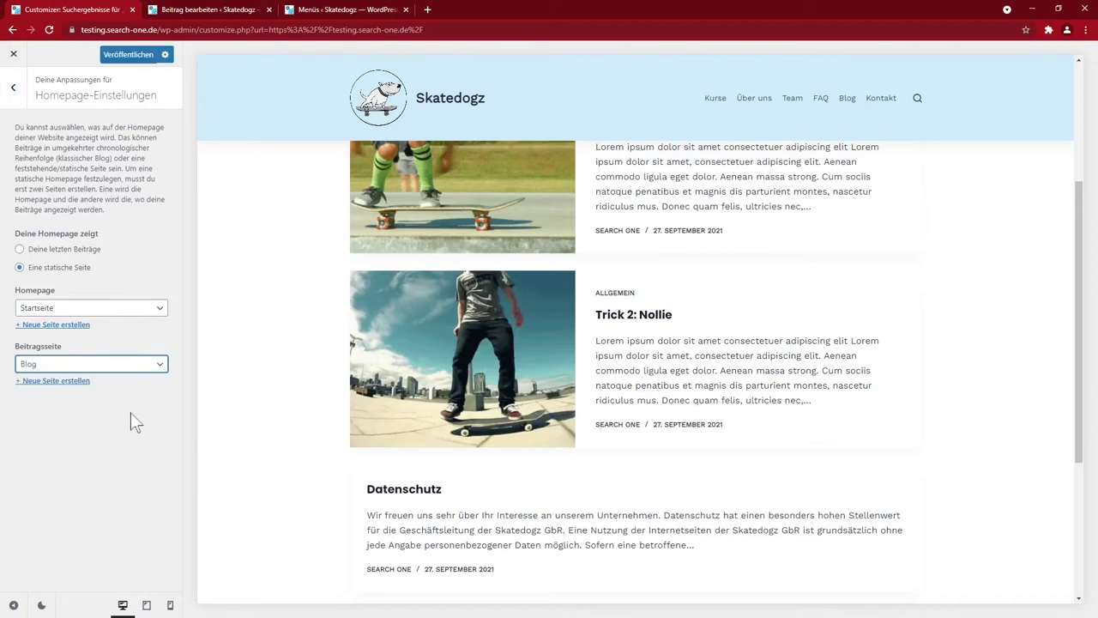
click(129, 56)
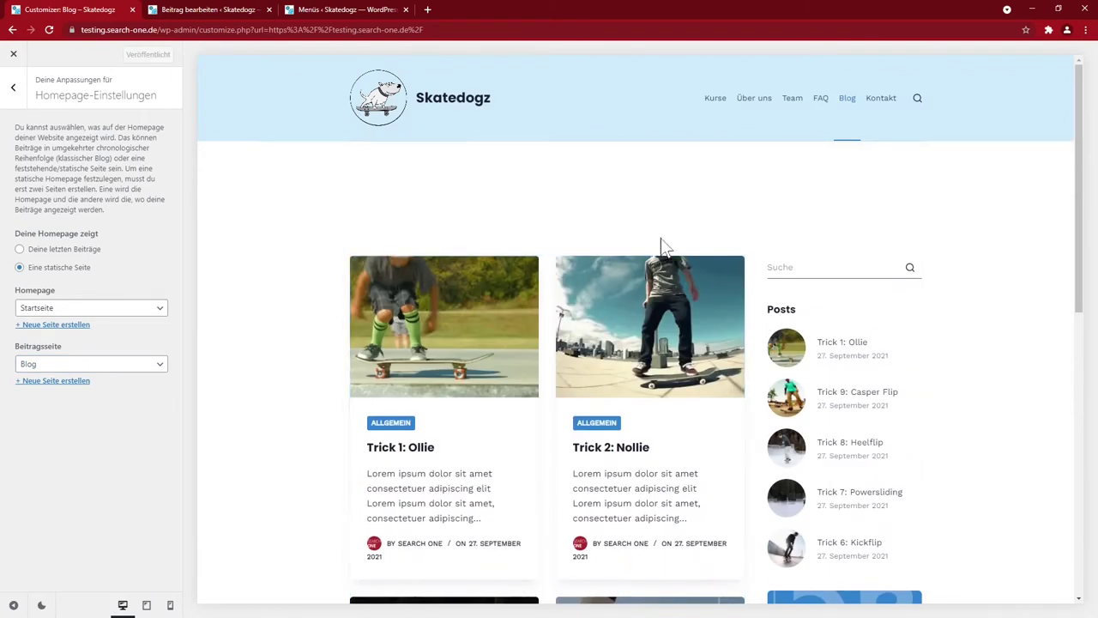
scroll(949, 461, down, 3)
scroll(951, 478, up, 2)
scroll(951, 478, up, 2)
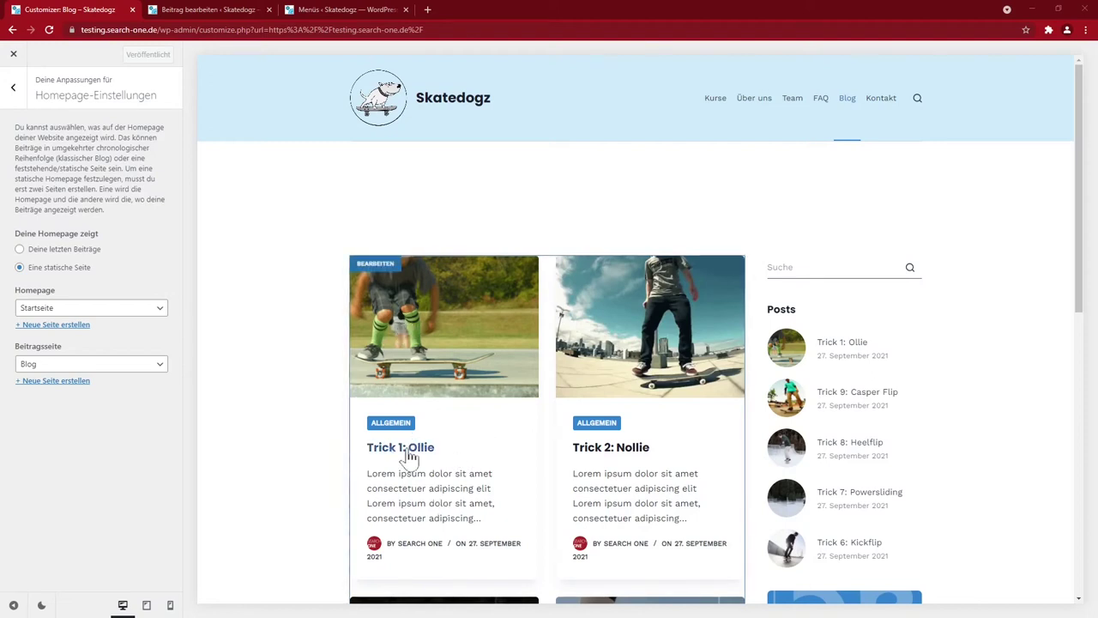
Step: In the category card options, hide both Beitrags-Meta elements and the Textauszug, and show the „Weiterlesen“-Button
click(13, 87)
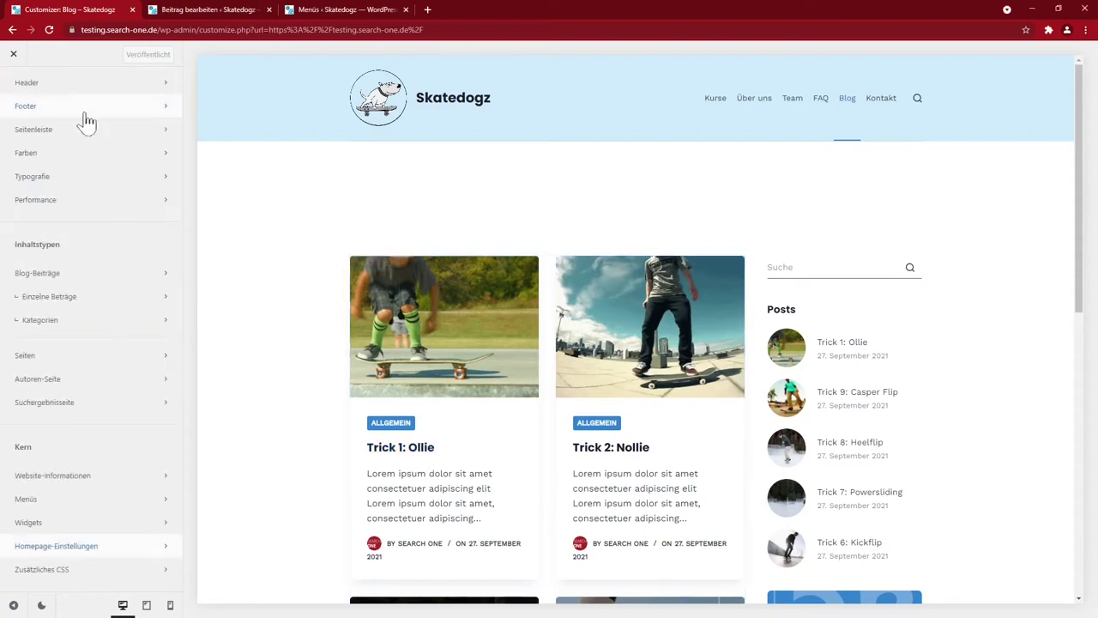
click(54, 329)
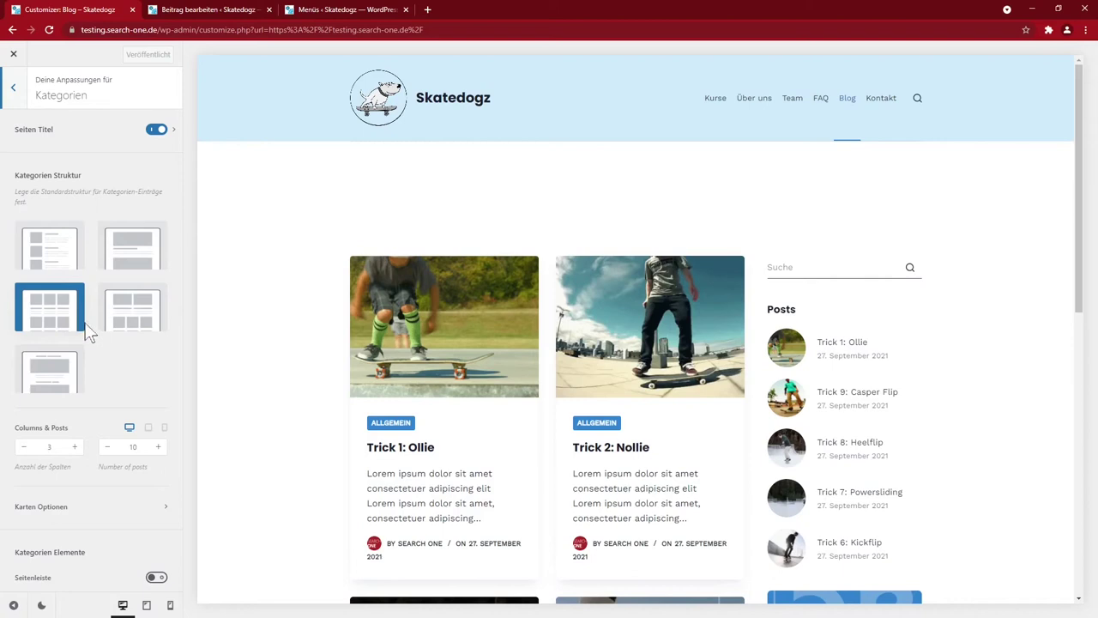
click(59, 499)
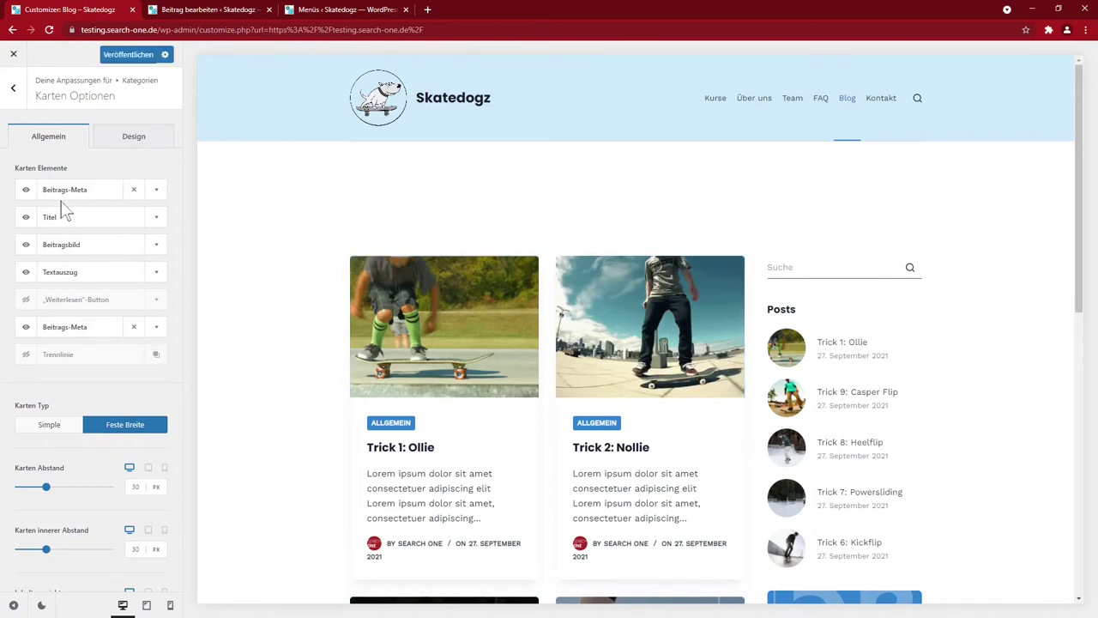
click(25, 190)
click(26, 273)
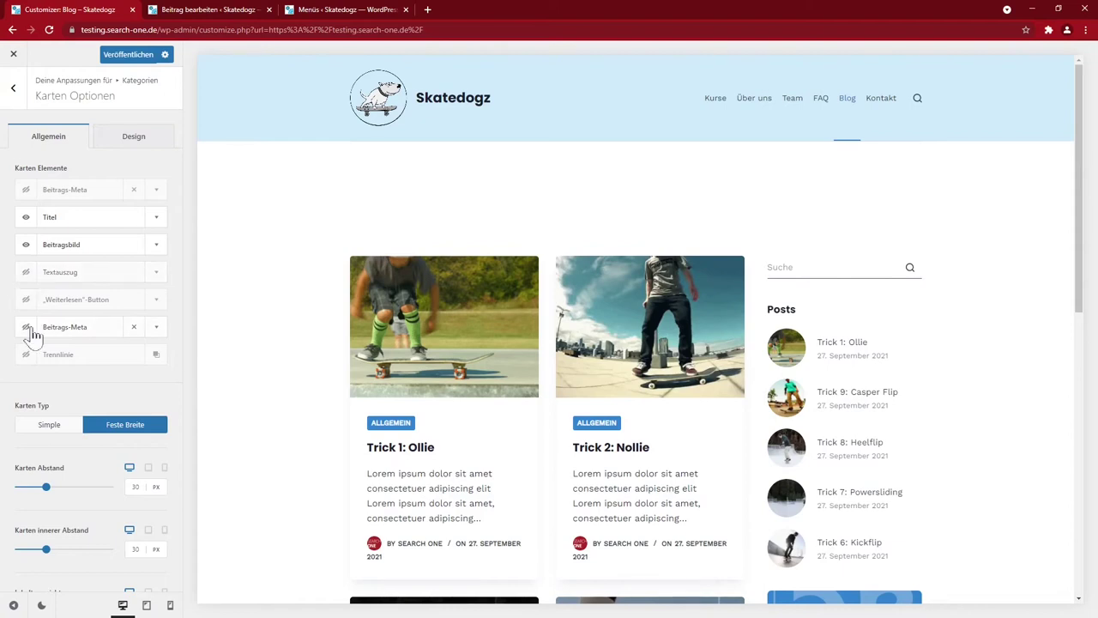
click(26, 327)
click(26, 300)
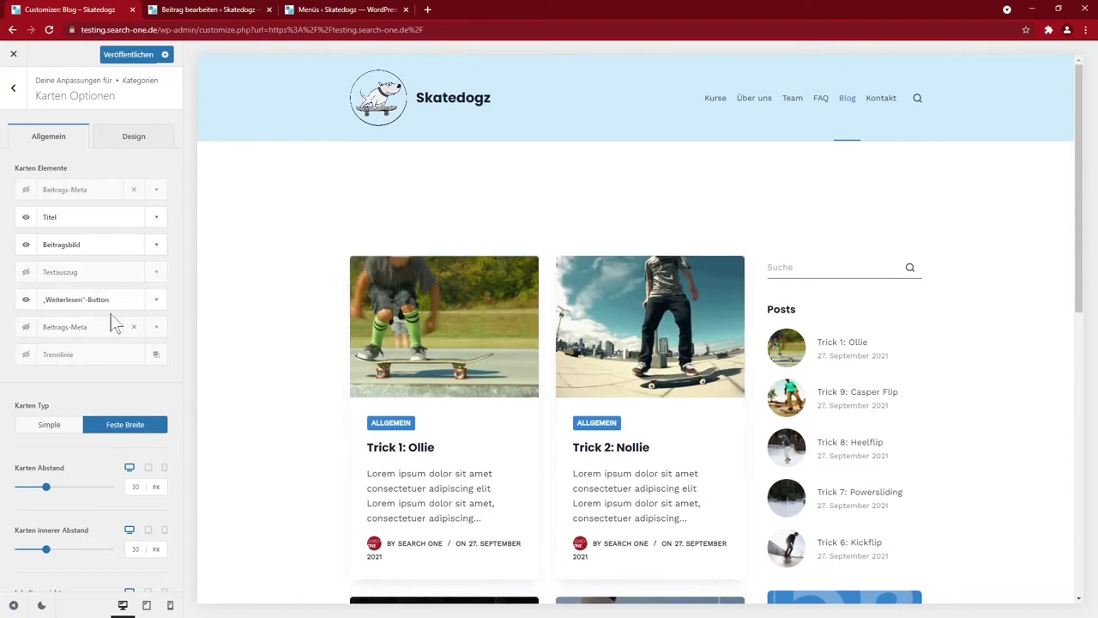
Step: Set the category cards' read-more button text to "Tutorial", publish, and reload the customizer with the blog page in the preview
click(156, 301)
text(Tutorial)
click(137, 54)
click(50, 34)
click(850, 100)
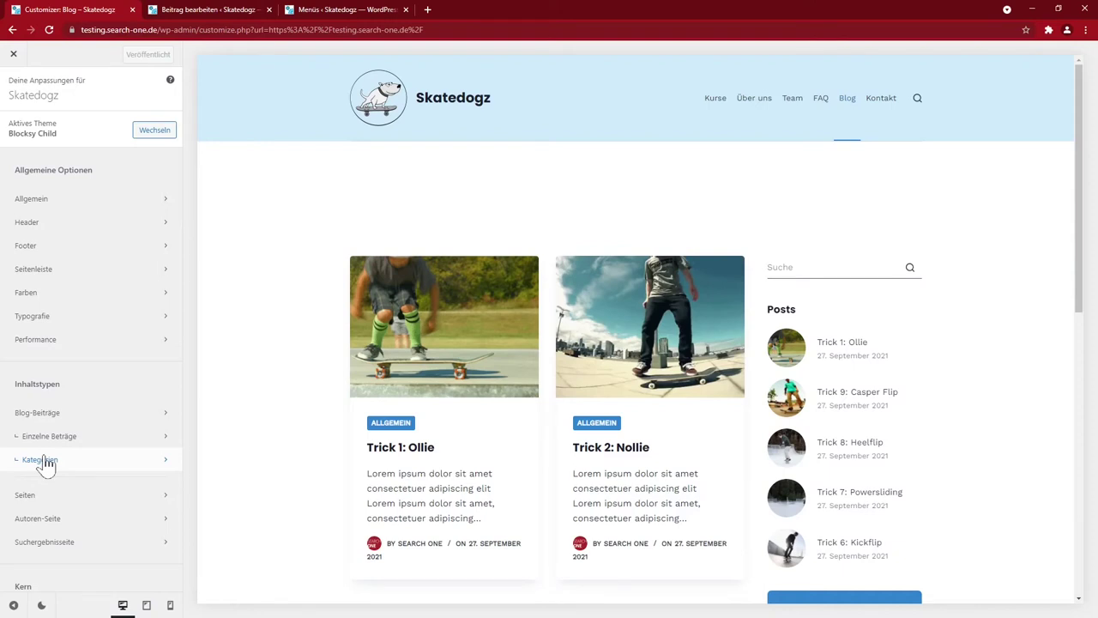
Step: Disable the sidebar (Seitenleiste) for the blog posts page and set its number of columns to 3
click(43, 413)
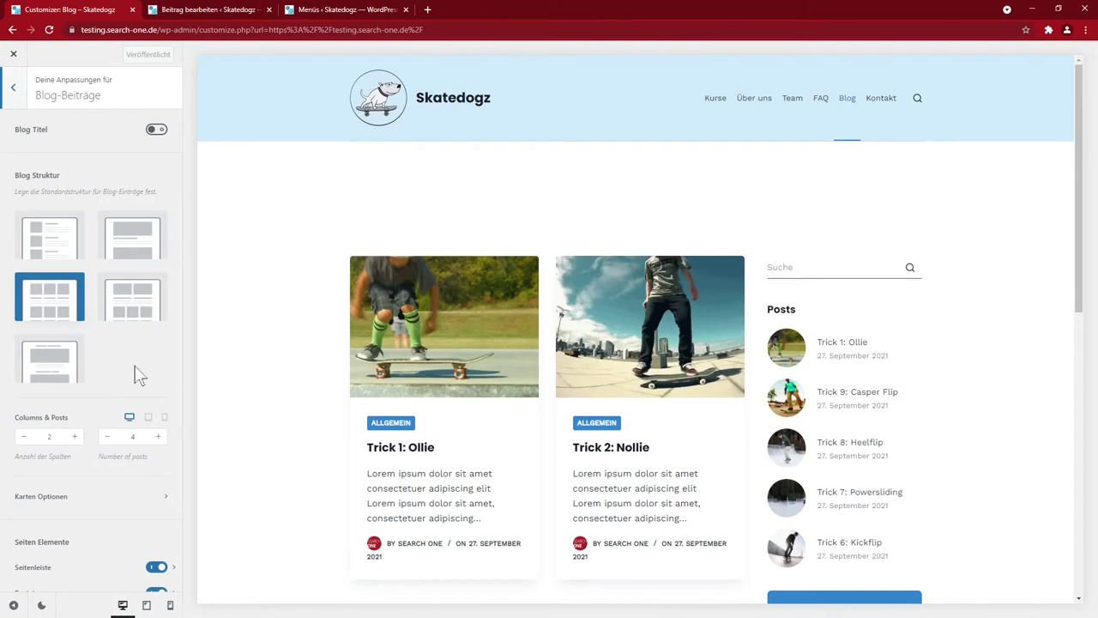
scroll(140, 375, down, 2)
click(161, 468)
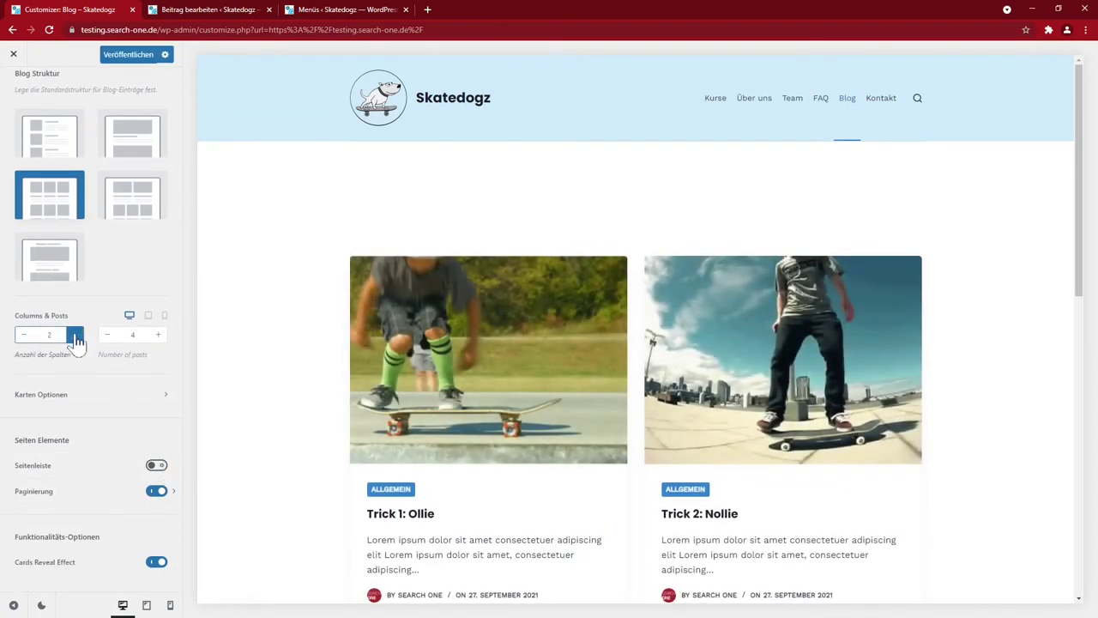
click(75, 336)
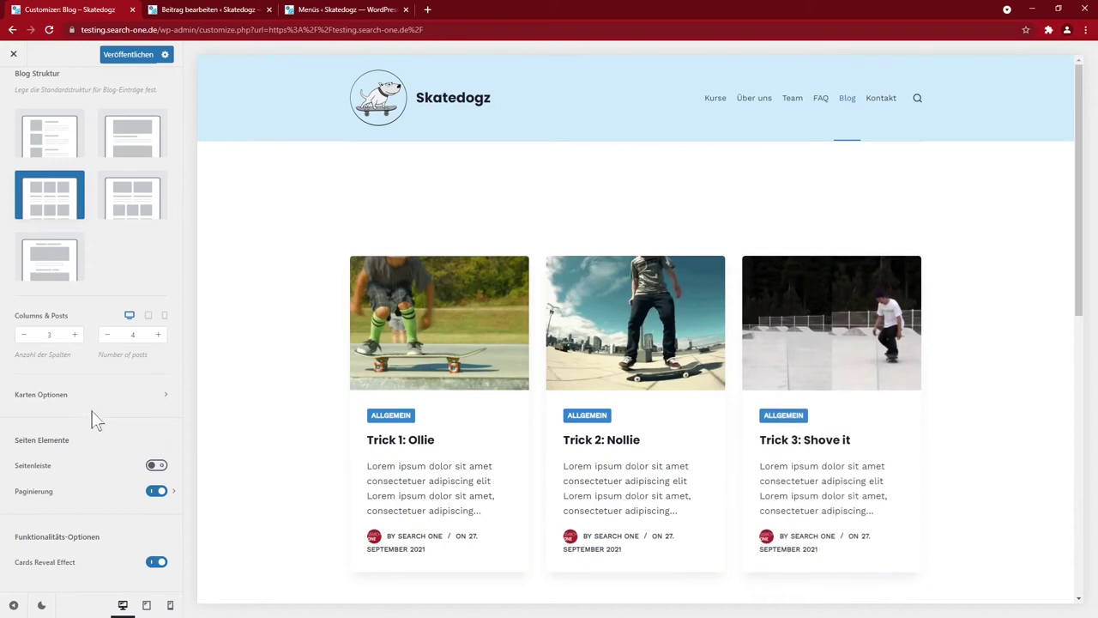
Step: In the blog posts' card options, hide both Beitrags-Meta elements and the Textauszug, and show the „Weiterlesen“-Button
click(94, 412)
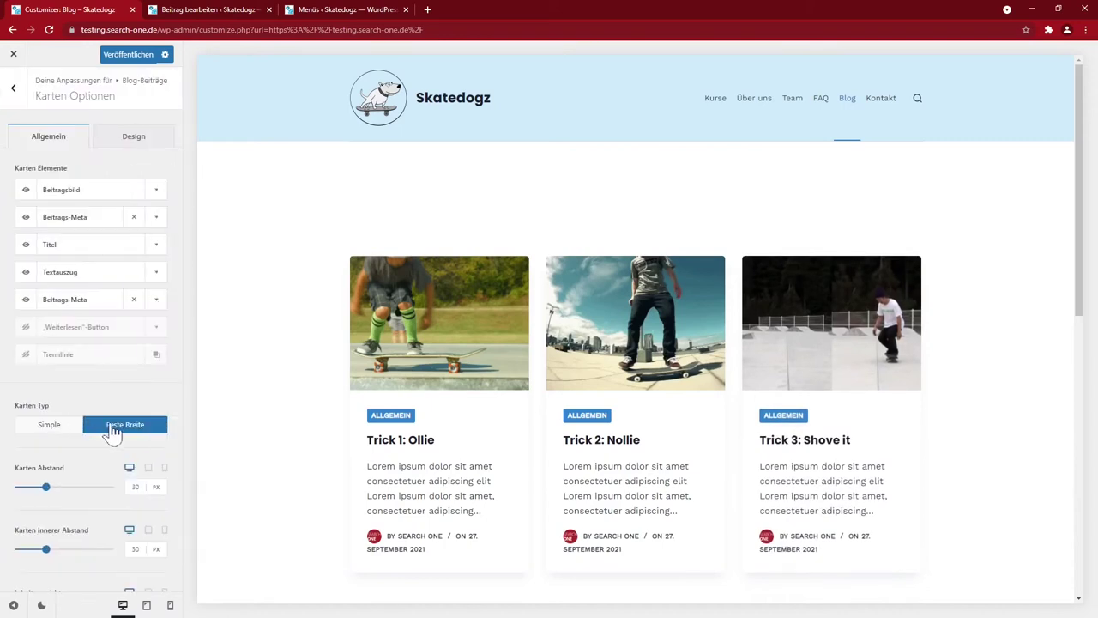
click(26, 300)
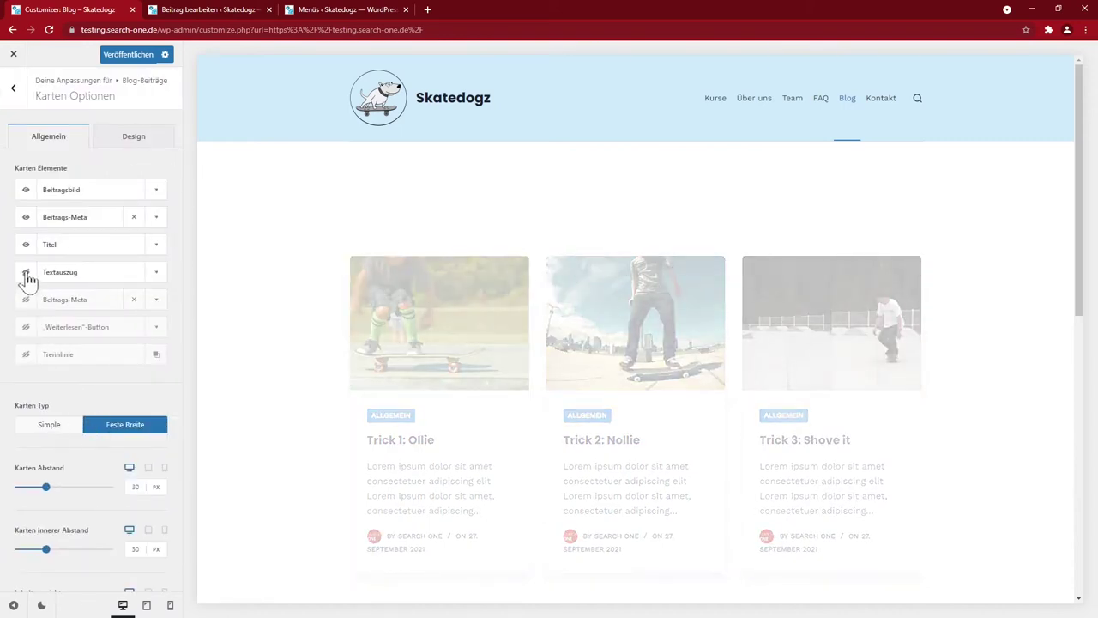
click(26, 272)
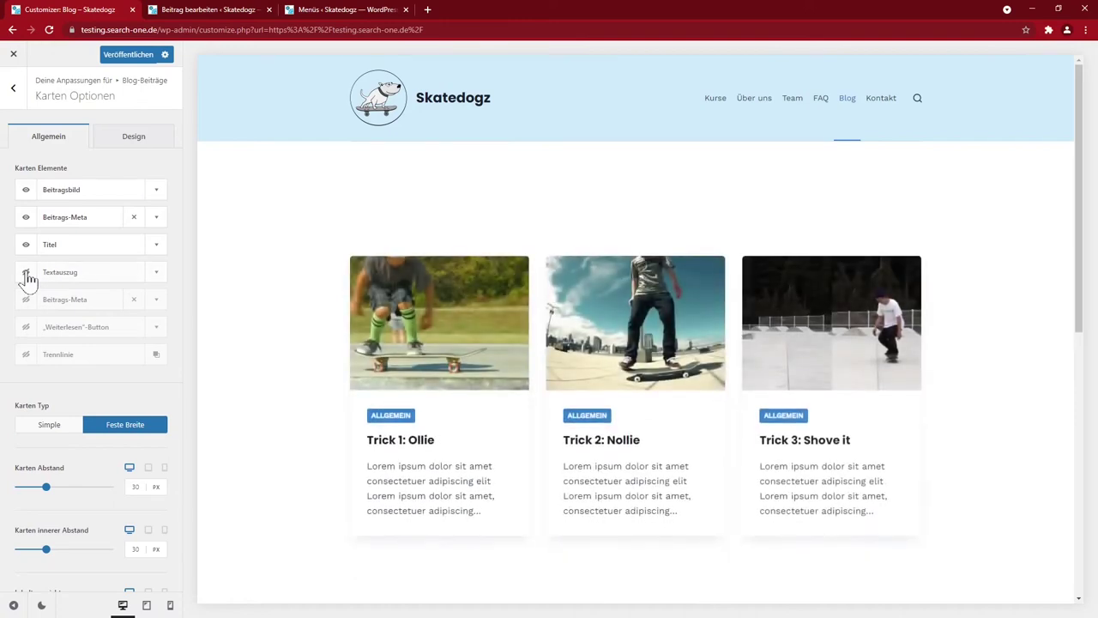
click(26, 217)
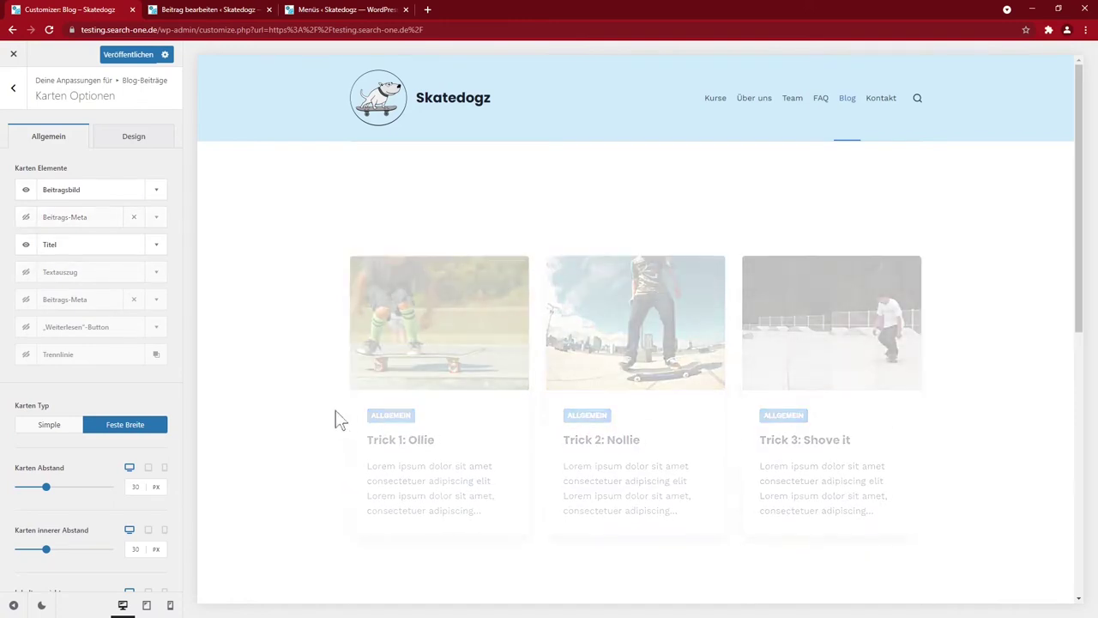
click(26, 327)
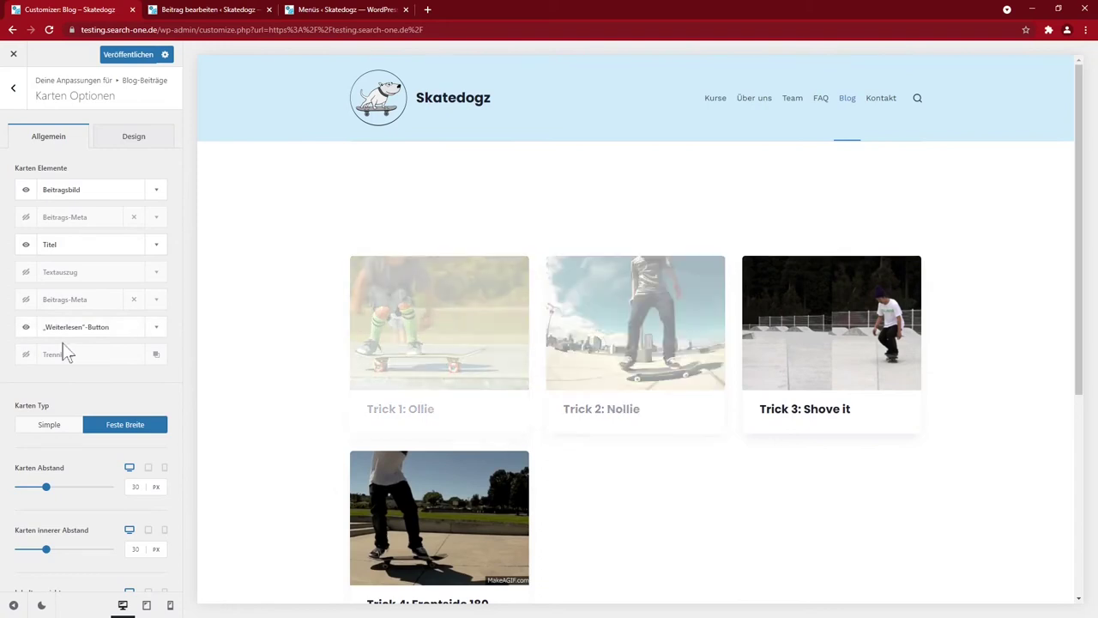
Step: Set the read-more button text on the blog post cards to "Tutorial" and check the cards in the preview
click(156, 327)
triple_click(121, 394)
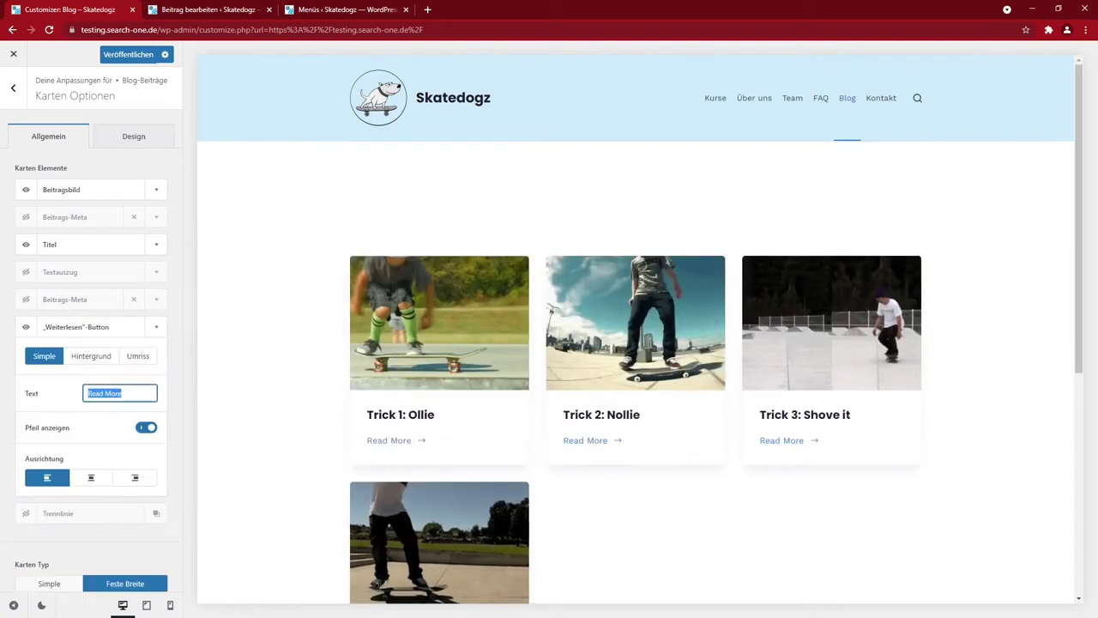
text(Tutorial)
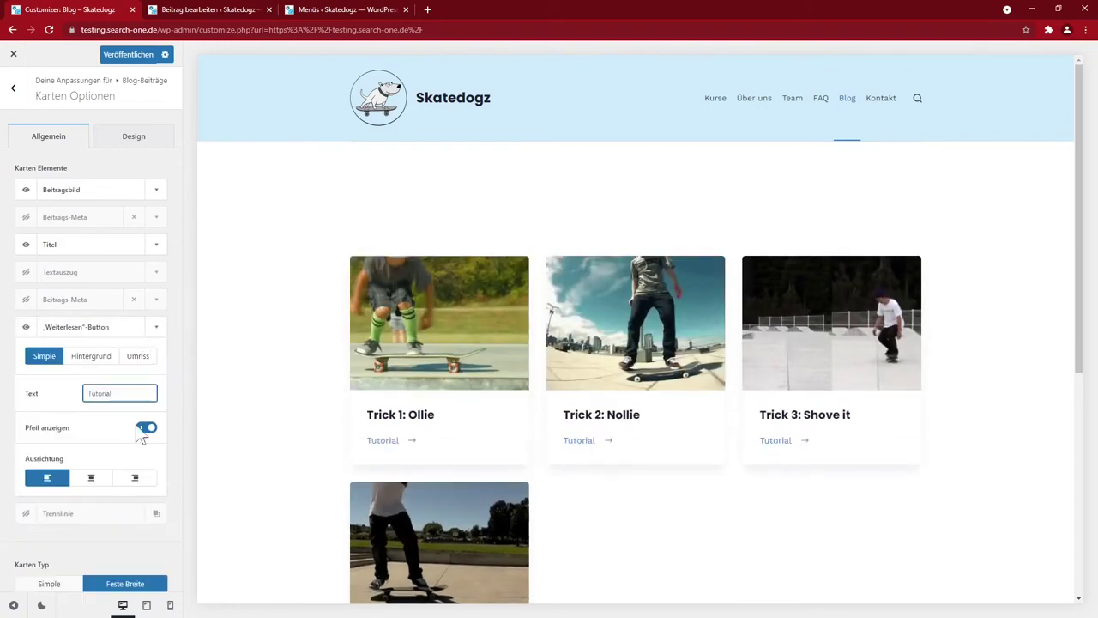
scroll(236, 397, down, 2)
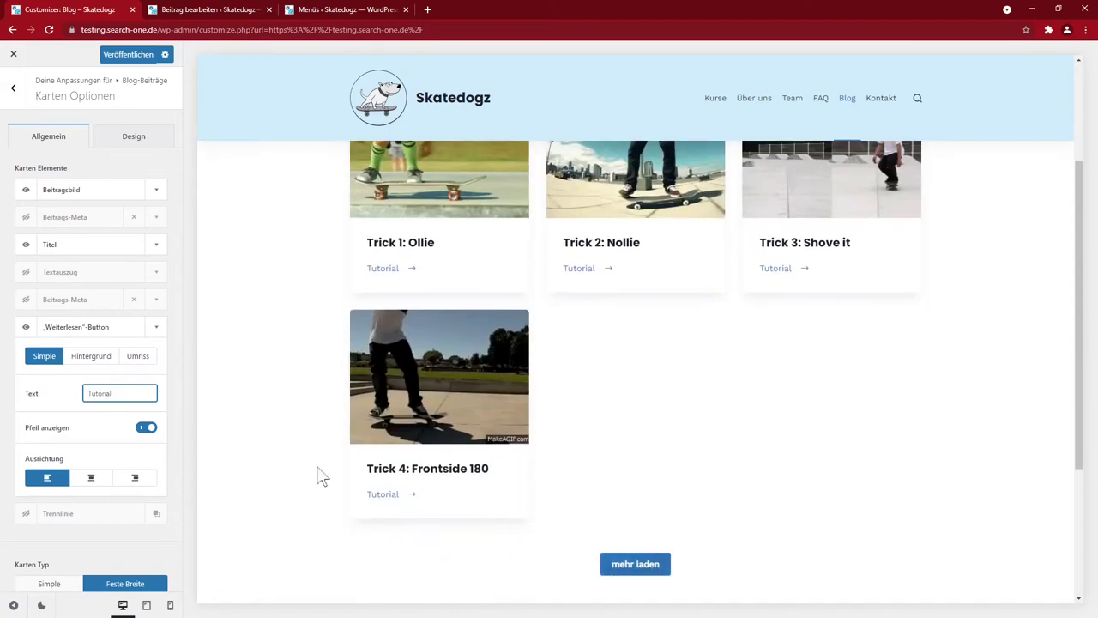
scroll(318, 478, down, 1)
scroll(635, 387, down, 1)
Step: Set the number of posts on the blog page to 10, publish the change and check the reloaded blog page
click(13, 88)
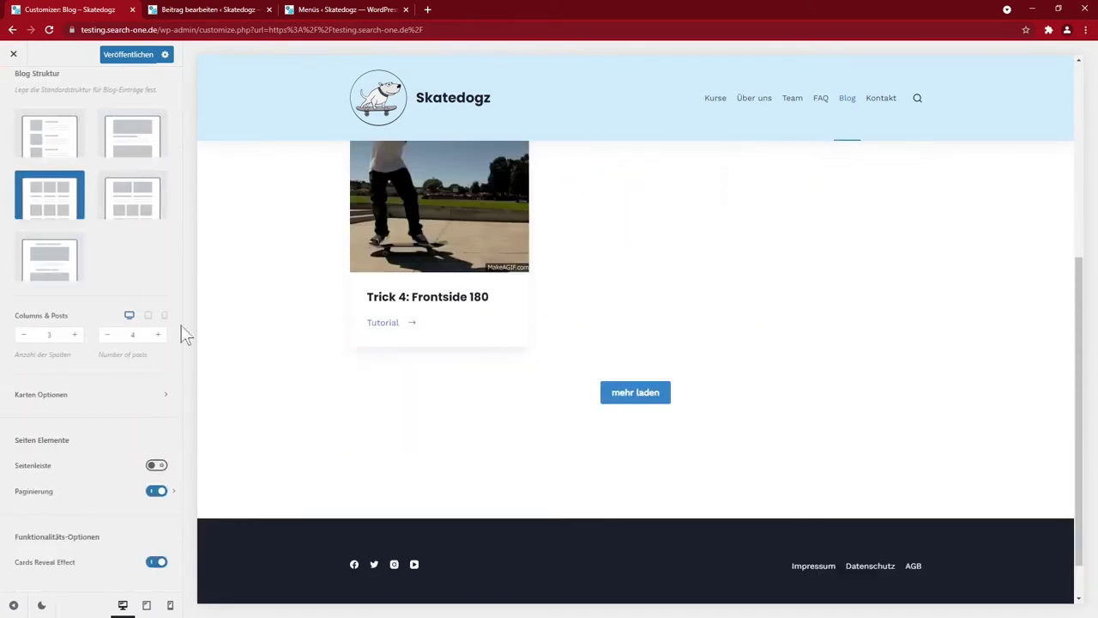
click(132, 335)
double_click(132, 334)
text(10)
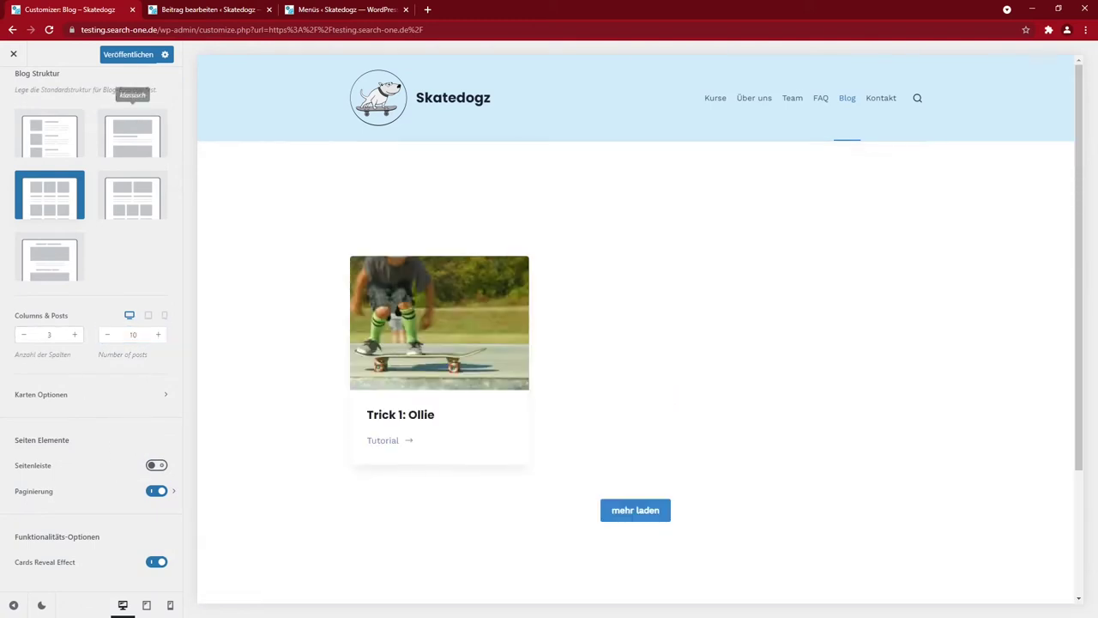
click(128, 55)
click(849, 105)
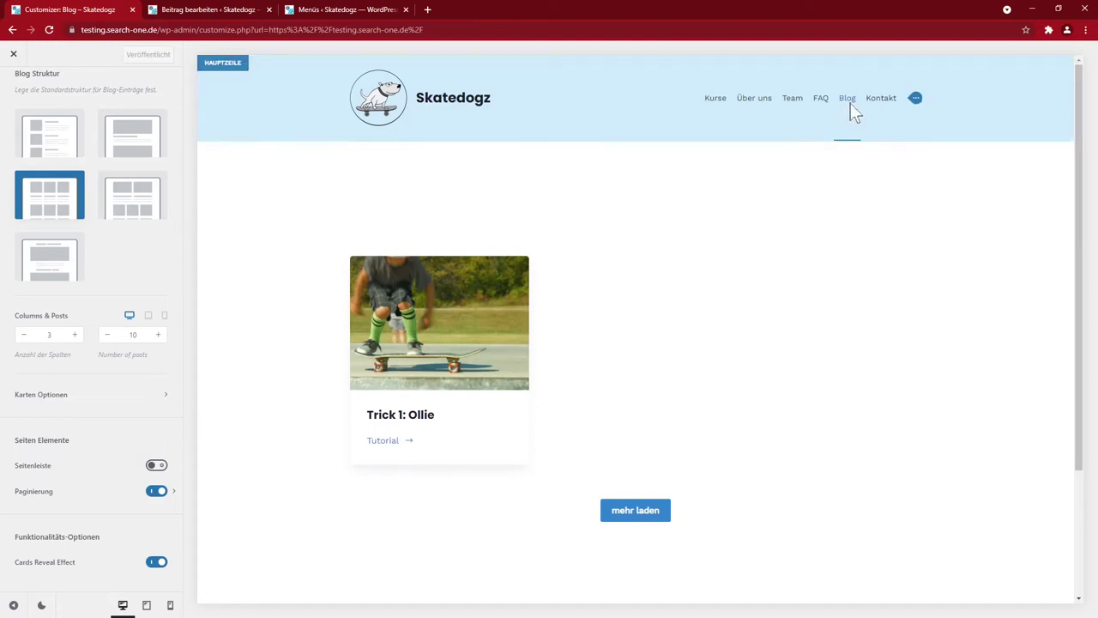
scroll(793, 522, down, 3)
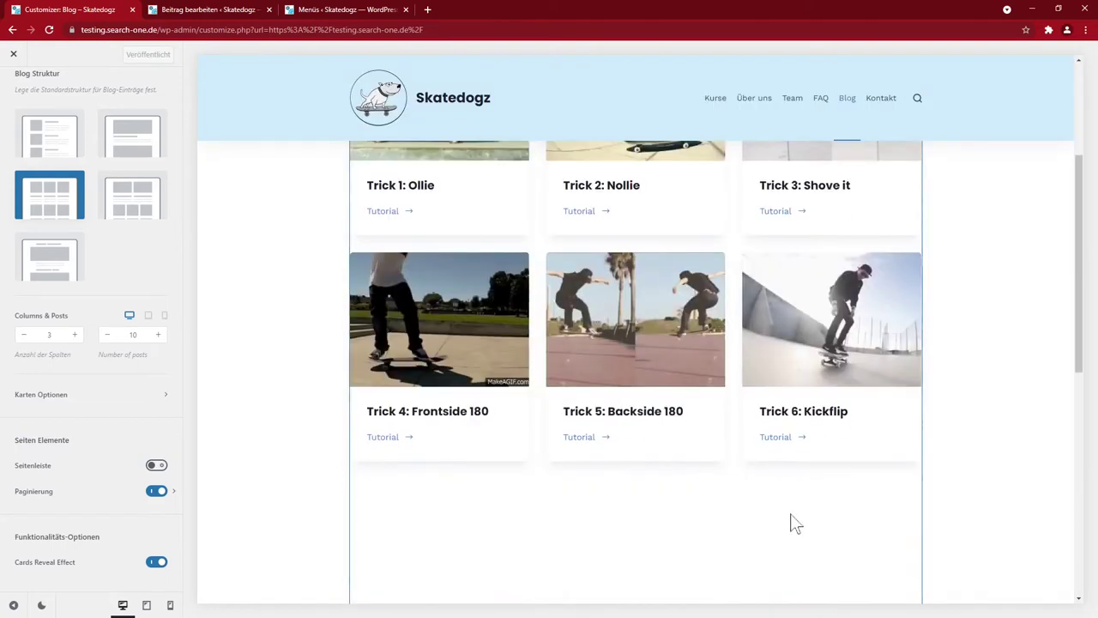
scroll(794, 522, down, 3)
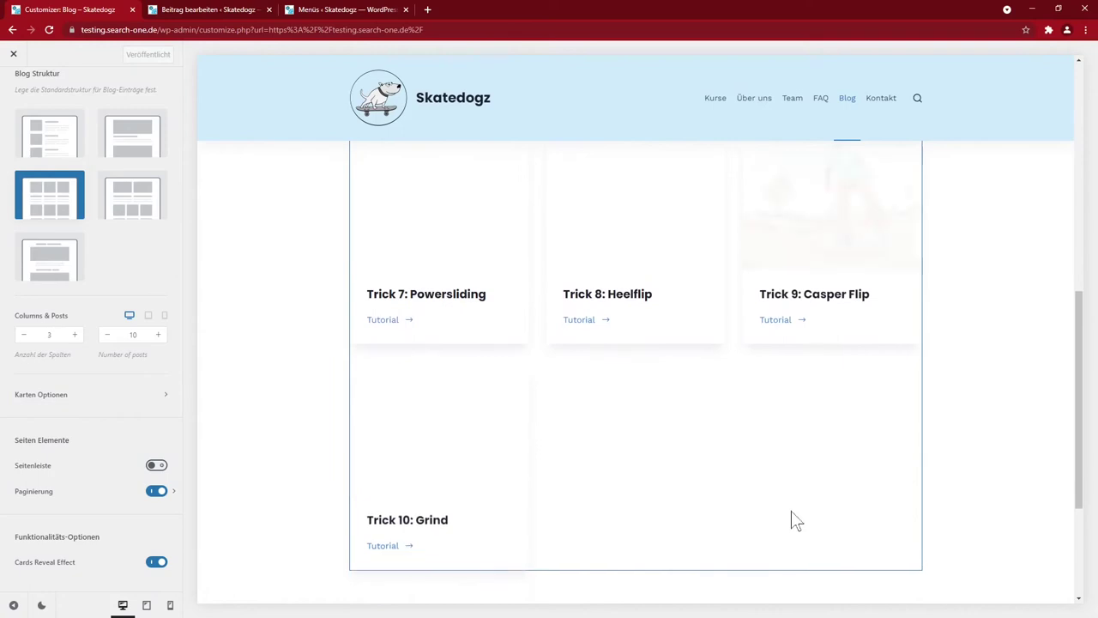
scroll(791, 512, up, 6)
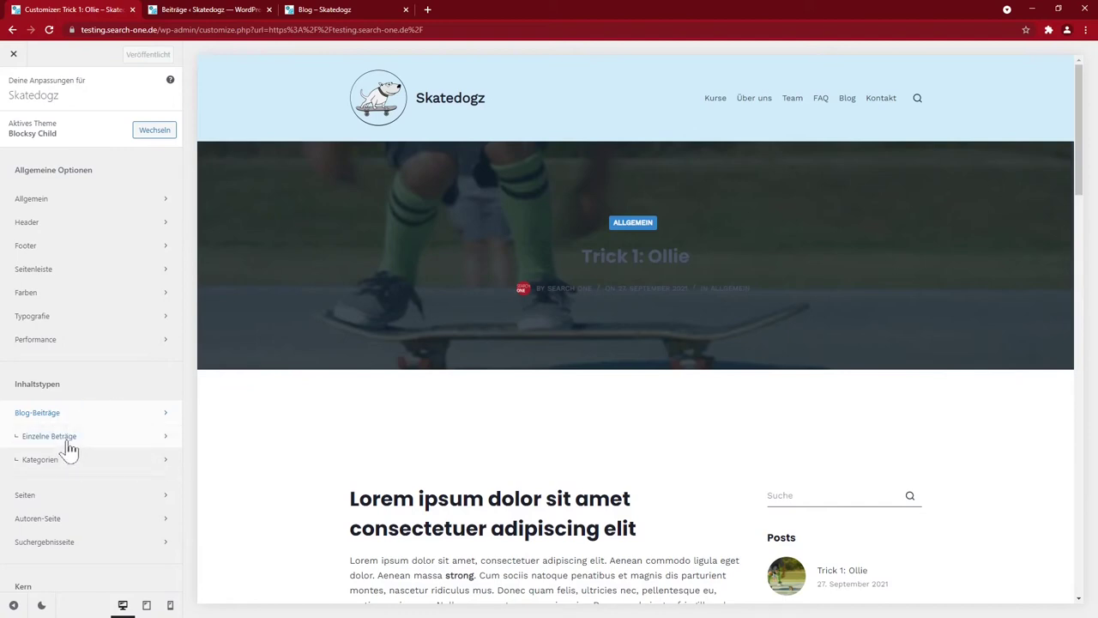
Step: Give single posts the narrow-width structure without a sidebar, comparing it with the normal-width structure on the "Trick 1: Ollie" post
scroll(508, 429, down, 12)
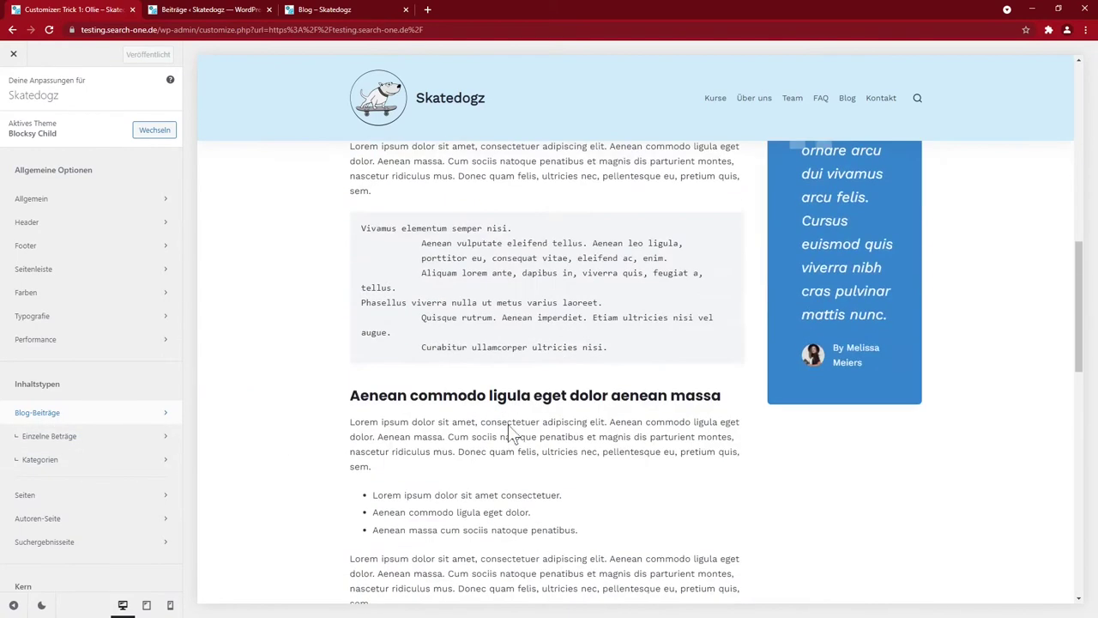
scroll(508, 434, down, 3)
scroll(508, 431, up, 10)
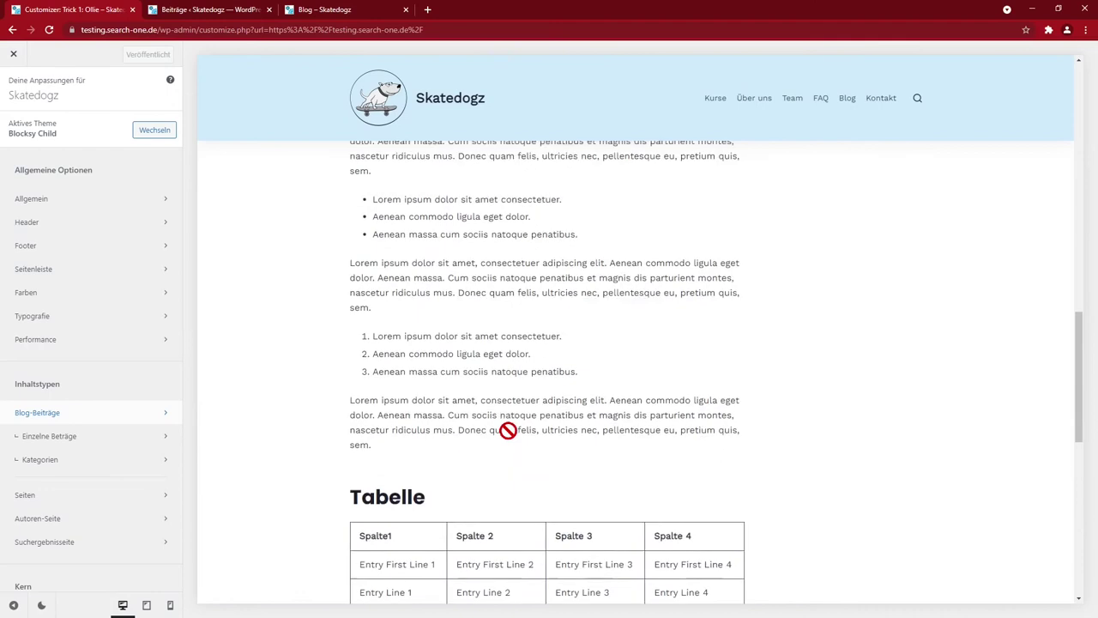
scroll(508, 430, up, 8)
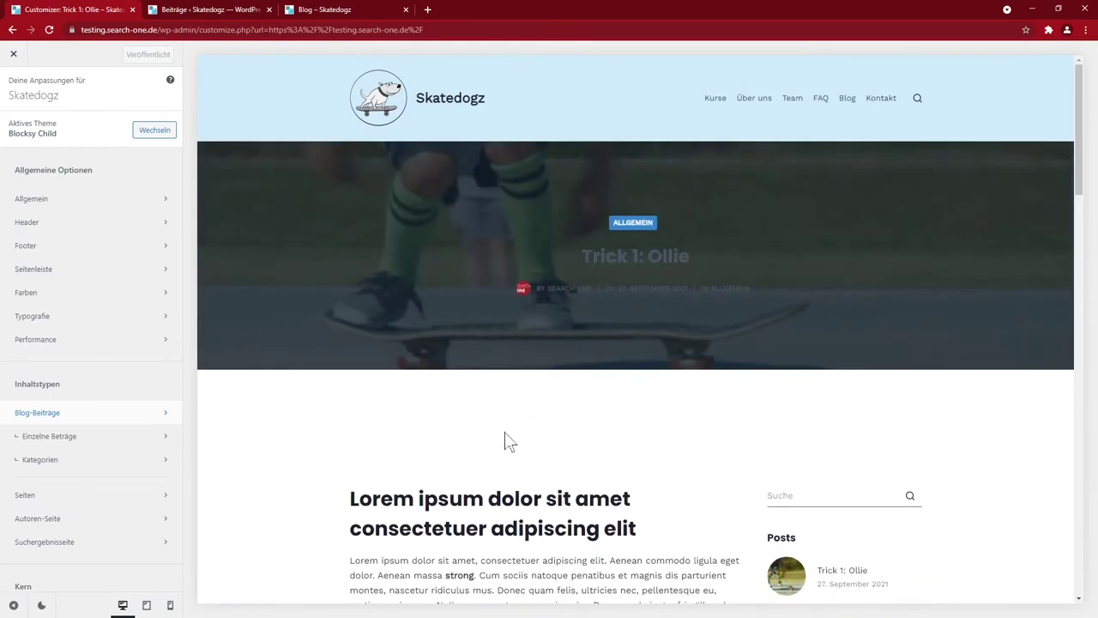
click(51, 436)
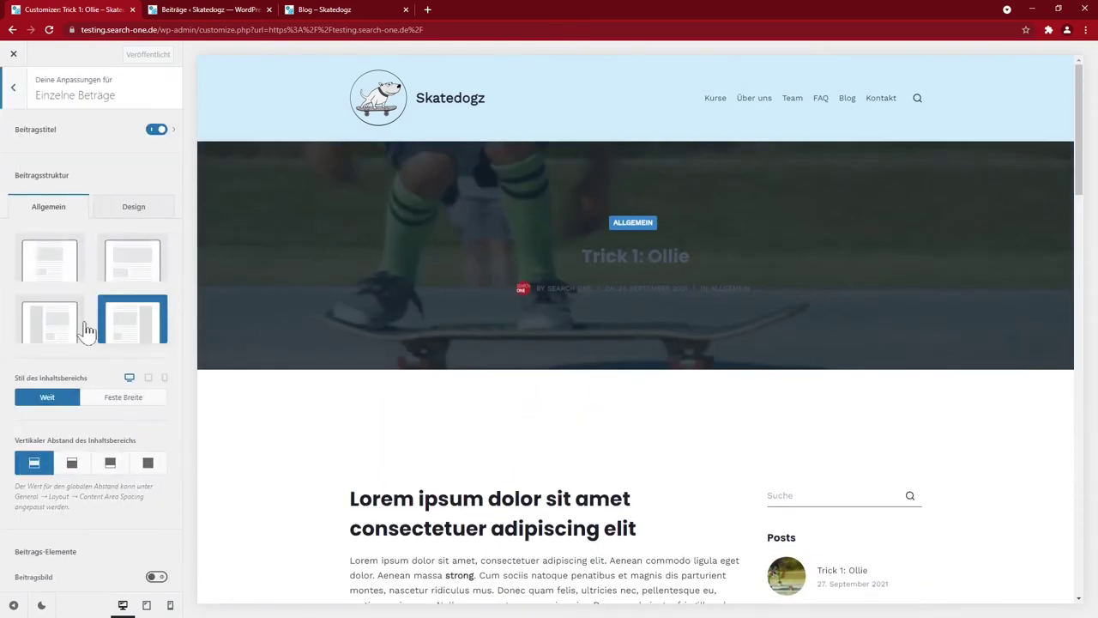
click(66, 271)
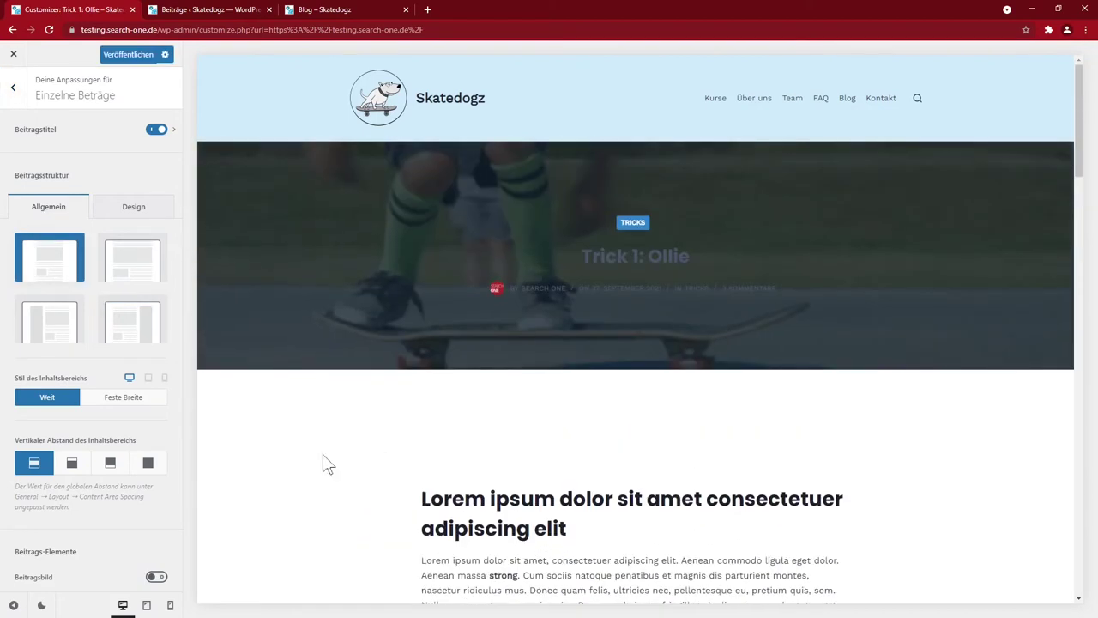
click(126, 280)
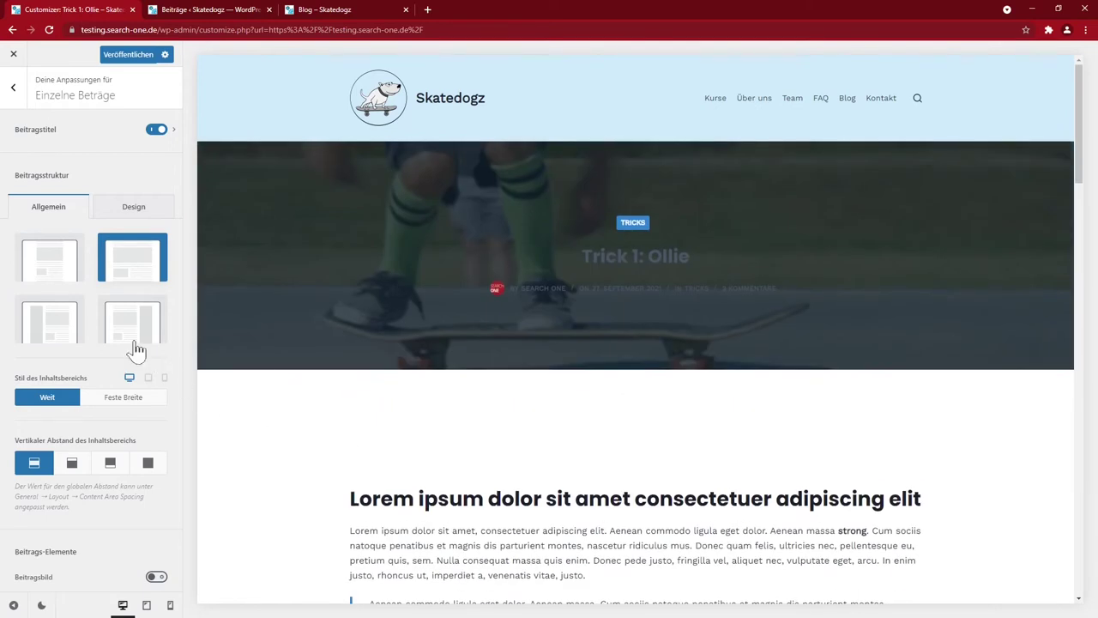
click(57, 270)
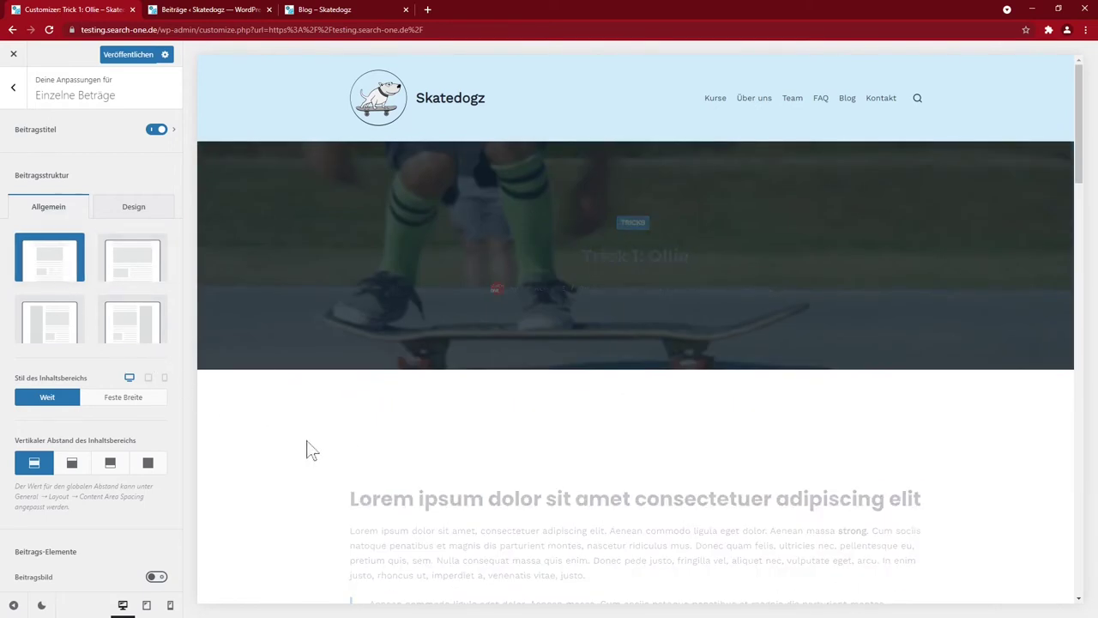
scroll(350, 446, down, 5)
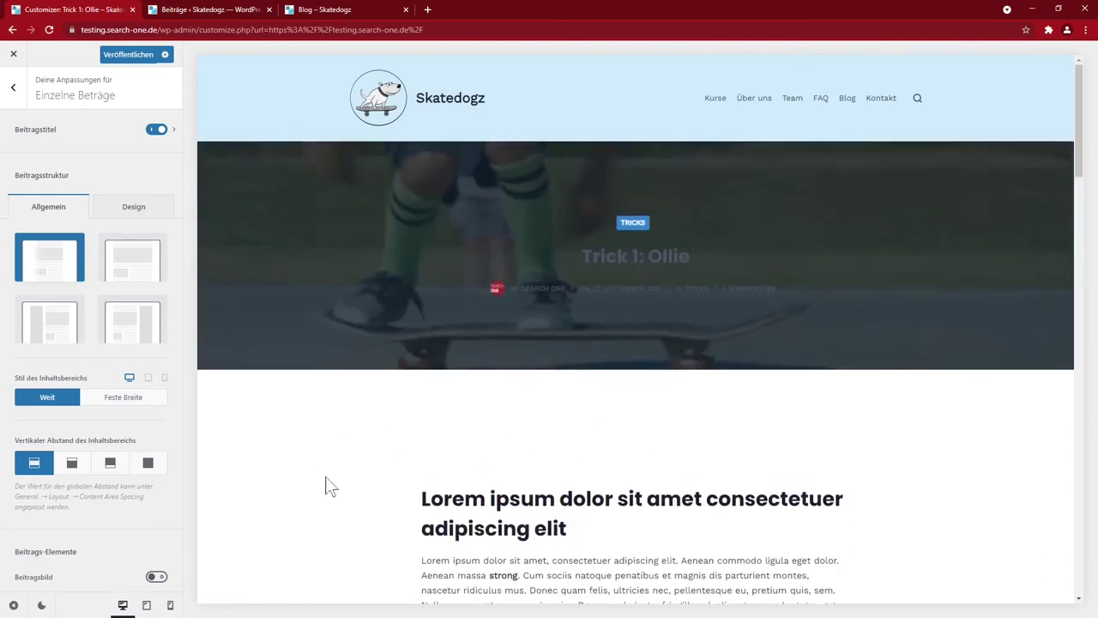
Step: Try the single posts' content area without vertical spacing and return the spacing to "Oben und unten"
click(148, 463)
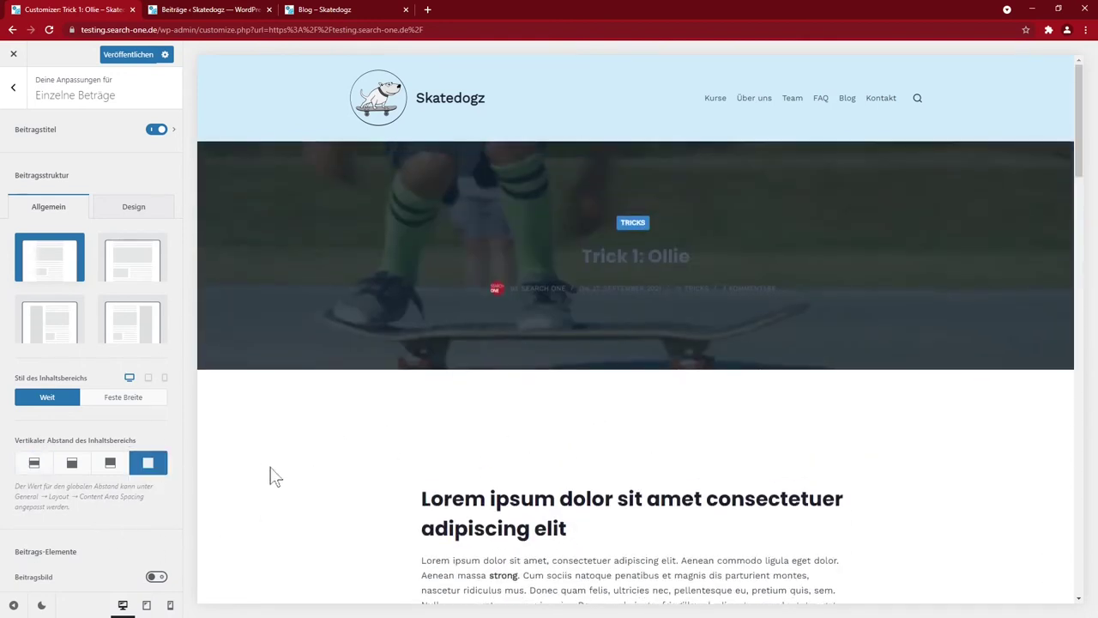
click(34, 463)
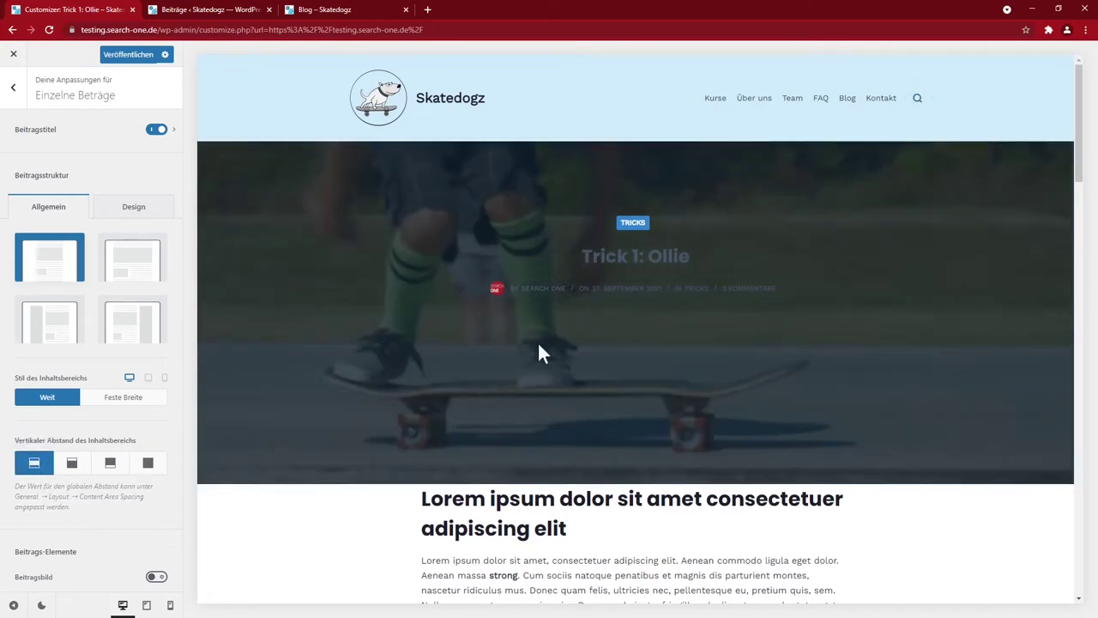
scroll(374, 487, down, 3)
scroll(374, 487, up, 3)
click(127, 209)
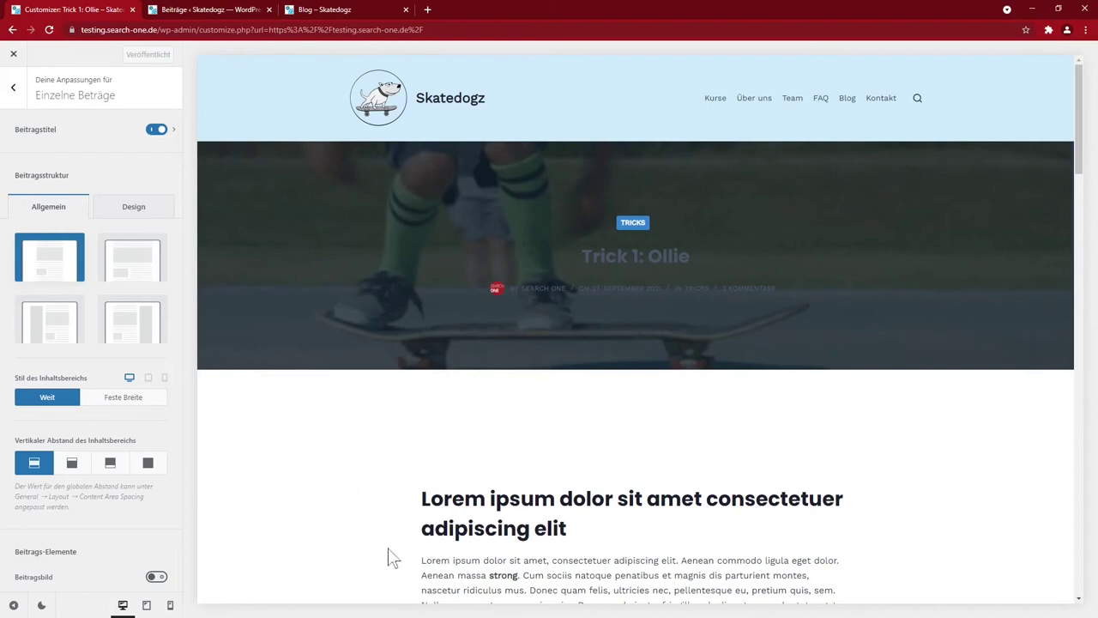
click(147, 463)
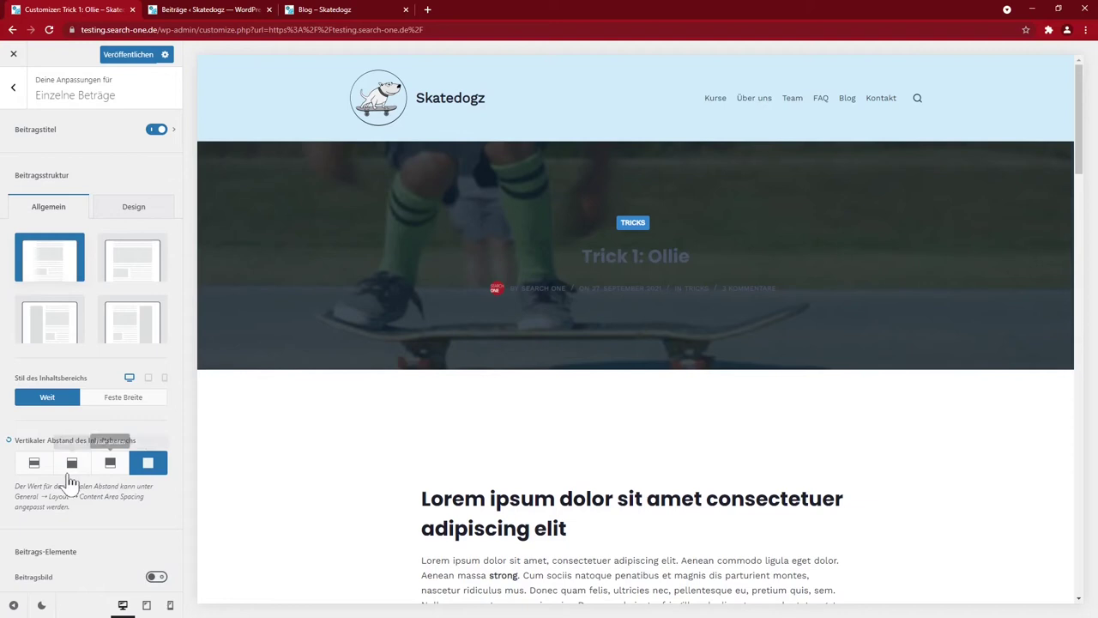
click(34, 463)
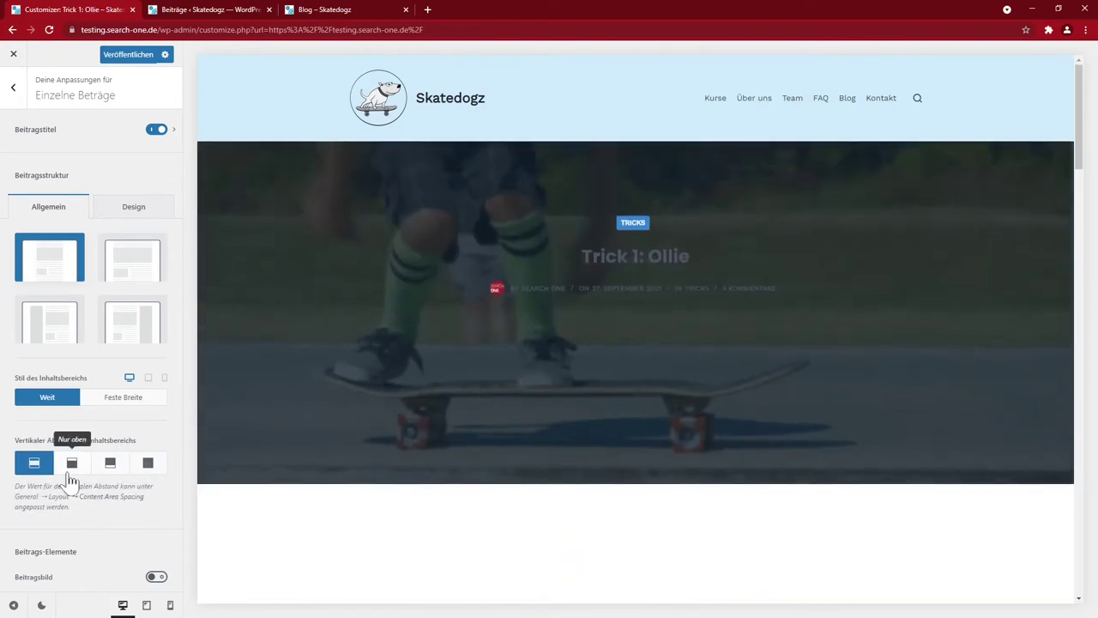
click(151, 464)
click(35, 463)
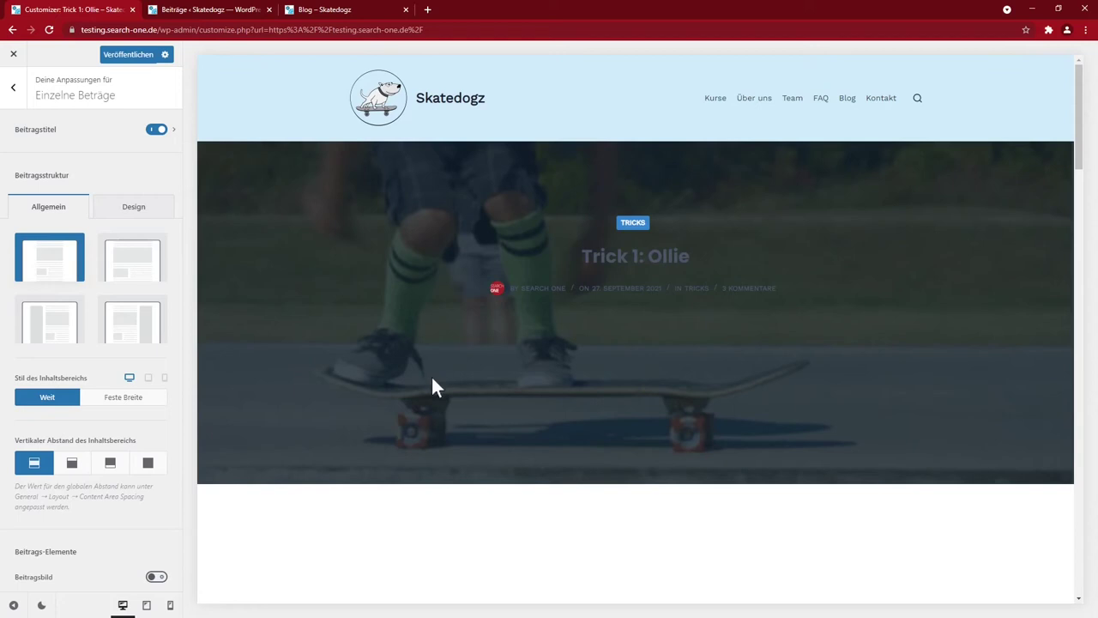
Step: Enable the Teilen Box for single posts and test the Autoren-Box, leaving it disabled
scroll(418, 403, down, 15)
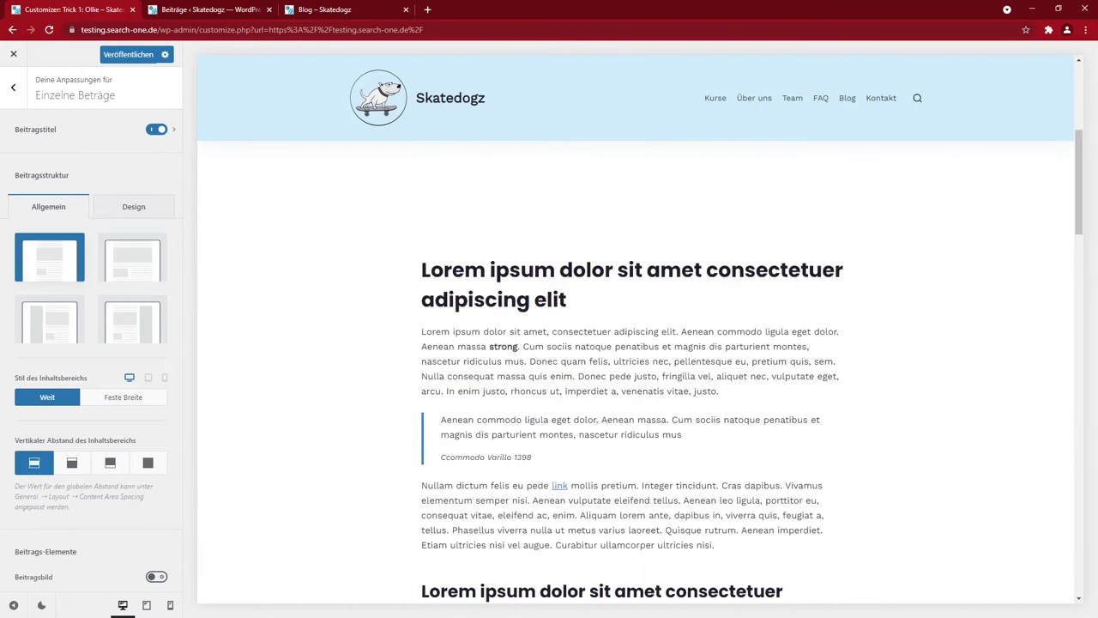
scroll(636, 275, down, 4)
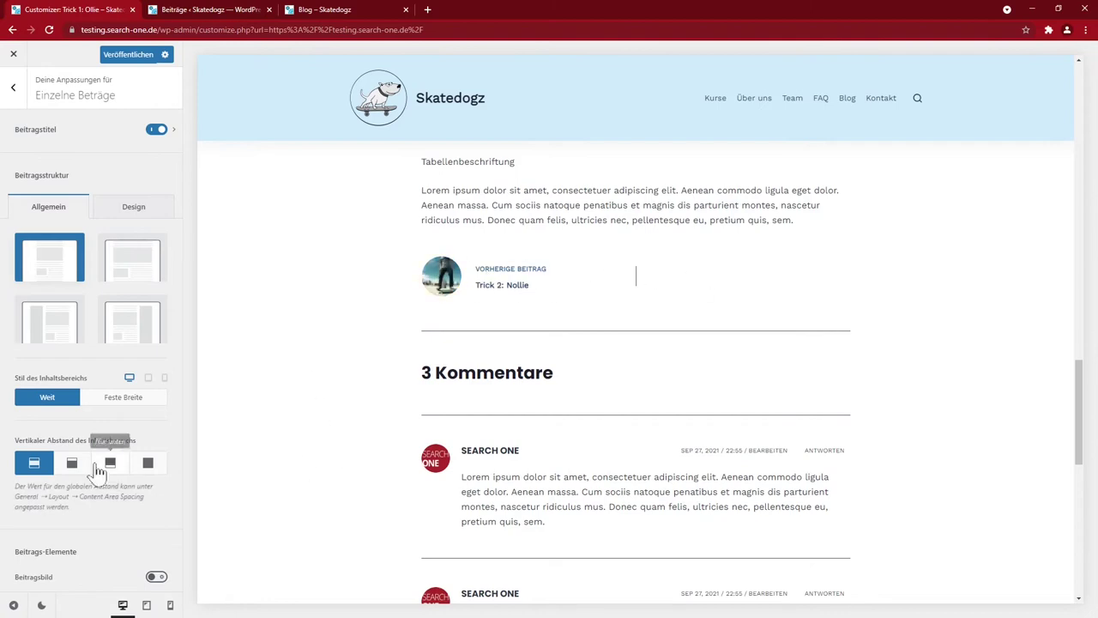
scroll(99, 470, down, 3)
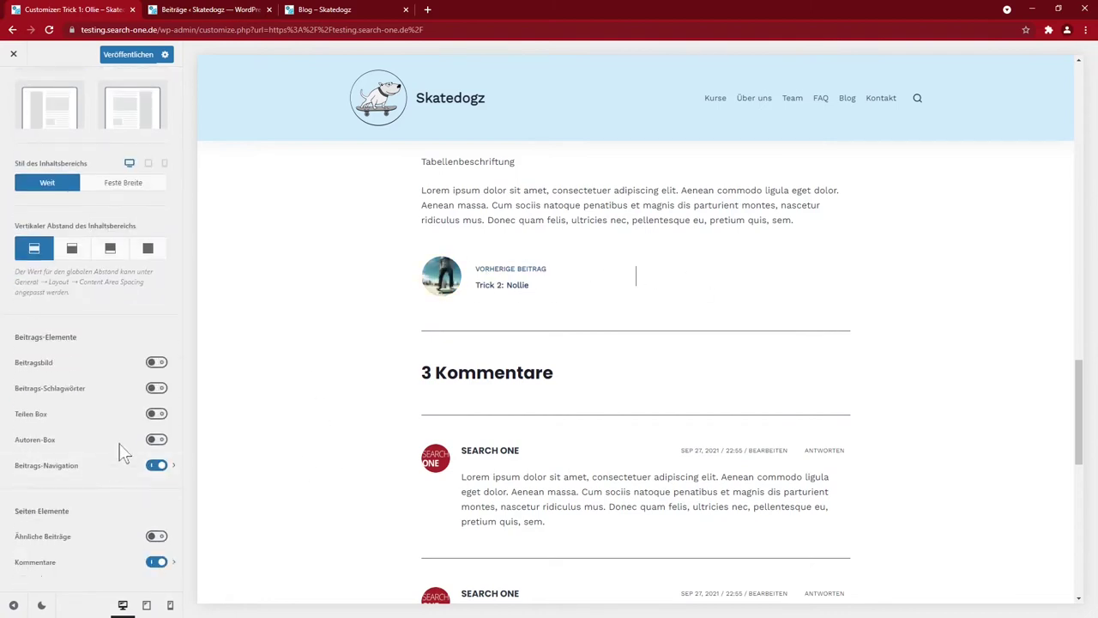
click(157, 415)
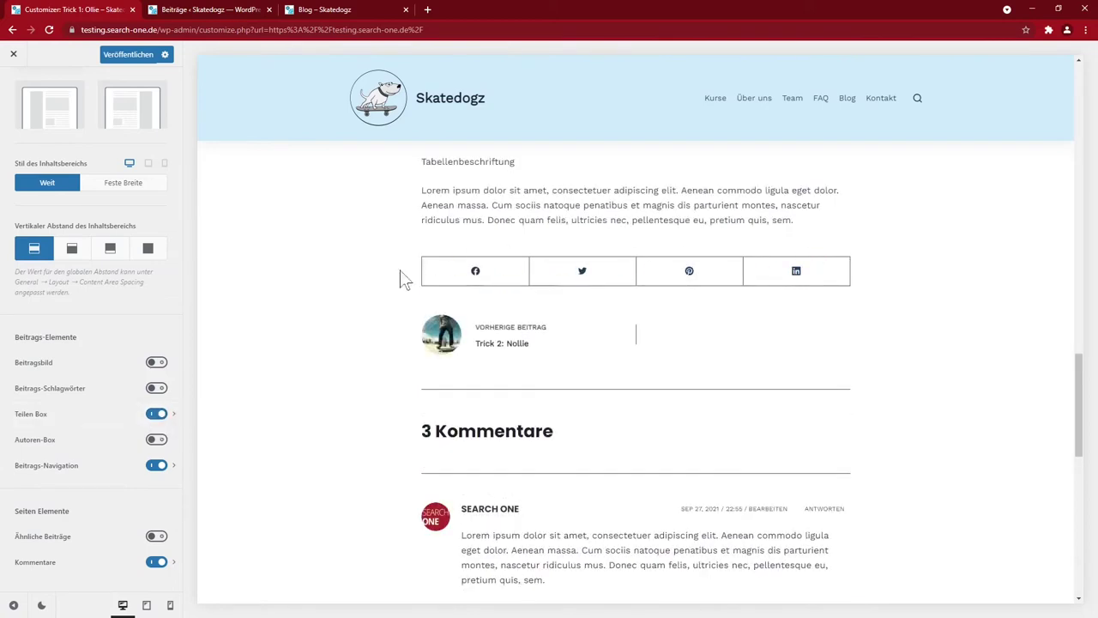
click(156, 439)
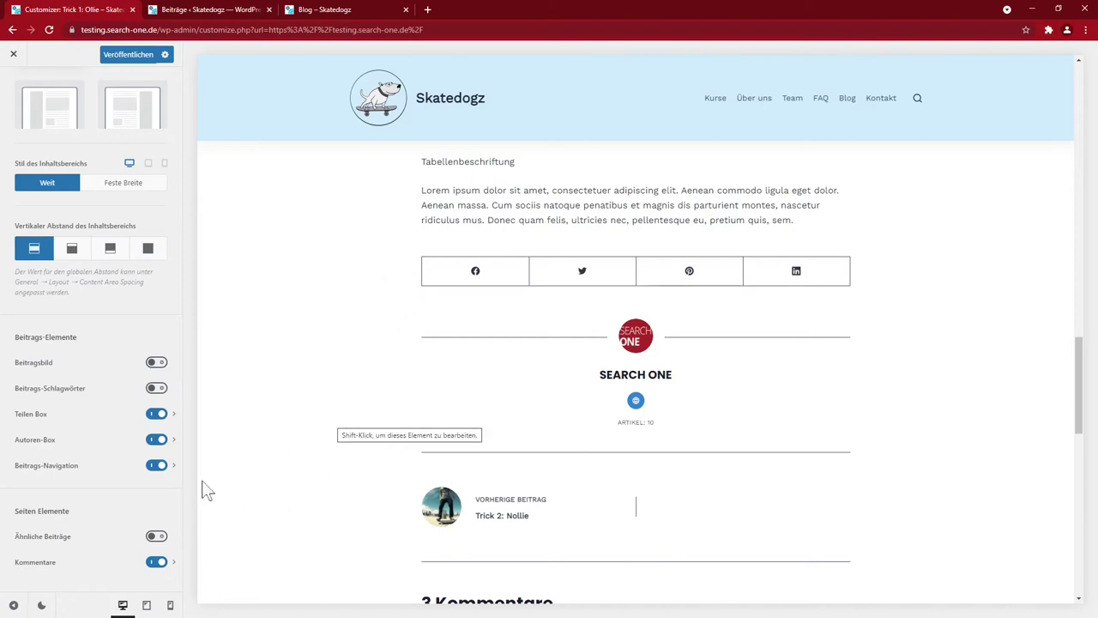
click(161, 439)
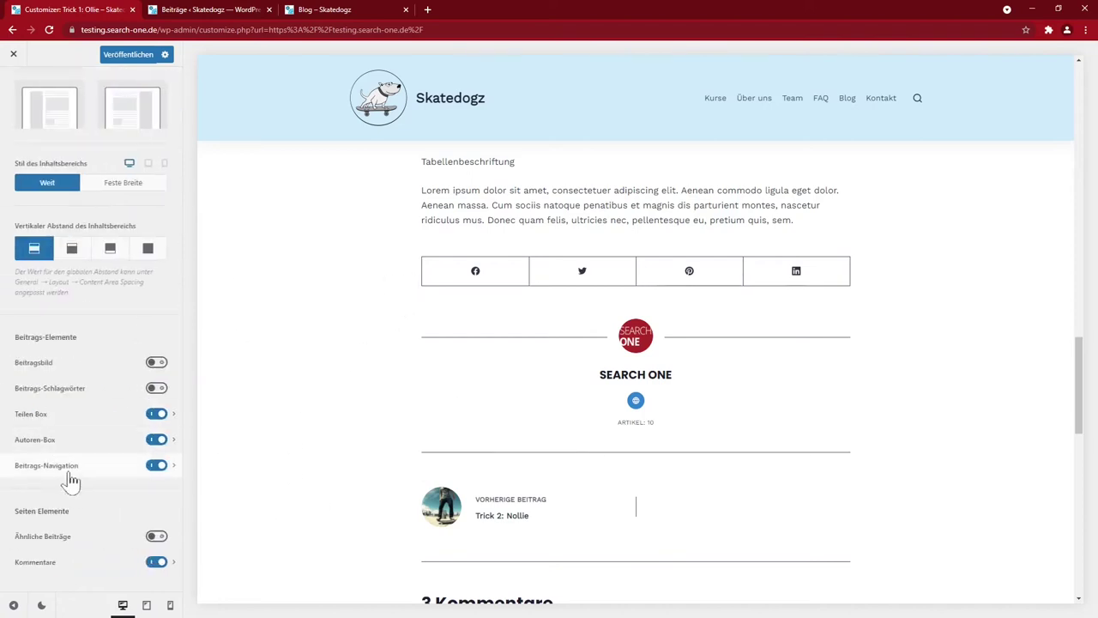
click(157, 441)
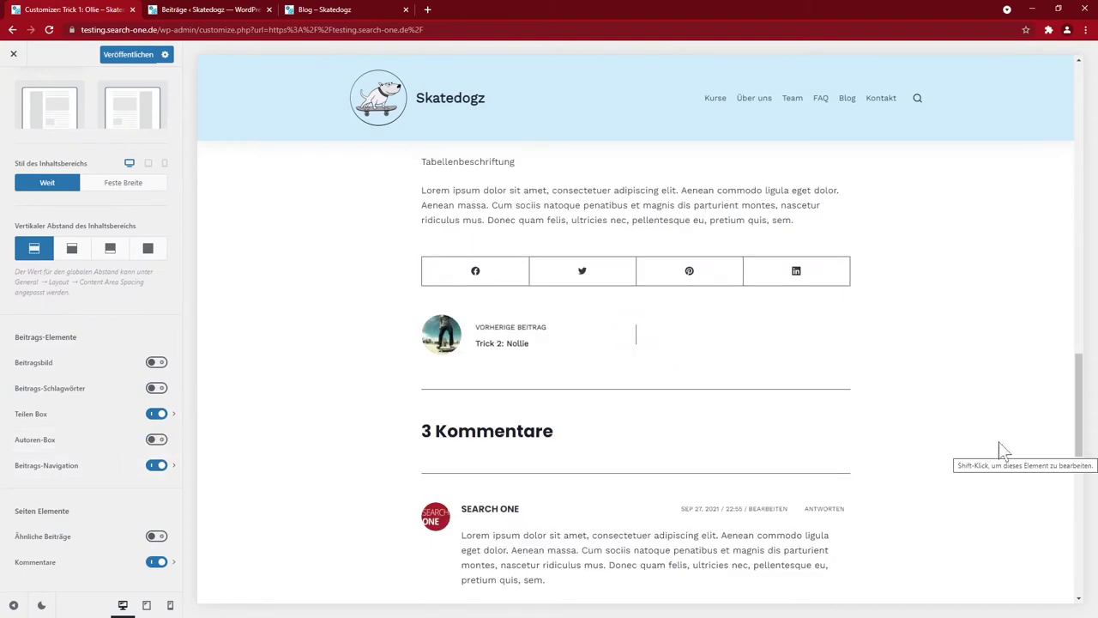
Step: Check the post's title area in the preview and publish the single post settings
drag(1082, 422, 1092, 120)
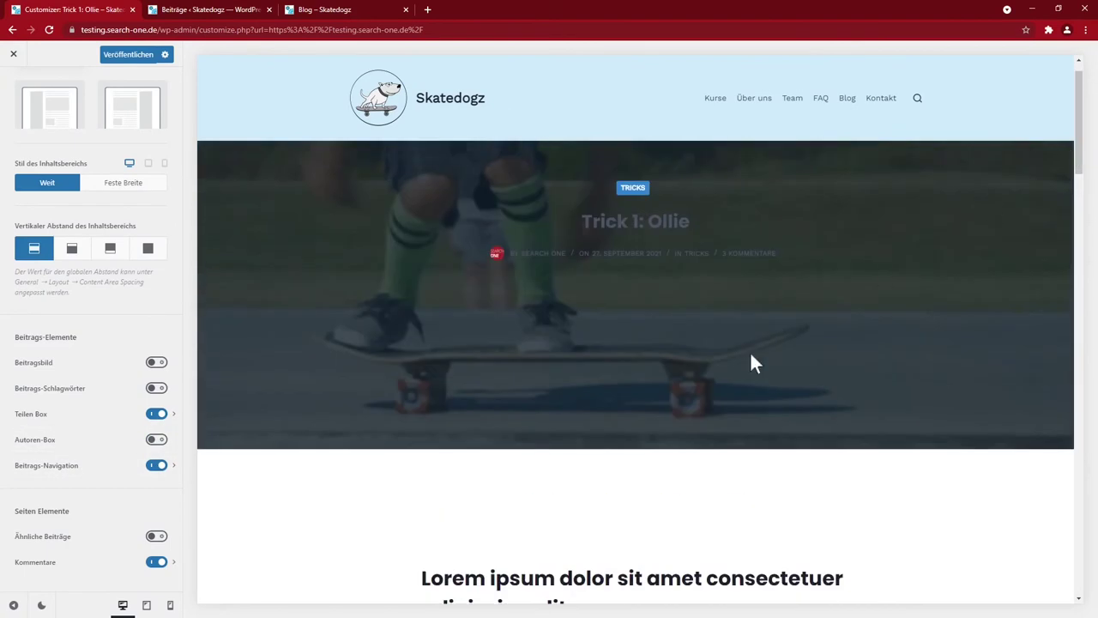
triple_click(401, 364)
click(386, 292)
click(128, 59)
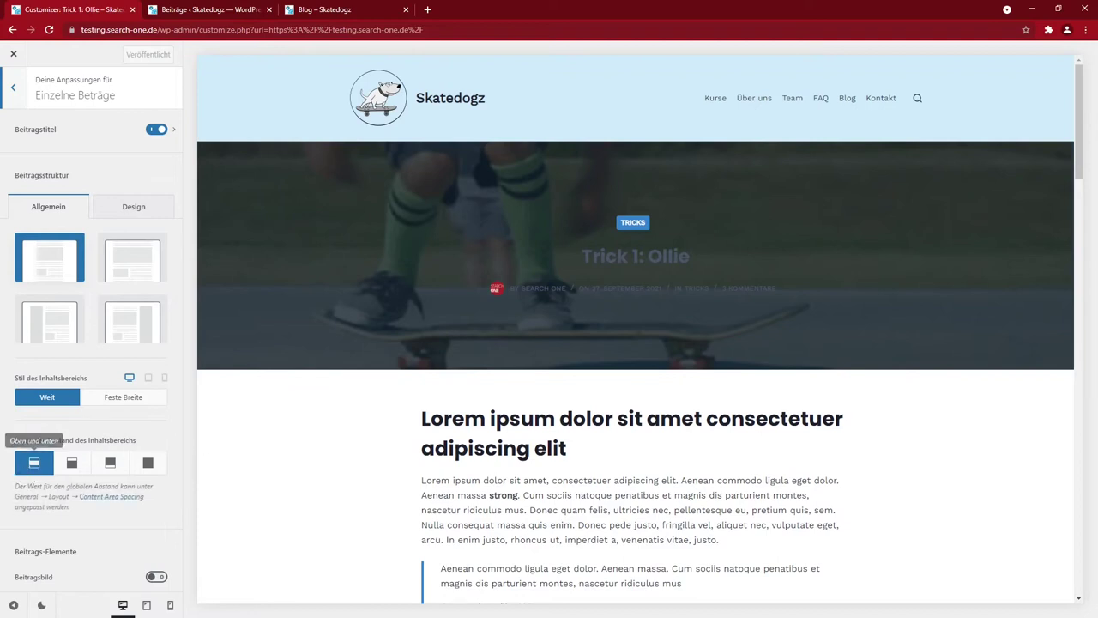
Step: Test the content area's vertical spacing off and on again, and open the global Content Area Spacing settings
click(148, 463)
click(35, 463)
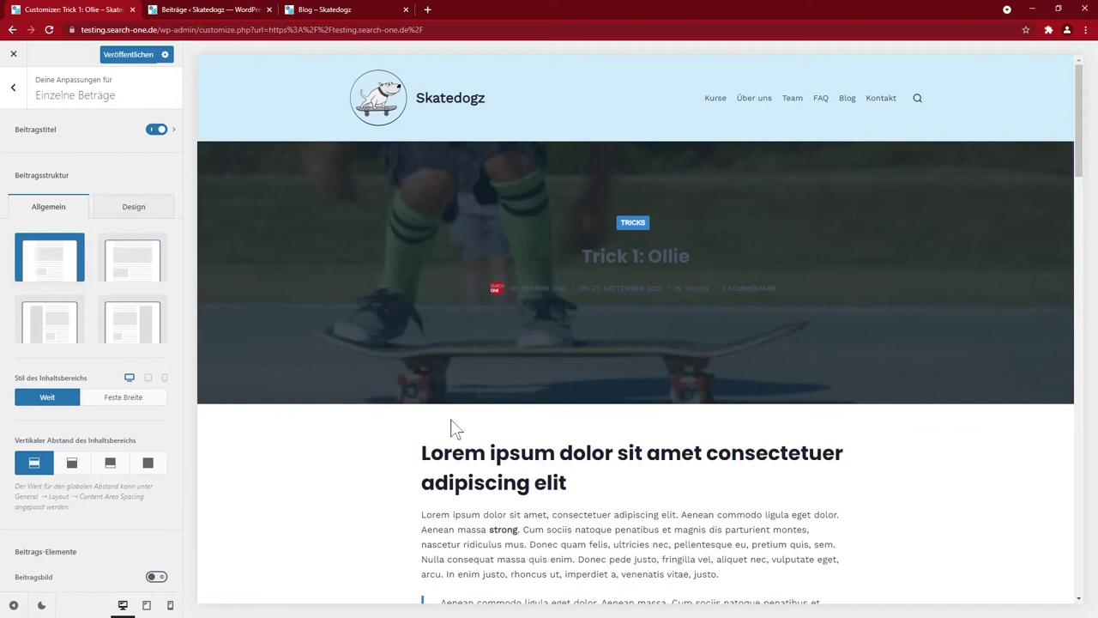
click(115, 498)
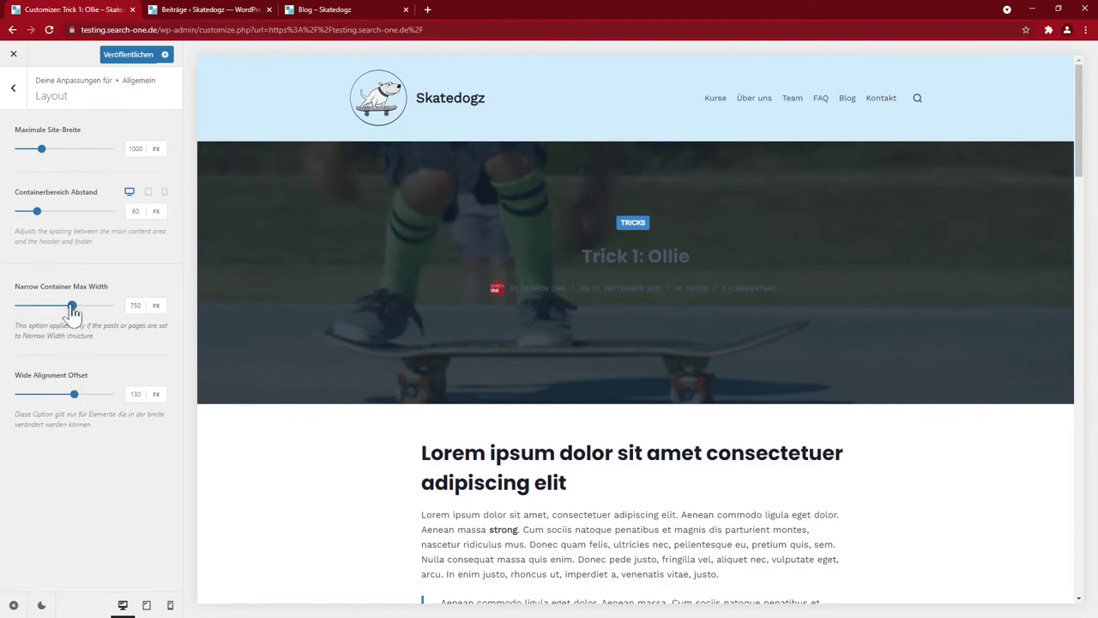
Step: Try a larger Narrow Container Max Width and set it back to 750 px
mouse_move(73, 309)
mouse_down()
mouse_move(49, 311)
mouse_move(93, 315)
mouse_up()
key(Tab)
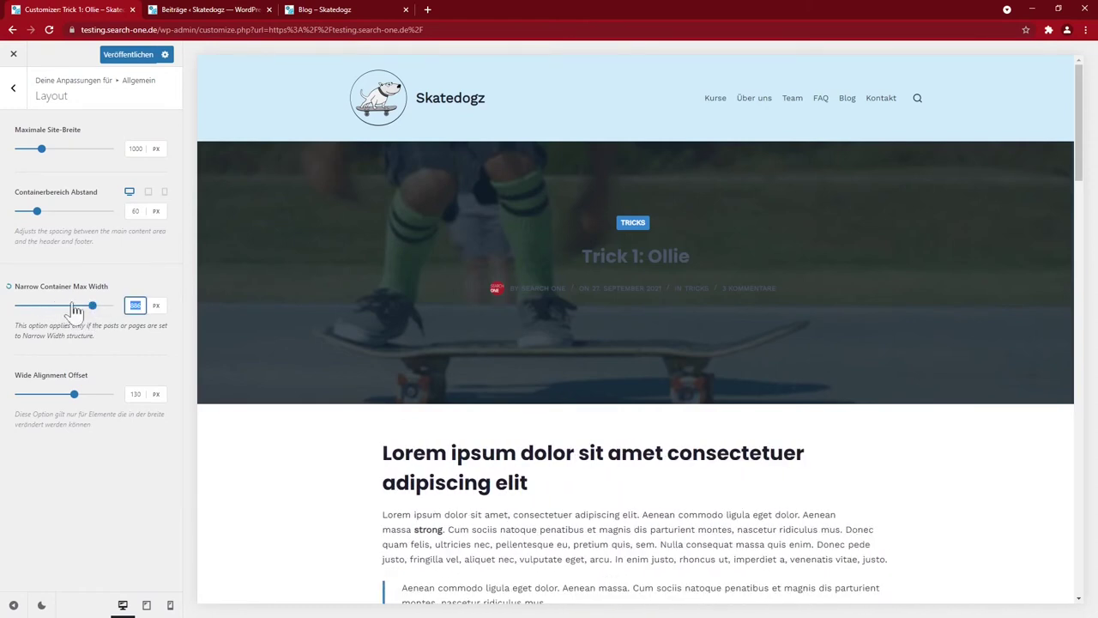
text(750)
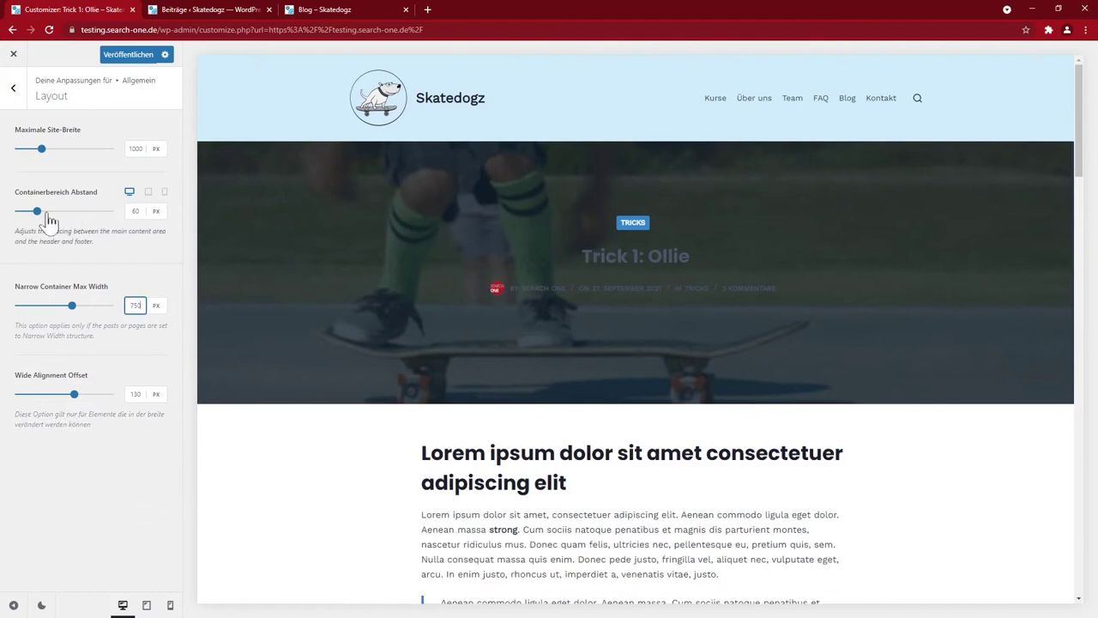
Step: Try a Containerbereich Abstand of 151 px and set it back to 60 px
drag(37, 212, 65, 212)
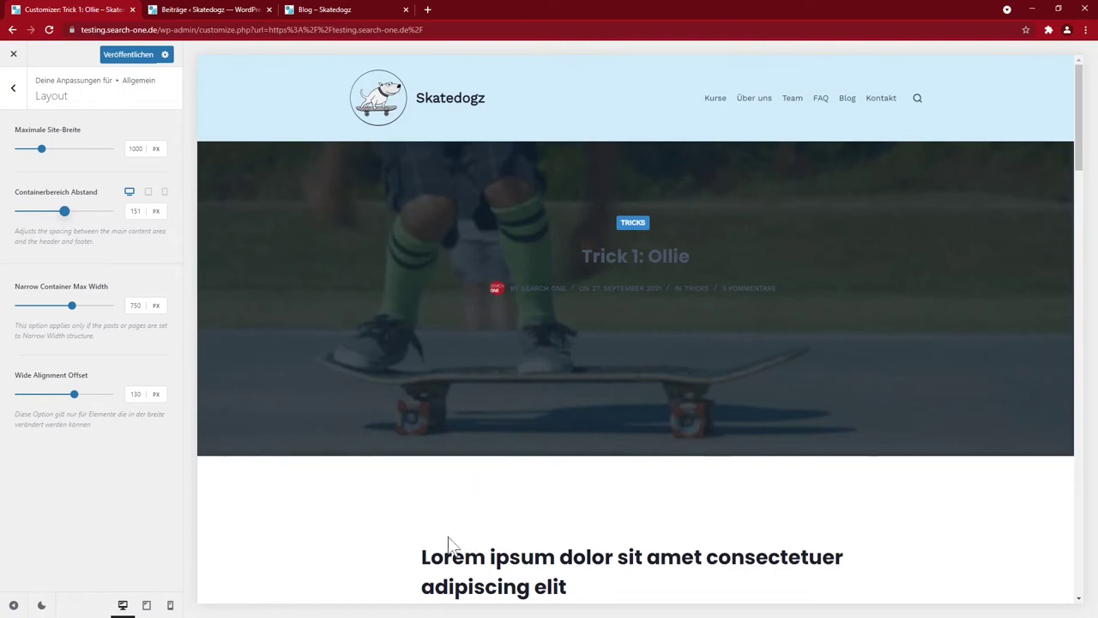
double_click(135, 211)
text(60)
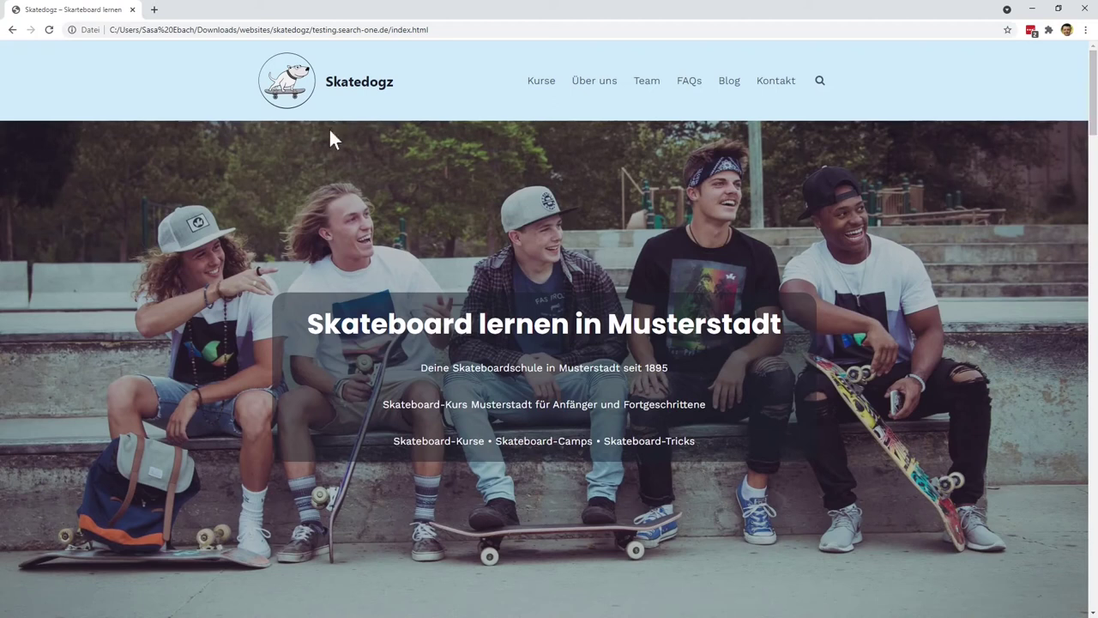
Step: Review the finished Skatedogz reference homepage from the hero section down to the testimonials and footer
scroll(1094, 90, down, 6)
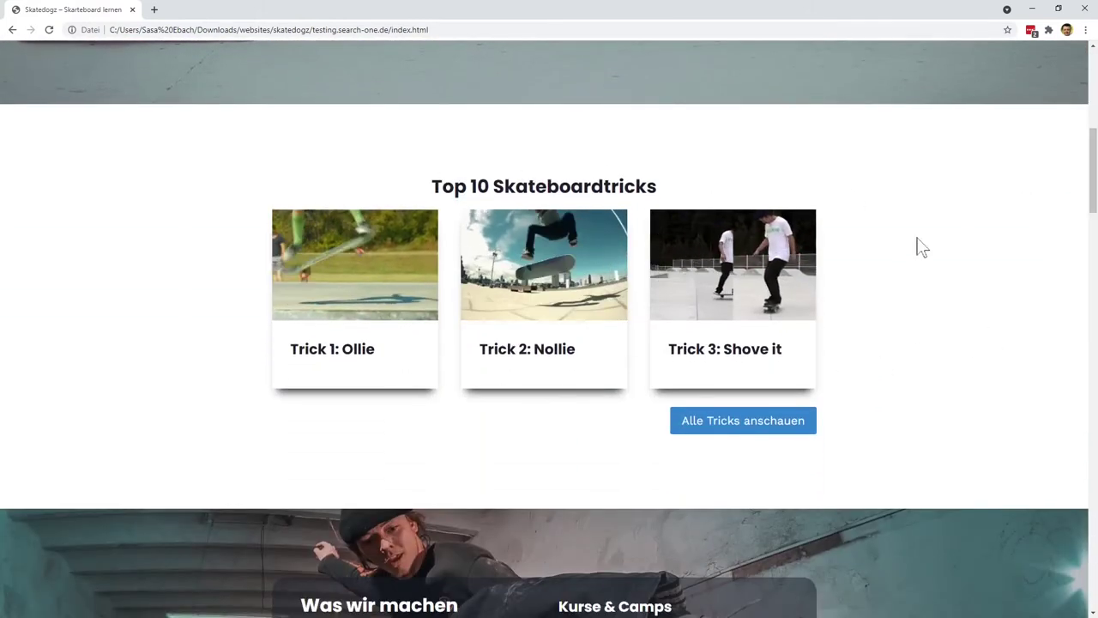
scroll(1094, 210, down, 2)
scroll(1094, 211, down, 4)
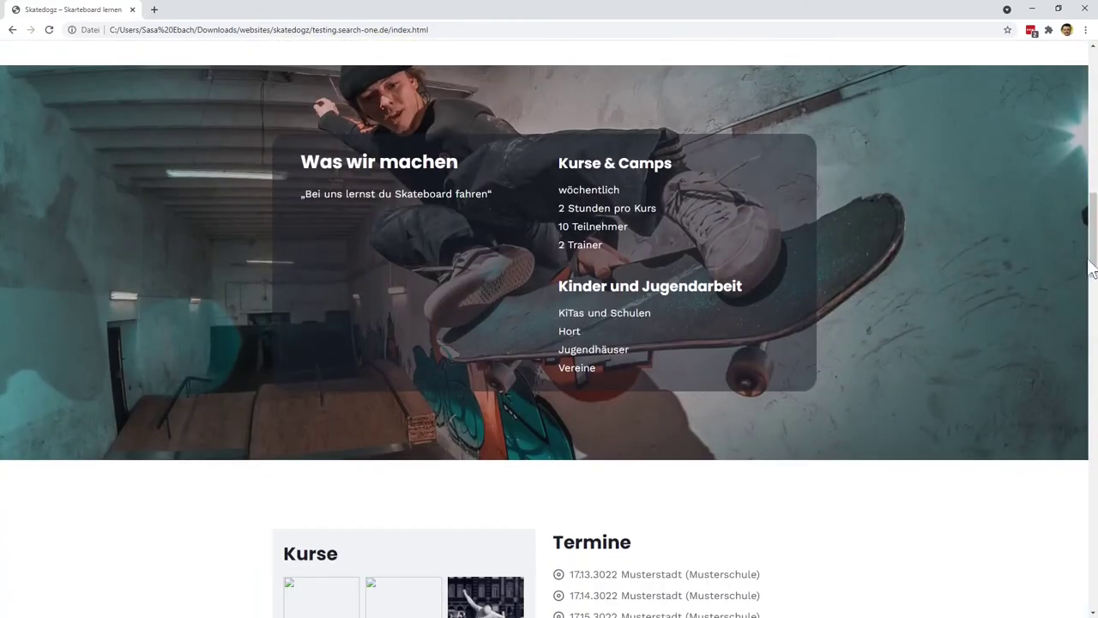
drag(1093, 269, 1051, 566)
click(290, 206)
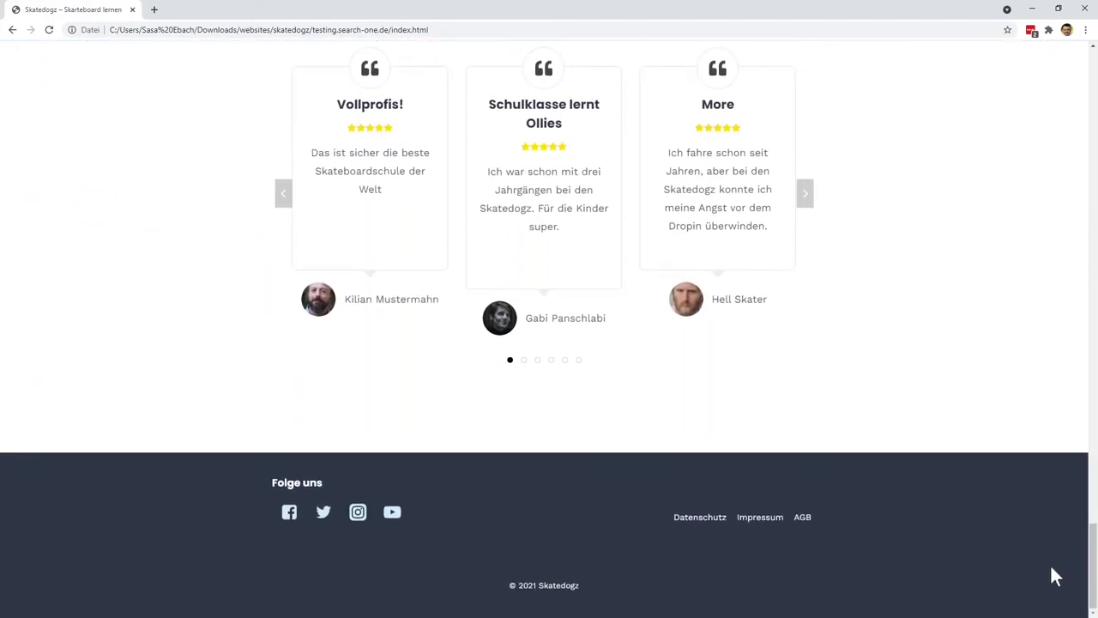
click(1033, 10)
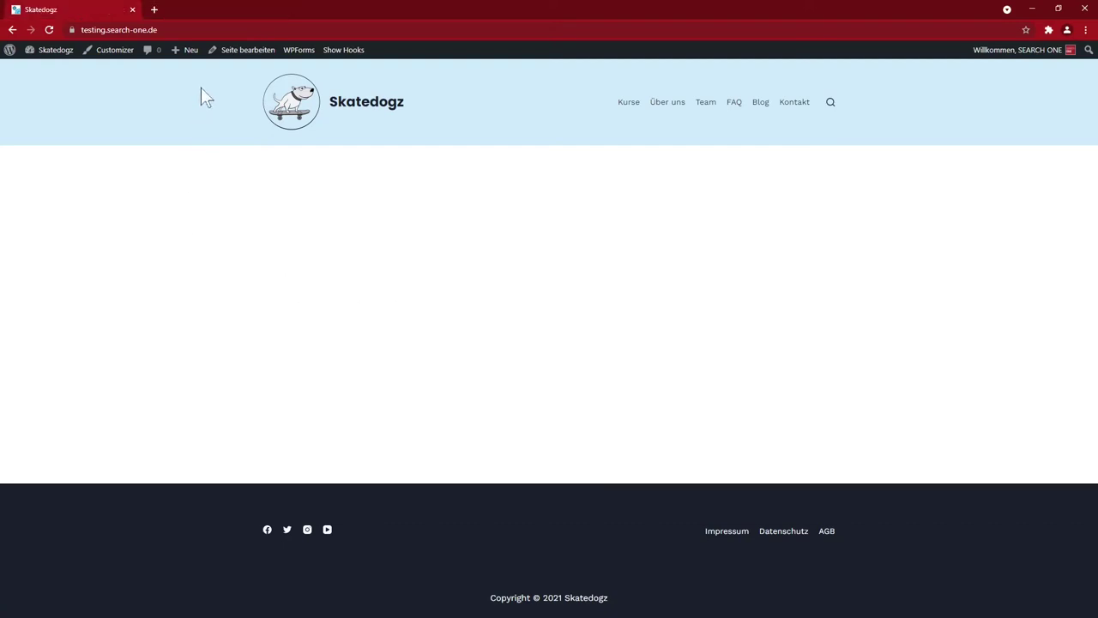
Step: Open the Startseite page for editing and browse the Qubely blocks available in the block library
click(248, 51)
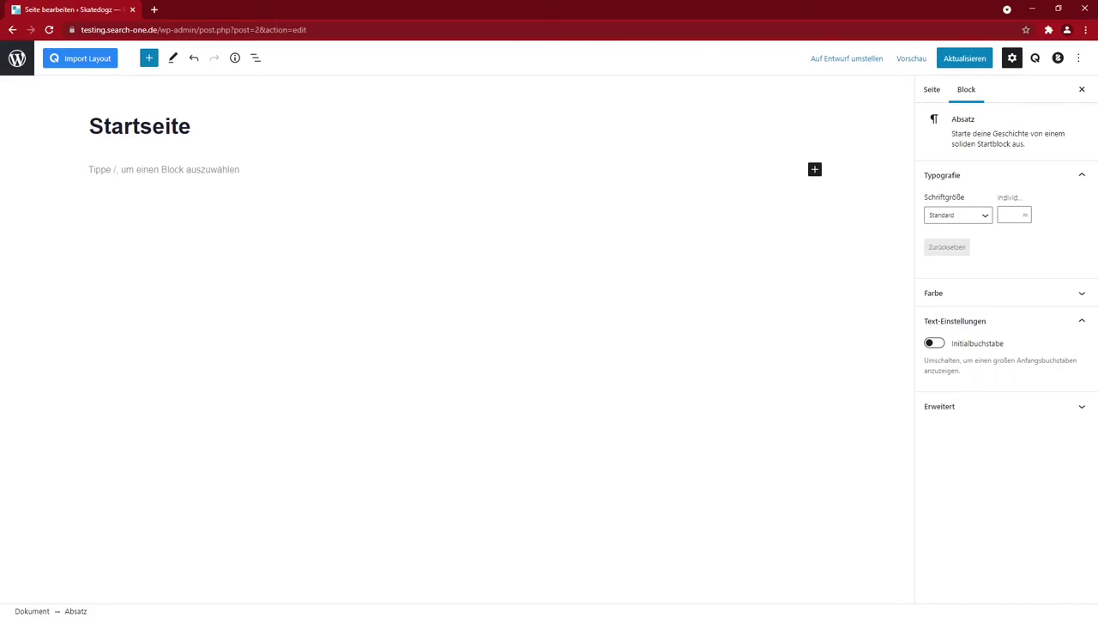
click(148, 59)
mouse_move(28, 187)
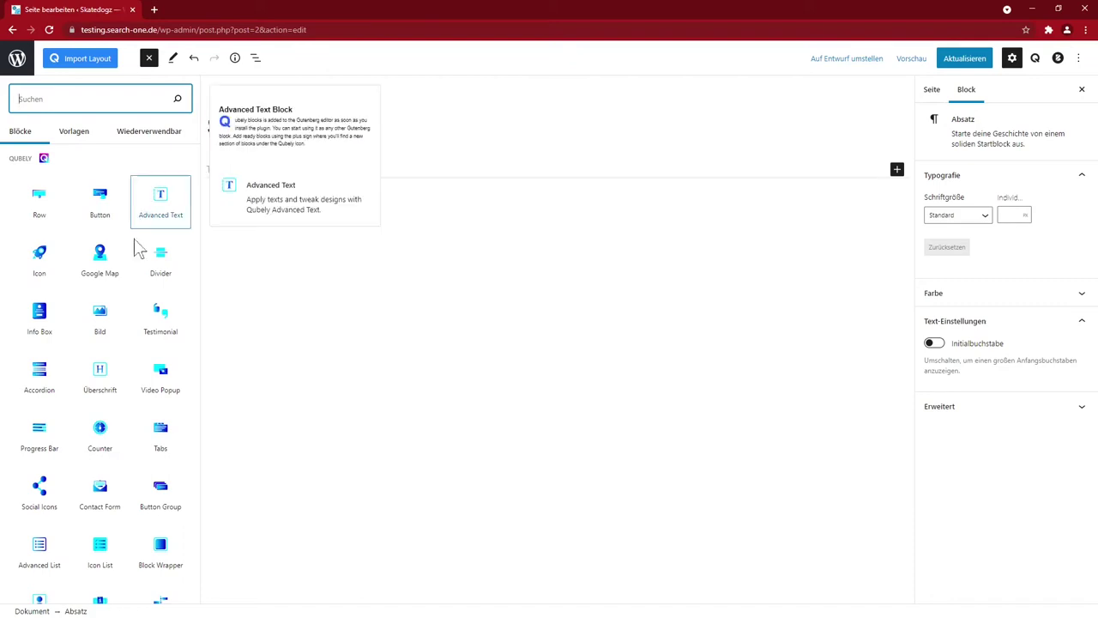
scroll(135, 247, down, 5)
scroll(138, 249, down, 5)
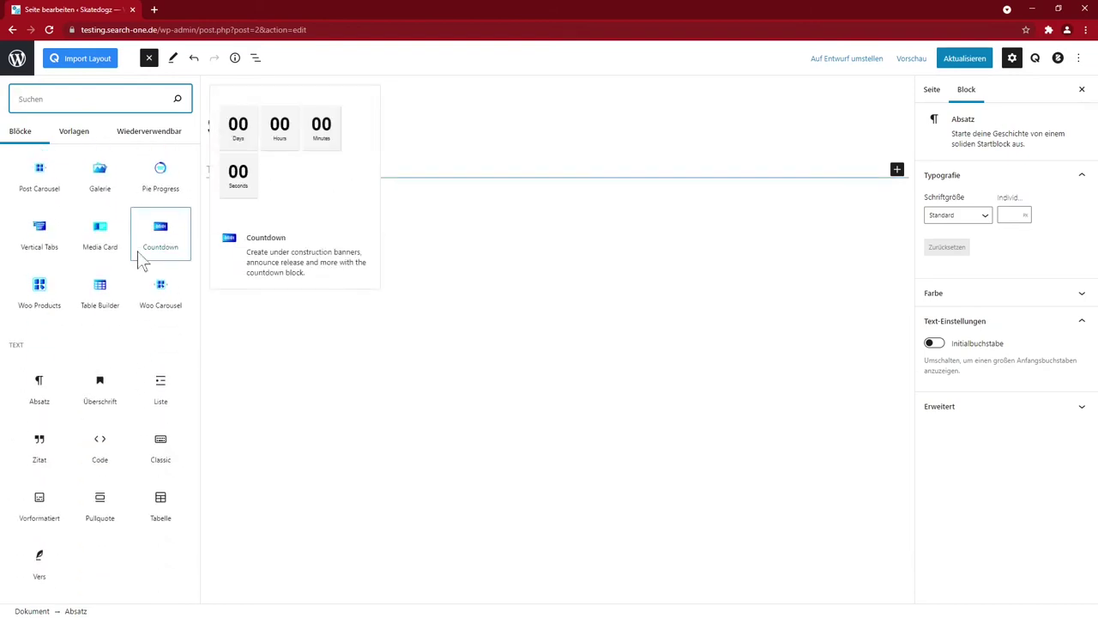
scroll(138, 251, up, 10)
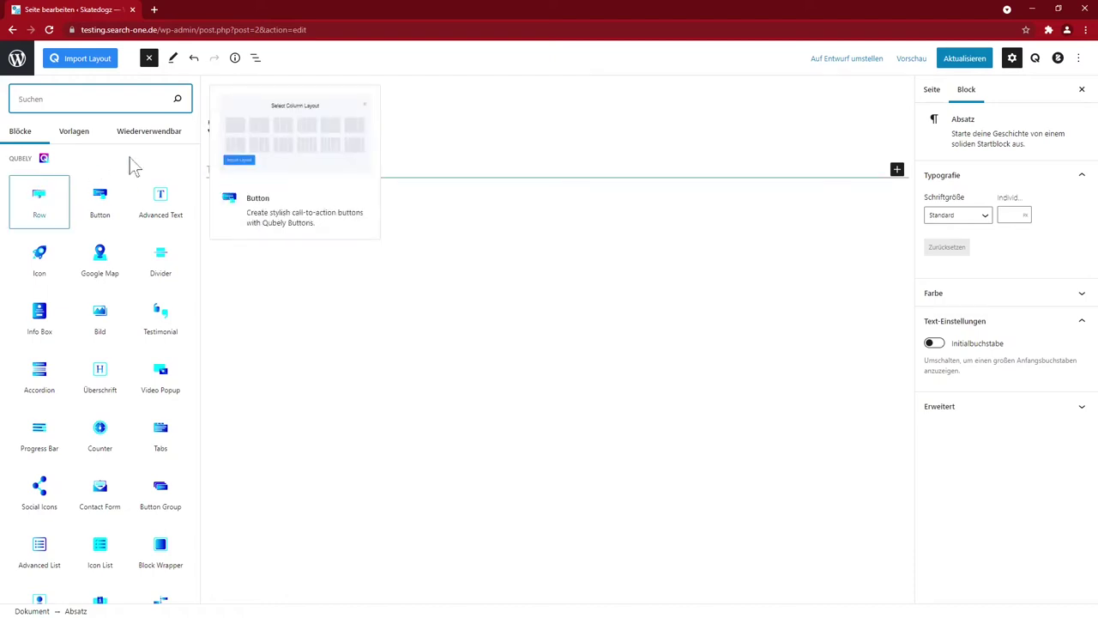
click(149, 58)
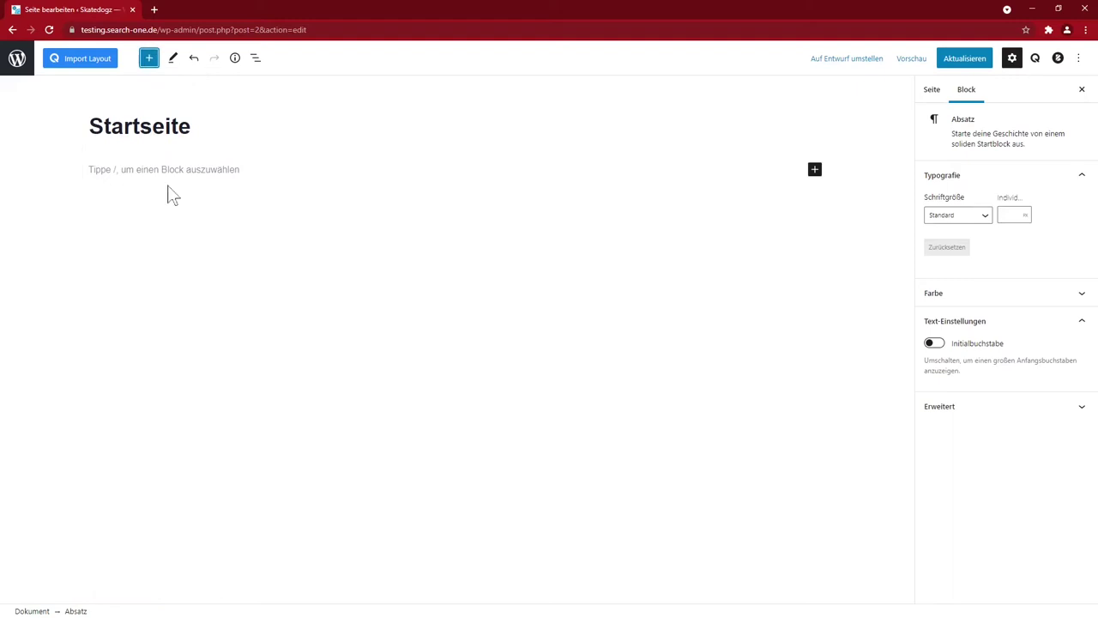
Step: Insert a Qubely Row block below the Startseite title using the single-column layout
click(222, 192)
text(/)
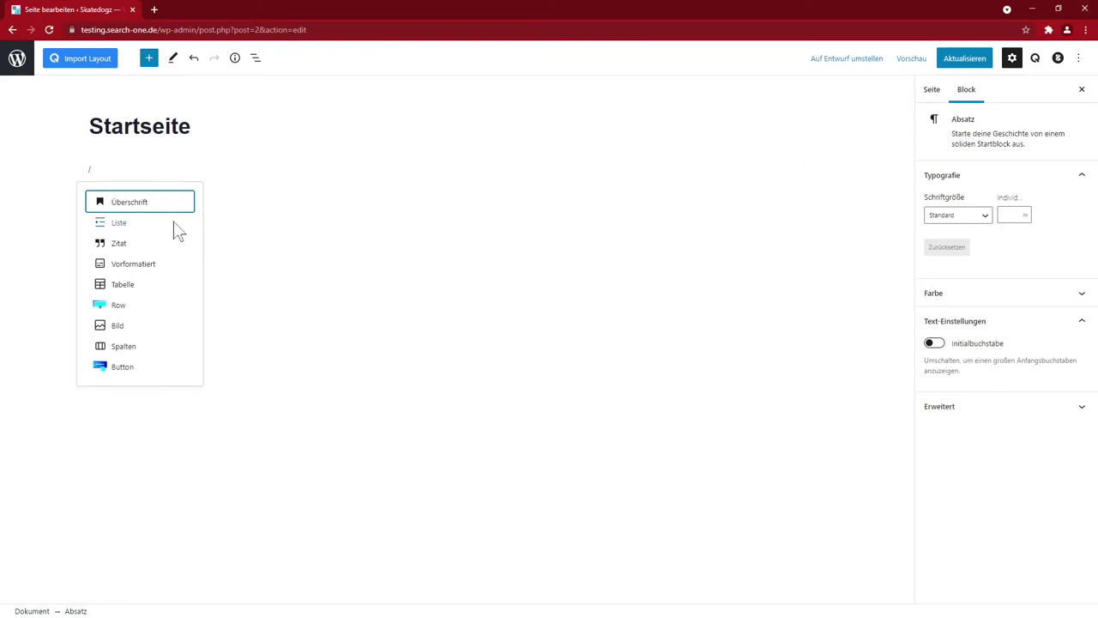
text(row)
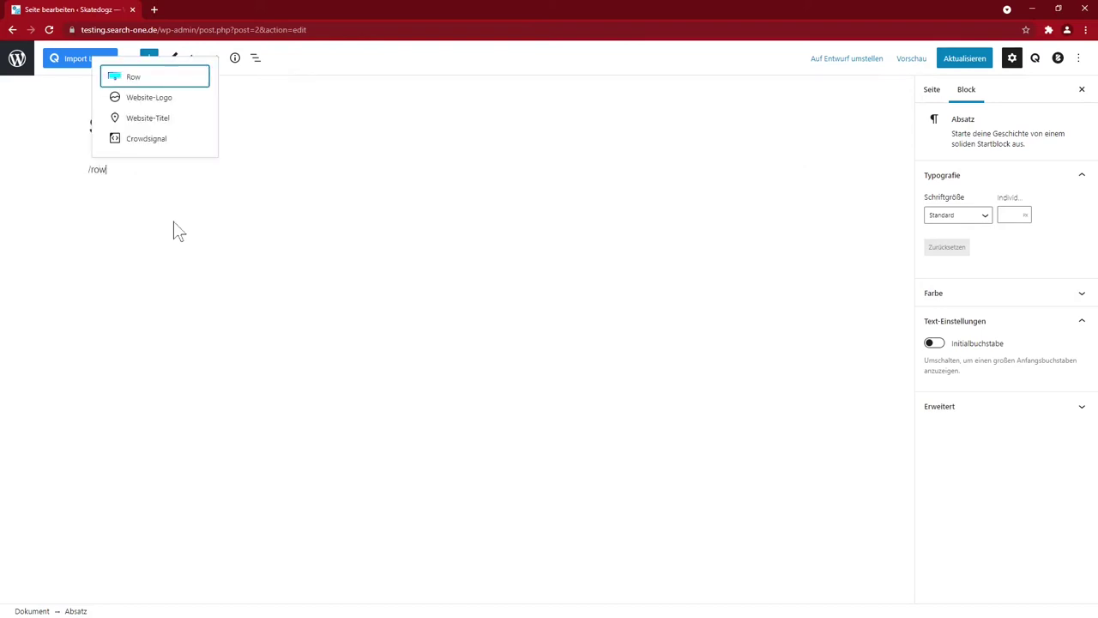
key(Down)
key(Up)
key(Down)
key(Up)
key(Return)
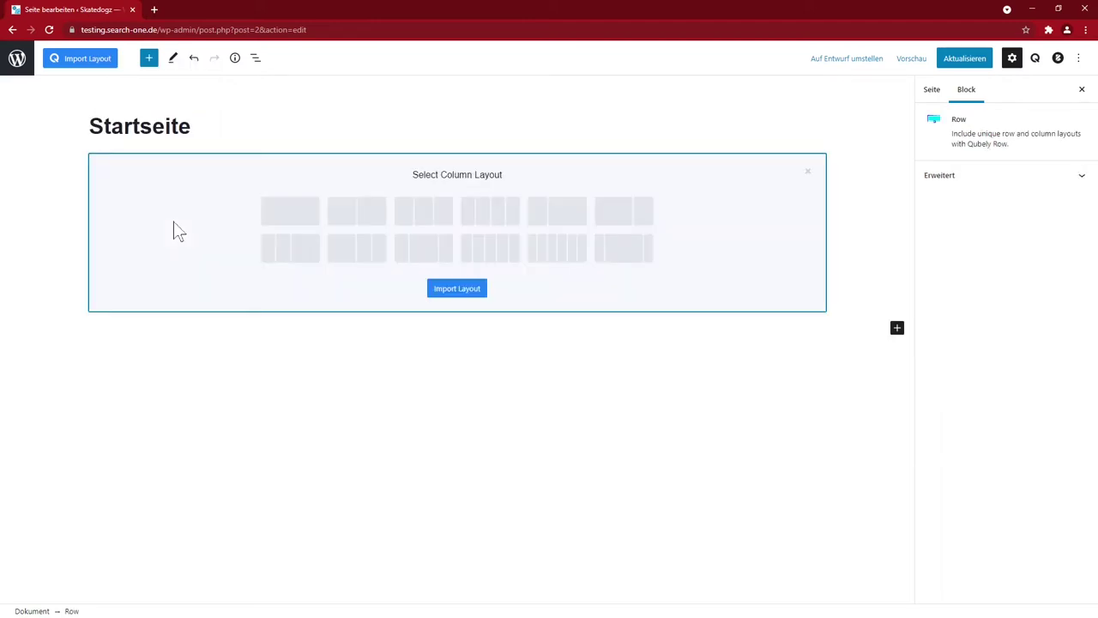
click(289, 211)
Step: Set the row's background type to image and choose the group photo of the seated skaters from the media library
click(101, 135)
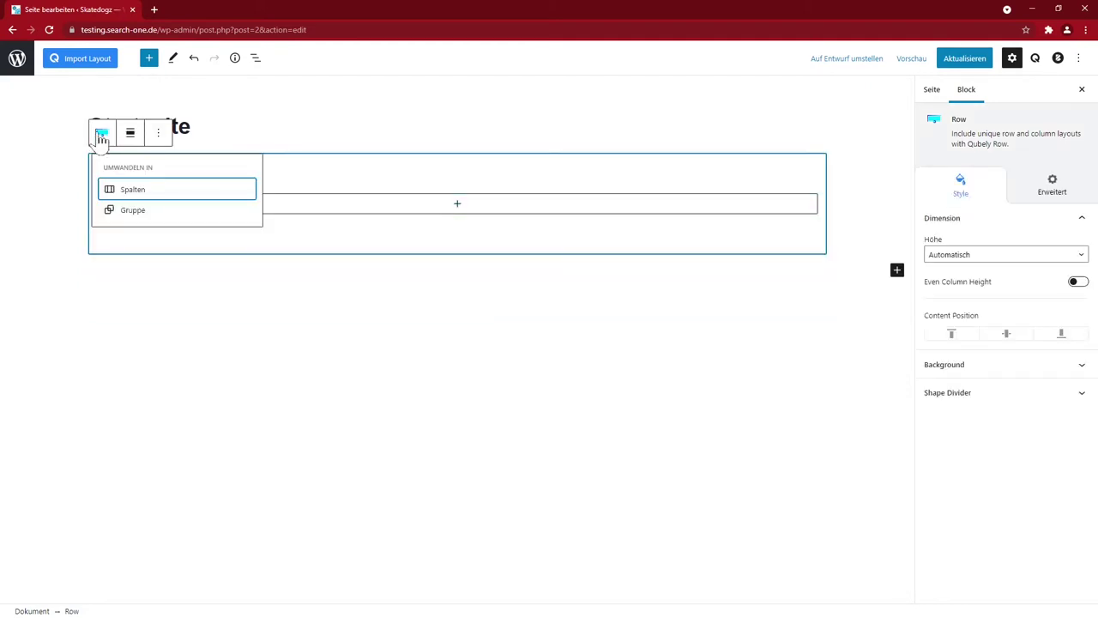
click(955, 365)
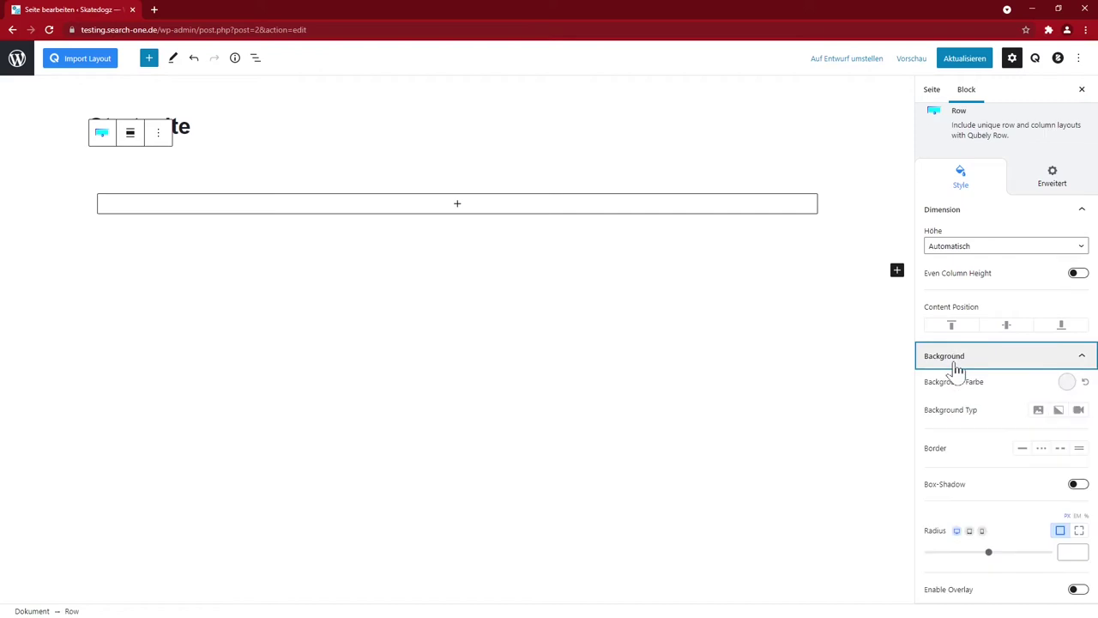
click(1038, 412)
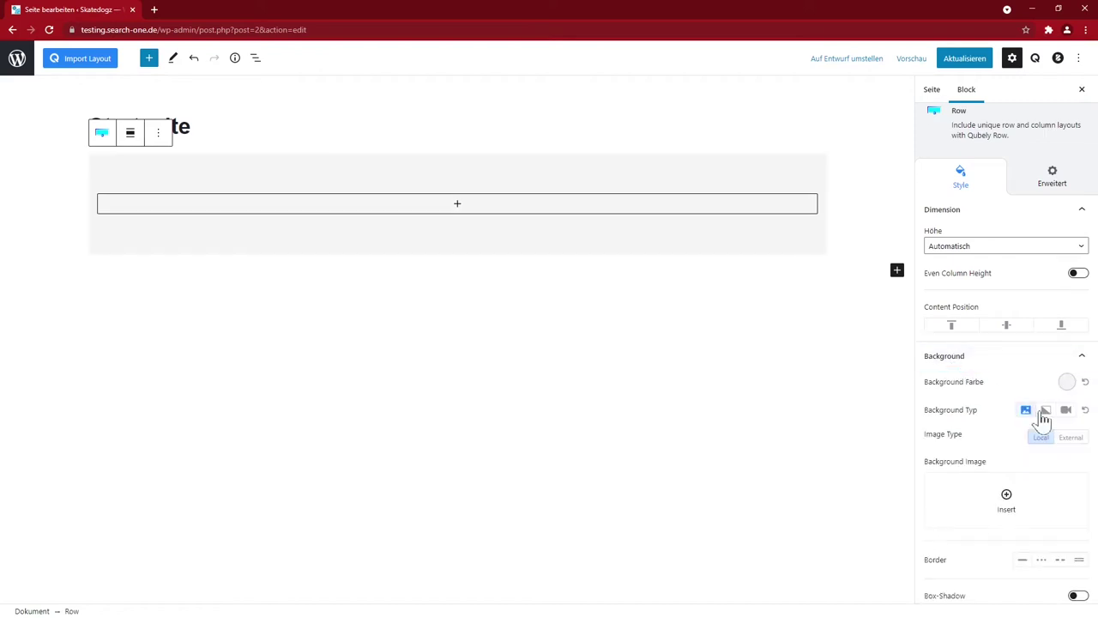
click(1006, 501)
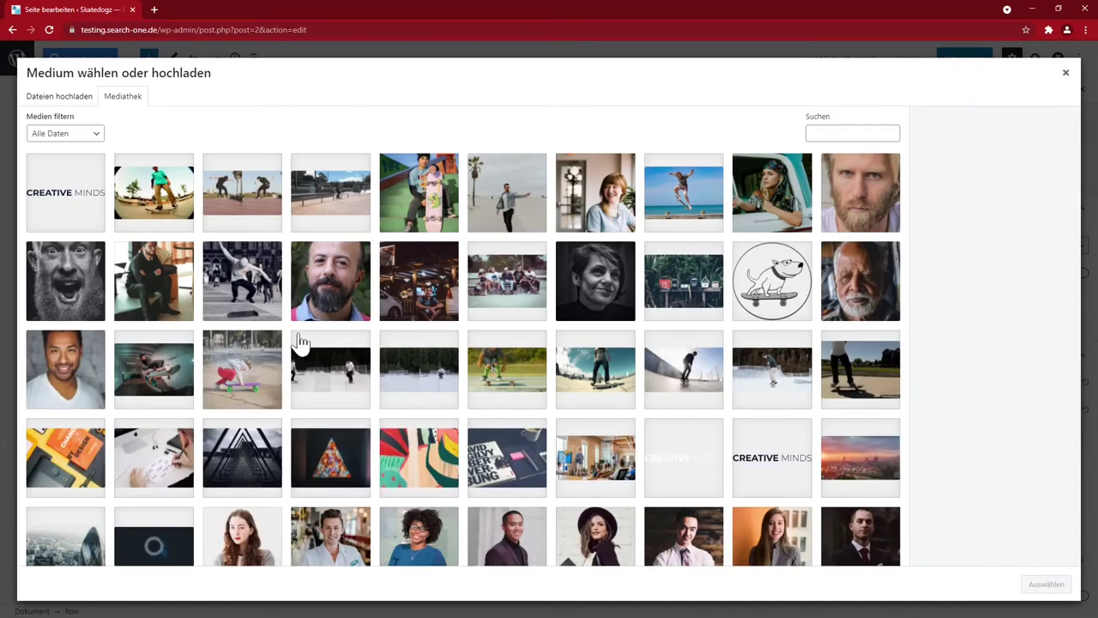
click(515, 291)
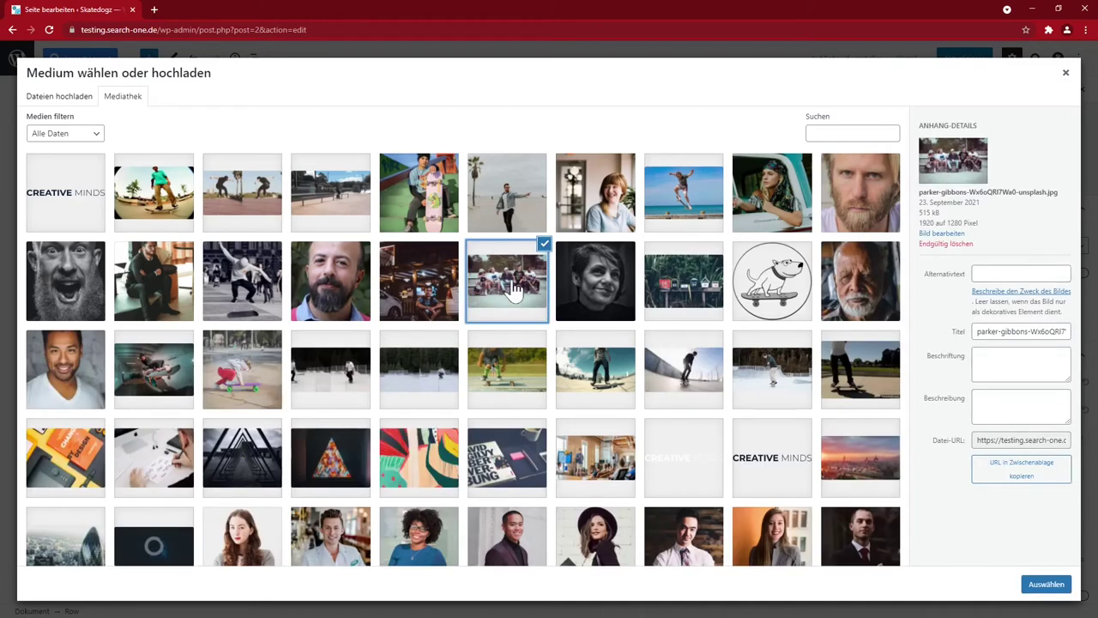
Step: Use the selected skater group photo as the row's background image and set the row's top and bottom padding to 200 px
click(1046, 583)
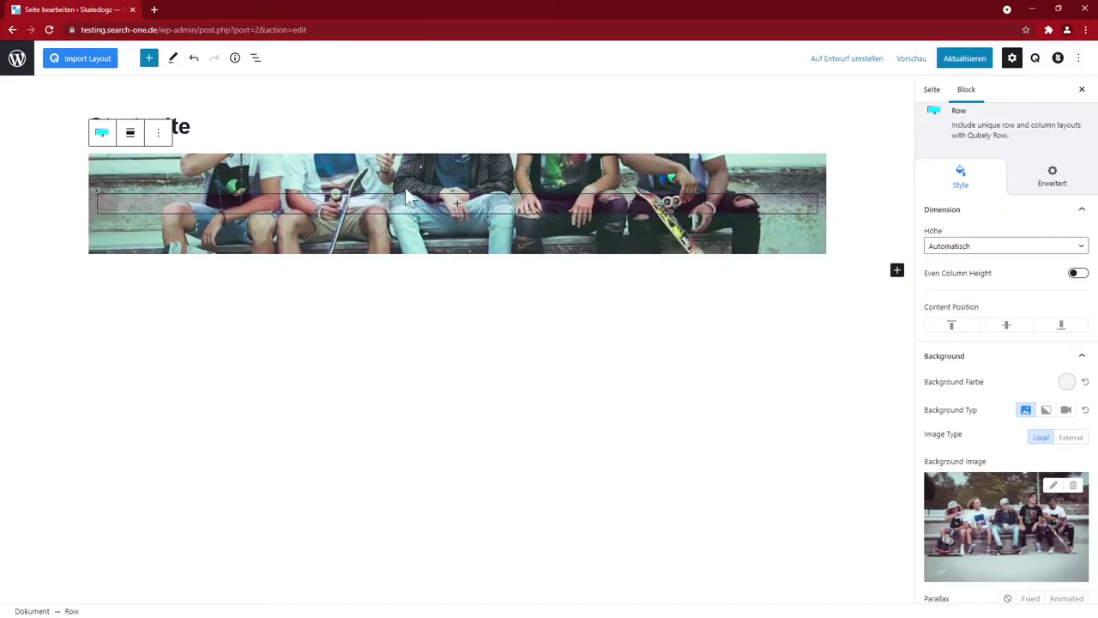
click(507, 172)
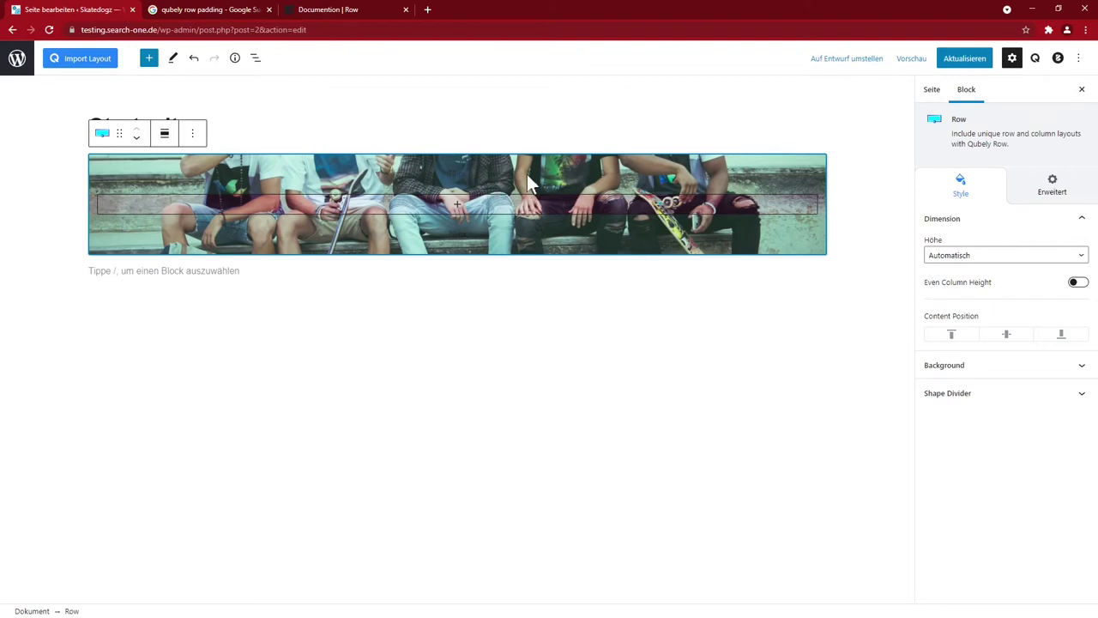
click(1048, 192)
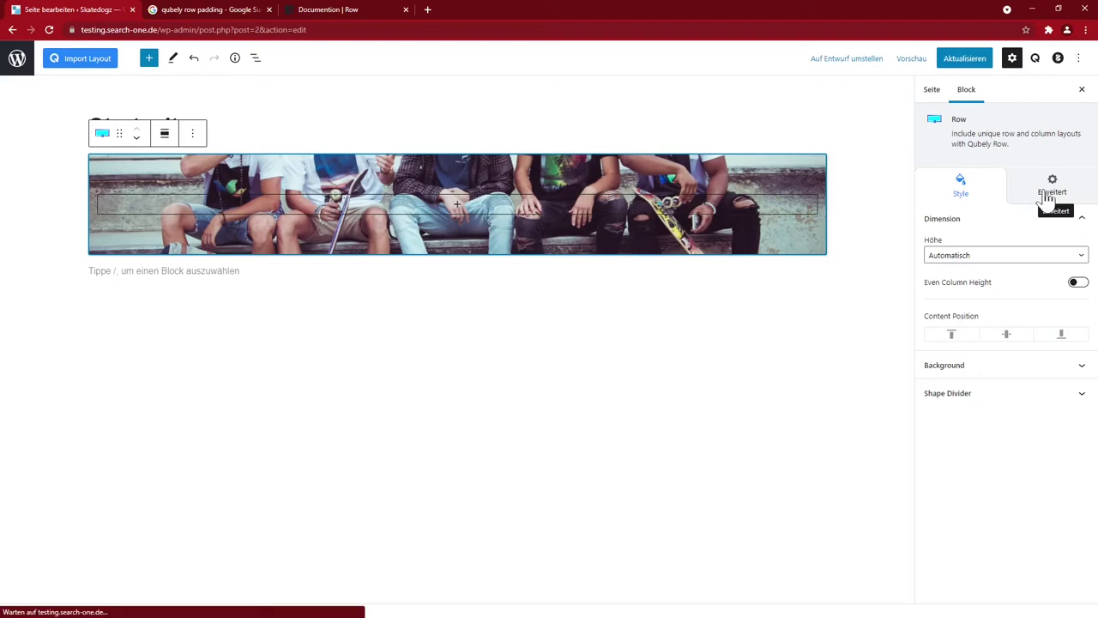
double_click(939, 260)
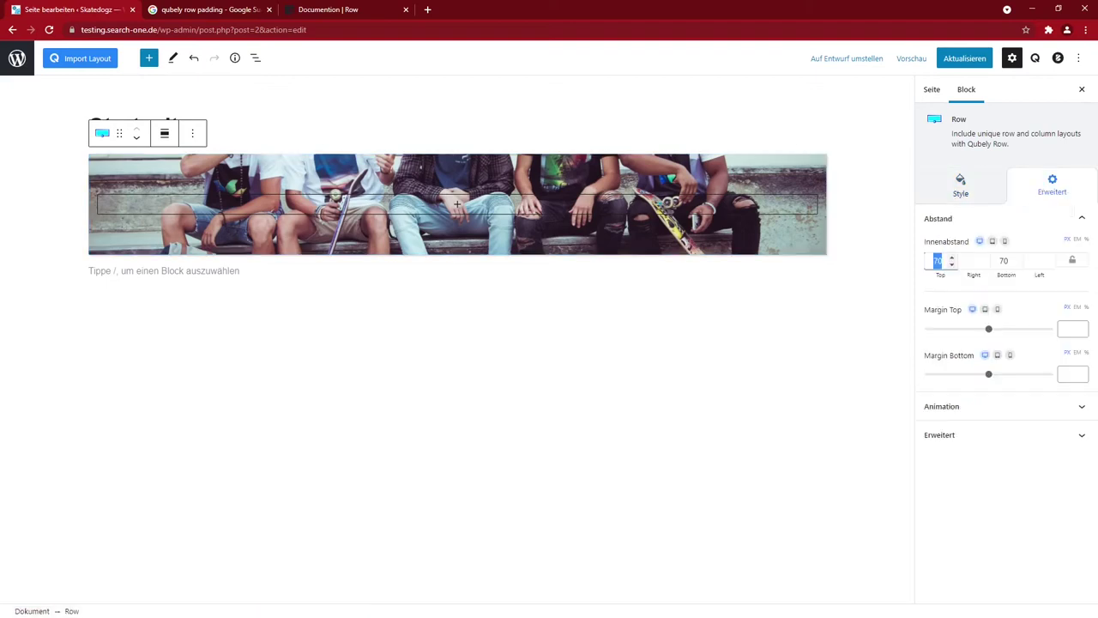
text(200)
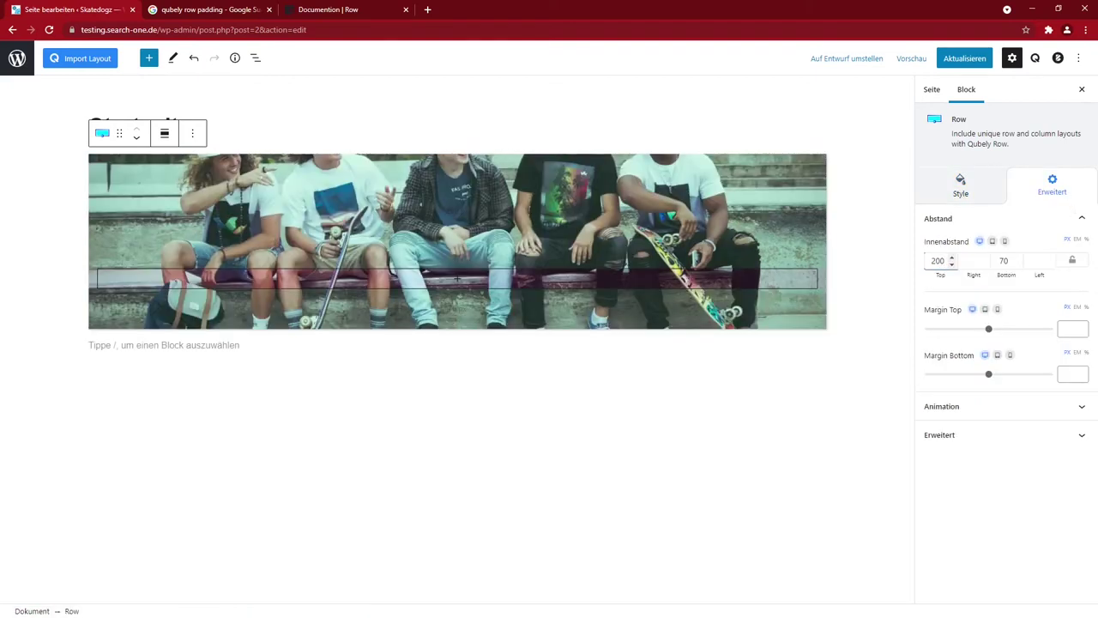
key(Tab)
key(Tab)
text(200)
key(Tab)
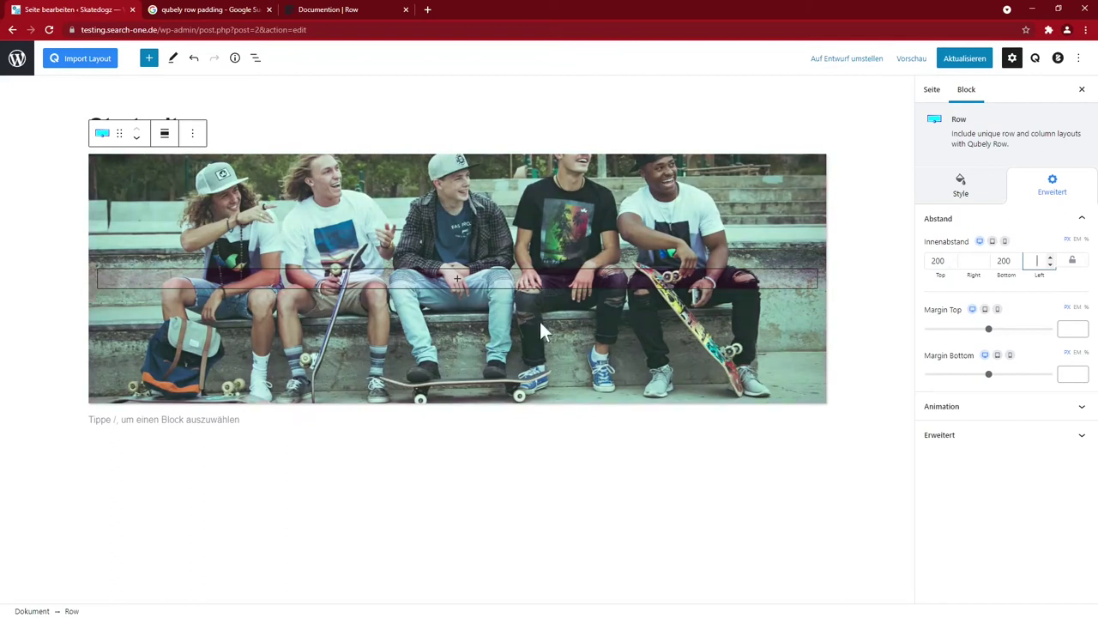
Step: Turn off the box shadow in the row's background settings
click(963, 189)
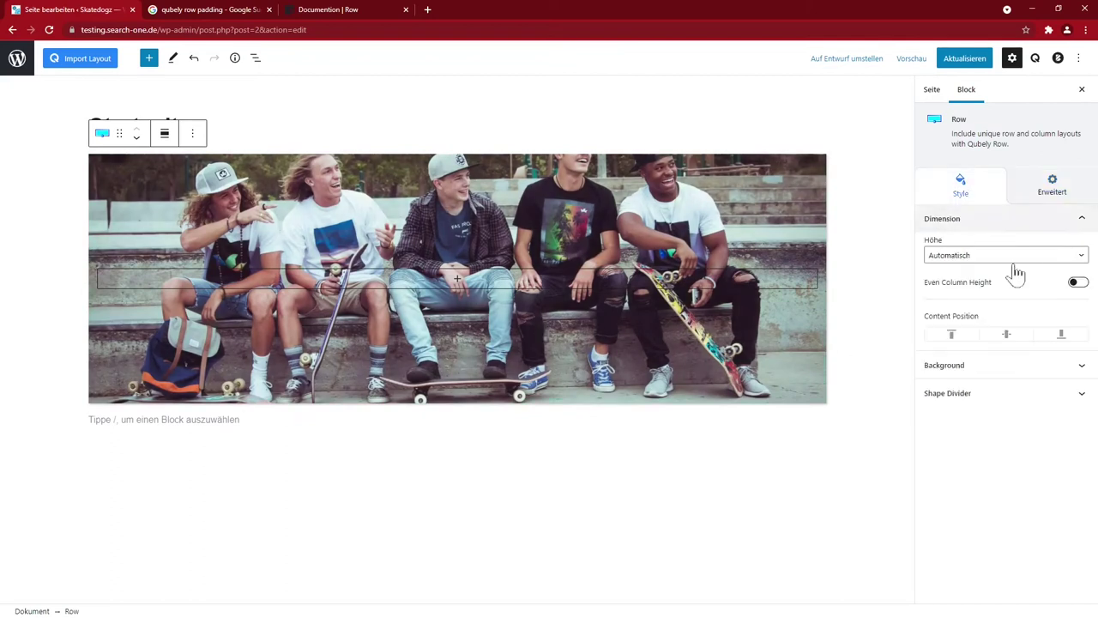
click(944, 364)
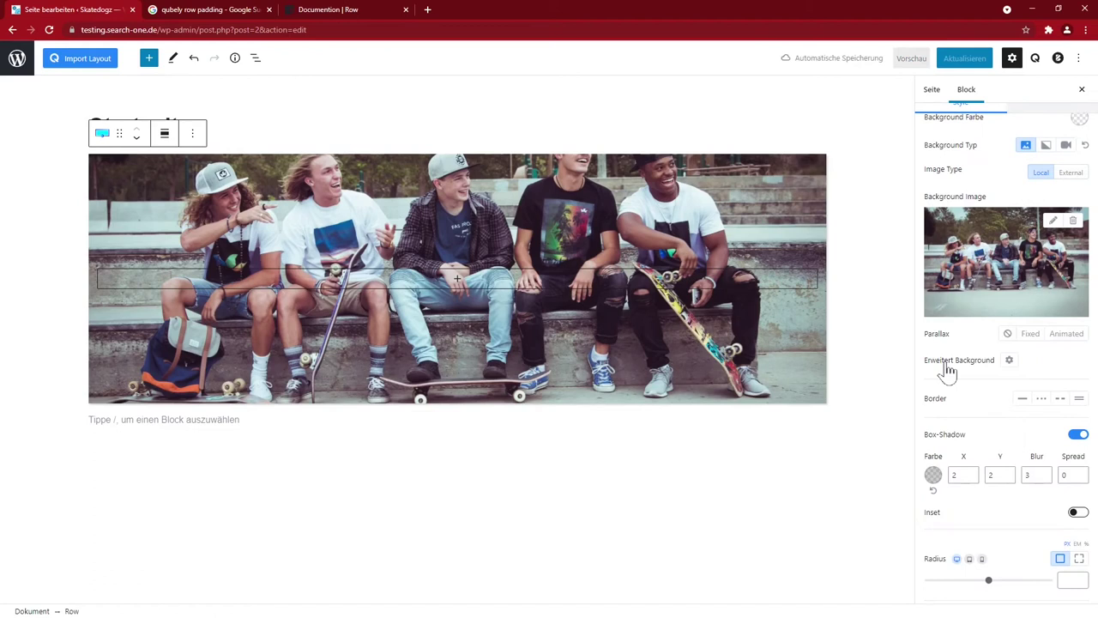
scroll(942, 377, down, 1)
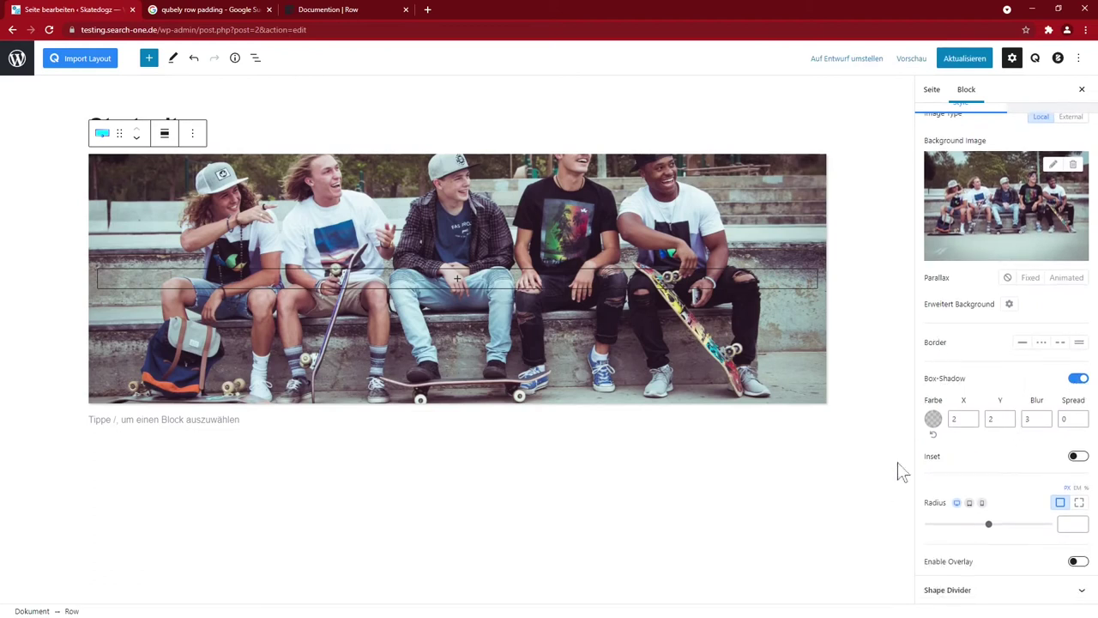
click(1080, 379)
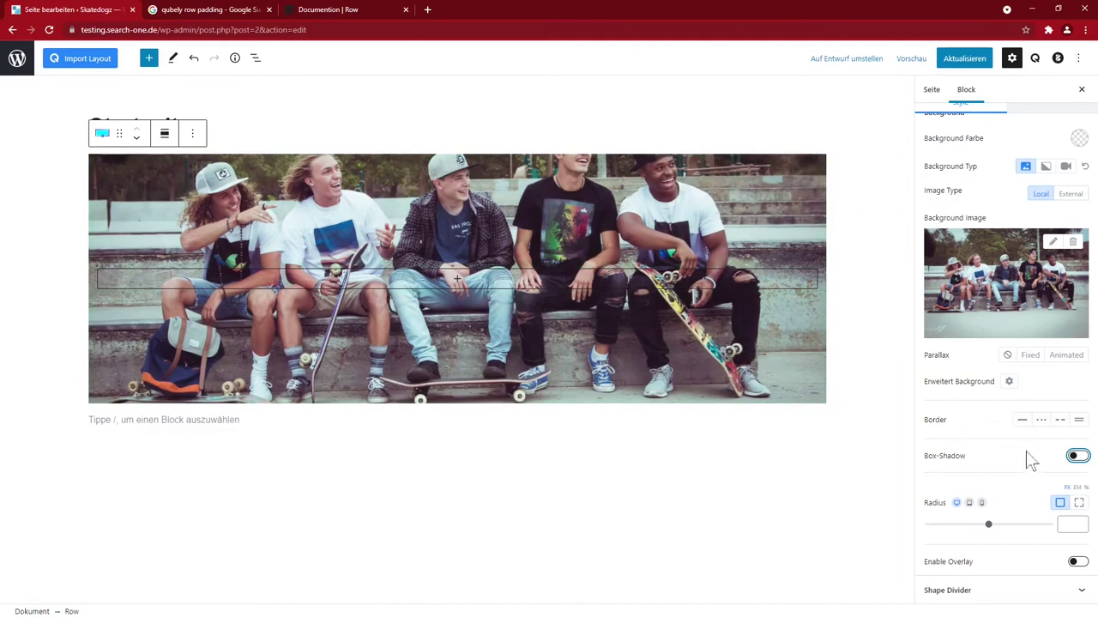
Step: Enable a black overlay on the row with an opacity of 0.3 and update the page
click(1078, 562)
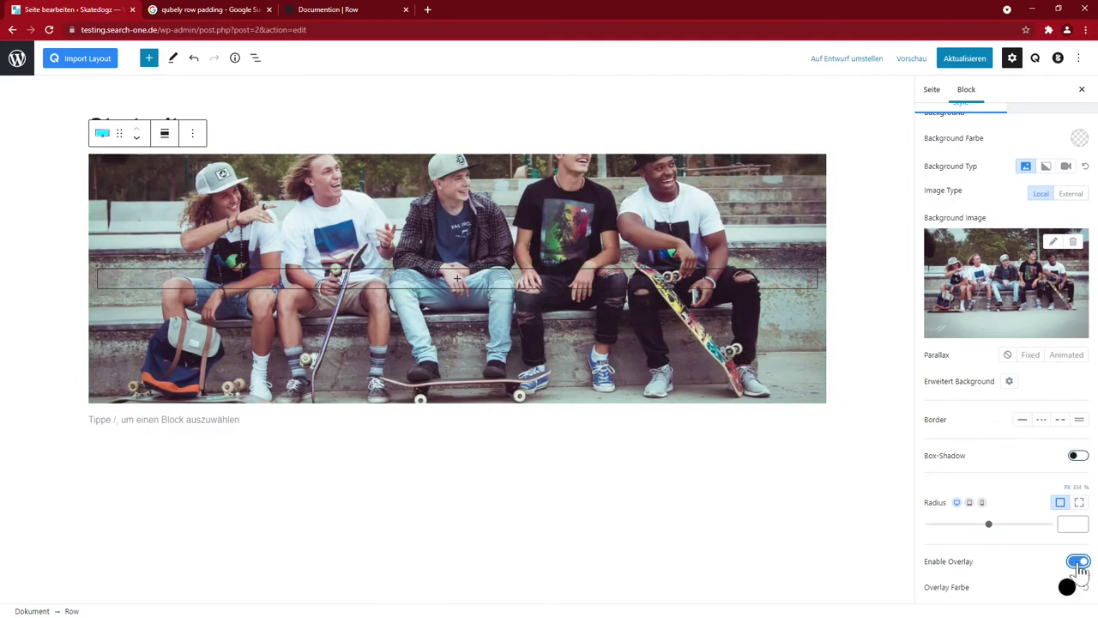
scroll(1080, 570, down, 2)
drag(945, 514, 976, 525)
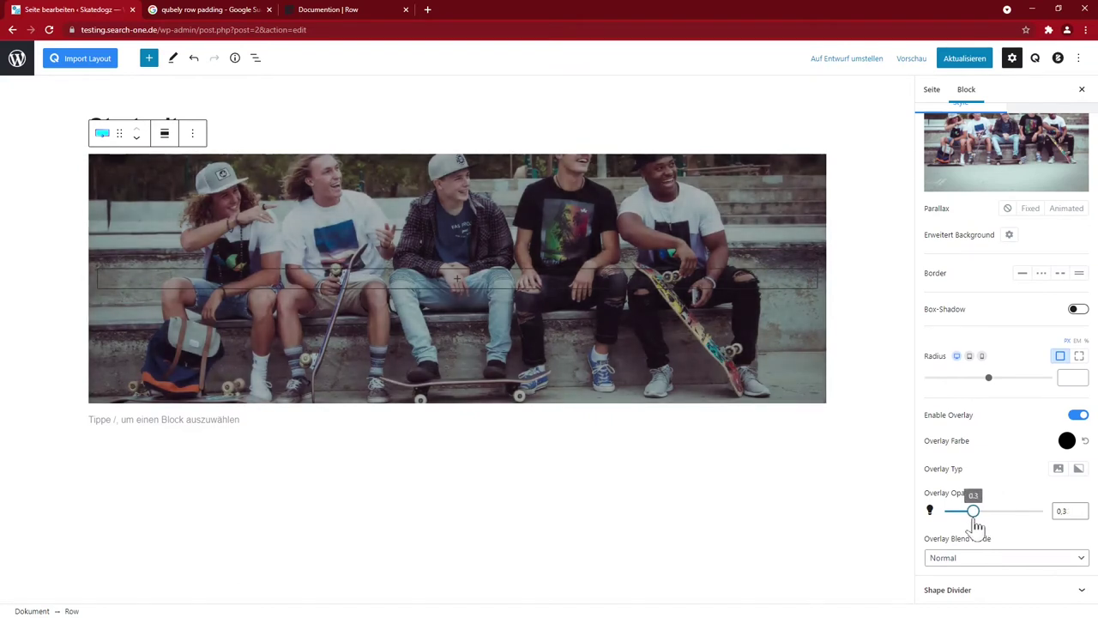
click(1067, 442)
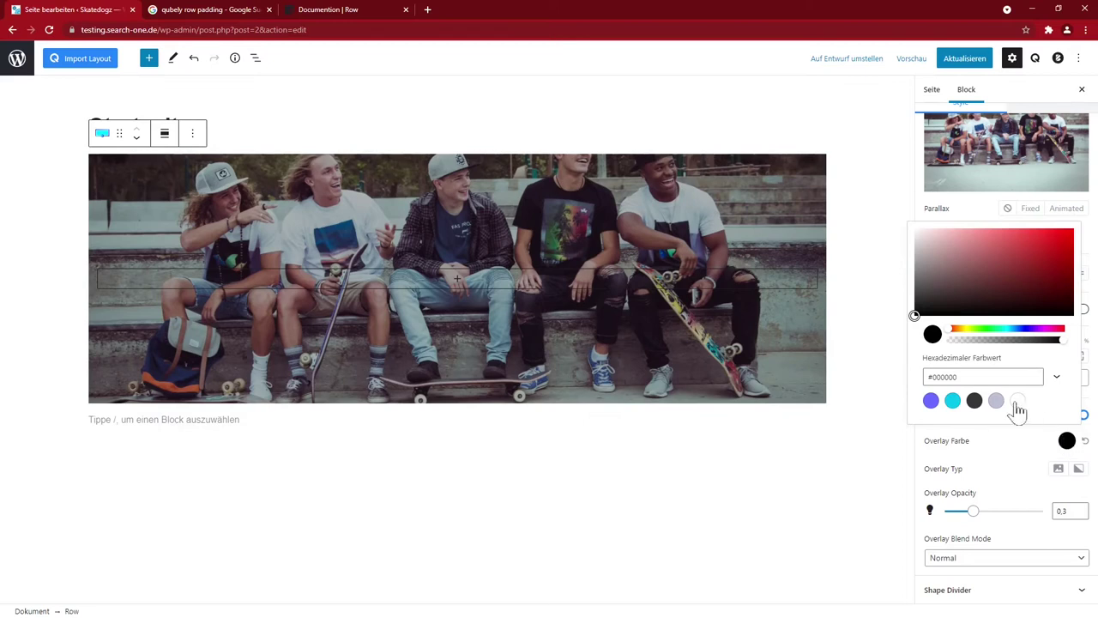
click(1006, 459)
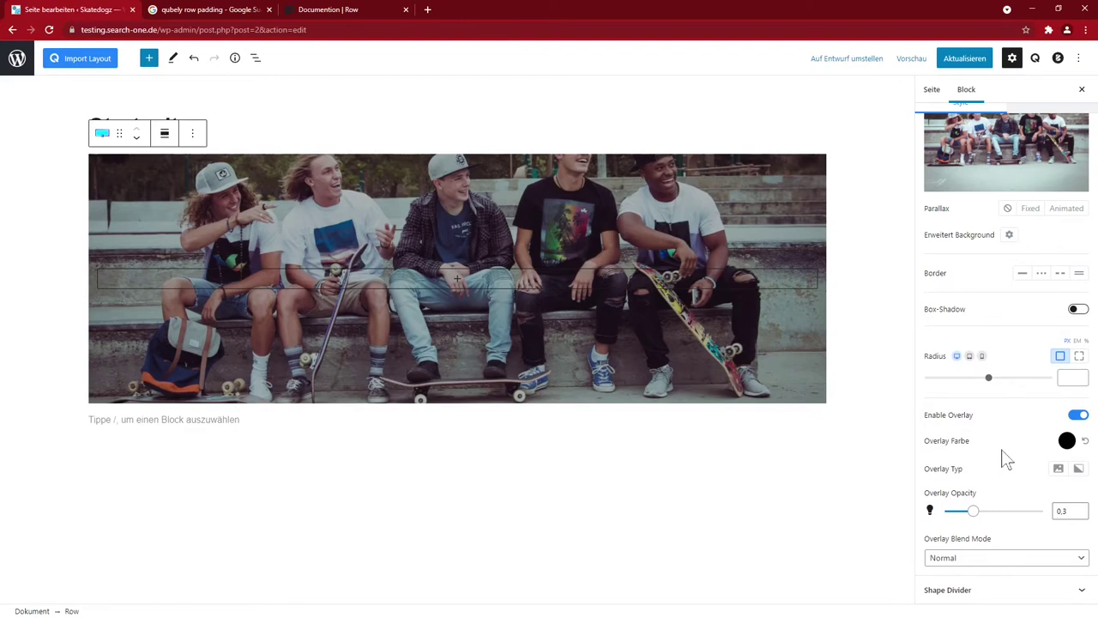
click(957, 58)
Step: Examine the colors and typography of the theme, Preset #1 and Preset #2 in the Qubely global settings
click(1035, 60)
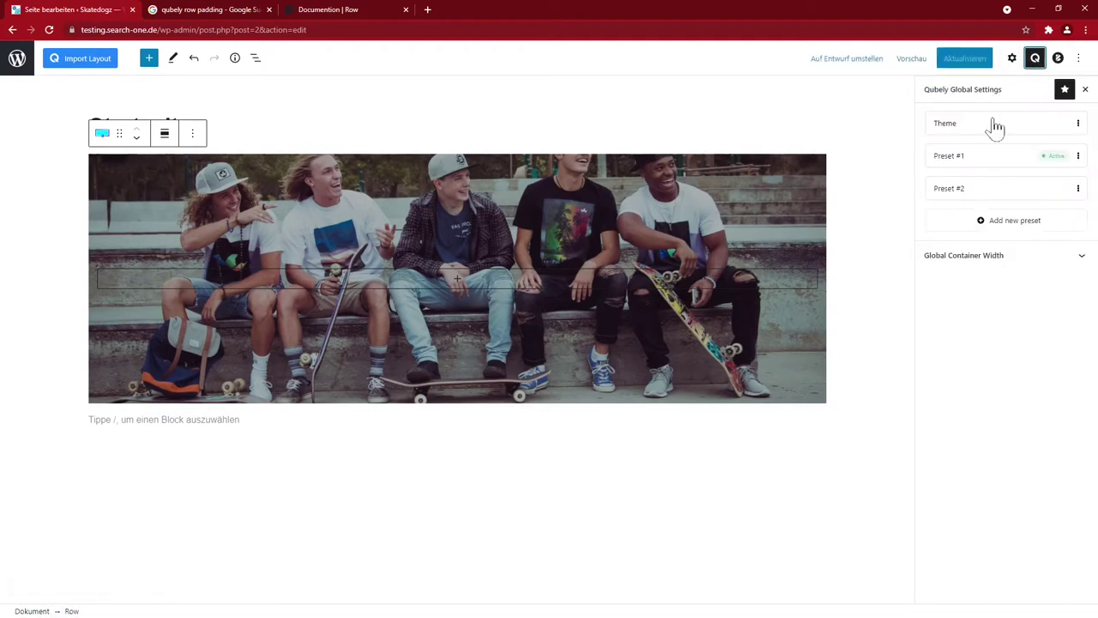
click(1018, 129)
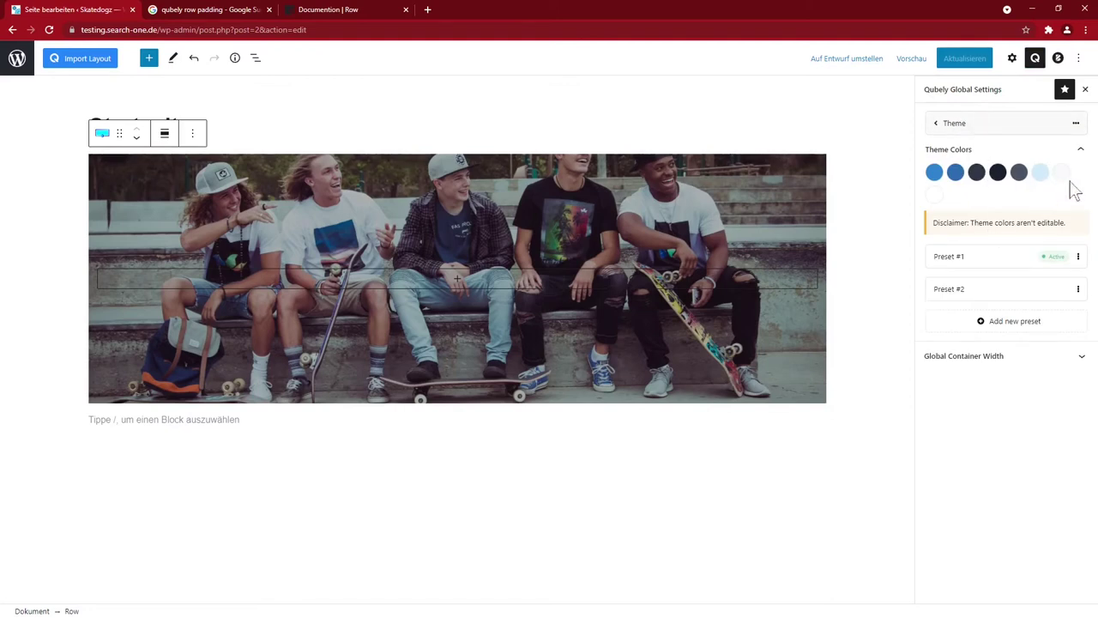
click(970, 258)
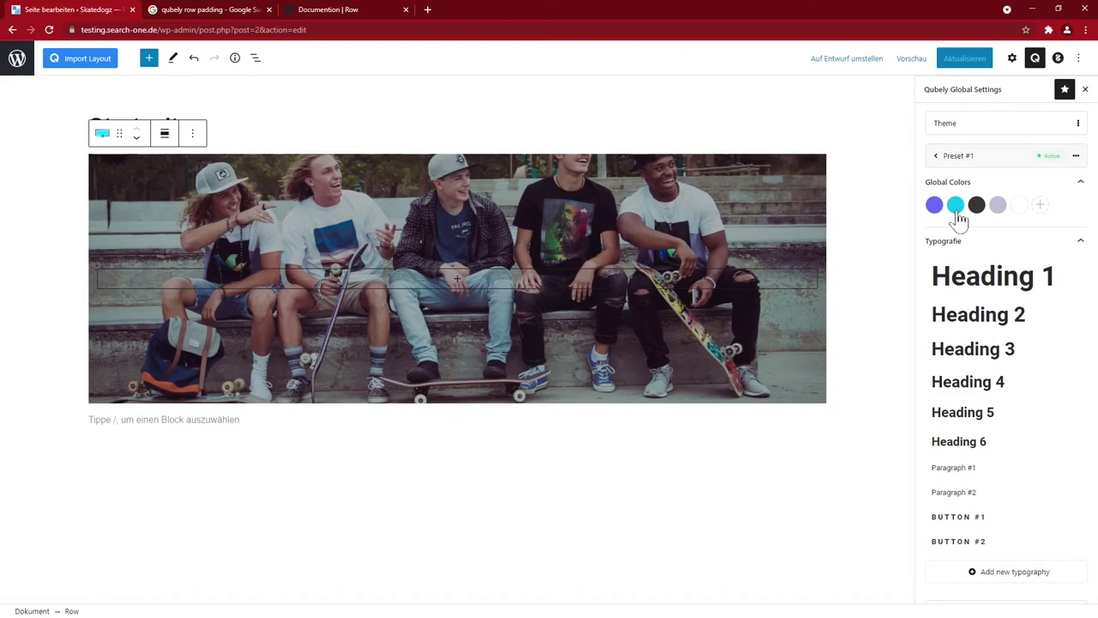
scroll(962, 536, down, 1)
click(968, 530)
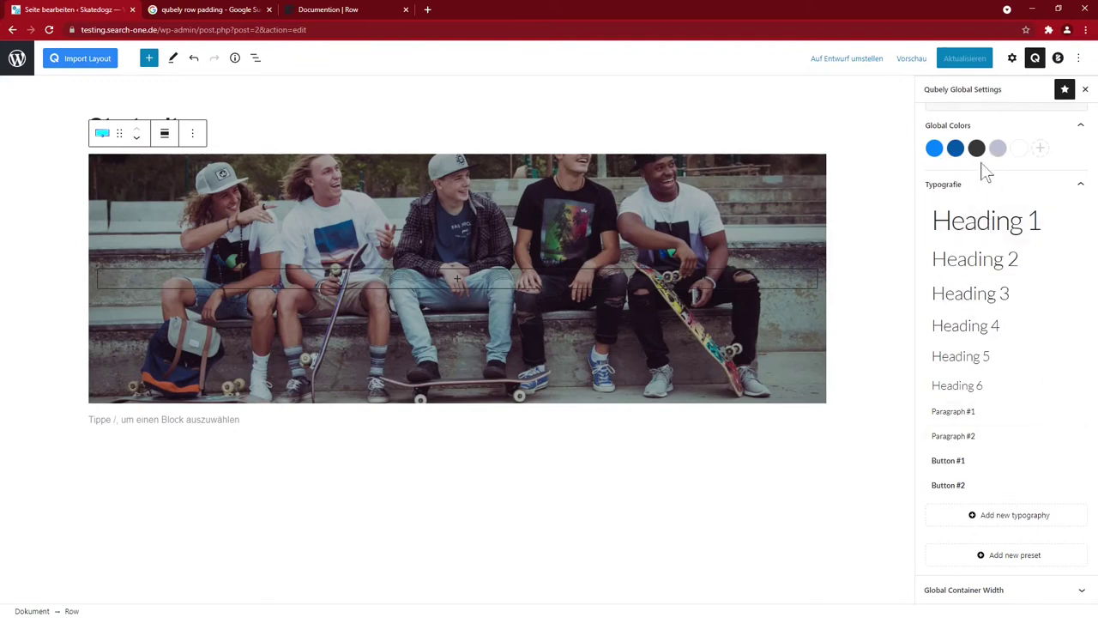
scroll(979, 188, up, 3)
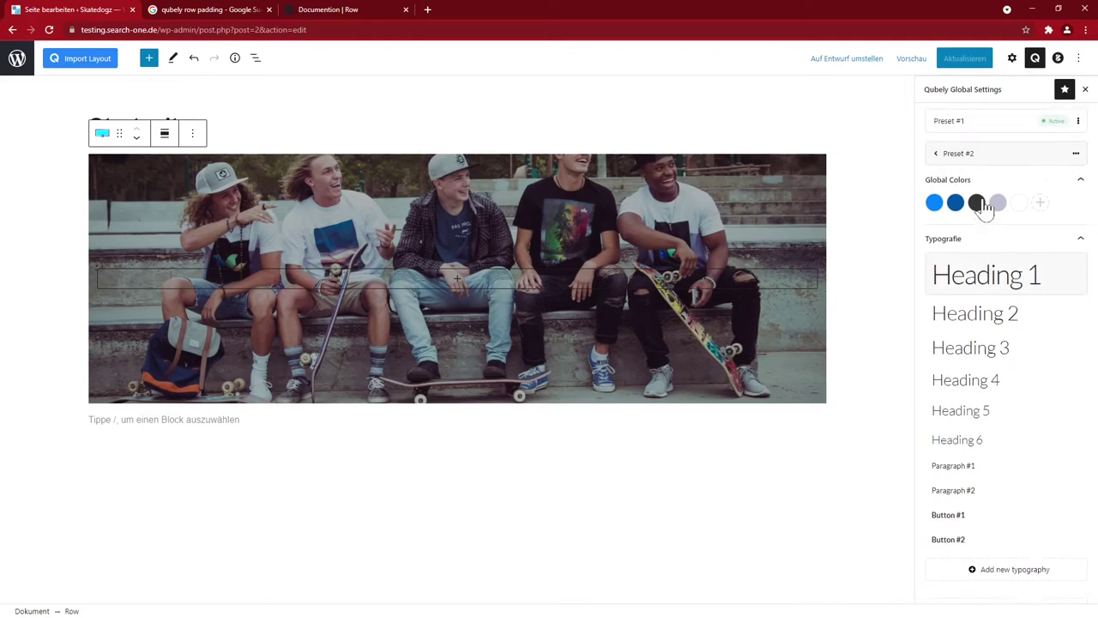
Step: Save the theme colors as a new Qubely preset and activate that preset
click(1037, 125)
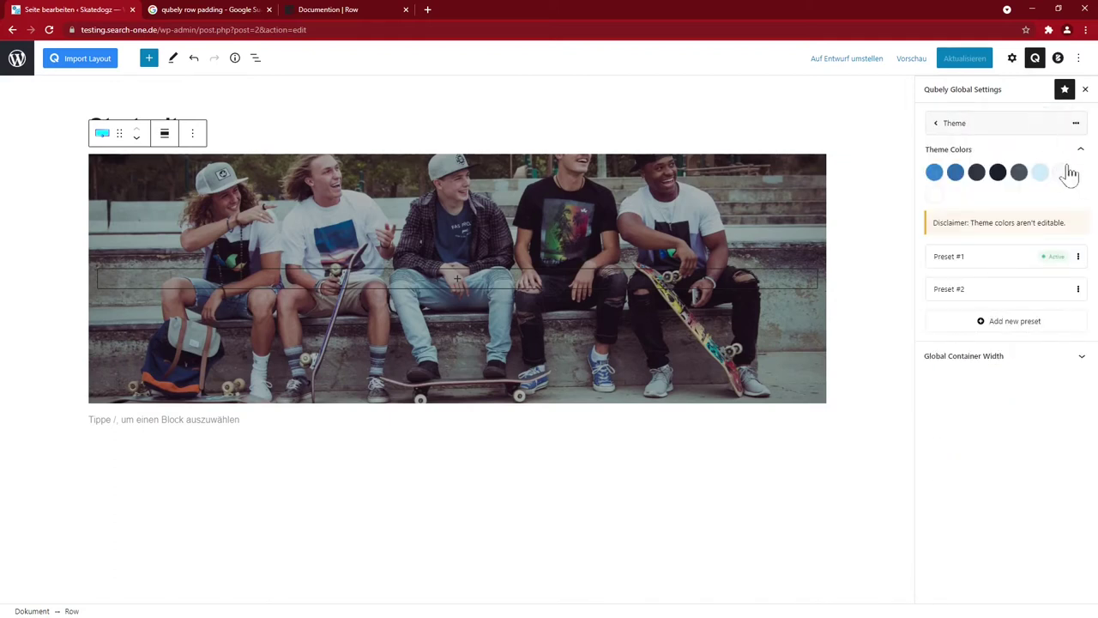
click(1076, 125)
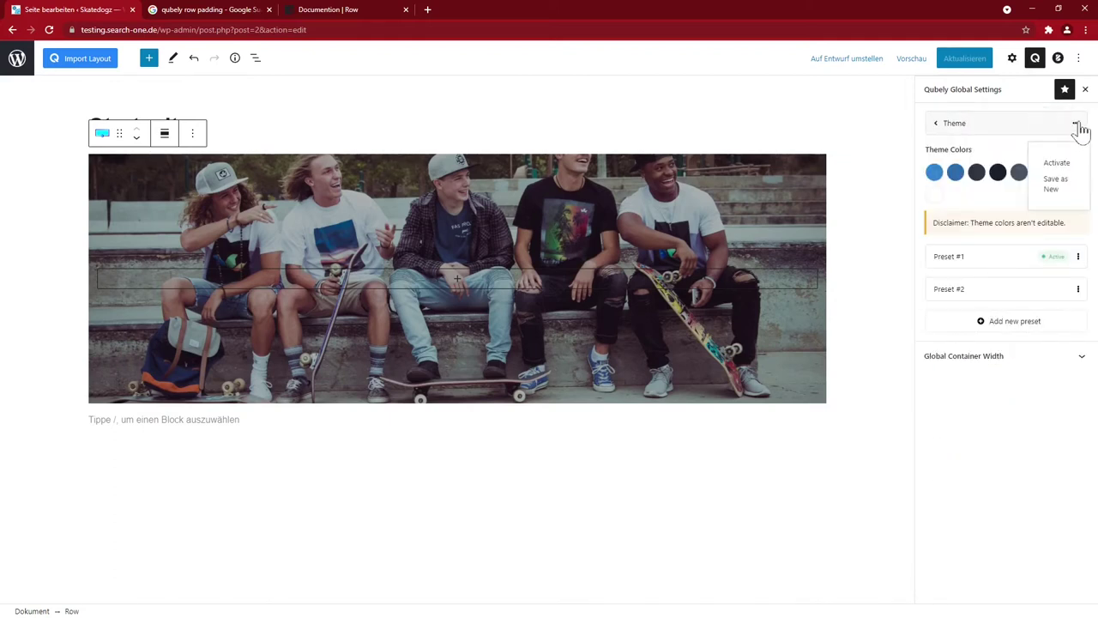
click(1056, 181)
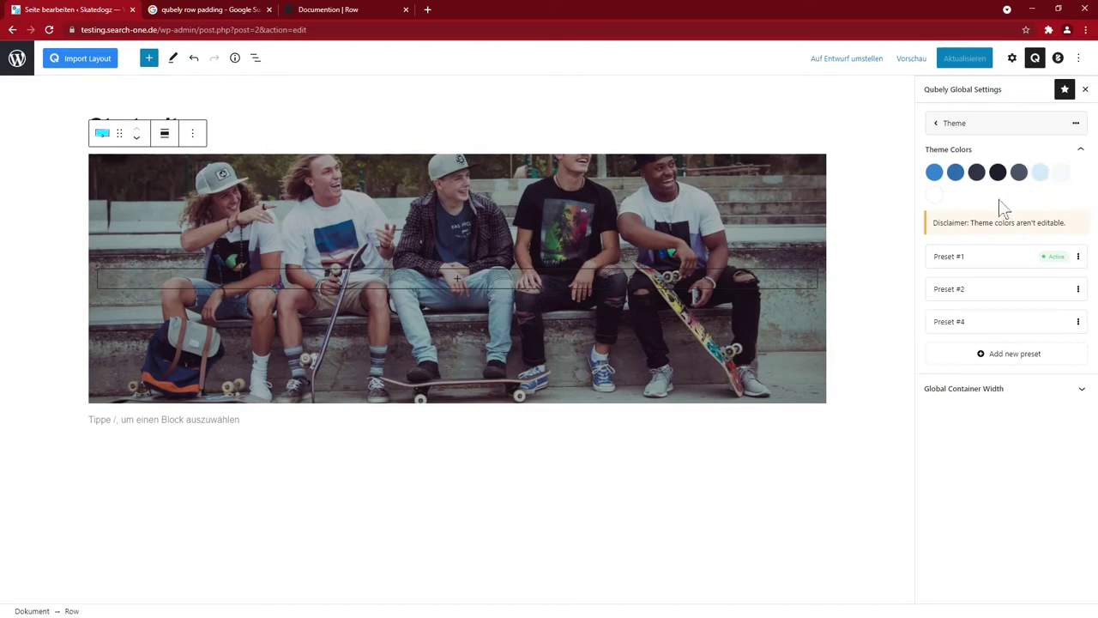
click(961, 329)
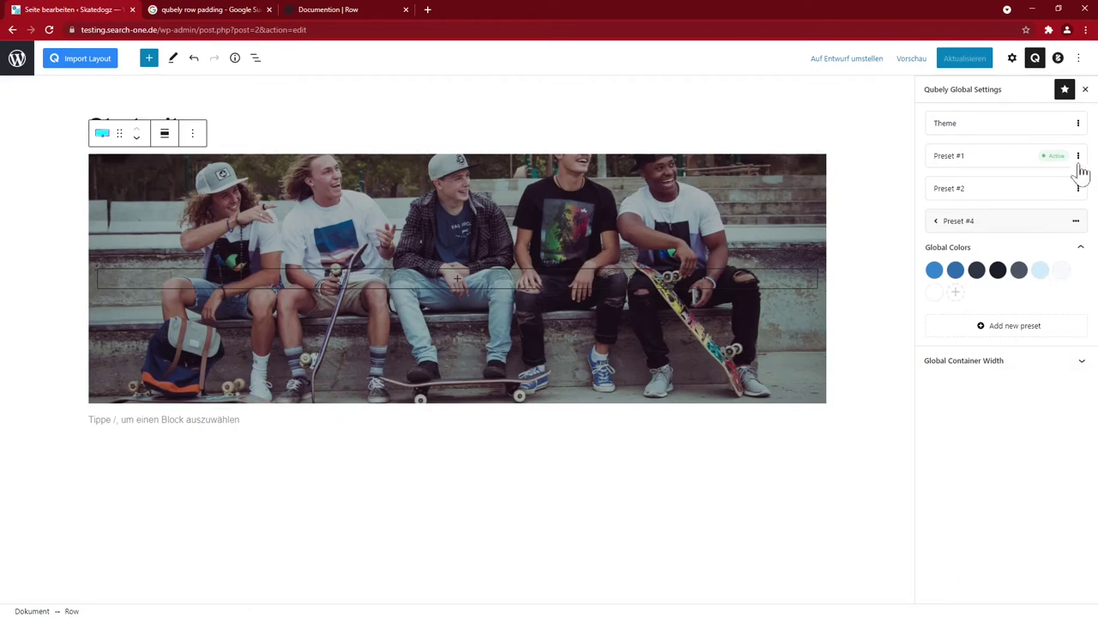
click(1078, 224)
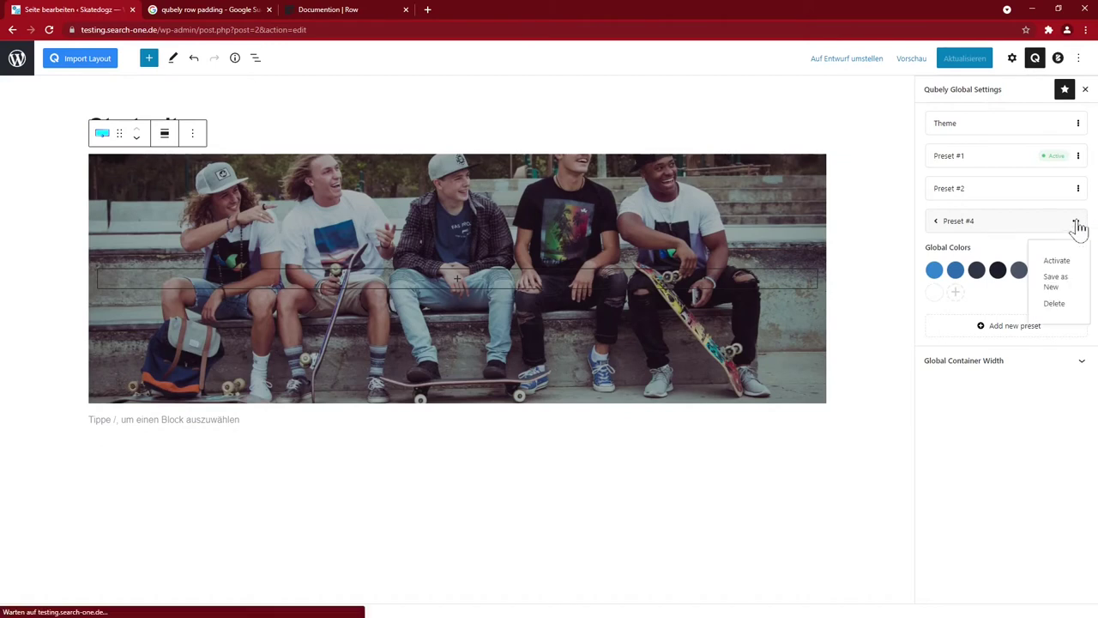
click(1061, 262)
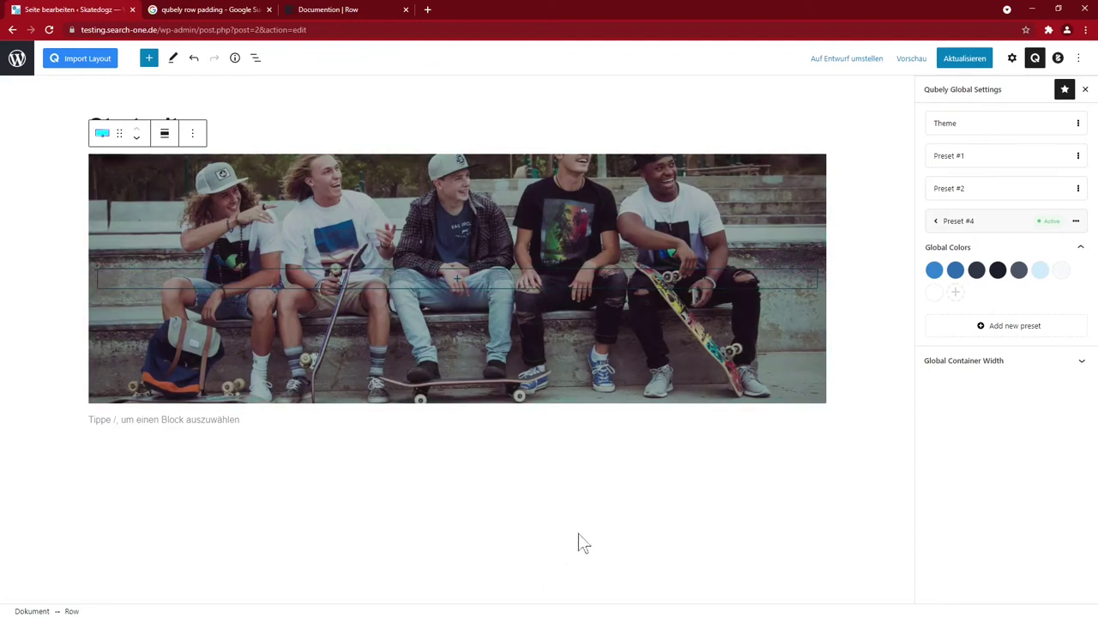
Step: Examine the global container width settings and the inherited and custom options for the page's content area style source
click(967, 361)
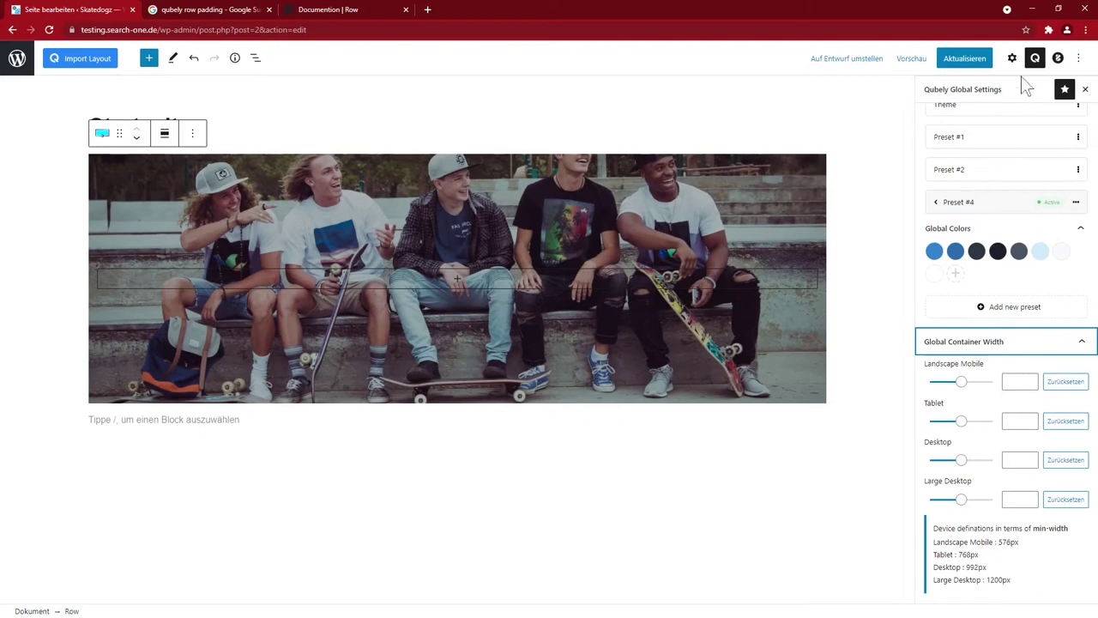
click(1059, 60)
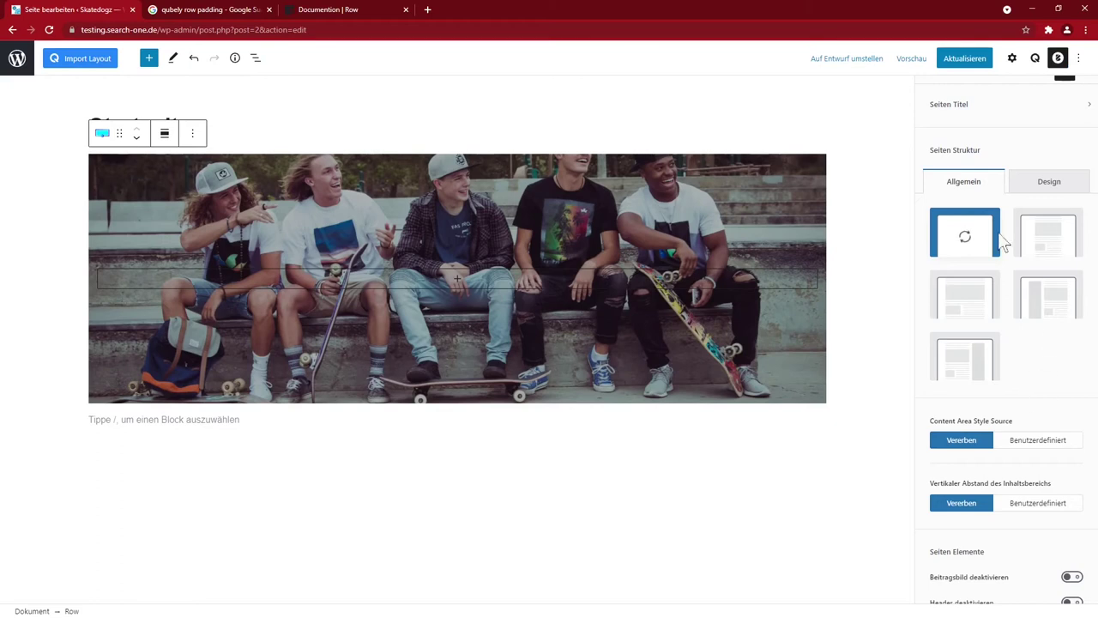
scroll(1045, 394, down, 1)
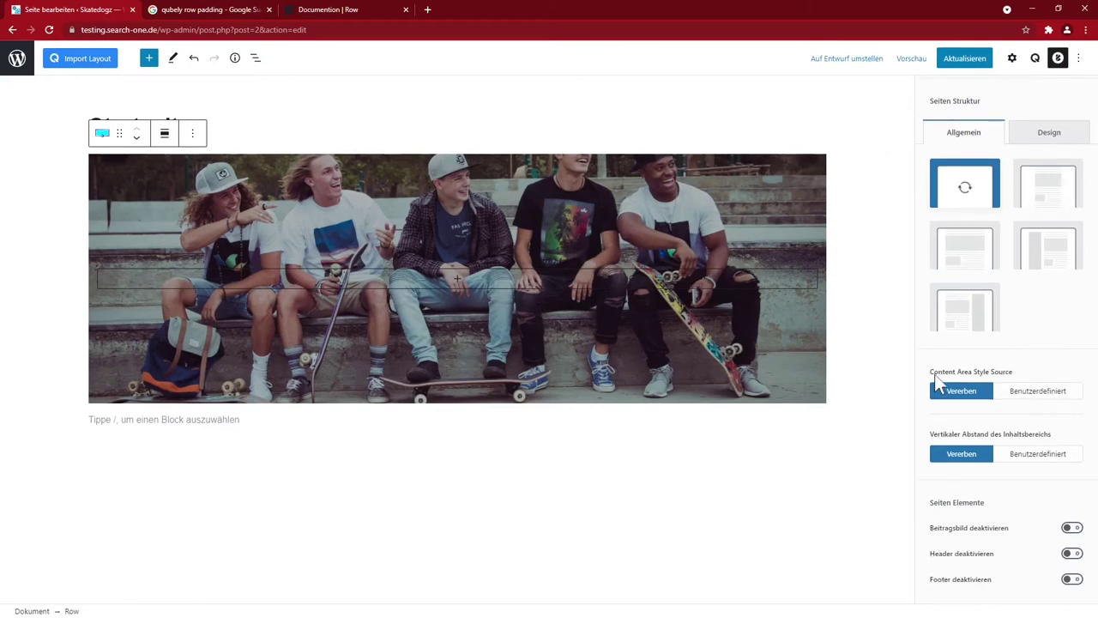
click(1031, 396)
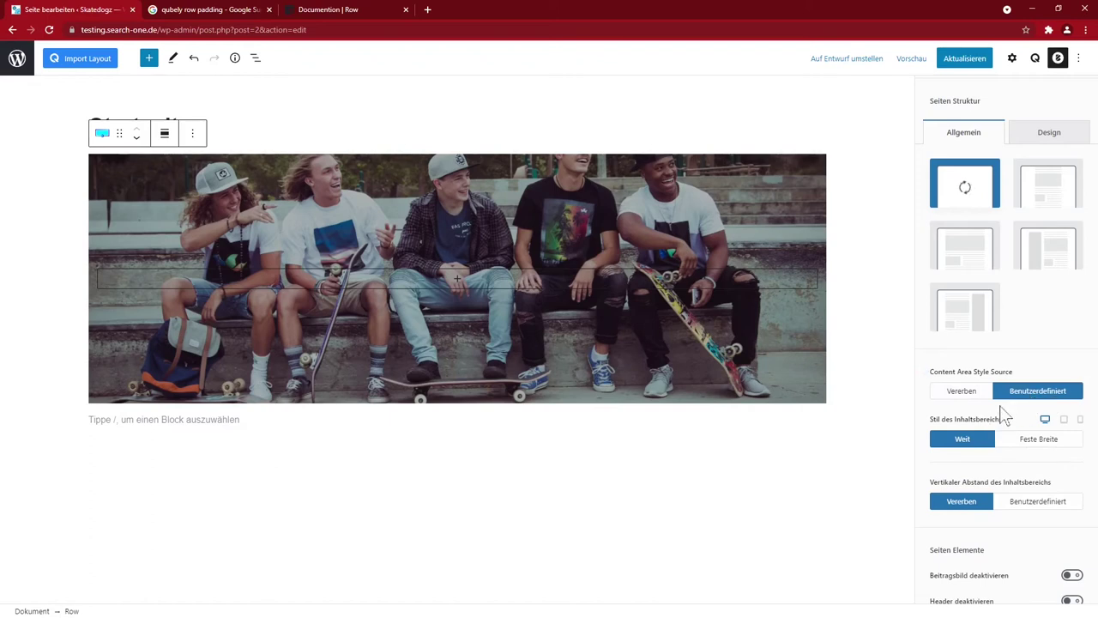
click(967, 393)
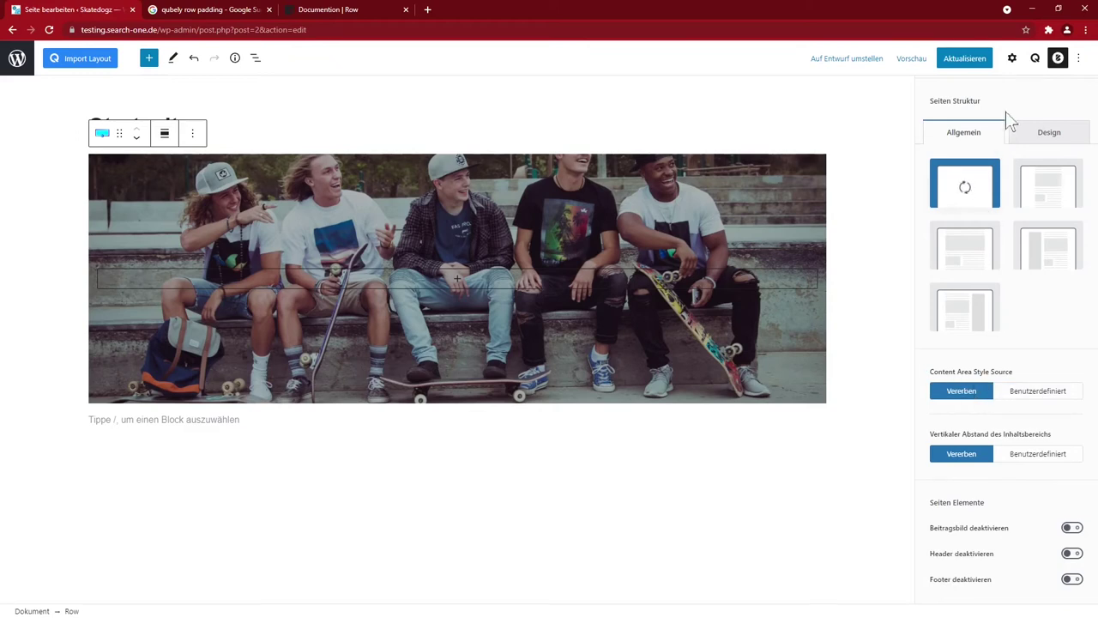
Step: Add a Qubely heading block inside the row's column
click(1012, 58)
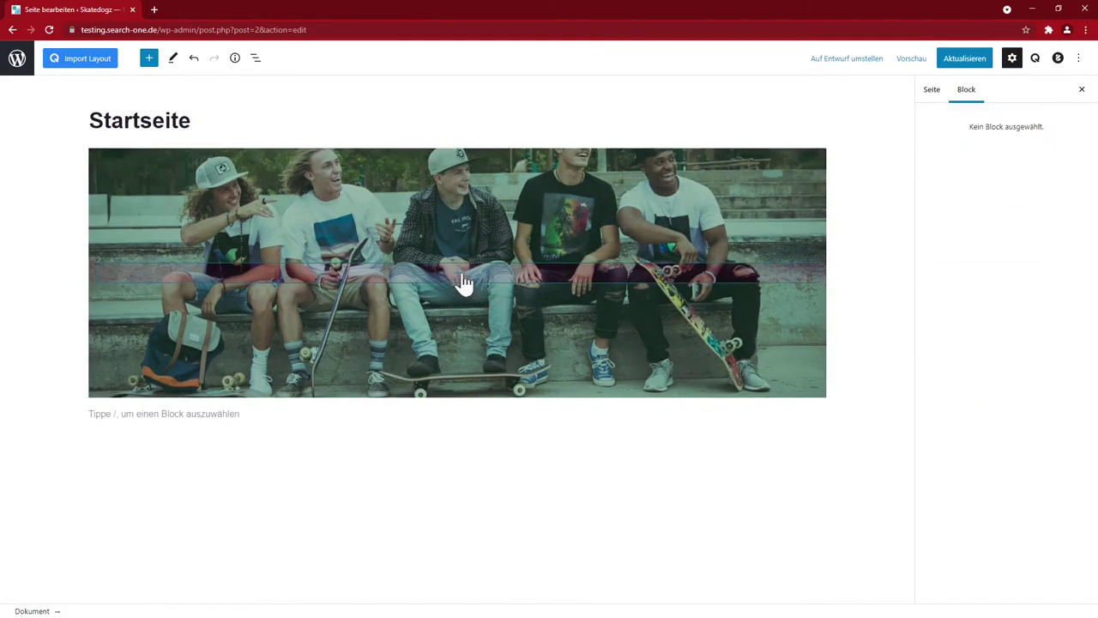
click(463, 284)
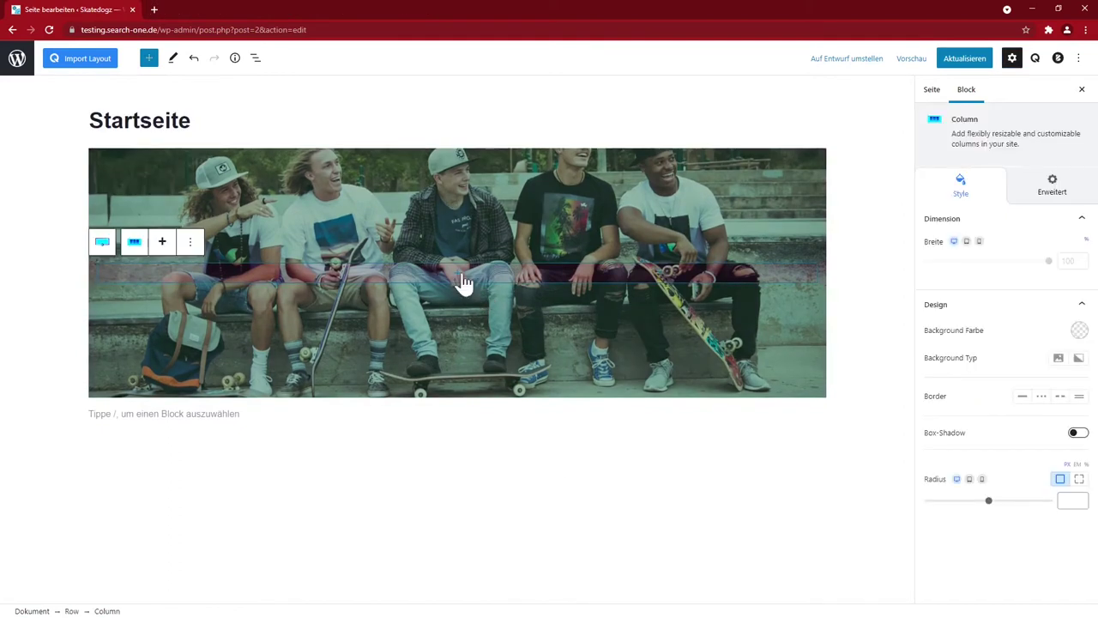
click(459, 282)
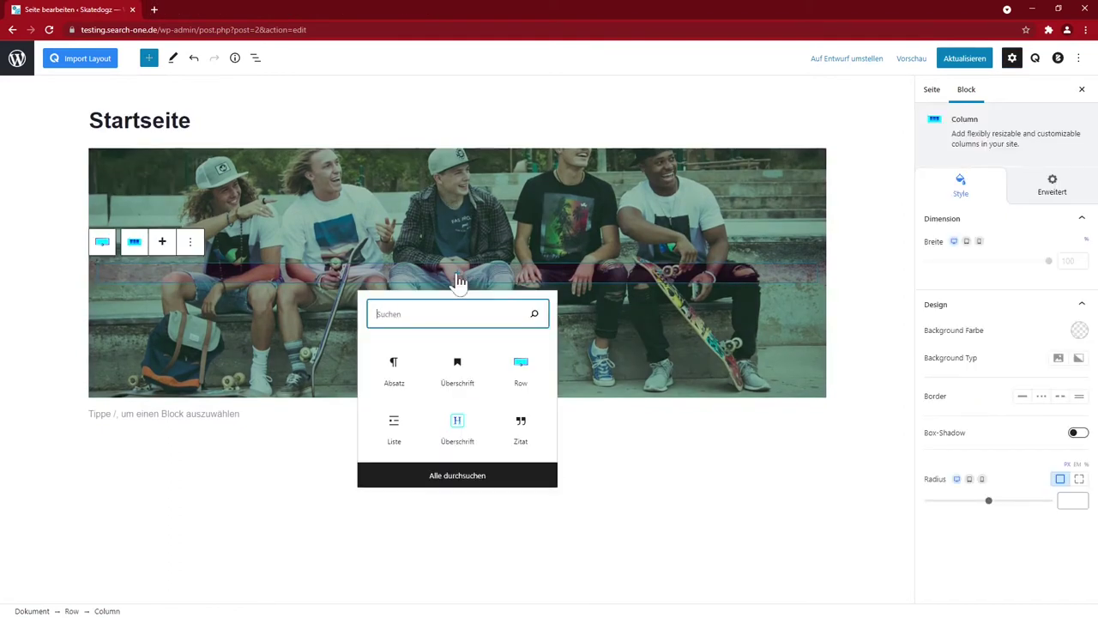
click(461, 425)
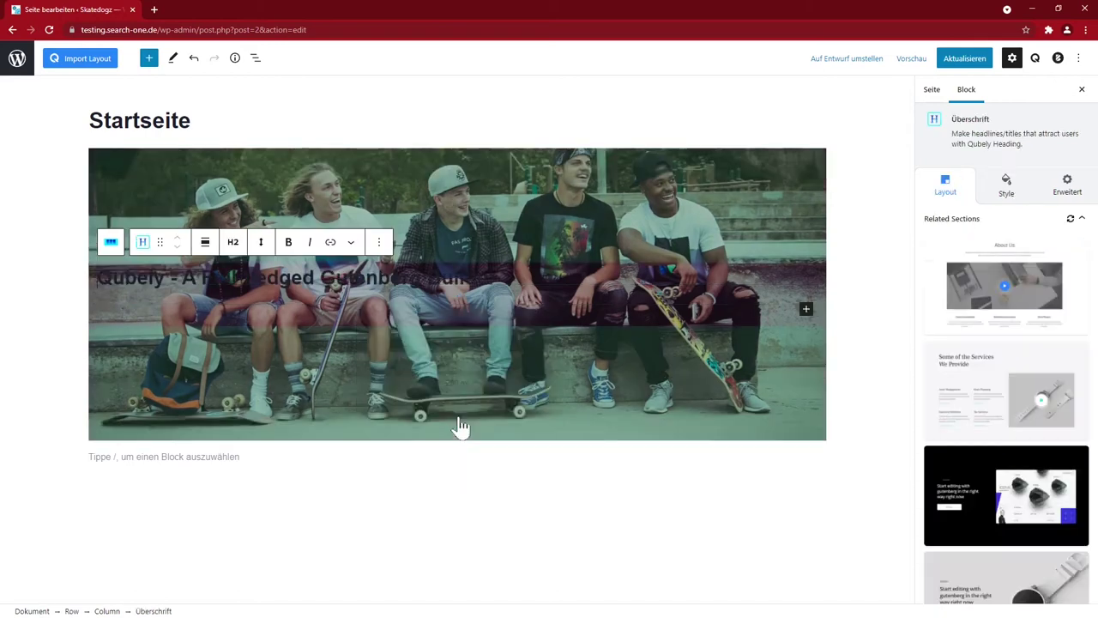
Step: Set the heading text to "Skateboard lernen in Musterstadt" and style it white, centered and 32 px
click(1006, 187)
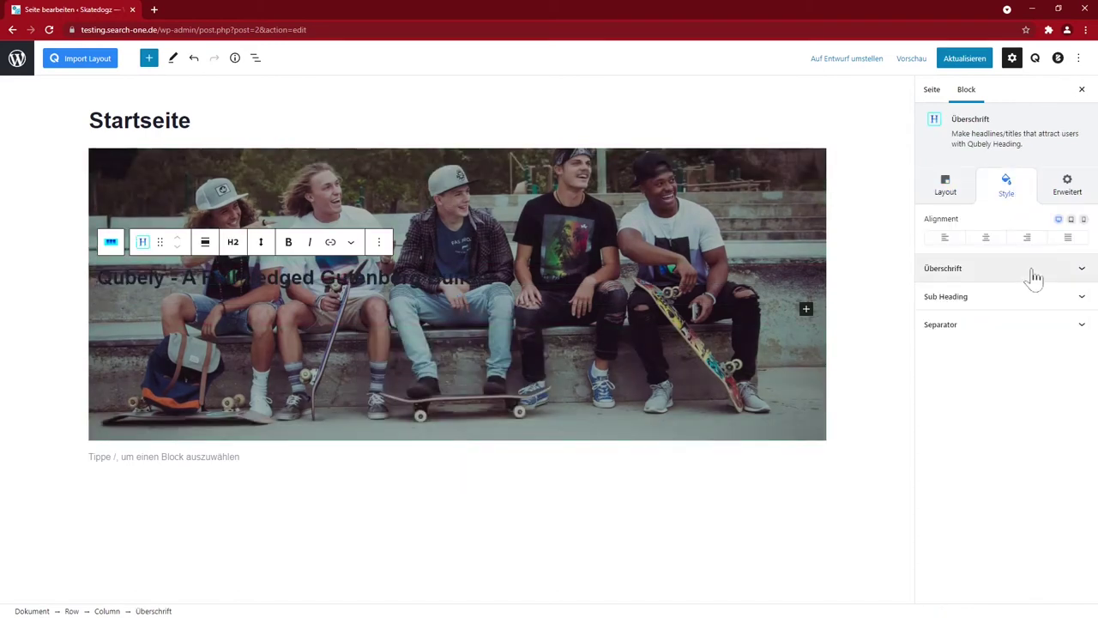
click(1034, 269)
click(1066, 294)
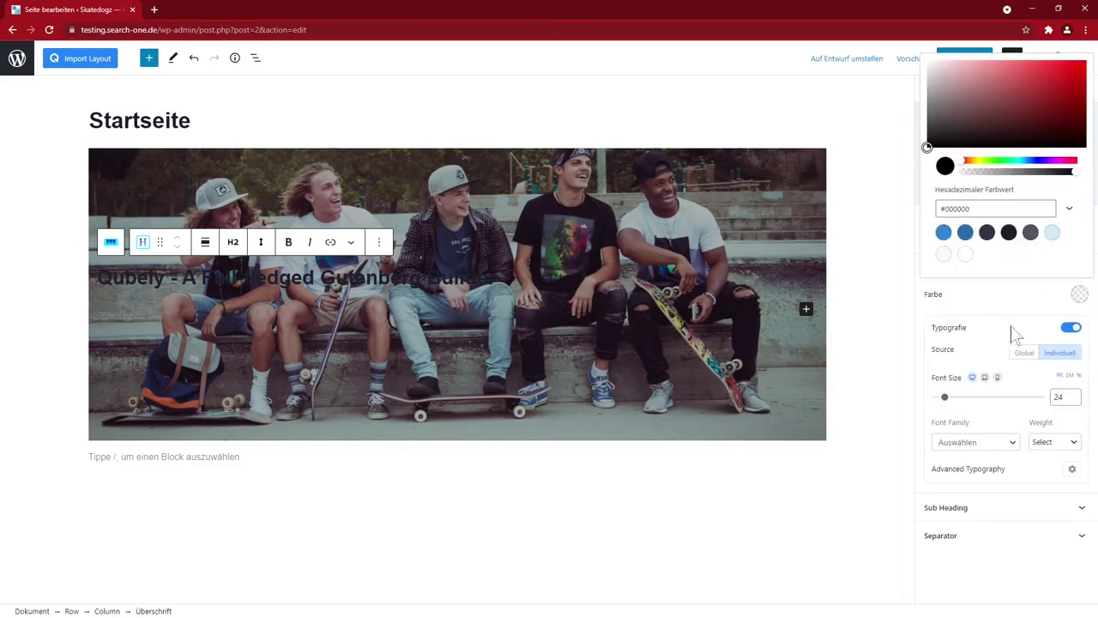
click(919, 339)
click(1073, 470)
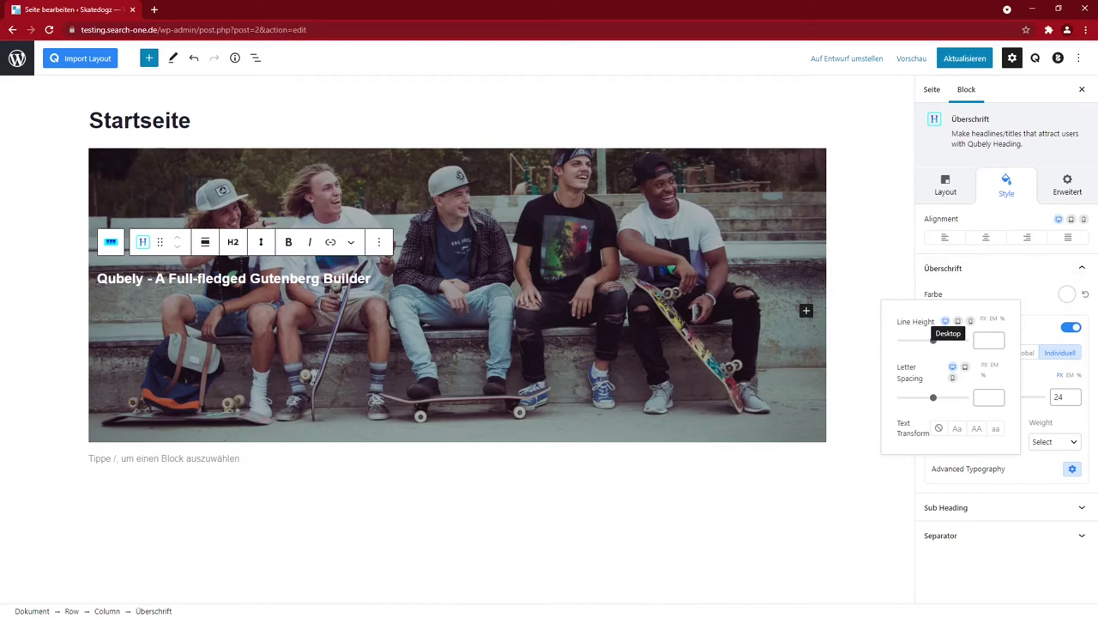
click(987, 240)
mouse_move(944, 397)
mouse_down()
mouse_move(962, 400)
mouse_move(955, 405)
mouse_up()
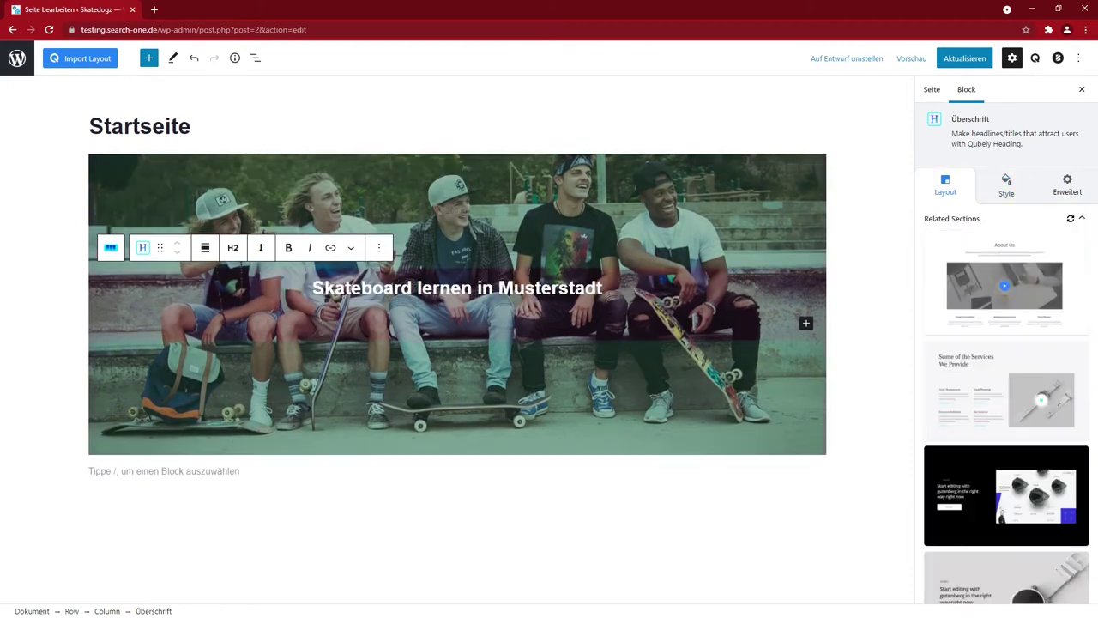
Step: Add white, centered paragraphs "Deine Skateboardschule in Musterstadt seit 1895", "Skateboard-Kurs Musterstadt für Anfänger und Fortgeschrittene" and "Skateboard-Kurse • Skateboard-Camps • Skateboard-Tricks" below the heading
click(806, 325)
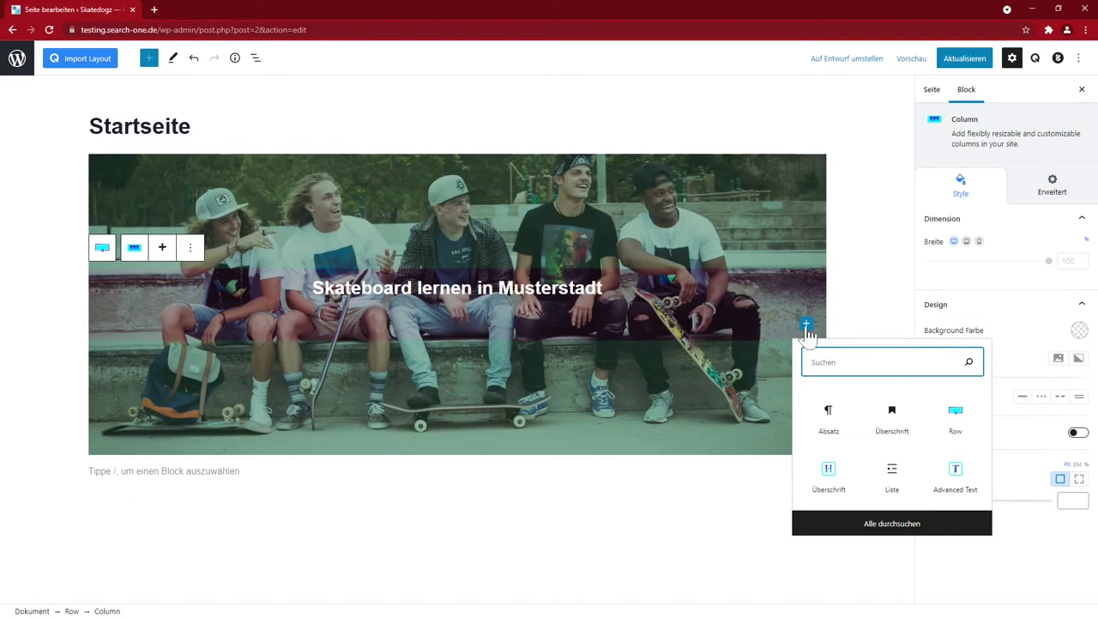
click(827, 417)
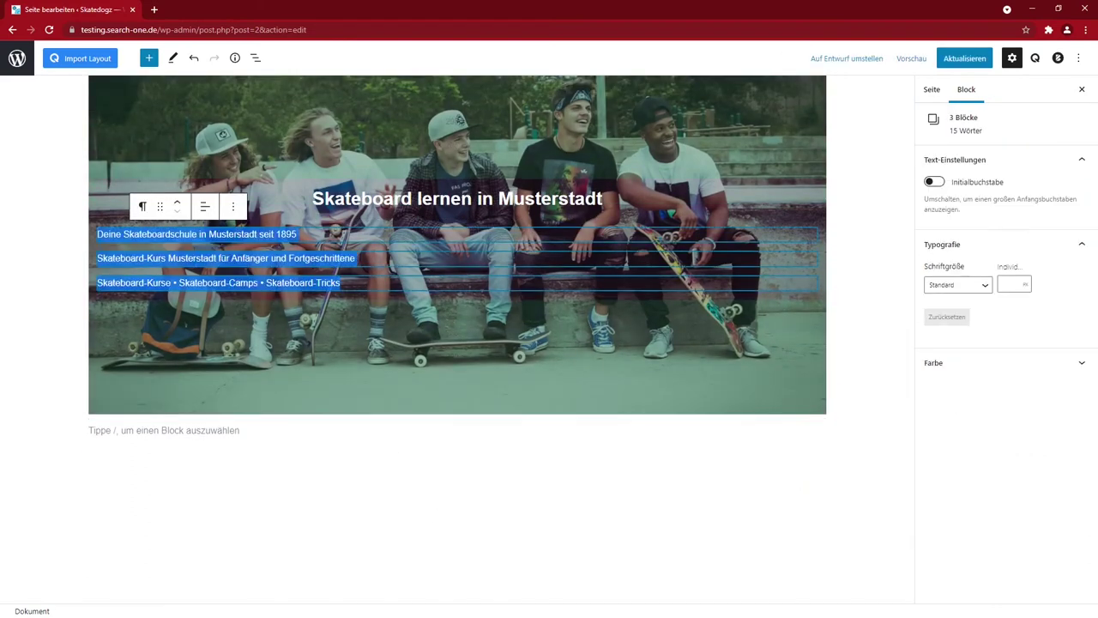
click(1056, 363)
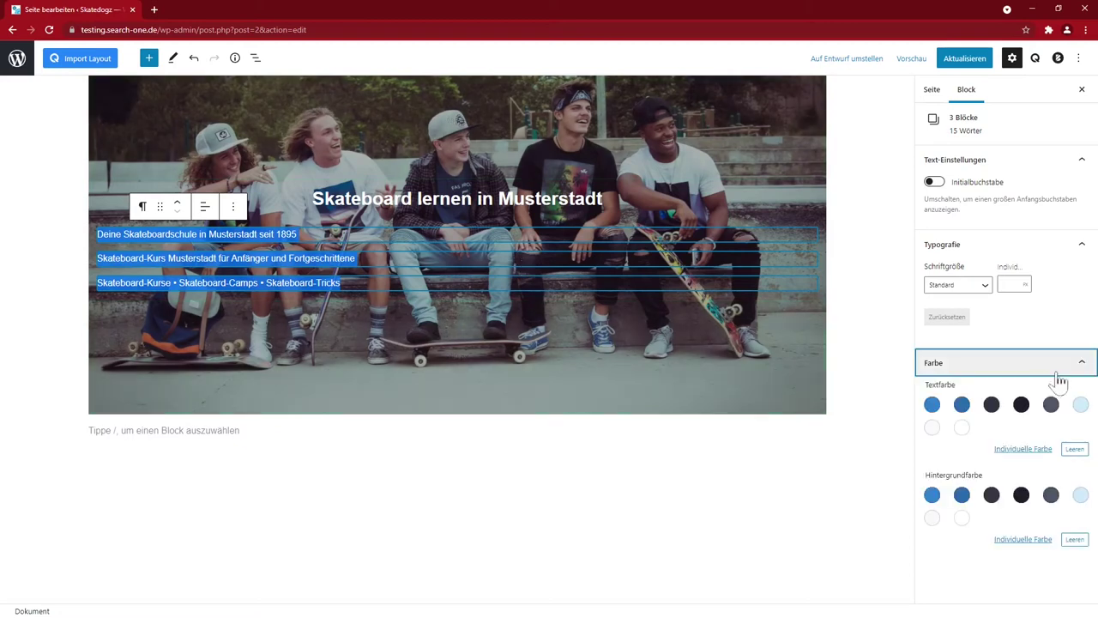
click(962, 428)
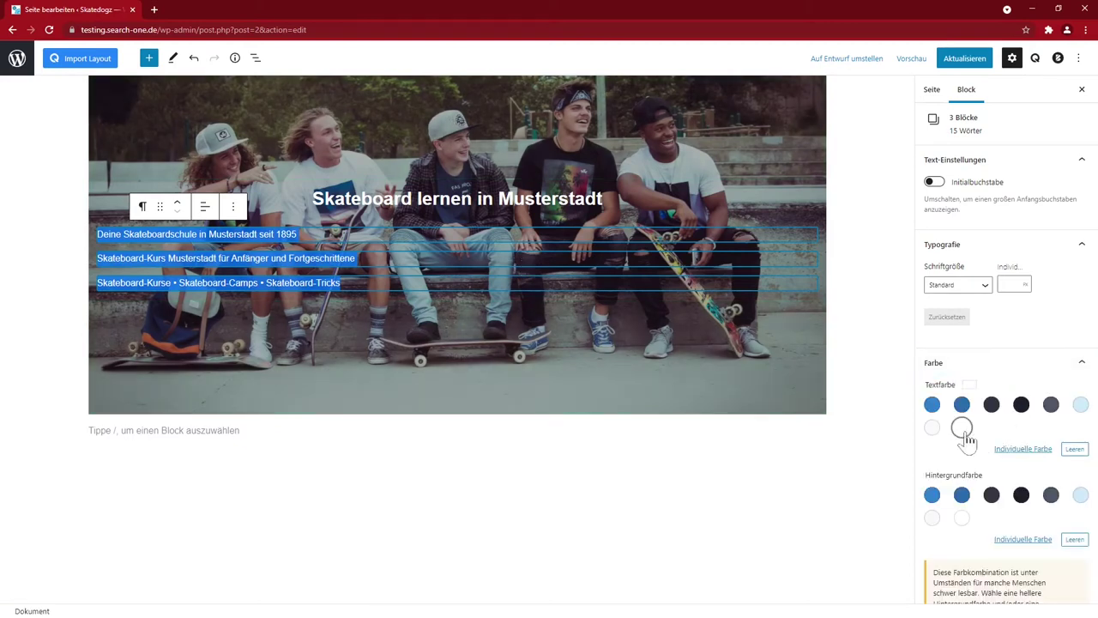
click(205, 206)
click(228, 266)
click(620, 409)
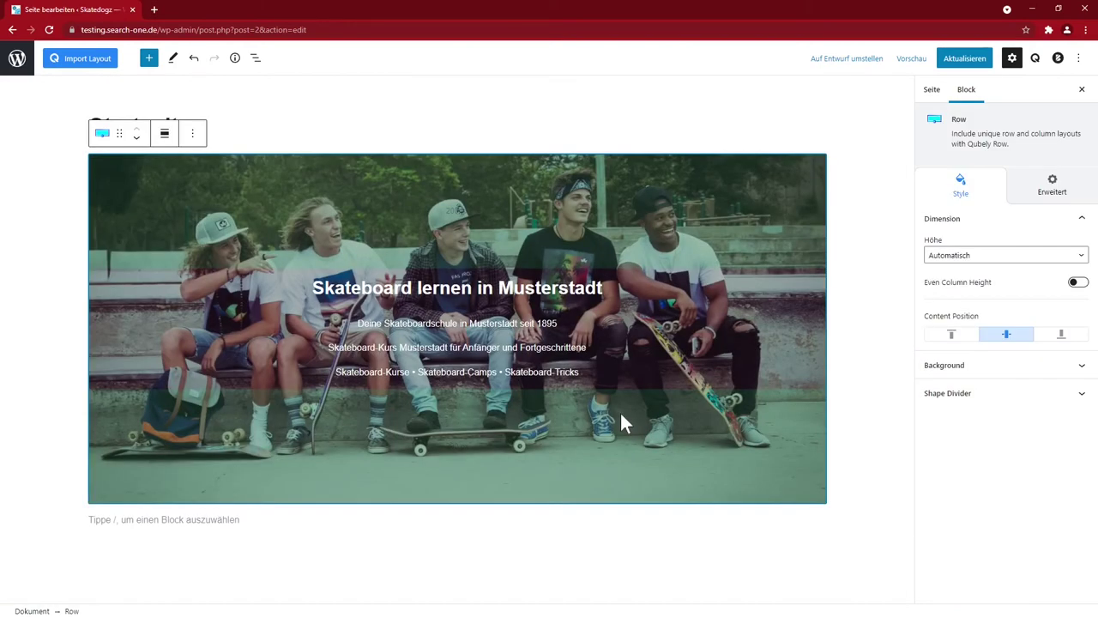
Step: Update the page and view the live homepage at testing.search-one.de in a separate browser tab
click(964, 57)
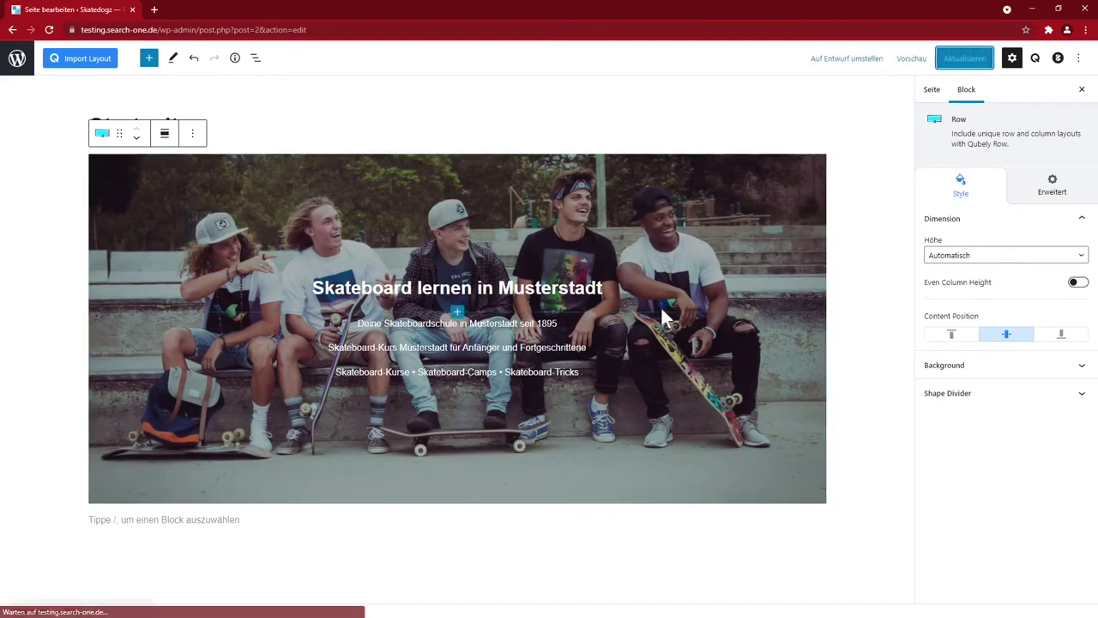
click(154, 10)
click(518, 262)
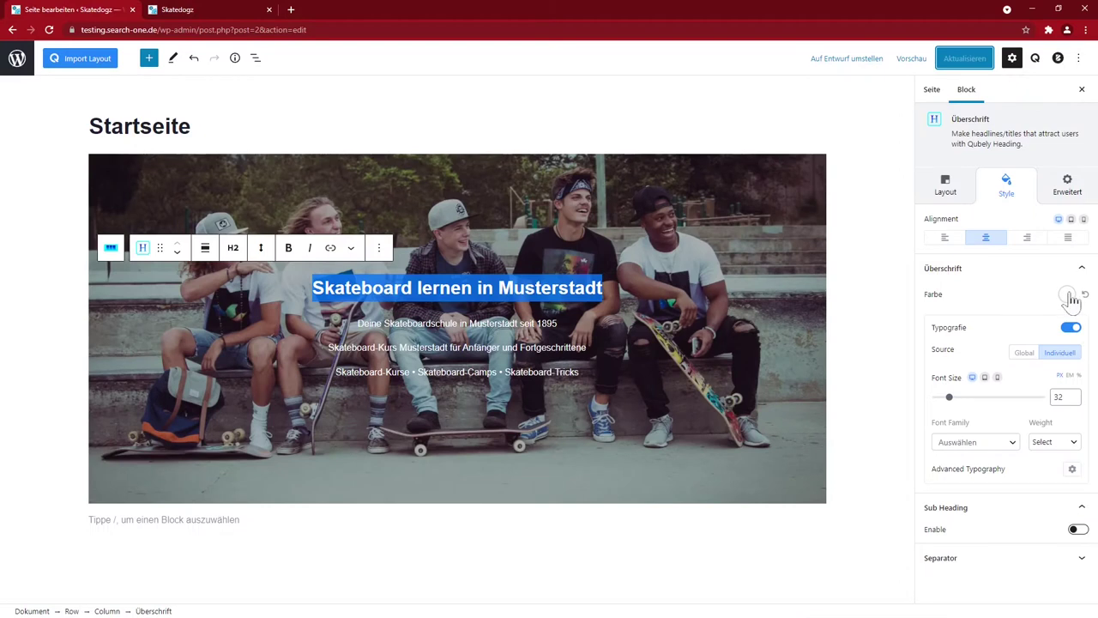
click(1069, 297)
click(993, 302)
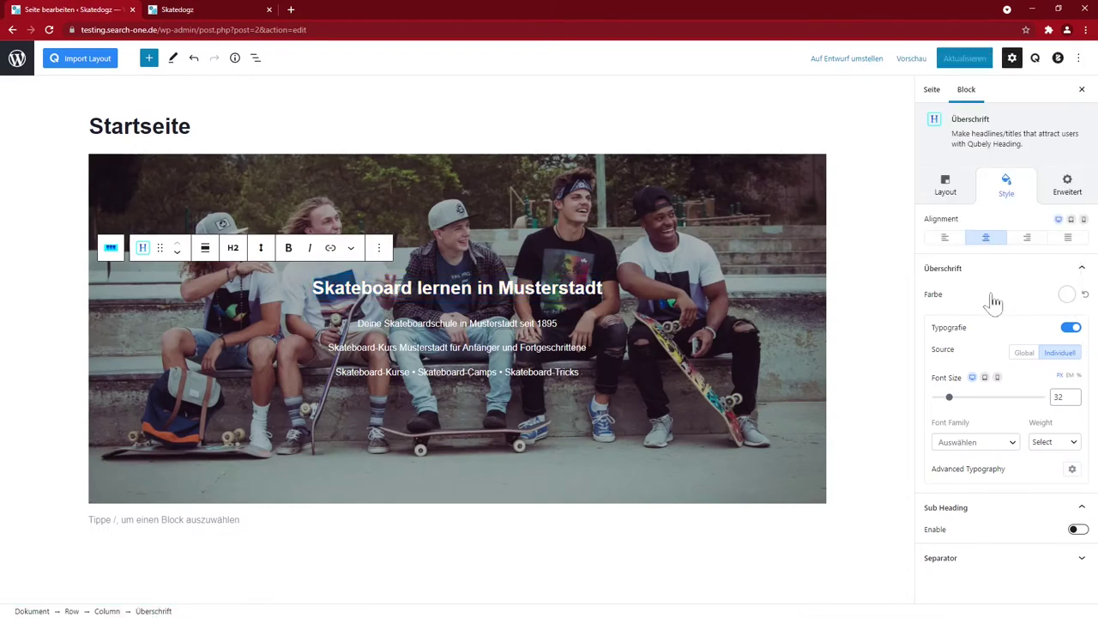
click(964, 62)
click(242, 18)
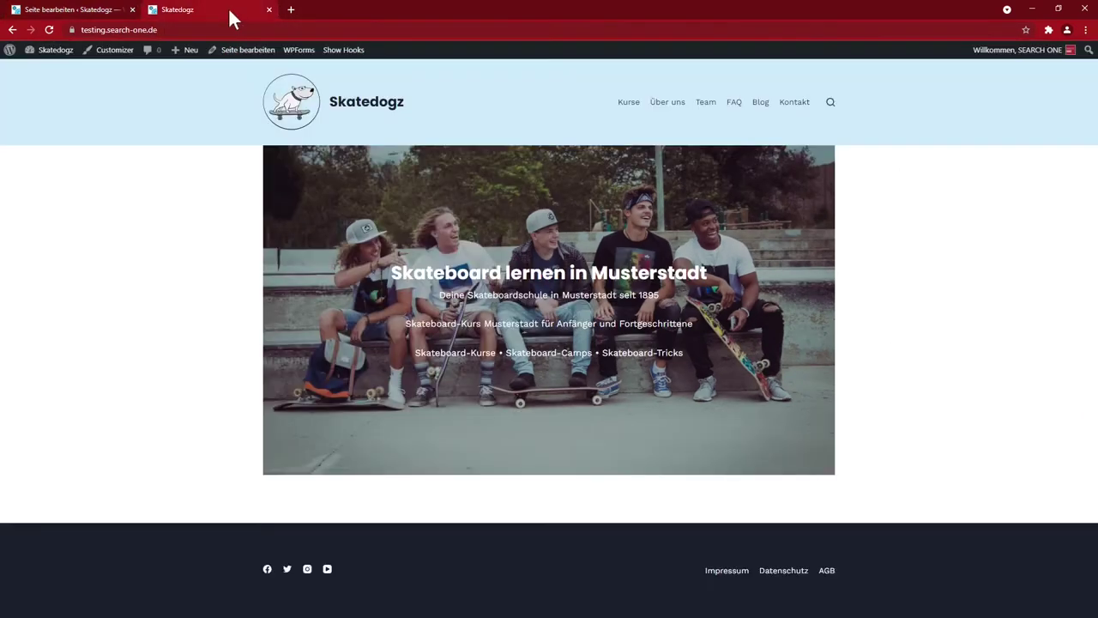
click(49, 29)
Step: Align the hero row to Weite Breite, update the page, and check the row on the live homepage
key(ctrl+shift+Tab)
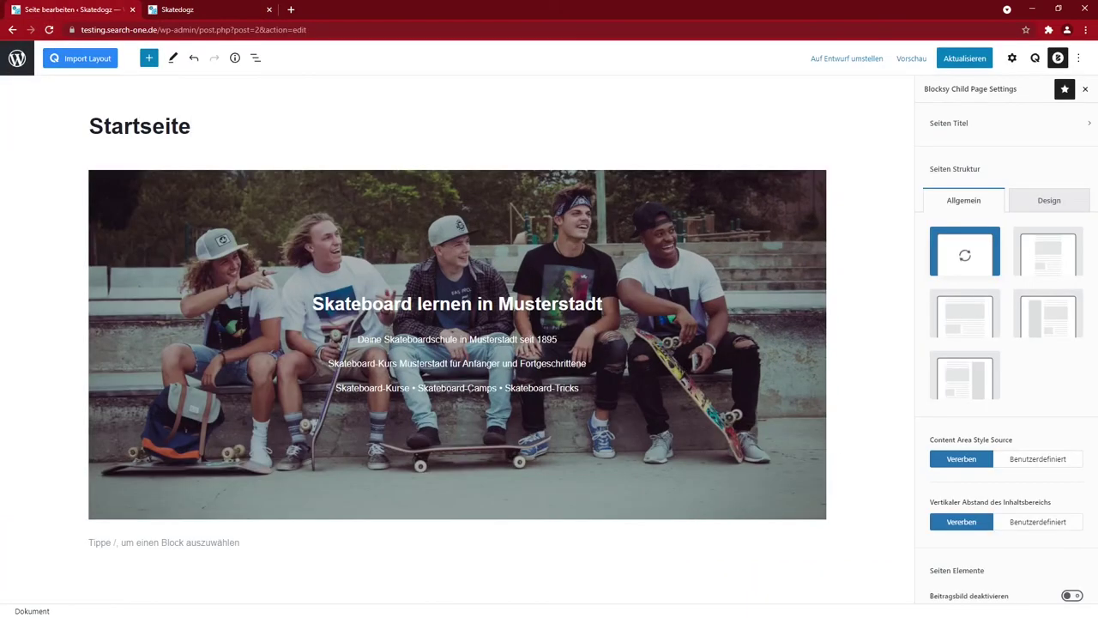
click(158, 217)
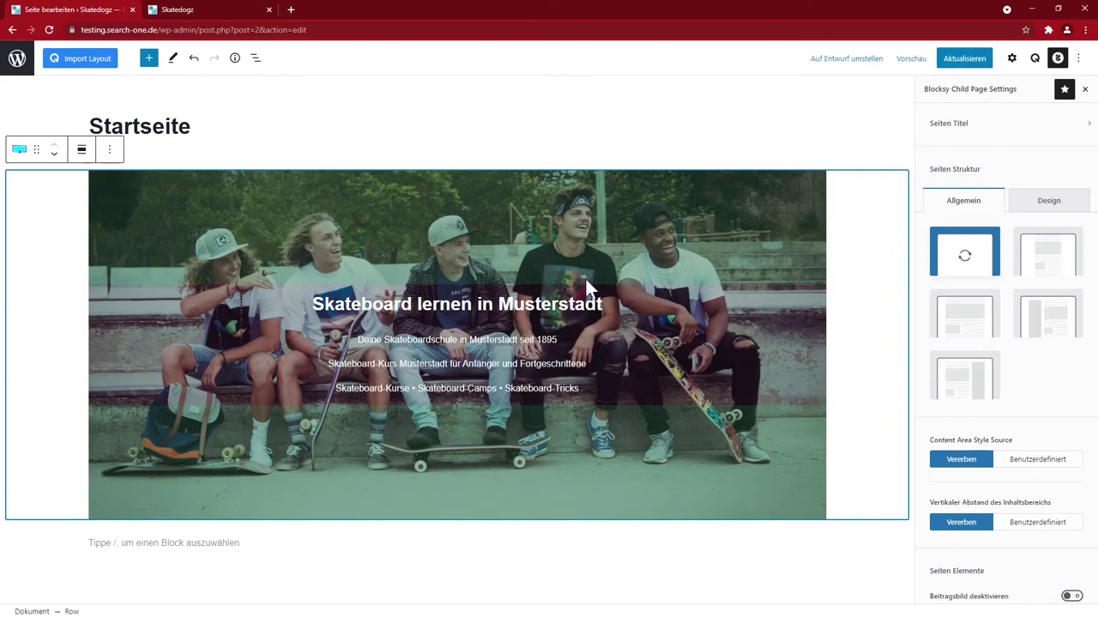
click(82, 152)
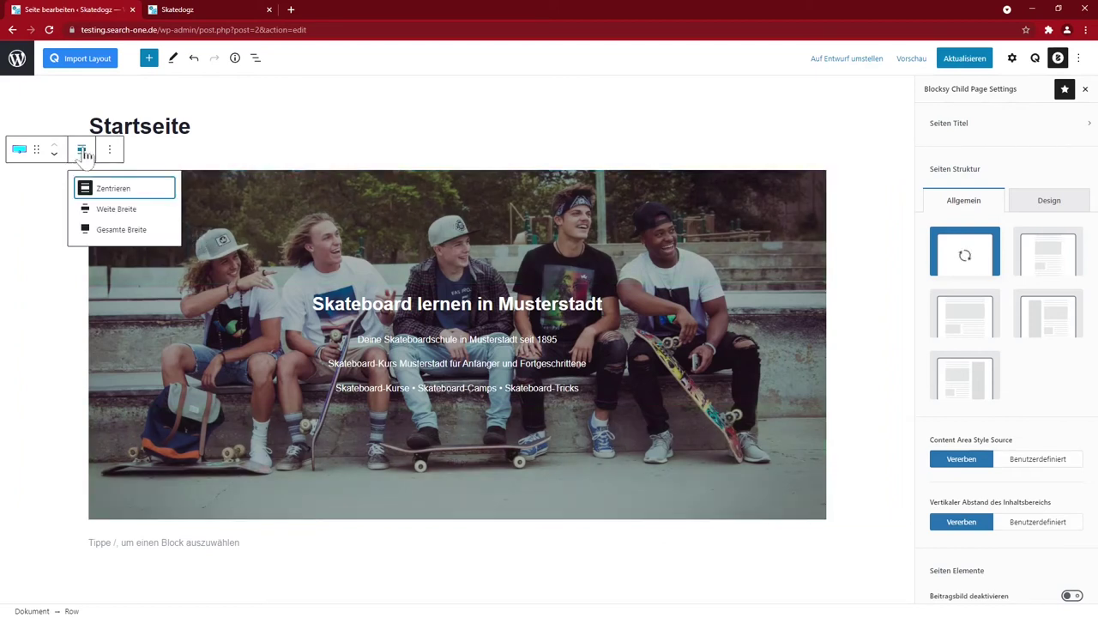
click(112, 210)
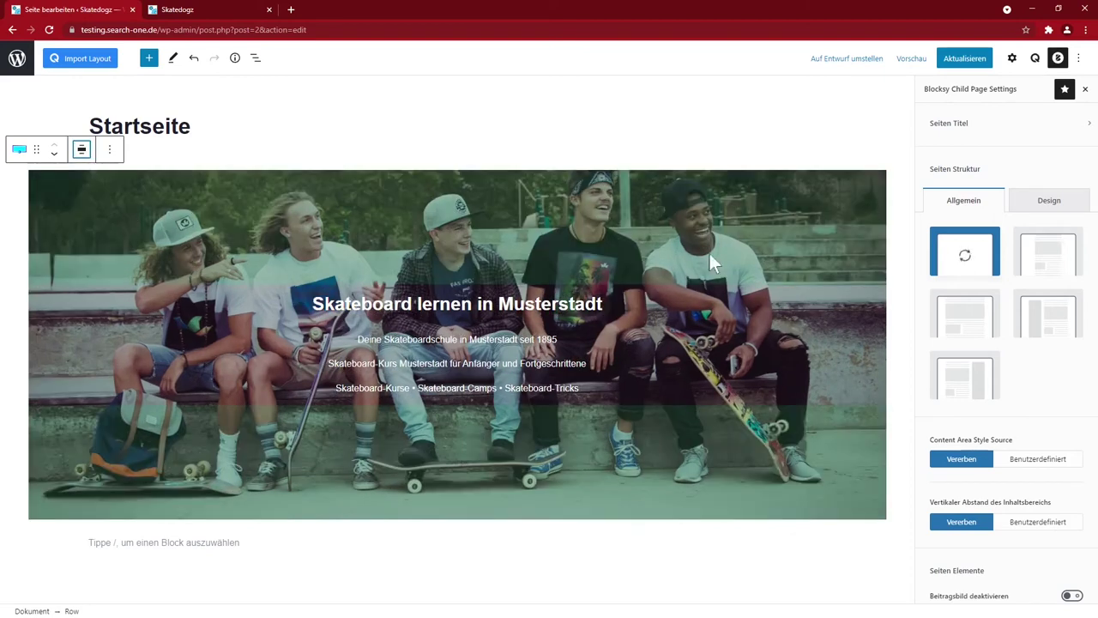
click(964, 60)
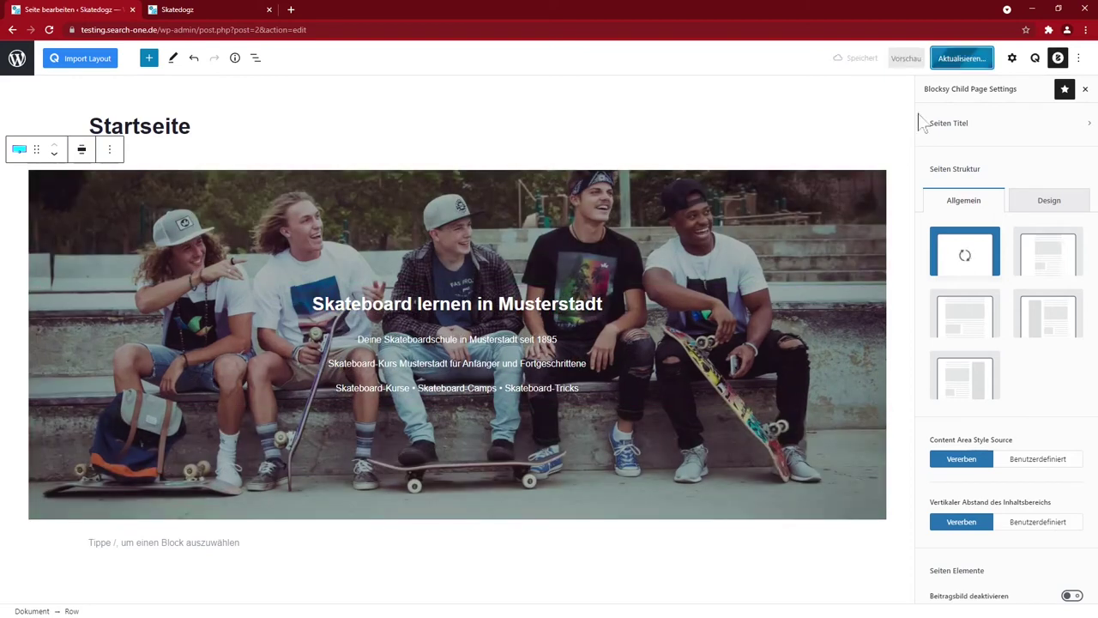
click(183, 10)
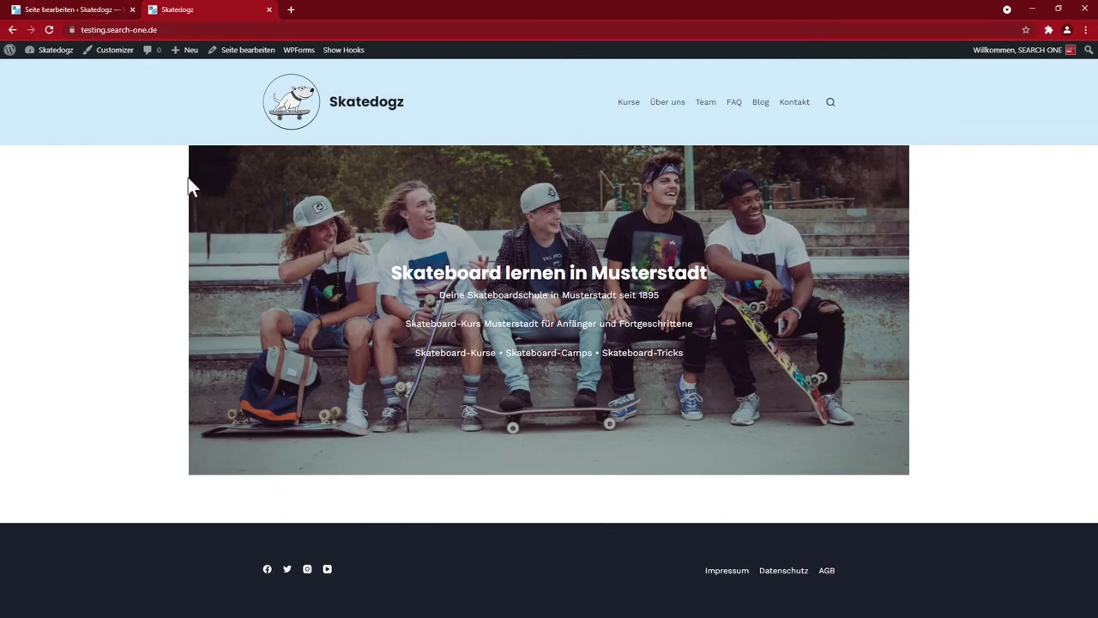
Step: Align the hero row to Gesamte Breite, update the page, and check the row on the reloaded live homepage
click(91, 10)
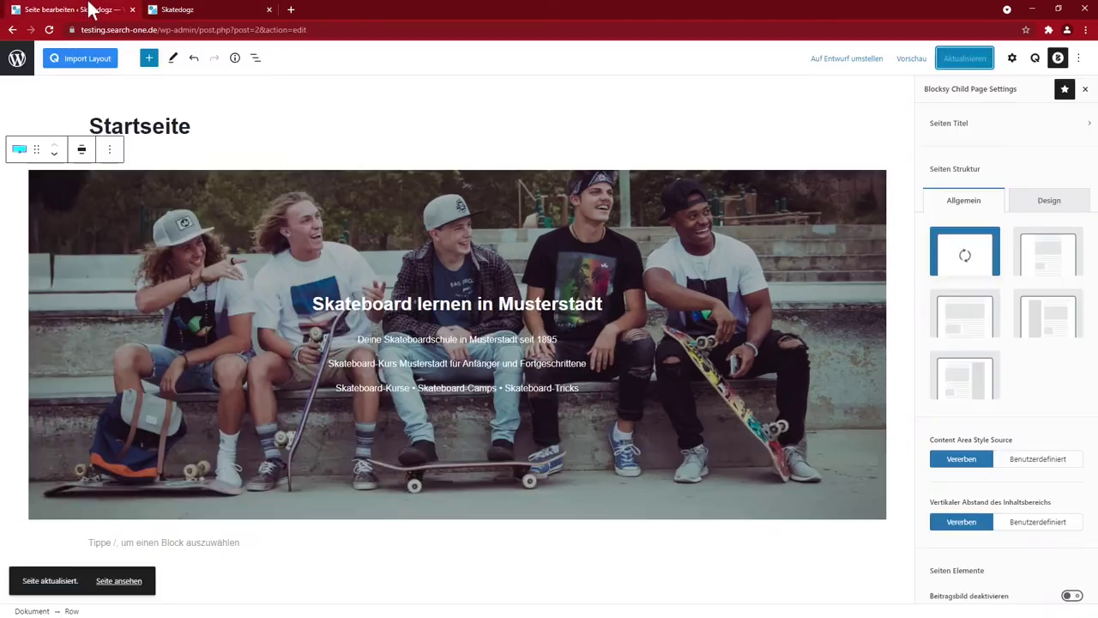
click(81, 148)
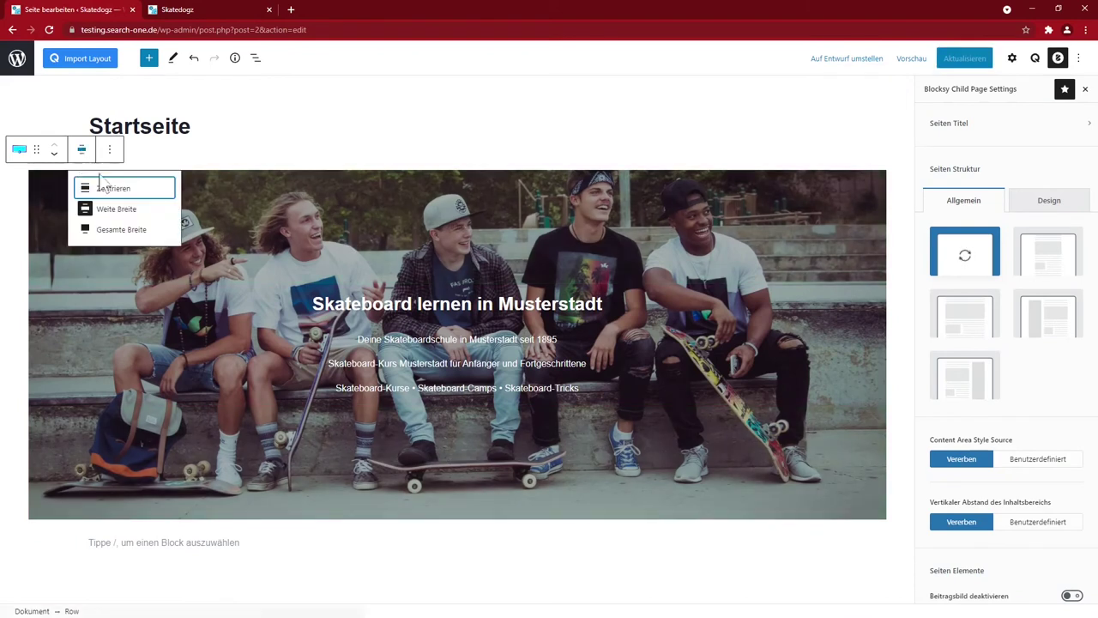
click(107, 230)
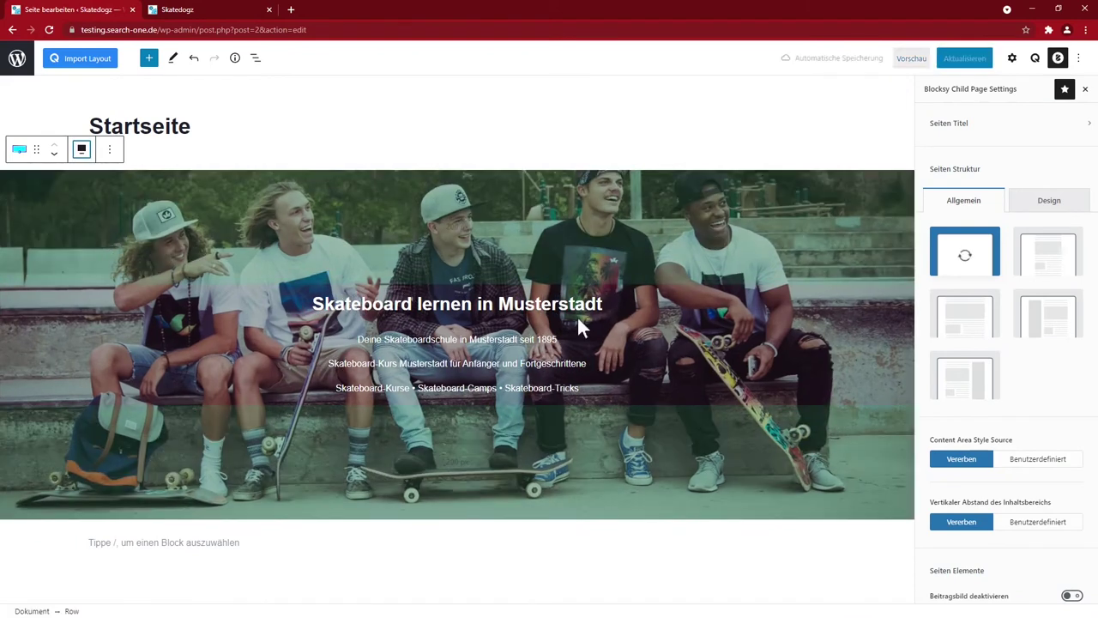
click(965, 57)
click(177, 9)
key(F5)
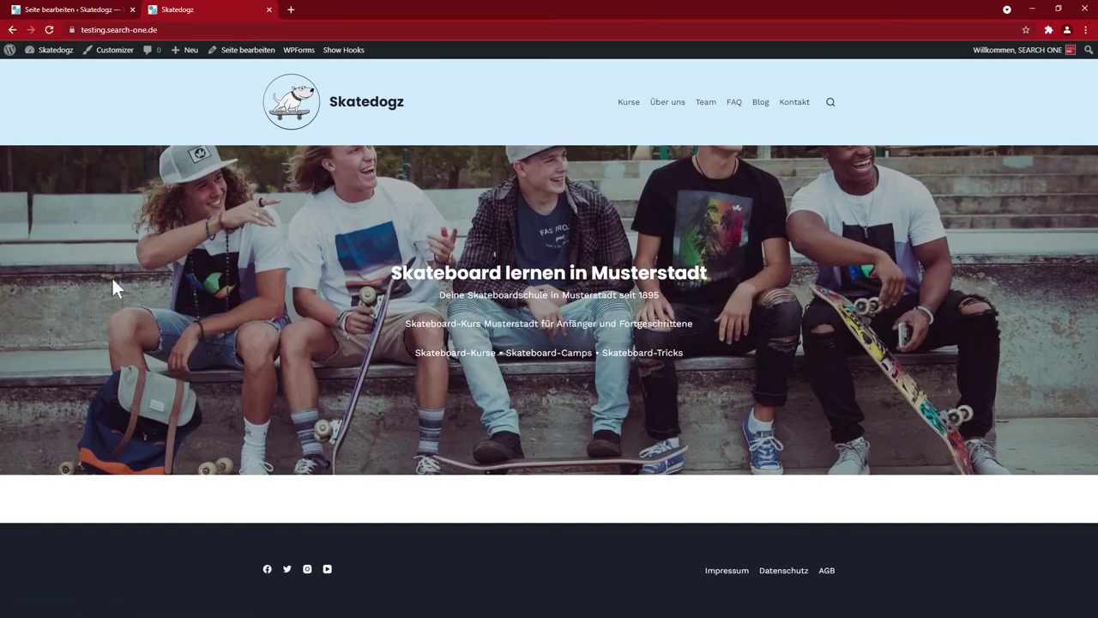
Step: Give the column holding the hero texts a black background with 0.3 opacity and a corner radius of 25 px
key(ctrl+shift+Tab)
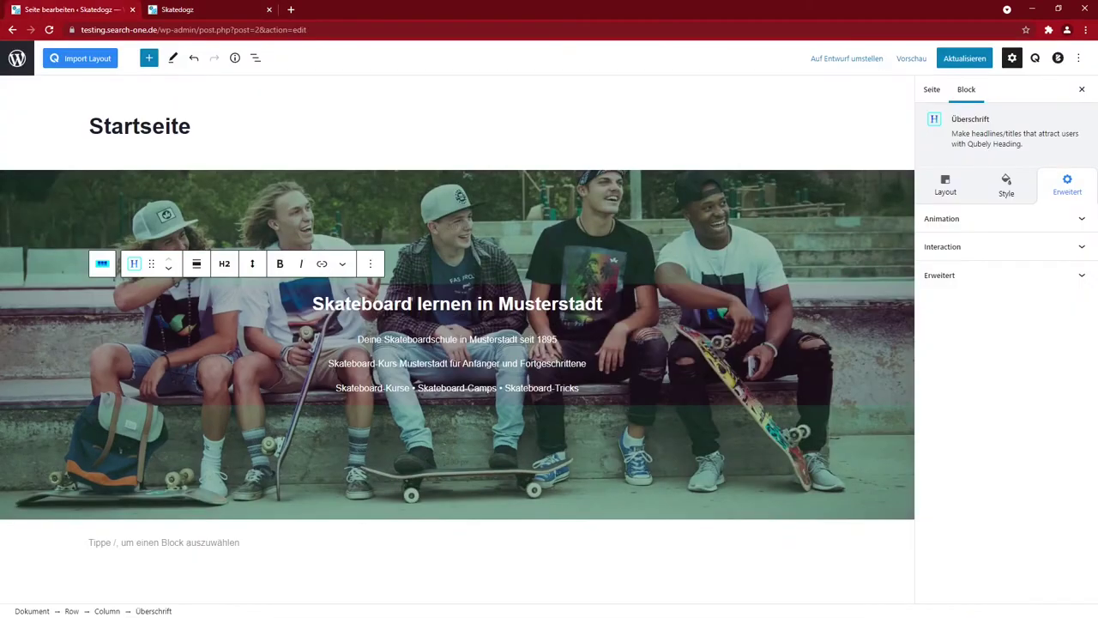
click(503, 339)
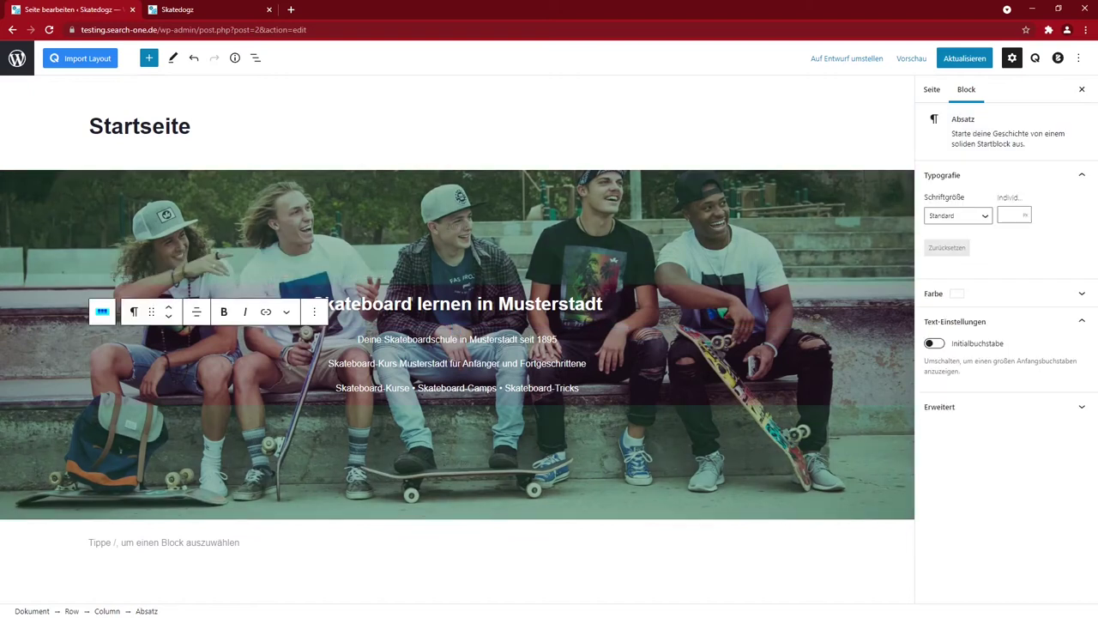
click(102, 317)
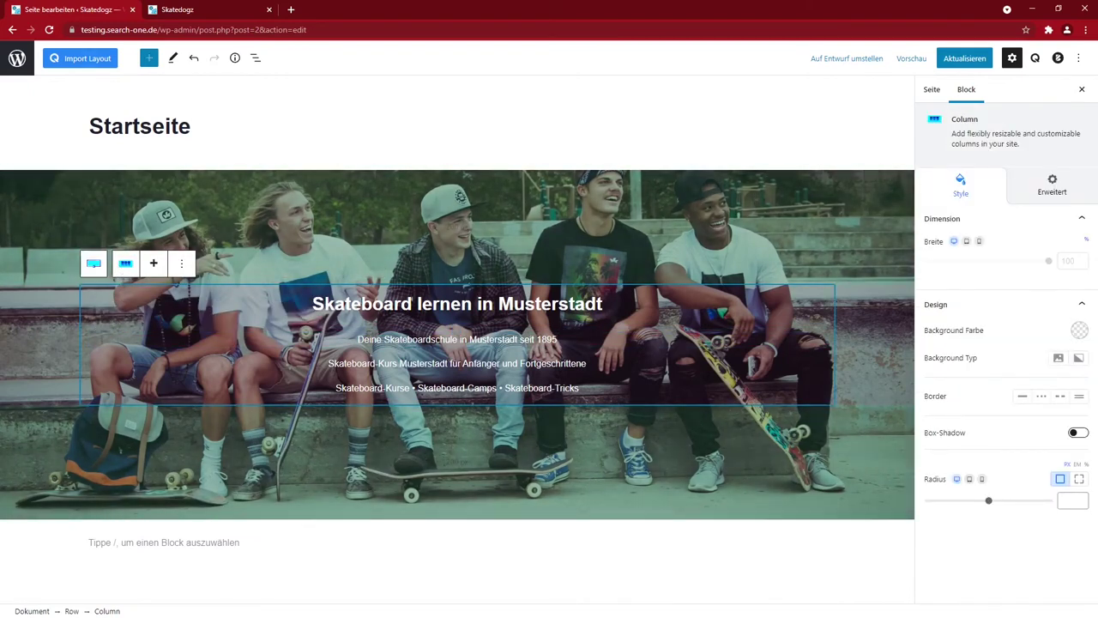
click(1079, 331)
click(1008, 269)
click(976, 210)
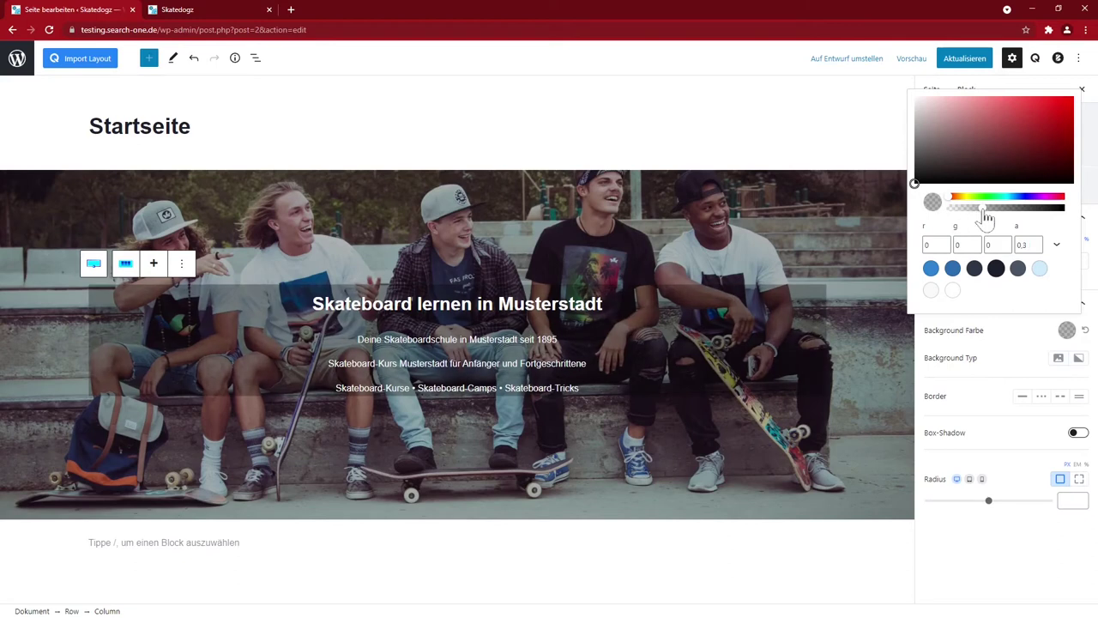
click(992, 511)
drag(988, 503, 1042, 507)
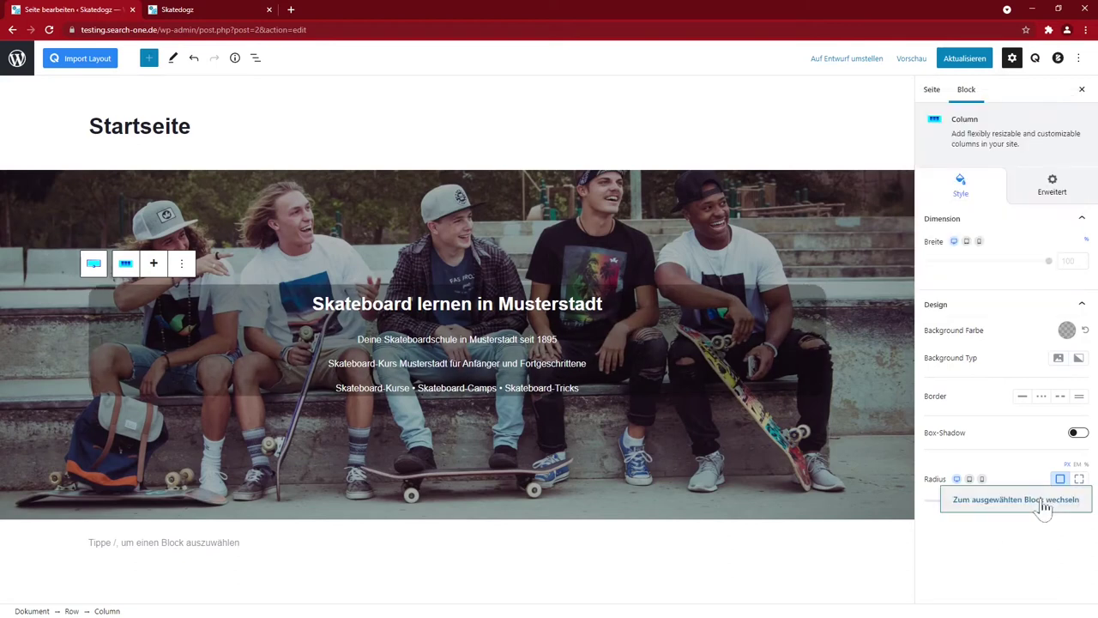
Step: Set the column's inner spacing (Innenabstand) to 25 px at the top and bottom
click(1034, 196)
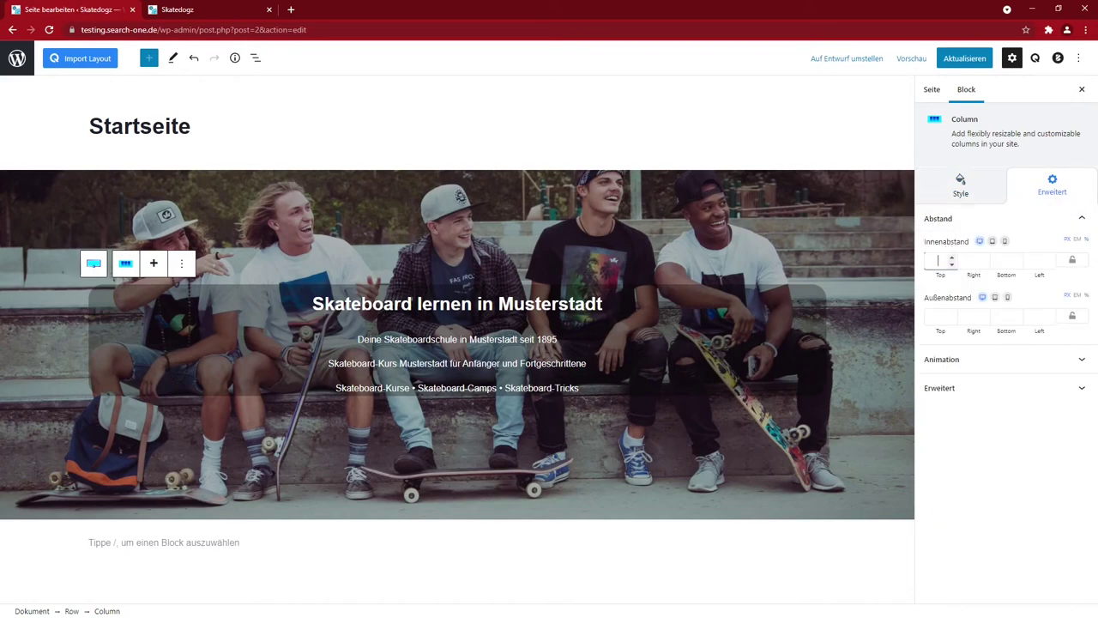
text(25)
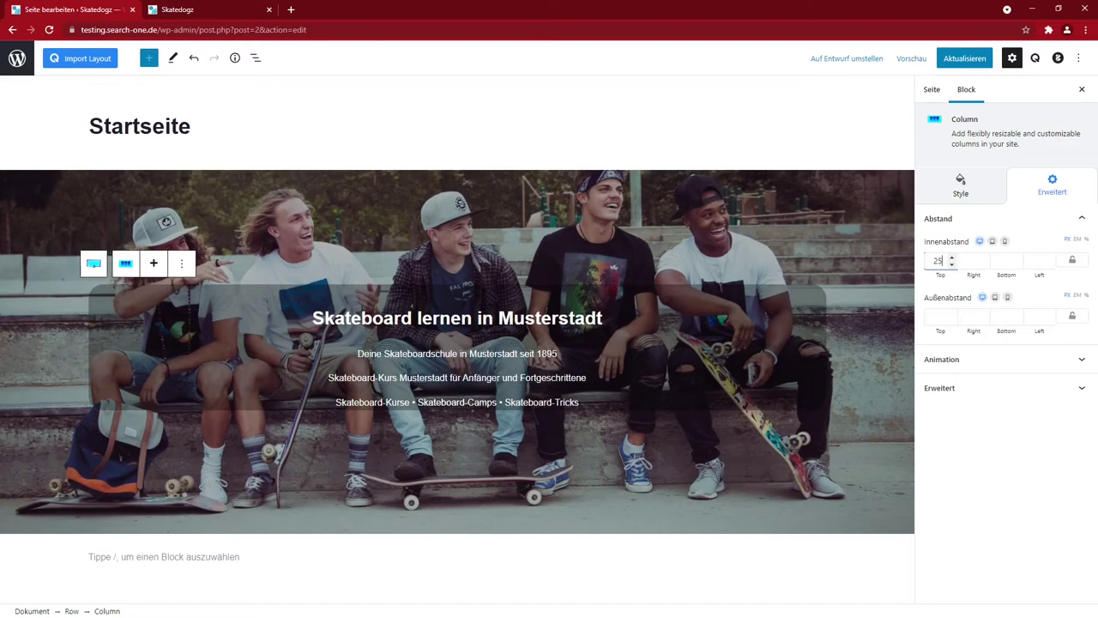
key(Tab)
key(Tab)
text(25)
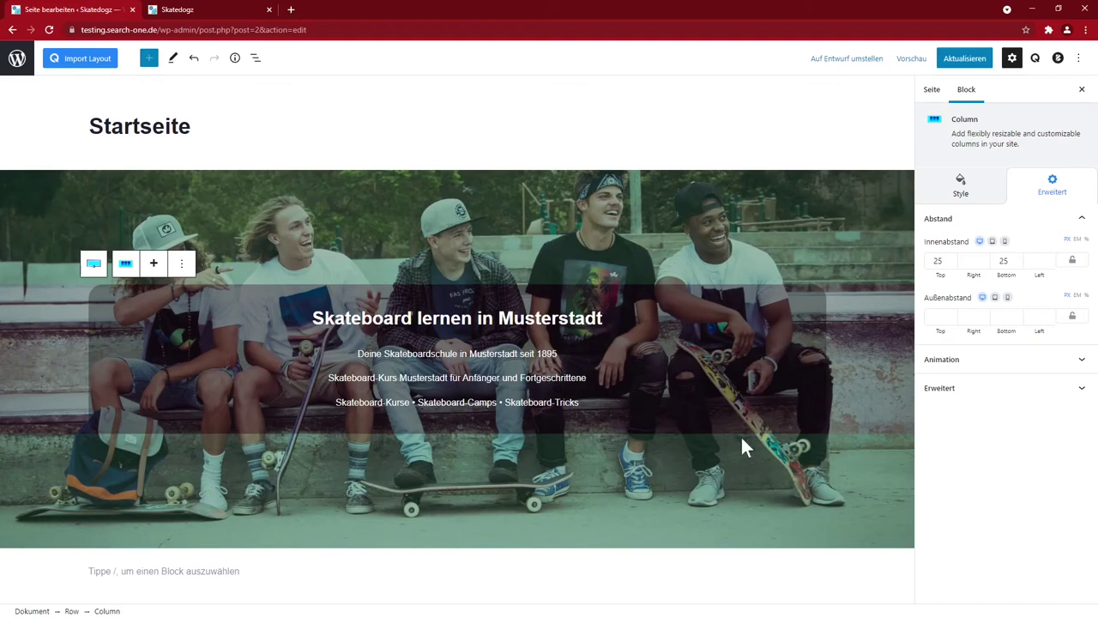
Step: Try a boxed container width of about 777 on the hero row and switch its container to Full Width
click(961, 187)
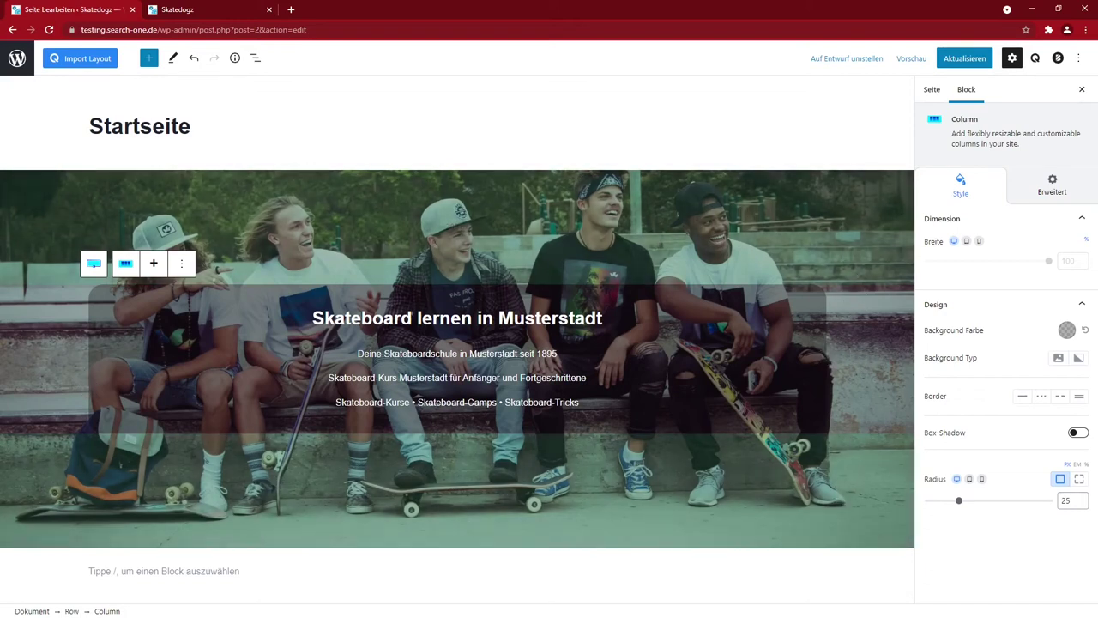
click(93, 262)
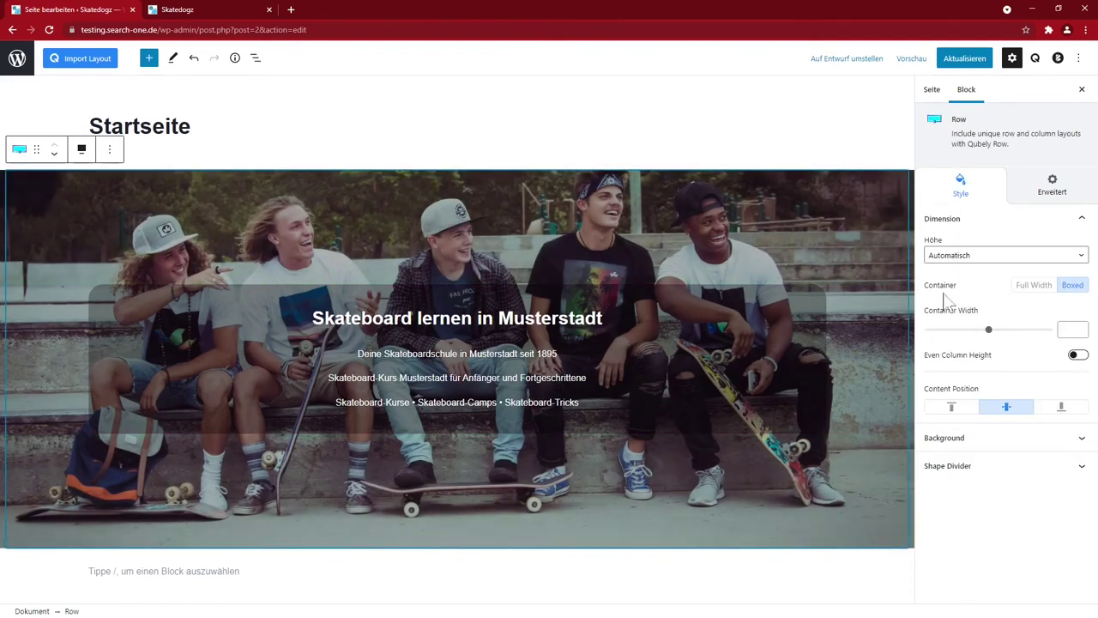
drag(991, 339, 980, 339)
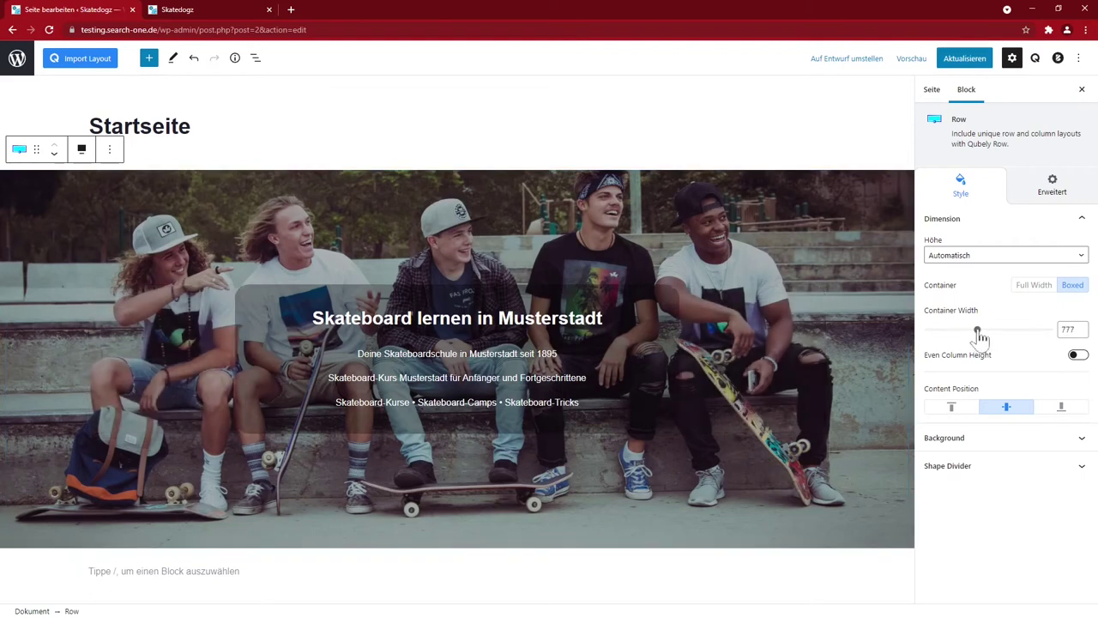
click(1032, 286)
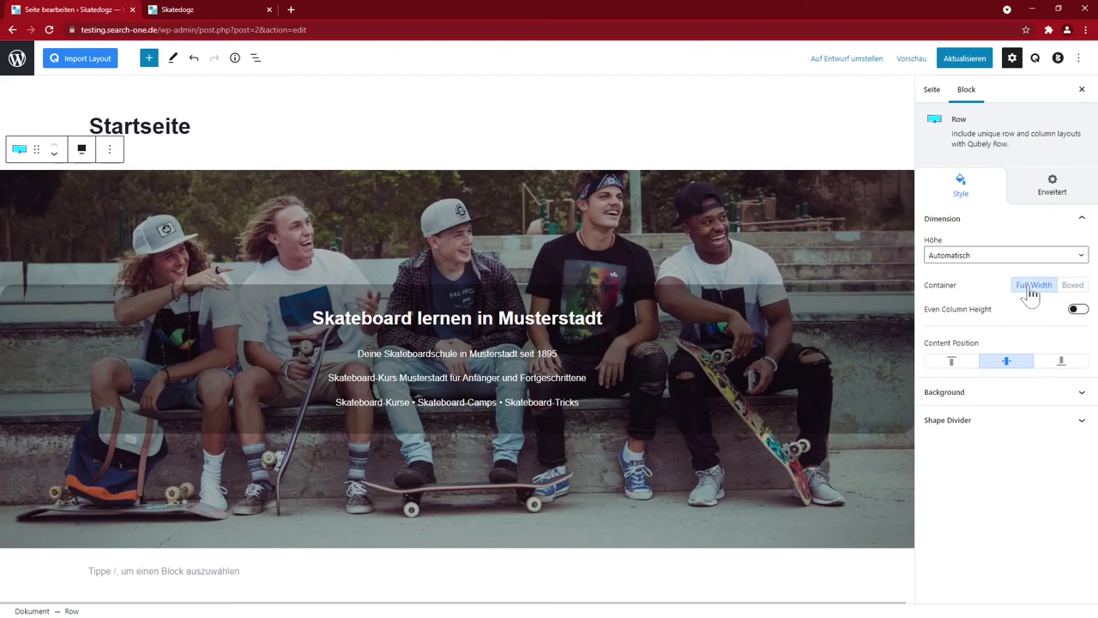
Step: Set the hero row's container to Boxed with a container width of 750 and update the page
click(1072, 286)
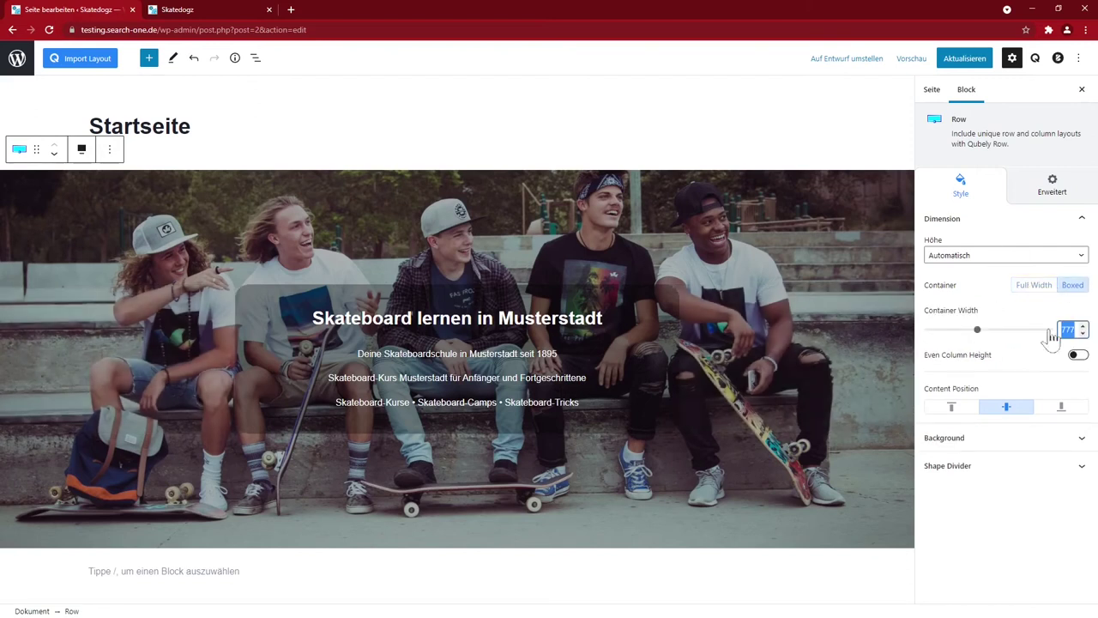
double_click(1064, 330)
text(750)
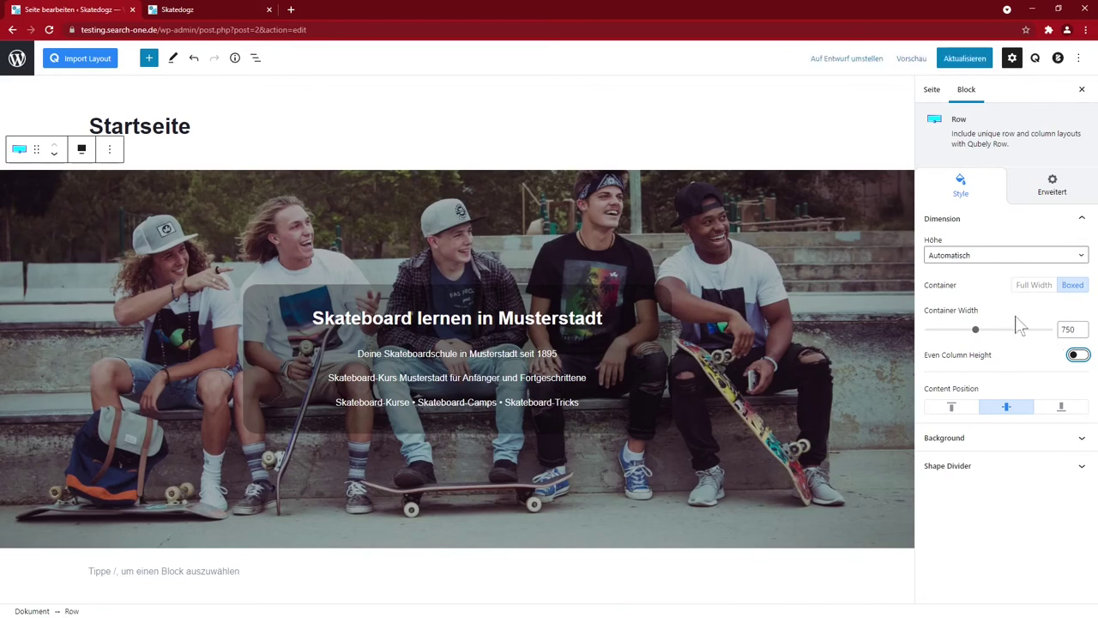
key(ctrl+s)
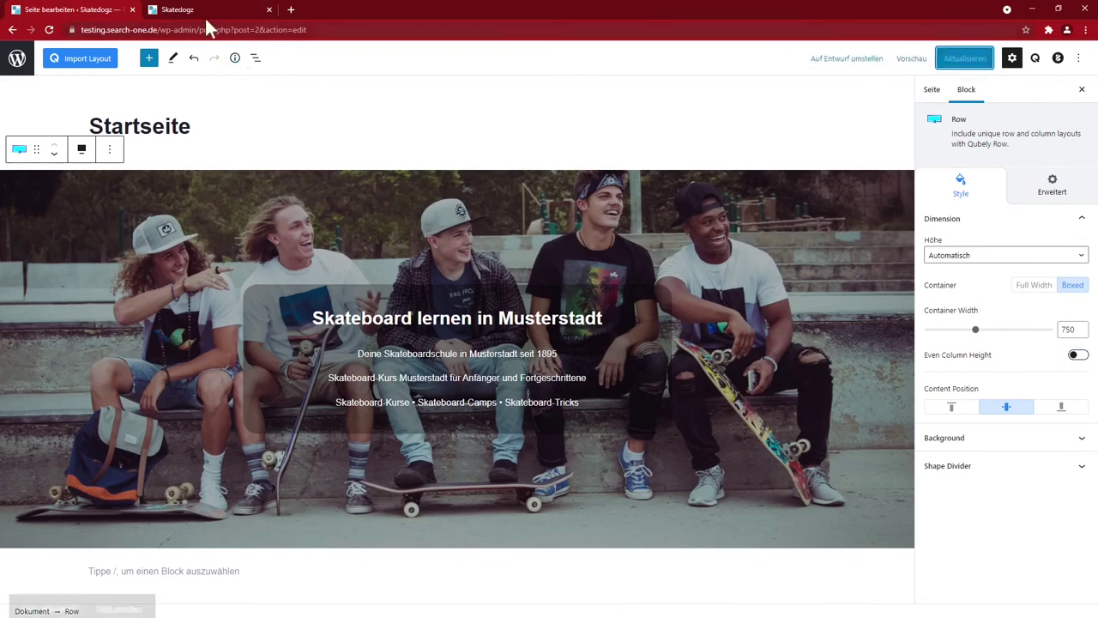
Step: Compare the hero section on the live homepage with the locally saved Skatedogz reference page
click(205, 15)
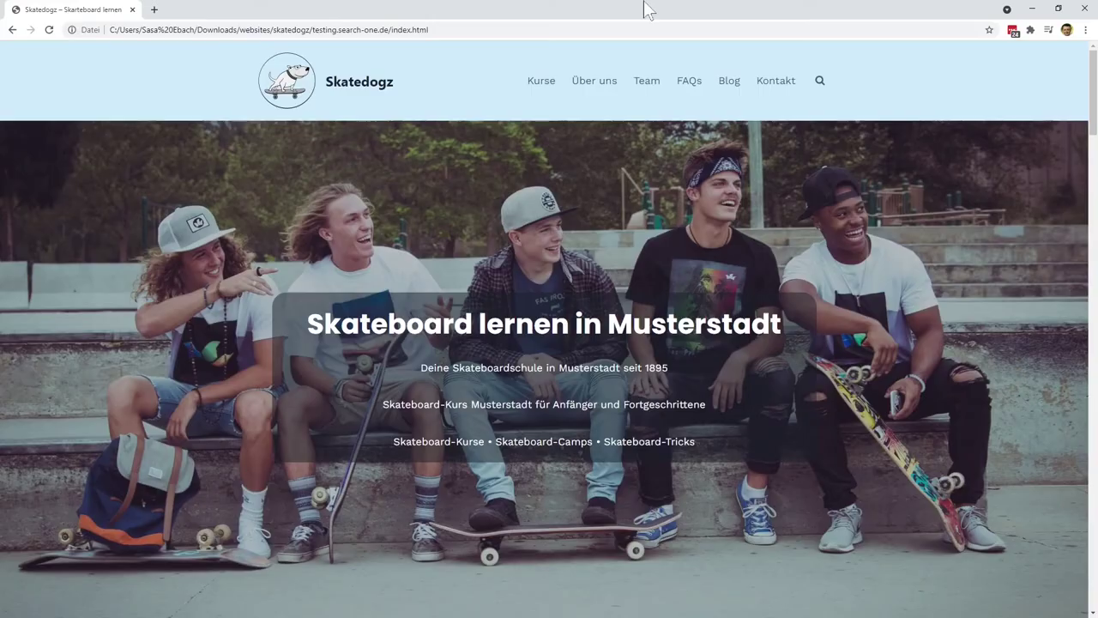
key(alt+Tab)
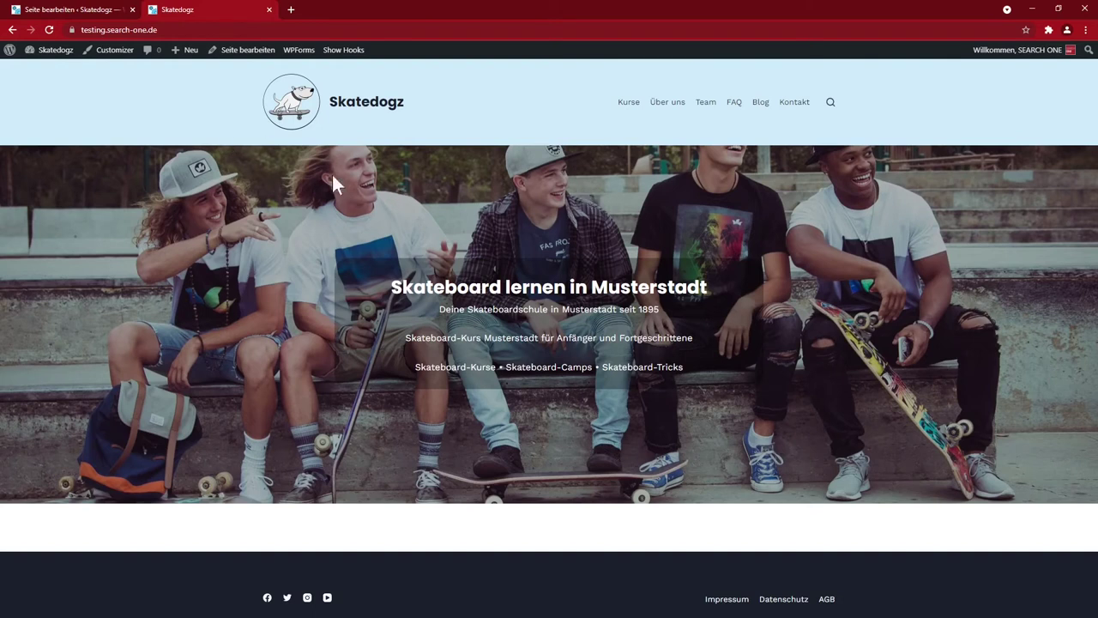
click(77, 11)
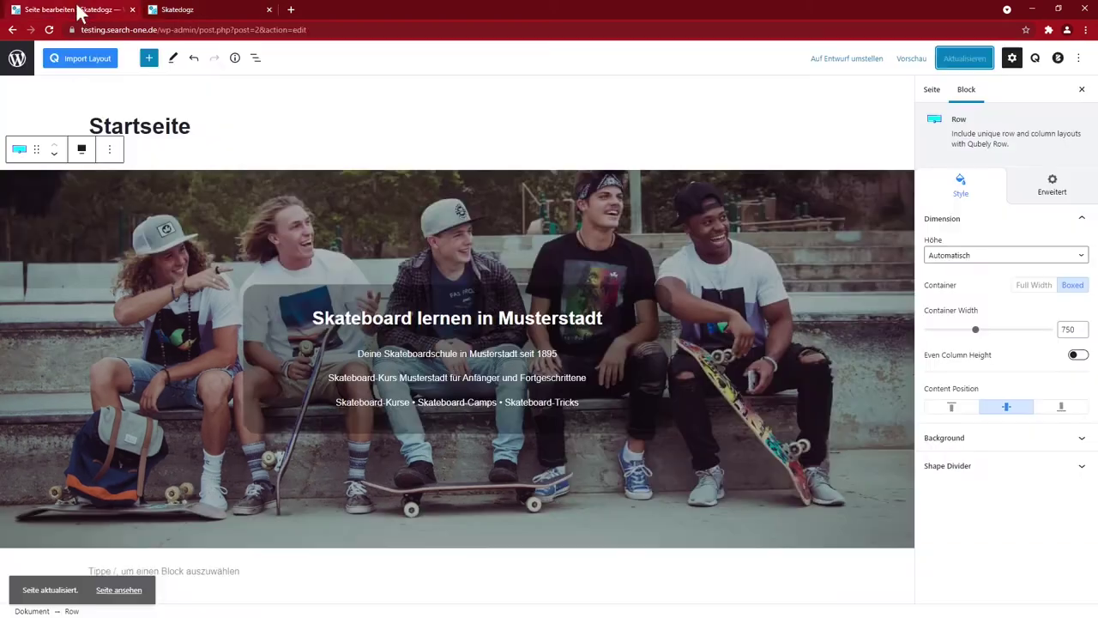
Step: Try a top inner spacing (Innenabstand) of 250 px on the hero row and update the page
click(485, 221)
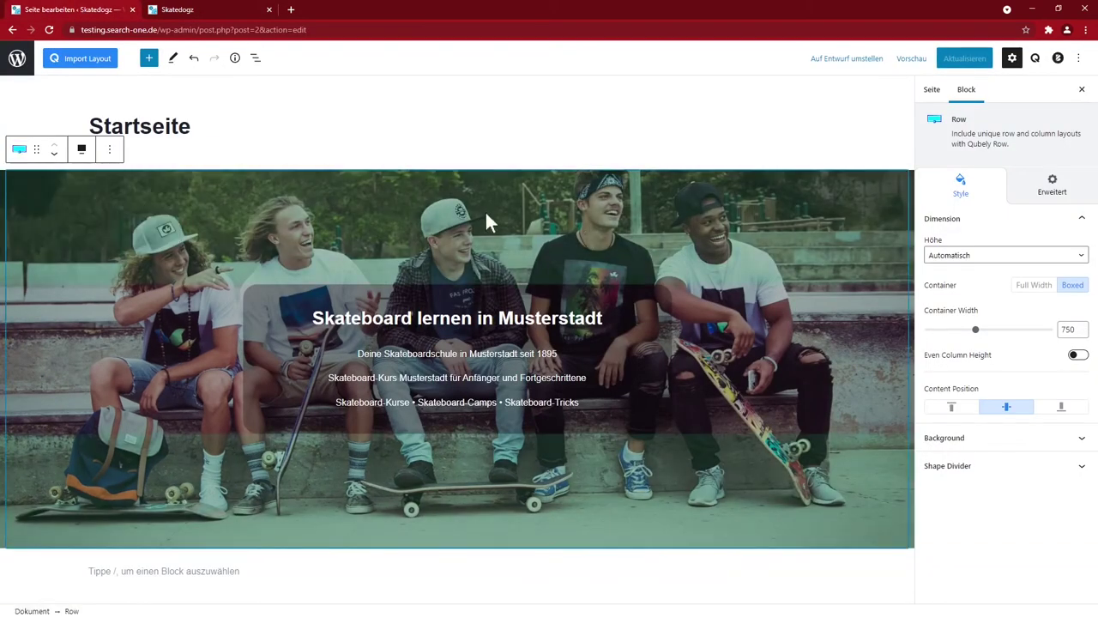
click(1052, 184)
double_click(944, 262)
text(250)
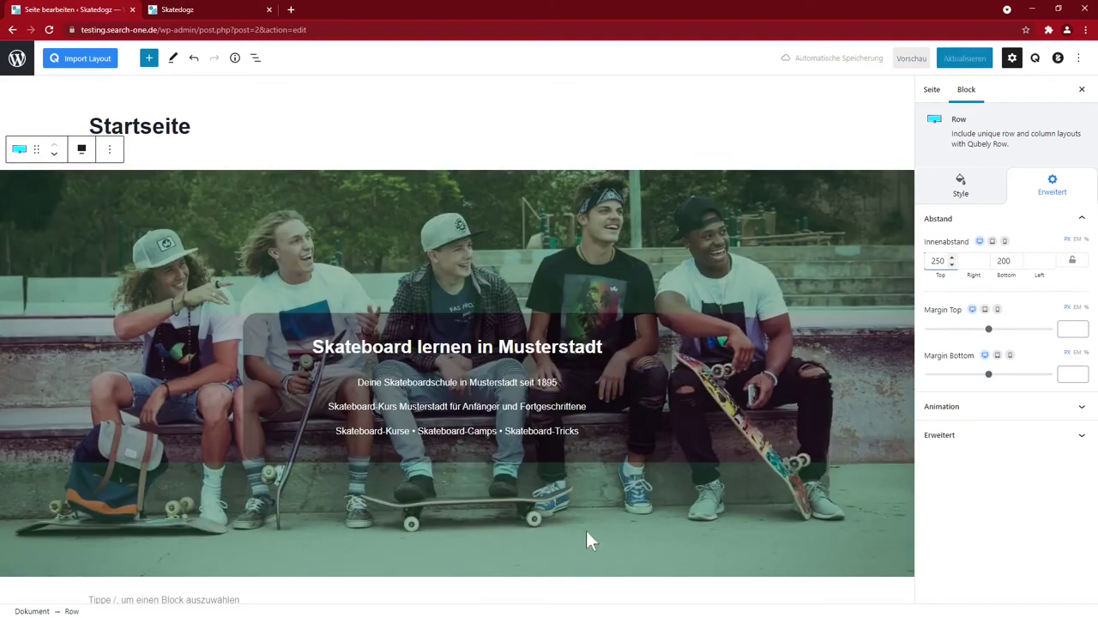
click(965, 58)
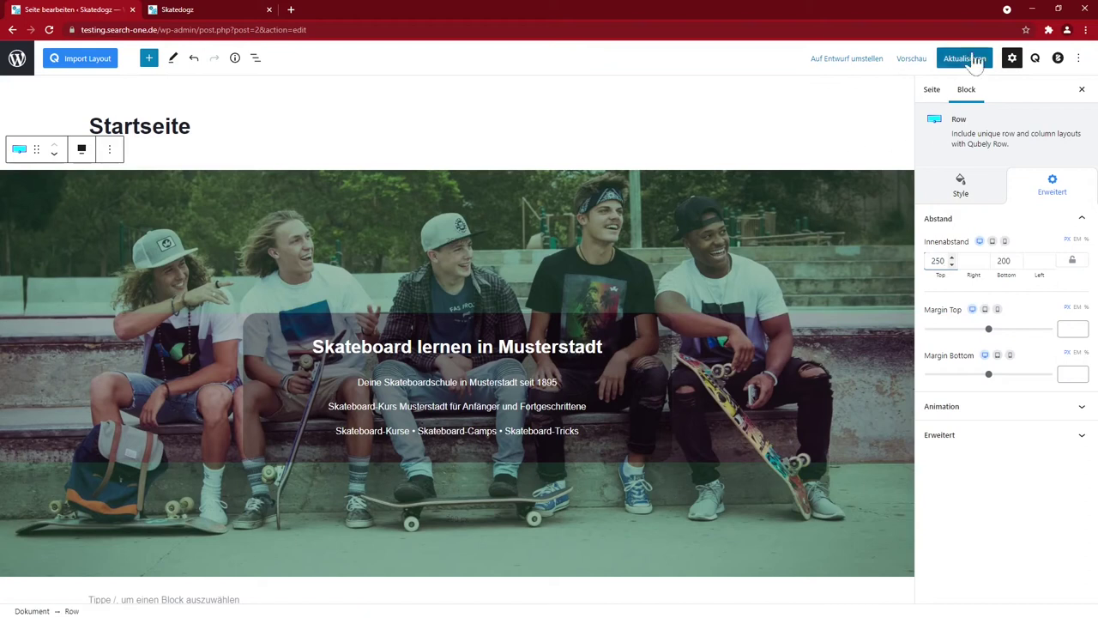
click(171, 11)
click(47, 10)
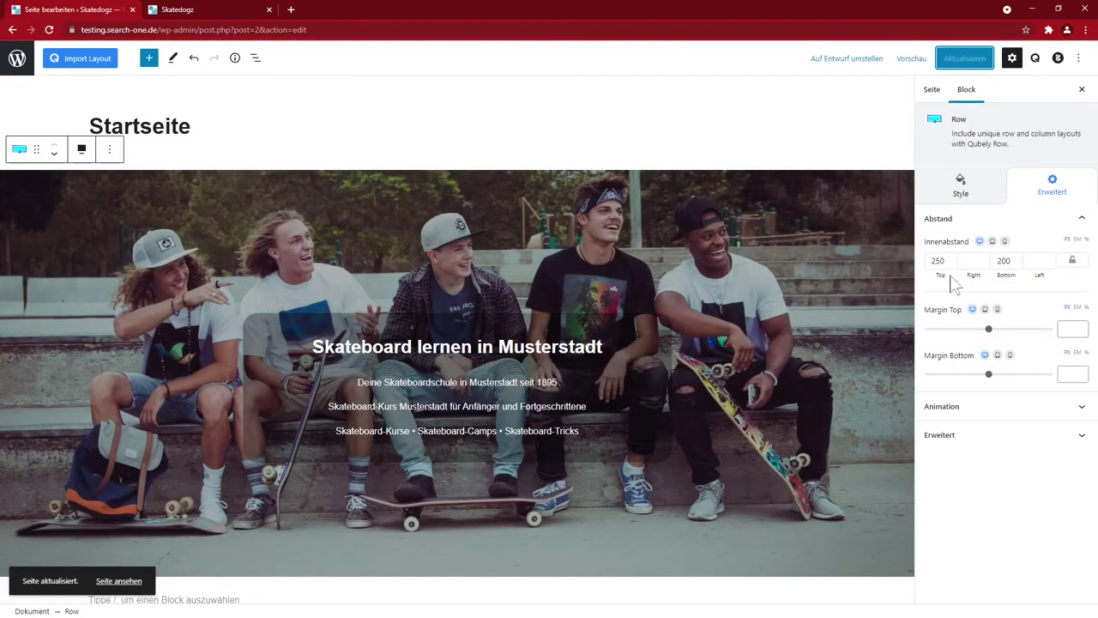
Step: Set the hero row's top inner spacing to 400 px, update the page, and check the photo on the reloaded live homepage
key(BackSpace)
key(BackSpace)
key(BackSpace)
text(400)
click(965, 58)
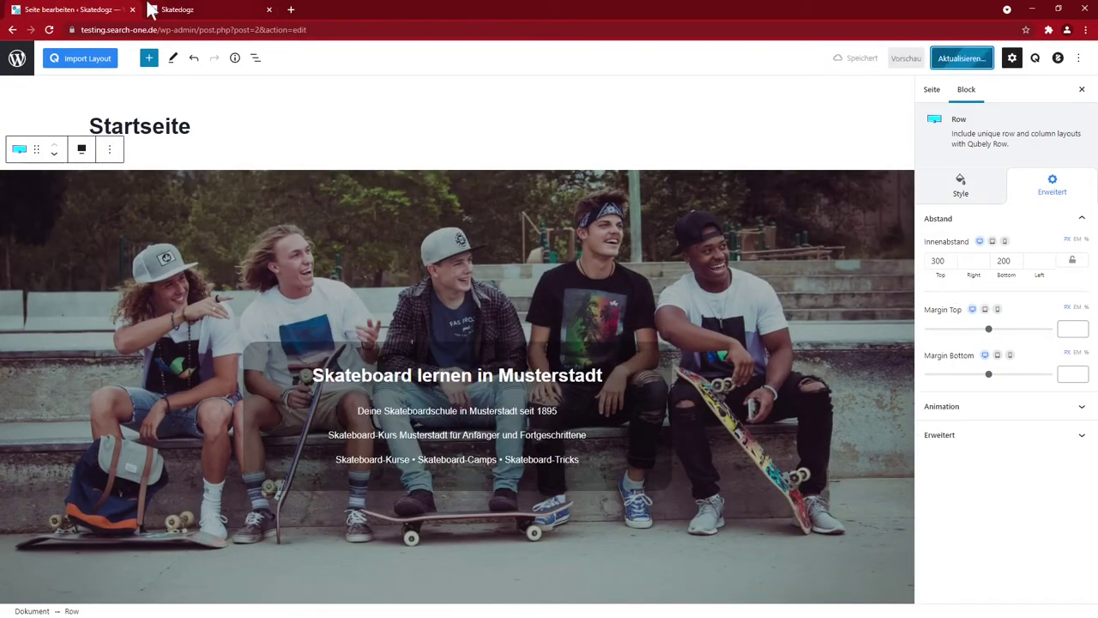
click(163, 11)
click(94, 10)
click(176, 11)
click(49, 29)
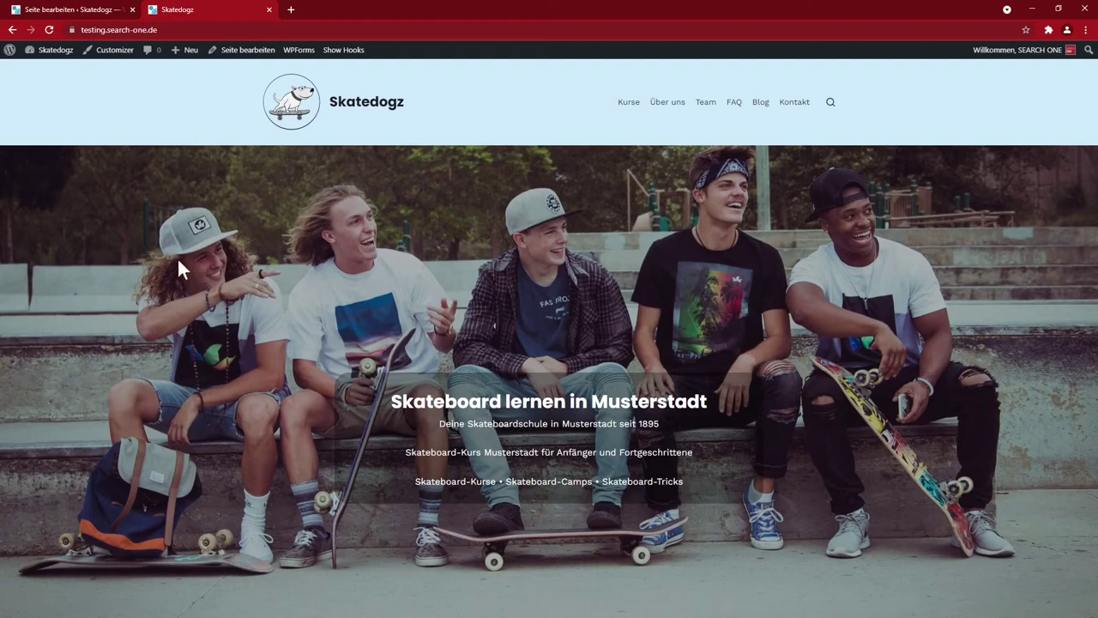
Step: Insert a Row block with a single-column layout below the hero and examine the reference page's Top 10 Skateboardtricks section
key(ctrl+Tab)
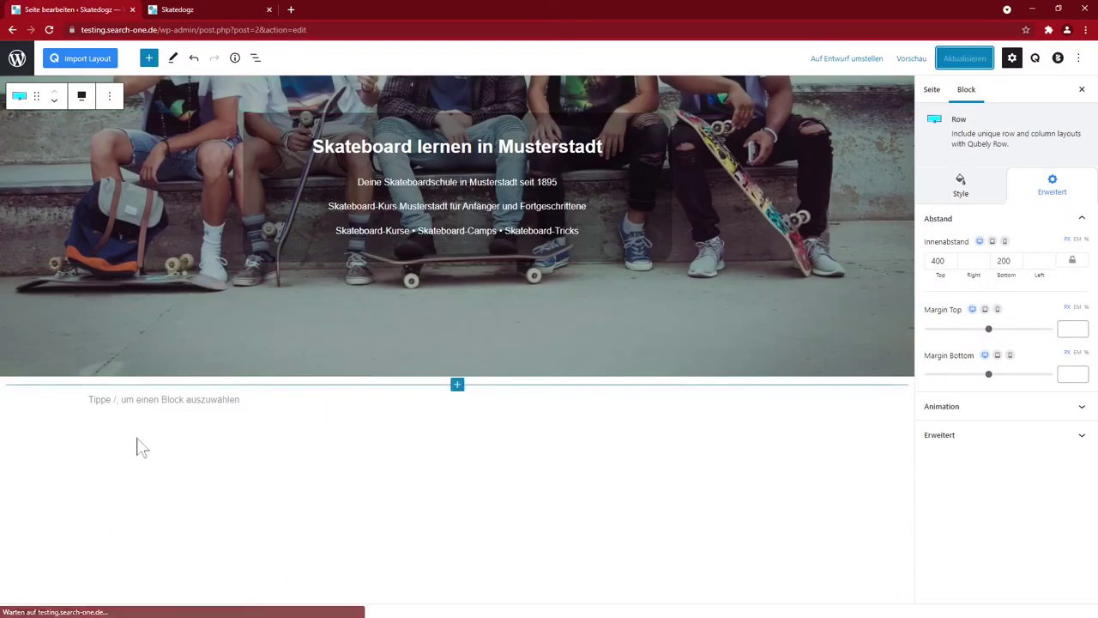
click(816, 399)
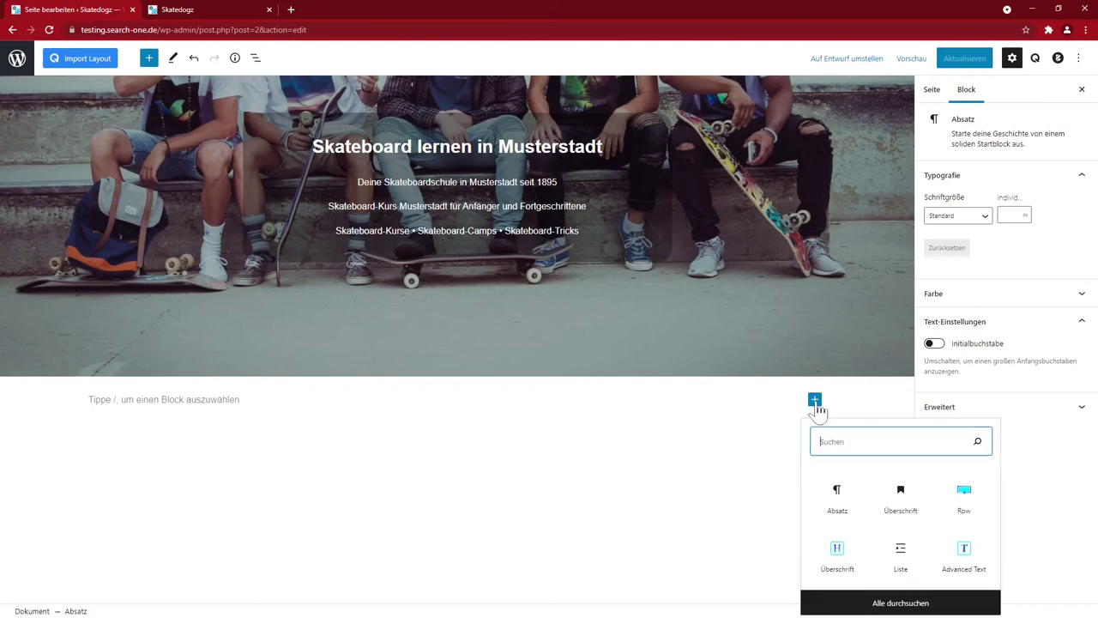
click(963, 496)
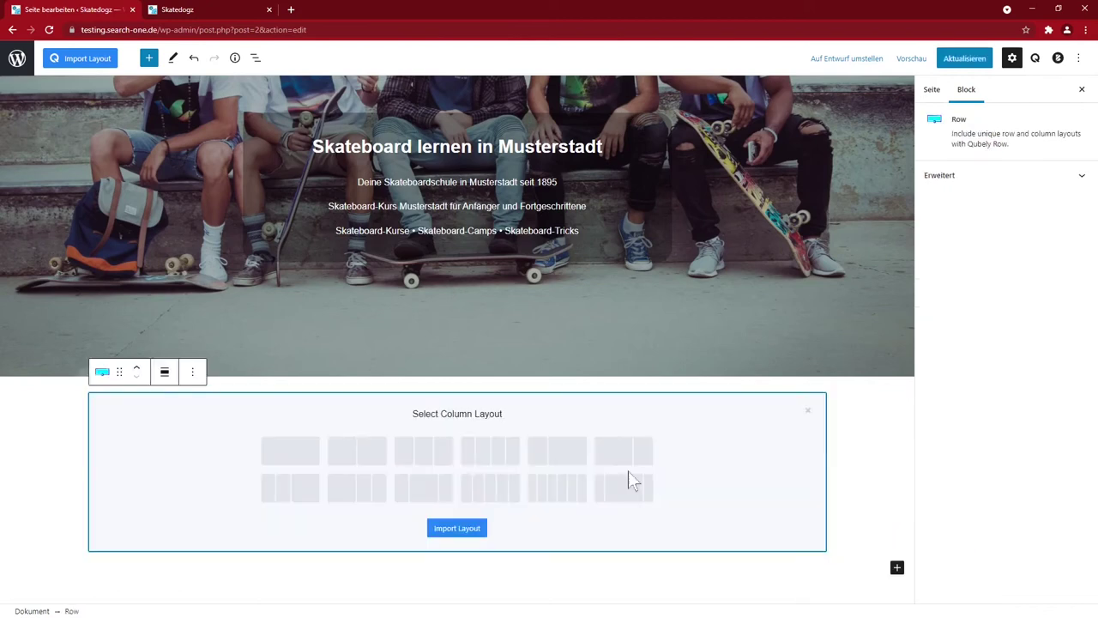
click(292, 452)
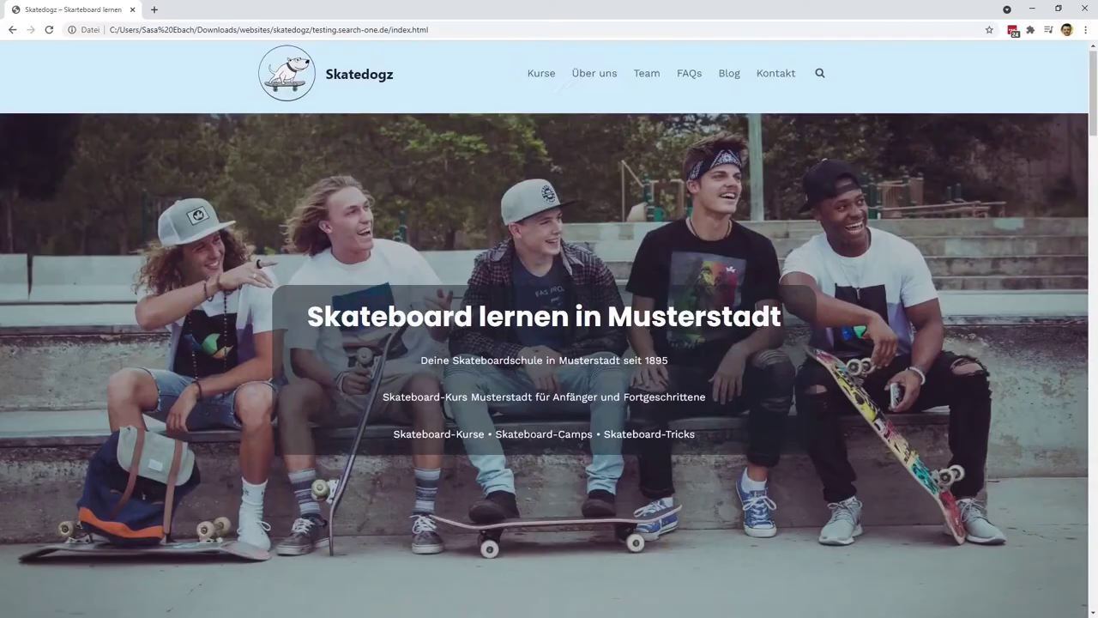
scroll(550, 343, down, 7)
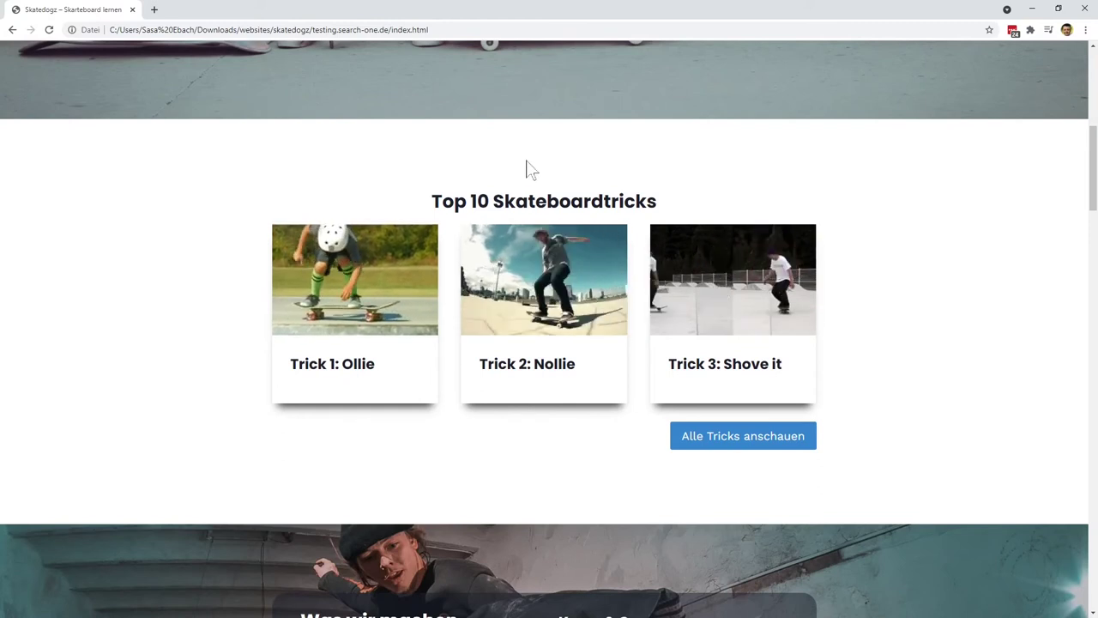
key(alt+Tab)
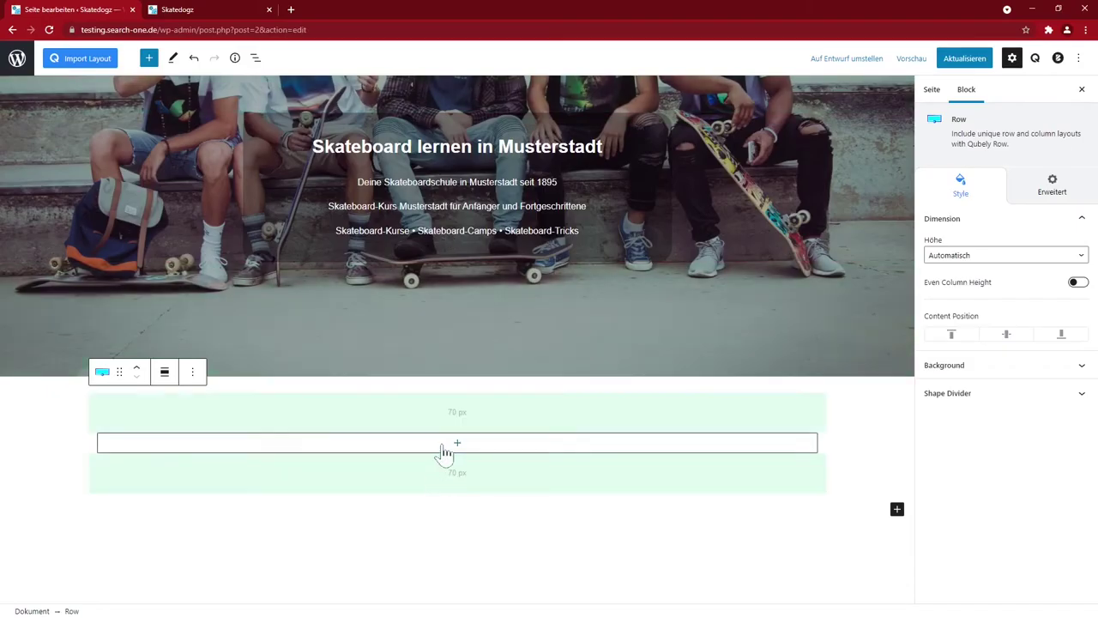
Step: Search the block library for "post" and insert a Post Grid block into the new row's column
click(164, 374)
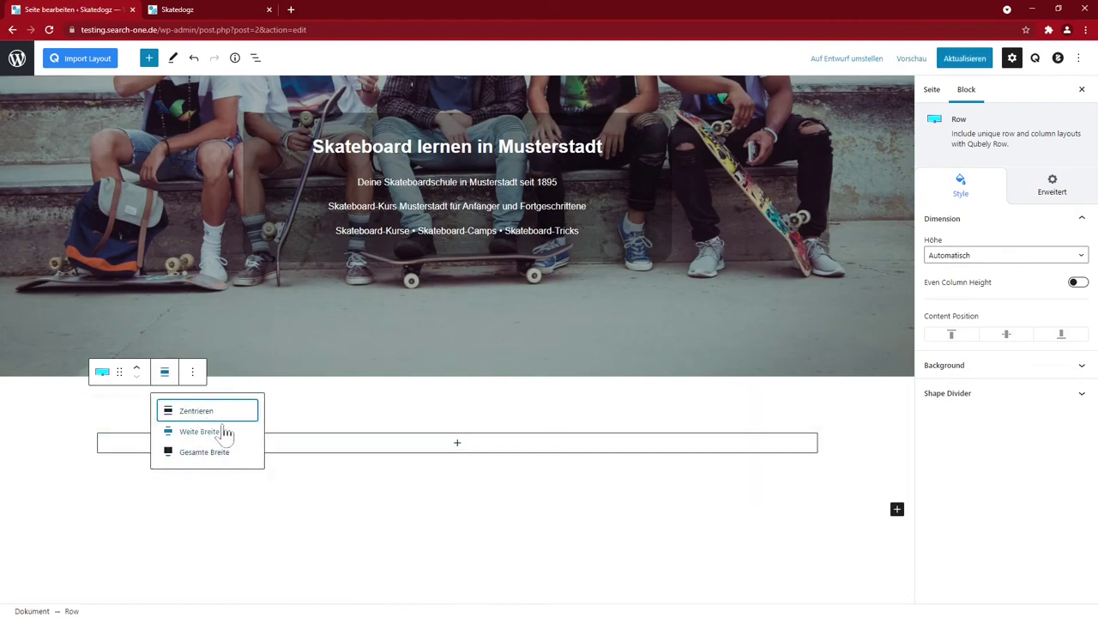
click(459, 449)
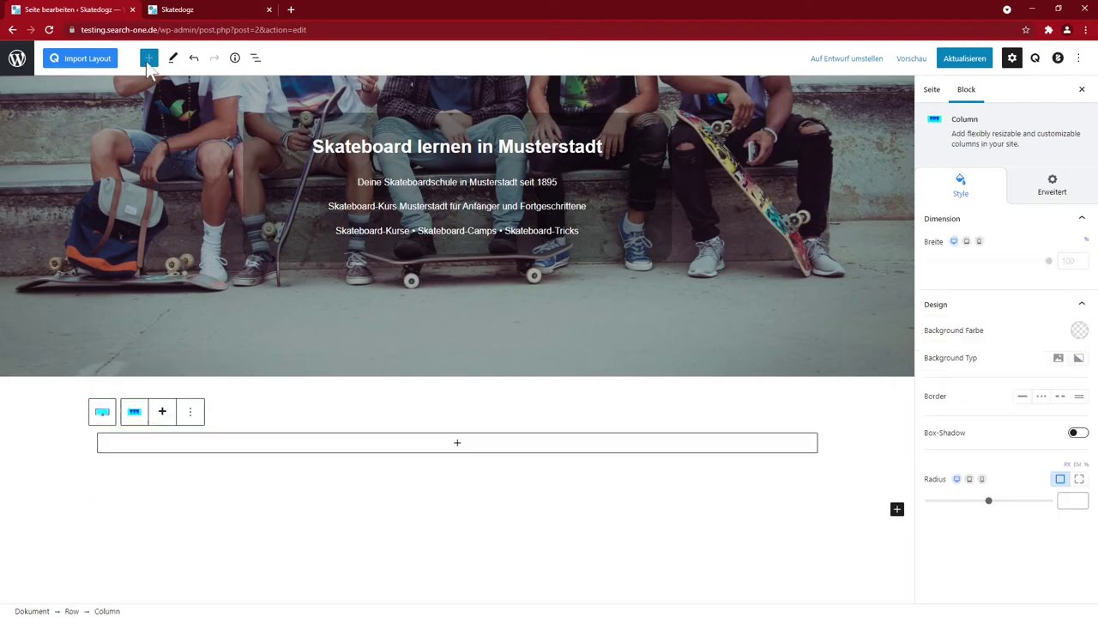
click(458, 443)
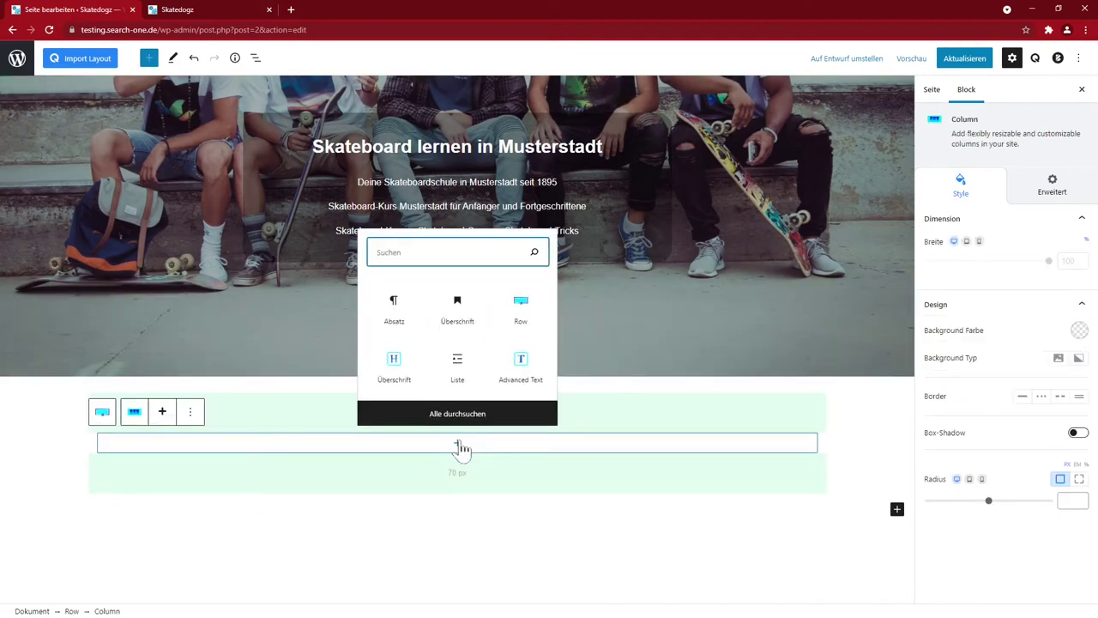
click(457, 413)
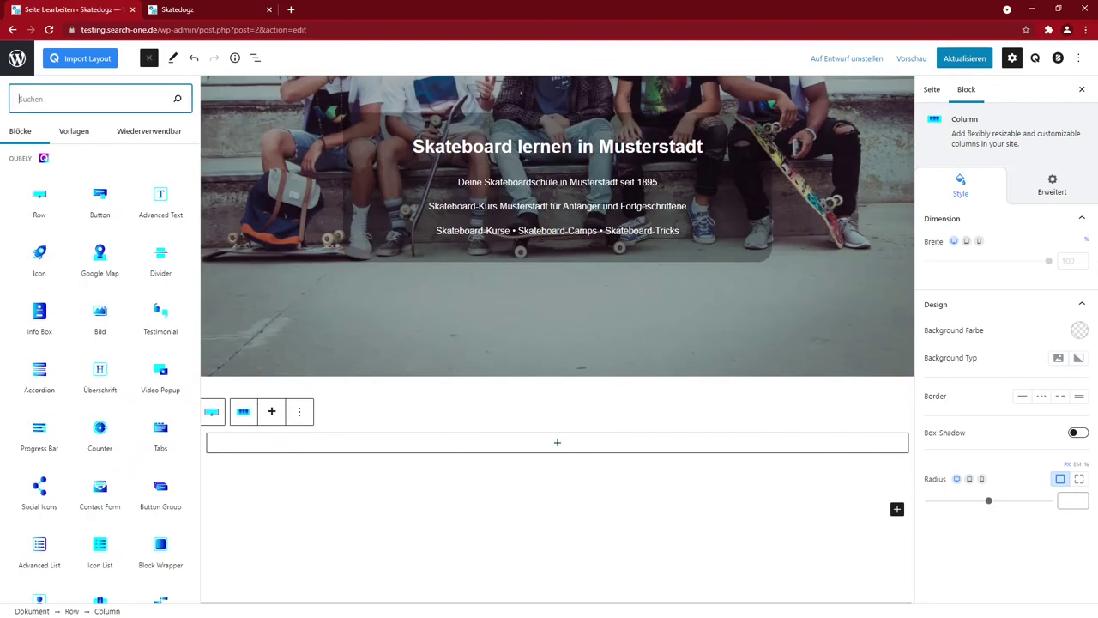
text(post)
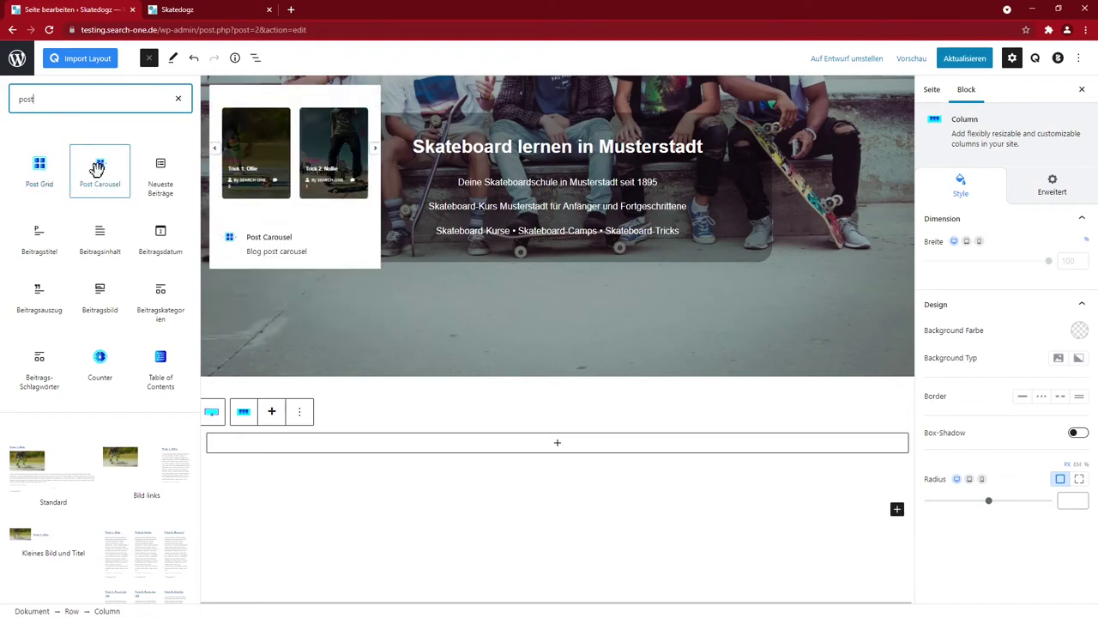
click(46, 164)
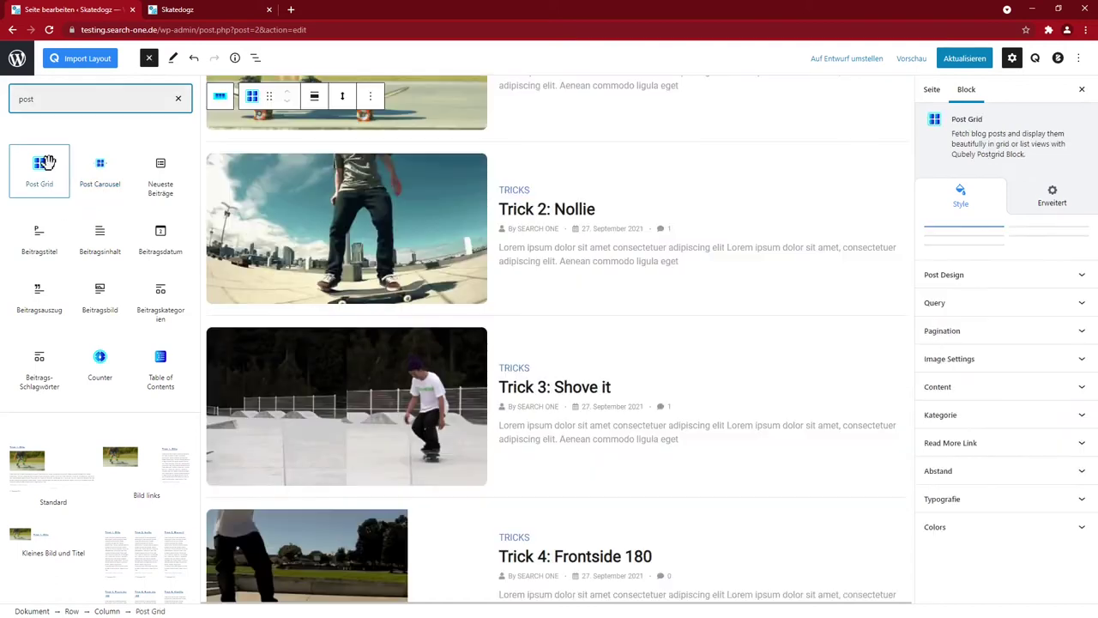
scroll(569, 248, up, 5)
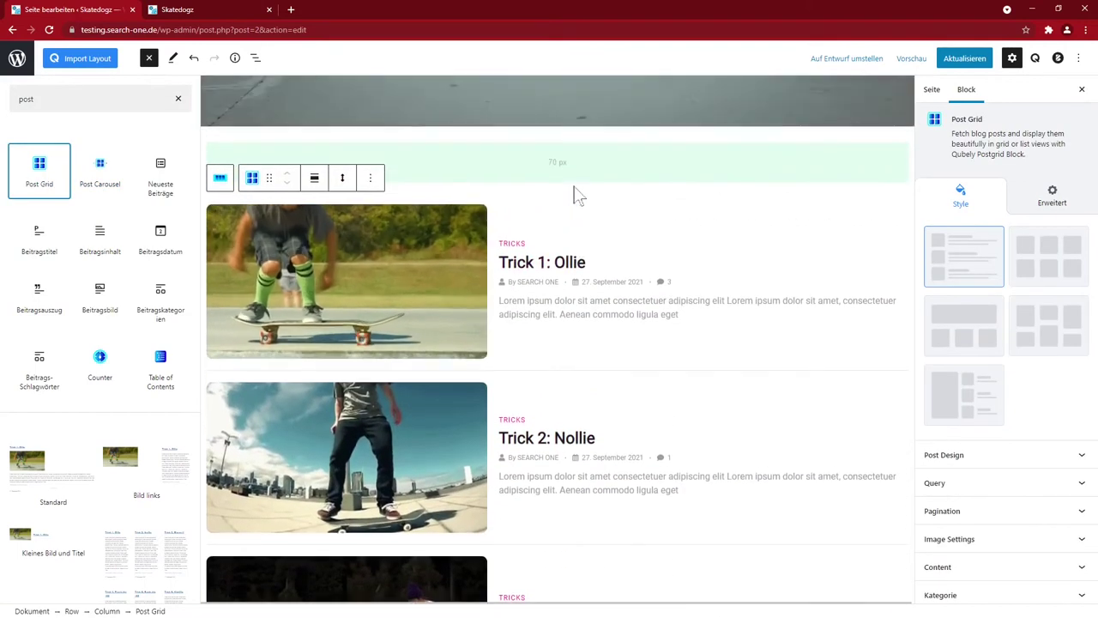
scroll(579, 196, down, 12)
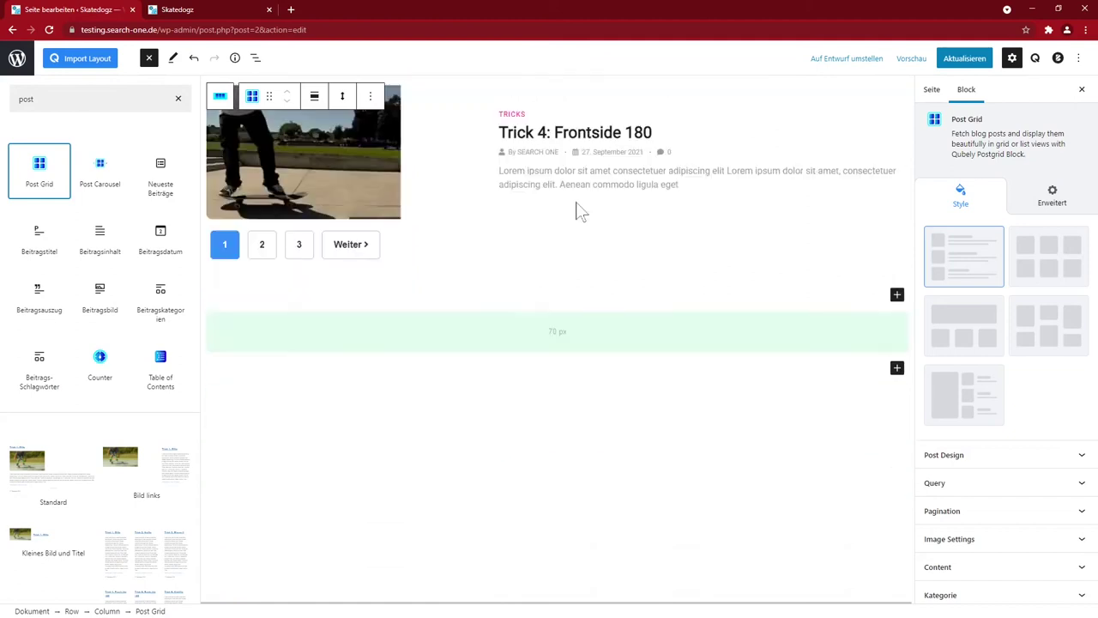
scroll(578, 206, up, 15)
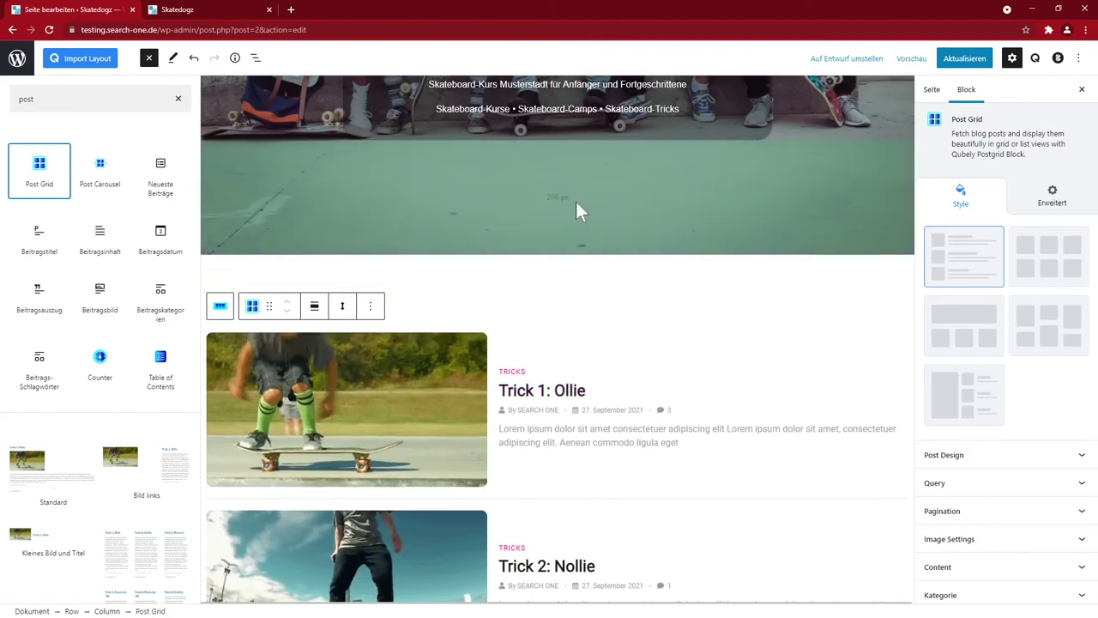
scroll(576, 212, down, 2)
click(149, 58)
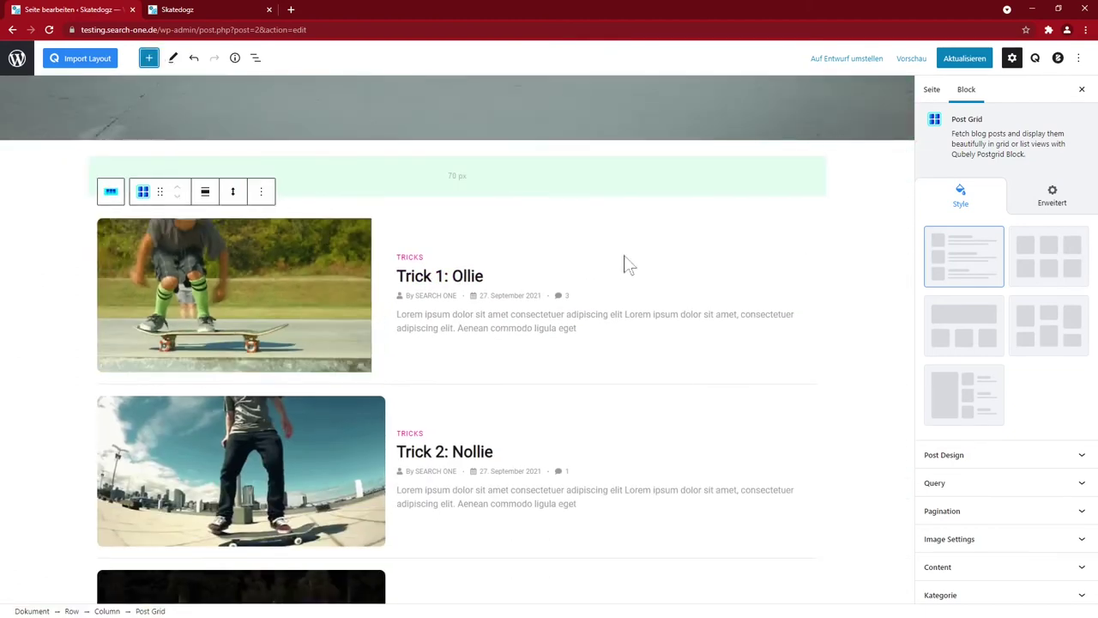
Step: Switch the Post Grid from the list to the even grid layout and set it to 3 columns
click(1030, 263)
click(961, 456)
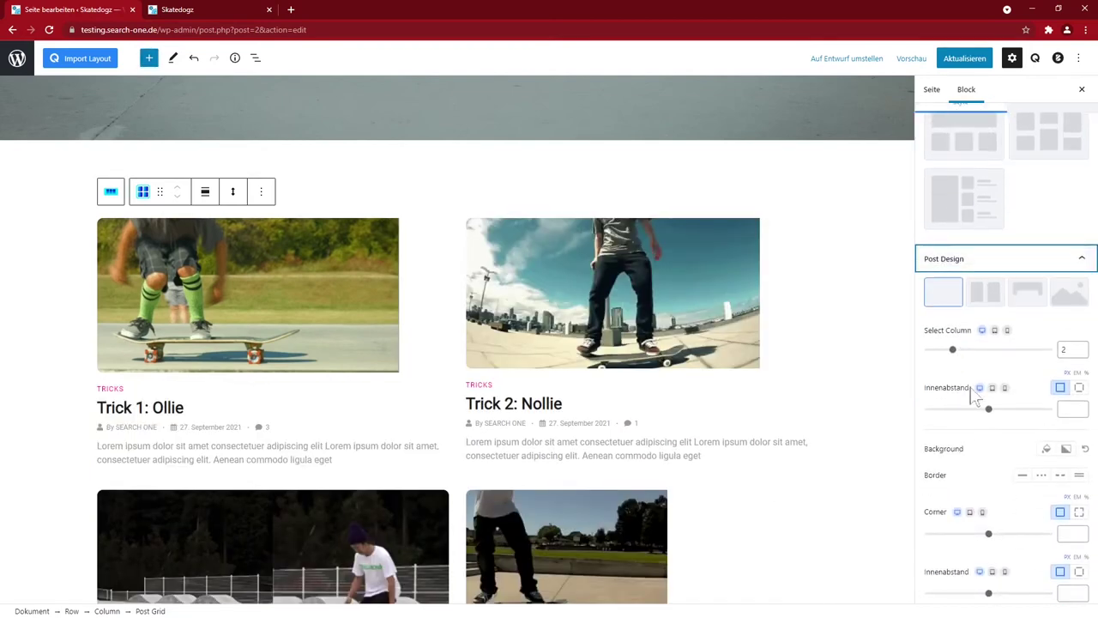
double_click(1064, 350)
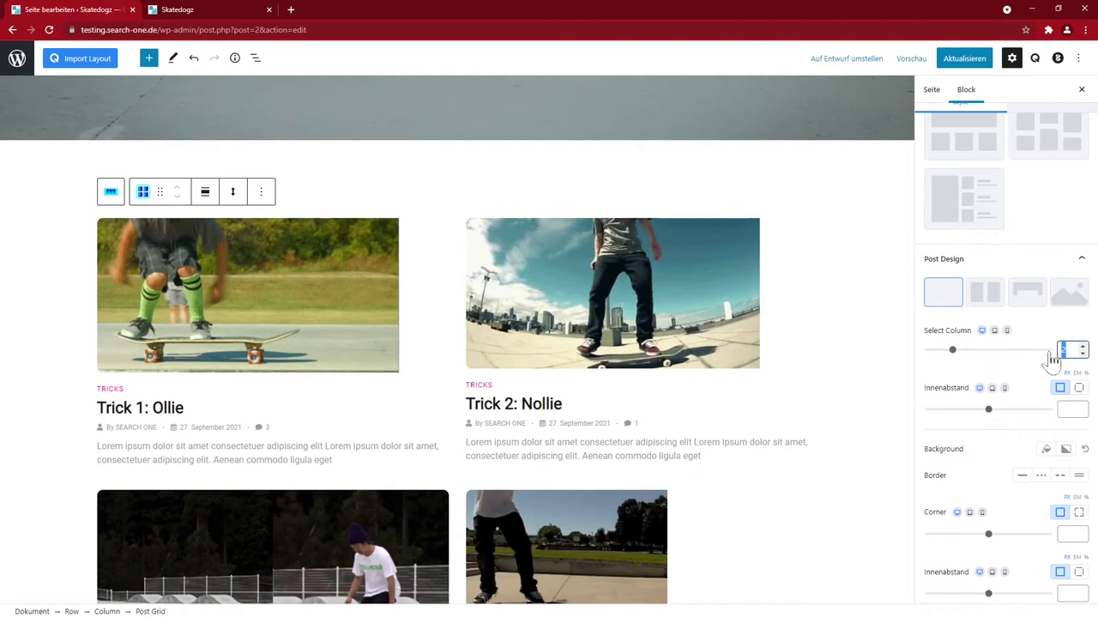
text(3)
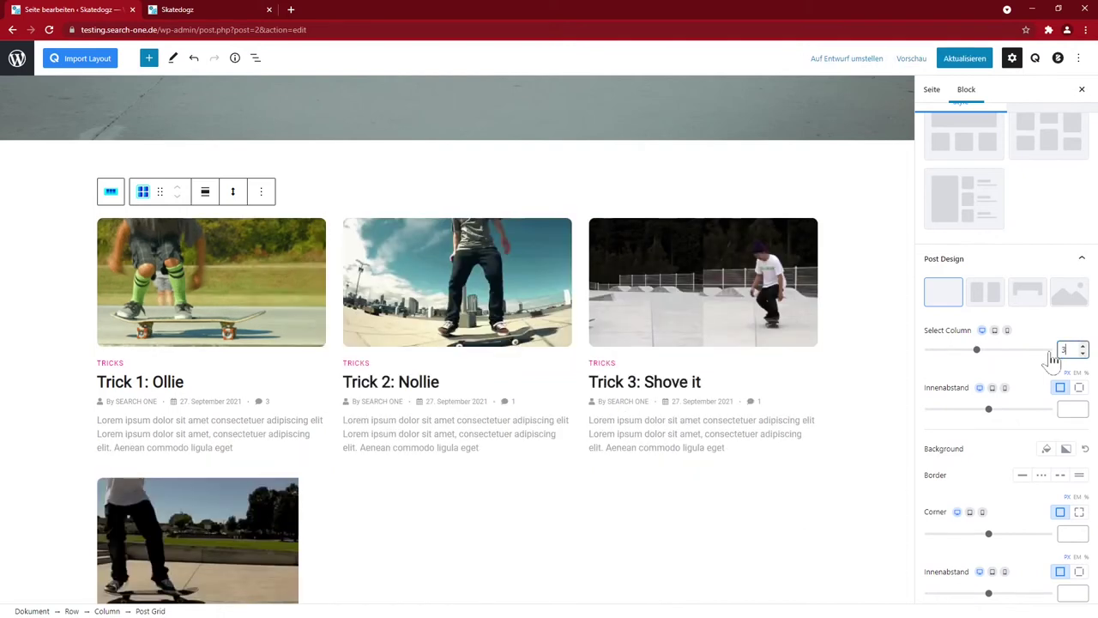
Step: Compare the available post designs on the Post Grid and apply the card design
click(995, 299)
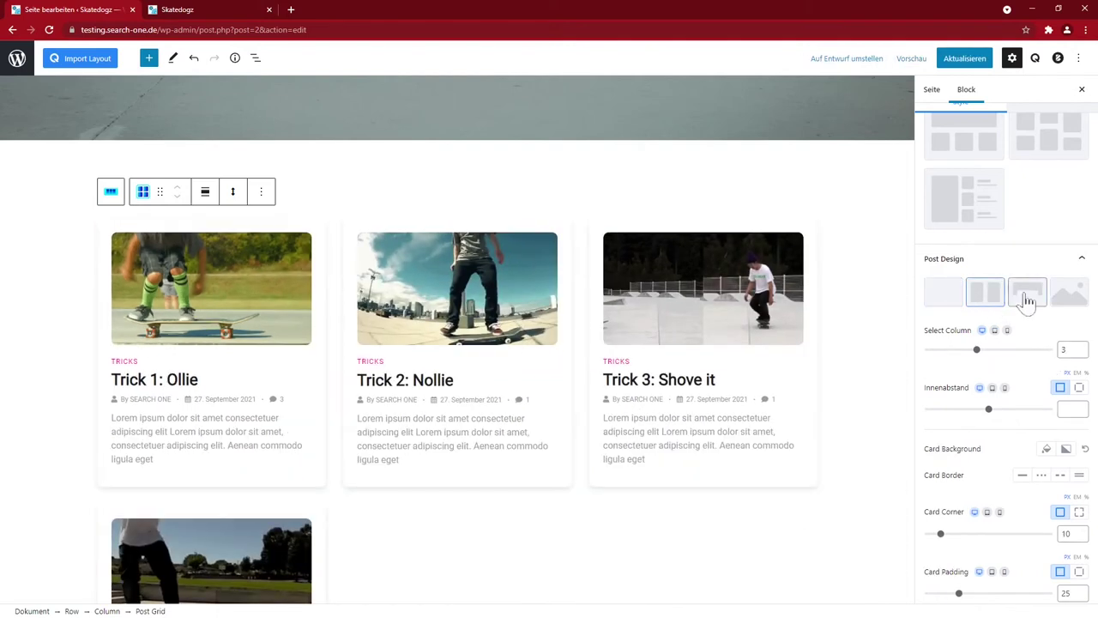
click(1027, 294)
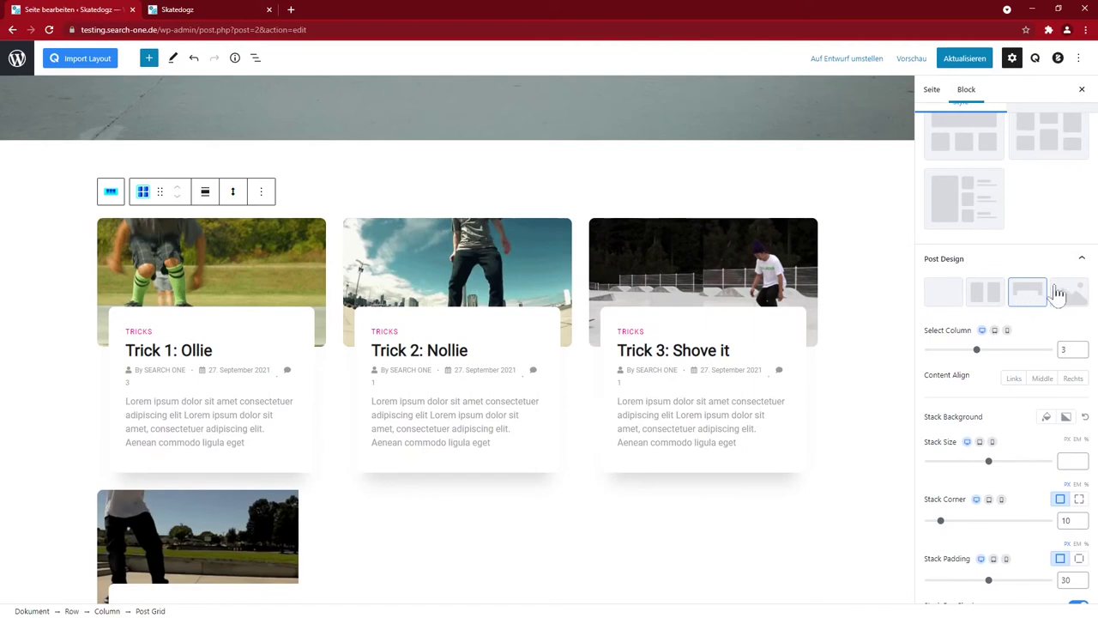
click(1064, 294)
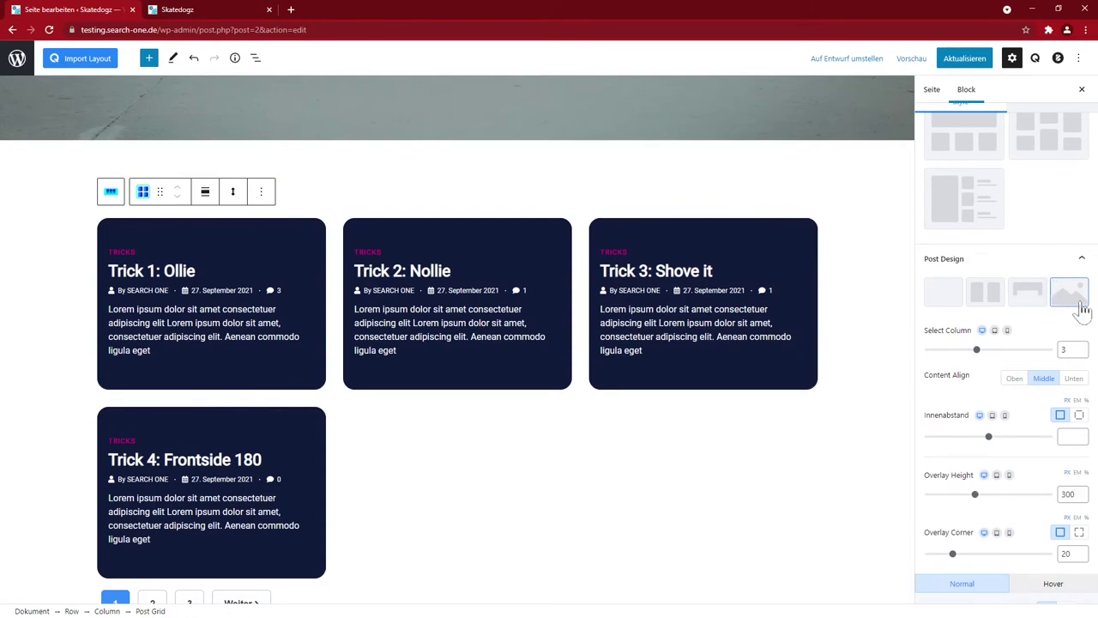
click(943, 291)
click(989, 294)
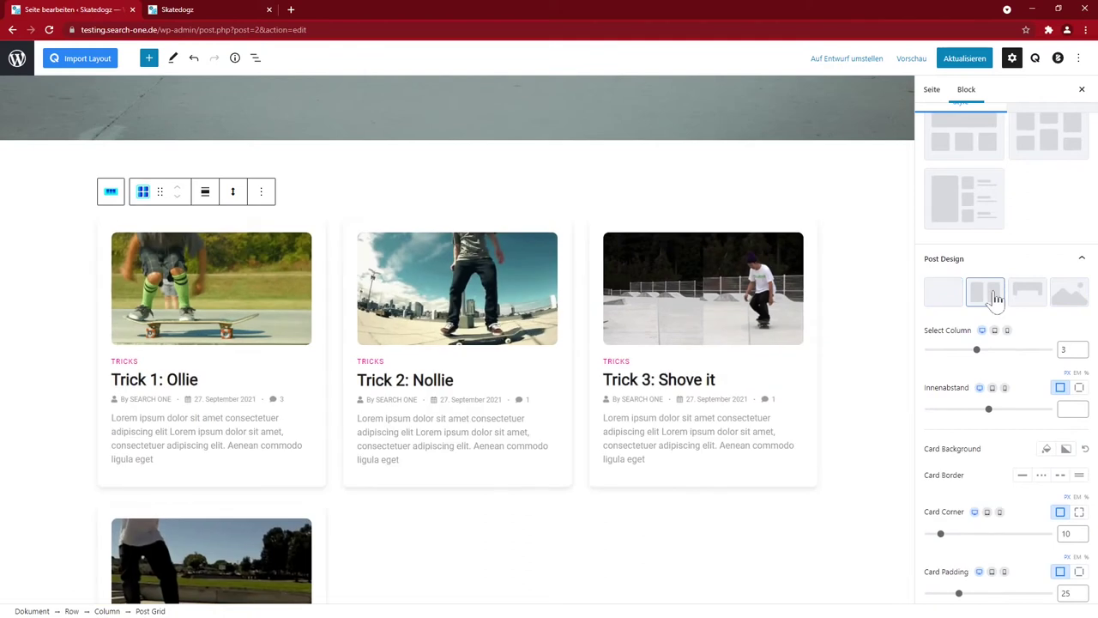
Step: Set the number of items in the Post Grid's query to 3
scroll(983, 296, down, 4)
click(964, 369)
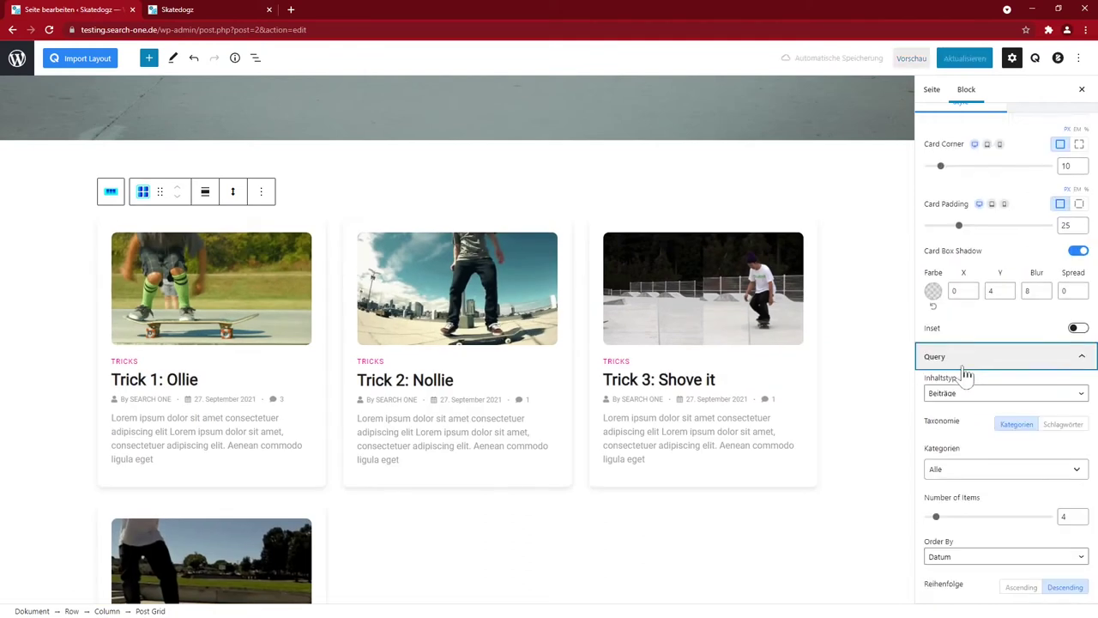
scroll(987, 371, down, 5)
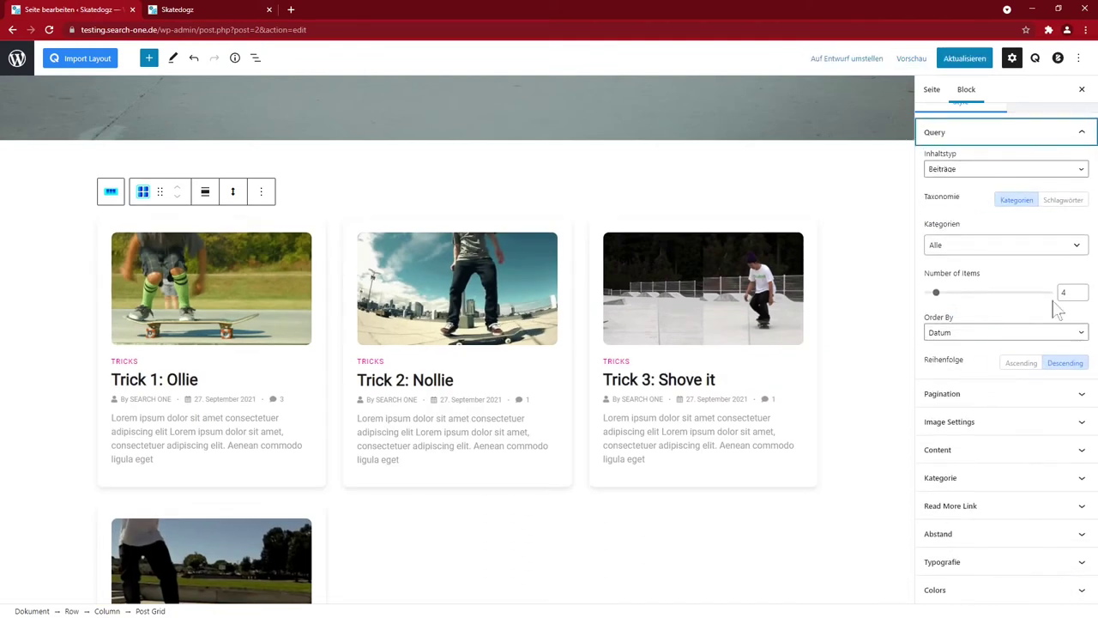
double_click(1064, 293)
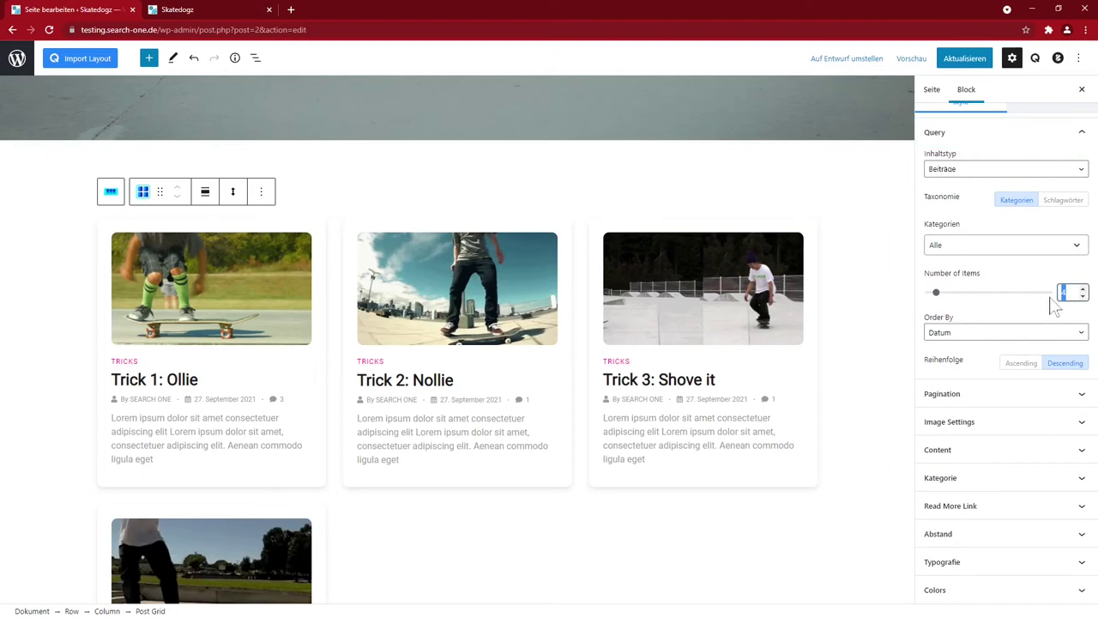
text(3)
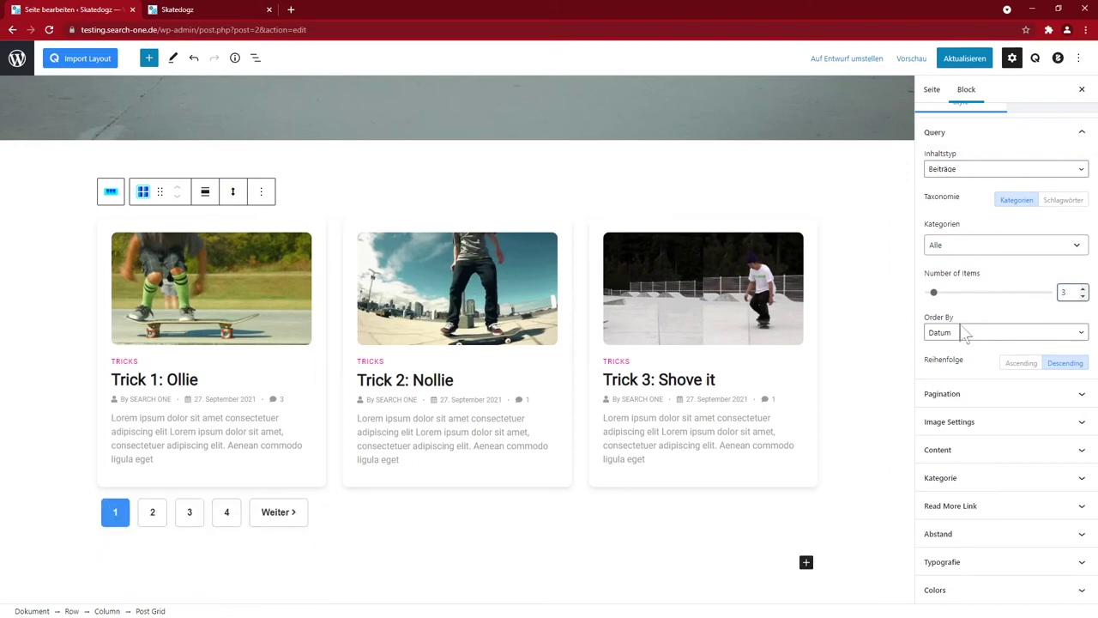
Step: Disable pagination on the Post Grid and return from the reference page to the editor
click(953, 393)
scroll(1012, 359, down, 5)
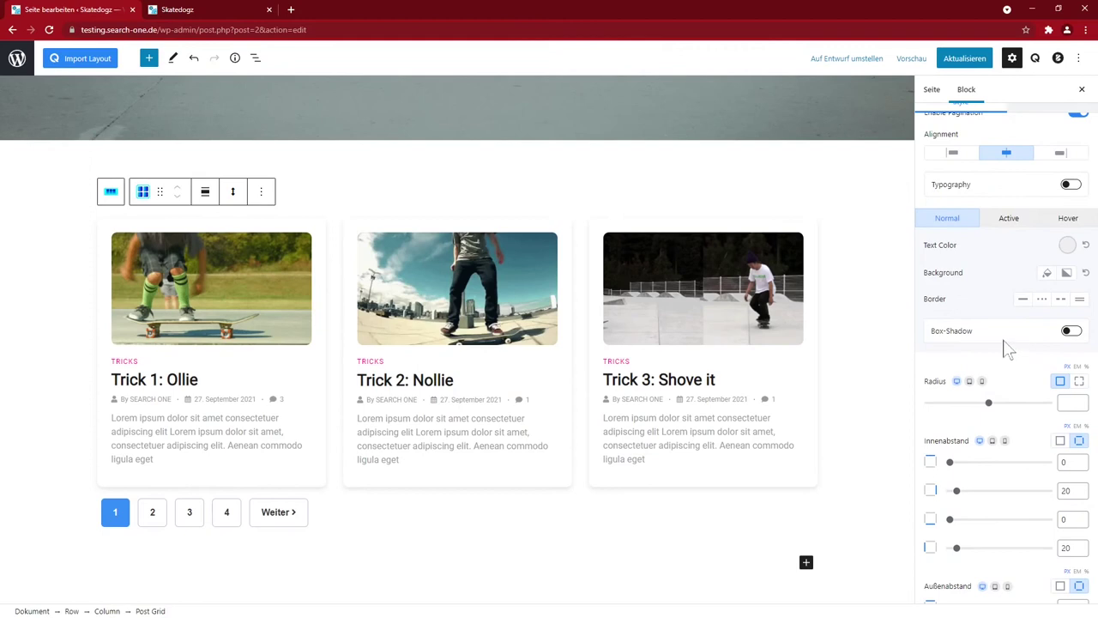
click(1078, 113)
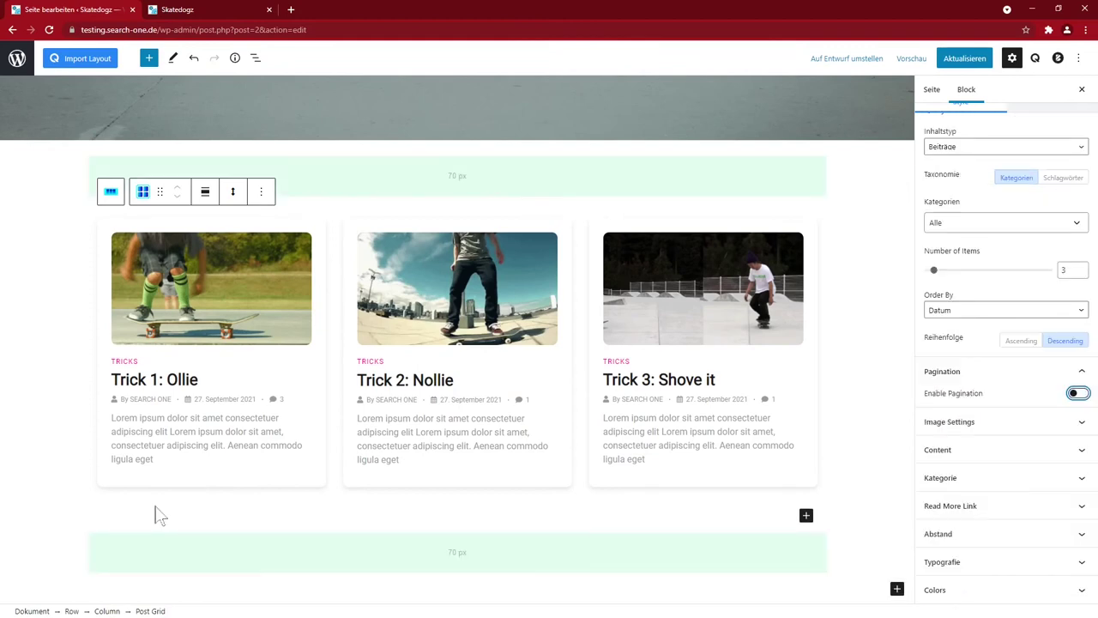
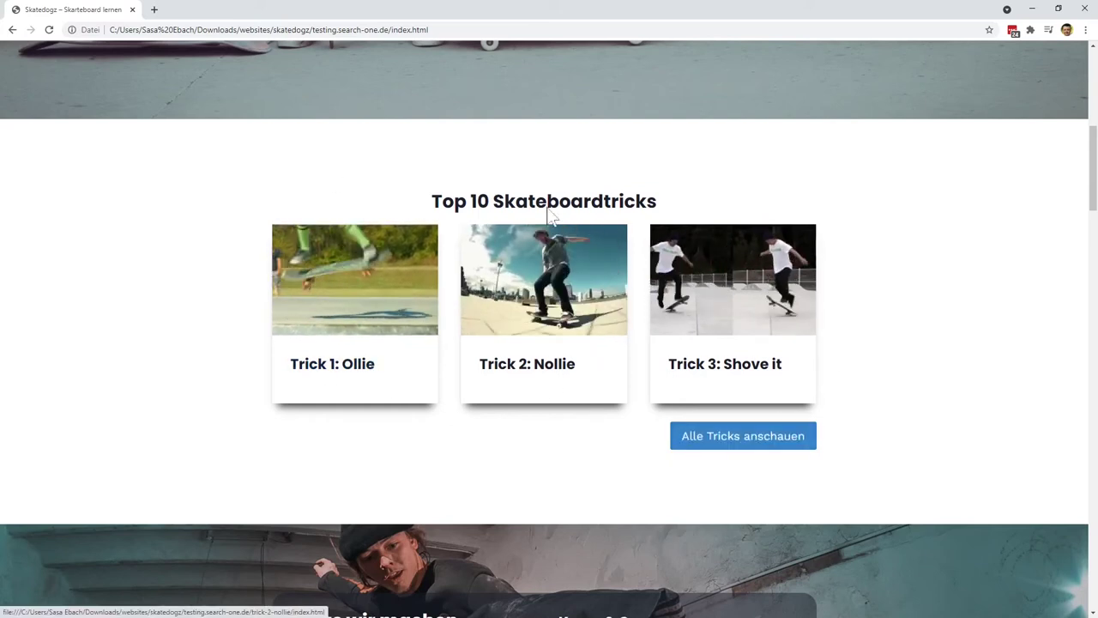
key(alt+Tab)
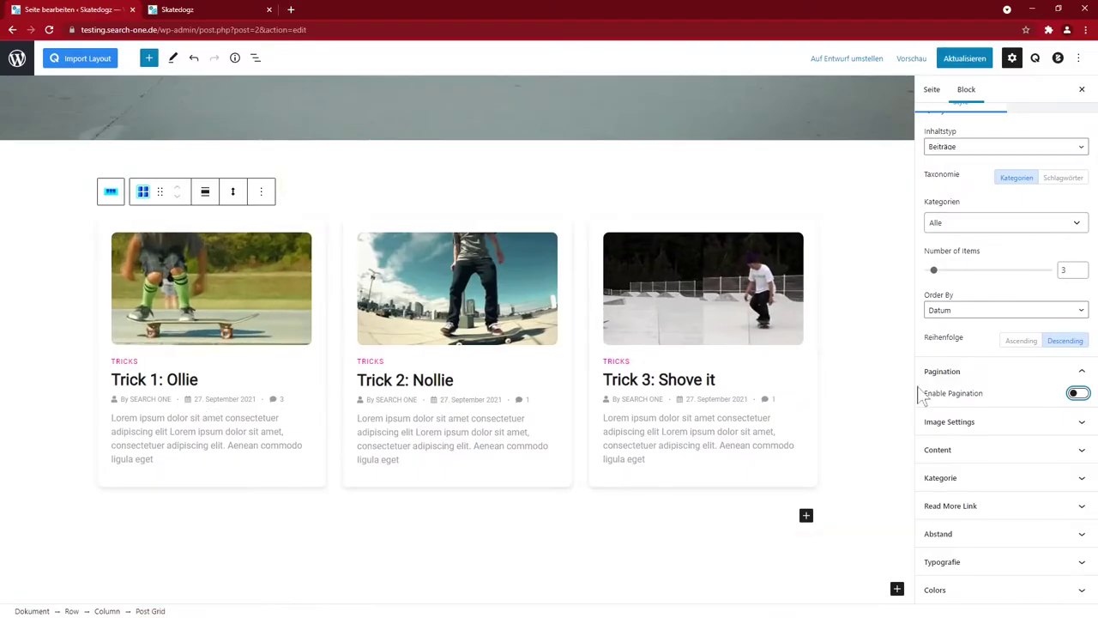
click(936, 422)
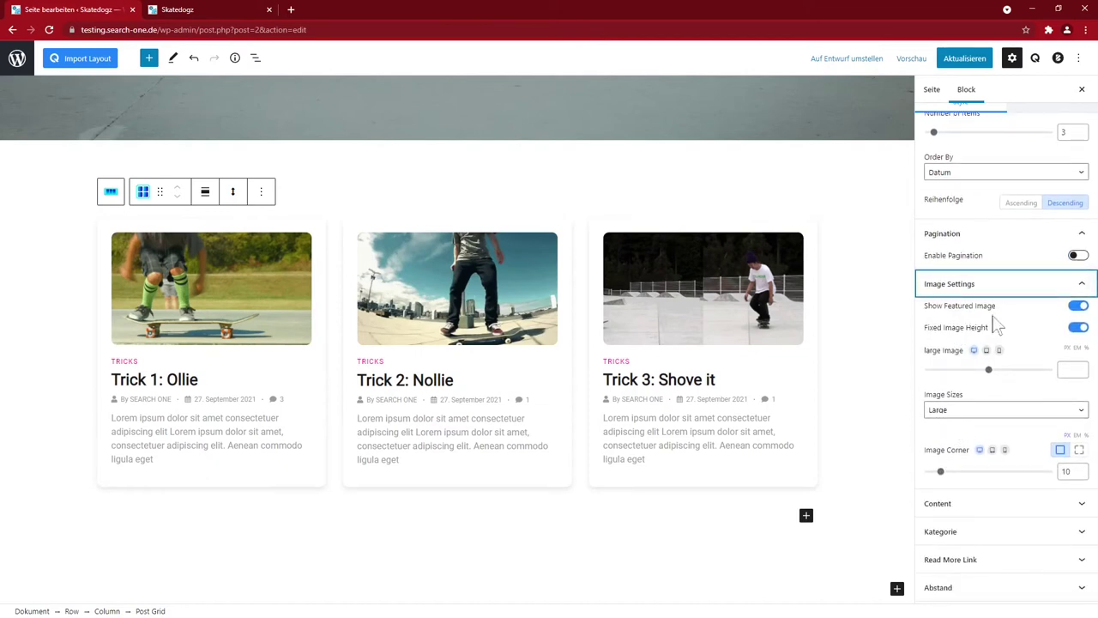
click(970, 415)
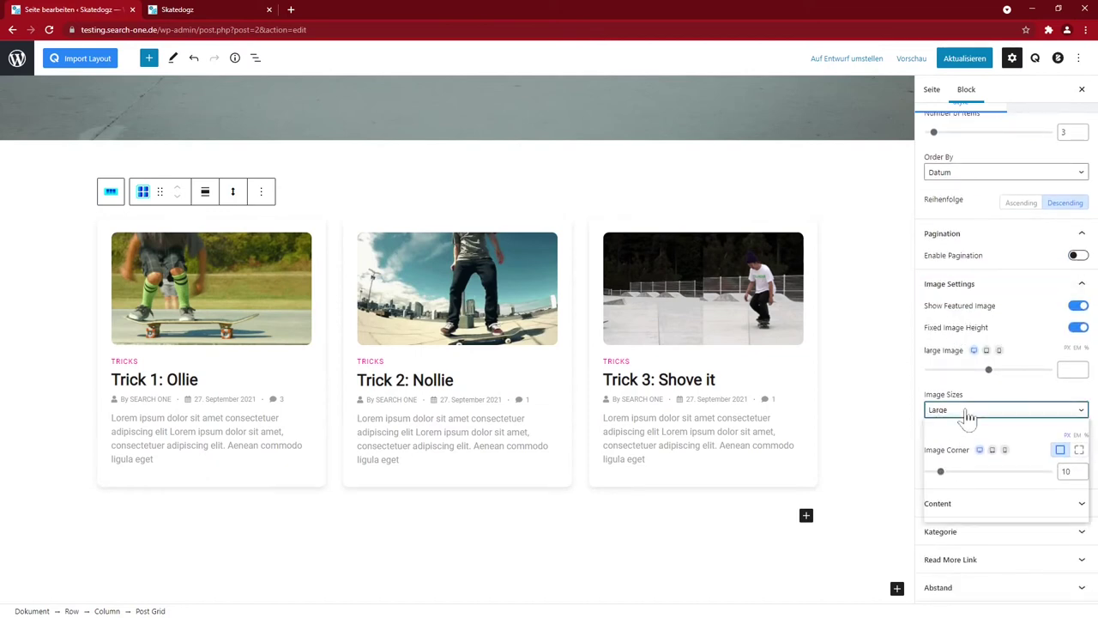
click(968, 416)
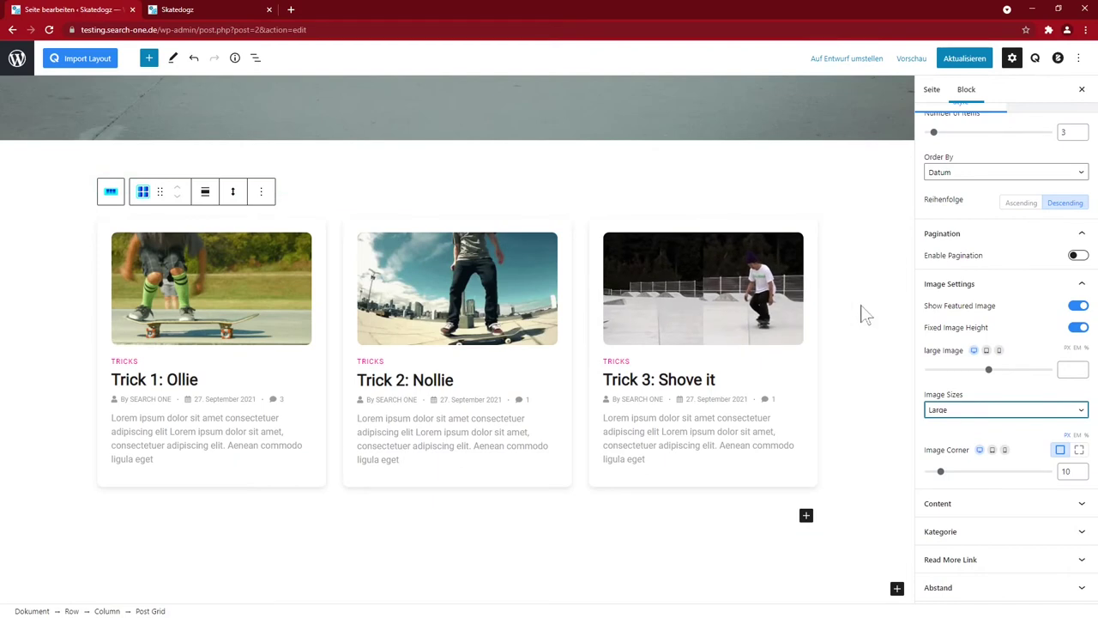
scroll(995, 429, down, 1)
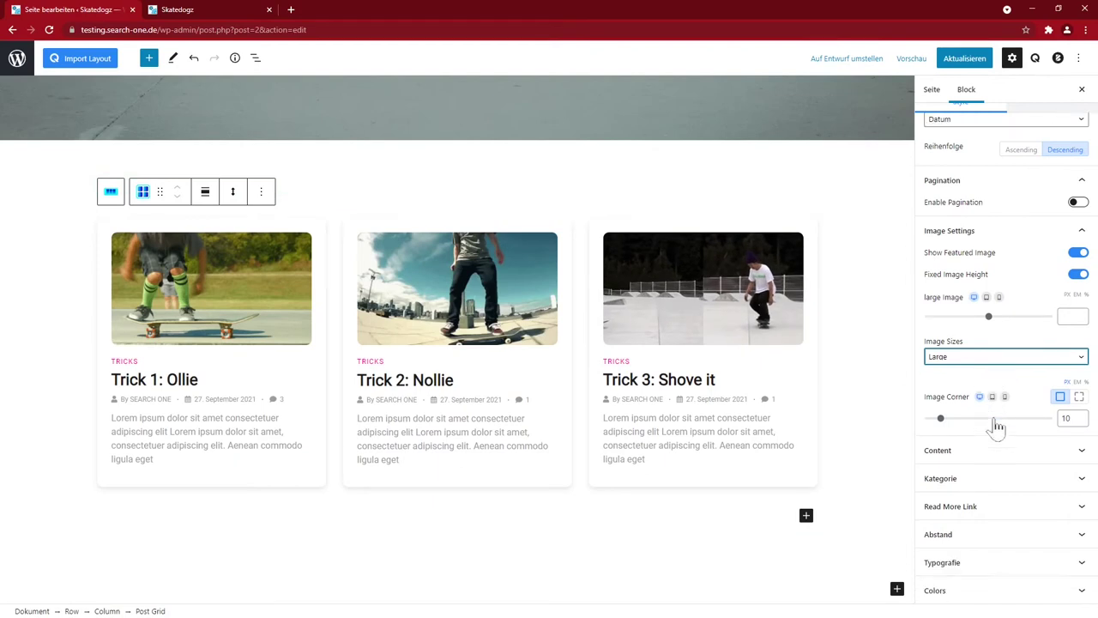
Step: Hide the excerpt, date, comment count and author on the Post Grid cards, keeping the title shown
click(989, 451)
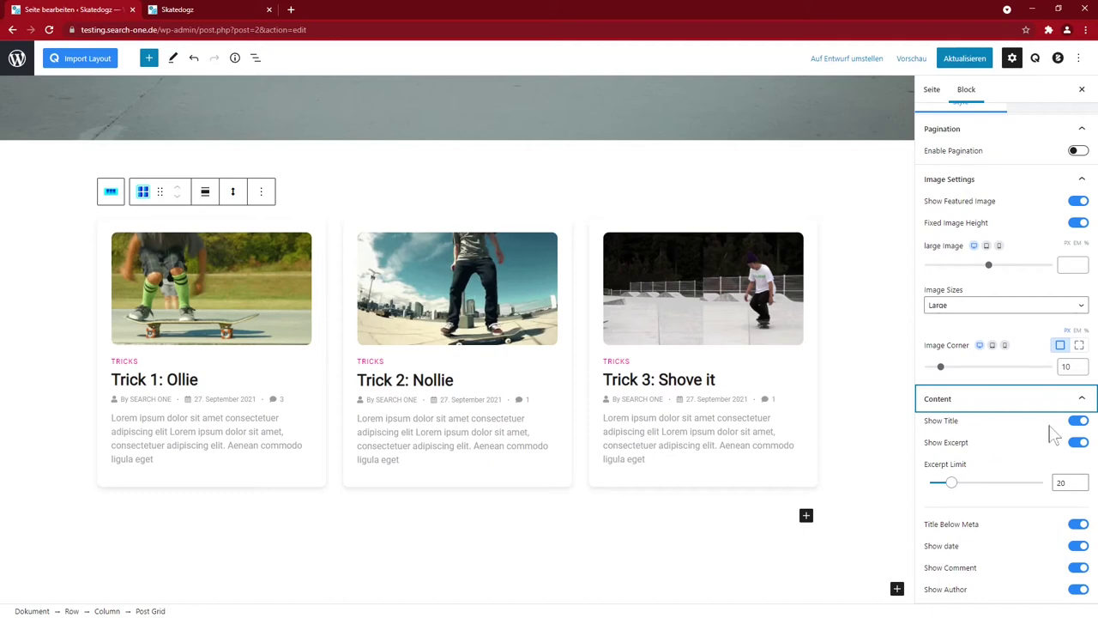
click(1078, 421)
click(1079, 420)
click(1081, 443)
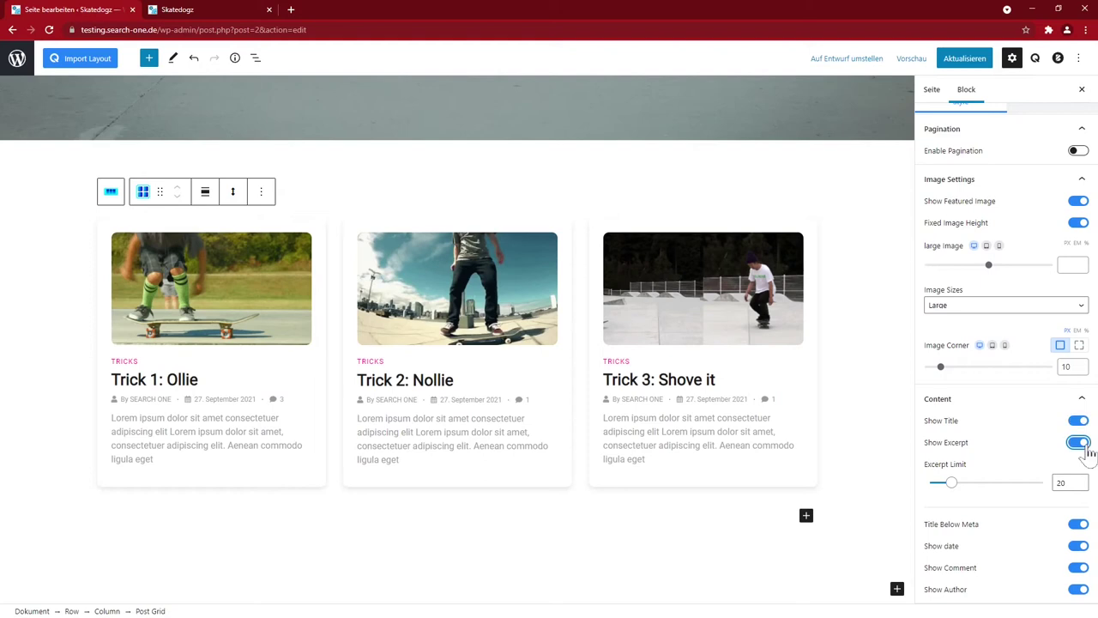
click(1079, 545)
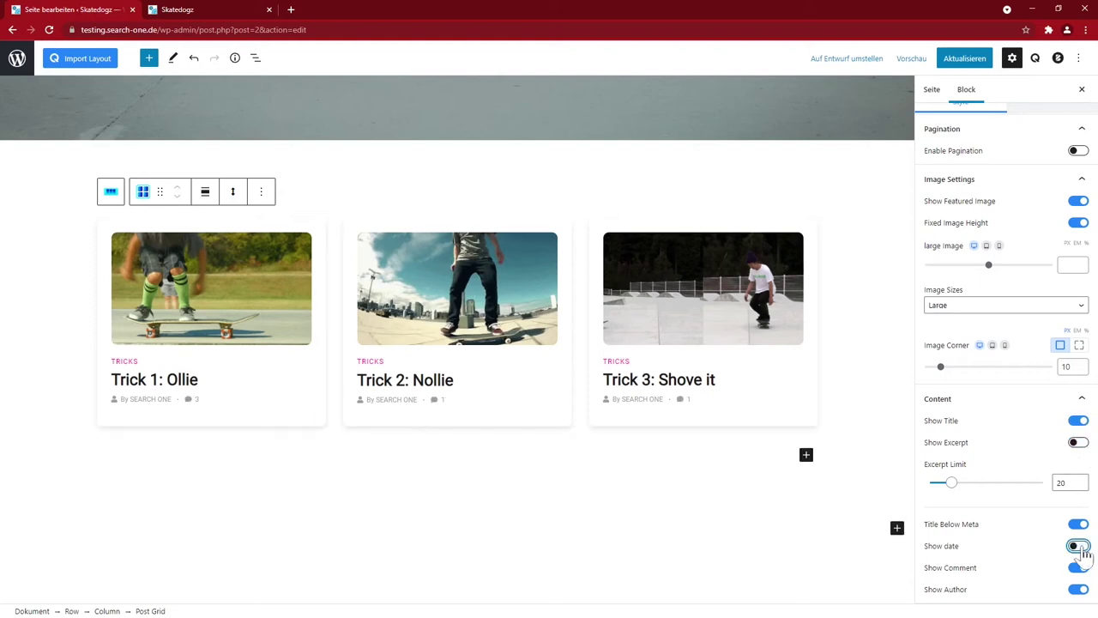
click(1081, 568)
click(1079, 589)
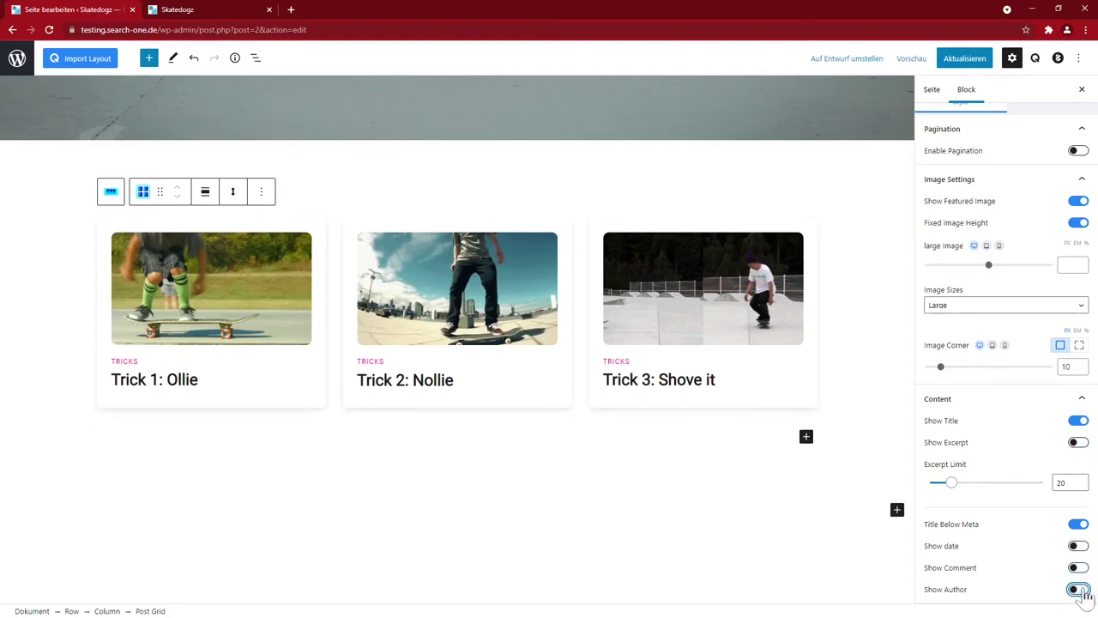
Step: Set the Post Grid's category display to none
scroll(1049, 576, down, 2)
click(981, 463)
scroll(995, 412, down, 2)
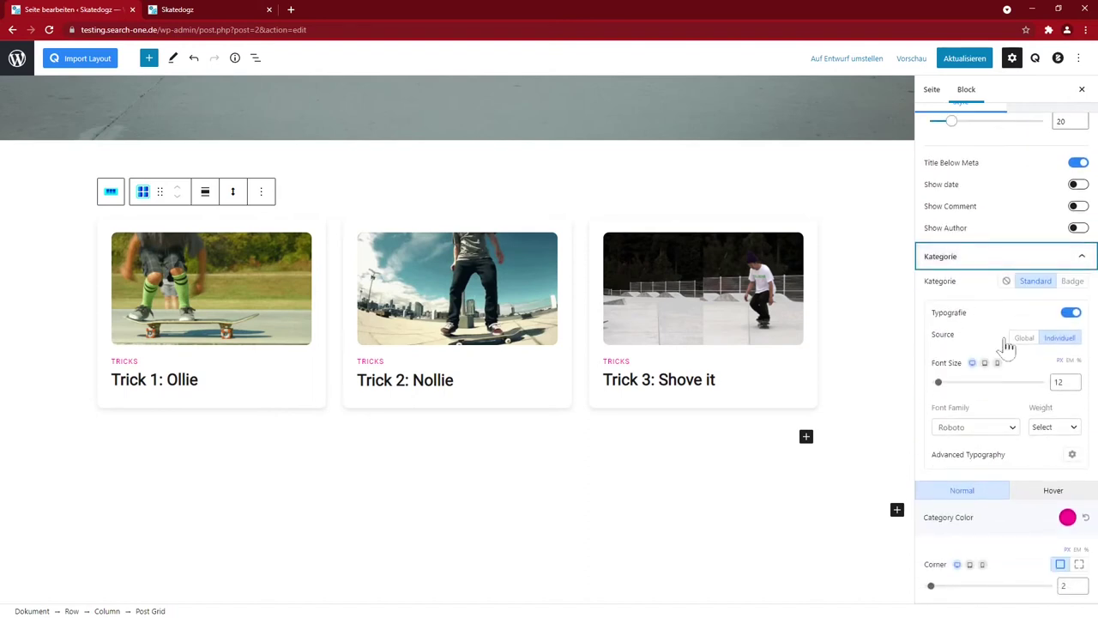
click(1006, 282)
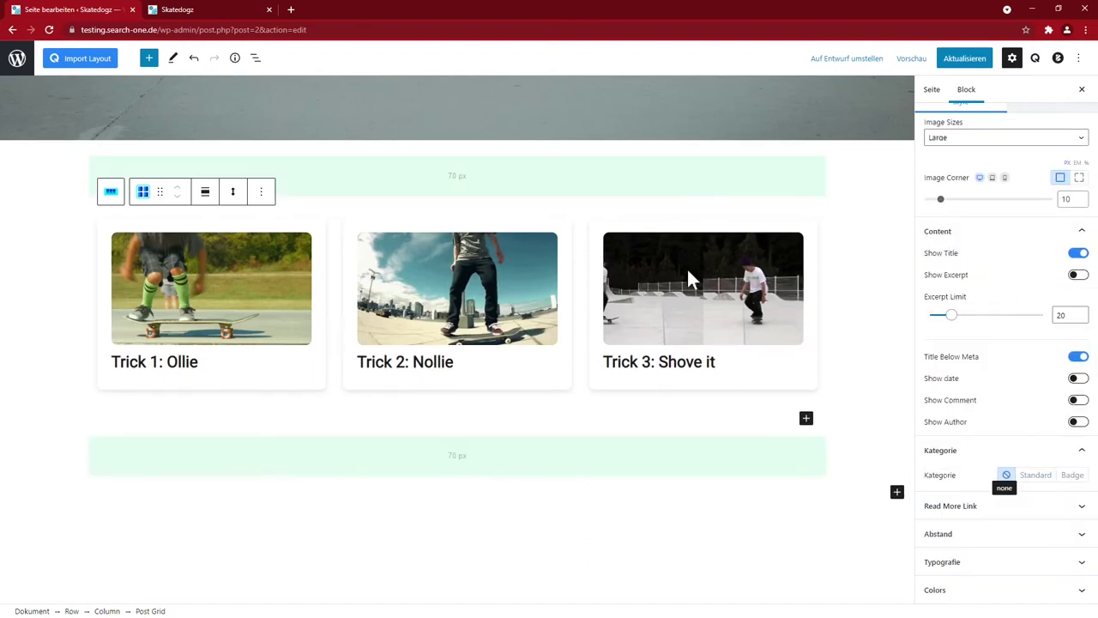
Step: Check the reference page's tricks section and insert a Button block below the Post Grid with the text "Alle Tricks anschauen"
key(alt+Tab)
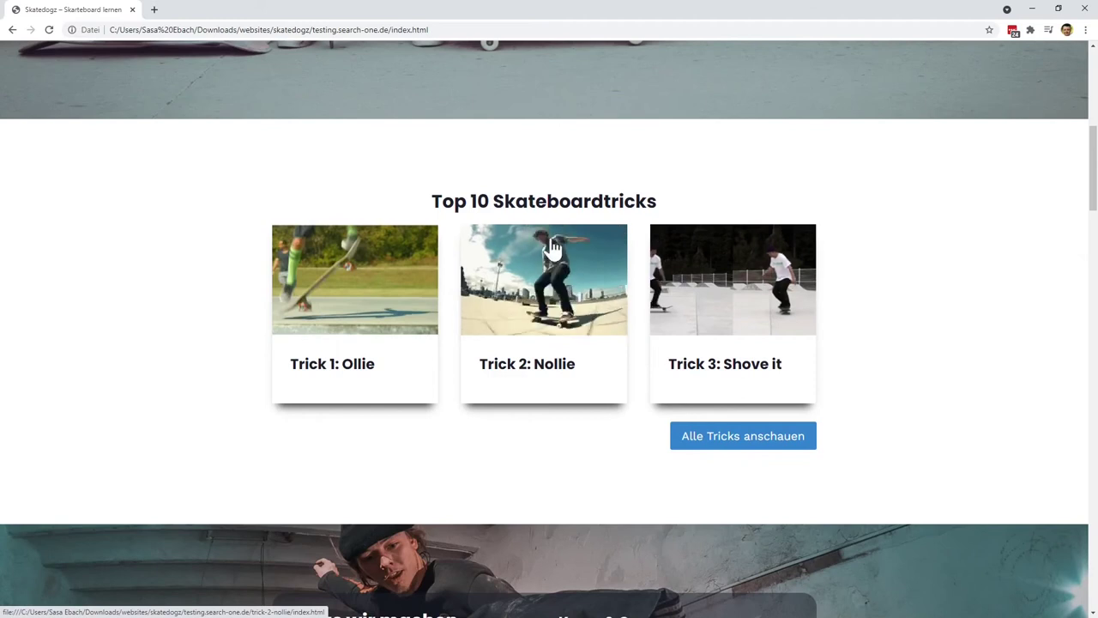
key(alt+Tab)
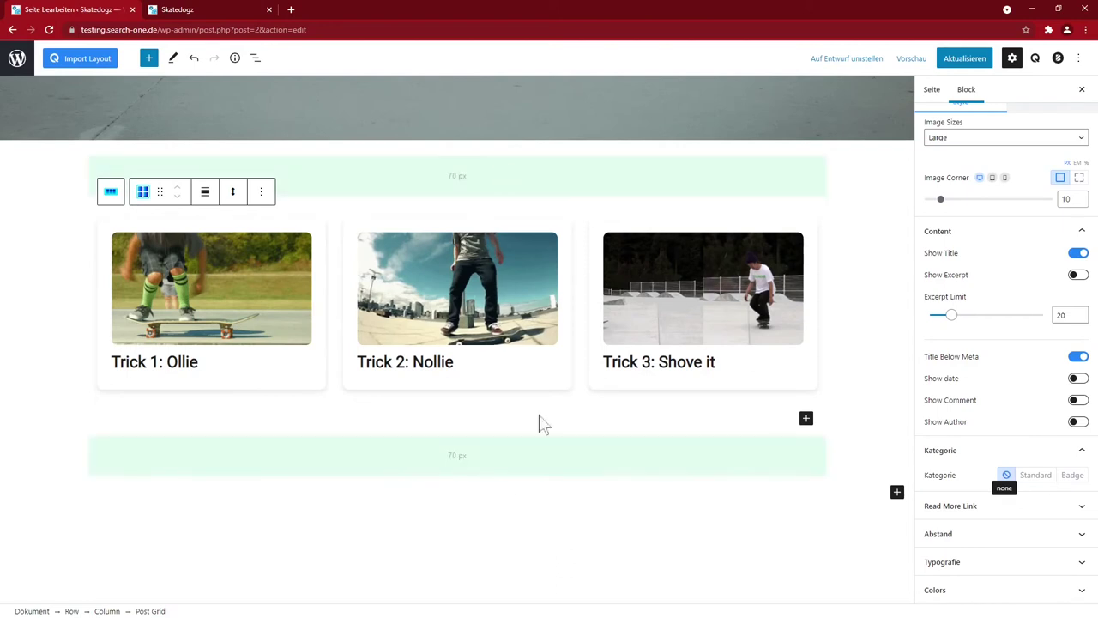
click(793, 428)
click(807, 419)
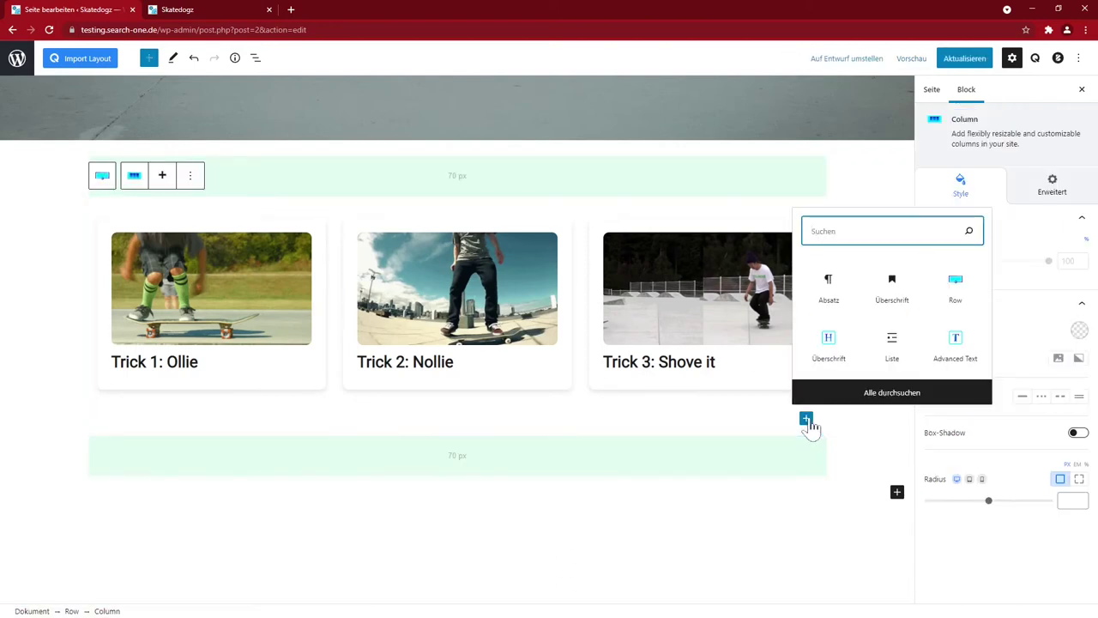
text(button)
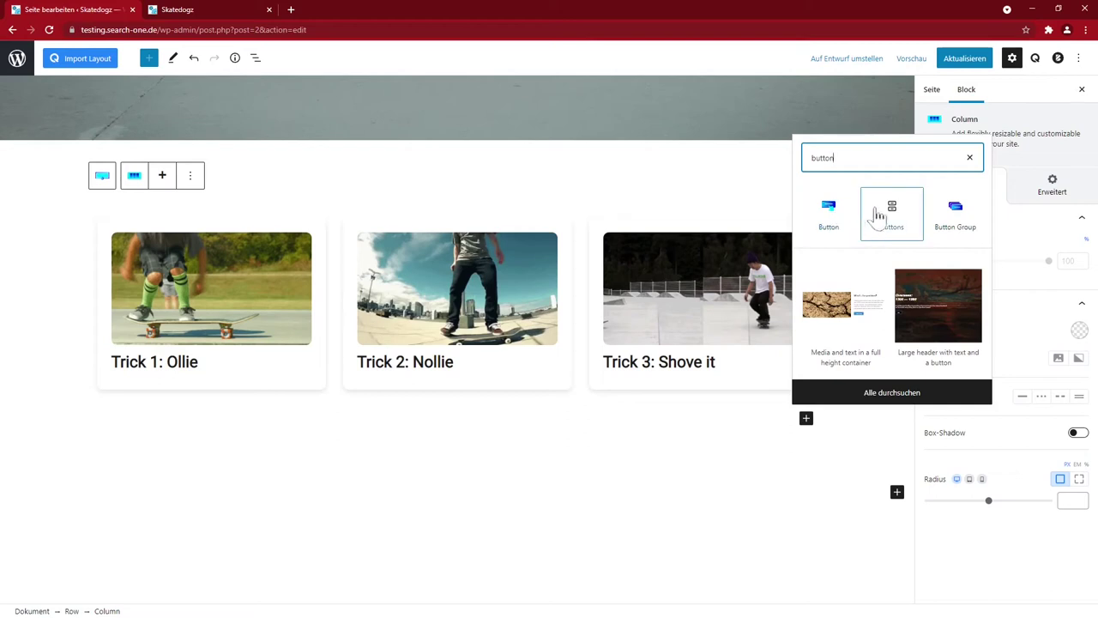
click(842, 217)
text(Alle)
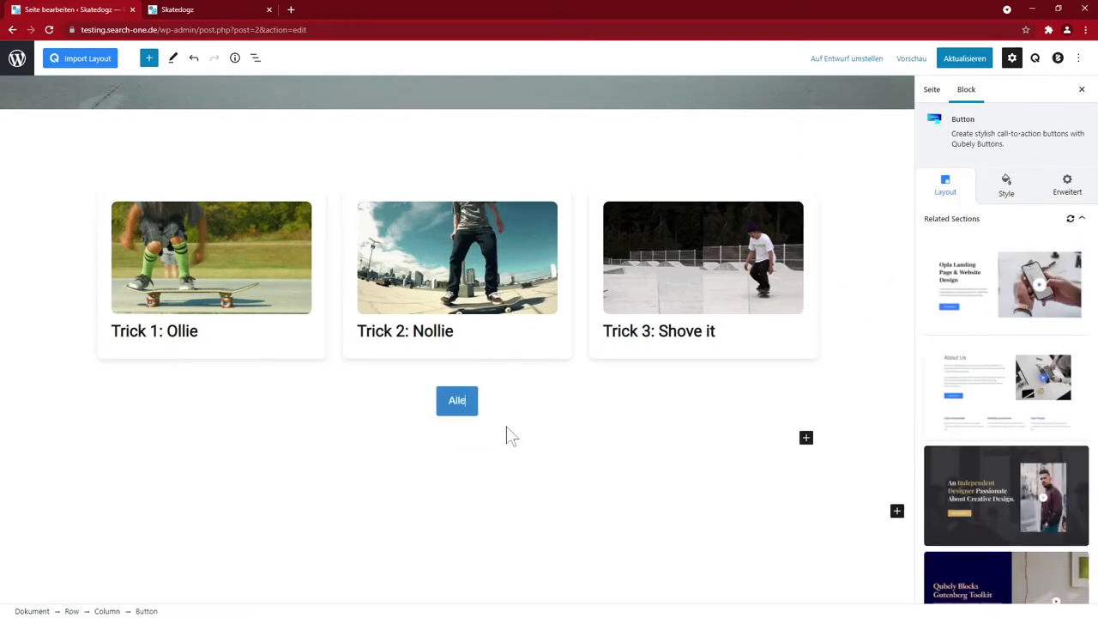
text( Tricks anschauen)
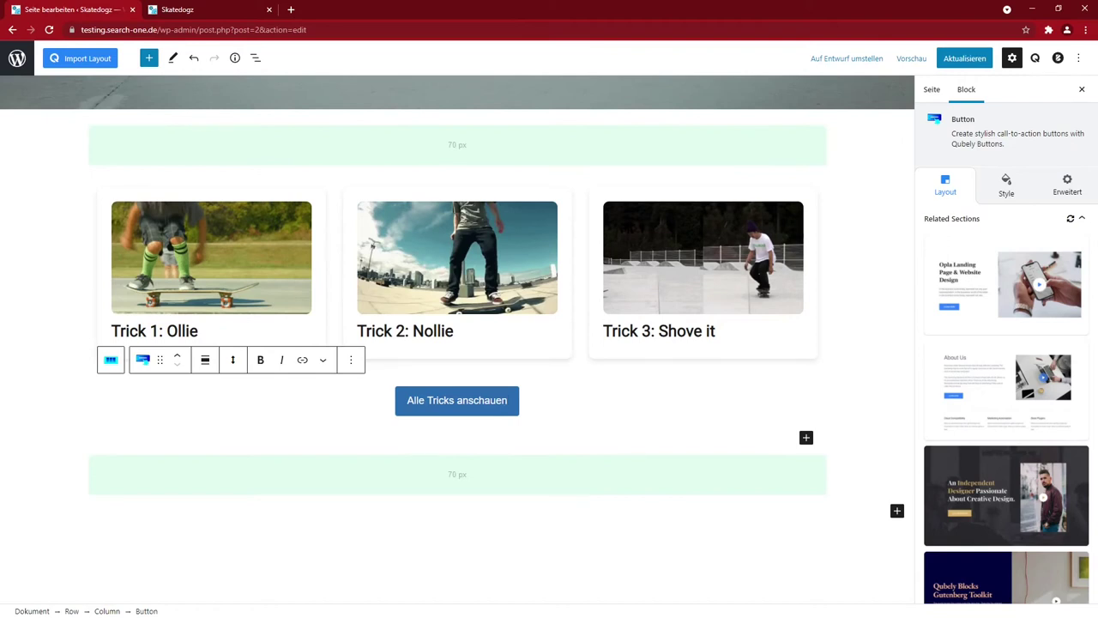
Step: Align the "Alle Tricks anschauen" button to the right
click(1008, 185)
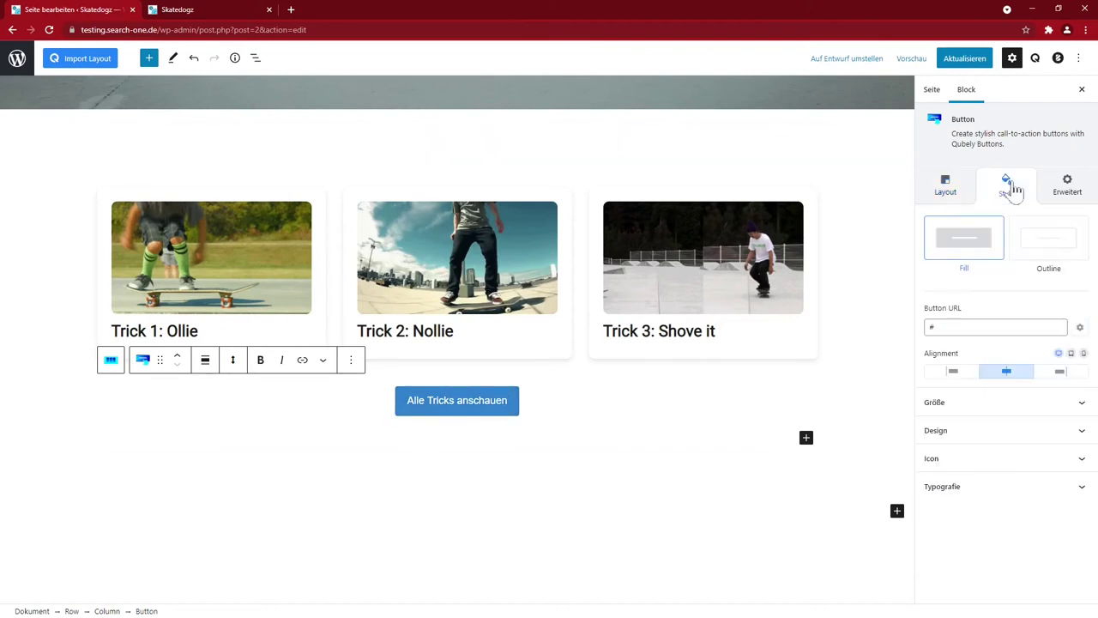
click(455, 400)
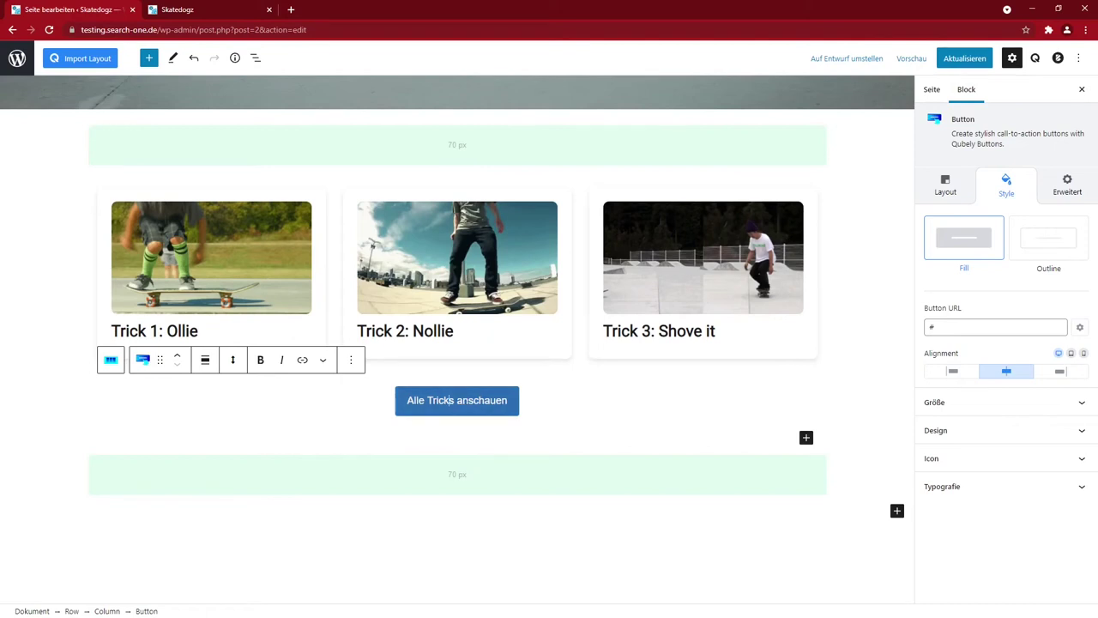
click(1060, 372)
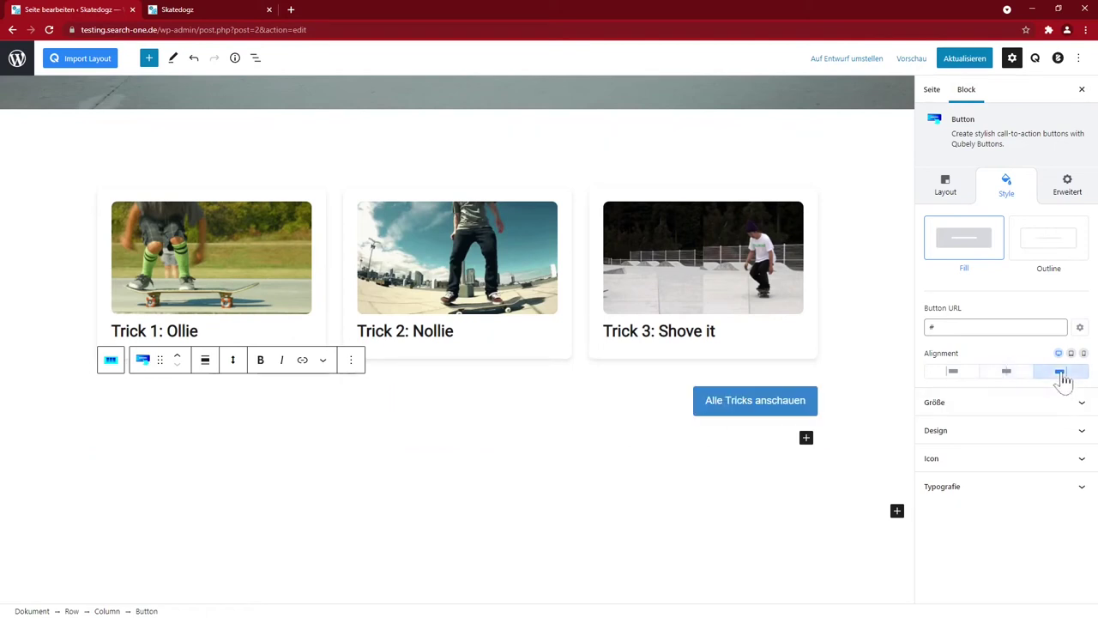
Step: Insert a Qubely Überschrift block in the column, place it above the Post Grid and give it the text "Top 10 Skateboardtricks"
click(806, 438)
click(892, 362)
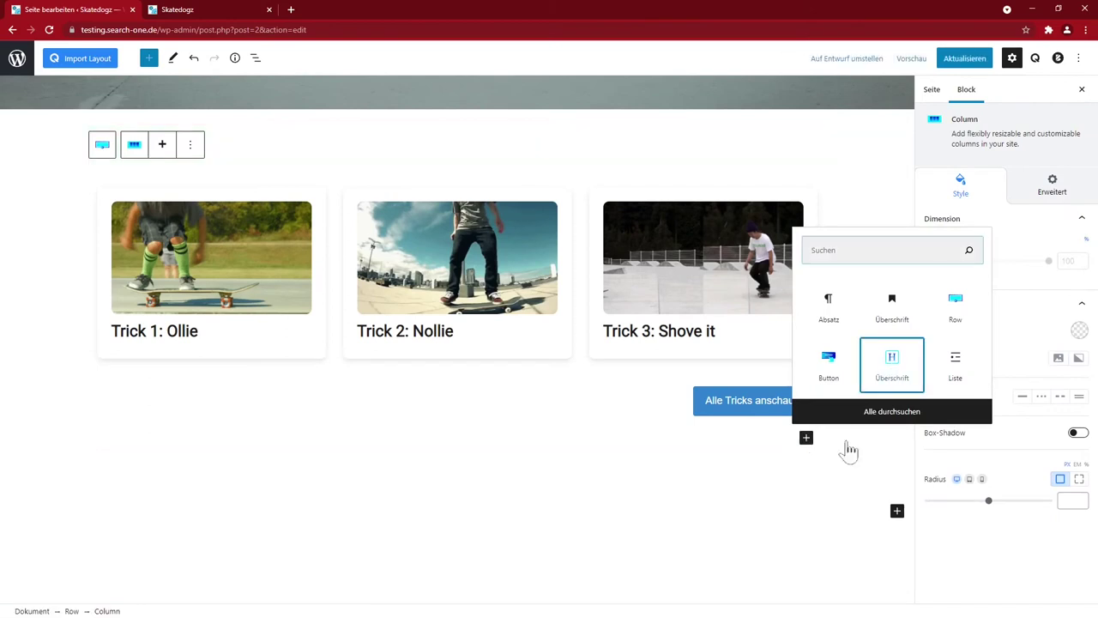
click(176, 396)
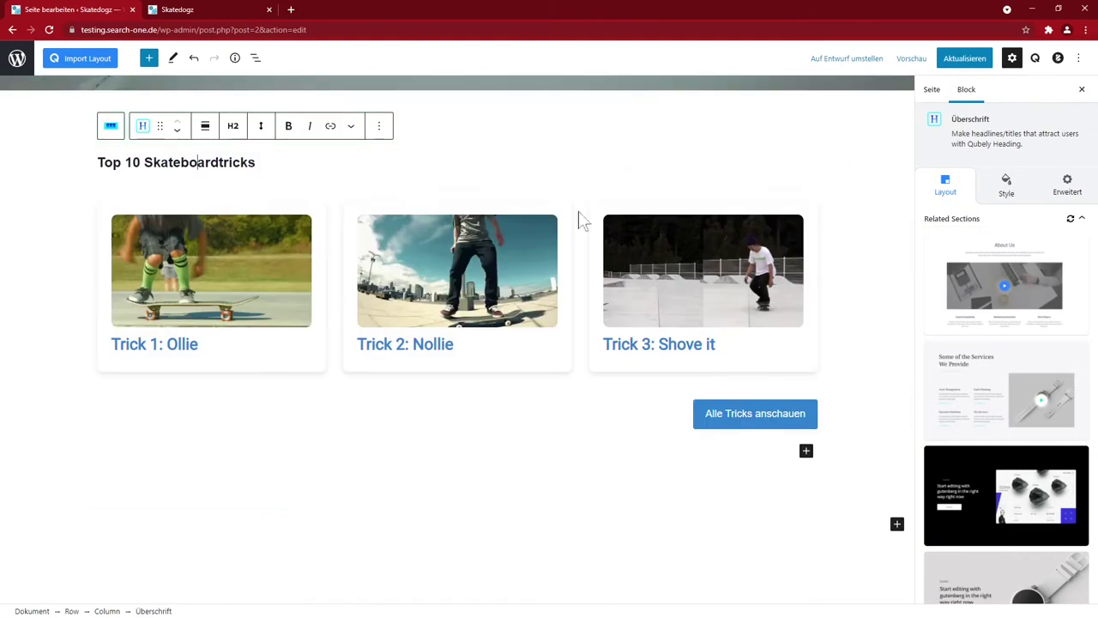
Step: Center the "Top 10 Skateboardtricks" heading and turn off its custom typography
click(1007, 185)
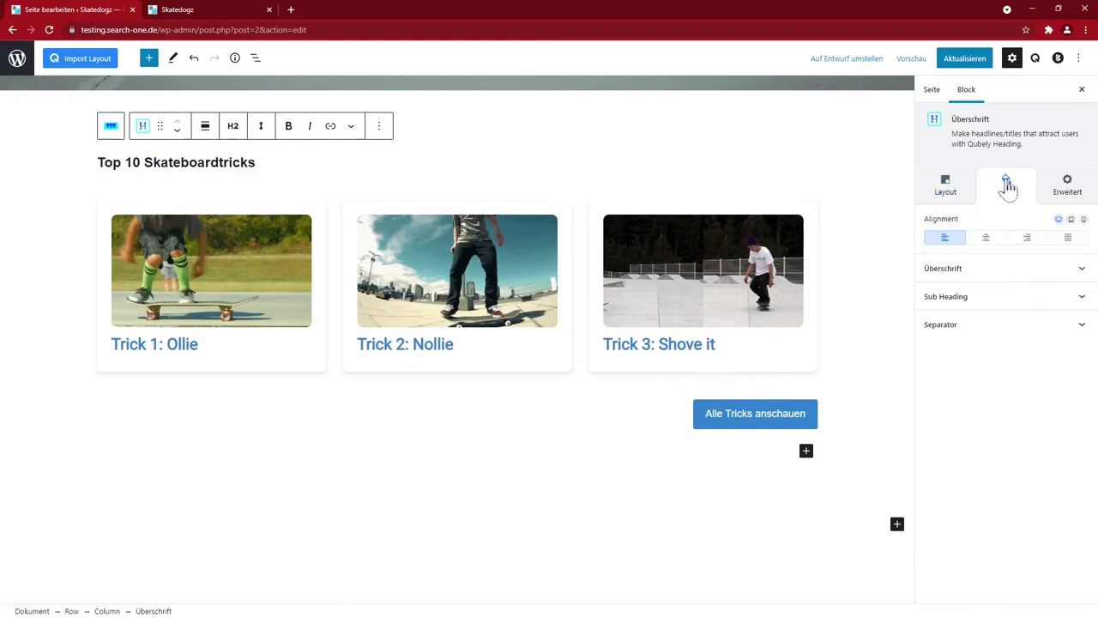
click(987, 239)
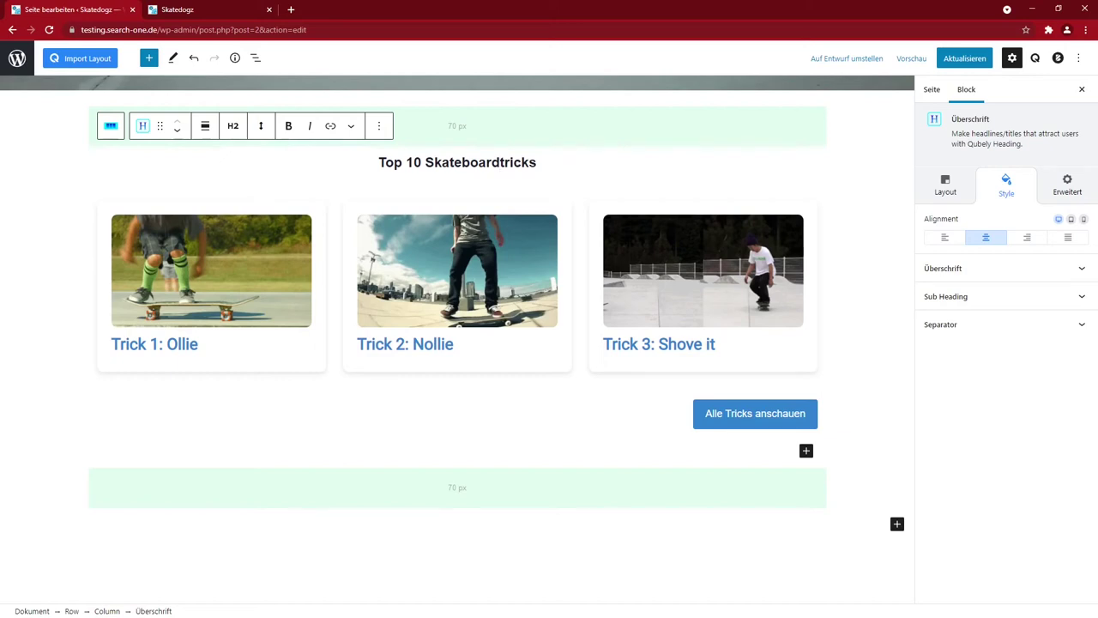
click(958, 269)
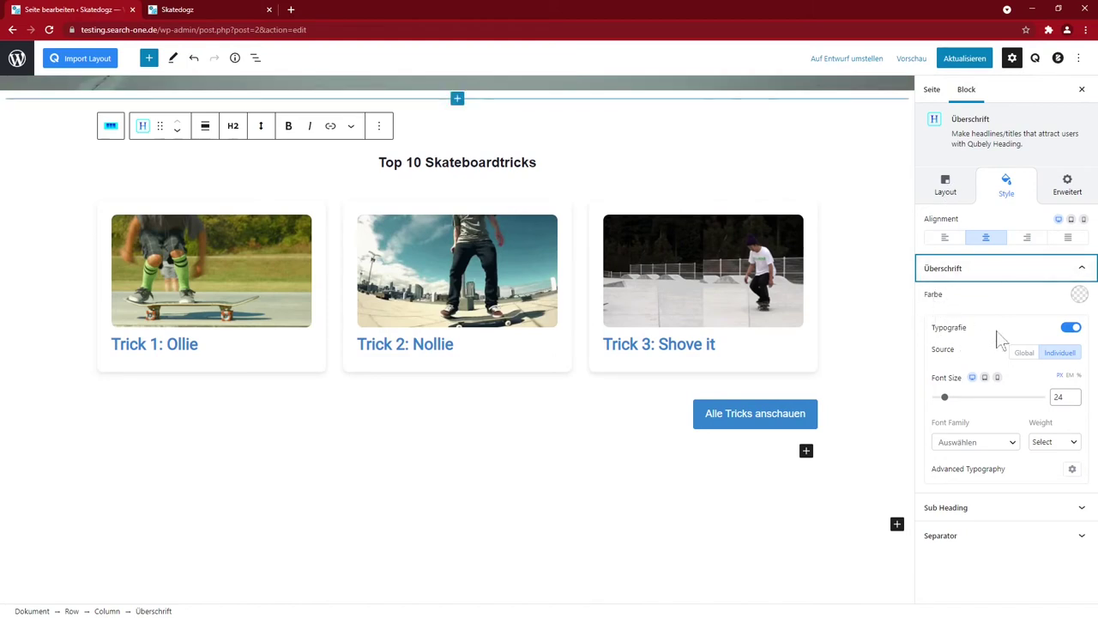
click(1071, 330)
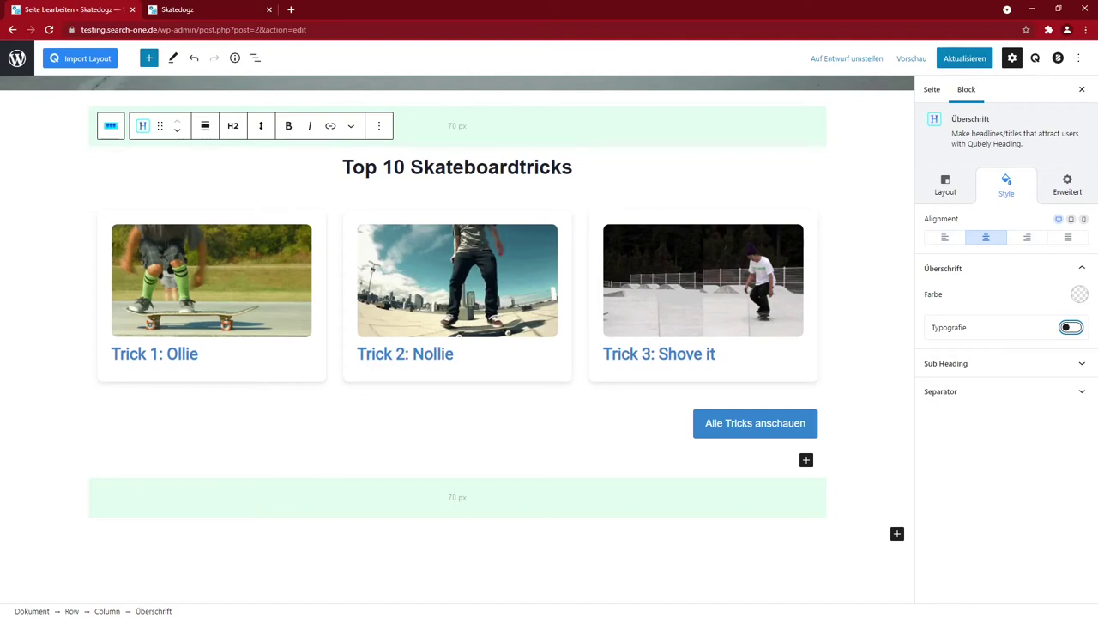
Step: Turn off the custom title typography of the tricks Post Grid
click(198, 283)
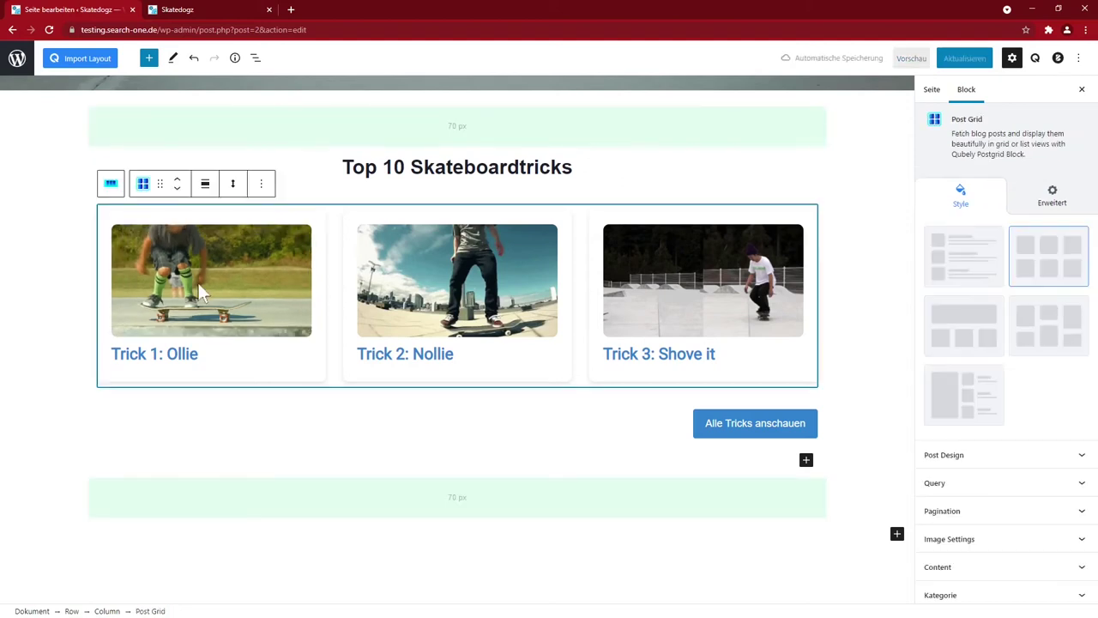
scroll(935, 489, down, 2)
click(956, 569)
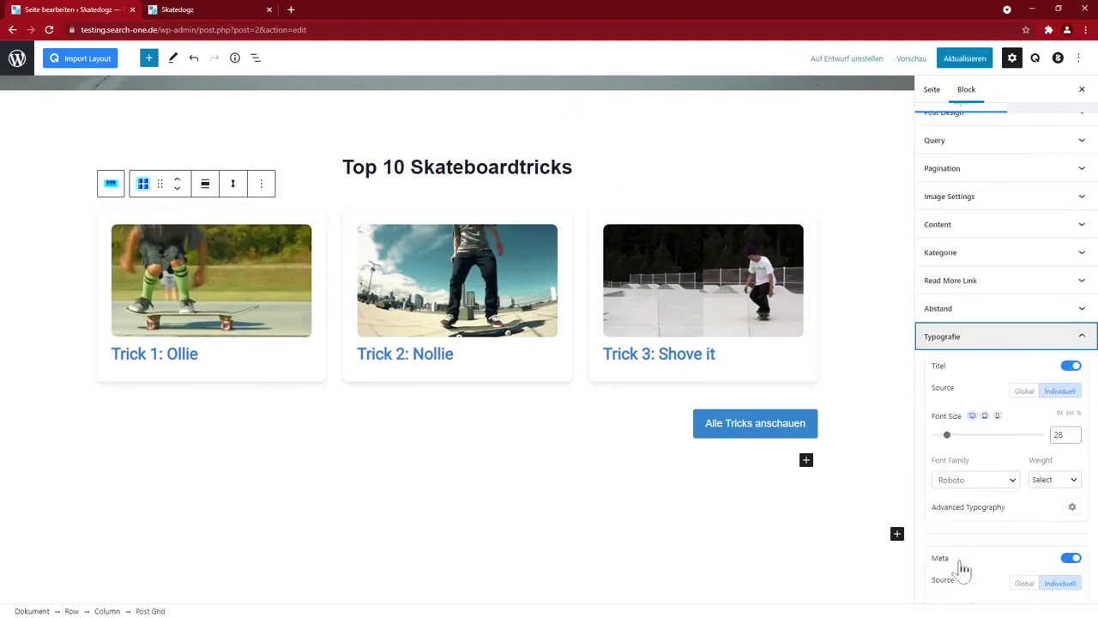
scroll(970, 523, down, 3)
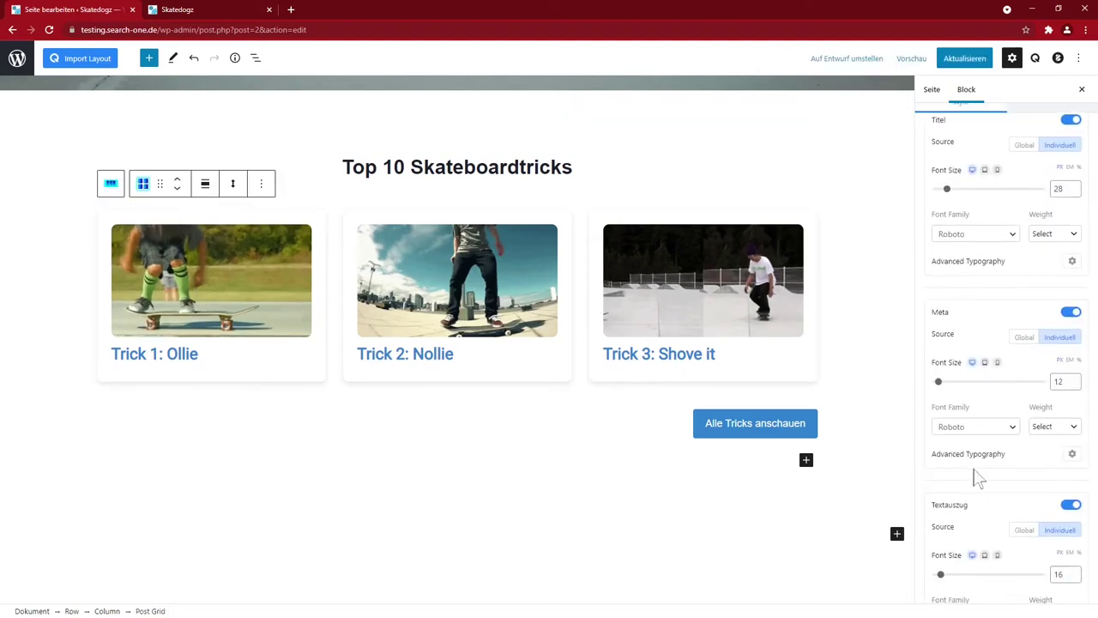
click(1071, 119)
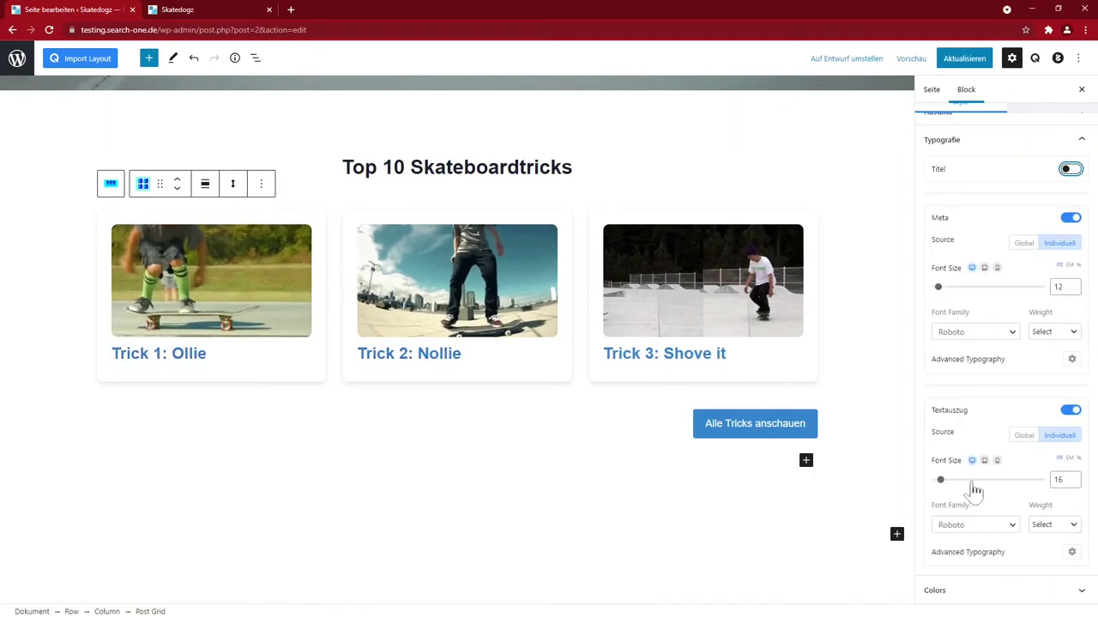
Step: Set the Post Grid's title color to the palette's medium blue and its title hover color to the darker blue
click(975, 590)
click(1068, 498)
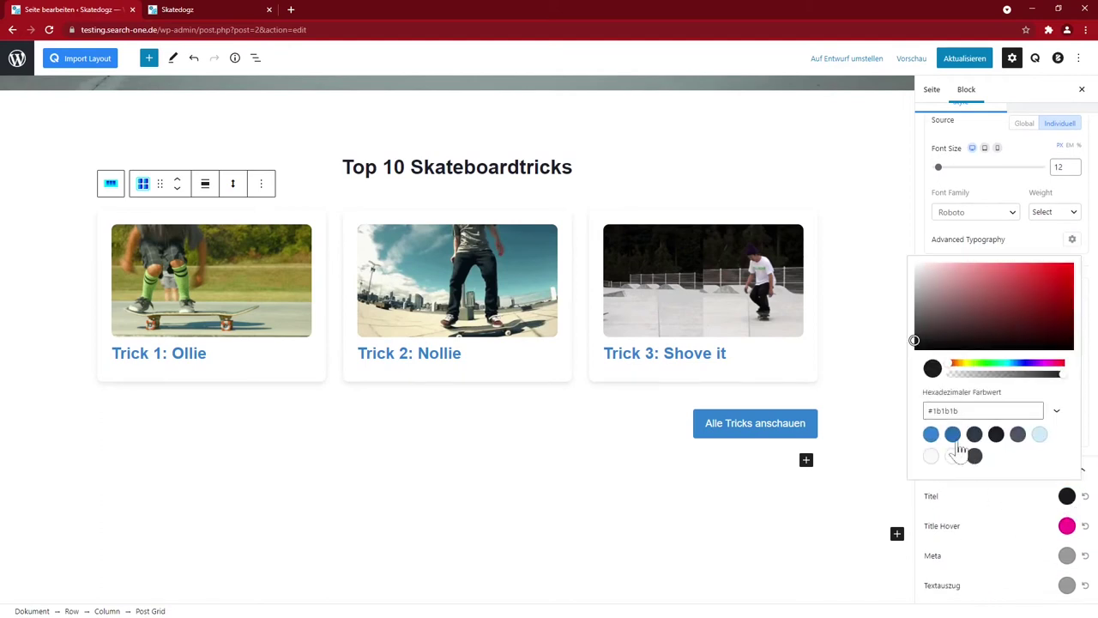
click(953, 436)
click(1065, 525)
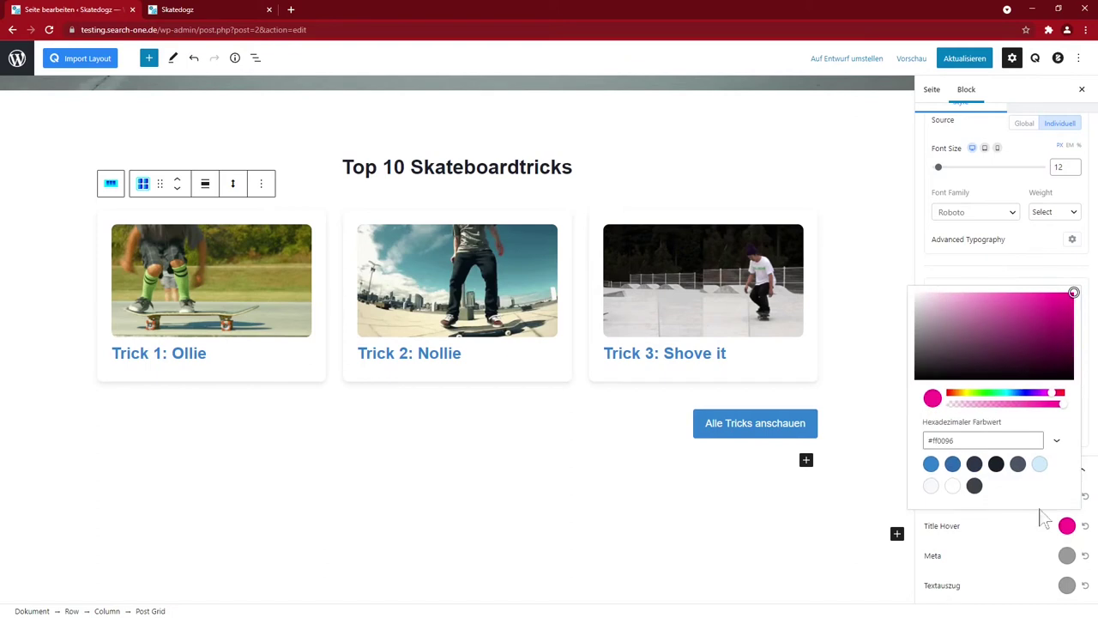
click(1040, 465)
click(547, 463)
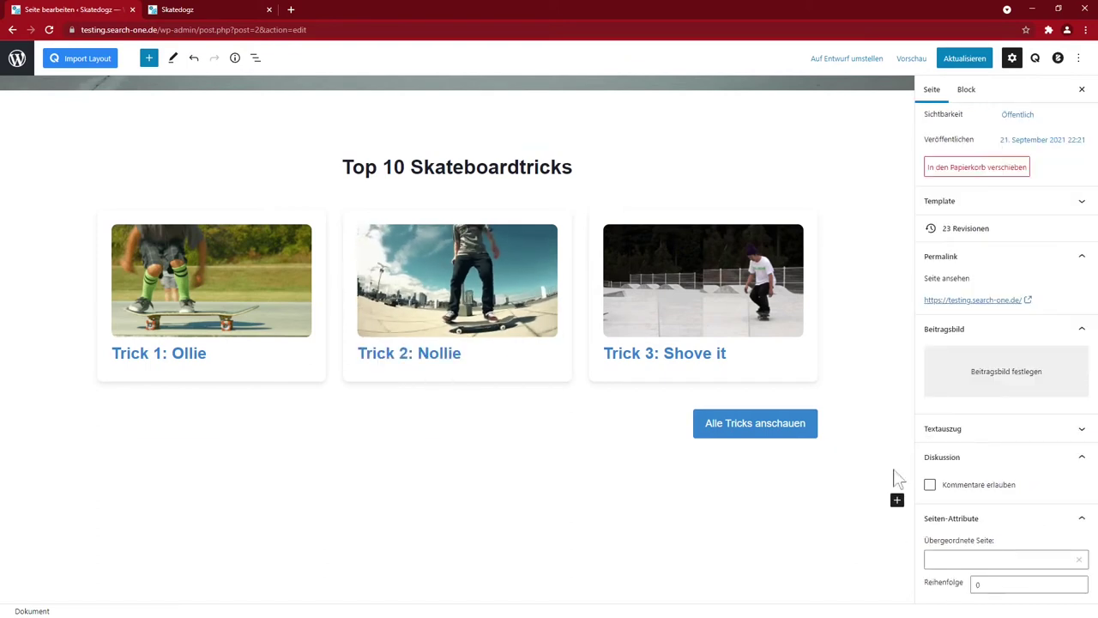
key(ctrl+z)
click(932, 465)
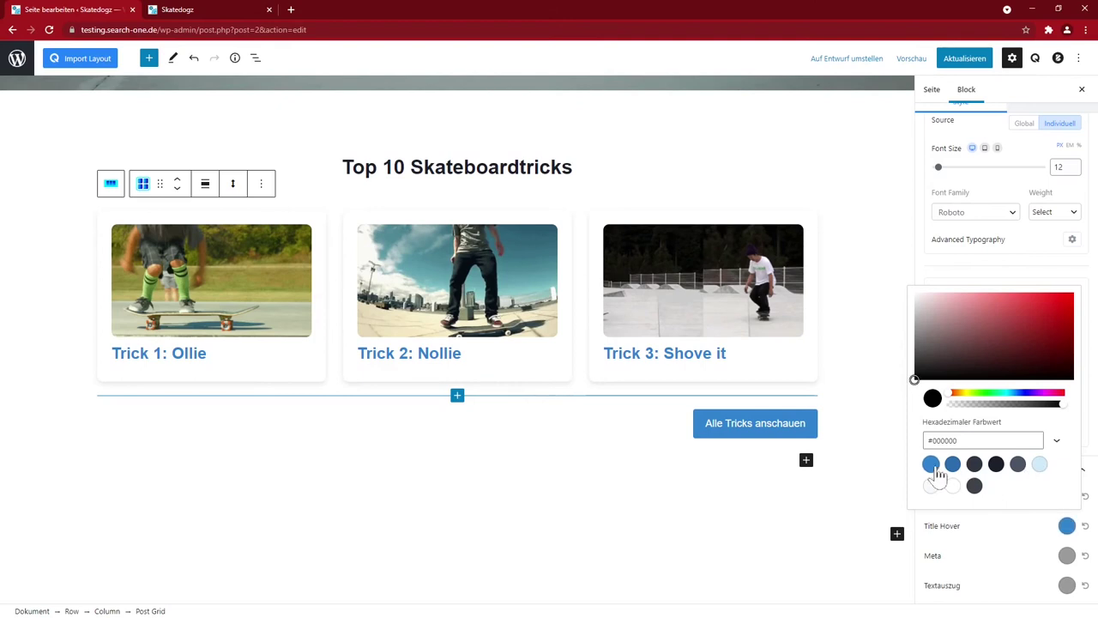
click(903, 470)
click(616, 437)
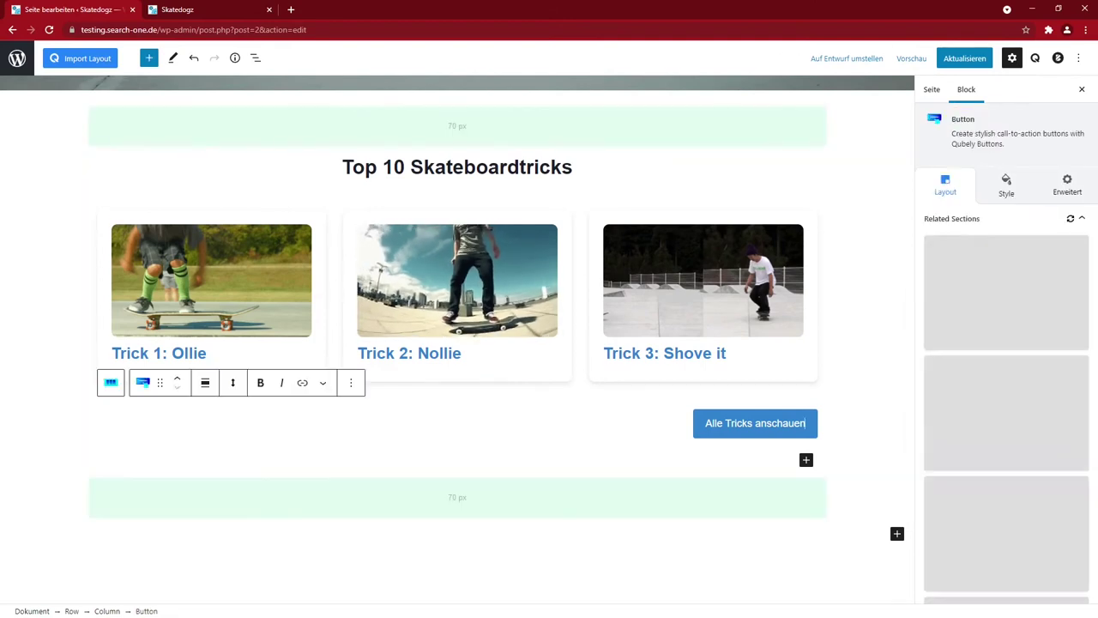
key(ctrl+z)
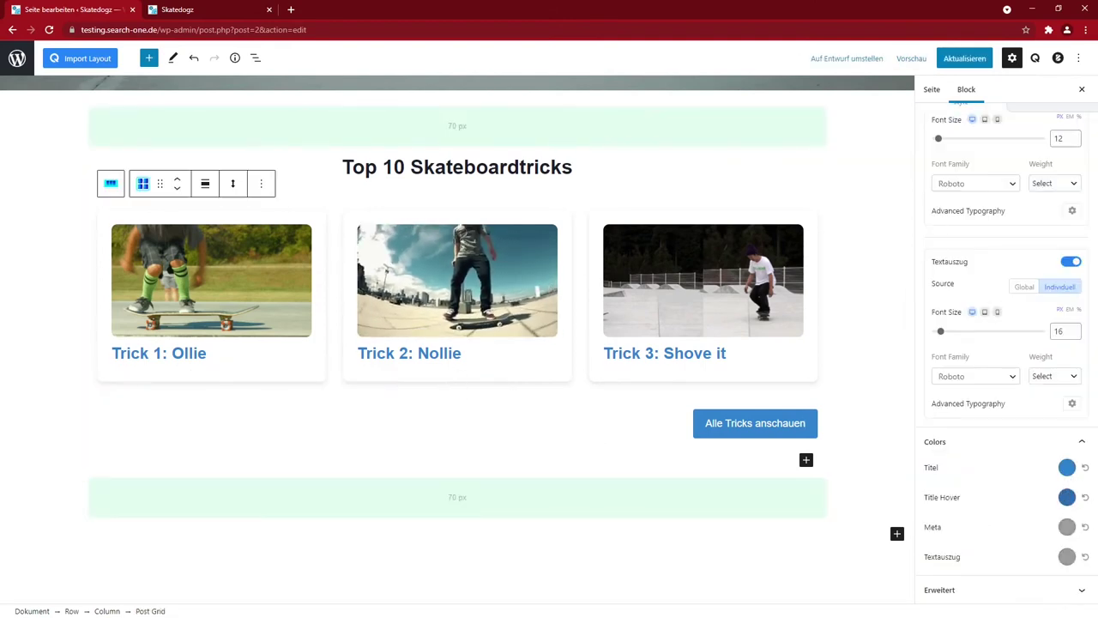
Step: Review the Post Grid's image, content, spacing, typography and color settings, and save the page update
scroll(975, 380, up, 5)
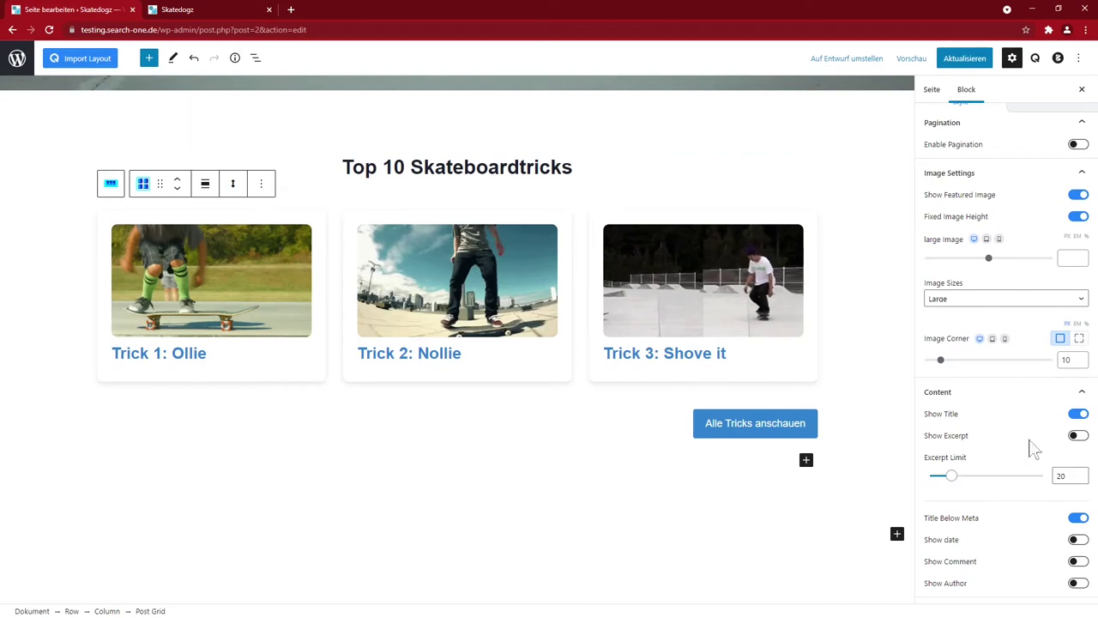
scroll(1027, 442, down, 5)
scroll(1027, 439, down, 1)
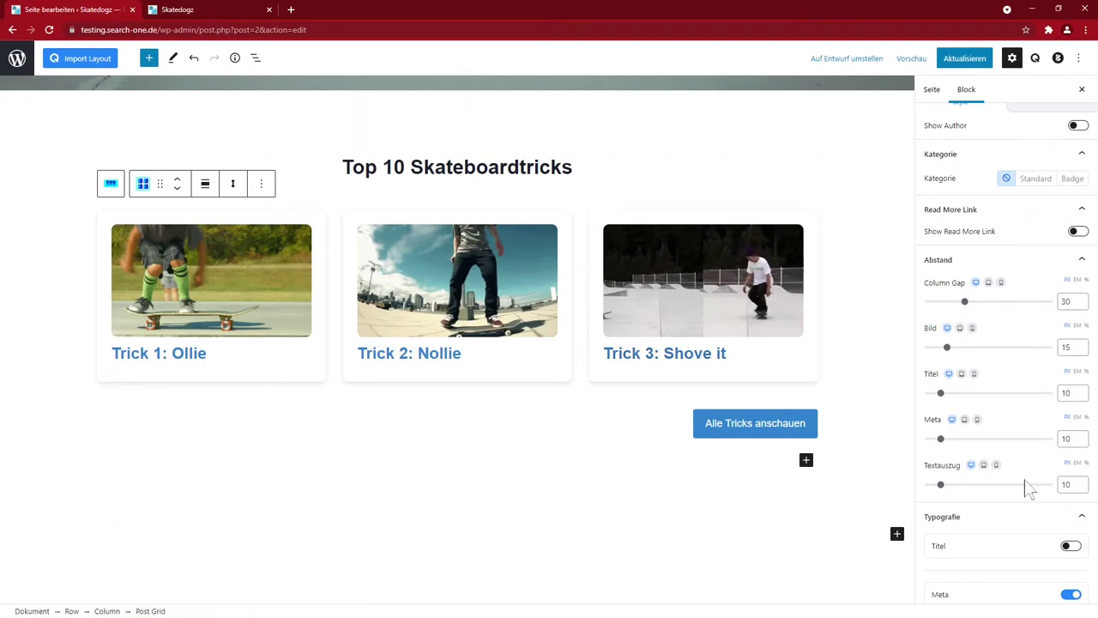
scroll(1030, 489, down, 6)
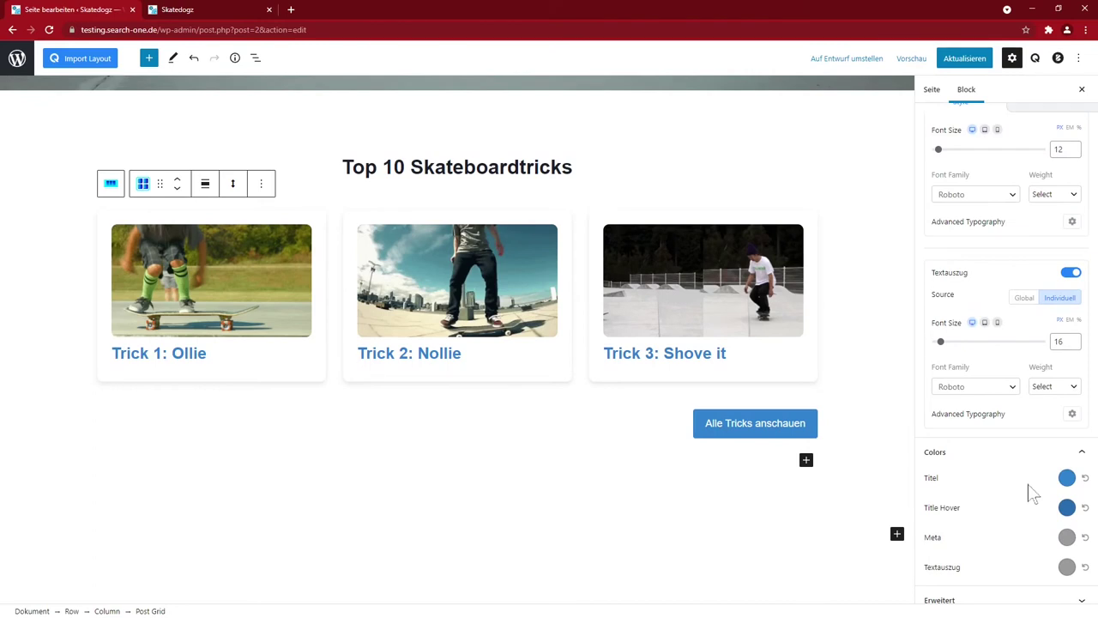
scroll(1015, 488, up, 2)
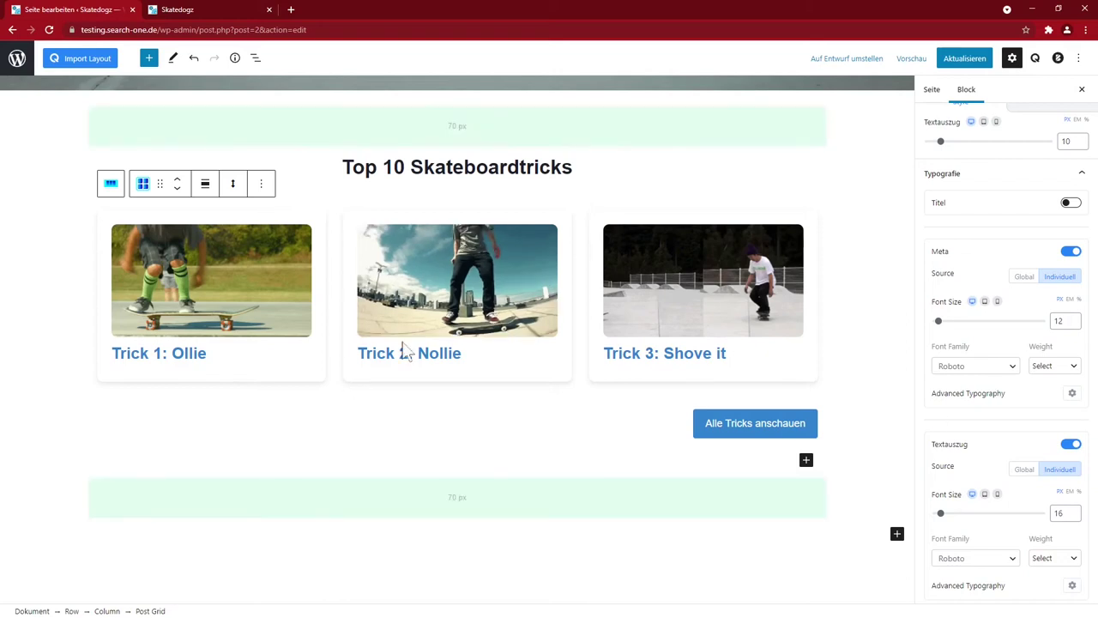
click(961, 62)
click(57, 390)
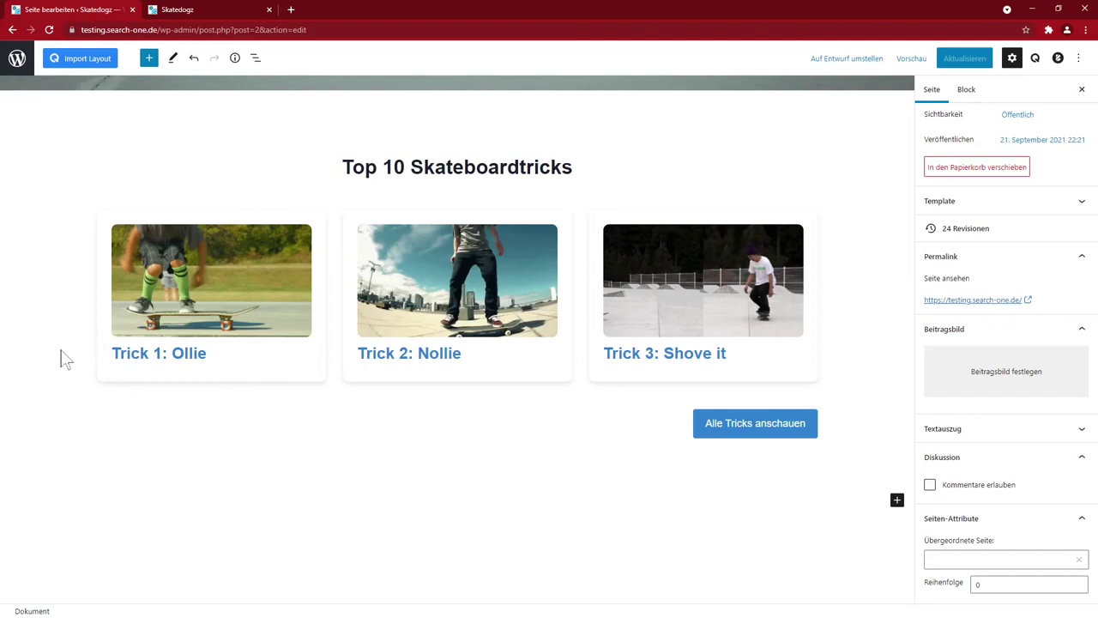
Step: Insert a Qubely Row with two equal columns below the tricks section and set its alignment to Gesamte Breite
scroll(56, 367, down, 2)
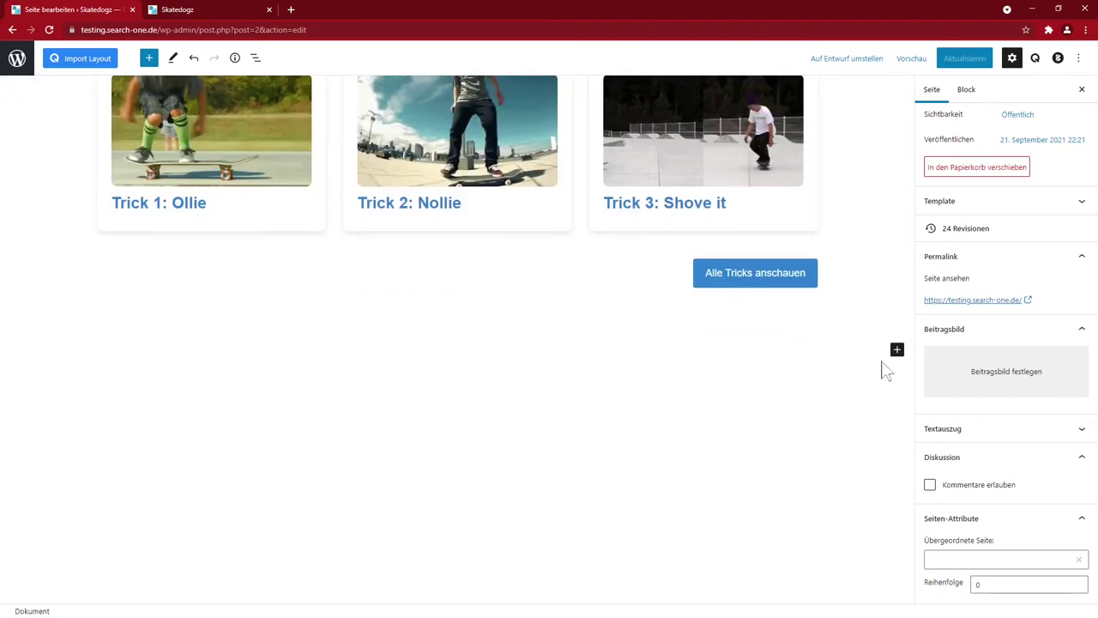
click(897, 350)
click(1062, 443)
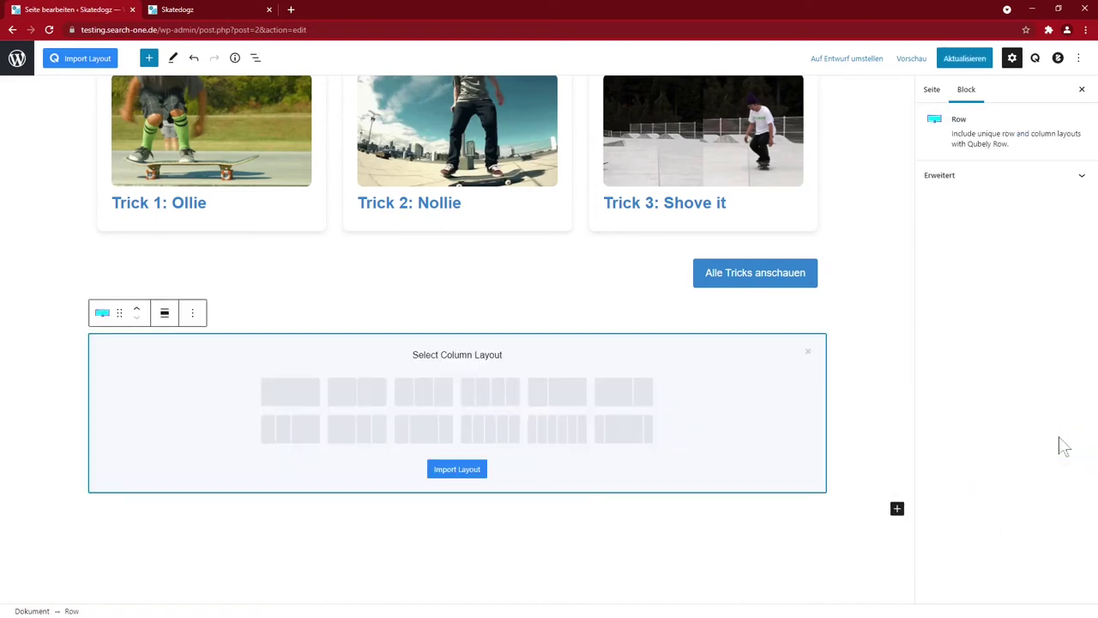
click(361, 393)
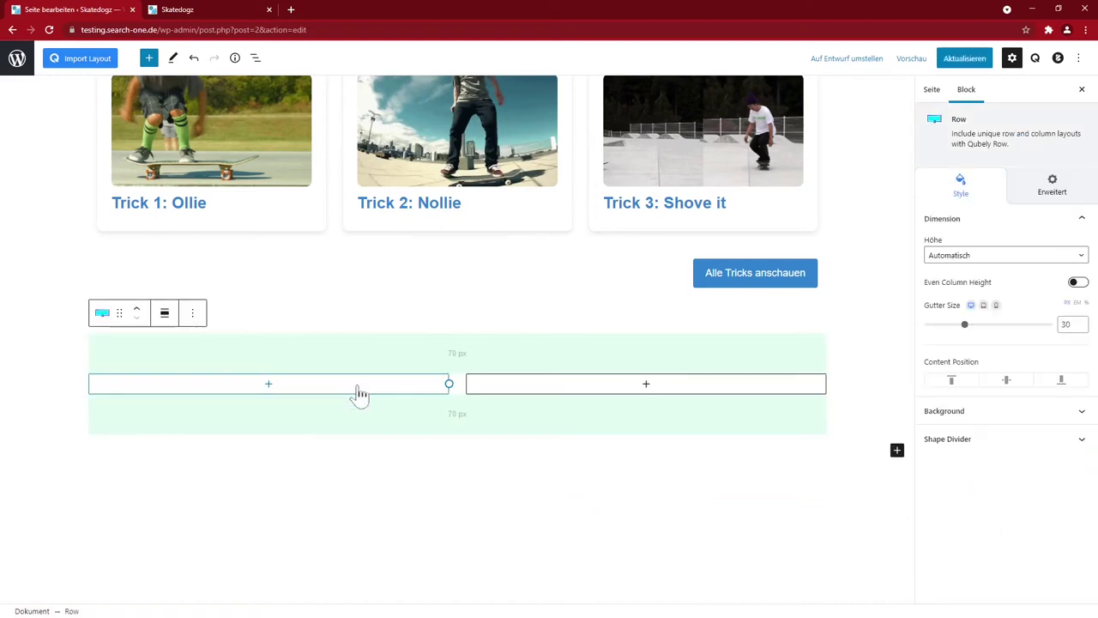
click(164, 313)
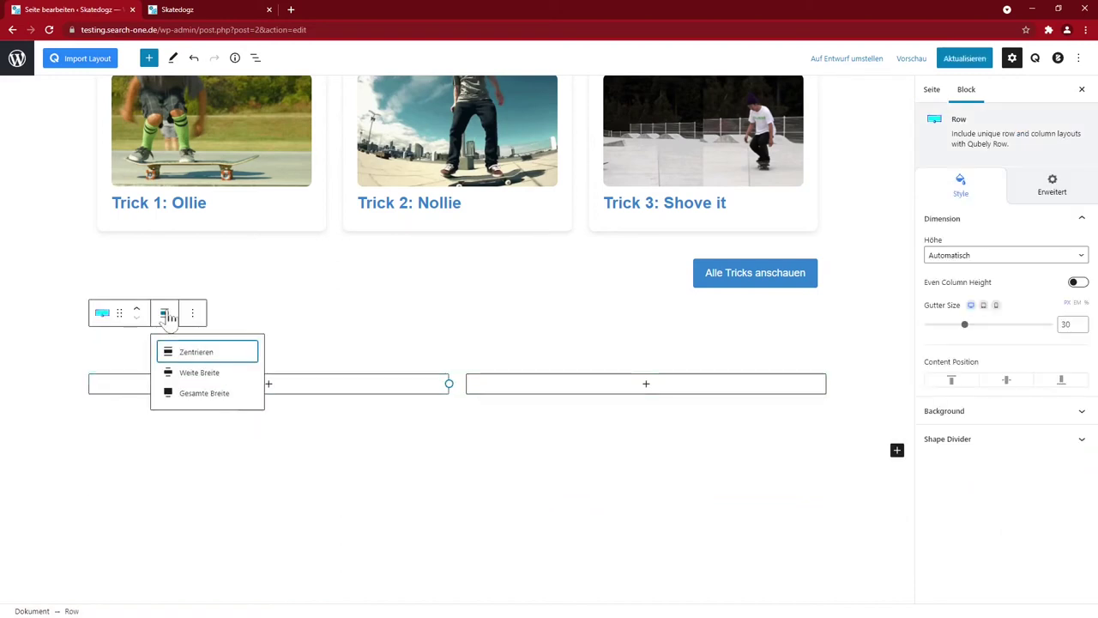
click(198, 395)
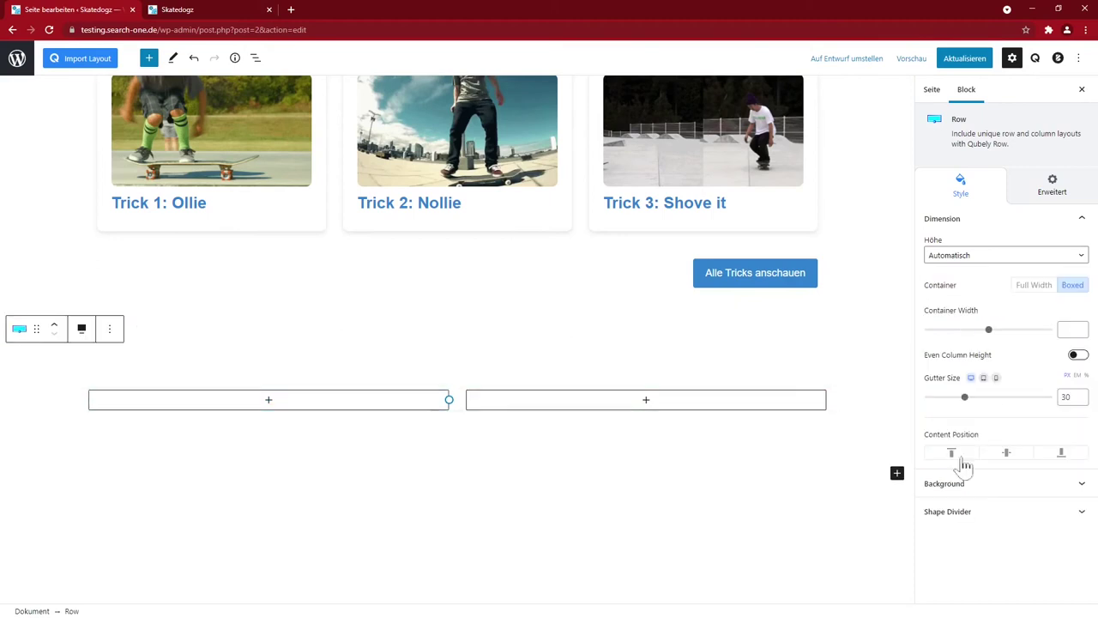
Step: Give the new row a local background image, choosing the indoor skateboarder jump photo from the Mediathek
click(949, 483)
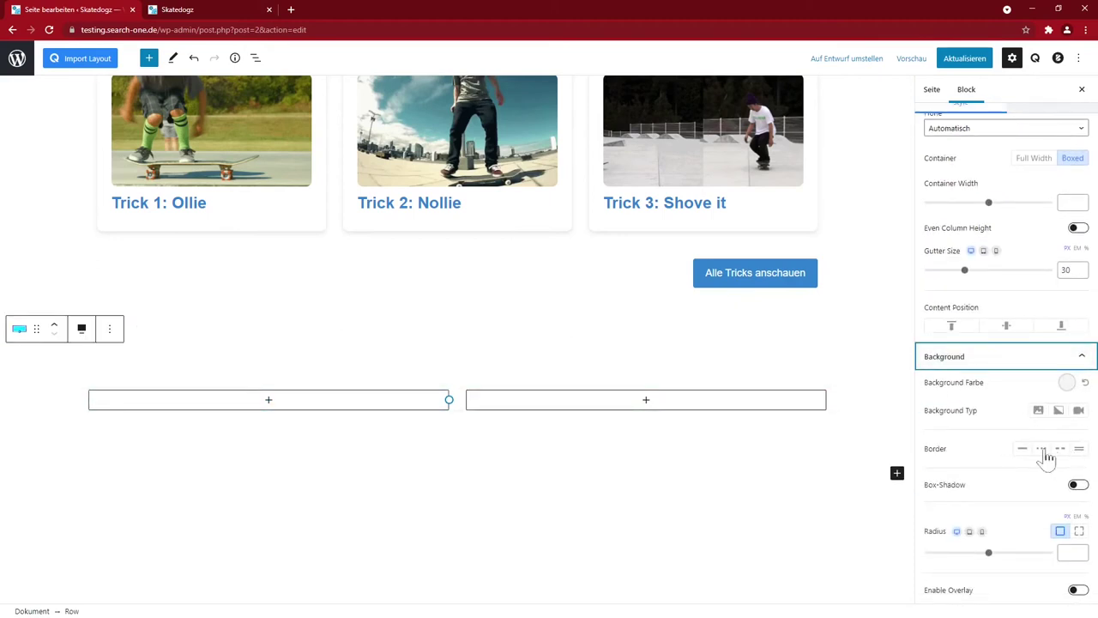
click(1040, 412)
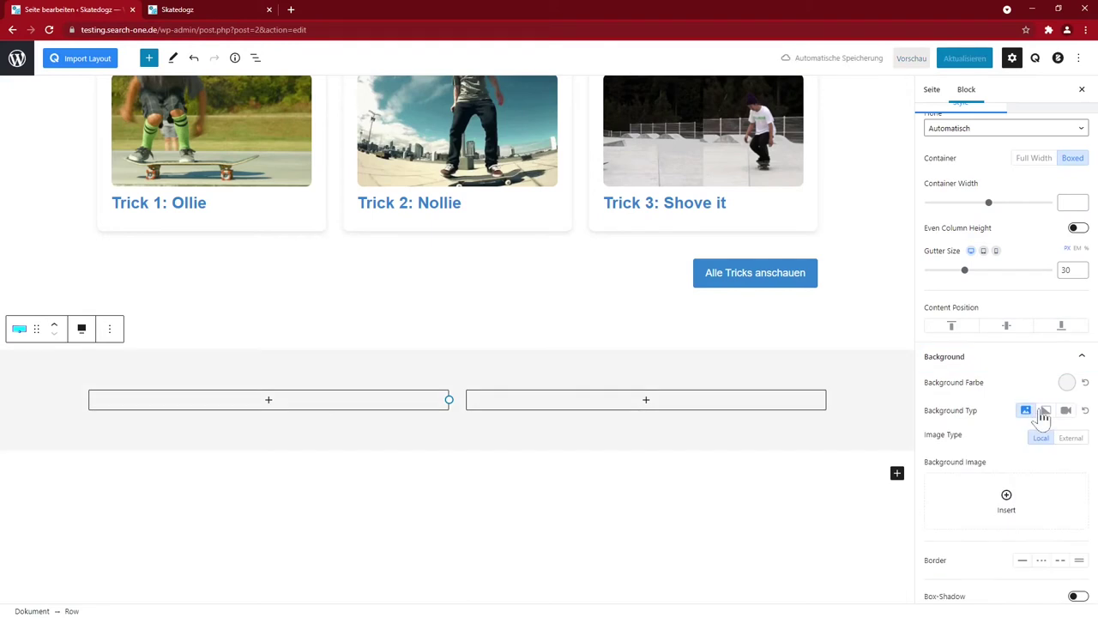
click(1009, 502)
click(159, 365)
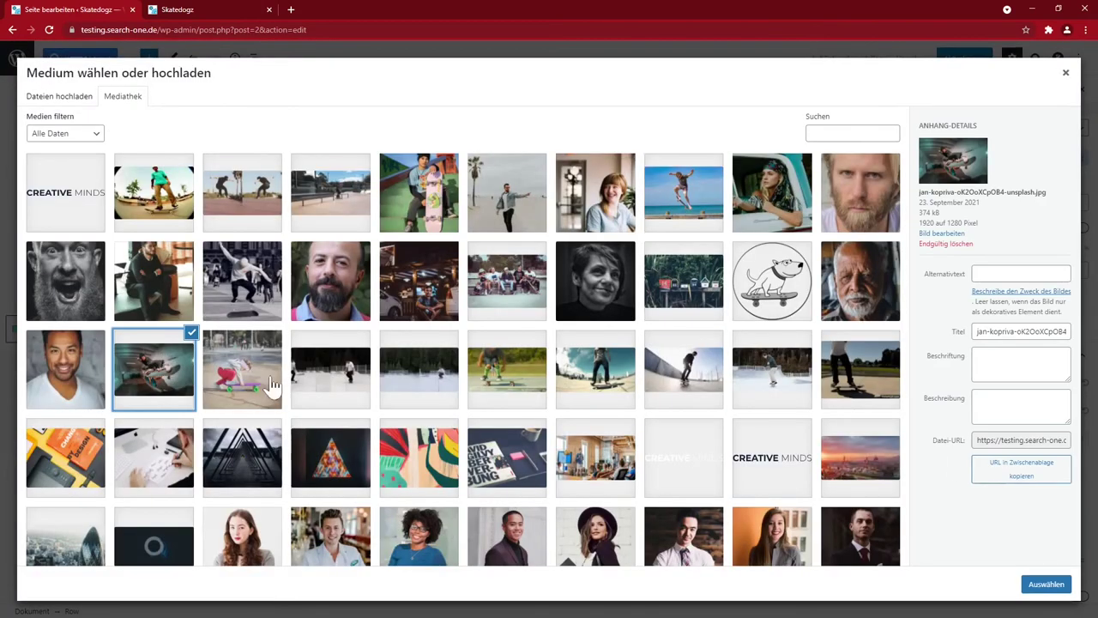
click(1052, 590)
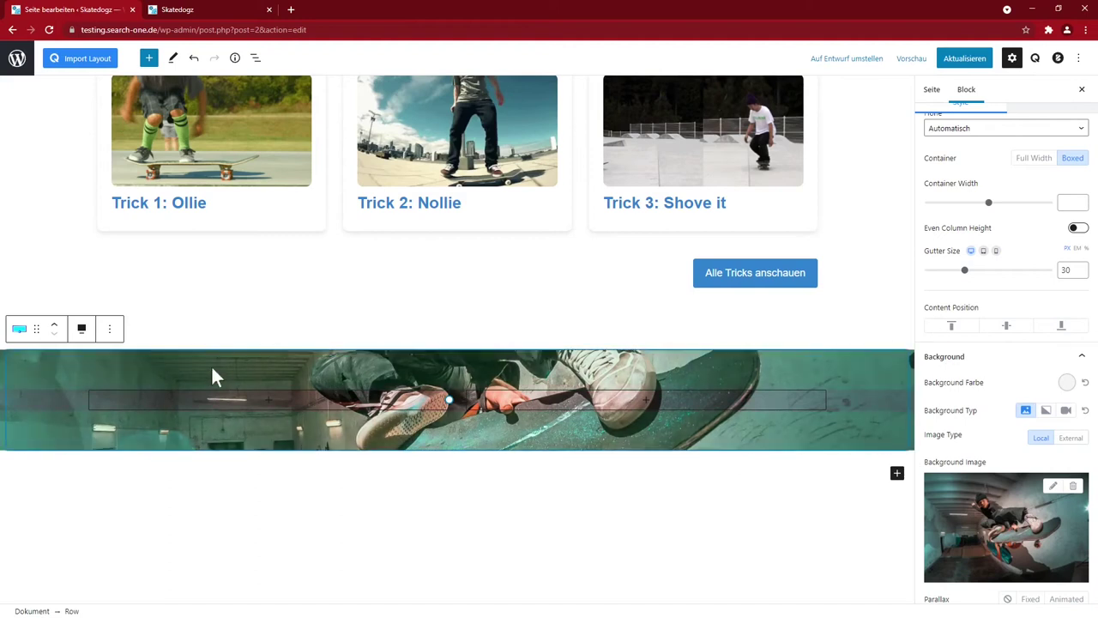
Step: Set the row's top and bottom inner padding to 300 px each
scroll(973, 360, up, 3)
click(1049, 187)
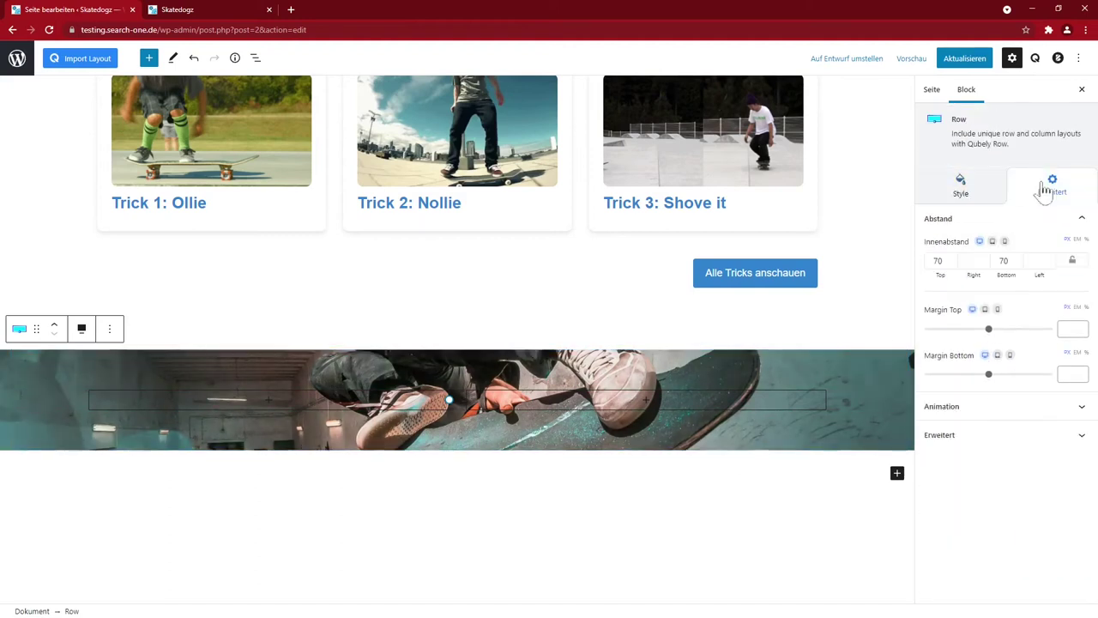
text(300)
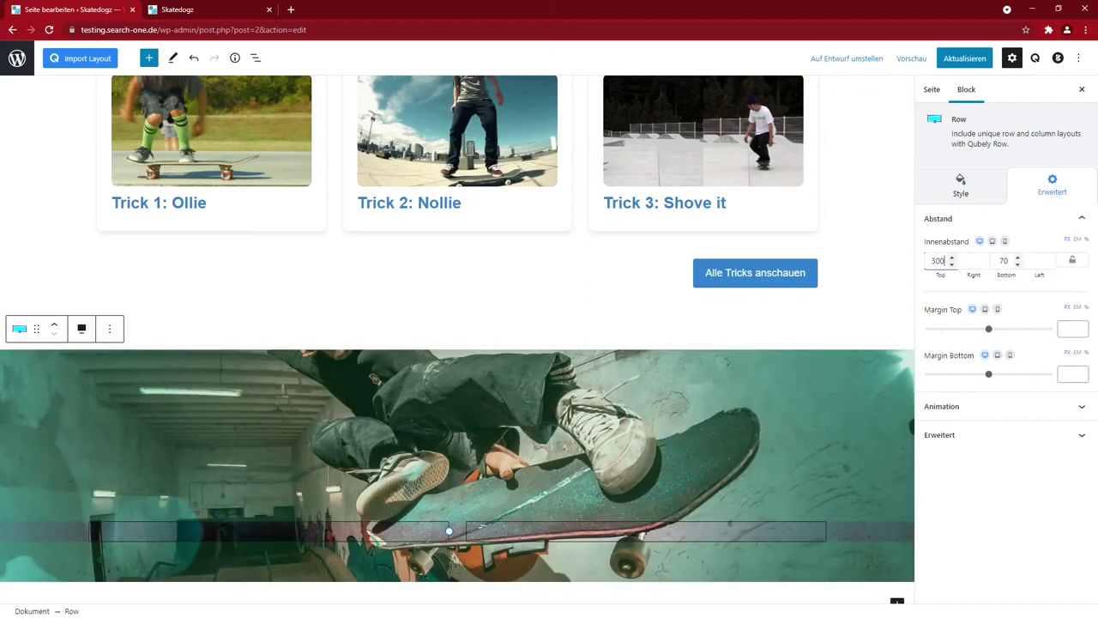
key(Tab)
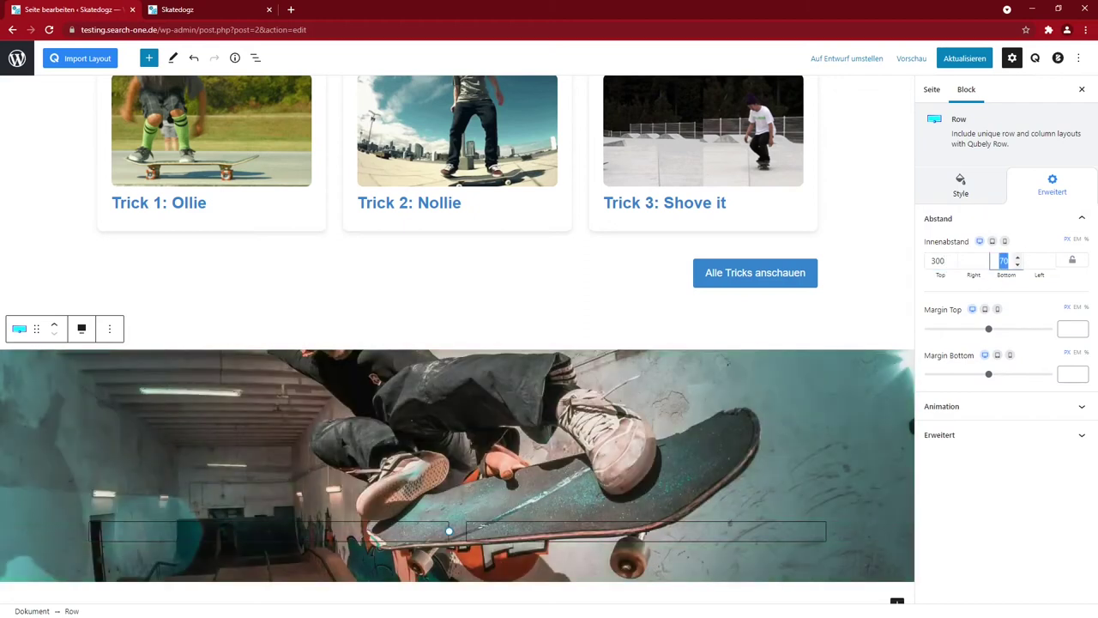
text(300)
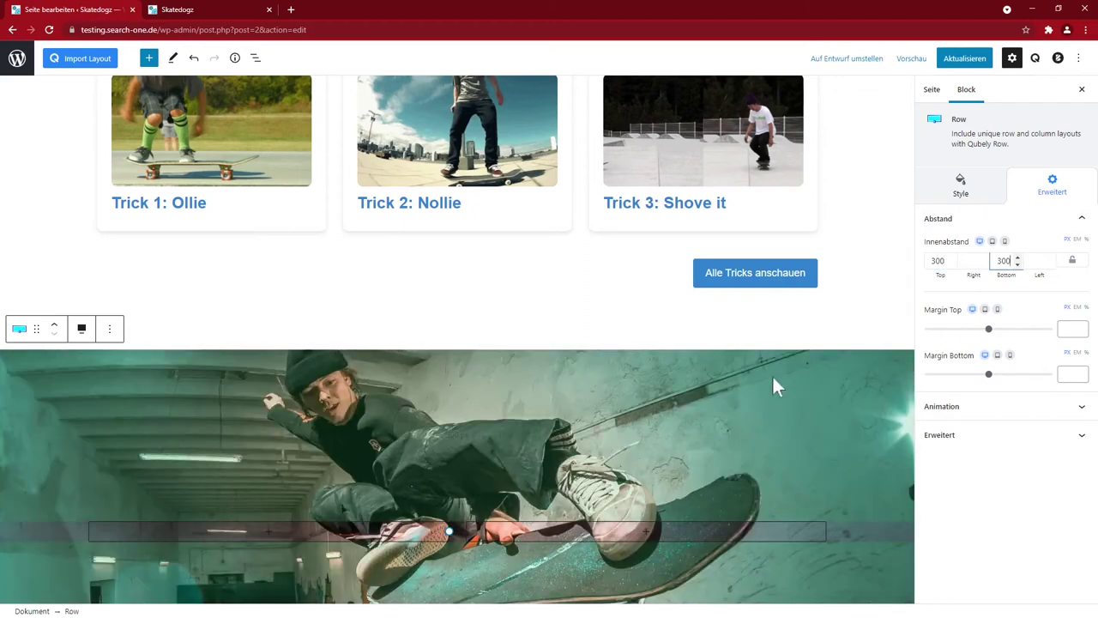
scroll(772, 386, down, 2)
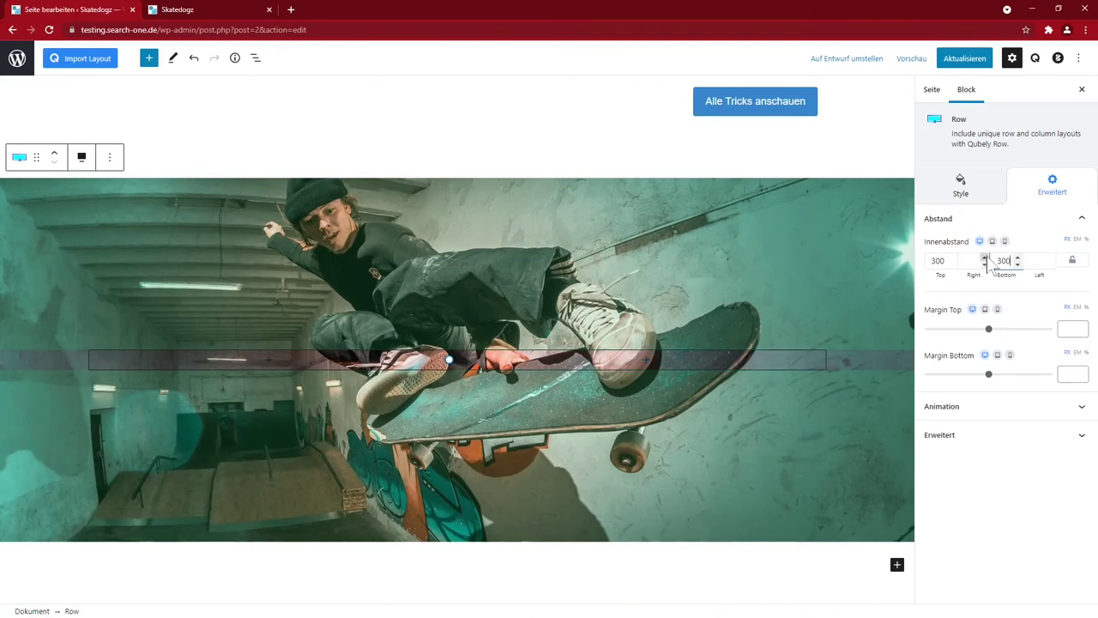
Step: Enable the row's background overlay in the palette's near-black color with opacity 0.3, comparing it with the reference page
click(962, 187)
scroll(993, 403, down, 3)
scroll(992, 400, down, 2)
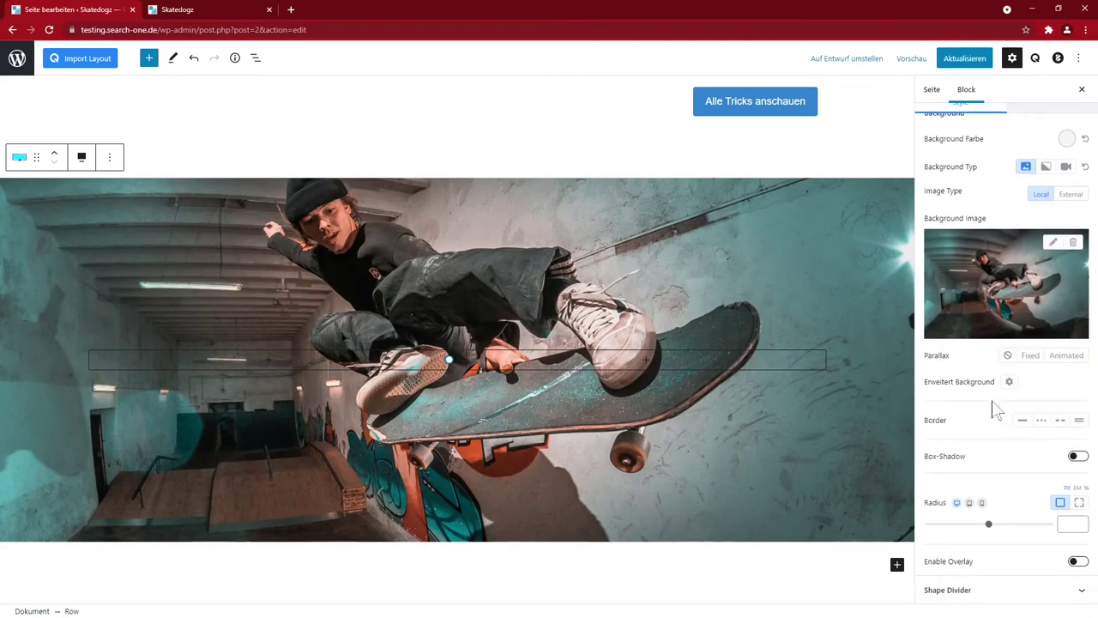
click(1078, 561)
click(1078, 522)
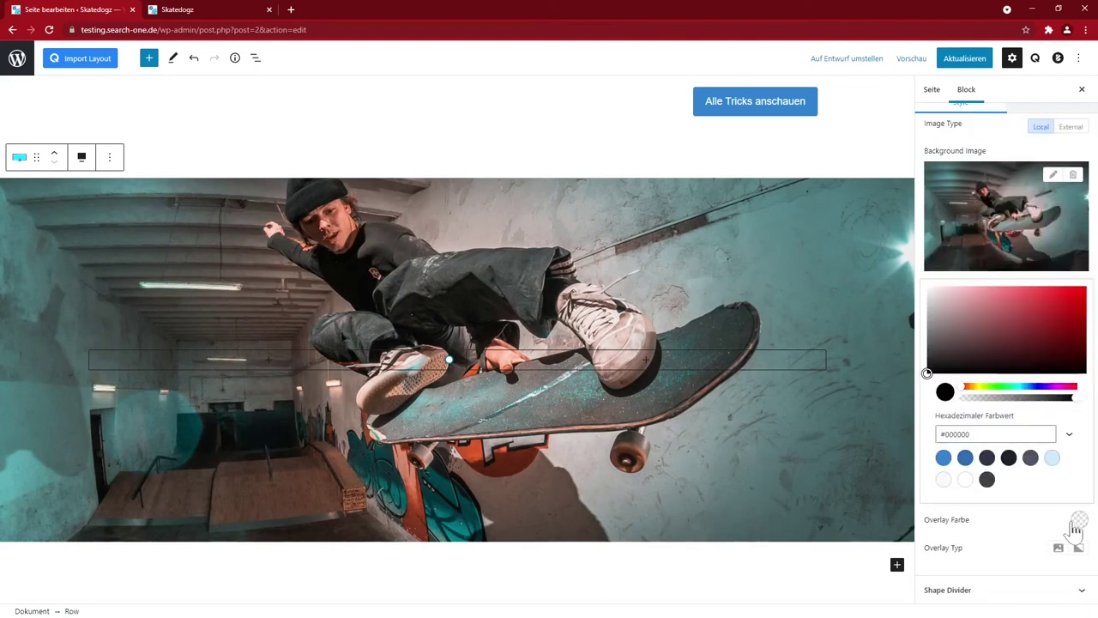
click(1009, 458)
mouse_move(992, 592)
mouse_down()
mouse_move(972, 600)
mouse_move(998, 600)
mouse_up()
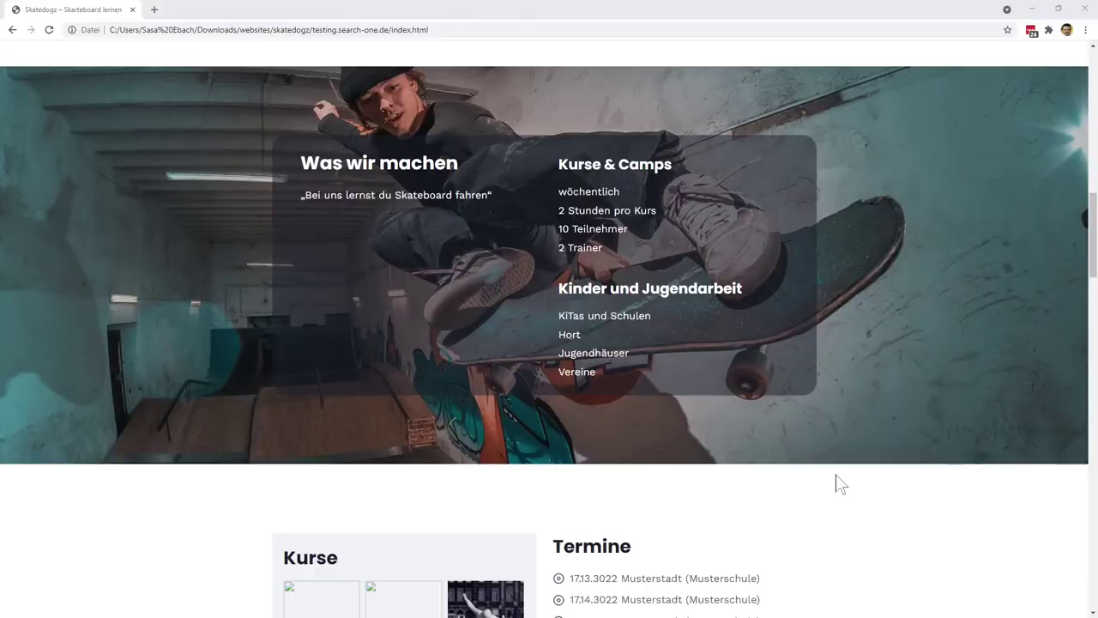
key(alt+Tab)
drag(993, 591, 973, 596)
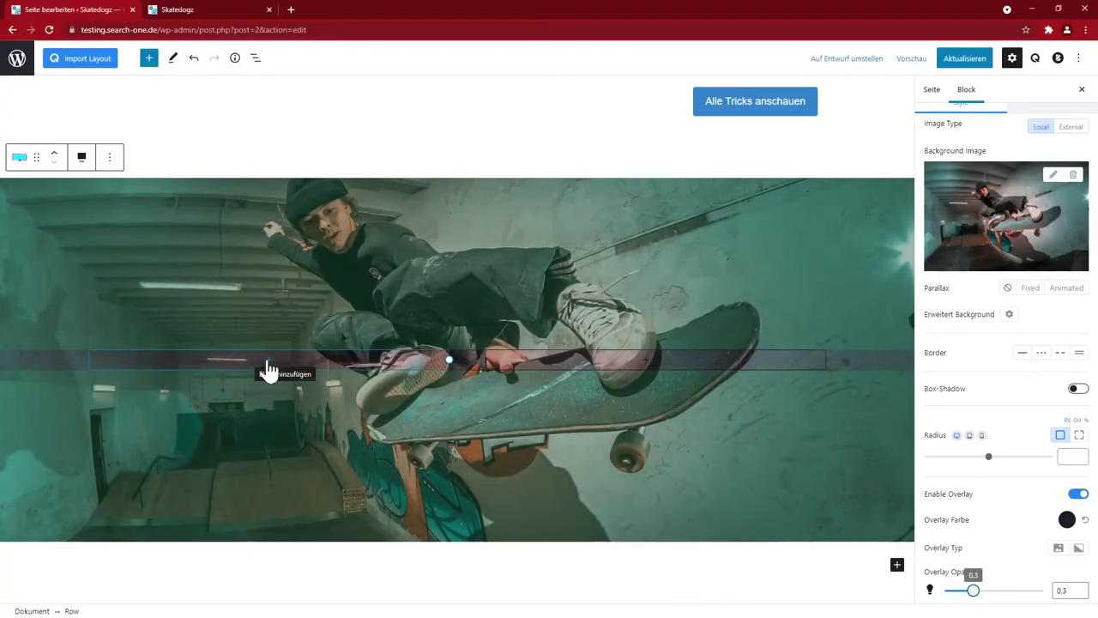
Step: Insert a Qubely Überschrift block in the left column of the image row
click(269, 369)
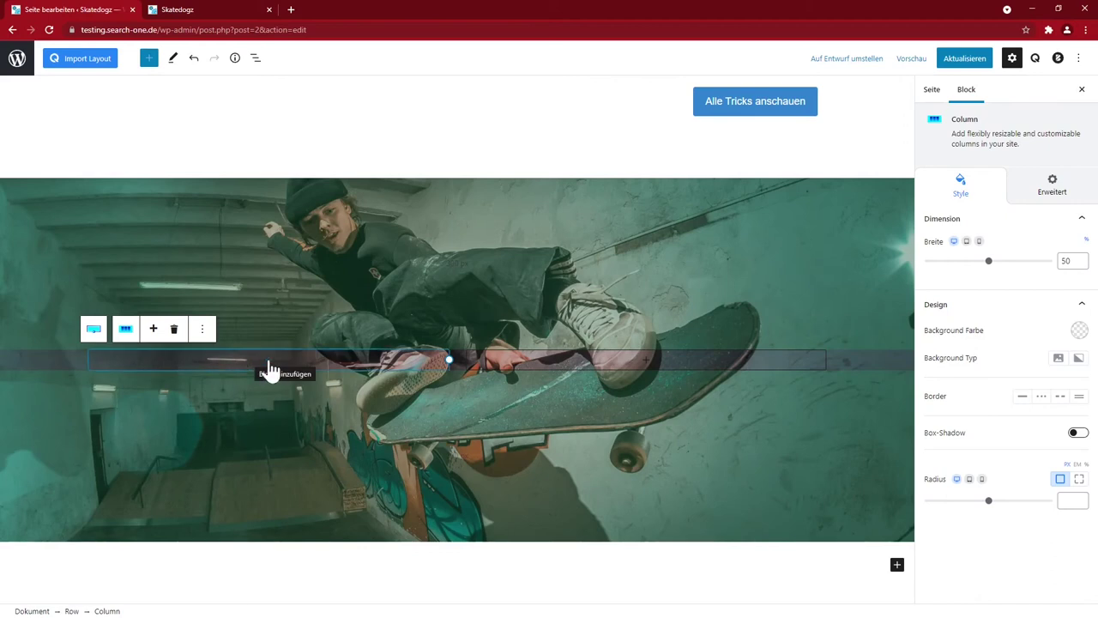
click(270, 368)
click(271, 511)
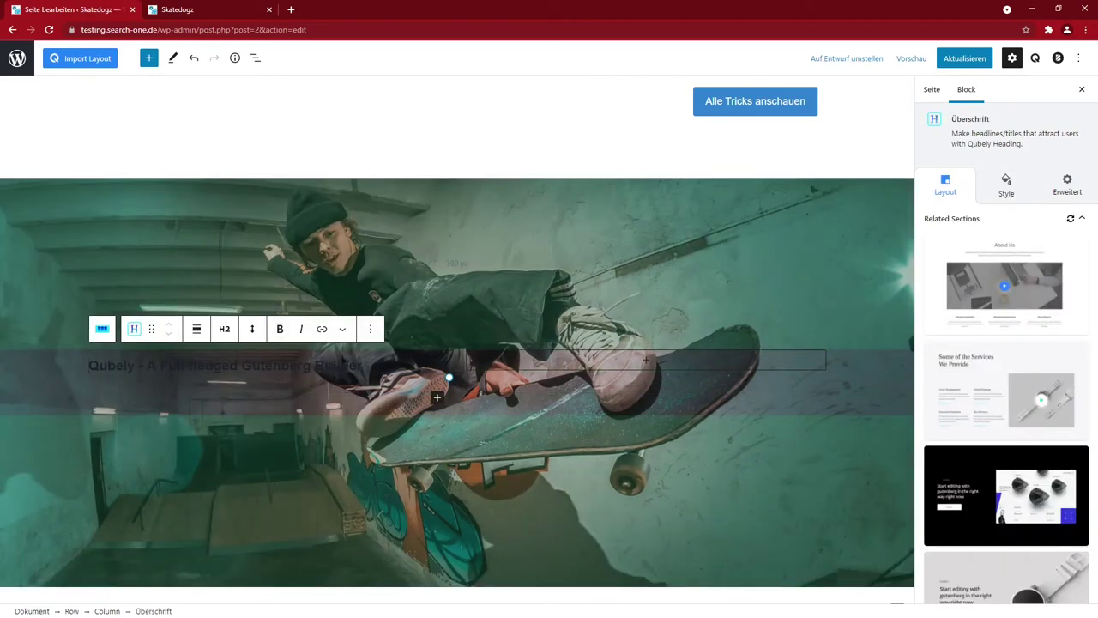
Step: Set the left column's heading to "Was wir machen" and add the paragraph "„Bei uns lernst du Skateboard fahren“" below it
text(Was wir machen)
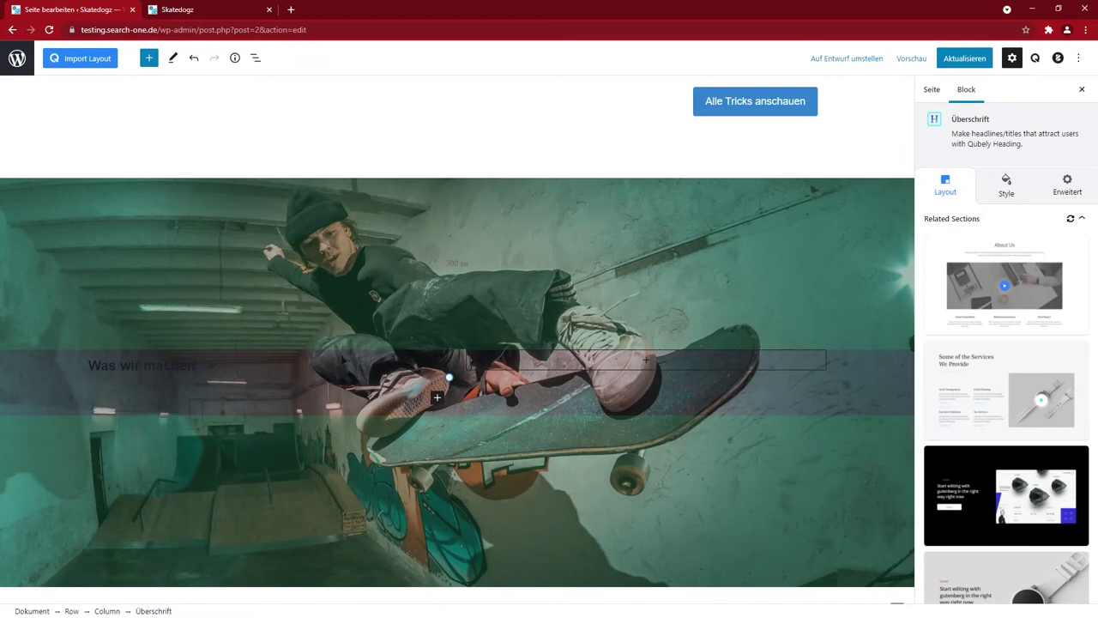
click(437, 397)
click(458, 485)
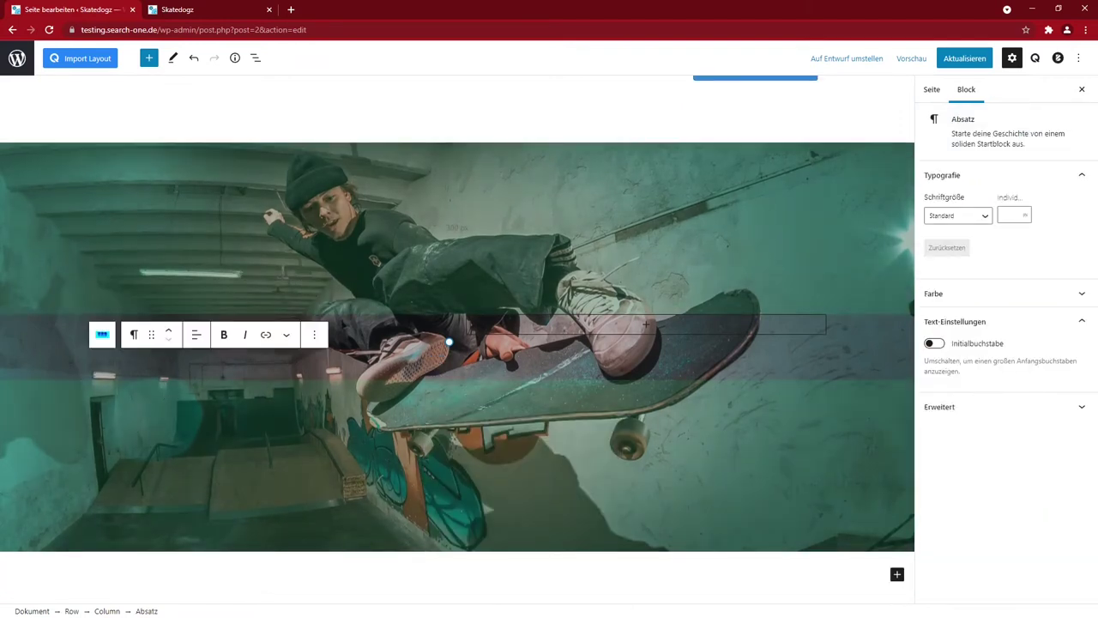
click(47, 365)
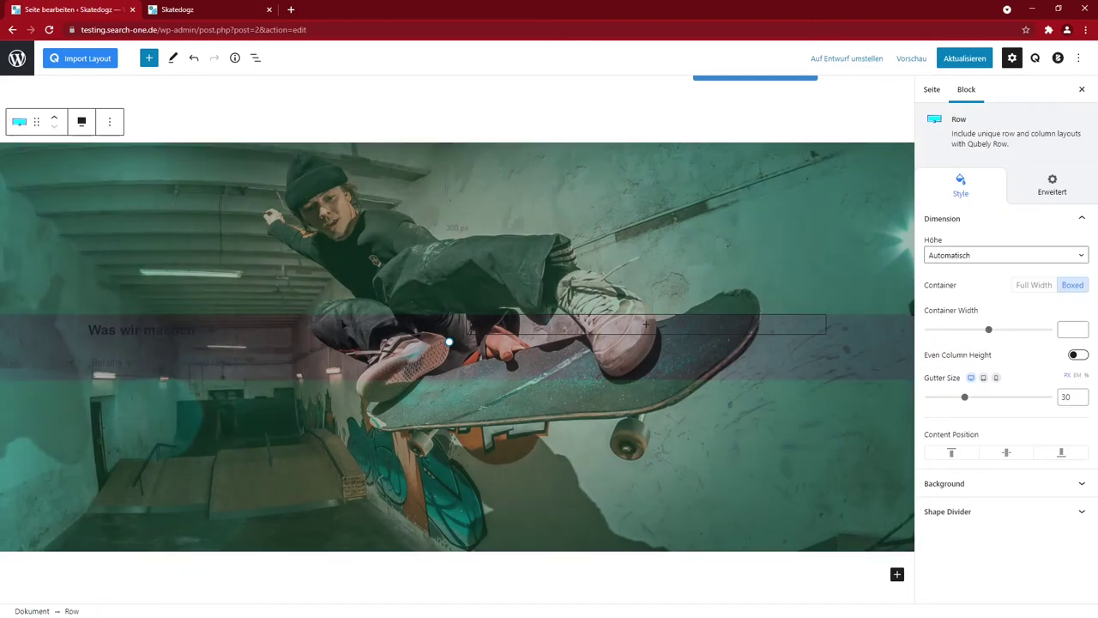
Step: Turn off custom typography for the "Was wir machen" heading and make its text white
triple_click(142, 330)
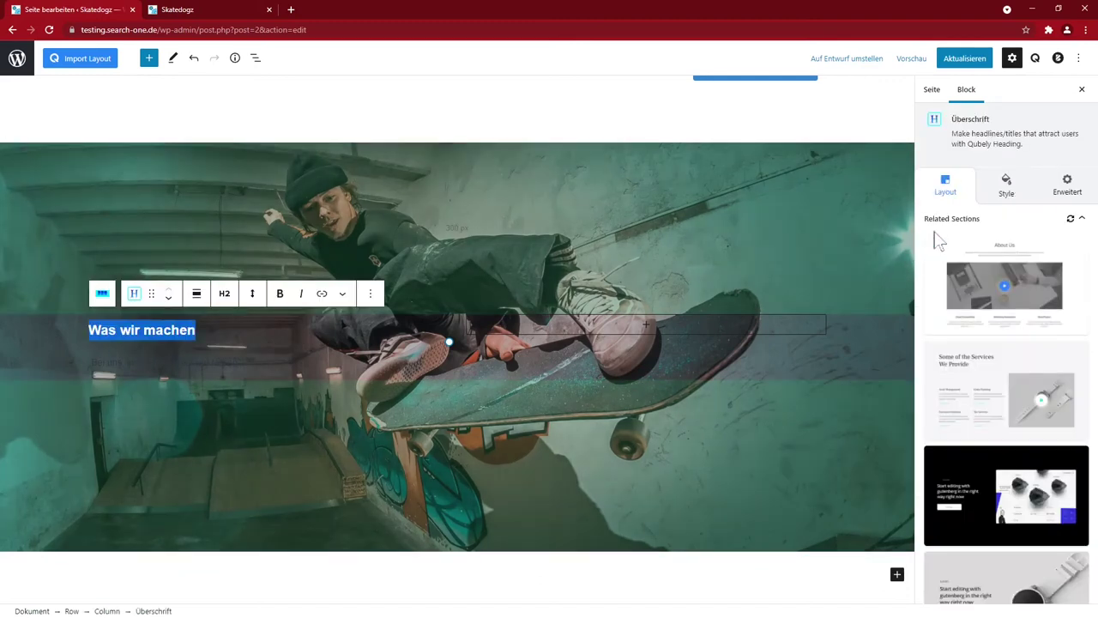
click(1007, 185)
click(998, 269)
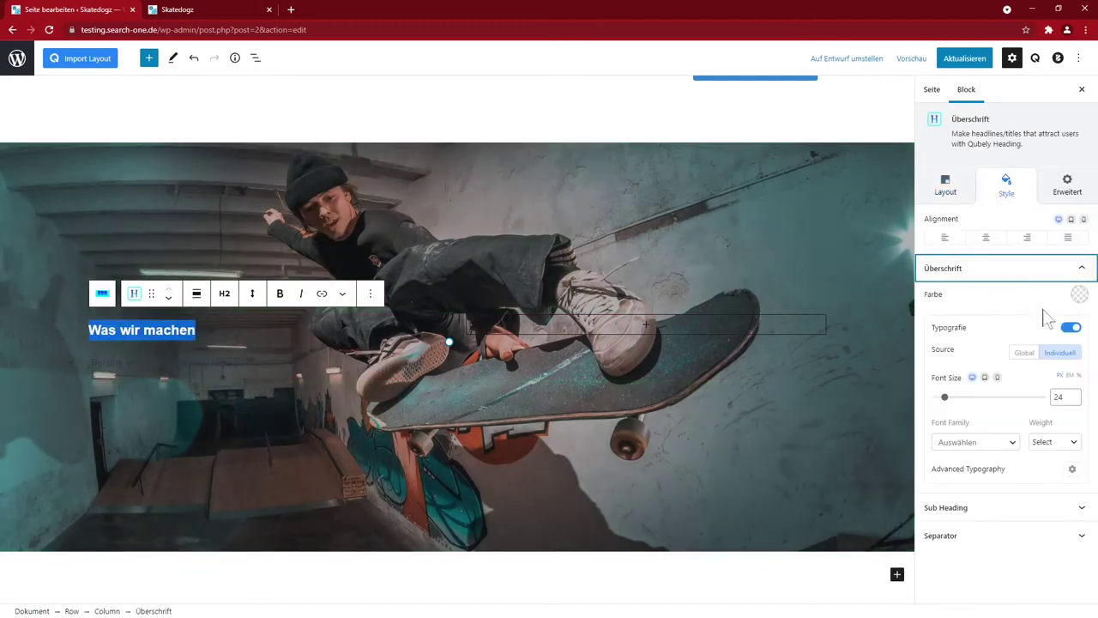
click(1071, 328)
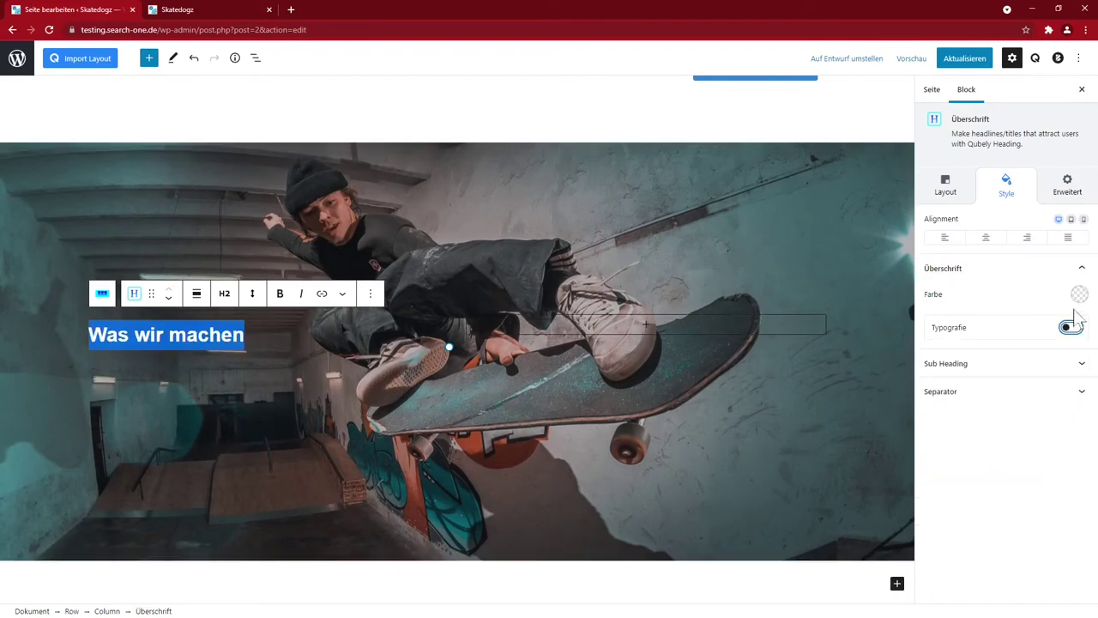
click(1080, 295)
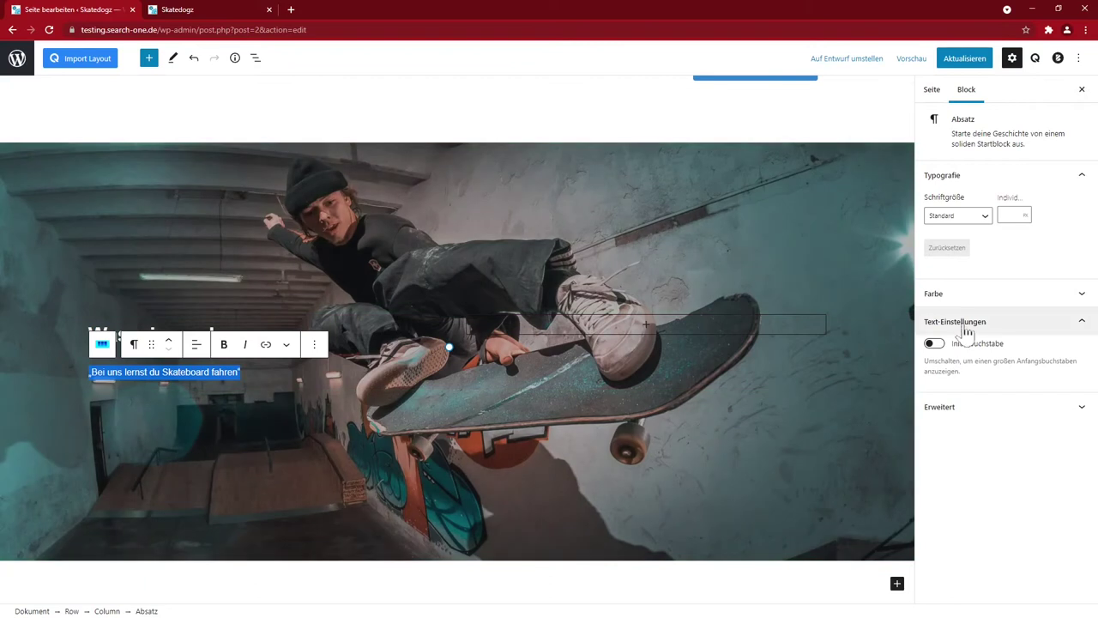
Step: Set the text color of the paragraph under "Was wir machen" to white
click(961, 295)
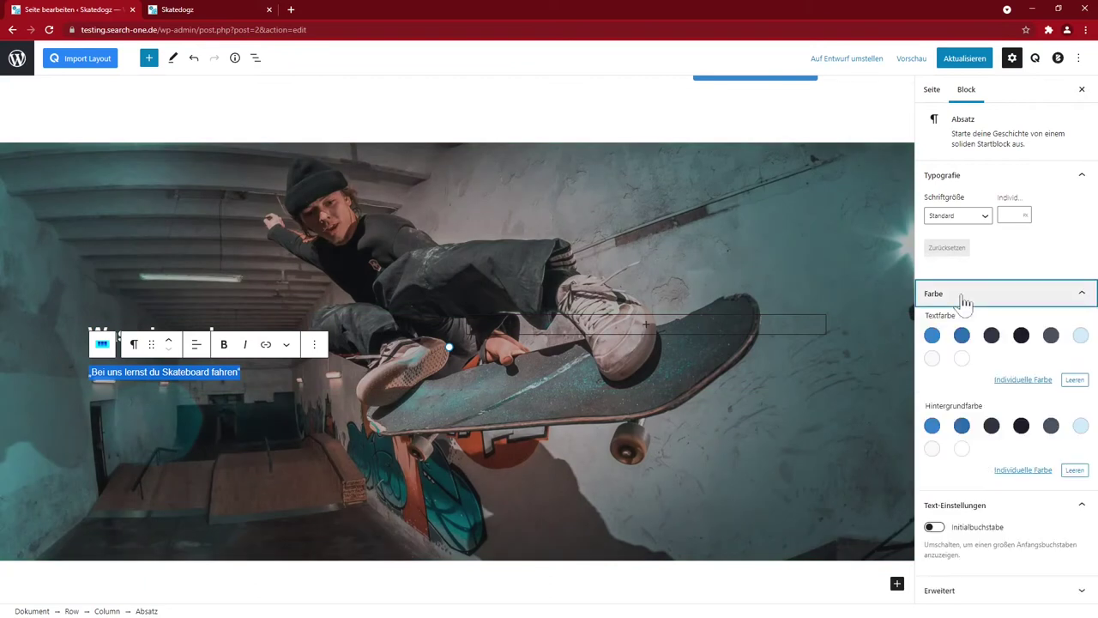
click(962, 358)
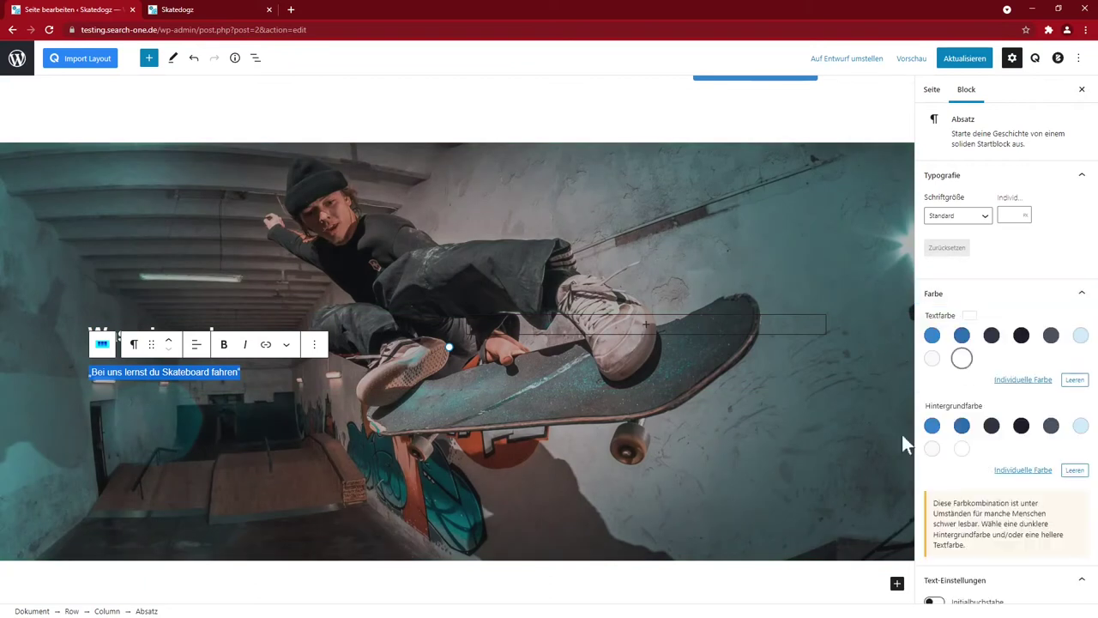
click(261, 396)
scroll(632, 375, down, 2)
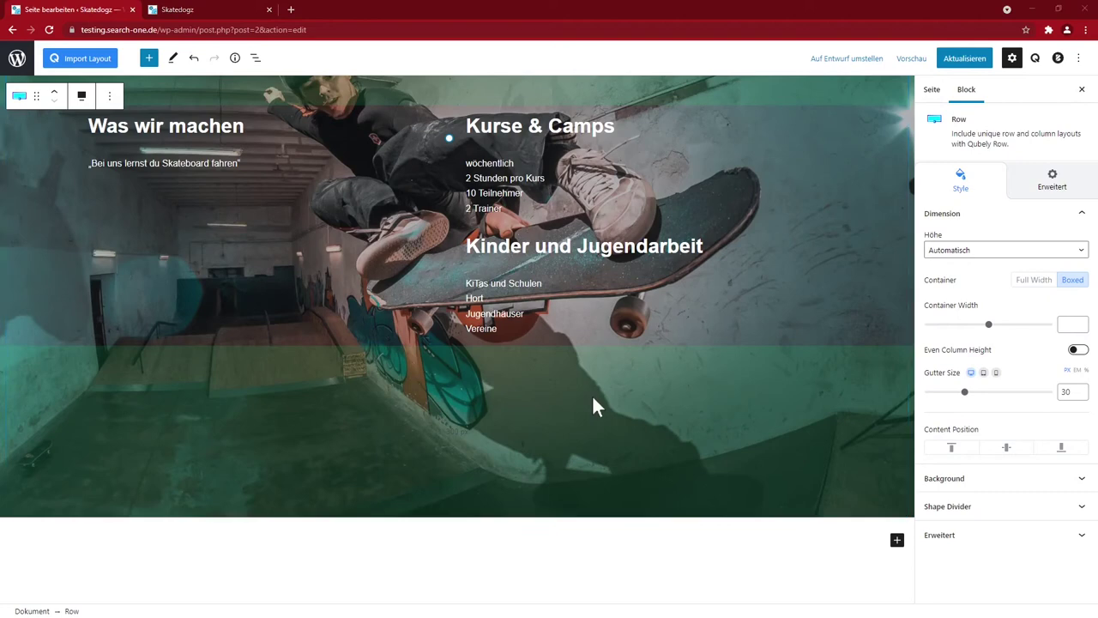
Step: Check the box behind the text on the reference page, and give the left column a black background with opacity 0.3
key(alt+Tab)
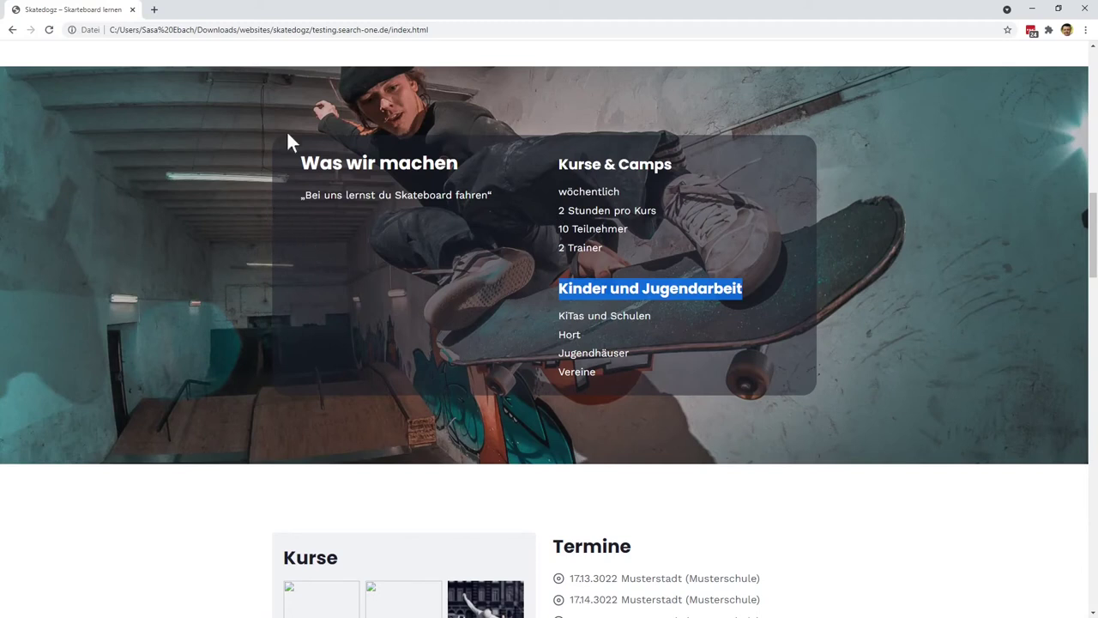
key(alt+Tab)
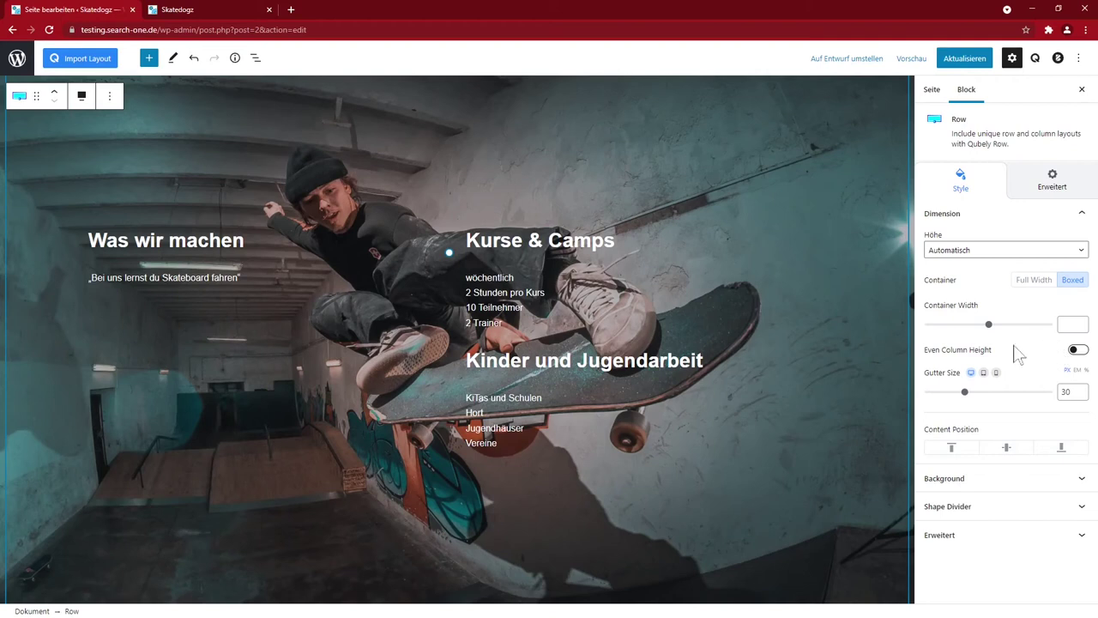
click(337, 258)
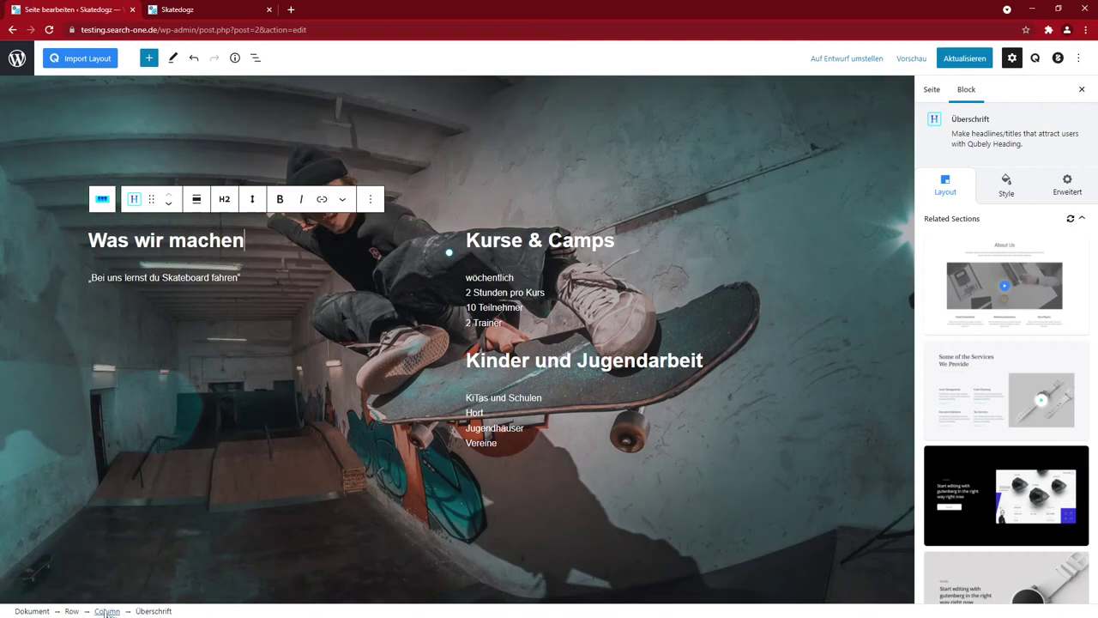
click(106, 612)
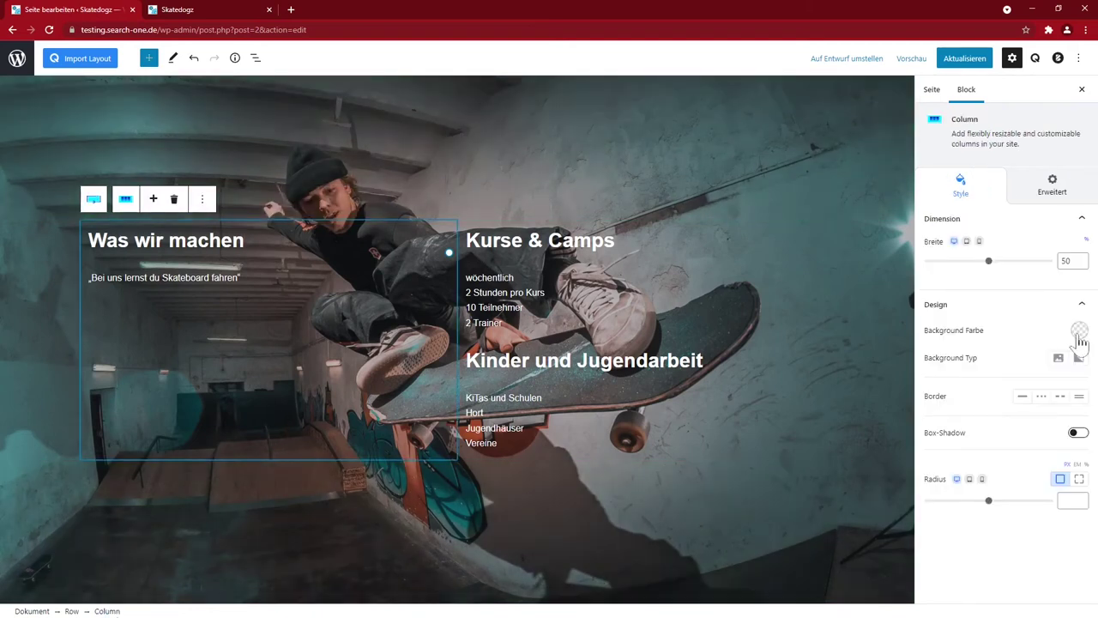
click(1079, 331)
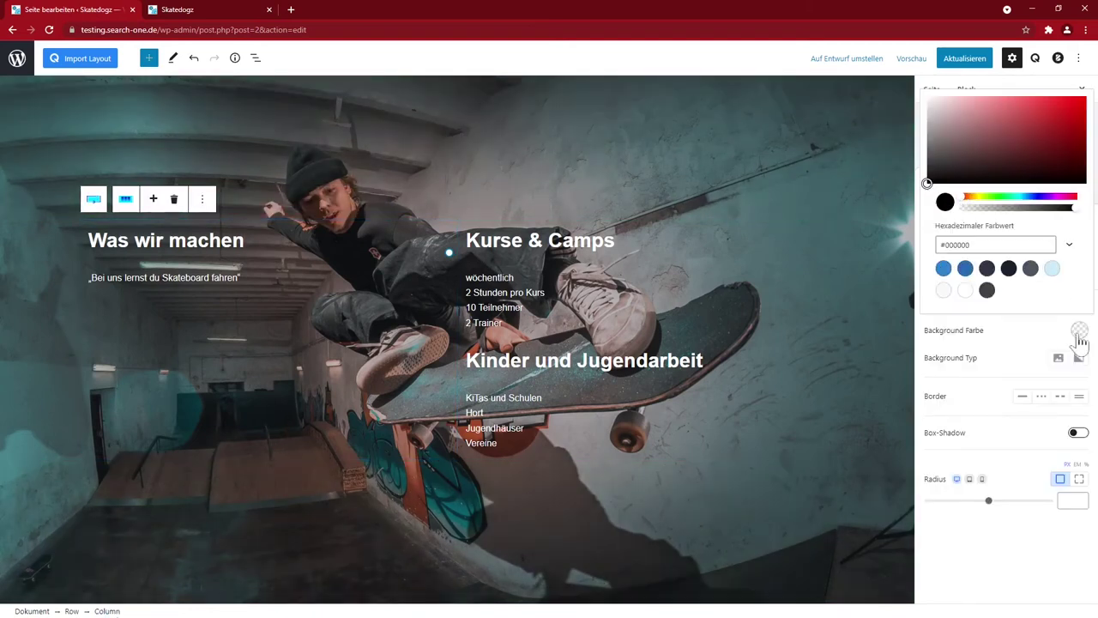
click(997, 268)
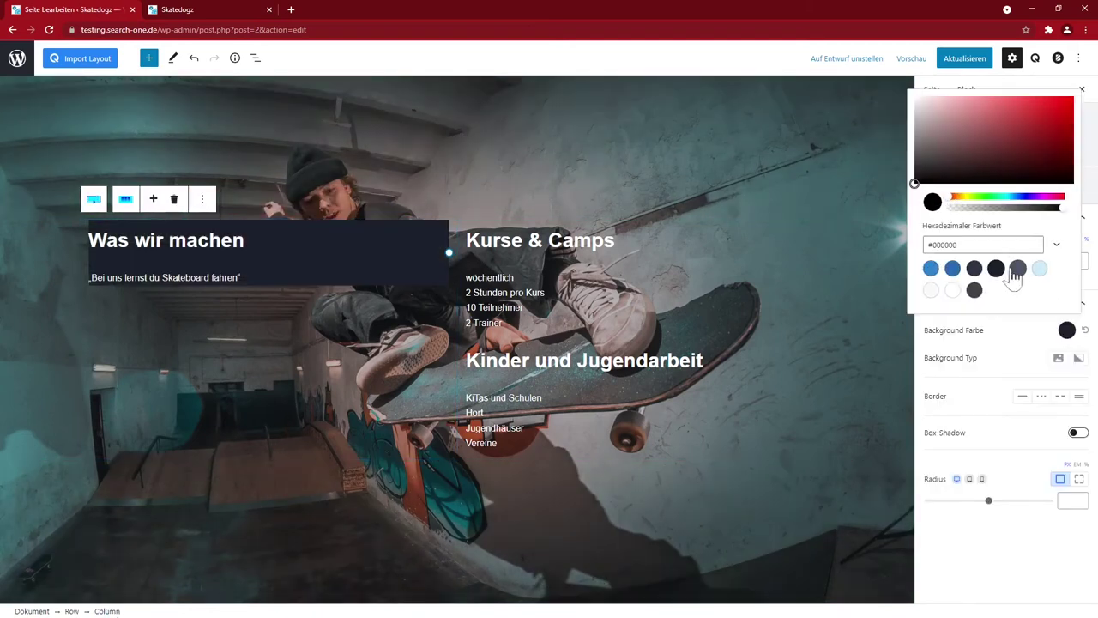
click(1004, 208)
text(0.3)
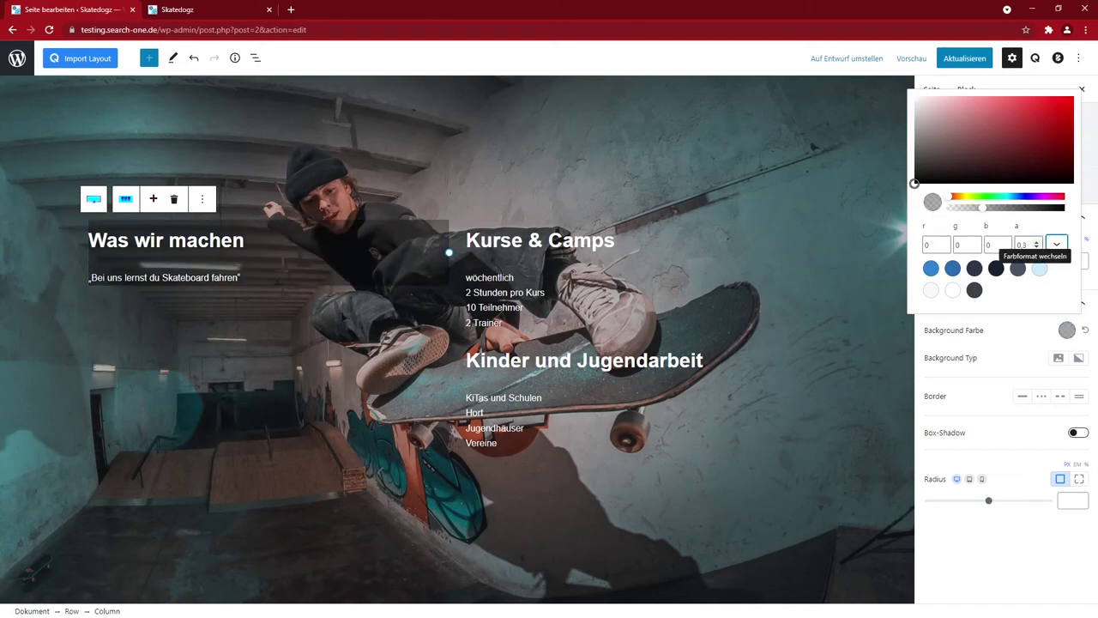
Step: Give the right column with "Kurse & Camps" the same black background with opacity 0.3
click(448, 252)
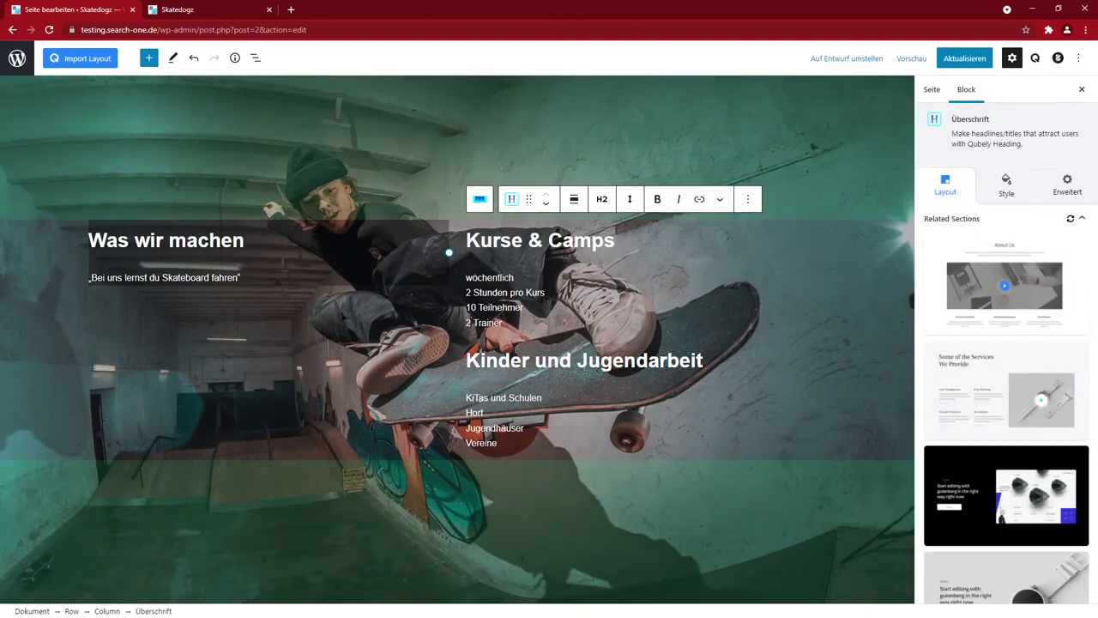
click(480, 199)
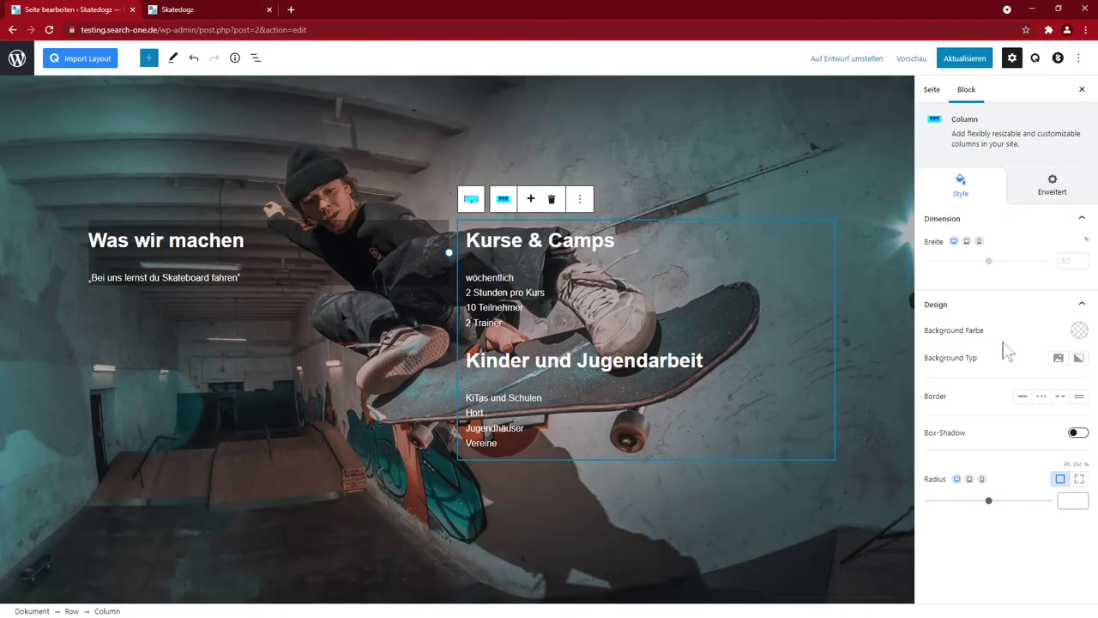
click(1079, 329)
click(1000, 266)
click(1056, 244)
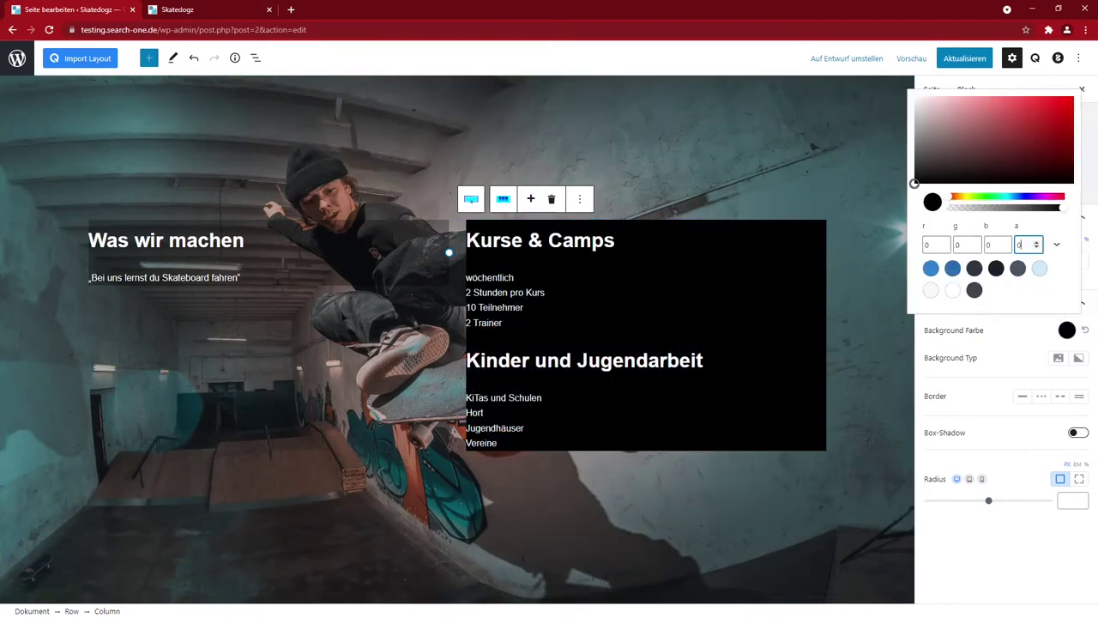
scroll(1030, 245, down, 7)
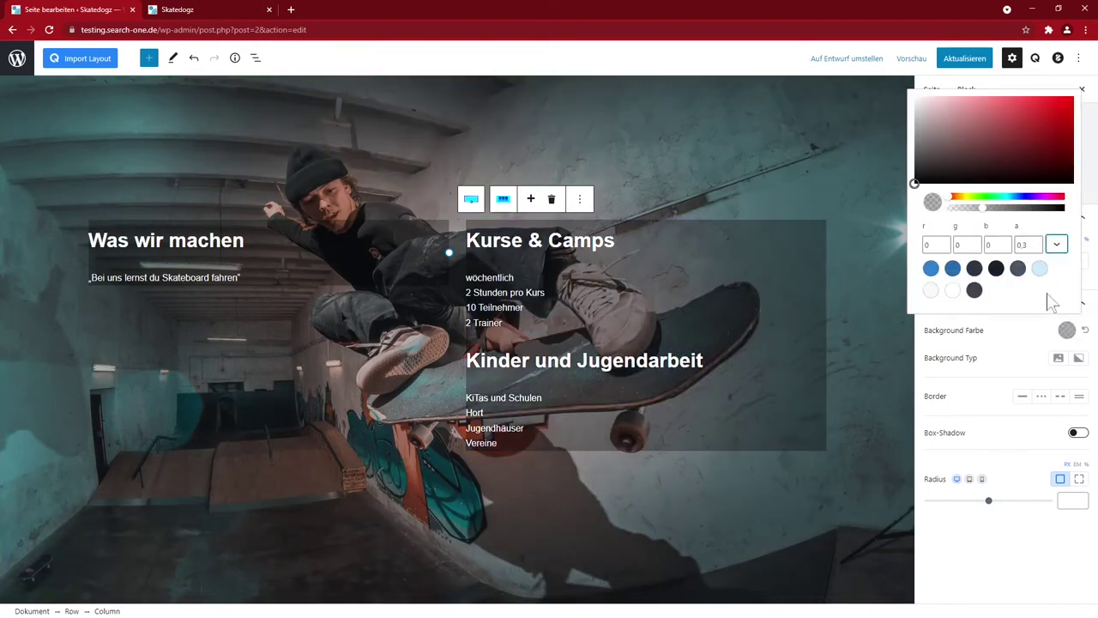
click(1050, 317)
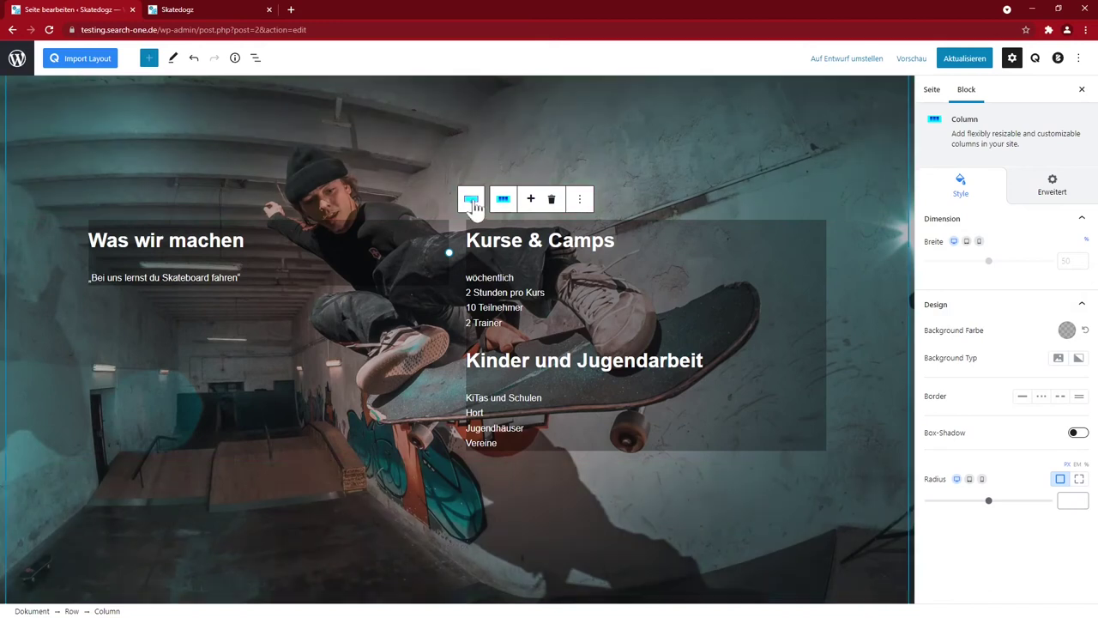
Step: Enable even column height for the row, with a gutter size of 0 and a container width of 960
click(472, 203)
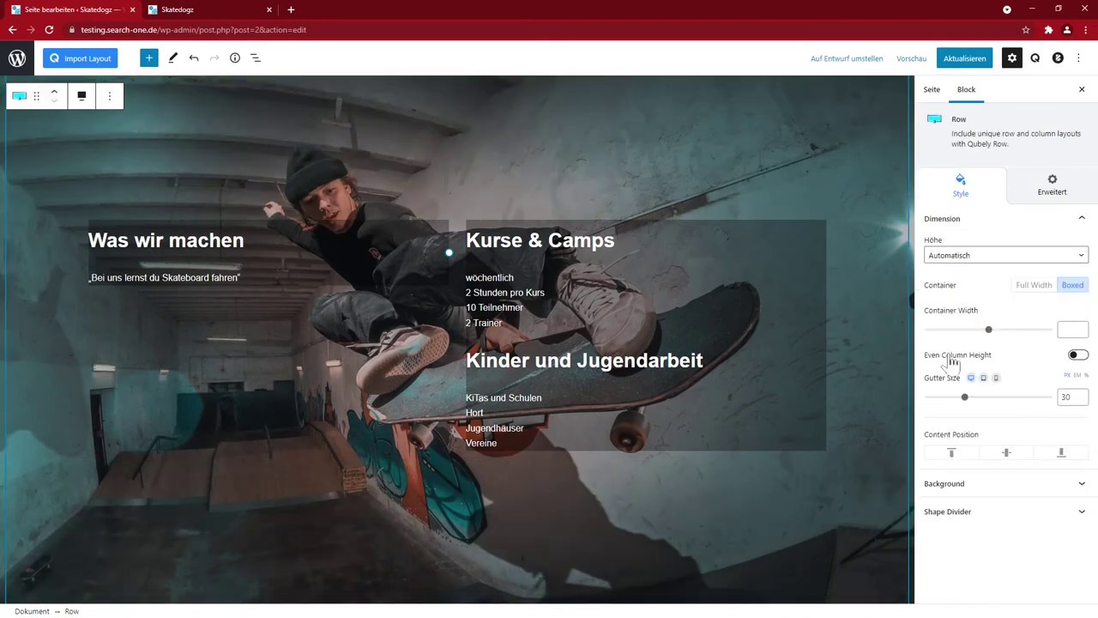
click(1077, 356)
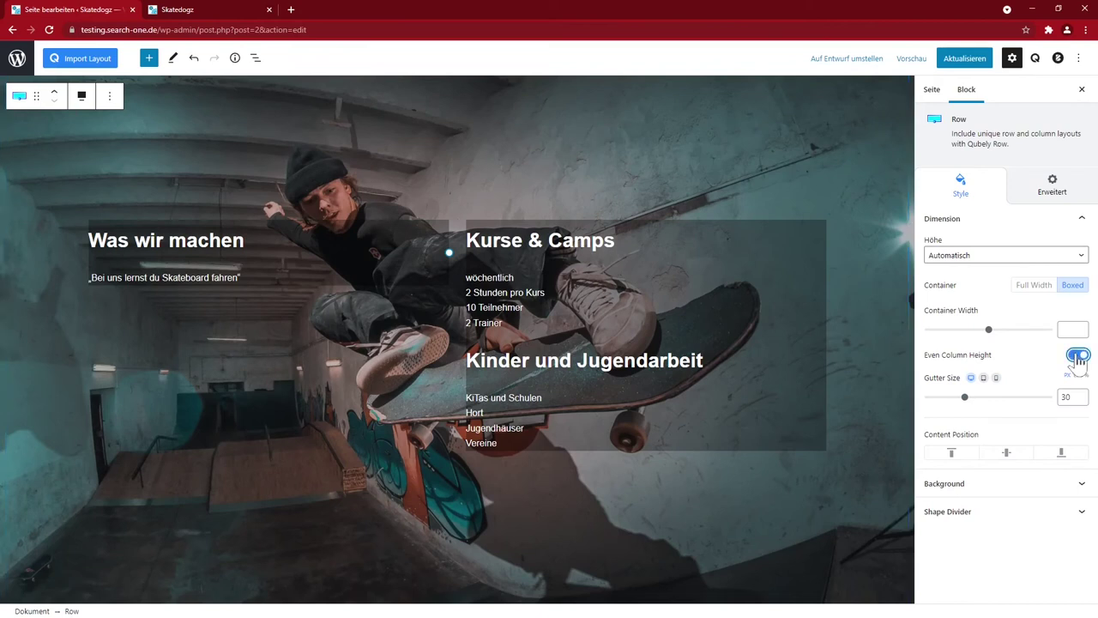
drag(968, 406, 875, 405)
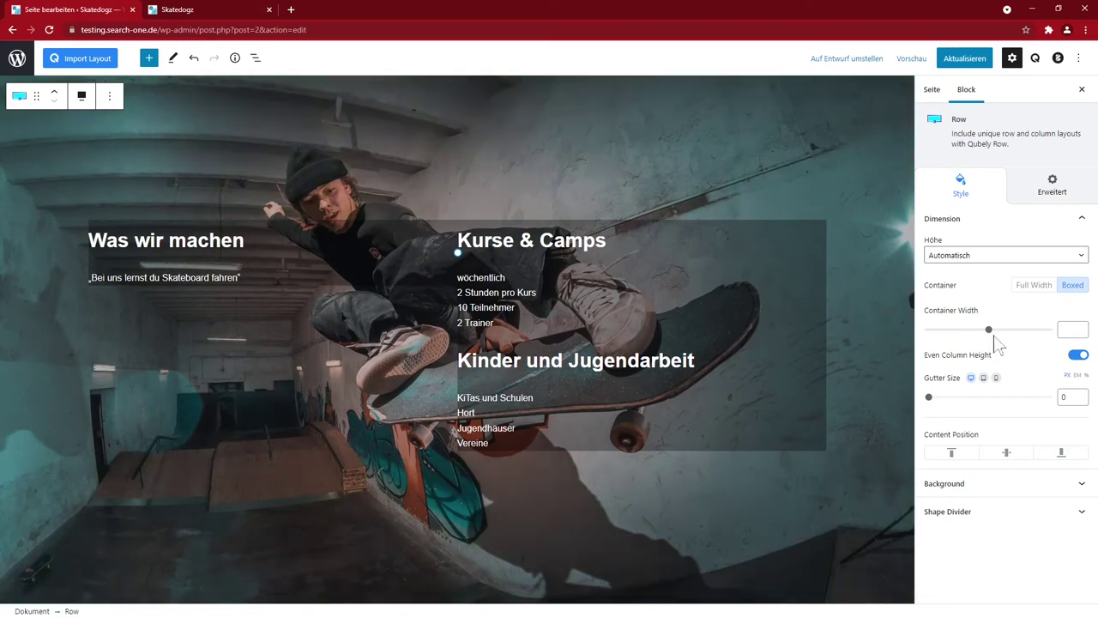
drag(989, 330, 993, 343)
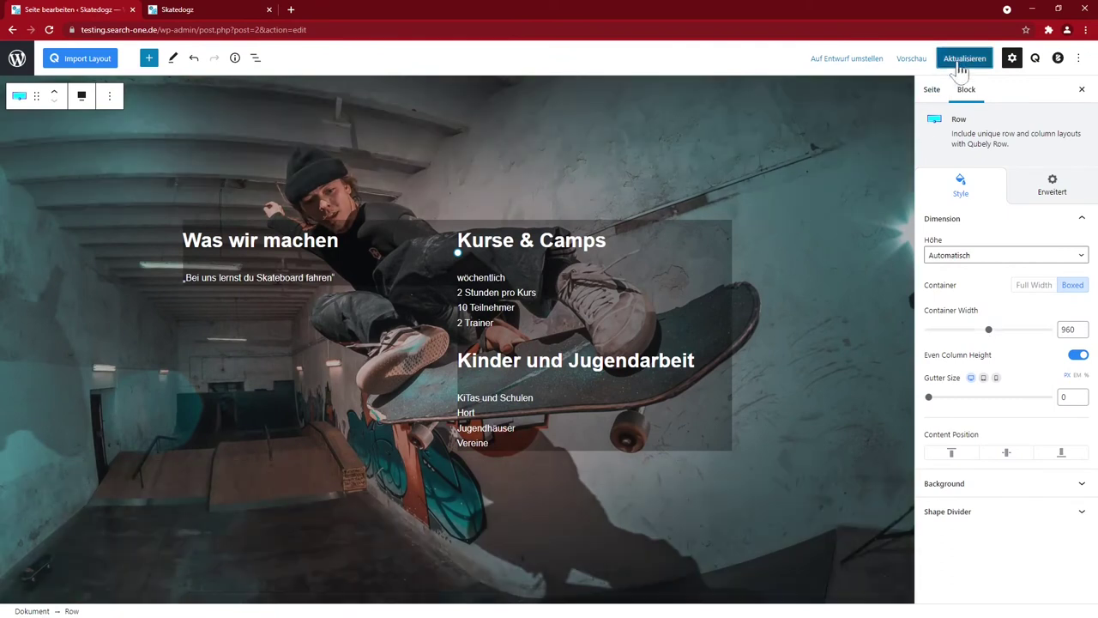
Step: Update the page and reload the published Startseite to check the two-column section
click(963, 56)
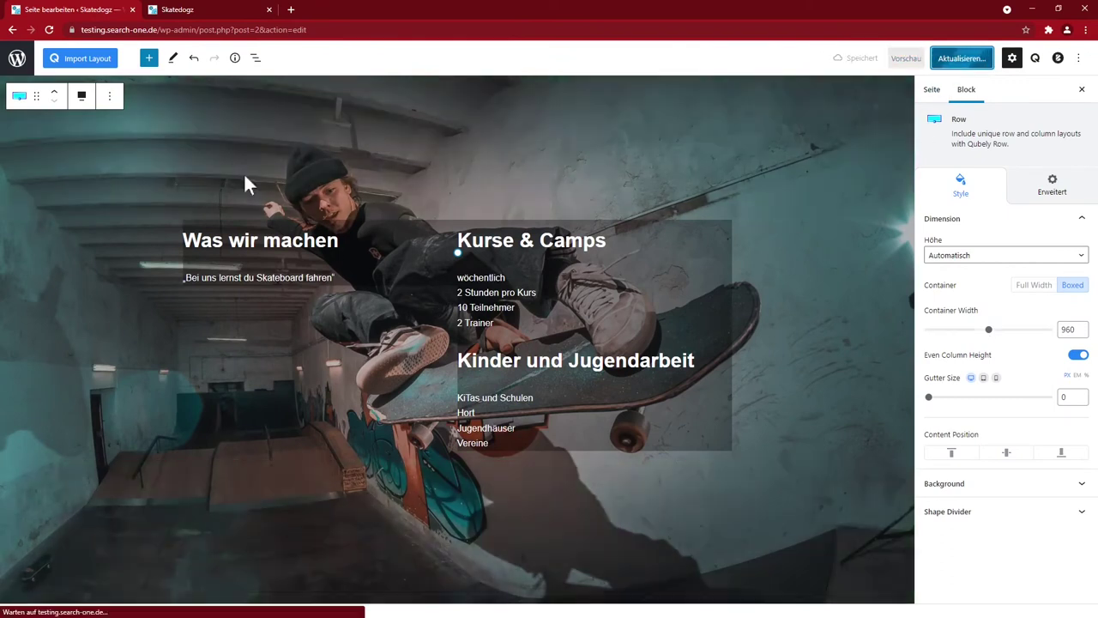
click(177, 9)
click(48, 30)
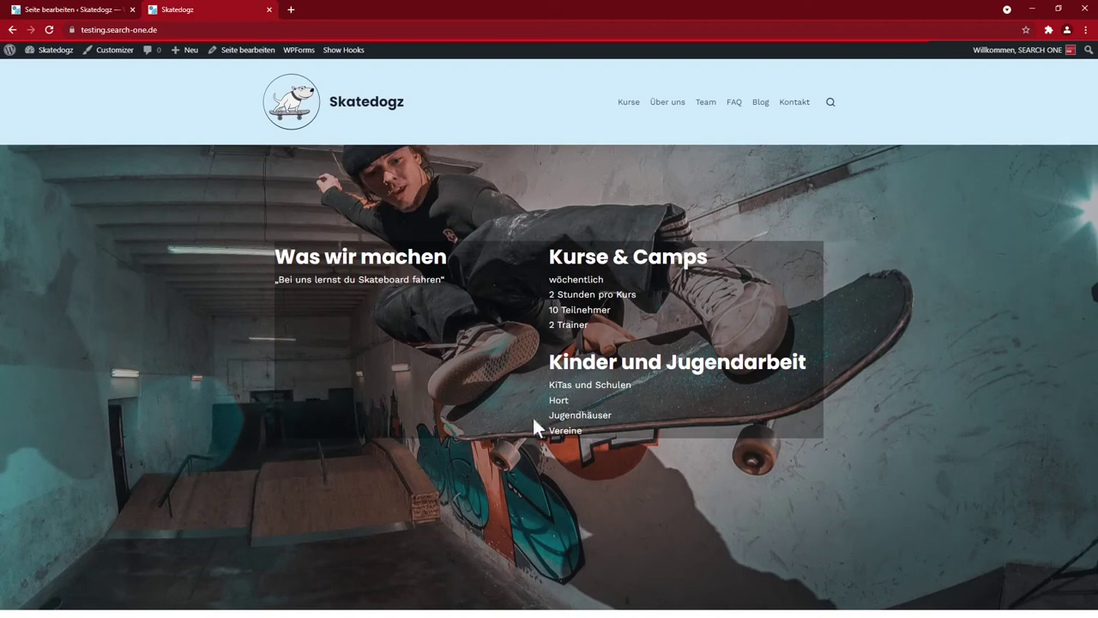
Step: Reload the page editor and compare the image row's column backgrounds with the published page
click(73, 10)
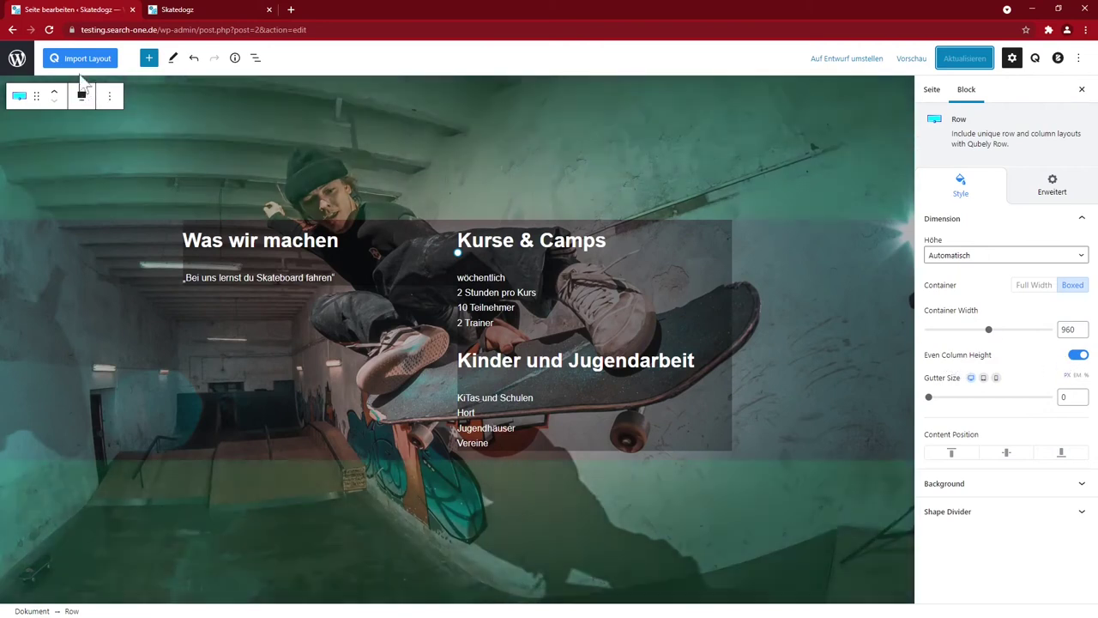
key(F5)
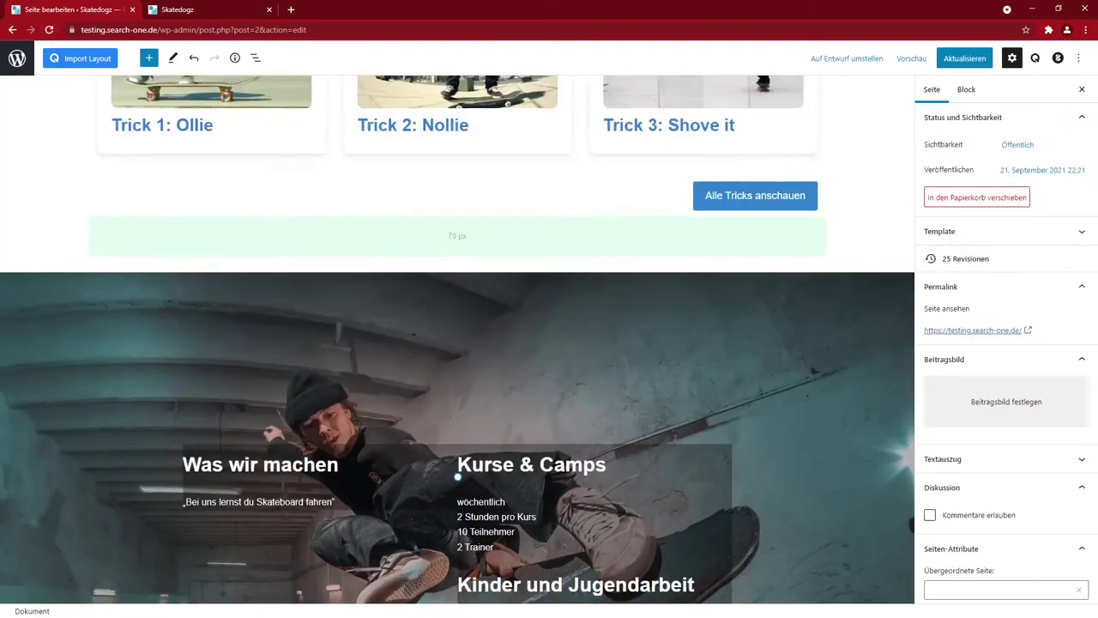
scroll(422, 215, down, 4)
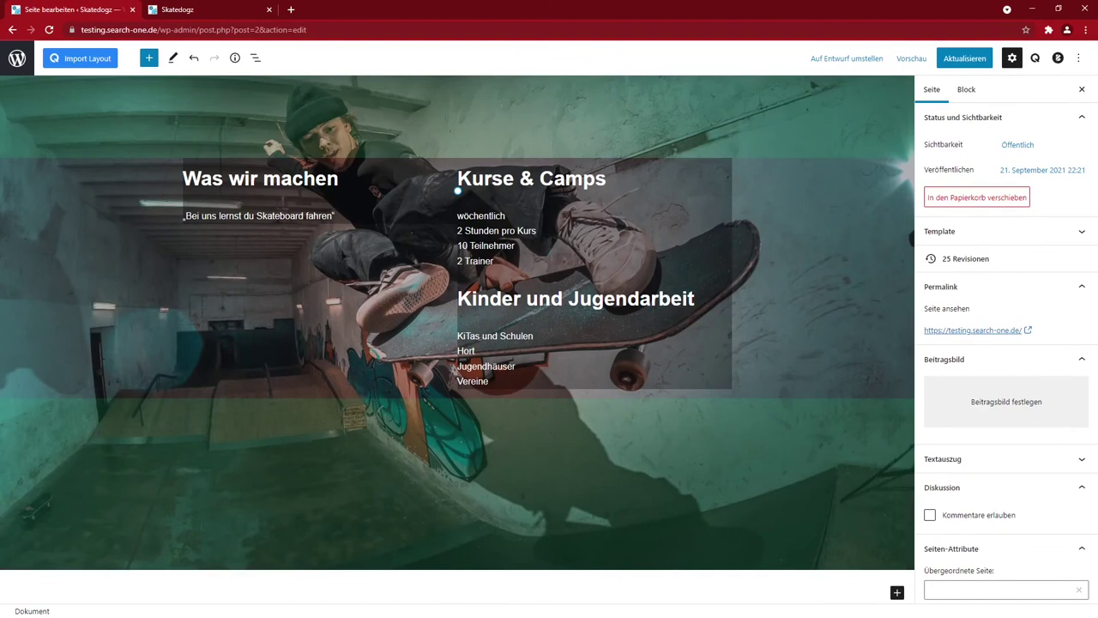
click(338, 179)
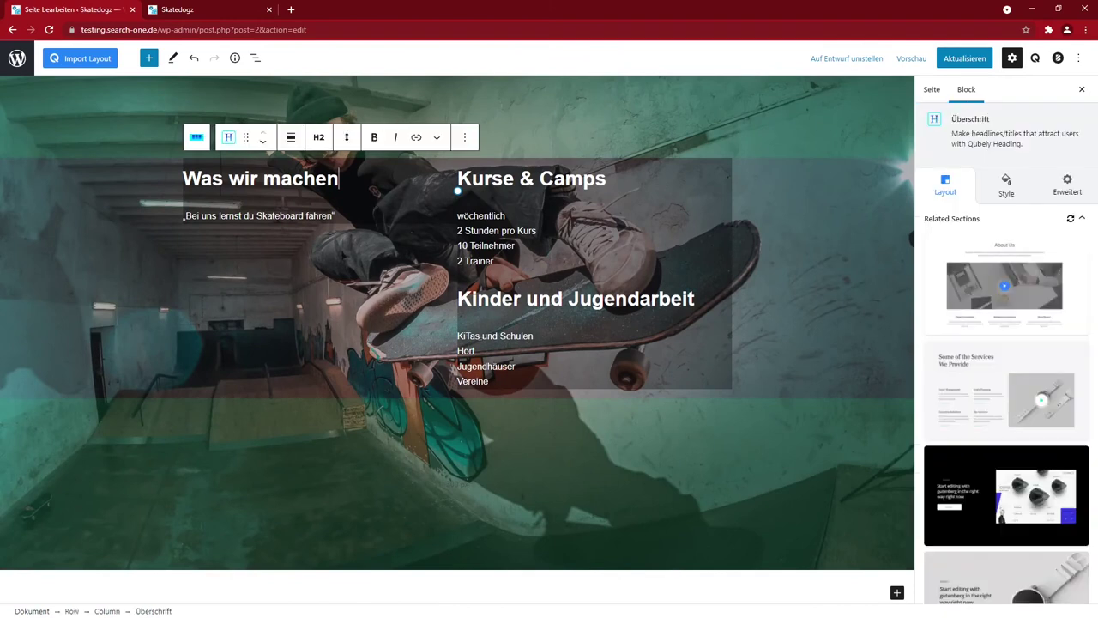
click(359, 415)
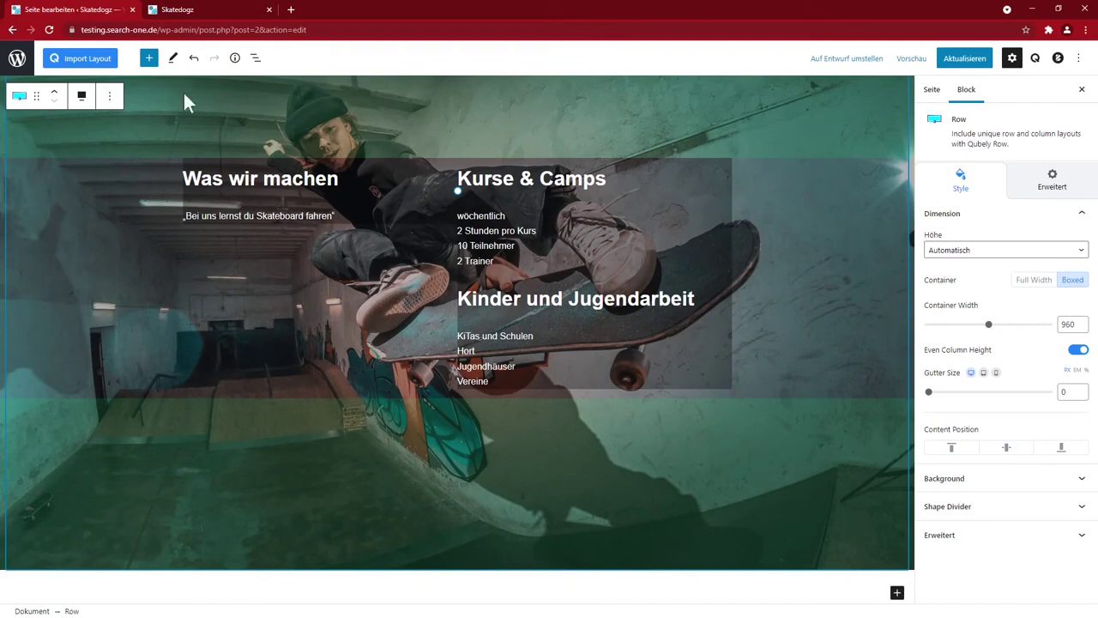
click(197, 5)
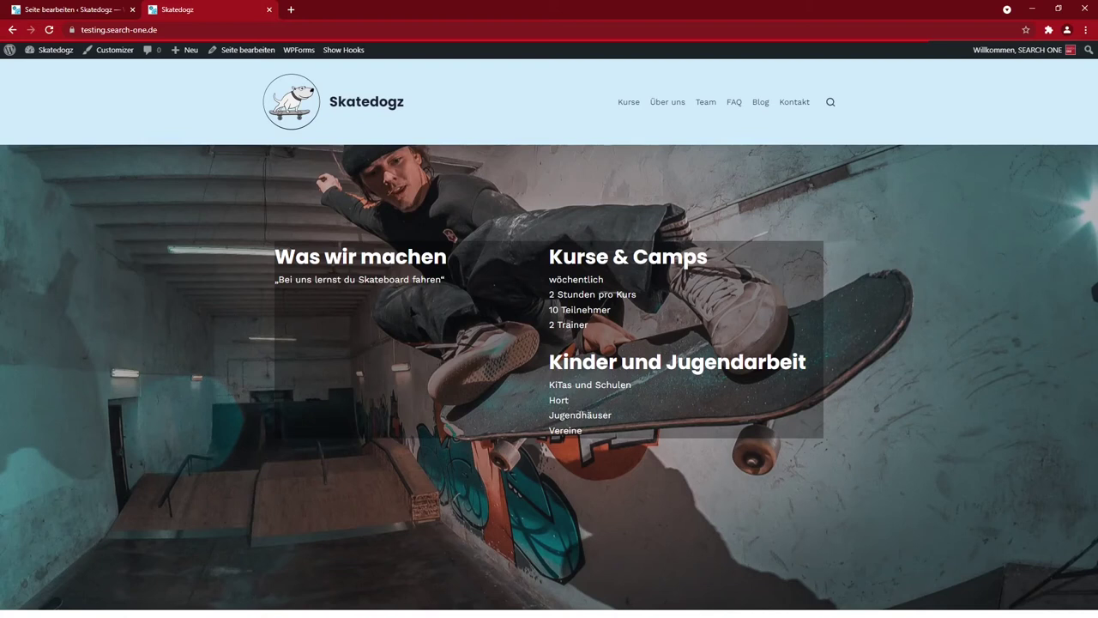
click(51, 12)
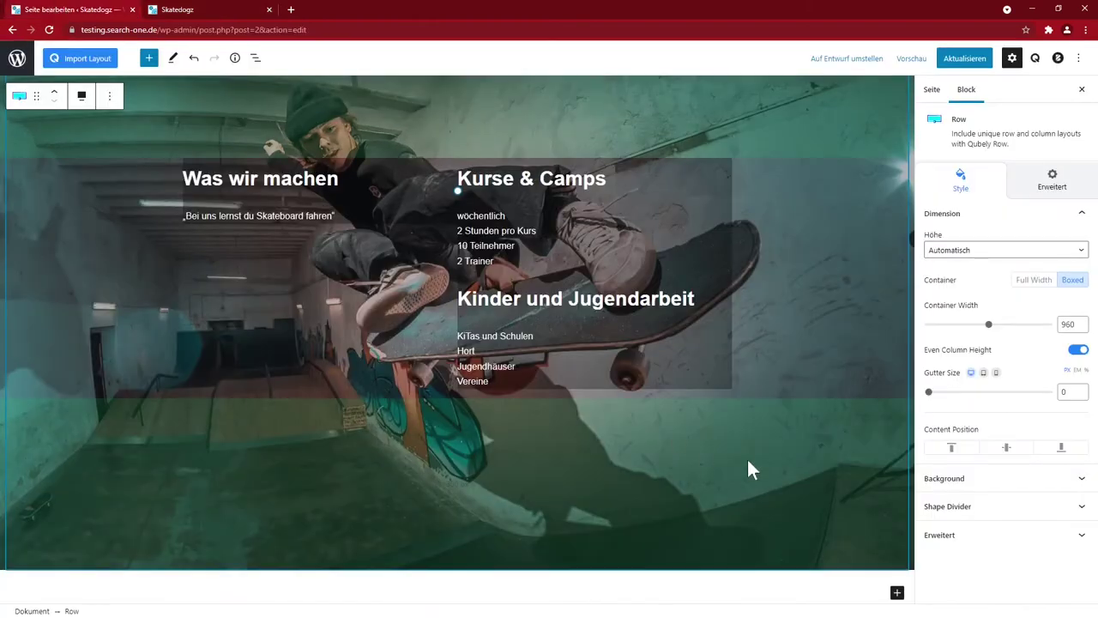
Step: Round the outer corners of the "Was wir machen" column with a radius of 25 px at its top-left and bottom-left
click(325, 198)
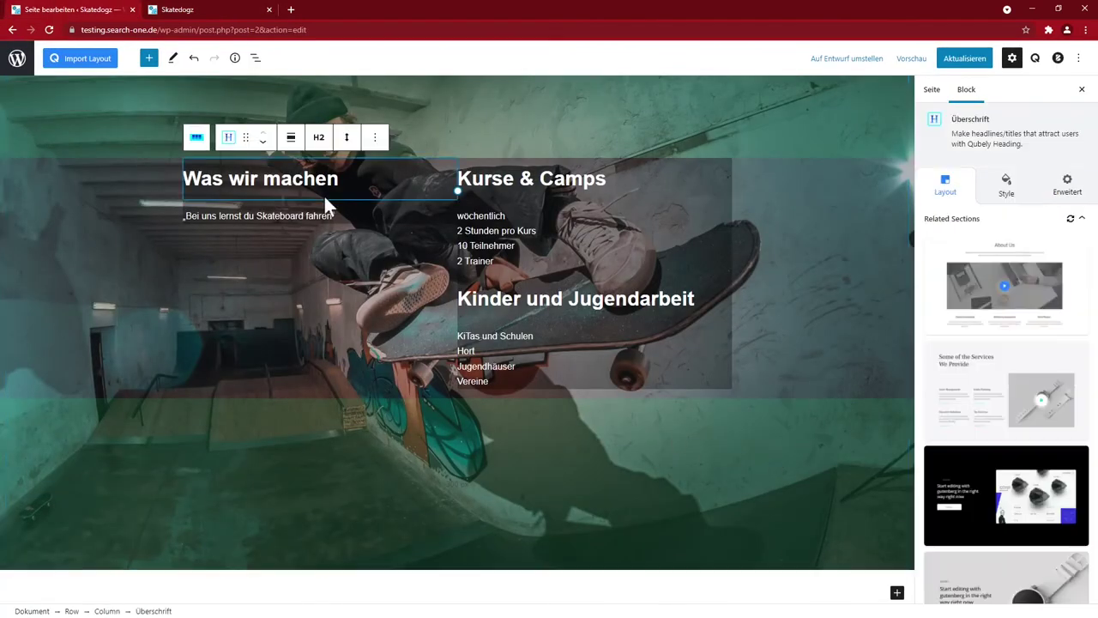
click(197, 137)
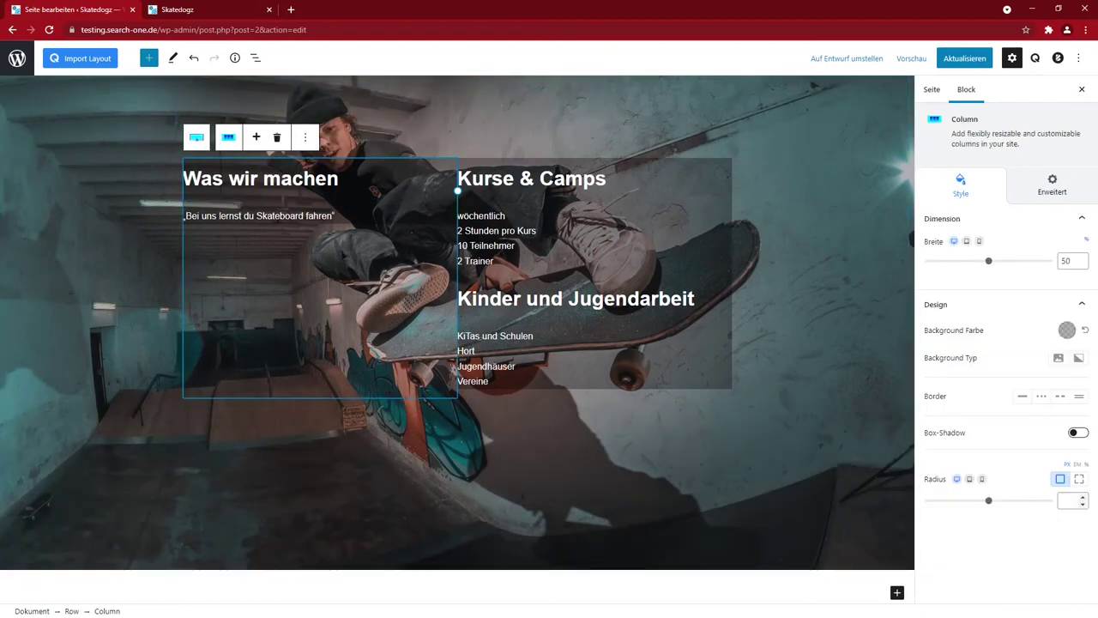
click(1081, 479)
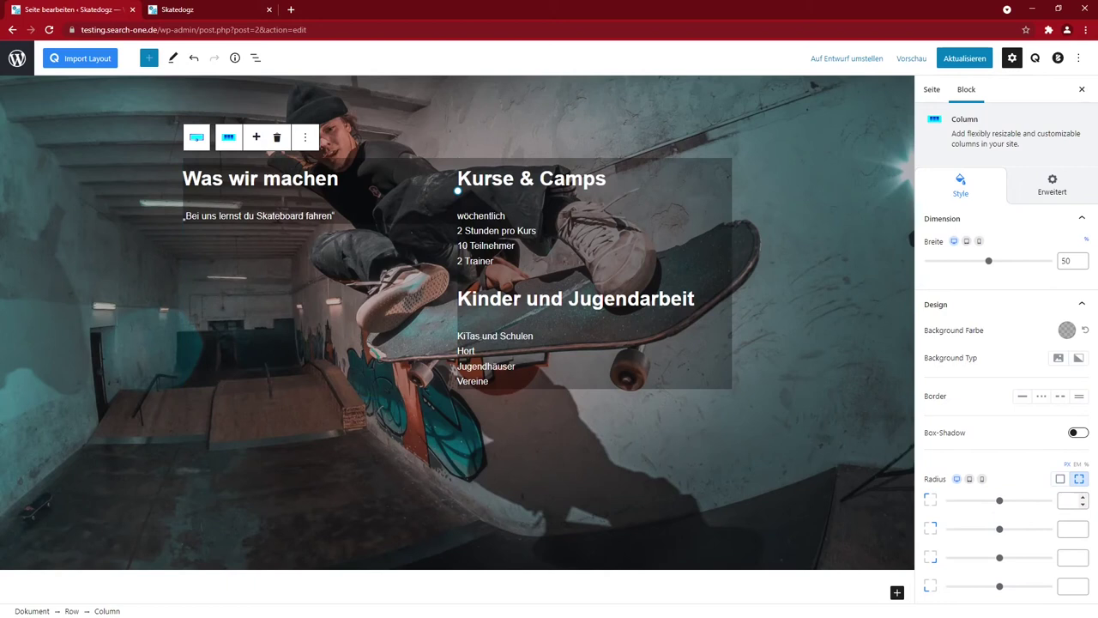
click(1071, 501)
text(25)
click(1071, 587)
text(25)
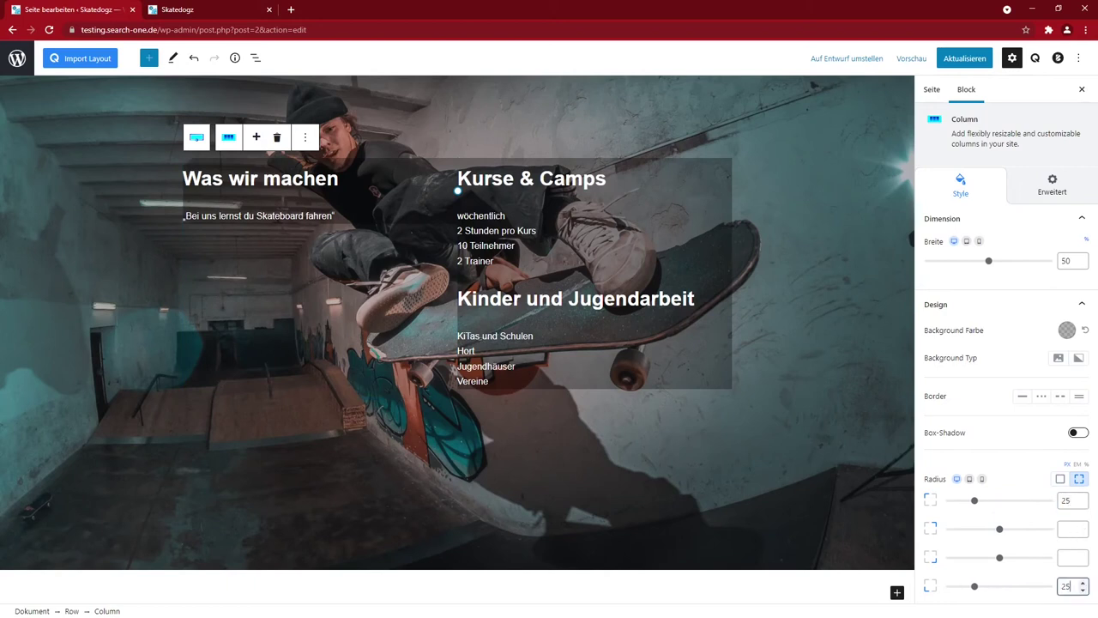
Step: Round the outer corners of the "Kurse & Camps" column with a radius of 25 px at its top-right and bottom-right
click(493, 178)
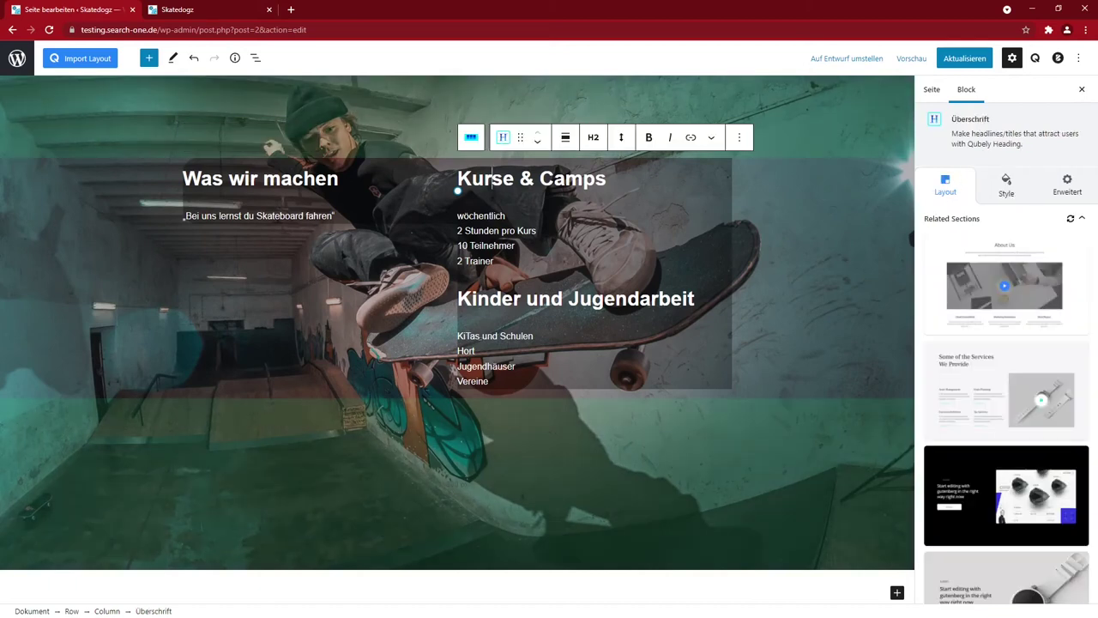
click(699, 228)
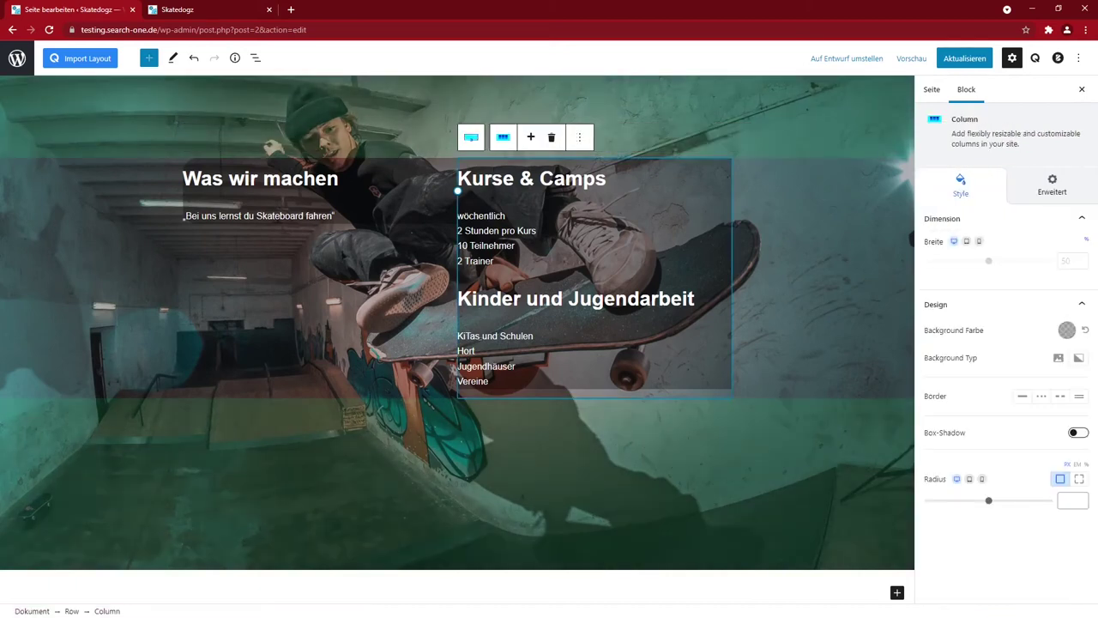
click(1079, 479)
click(1072, 528)
text(25)
click(1072, 558)
text(25)
key(Tab)
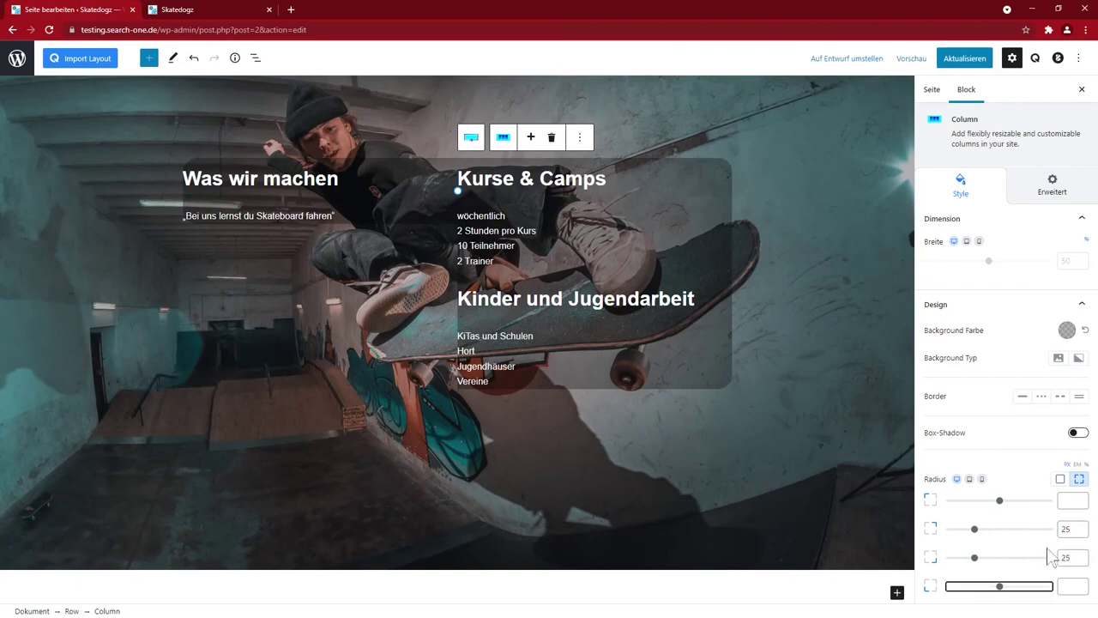
Step: Update the page and reload the published Startseite to check the rounded column corners
click(965, 58)
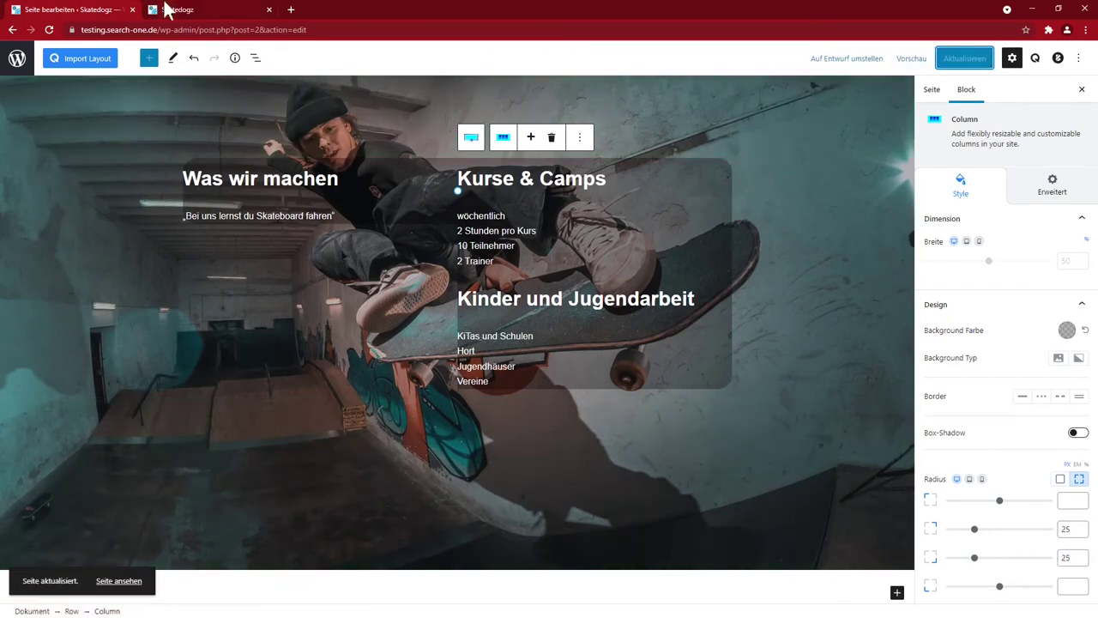
click(172, 10)
click(49, 29)
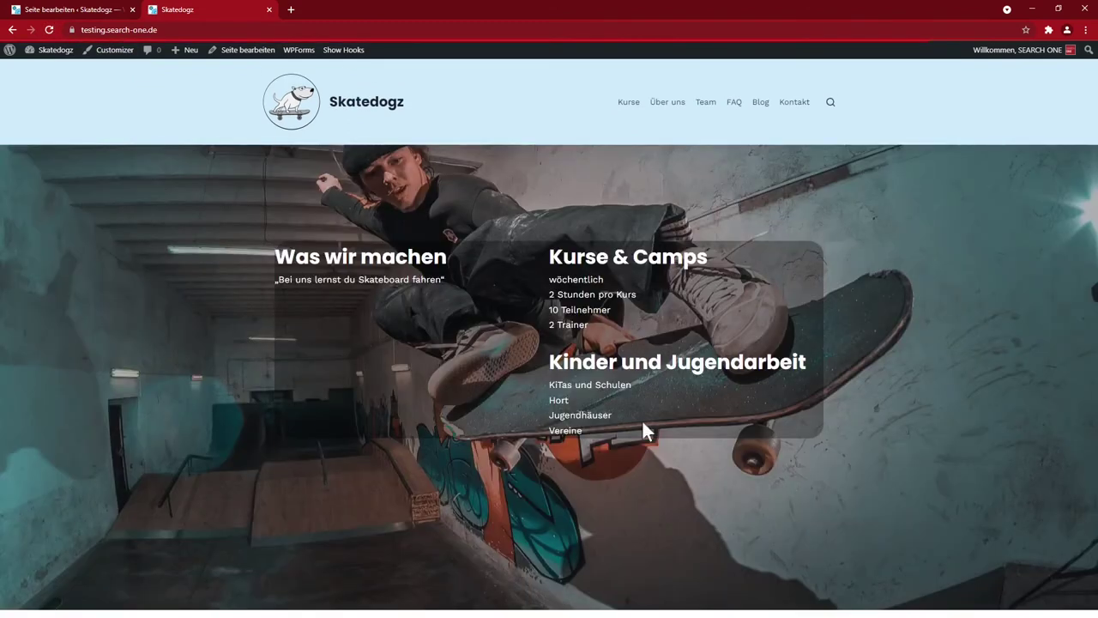
Step: Give both the "Kurse & Camps" and "Was wir machen" columns an inner spacing of 20 px on all four sides
click(103, 10)
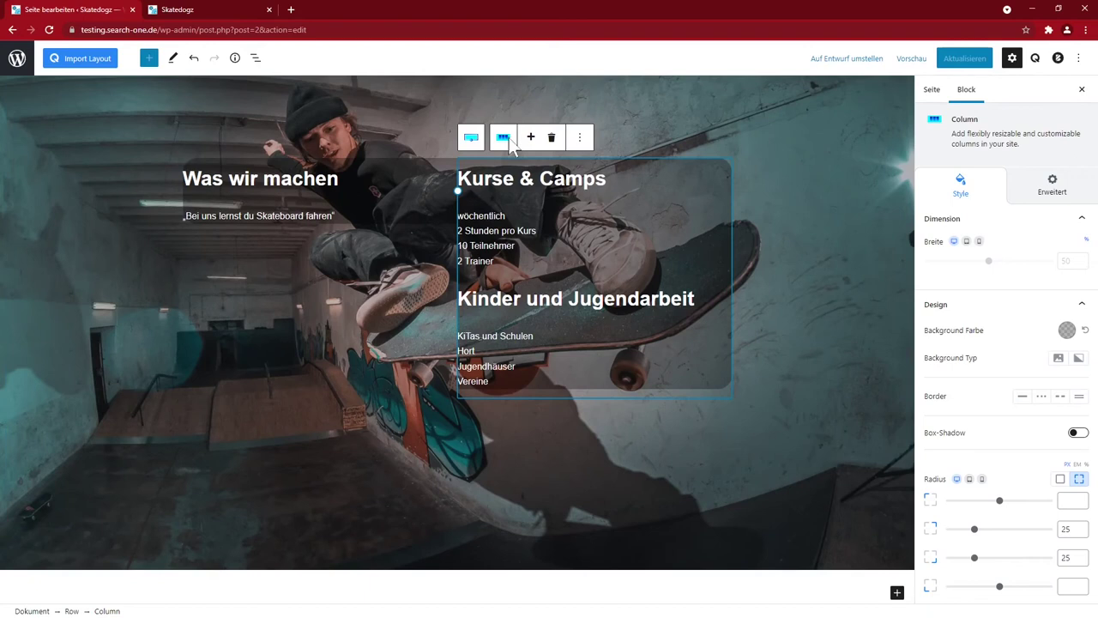
click(1052, 190)
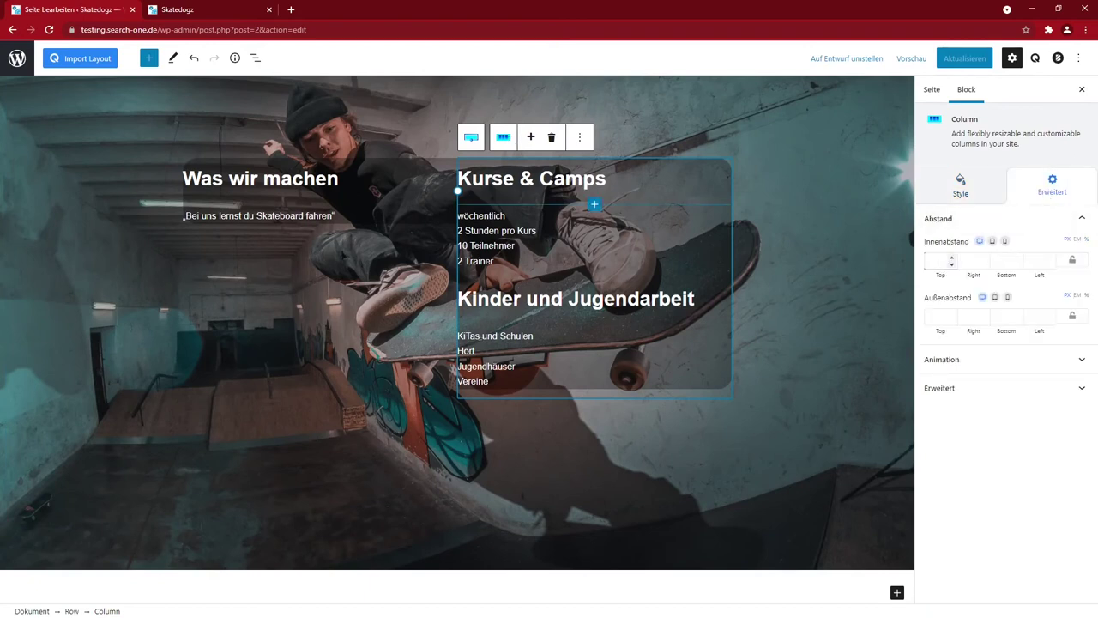
click(938, 260)
text(20)
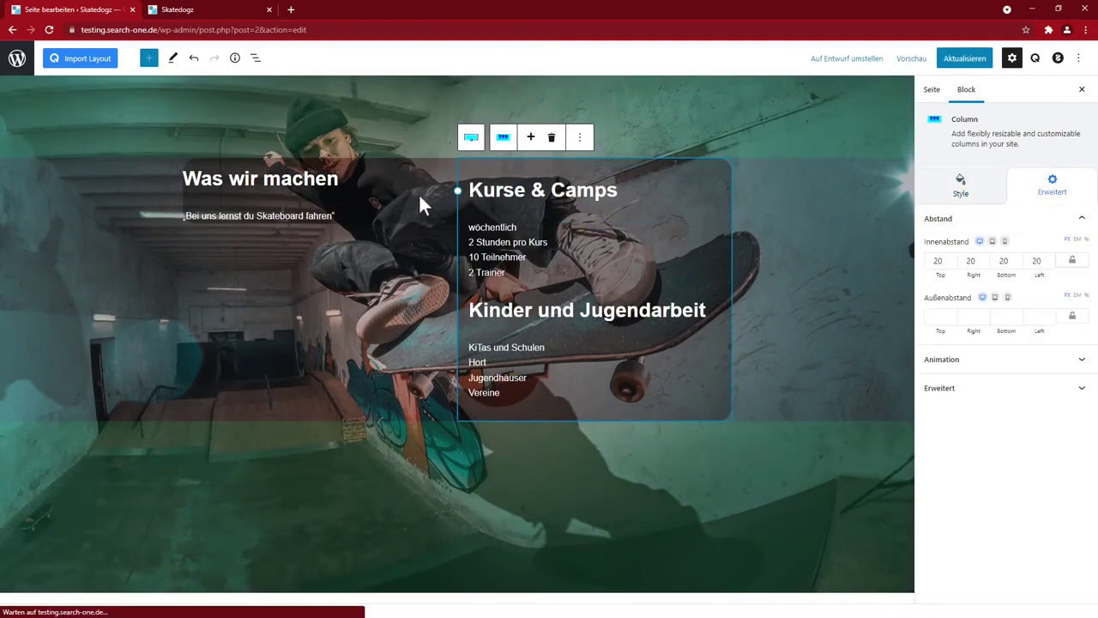
click(327, 180)
click(197, 137)
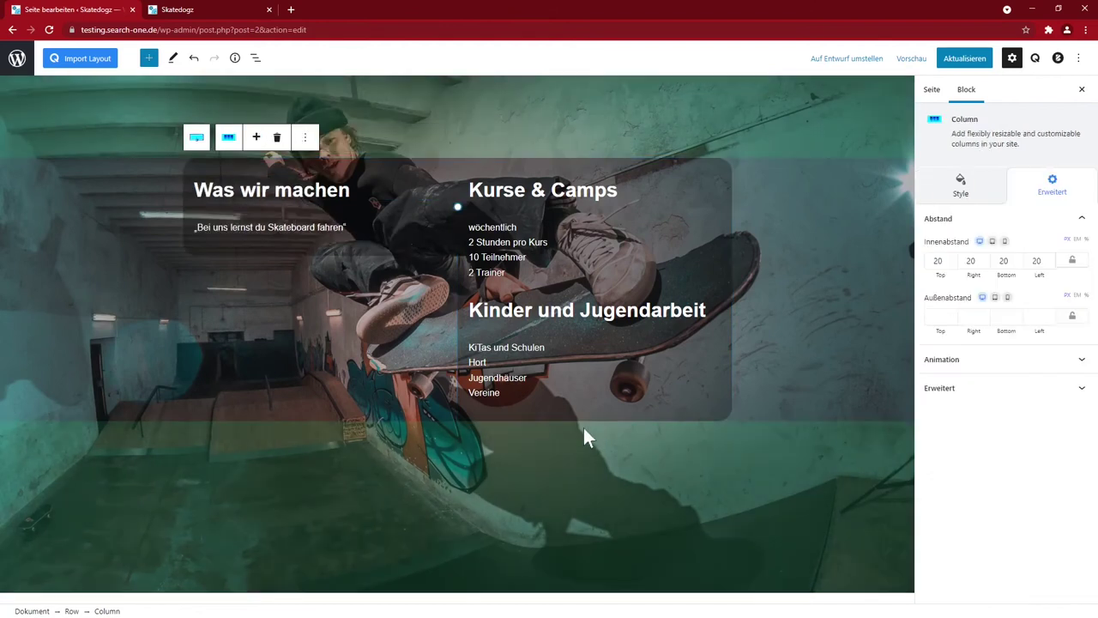
Step: Update the page and compare the reloaded Startseite's two-column section with the reference page
click(965, 58)
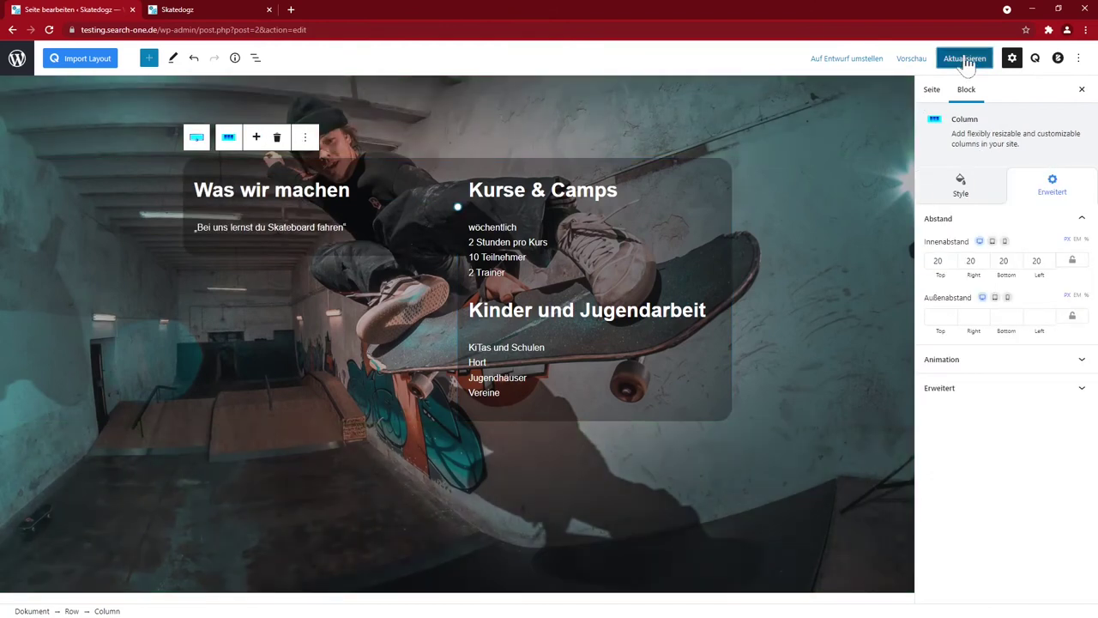
click(214, 9)
key(F5)
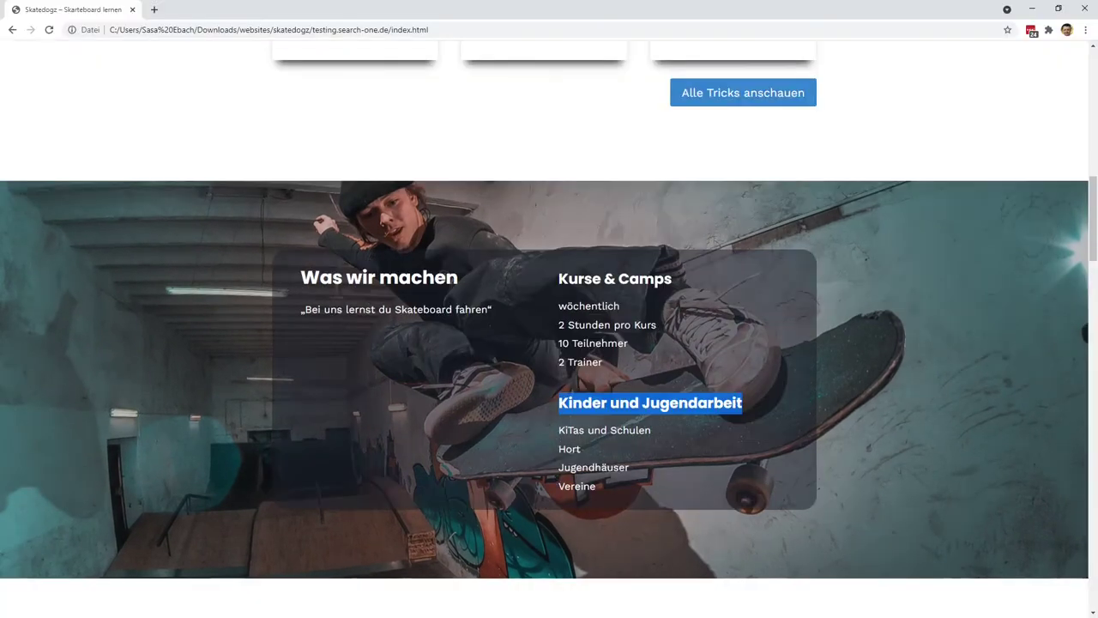
scroll(549, 343, down, 3)
scroll(549, 343, up, 2)
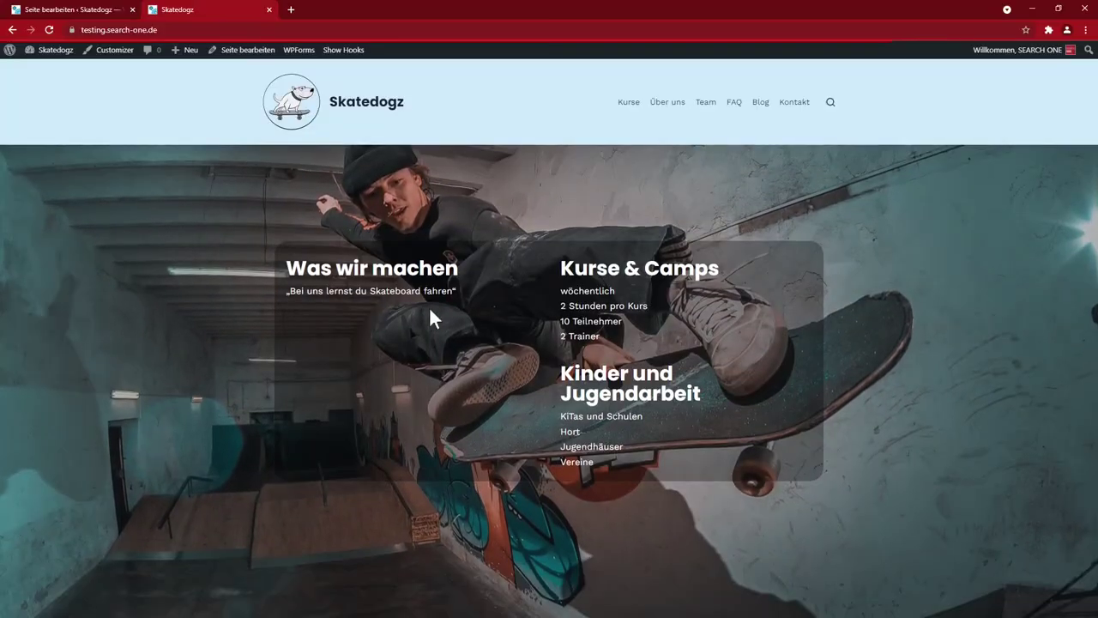
scroll(429, 309, down, 2)
scroll(429, 309, up, 2)
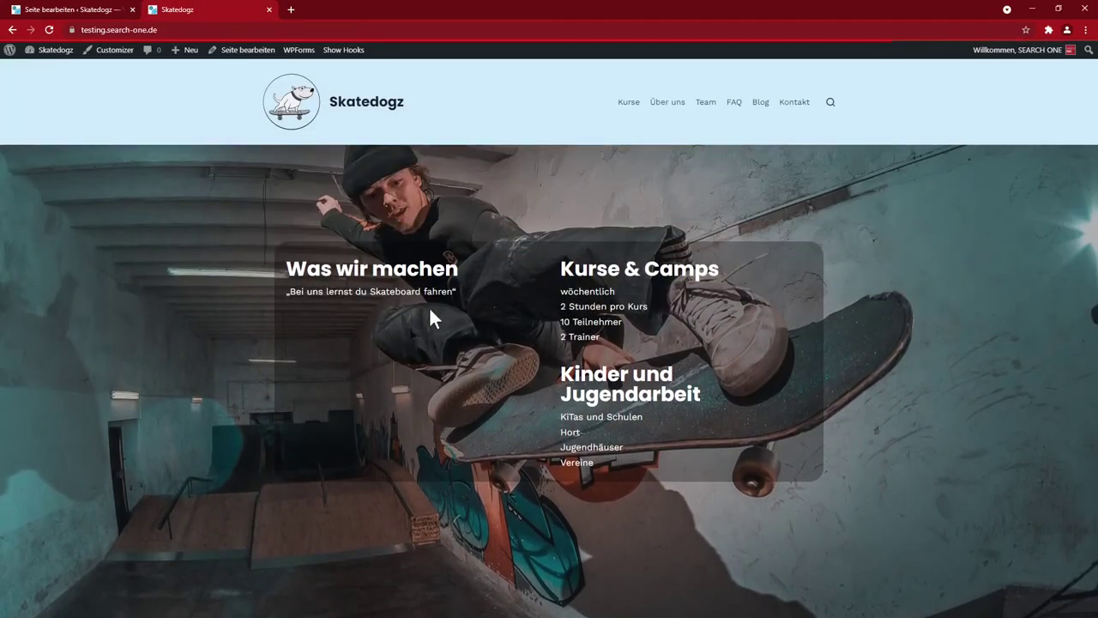
scroll(434, 314, down, 2)
scroll(435, 313, up, 2)
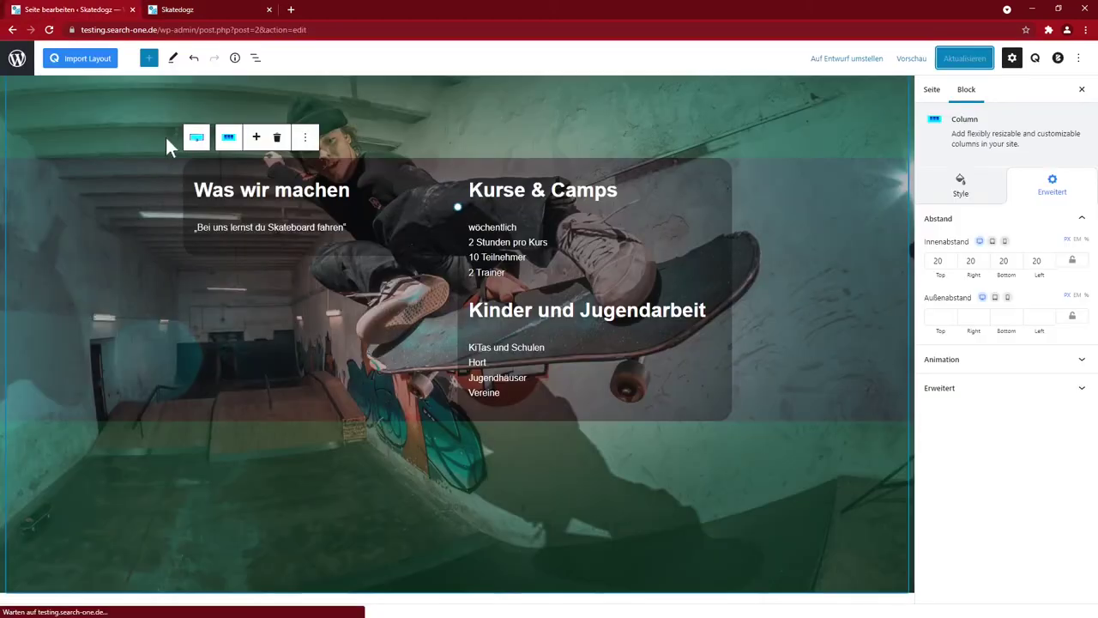
Step: Set the image row's inner spacing to 200 px at the top and 100 px at the bottom, and update the page
click(209, 144)
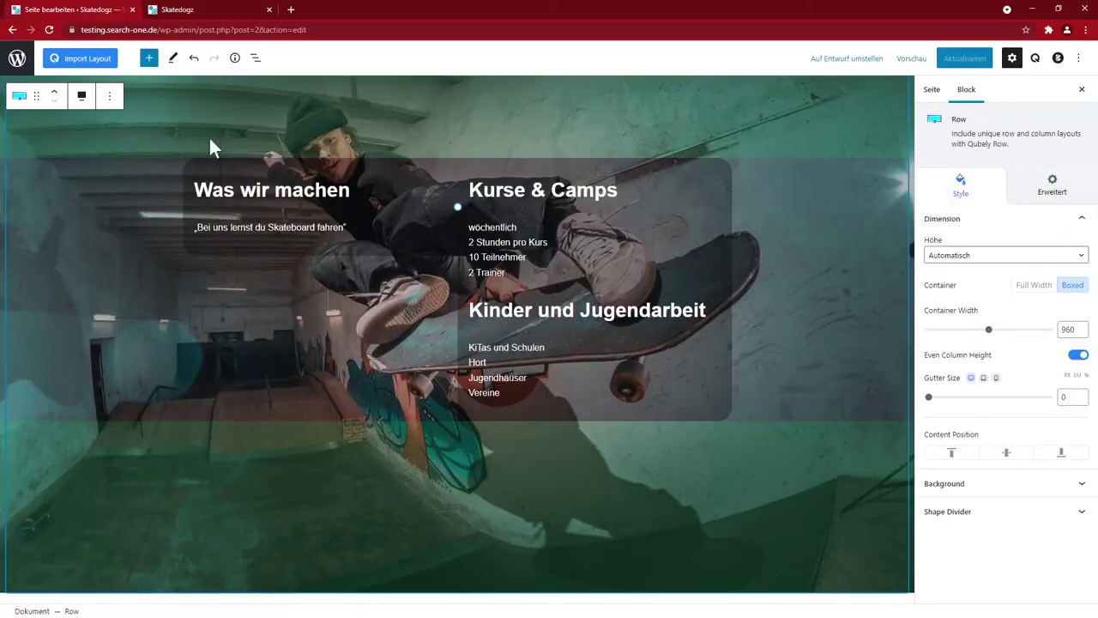
click(19, 96)
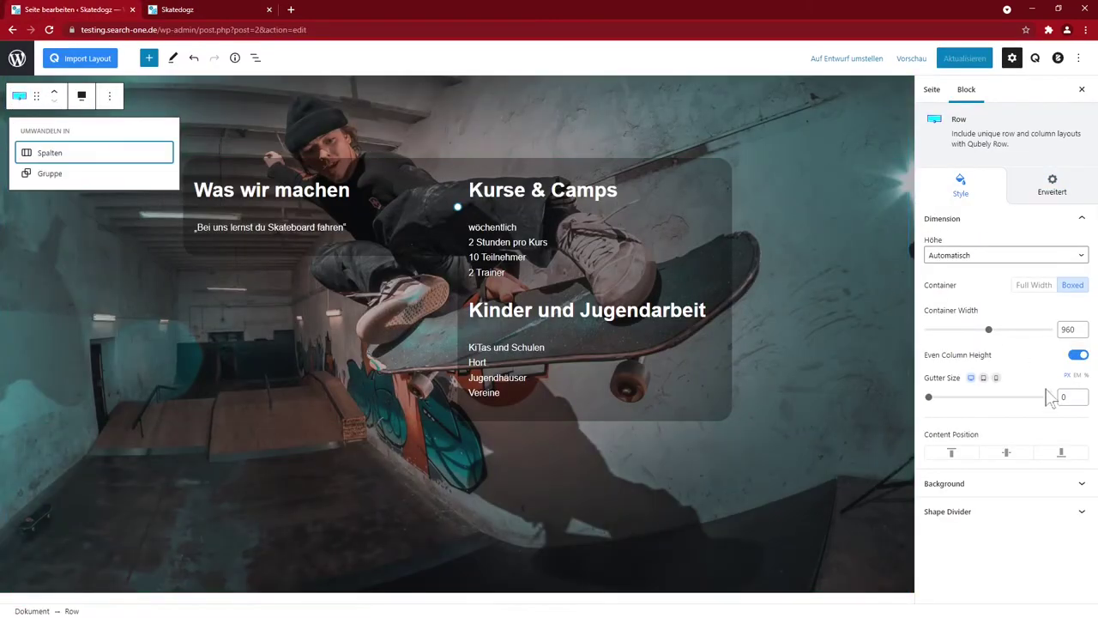
click(1053, 185)
double_click(938, 260)
text(200)
double_click(1002, 260)
text(100)
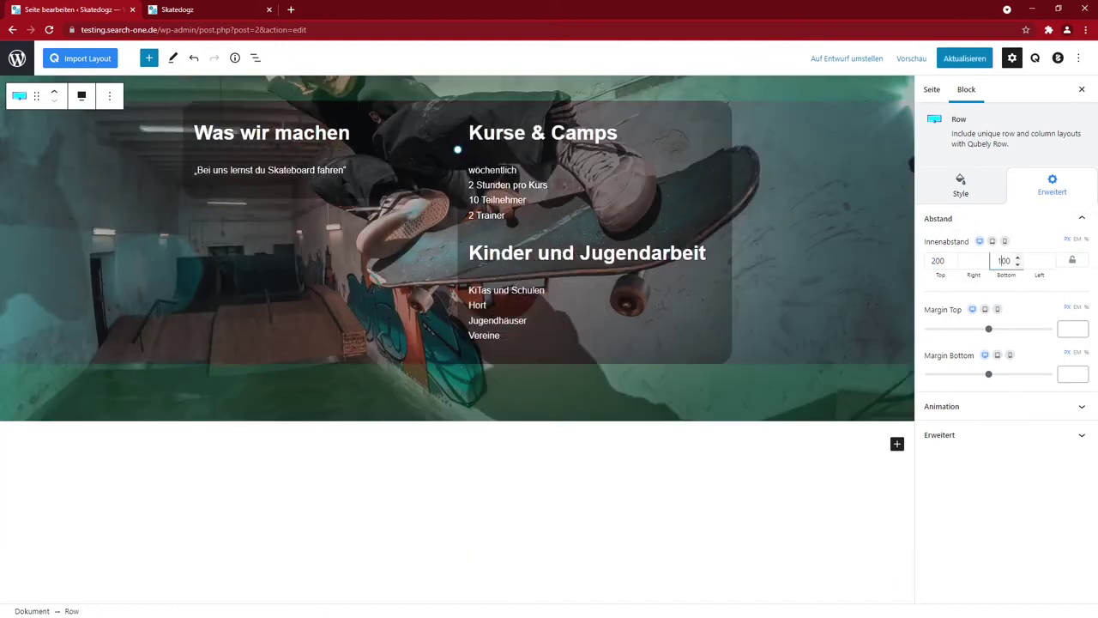
scroll(798, 356, up, 2)
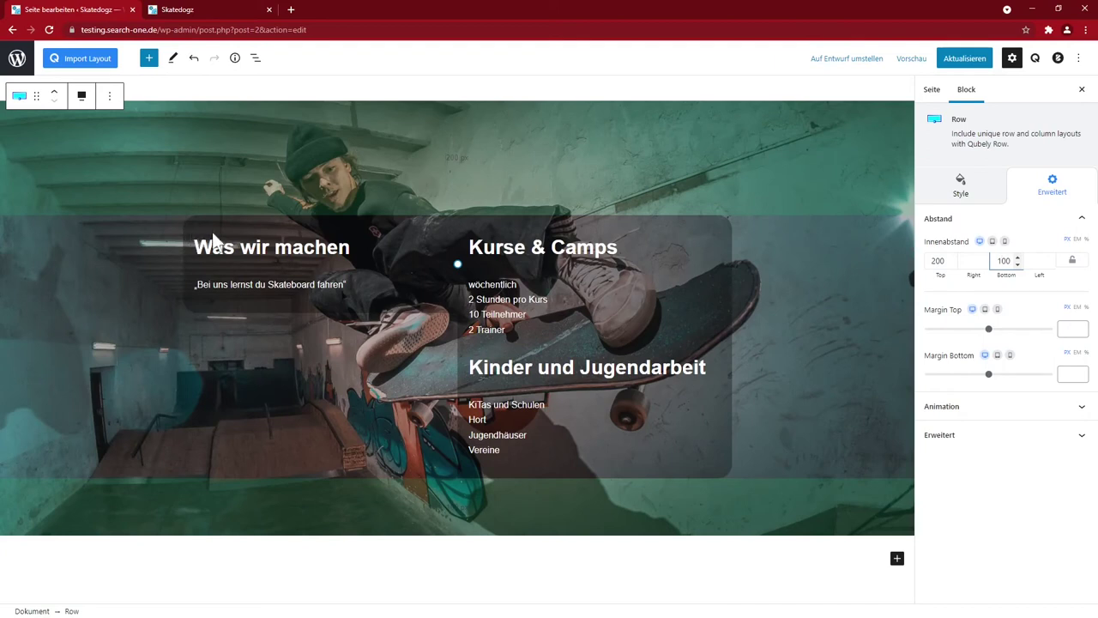
click(967, 60)
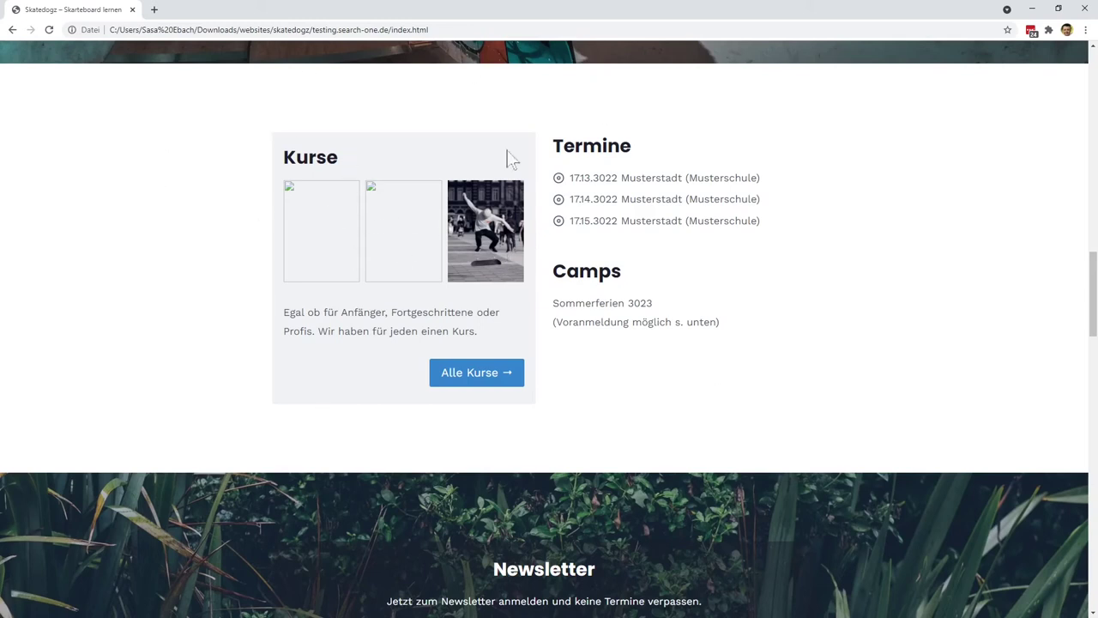
Step: Check the reference's "Kurse" and "Termine" section and add a row with two equal columns below the image row
scroll(254, 275, up, 1)
scroll(240, 276, down, 1)
key(alt+Tab)
scroll(171, 186, down, 5)
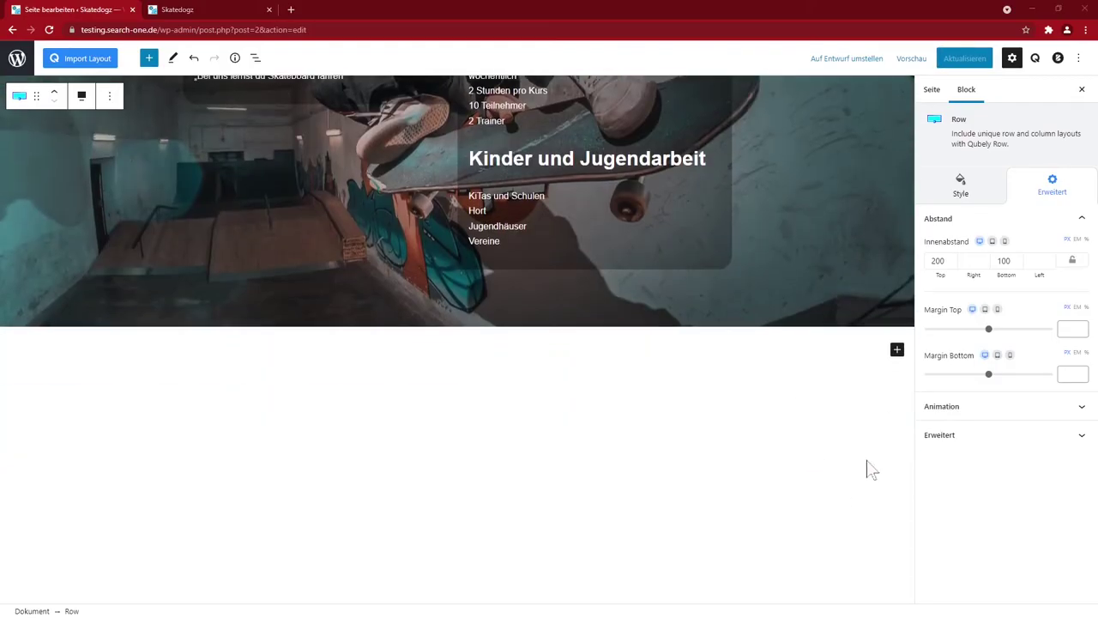
click(897, 349)
click(1045, 438)
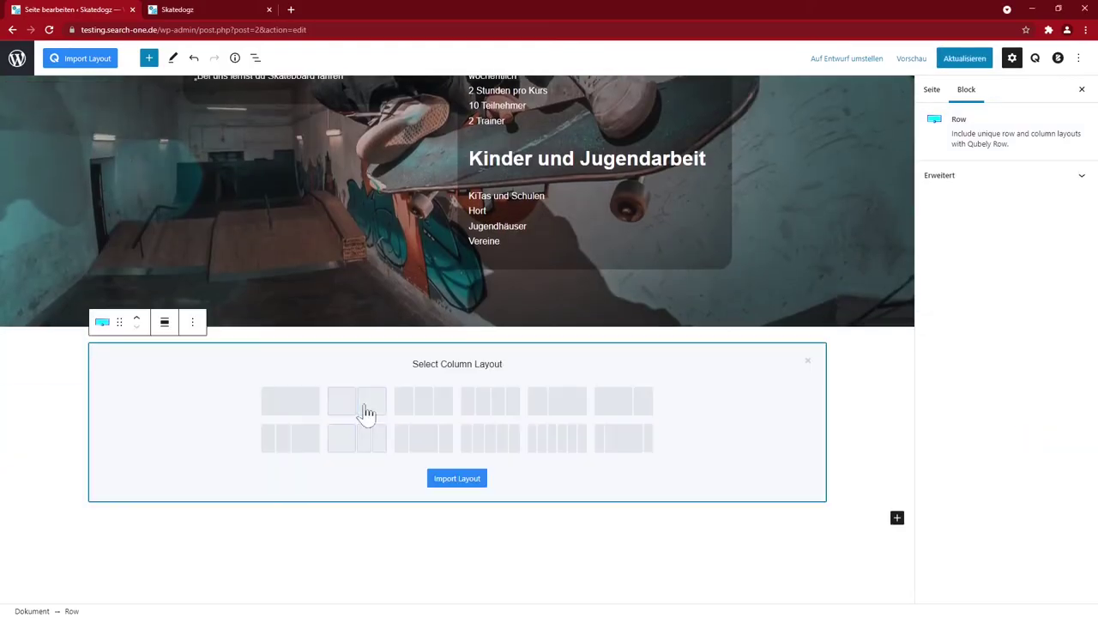
click(366, 410)
Step: Give the new row's left column the off-white palette background and add the Qubely heading "Kurse" to it
click(269, 399)
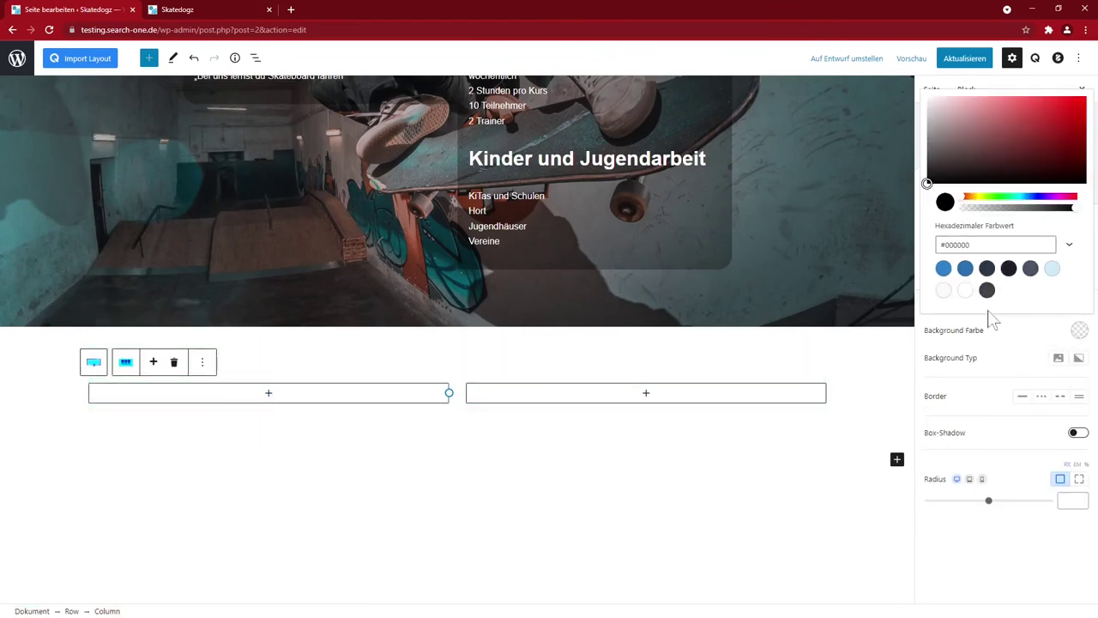
click(946, 294)
click(280, 429)
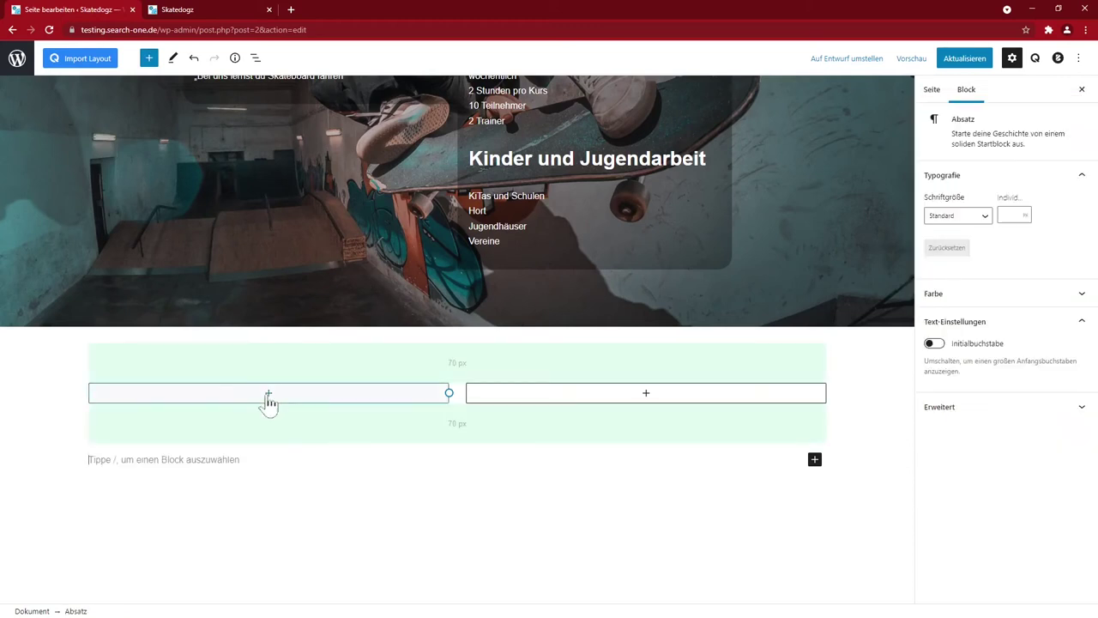
click(266, 400)
click(268, 393)
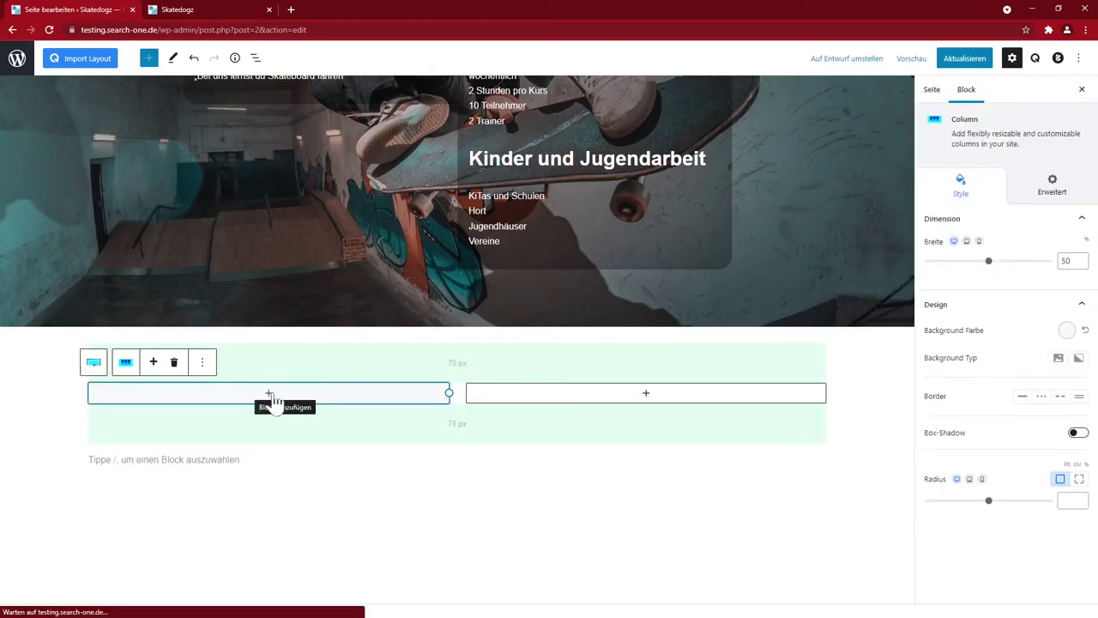
text(Kurse)
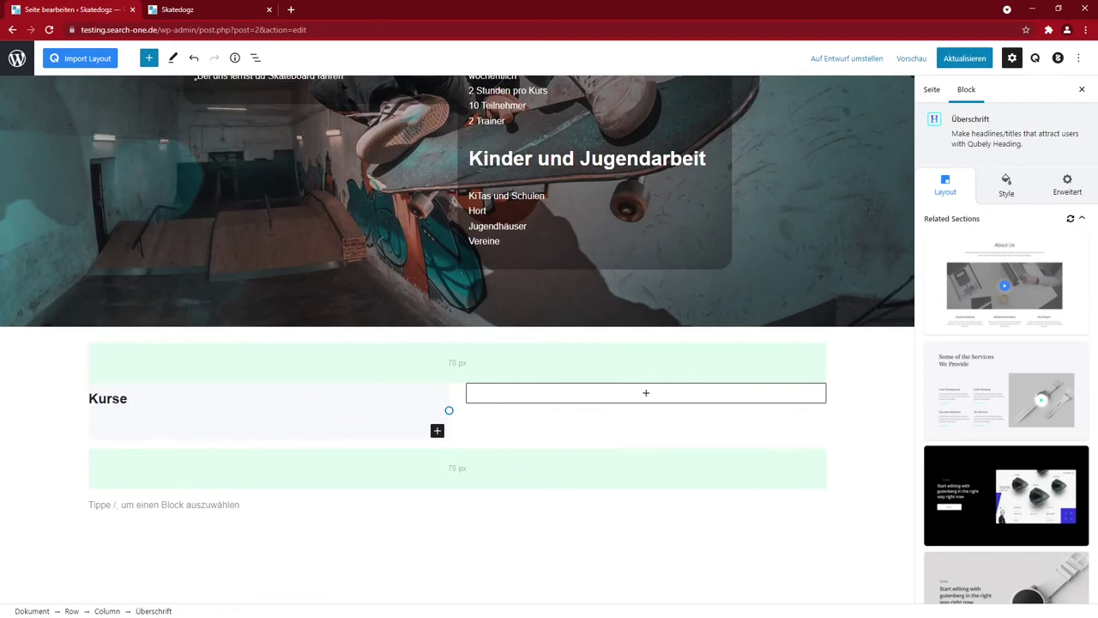
Step: Insert a Qubely gallery below "Kurse" with the crouching skater in red, the bowl skater and the seaside jumper from the media library
click(437, 430)
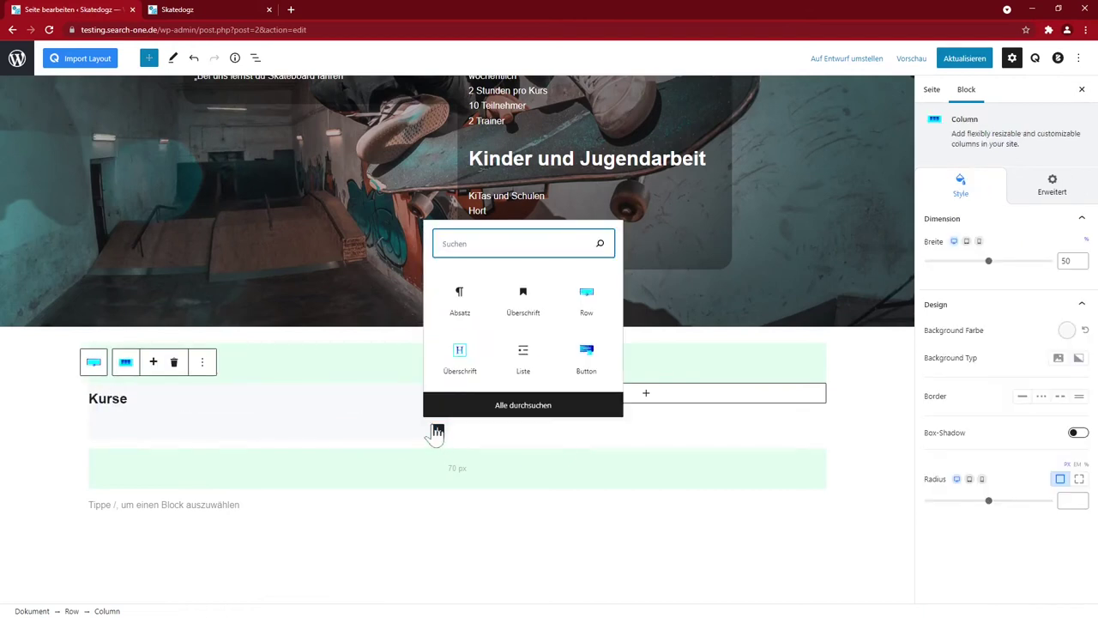
text(gallery)
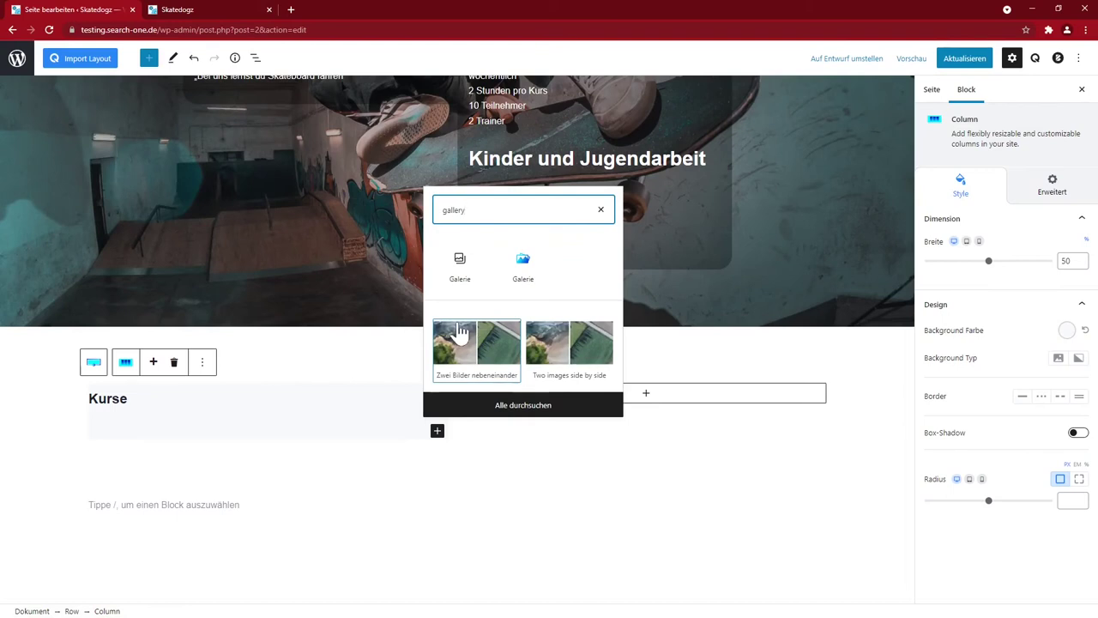
click(523, 266)
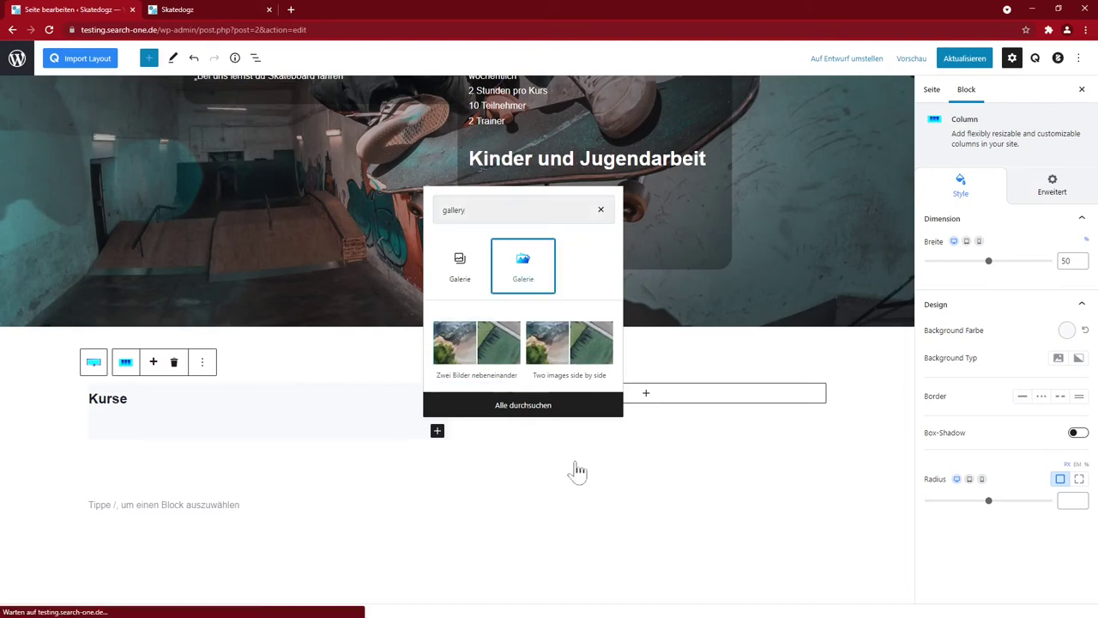
click(174, 513)
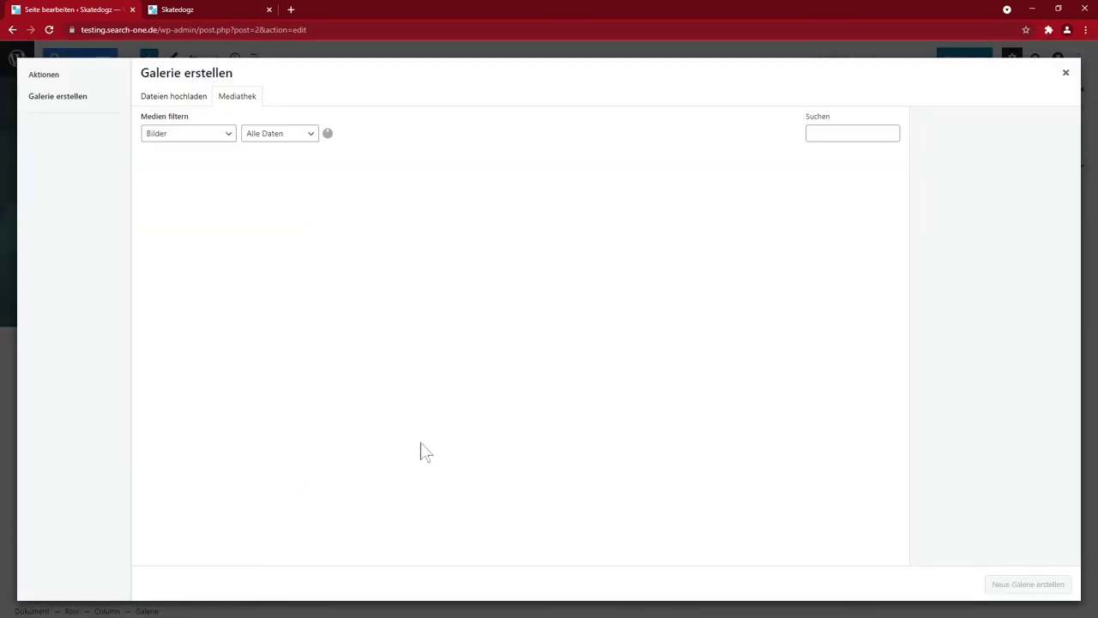
click(519, 378)
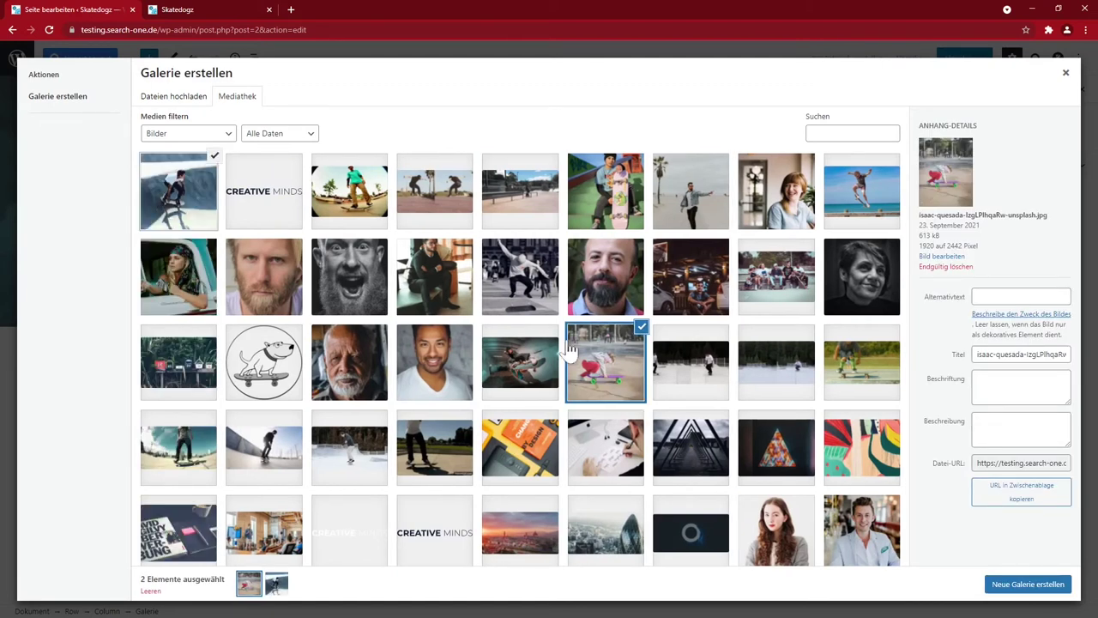
click(852, 197)
click(1013, 586)
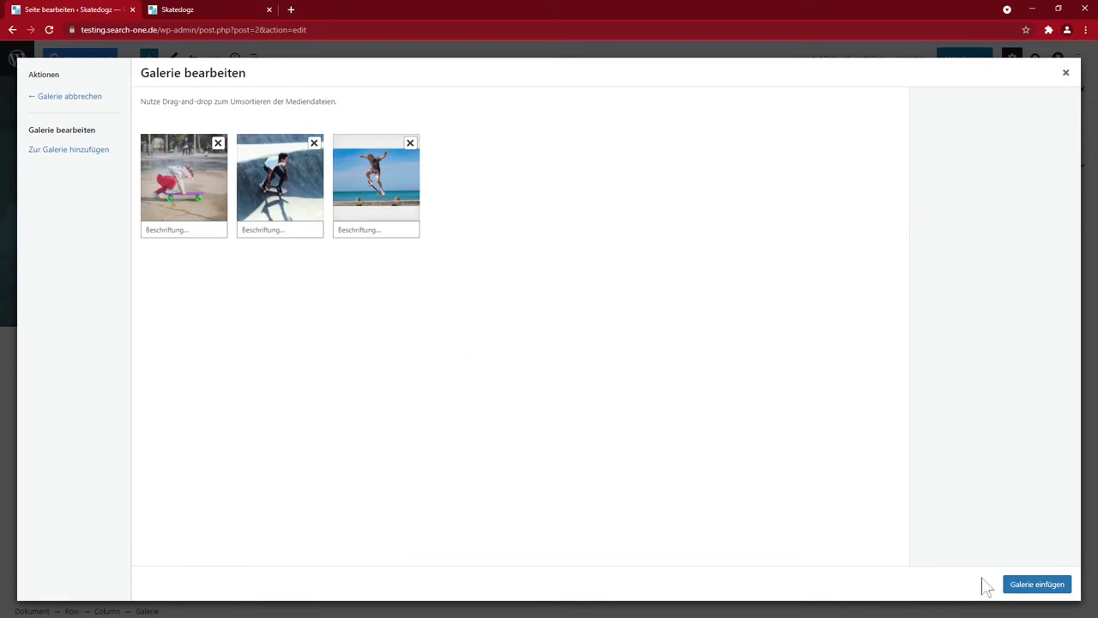
click(1019, 589)
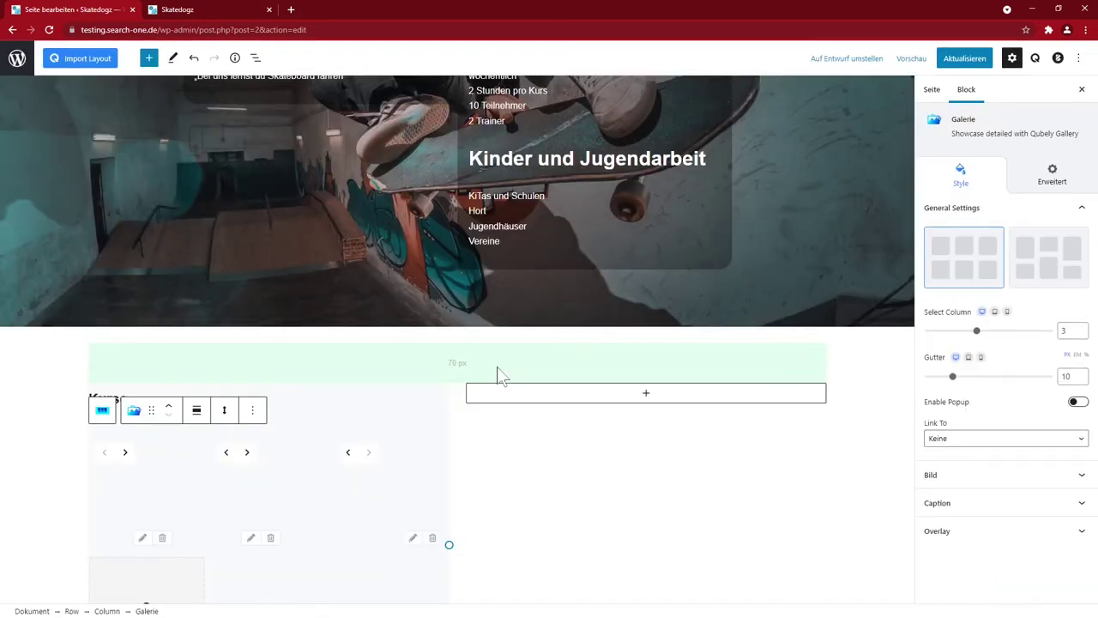
Step: Update the page and check the gallery's hover effects on the reloaded Startseite
scroll(515, 390, down, 2)
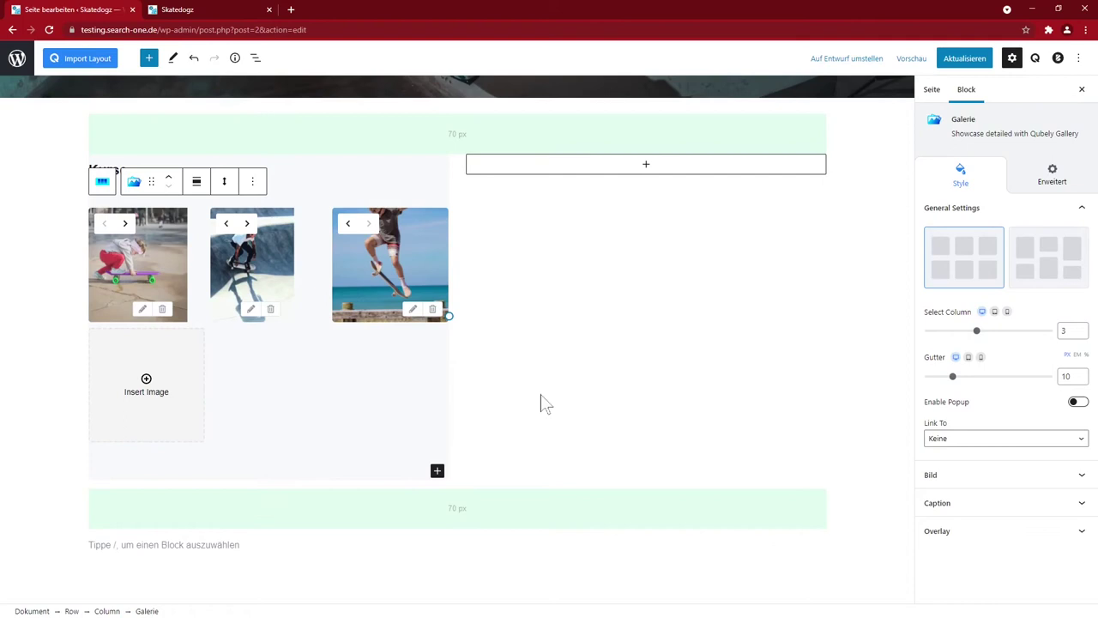
click(965, 58)
click(169, 10)
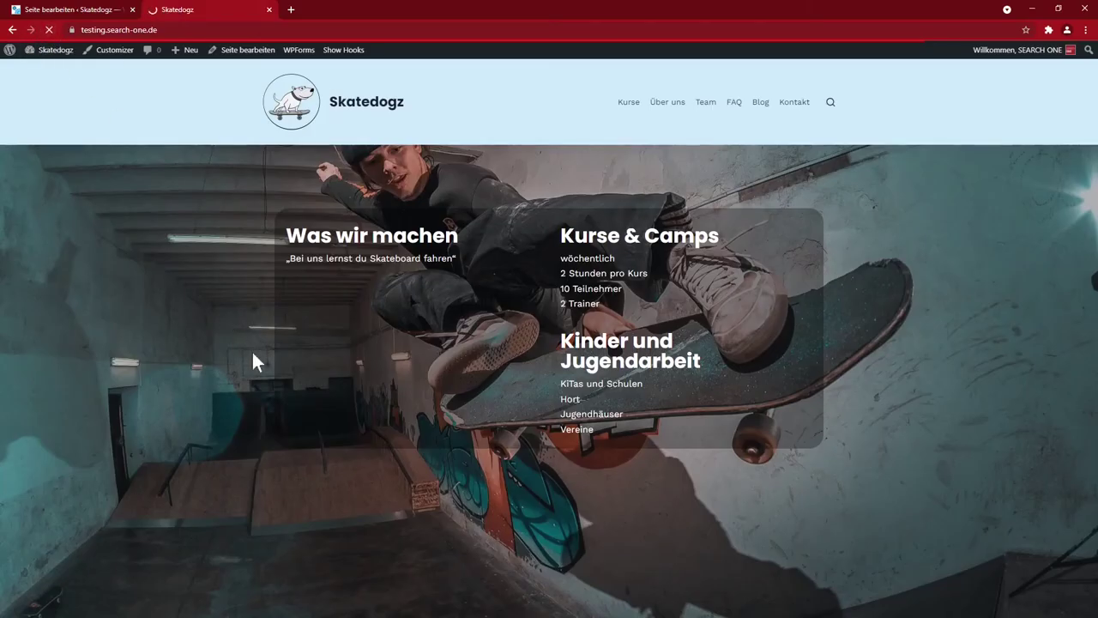
scroll(251, 349, down, 5)
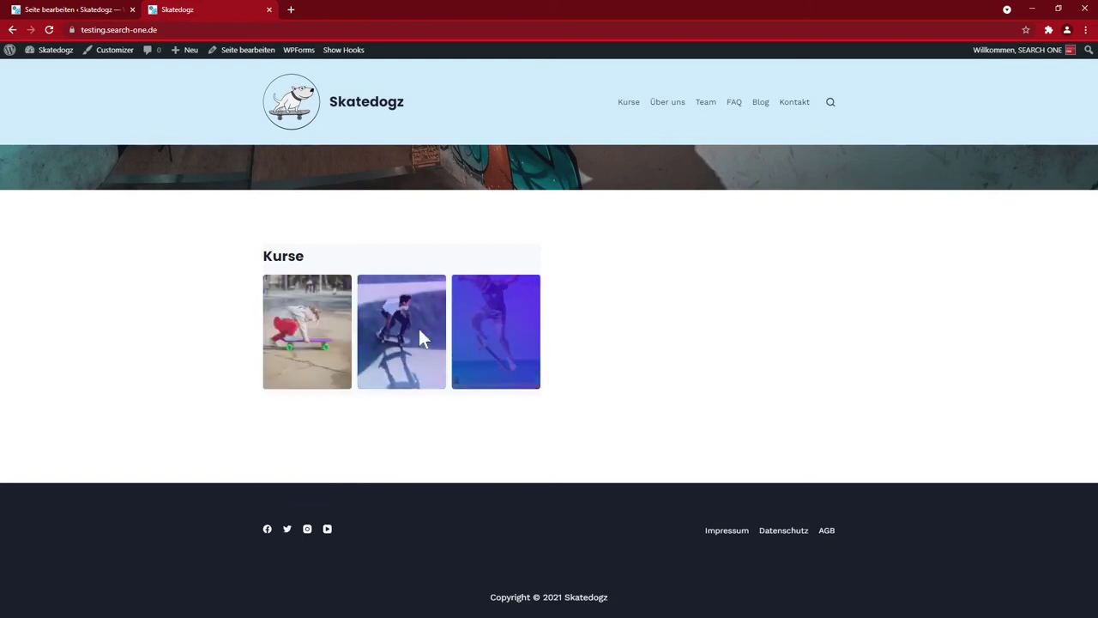
key(ctrl+shift+Tab)
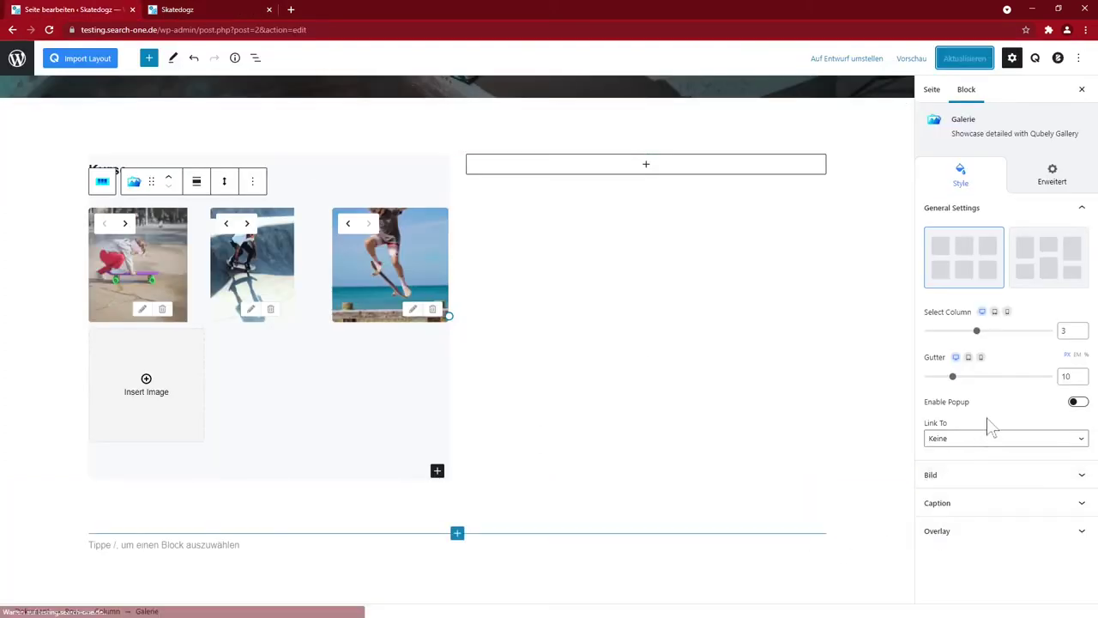
Step: Enable the gallery's popup and popup icon, and compare its image settings with the hover behaviour on the Startseite
click(1075, 403)
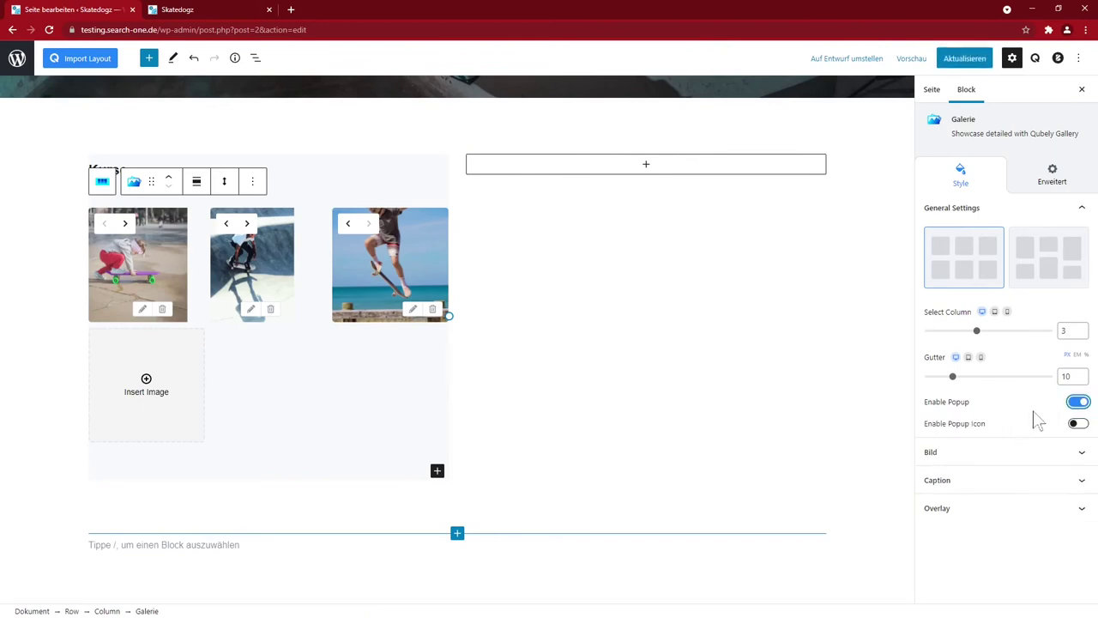
click(1077, 424)
click(995, 448)
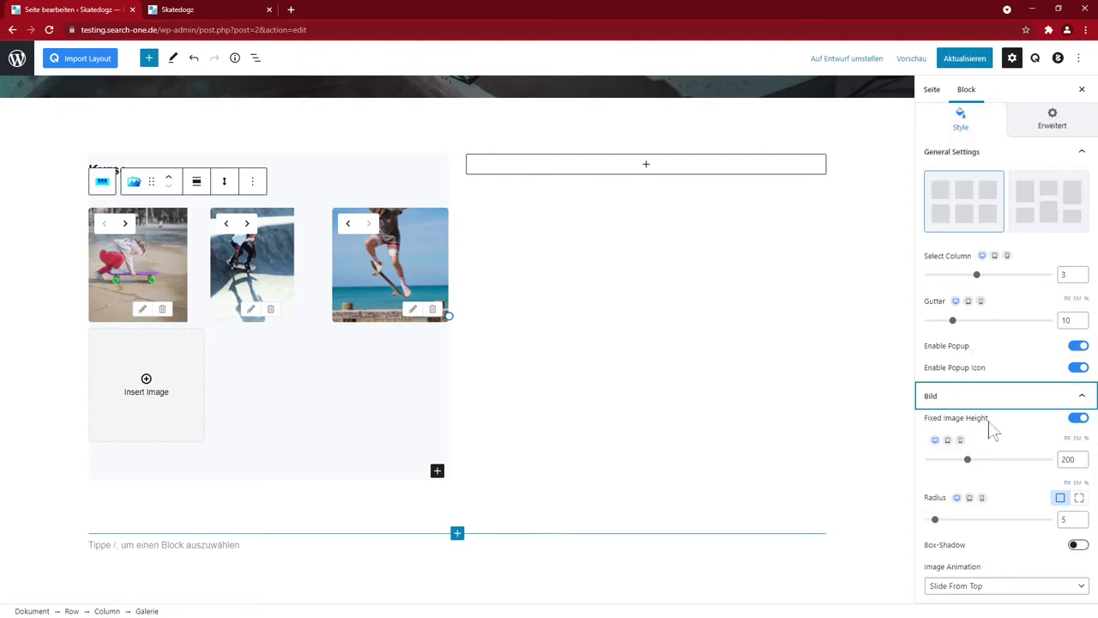
click(206, 10)
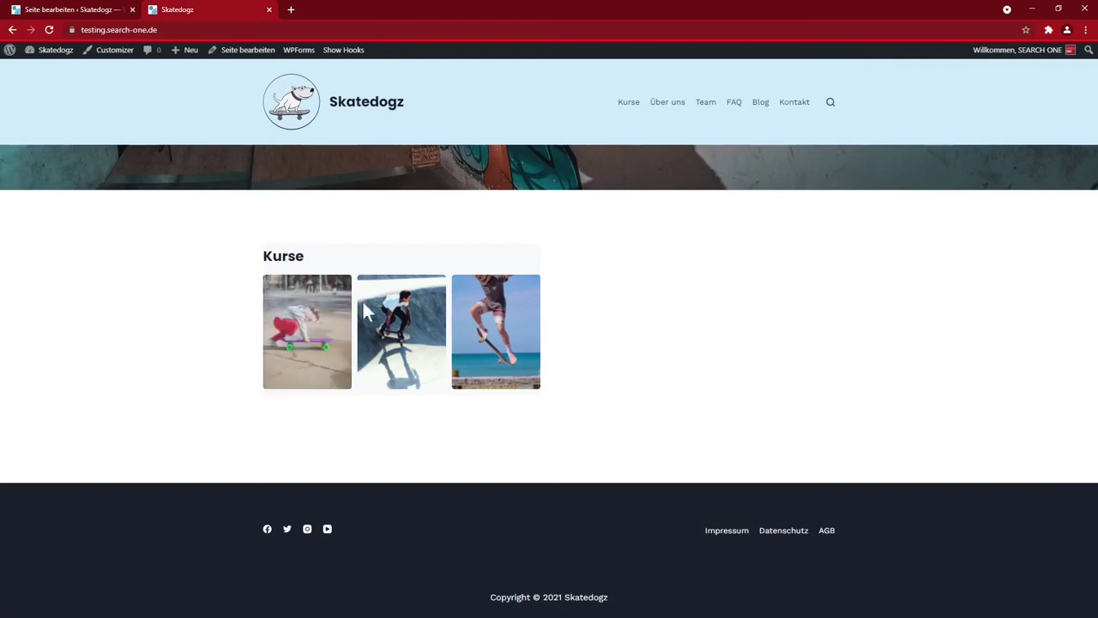
click(40, 12)
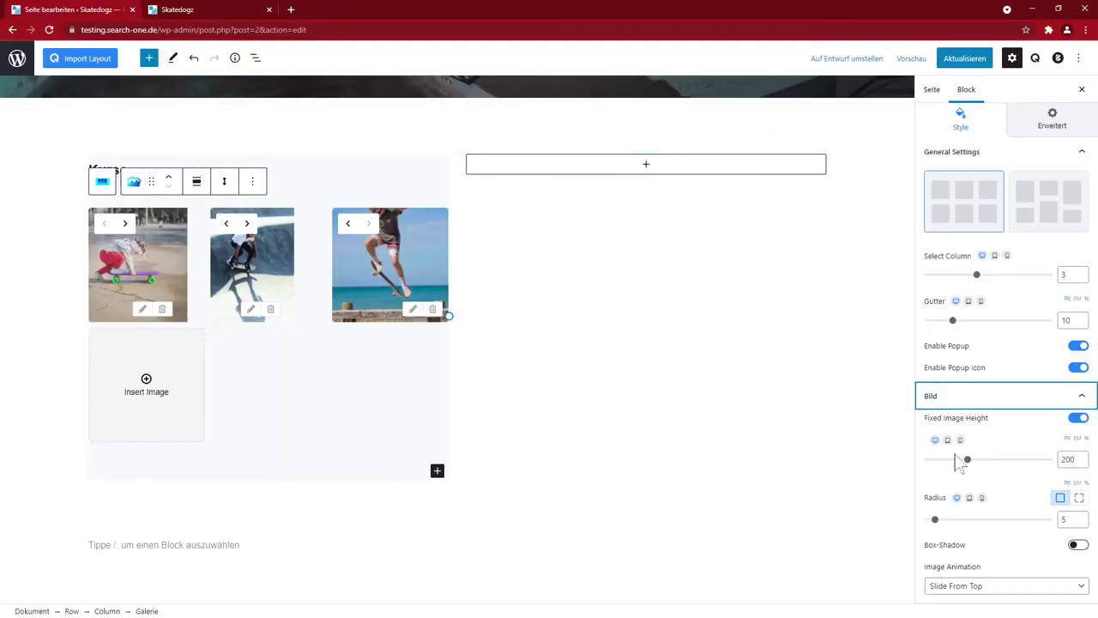
Step: Set the gallery's image animation to No Animation and disable its overlay
scroll(979, 480, down, 1)
click(970, 532)
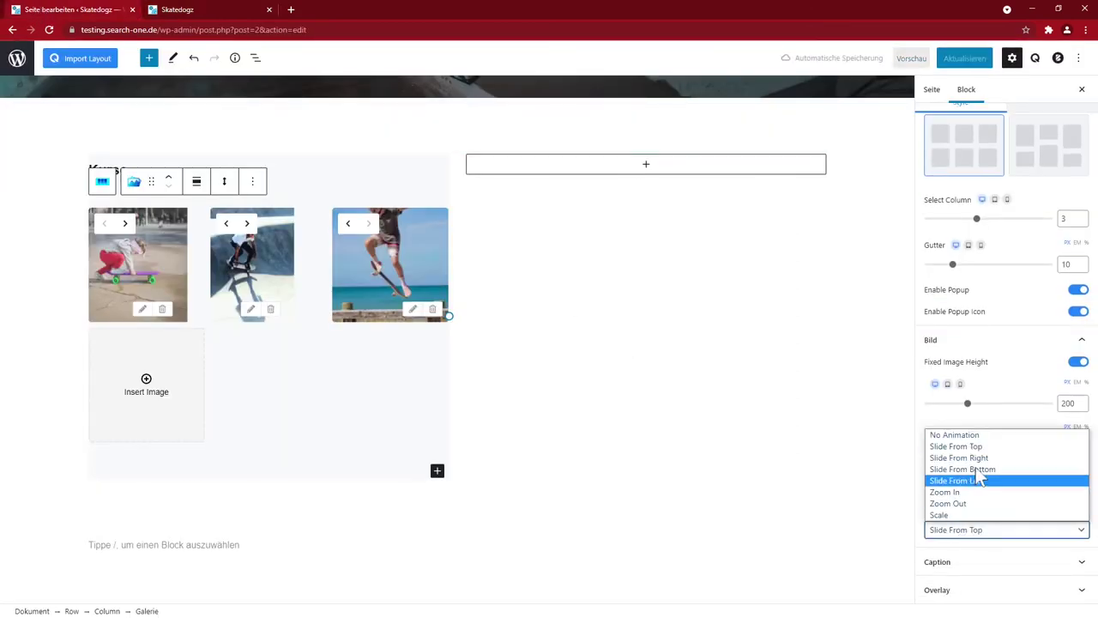
click(971, 434)
click(956, 590)
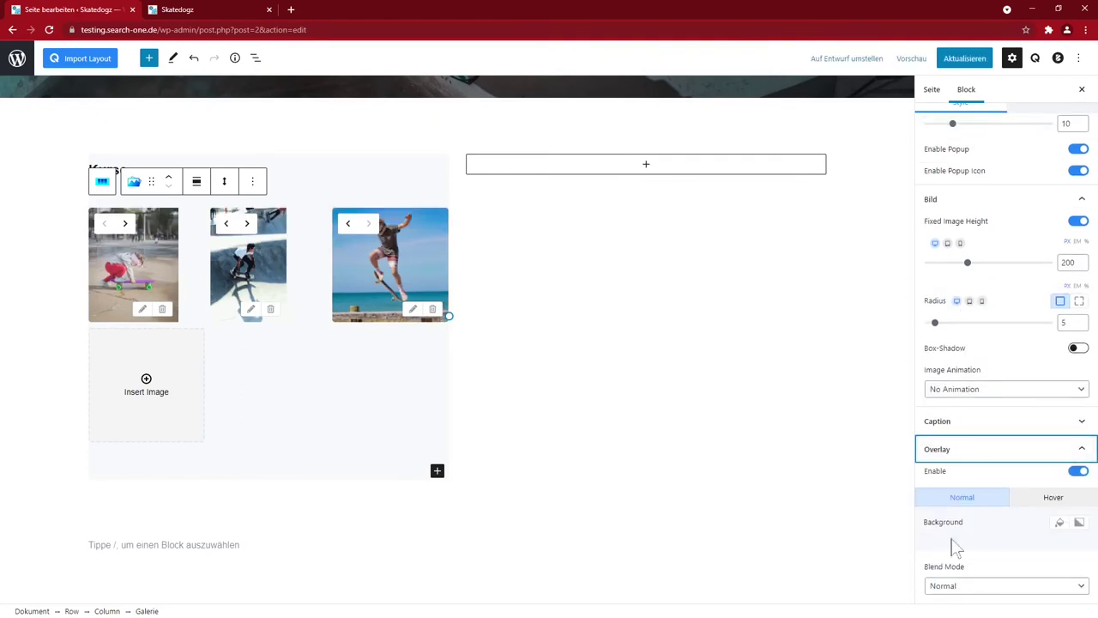
click(1079, 471)
Step: Test the gallery popup on the Startseite by paging through all three images and closing it
click(215, 11)
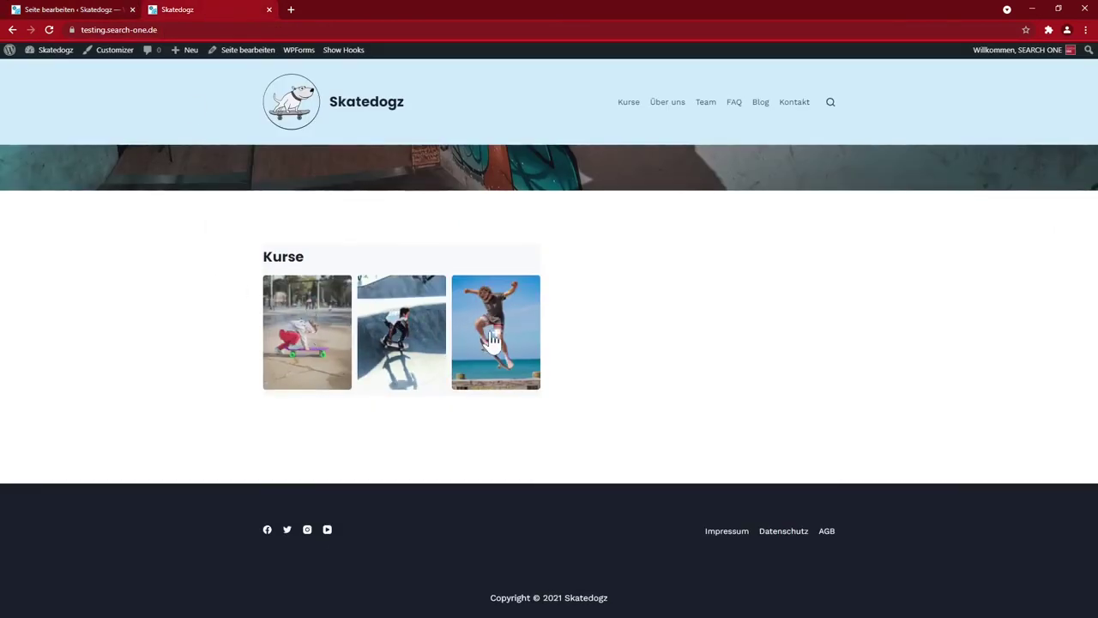
click(310, 333)
click(1076, 328)
click(1069, 335)
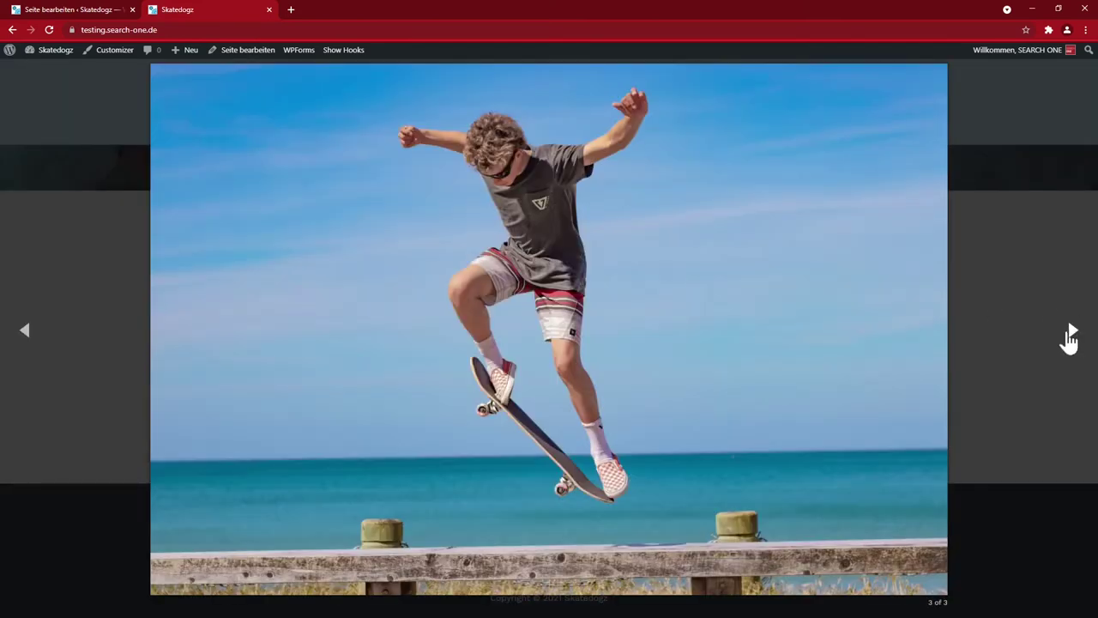
click(998, 317)
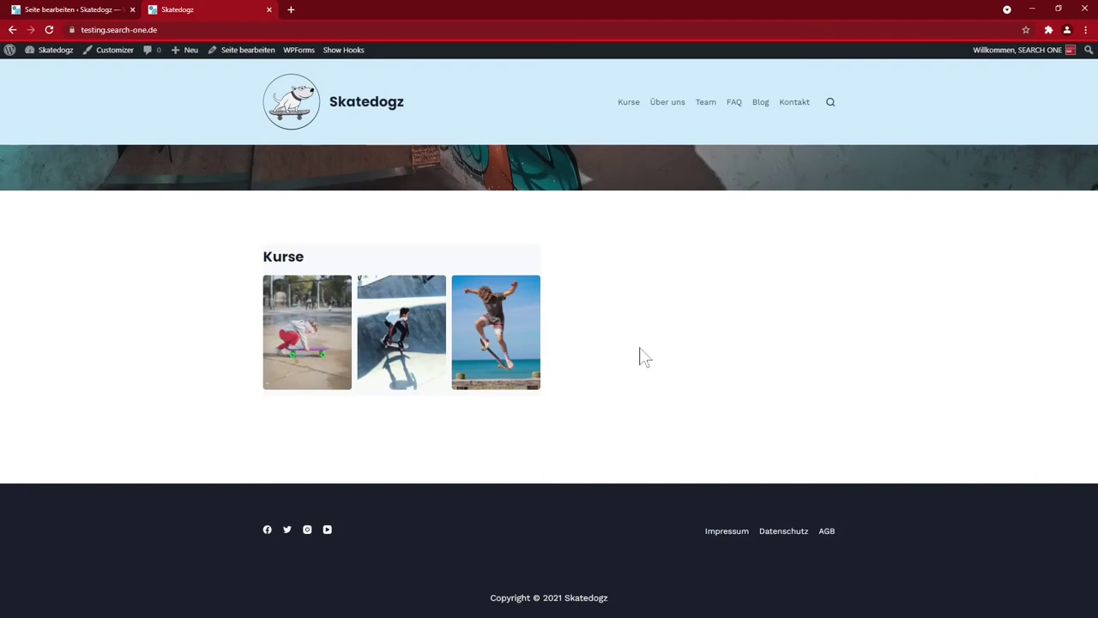
Step: Add the paragraph "Egal ob für Anfänger, Fortgeschrittene oder Profis. Wir haben für jeden einen Kurs." below the gallery
click(30, 8)
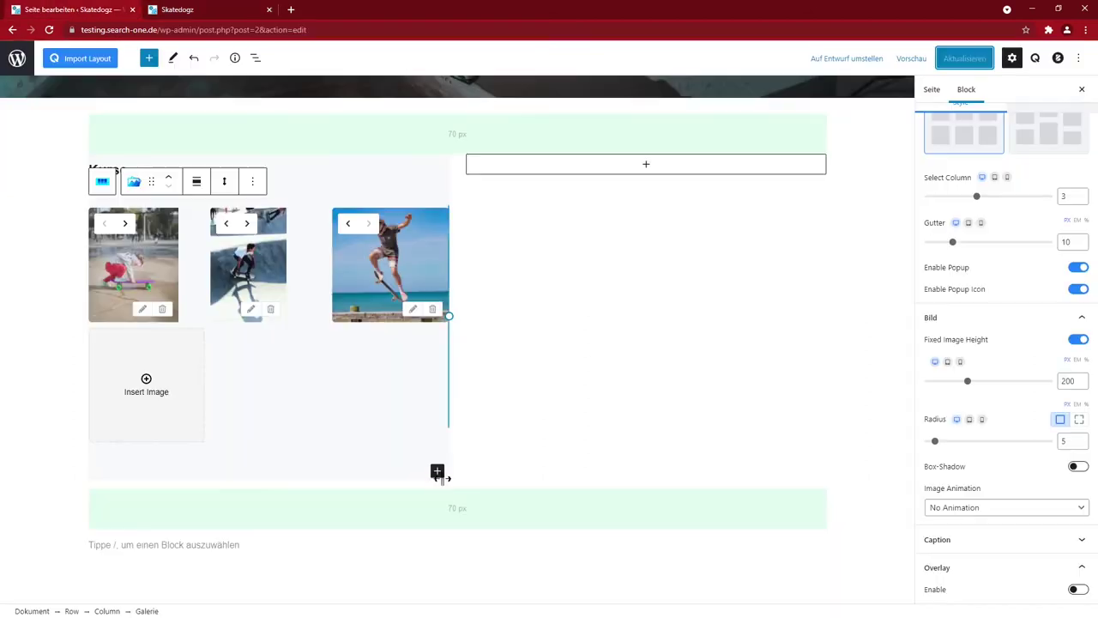
click(437, 470)
click(461, 341)
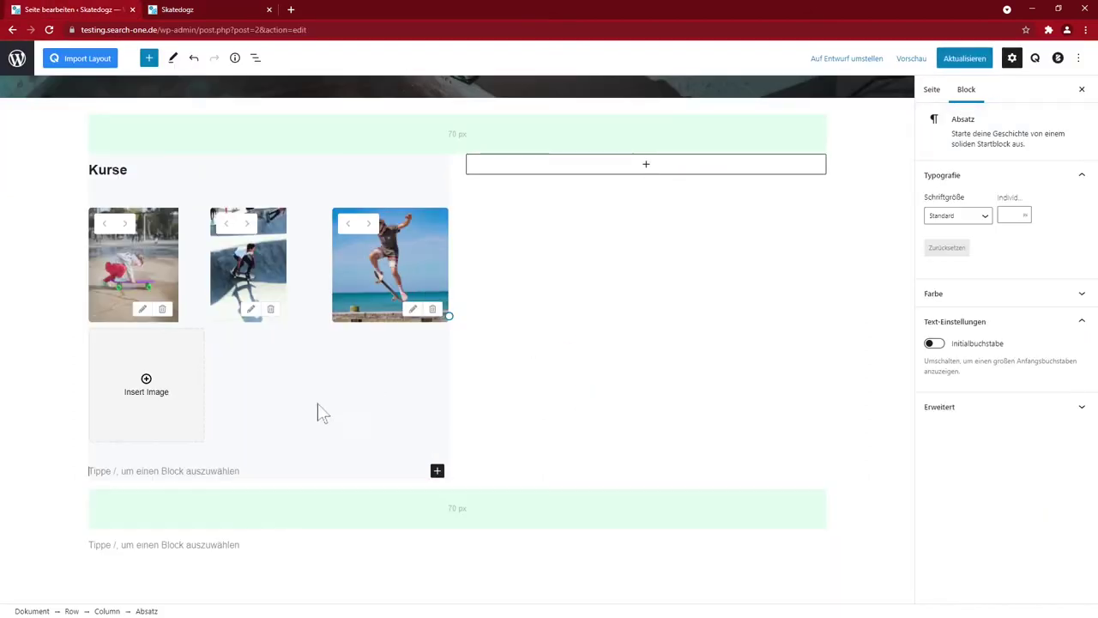
text(Egal ob für Anfänger, Fortgeschrittene oder Profis. Wir haben für jeden einen Kurs.)
key(Return)
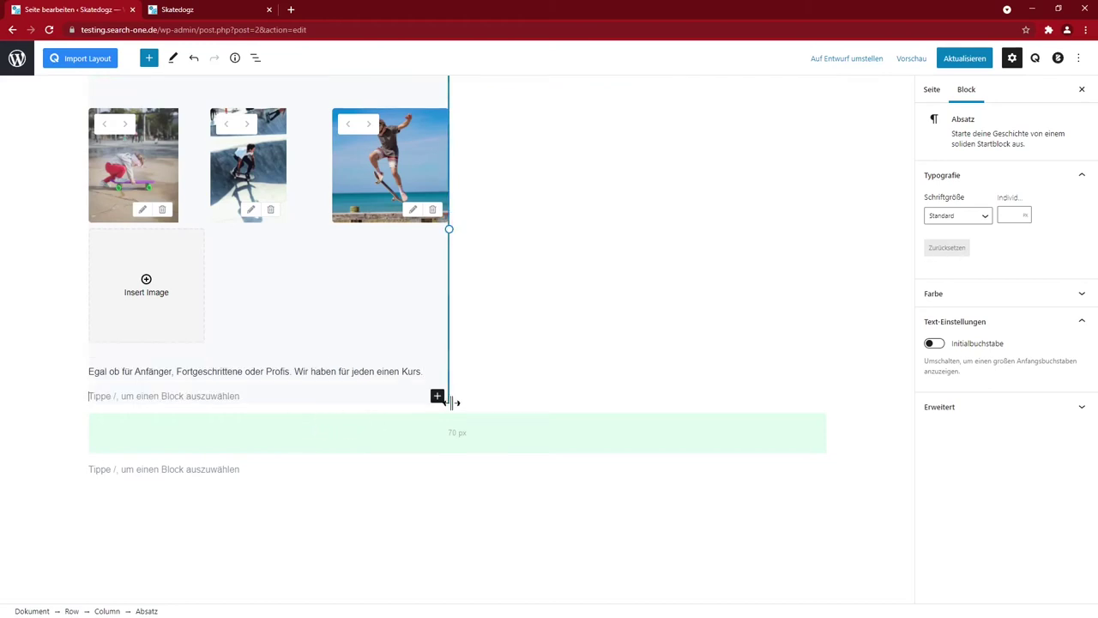
Step: Add a Qubely button labelled "Alle Kurse" below the paragraph and align it right
click(437, 396)
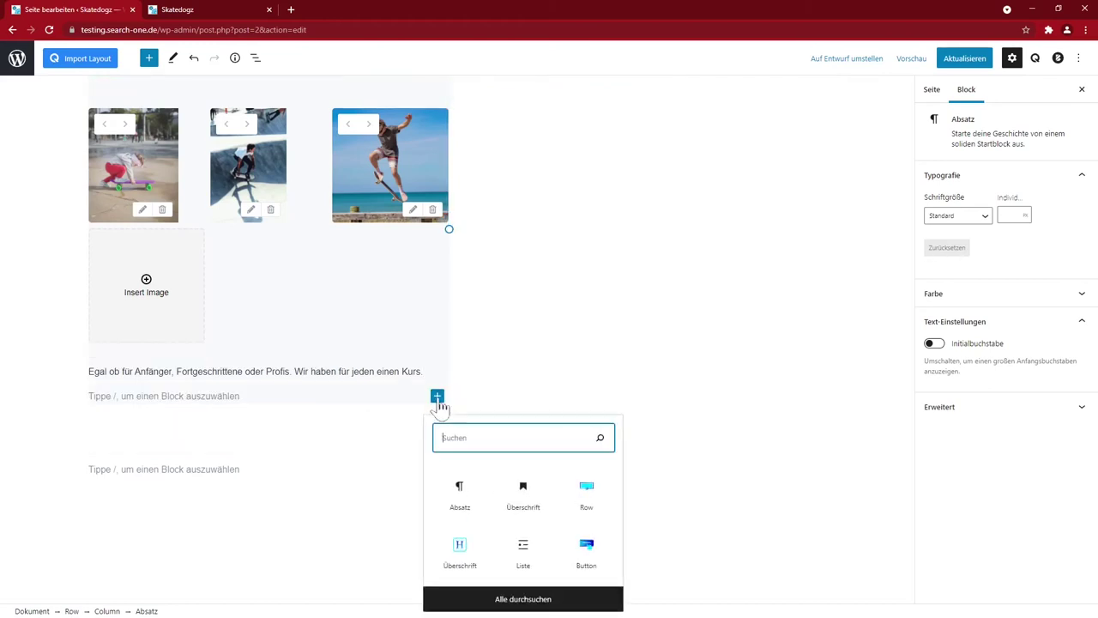
click(586, 554)
text(Alle Kurse)
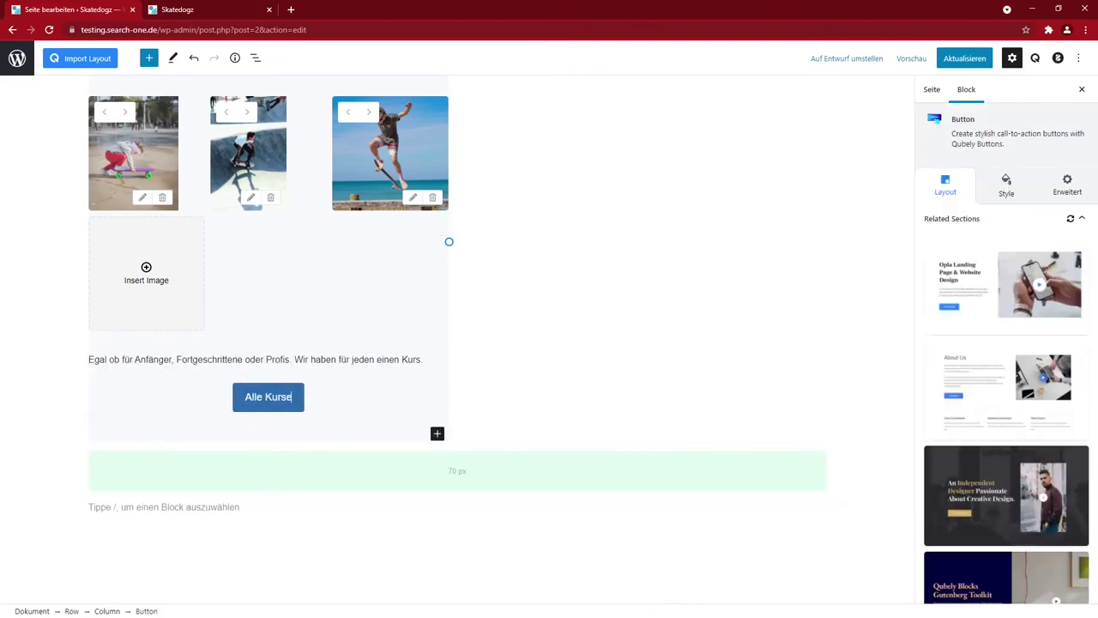
click(1007, 184)
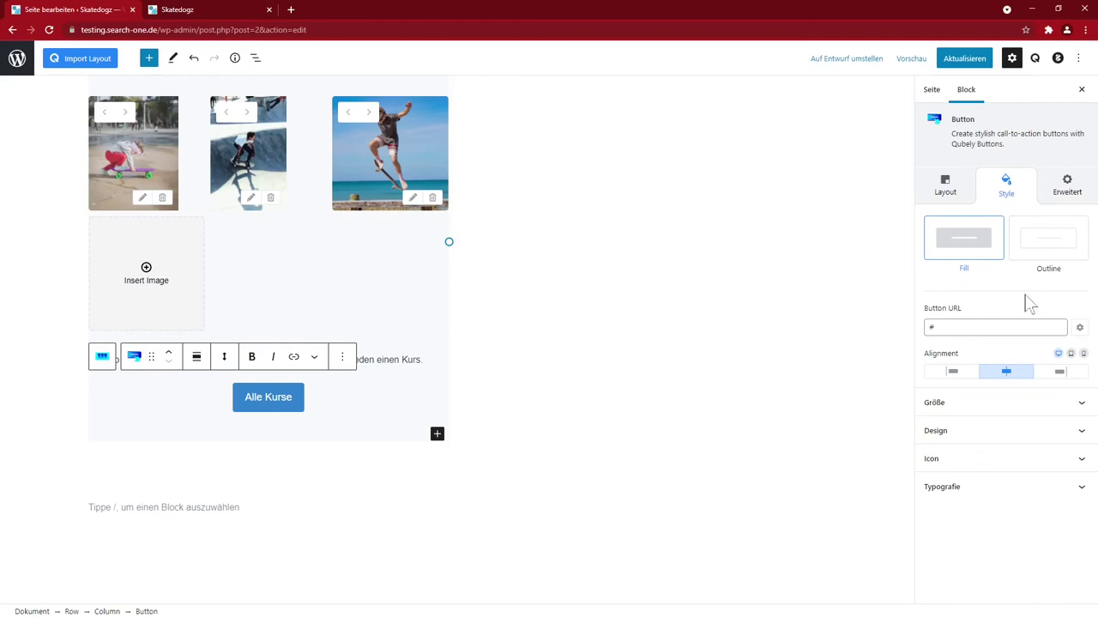
click(1061, 371)
Step: Add the Qubely heading "Termine" to the empty right column and insert an Icon List block beneath it
scroll(699, 404, up, 2)
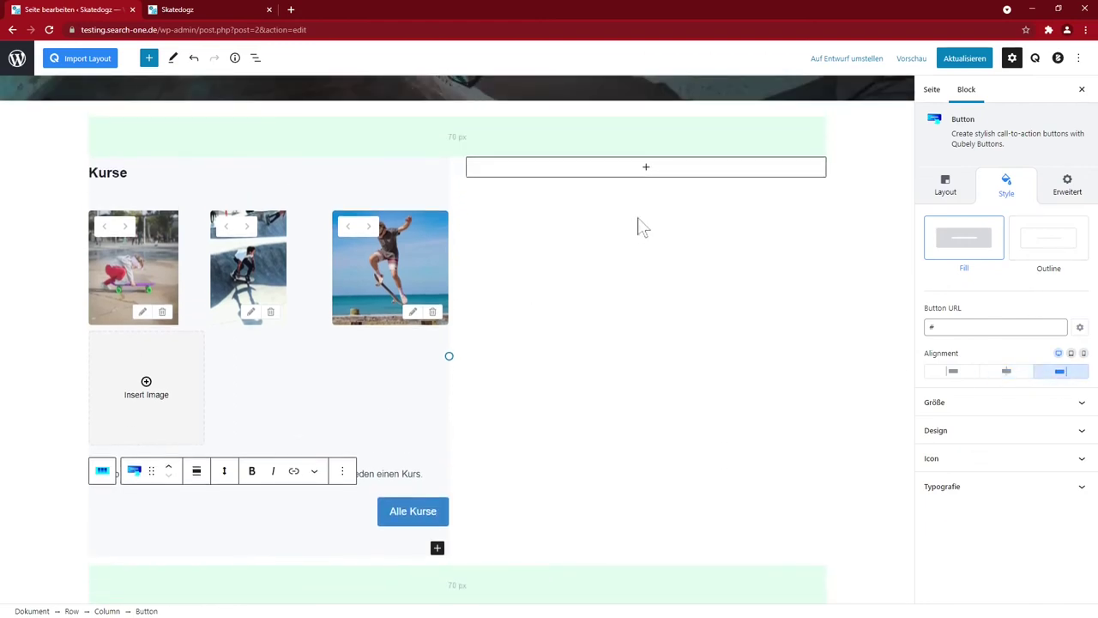
click(647, 169)
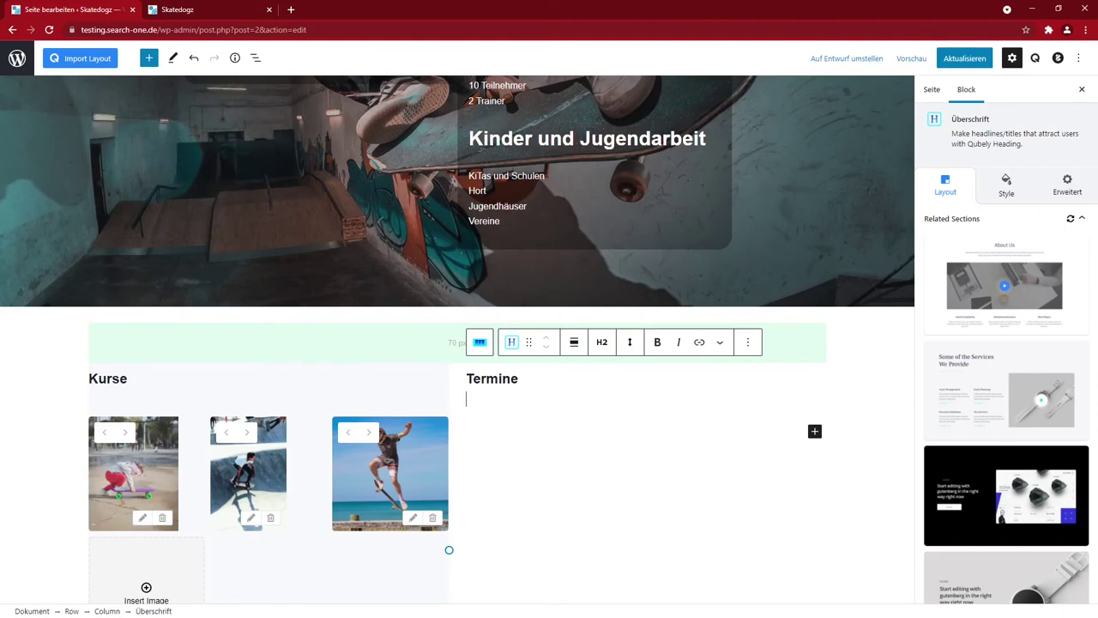
click(814, 432)
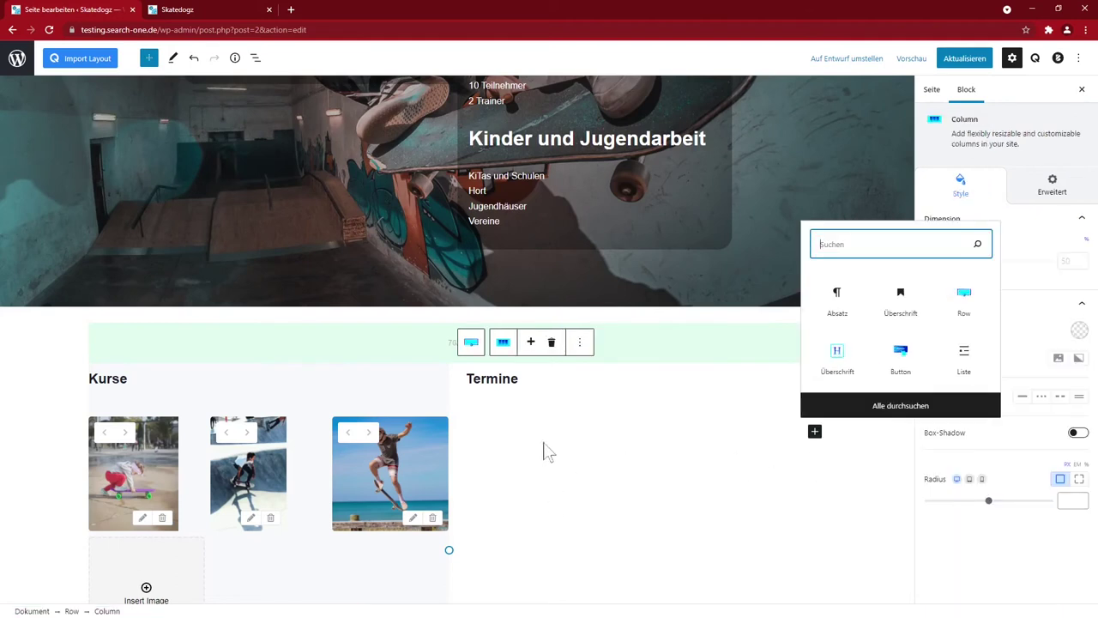
text(liste)
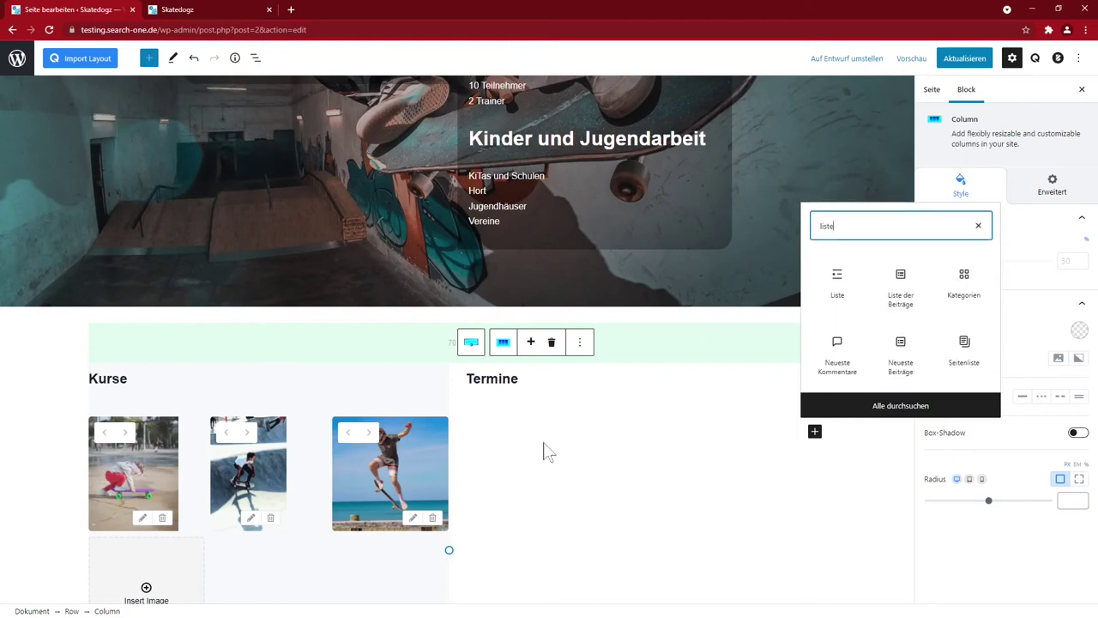
text(ico)
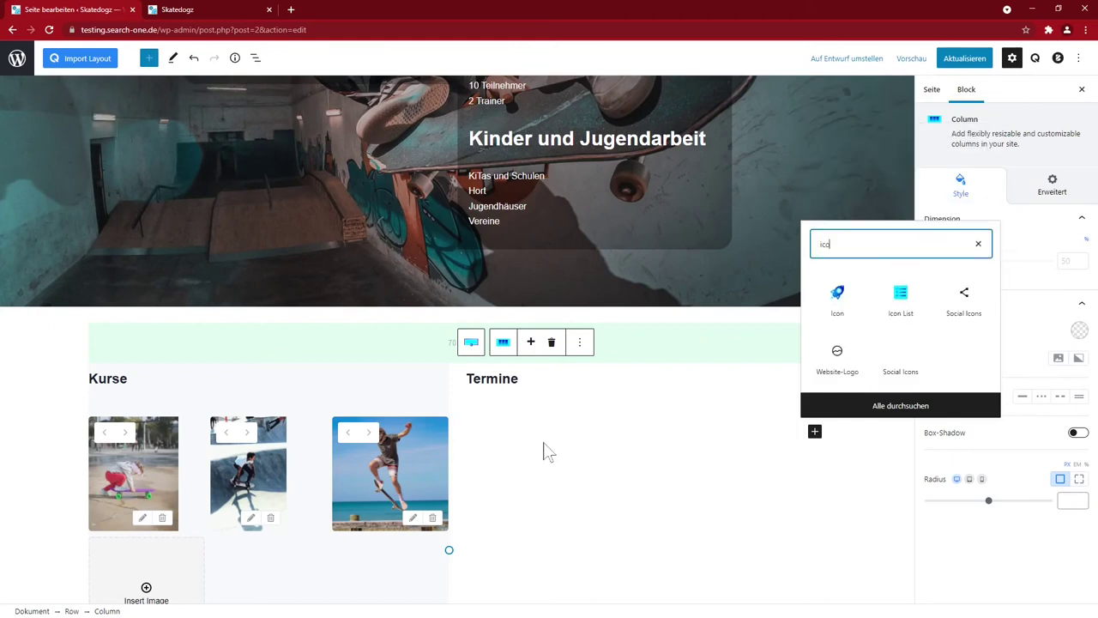
click(900, 300)
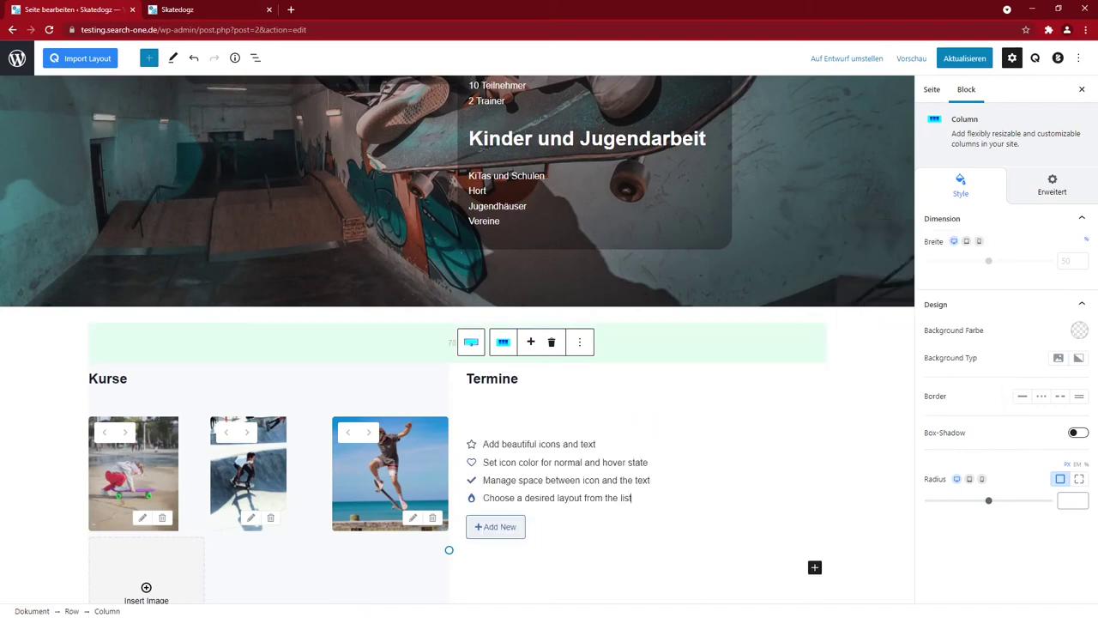
click(468, 399)
Step: Try the Fill layout on the icon list under "Termine" and return it to Classic
click(539, 444)
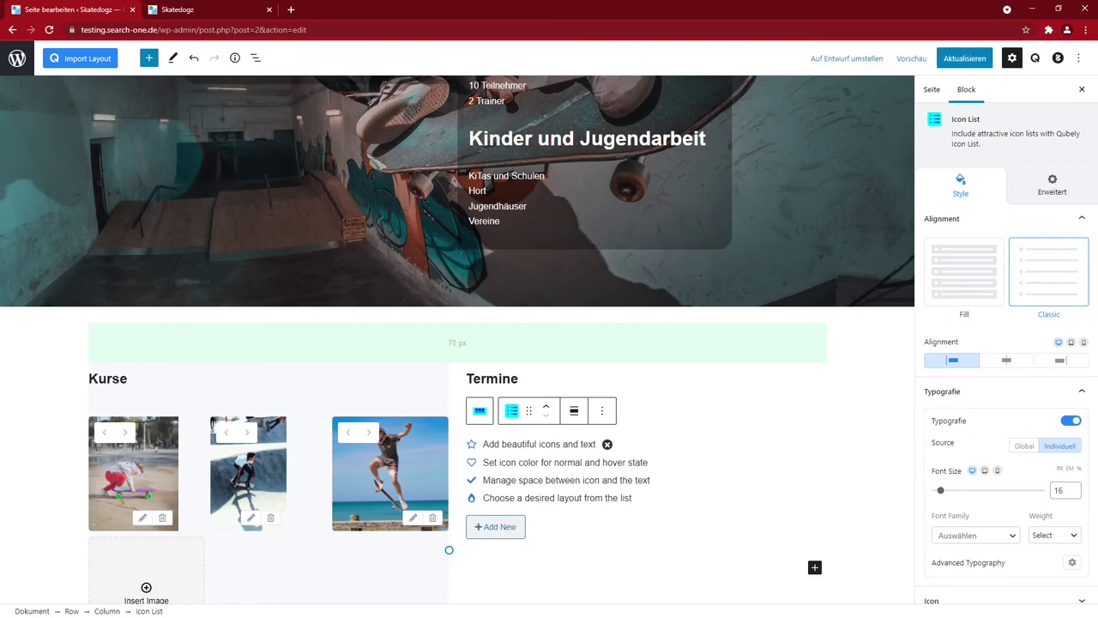
click(981, 281)
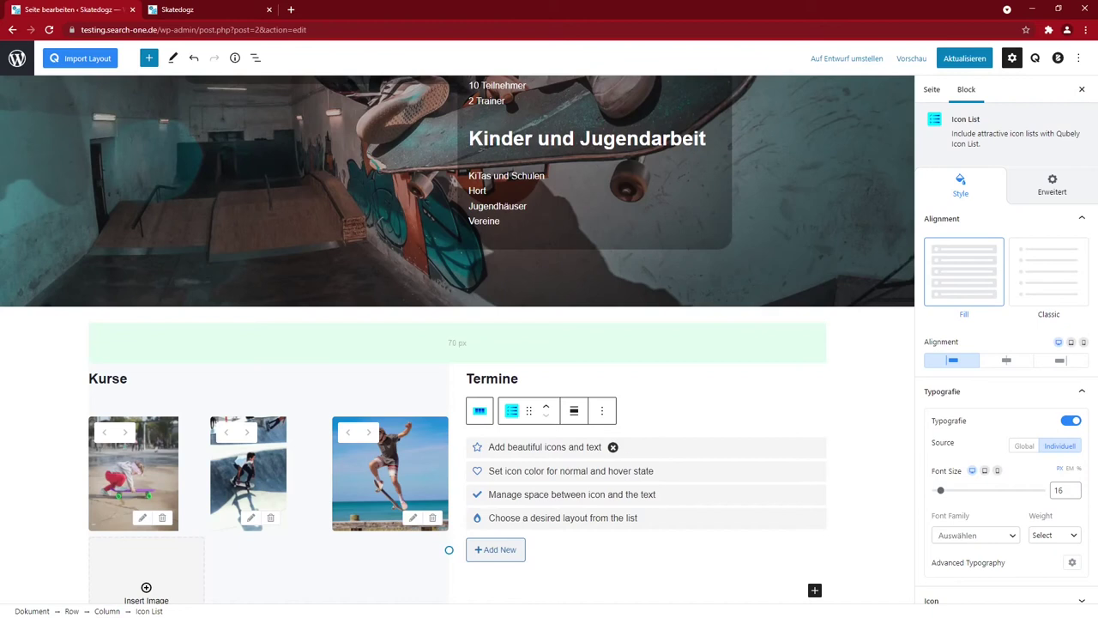
click(1028, 290)
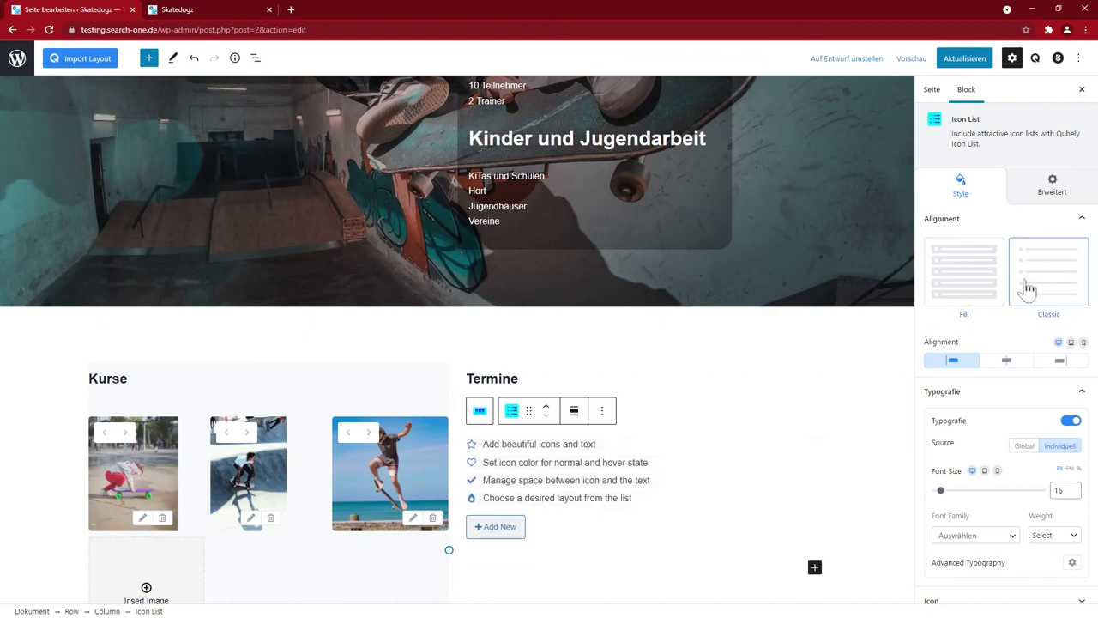
Step: Try the L icon size on the icon list under "Termine", return it to M and view the hover colour setting
click(970, 391)
click(969, 419)
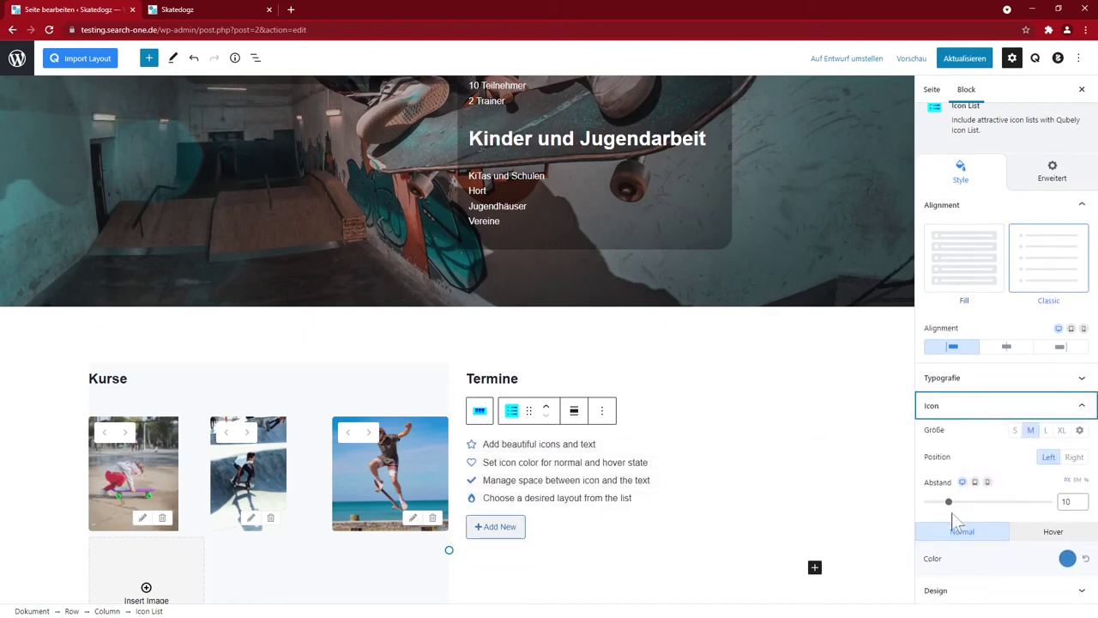
click(1045, 430)
click(1030, 429)
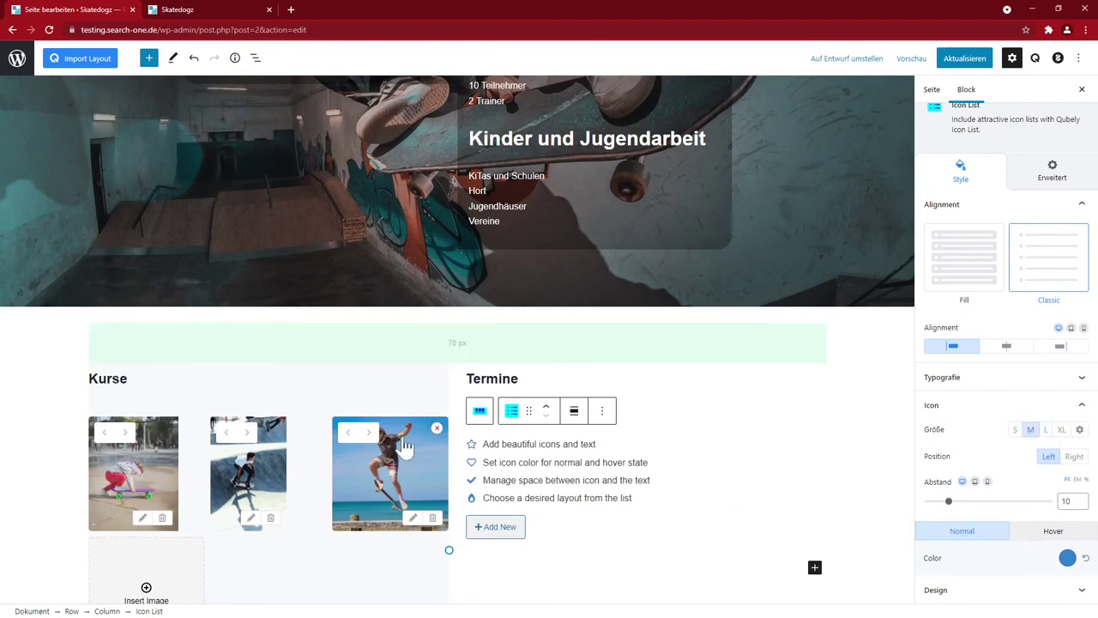
click(1037, 539)
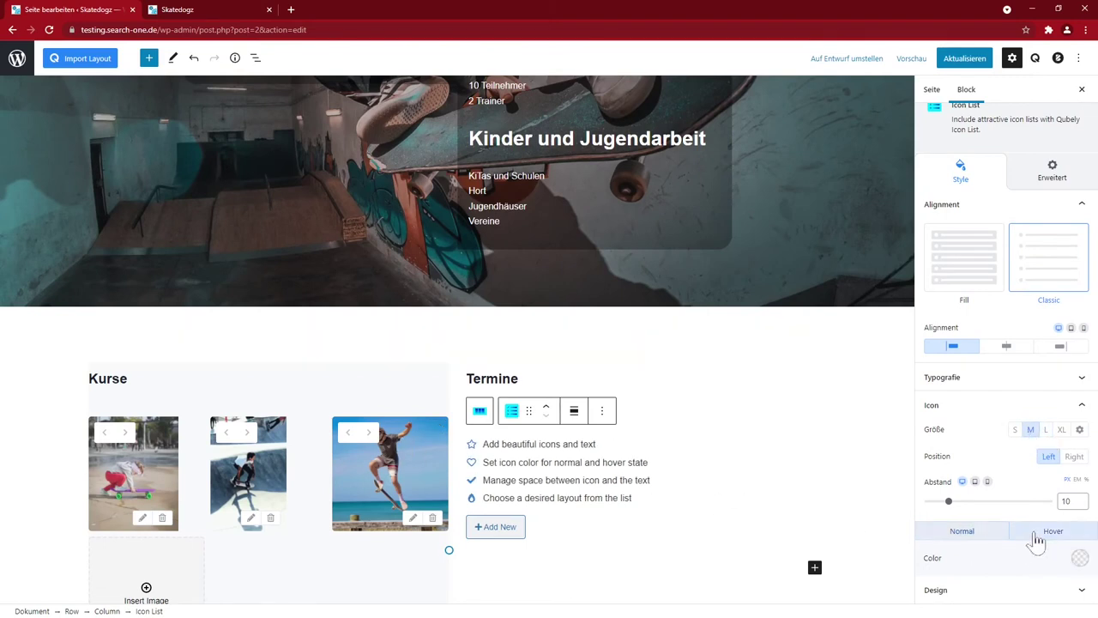
Step: Replace the star icon of the first "Termine" list item with the dotted circle icon, searching for "circle"
click(471, 443)
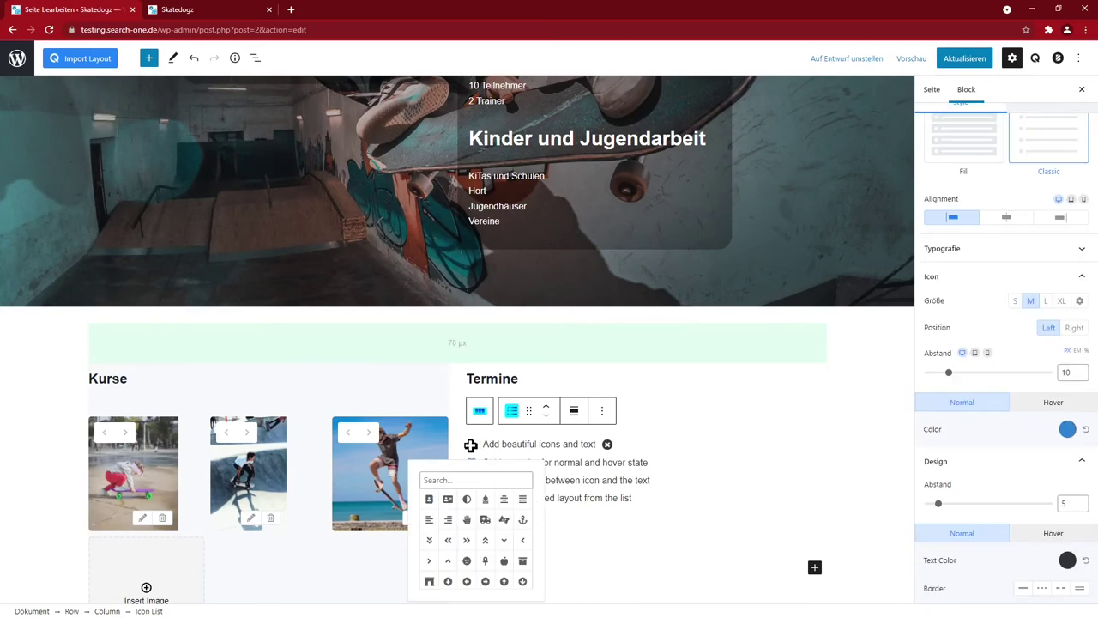
click(455, 480)
text(c)
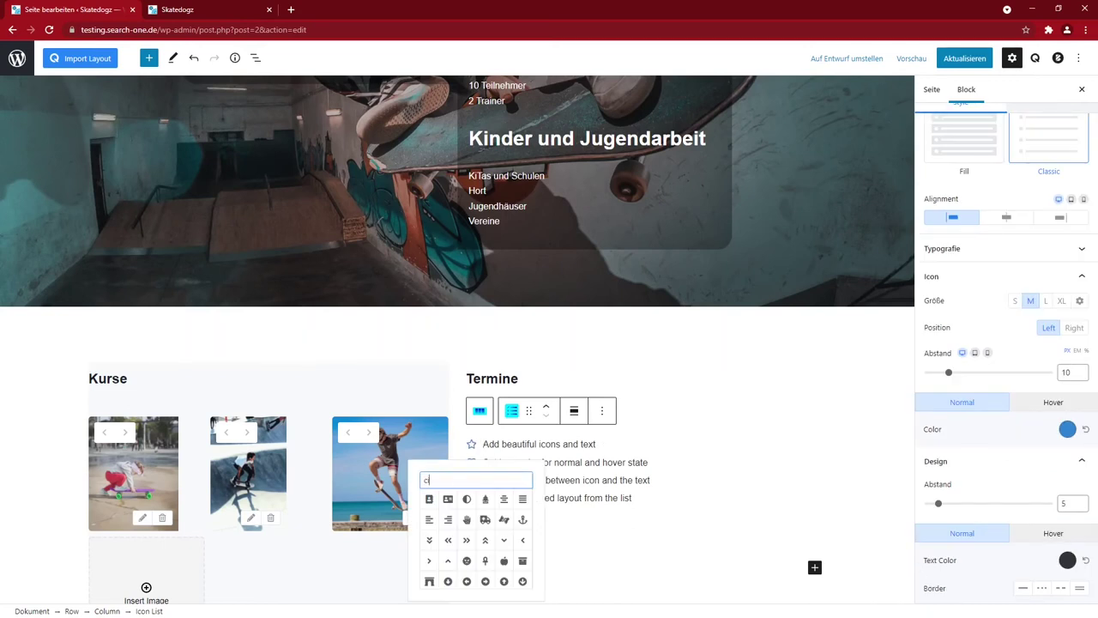
text(ircle)
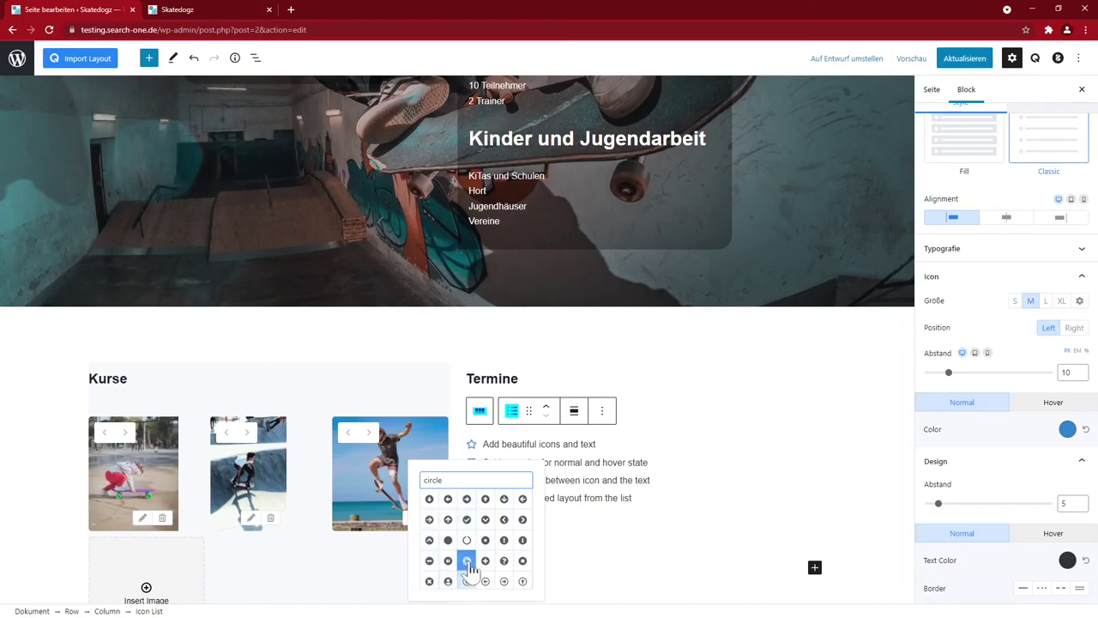
click(486, 541)
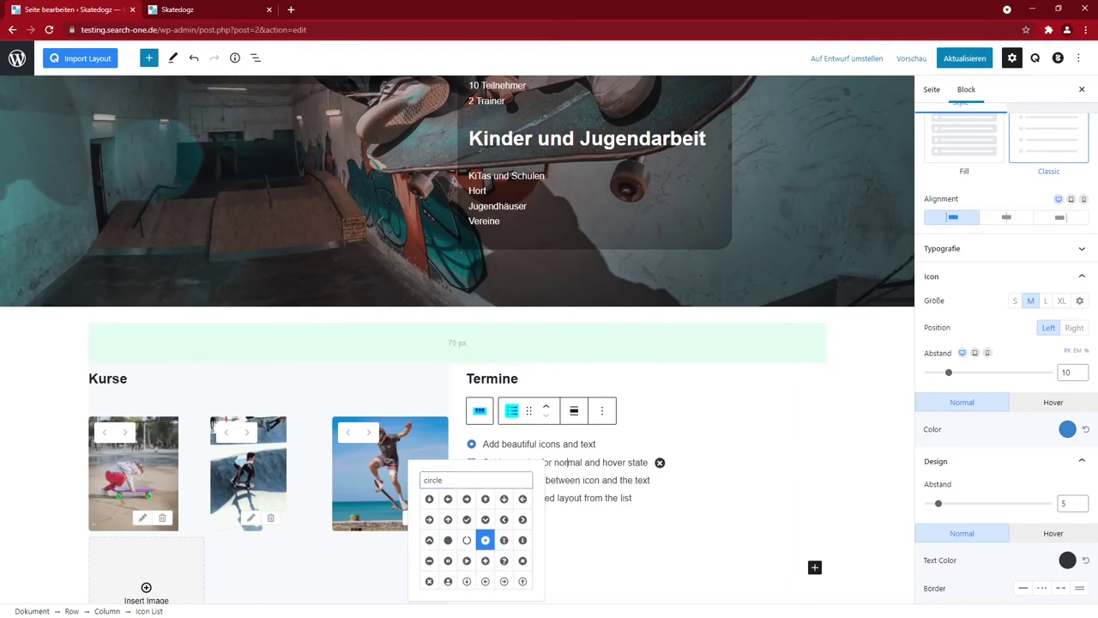
Step: Give three list items the dotted circle icon and the texts "17.13.3022", "17.14.3022" and "17.15.3022" plus "Musterstadt (Musterschule)", and delete the fourth item
click(471, 463)
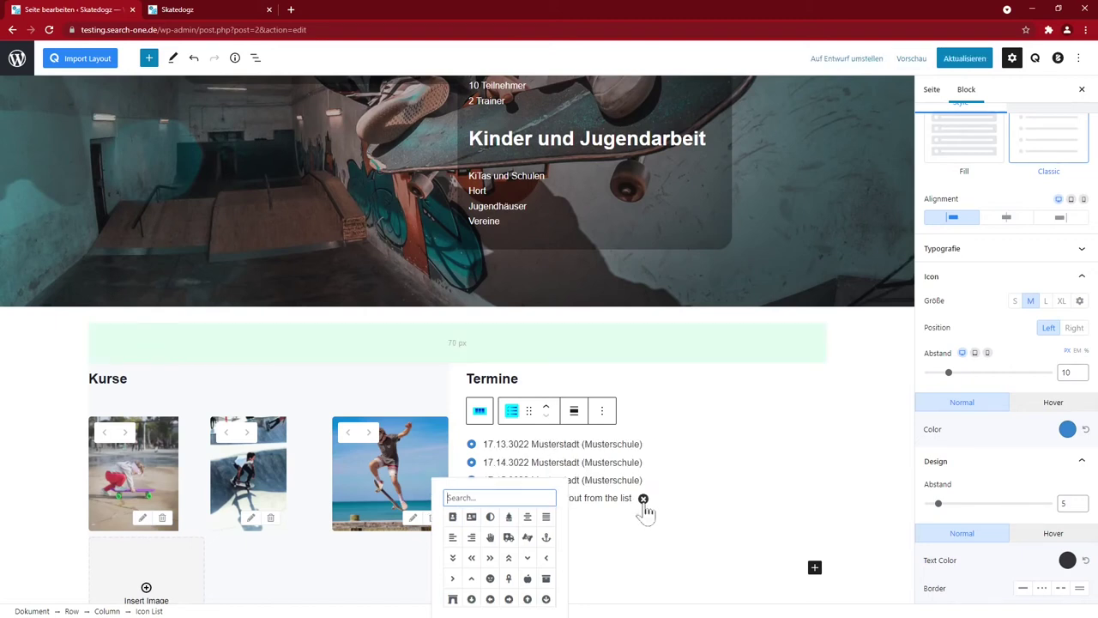
click(644, 502)
click(642, 462)
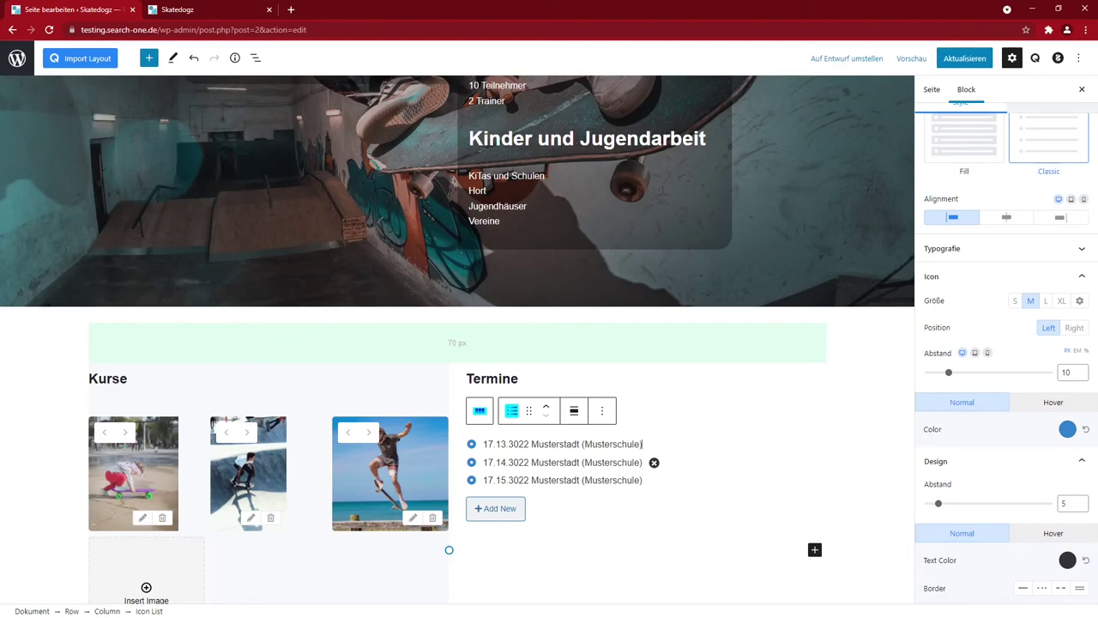
click(601, 481)
Step: Add the heading "Camps" and the text "Sommerferien 3023 (Voranmeldung möglich s. unten)" below the icon list, and update the page
scroll(515, 463, down, 2)
click(488, 393)
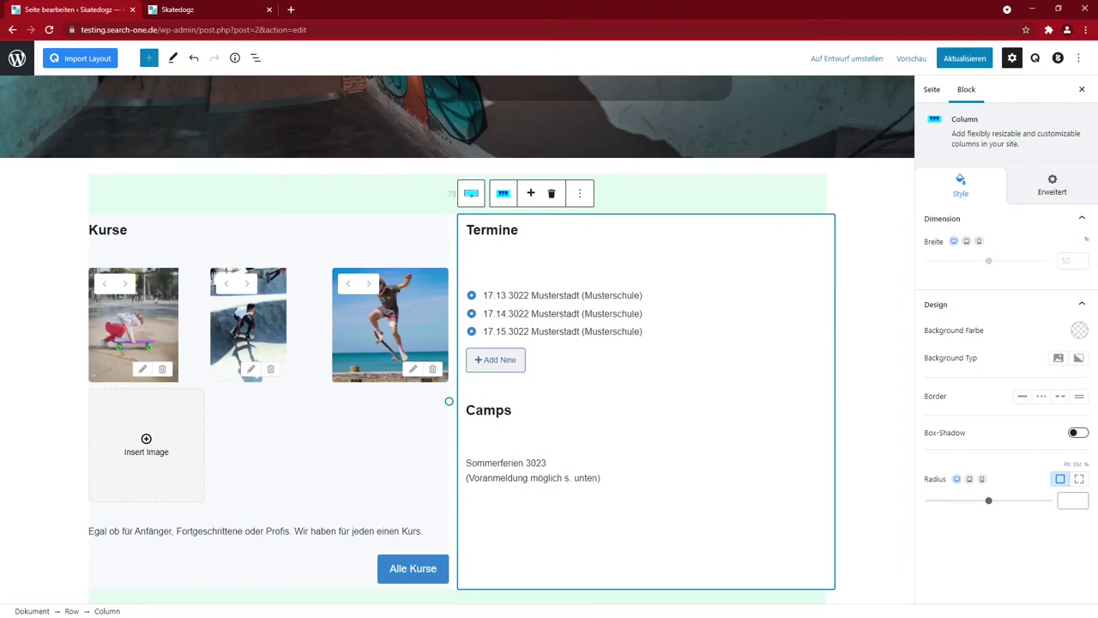
click(965, 58)
Step: Check the updated "Kurse", "Termine" and "Camps" content on the live Skatedogz page
click(178, 10)
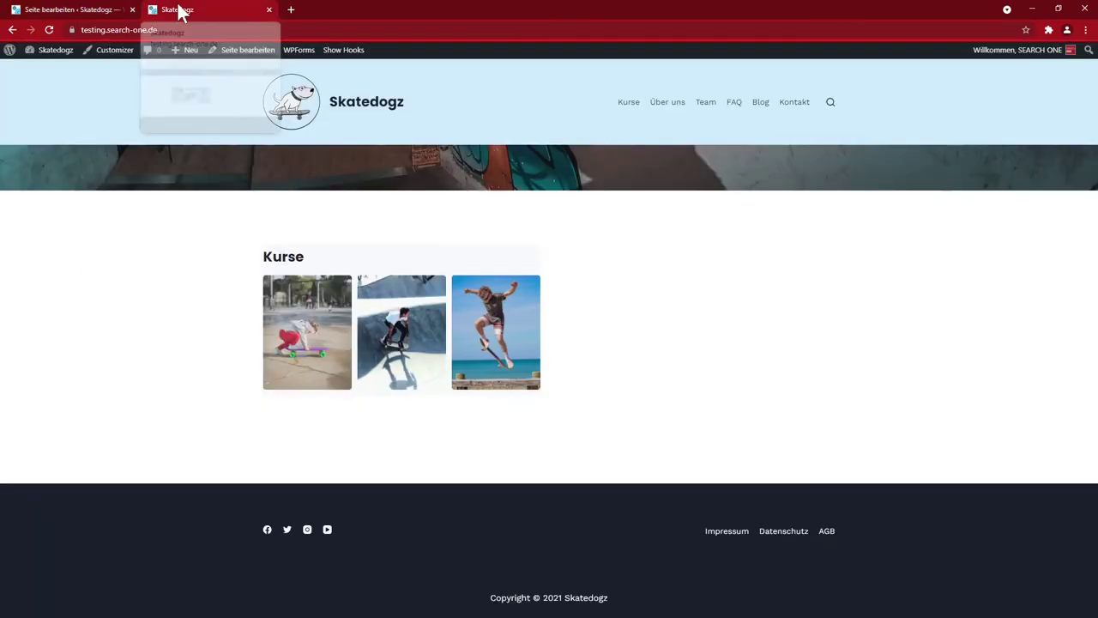
click(99, 10)
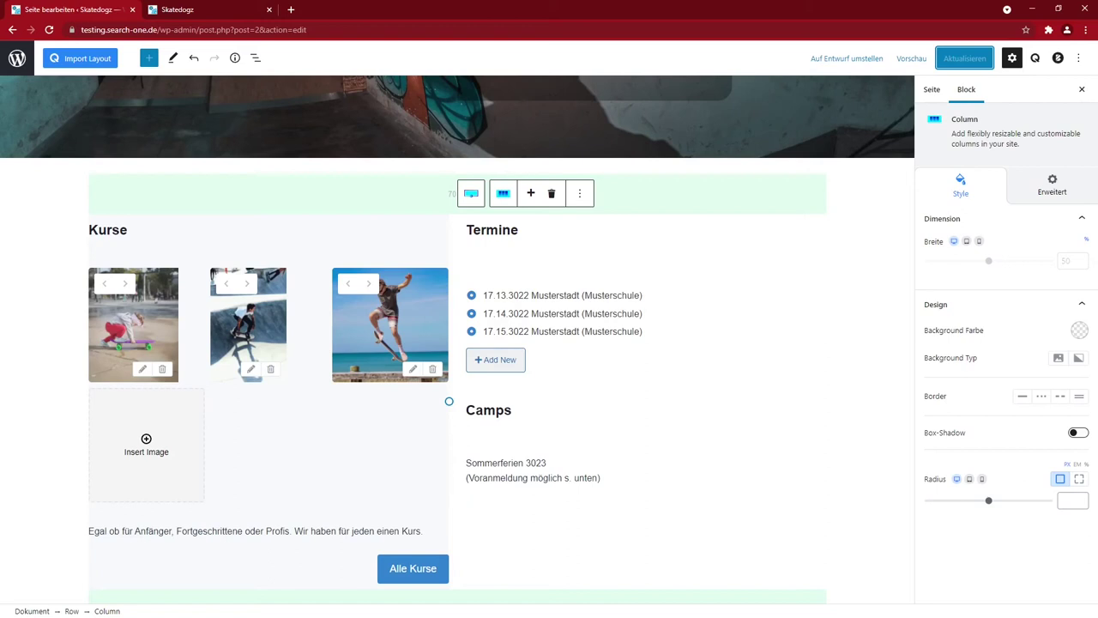
click(216, 9)
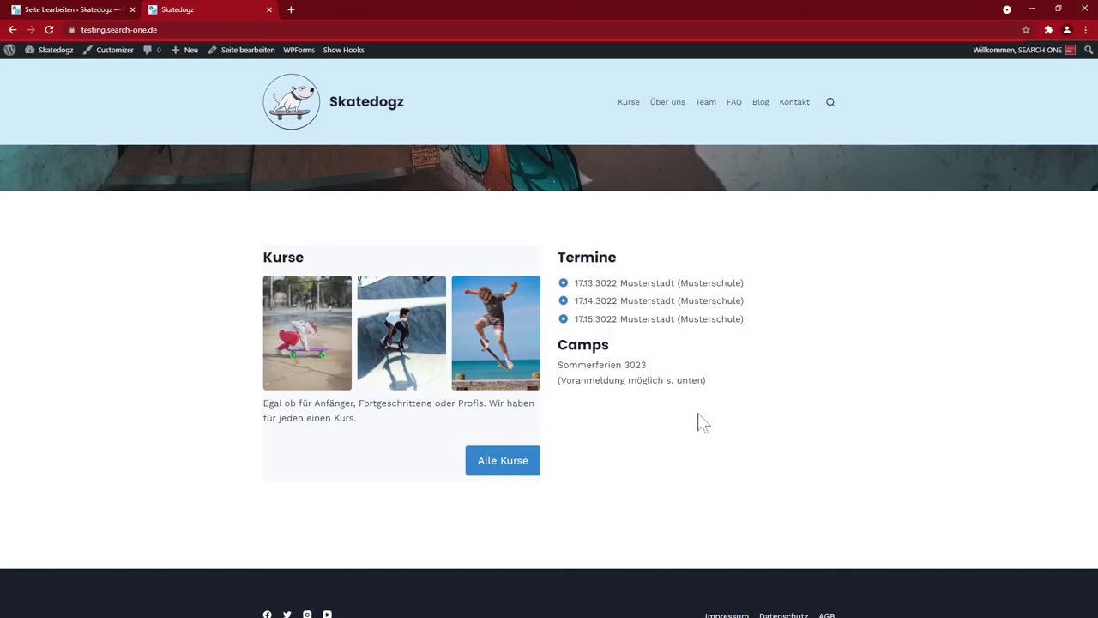
Step: Turn off custom typography for the headings "Termine", "Kurse" and "Camps" in the page editor, and update the page
click(79, 10)
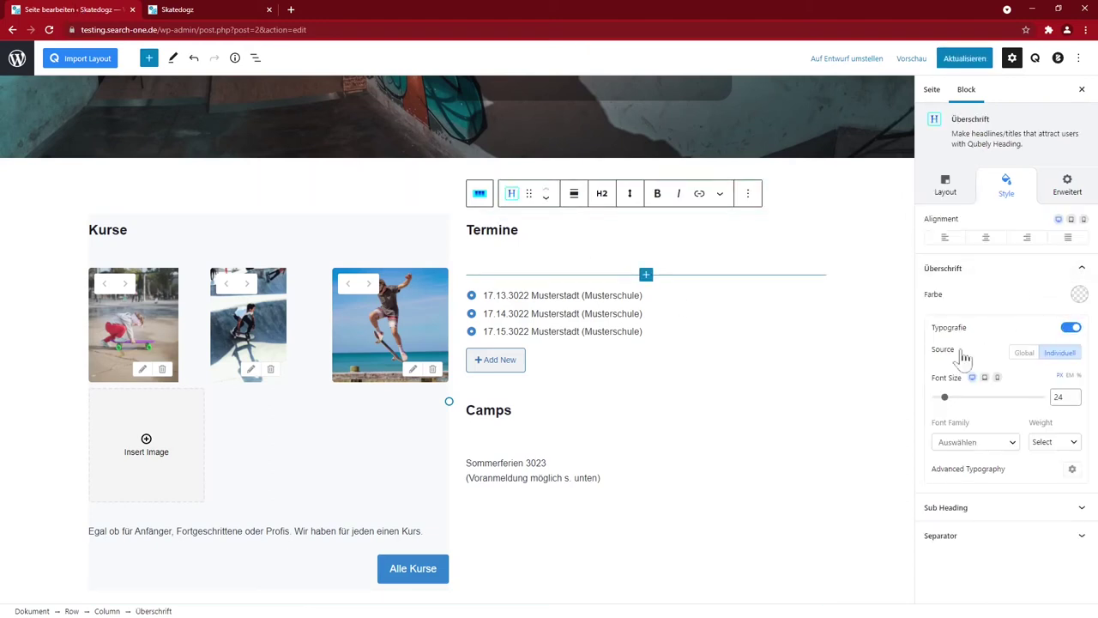
click(1069, 328)
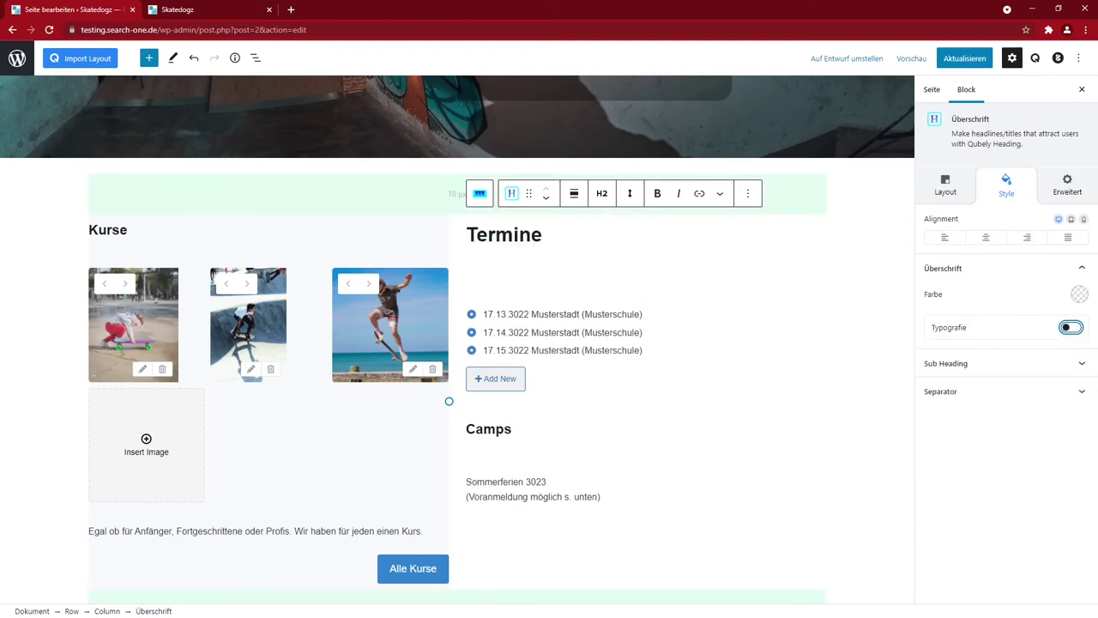
click(1071, 327)
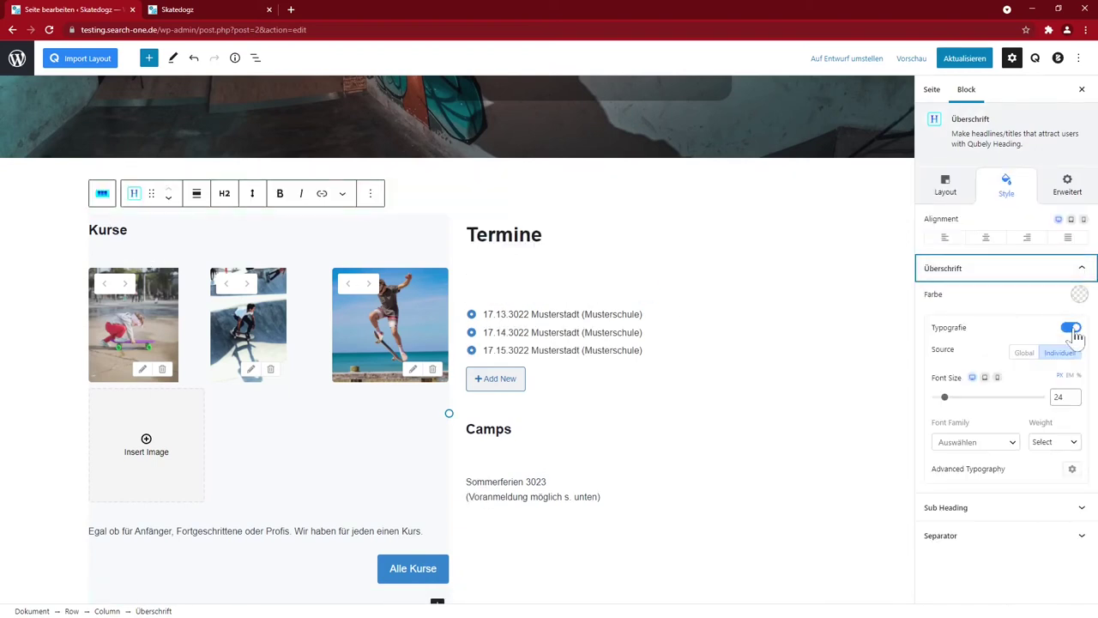
click(1072, 329)
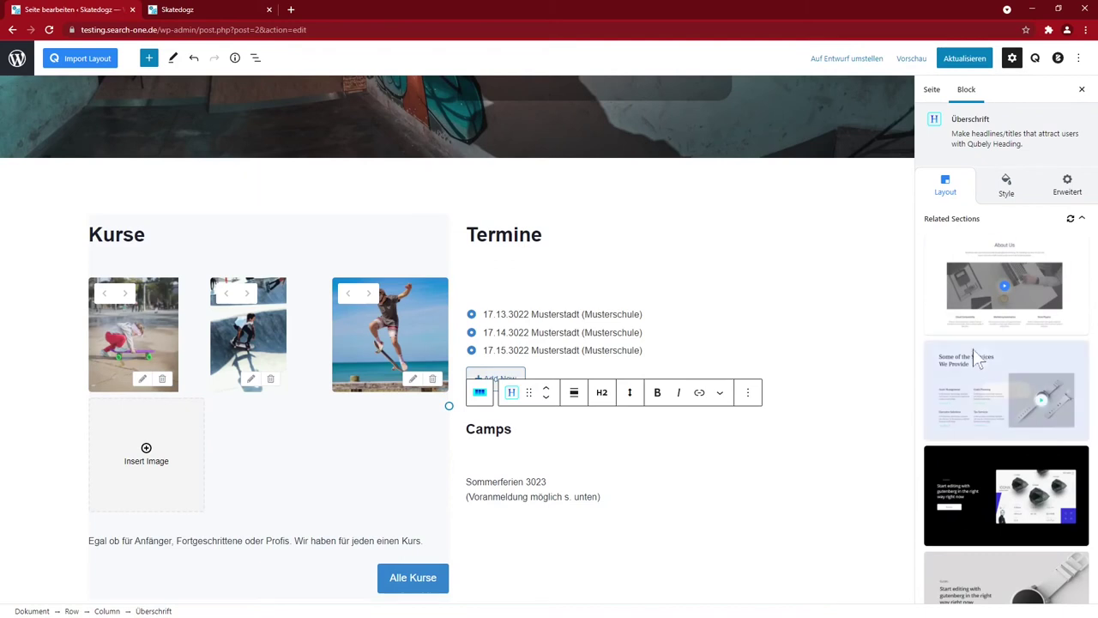
click(999, 190)
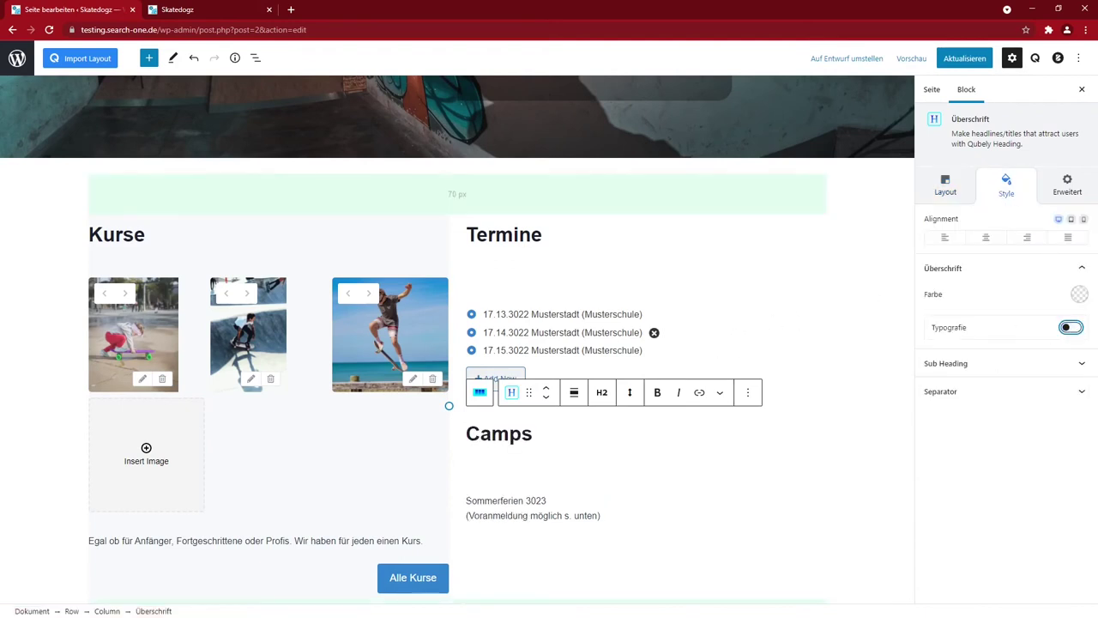
click(531, 332)
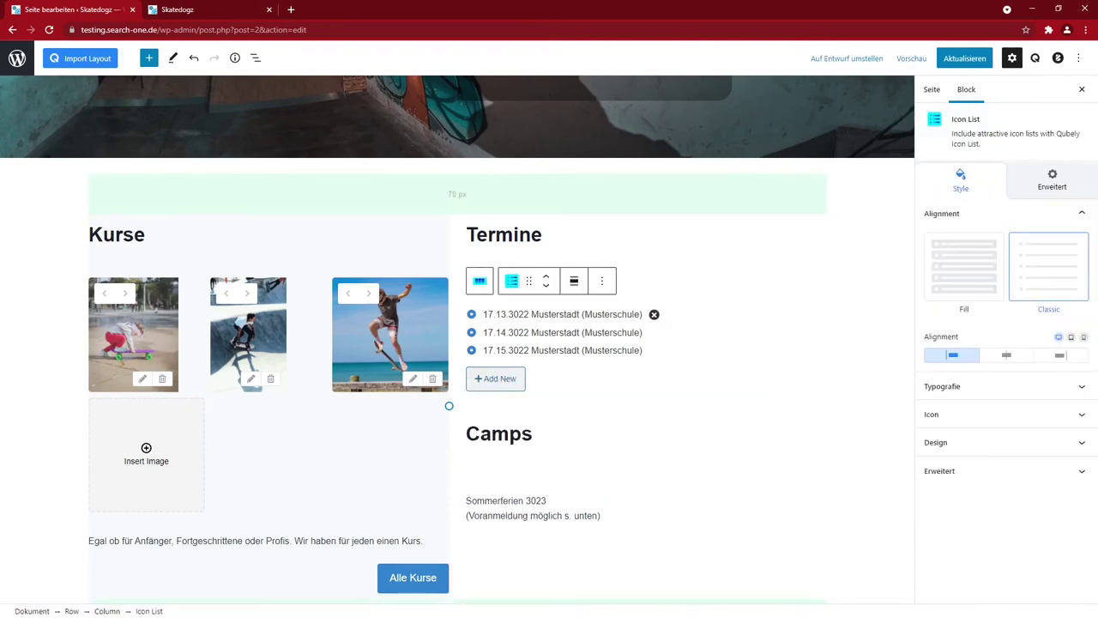
click(957, 60)
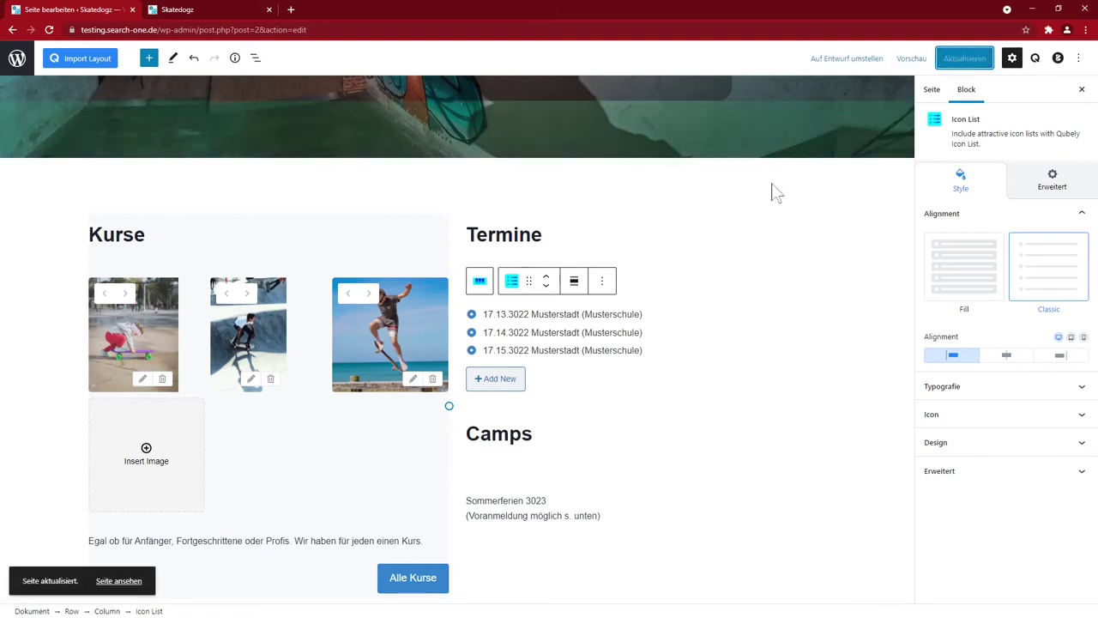
Step: Reload the live page and compare its "Kurse" and "Termine" section with the local reference page
click(185, 13)
click(49, 30)
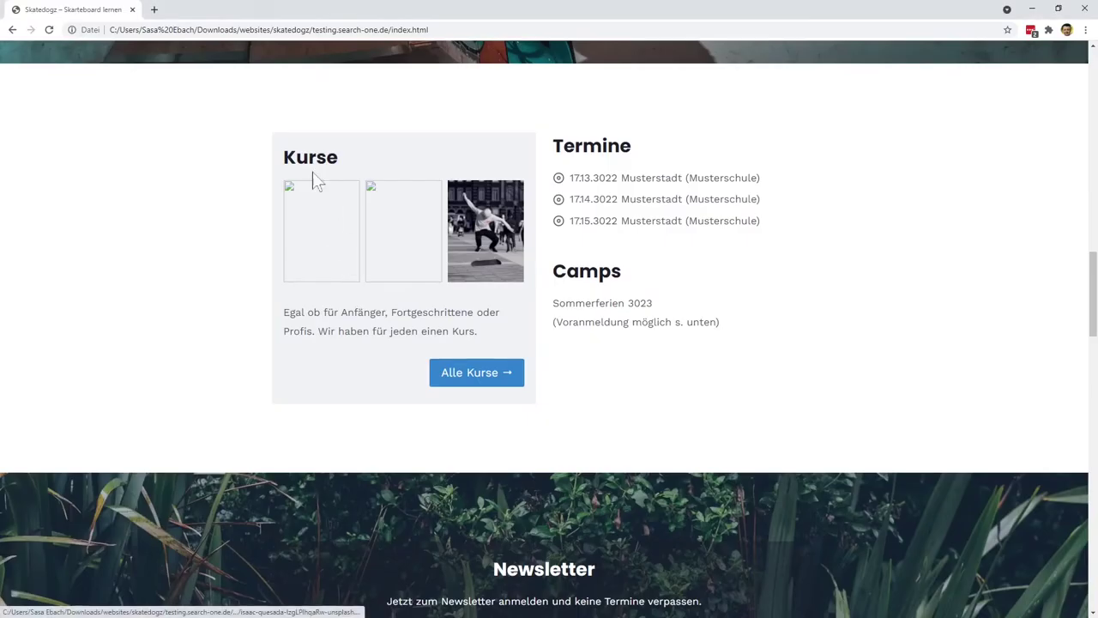
drag(285, 157, 400, 164)
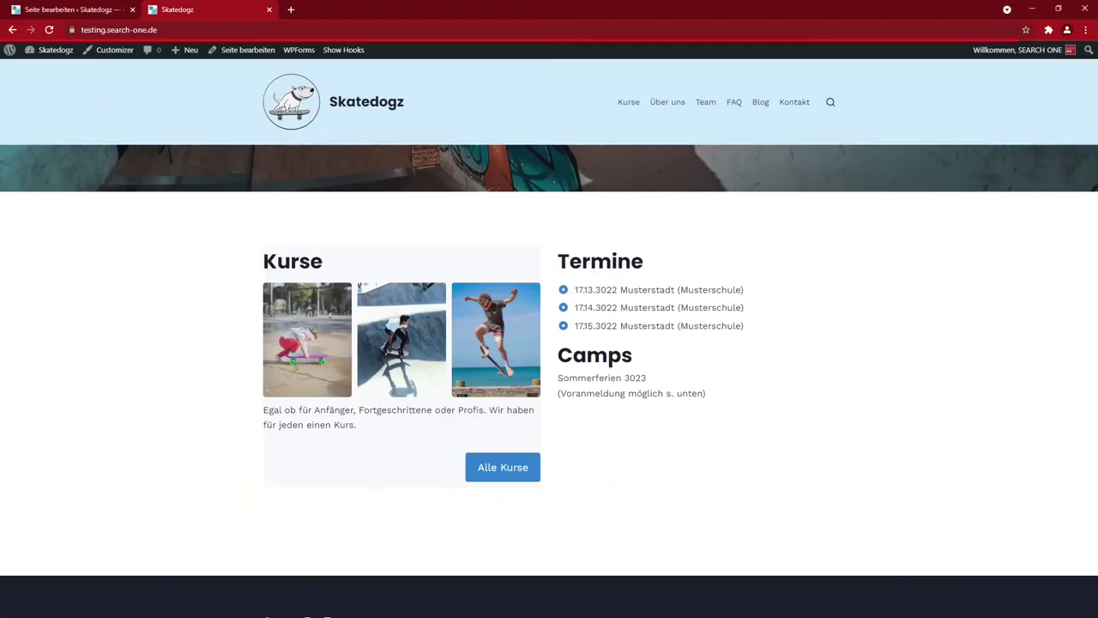
Step: Set the inner spacing of the "Kurse" column to 20 px on all four sides, with the sides linked
click(97, 10)
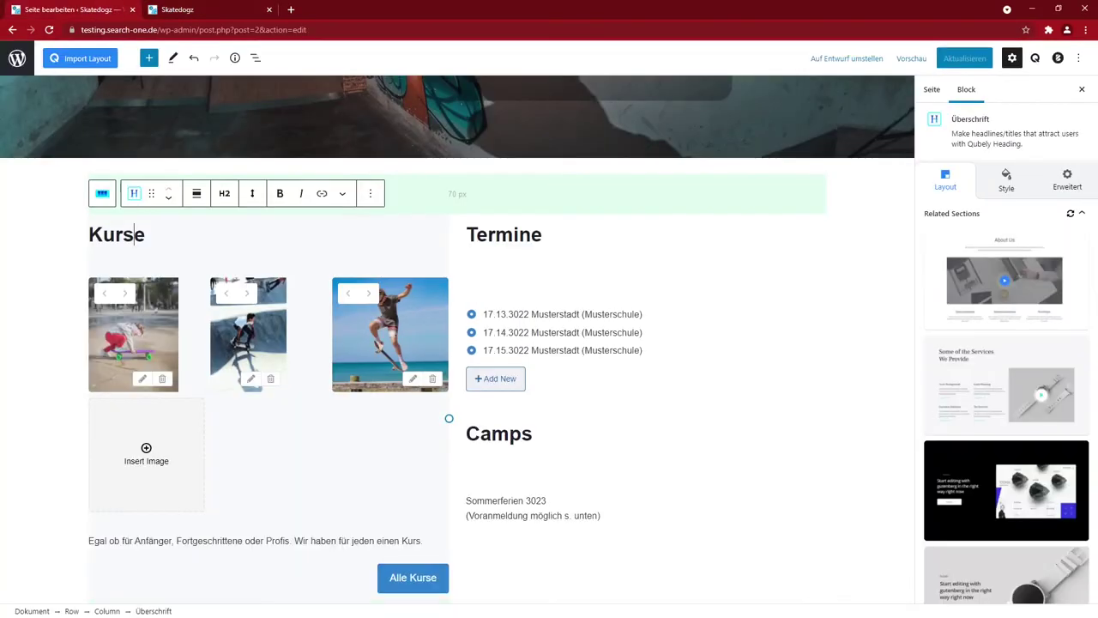
click(103, 196)
click(1052, 185)
click(940, 260)
click(1072, 259)
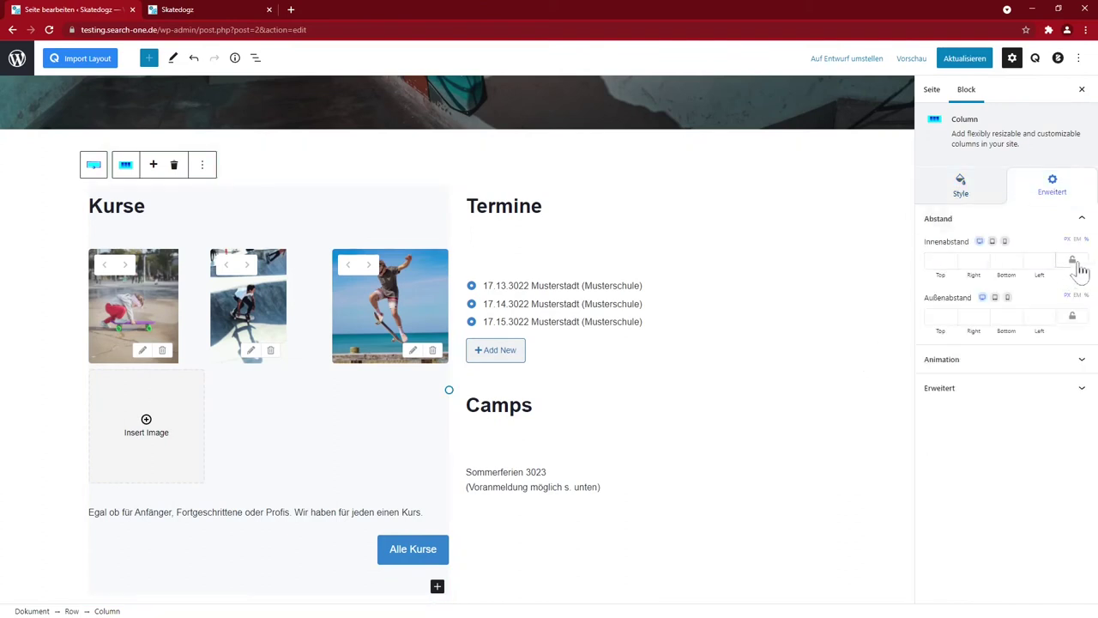
text(20)
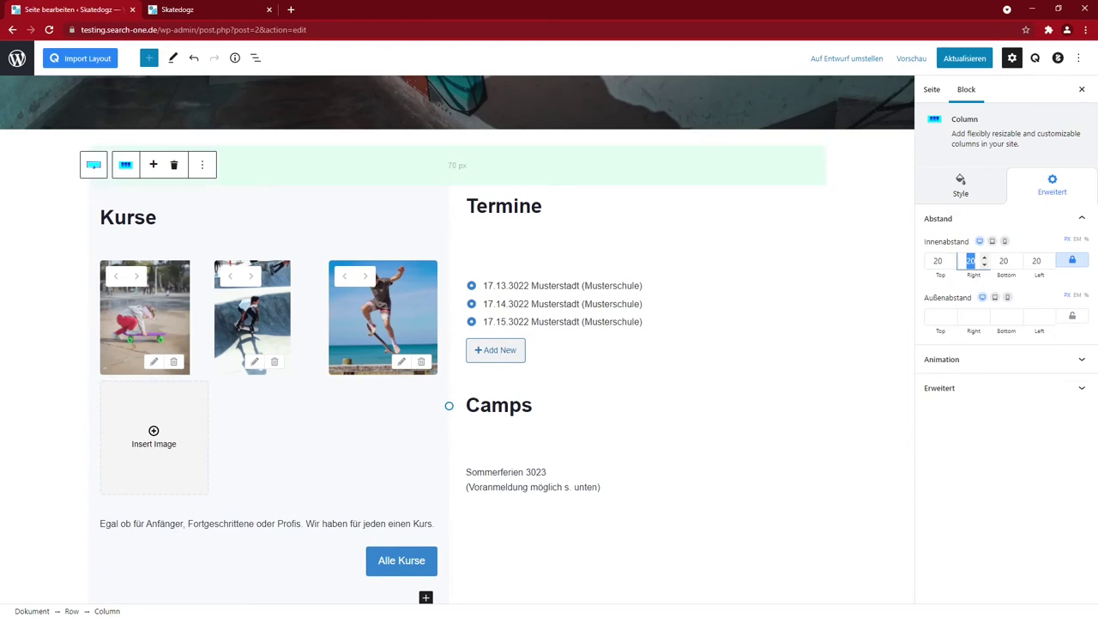
Step: Set the inner spacing of the "Termine" column to 20 px on all sides and update the page
click(504, 206)
click(478, 164)
click(1052, 185)
click(940, 260)
click(965, 57)
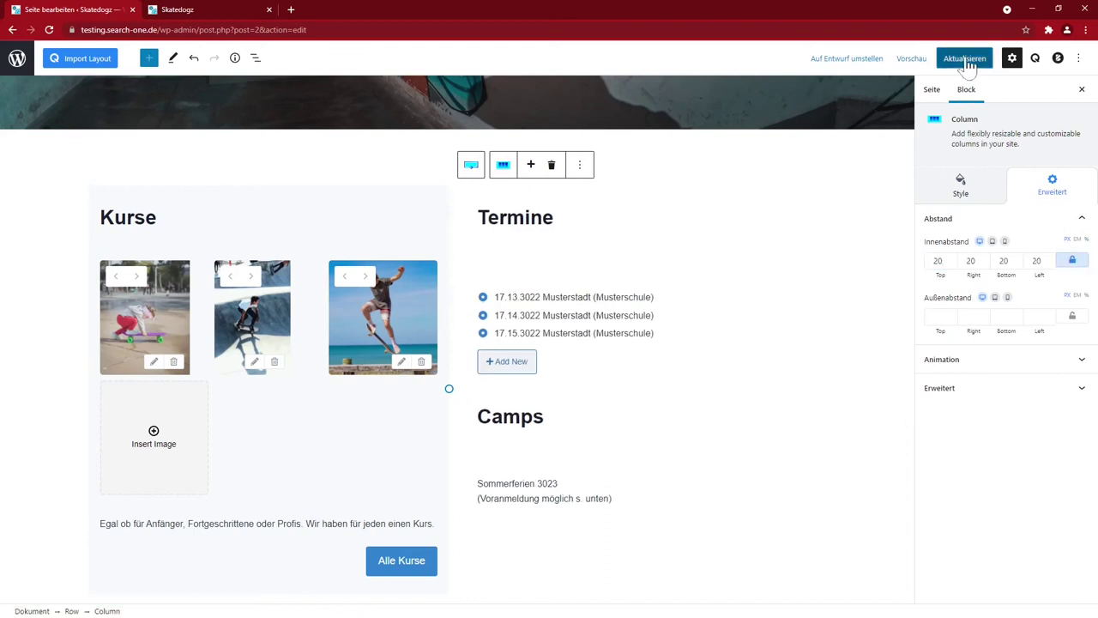
Step: Check the column spacing of the "Kurse" and "Termine" section on the live page and return to the page editor
click(206, 10)
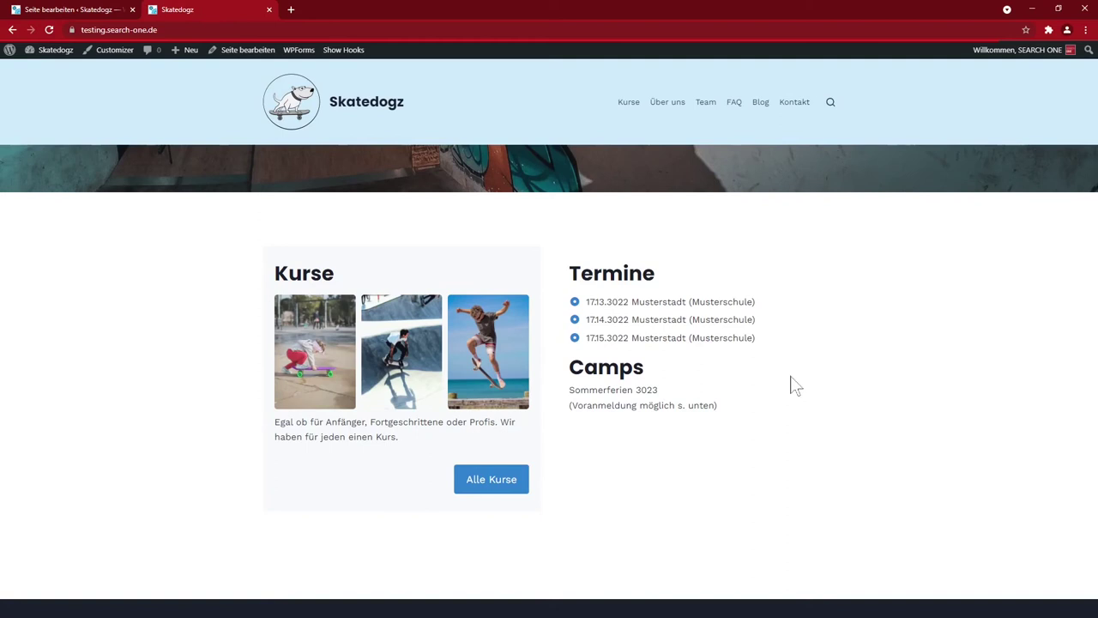
scroll(802, 369, down, 3)
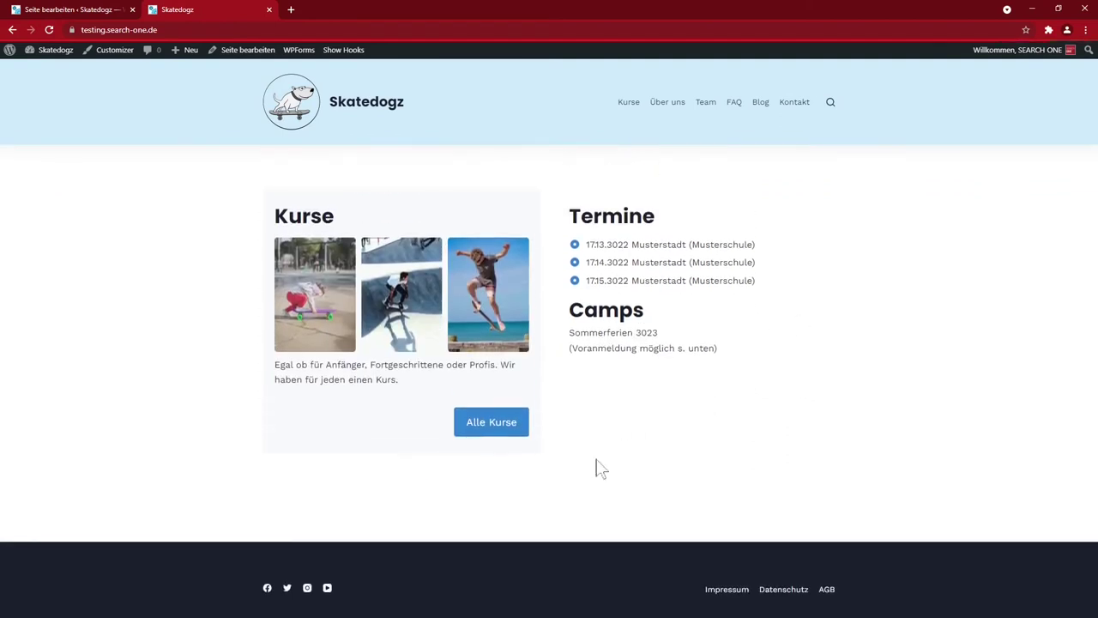
click(80, 12)
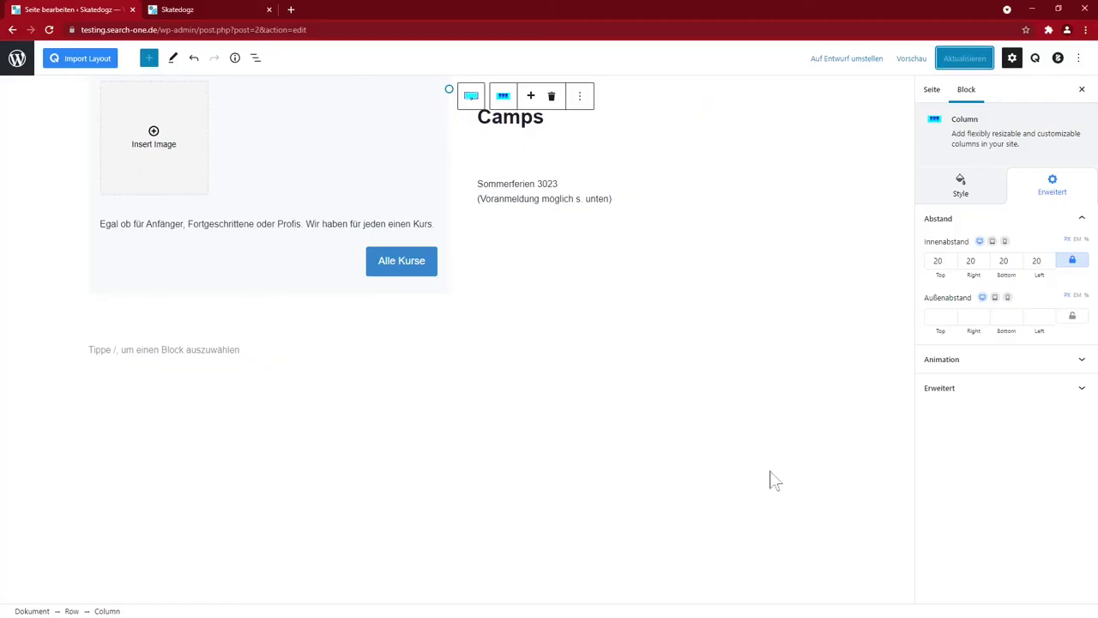
Step: Insert a Qubely Row with a single-column layout below the "Kurse" and "Termine" section
click(794, 382)
click(814, 349)
click(964, 450)
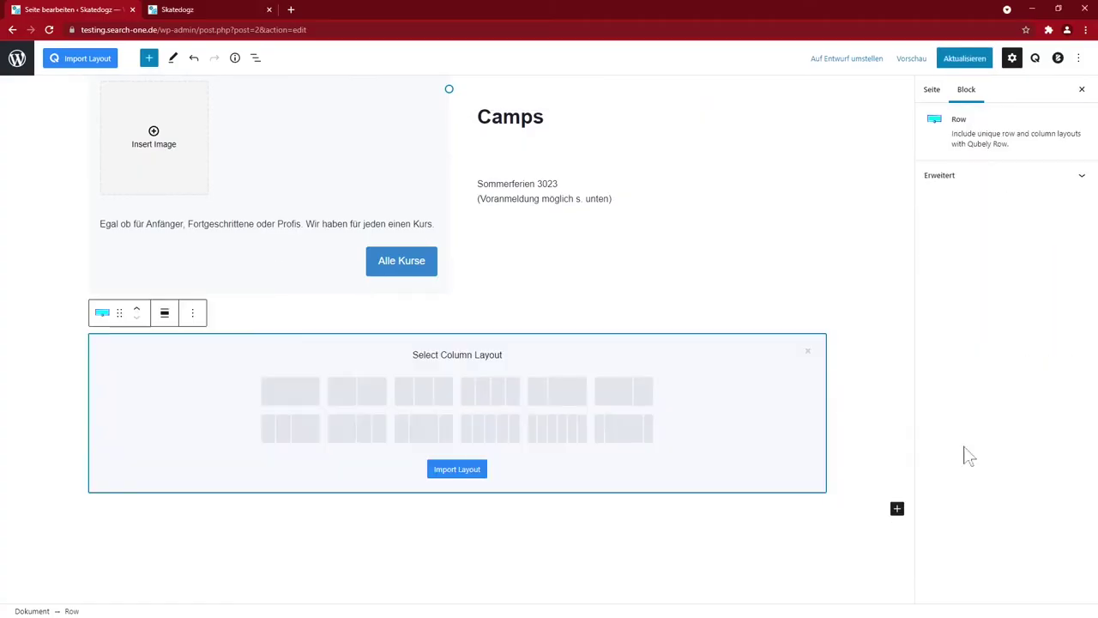
click(290, 390)
Step: Set the mailbox photo from the media library as the new row's background image
click(1029, 365)
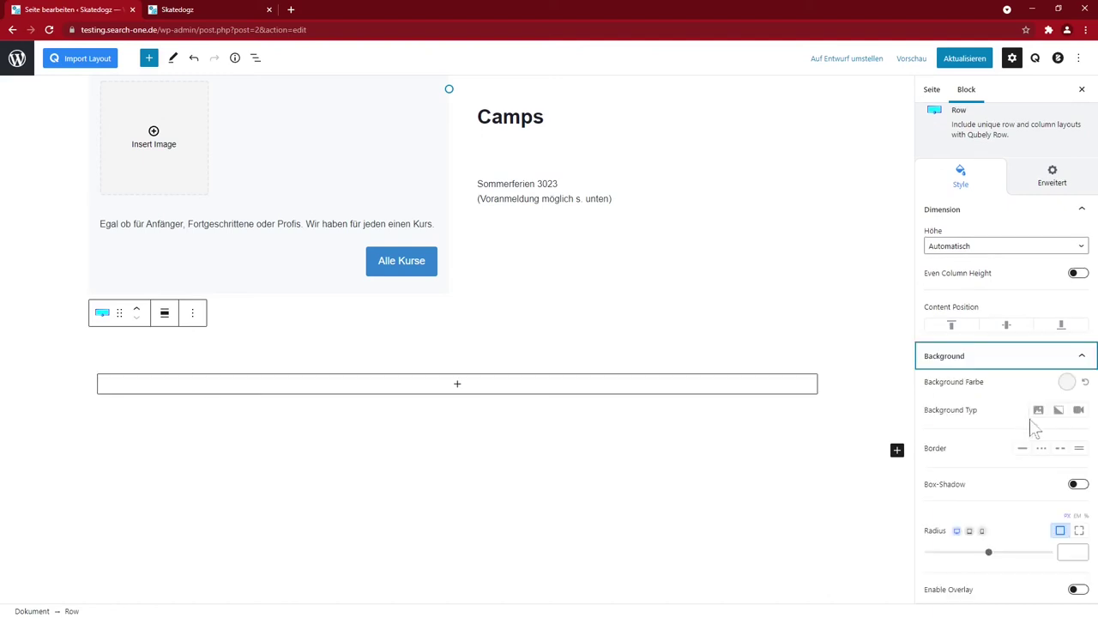
click(1039, 413)
click(1011, 503)
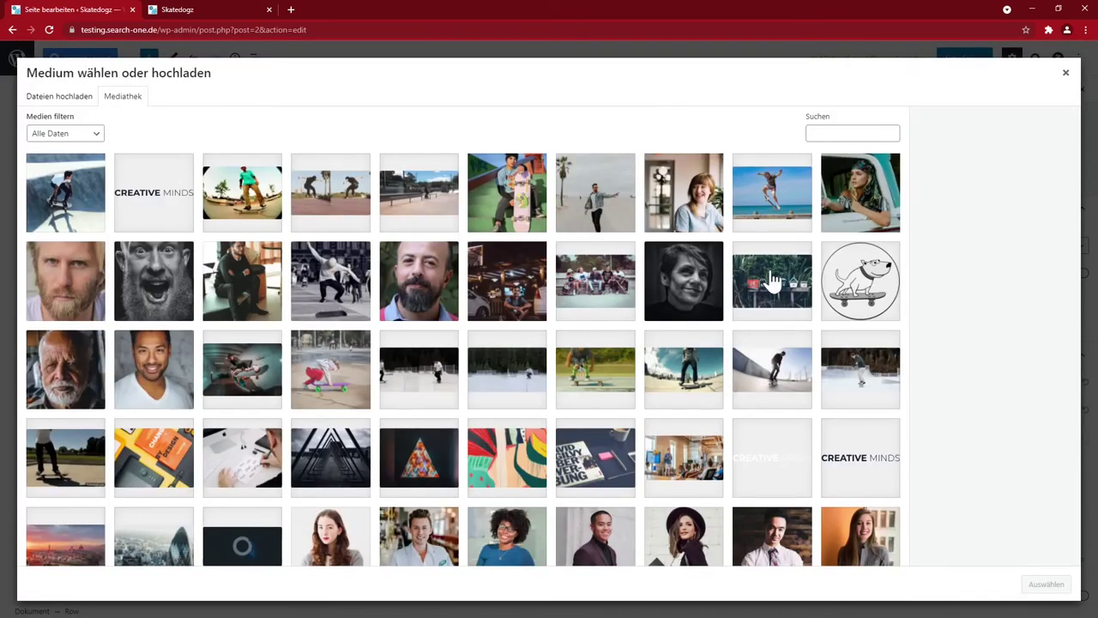
click(771, 284)
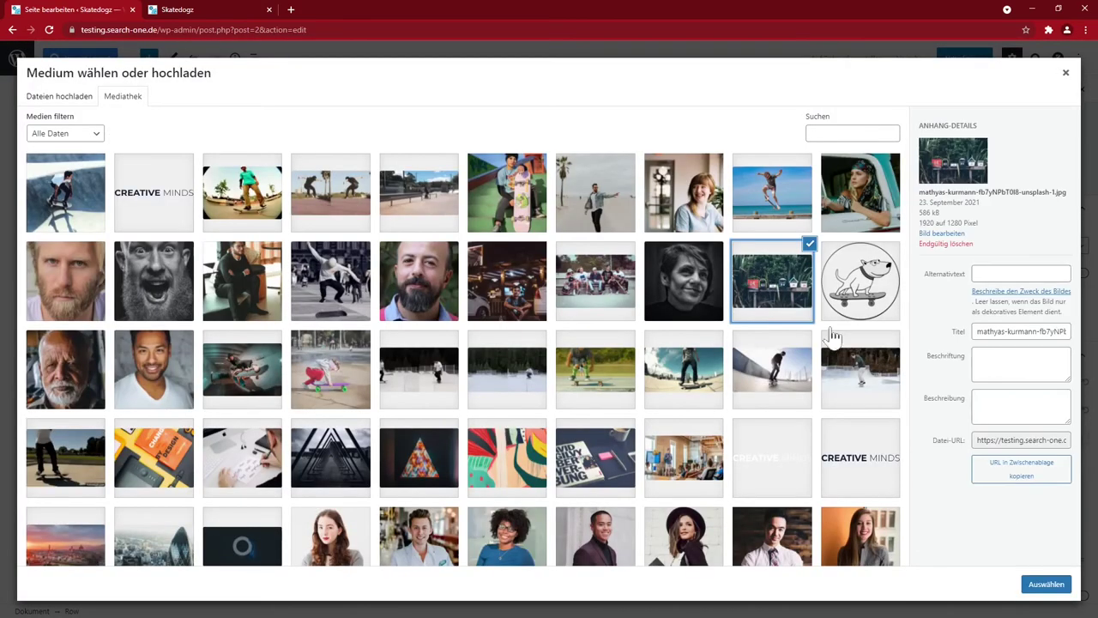
click(1046, 584)
Step: Enable a near-black colour overlay on the mailbox row's background image and set its opacity to 0.3
scroll(952, 561, down, 3)
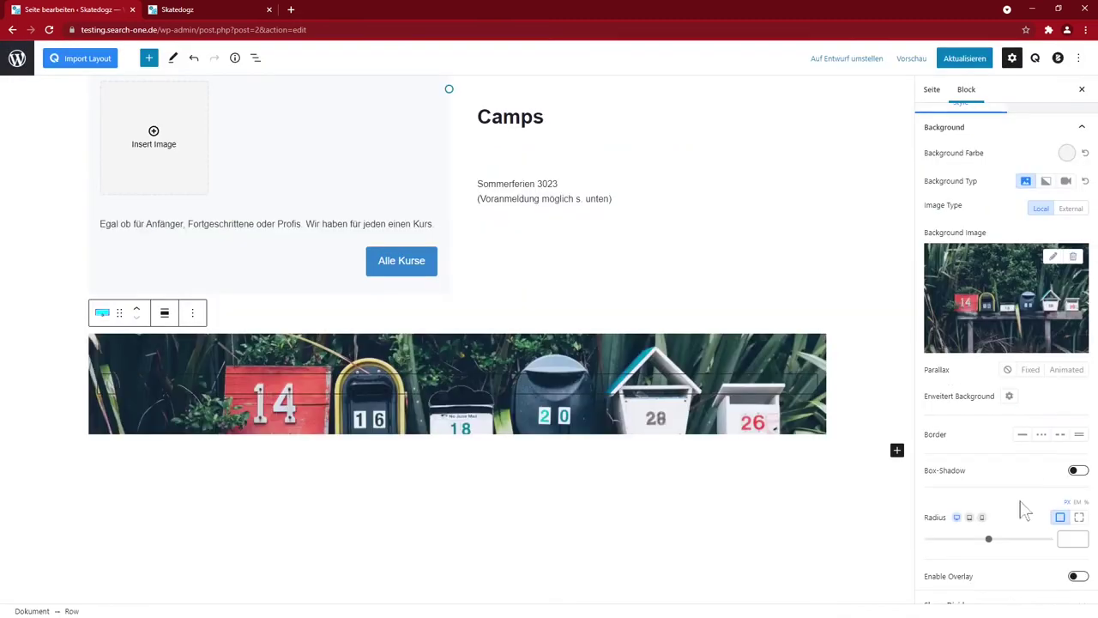
click(1078, 562)
scroll(1081, 562, down, 1)
click(1079, 520)
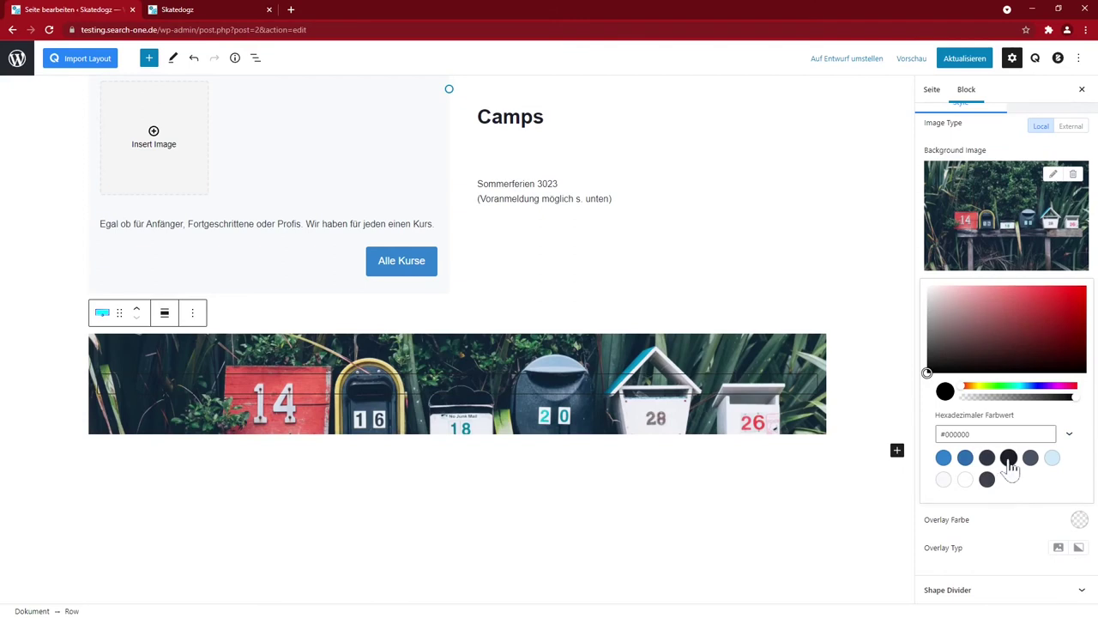
click(997, 458)
drag(996, 590, 974, 590)
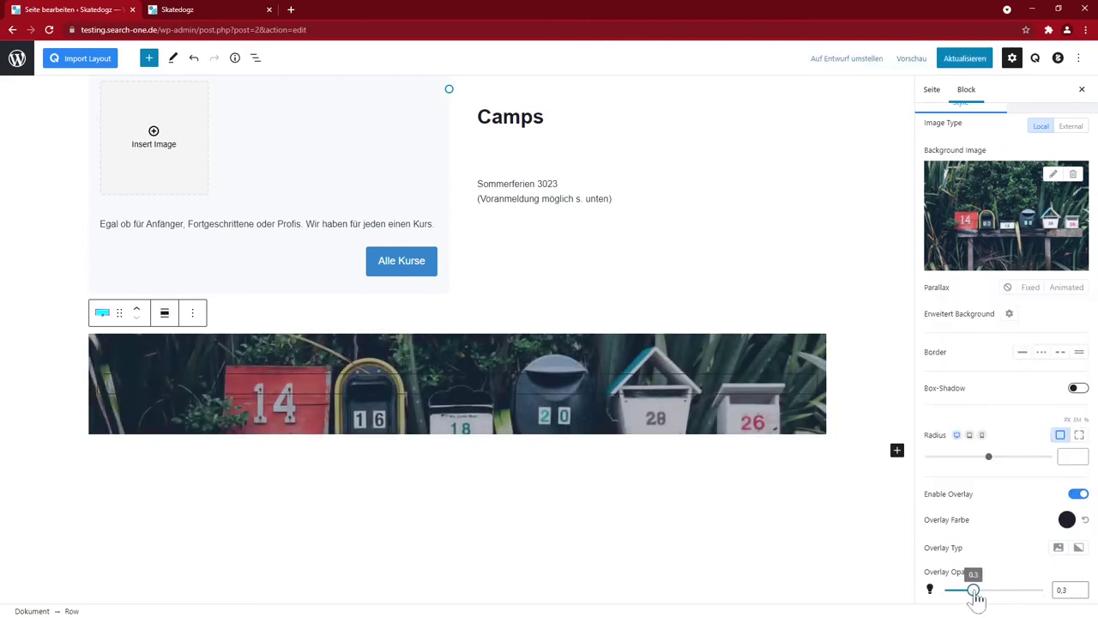
Step: Give the column inside the mailbox row a black background colour with an alpha value of 0.3
click(453, 386)
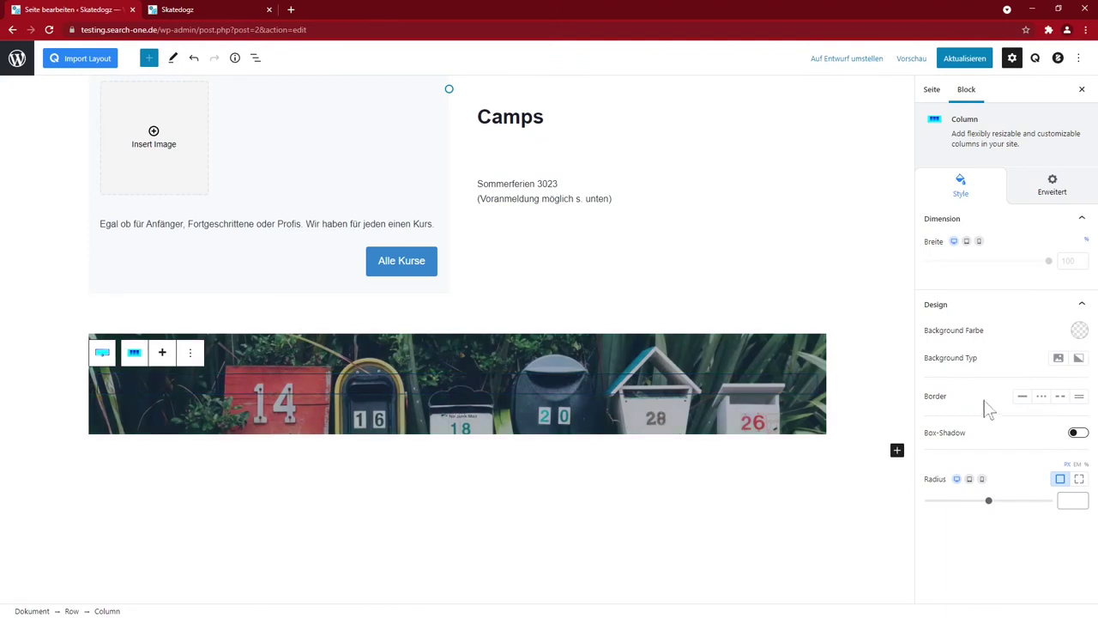
click(1080, 330)
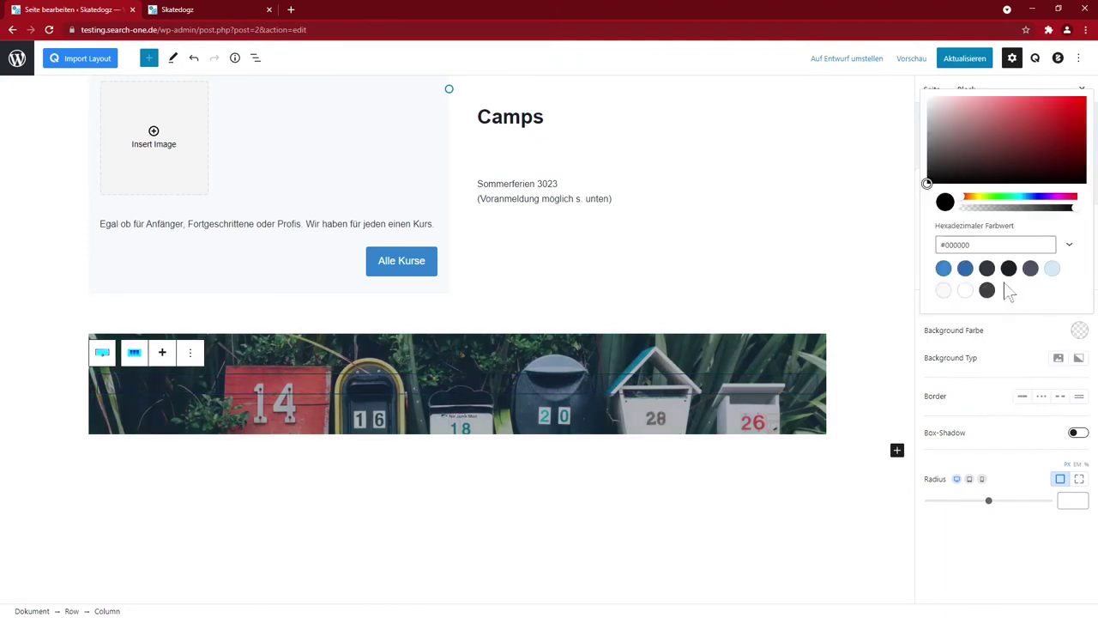
click(998, 269)
click(1057, 244)
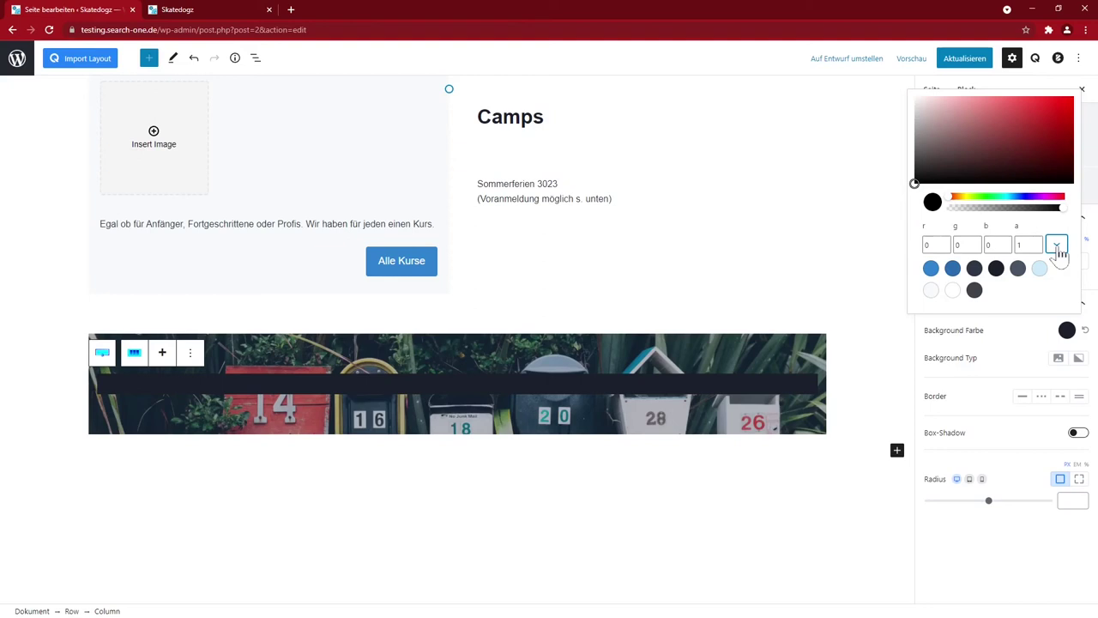
key(shift+Tab)
key(Down)
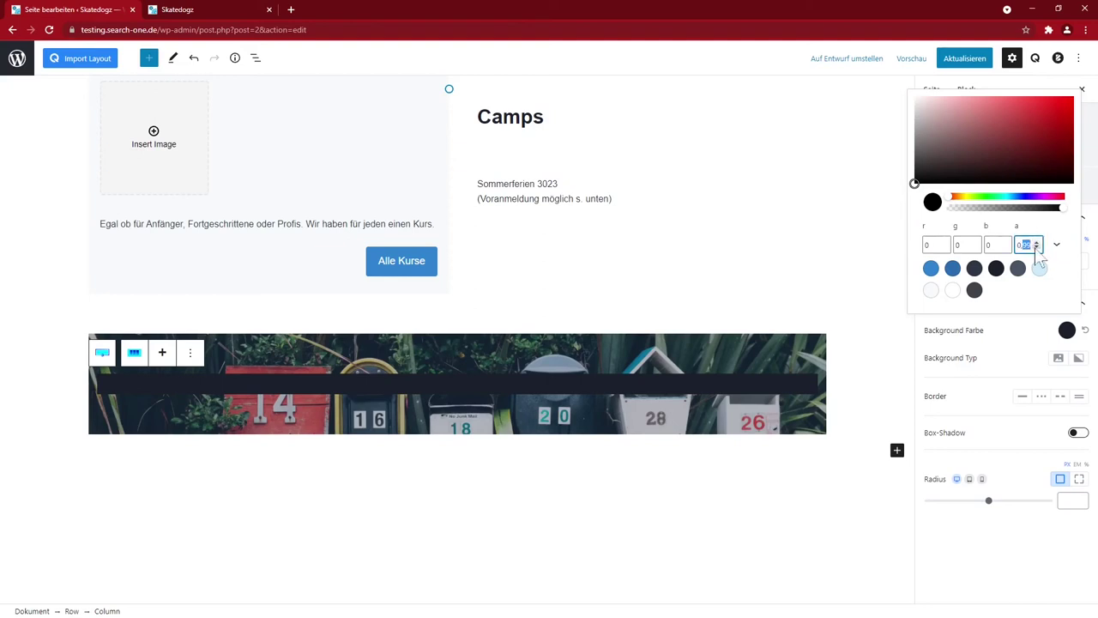
text(0,3)
click(303, 318)
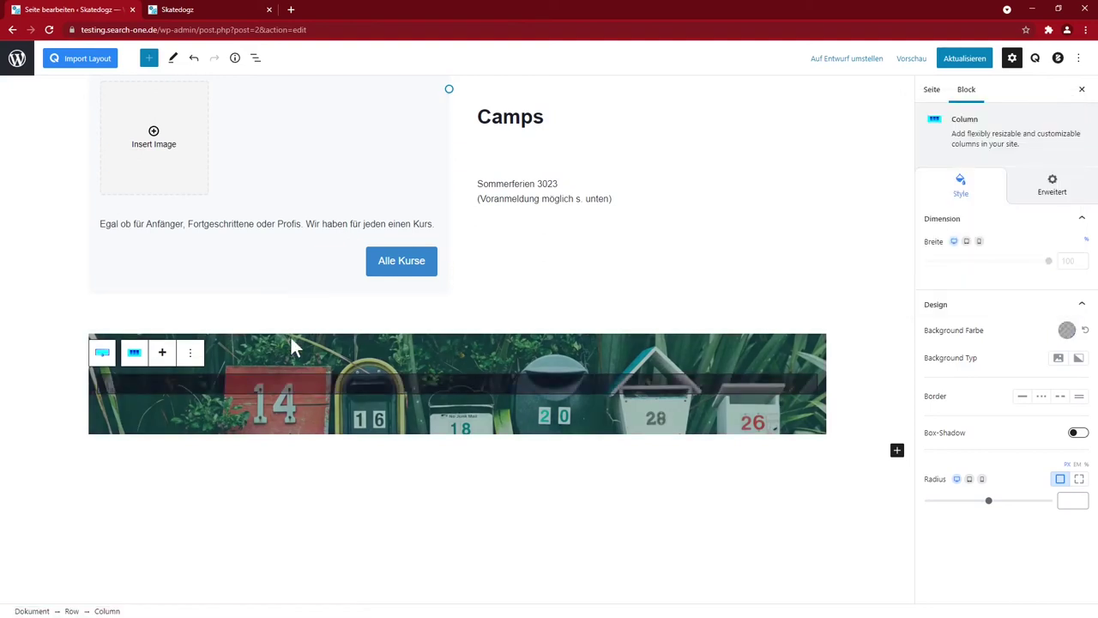
Step: Set the mailbox row's alignment to "Gesamte Breite" and select the area inside it for content
click(290, 335)
click(164, 313)
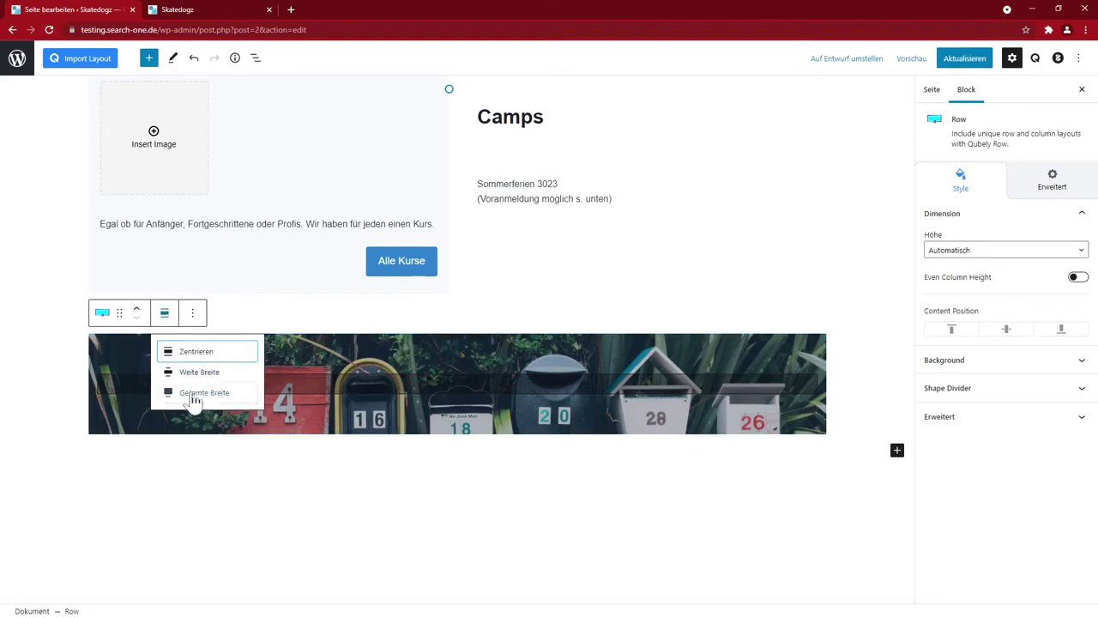
click(193, 394)
click(436, 424)
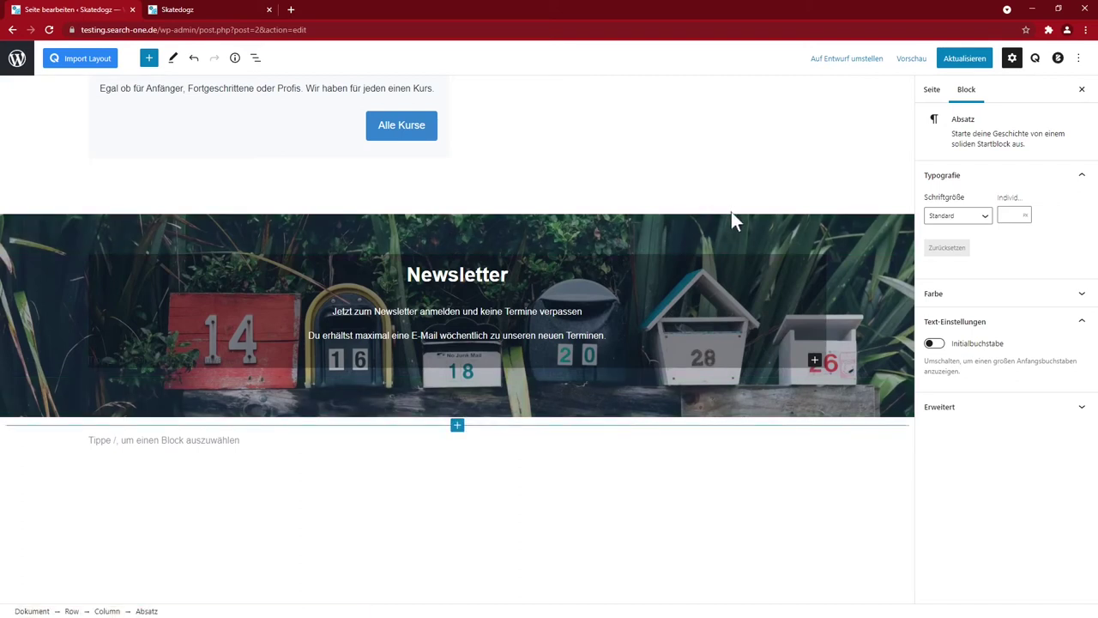
Step: Insert a Qubely Form Builder block below the Newsletter heading and text in the mailbox row's column
click(814, 360)
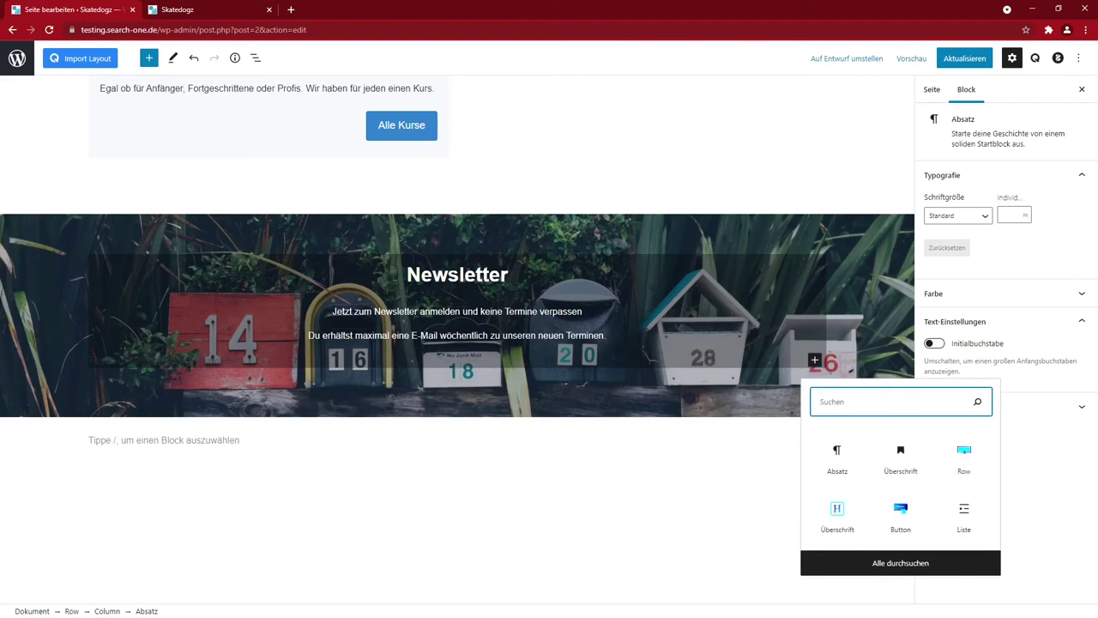
text(form)
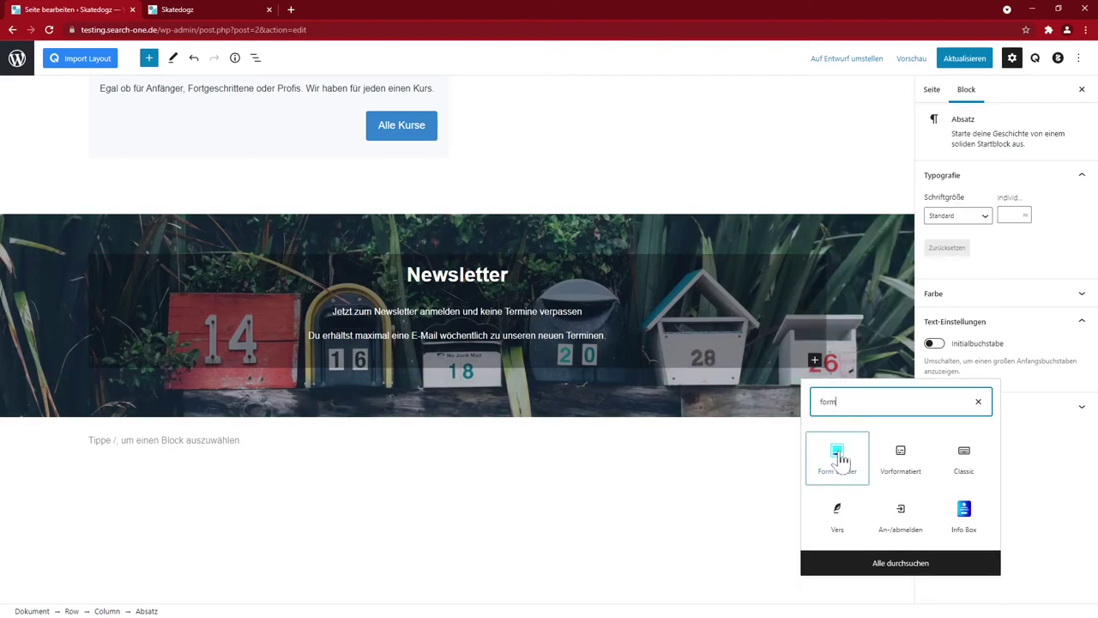
key(Return)
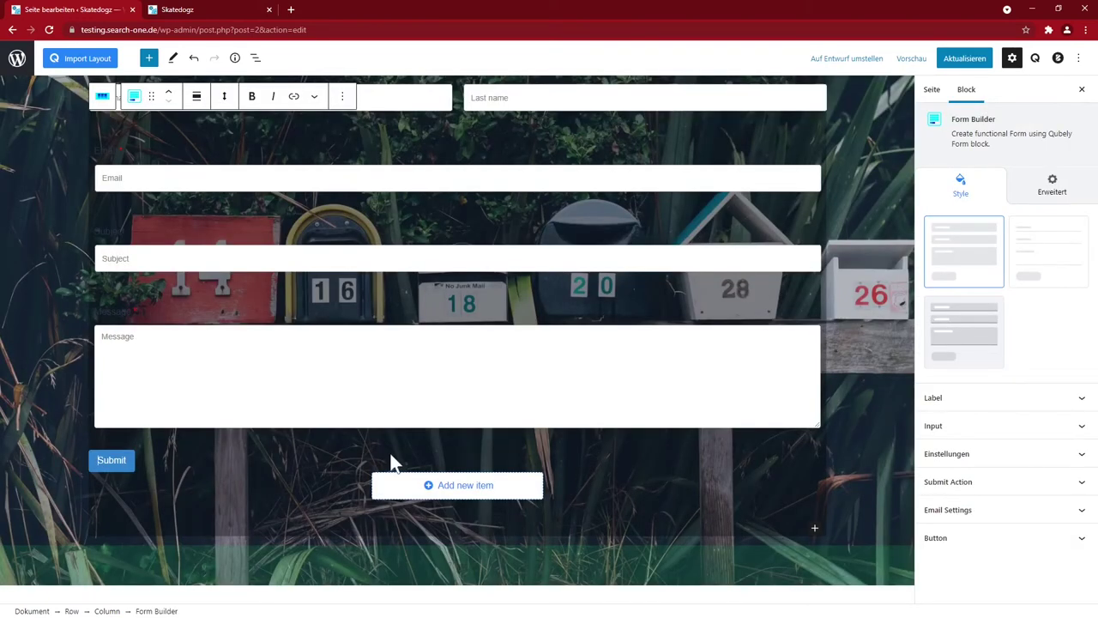
scroll(390, 464, up, 2)
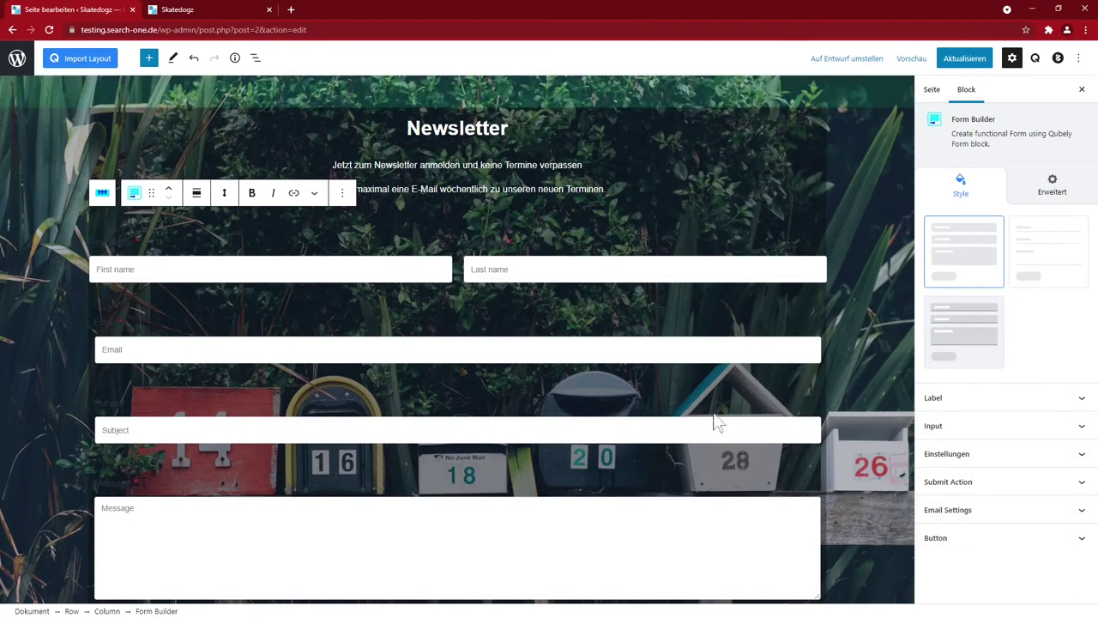
Step: Try the alternative form field styles from the First Name field and return to the first style
click(378, 273)
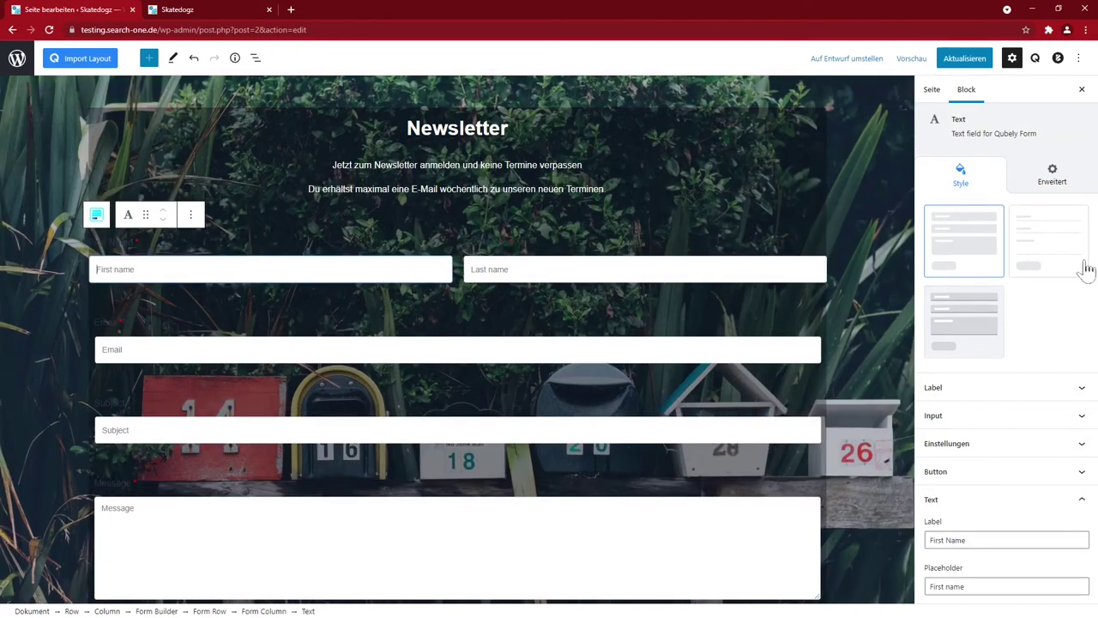
click(1052, 249)
click(984, 314)
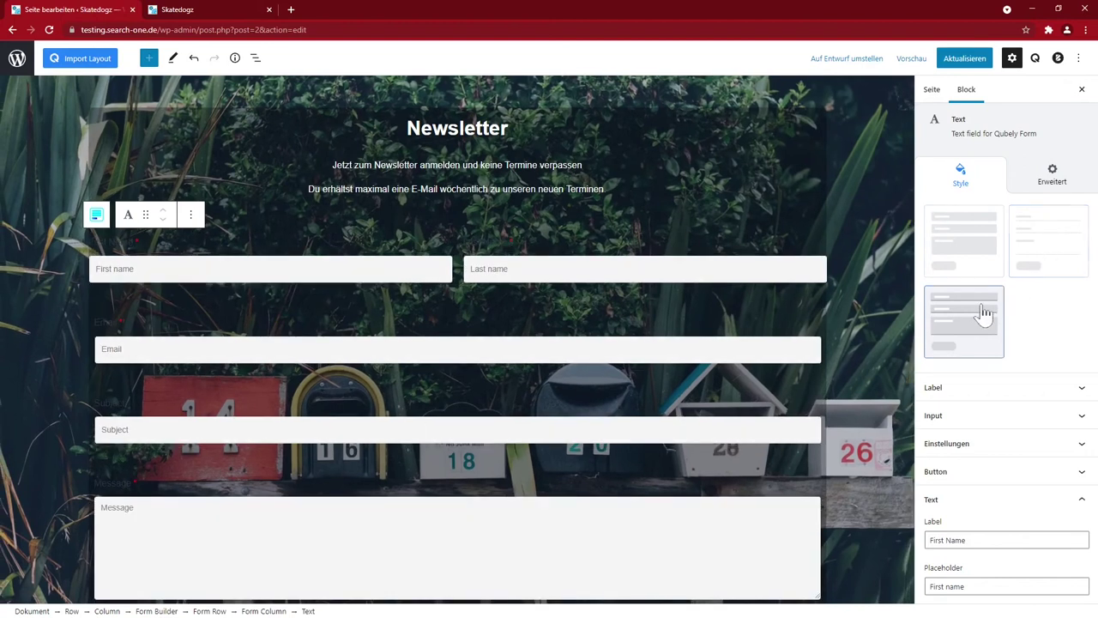
scroll(995, 335, down, 3)
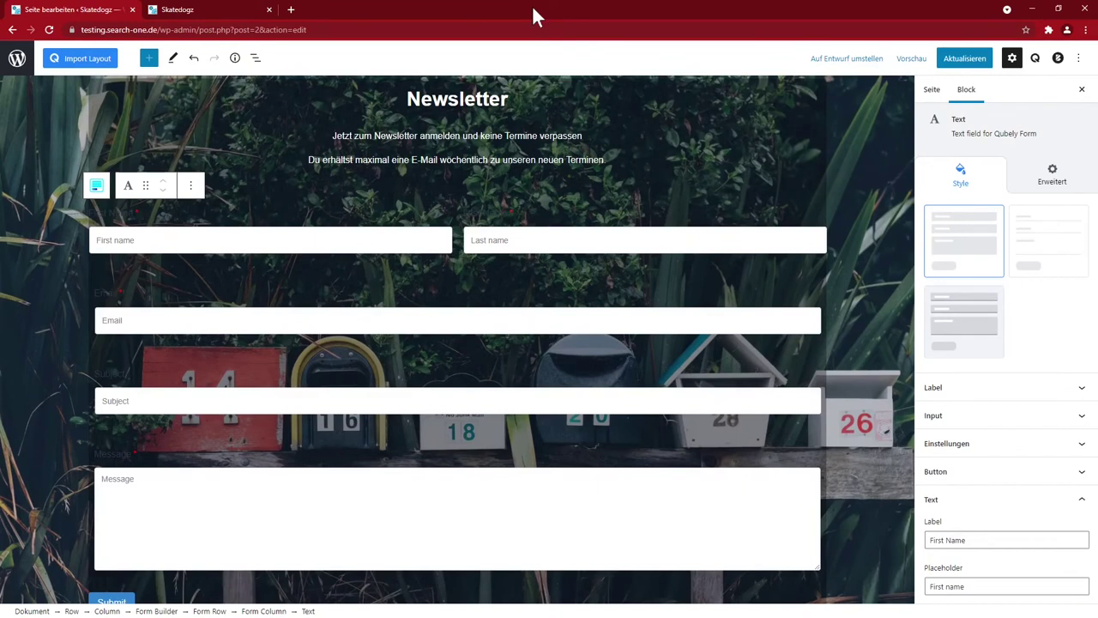
click(1079, 247)
click(962, 250)
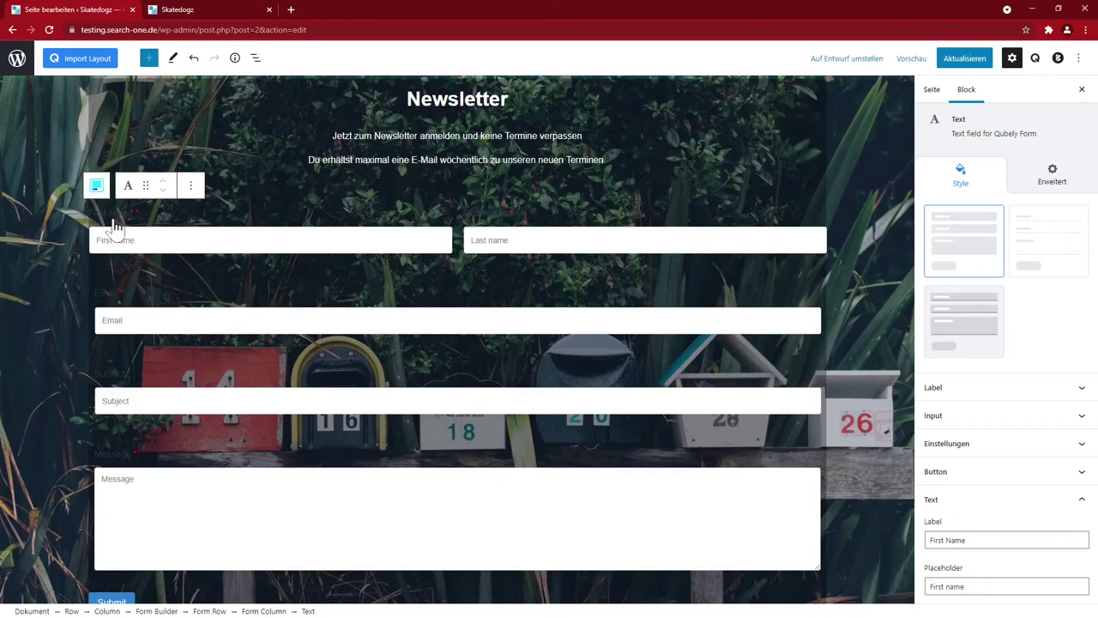
Step: Set the label colour of the newsletter form fields to white (#ffffff)
click(959, 386)
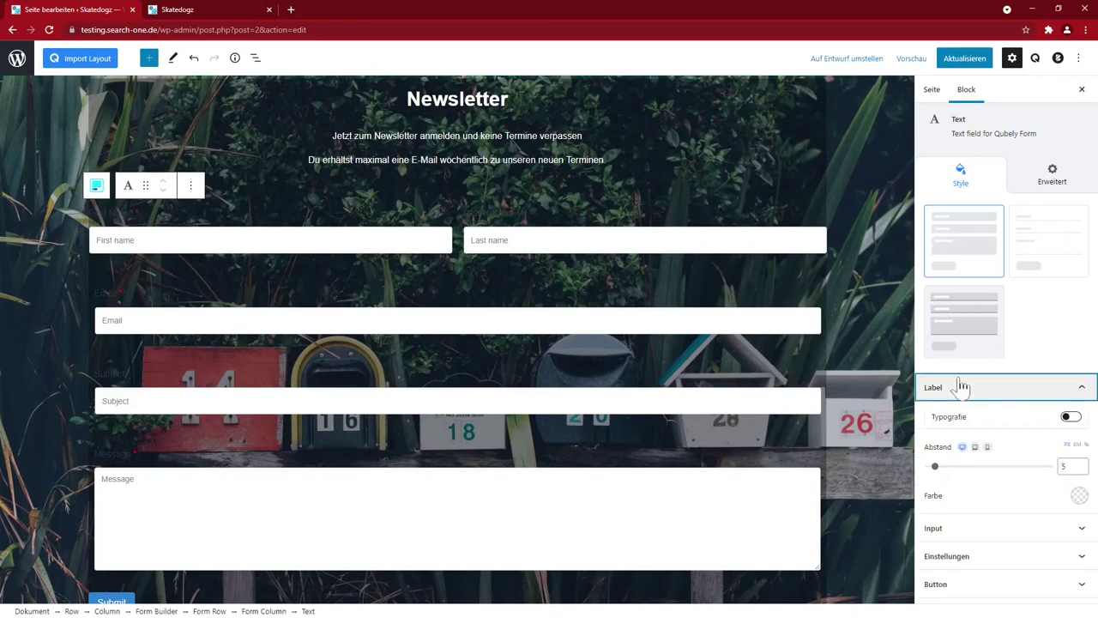
click(1079, 495)
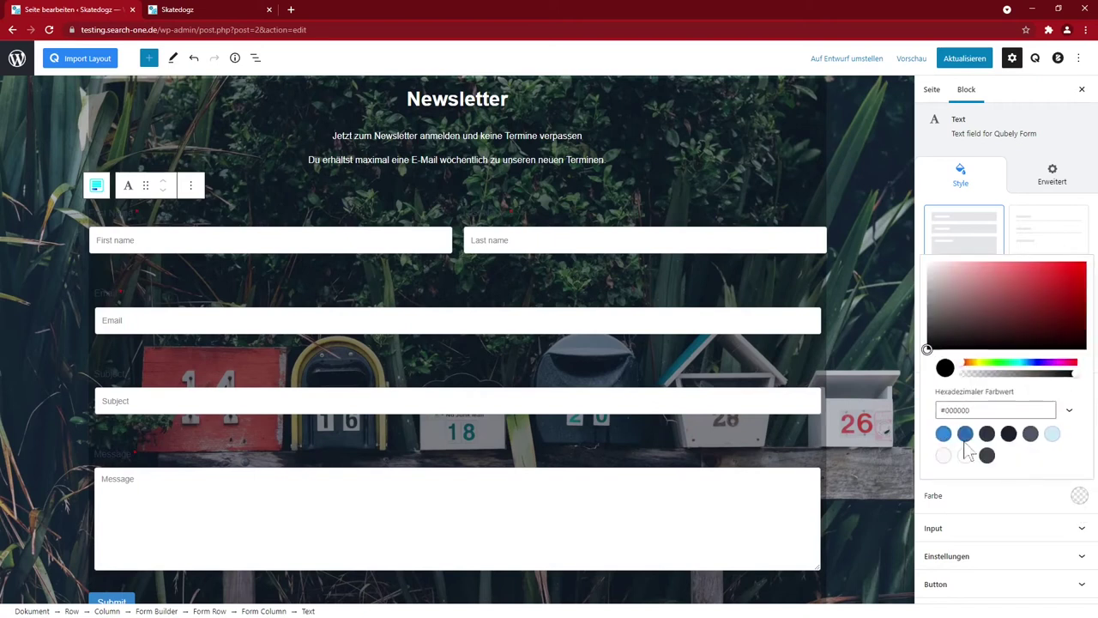
click(949, 309)
drag(920, 291, 875, 212)
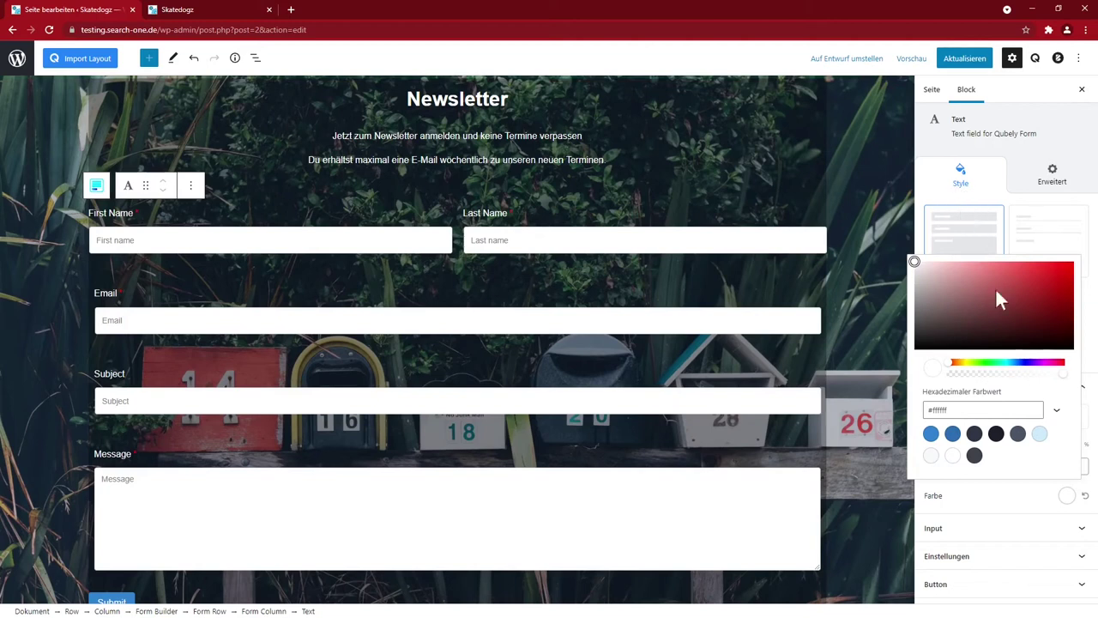
click(1088, 346)
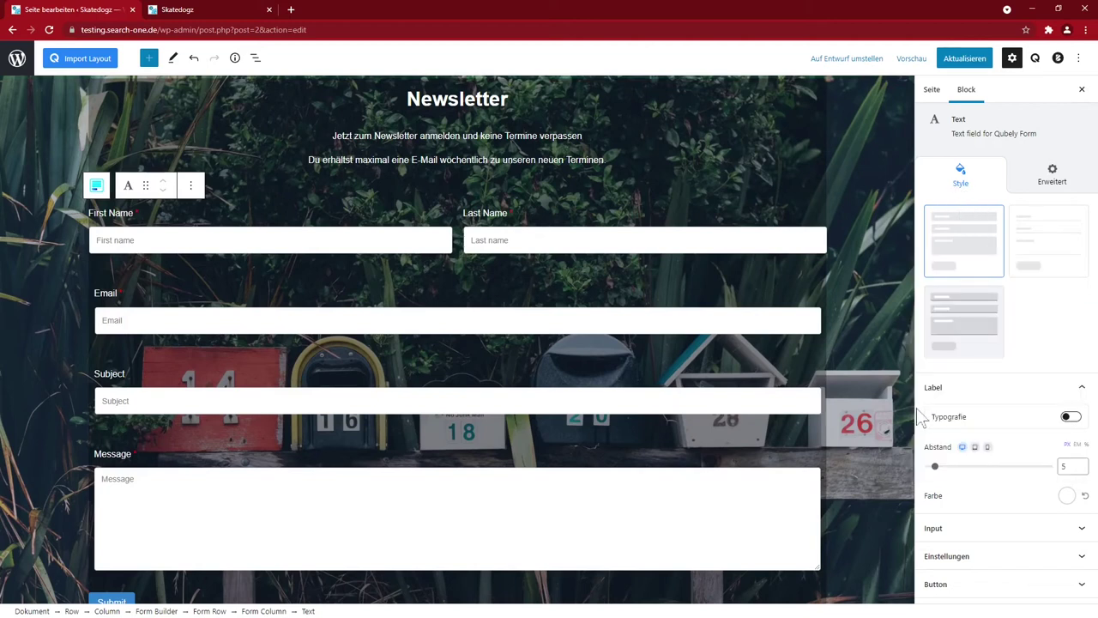
Step: Try custom typography for the form labels, switch it off again, and leave the label spacing at 5 px
click(1070, 418)
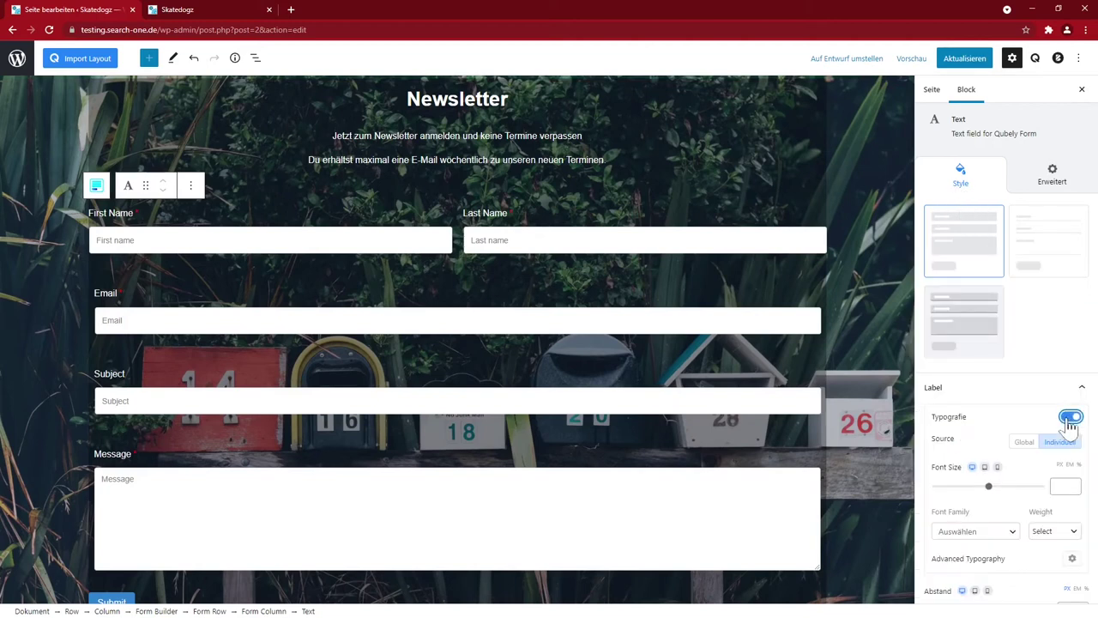
click(1069, 419)
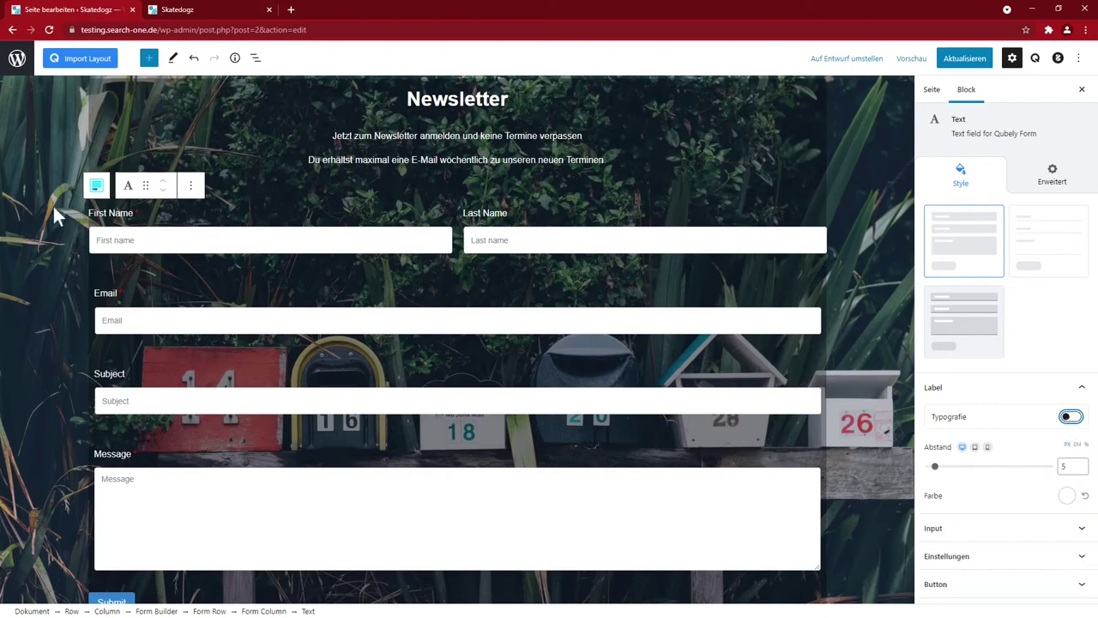
mouse_move(936, 466)
mouse_down()
mouse_move(959, 478)
mouse_move(936, 478)
mouse_up()
scroll(995, 480, down, 3)
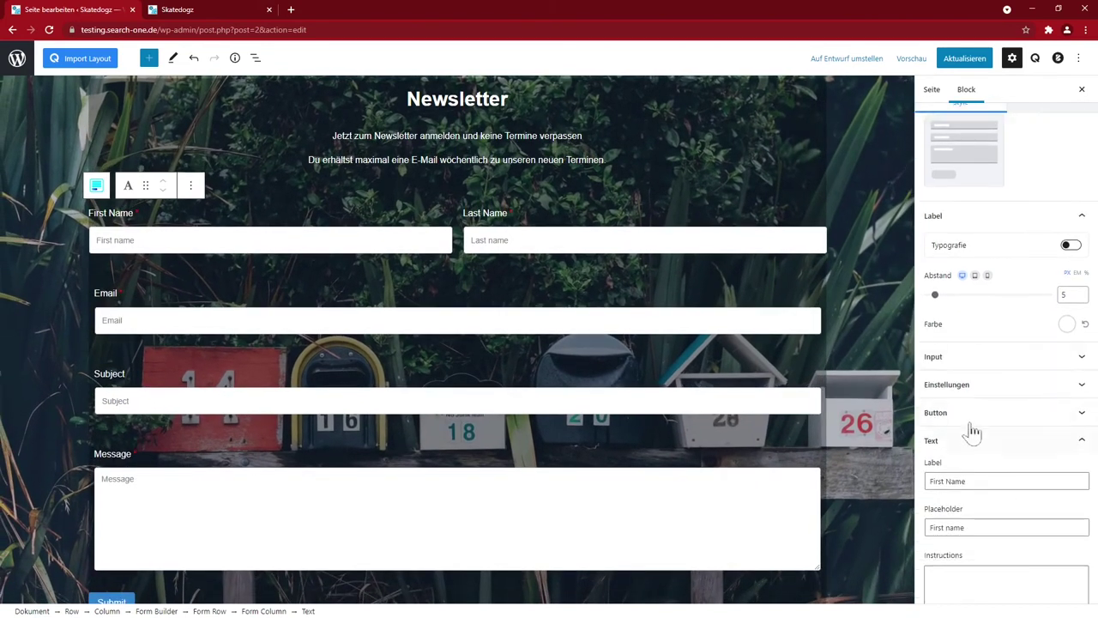
Step: Try input size L for the form fields, return to M, and review the remaining input and typography settings
click(987, 358)
scroll(988, 363, down, 1)
scroll(987, 361, up, 3)
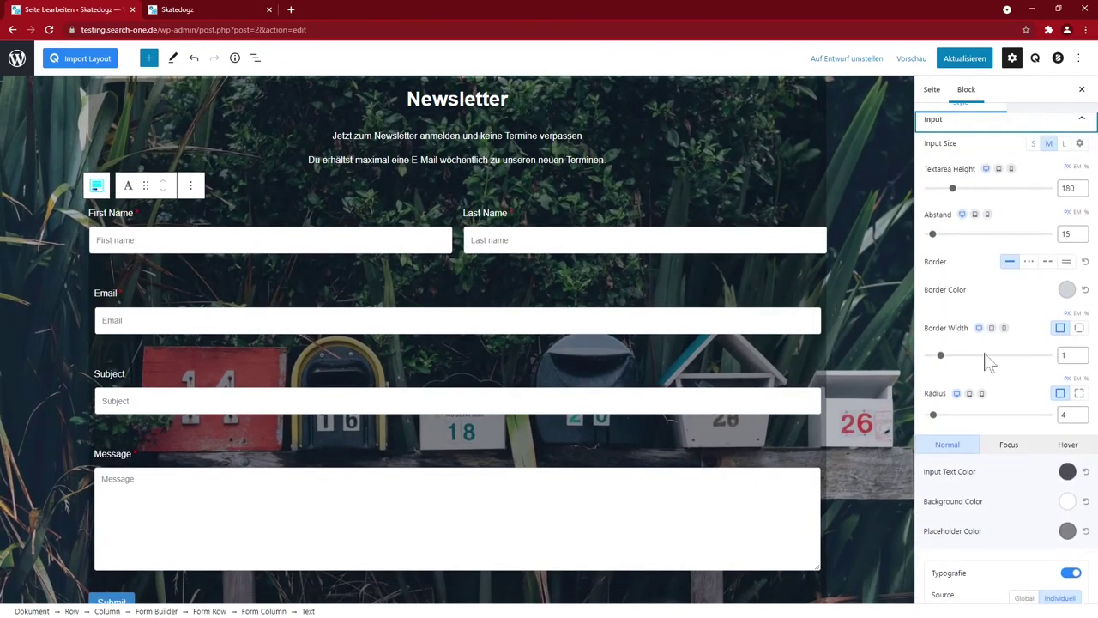
click(1064, 230)
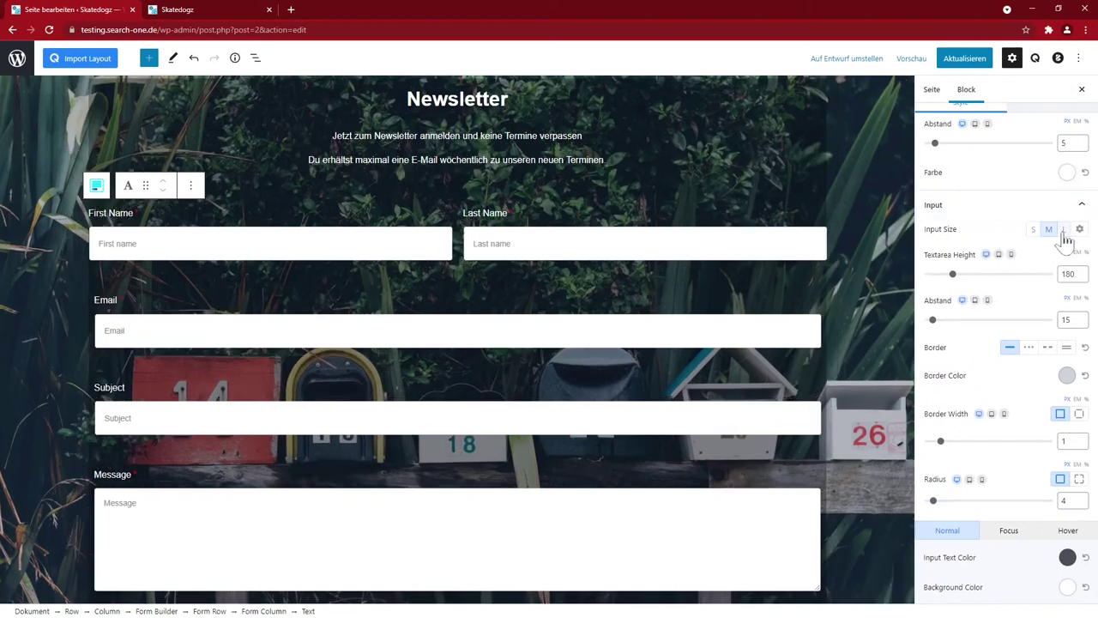
click(1049, 230)
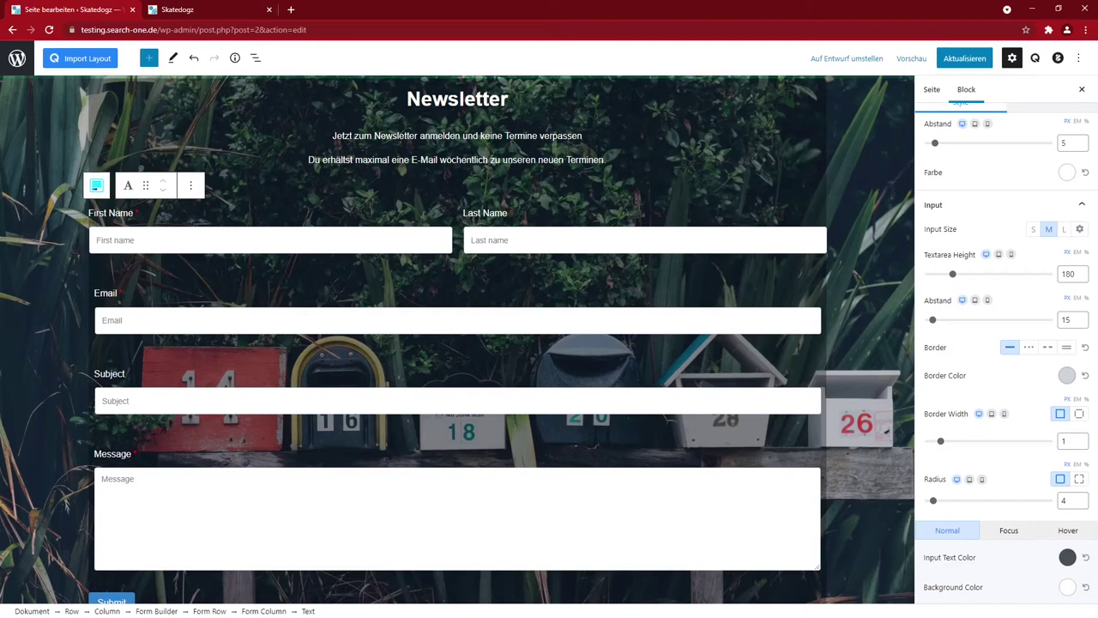
scroll(1000, 481, down, 3)
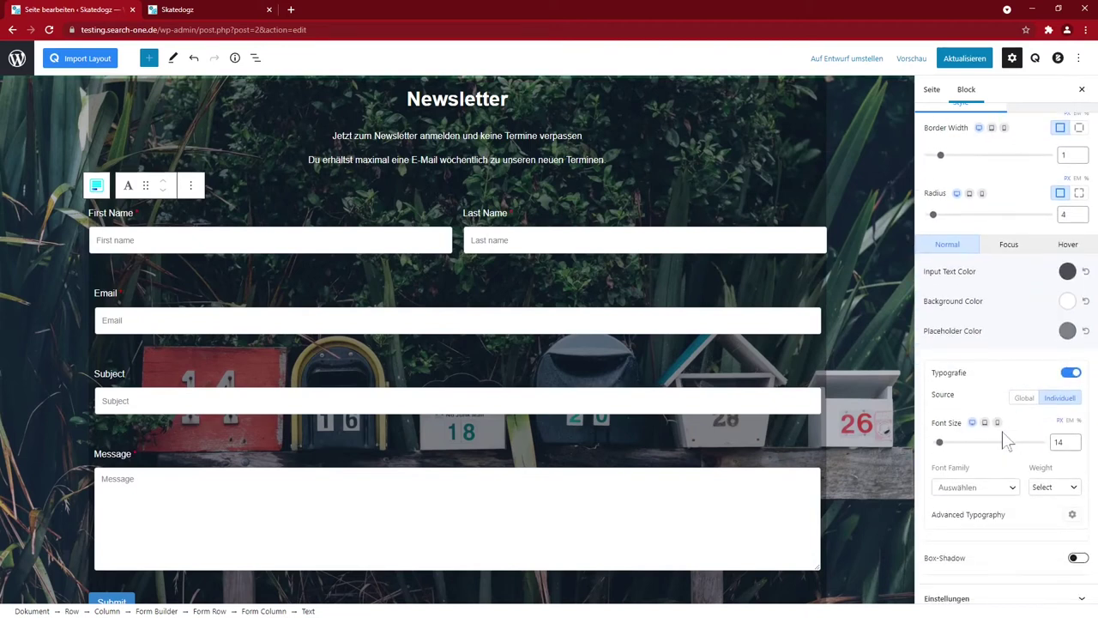
scroll(981, 507, down, 1)
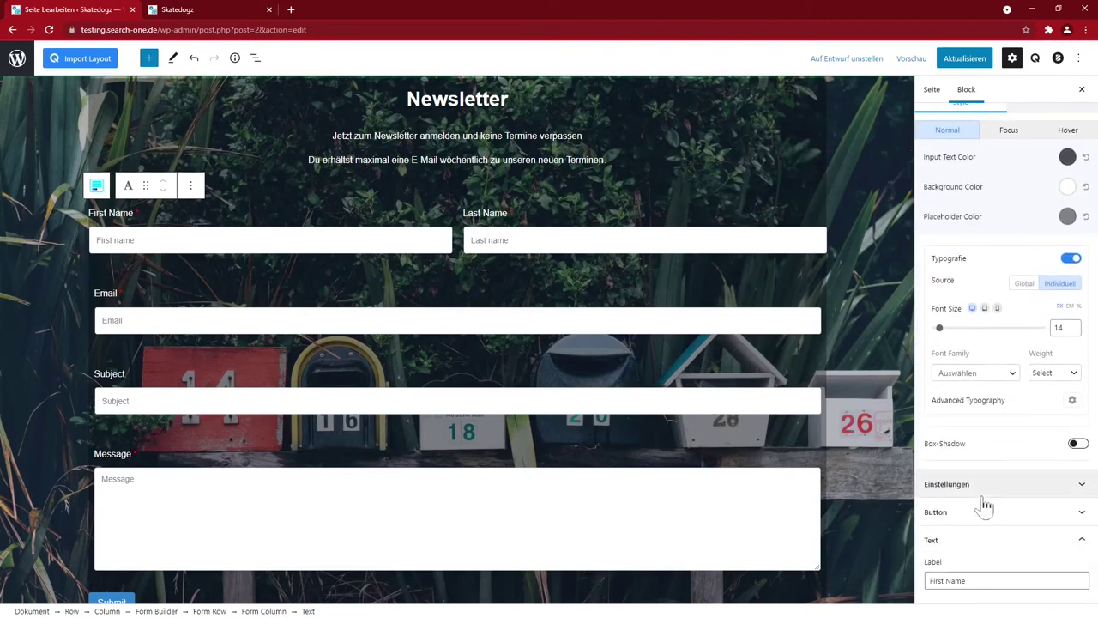
drag(942, 335, 940, 332)
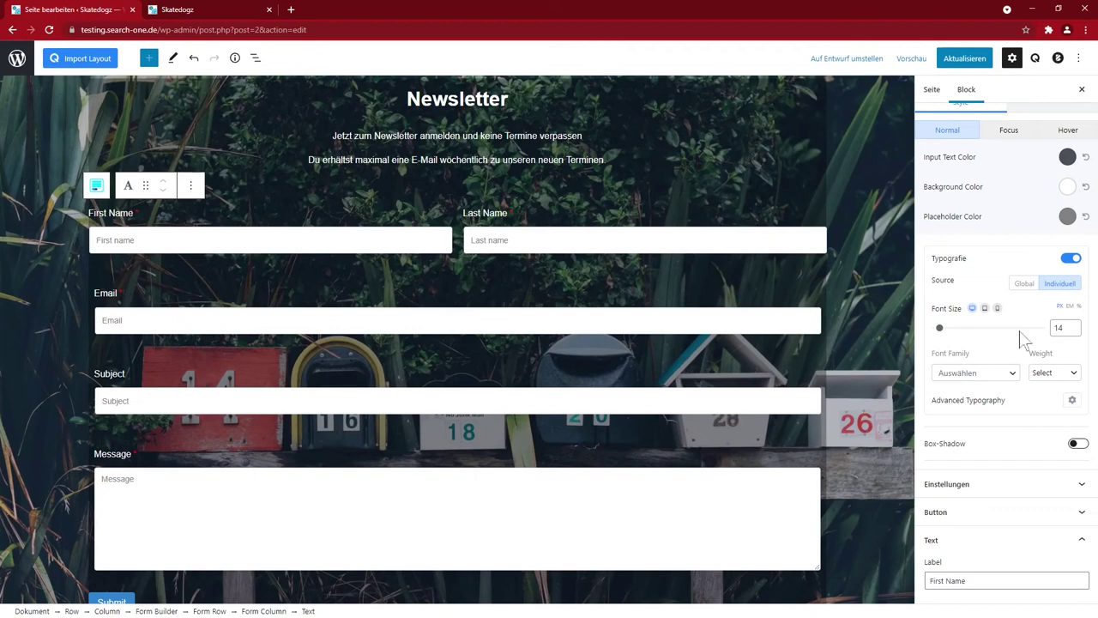
scroll(995, 343, down, 3)
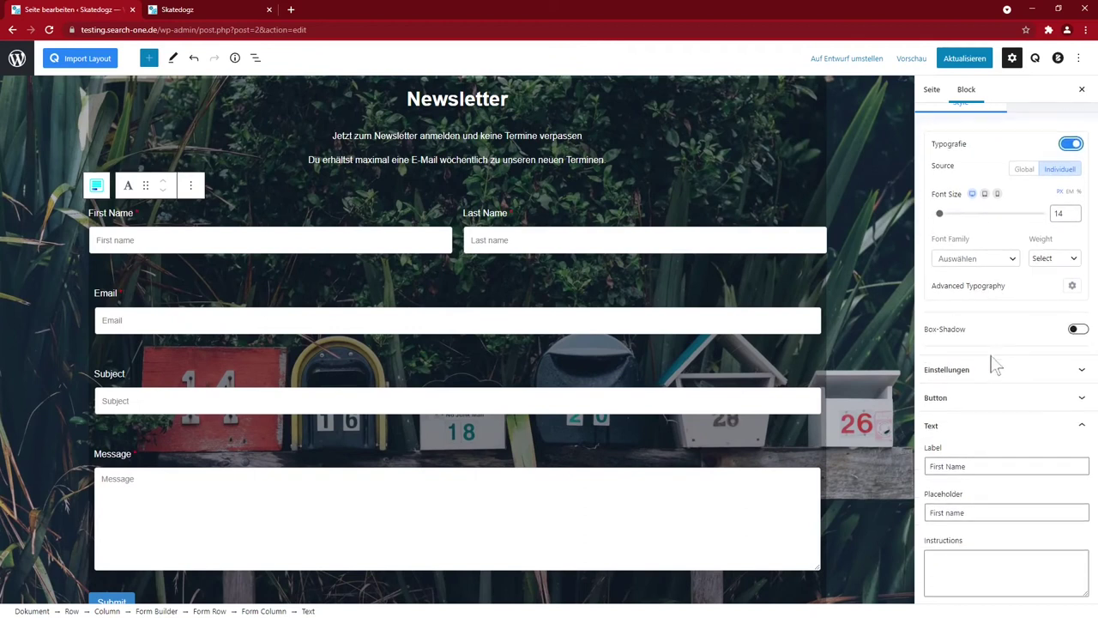
Step: Try the Outline style on the Submit button, return to Fill, and centre the button below the form
click(996, 344)
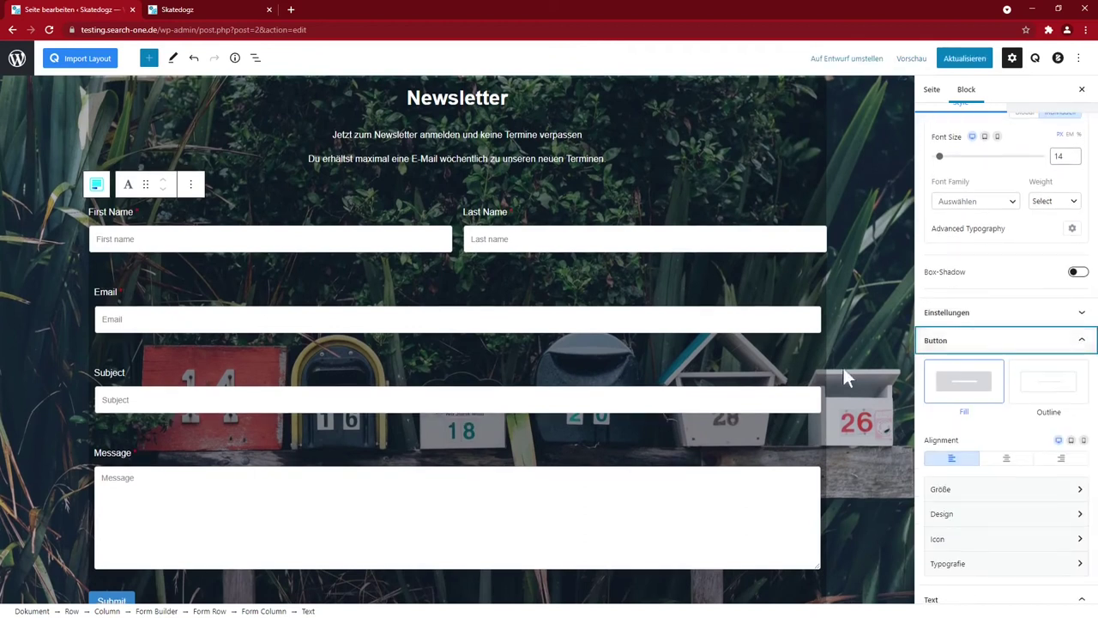
scroll(846, 375, down, 3)
click(1053, 382)
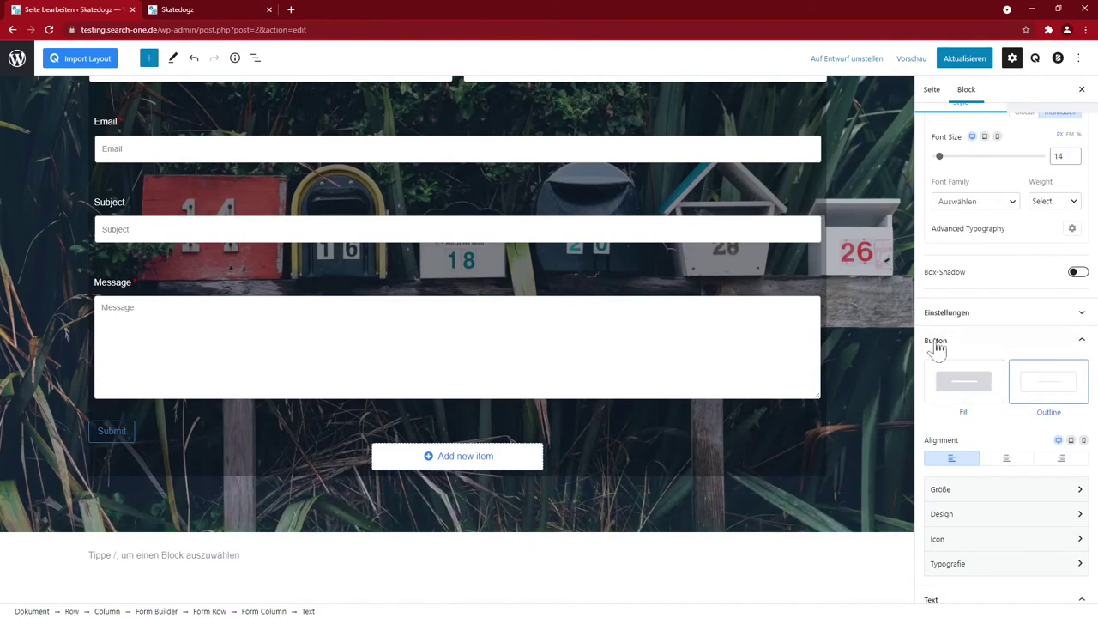
click(963, 381)
click(1006, 459)
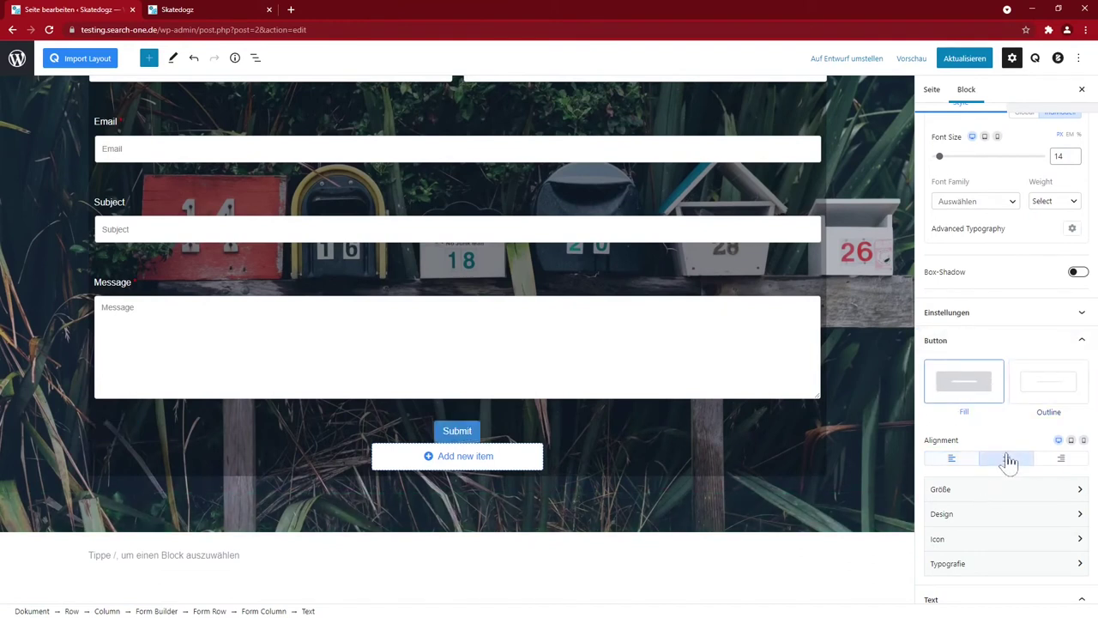
Step: Set the form button's size to L and review the First Name field's text settings
click(959, 489)
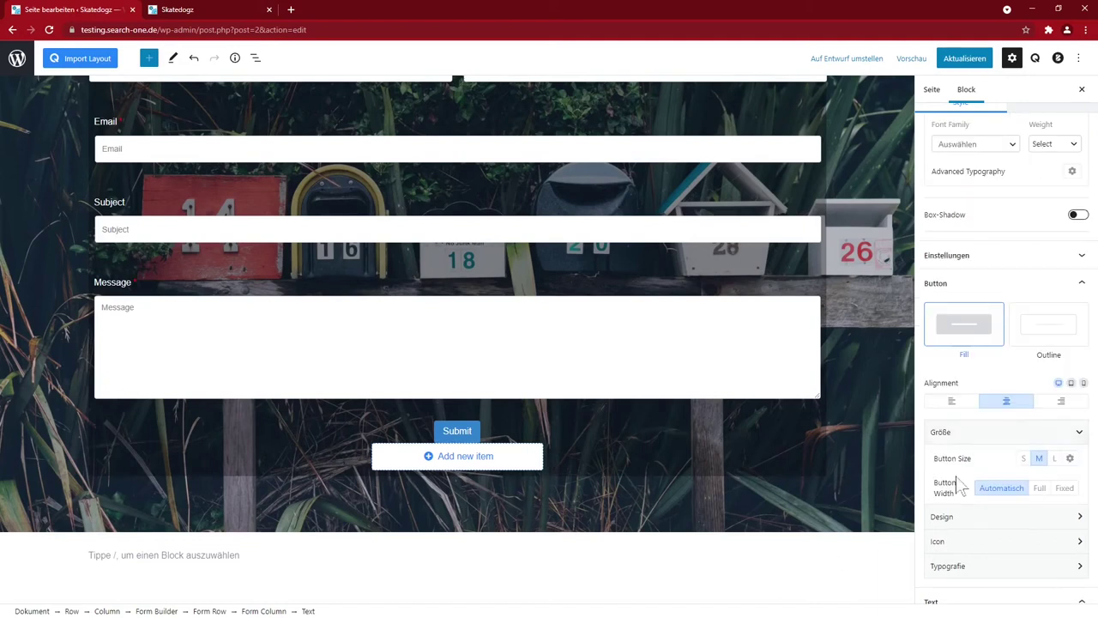
click(1055, 460)
scroll(1012, 437, down, 2)
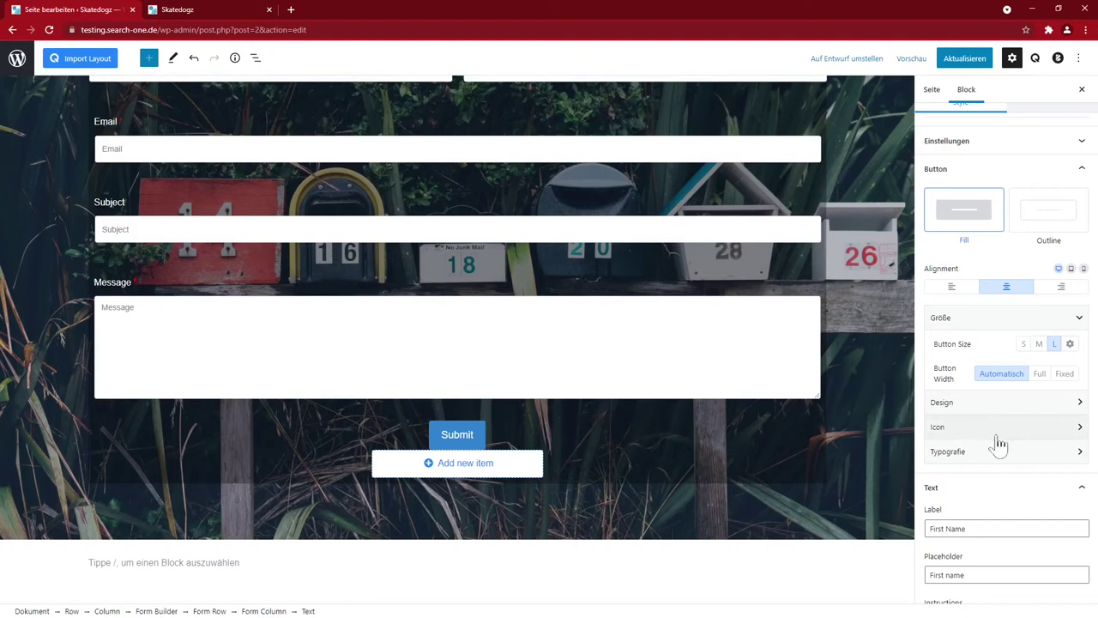
scroll(999, 443, down, 2)
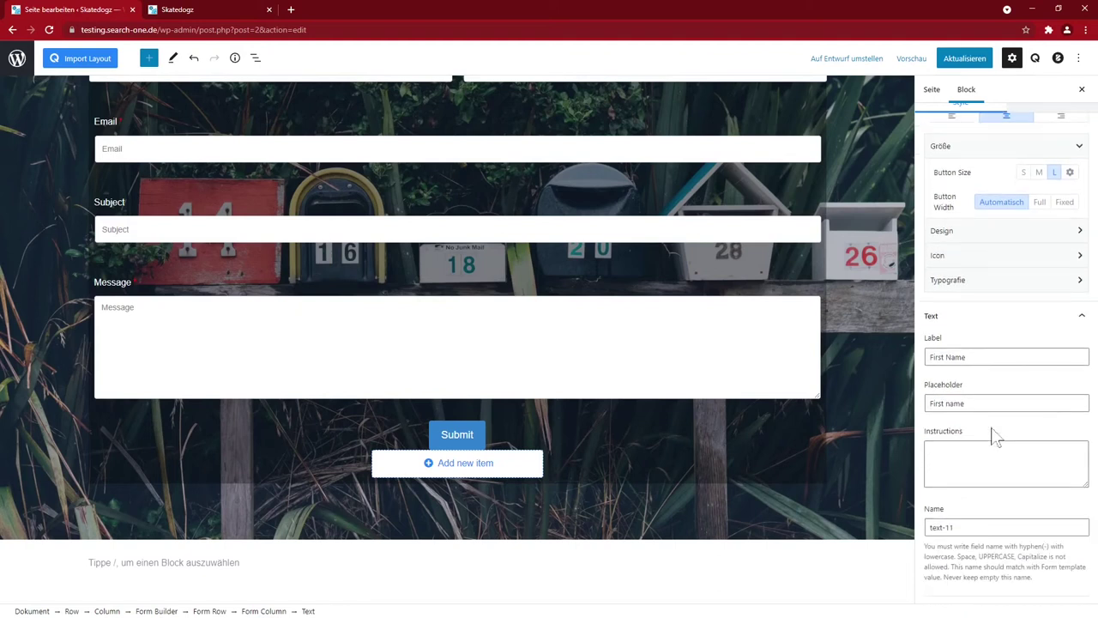
scroll(996, 438, down, 1)
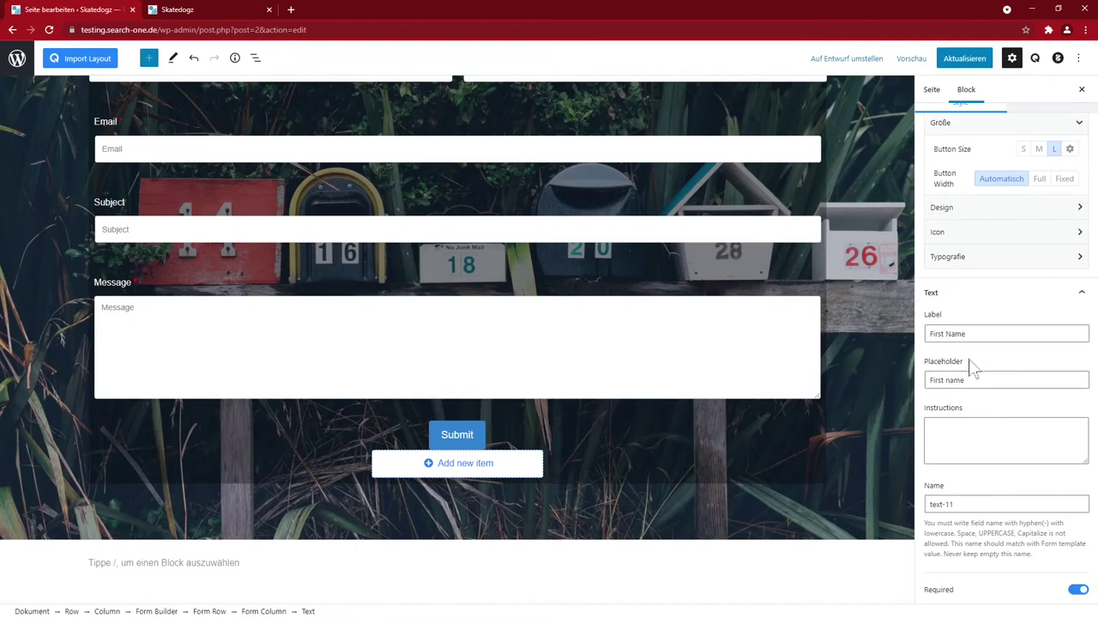
scroll(458, 332, up, 1)
scroll(726, 365, down, 3)
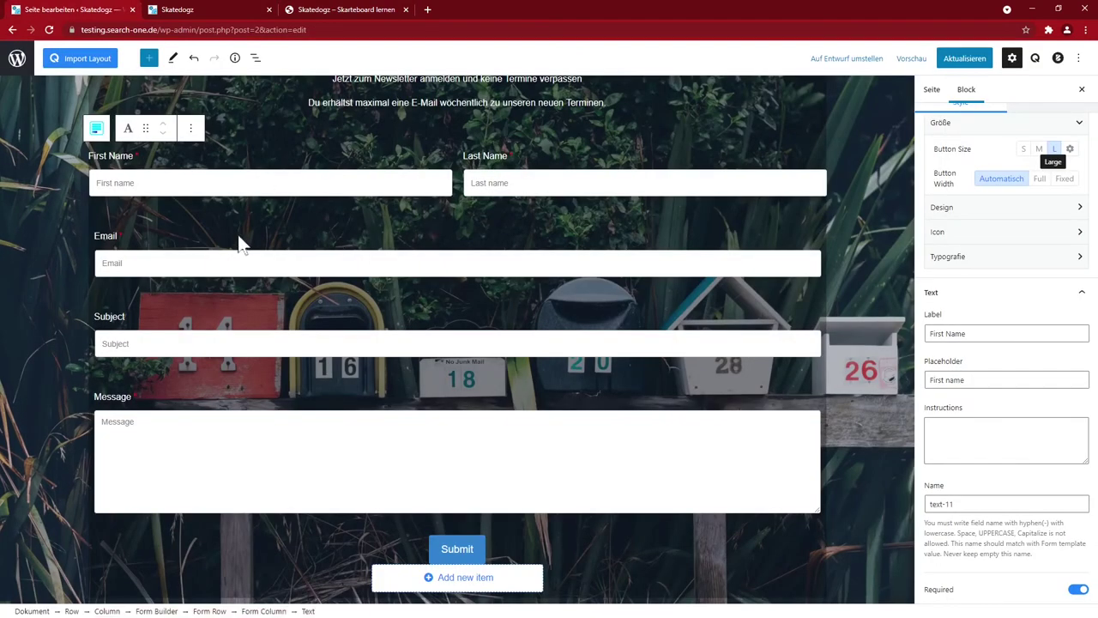
Step: Remove the form row containing the First Name and Last Name fields from the newsletter form
click(172, 183)
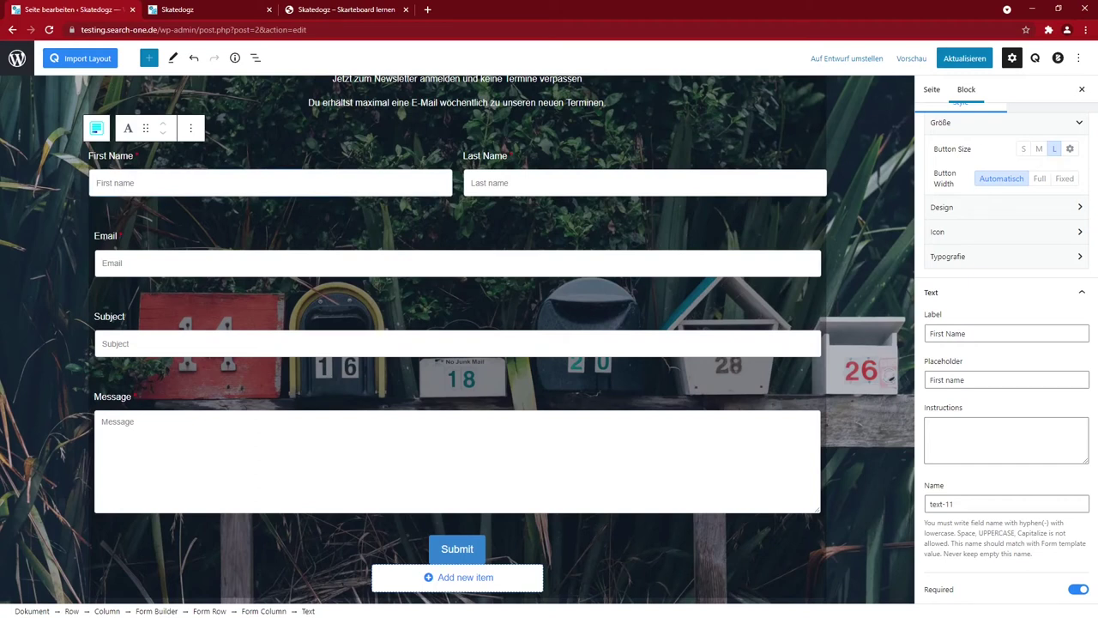
click(190, 128)
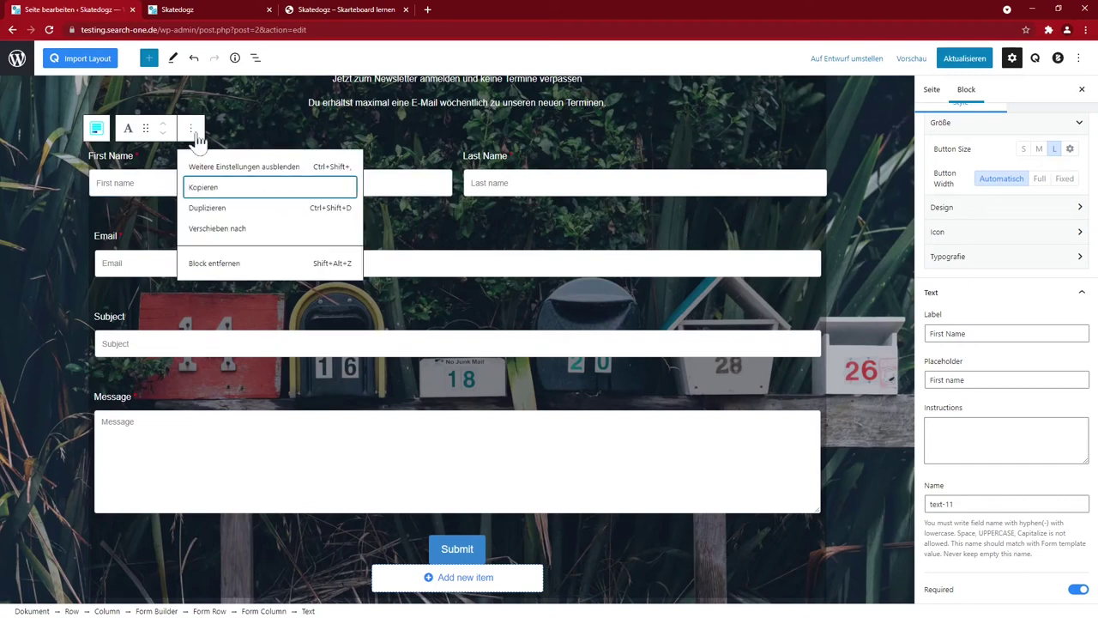
click(349, 146)
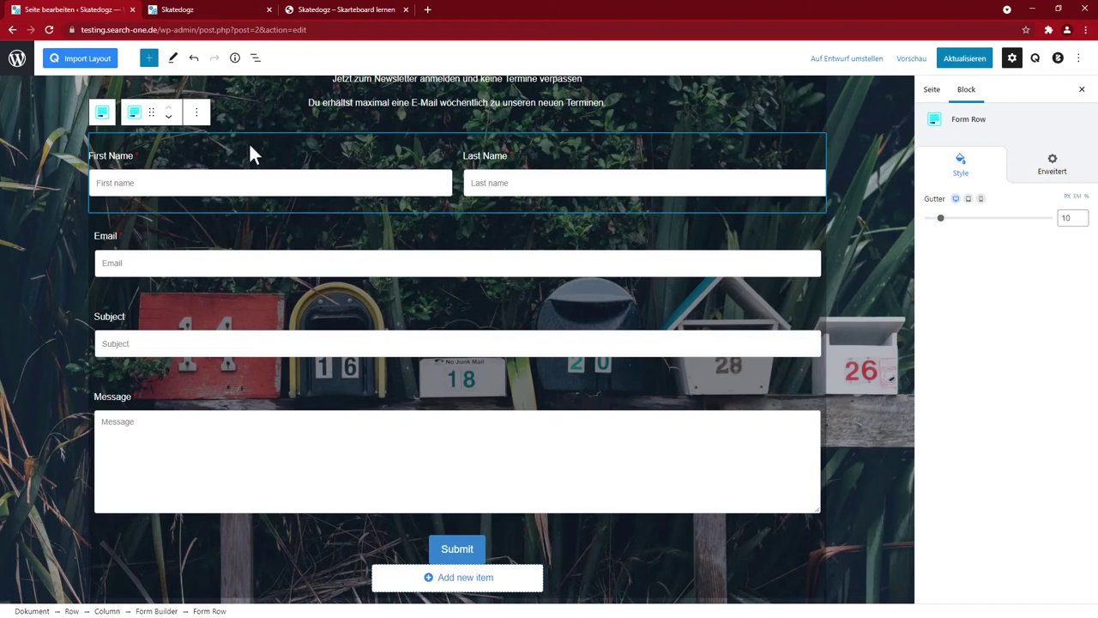
click(197, 120)
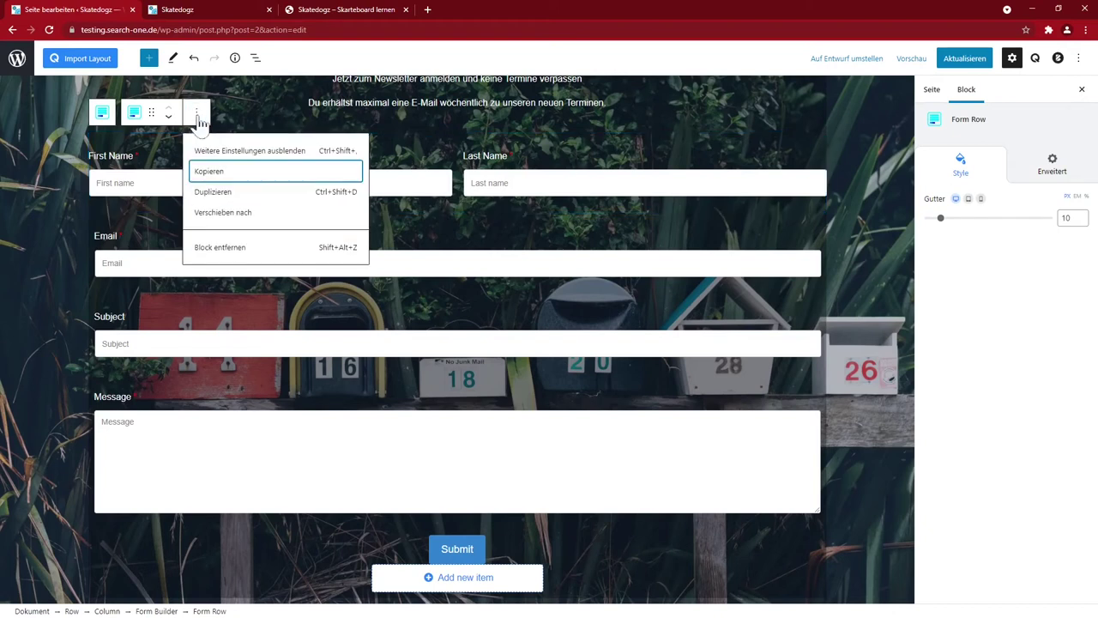
click(230, 247)
Step: Move the Email form row below the Subject row
click(172, 173)
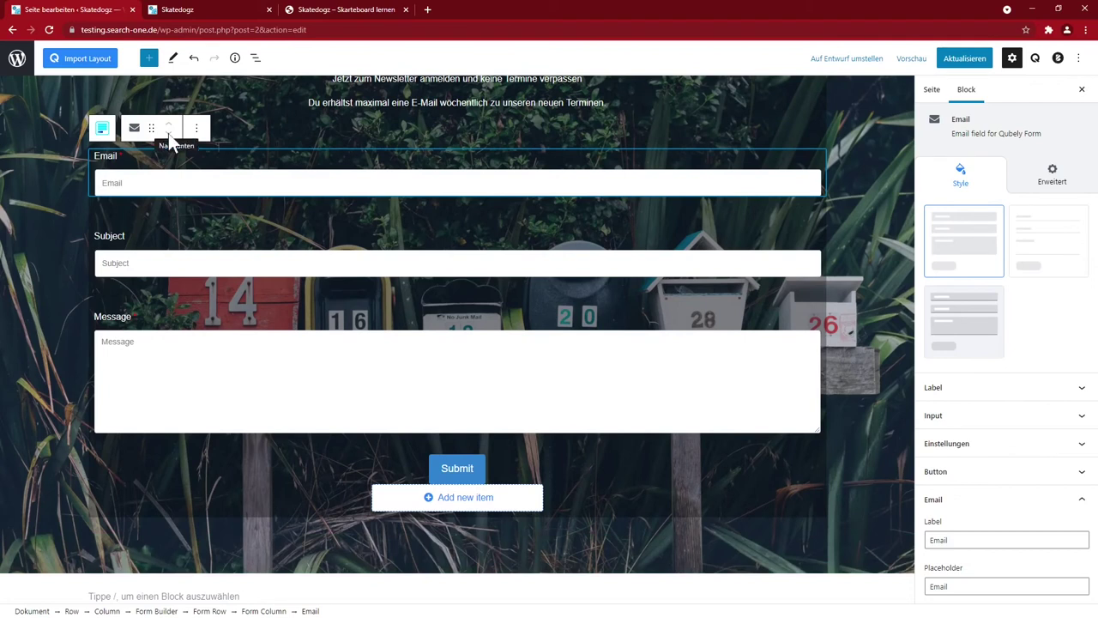
click(234, 144)
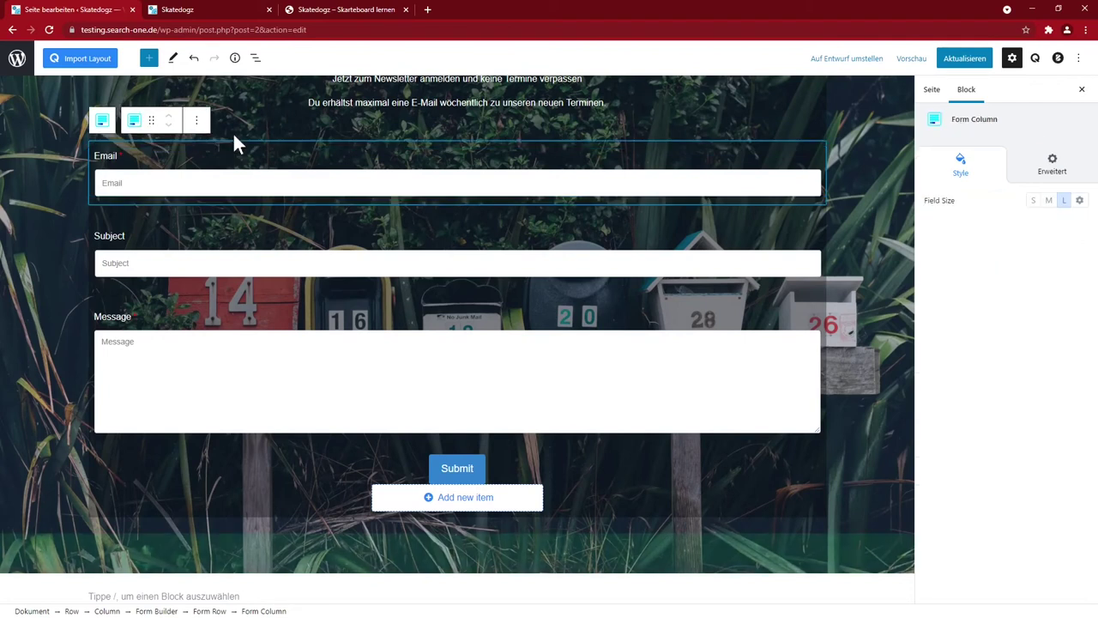
click(238, 144)
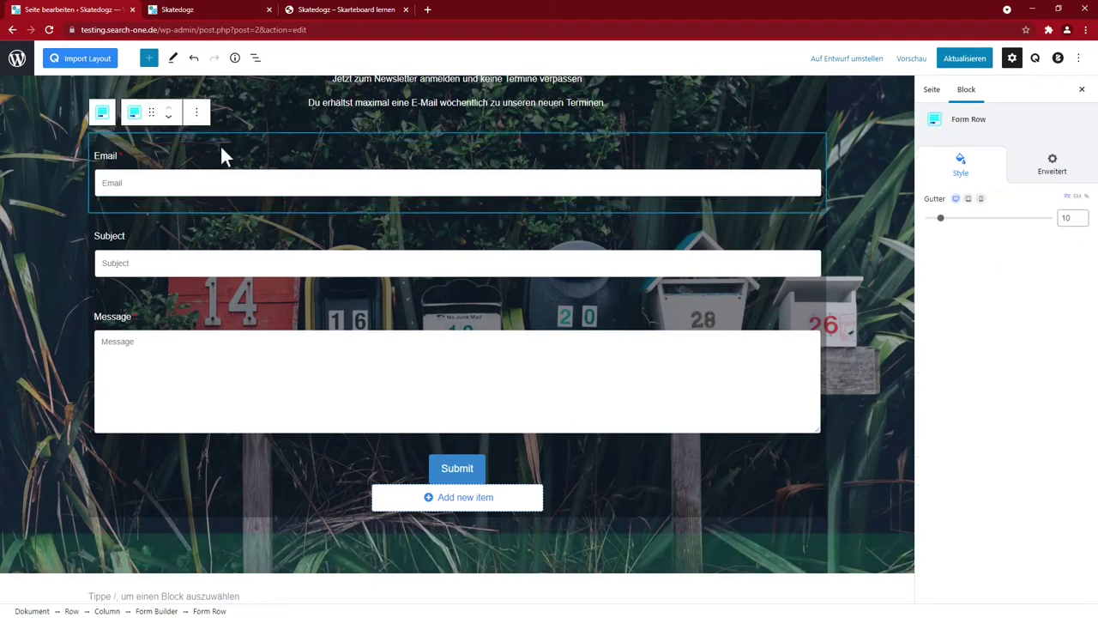
click(221, 155)
click(221, 149)
click(228, 137)
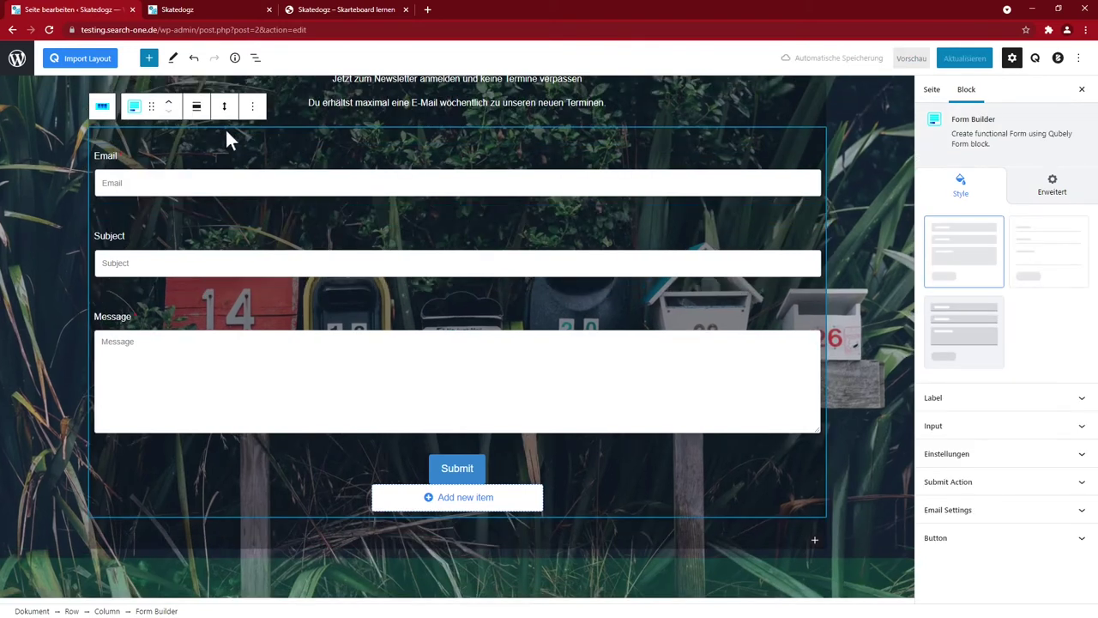
click(225, 131)
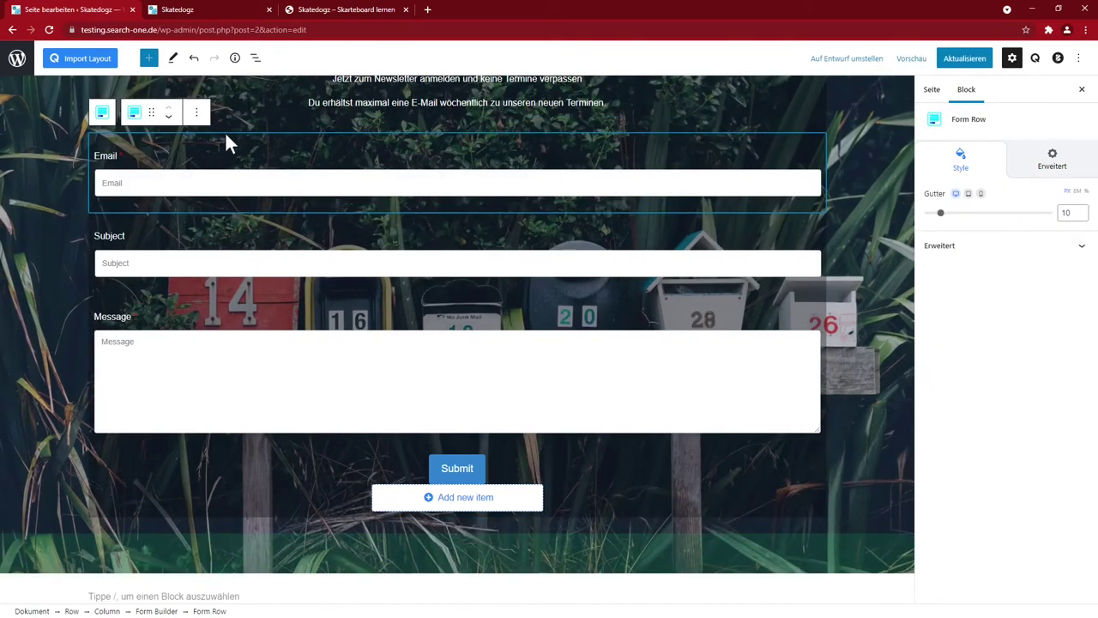
click(168, 118)
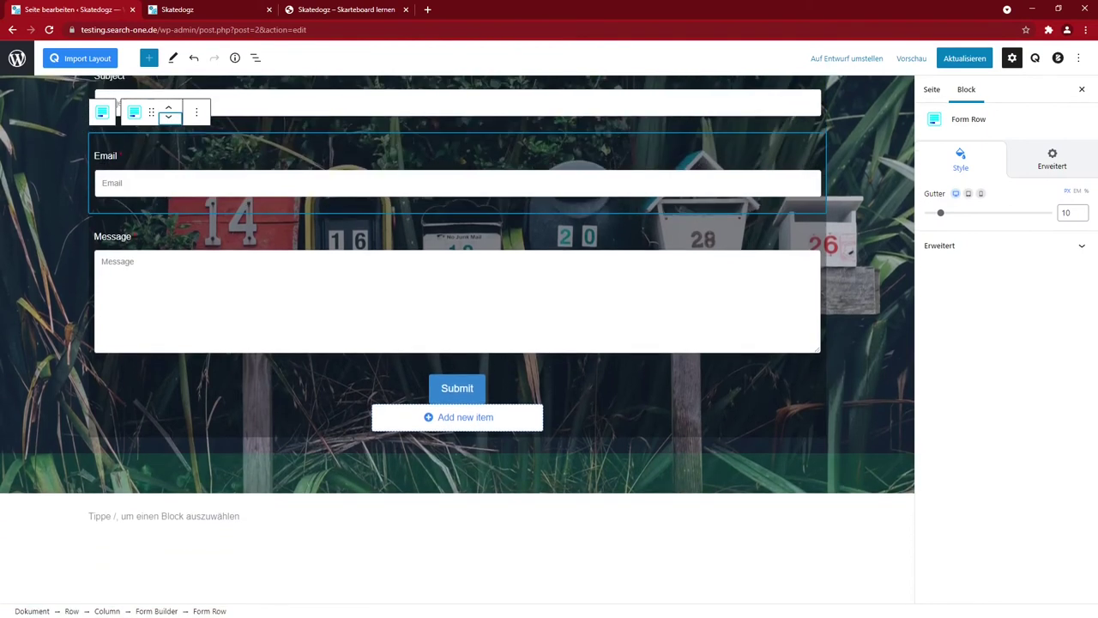
Step: Relabel the Subject field "Anrede Vorname Nachname", enter a sample full name with salutation as its placeholder, and make the field required
scroll(294, 190, up, 3)
scroll(278, 201, down, 1)
click(271, 214)
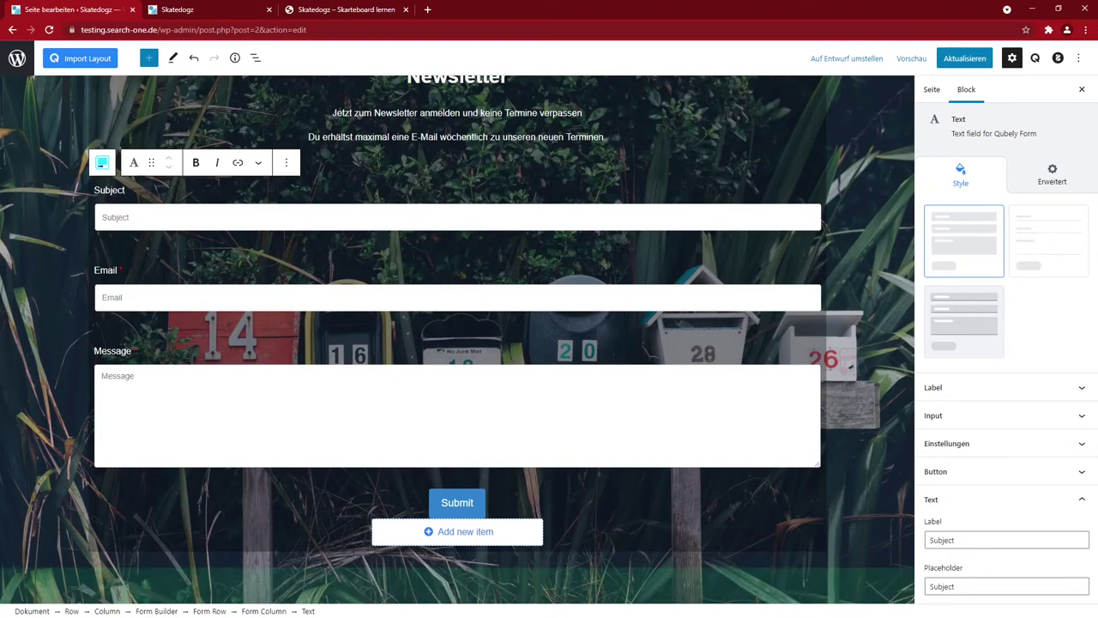
double_click(942, 540)
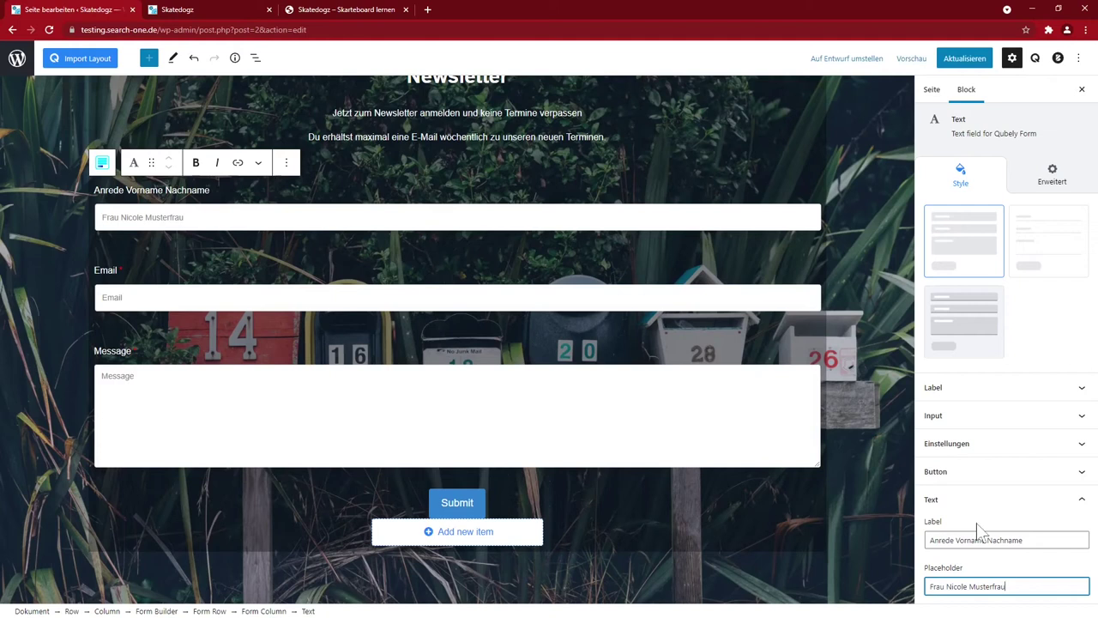
scroll(992, 583, down, 3)
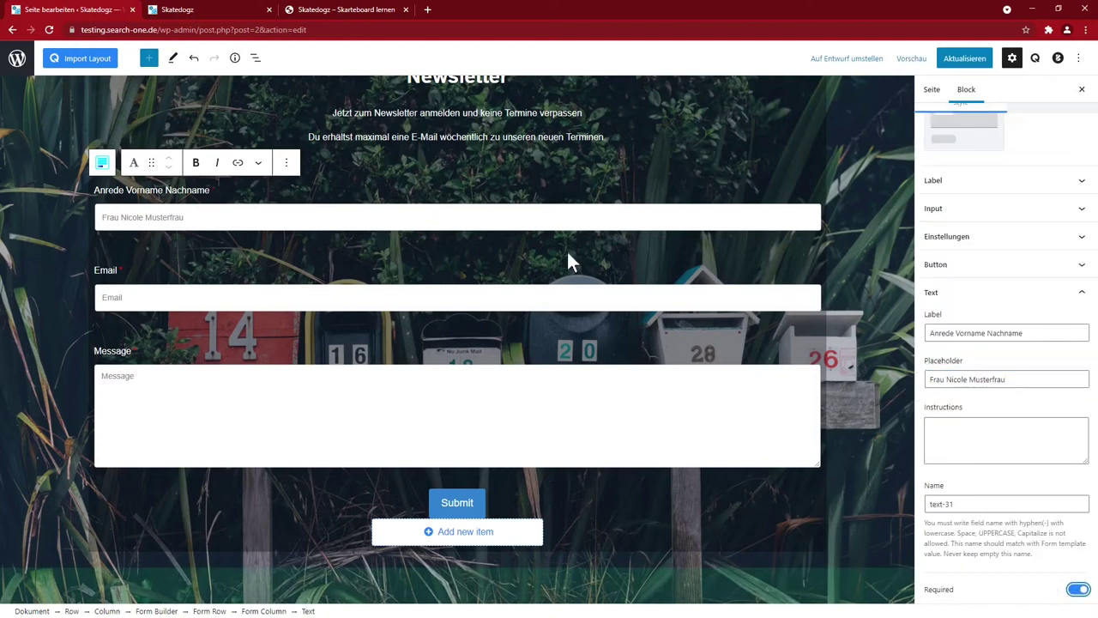
Step: Set the email field's label and placeholder to "E-Mail", and try the email input confirmation before switching it off again
click(480, 297)
scroll(970, 549, down, 2)
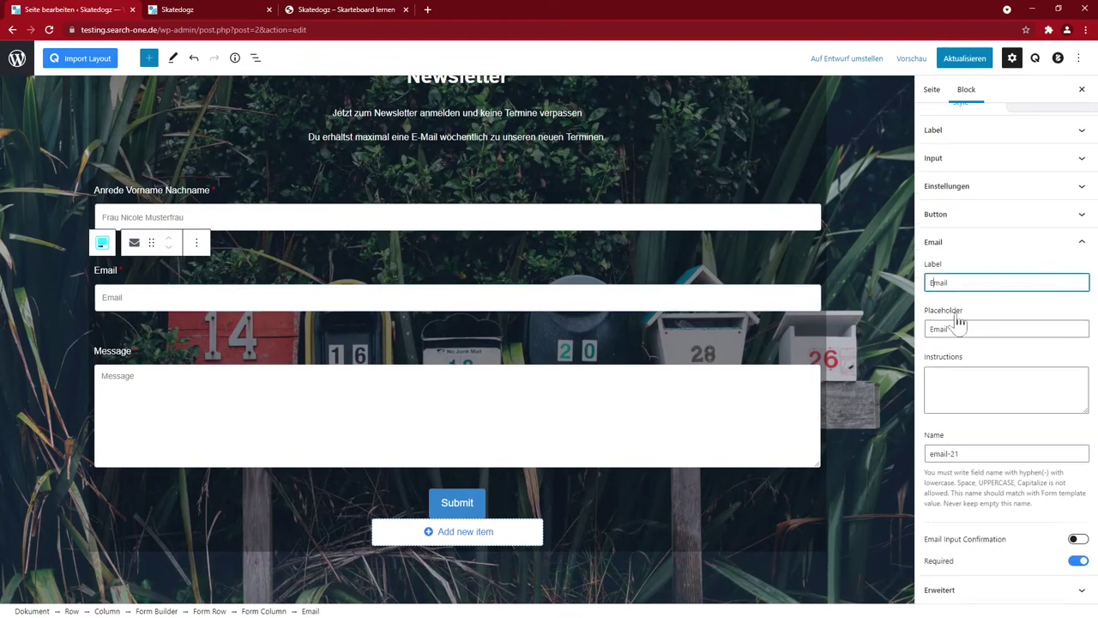
click(1012, 421)
click(1078, 567)
scroll(1044, 558, down, 1)
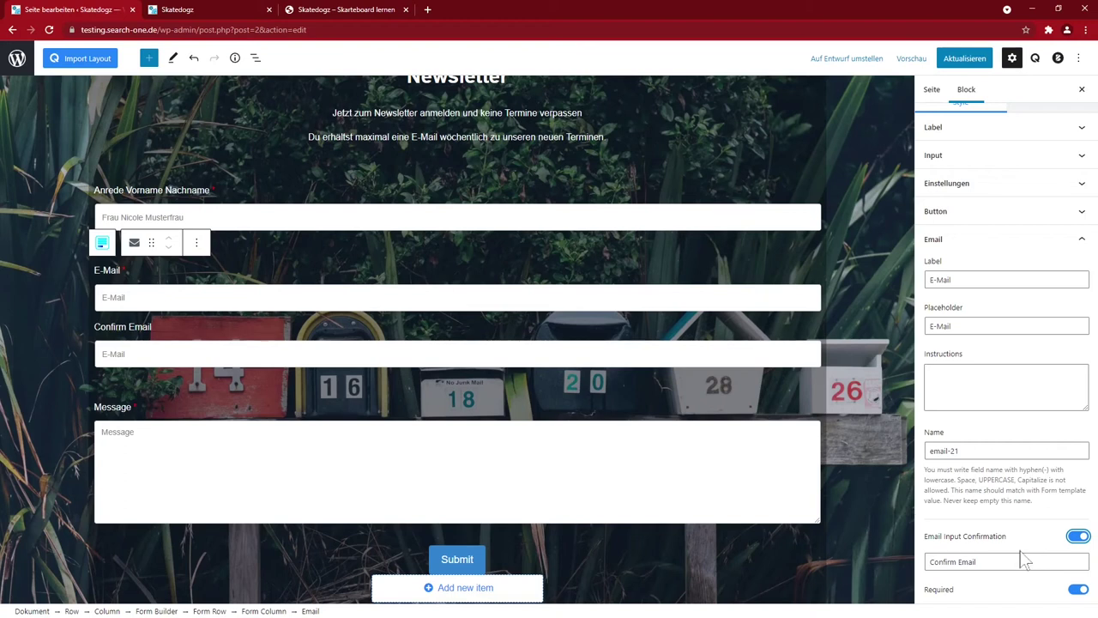
click(1079, 537)
Step: Remove the Message text area's form row and look through the field types available for new form items
click(102, 376)
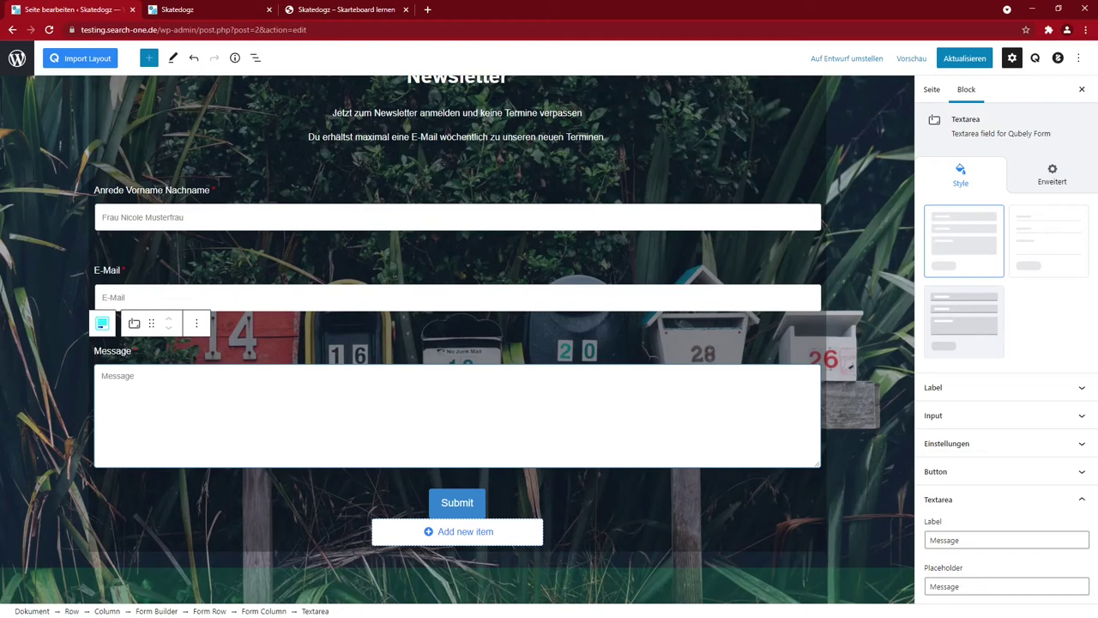
click(223, 347)
click(227, 332)
click(225, 333)
click(224, 344)
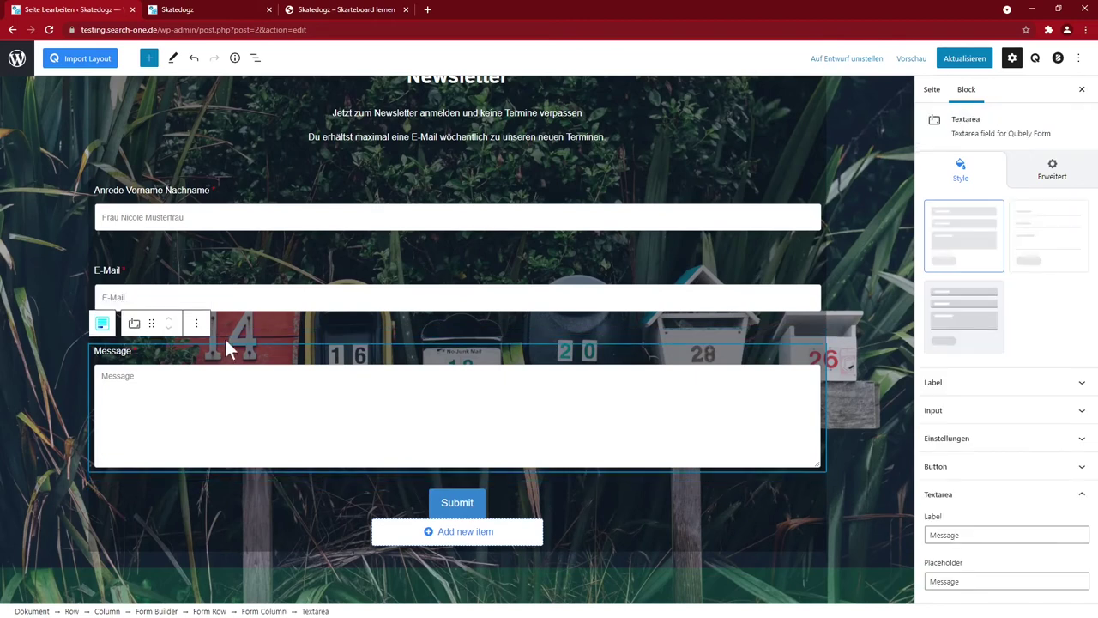
click(225, 337)
click(227, 331)
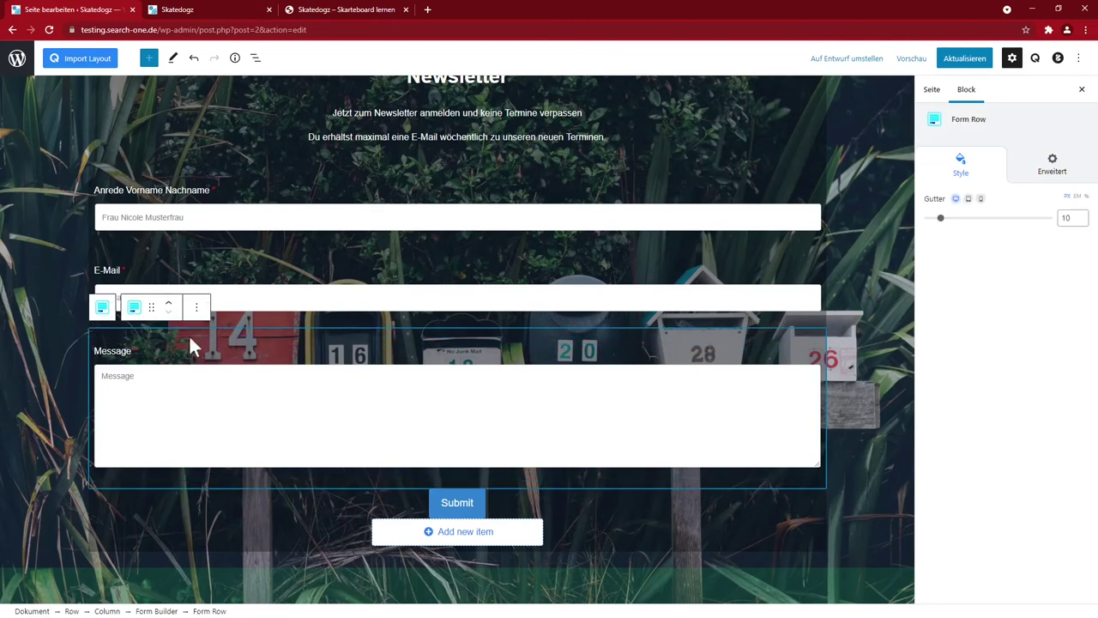
click(197, 307)
click(242, 443)
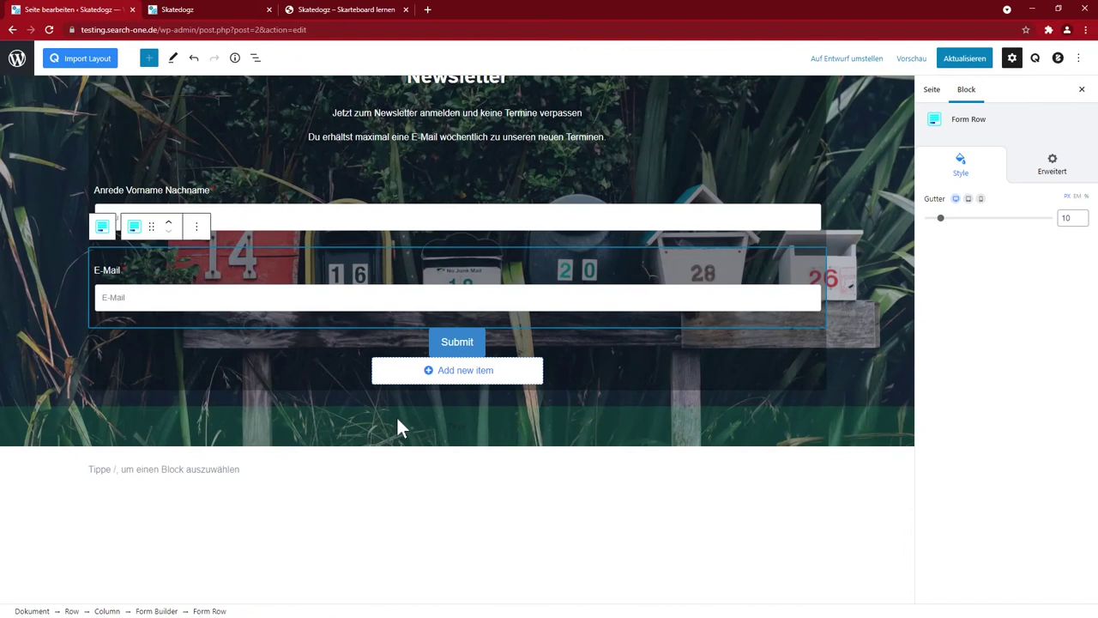
click(447, 377)
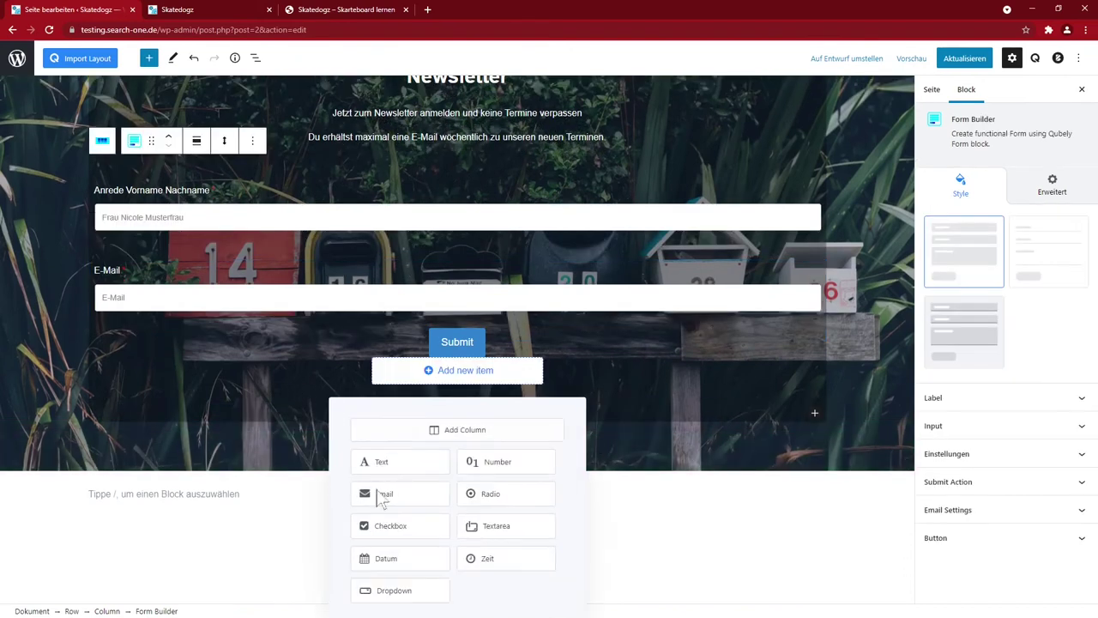
click(343, 358)
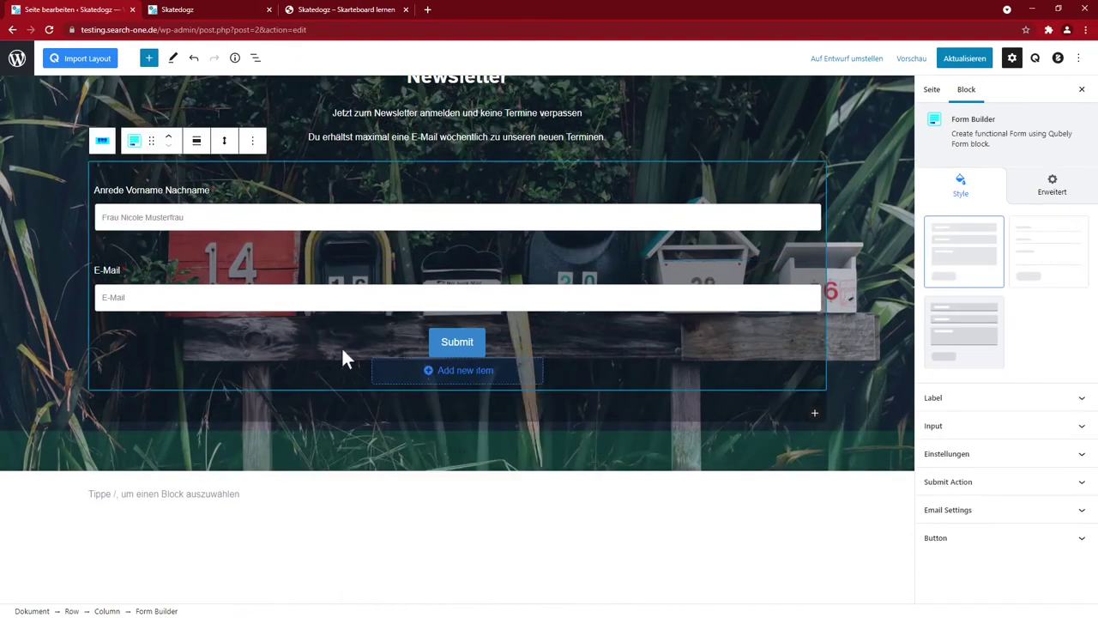
Step: Move the paragraph "Du erhältst maximal eine E-Mail wöchentlich zu unseren neuen Terminen." below the newsletter form
scroll(352, 275, up, 1)
click(343, 194)
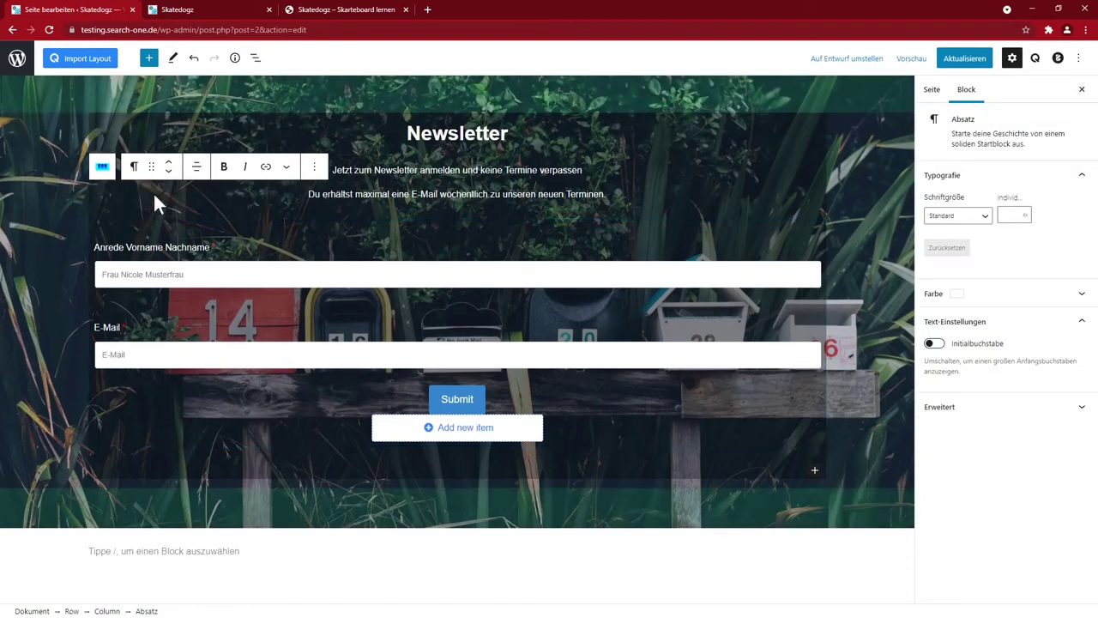
click(168, 172)
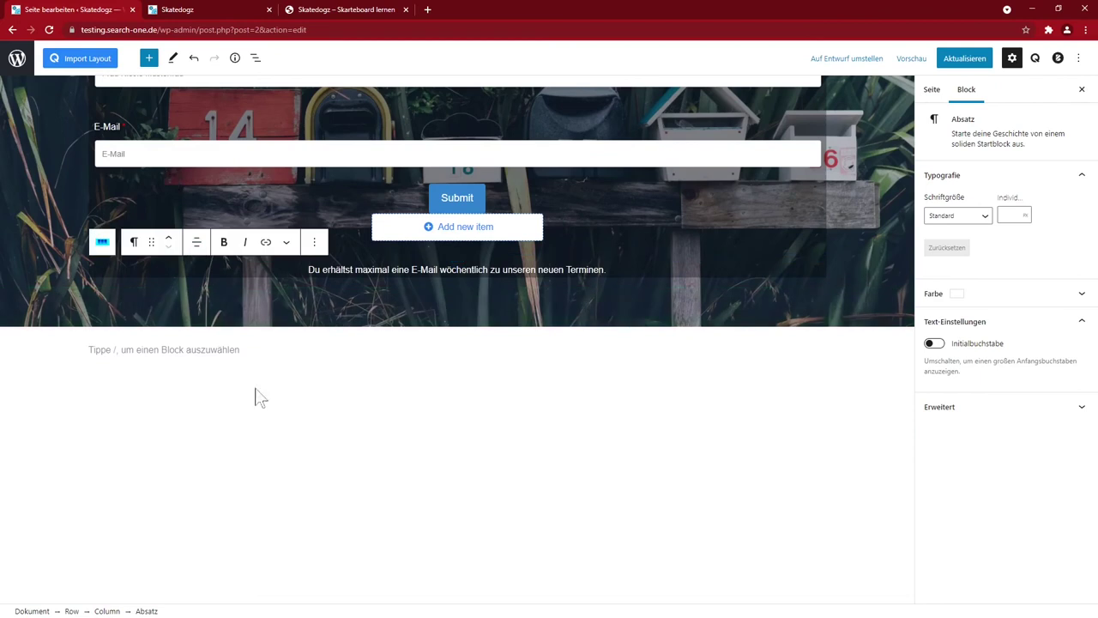
Step: Change the Submit button's text to "Anmelden" and update the page
click(469, 369)
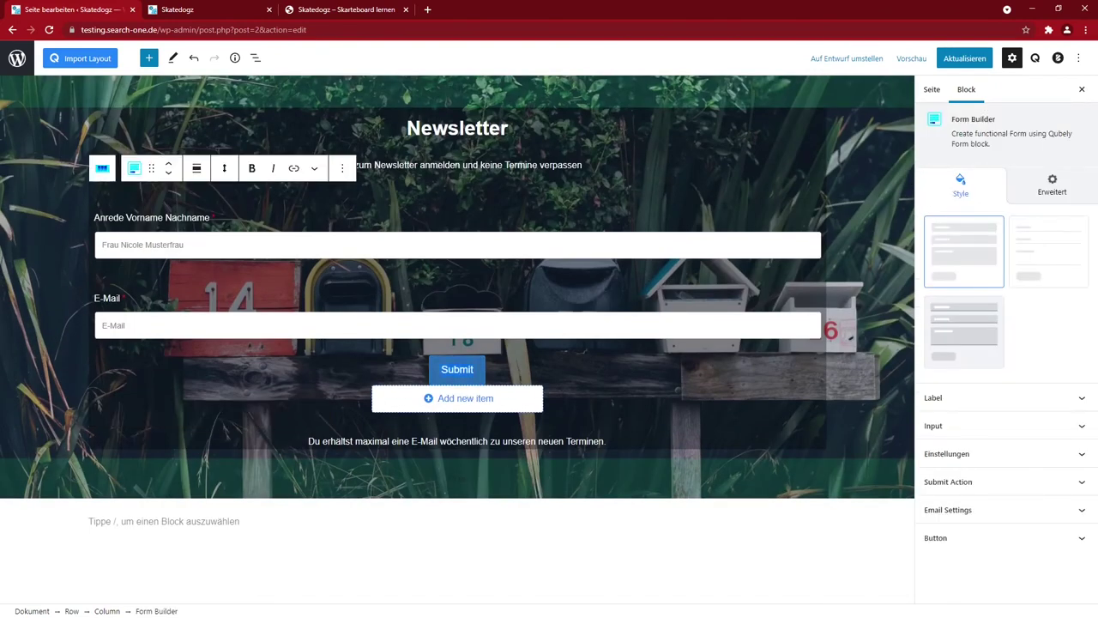
text(Anmelden)
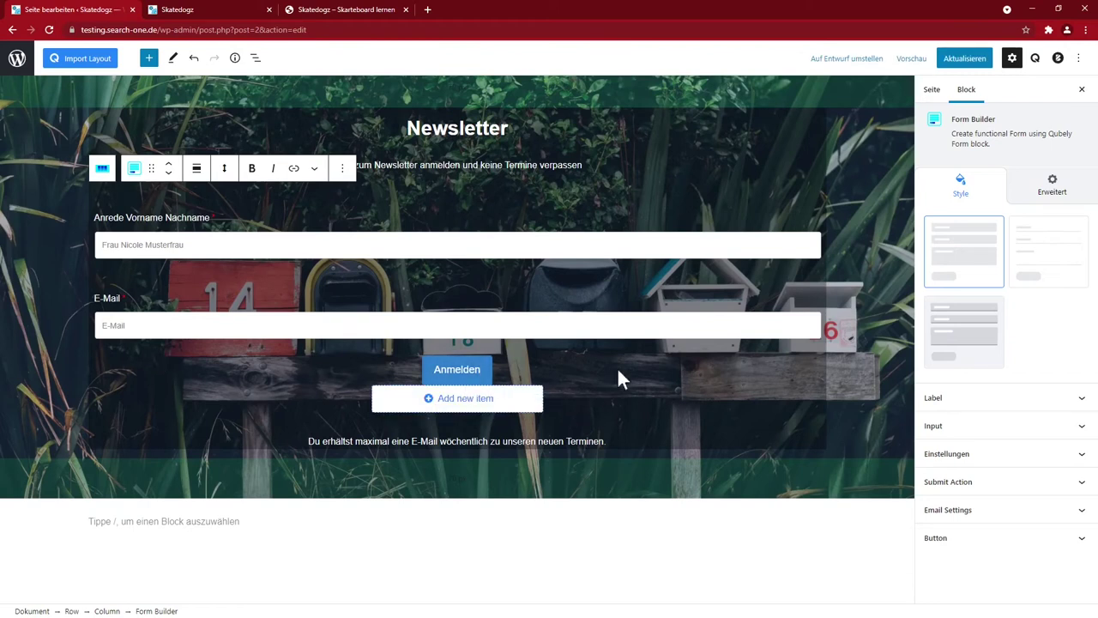
click(964, 58)
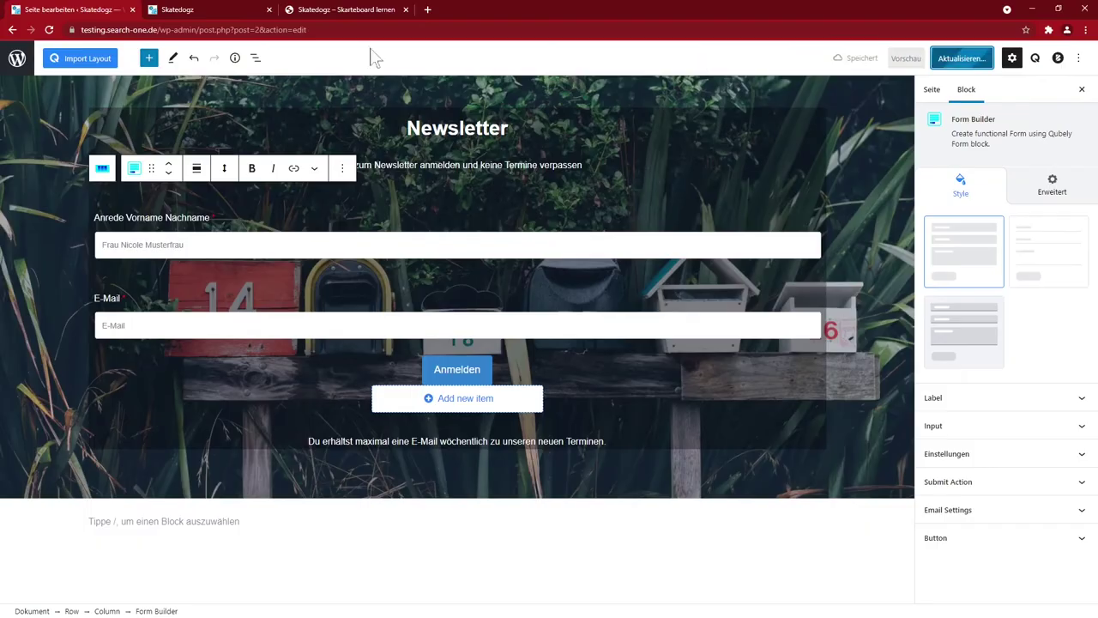
Step: Check the newsletter section on the live Skatedogz page and return to the page editor
click(184, 10)
scroll(239, 316, down, 5)
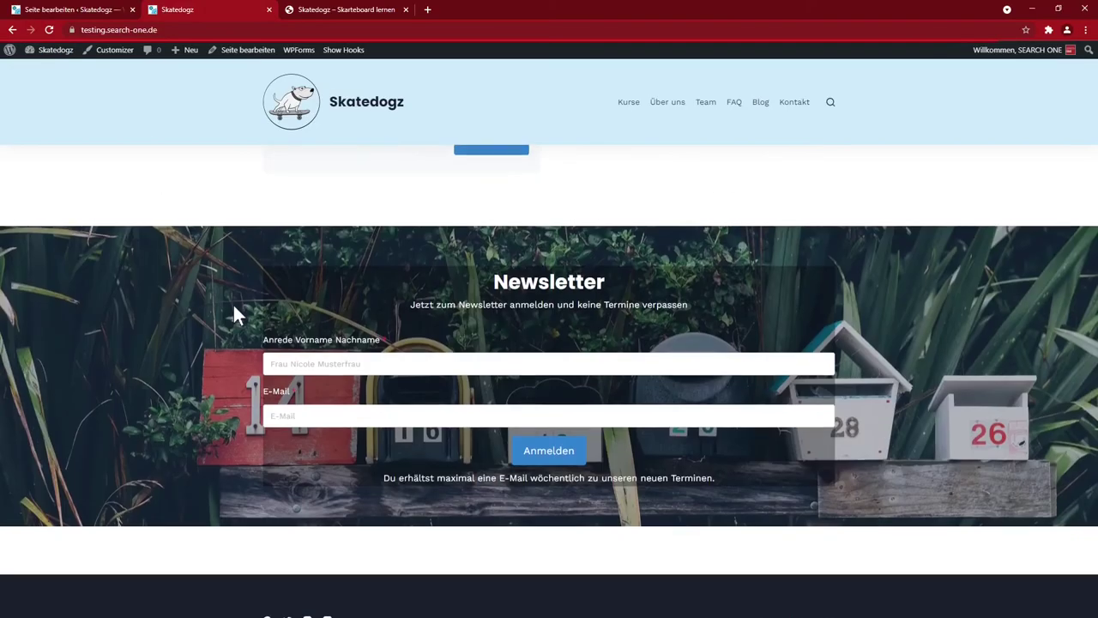
click(98, 16)
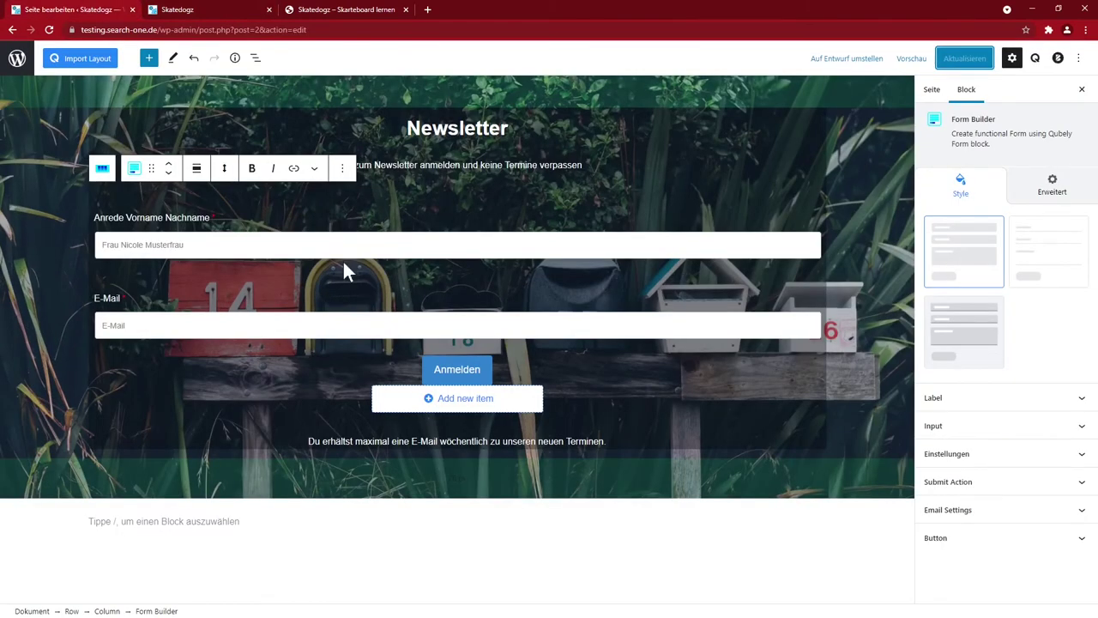
Step: Select the column holding the newsletter content and set its corner radius to 25 px
click(133, 198)
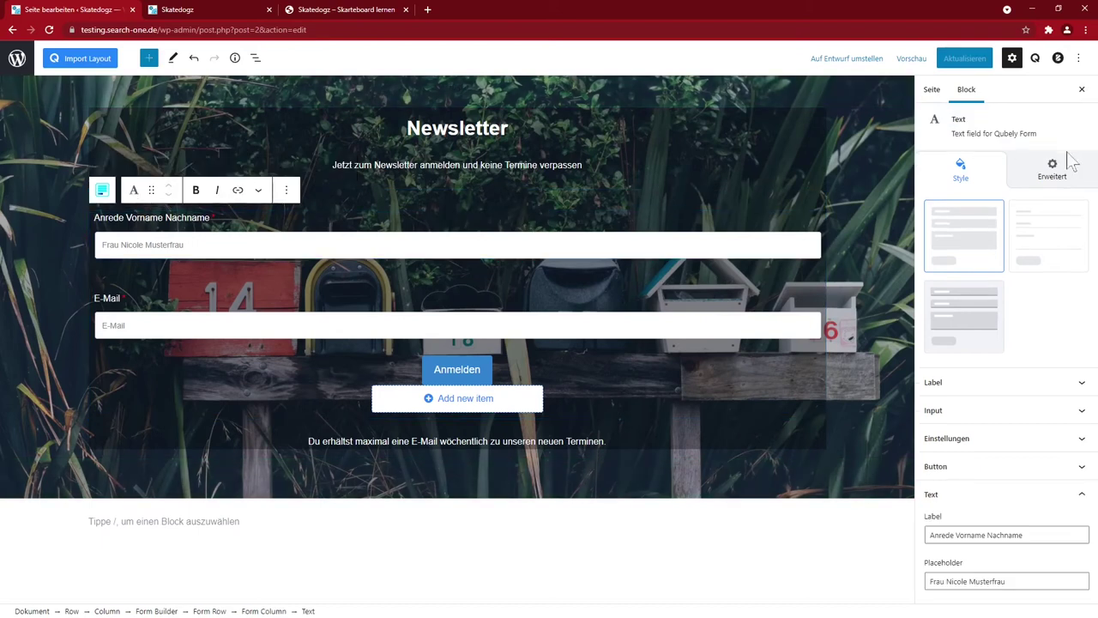
click(385, 224)
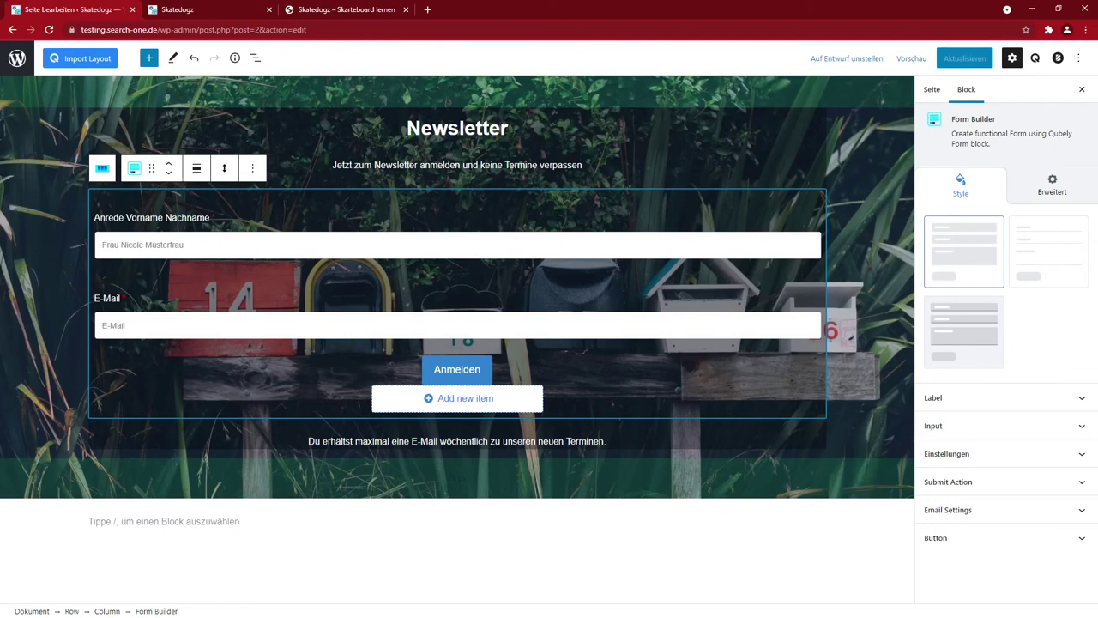
click(102, 168)
click(101, 99)
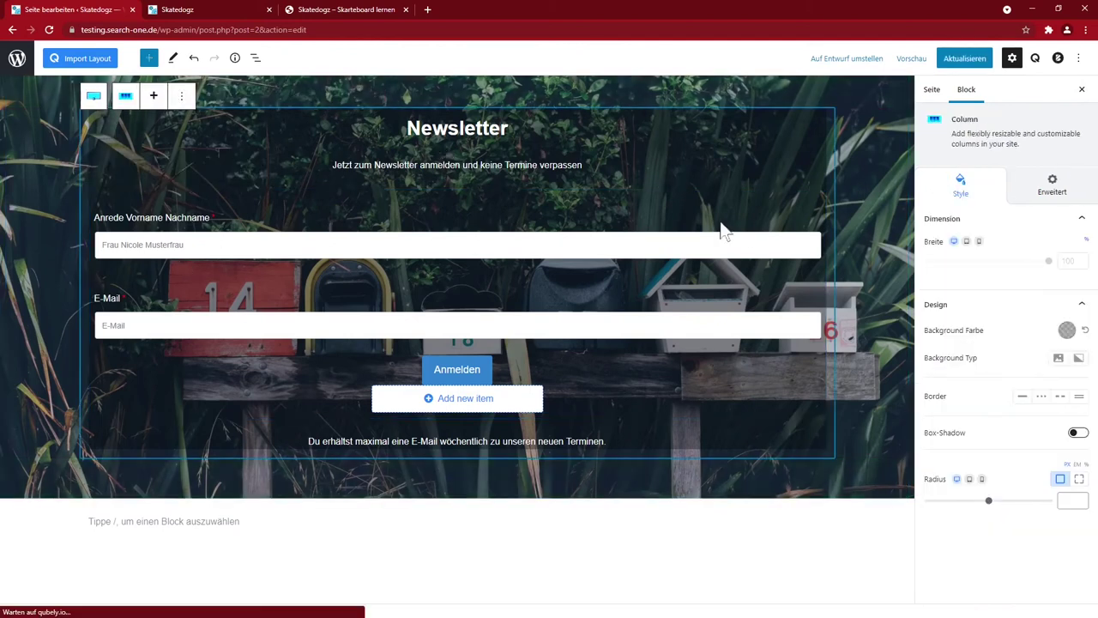
click(1068, 500)
text(25)
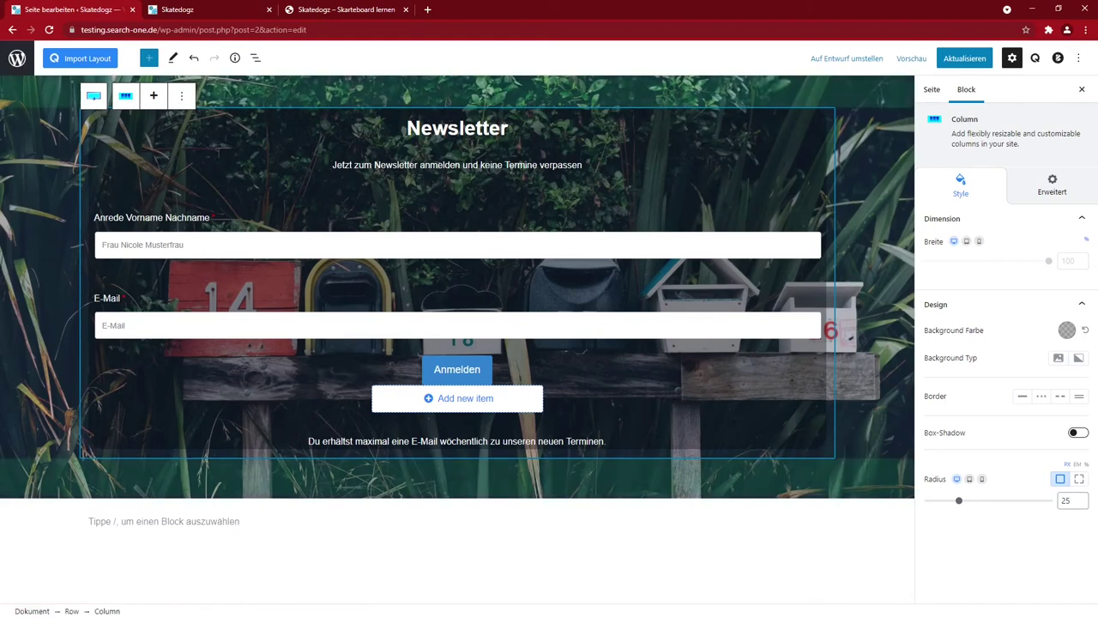
Step: Set the newsletter column's inner padding to 25 px on all four sides
click(1052, 184)
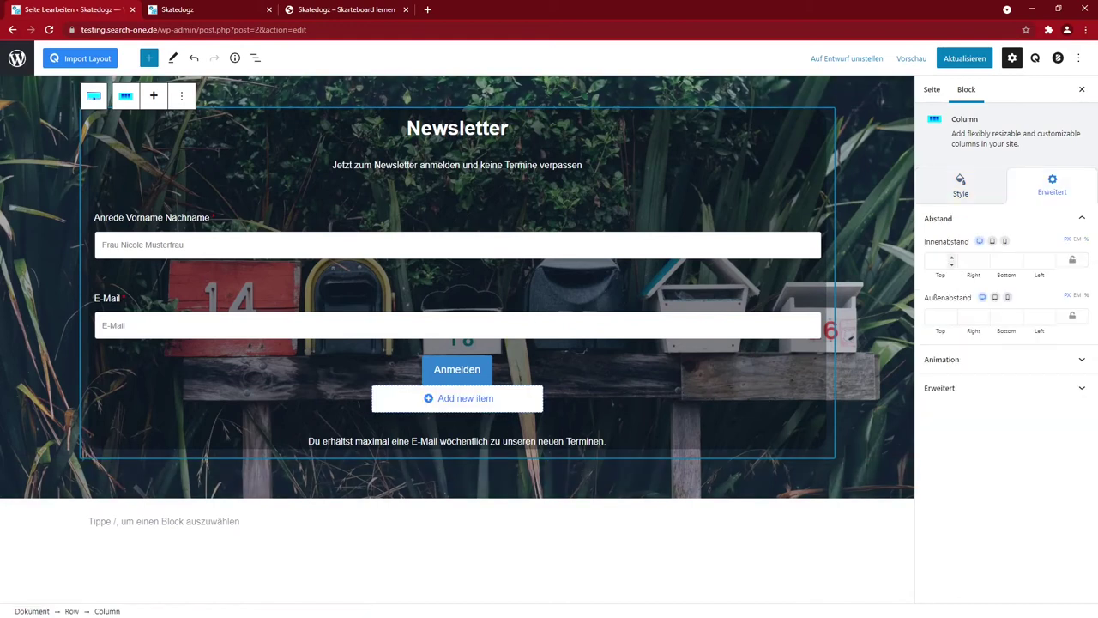
click(939, 260)
text(25)
click(1072, 260)
click(961, 185)
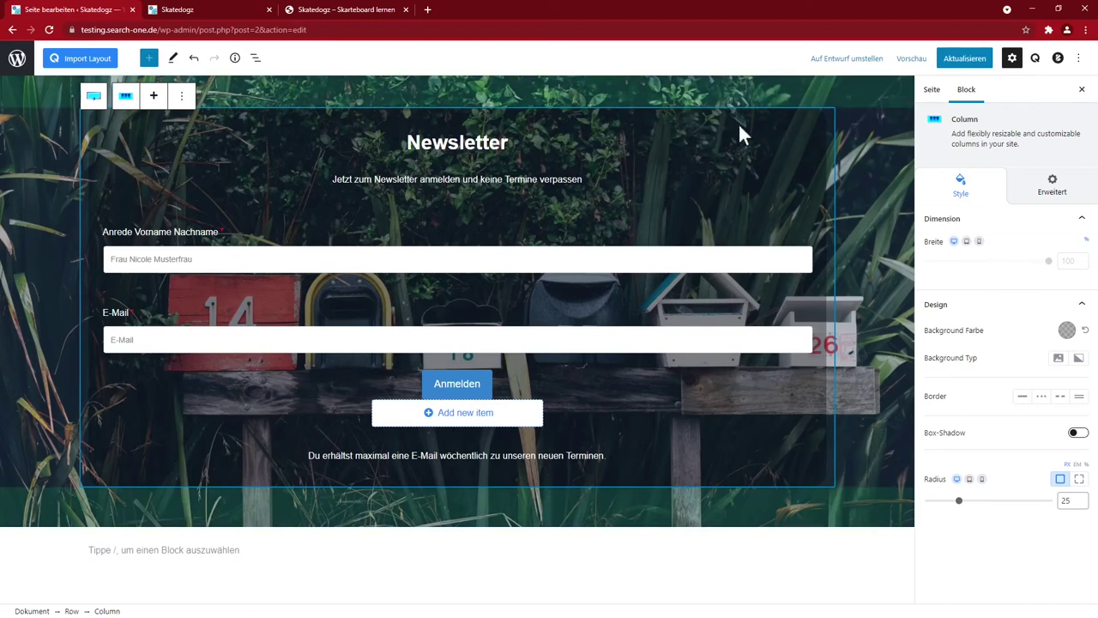
Step: Try a right and left inner padding of 100 px on the newsletter row
click(93, 96)
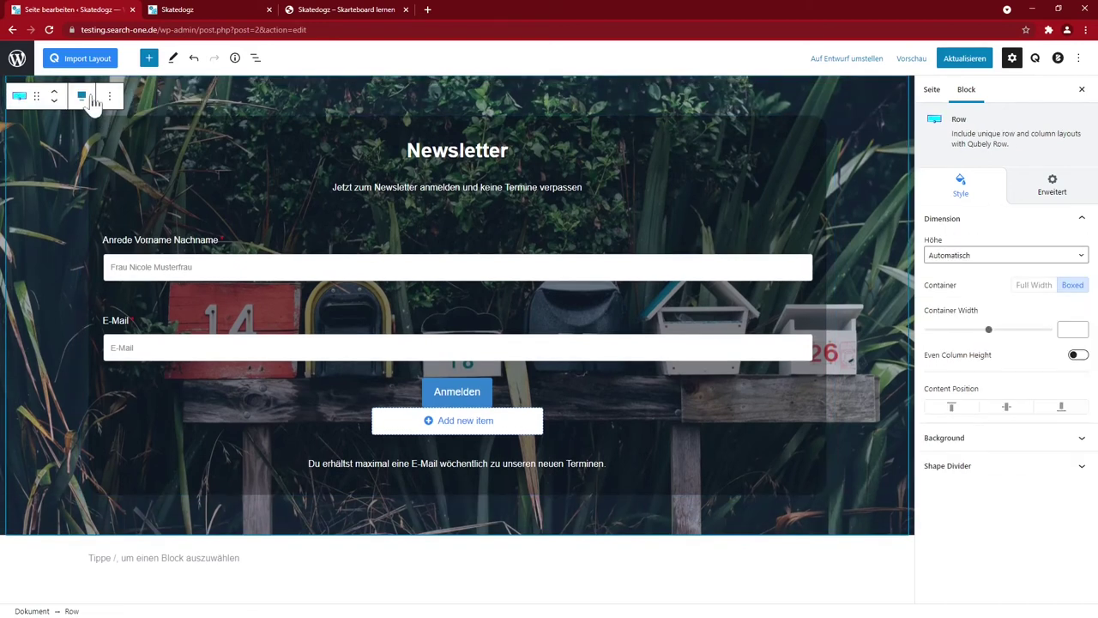
click(1052, 184)
click(969, 260)
text(100)
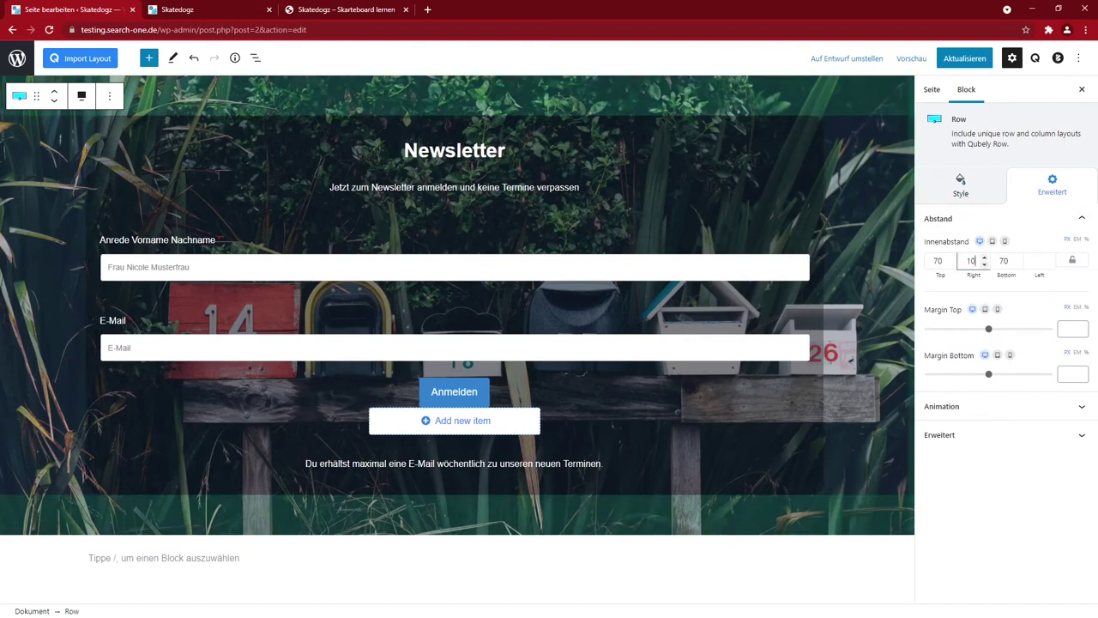
click(1035, 260)
text(100)
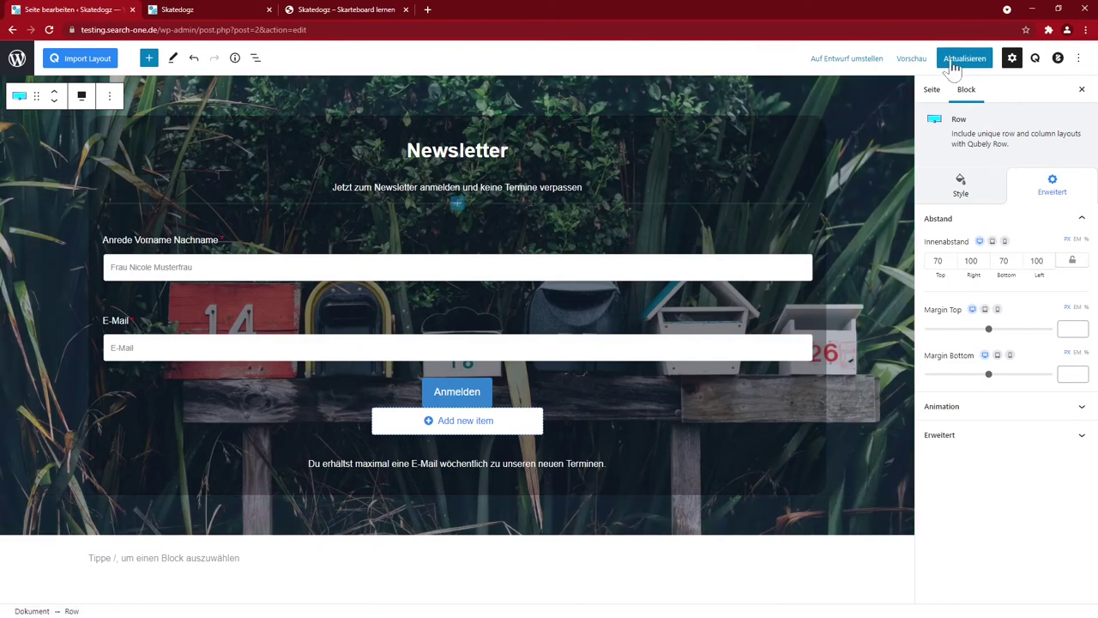
Step: Update the page and reload the live Skatedogz page to check the newsletter section
click(957, 58)
click(176, 12)
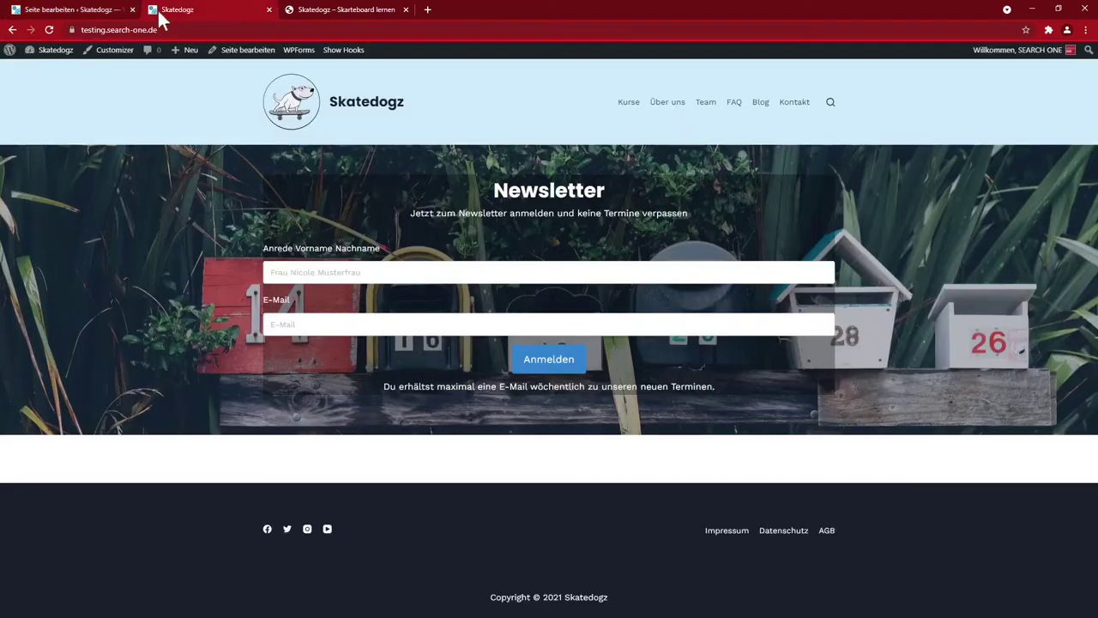
click(49, 29)
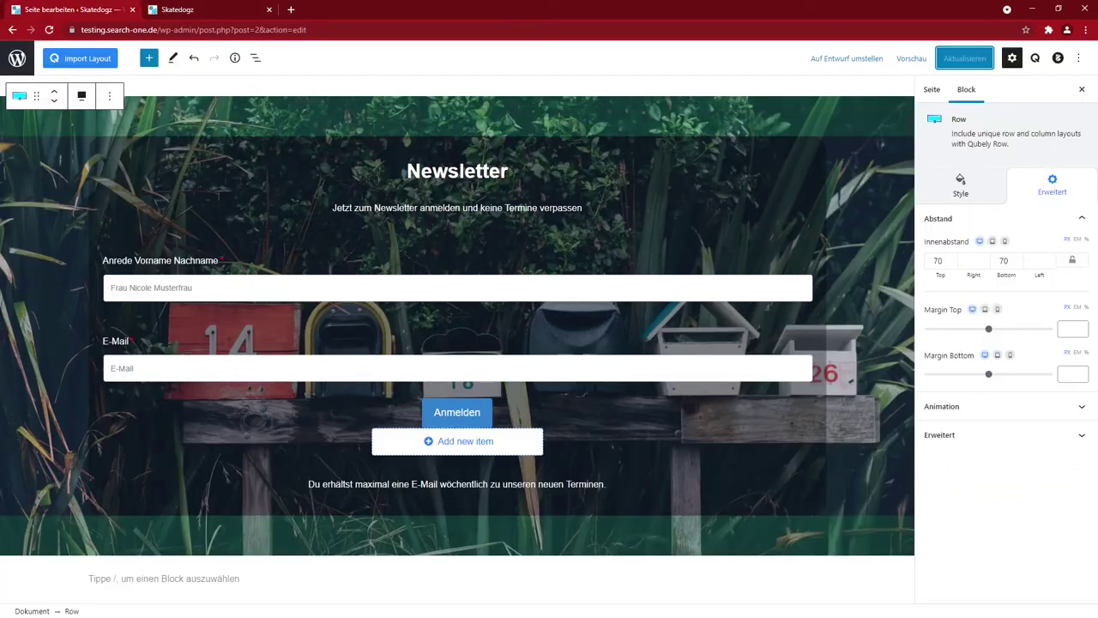
Step: Examine the newsletter form's input styling and its settings for the required-field error and submit success messages
click(458, 288)
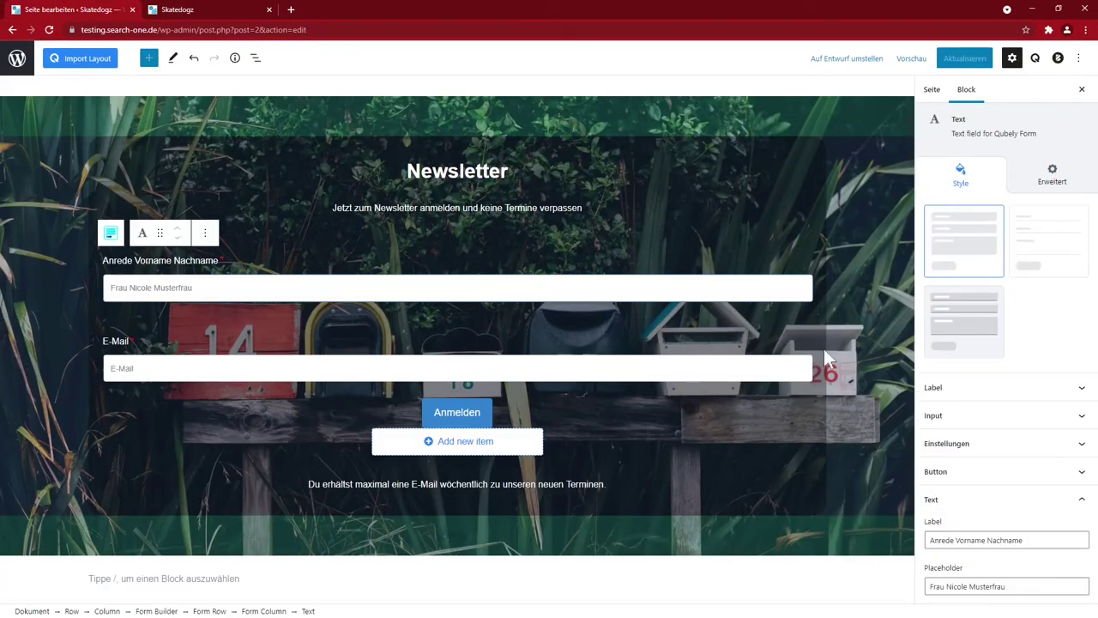
click(976, 419)
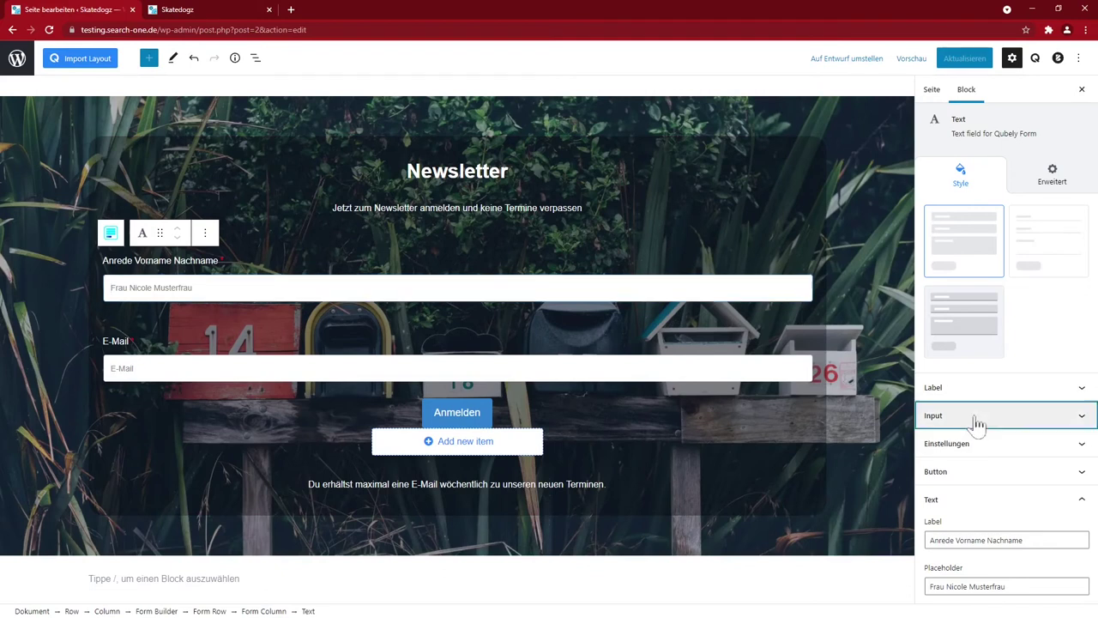
scroll(1001, 420, down, 3)
scroll(1000, 420, down, 3)
click(968, 316)
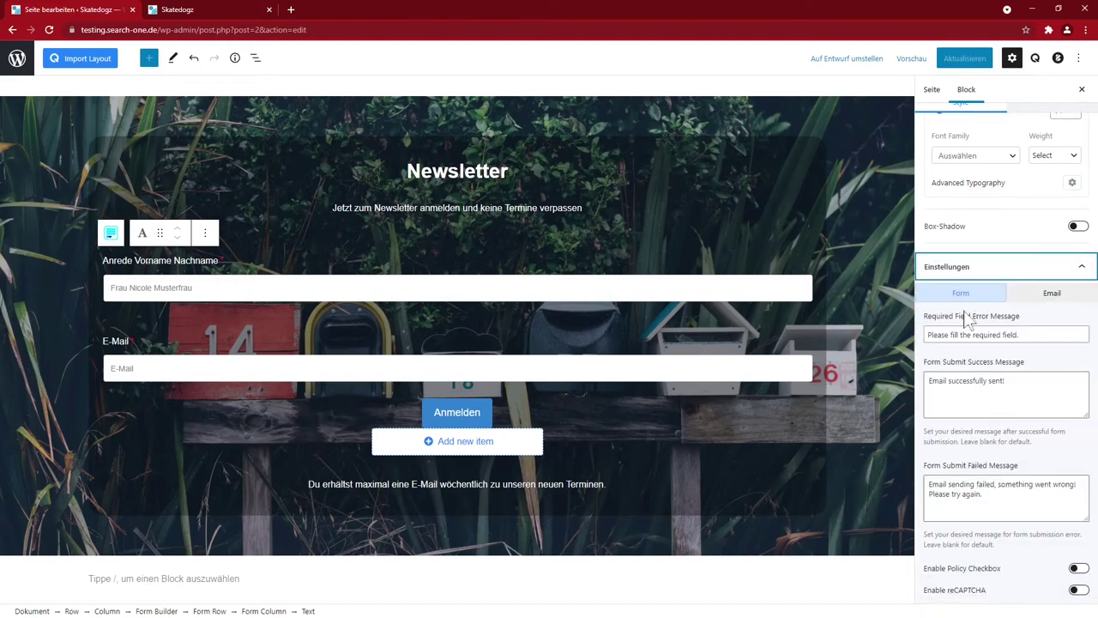
click(1070, 334)
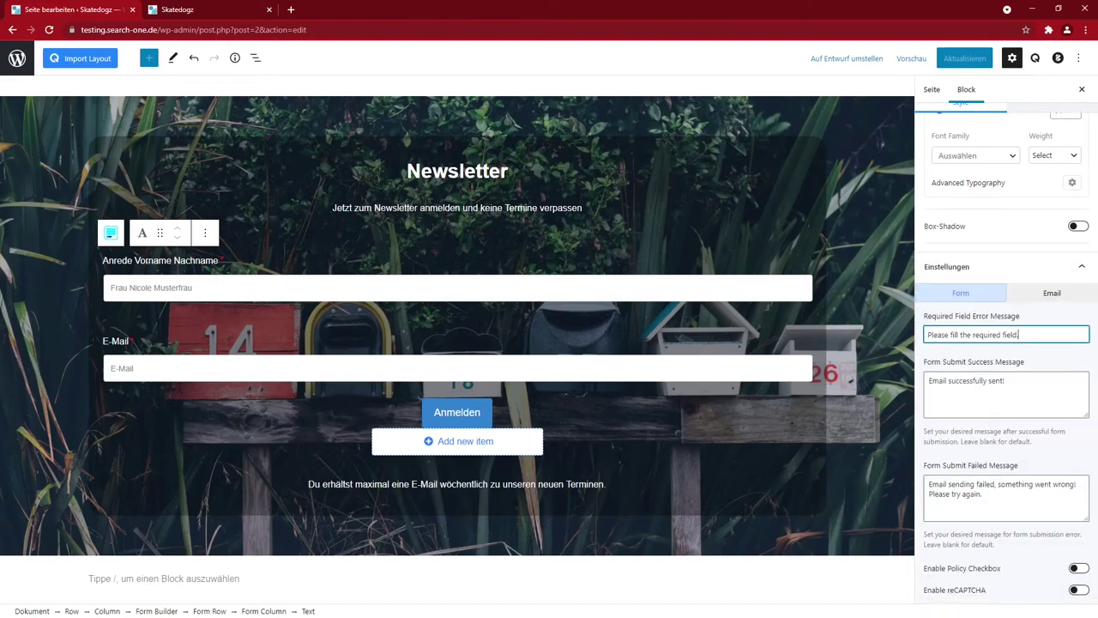
drag(1004, 335, 993, 373)
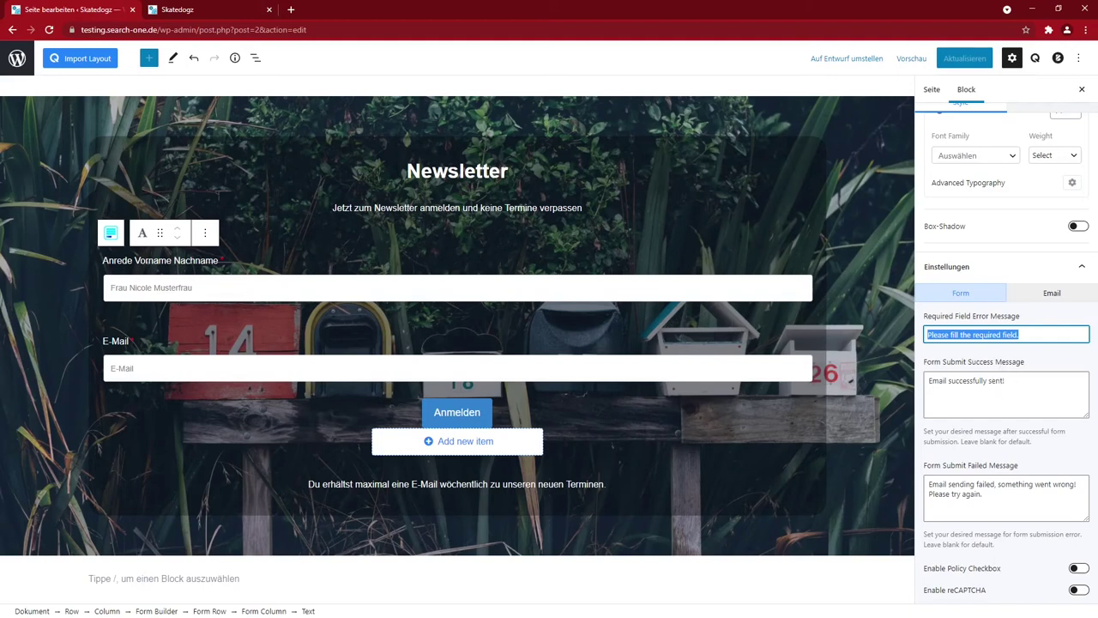
key(Tab)
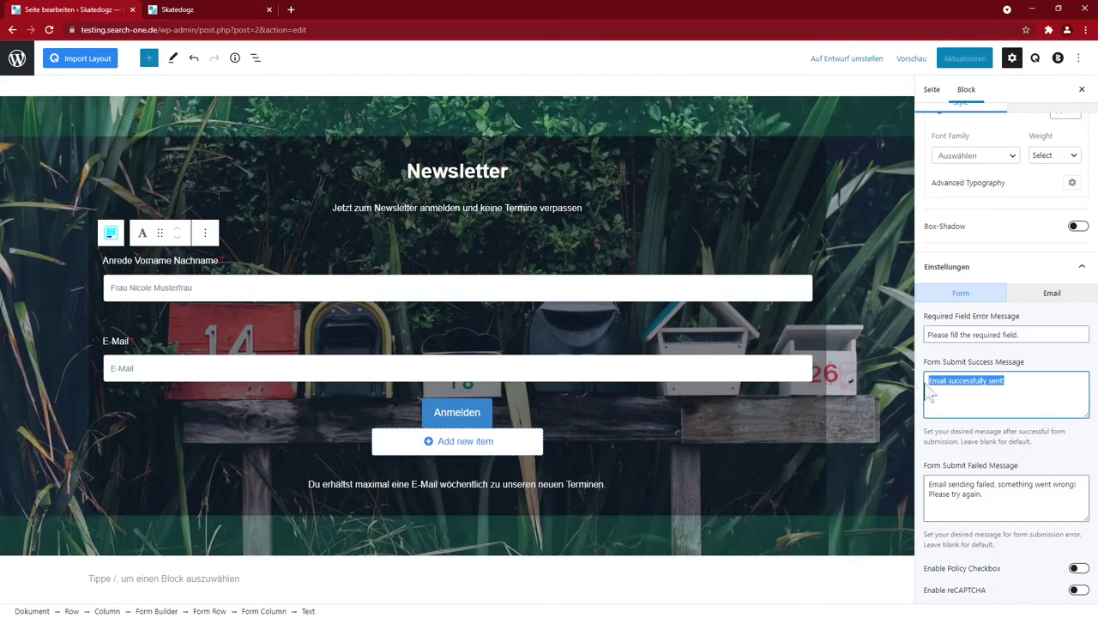
Step: Review the name field's form messages, text options and email settings in the newsletter form
scroll(1013, 397, down, 3)
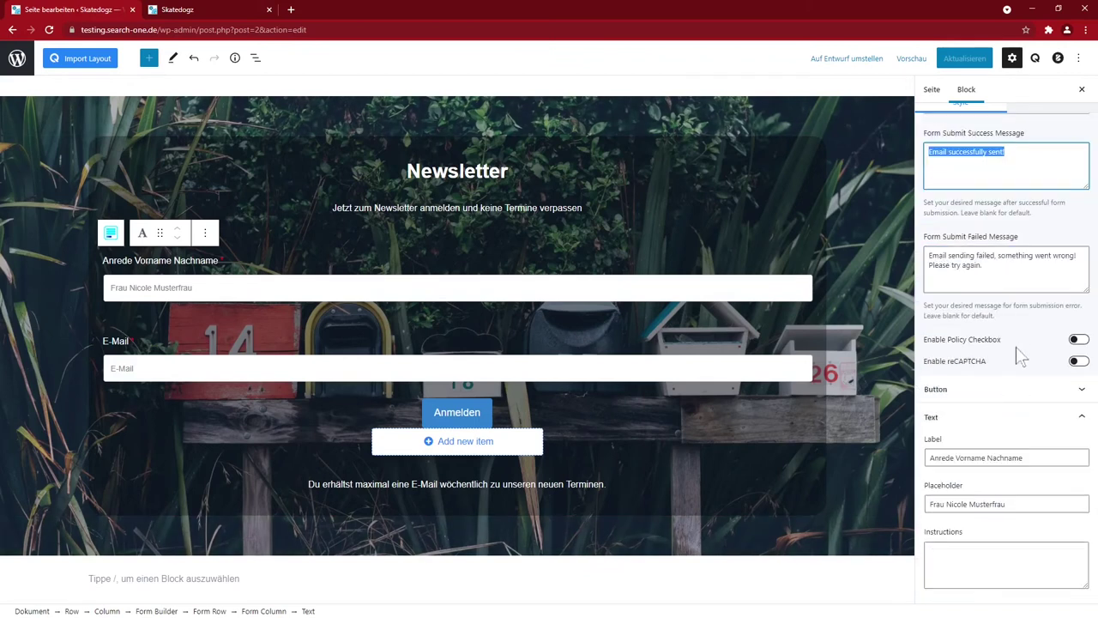
scroll(1020, 356, down, 2)
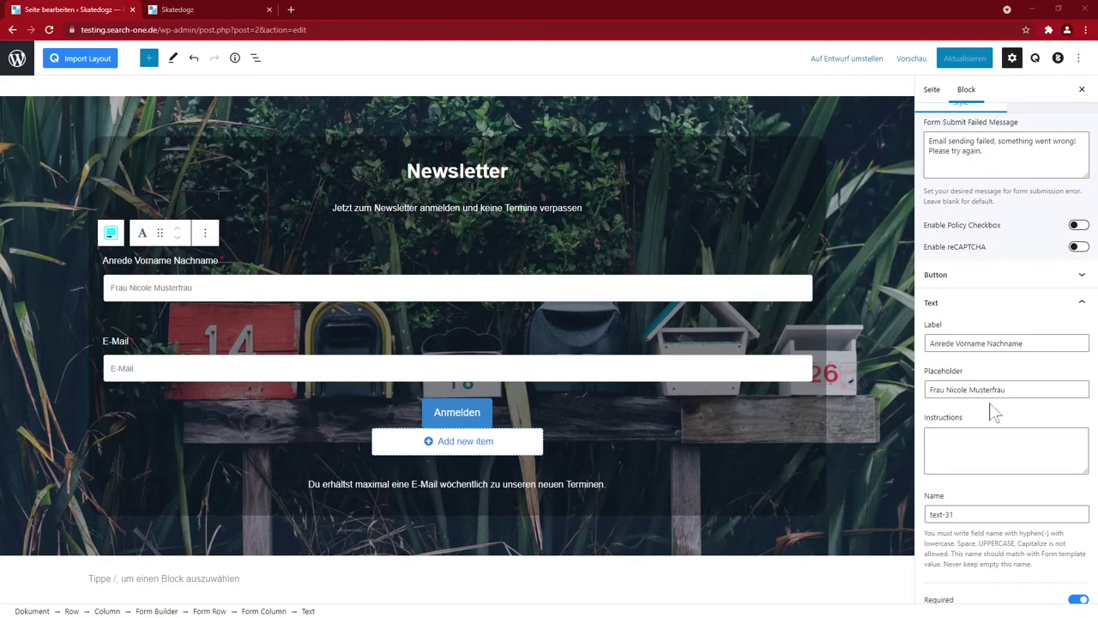
scroll(995, 434, down, 1)
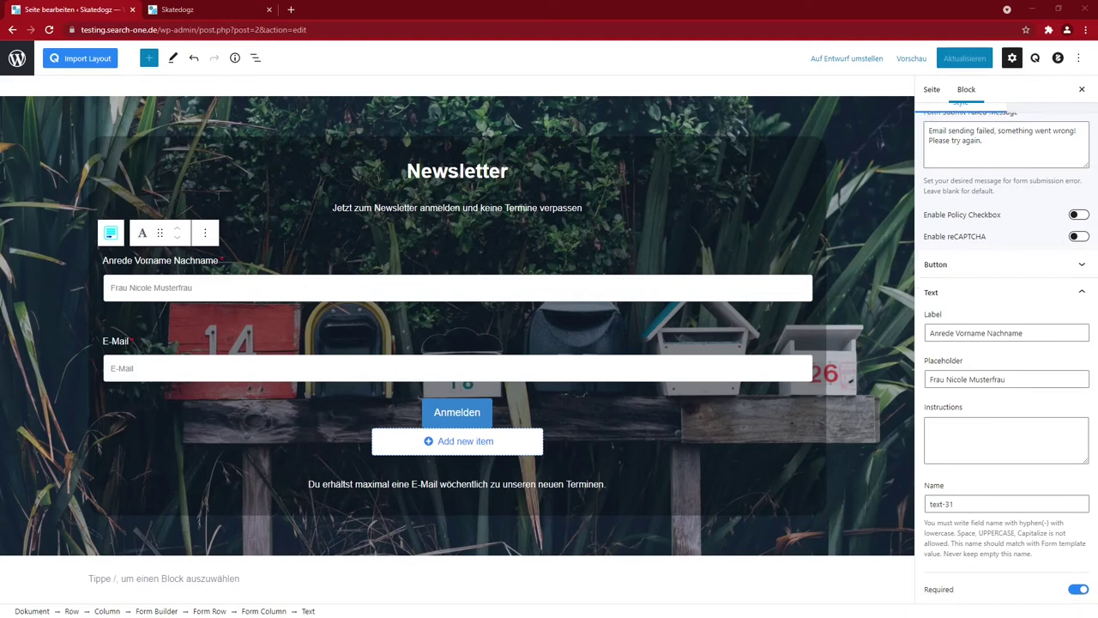
scroll(1005, 414, up, 2)
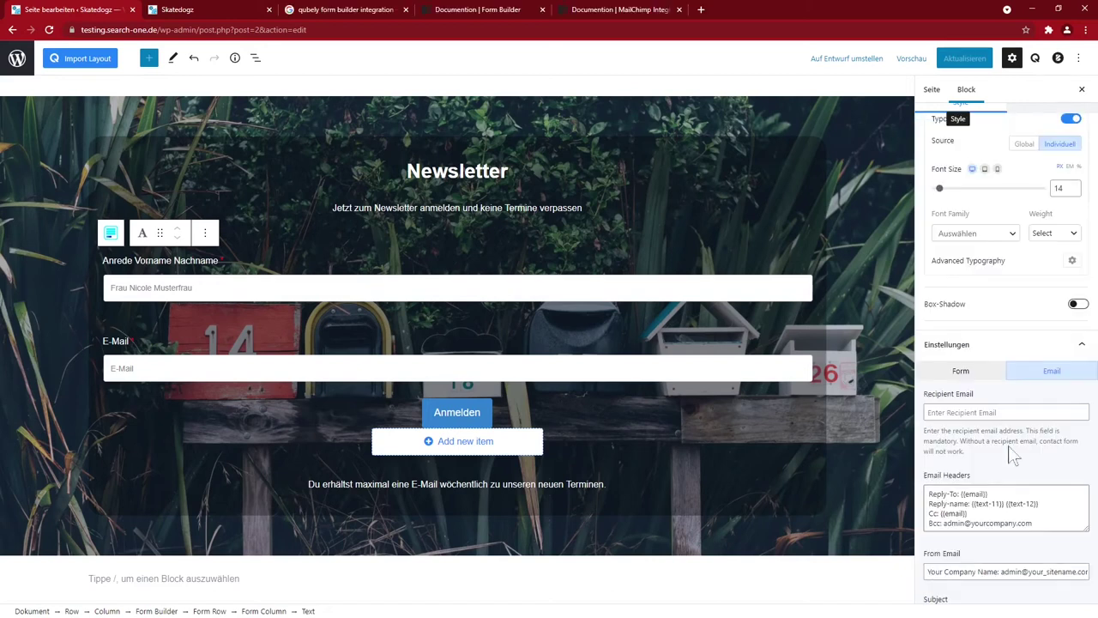
scroll(1009, 446, down, 3)
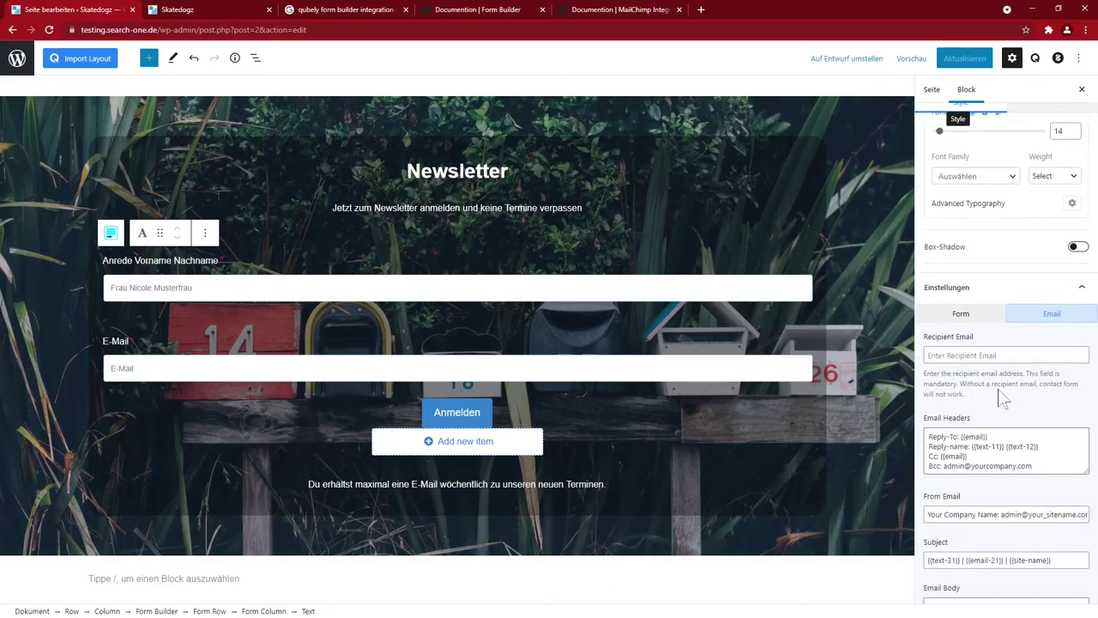
scroll(1004, 400, down, 4)
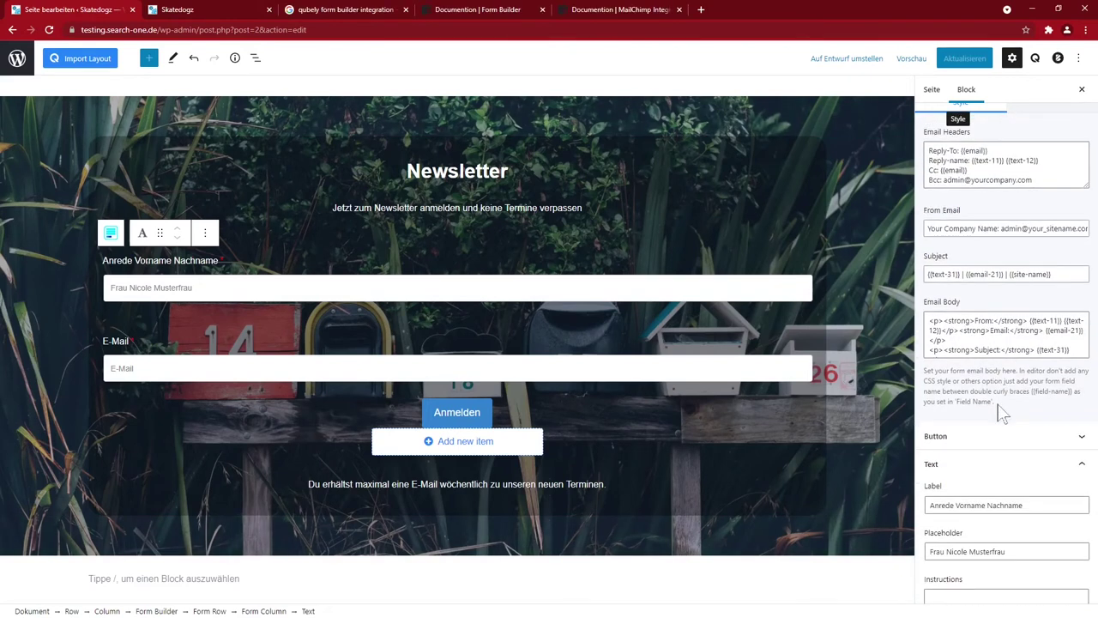
scroll(1002, 410, up, 4)
scroll(1002, 410, up, 3)
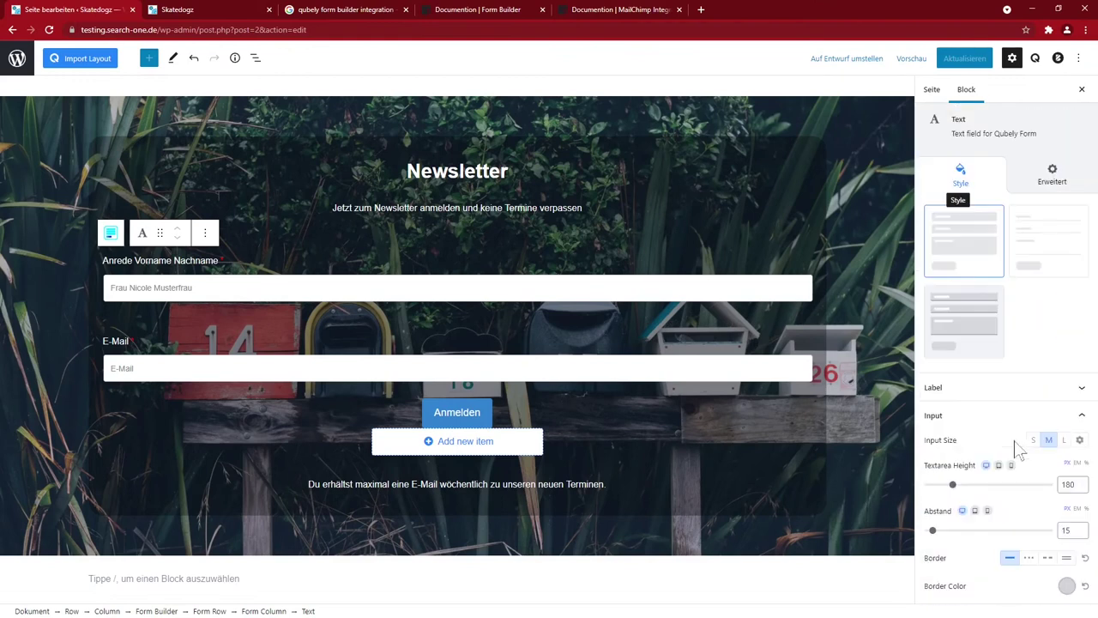
click(971, 416)
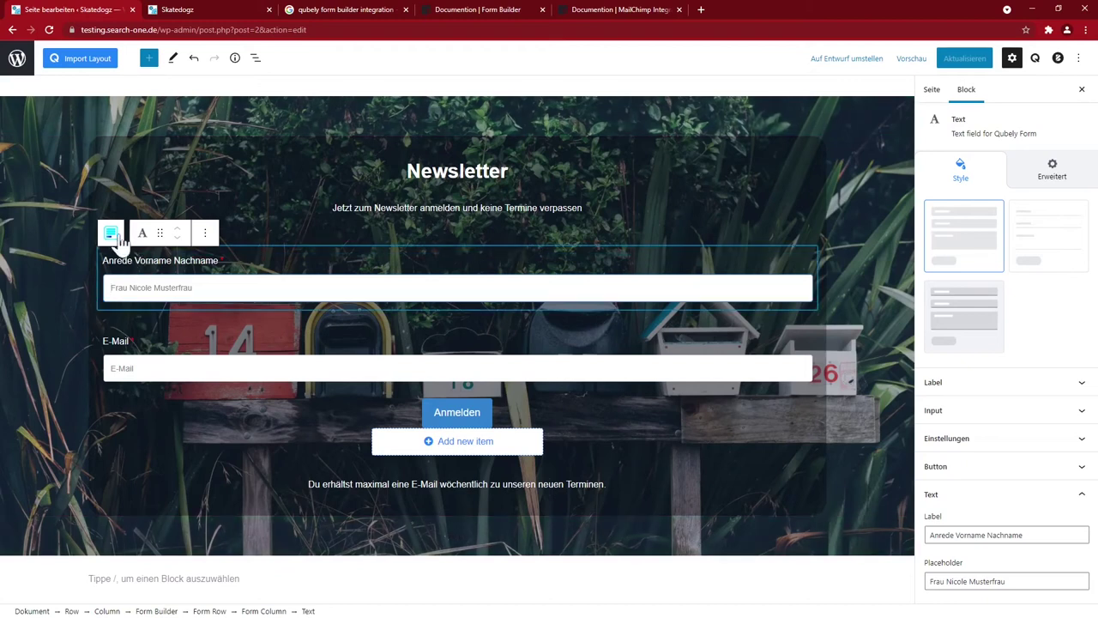
Step: Select the parent Form Builder block and check which submit actions it offers, leaving Email selected
click(112, 233)
click(114, 224)
click(116, 217)
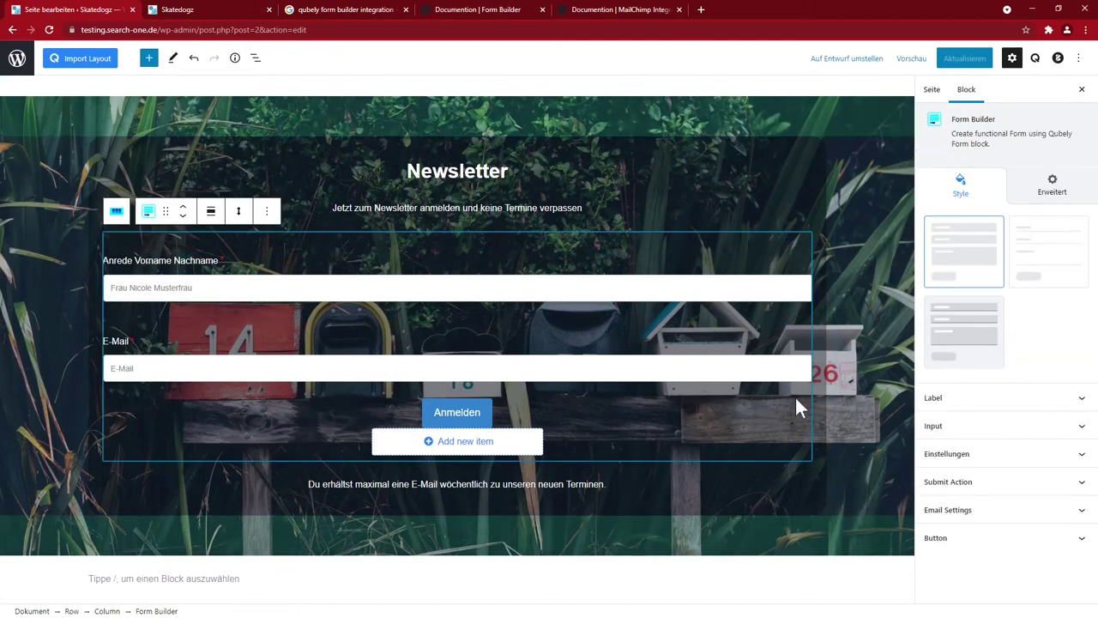
click(966, 484)
click(1010, 519)
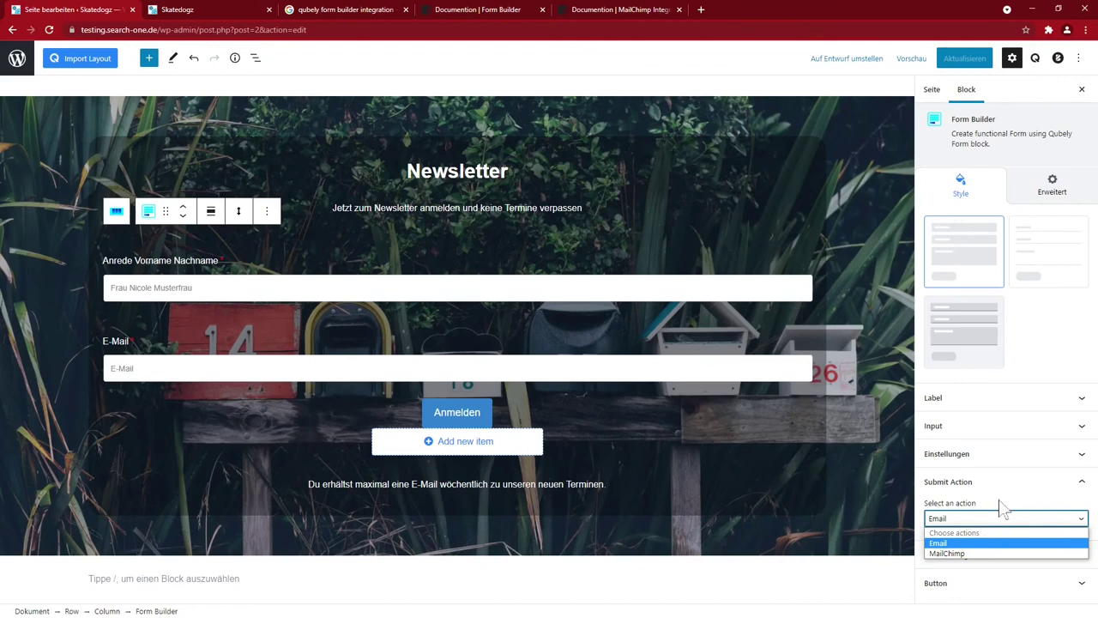
click(1004, 507)
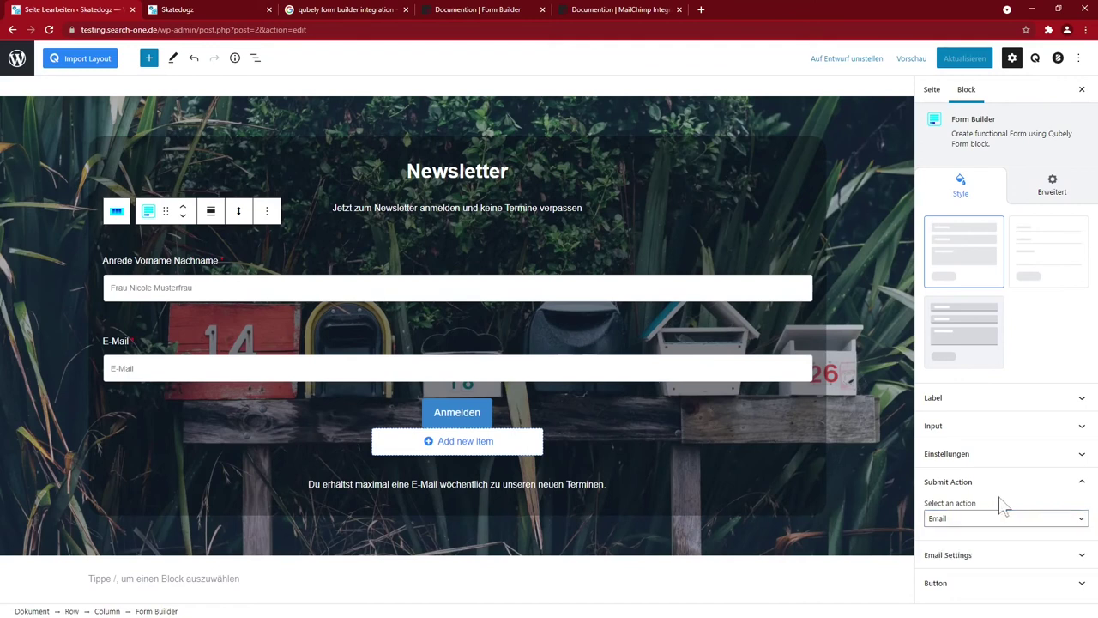
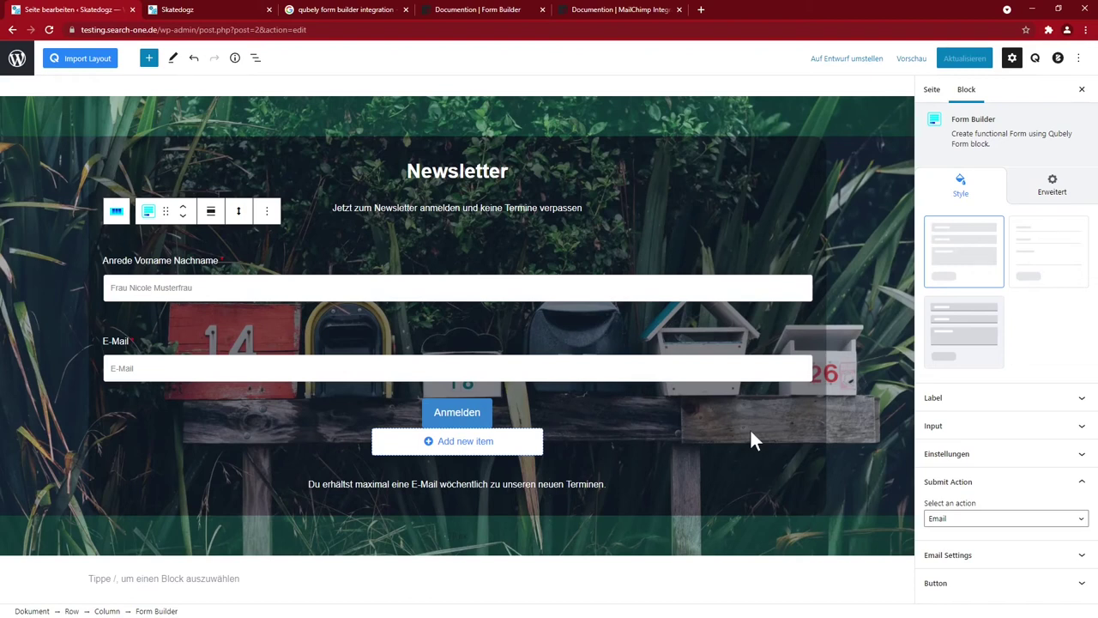
Step: Insert a Qubely heading below the newsletter section with the text "Unsere Trainer"
scroll(728, 430, down, 3)
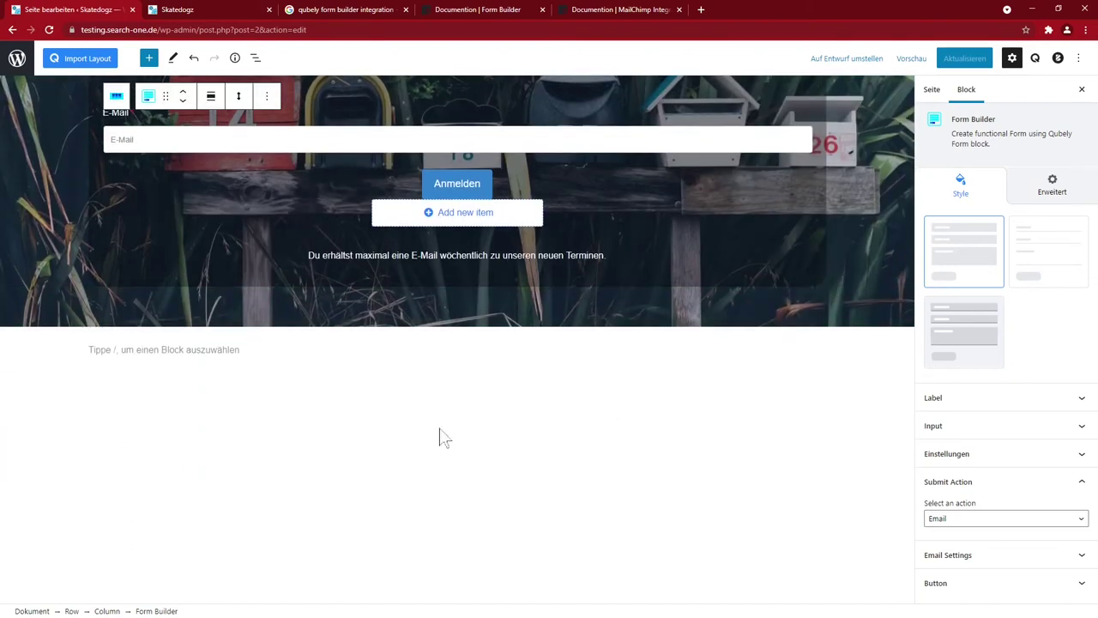
click(240, 398)
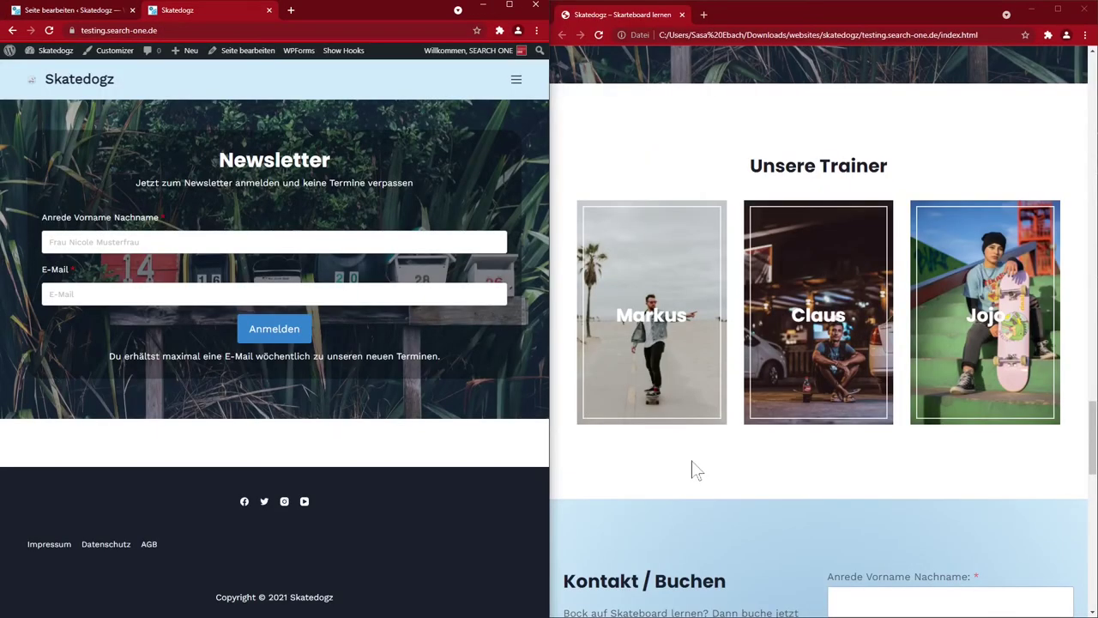
mouse_move(652, 258)
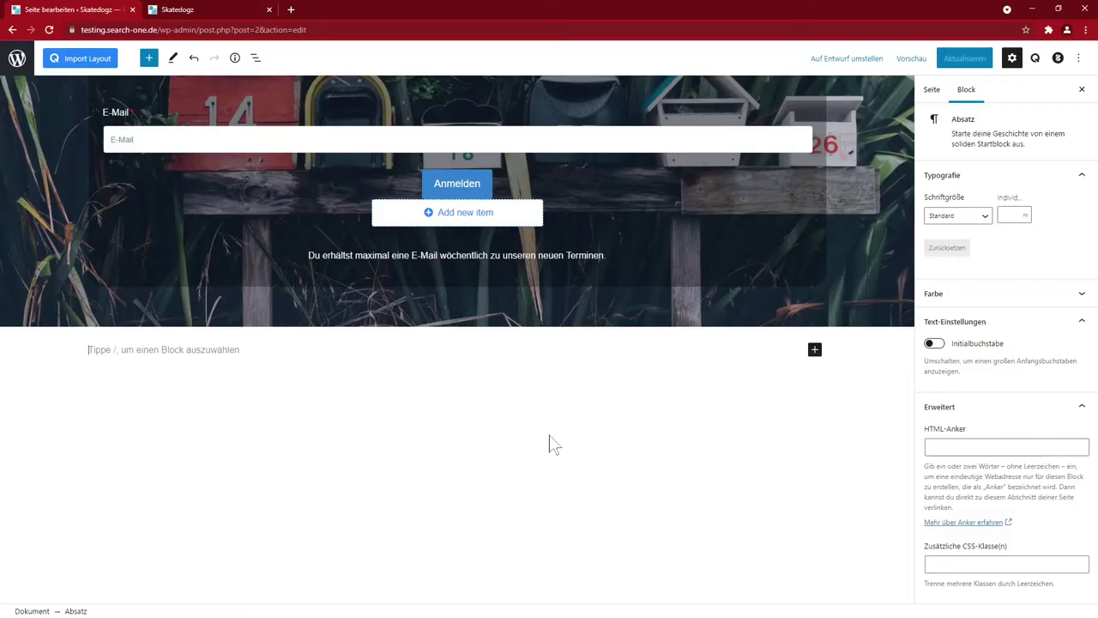
click(814, 352)
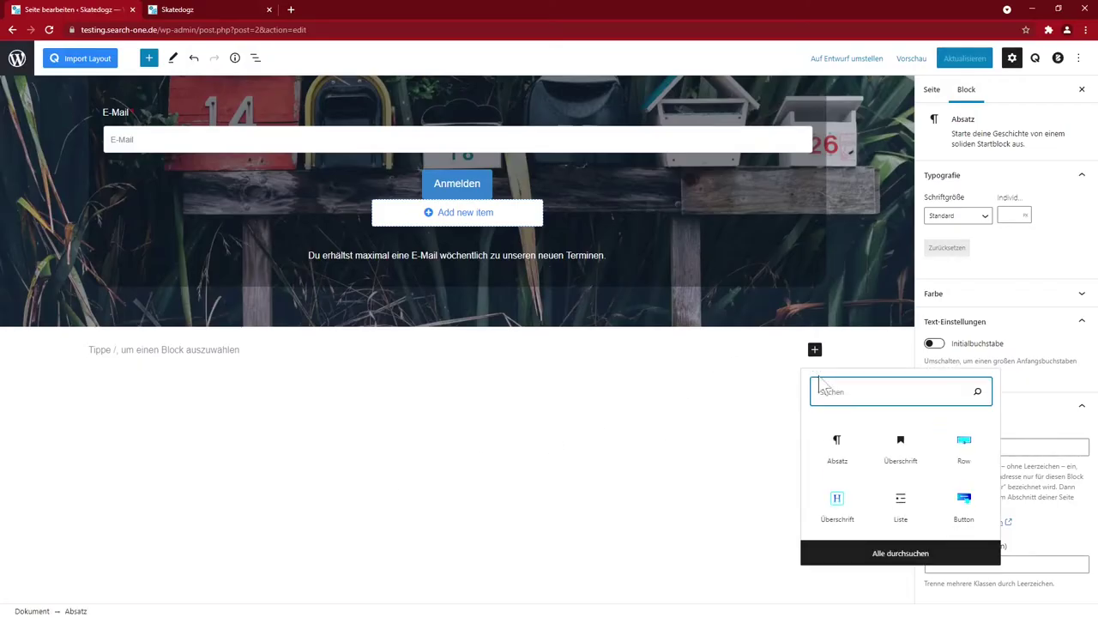
click(839, 513)
text(Unsere Trainer)
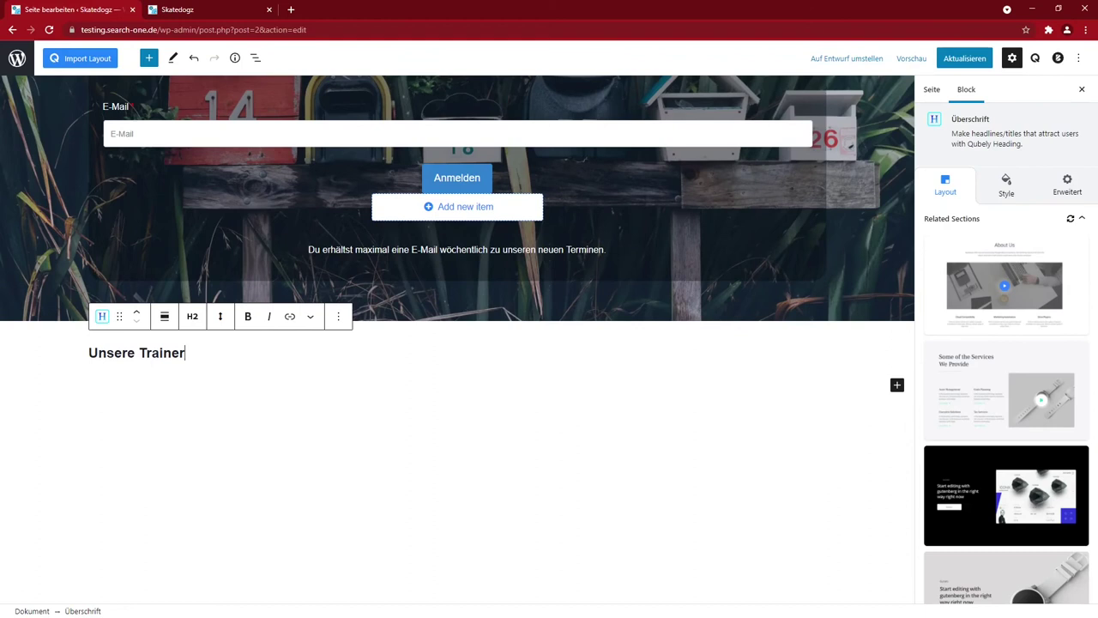
Step: Turn off the custom typography of the "Unsere Trainer" heading and centre it
click(1004, 185)
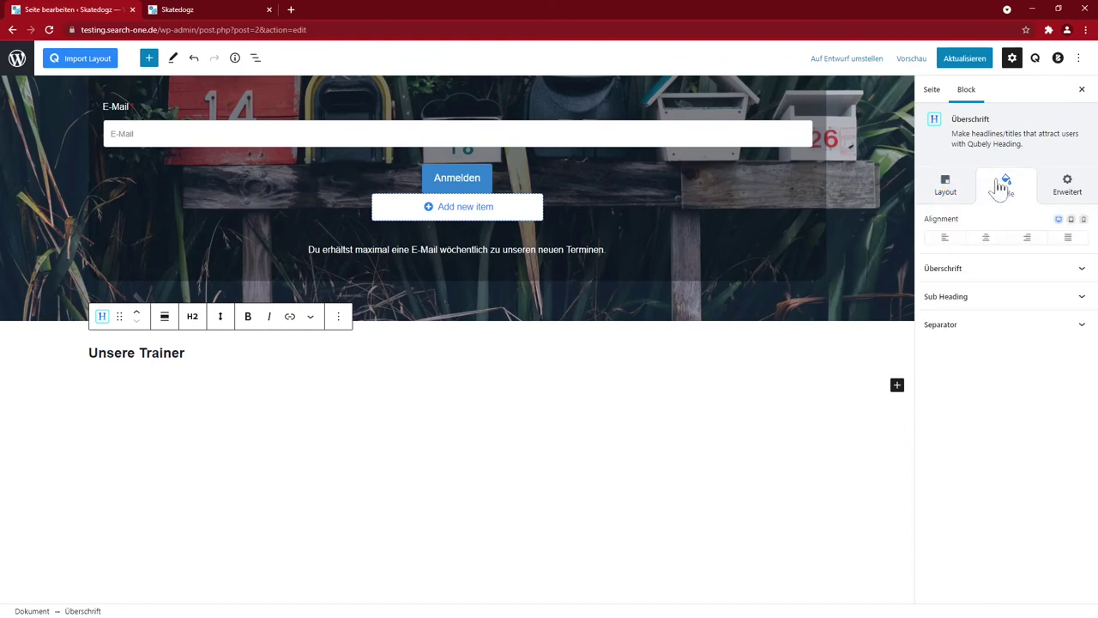
click(961, 272)
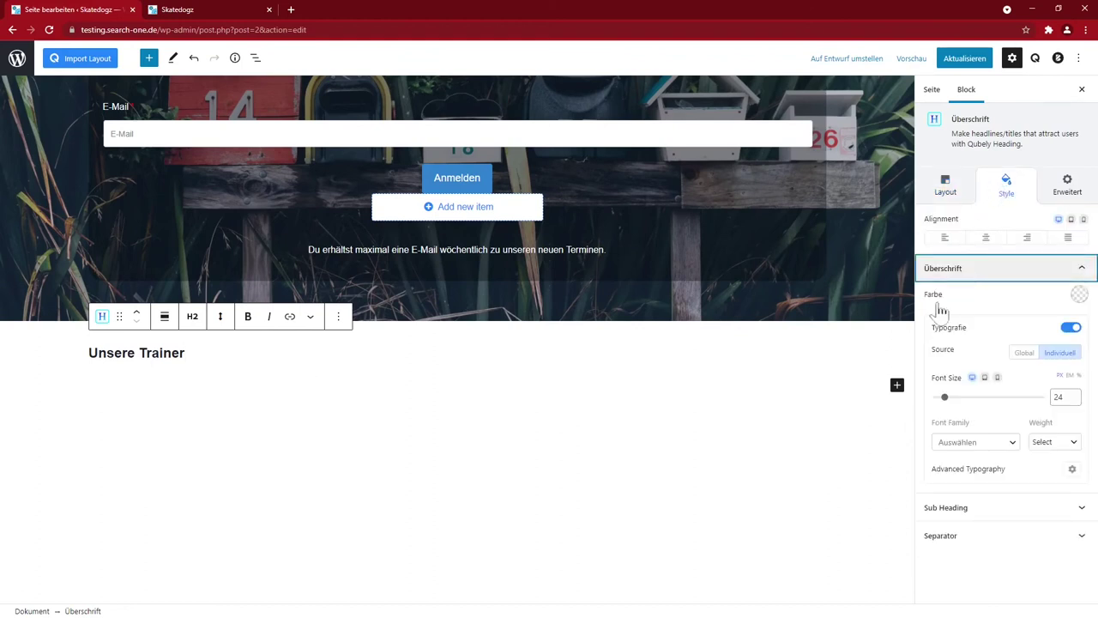
click(1071, 327)
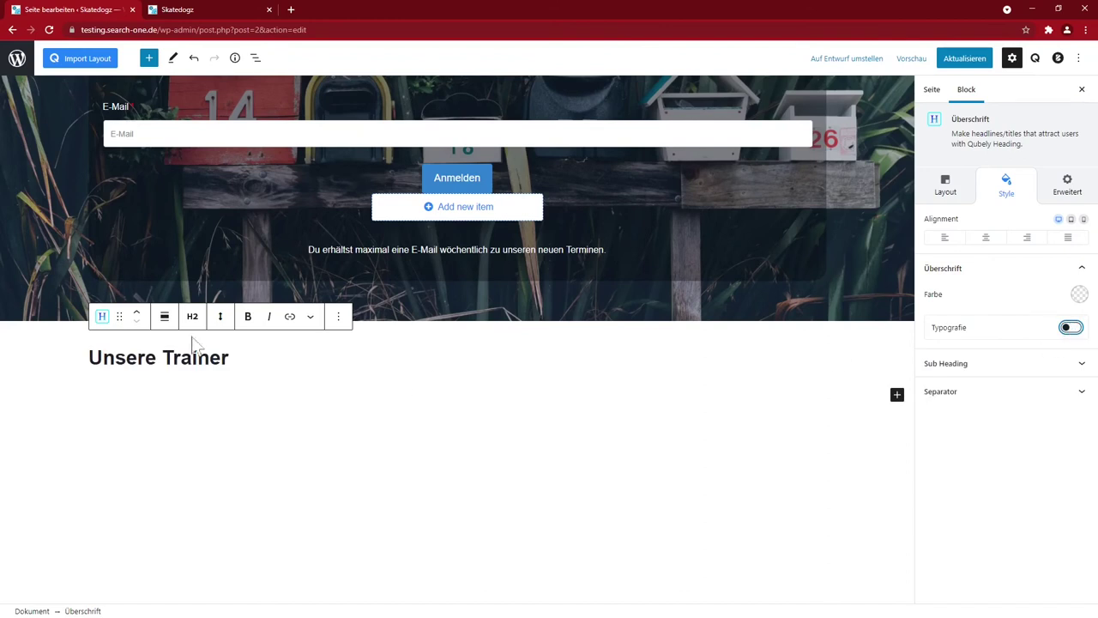
click(165, 317)
click(986, 240)
click(643, 388)
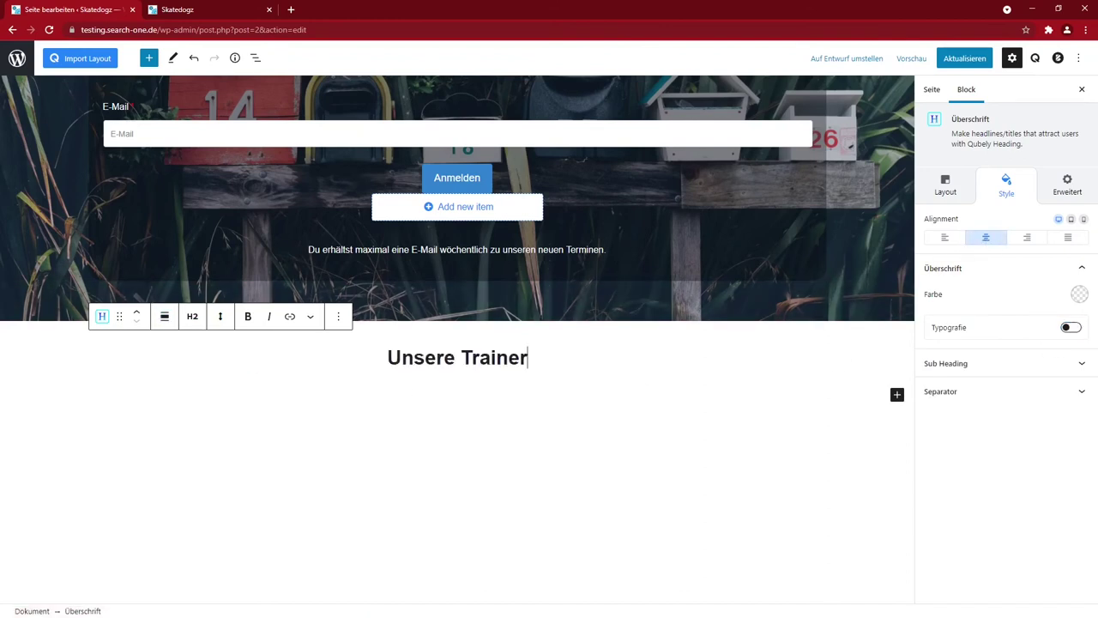
key(Return)
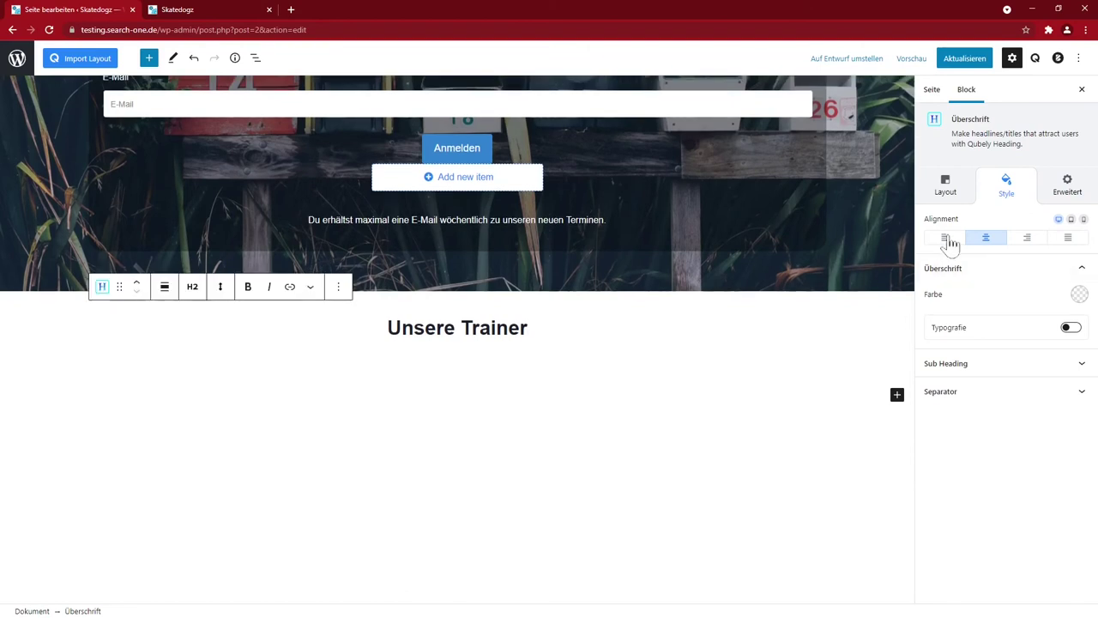
key(BackSpace)
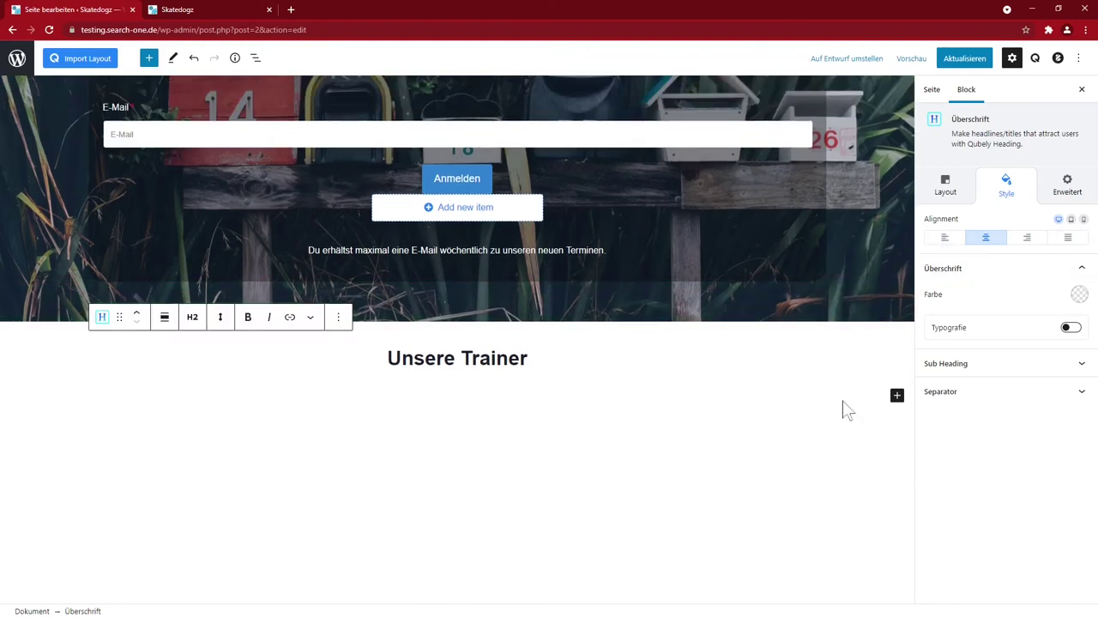
Step: Insert a Row block with a single-column layout below the "Unsere Trainer" heading
click(897, 397)
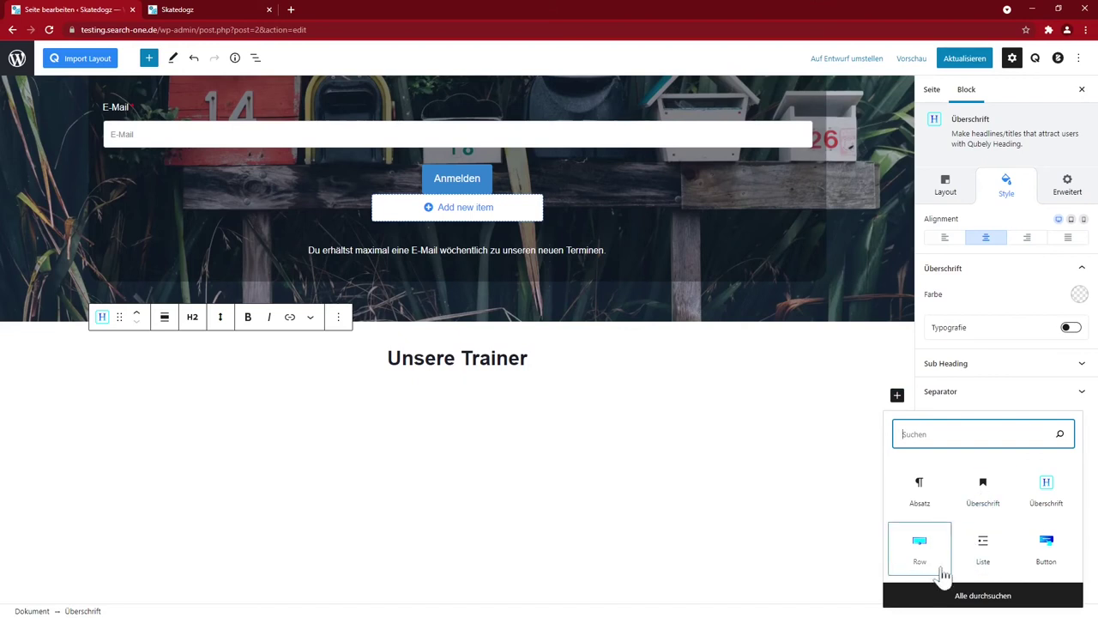
key(Return)
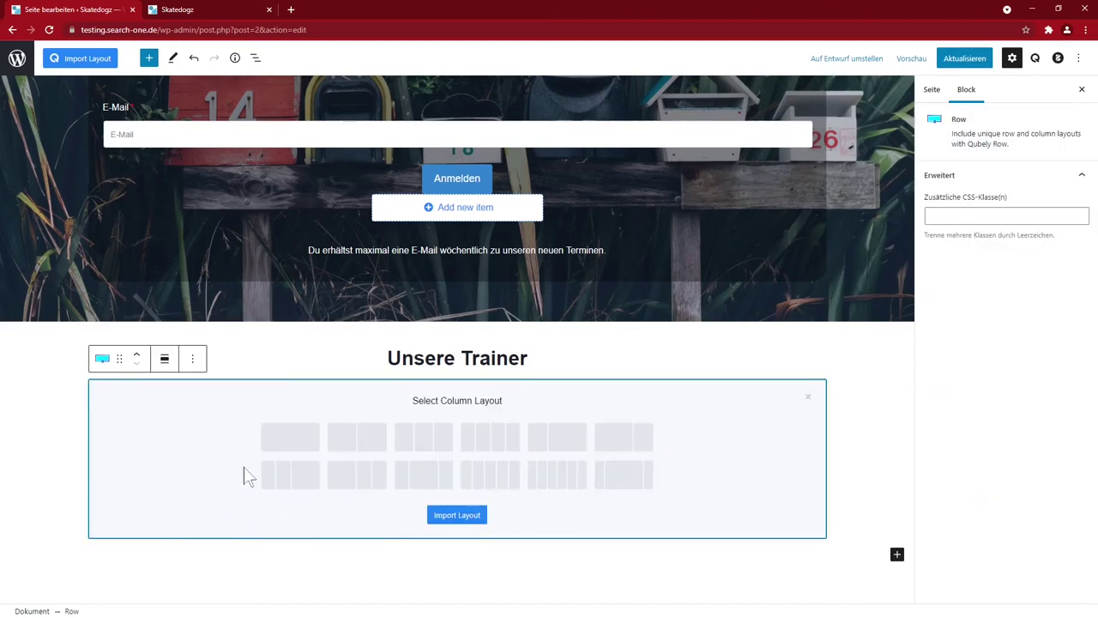
click(290, 441)
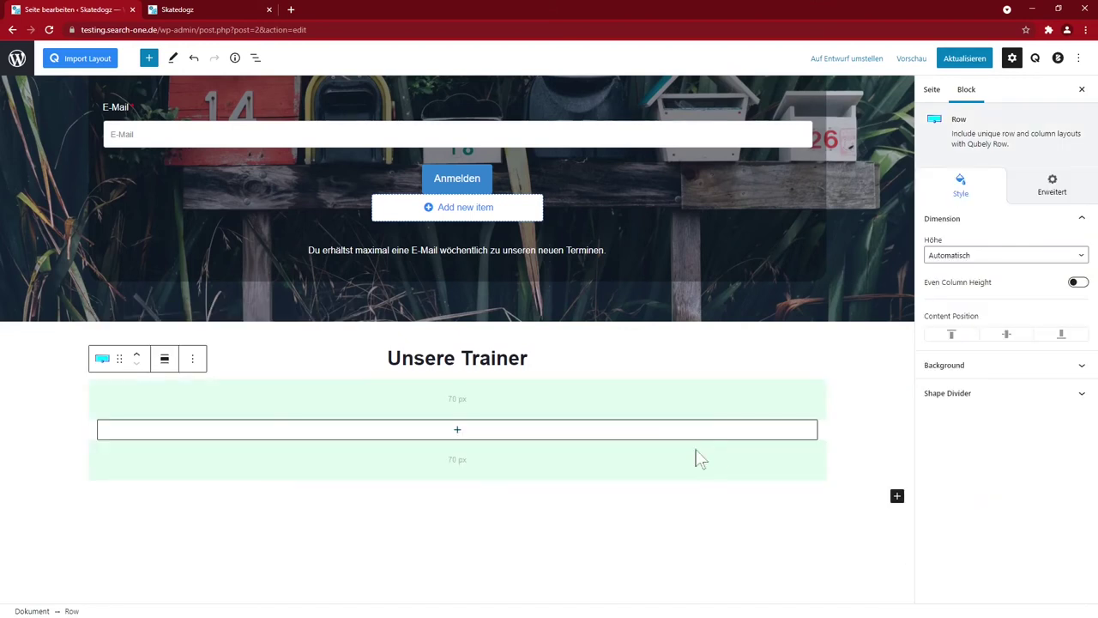
Step: Browse all available blocks for the new row's column and insert a Qubely Team block there
click(457, 434)
click(458, 431)
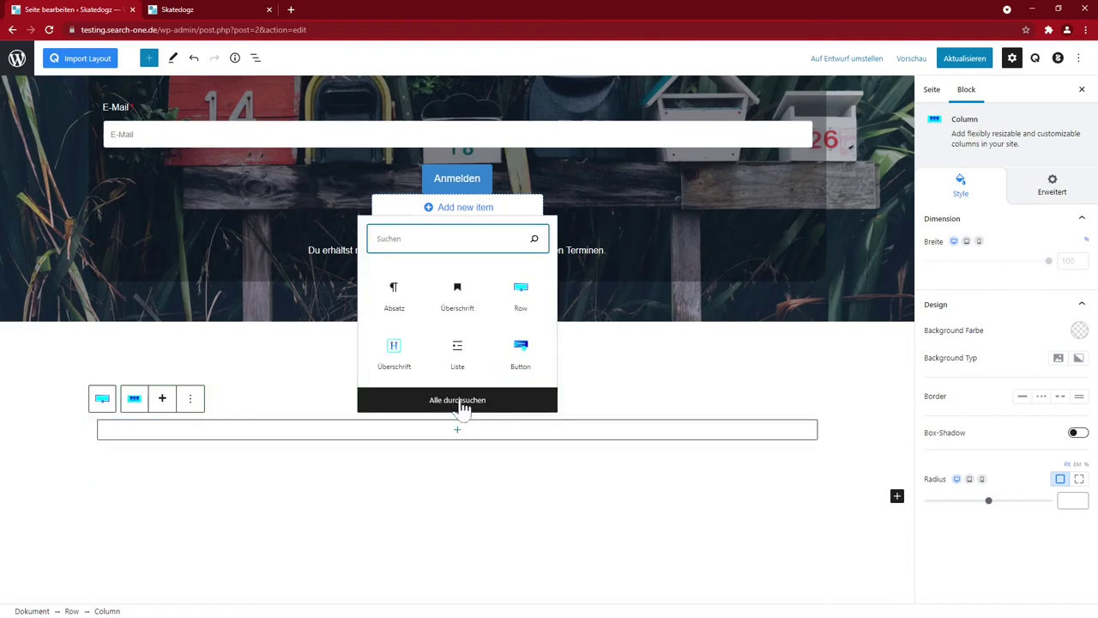
click(460, 400)
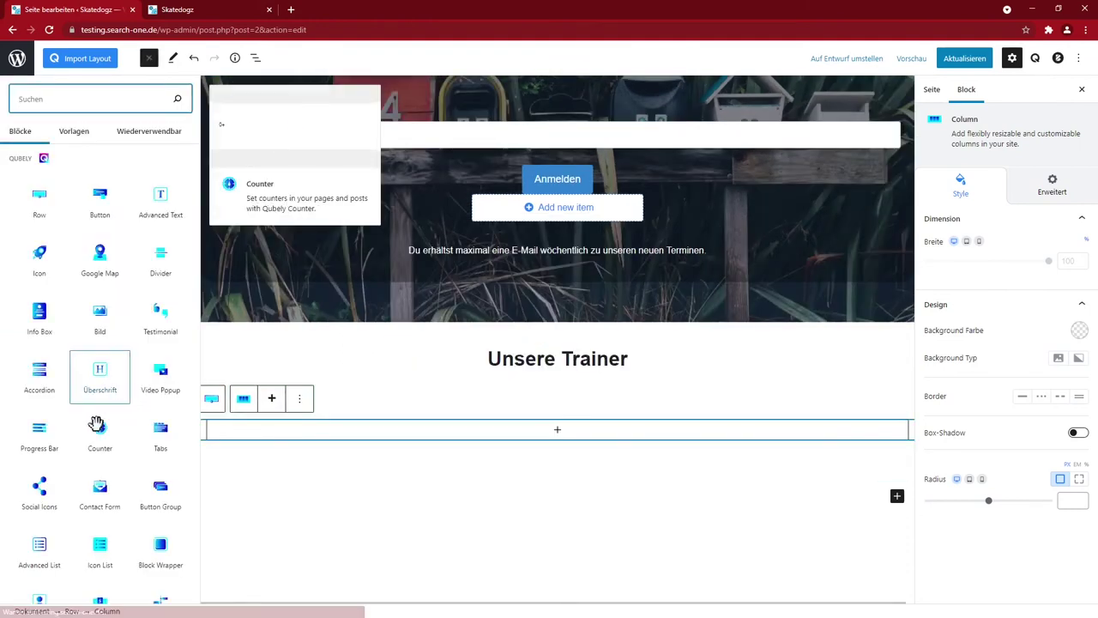
scroll(514, 503, down, 1)
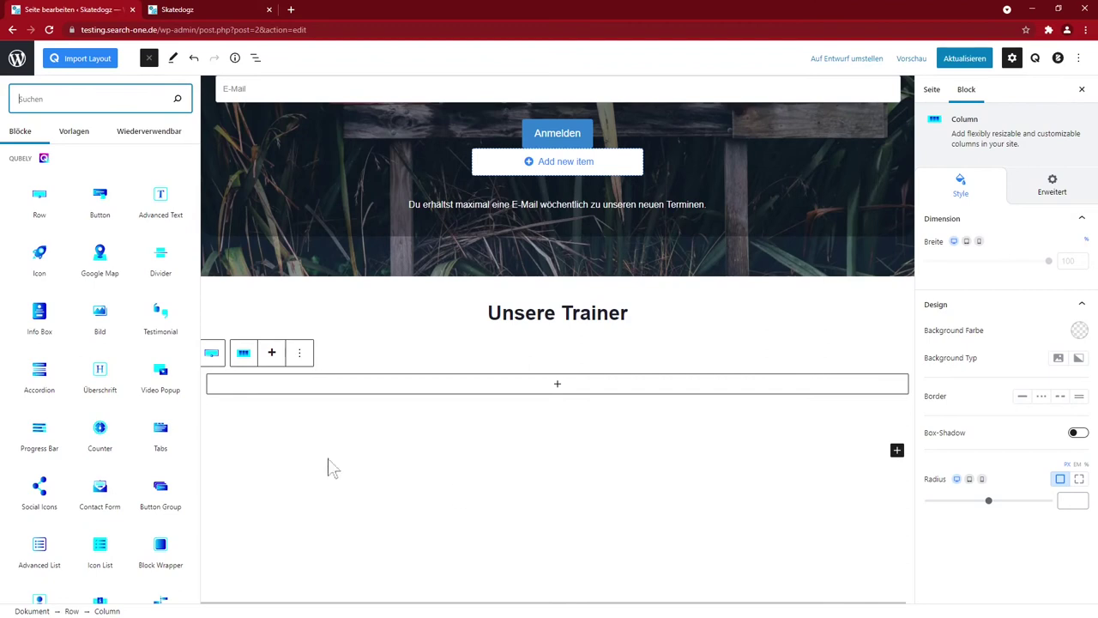
mouse_move(97, 316)
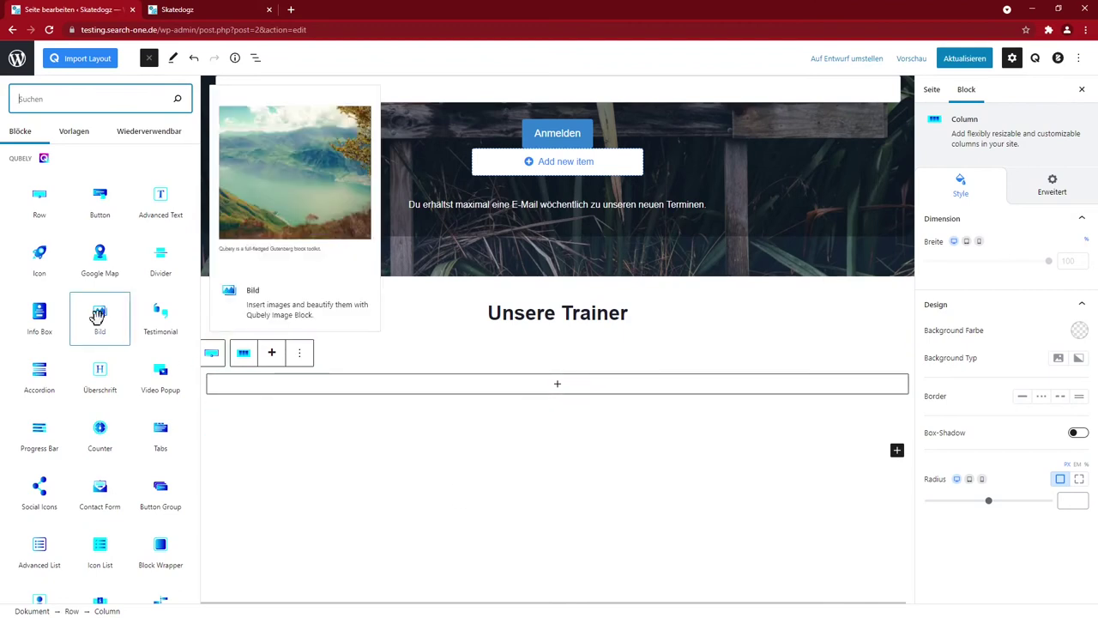
scroll(77, 387, down, 2)
mouse_move(40, 434)
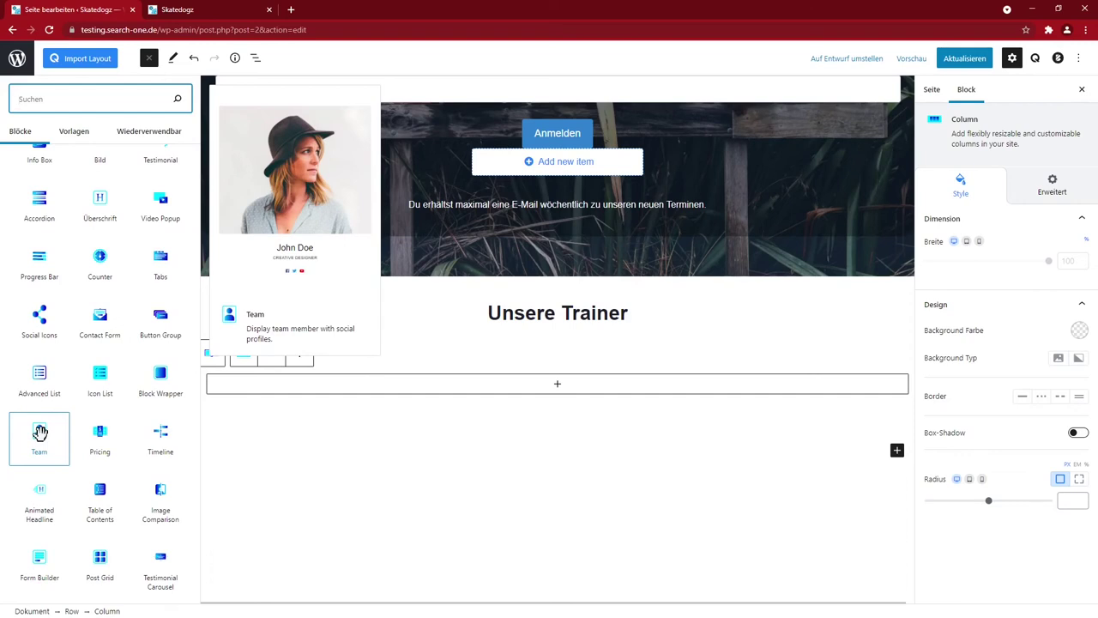
scroll(39, 433, down, 2)
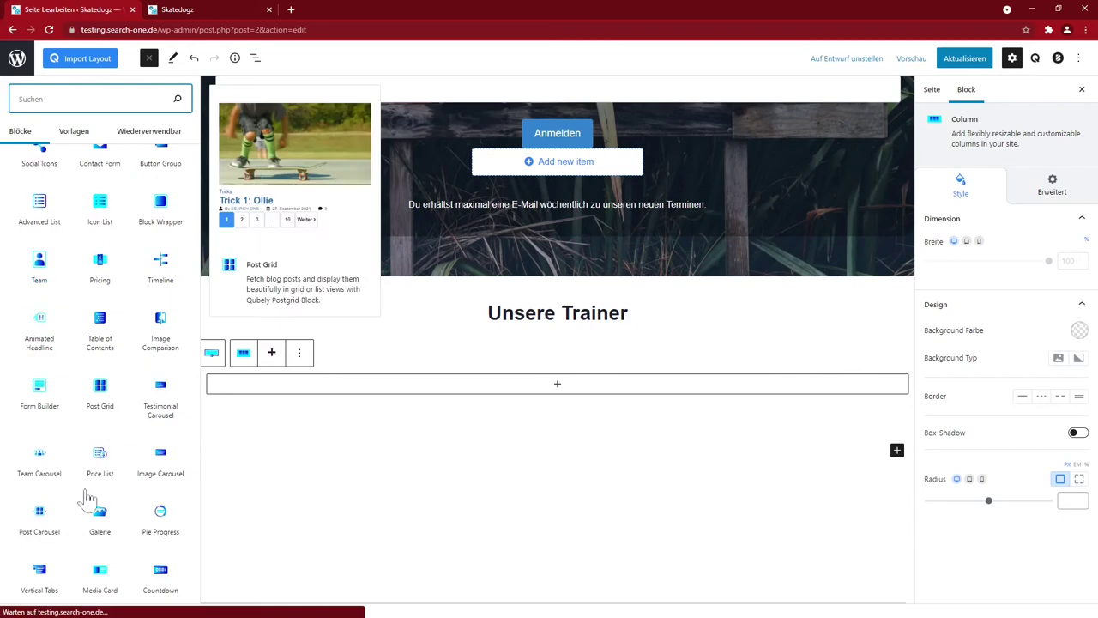
mouse_move(38, 455)
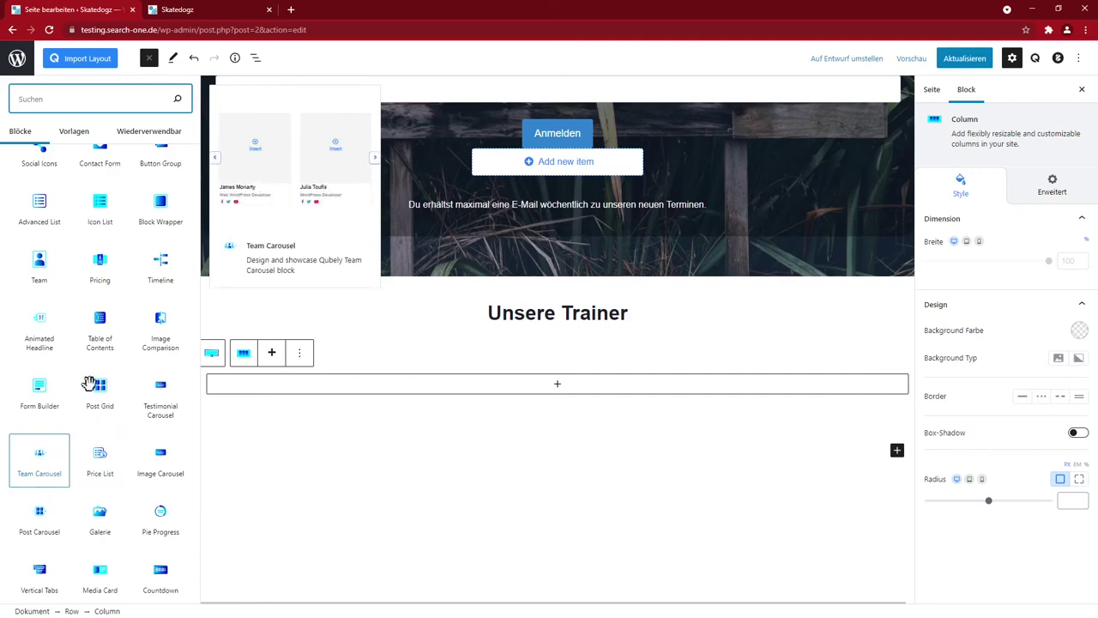
click(41, 259)
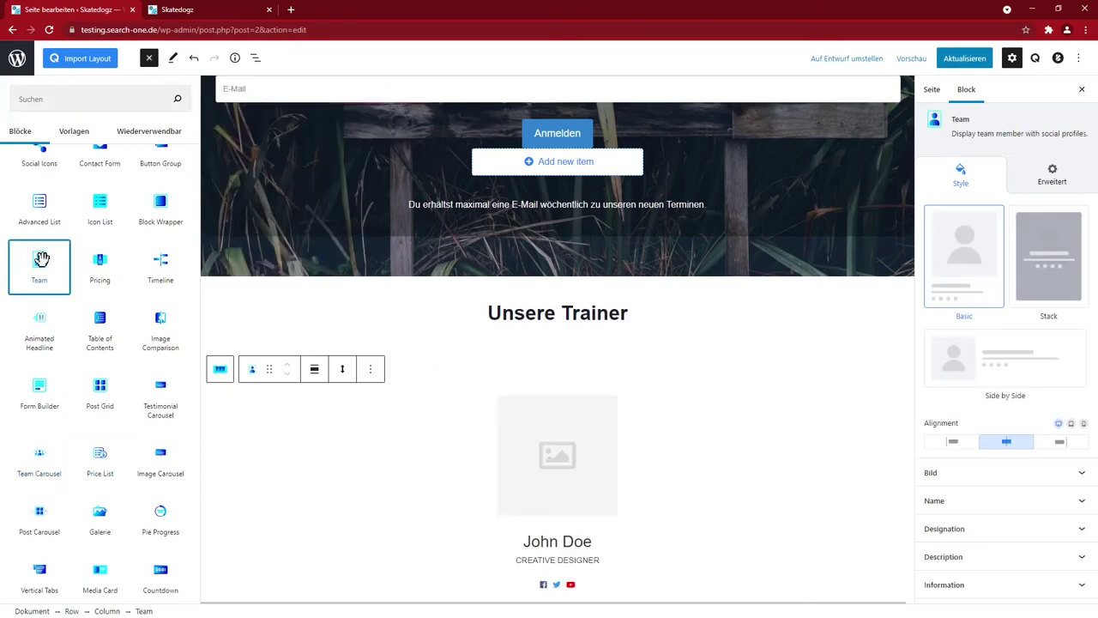
click(520, 360)
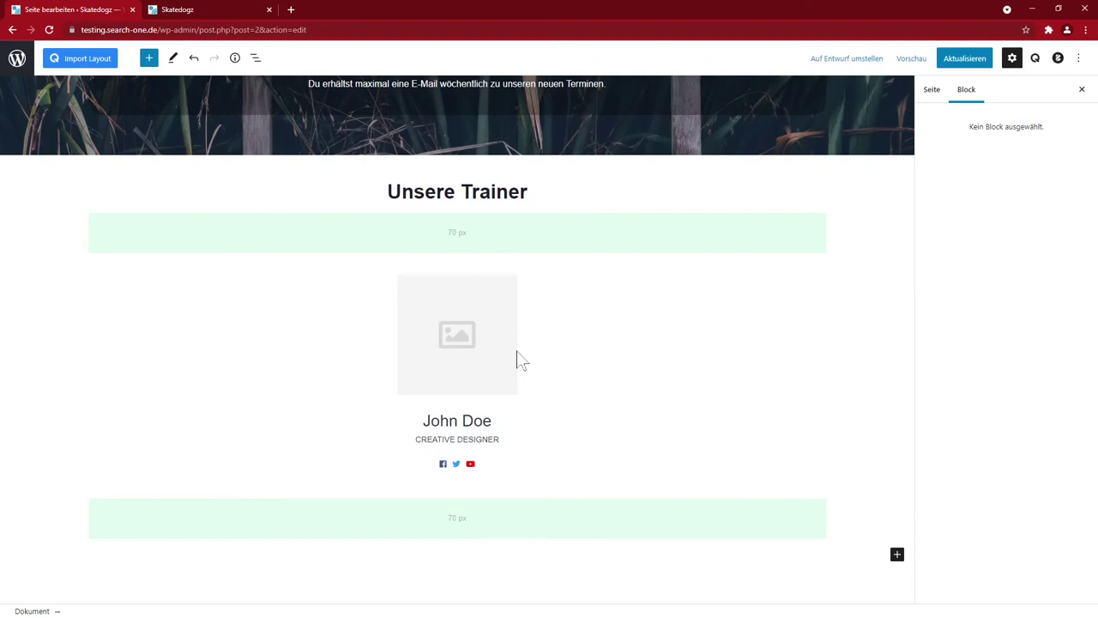
Step: Try the Stack and Side by Side styles on the Team block and return it to Basic
click(491, 361)
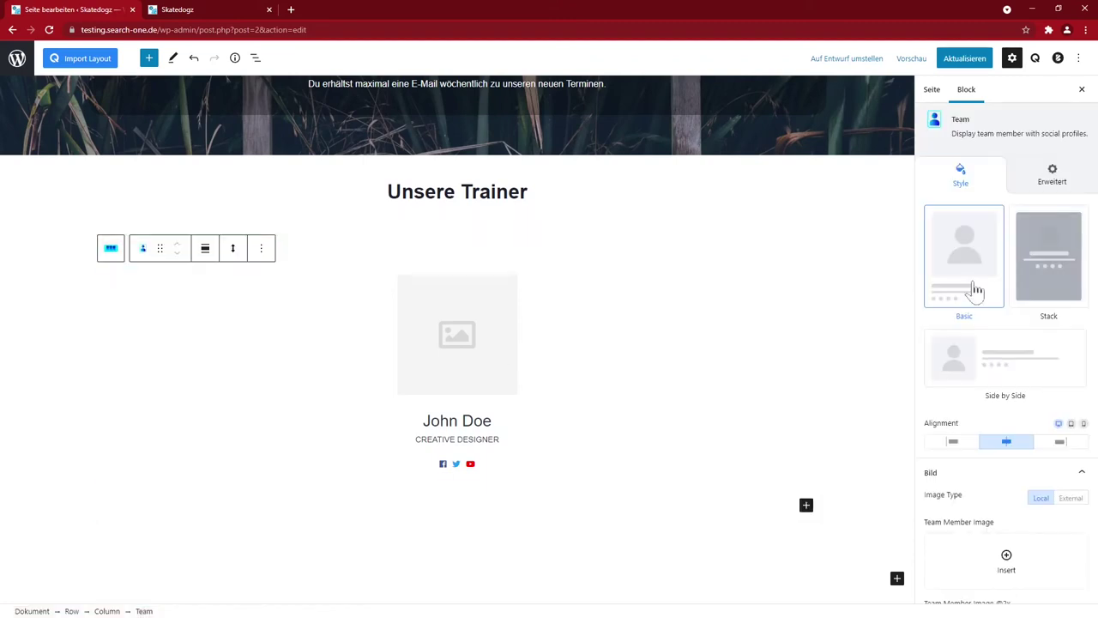
click(1040, 280)
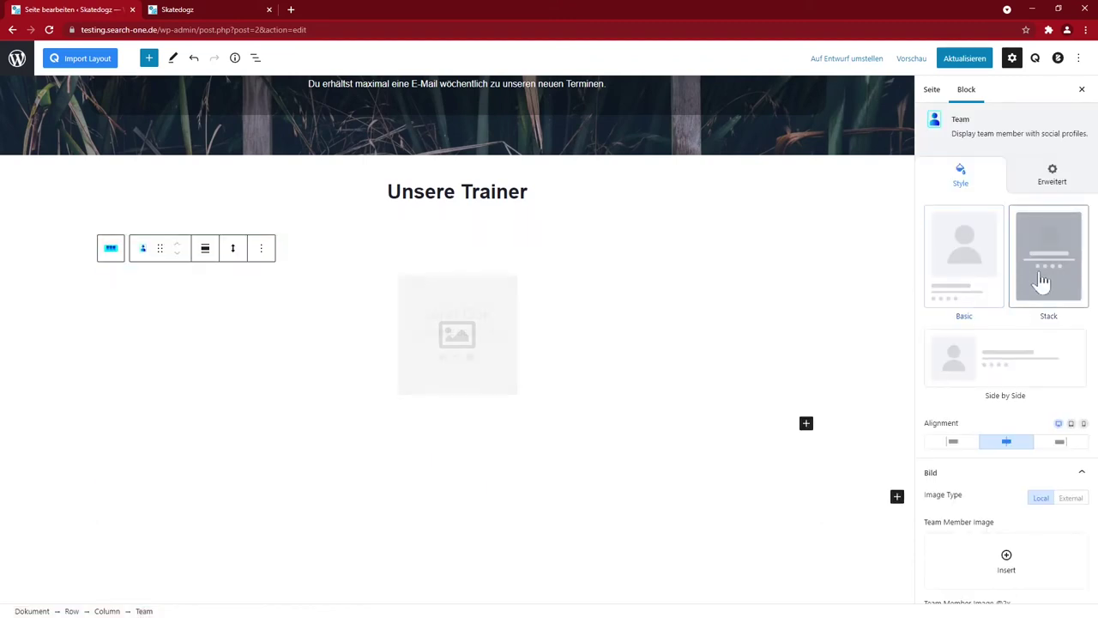
click(963, 354)
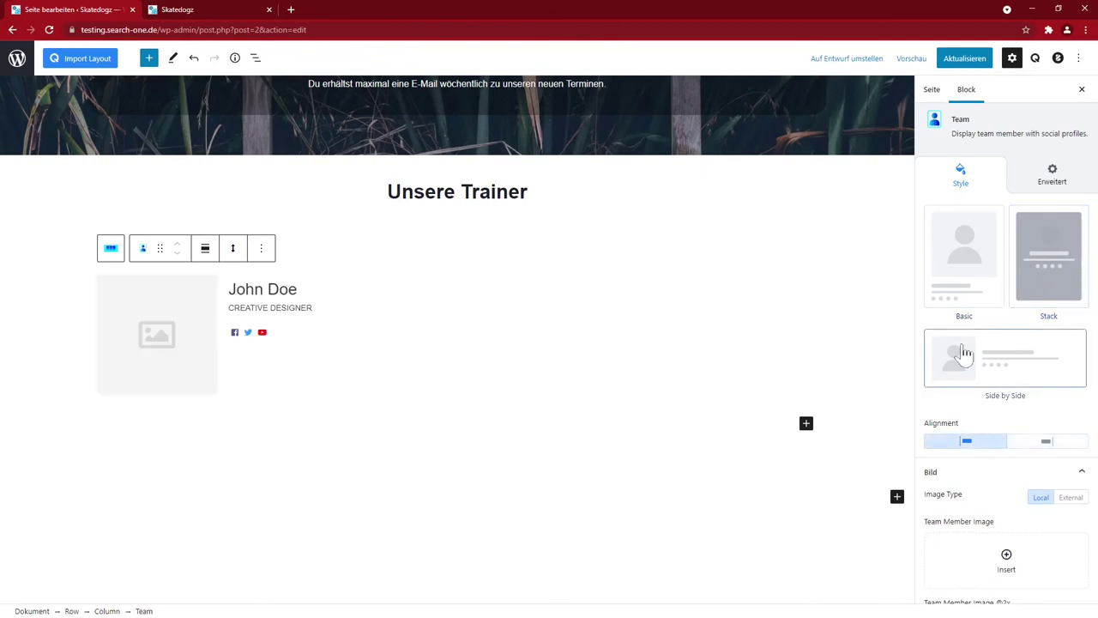
click(968, 273)
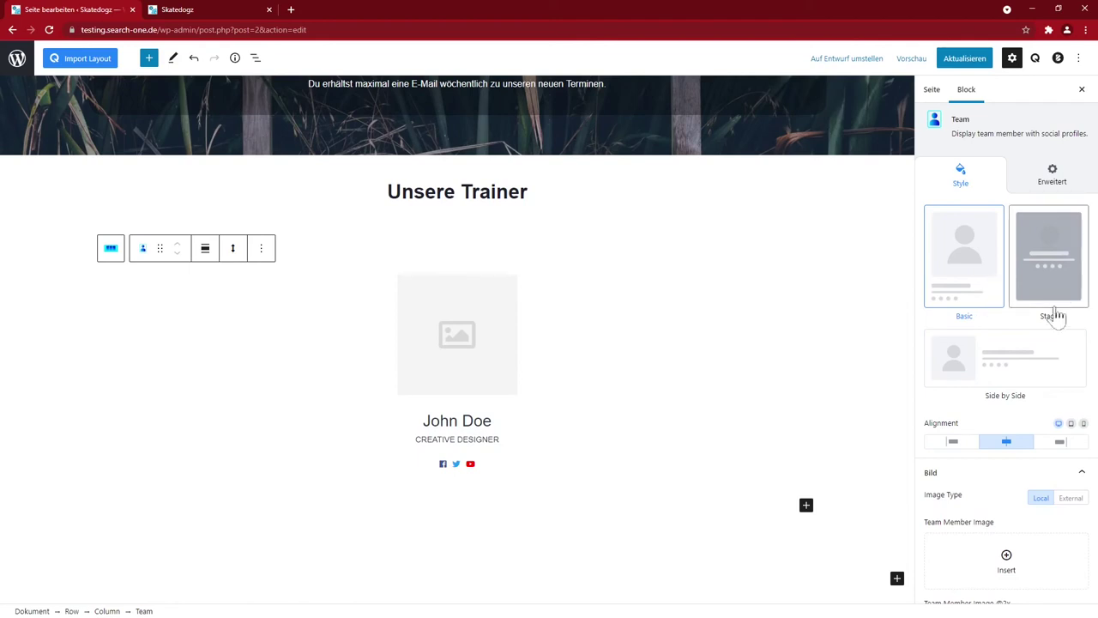
Step: Give the Team block the skateboarder photo from the media library, the trainer's name and the designation "31 Jahre Erfahrung"
scroll(957, 549, down, 3)
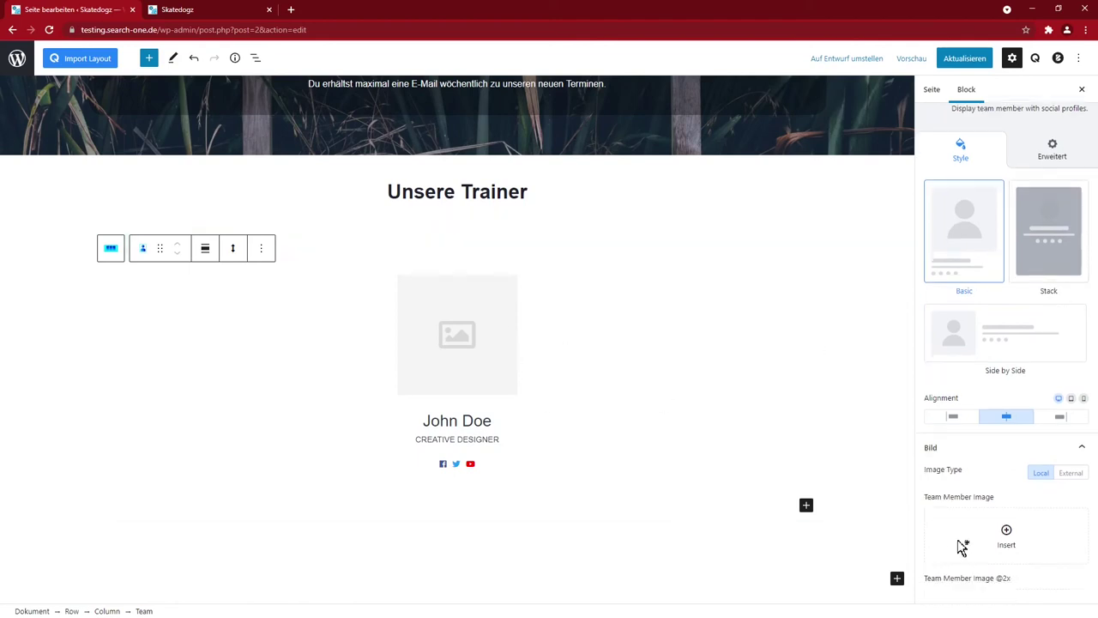
click(1010, 393)
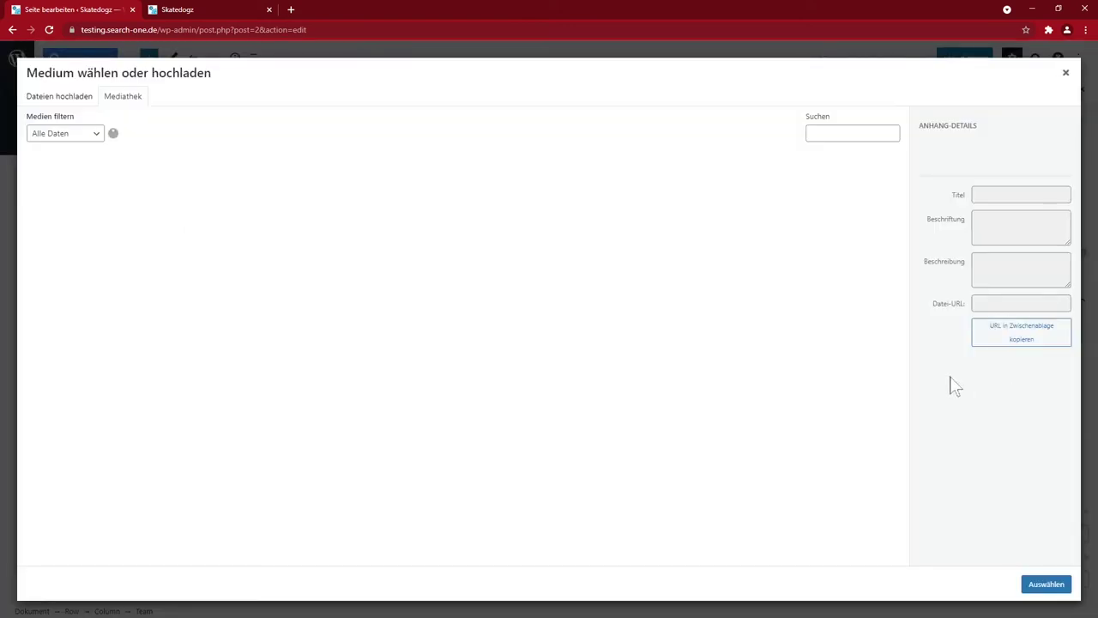
click(515, 208)
click(1046, 585)
scroll(487, 444, down, 5)
scroll(487, 444, up, 3)
scroll(483, 377, down, 3)
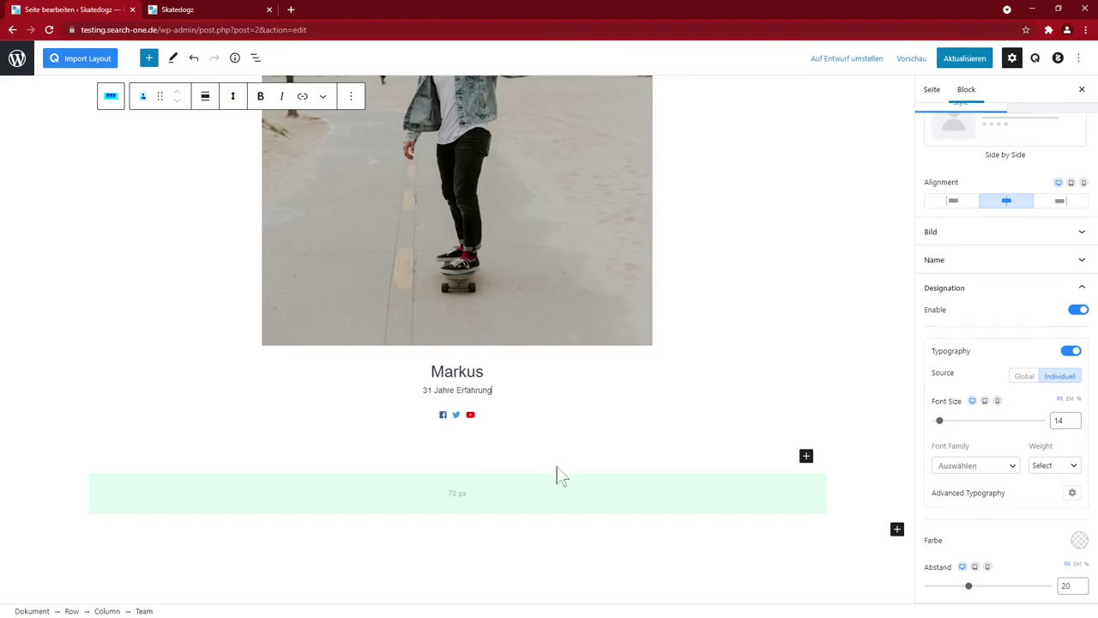
click(510, 422)
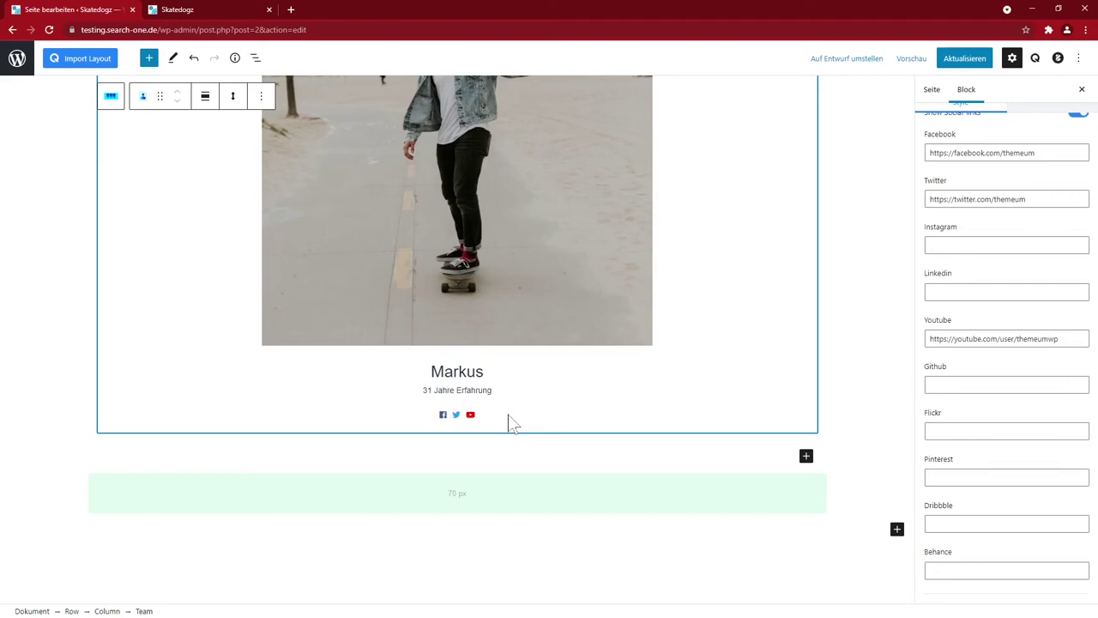
Step: Duplicate the completed Team block under the "Unsere Trainer" heading
scroll(504, 446, up, 2)
scroll(504, 448, up, 3)
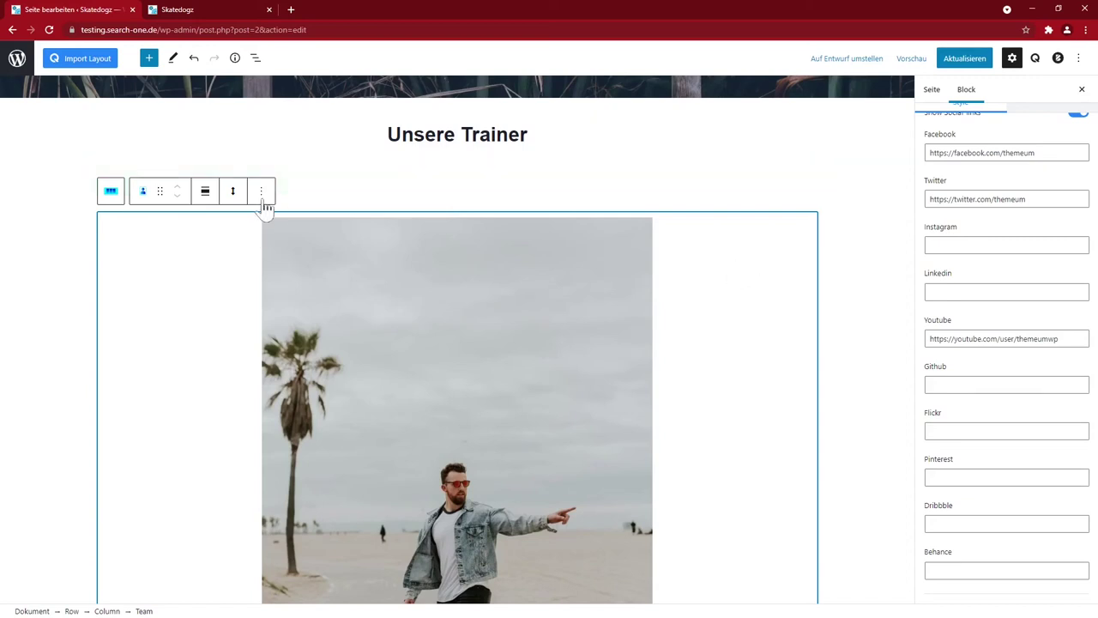
click(369, 266)
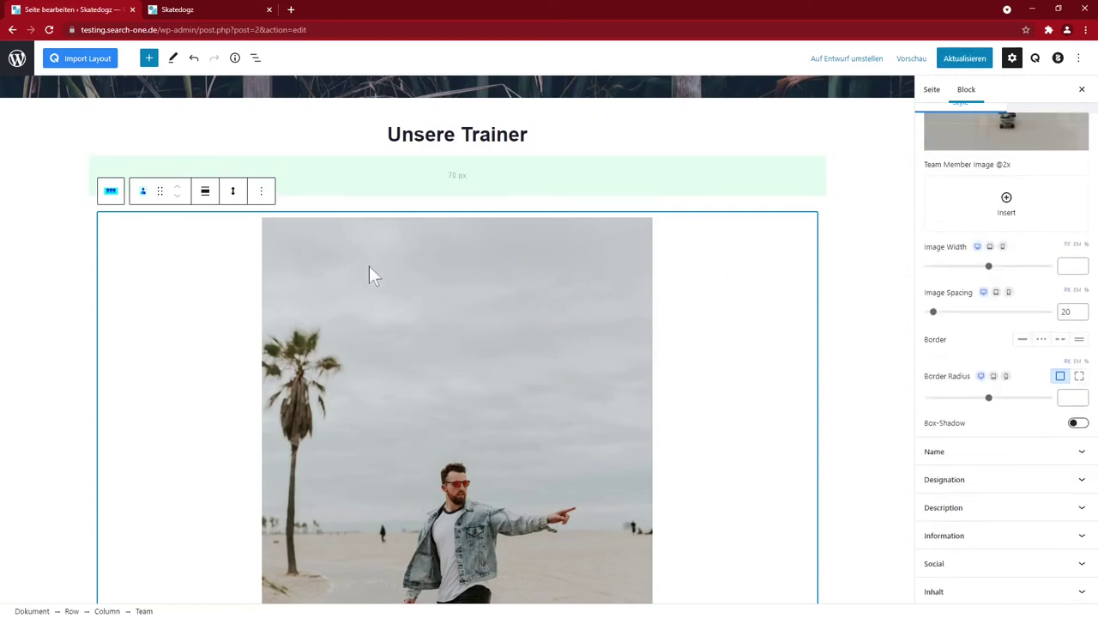
click(262, 199)
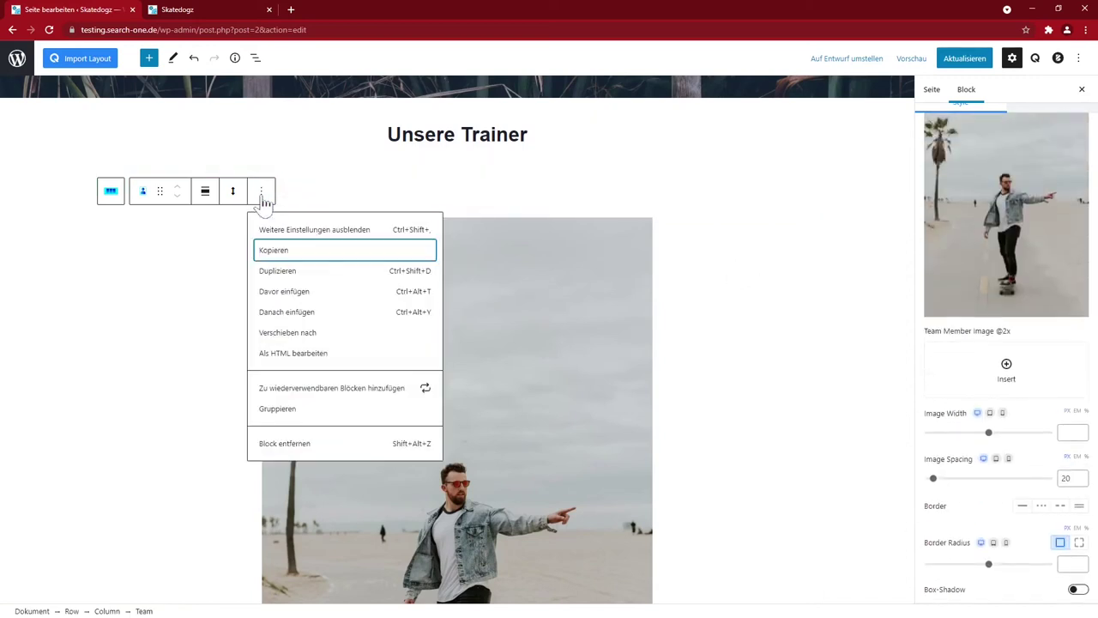
click(293, 271)
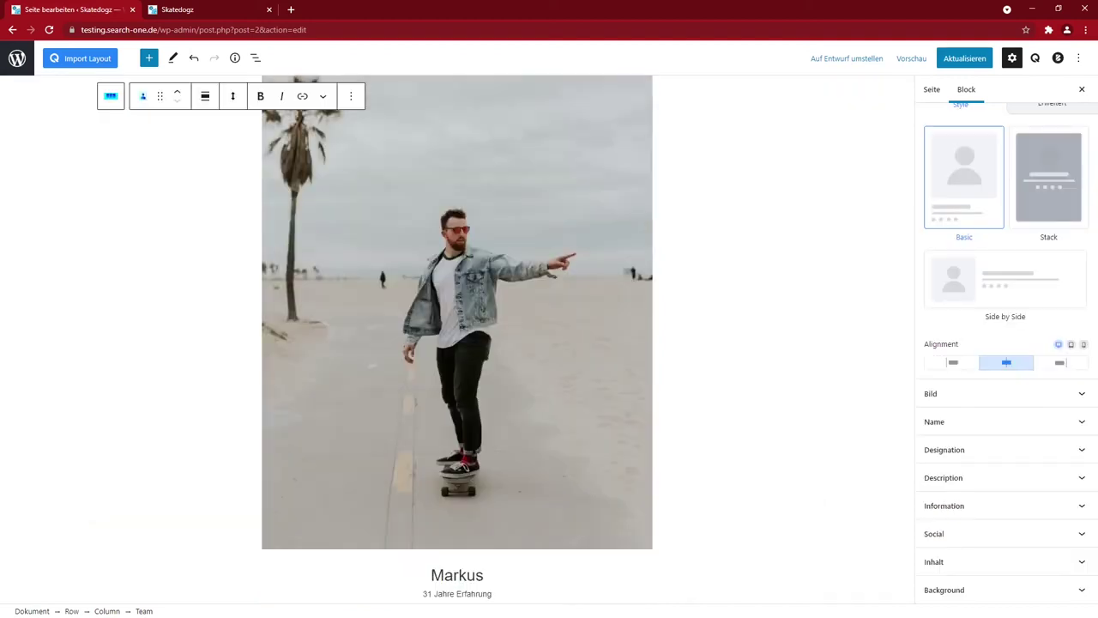
Step: Duplicate the second Team block to create a third trainer entry in the same column
scroll(360, 356, down, 4)
scroll(360, 356, down, 8)
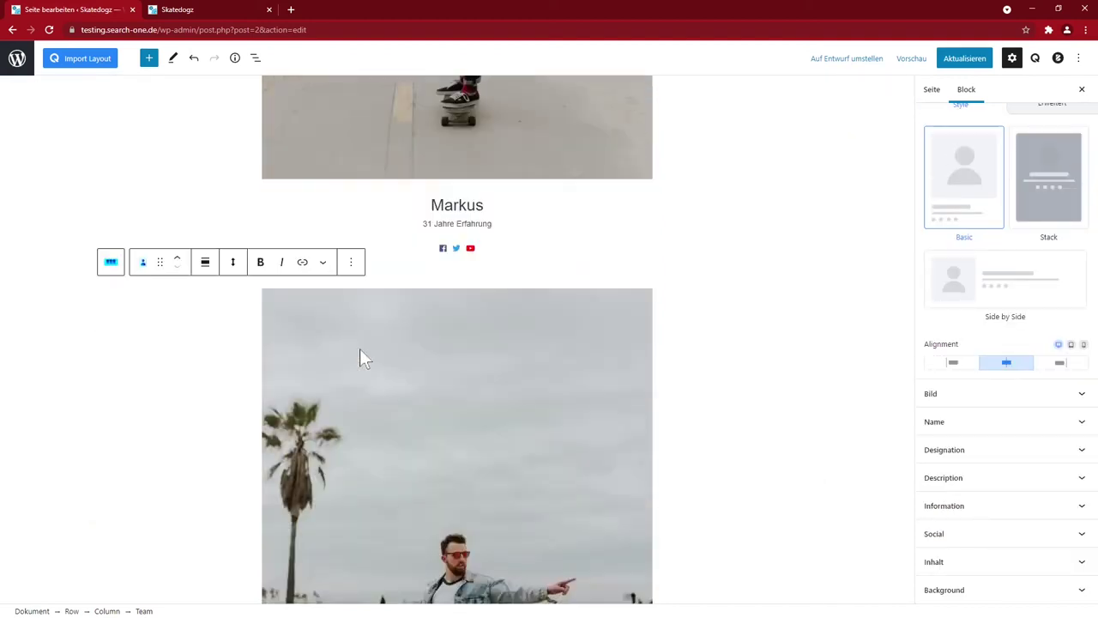
click(329, 305)
click(261, 96)
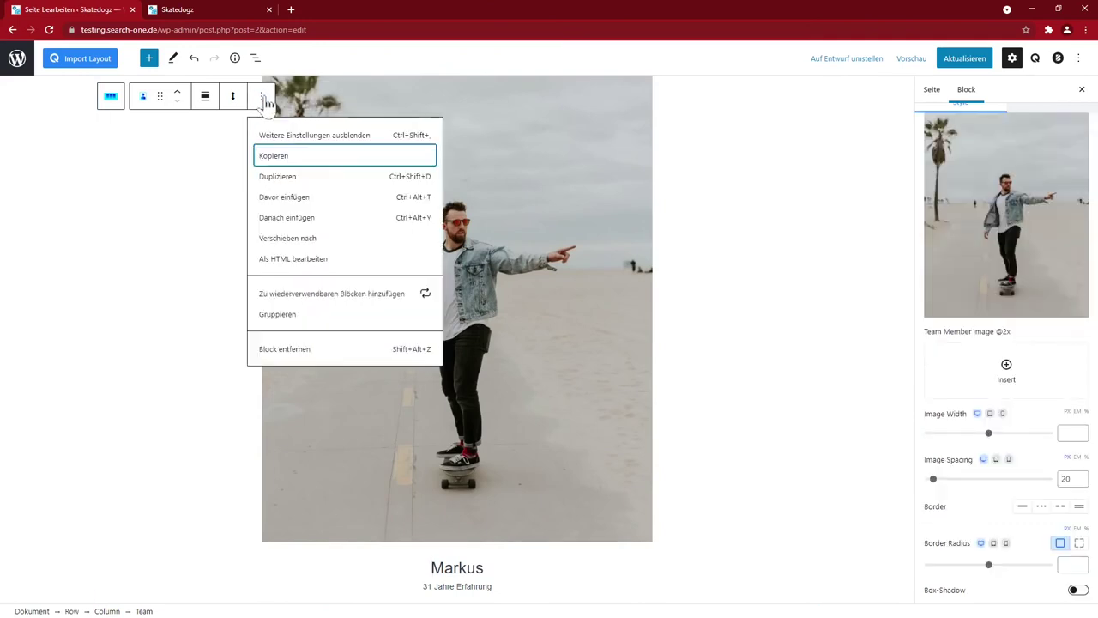
click(463, 262)
scroll(461, 257, down, 5)
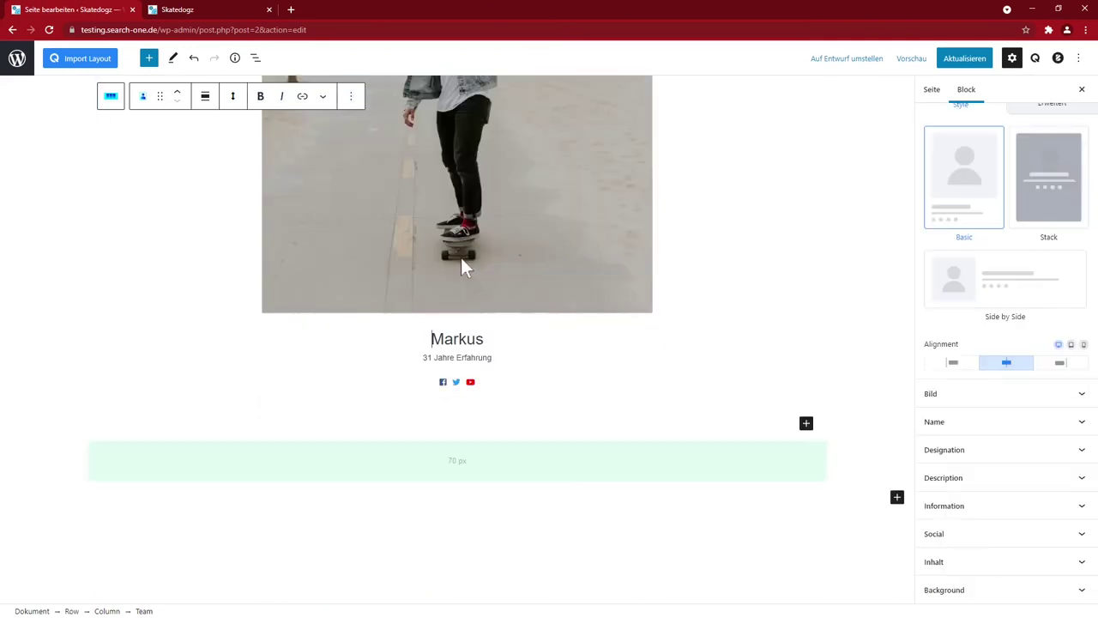
scroll(461, 274, down, 10)
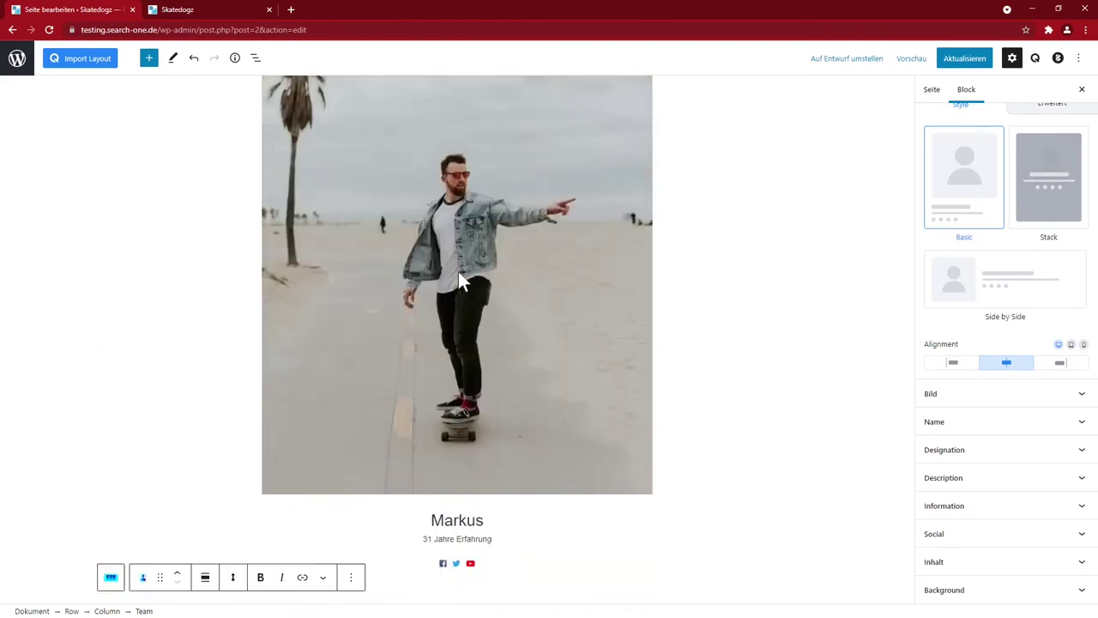
Step: Select the column holding the three Team blocks and add two more columns to its row
scroll(458, 268, up, 5)
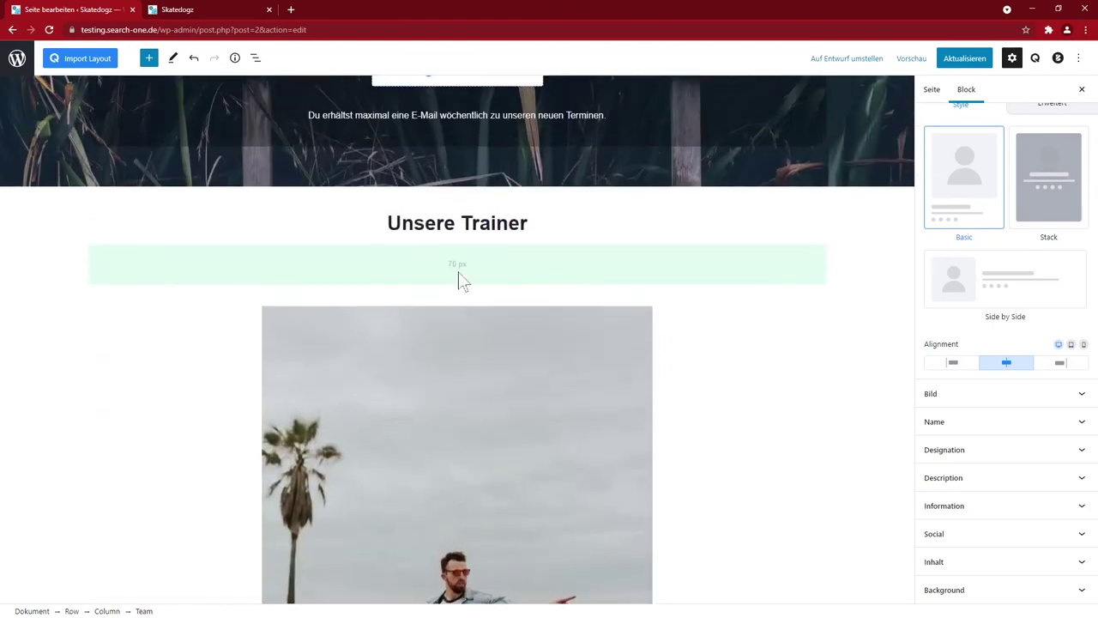
click(318, 277)
click(191, 503)
scroll(172, 523, down, 1)
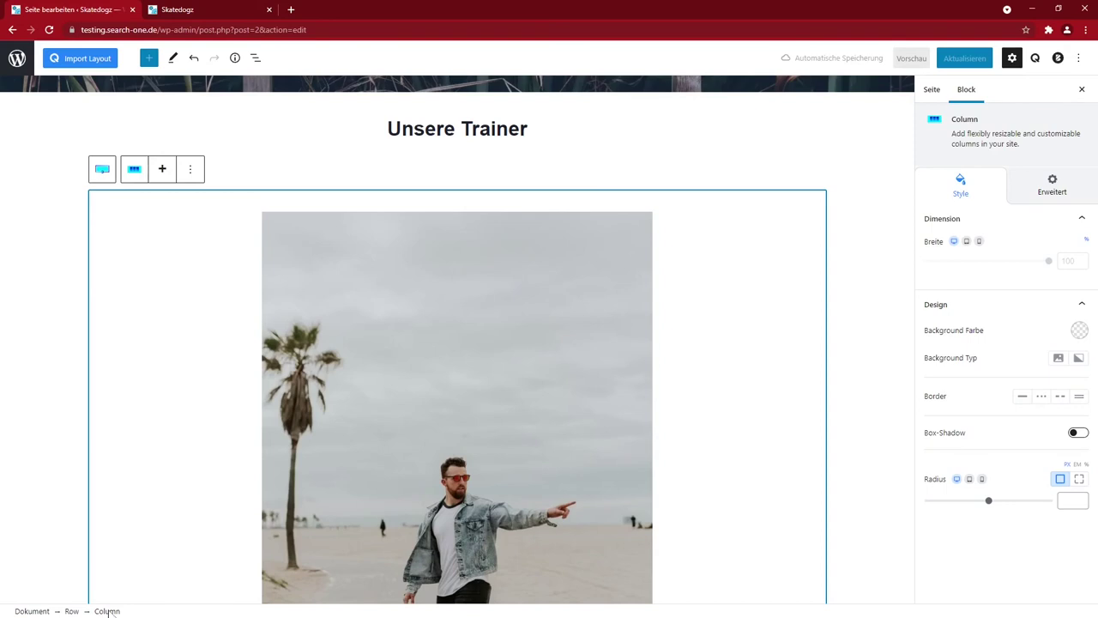
click(72, 611)
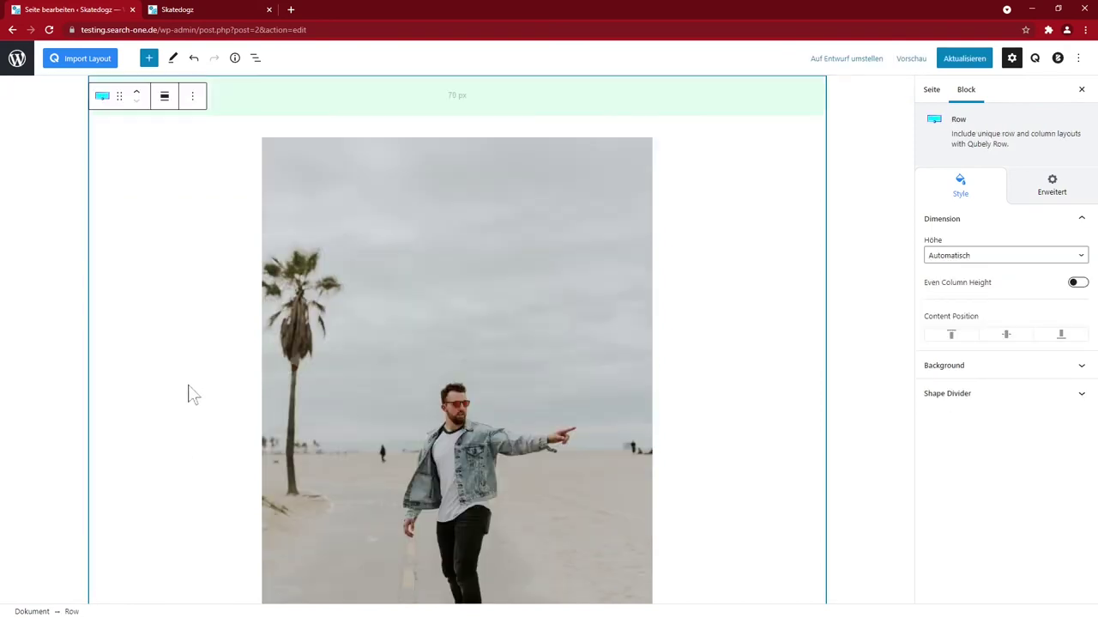
click(165, 252)
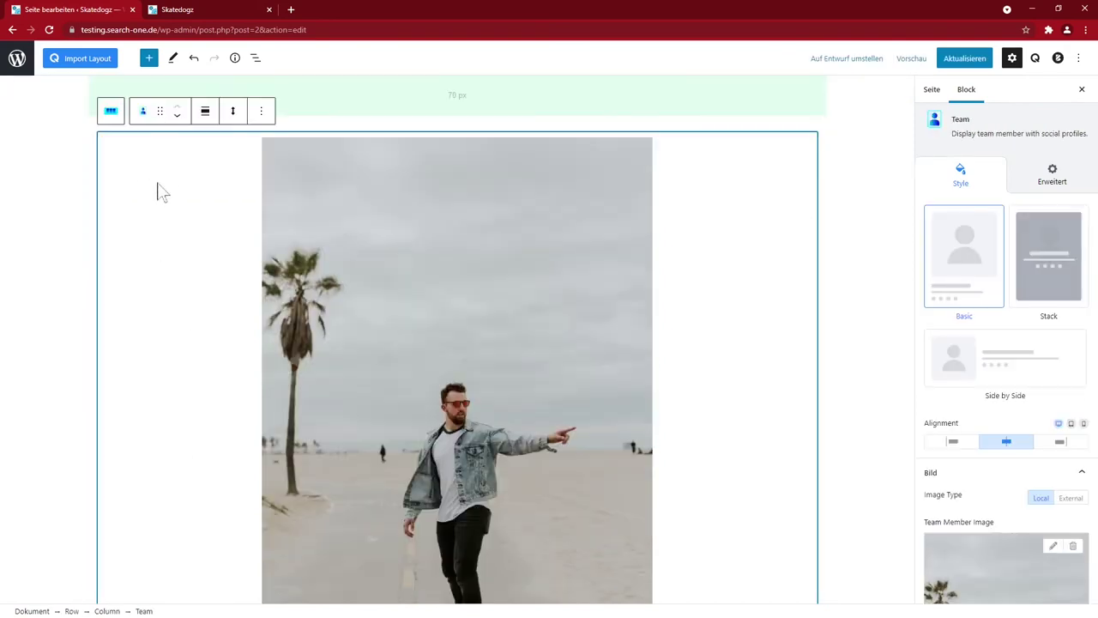
click(107, 611)
click(255, 58)
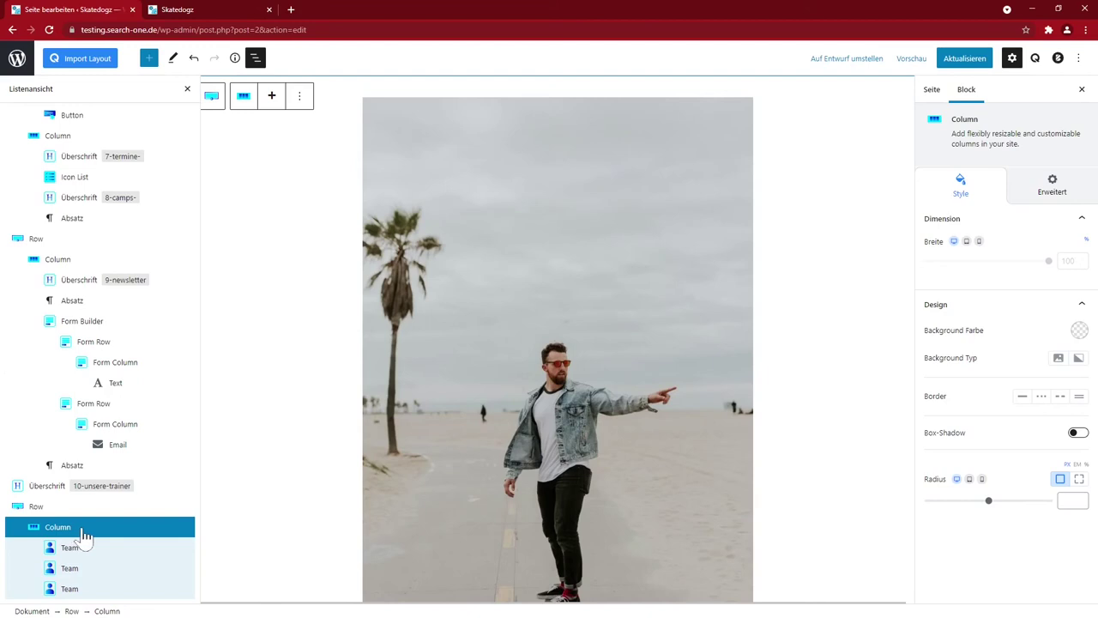
click(271, 96)
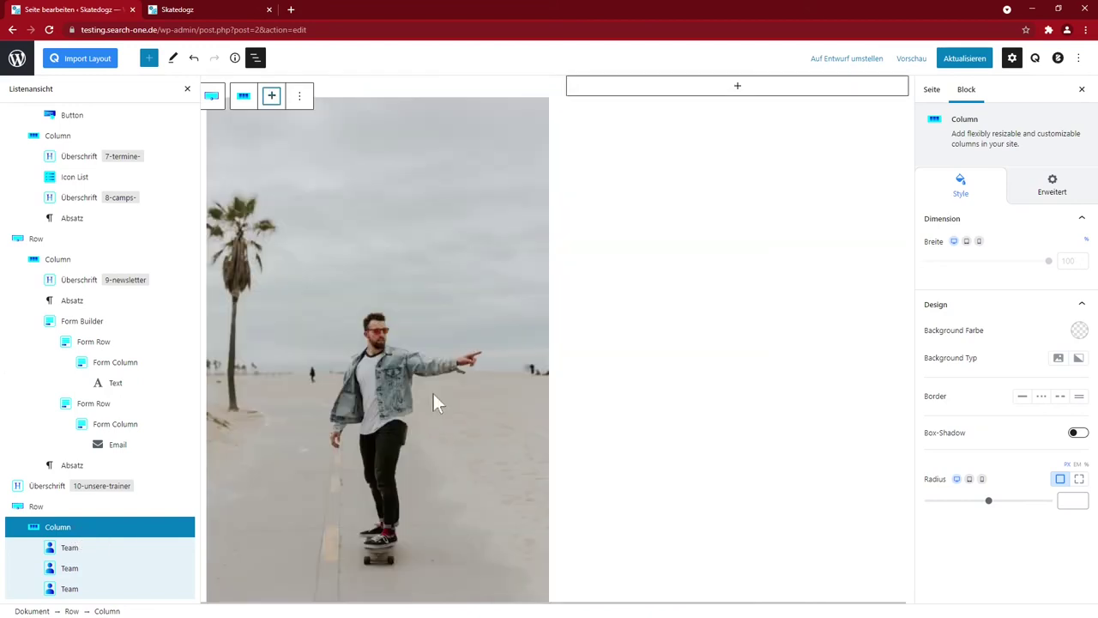
click(272, 95)
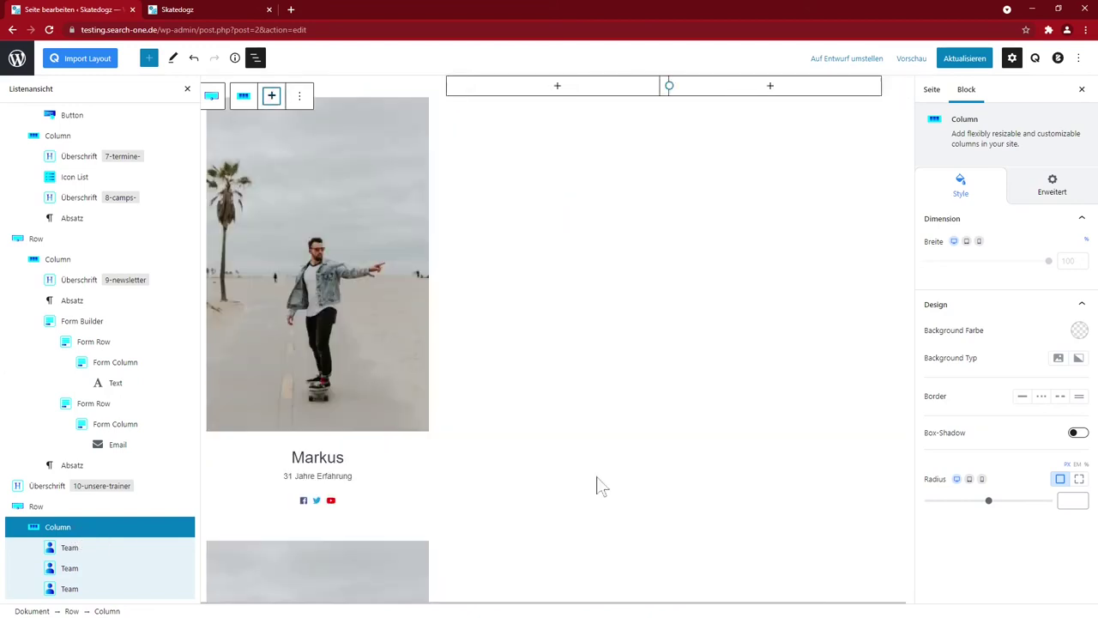
scroll(532, 480, down, 1)
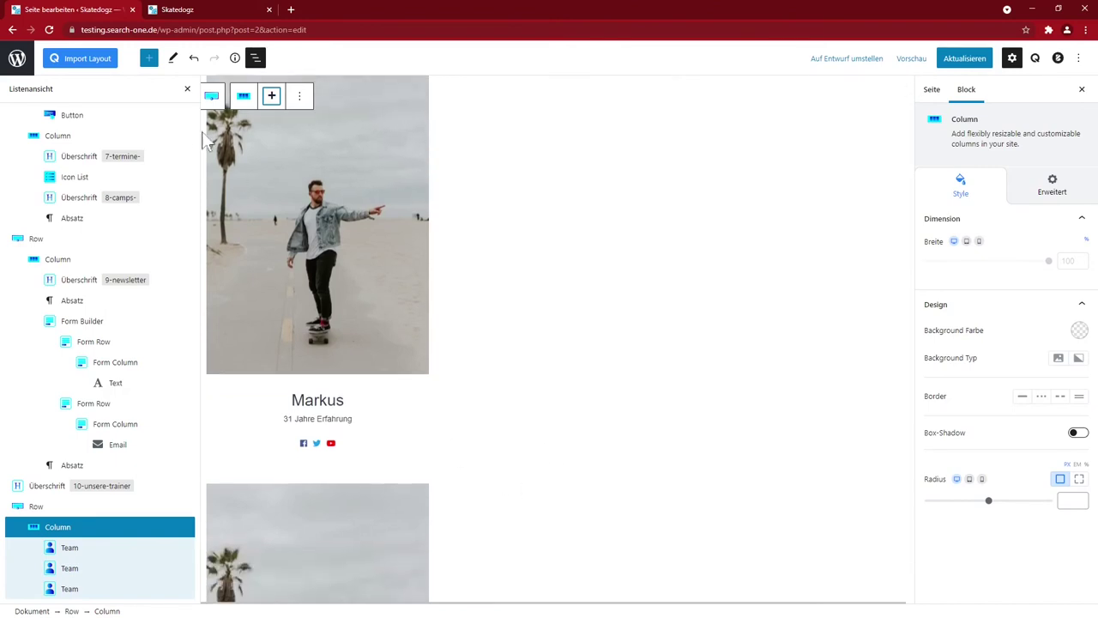
click(255, 58)
Step: Try to move the duplicated Team blocks out of the first column into the empty columns beside it
scroll(381, 471, up, 2)
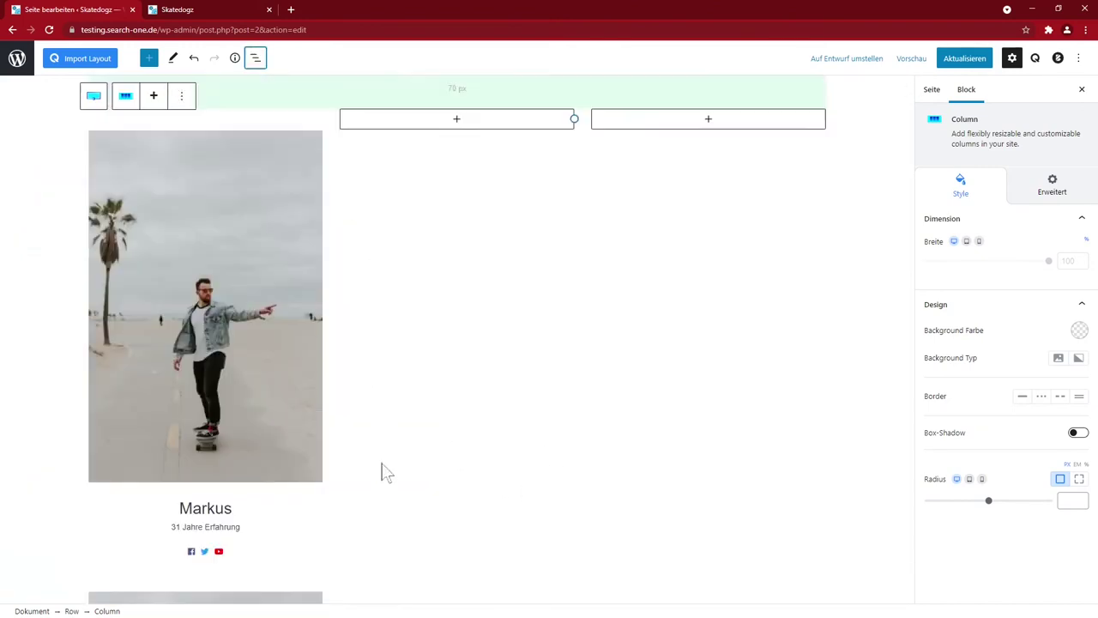
scroll(380, 471, down, 2)
click(206, 525)
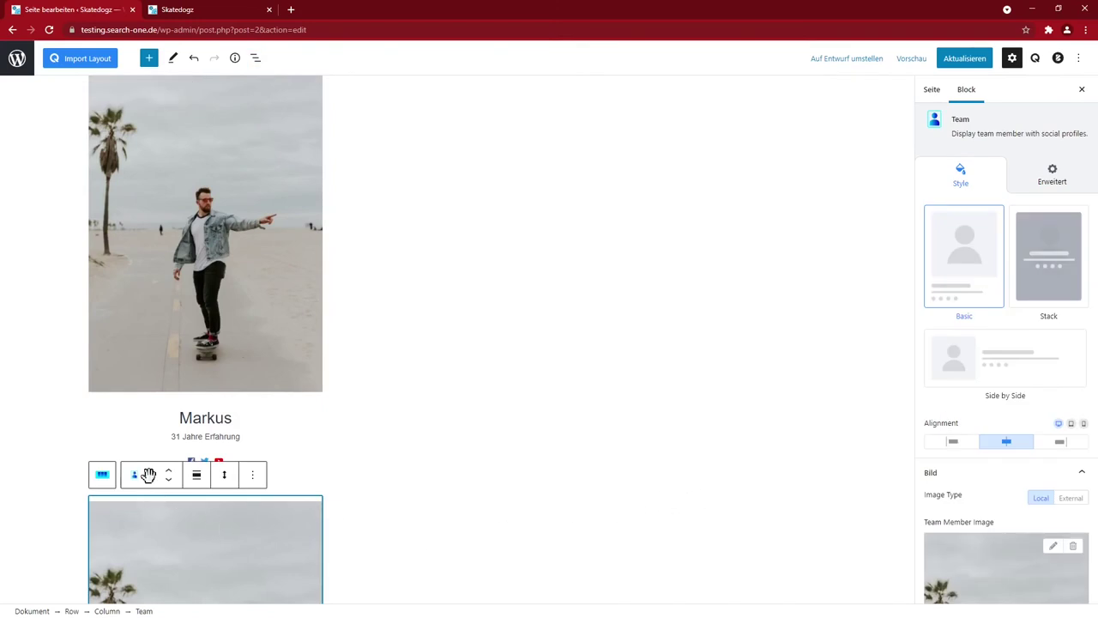
drag(150, 477, 490, 252)
click(179, 554)
drag(146, 520, 459, 159)
Step: Search the page for the Team block that was moved out of the trainer row
scroll(559, 522, up, 5)
scroll(559, 523, down, 2)
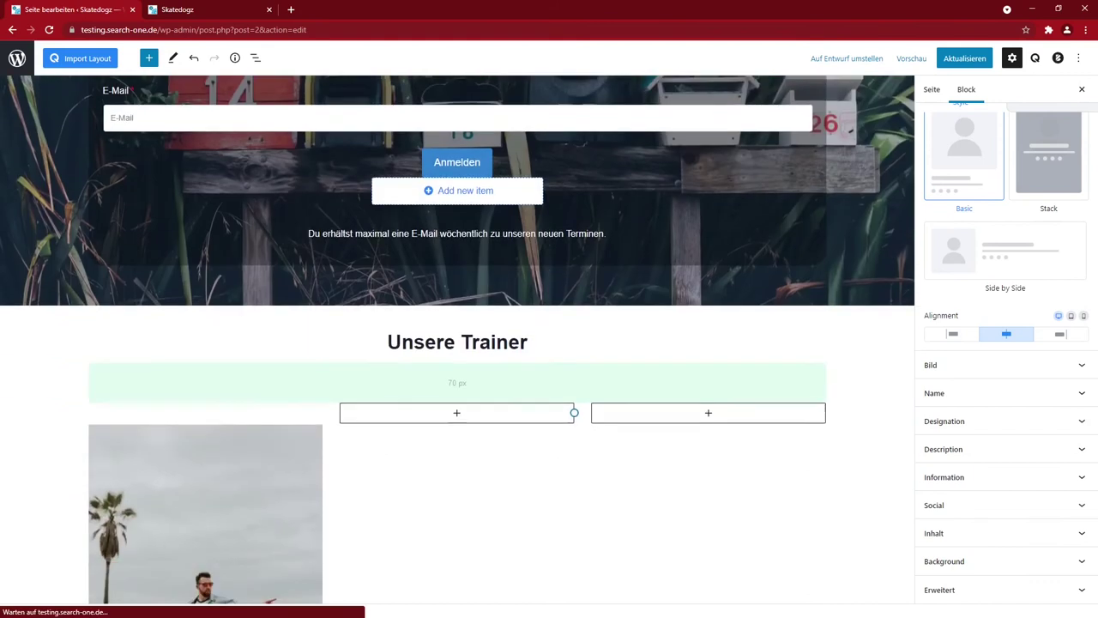
scroll(554, 520, up, 2)
scroll(552, 507, up, 1)
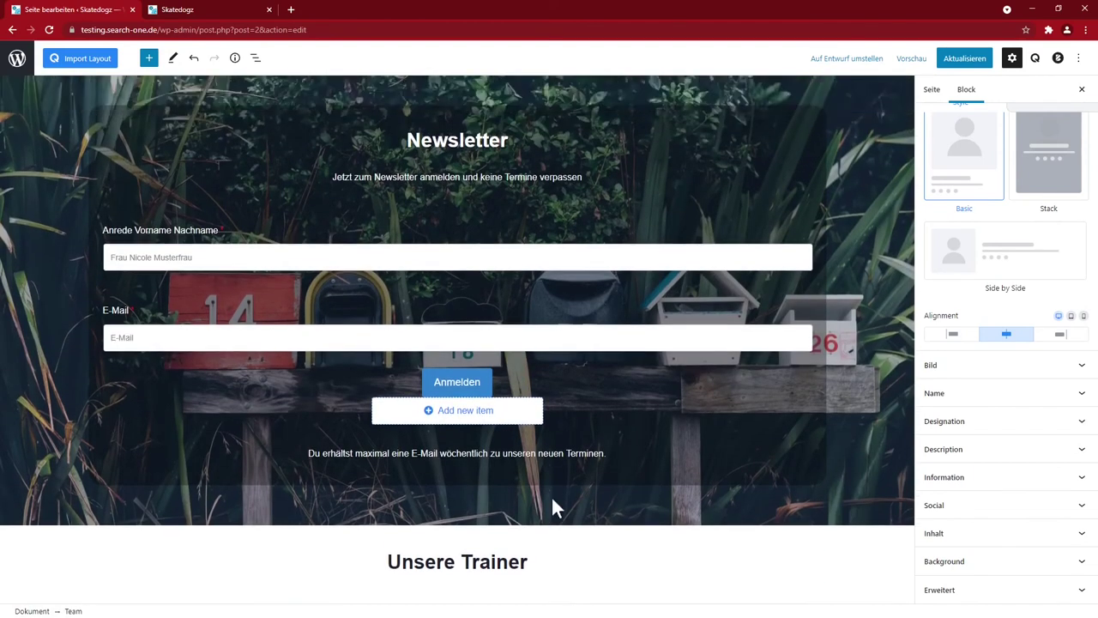
scroll(552, 507, down, 10)
scroll(552, 507, up, 4)
scroll(552, 502, up, 8)
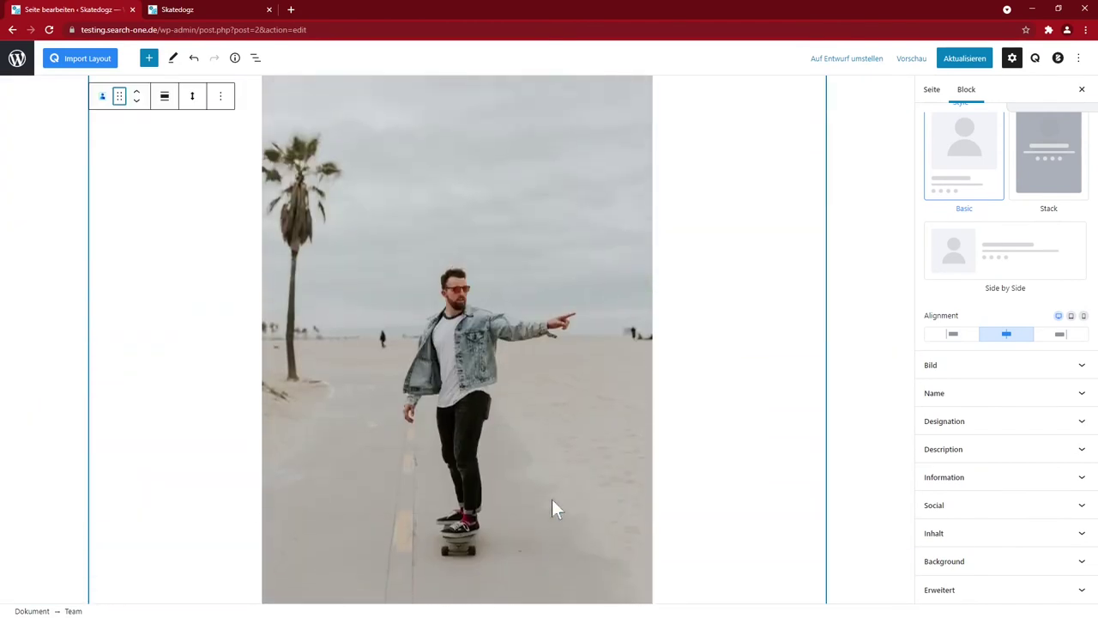
scroll(552, 502, down, 5)
scroll(550, 502, up, 3)
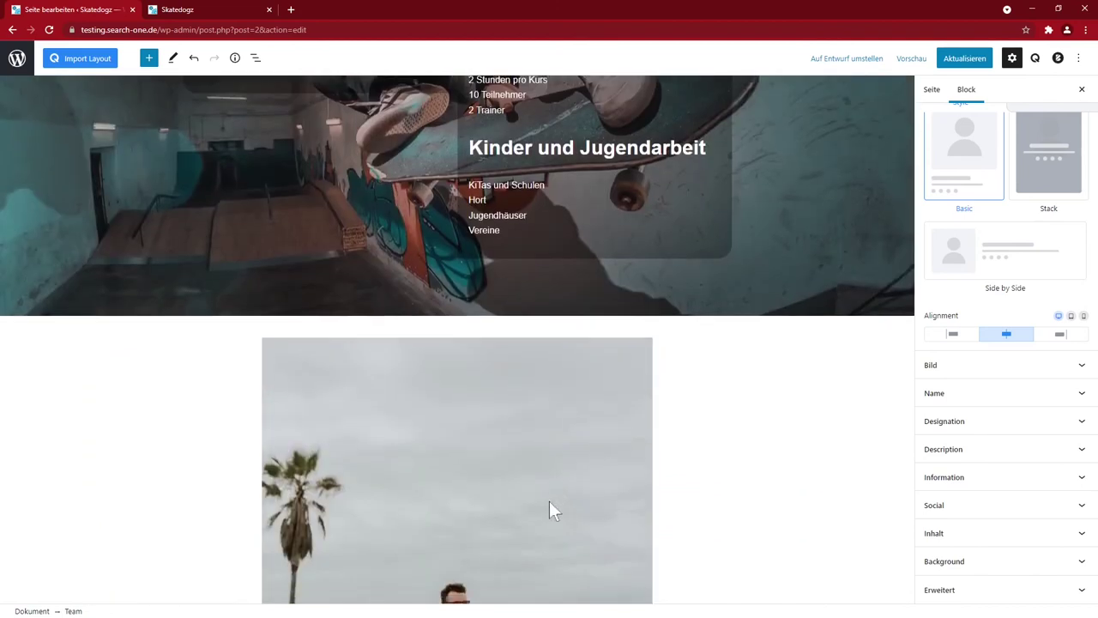
scroll(549, 502, down, 3)
Step: Copy the stray Team block located between the Kinder und Jugendarbeit section and the Kurse section
click(406, 277)
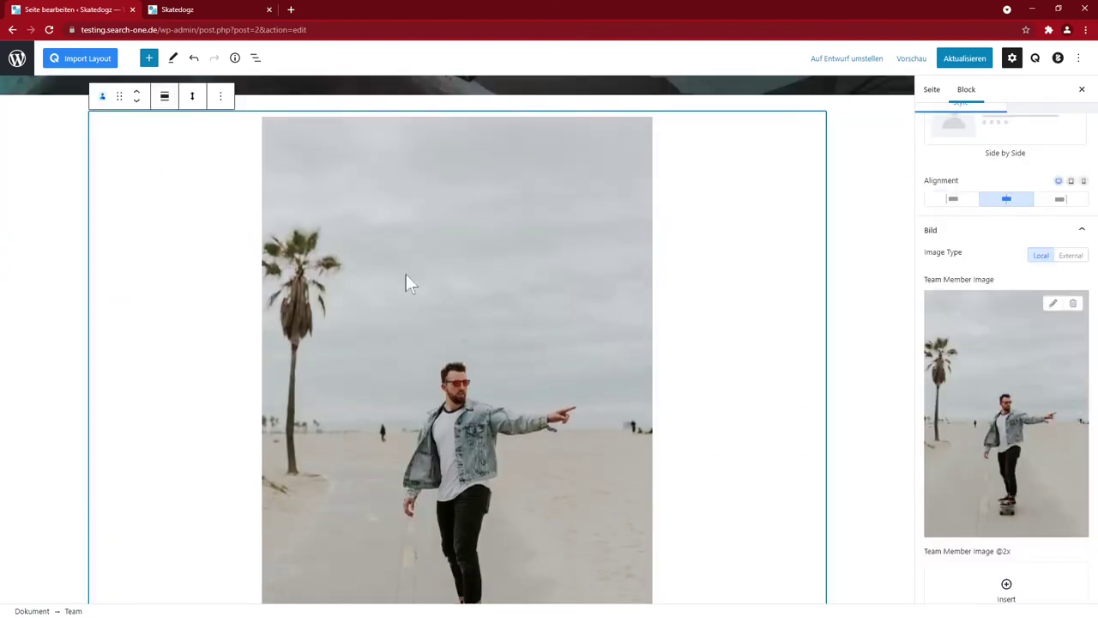
click(220, 97)
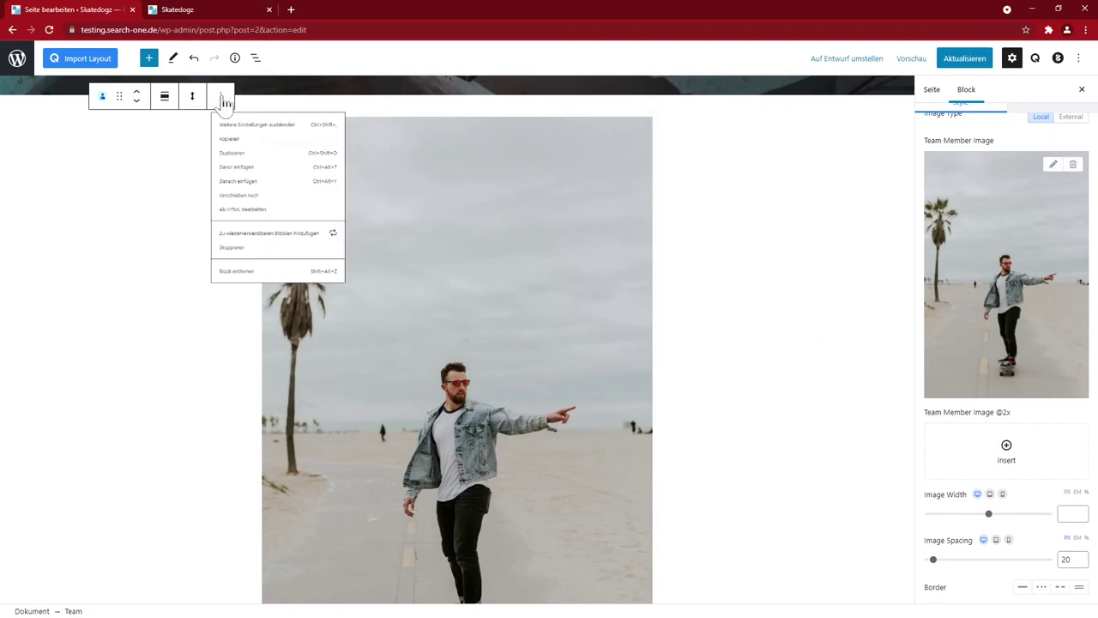
click(251, 157)
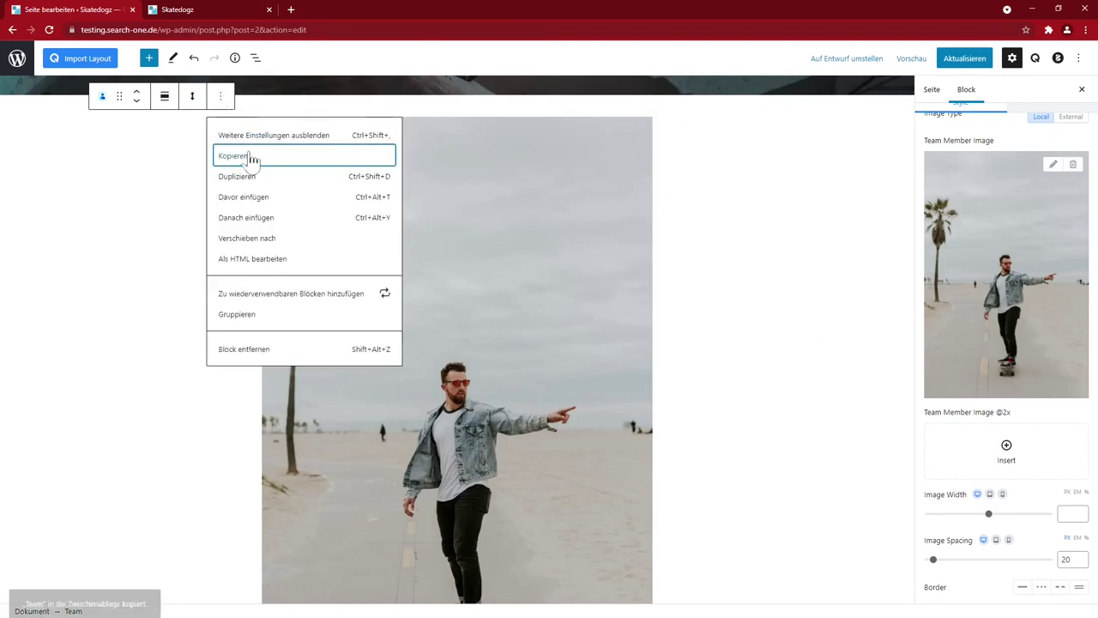
Step: Paste the copied Team block into the empty second column of the Unsere Trainer row through a paragraph placeholder
scroll(395, 520, down, 20)
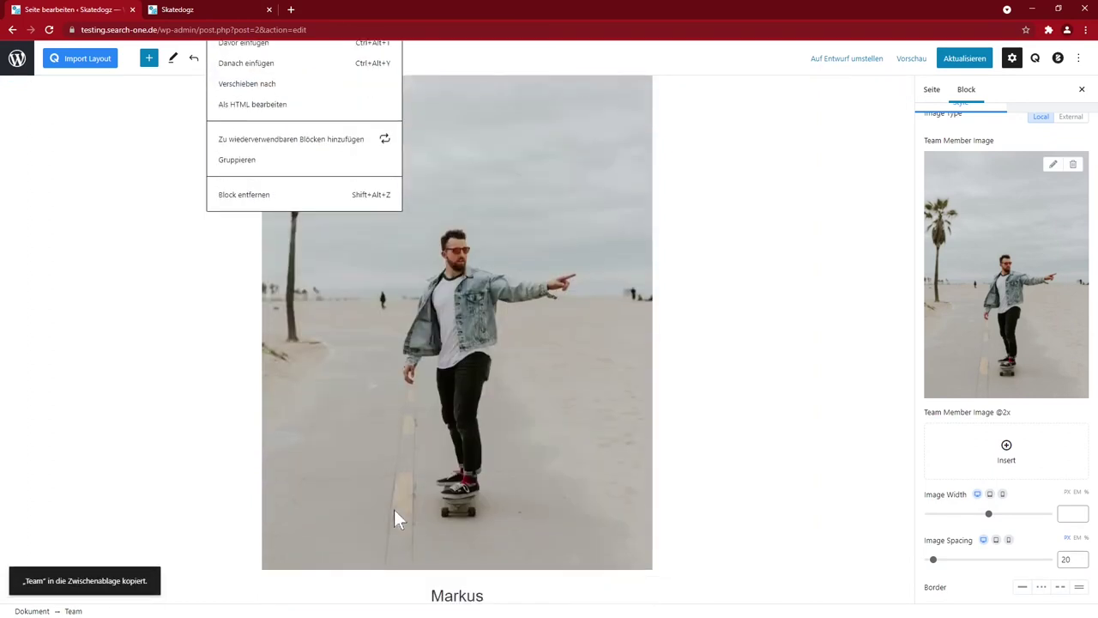
scroll(395, 515, down, 3)
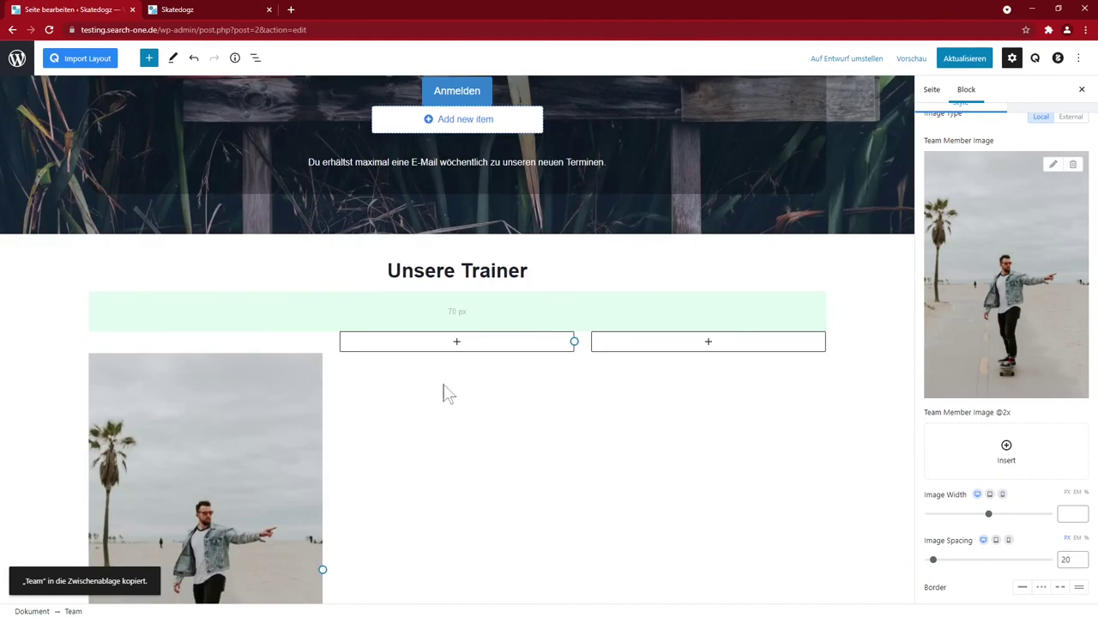
click(464, 348)
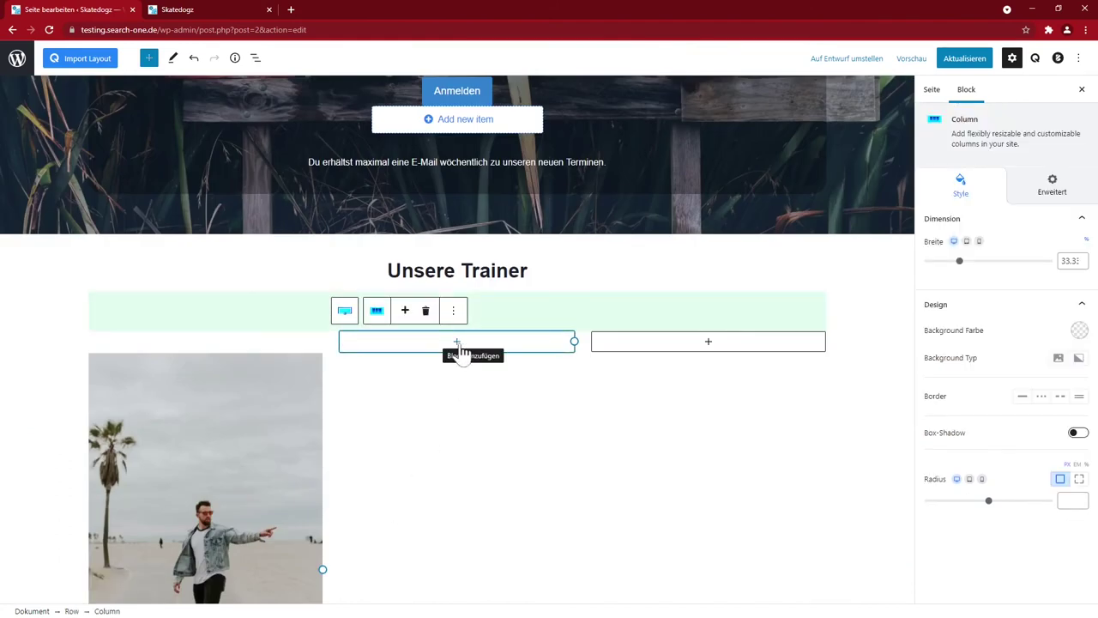
click(459, 345)
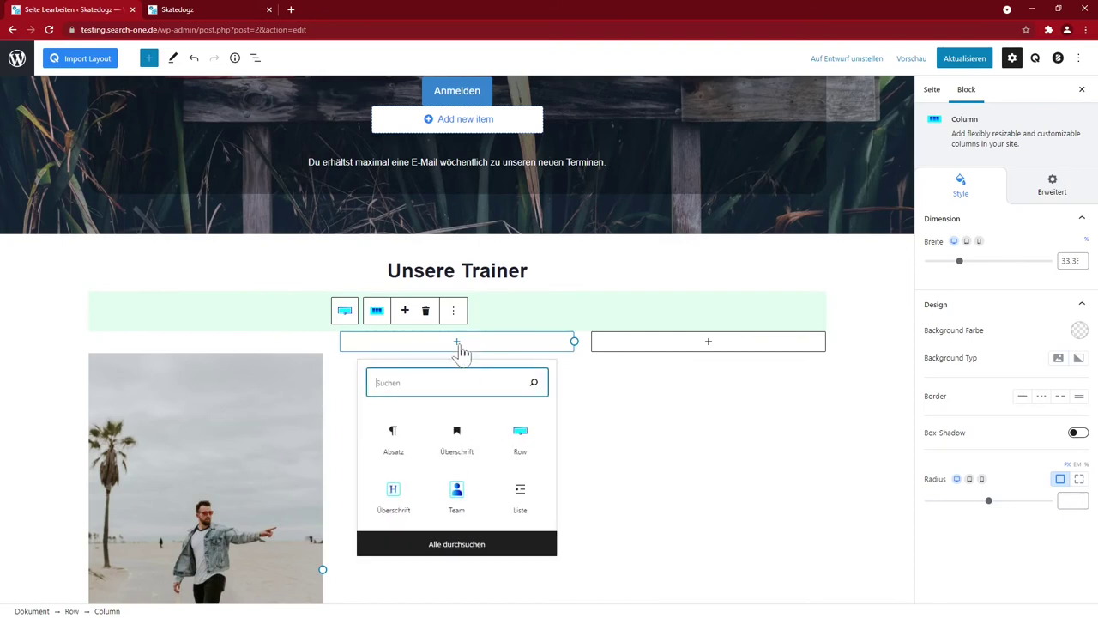
click(400, 438)
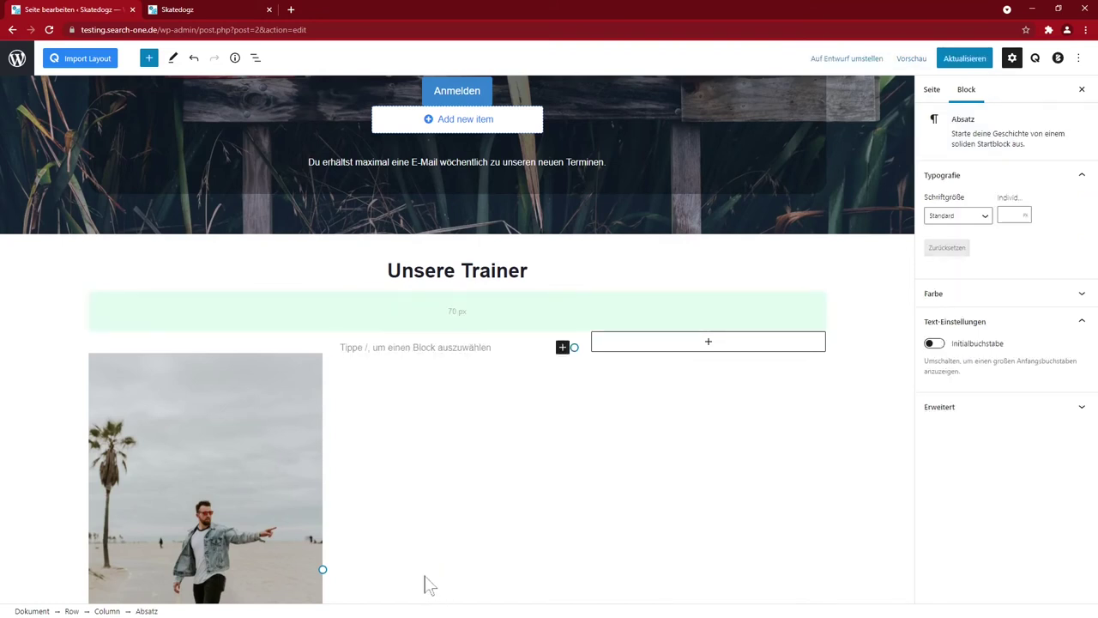
right_click(356, 350)
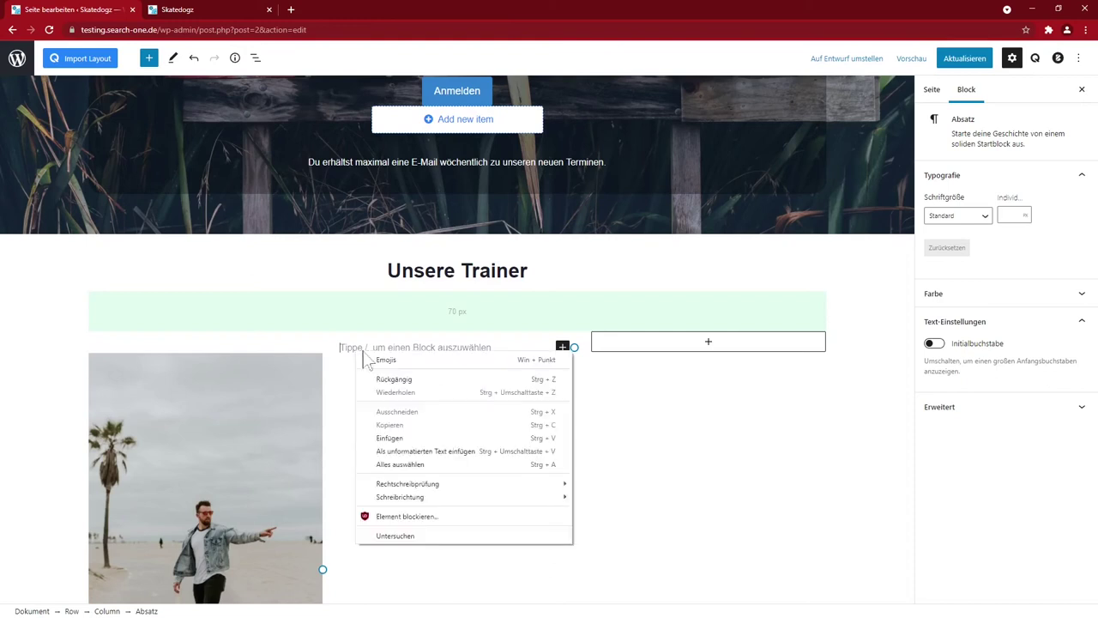
click(407, 437)
scroll(552, 441, up, 4)
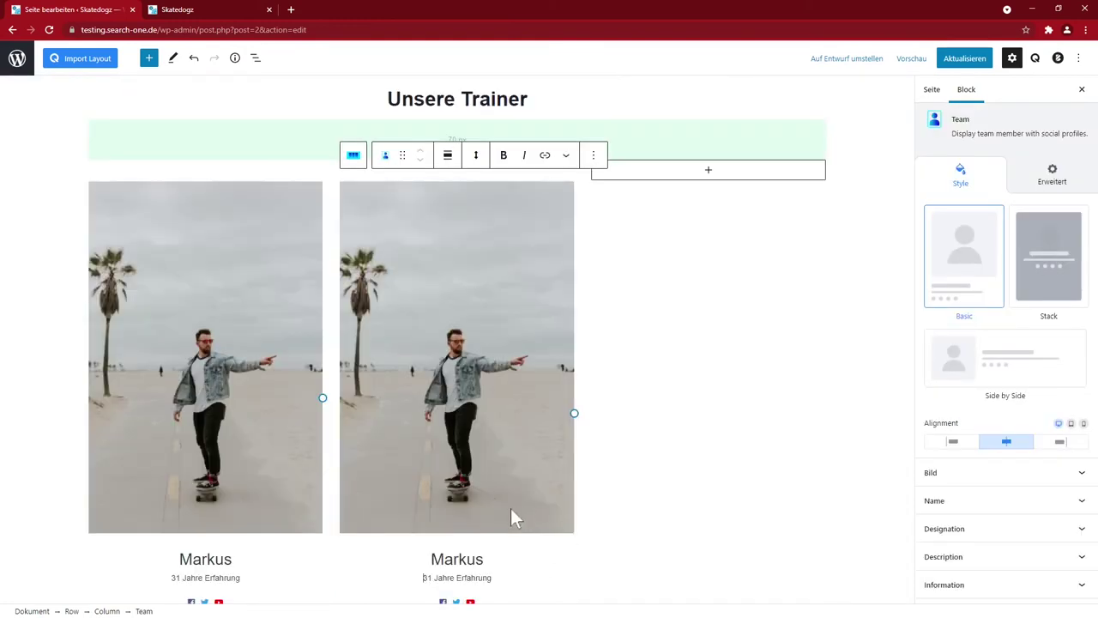
Step: Remove the stray Team block sitting above the Kurse and Termine sections
scroll(622, 468, up, 5)
scroll(611, 464, down, 12)
scroll(613, 465, up, 4)
scroll(611, 461, down, 4)
click(368, 292)
scroll(326, 343, up, 3)
click(220, 388)
click(283, 347)
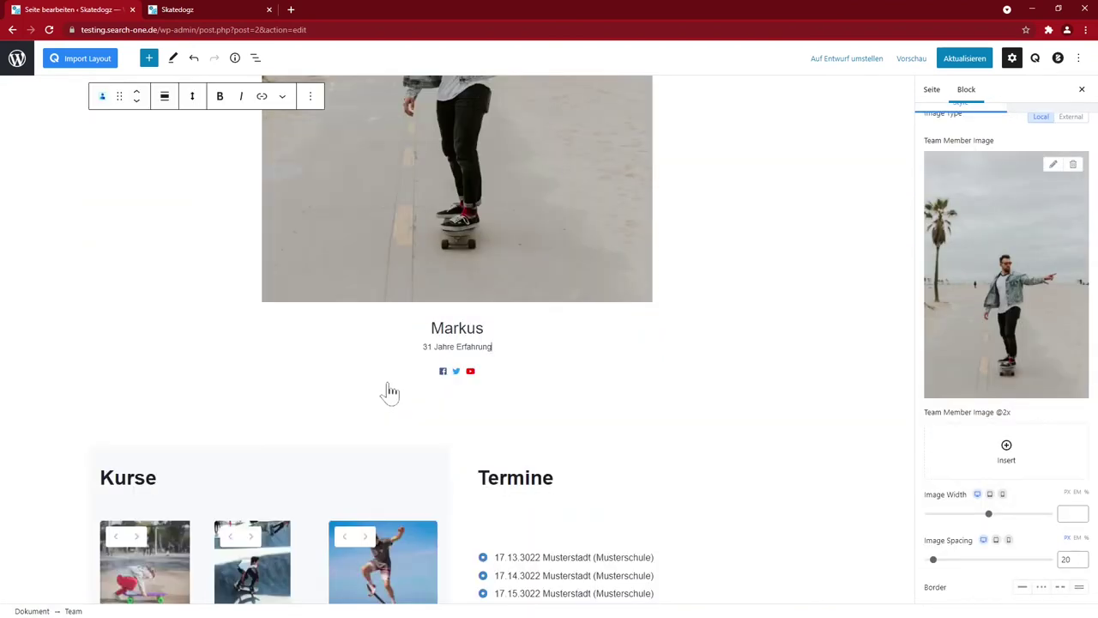
scroll(389, 391, up, 3)
click(312, 320)
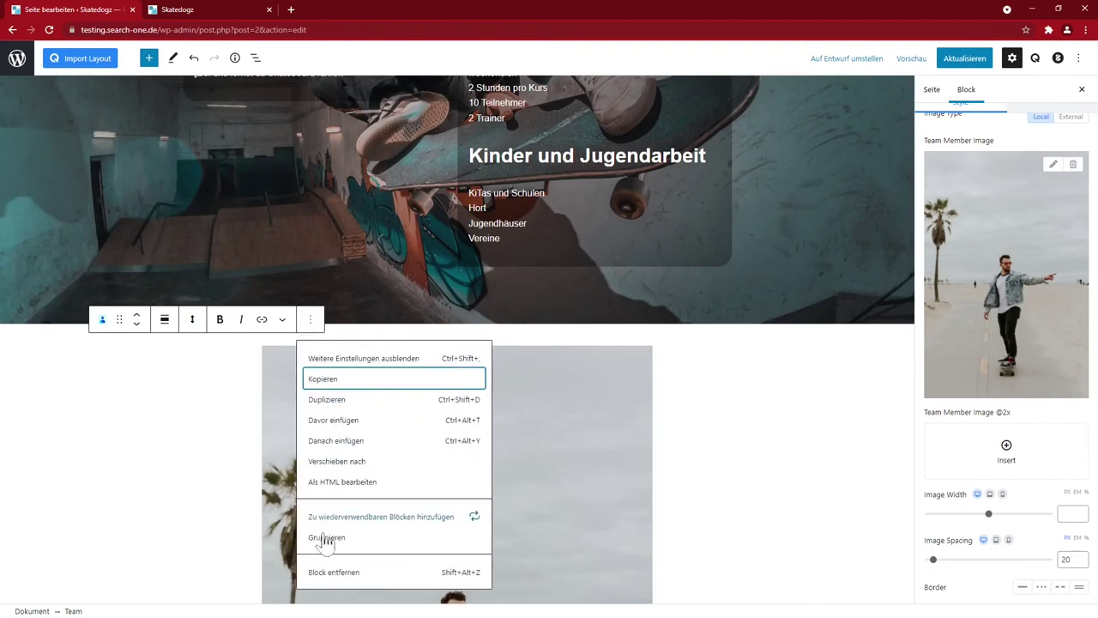
click(326, 571)
Step: Paste the copied Team block into the empty third column of the Unsere Trainer row through a paragraph placeholder
scroll(446, 505, down, 8)
scroll(509, 490, up, 1)
click(709, 224)
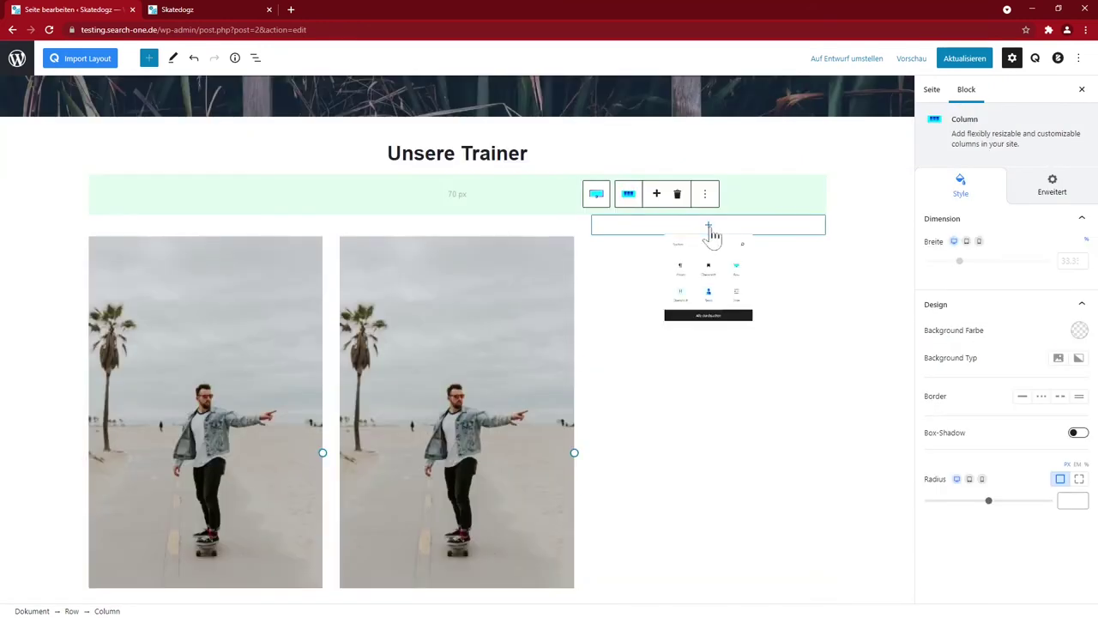
key(Tab)
key(Return)
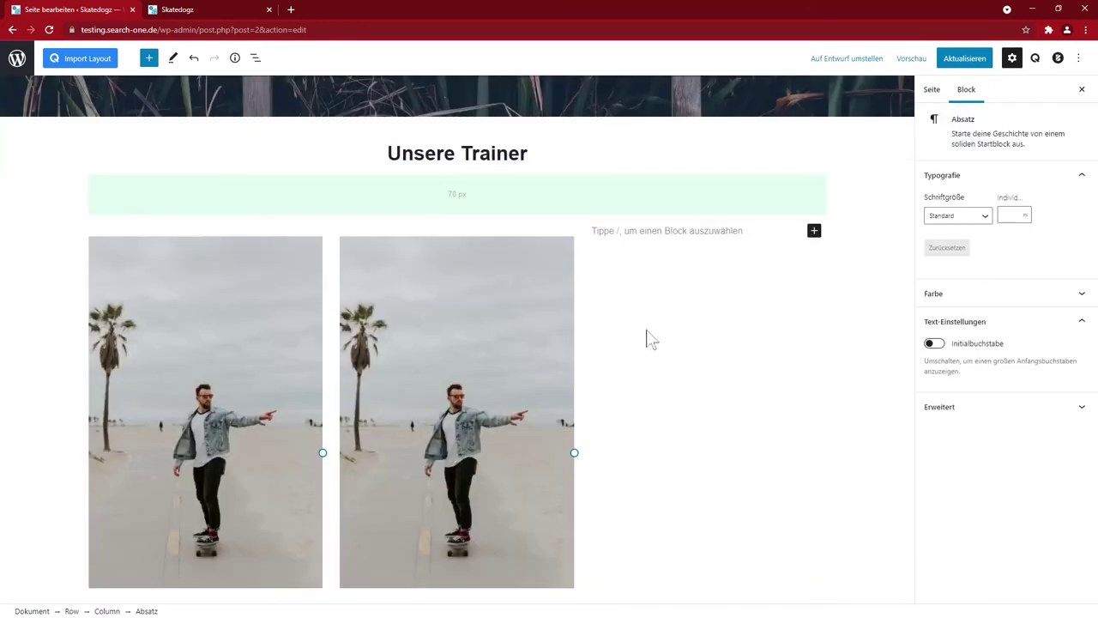
key(ctrl+v)
scroll(650, 338, up, 4)
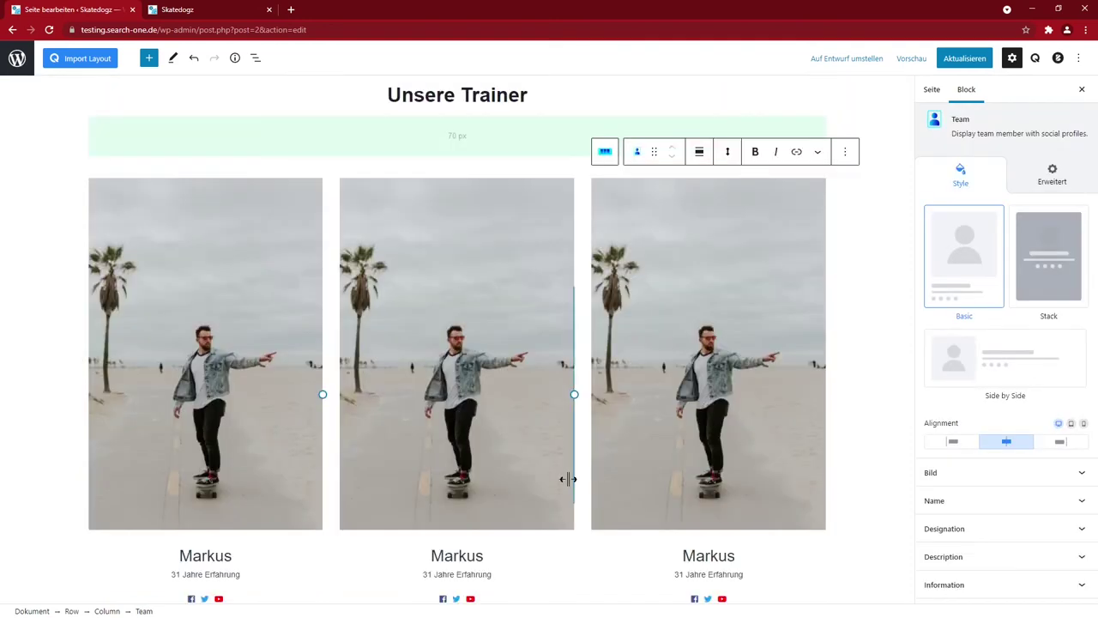
Step: Replace the second trainer's image with the media library photo of the man sitting outside at night
click(477, 354)
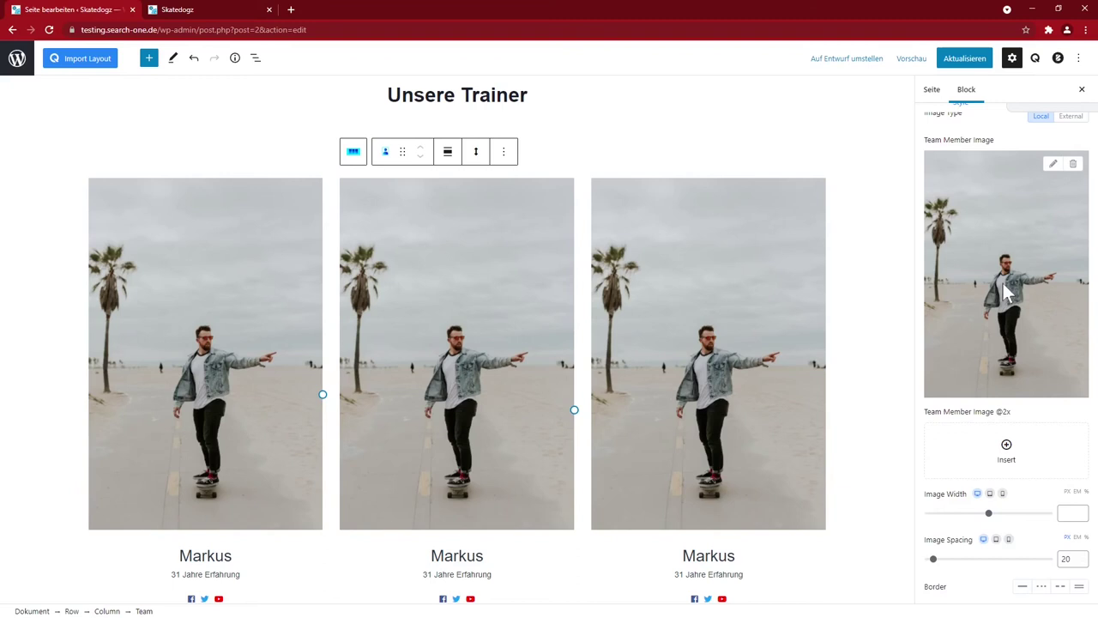
click(1004, 283)
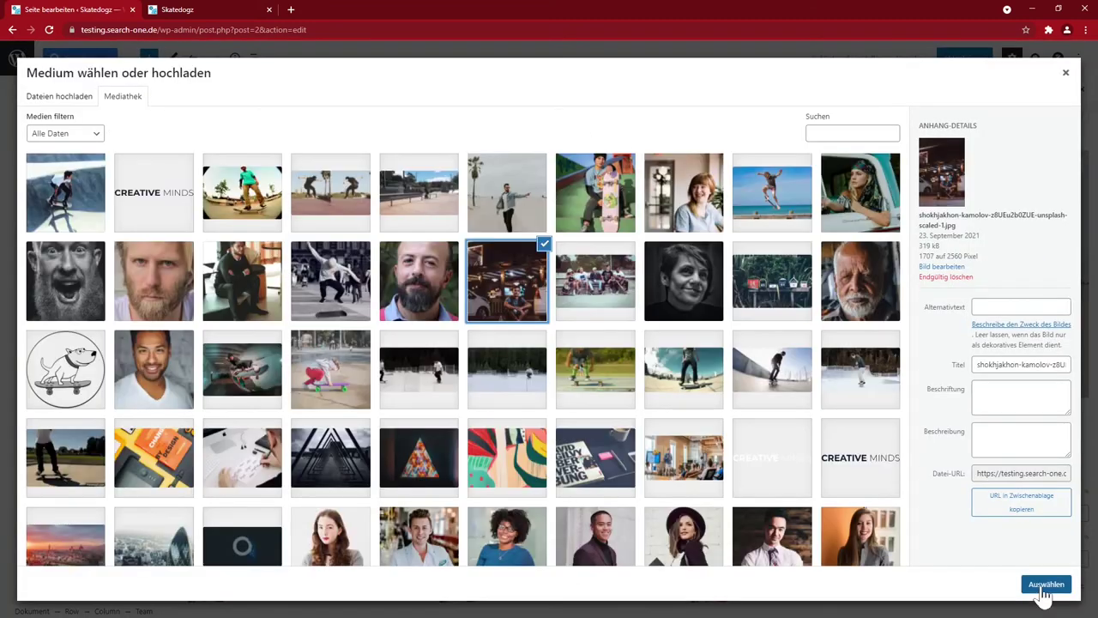
click(508, 280)
click(1046, 583)
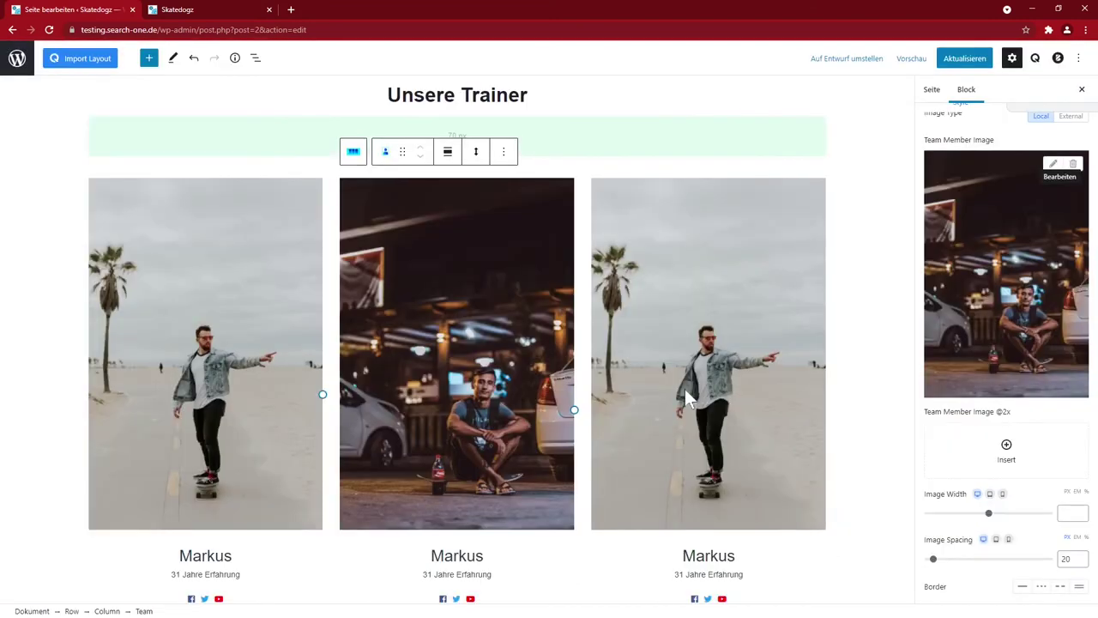
Step: Replace the third trainer's image with the photo of the person holding a pink skateboard on green steps
click(686, 393)
click(1049, 168)
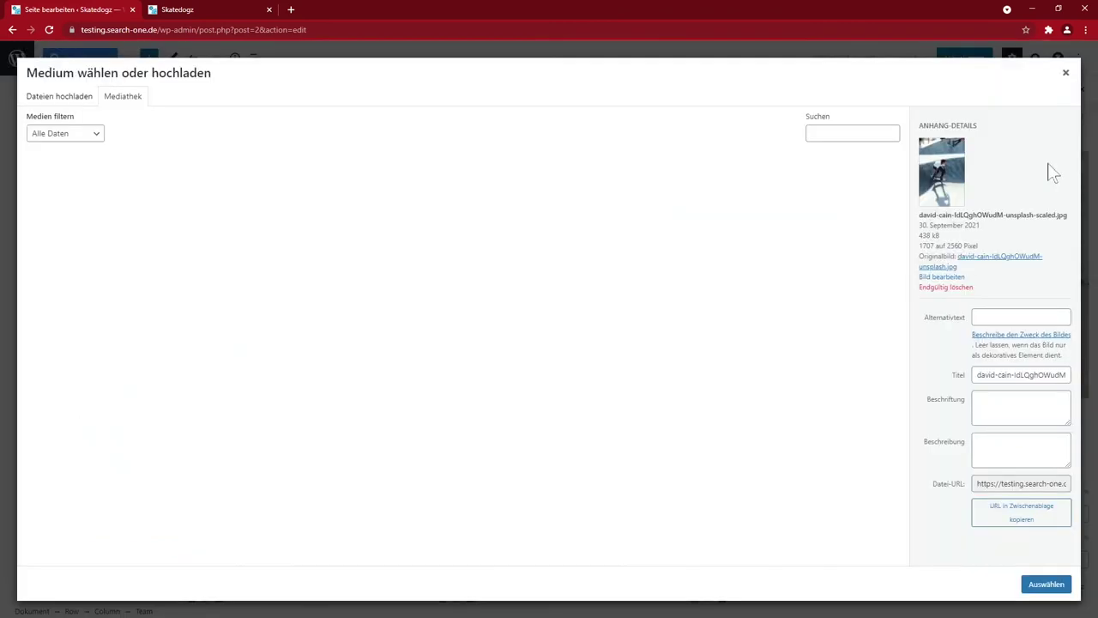
click(1036, 587)
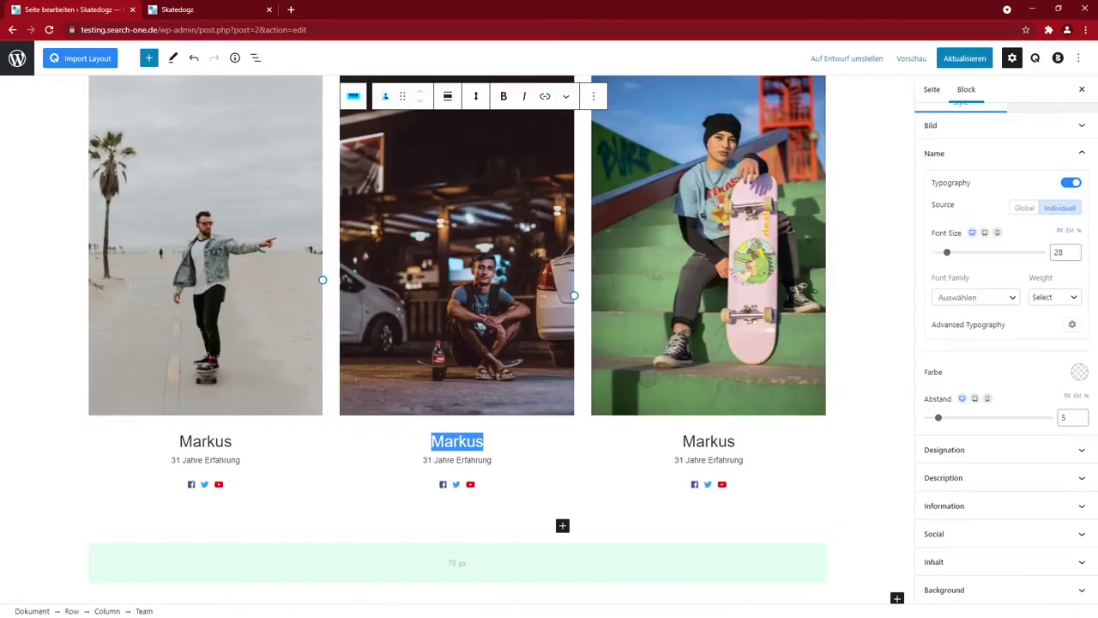
Step: Enter the second and third trainers' names and set their experience to 32 and 29 Jahre Erfahrung
text(Claus)
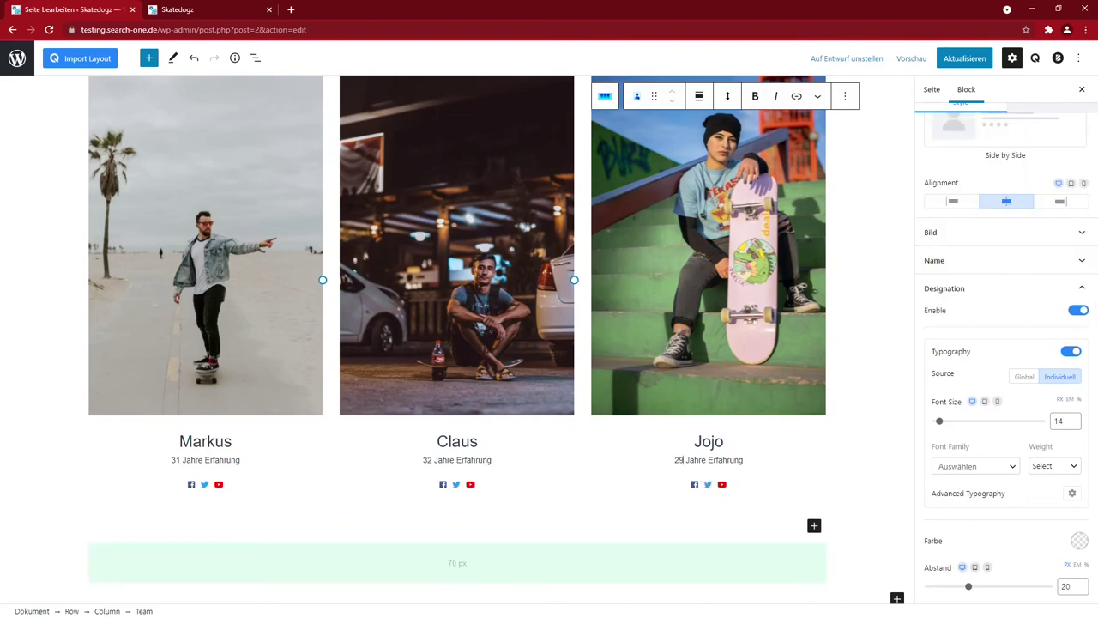
scroll(589, 475, up, 1)
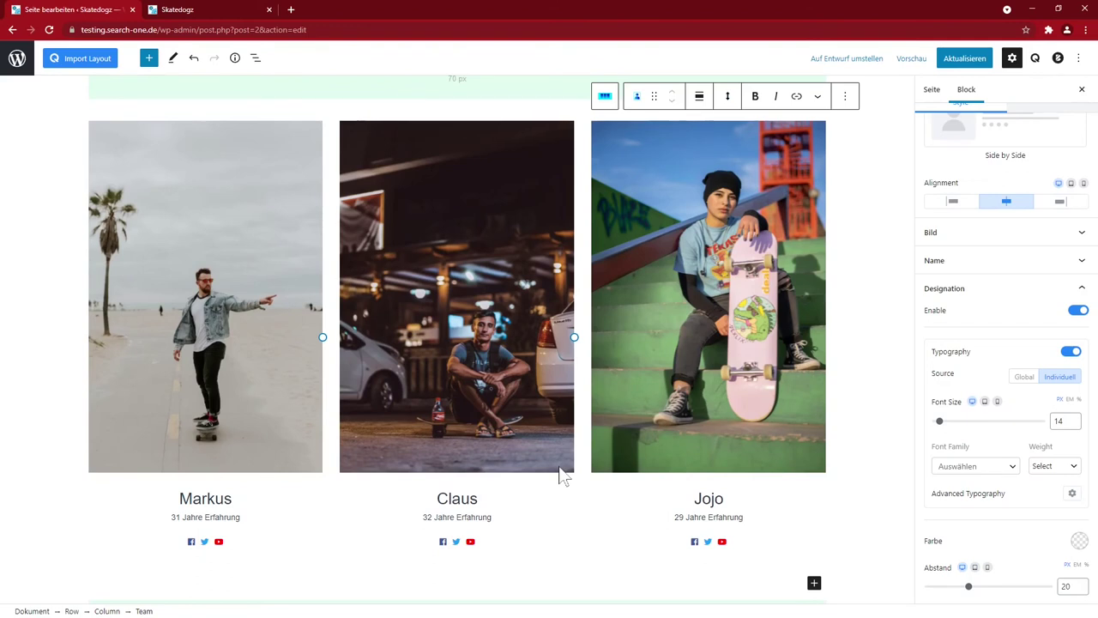
click(69, 218)
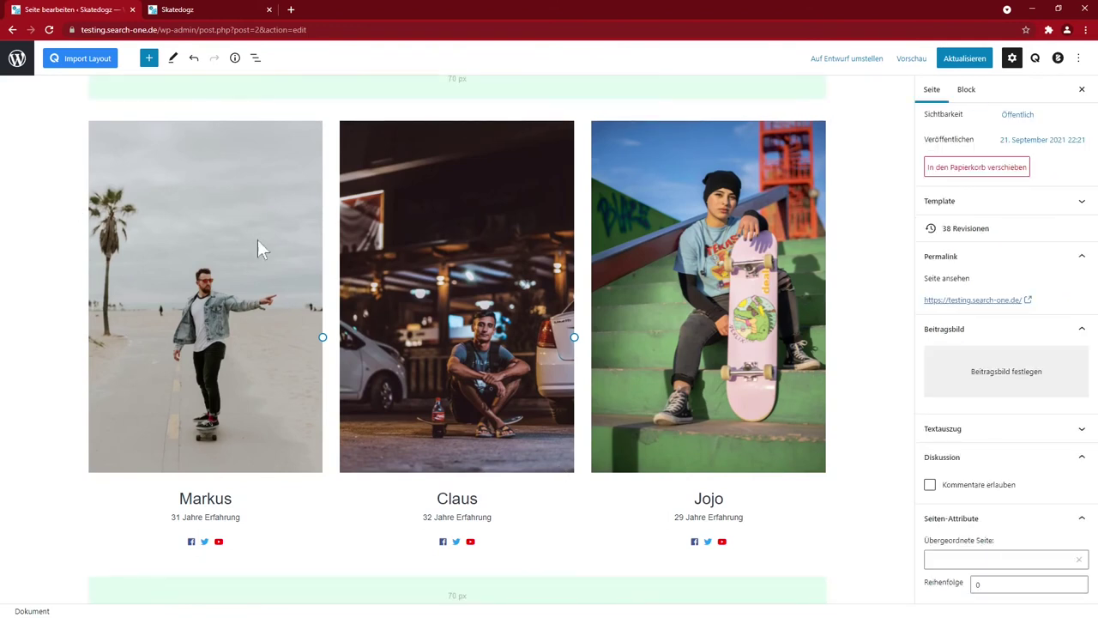
Step: Try the wide alignment option (Weite Breite) on the second trainer's Team block
click(456, 300)
scroll(480, 313, up, 2)
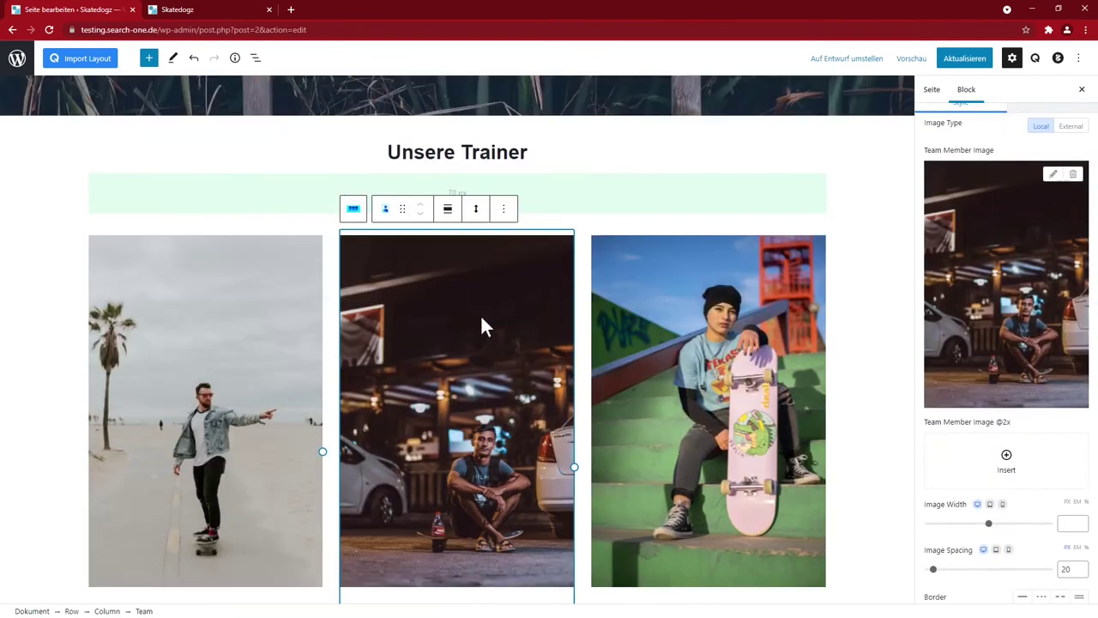
click(447, 210)
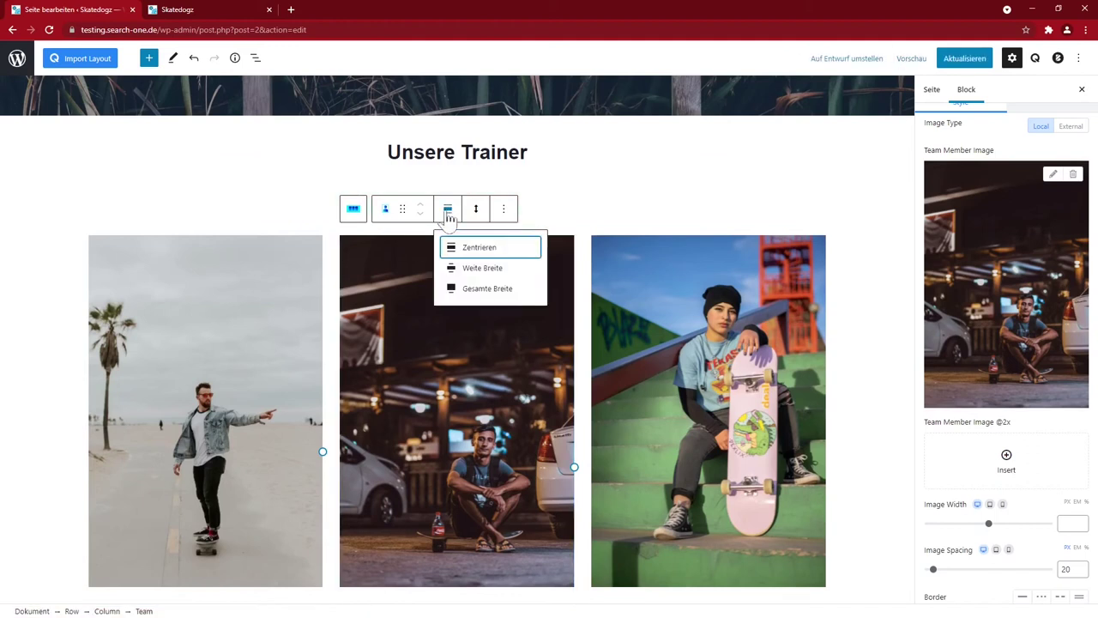
click(477, 266)
scroll(861, 258, up, 1)
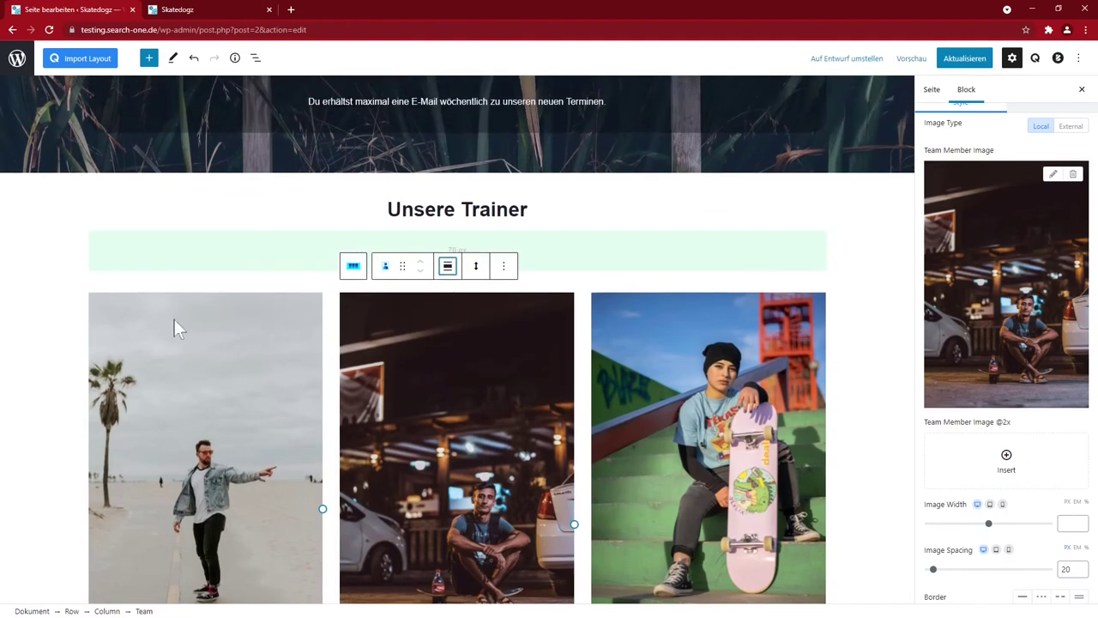
Step: Set the trainer row's right and left inner spacing to 100 px and update the page
click(124, 256)
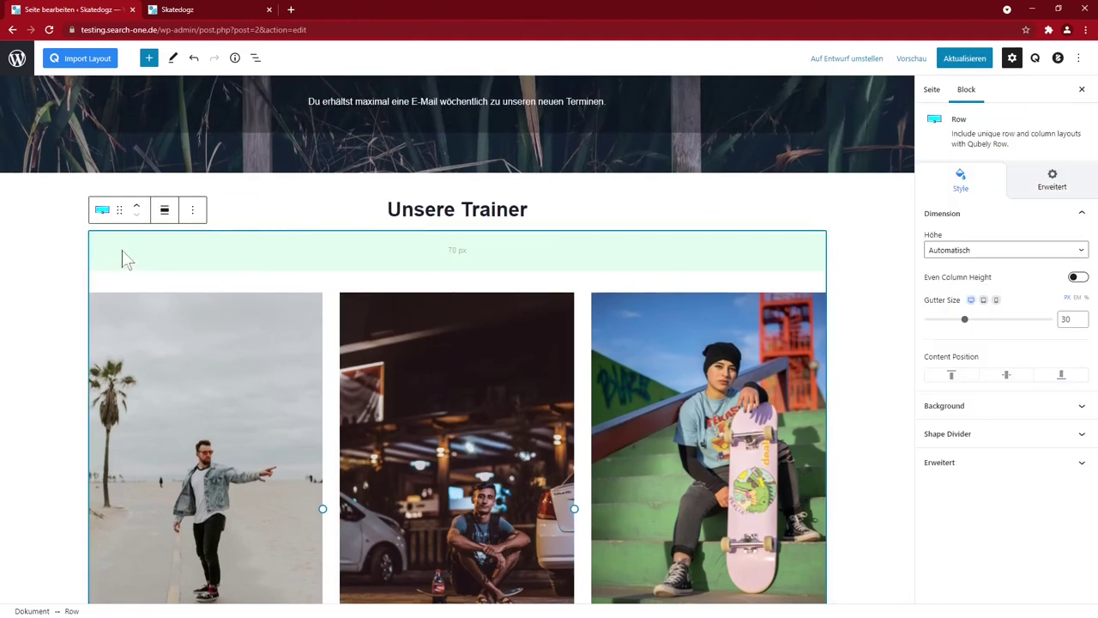
click(1054, 194)
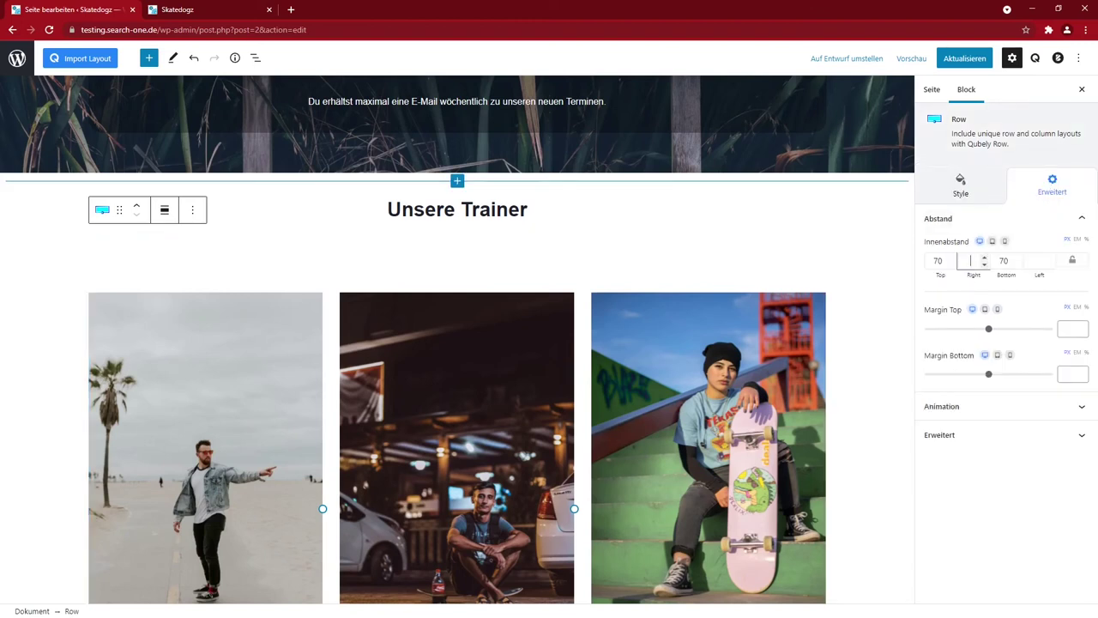
text(100)
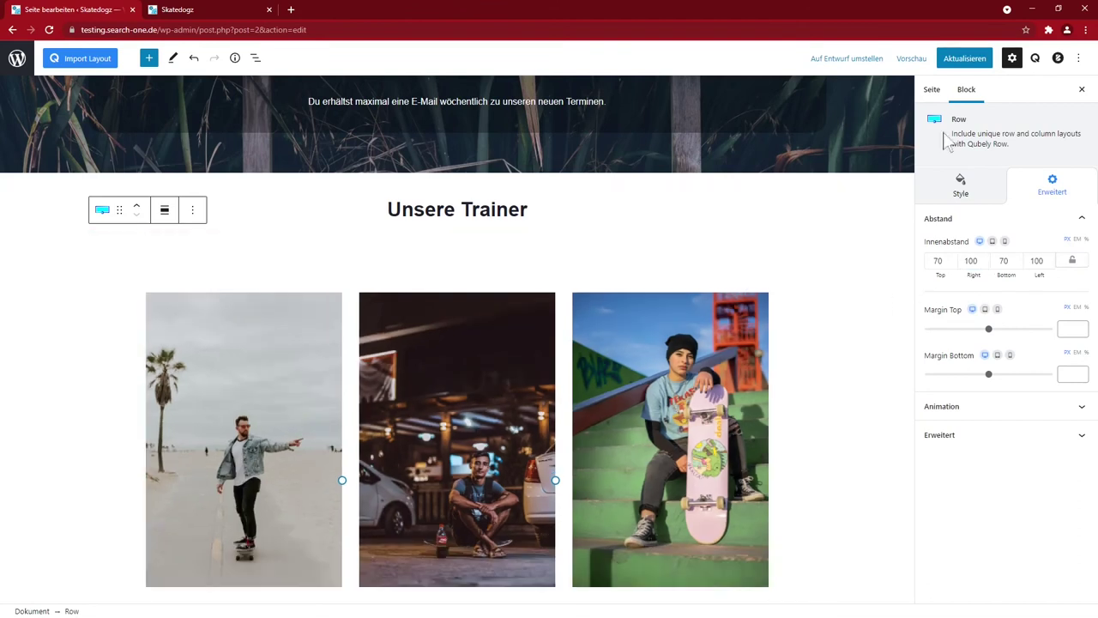
click(965, 58)
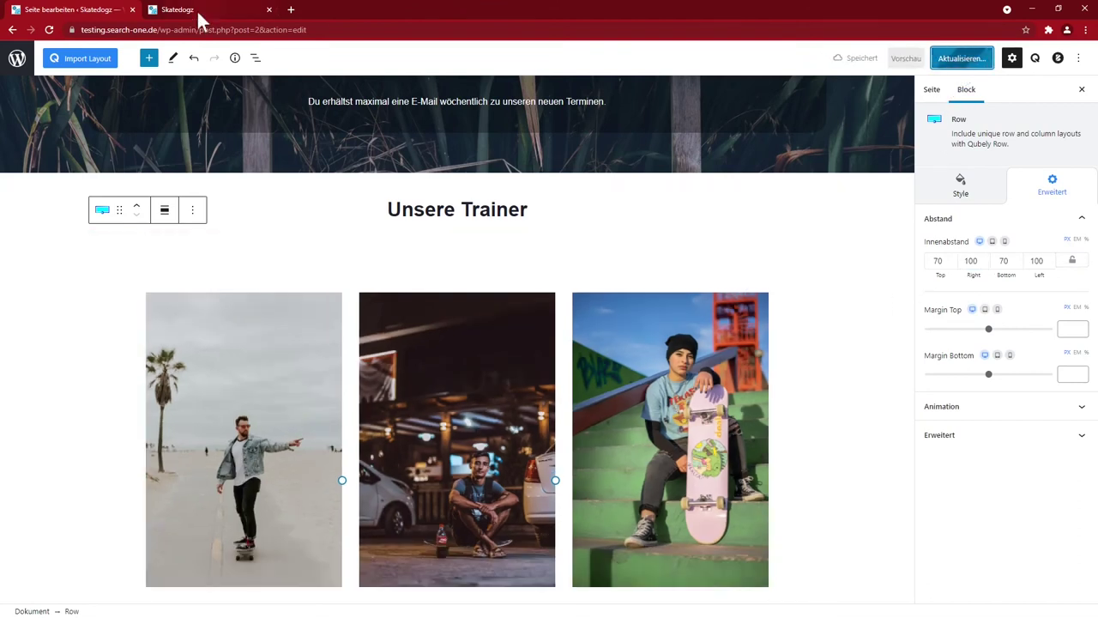
Step: Reload the live Skatedogz site and examine the layout and spacing of the Unsere Trainer section
click(197, 9)
click(51, 33)
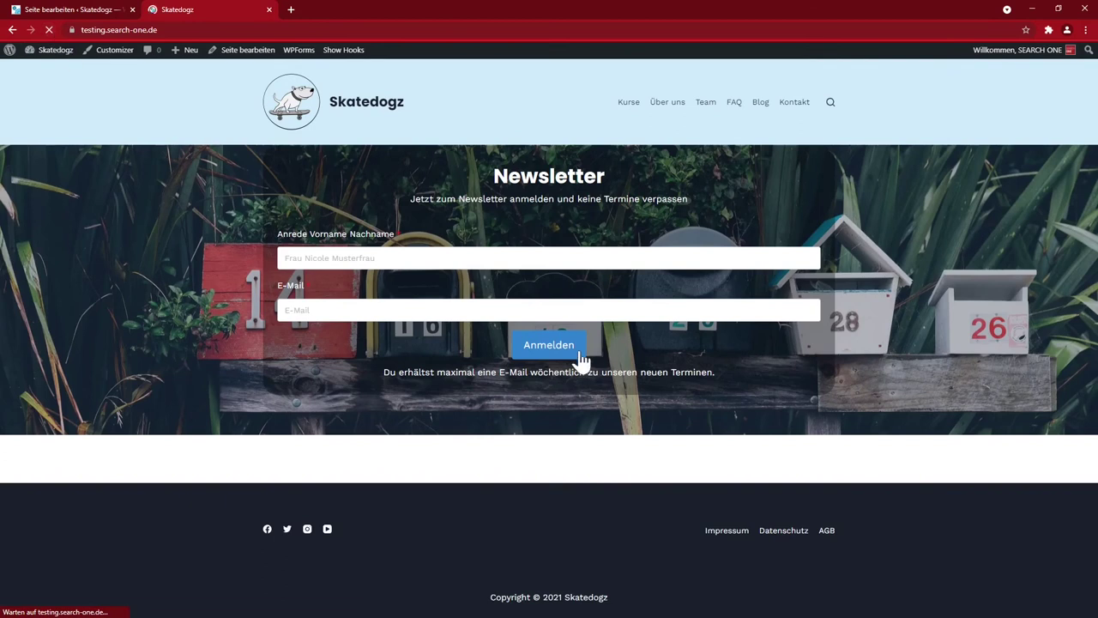
scroll(557, 319, down, 4)
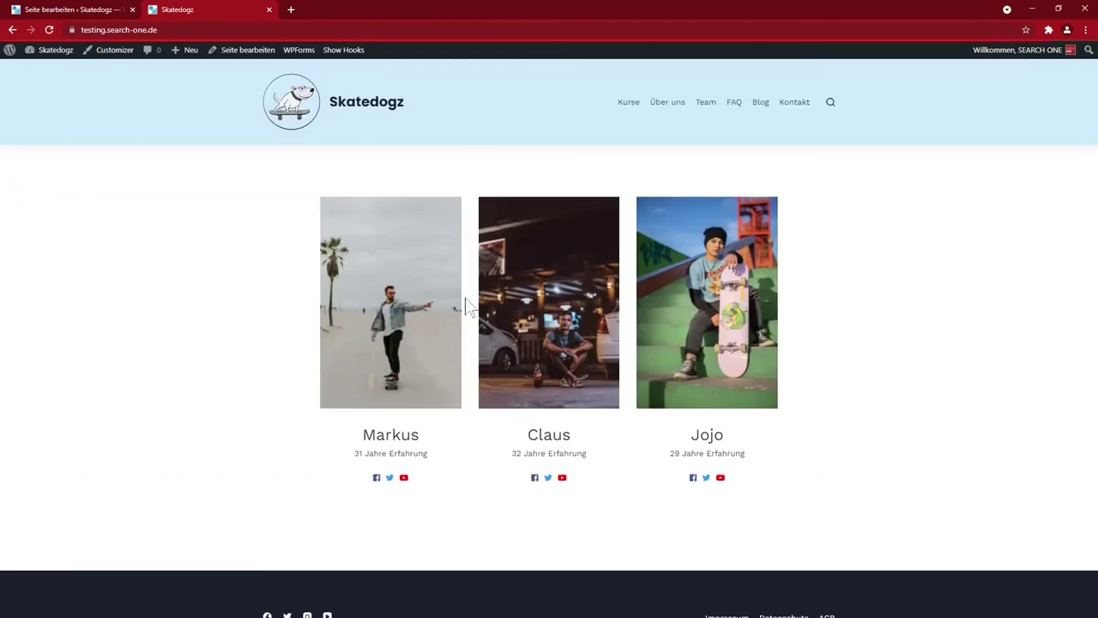
scroll(627, 309, up, 2)
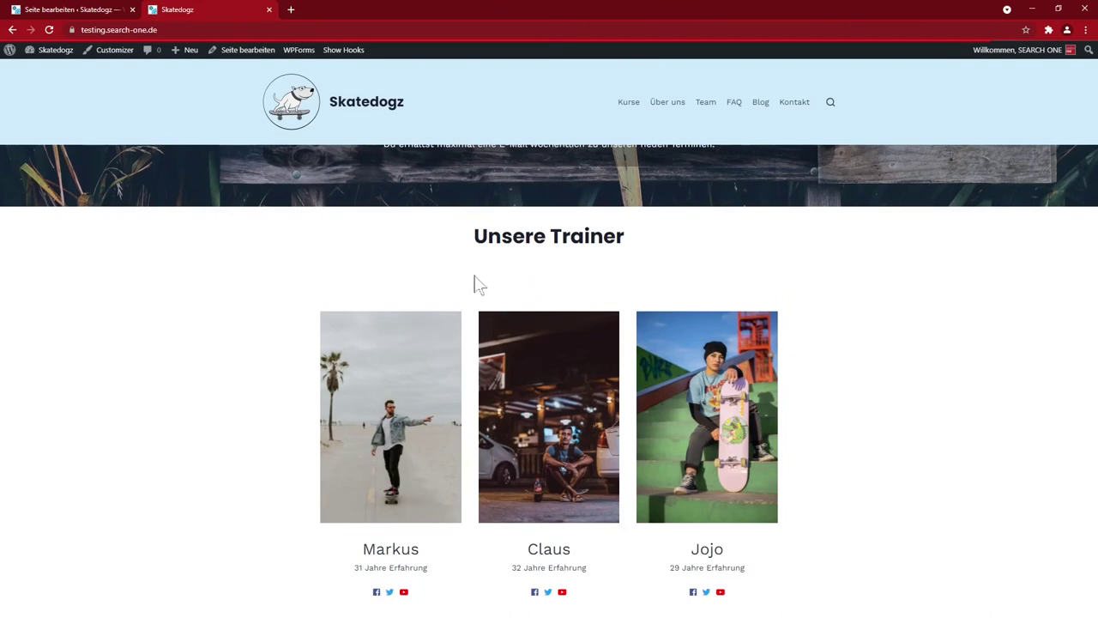
Step: Return to the page editor and set the trainer row's top inner spacing to 20 px
click(104, 10)
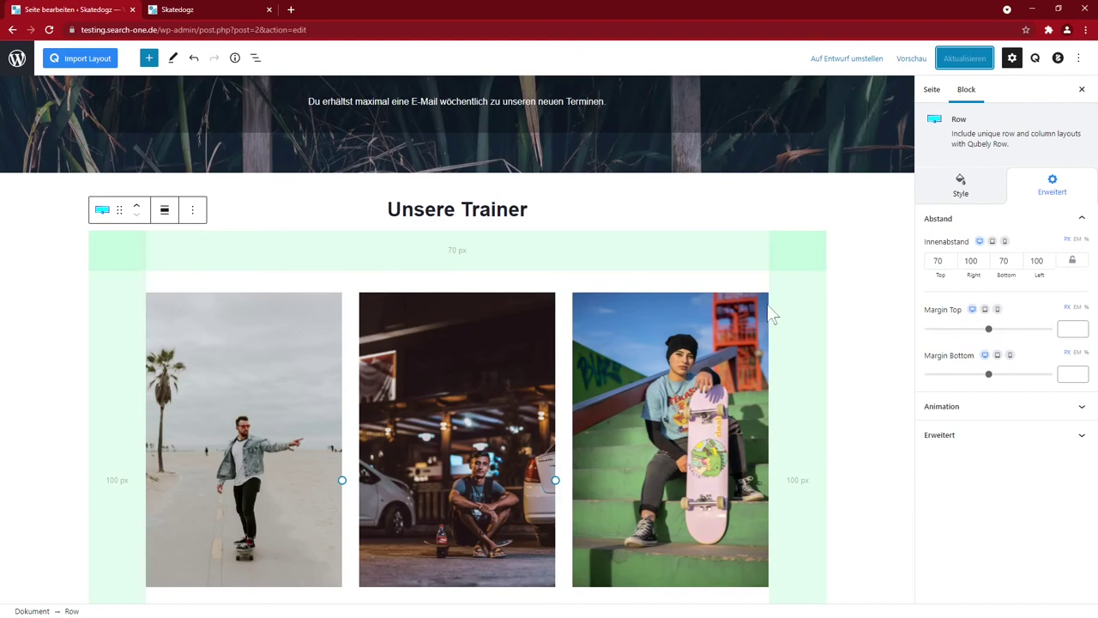
text(20)
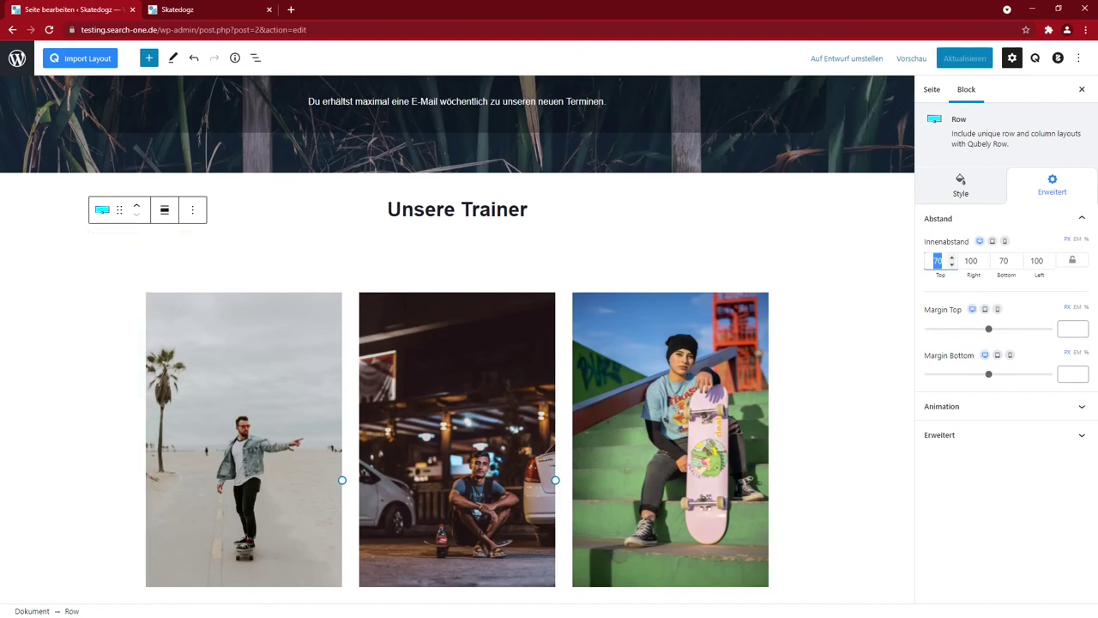
Step: Update the page with the new top spacing and reload the live site to check the trainer section
key(Tab)
key(ctrl+Tab)
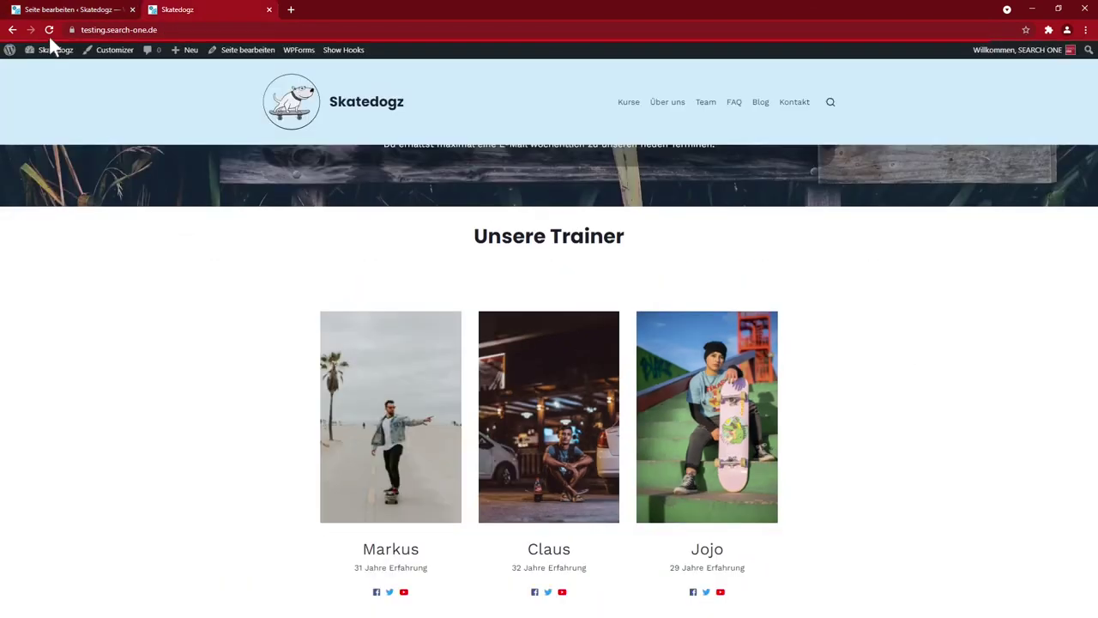
click(49, 30)
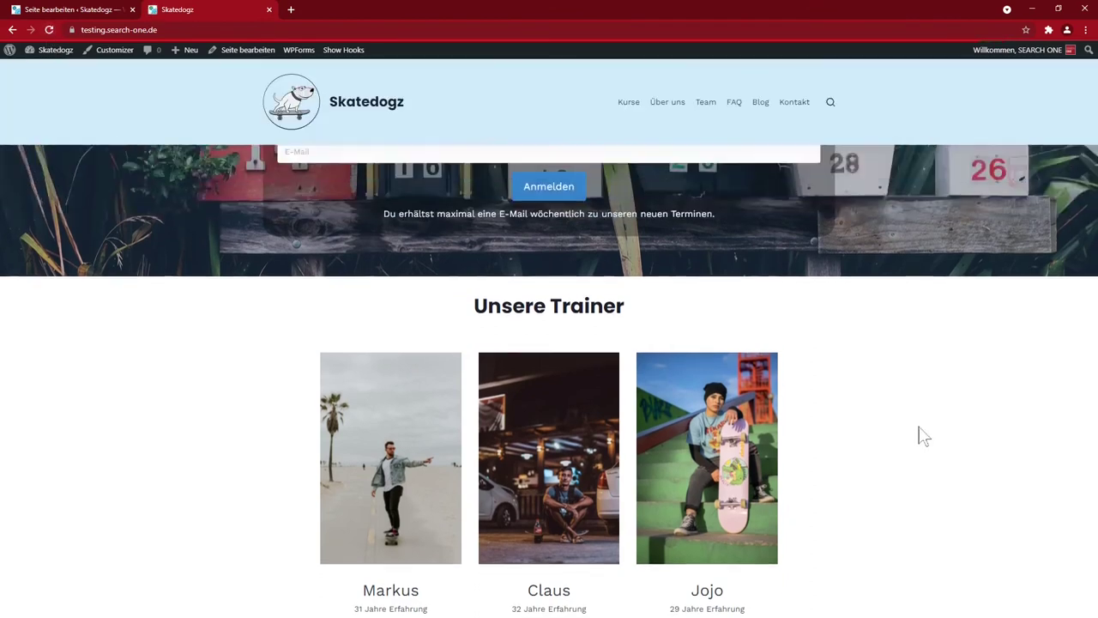
Step: Return to the page editor and examine the Unsere Trainer heading's style and advanced settings for a spacing option
key(ctrl+shift+Tab)
click(453, 209)
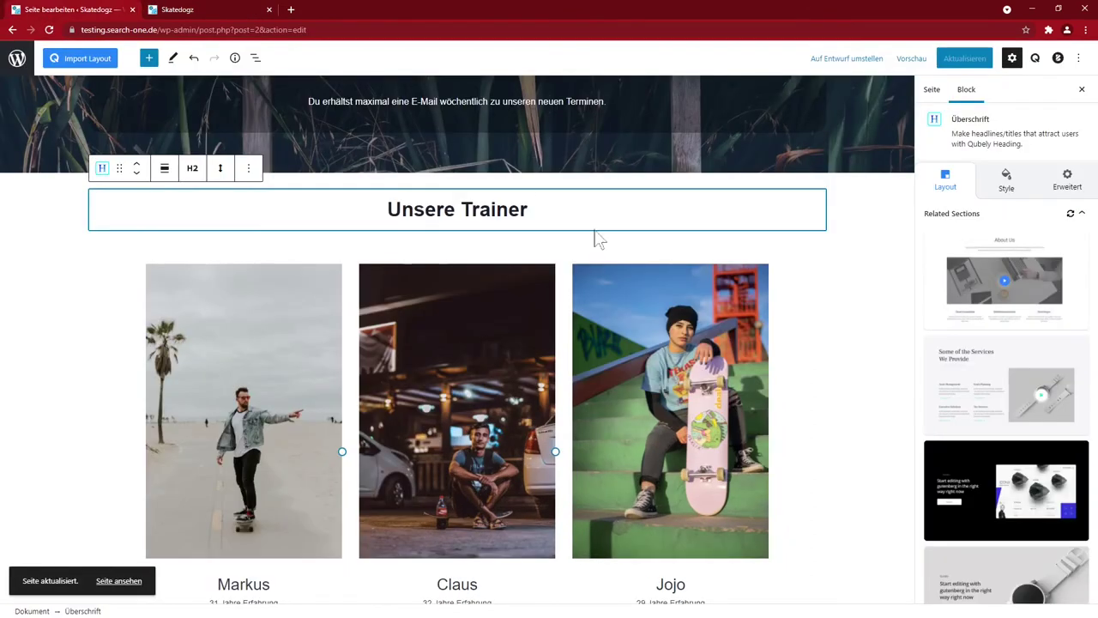
click(1067, 180)
scroll(540, 254, up, 1)
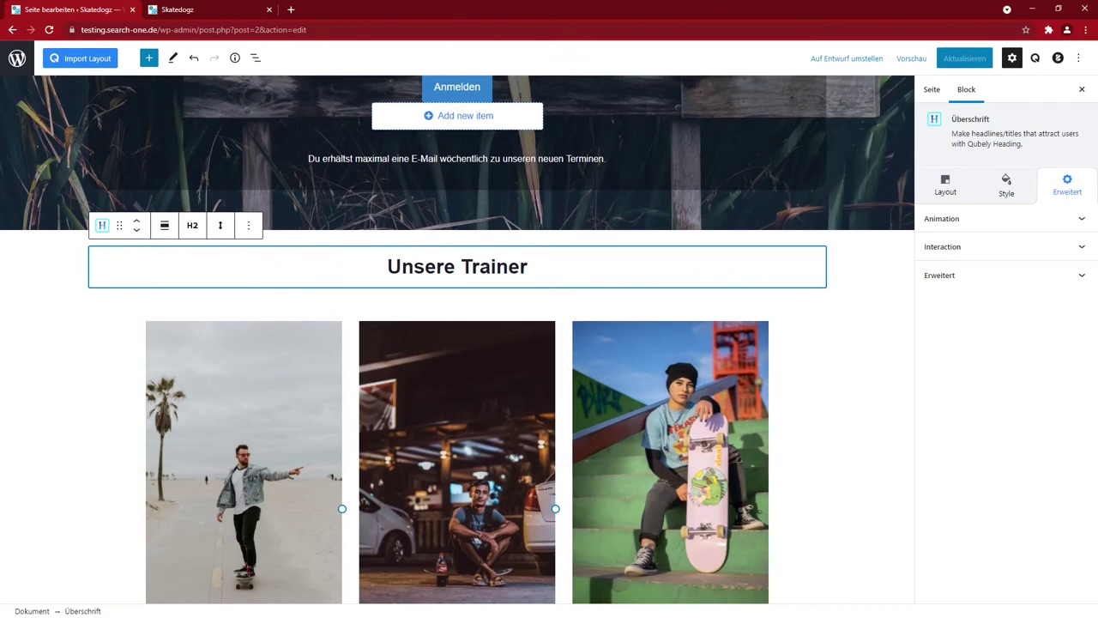
click(52, 267)
click(401, 263)
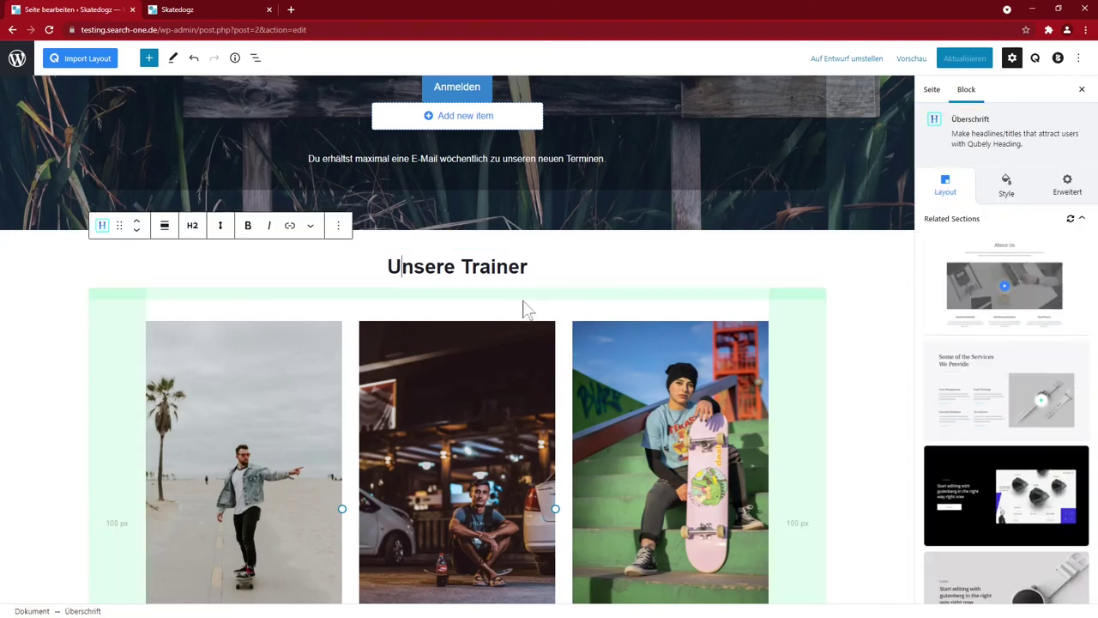
click(102, 225)
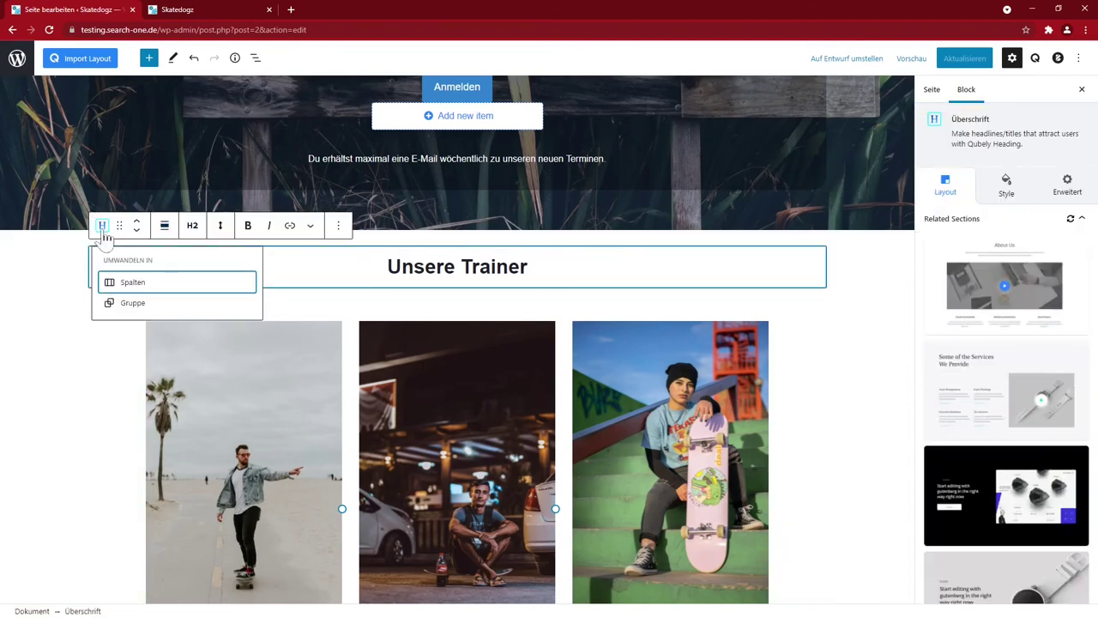
click(1011, 182)
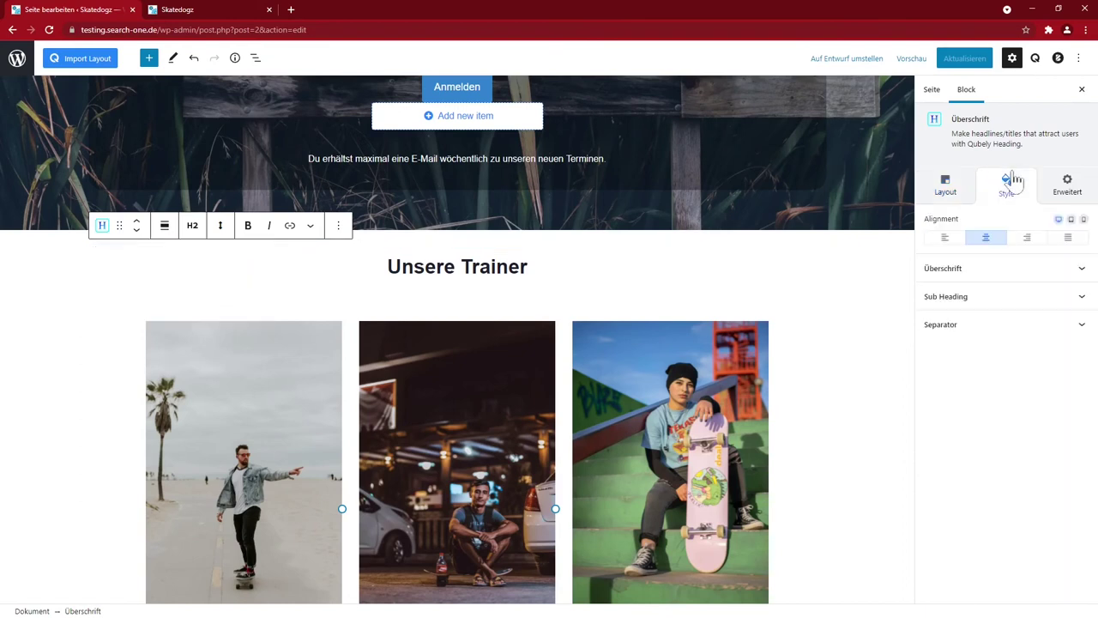
click(992, 271)
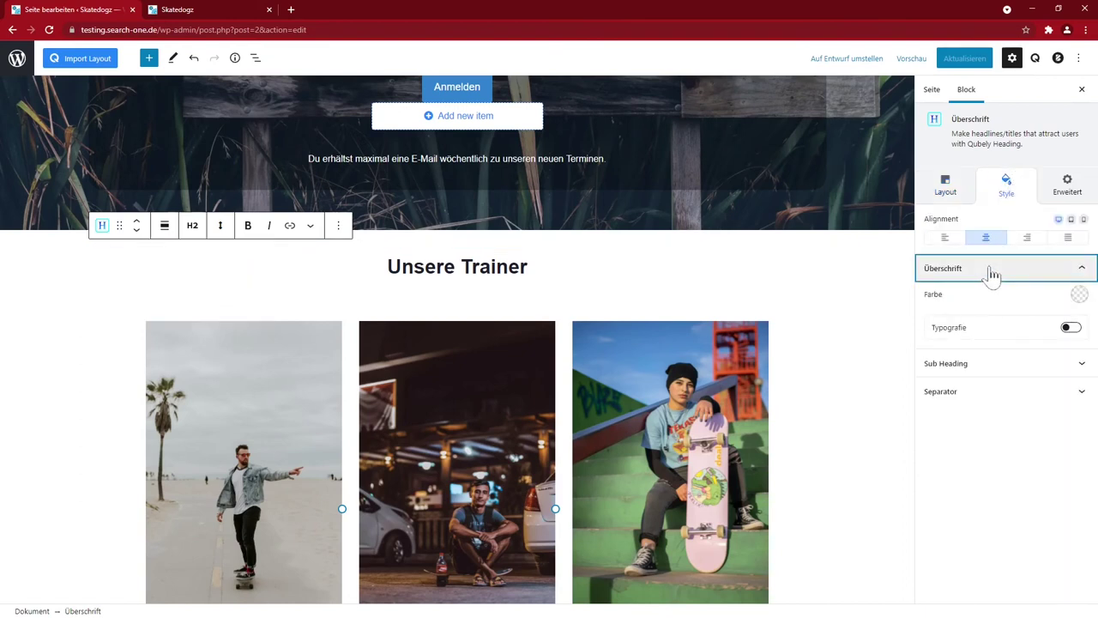
click(993, 271)
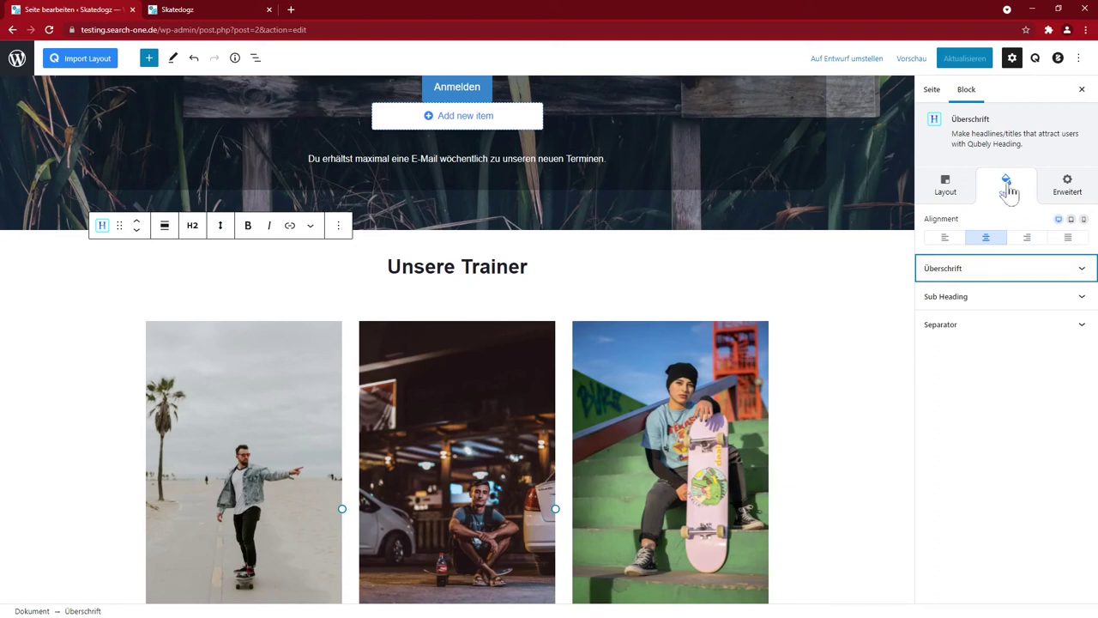
click(1052, 196)
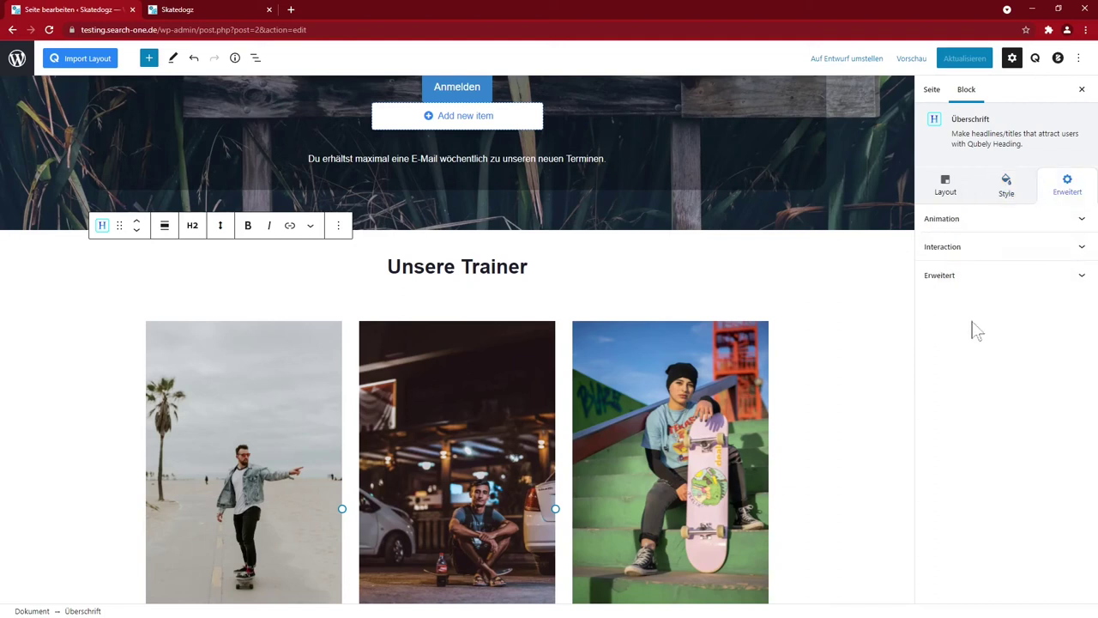
click(848, 286)
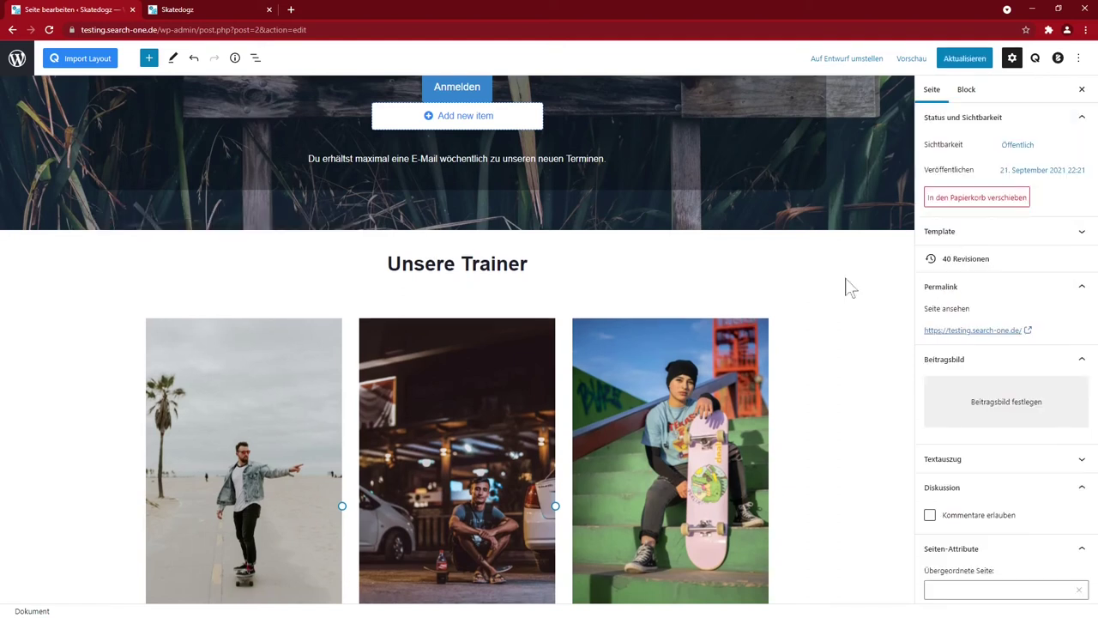
Step: Set the bottom margin of the newsletter row above the Unsere Trainer heading to 60 px and update the page
click(726, 229)
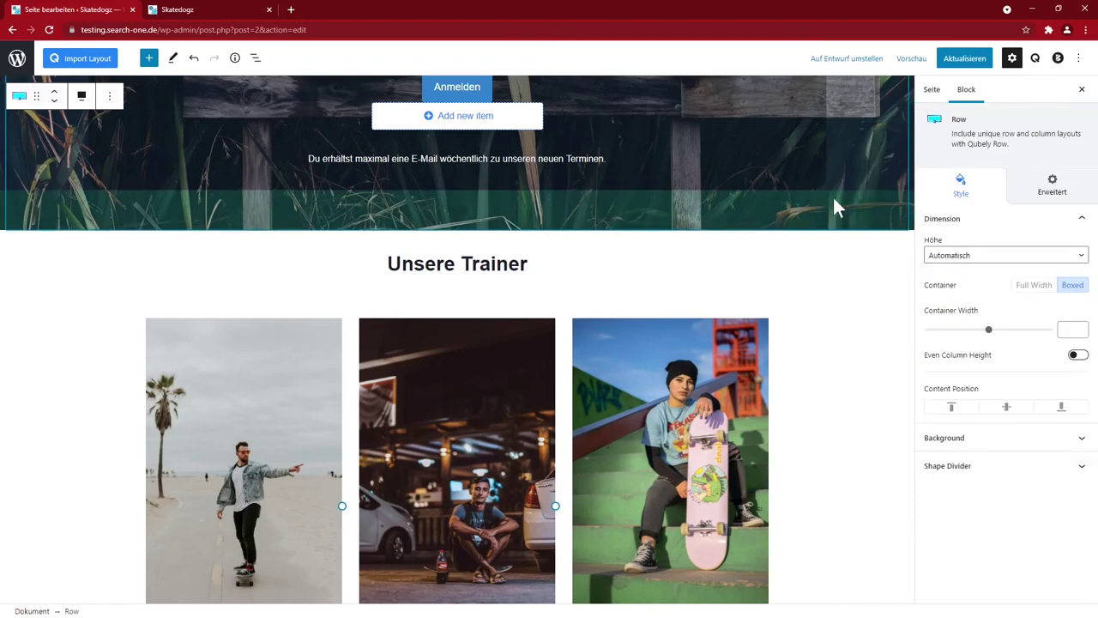
click(1050, 194)
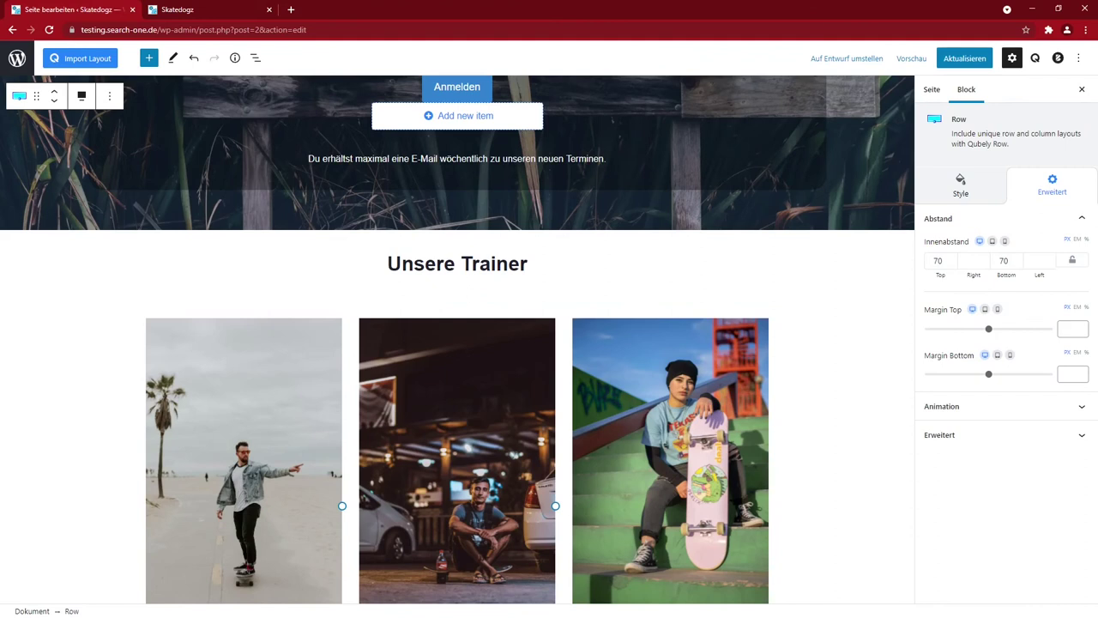
drag(992, 381, 991, 389)
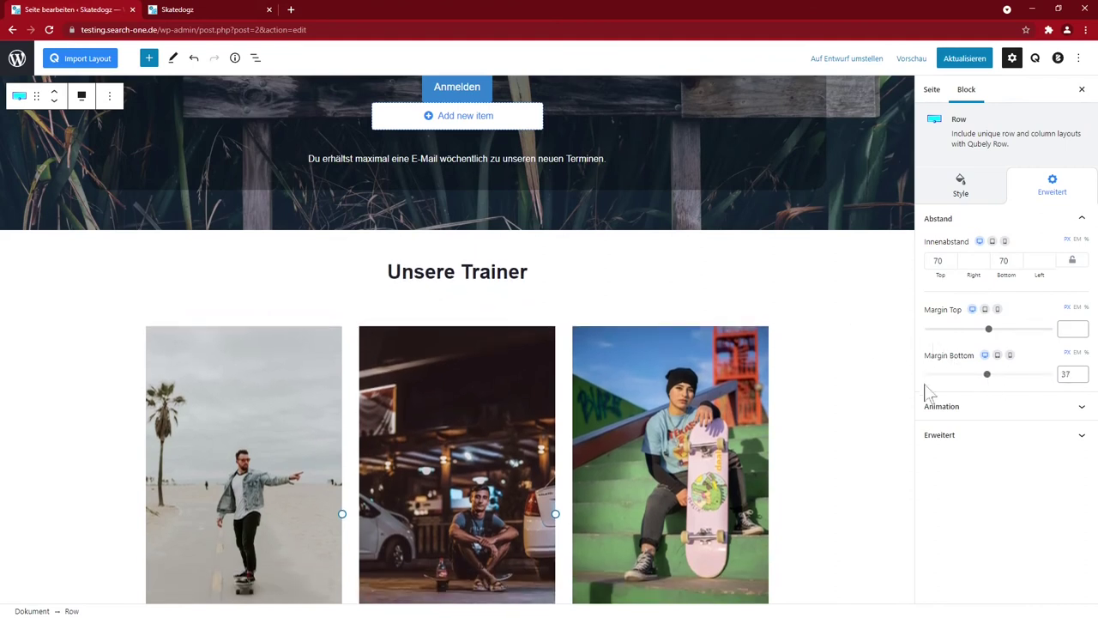
double_click(1063, 375)
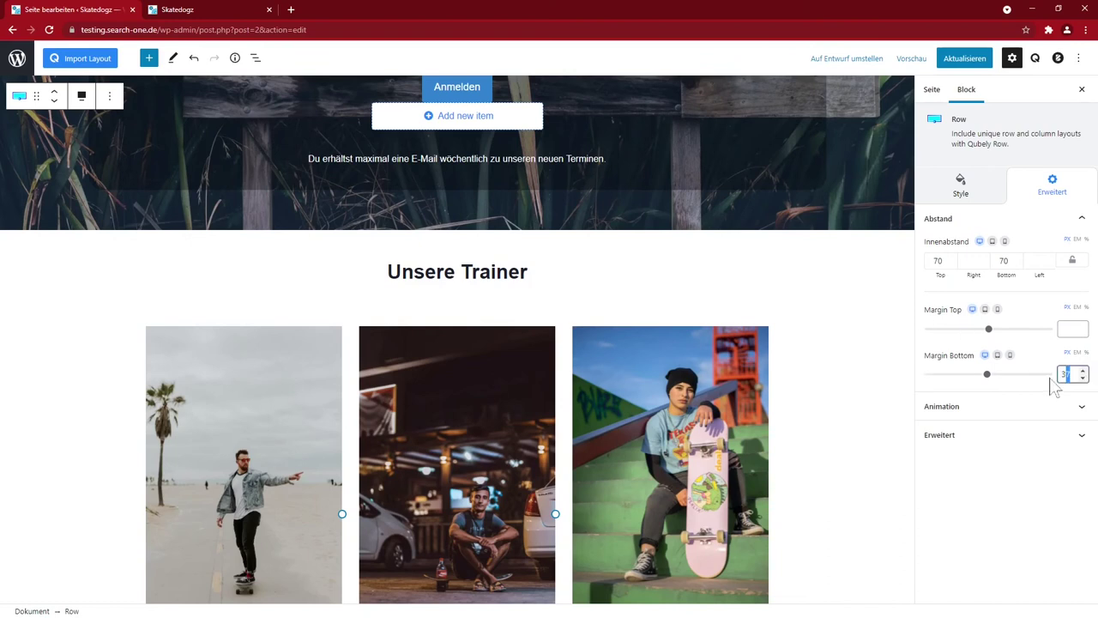
text(40)
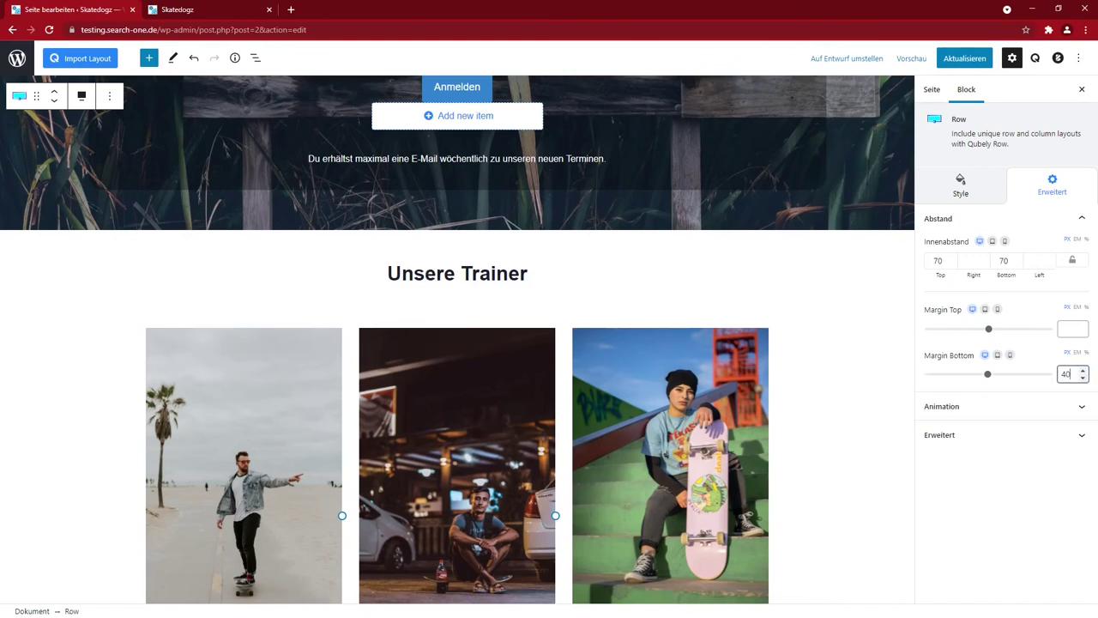
text(60)
key(Tab)
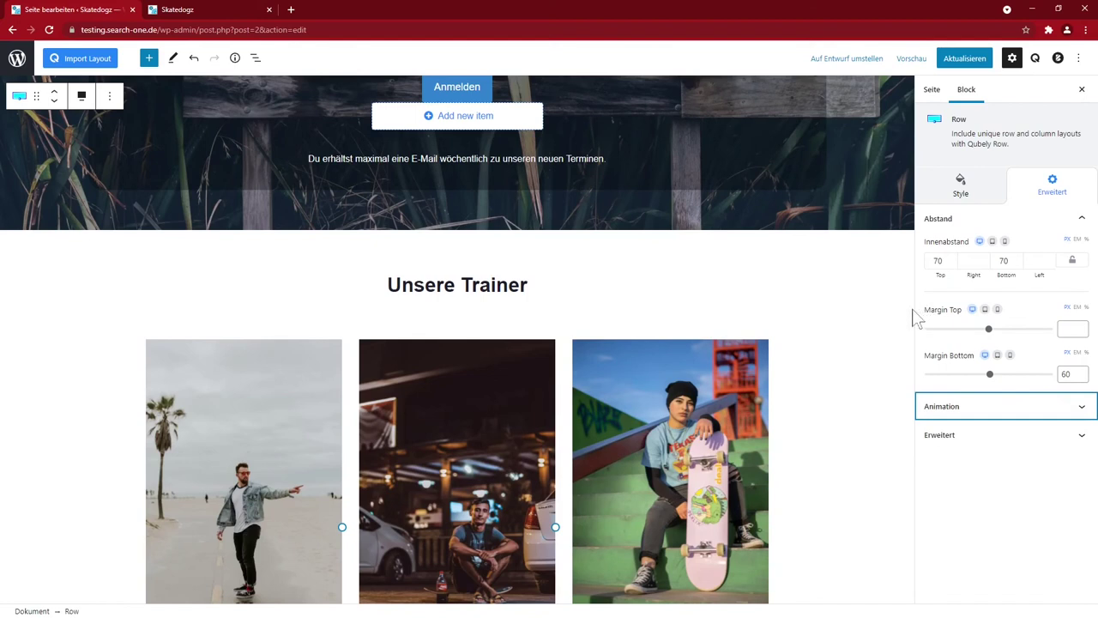
scroll(856, 377, down, 2)
scroll(877, 372, down, 3)
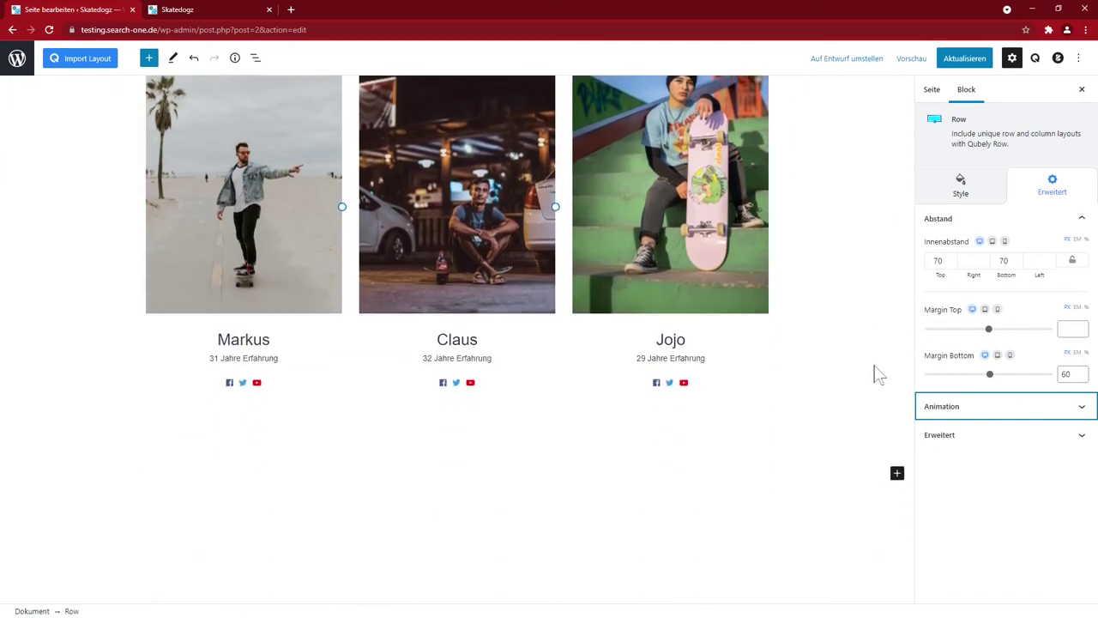
scroll(827, 498, up, 4)
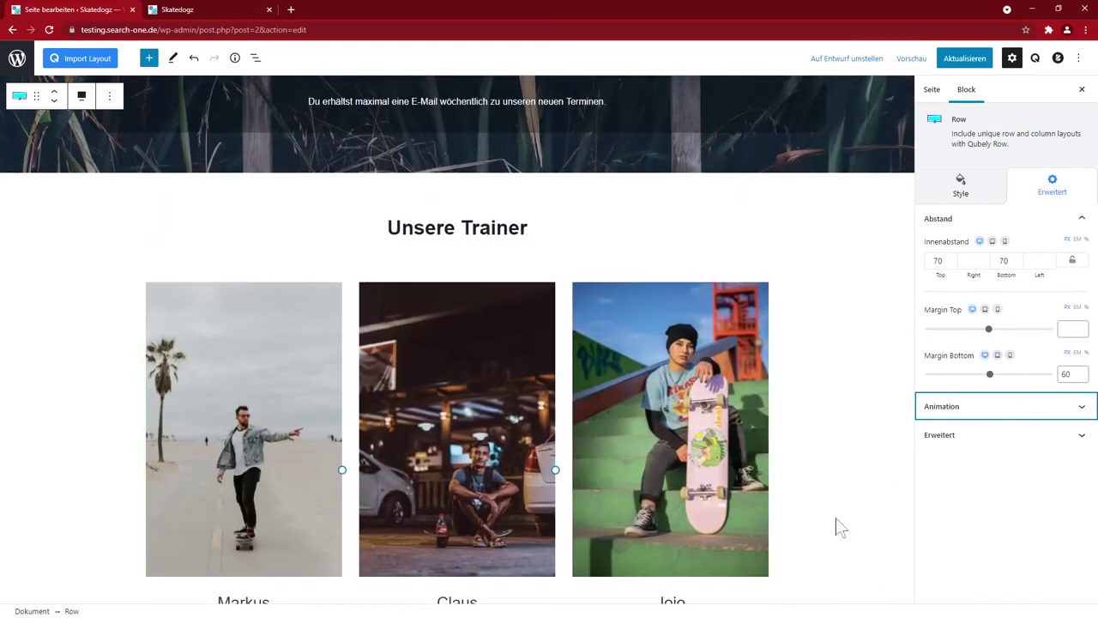
scroll(836, 515, down, 2)
click(964, 57)
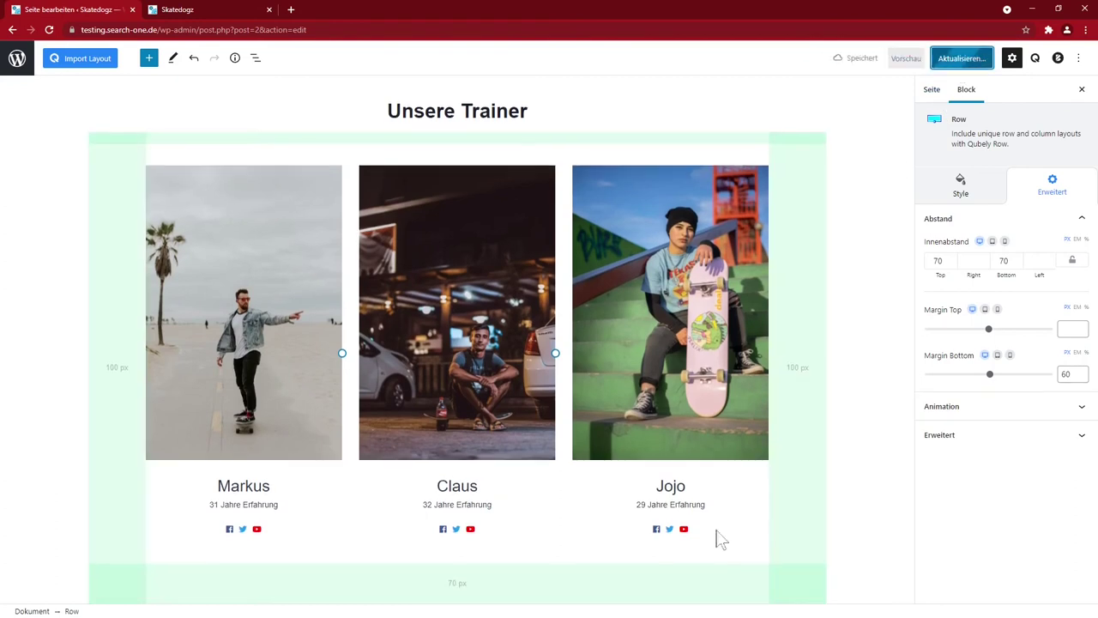
Step: Insert a Row block with two equal columns below the trainer section
scroll(784, 483, down, 3)
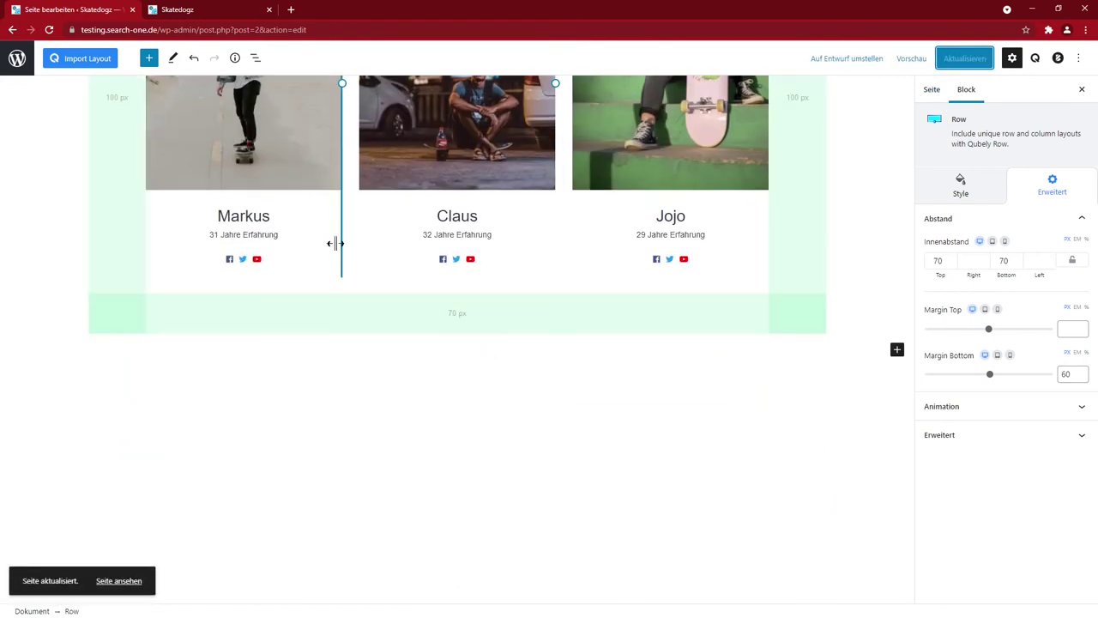
click(816, 393)
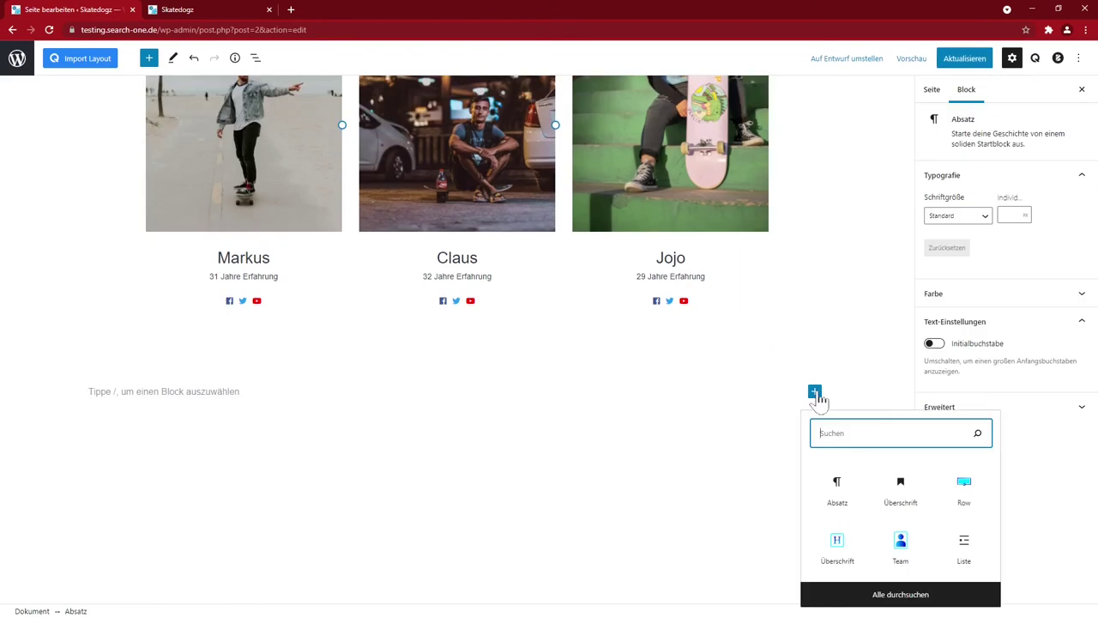
click(968, 496)
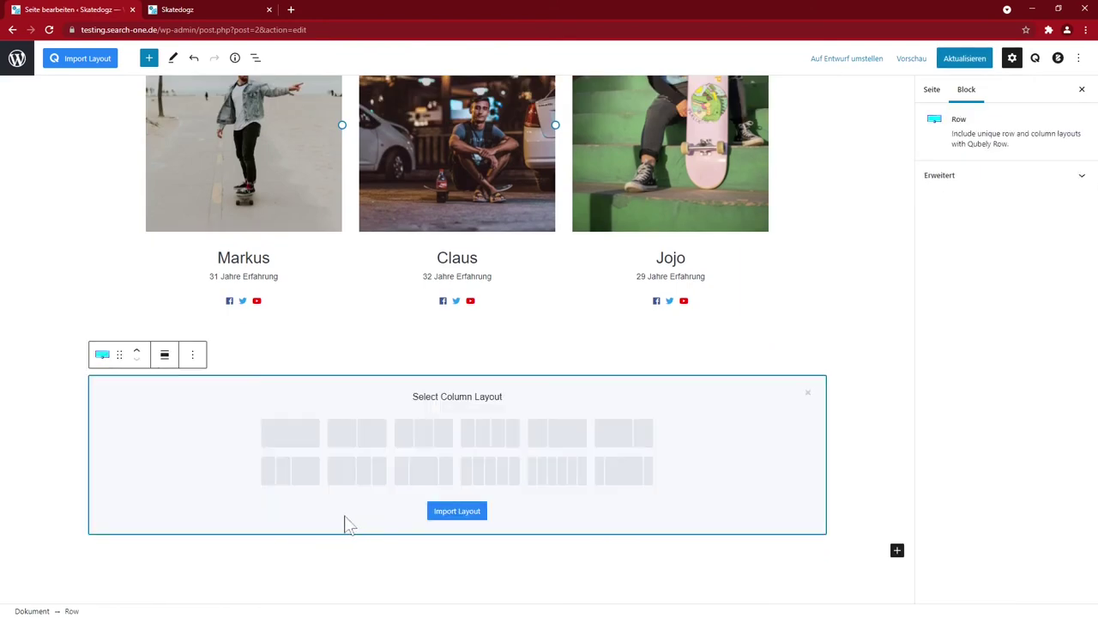
click(357, 439)
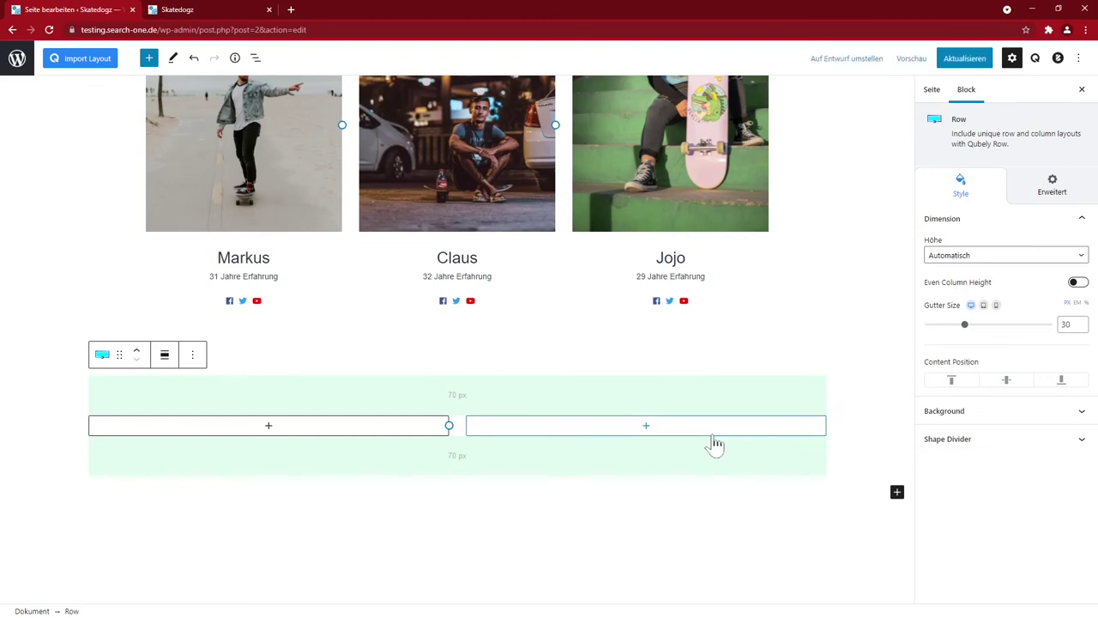
Step: Fill the first column with the heading "Kontakt / Buchen" and the reference page's paragraph "Bock auf Skateboard lernen? Dann buche jetzt deinen ersten Kurs."
key(alt+Tab)
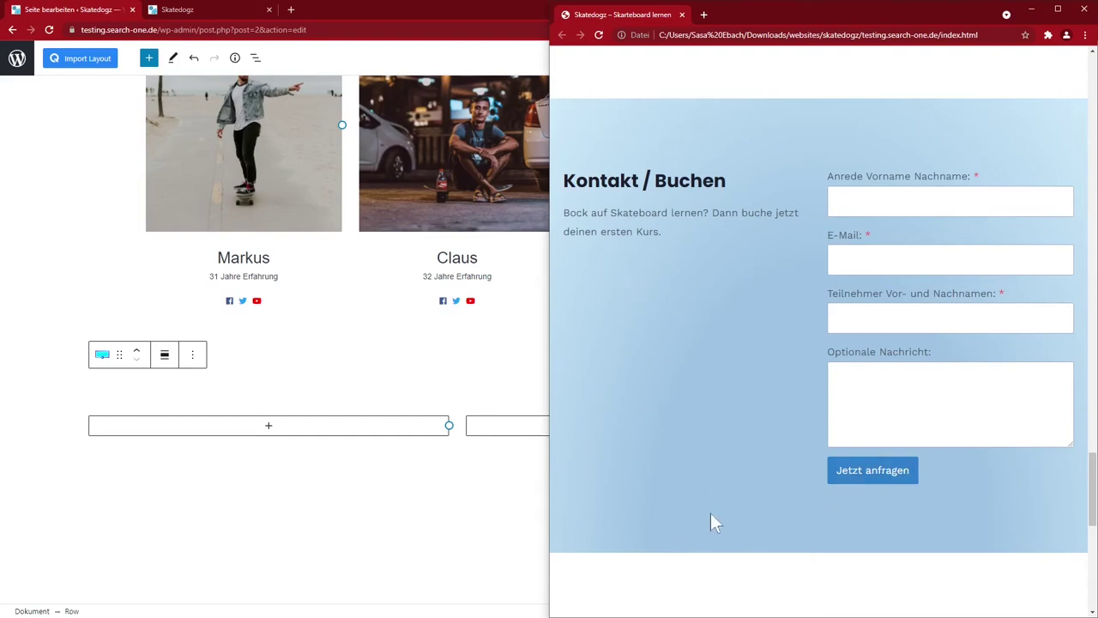
click(273, 433)
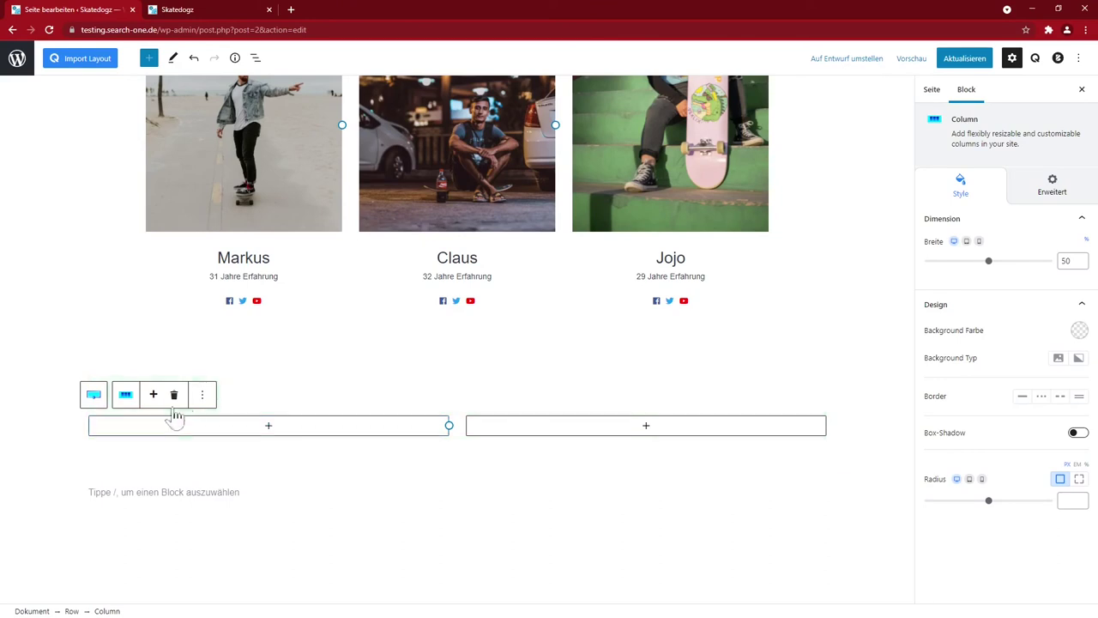
click(268, 426)
text(Kontakt / Buchen)
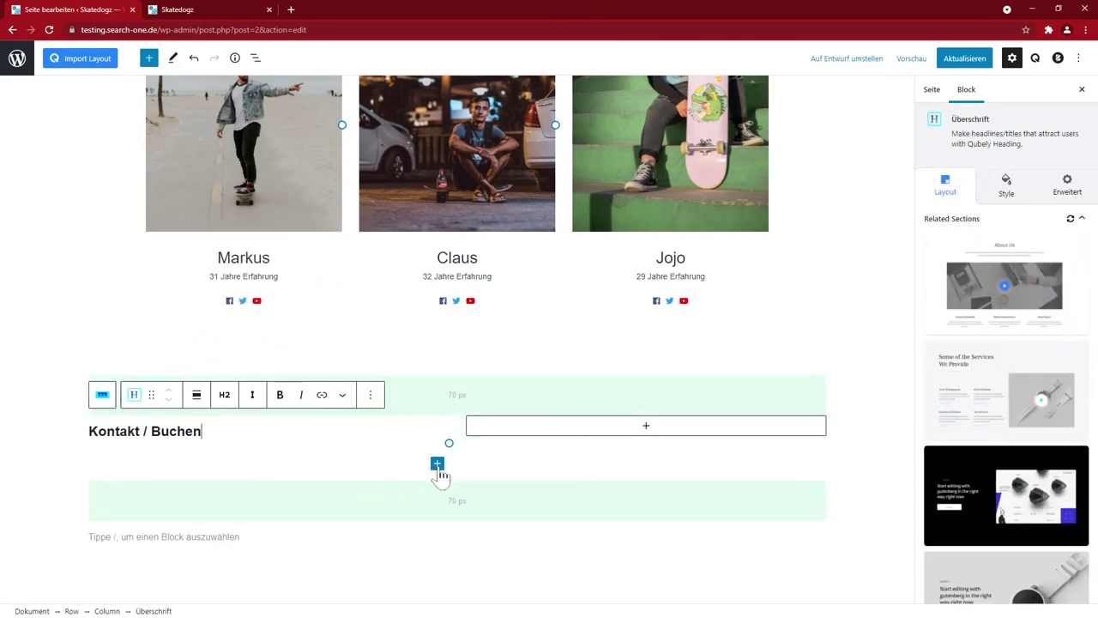
click(436, 463)
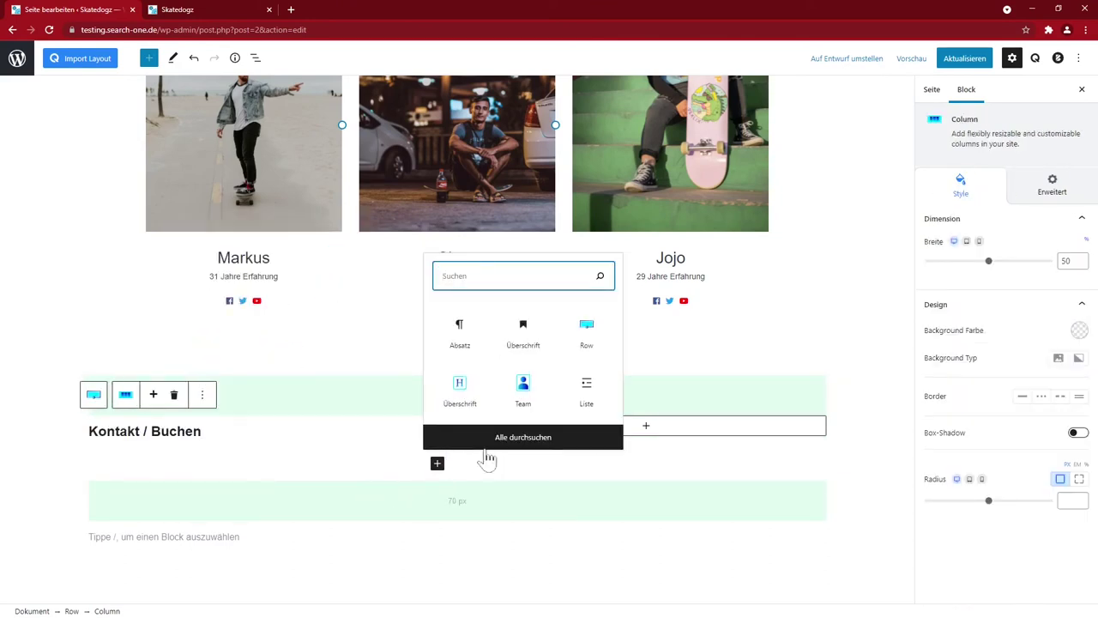
click(459, 330)
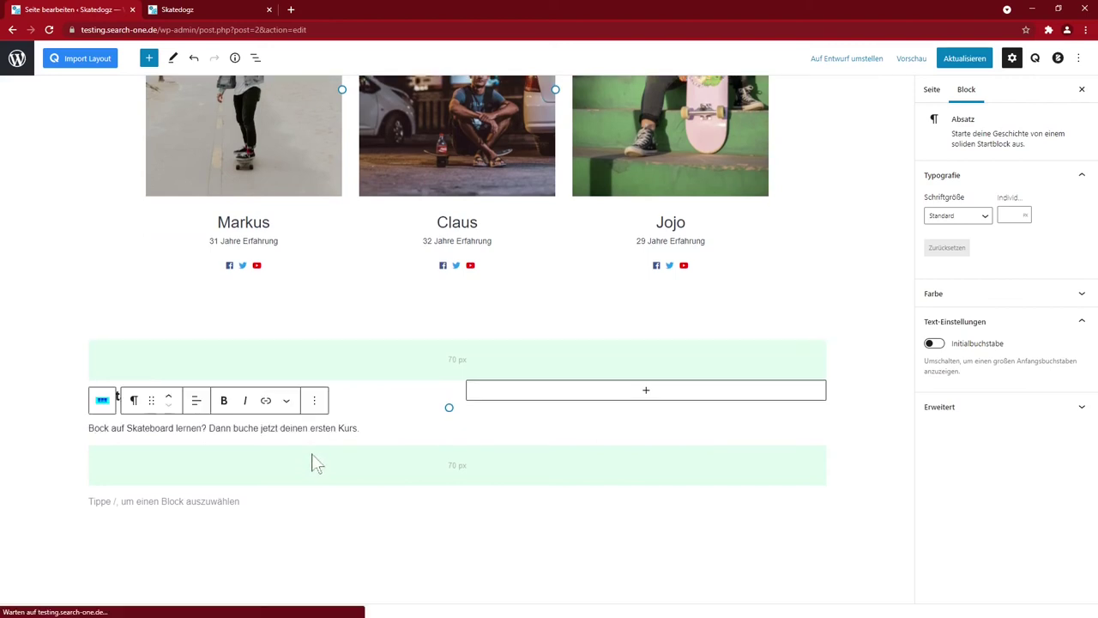
Step: Find the Form Builder block by searching for "form" and insert it in the second column
click(650, 398)
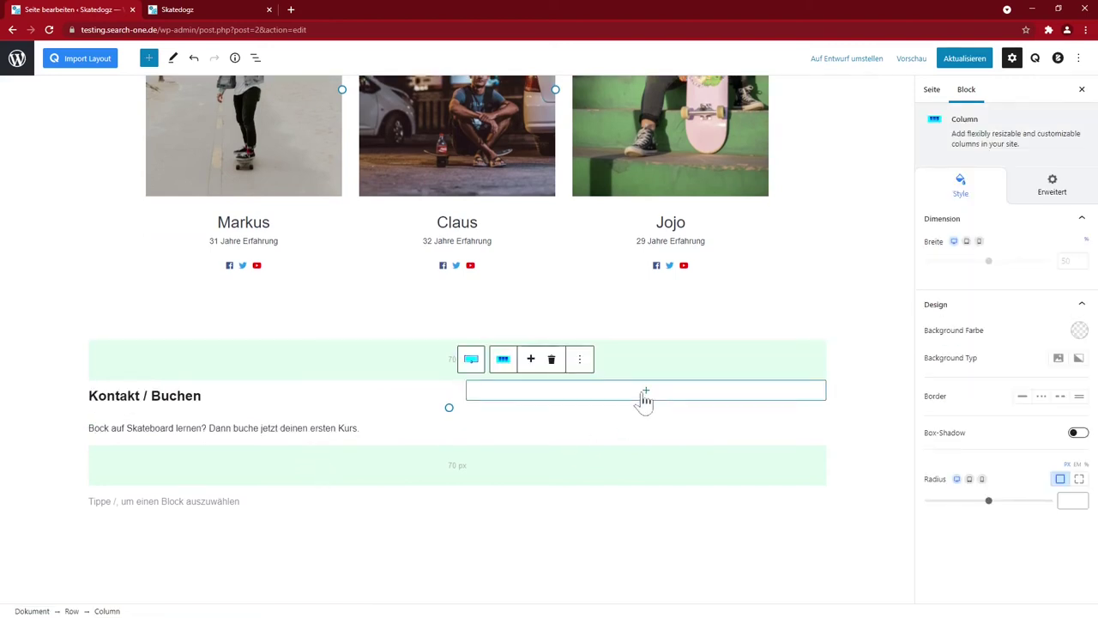
click(648, 393)
text(form)
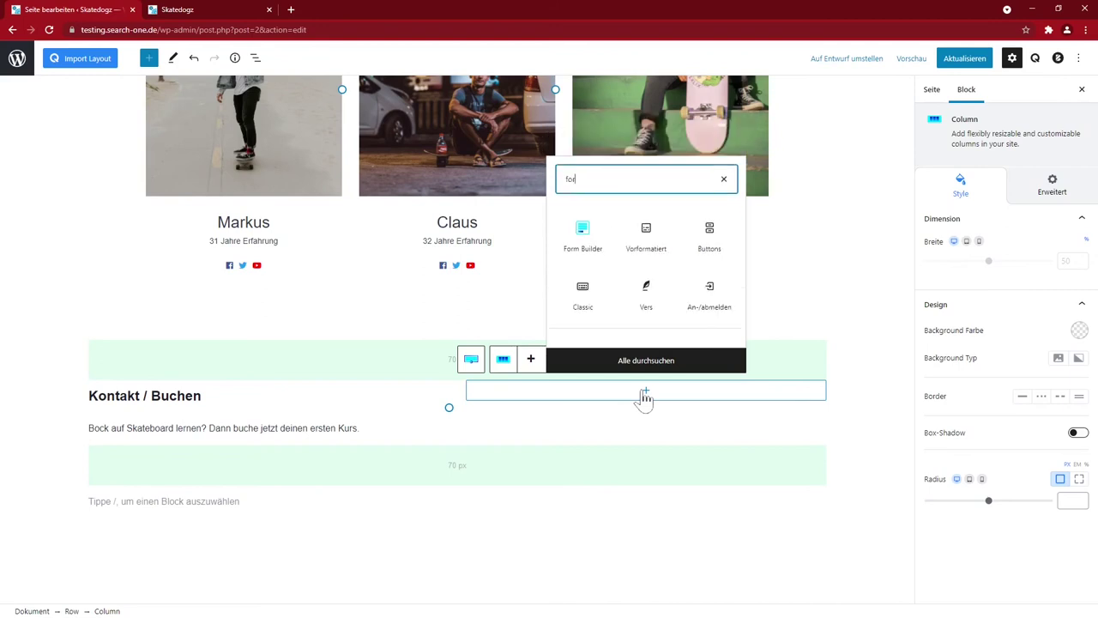
click(583, 488)
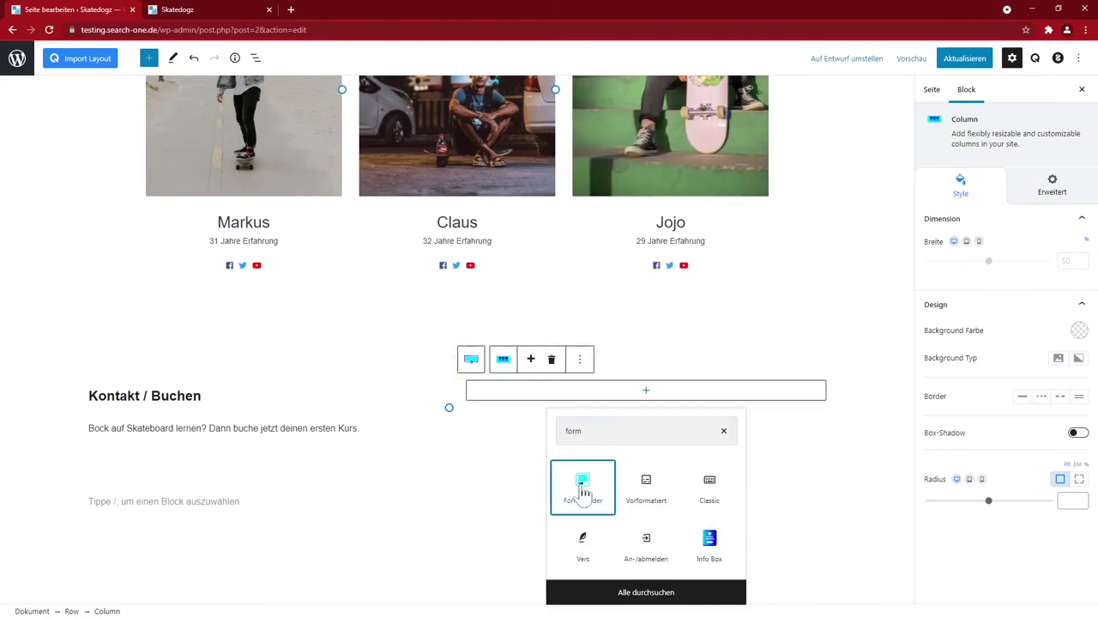
click(583, 487)
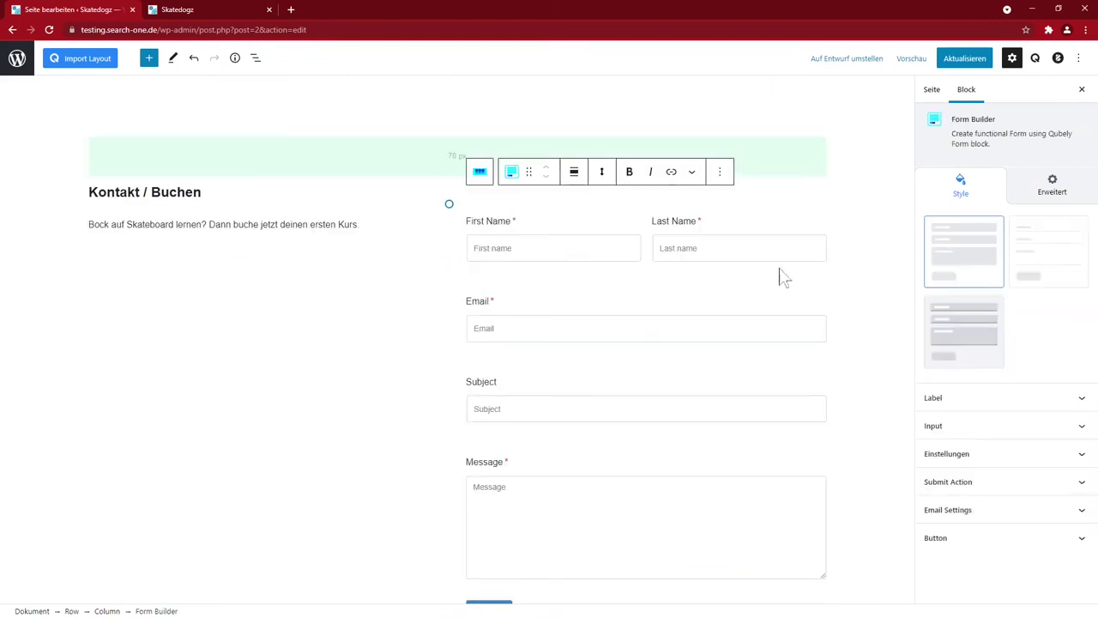
Step: Try the form's underlined and shaded field styles and go back to the outlined style
click(1045, 250)
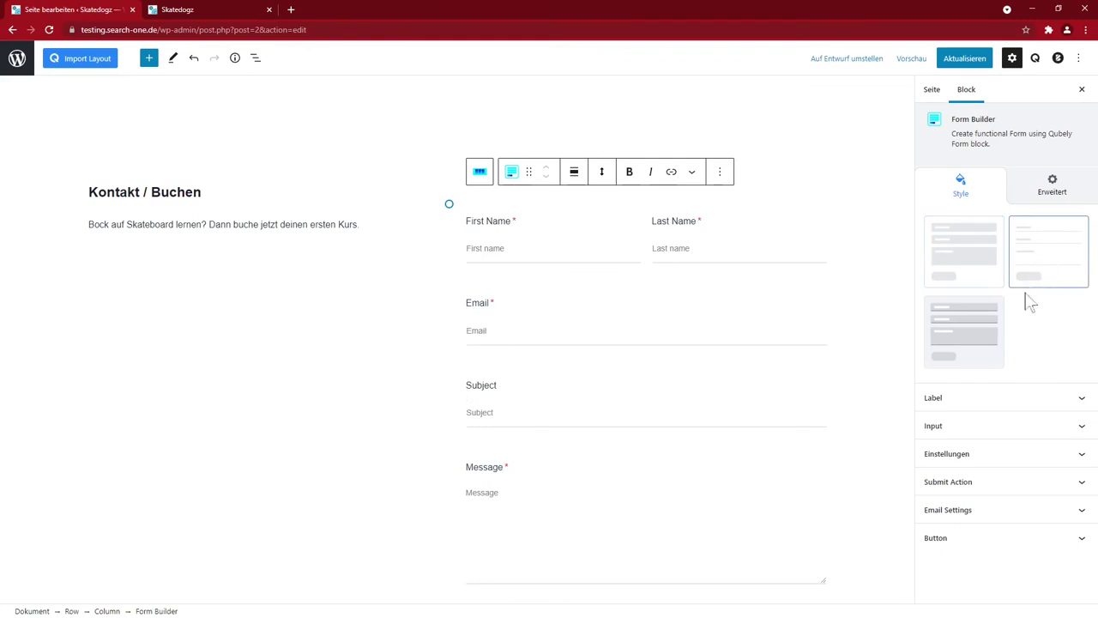
click(982, 333)
click(974, 259)
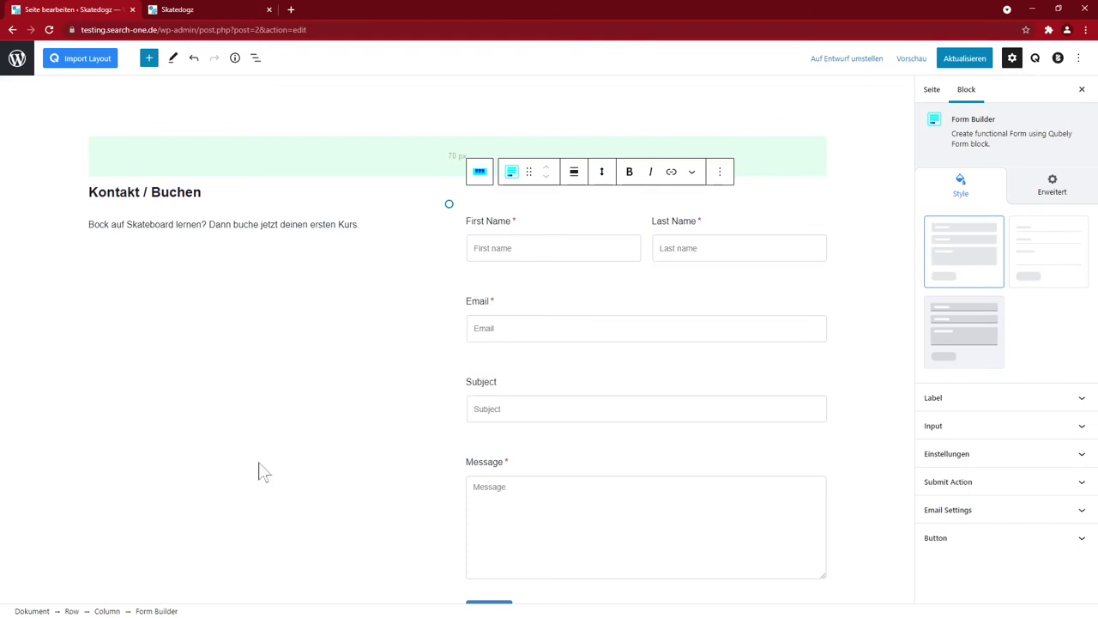
Step: Give the "Kontakt / Buchen" row a linear gradient background running from the light blue to the medium blue palette colour
click(309, 337)
click(248, 170)
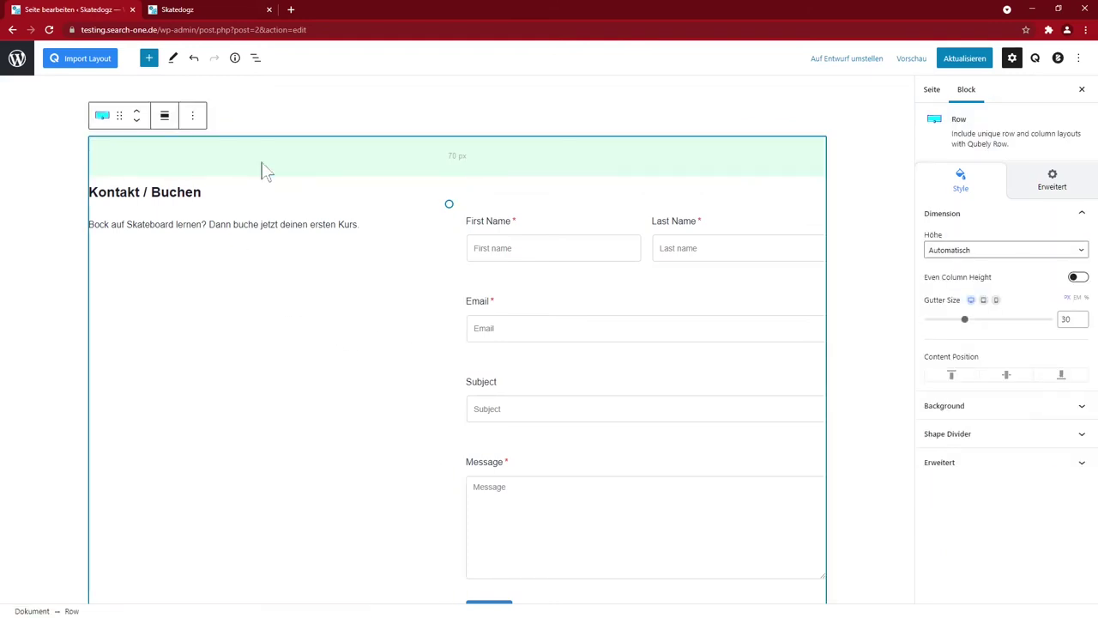
click(1004, 406)
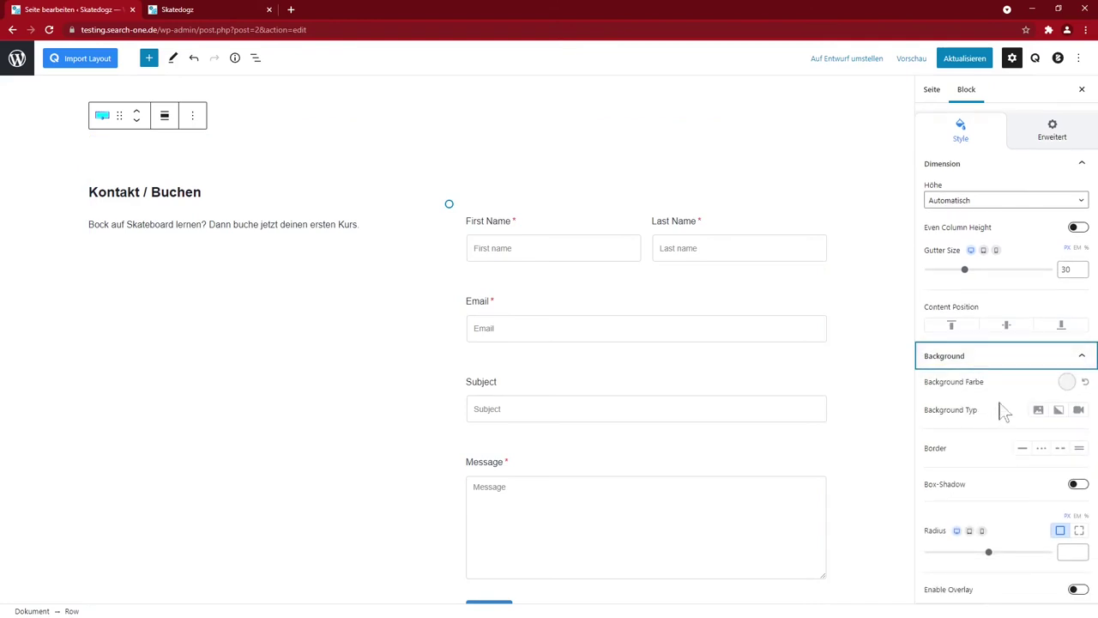
click(1058, 411)
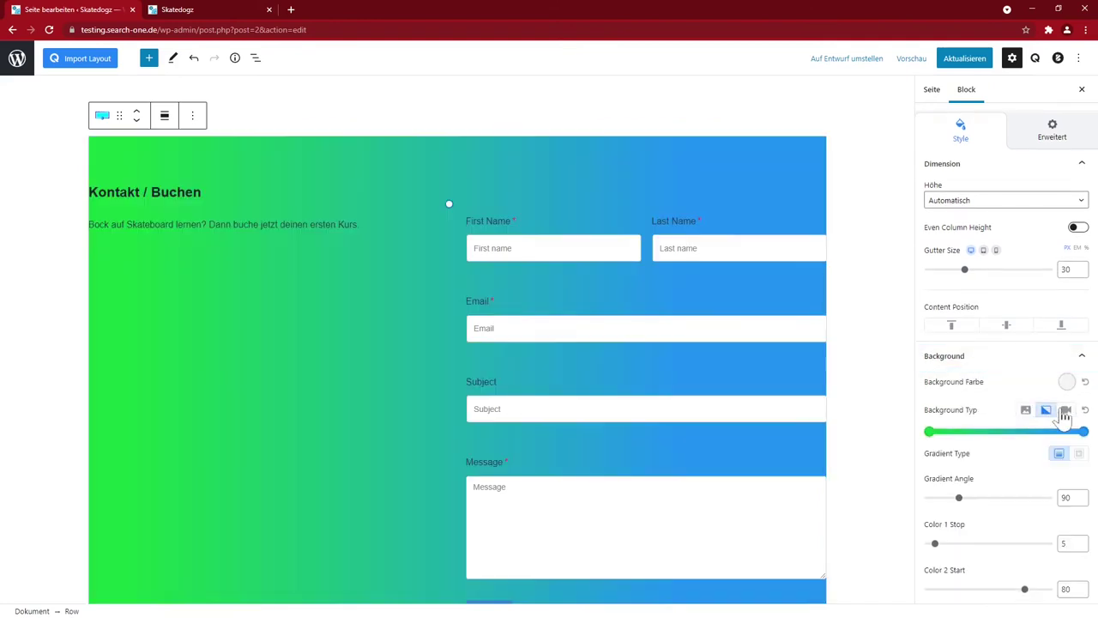
click(930, 432)
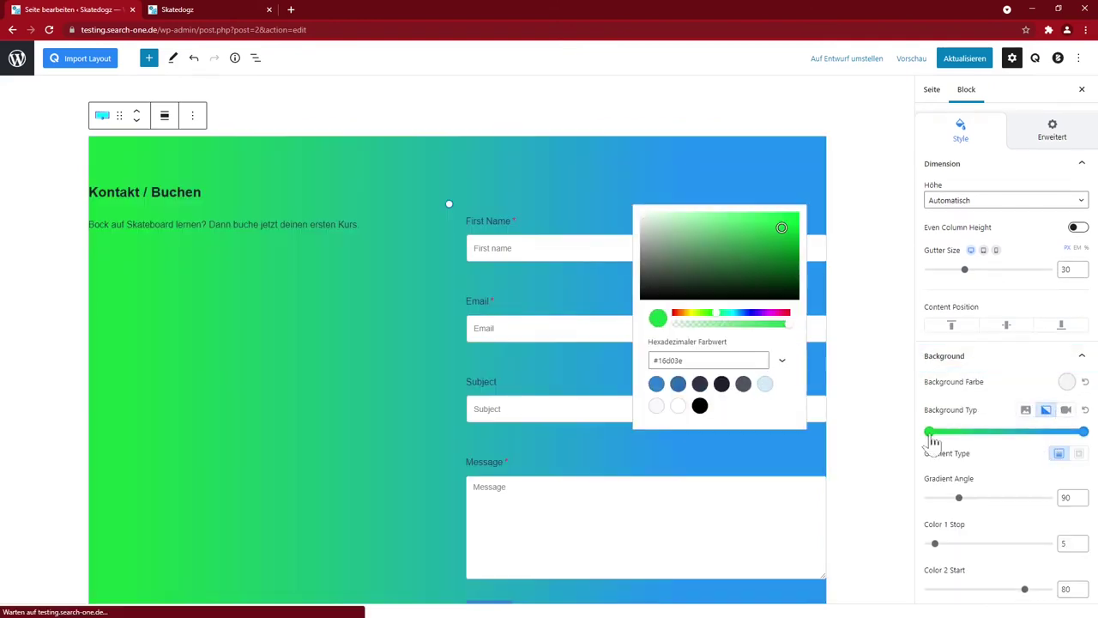
click(764, 383)
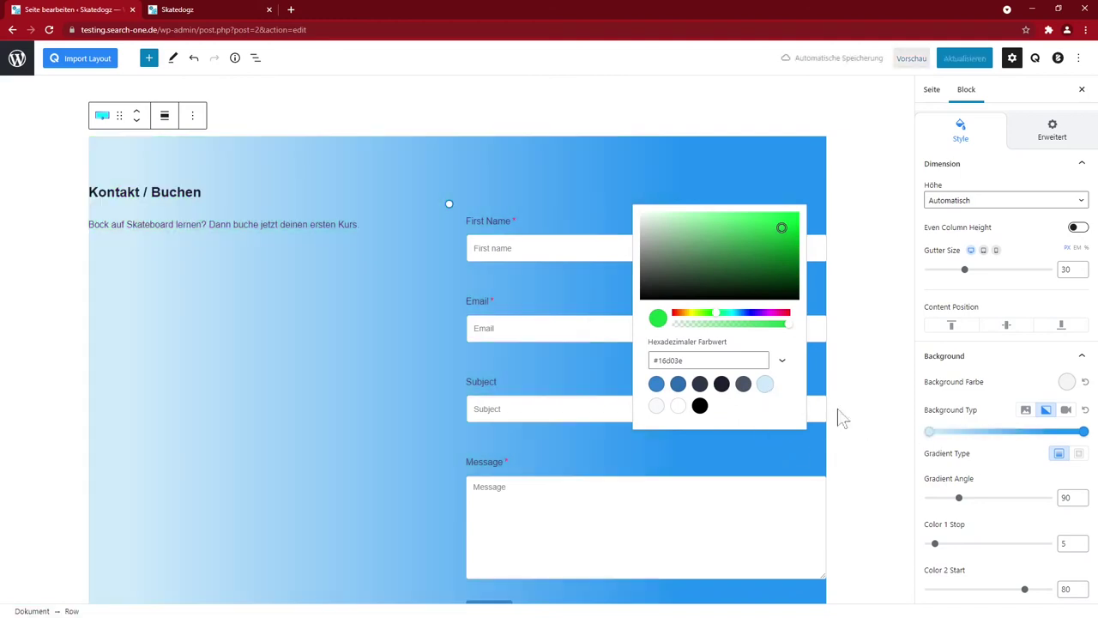
click(1084, 432)
click(656, 383)
Step: Set the row's gradient angle to 158, Color 1 Stop to 45 and Color 2 Start to 92
drag(960, 506, 974, 545)
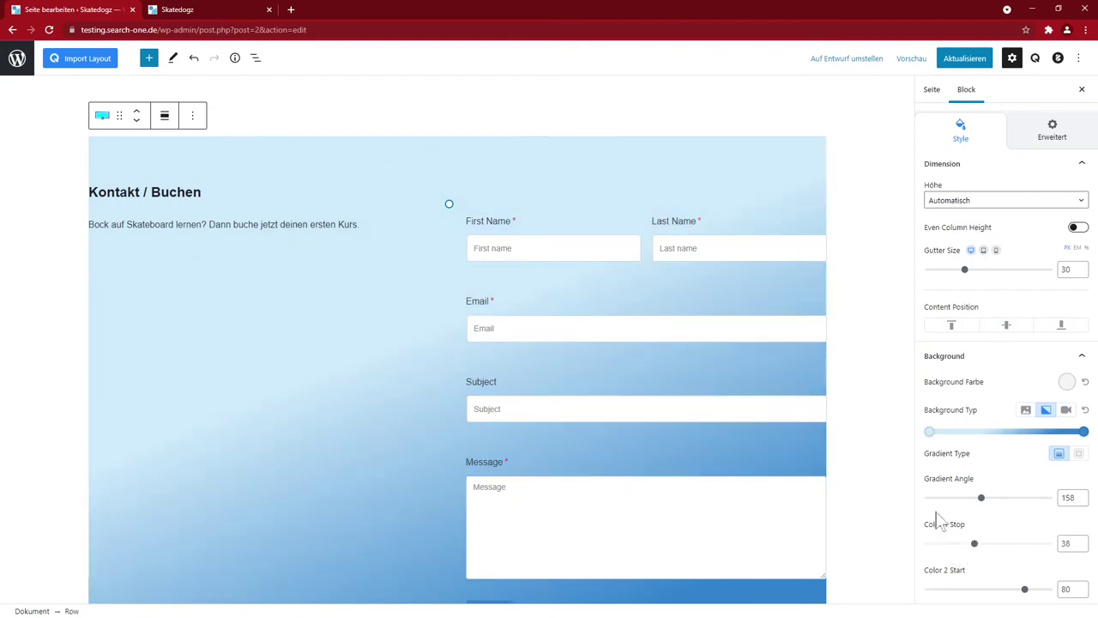
mouse_move(1025, 590)
mouse_down()
mouse_move(1013, 596)
mouse_move(1041, 600)
mouse_up()
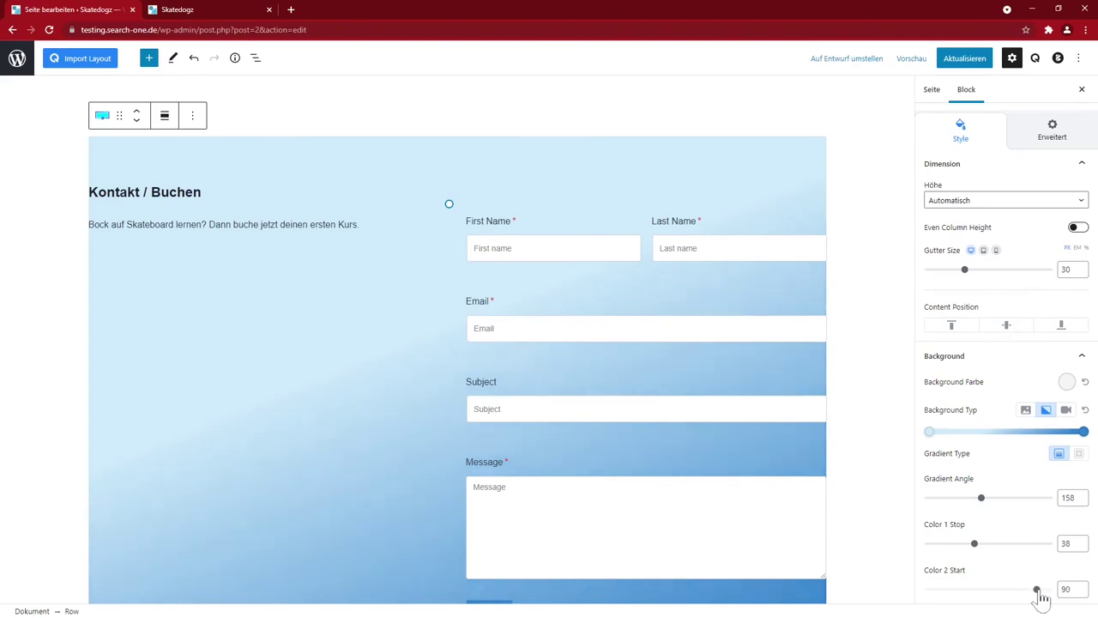
drag(975, 549, 987, 556)
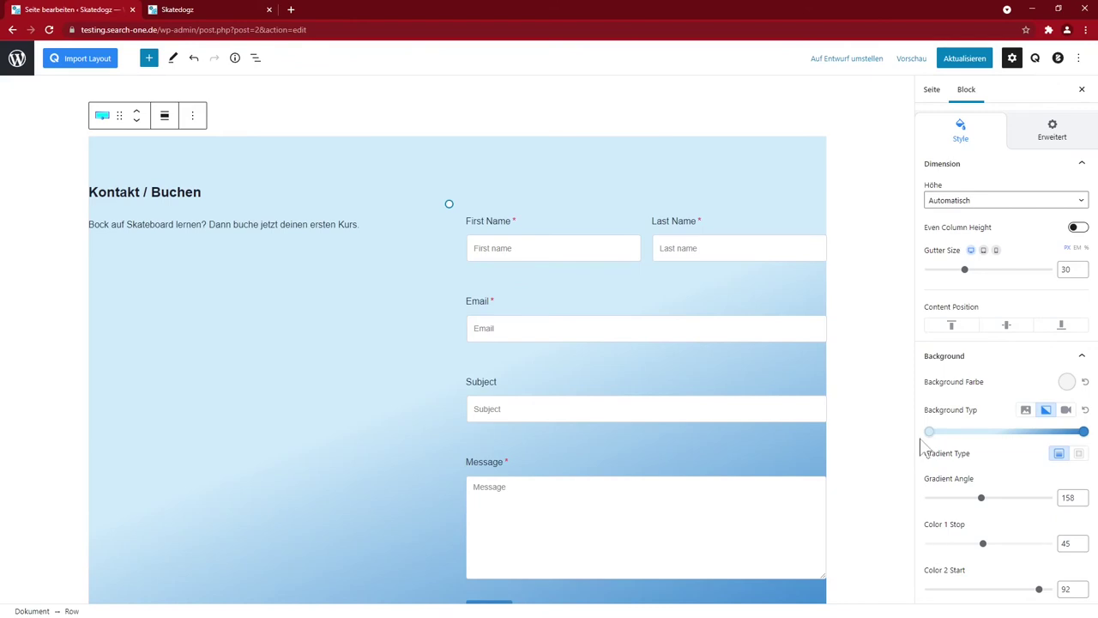
Step: Stretch the "Kontakt / Buchen" row to the full page width (Gesamte Breite) and review its spacing settings
click(163, 121)
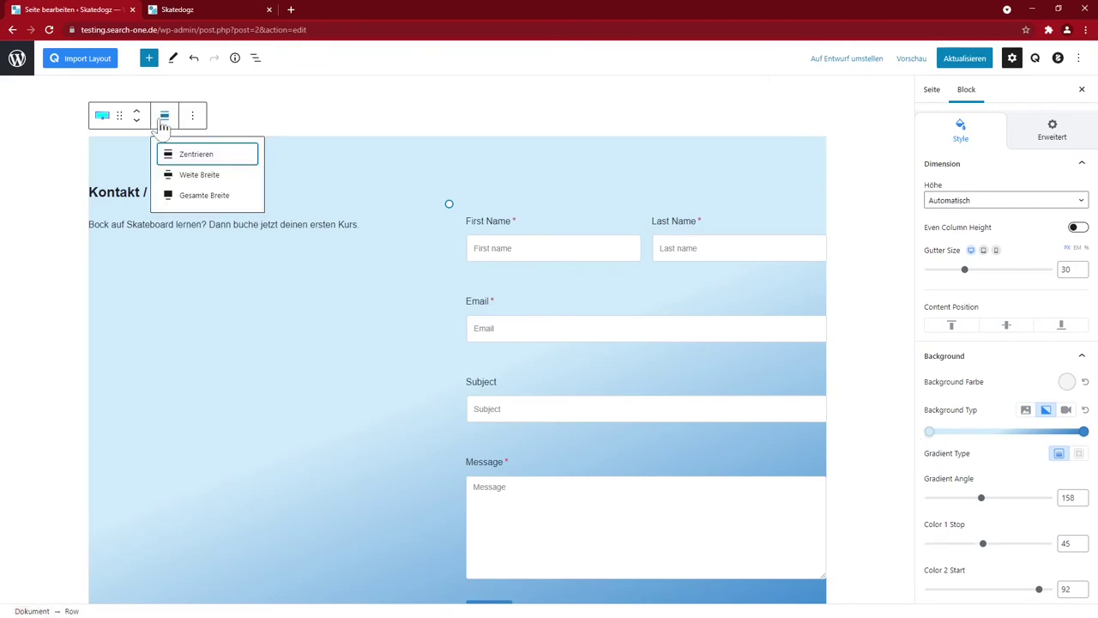
click(216, 197)
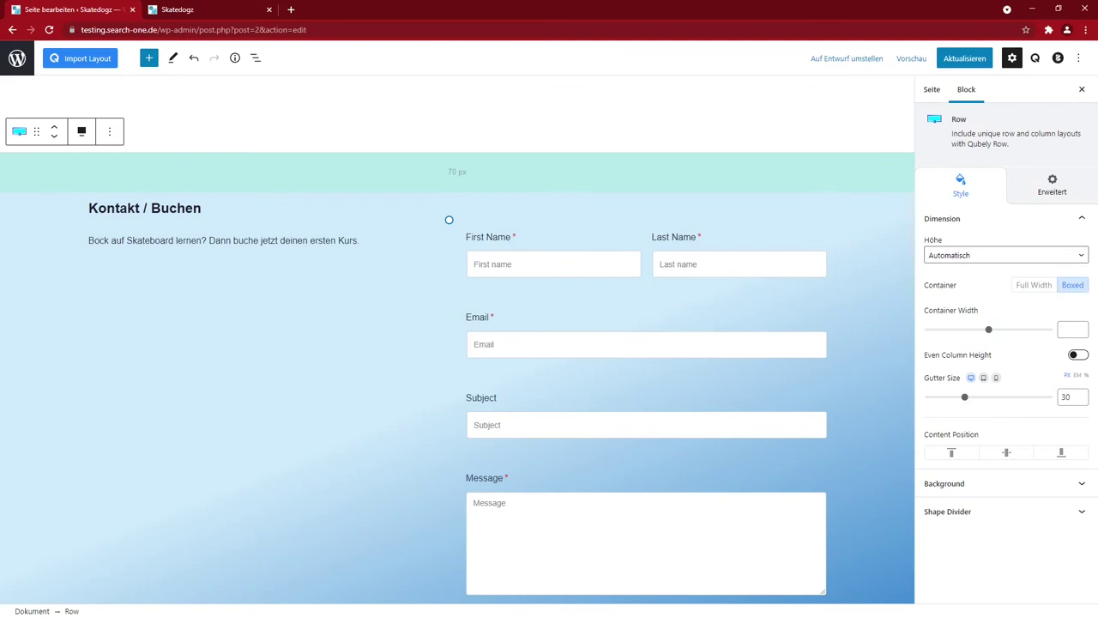
click(1053, 186)
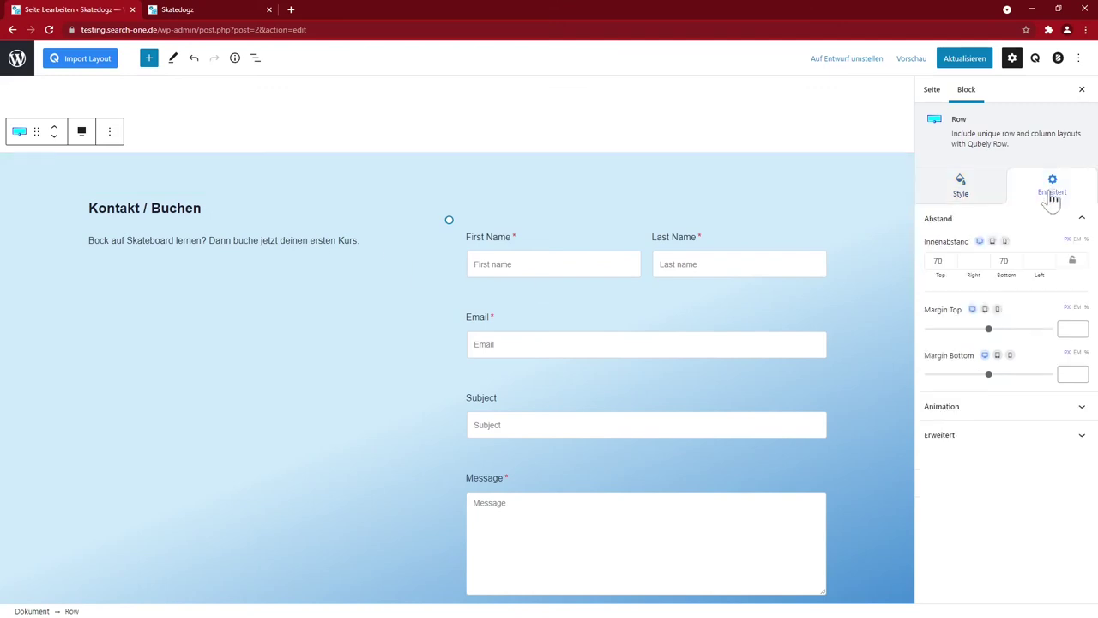
scroll(532, 386, down, 4)
scroll(616, 397, up, 3)
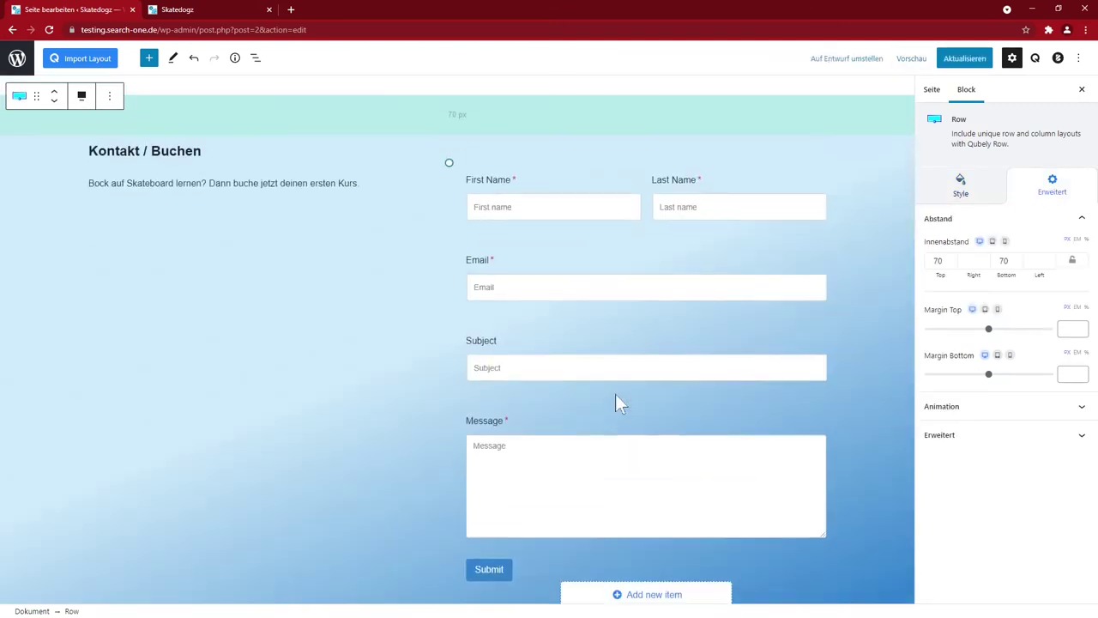
Step: Compare the form with the fields of the reference page's "Kontakt / Buchen" section and return to the editor
key(alt+Tab)
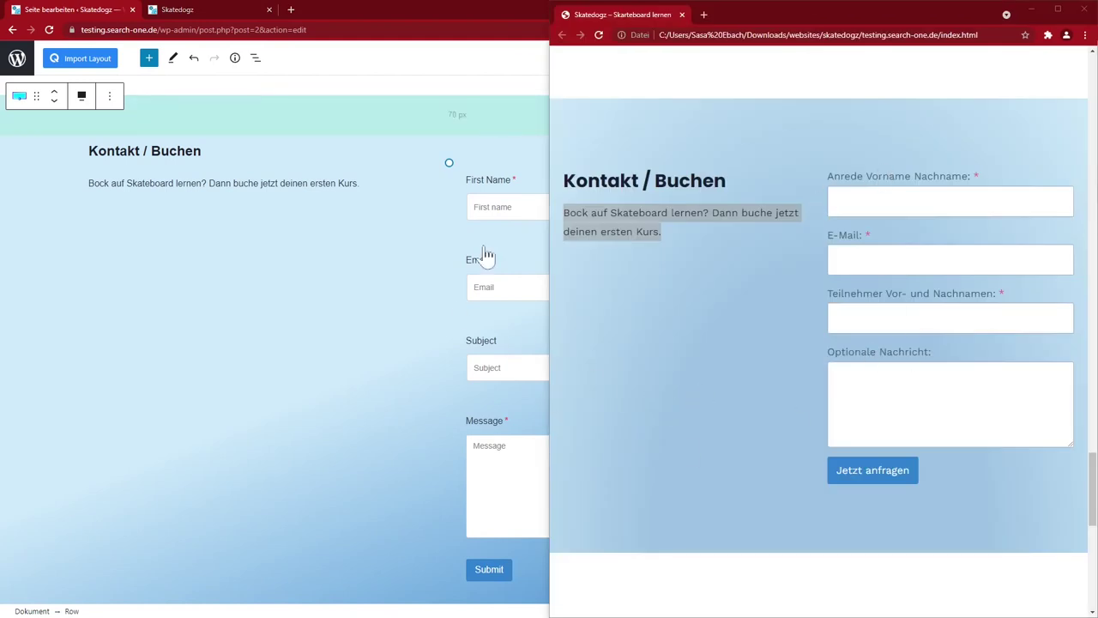
click(387, 395)
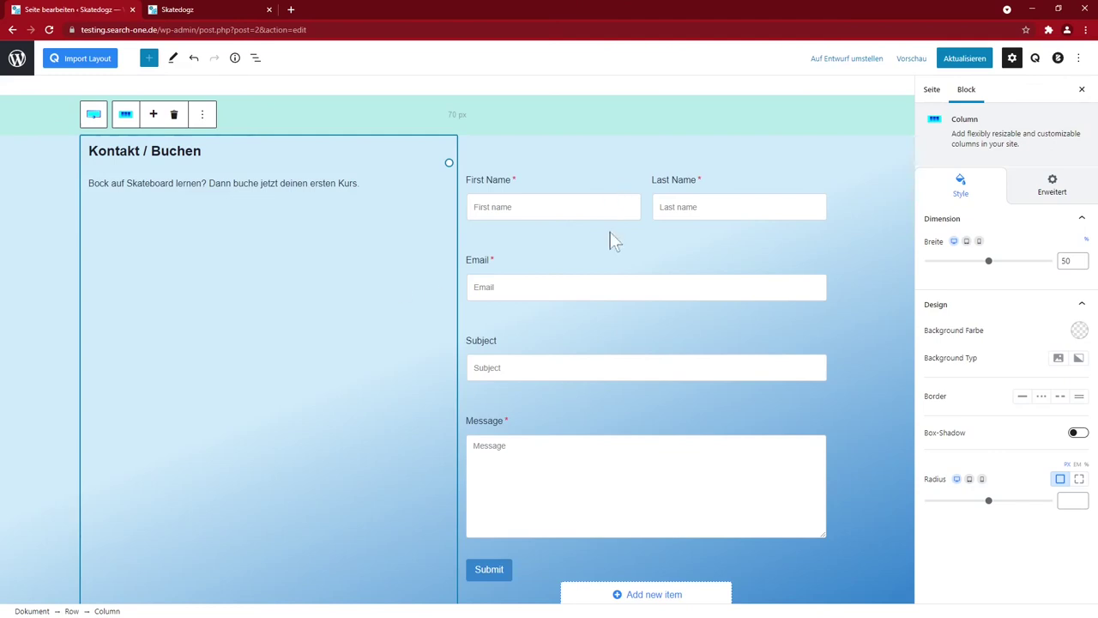
click(661, 313)
scroll(661, 313, down, 1)
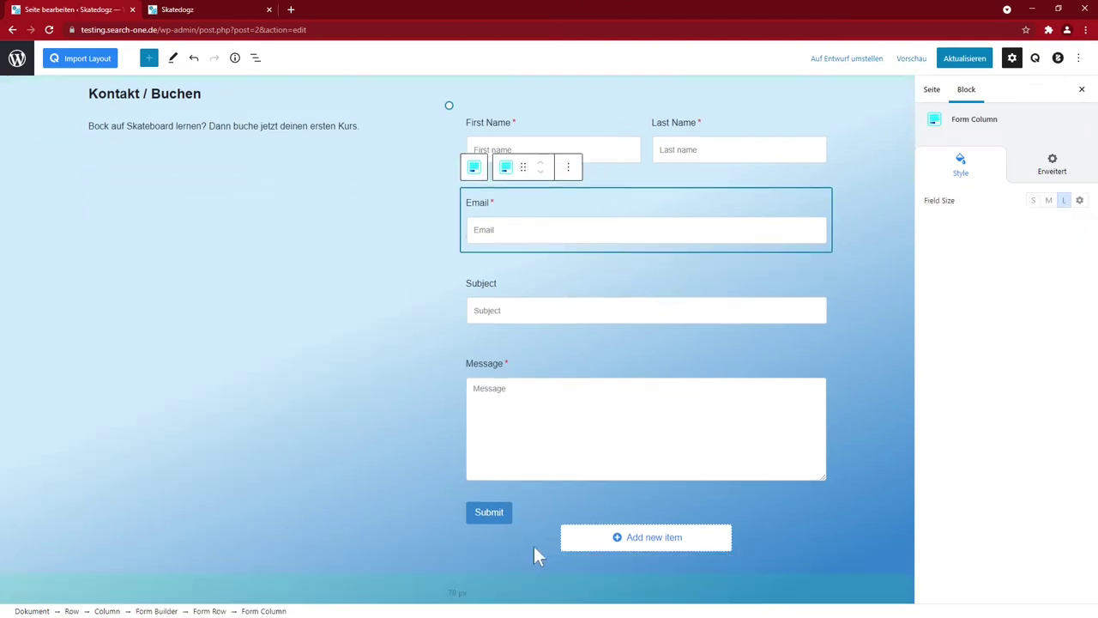
Step: Try adding a row with two columns to the form below the message field
click(648, 542)
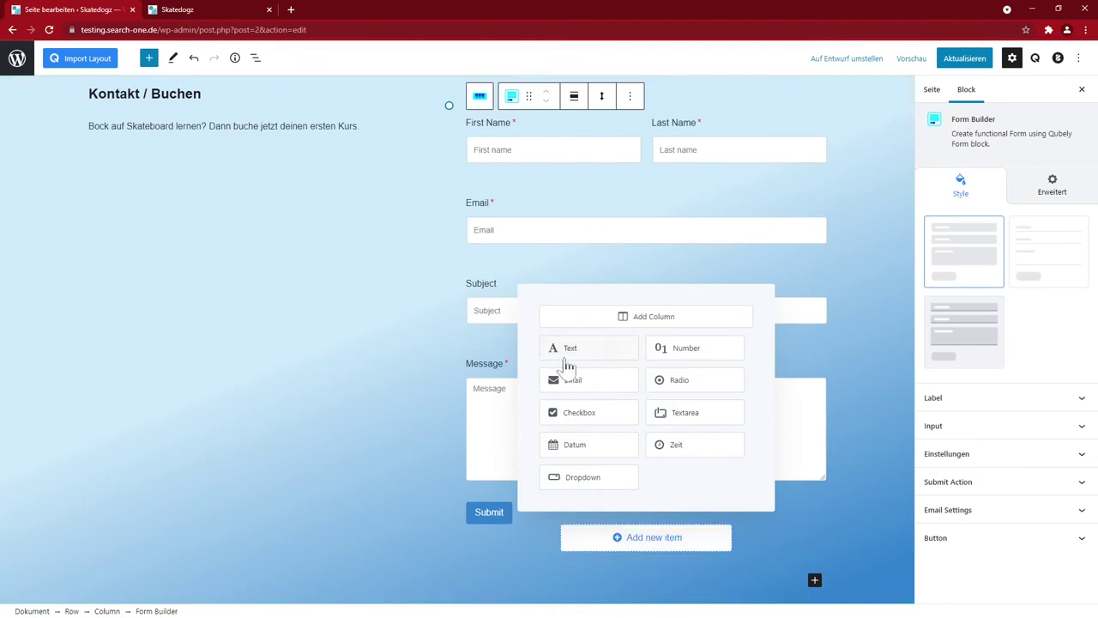
click(592, 319)
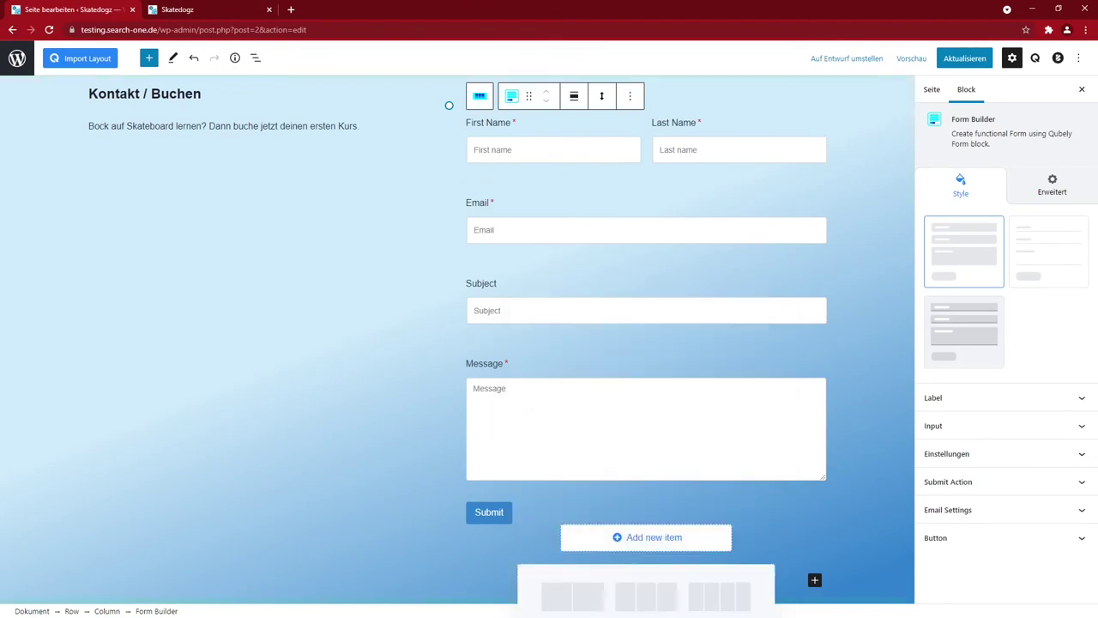
scroll(784, 473, down, 2)
scroll(770, 458, up, 1)
scroll(449, 103, up, 1)
scroll(551, 478, down, 1)
click(676, 538)
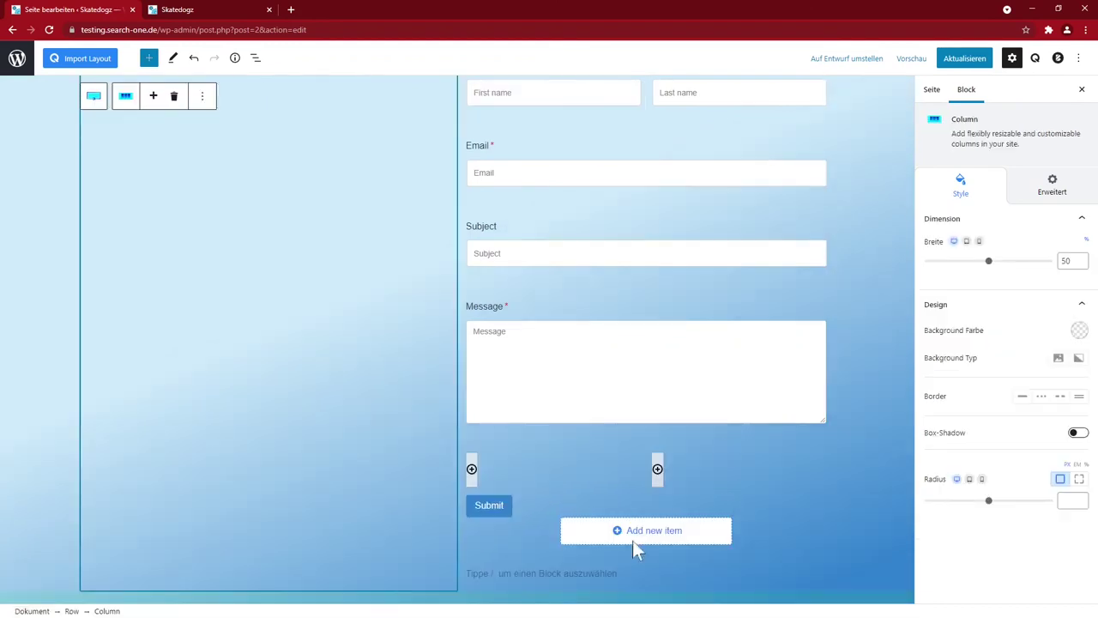
Step: Remove the empty two-column form row above the submit button
click(550, 468)
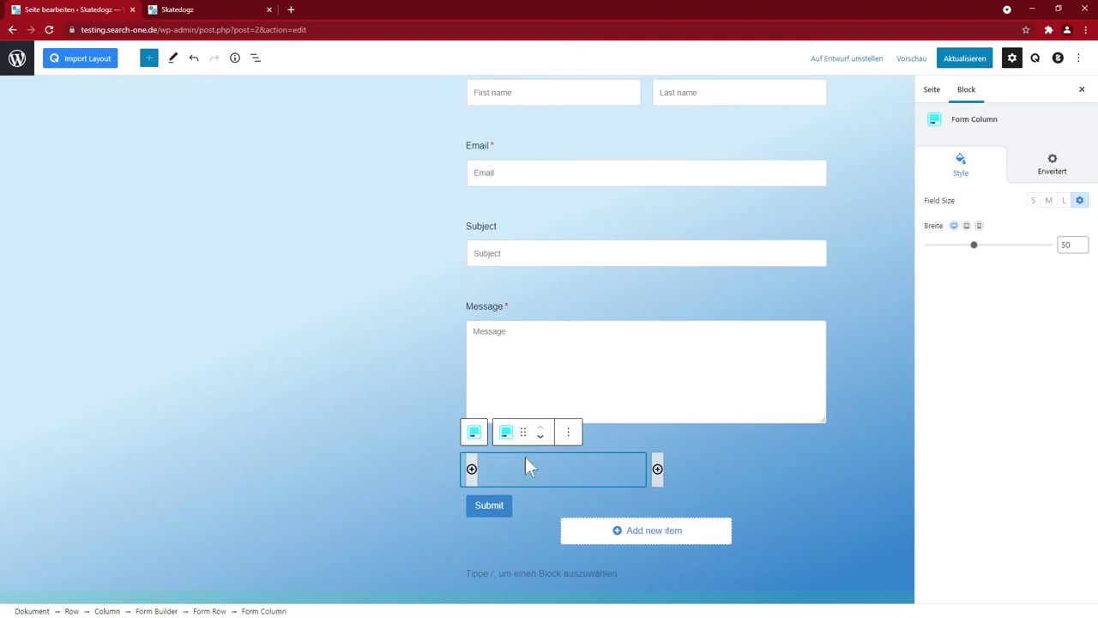
click(480, 436)
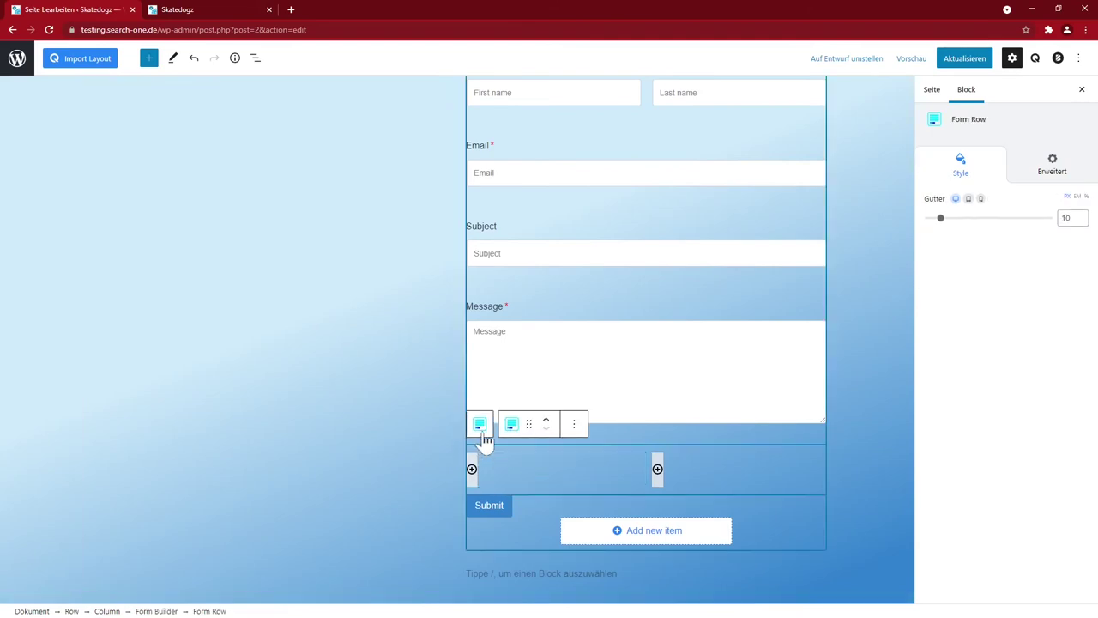
click(485, 437)
click(507, 518)
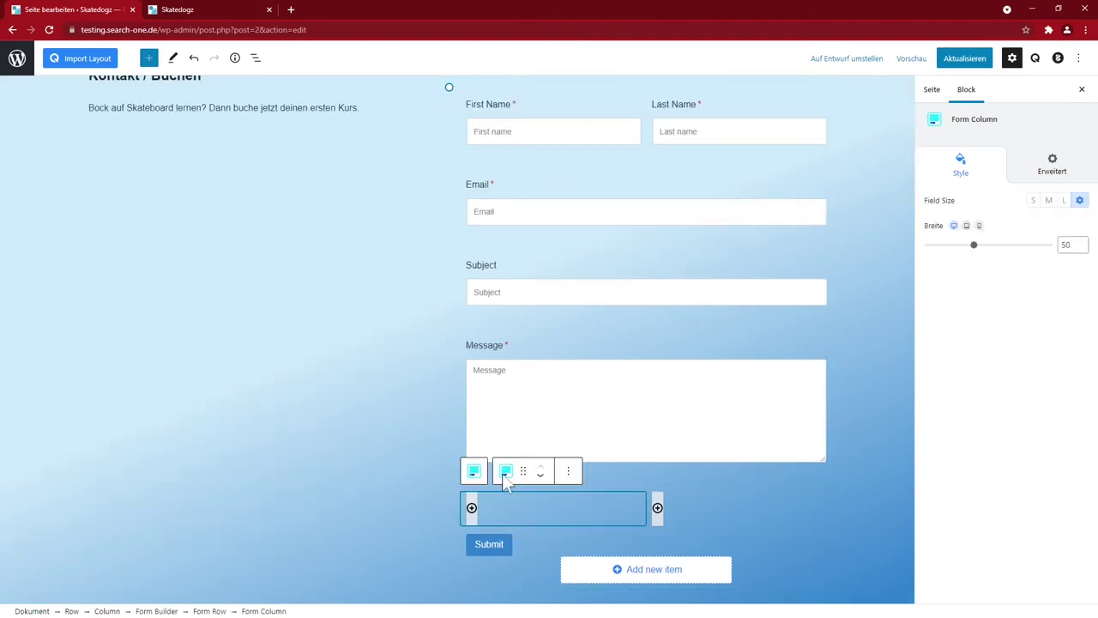
click(474, 471)
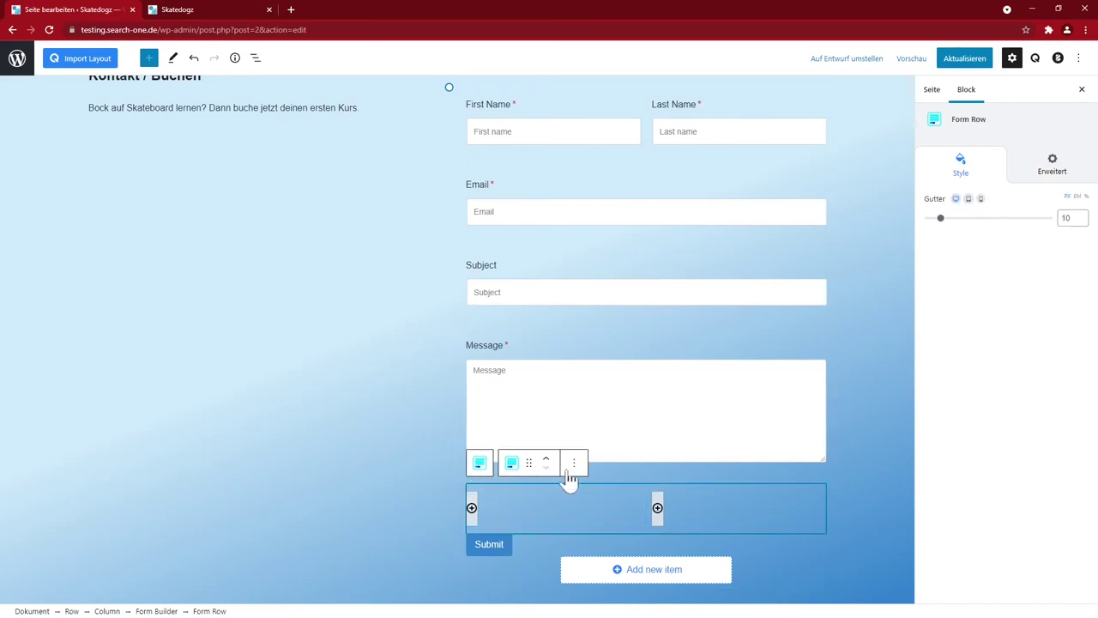
click(574, 465)
click(626, 542)
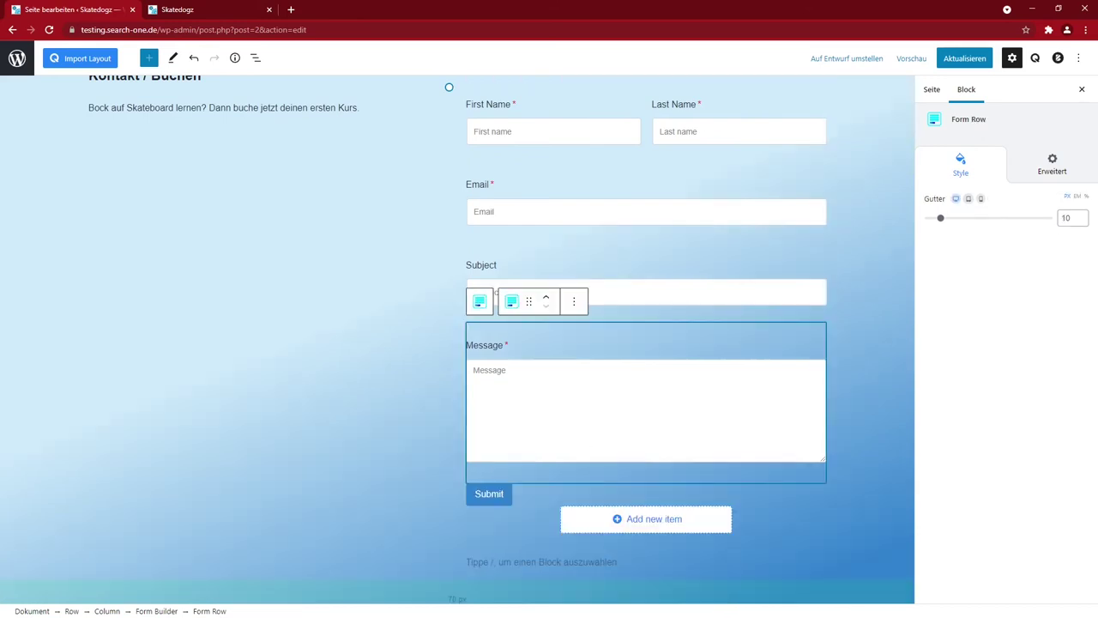
Step: Add a Text field to the form and move its row up directly above the email field
click(645, 533)
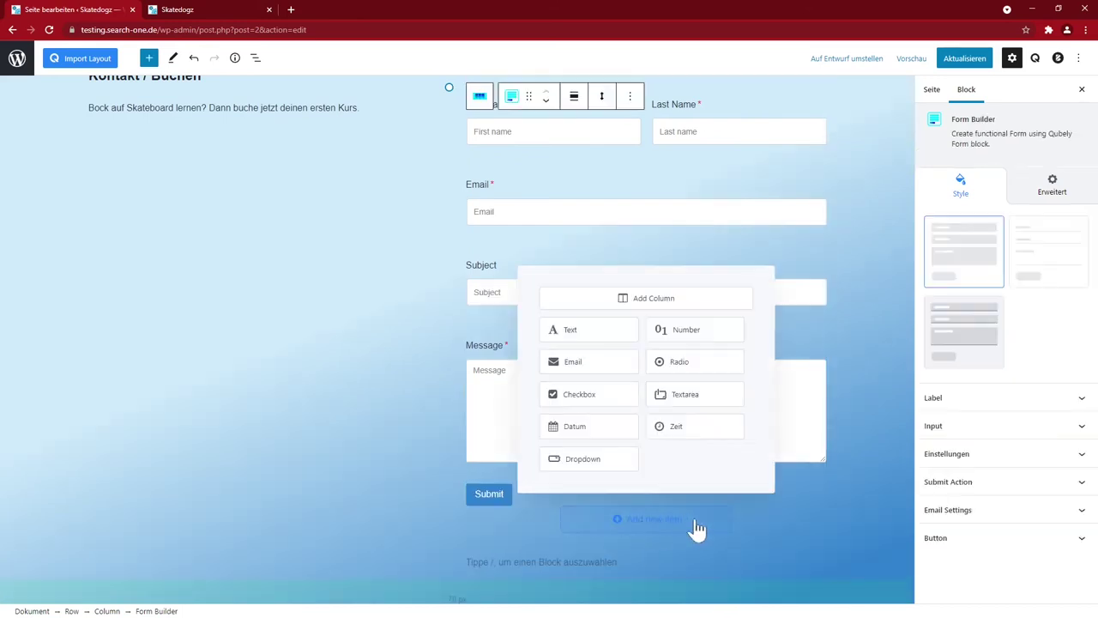
click(581, 333)
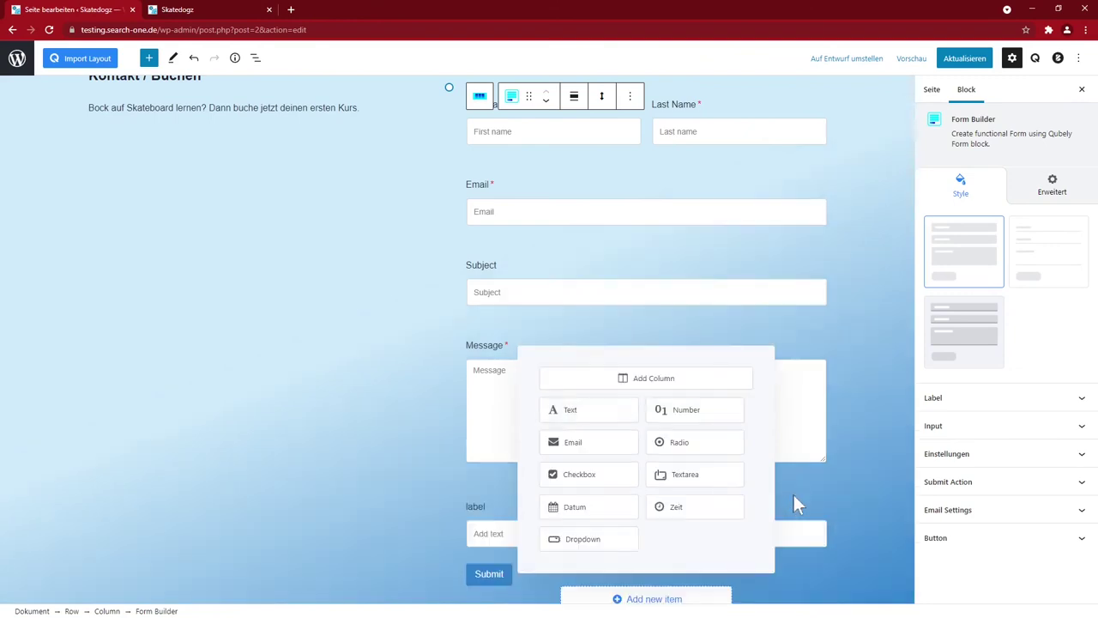
click(515, 529)
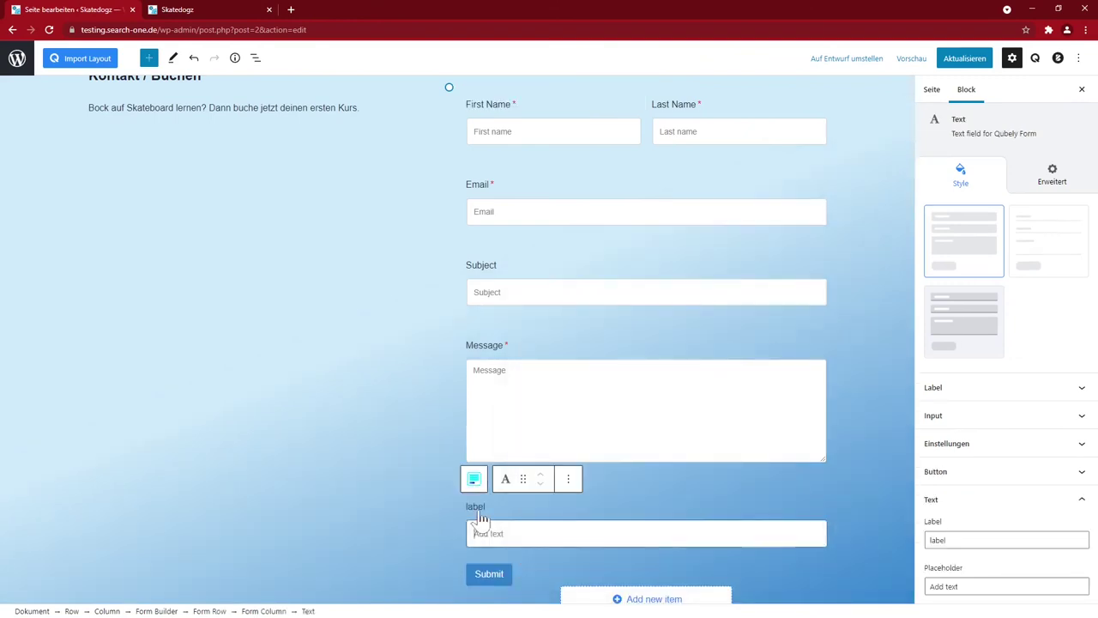
click(474, 480)
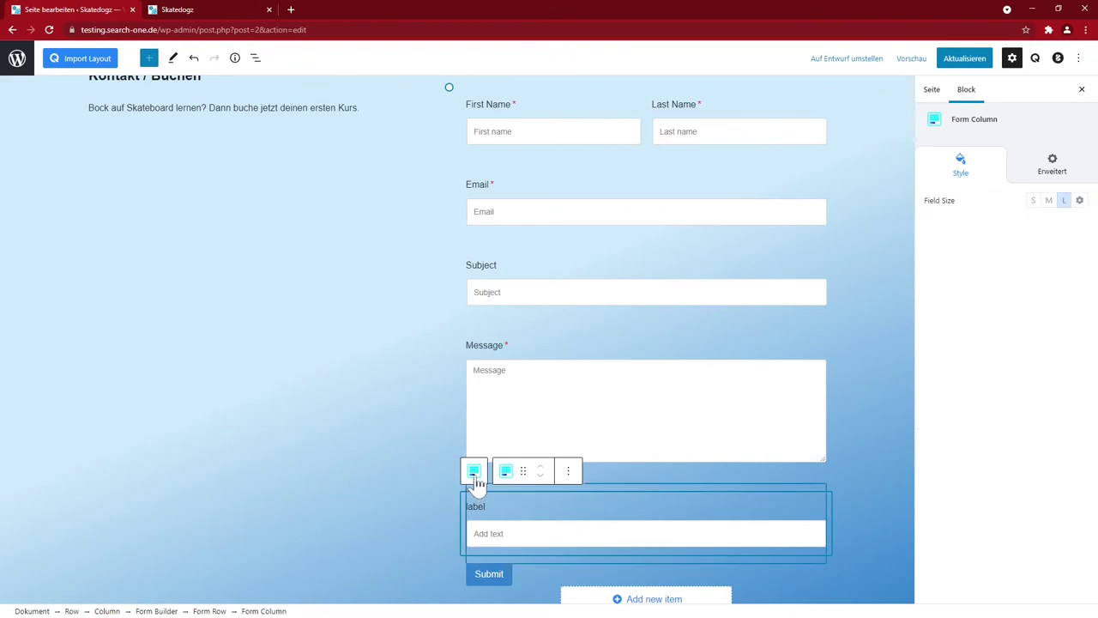
click(474, 481)
click(548, 463)
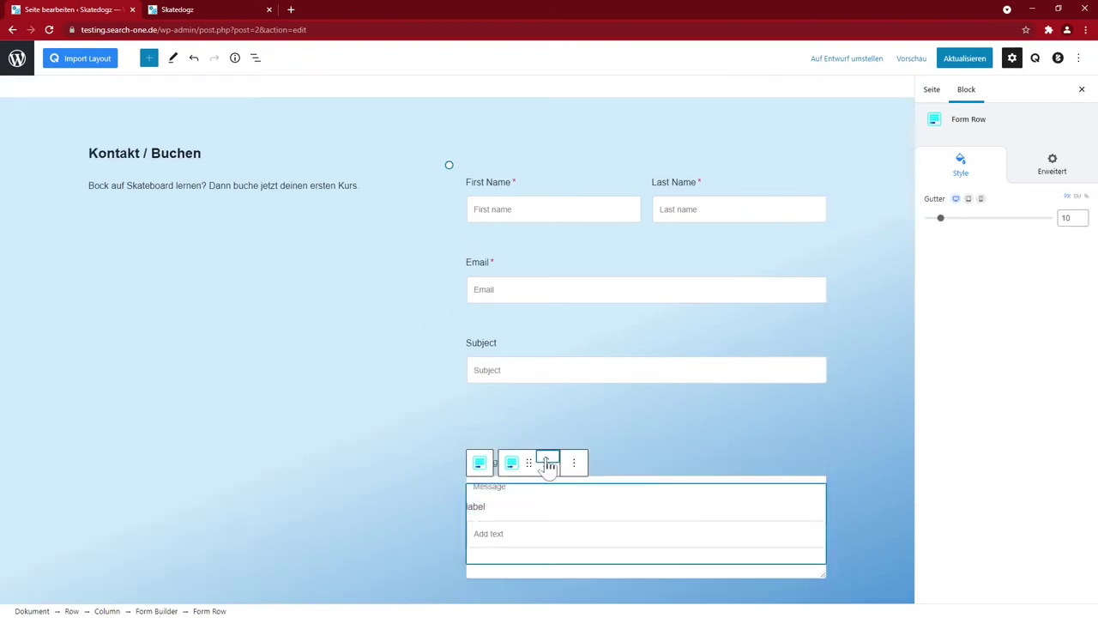
click(548, 463)
click(548, 463)
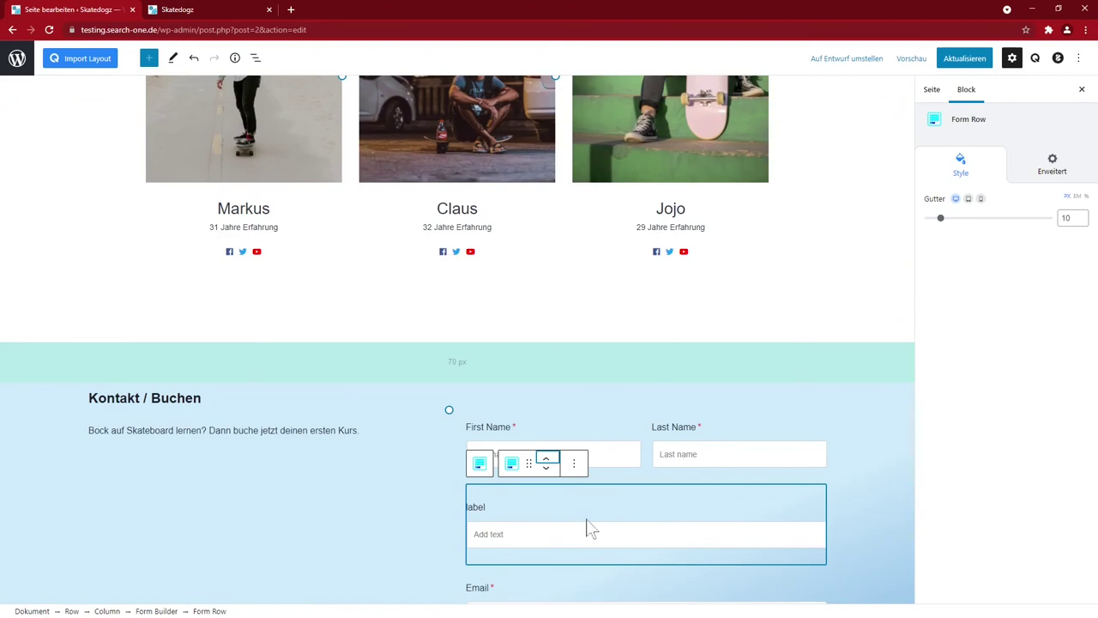
Step: Delete the form row containing the first name and last name fields
click(520, 439)
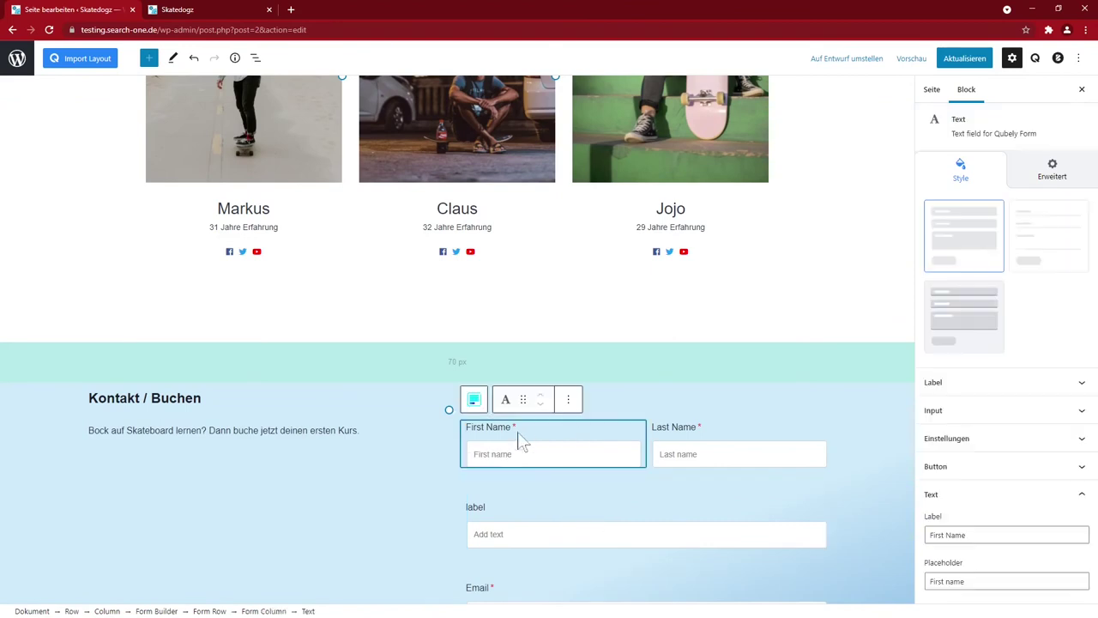
click(474, 400)
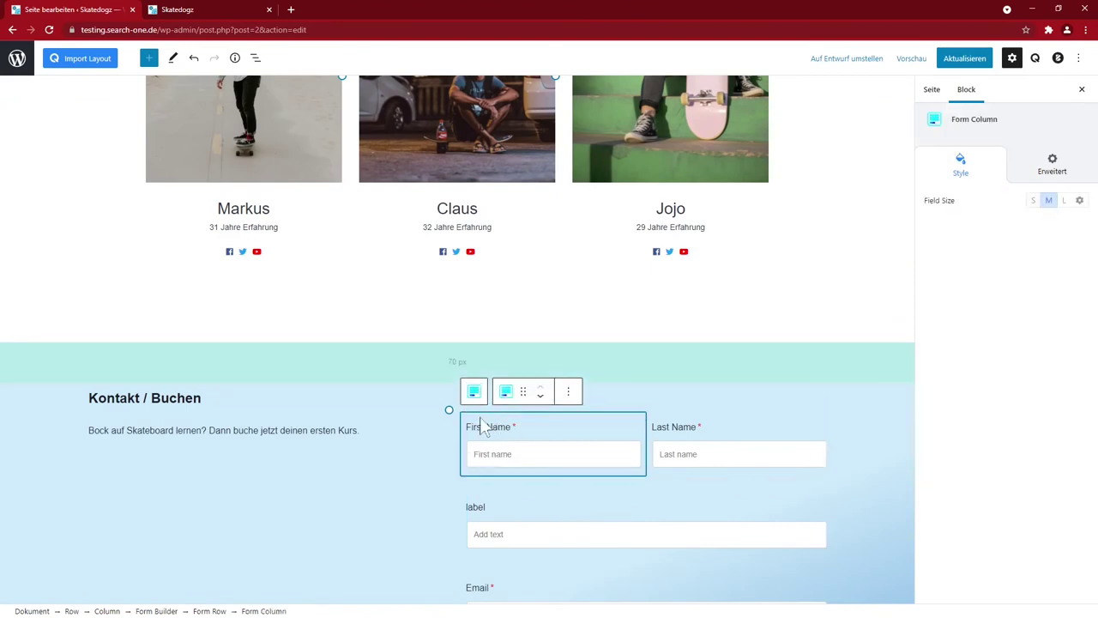
click(474, 393)
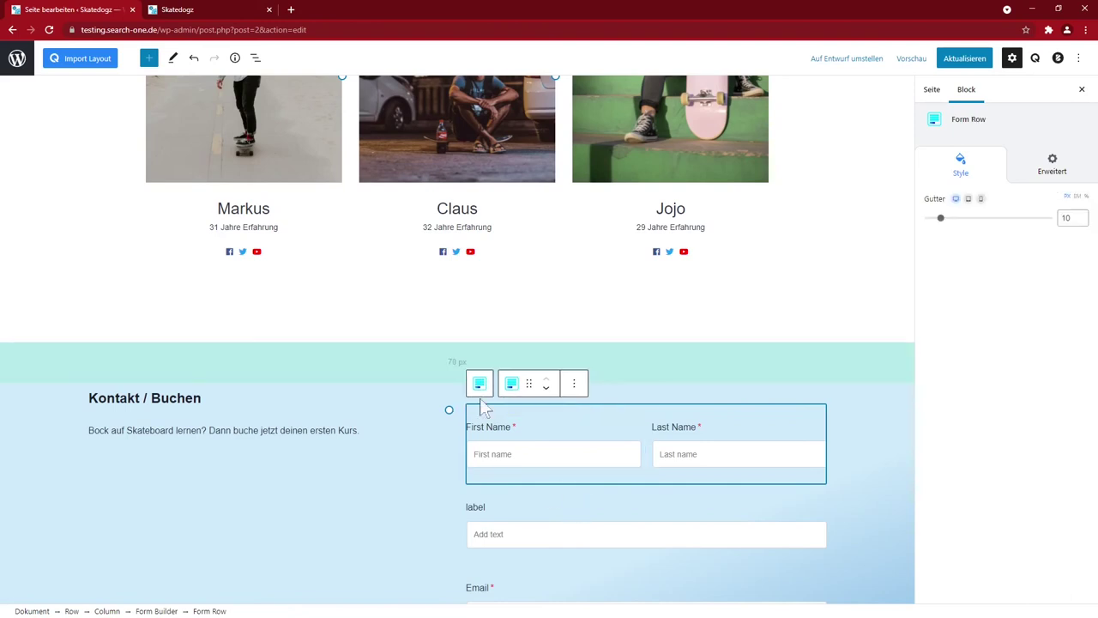
click(573, 390)
click(587, 520)
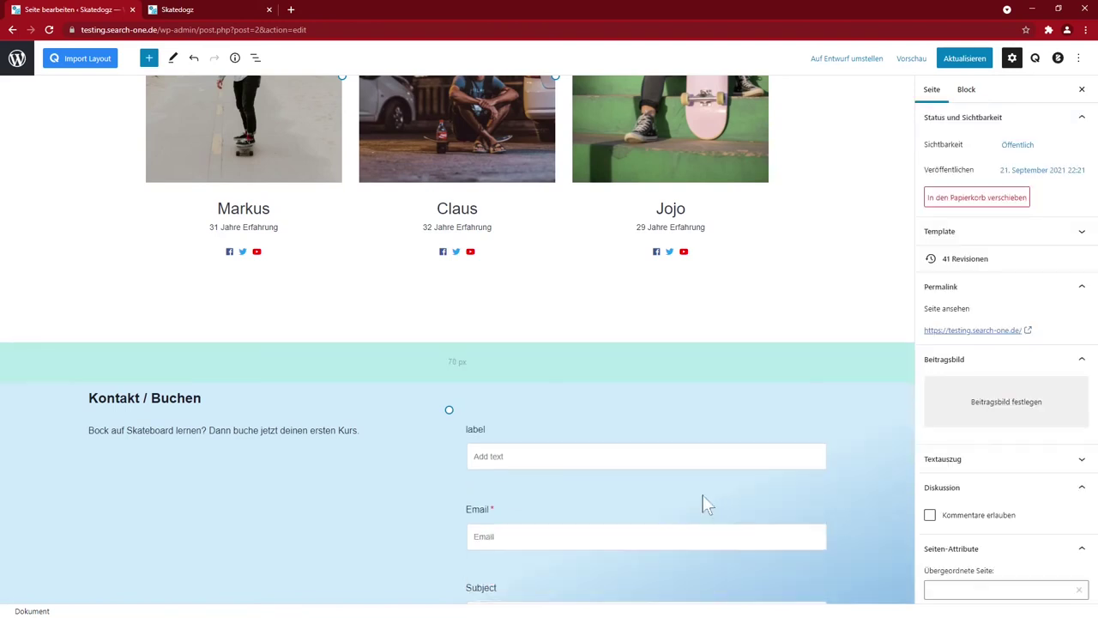
Step: Label the first field "Anrede Vorname Nachname" with a sample name as placeholder, and set the email field's label and placeholder to "E-Mail"
scroll(601, 429, down, 4)
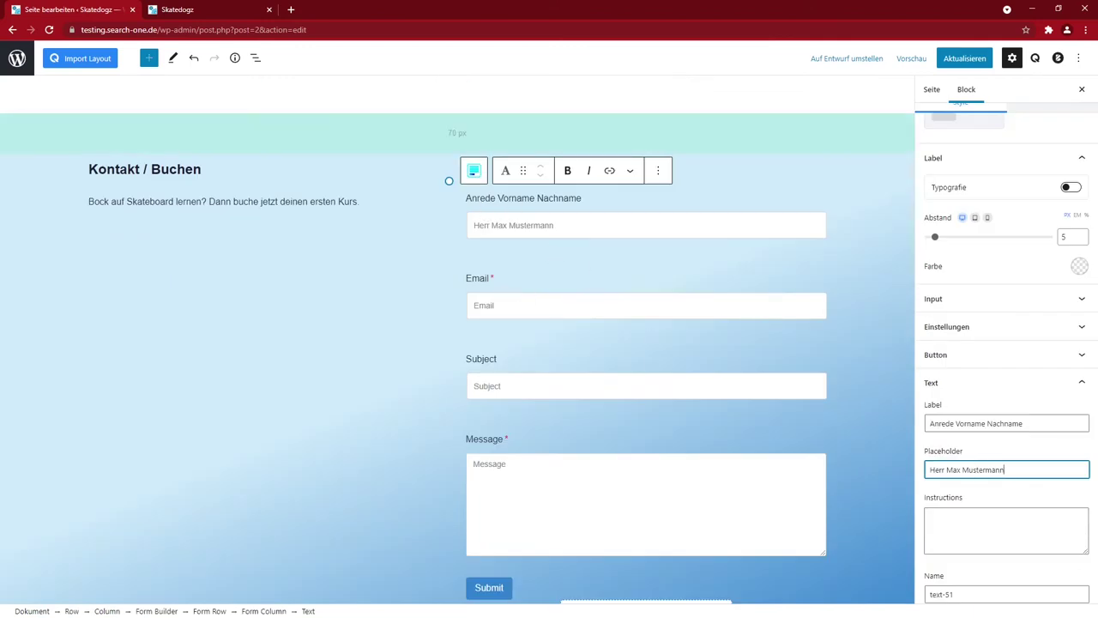
click(474, 306)
click(960, 480)
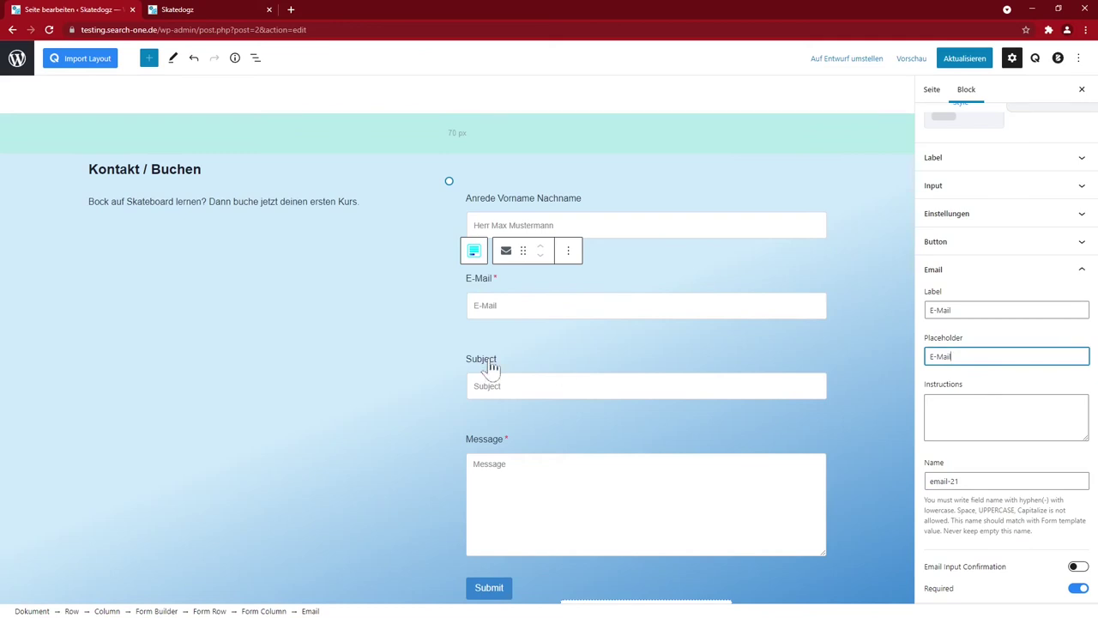
Step: Label the subject field "Teilnehmer Vor- und Nachnamen:" and the message field "Optionale Nachricht:" with matching placeholders, and end the other labels with colons
click(490, 378)
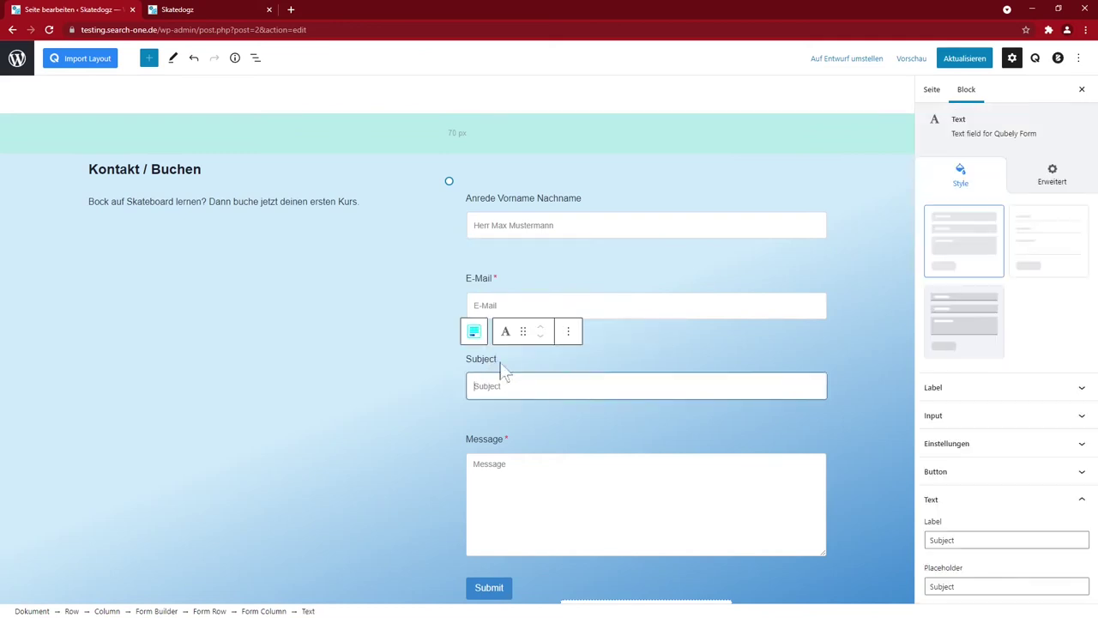
click(491, 364)
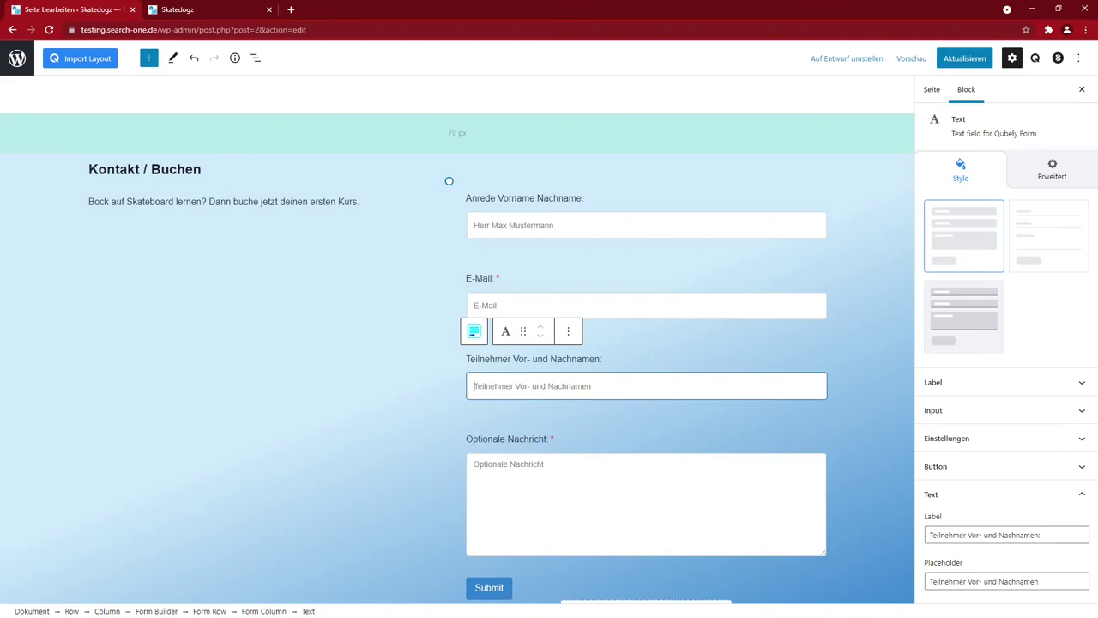
key(Tab)
Step: Switch off the Required setting of the "Optionale Nachricht:" field
click(569, 453)
scroll(971, 515, down, 3)
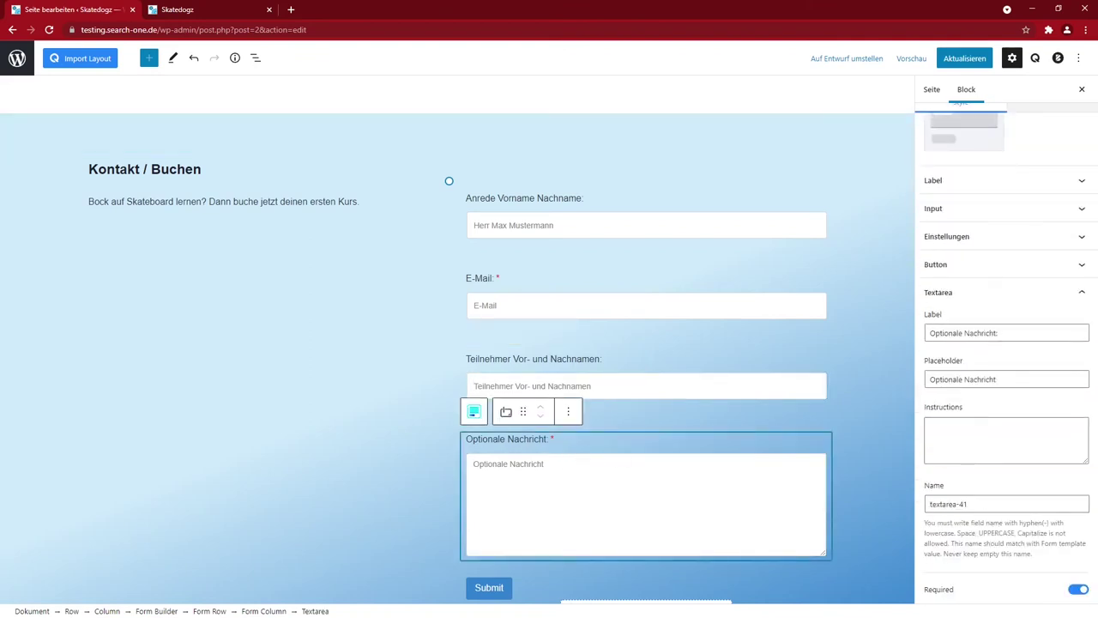
click(1078, 589)
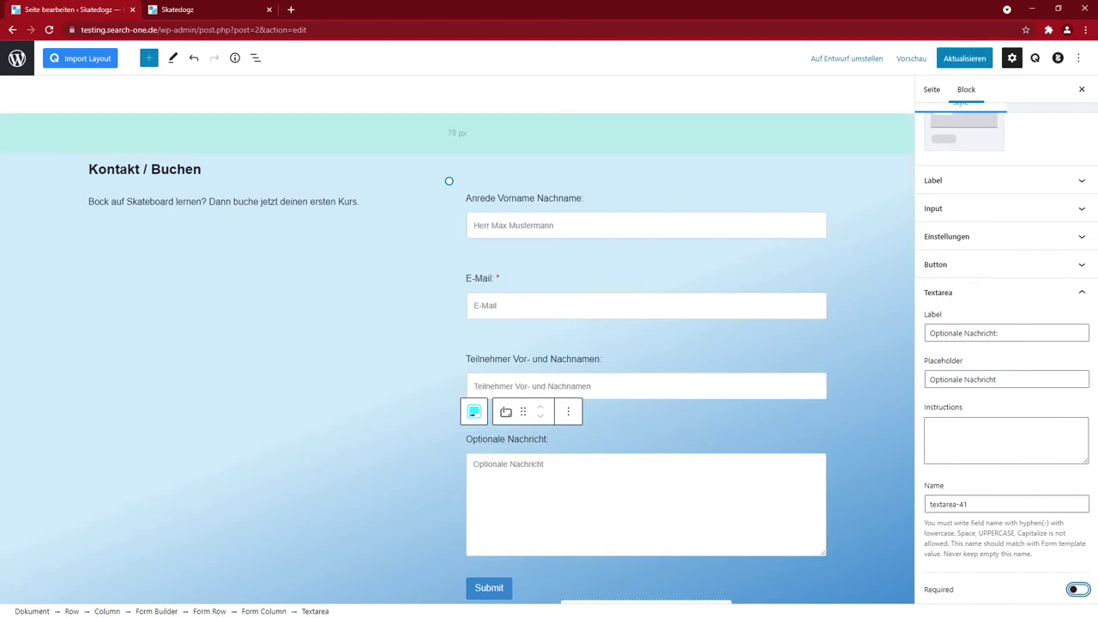
Step: Make the "Teilnehmer Vor- und Nachnamen:" and "Anrede Vorname Nachname:" fields required
click(566, 369)
click(1077, 590)
click(526, 307)
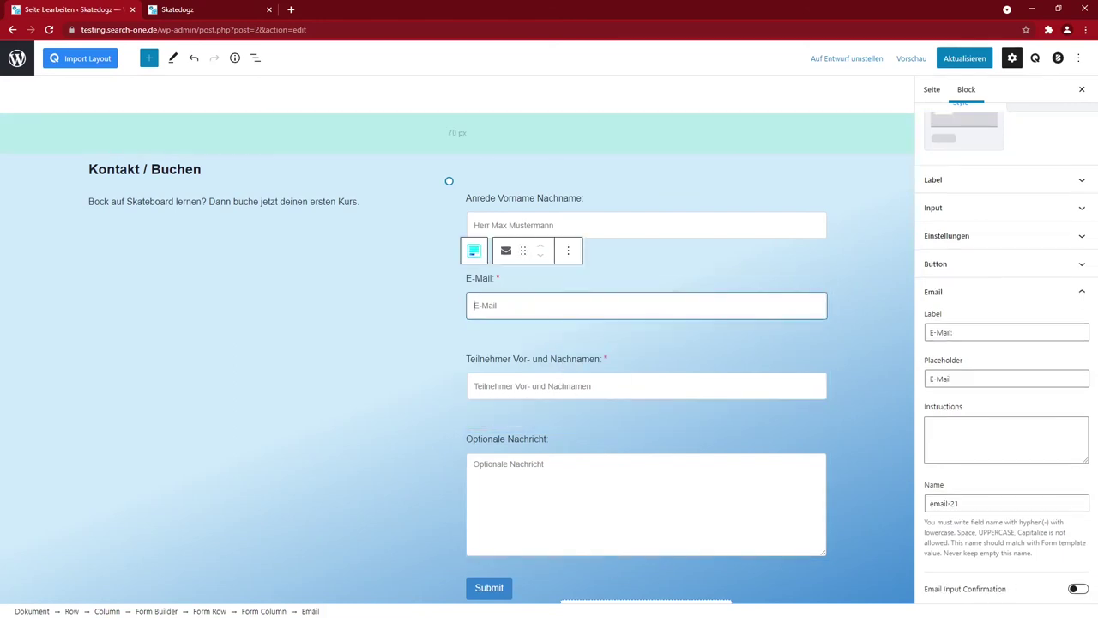
click(515, 225)
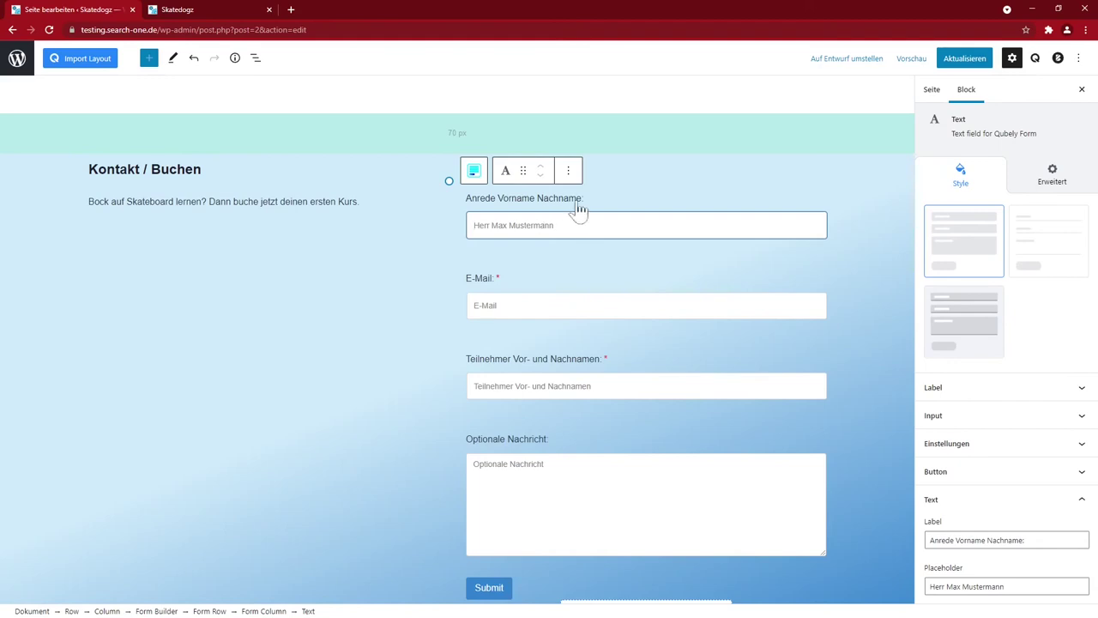
scroll(926, 520, down, 5)
click(1078, 589)
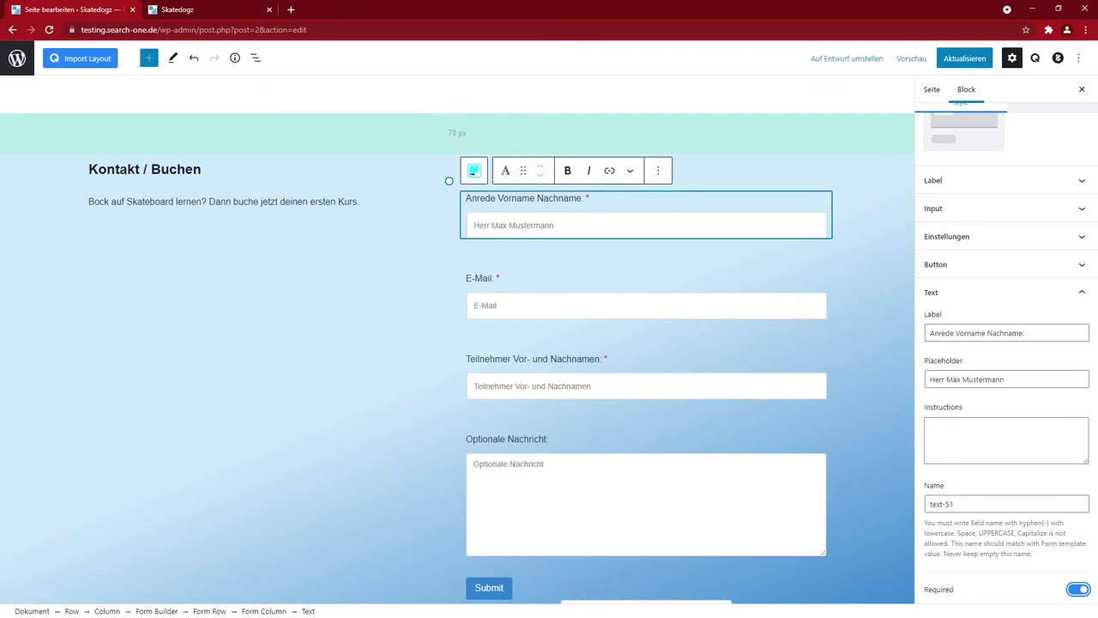
Step: Change the form's submit button text to "Jetzt anfragen"
scroll(614, 515, down, 3)
scroll(616, 532, up, 2)
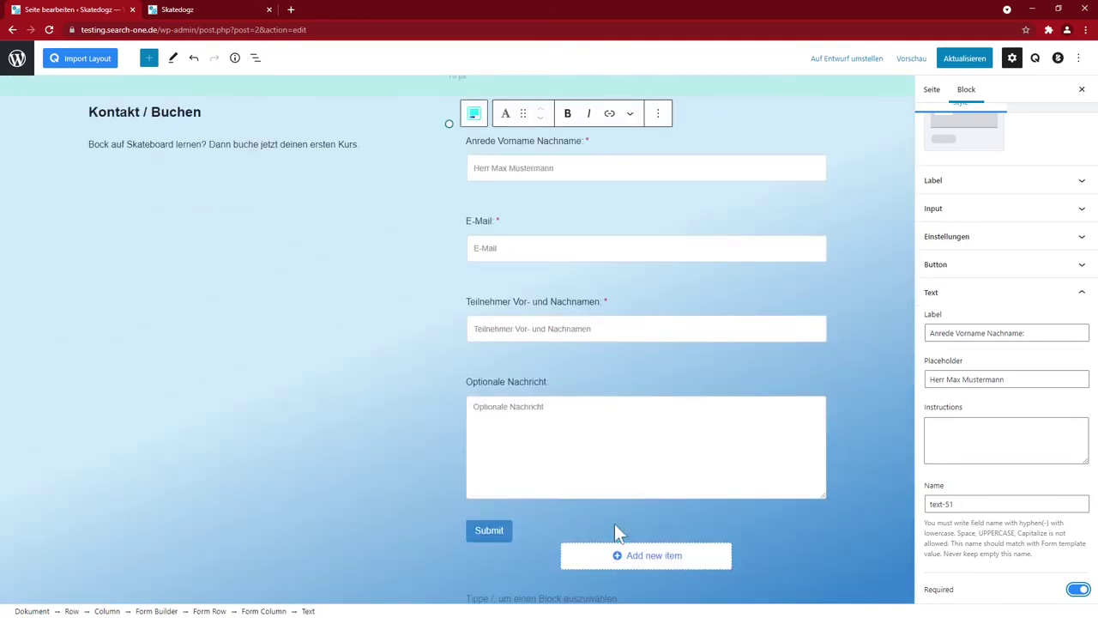
click(499, 521)
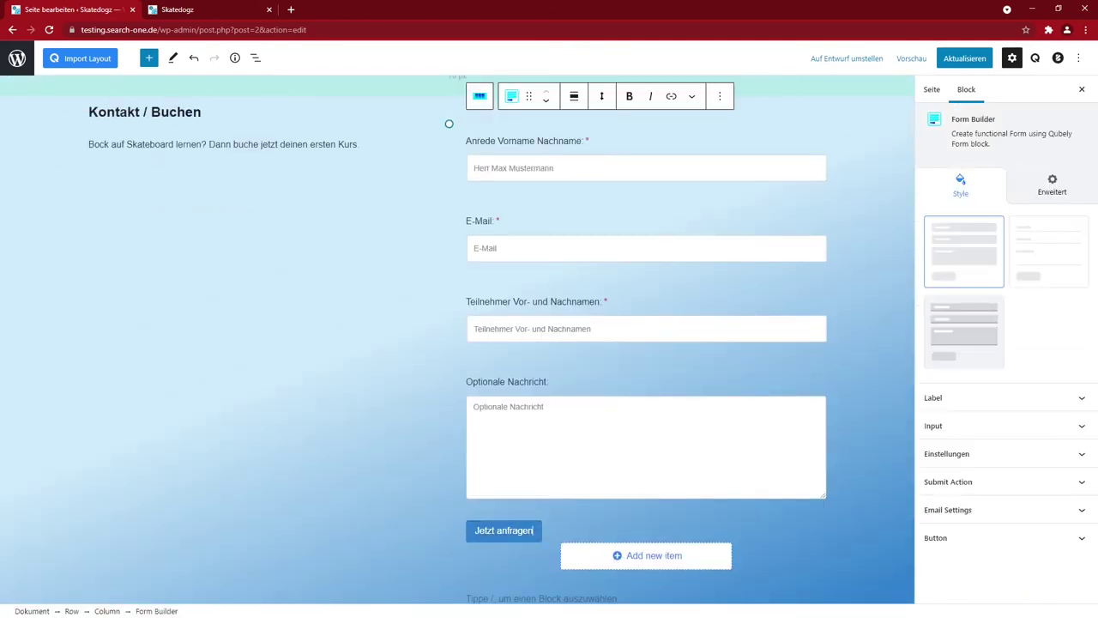
Step: Check which submit actions the form offers, leaving Email selected
scroll(487, 481, down, 1)
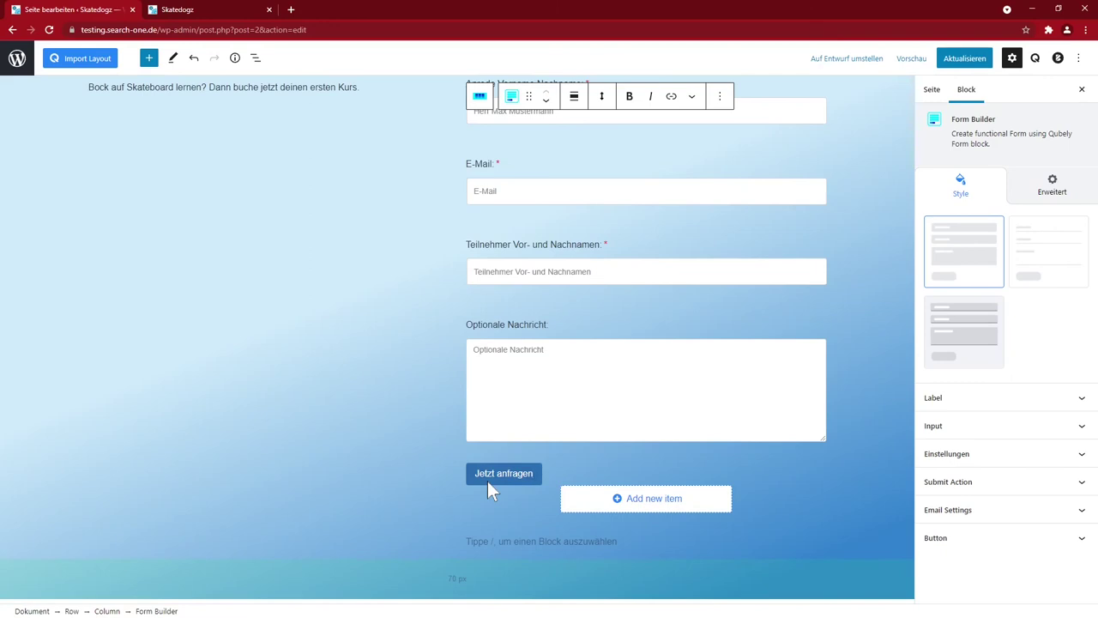
click(961, 481)
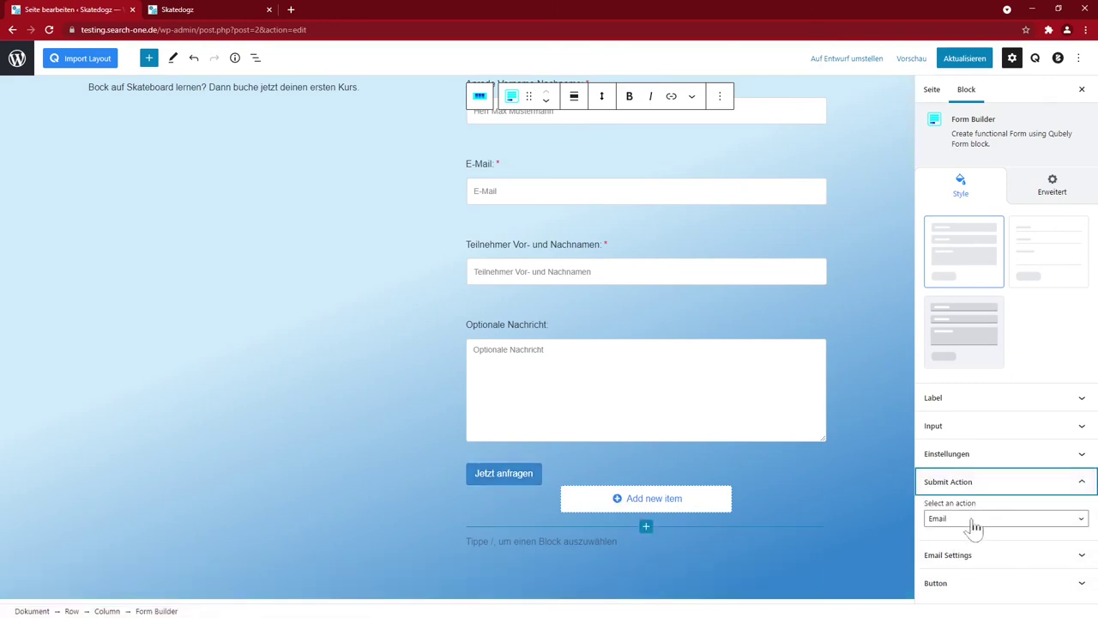
click(974, 519)
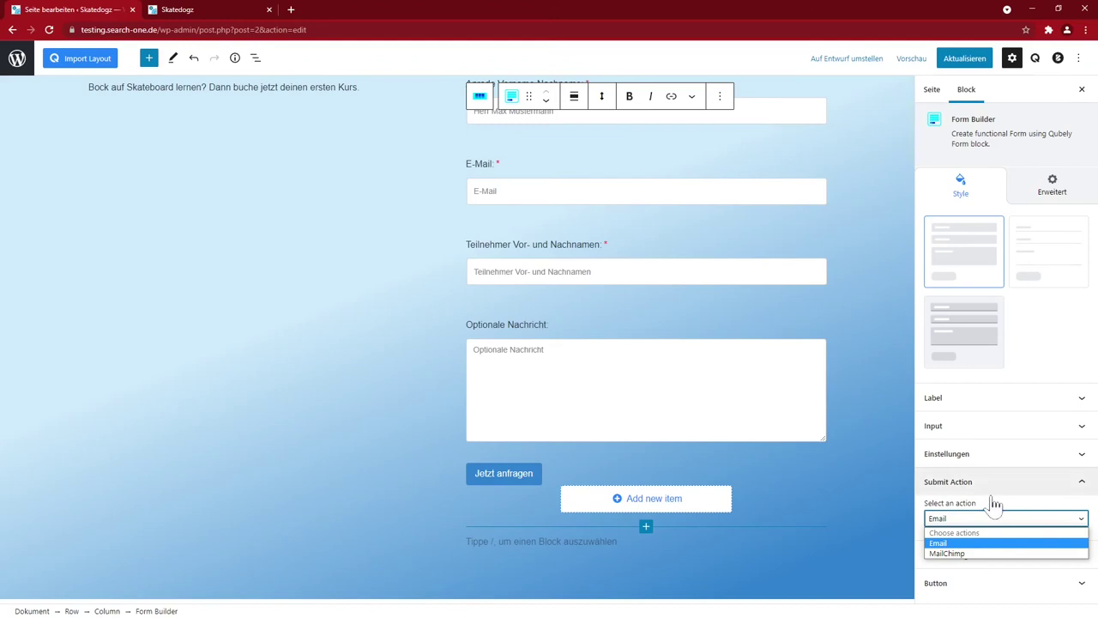
click(996, 503)
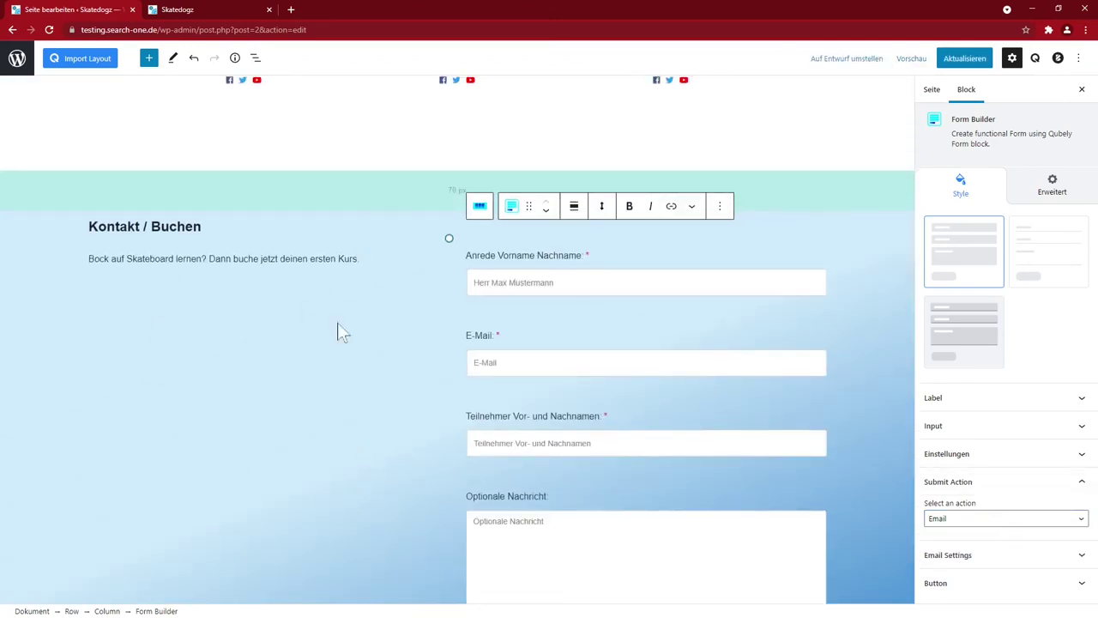
Step: Add a single-column Qubely Row below the "Kontakt / Buchen" section
scroll(363, 489, down, 2)
scroll(364, 490, down, 3)
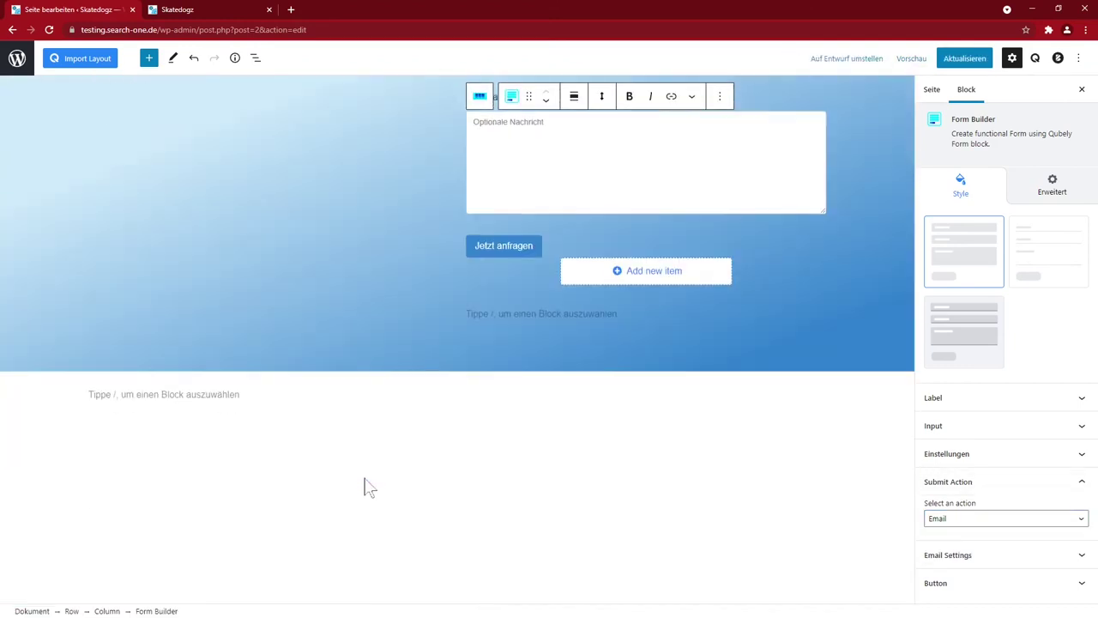
click(412, 441)
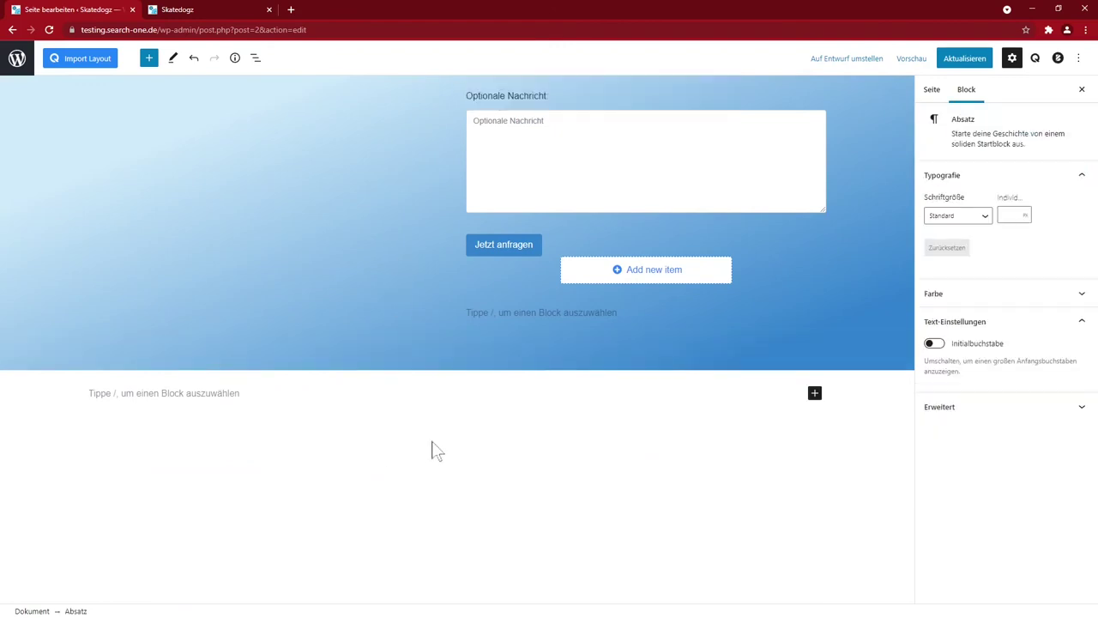
click(815, 393)
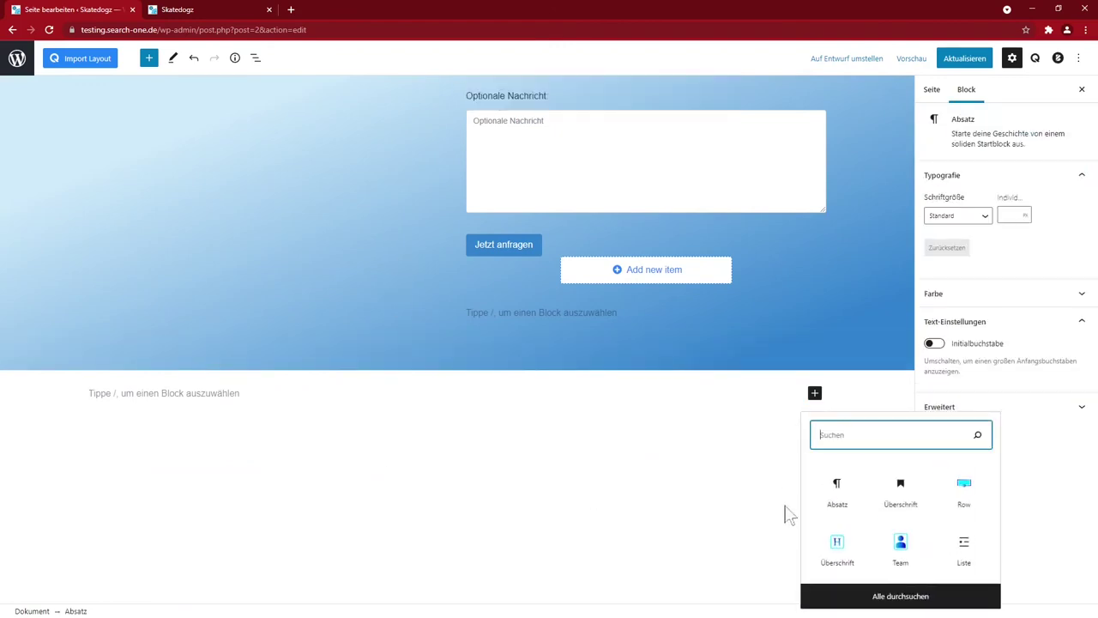
click(966, 506)
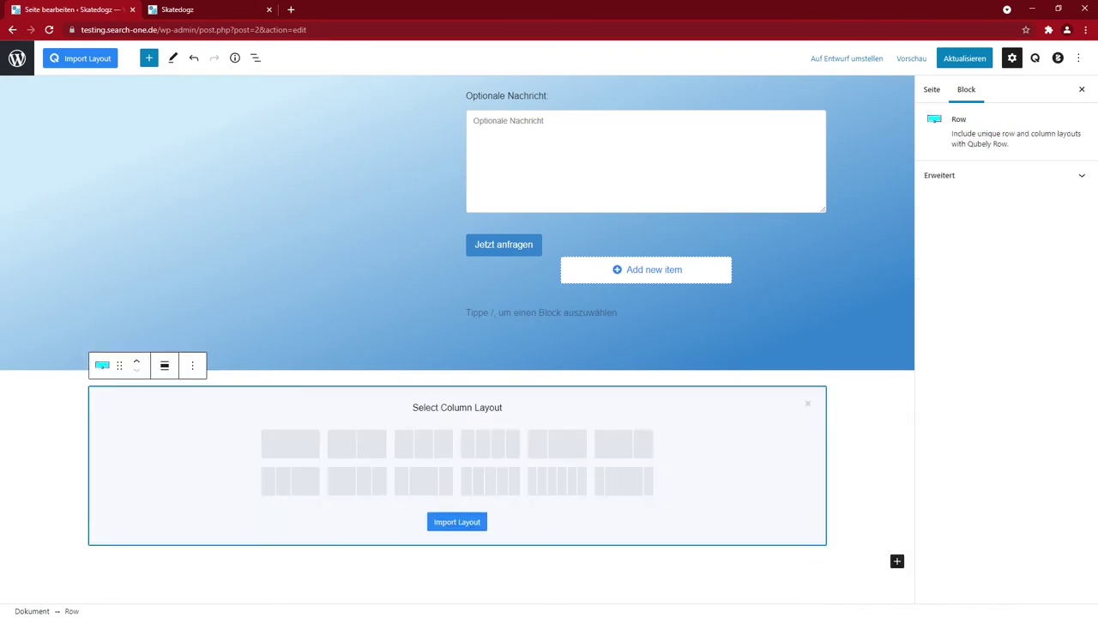
click(291, 444)
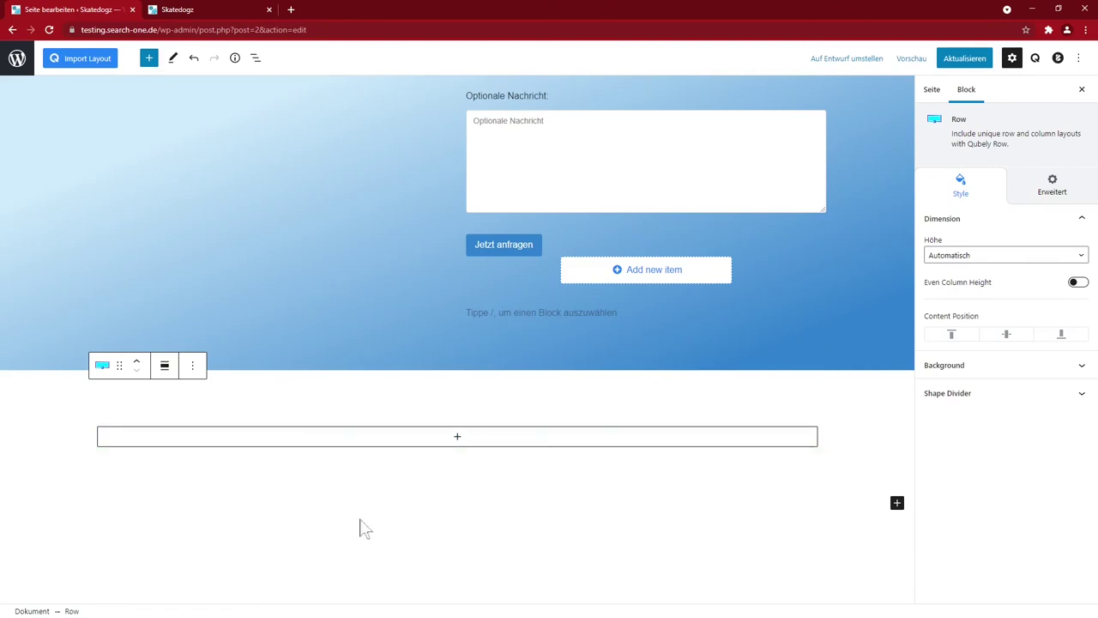
Step: Search the blocks for "testi" and insert a Testimonial Carousel into the new row's column
click(67, 442)
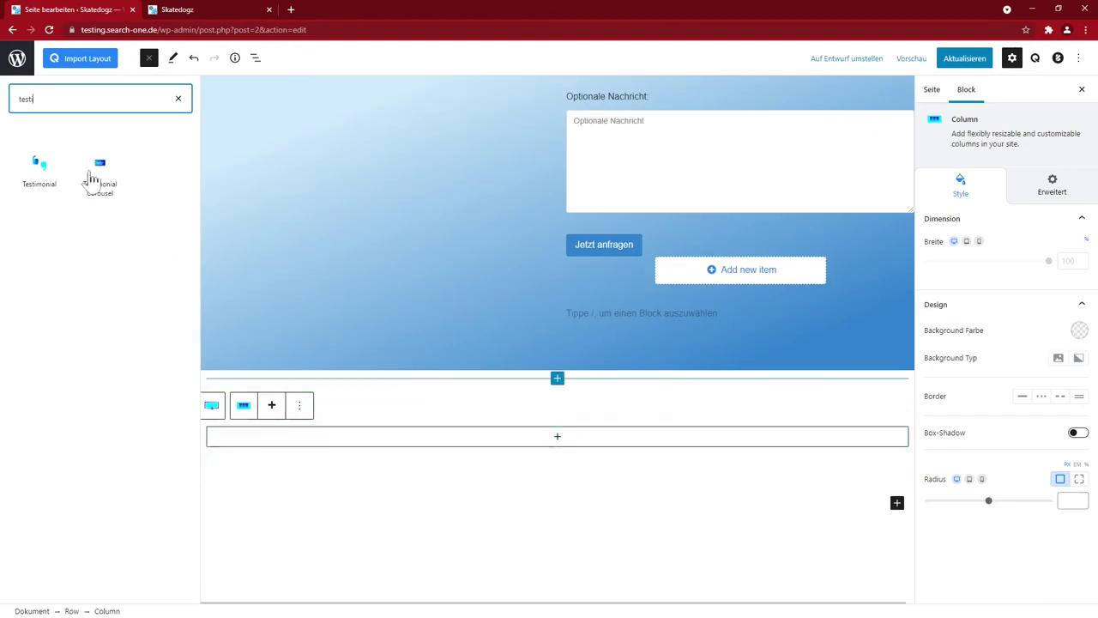
drag(108, 172, 318, 425)
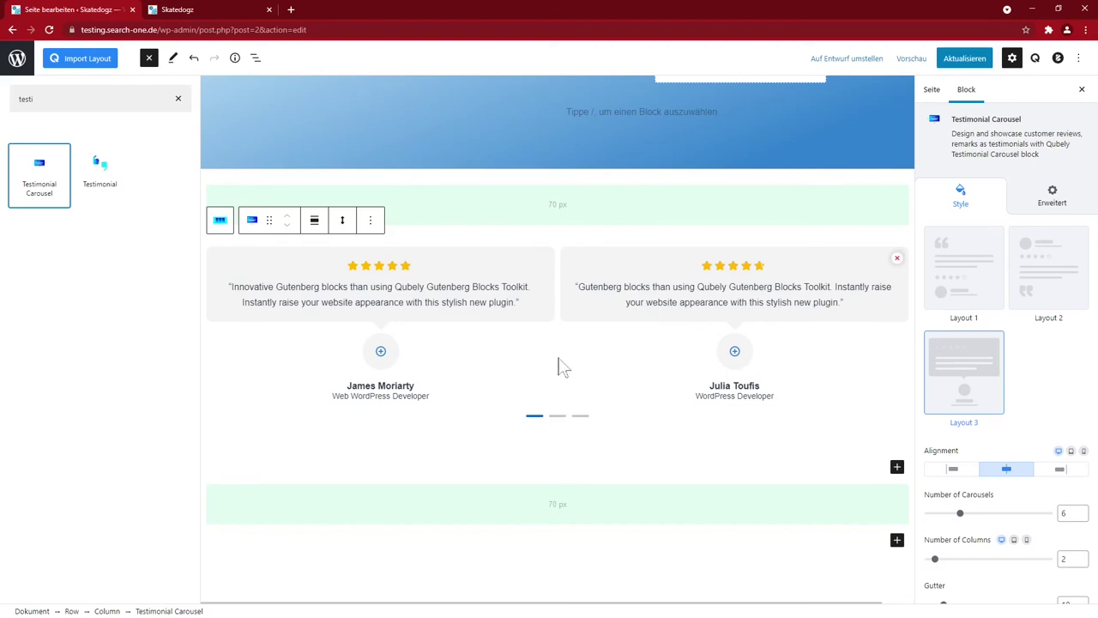
Step: Try Layout 1 and Layout 2 on the testimonial carousel, and return to Layout 3
click(969, 273)
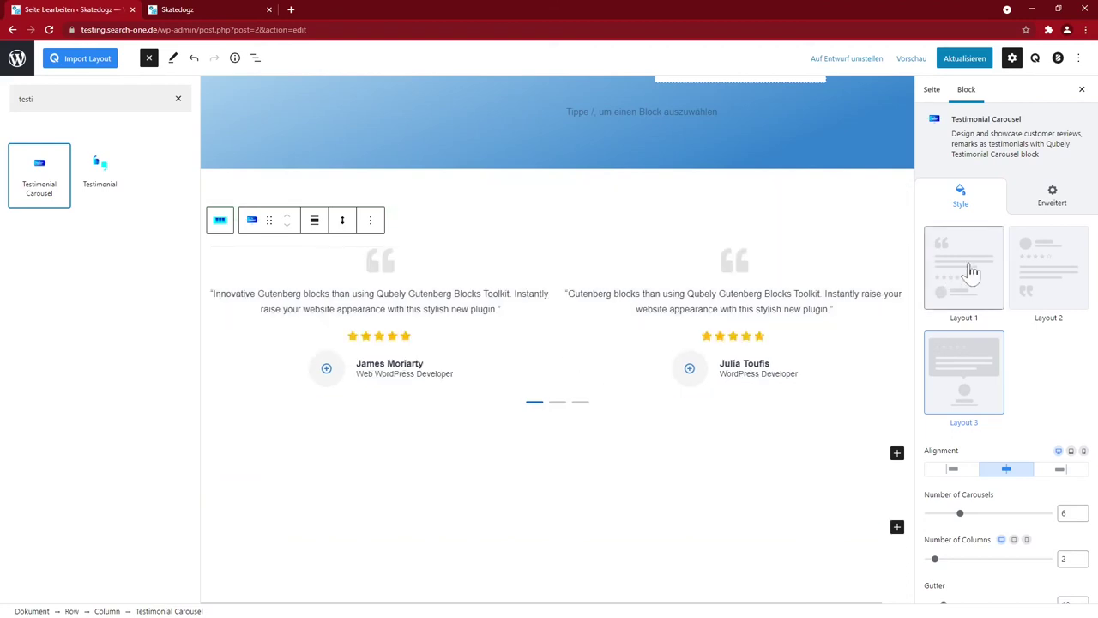
click(1059, 274)
click(969, 369)
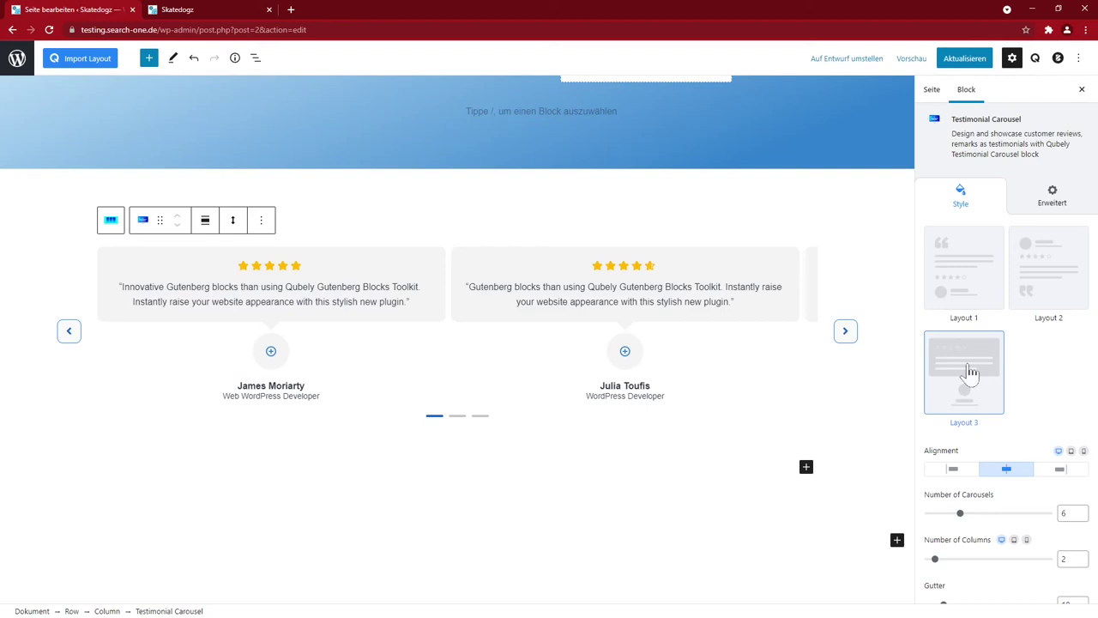
Step: Set the testimonial carousel's number of columns to 3
scroll(974, 373, down, 1)
scroll(978, 373, up, 1)
scroll(982, 367, down, 3)
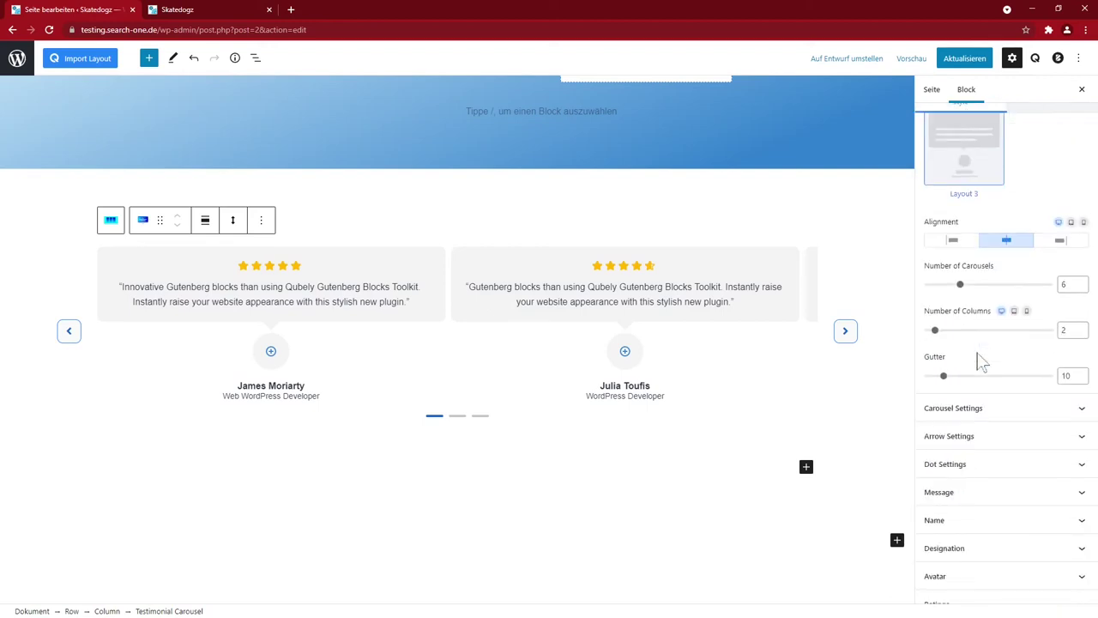
click(1082, 328)
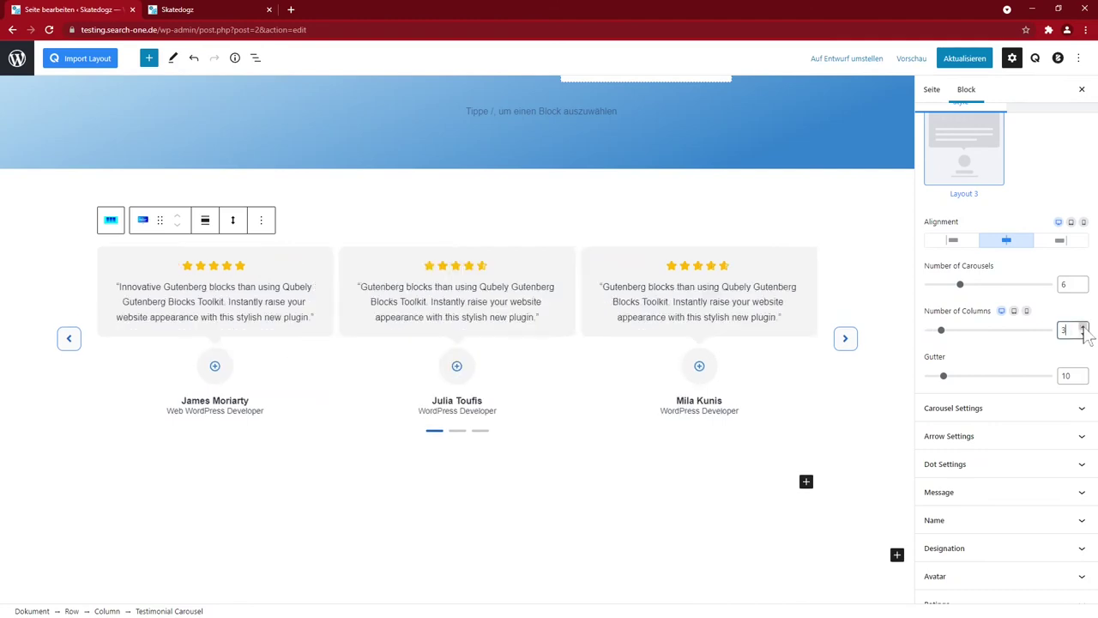
Step: Try a wider gutter between the testimonials and restore it to 10
drag(945, 378, 967, 386)
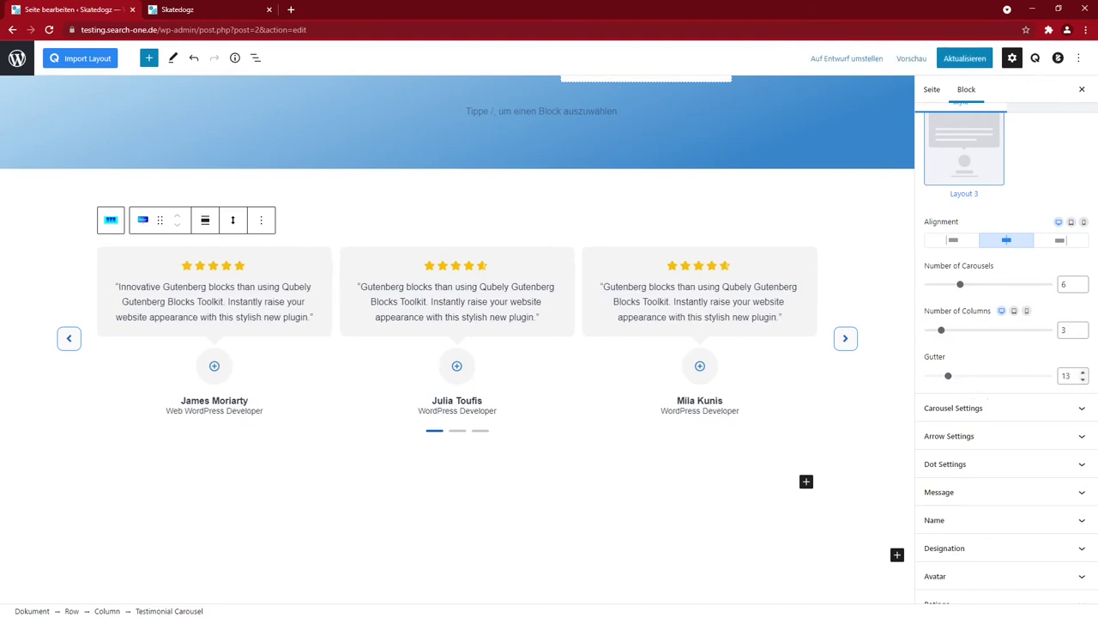
click(1083, 380)
click(1083, 380)
click(1083, 380)
Step: Review the carousel's navigation and playback settings, and page through the testimonials with the dot navigation
click(987, 408)
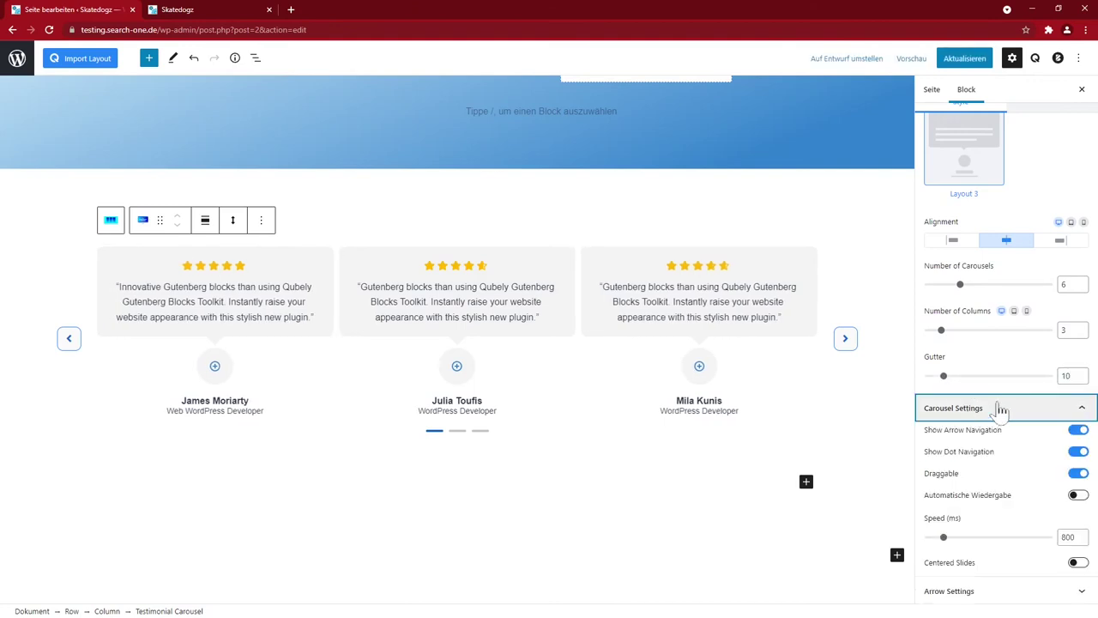
scroll(997, 405, down, 2)
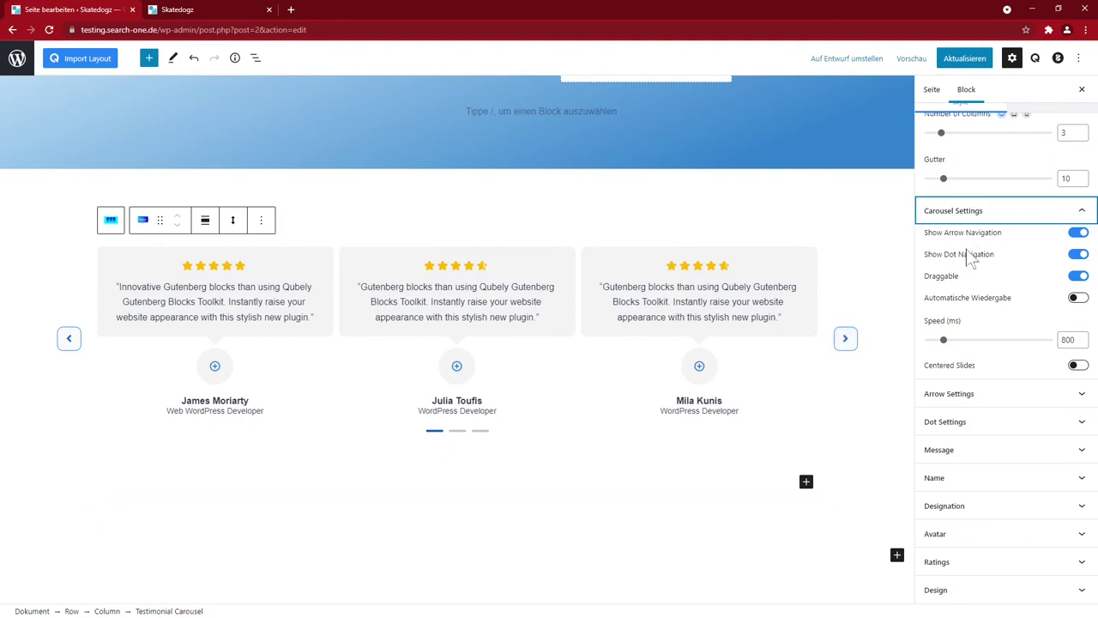
click(460, 432)
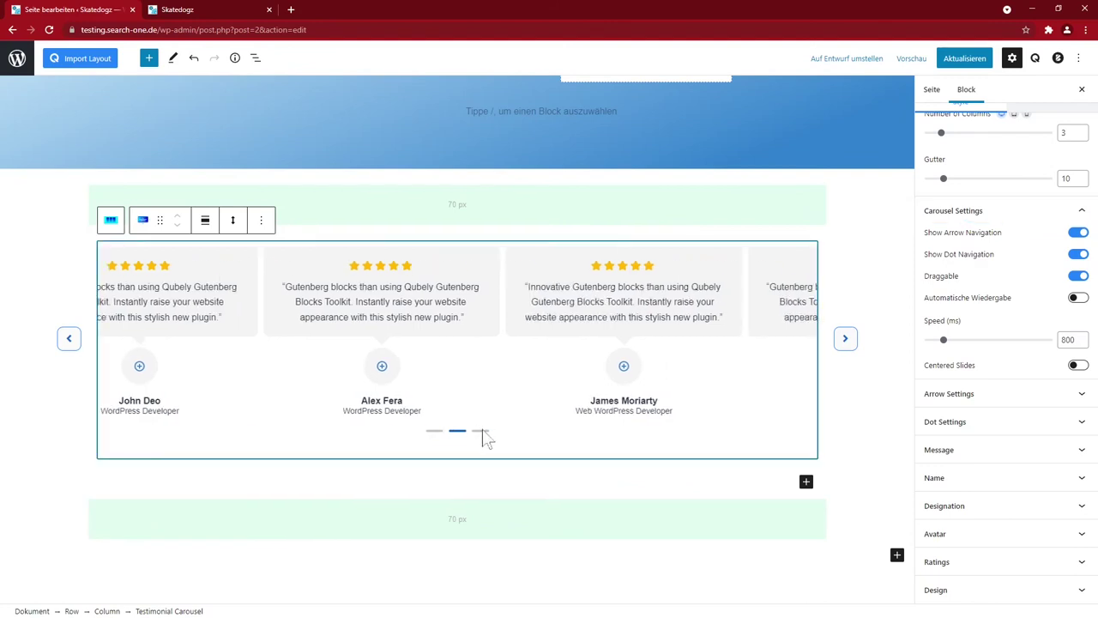
click(480, 430)
Step: Try the full arrow style for the carousel's navigation and switch back to the chevron style
click(978, 394)
scroll(995, 344, down, 3)
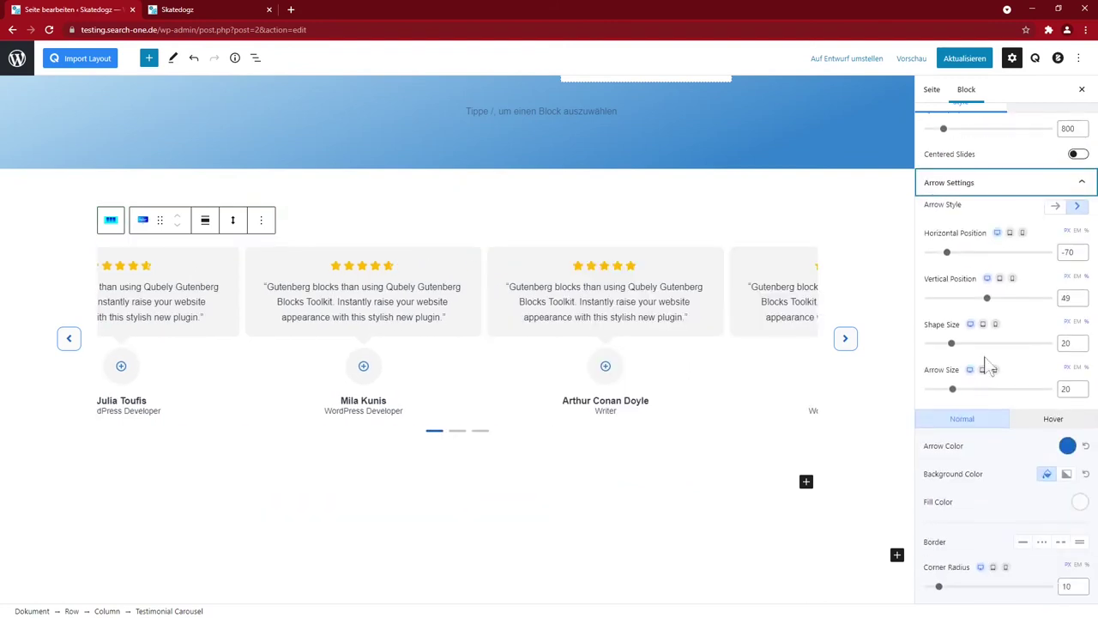
click(1056, 208)
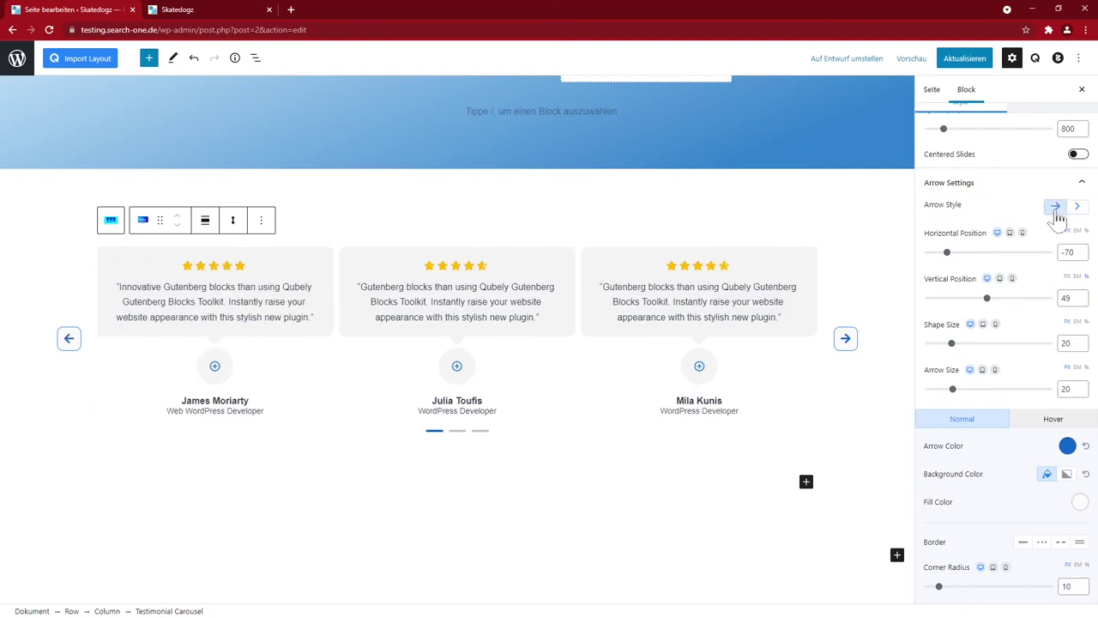
click(1080, 207)
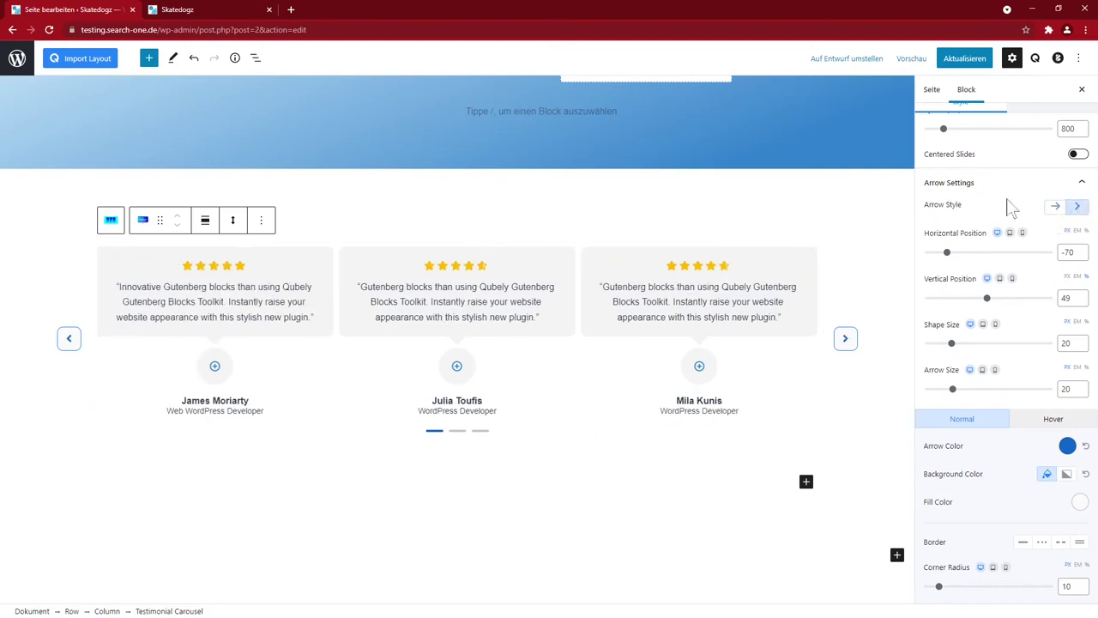
Step: Examine the carousel's message, name, avatar and ratings settings
scroll(993, 446, down, 3)
click(989, 448)
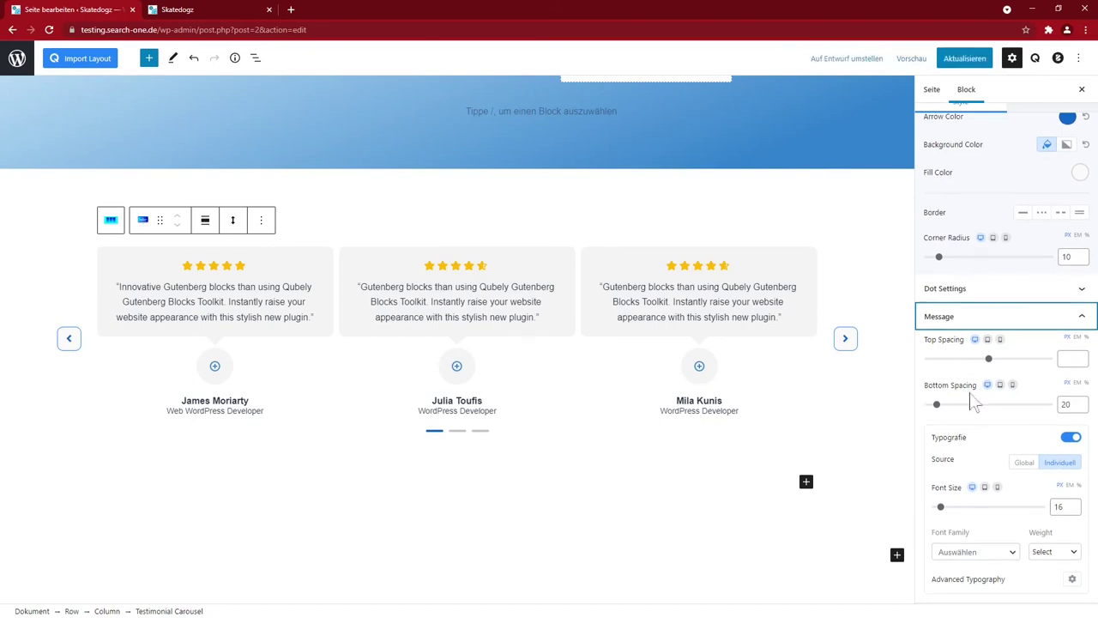
scroll(982, 408, down, 2)
click(973, 479)
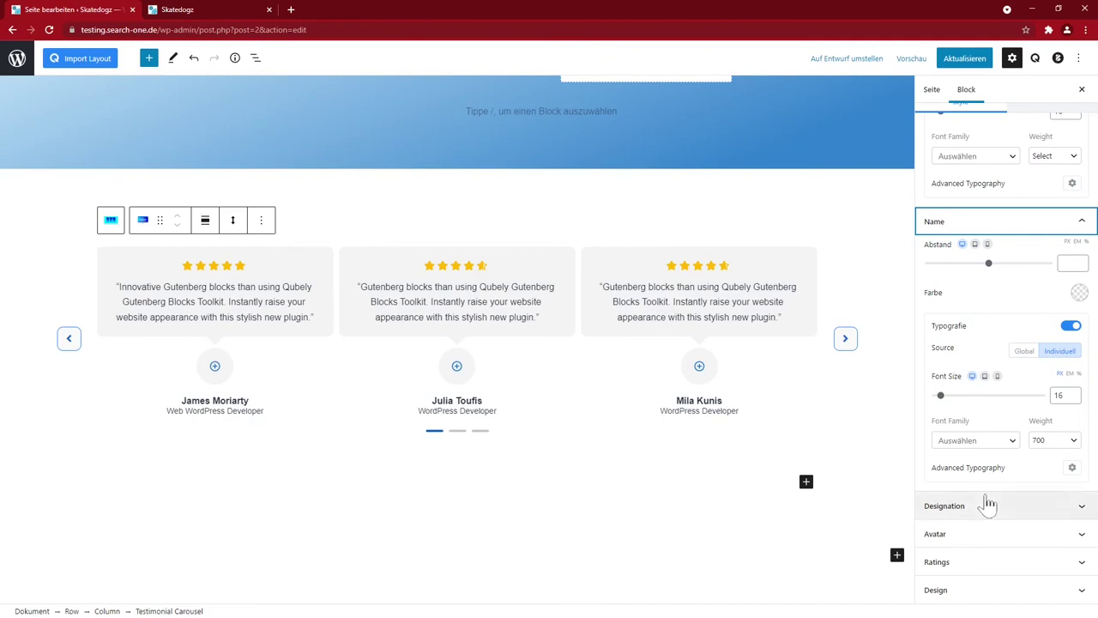
click(944, 536)
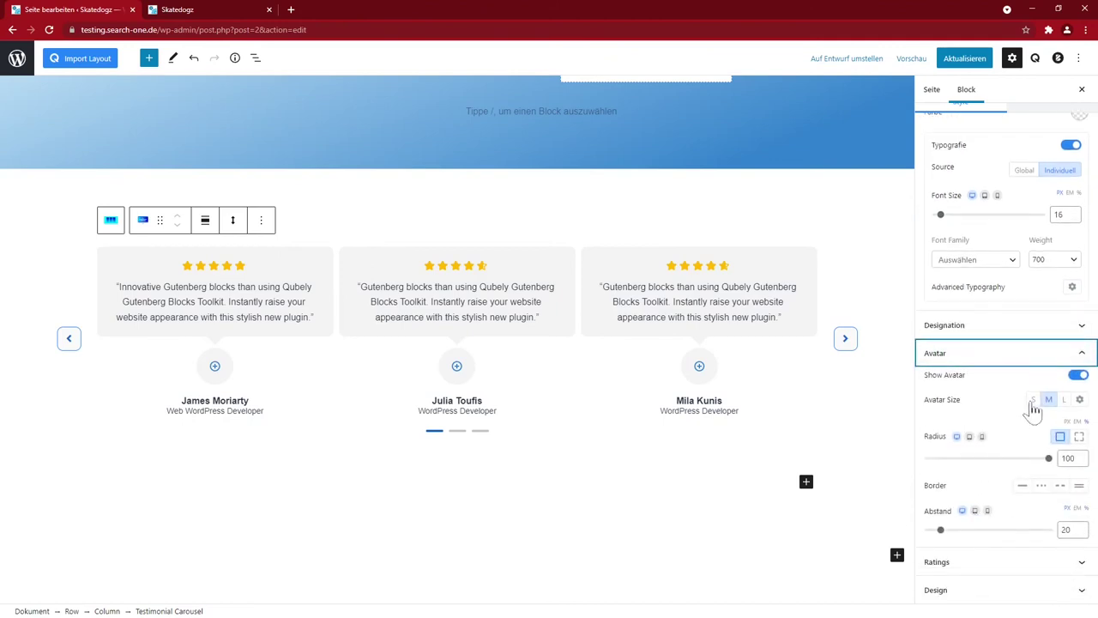
click(944, 562)
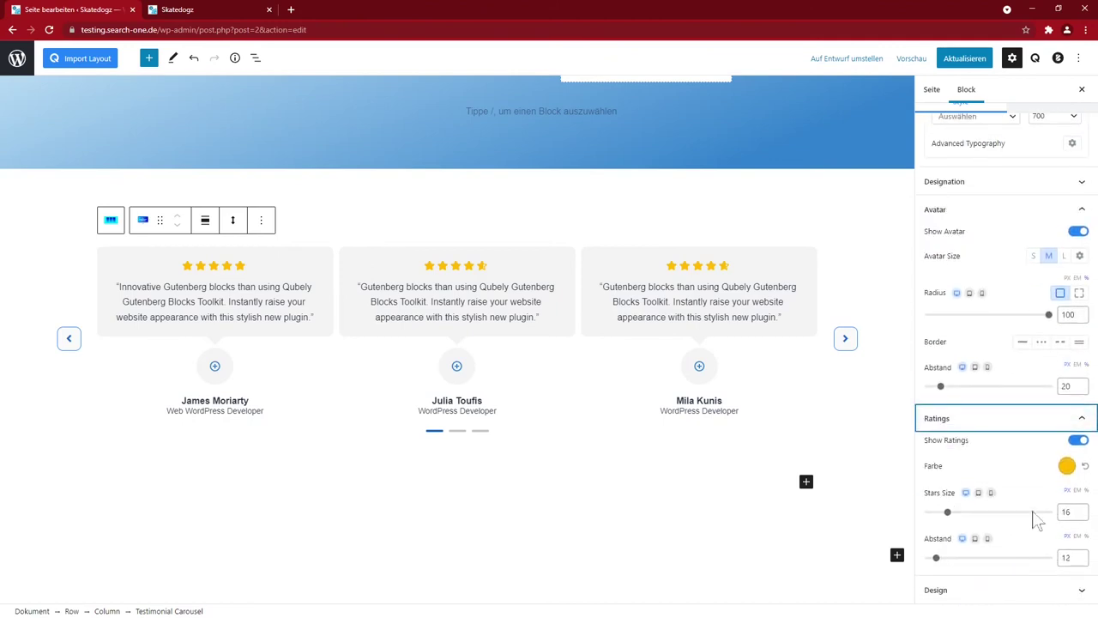
Step: Change the rating stars' colour to the darker gold #e6a502
click(1066, 466)
click(1018, 246)
drag(1035, 230, 1075, 249)
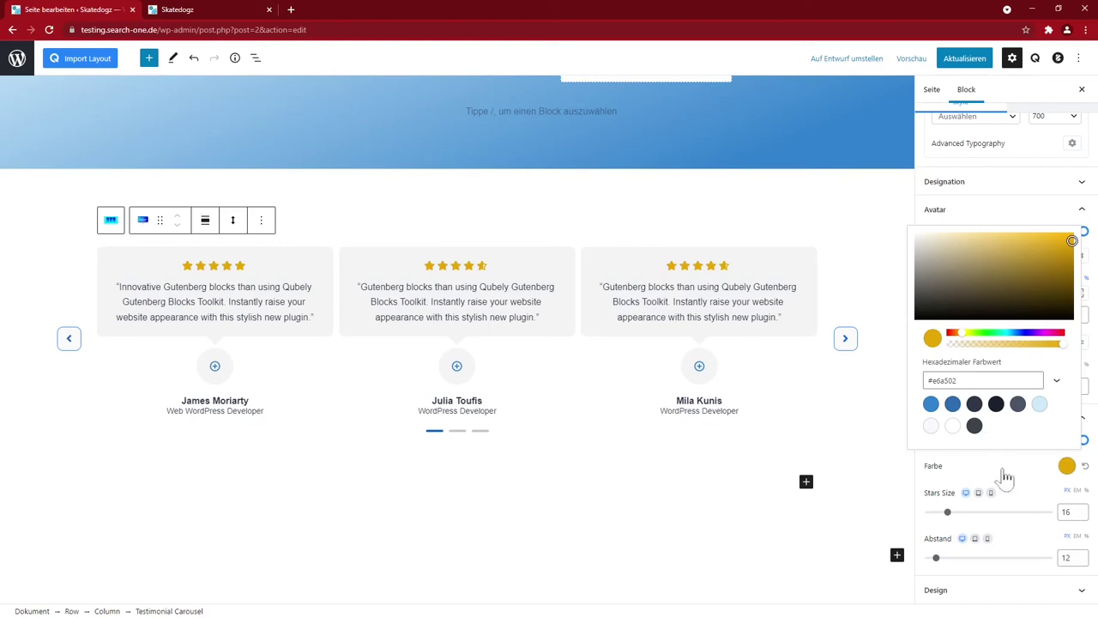
Step: Review the testimonial carousel's design settings, its layout options and its appearance below the contact section
click(967, 590)
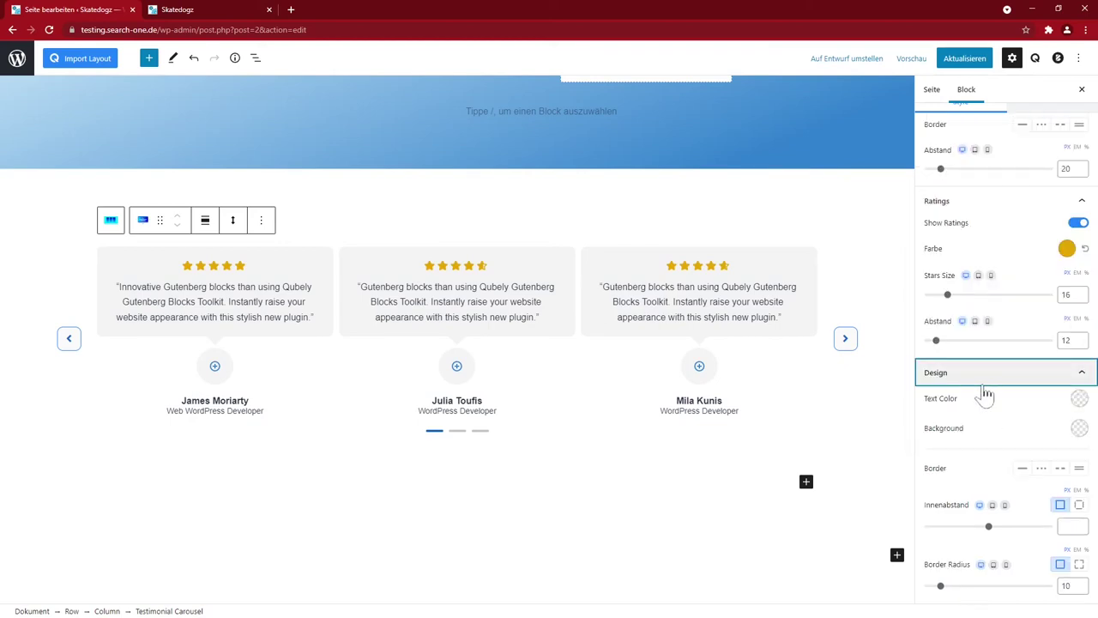
scroll(557, 544, down, 2)
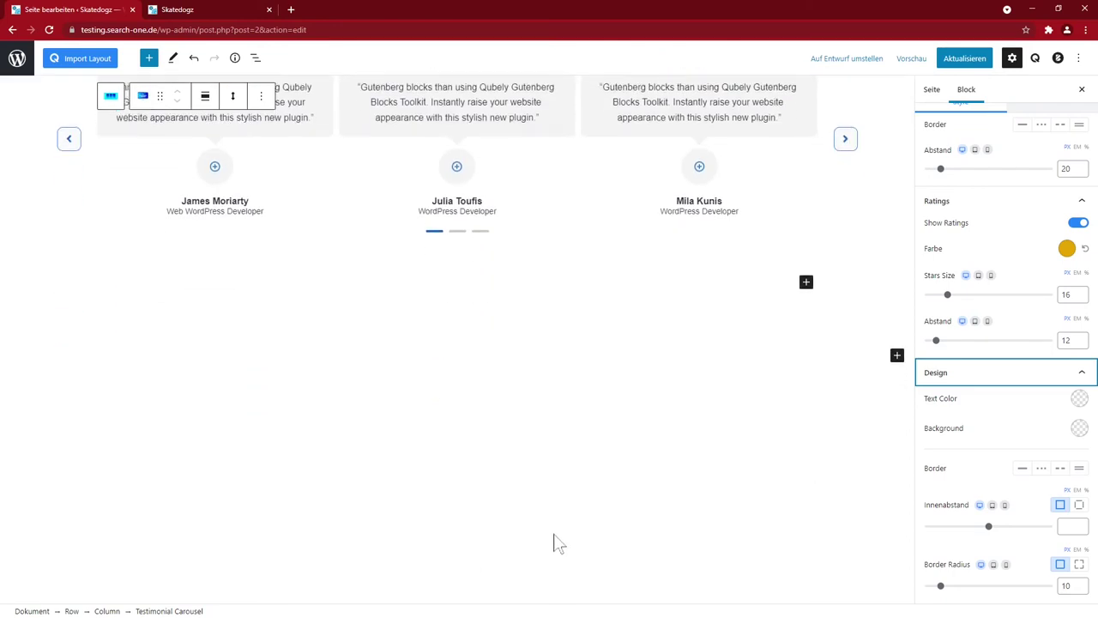
scroll(555, 544, up, 3)
scroll(557, 544, down, 1)
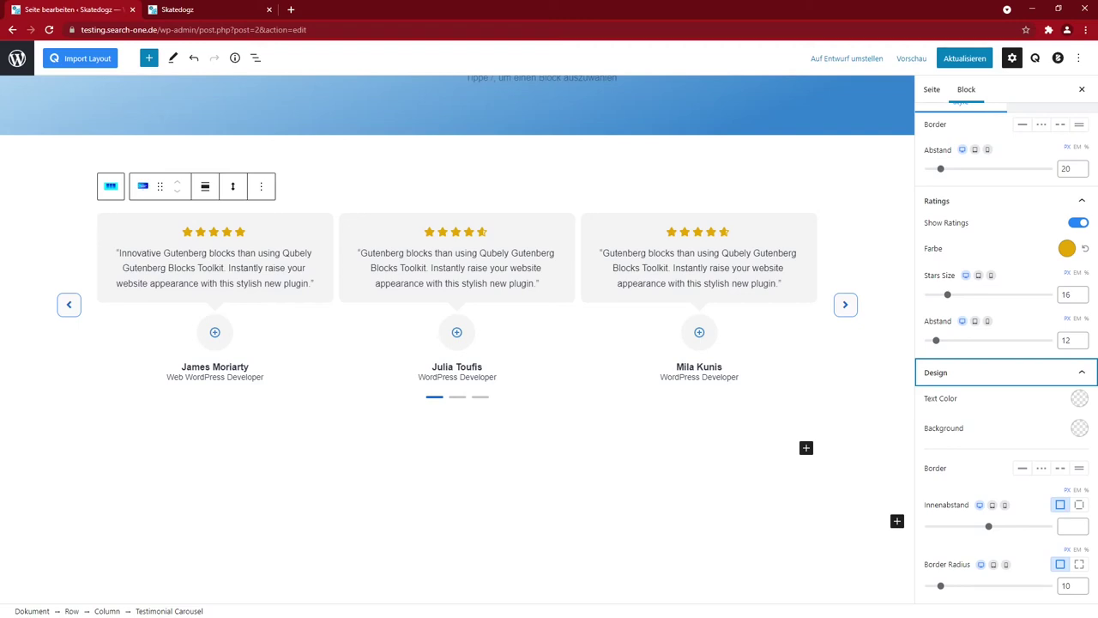
scroll(983, 463, up, 5)
scroll(985, 456, up, 10)
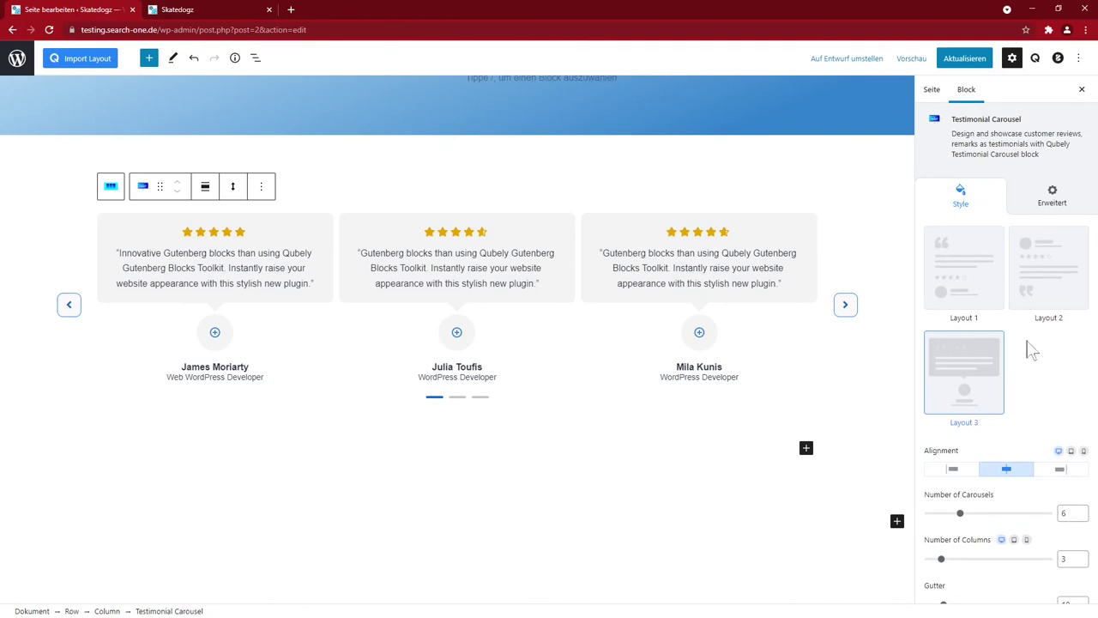
Step: Update the page and test the testimonial carousel's forward and back arrows on the live Skatedogz site
click(965, 58)
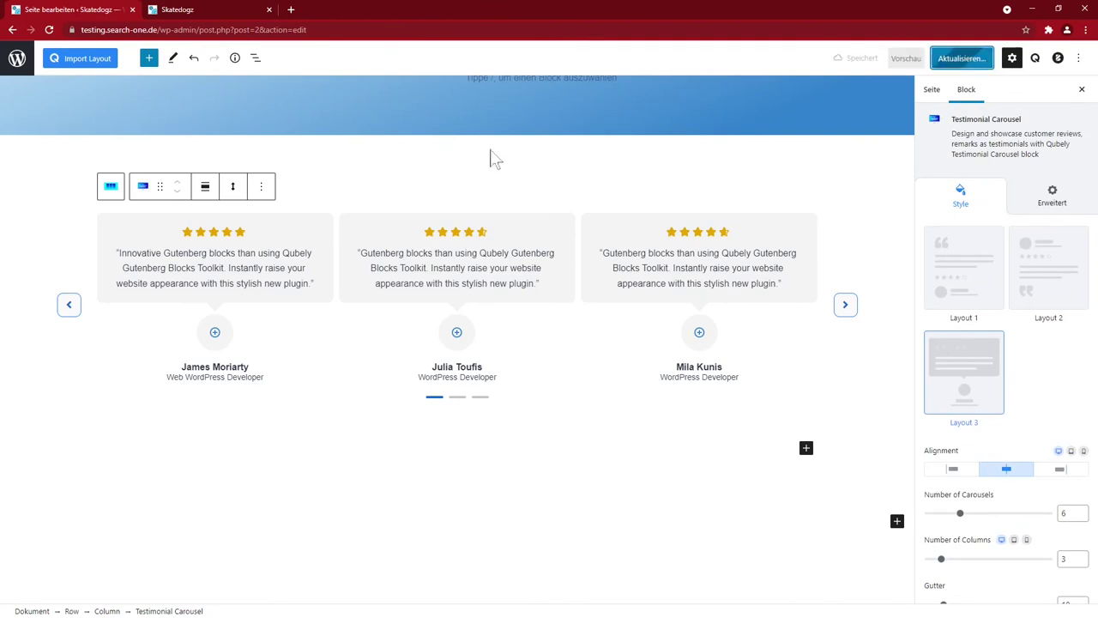
click(199, 9)
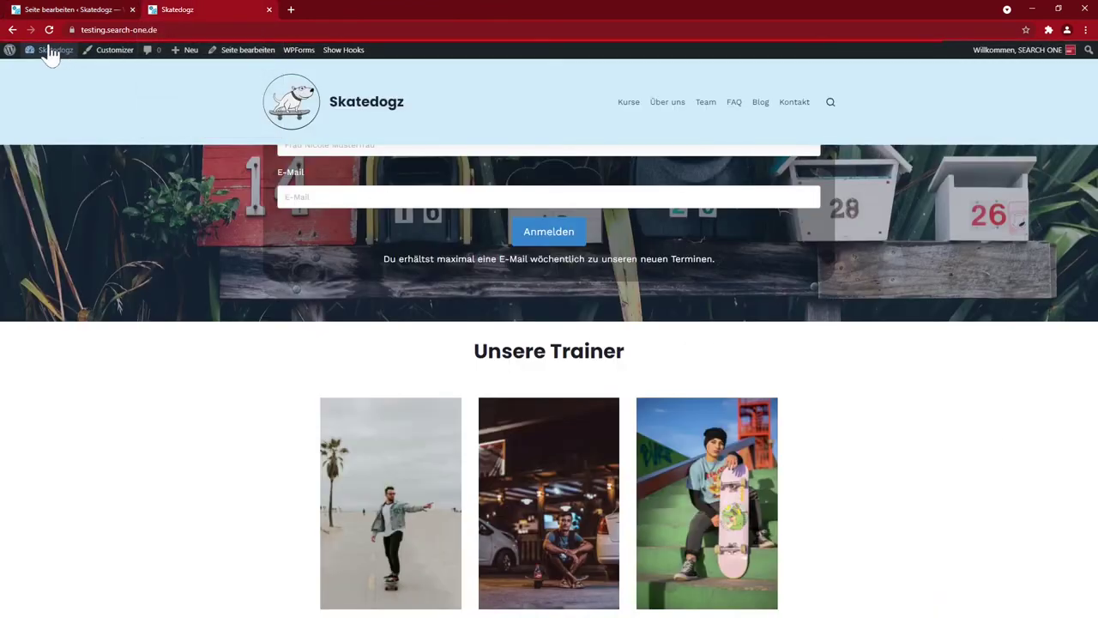
scroll(424, 529, down, 4)
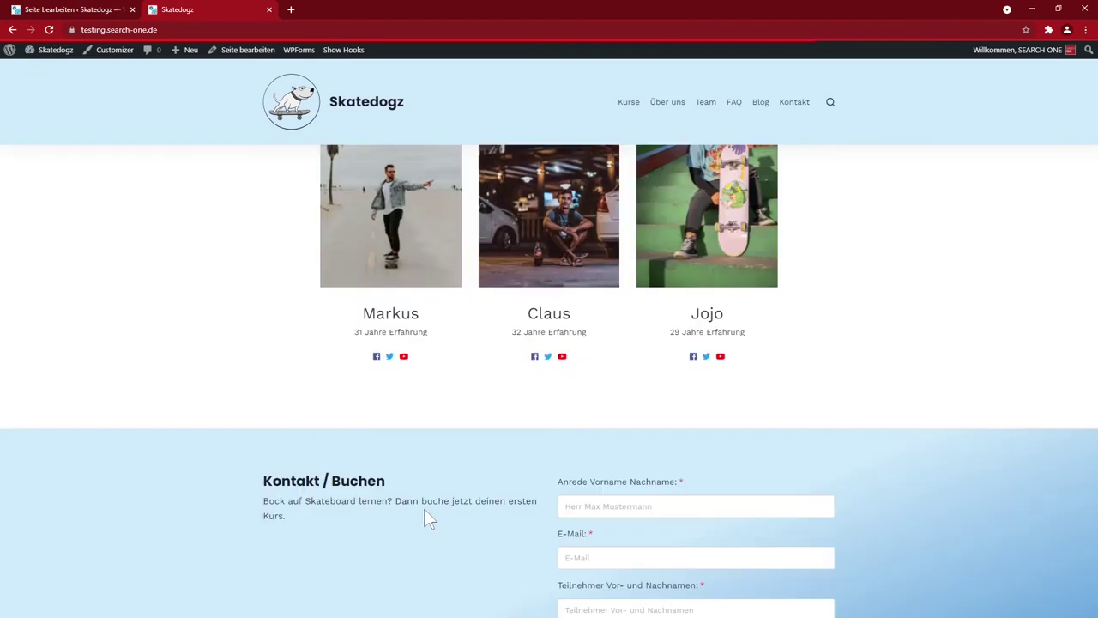
scroll(425, 511, down, 3)
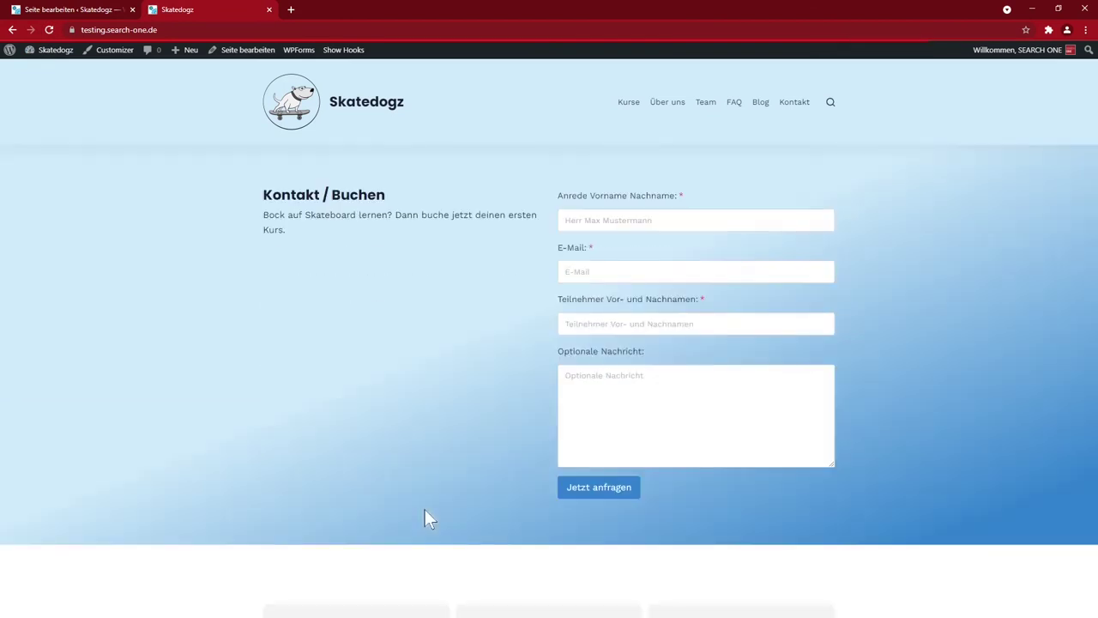
scroll(425, 509, down, 5)
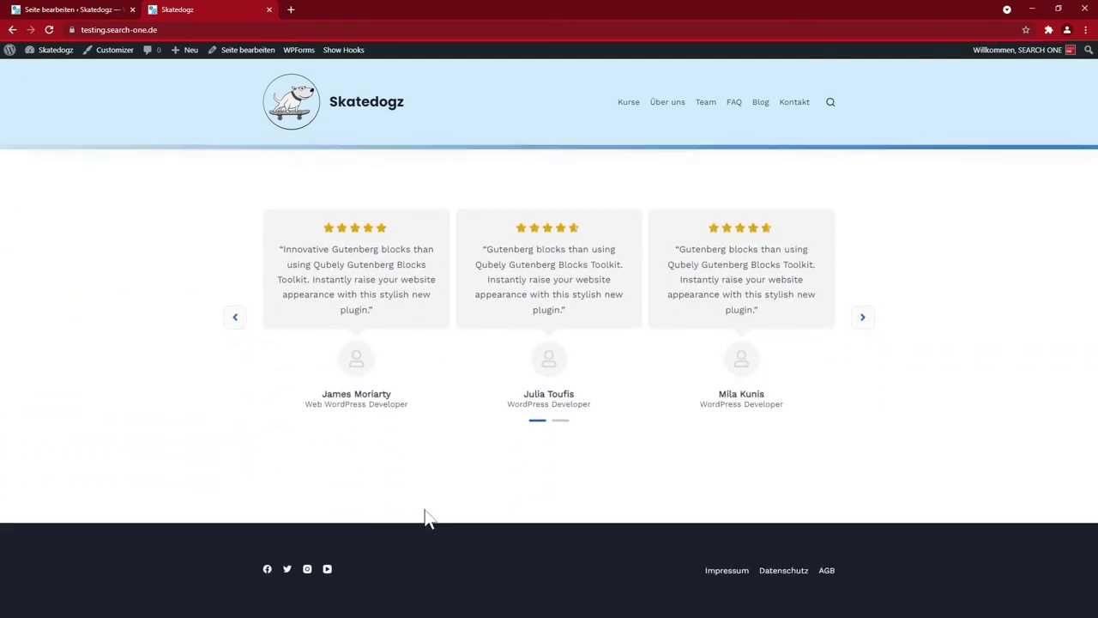
click(862, 315)
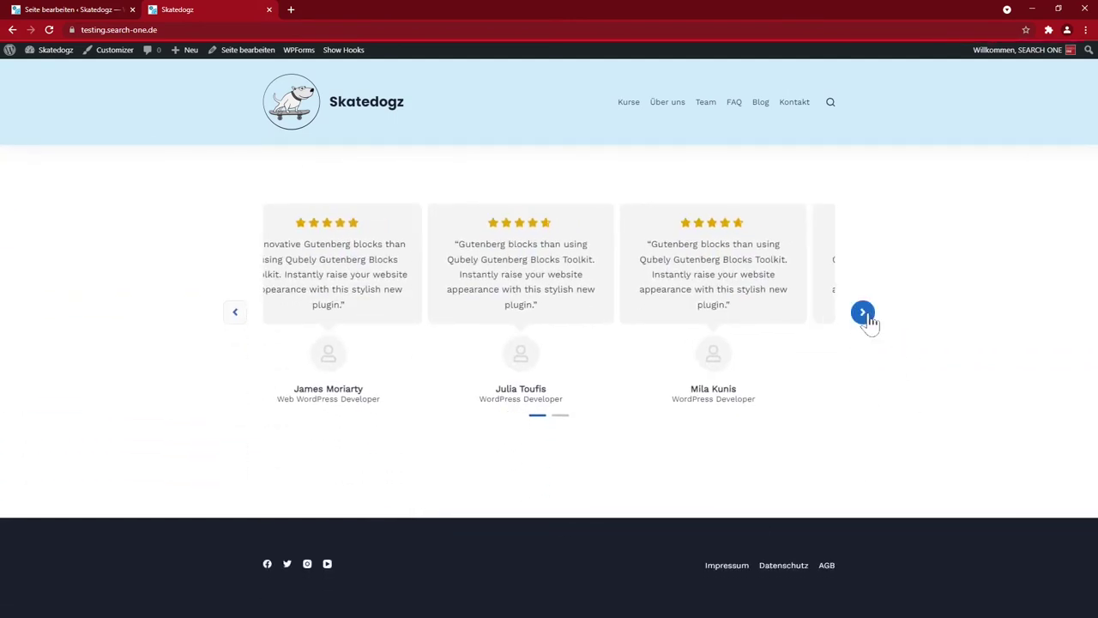
click(862, 314)
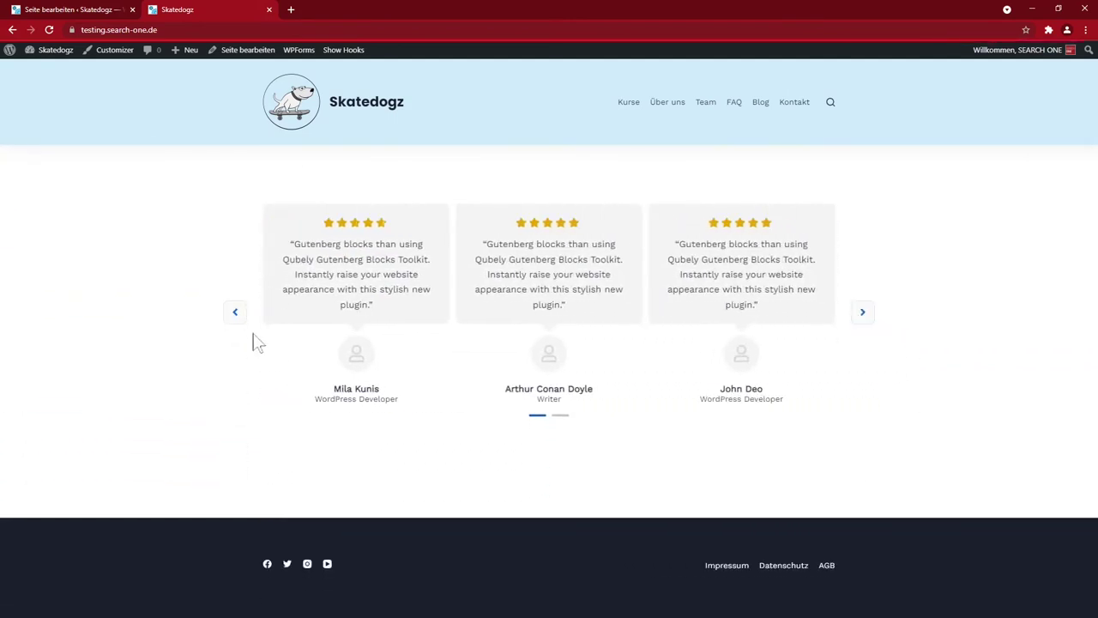
click(236, 314)
click(863, 315)
click(864, 315)
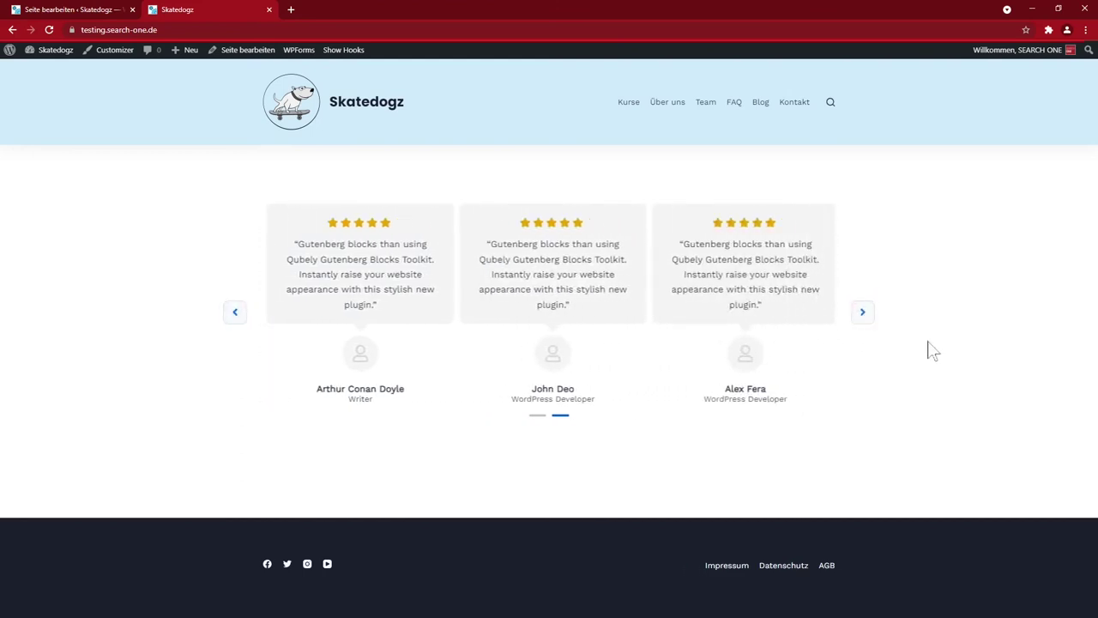
scroll(933, 324, down, 1)
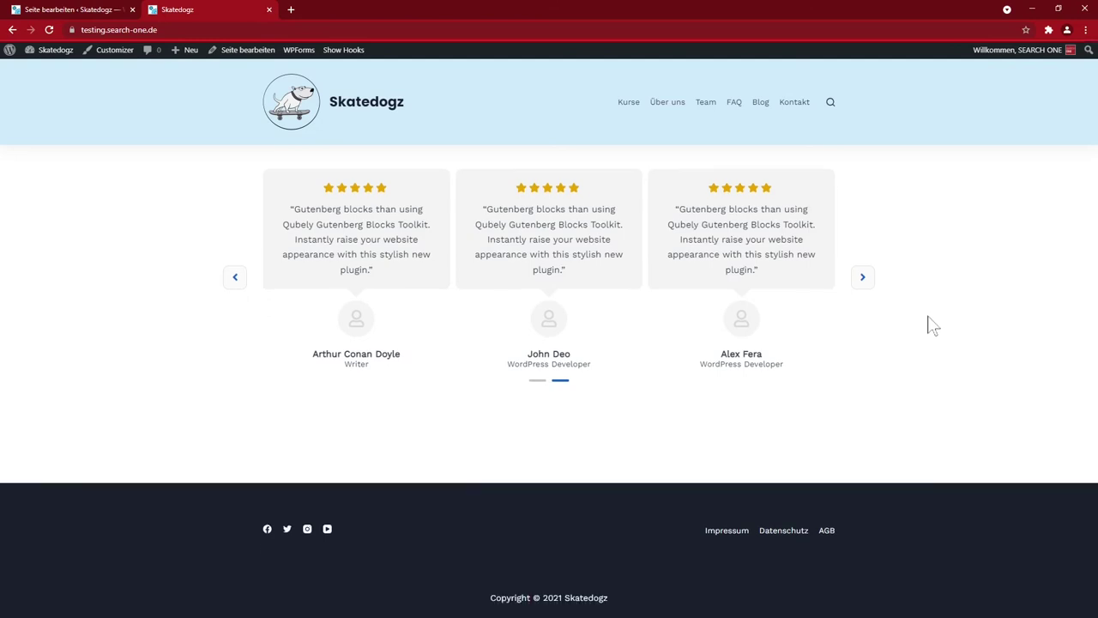
Step: Review the live homepage's sections, from the hero image and skateboard tricks to the courses, trainers and contact form
scroll(927, 292, up, 10)
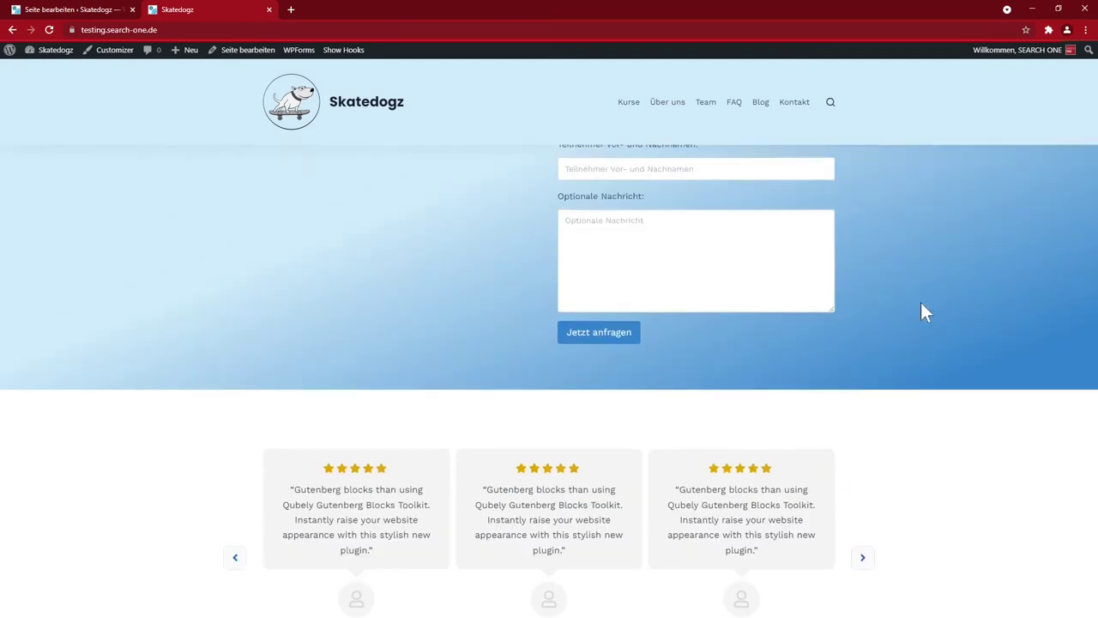
scroll(926, 312, up, 3)
scroll(925, 312, up, 5)
scroll(907, 270, down, 2)
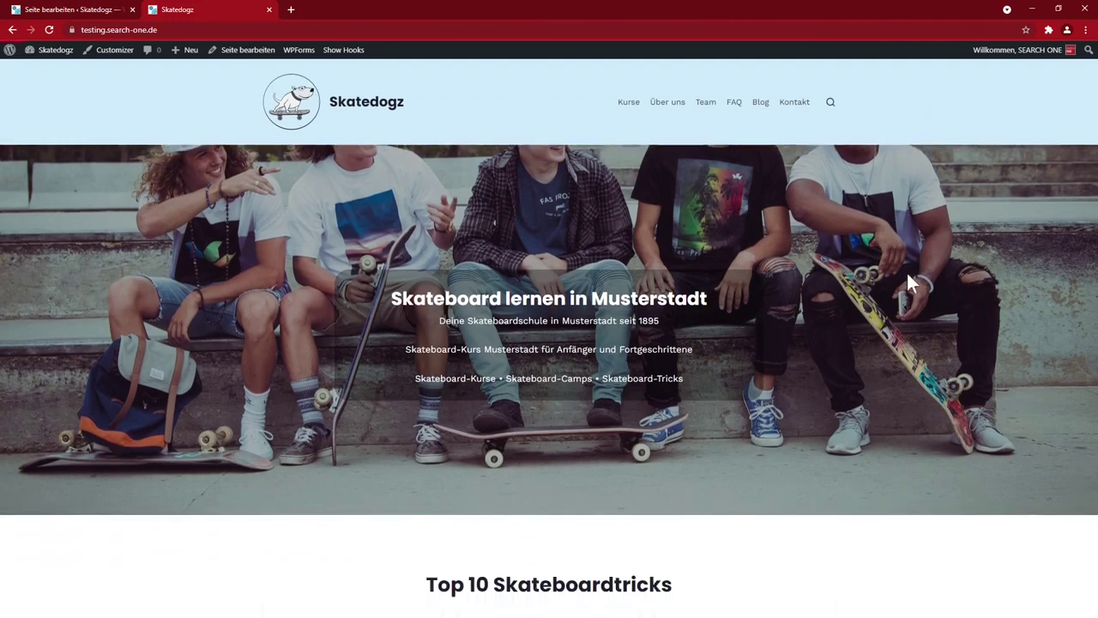
scroll(907, 274, up, 2)
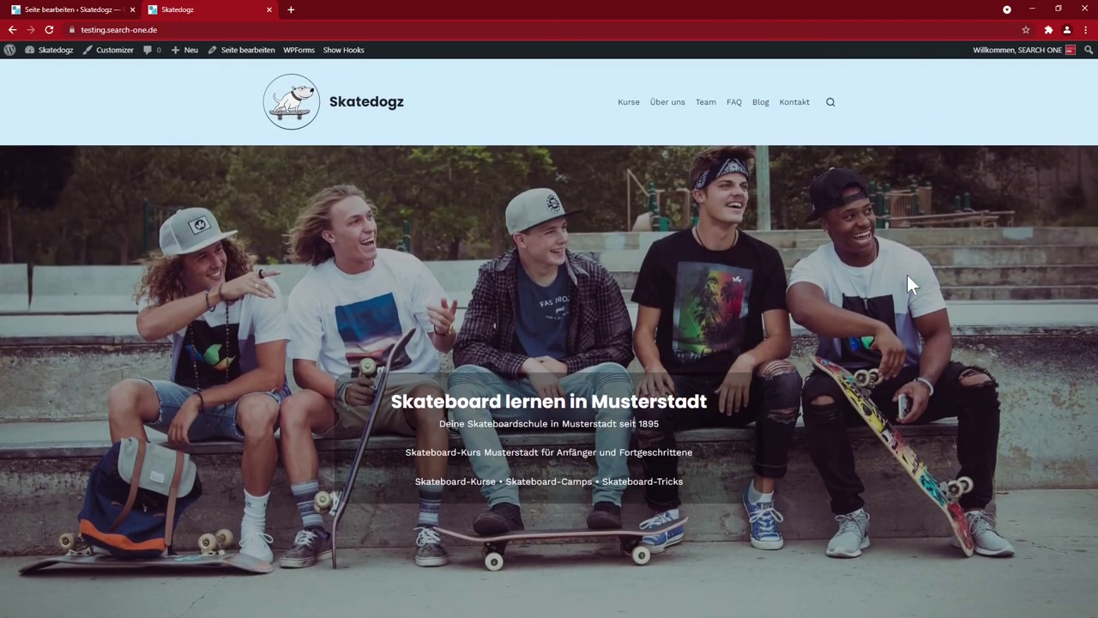
scroll(907, 274, down, 1)
scroll(909, 276, up, 1)
scroll(908, 278, down, 2)
scroll(906, 286, down, 2)
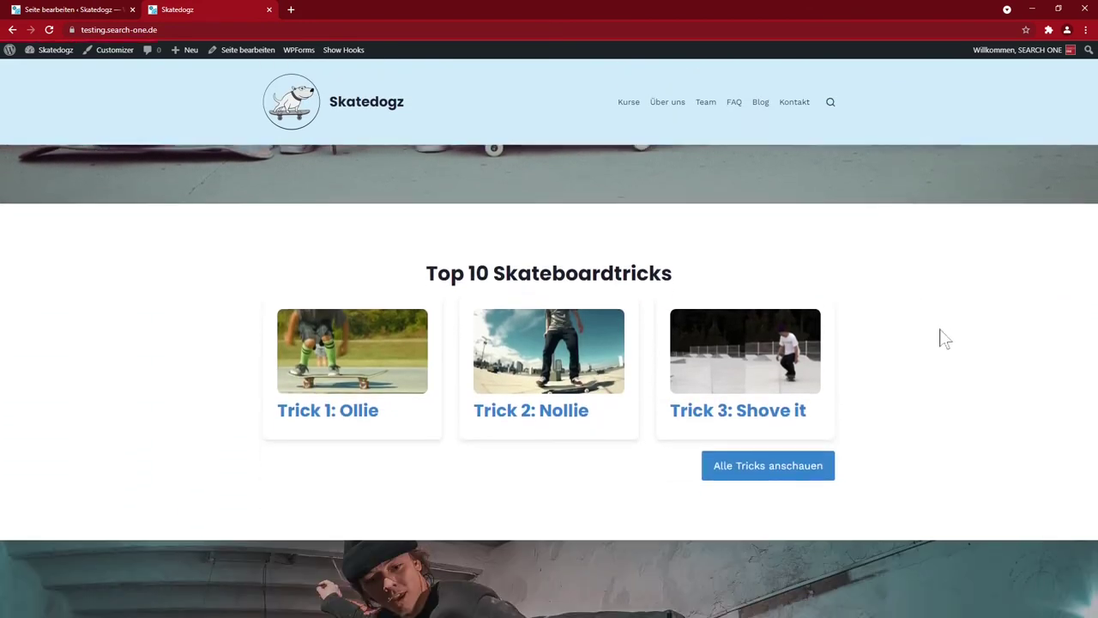
scroll(939, 328, down, 5)
scroll(942, 346, down, 2)
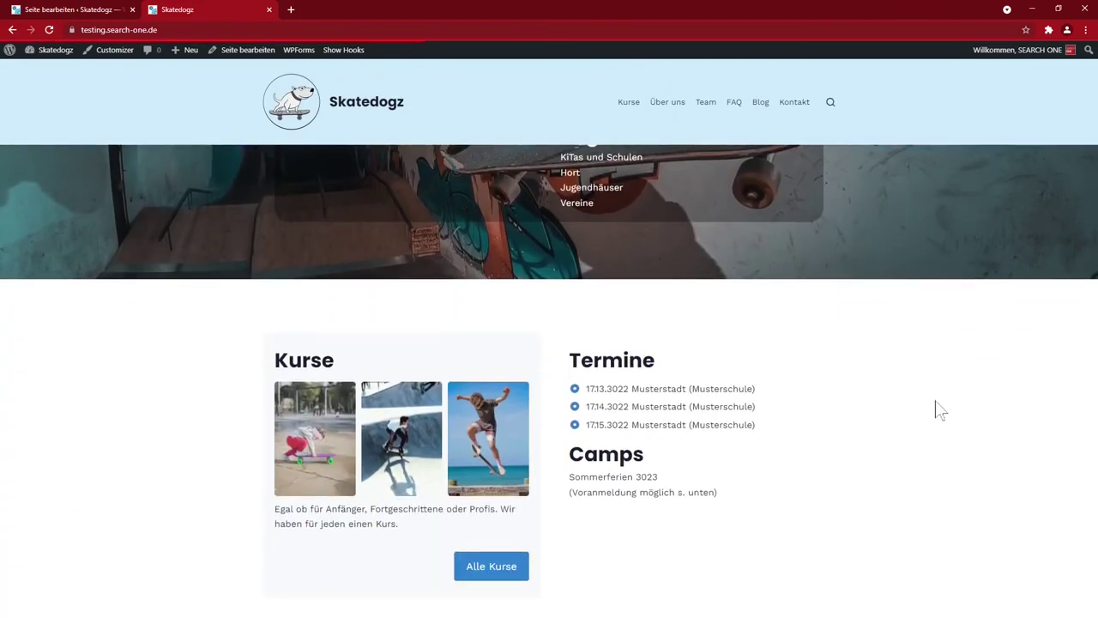
scroll(939, 404, down, 5)
scroll(939, 413, down, 10)
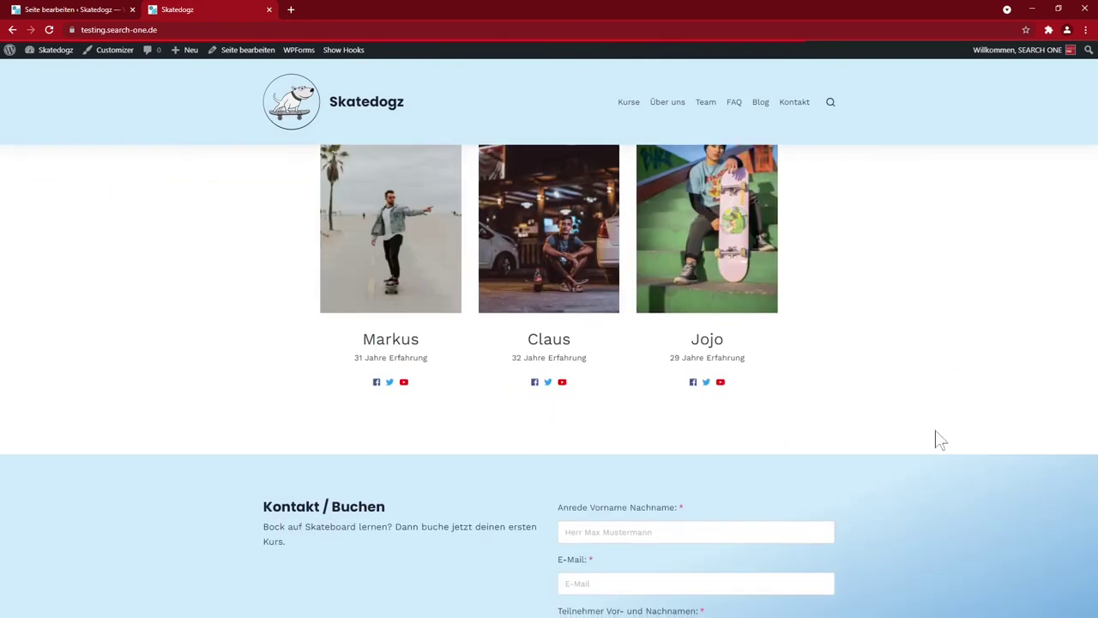
key(Home)
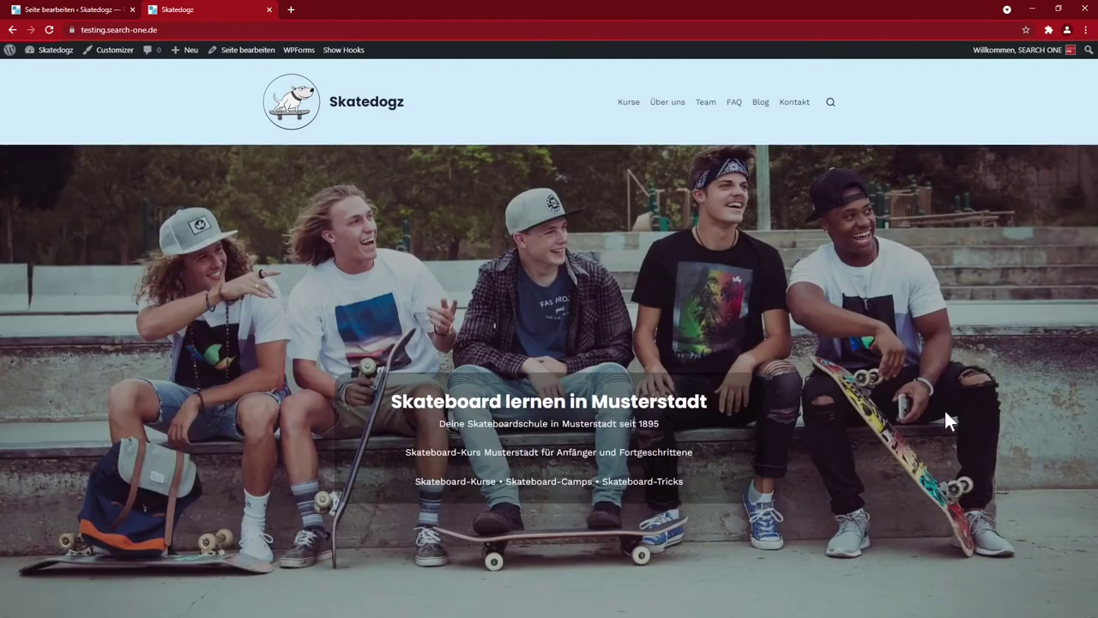
scroll(773, 326, down, 1)
scroll(697, 306, down, 5)
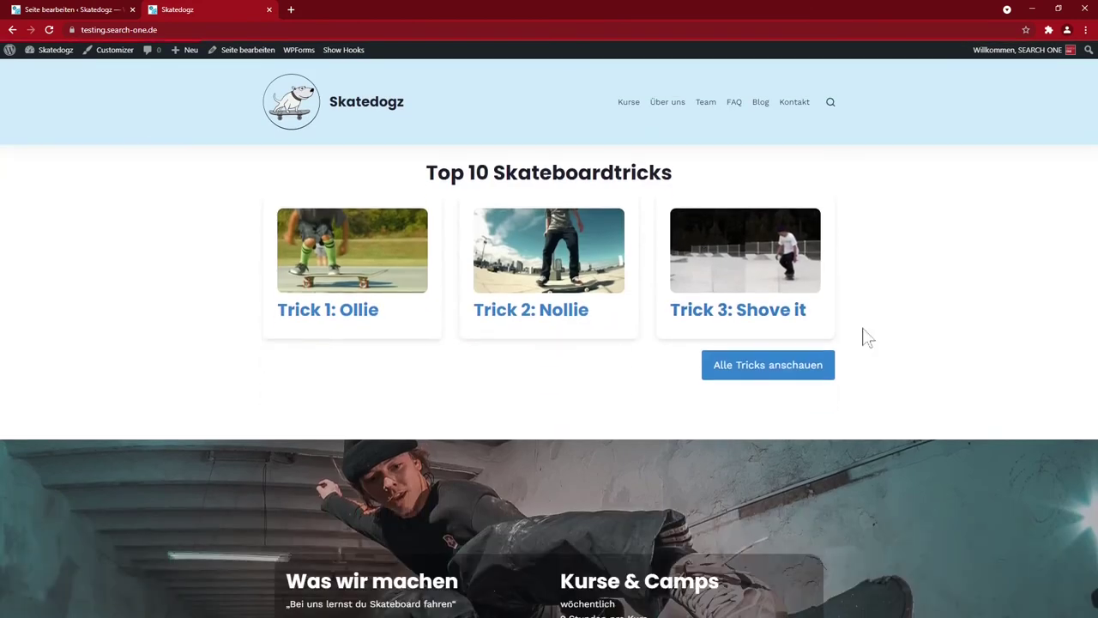
scroll(869, 339, up, 3)
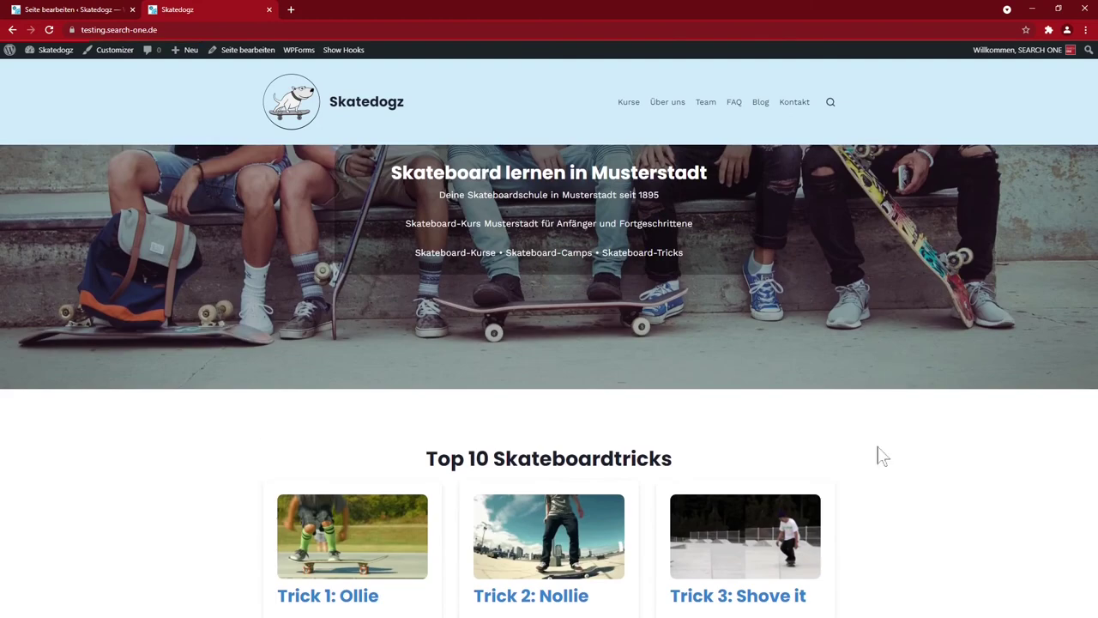
scroll(877, 446, up, 3)
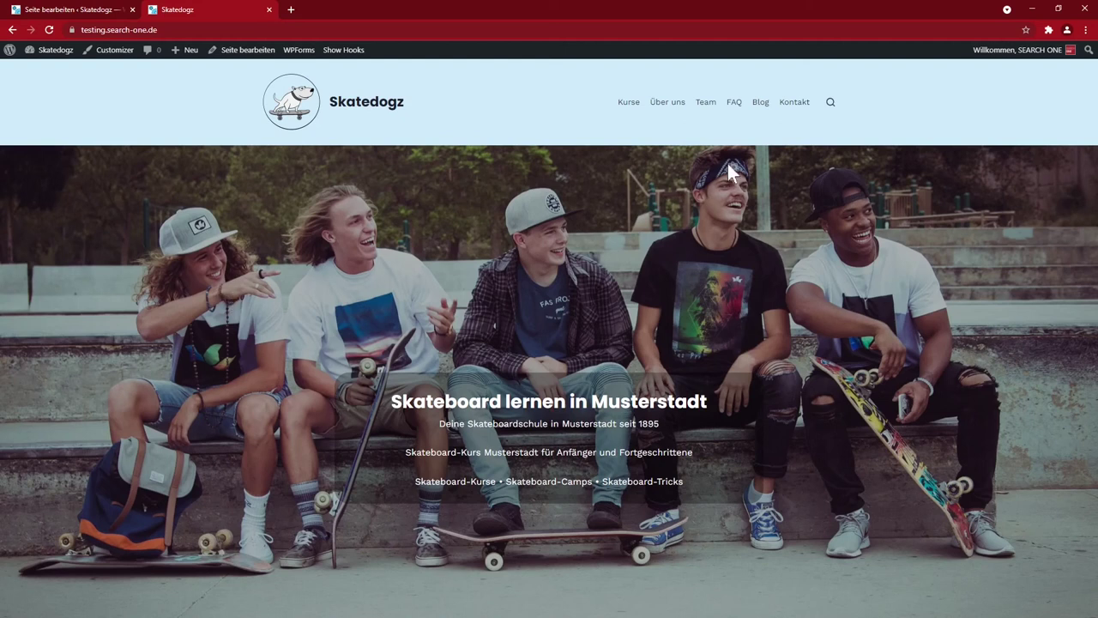
Step: Visit the live Kontakt page, check its placeholder text for the form and directions, and open the page for editing
click(797, 109)
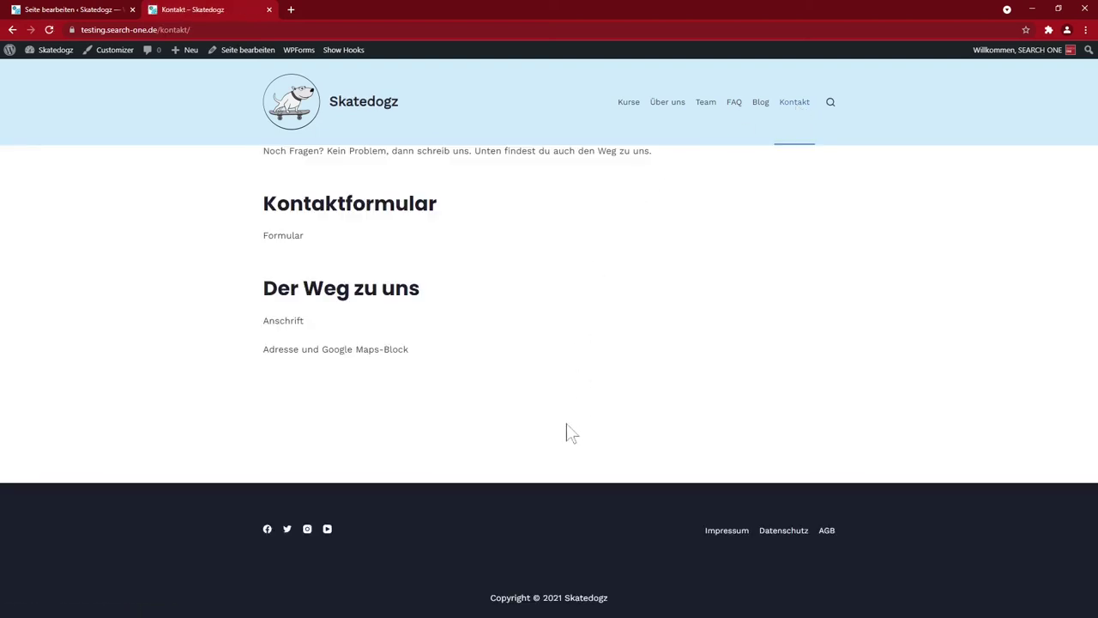
drag(264, 278, 304, 325)
click(416, 351)
click(249, 55)
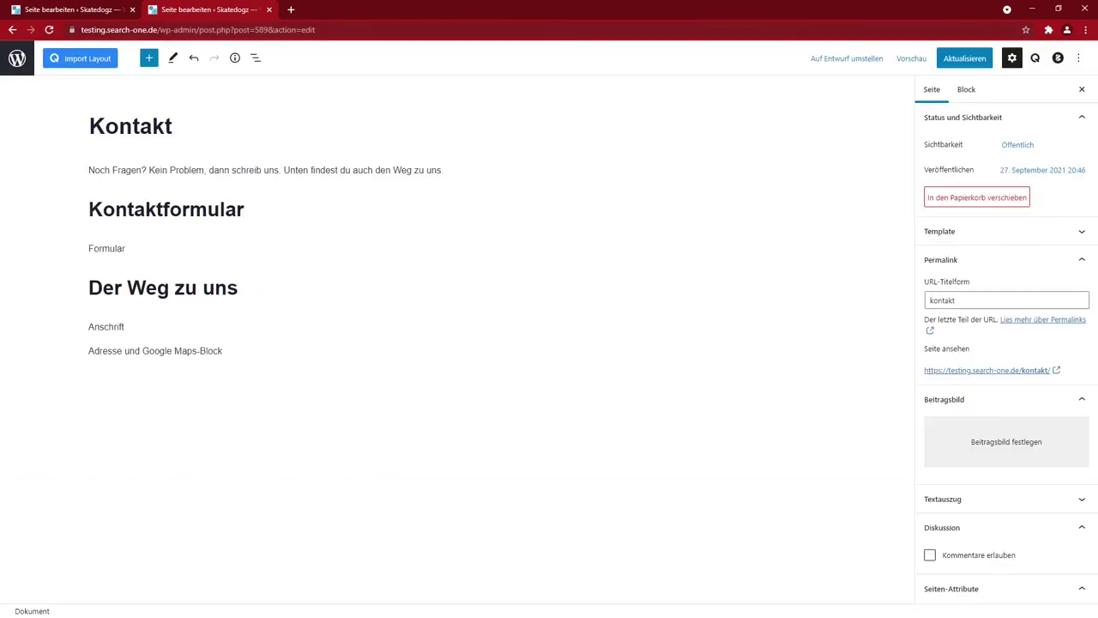
Step: Replace the "Adresse und Google Maps-Block" placeholder under "Der Weg zu uns" with a Qubely Google Map block
click(127, 248)
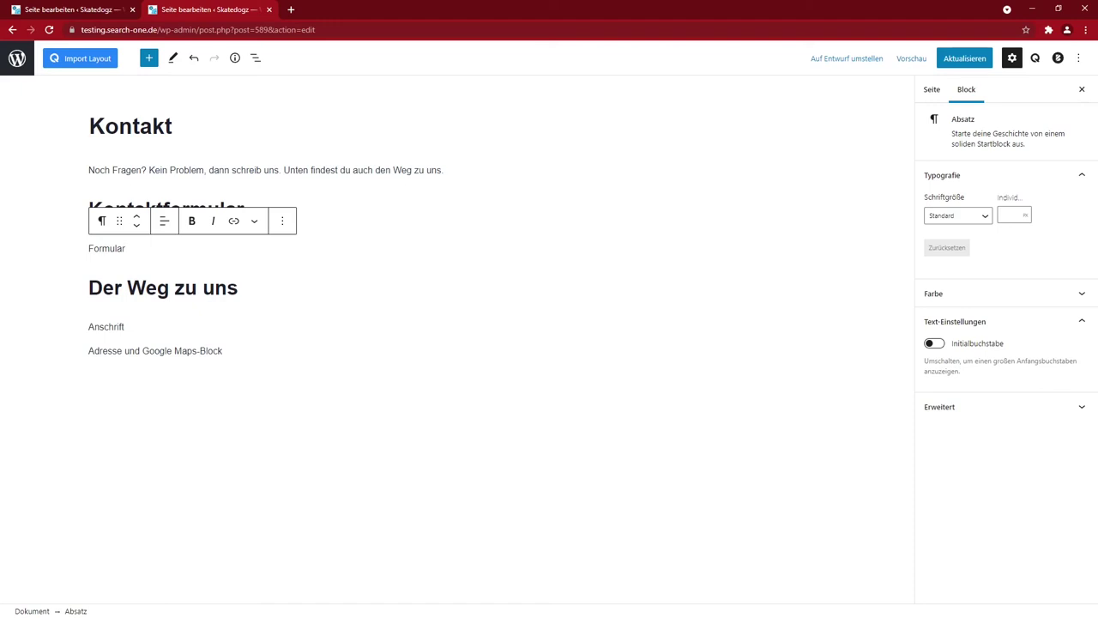
click(223, 350)
key(shift+Home)
key(BackSpace)
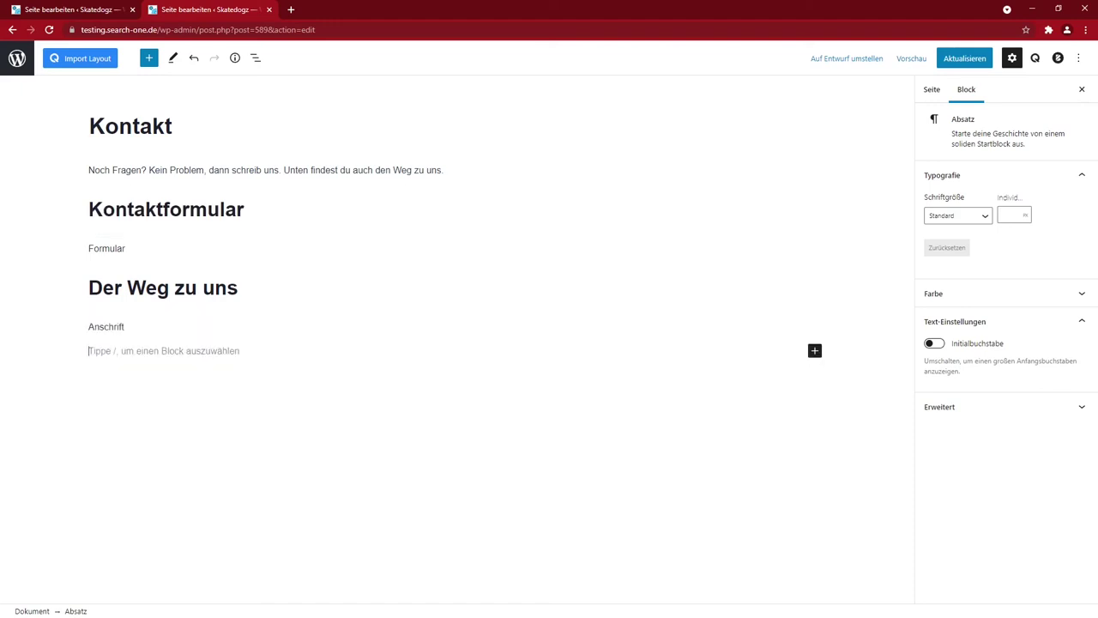
click(758, 378)
click(200, 378)
click(815, 350)
text(maps)
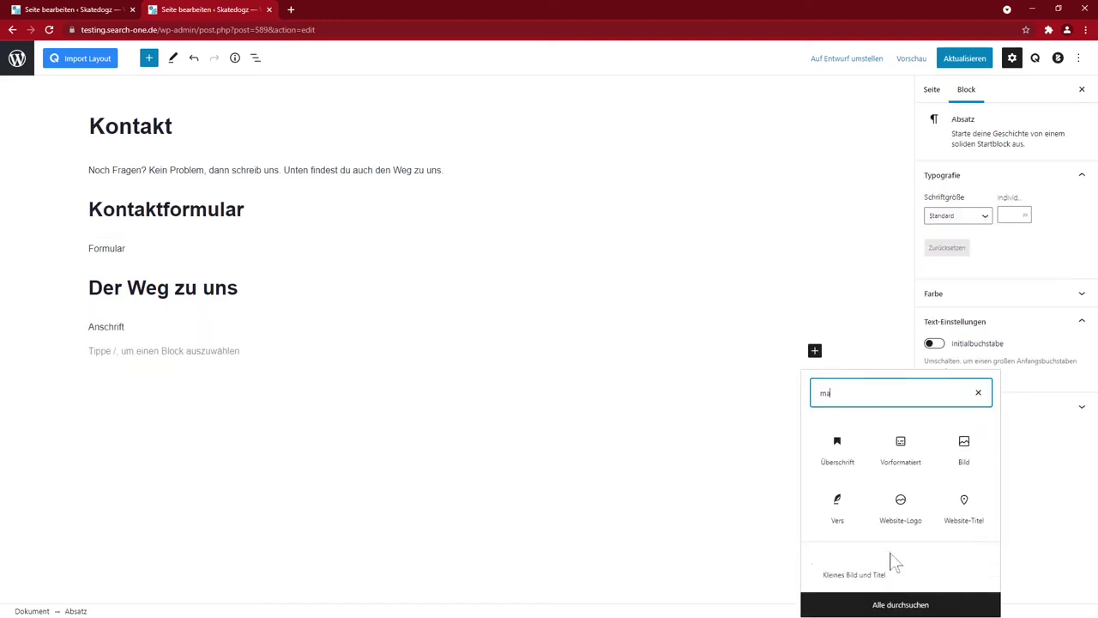
click(848, 448)
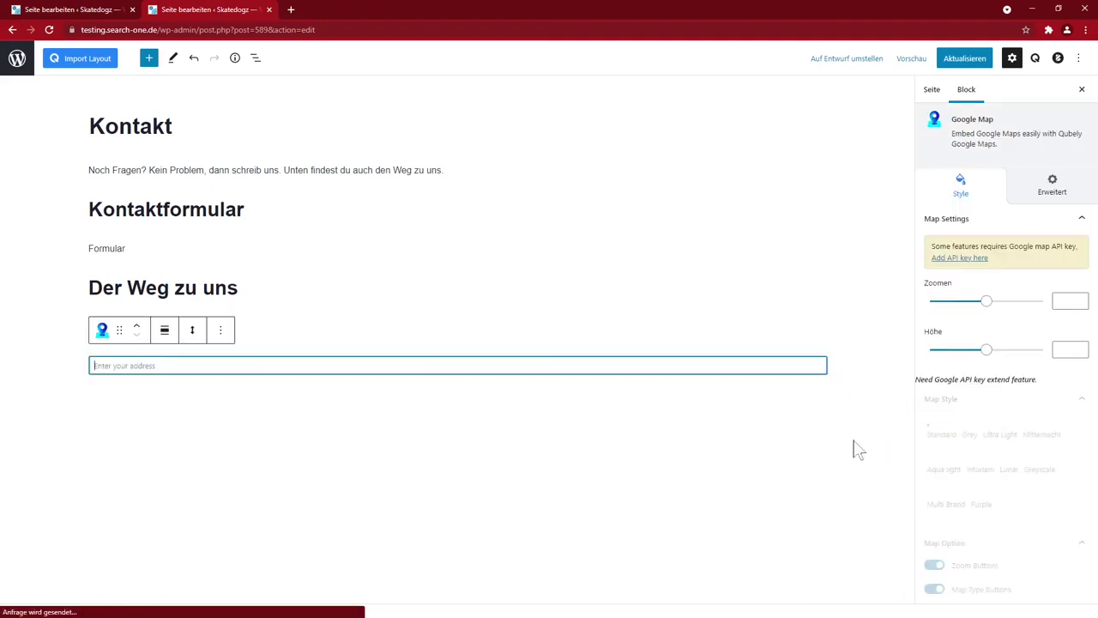
Step: Set the map's address to München and update the Kontakt page
text(M)
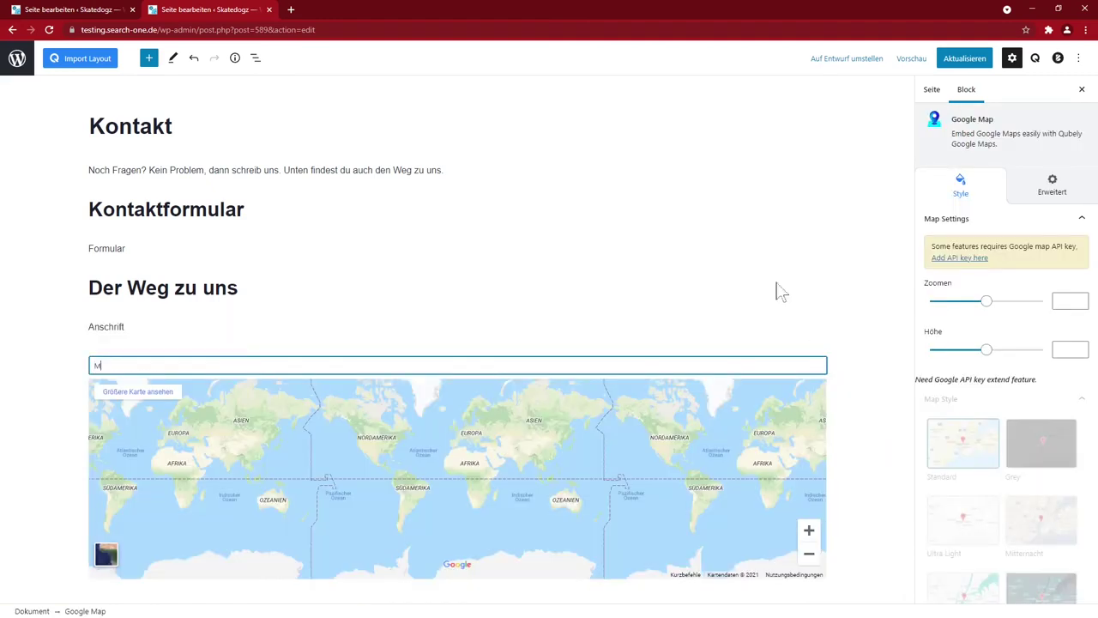
text(ünchen)
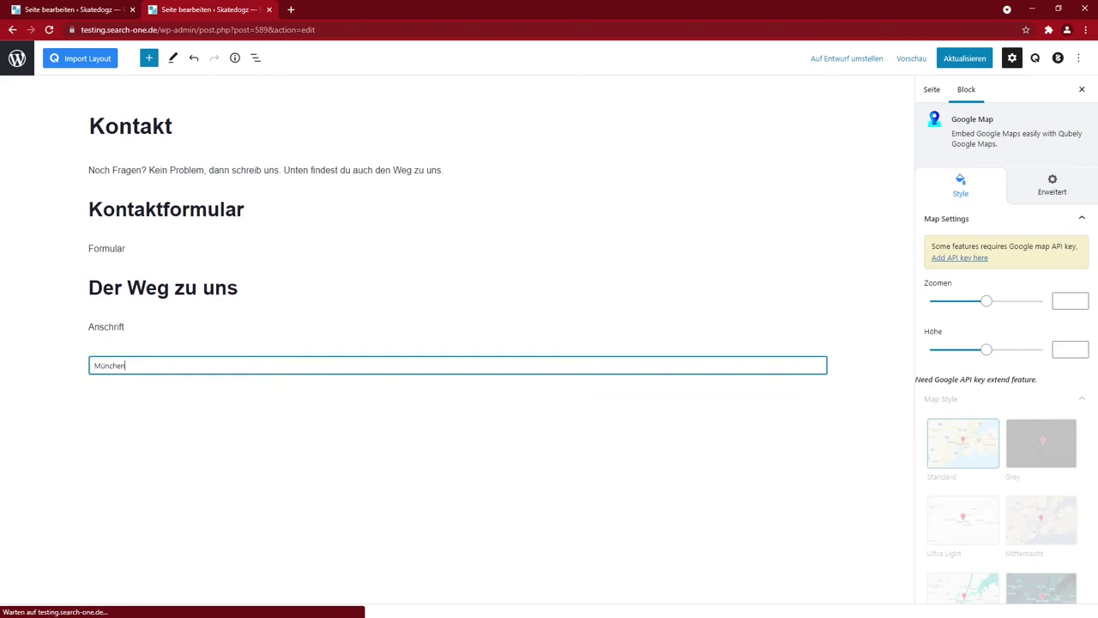
scroll(45, 377, down, 3)
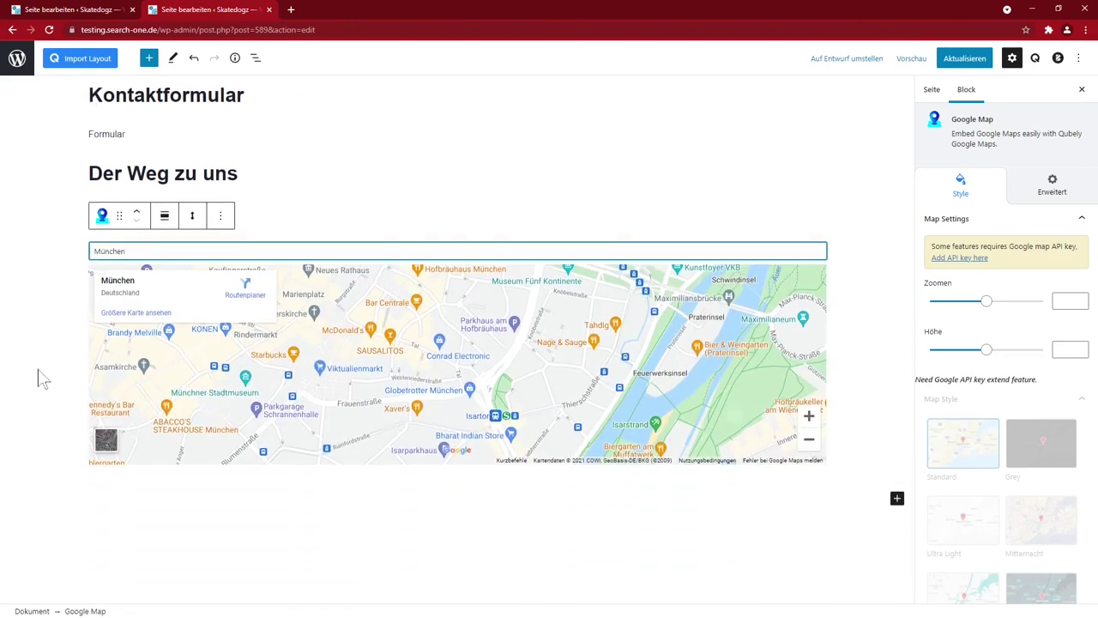
click(287, 520)
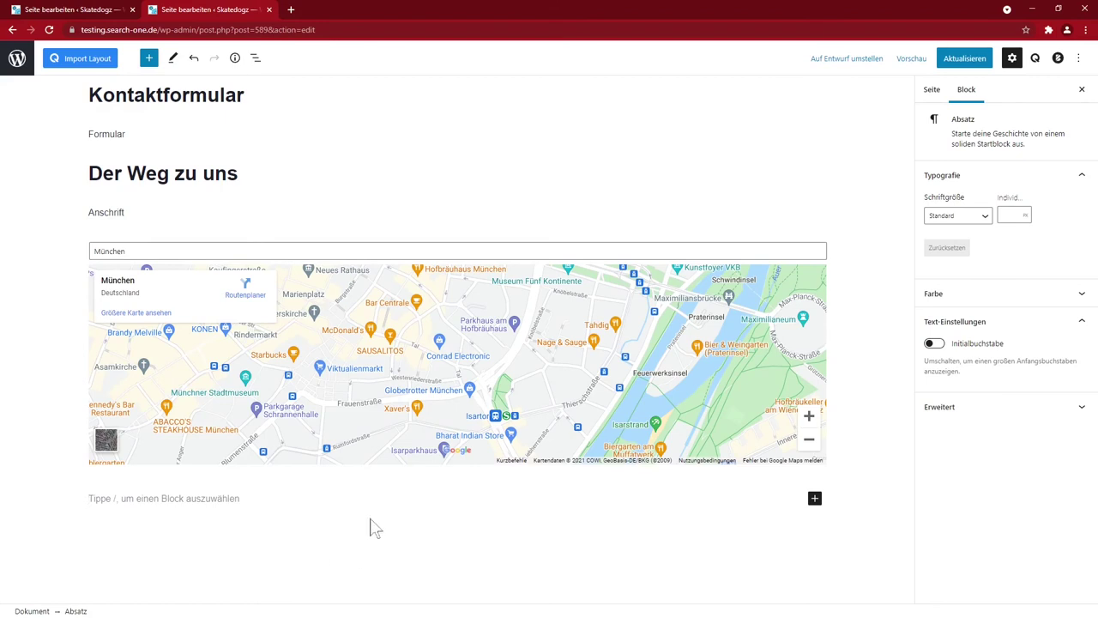
click(970, 59)
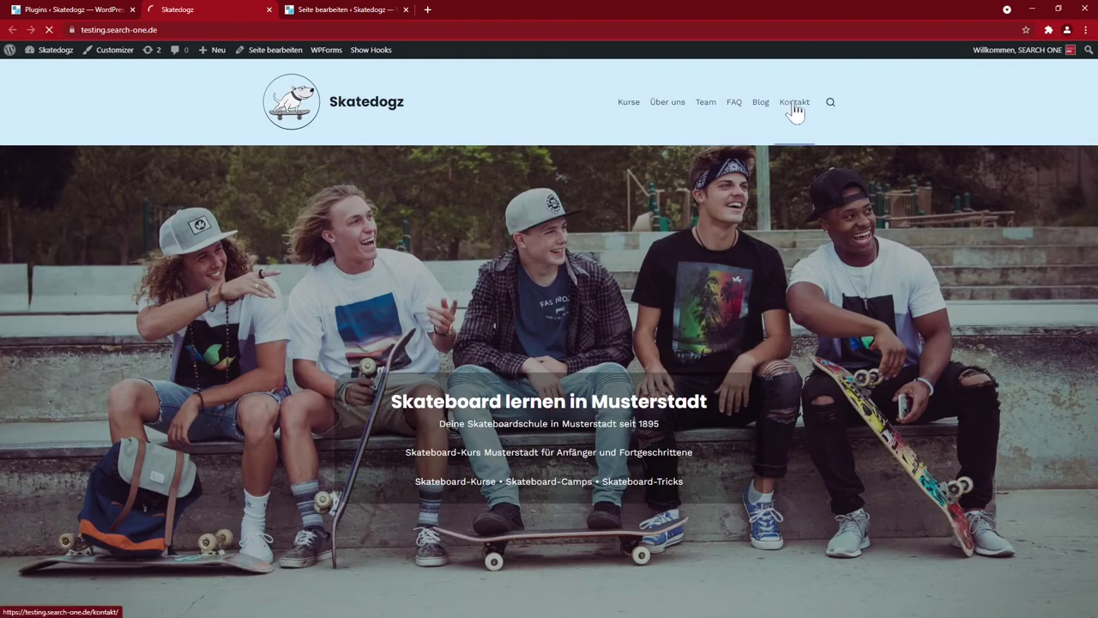
Step: Check the München map under "Der Weg zu uns" on the live Kontakt page and return to editing the page
click(794, 101)
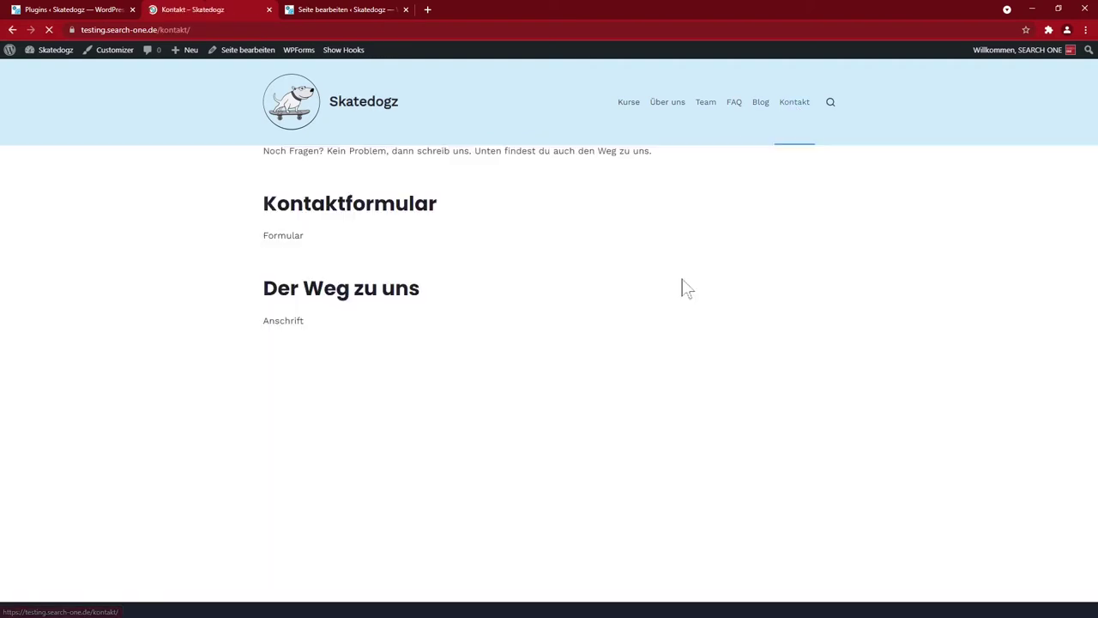
scroll(875, 345, down, 2)
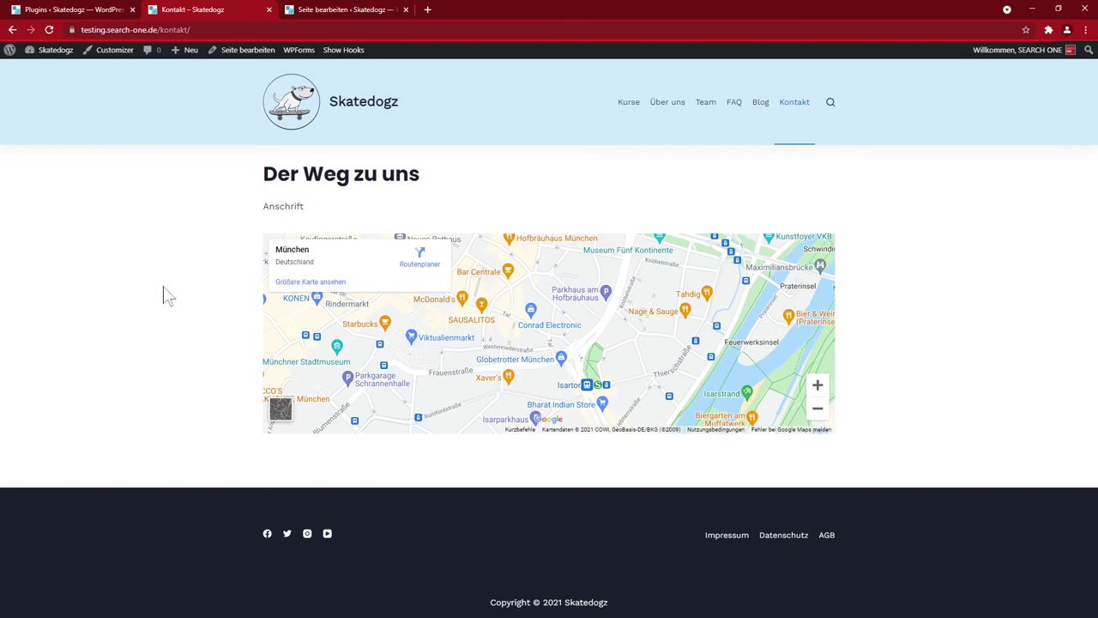
click(314, 10)
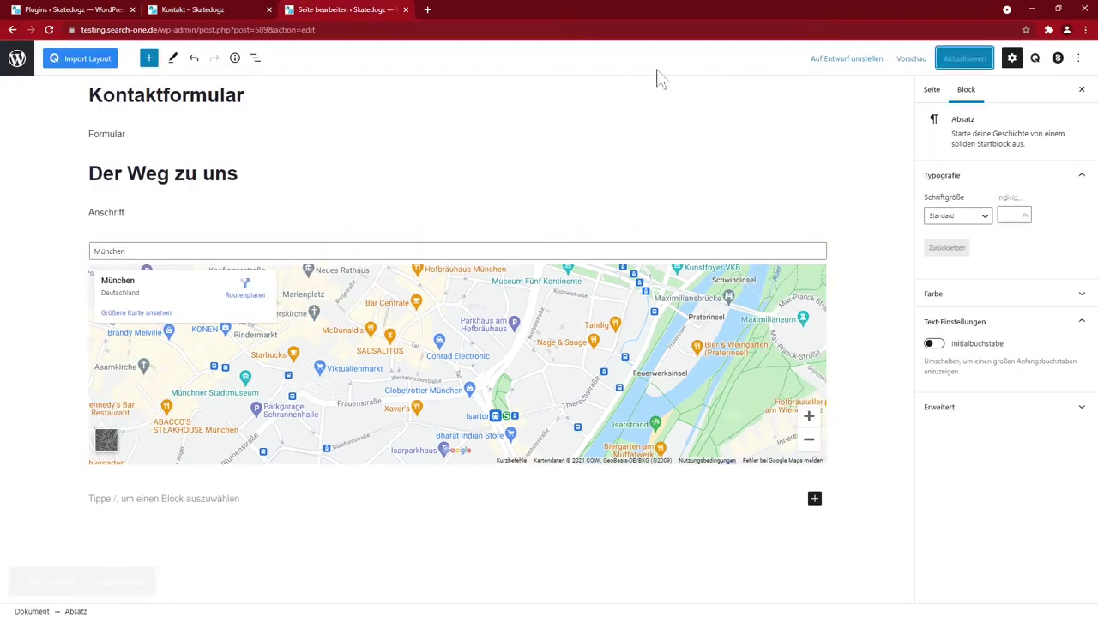
click(392, 269)
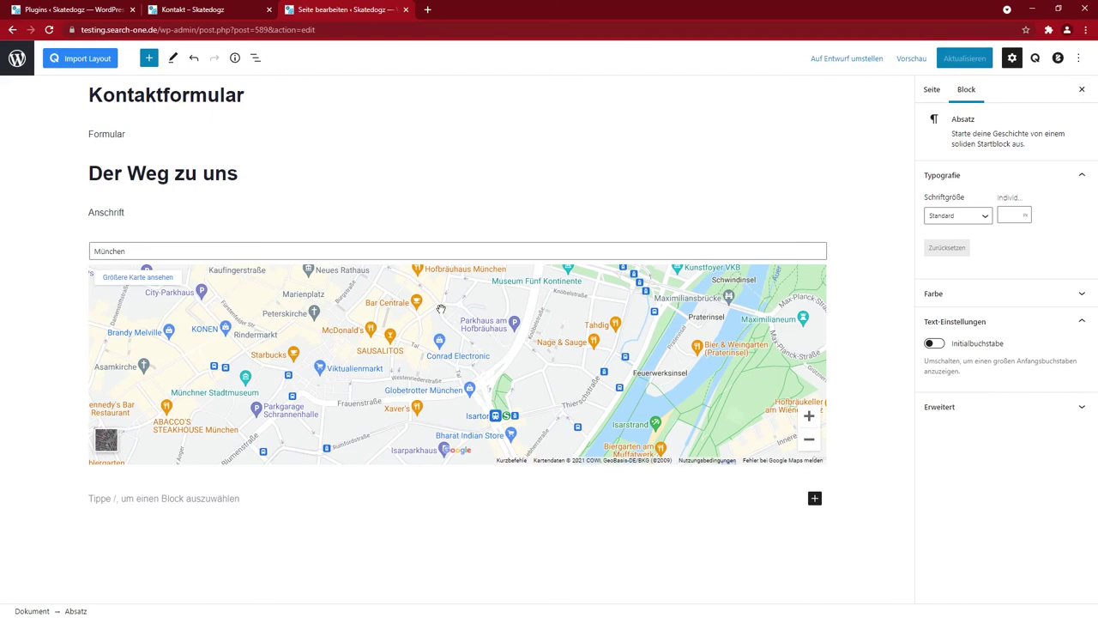
drag(444, 306, 462, 314)
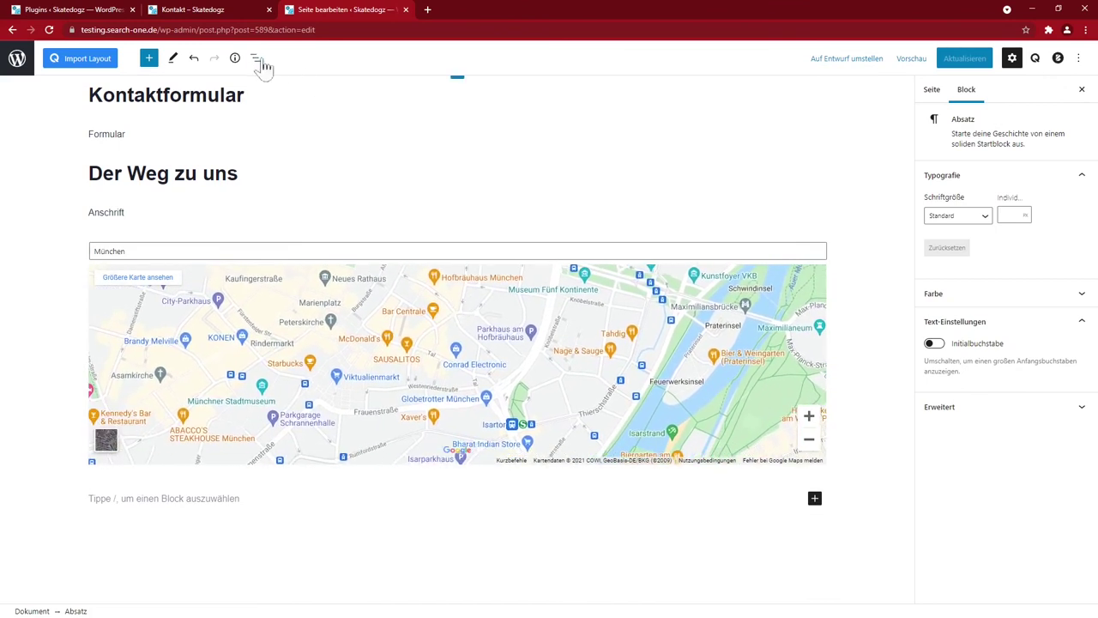
Step: Select the Google Map block on the Kontakt page and set its zoom to 10
click(254, 57)
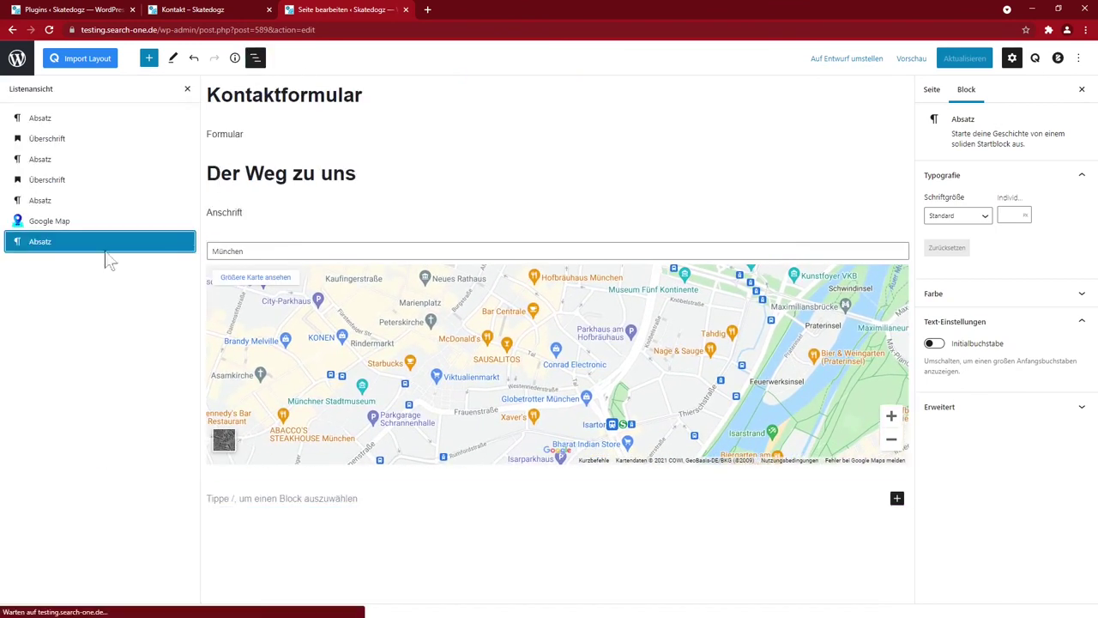
click(67, 223)
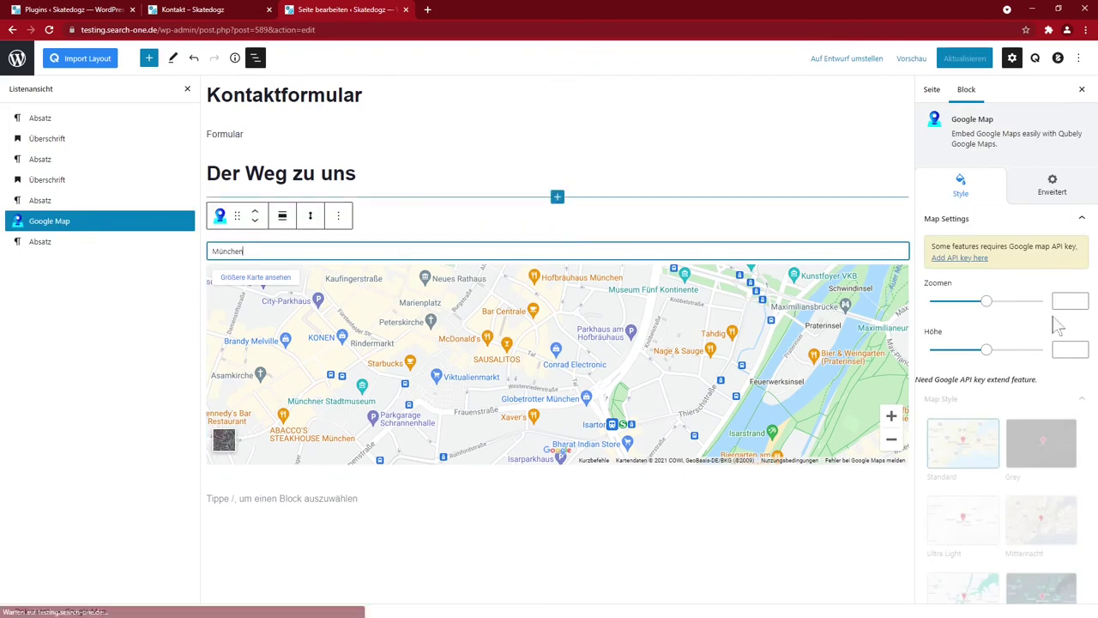
drag(987, 302, 978, 308)
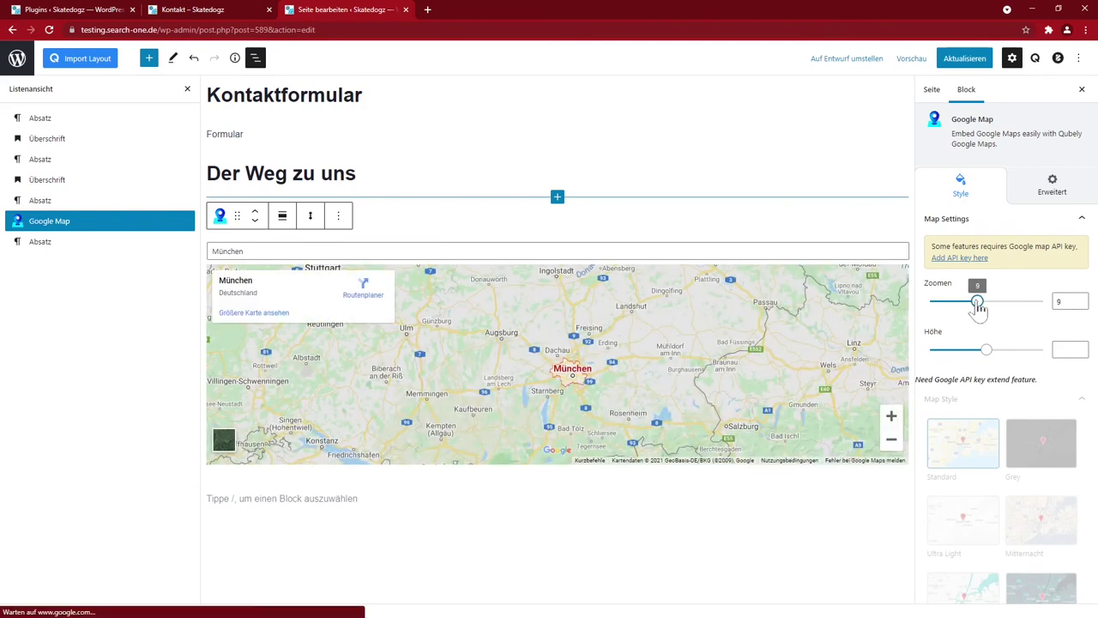
drag(979, 309, 987, 313)
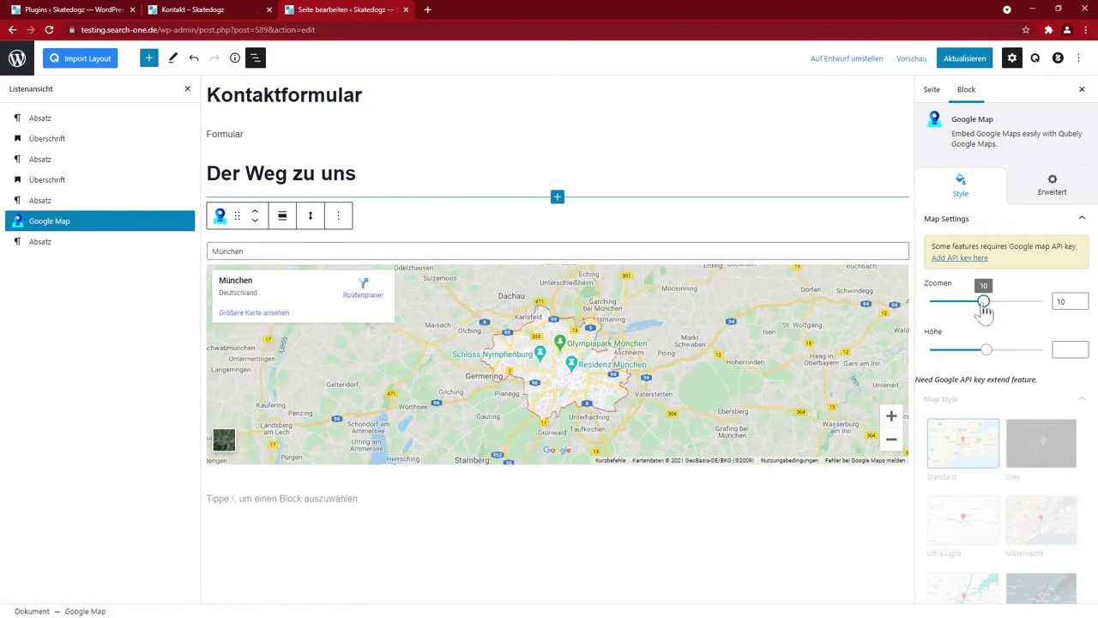
Step: Examine the Google Map block's map styles, map options and advanced settings
scroll(1009, 334, down, 3)
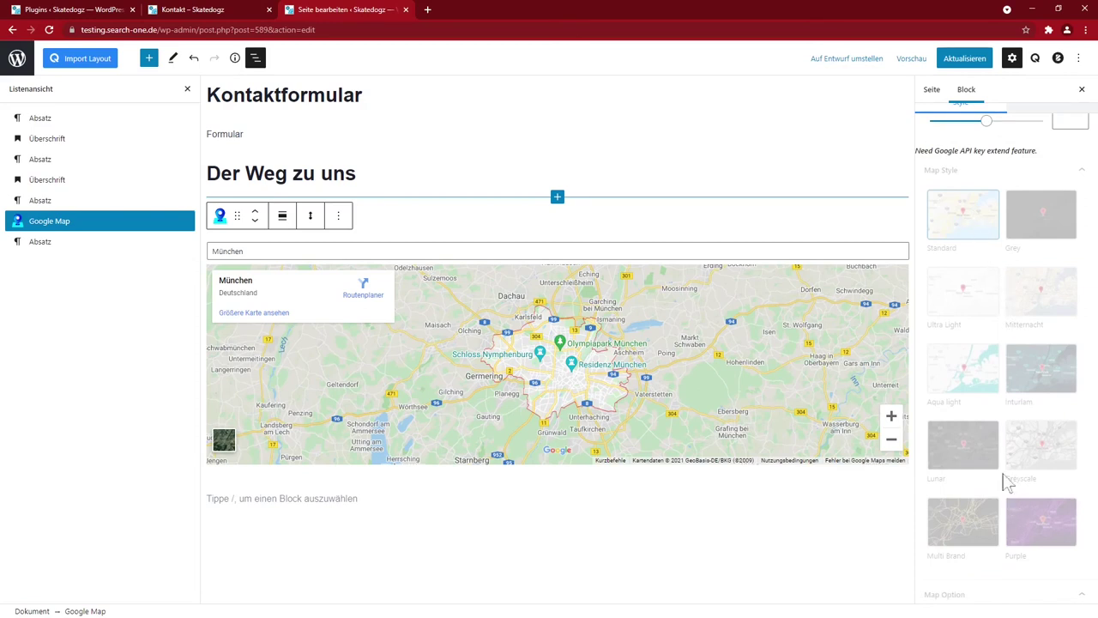
scroll(935, 363, up, 5)
scroll(989, 483, down, 8)
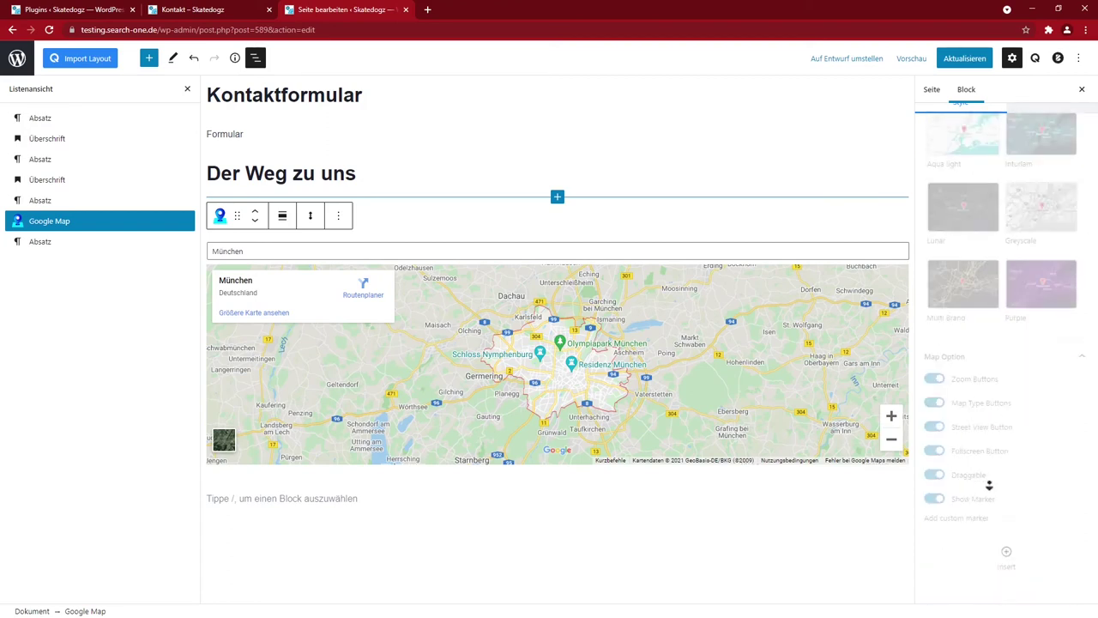
scroll(990, 346, up, 10)
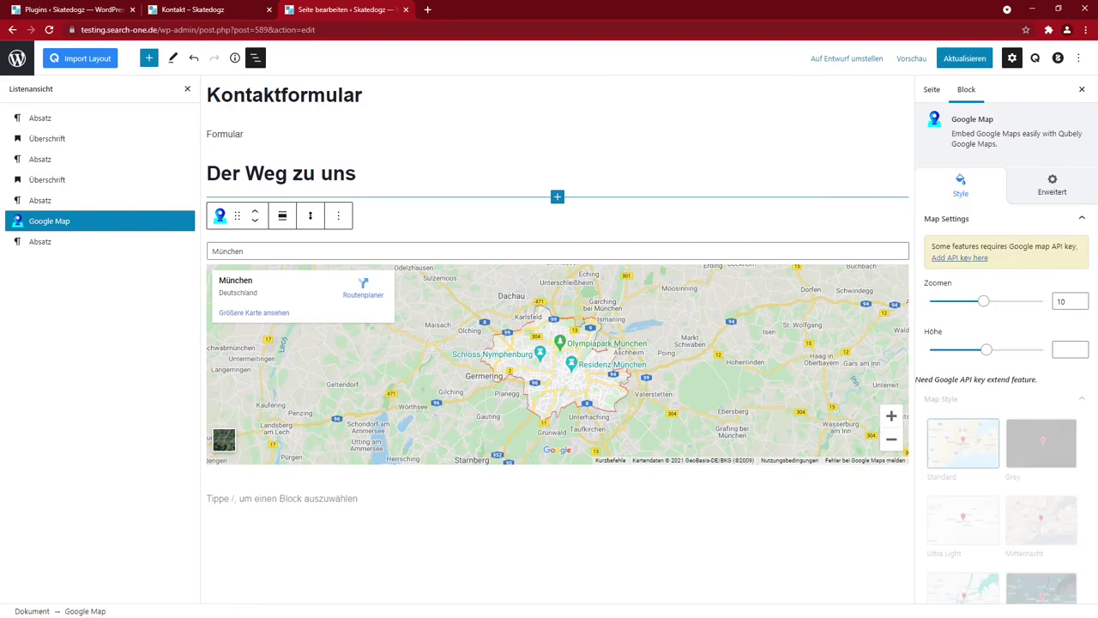
click(1050, 184)
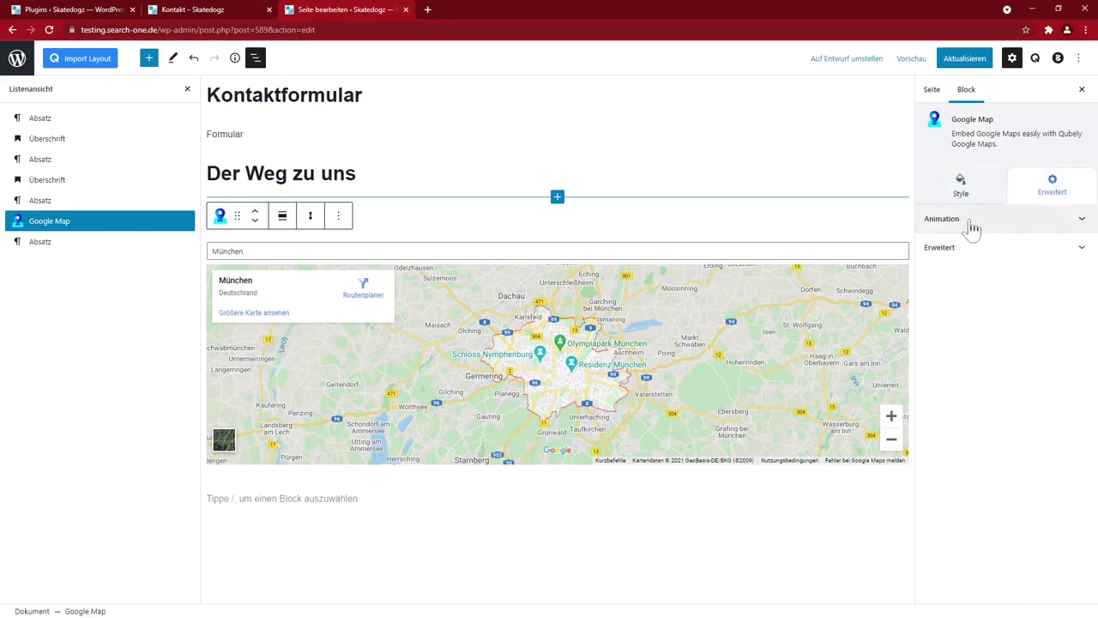
click(991, 194)
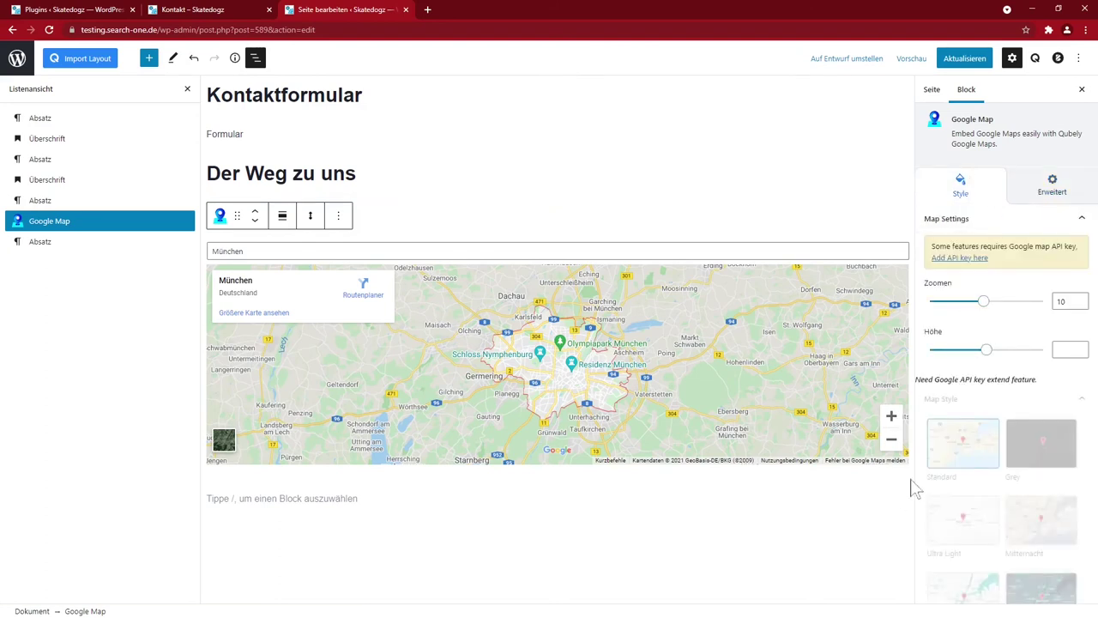
Step: Set the map's zoom to 12 and its height to 499, and update the Kontakt page
drag(983, 301, 996, 302)
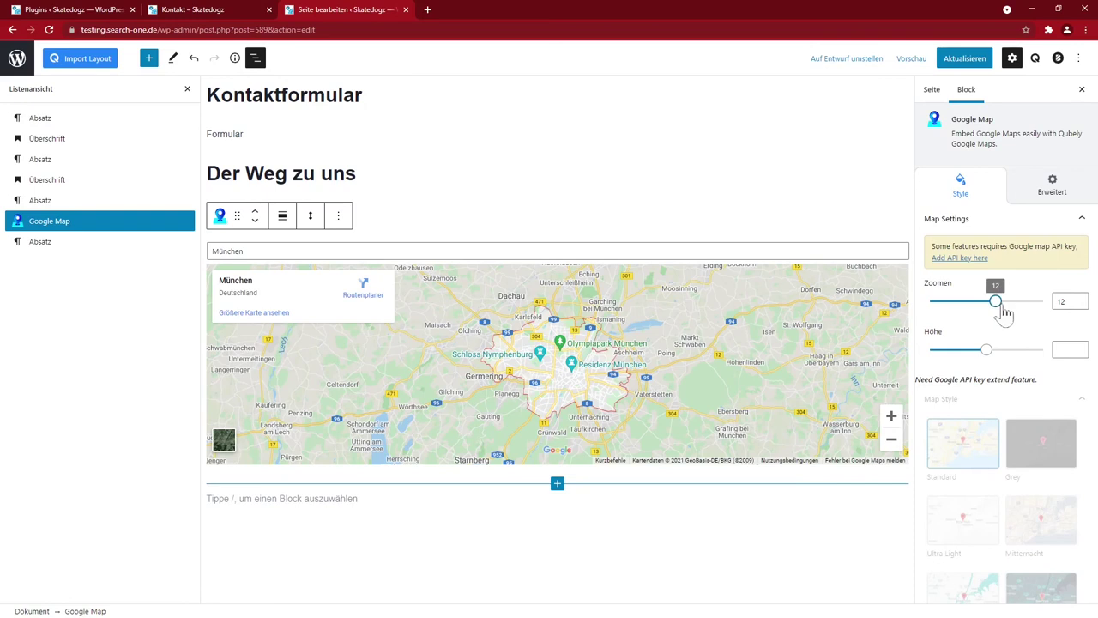
drag(991, 358, 1010, 360)
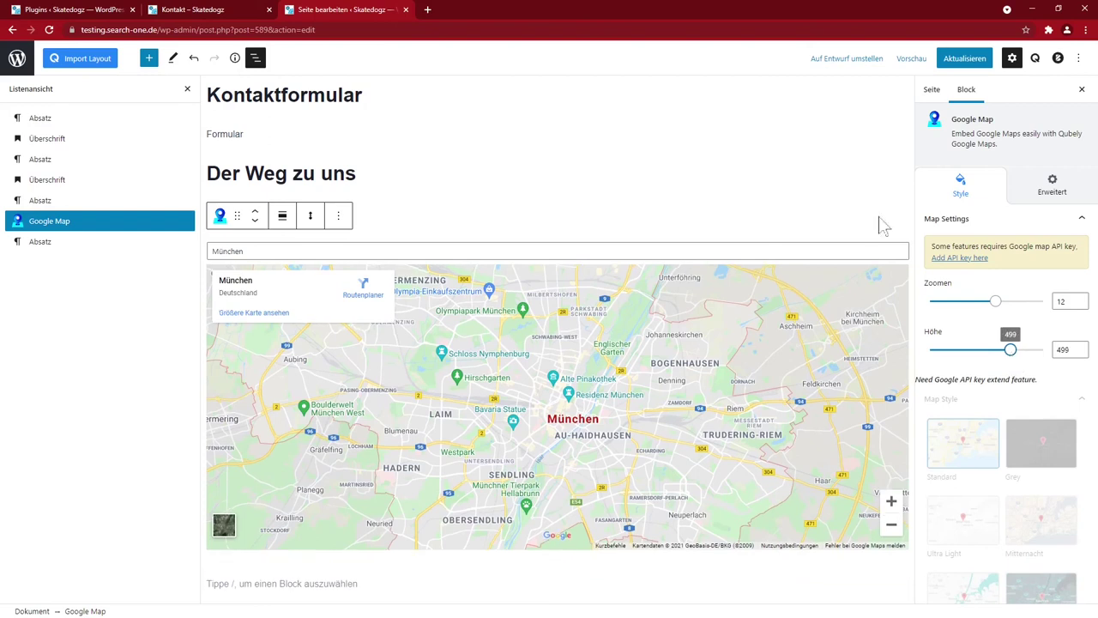
click(968, 58)
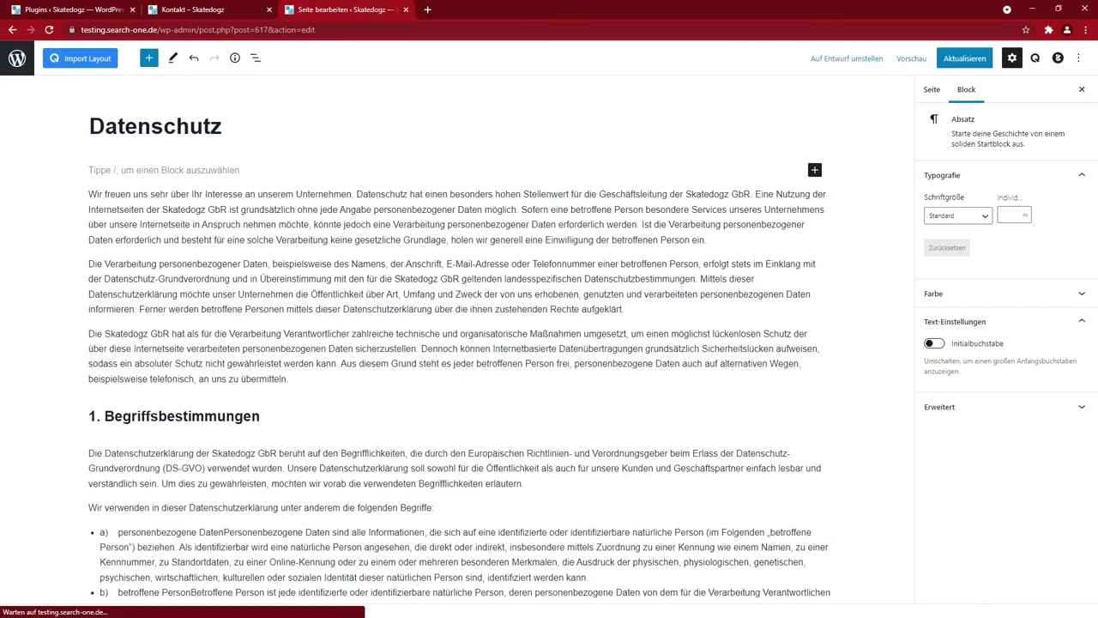
Step: Insert a Qubely Table of Contents block below the title of the Datenschutz page
scroll(309, 338, down, 5)
scroll(463, 343, up, 5)
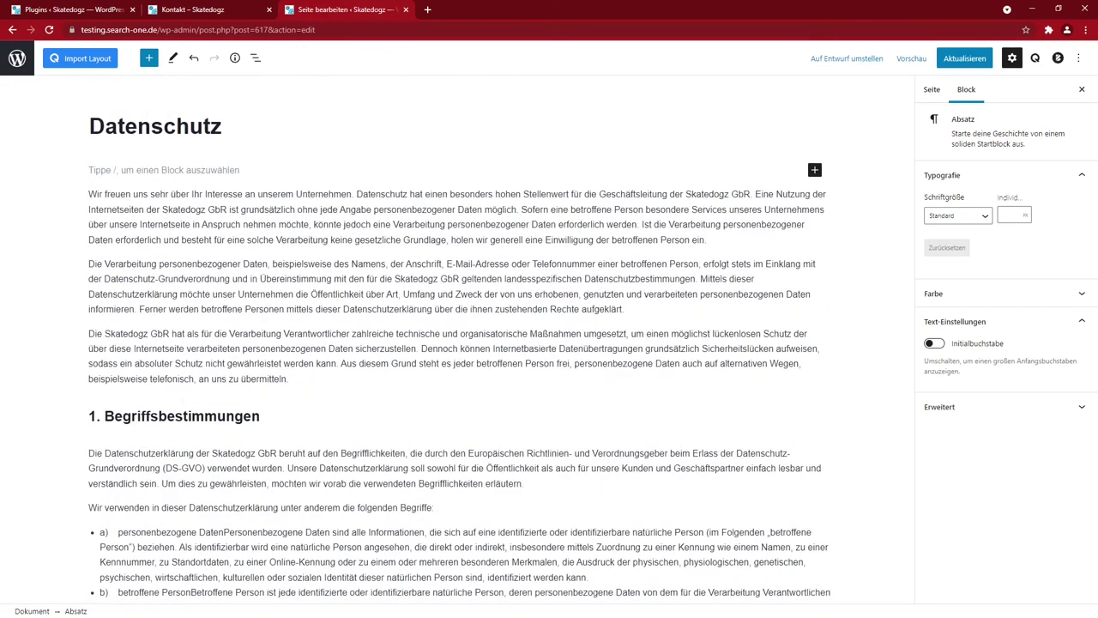
click(149, 60)
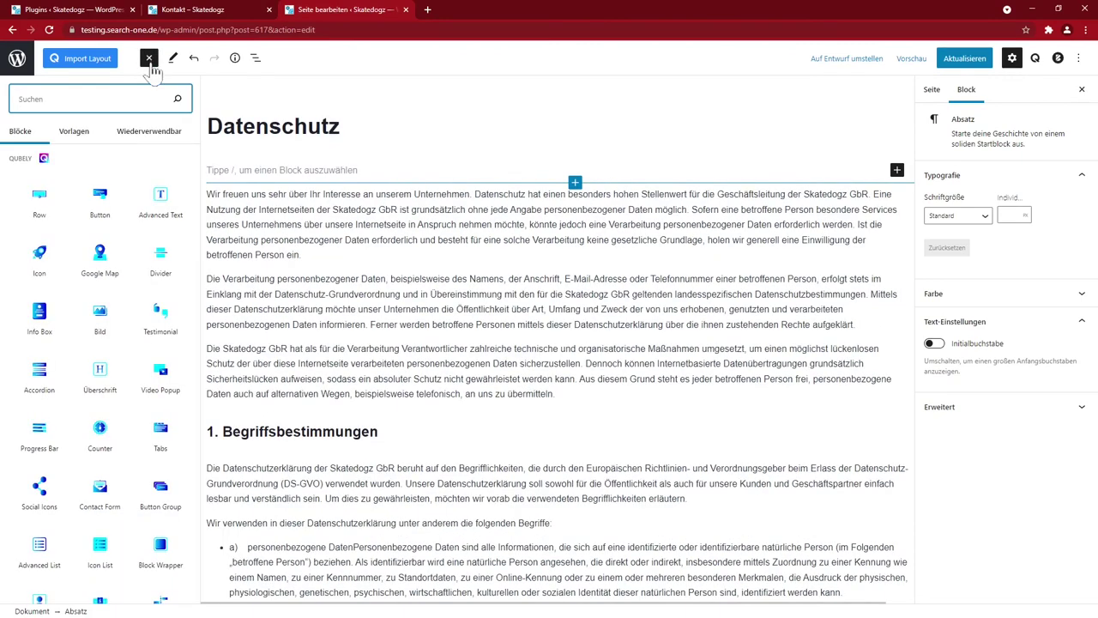
text(table)
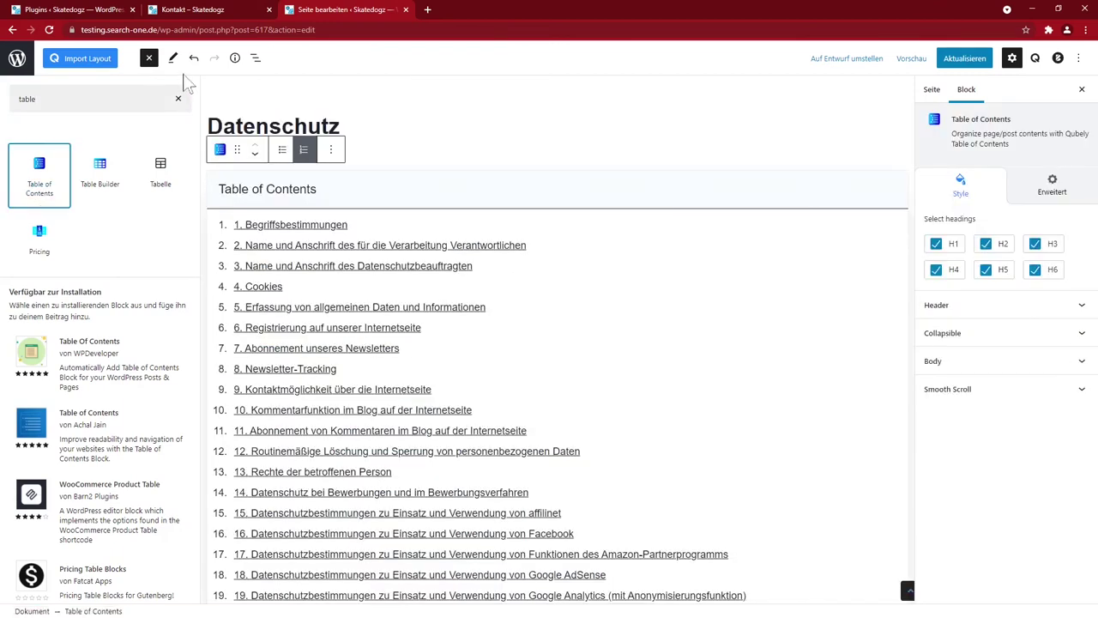
click(148, 58)
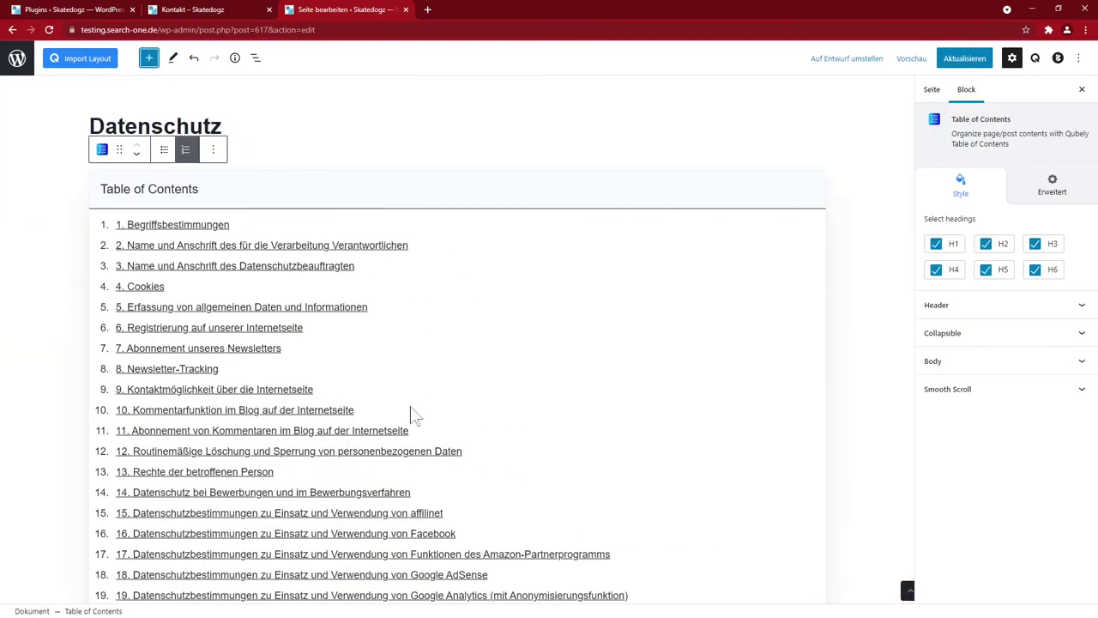
Step: Change the table of contents heading to "Inhaltsverzeichnis" and look over the listed entries
drag(100, 188, 143, 236)
text(Inhaltsverzeichnis)
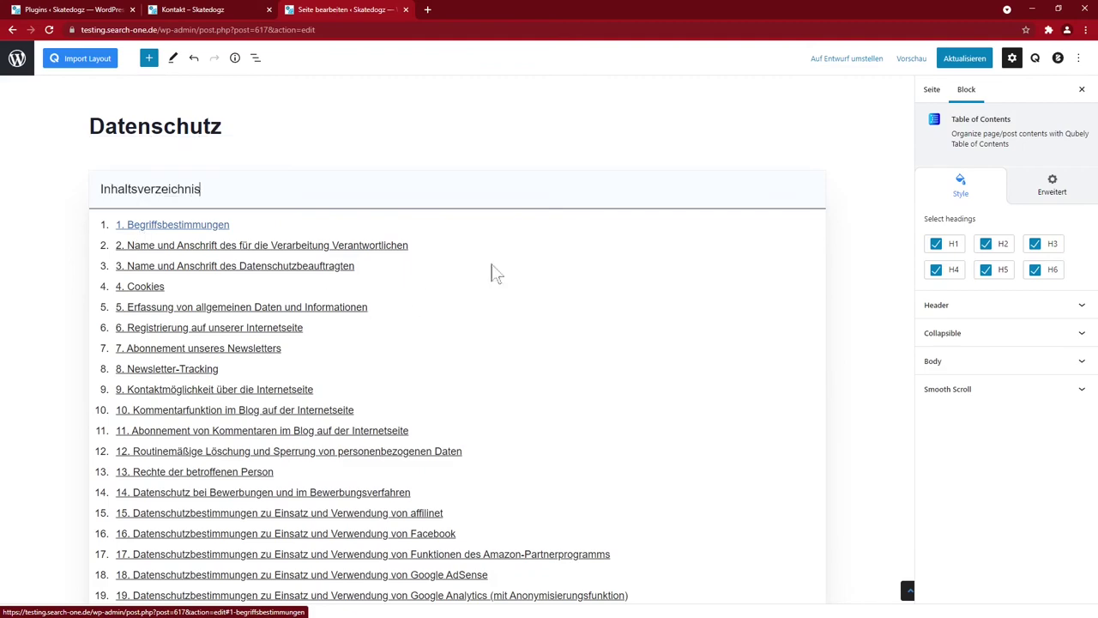
scroll(563, 319, down, 1)
scroll(563, 319, down, 8)
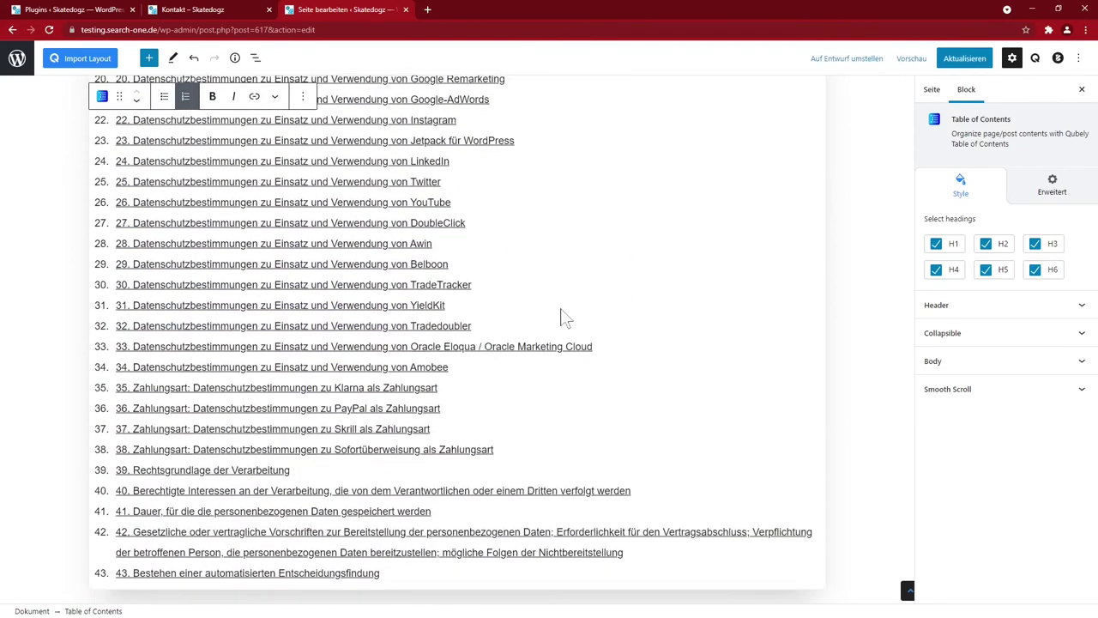
scroll(563, 319, up, 8)
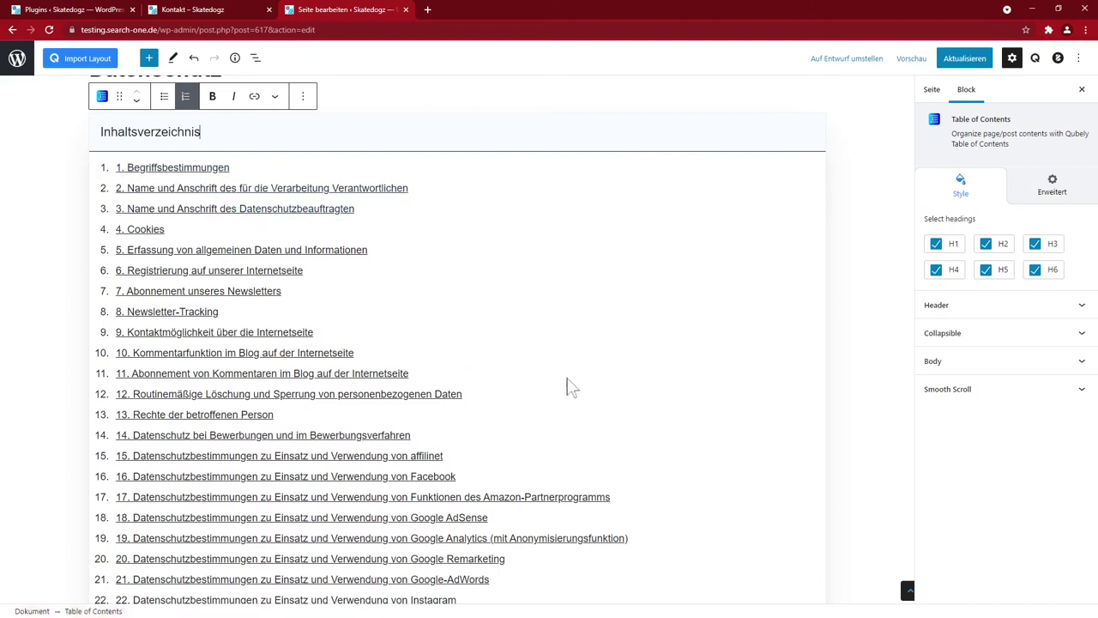
Step: Limit the table of contents to H4 headings by excluding H1, H2, H3, H5 and H6
click(937, 270)
click(937, 270)
click(937, 244)
click(1036, 244)
click(988, 248)
click(1036, 272)
click(988, 273)
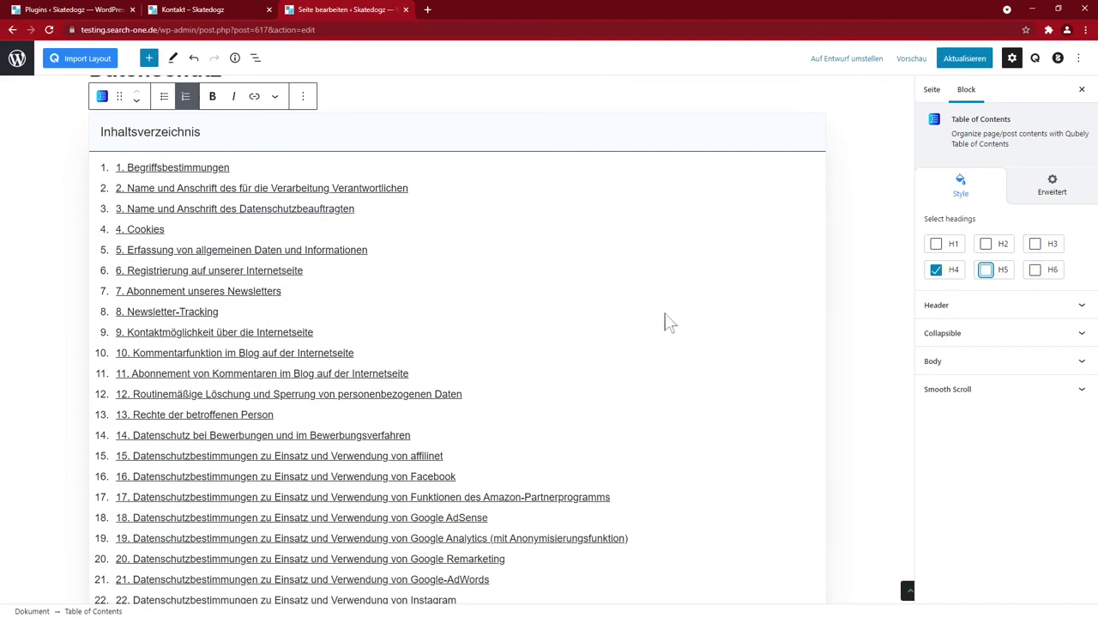
Step: Make the table of contents collapsible and review its body and smooth scroll settings
click(995, 335)
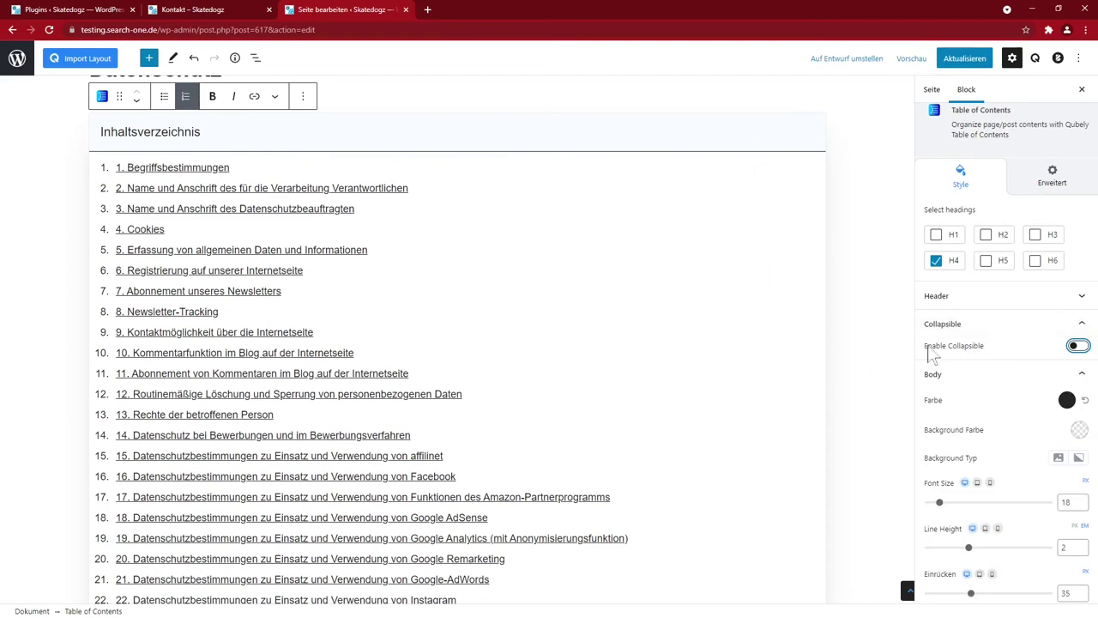
click(1078, 346)
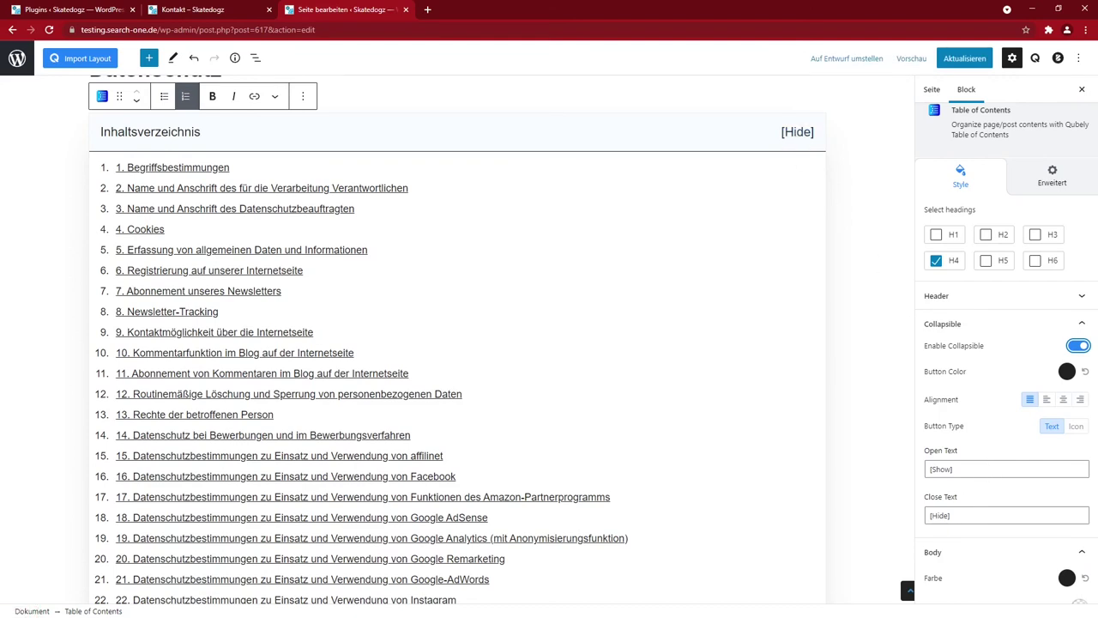
scroll(968, 483, down, 3)
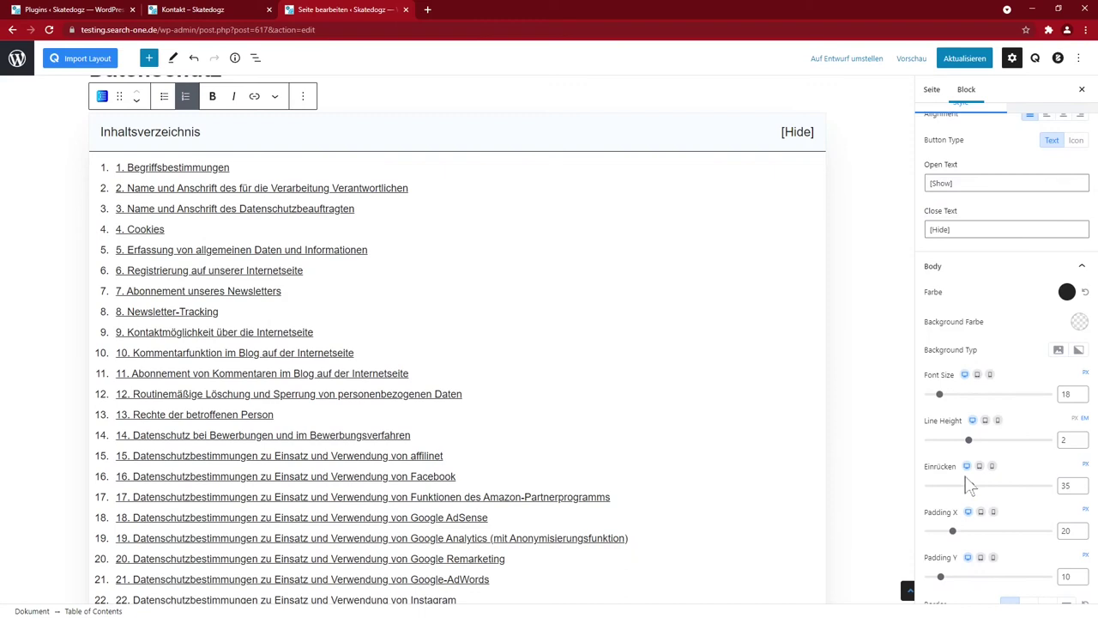
scroll(1025, 348, down, 5)
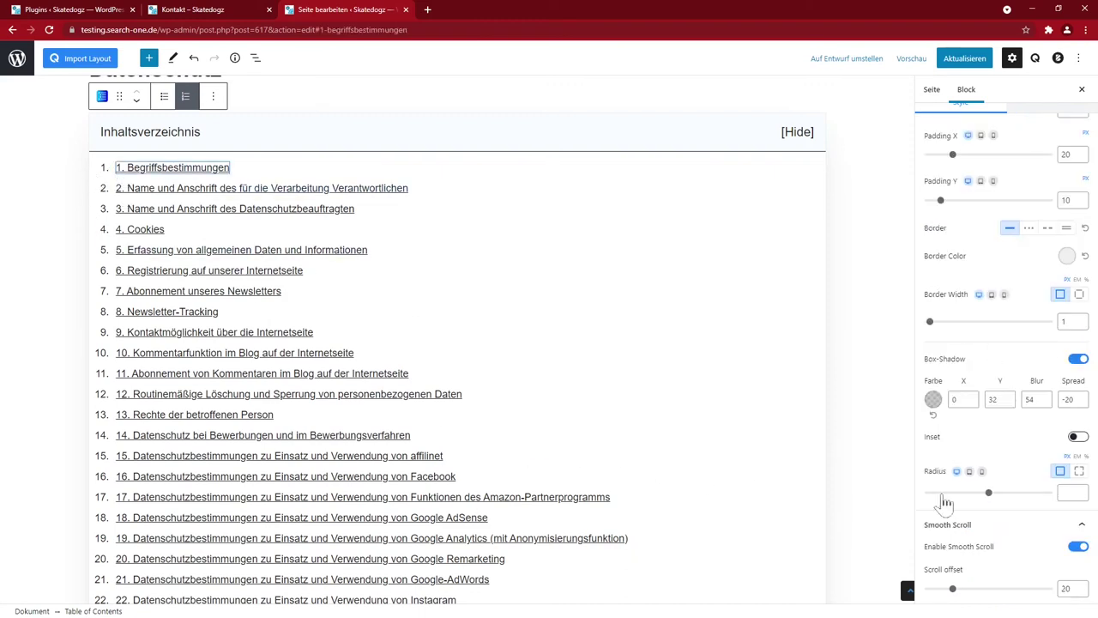
scroll(973, 473, up, 10)
scroll(1010, 386, down, 6)
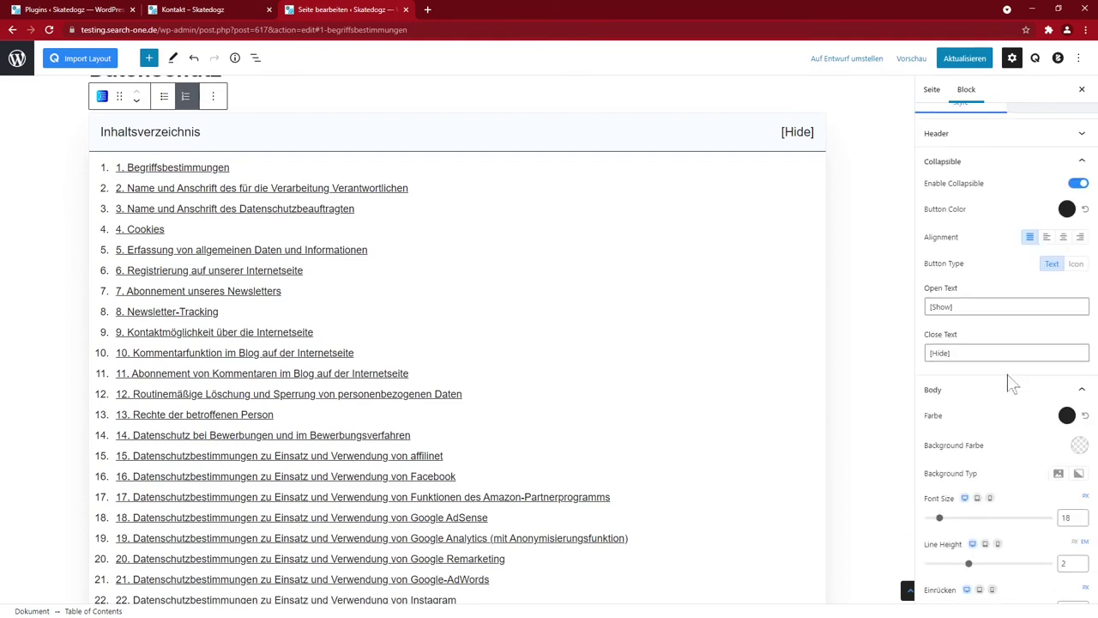
scroll(1008, 375, down, 6)
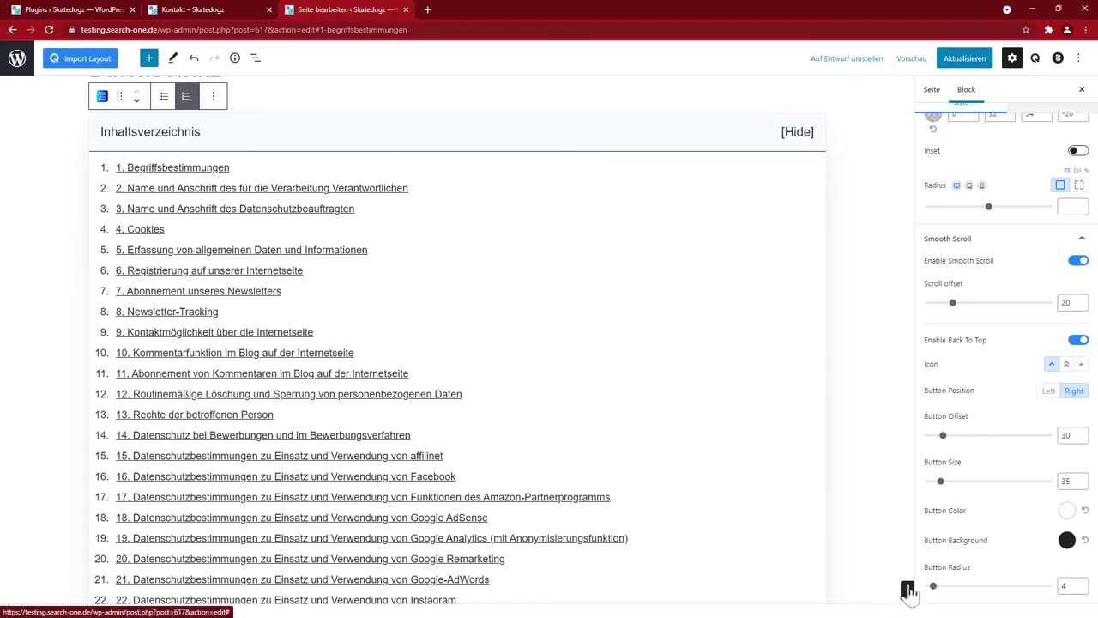
Step: Try the Left position for the back-to-top button and set it back to Right
click(1049, 392)
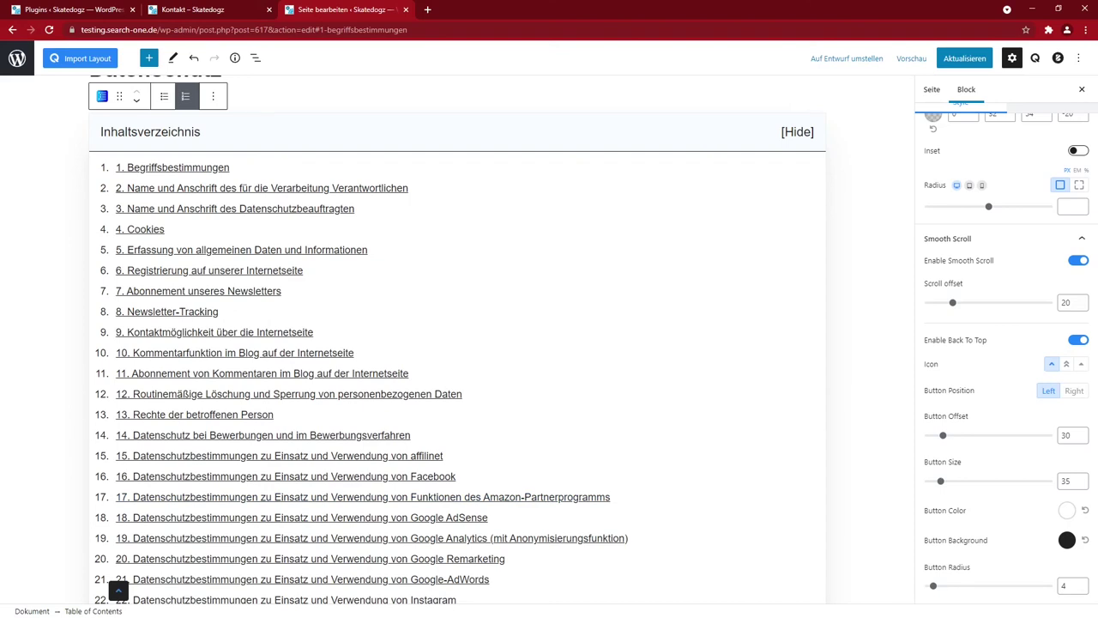
click(1073, 394)
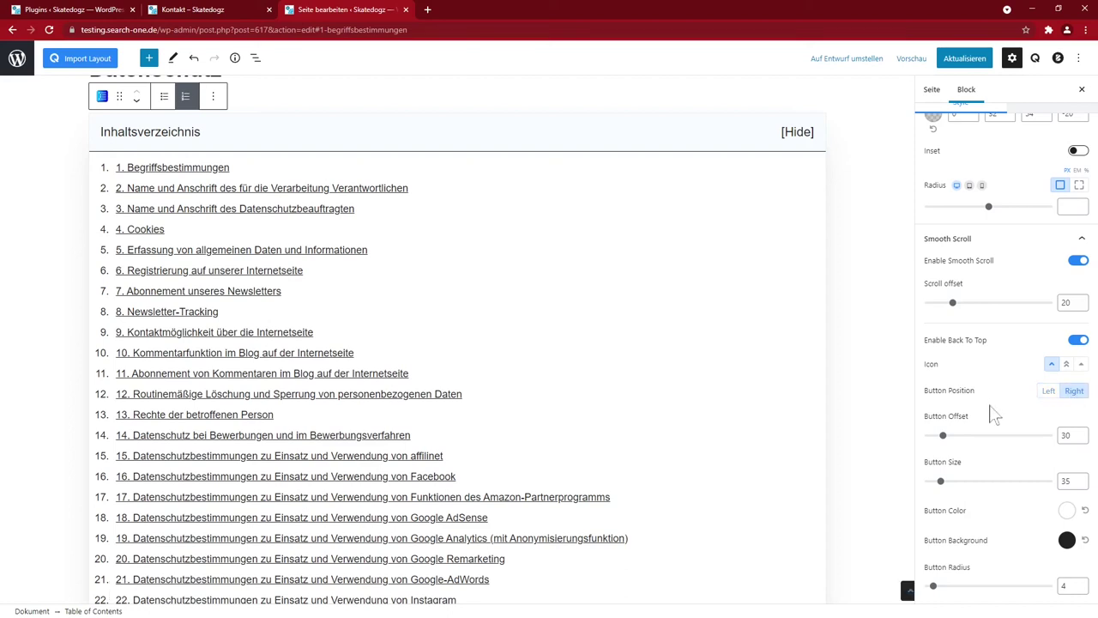
Step: Open the header settings of the table of contents on the Datenschutz page
scroll(980, 431, up, 3)
scroll(980, 432, up, 5)
scroll(978, 432, up, 8)
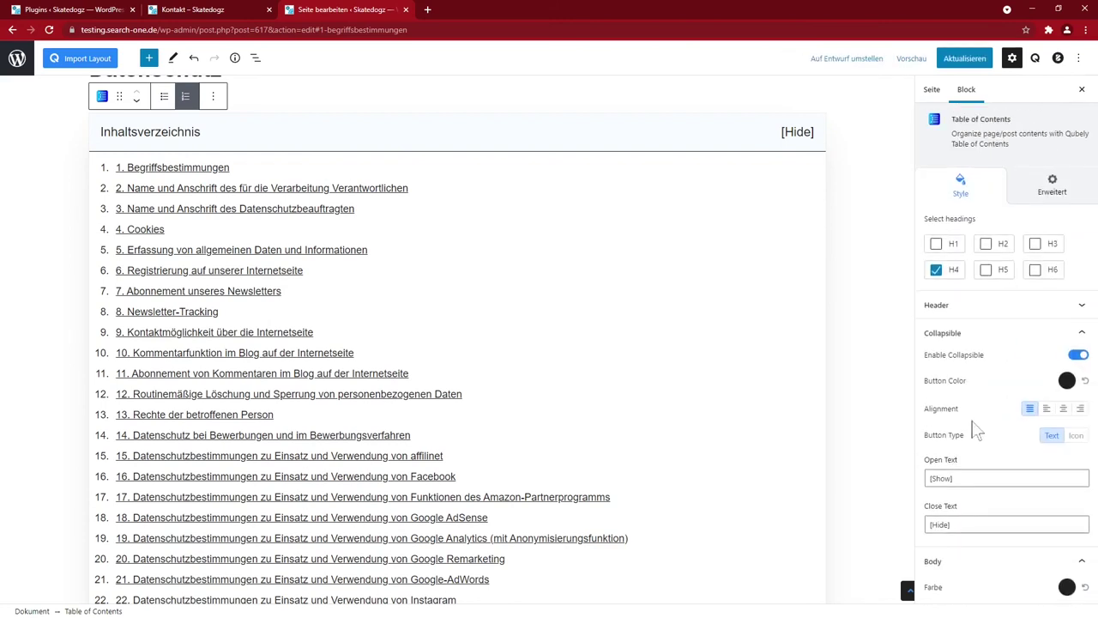
click(937, 305)
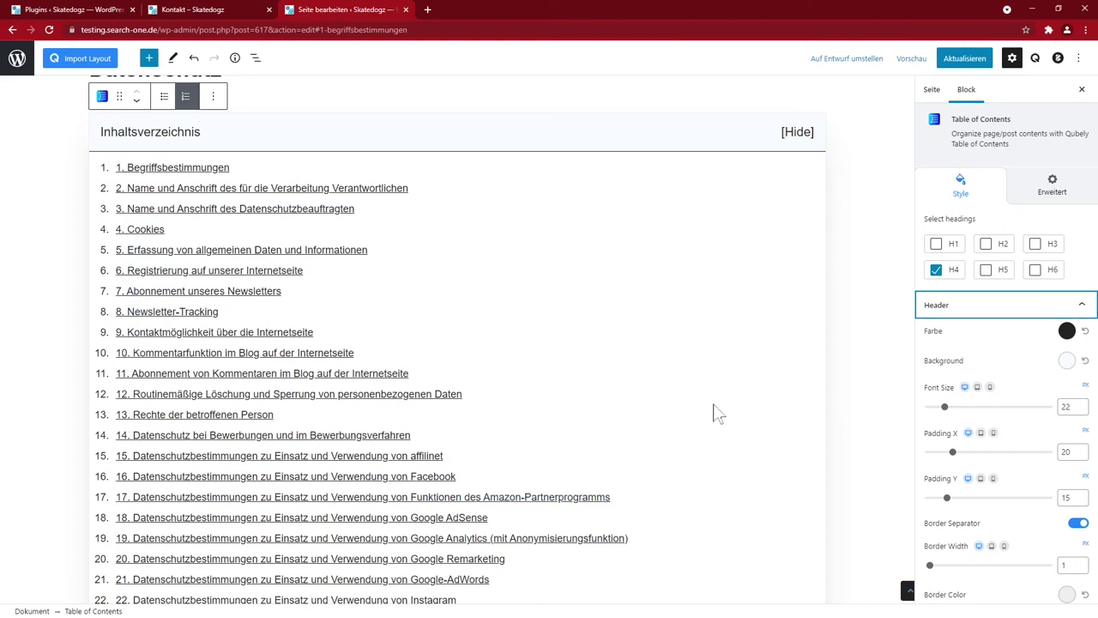
Step: Update the Datenschutz page to save its table of contents
click(953, 57)
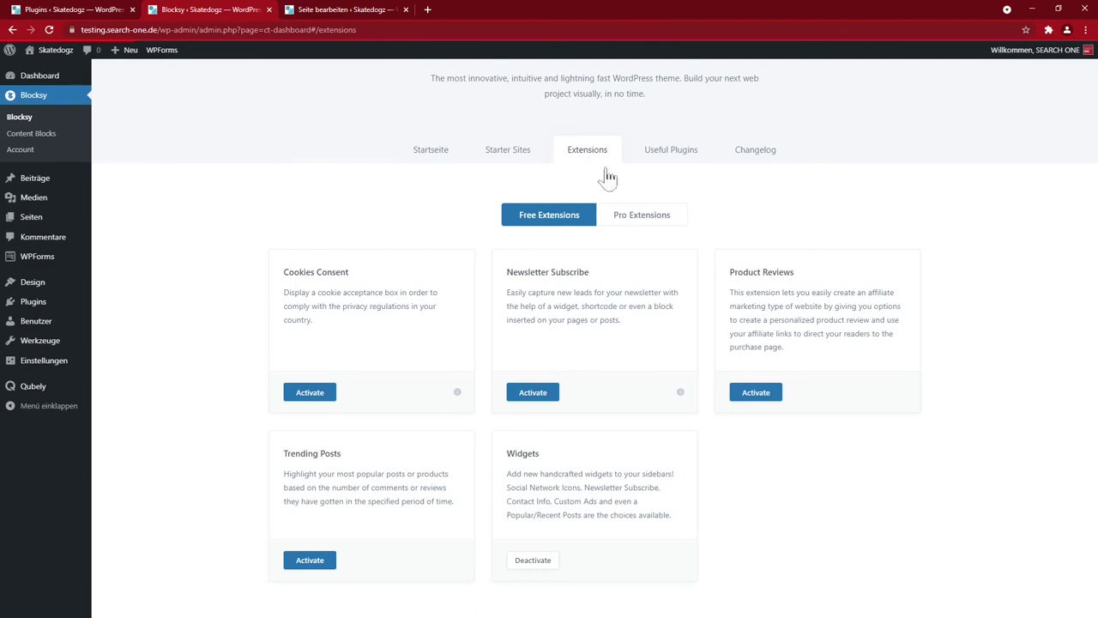
Step: Review the Pro Extensions and the Useful Plugins offered by the Blocksy theme
click(633, 214)
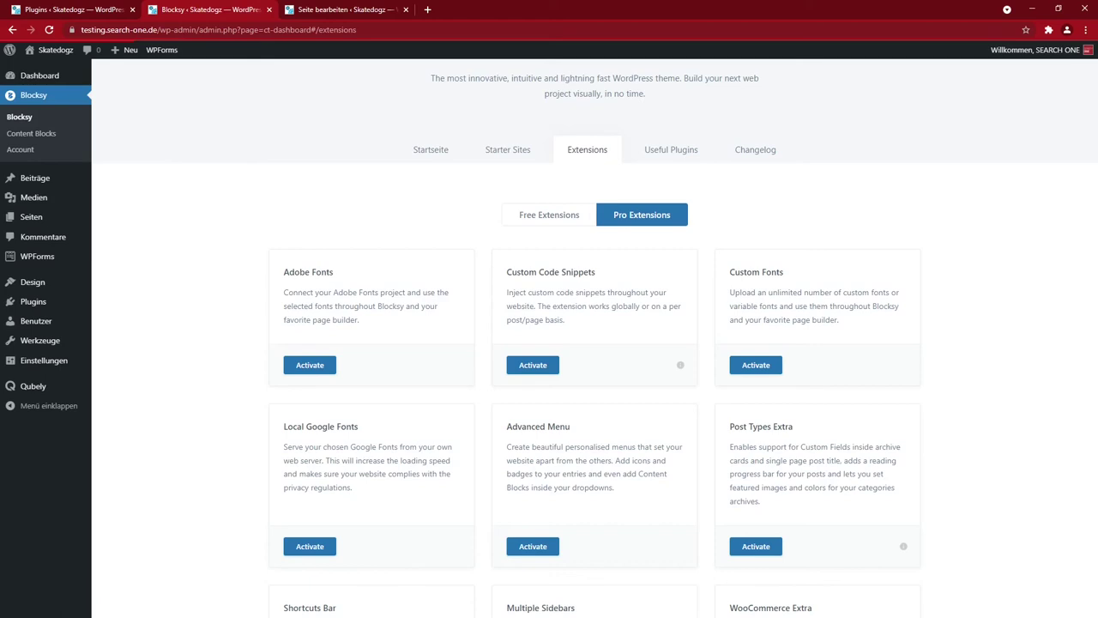
click(640, 151)
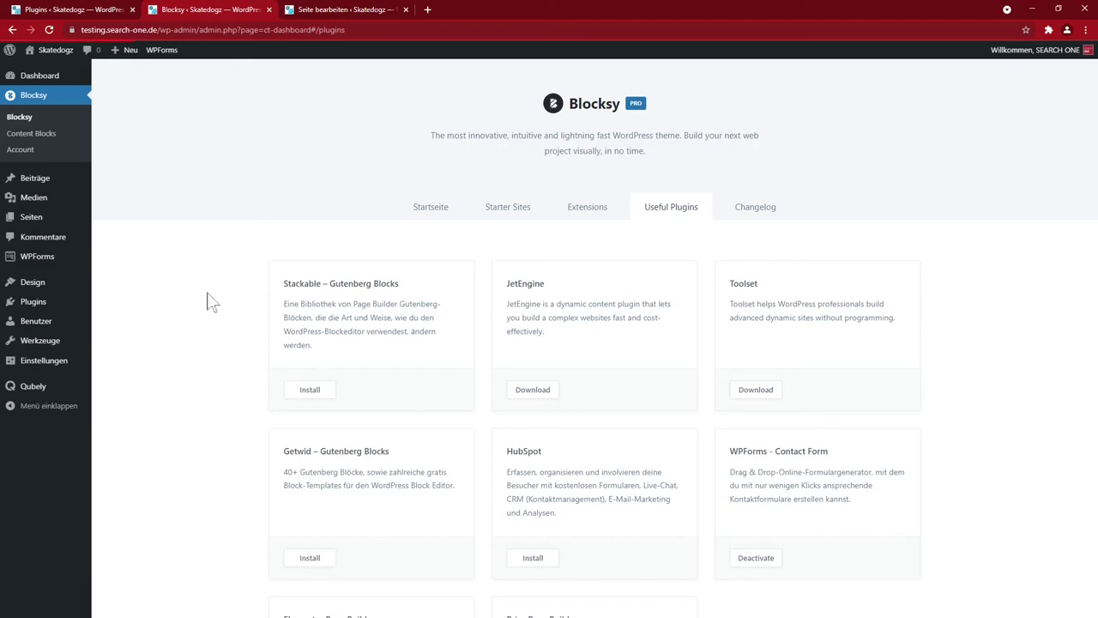
Step: Go to Blocksy's Content Blocks, review the available block types and start a new content block
click(32, 134)
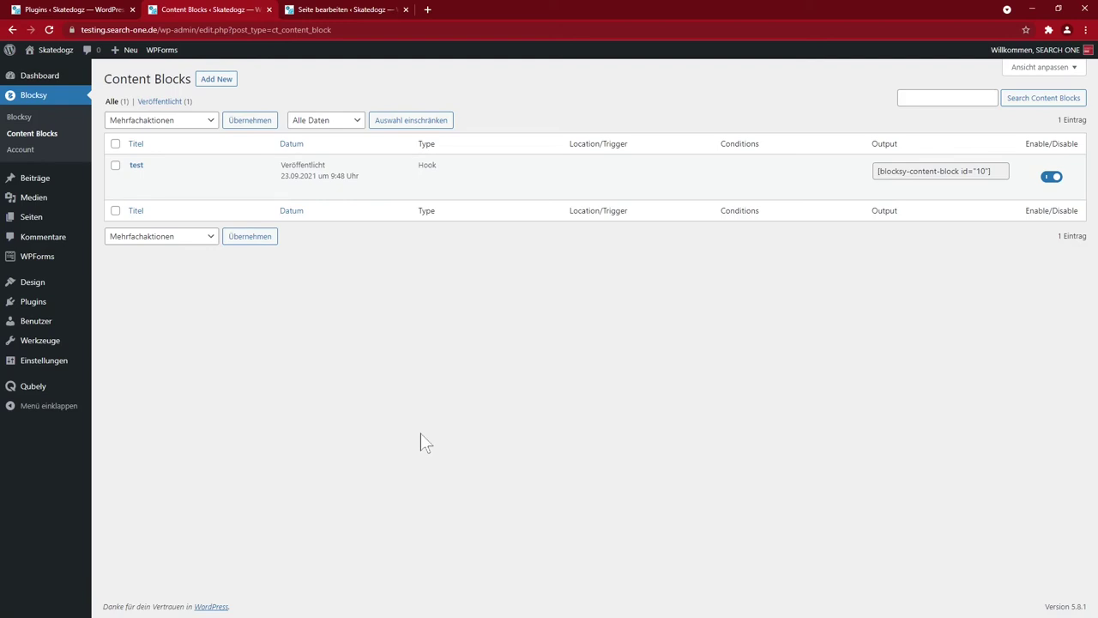
click(217, 79)
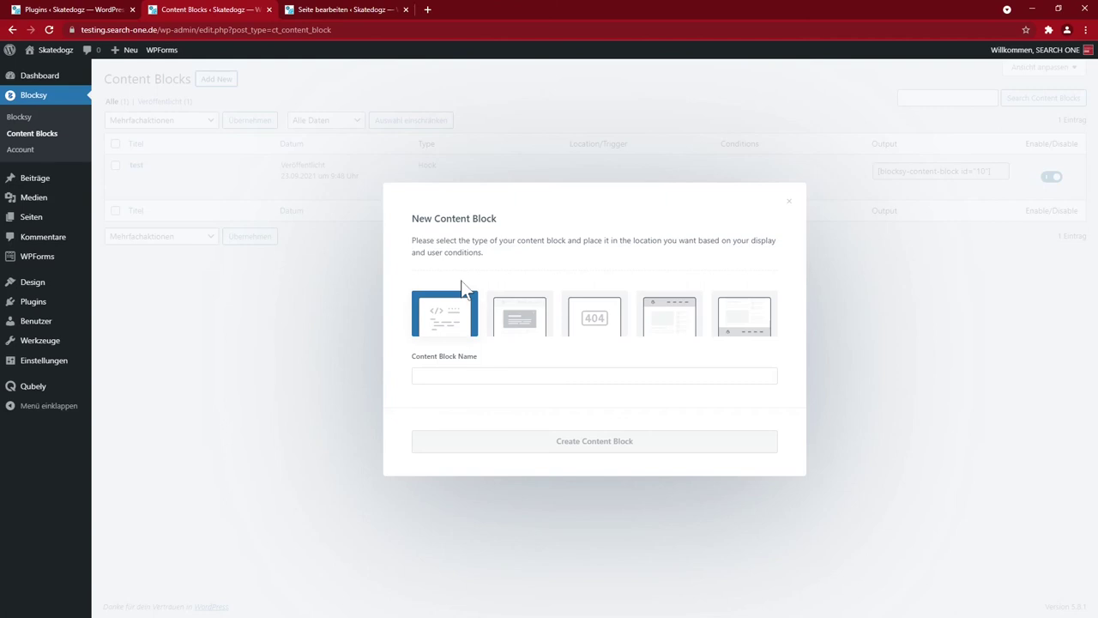
click(789, 201)
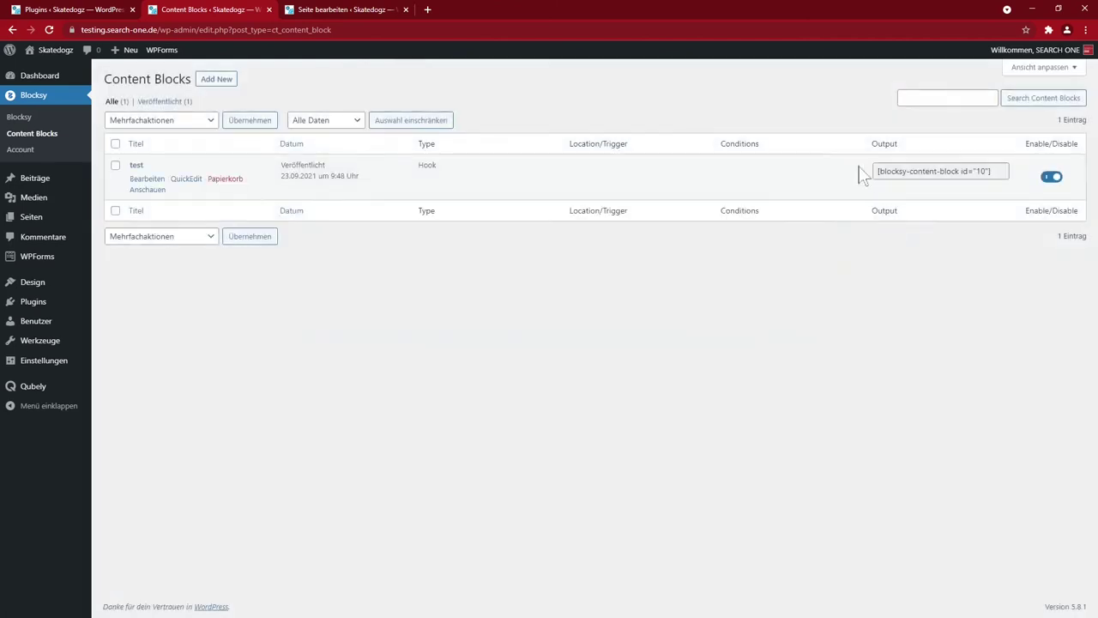
click(216, 79)
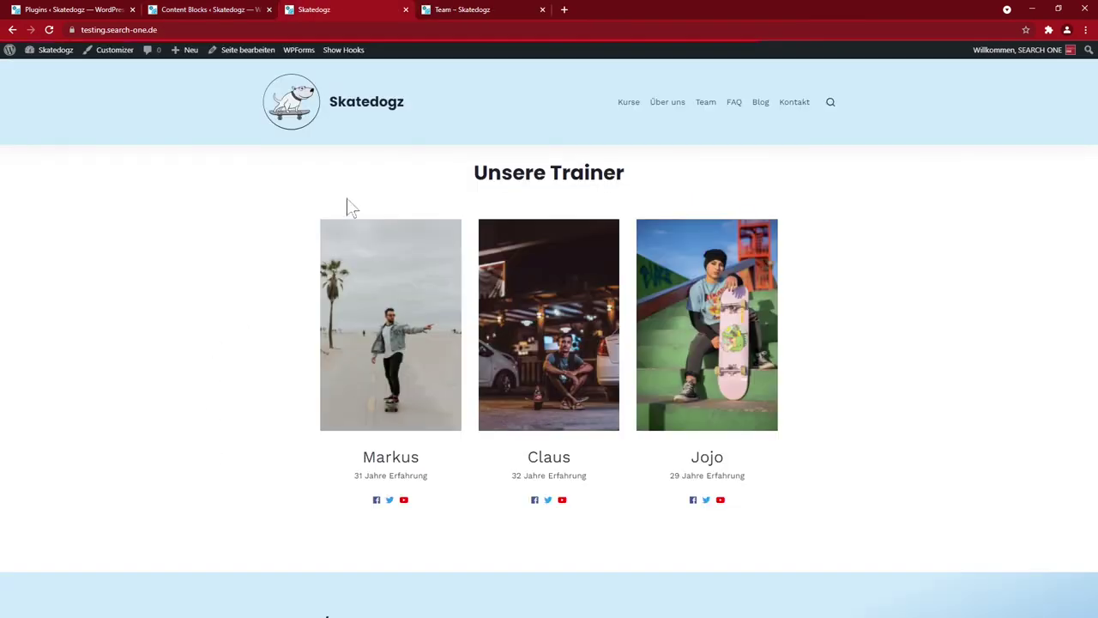
Step: Open the home page for editing and copy the row of trainer profiles below the "Unsere Trainer" heading
click(248, 53)
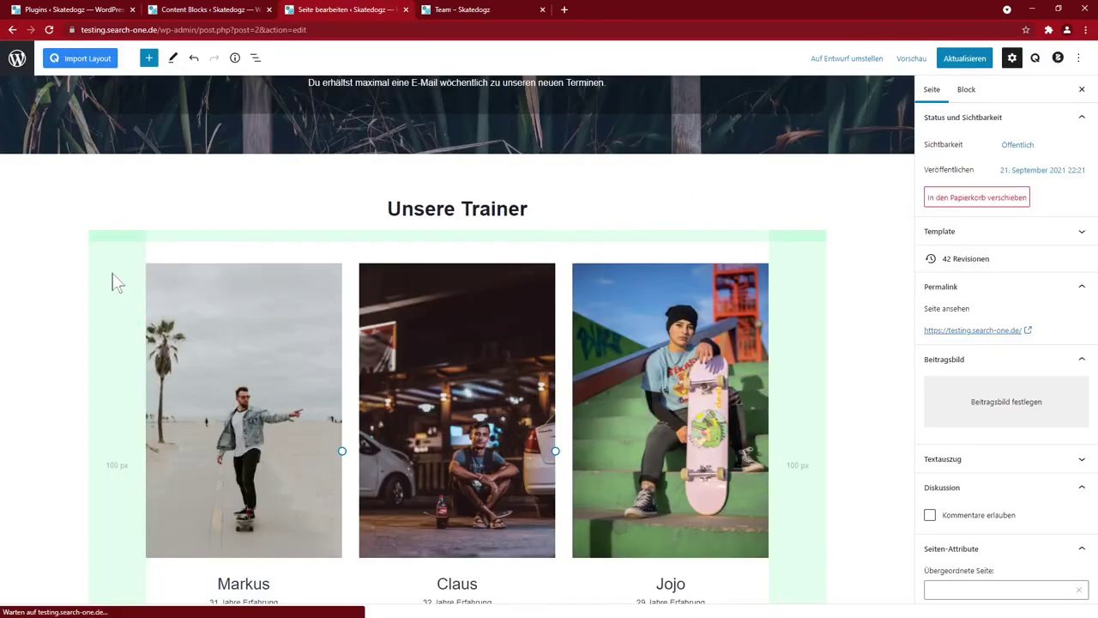
click(122, 249)
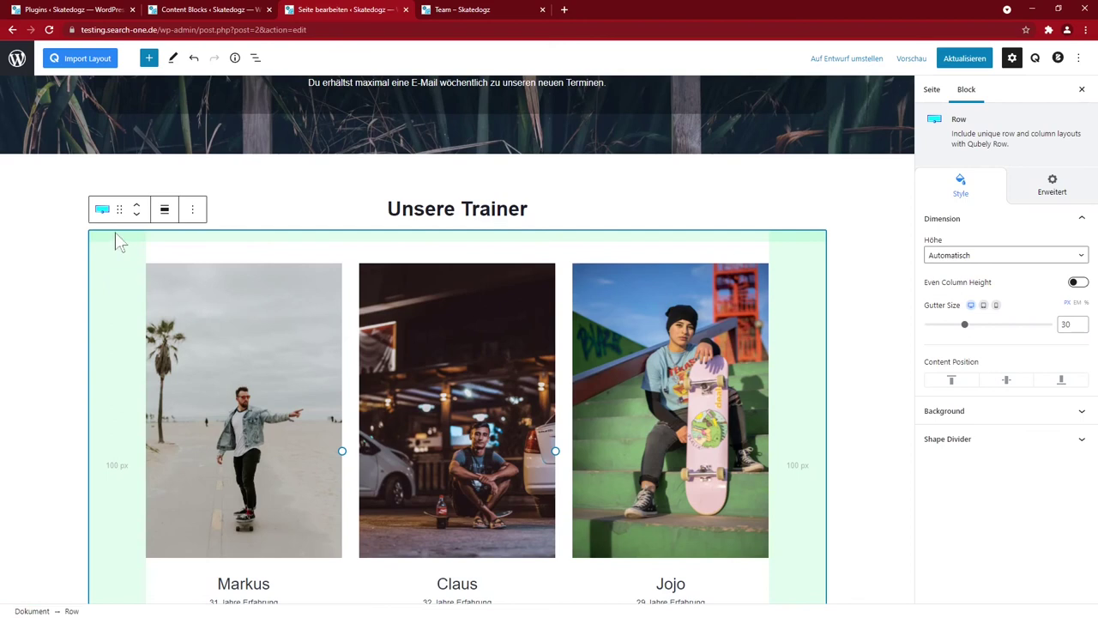
click(192, 209)
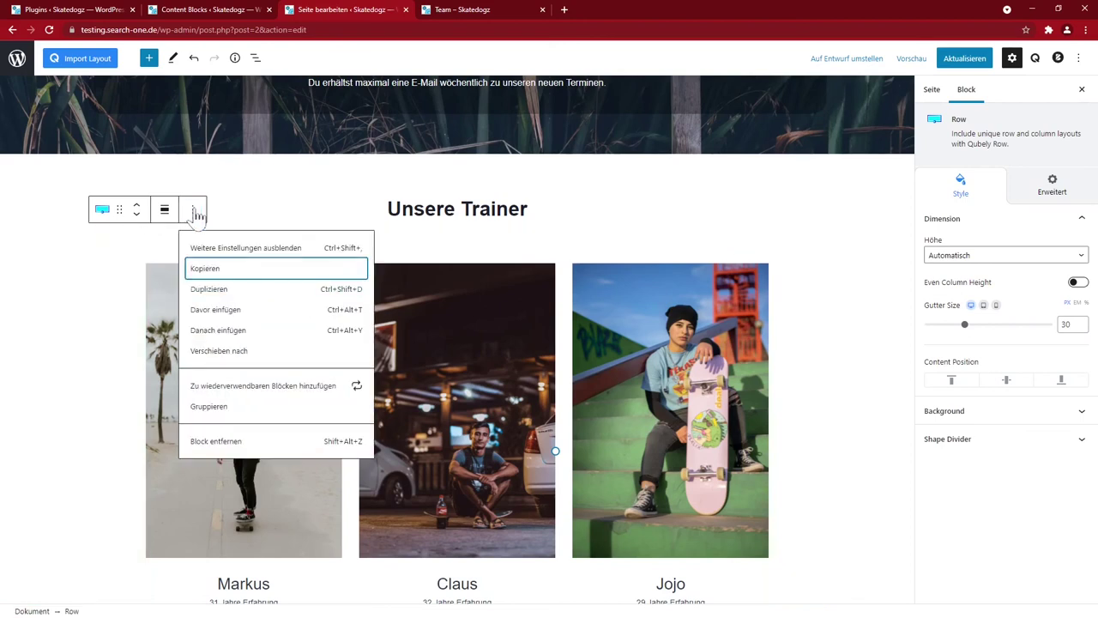
click(237, 270)
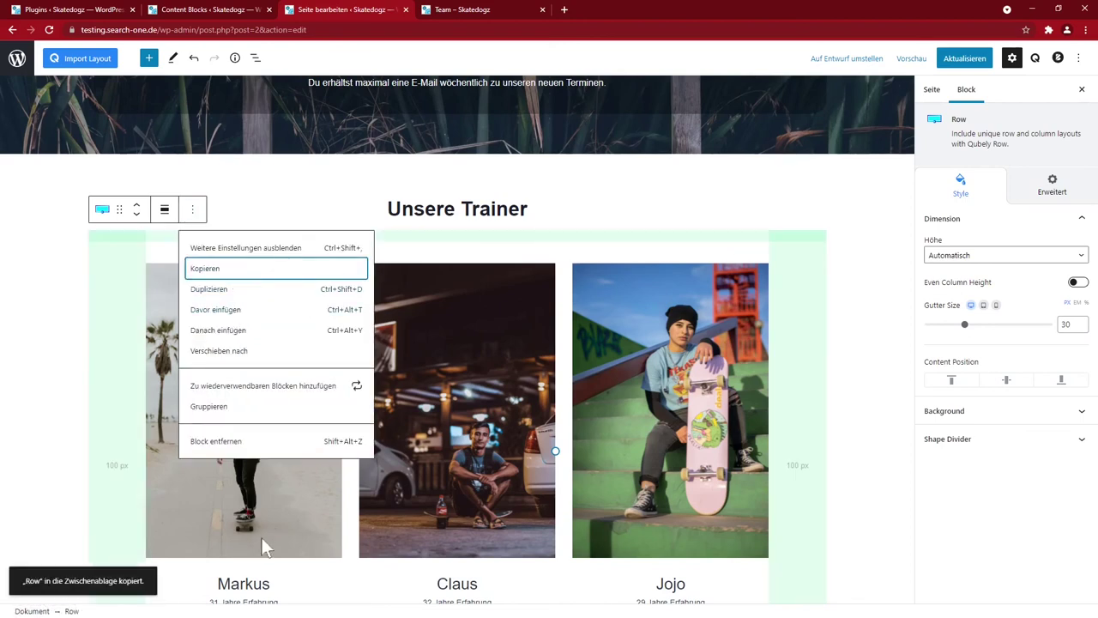
Step: Create a new hook content block named "Trainer"
click(199, 10)
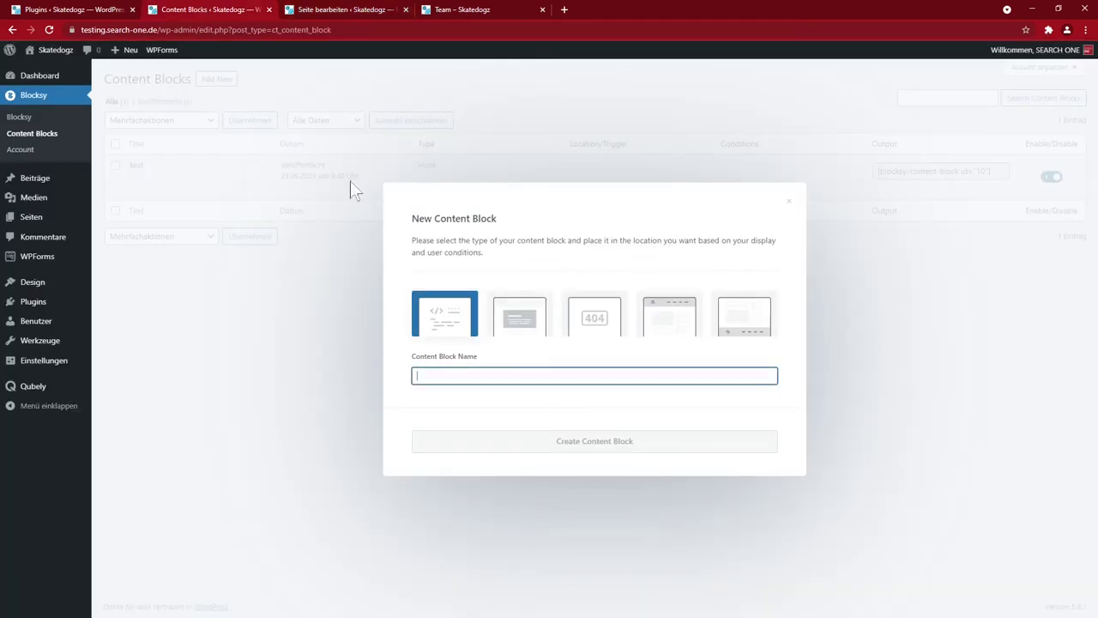
text(Trainer)
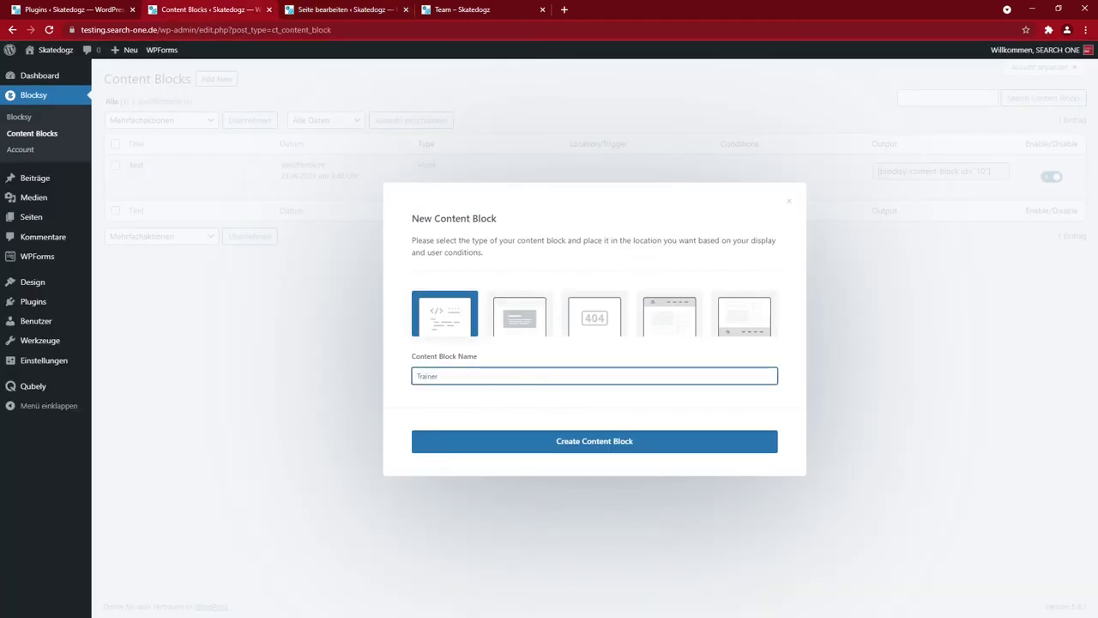
key(Return)
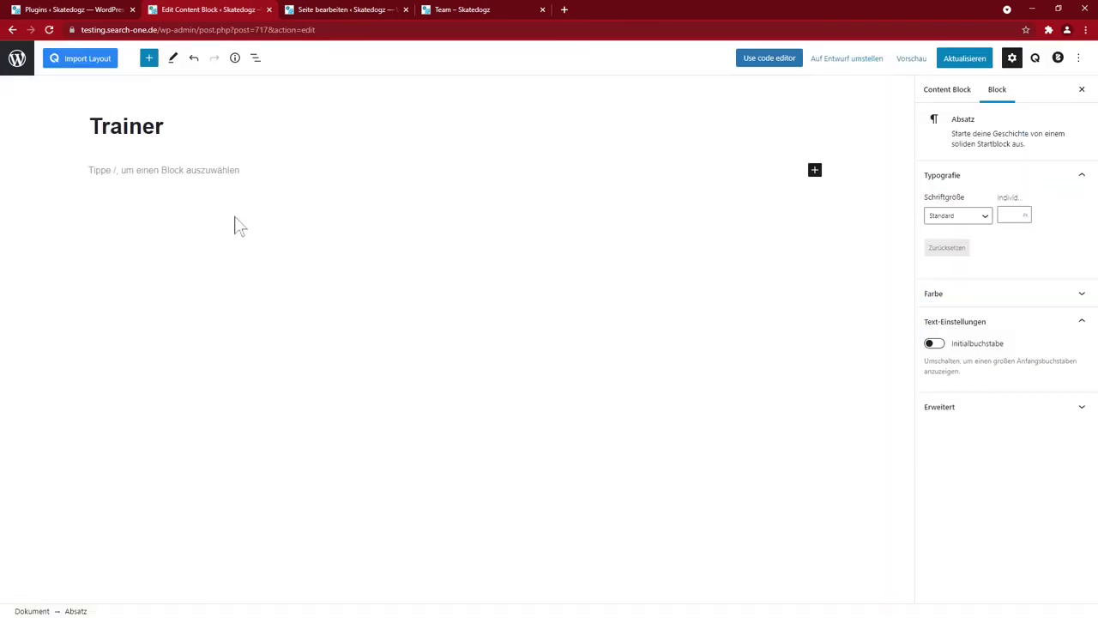
Step: Paste the copied trainer row into the Trainer content block, check it and save the block
key(ctrl+v)
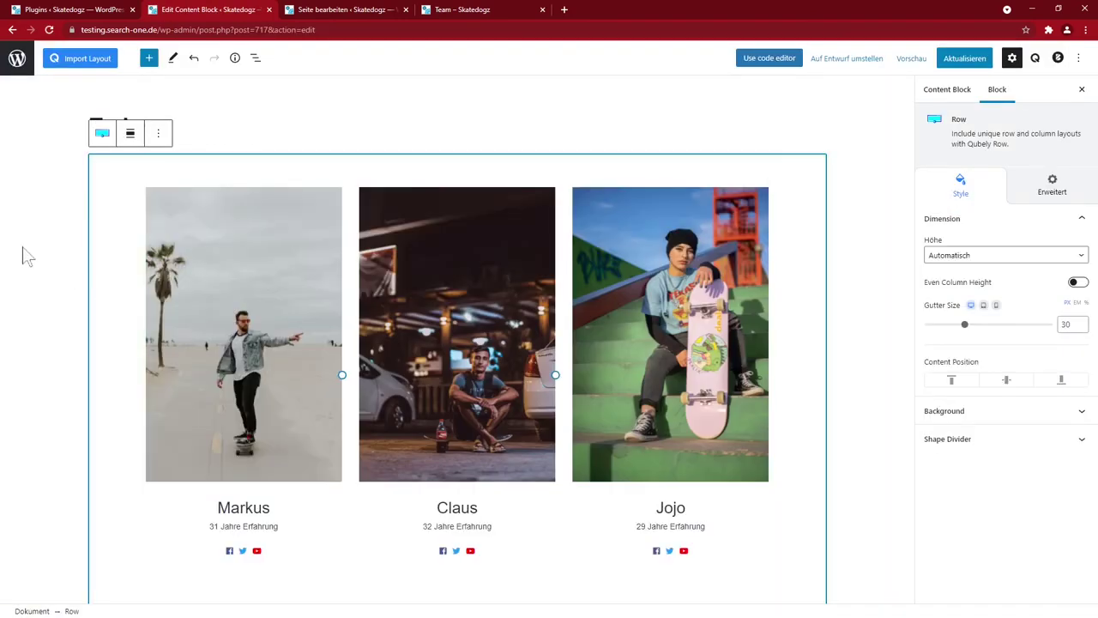
scroll(418, 471, down, 3)
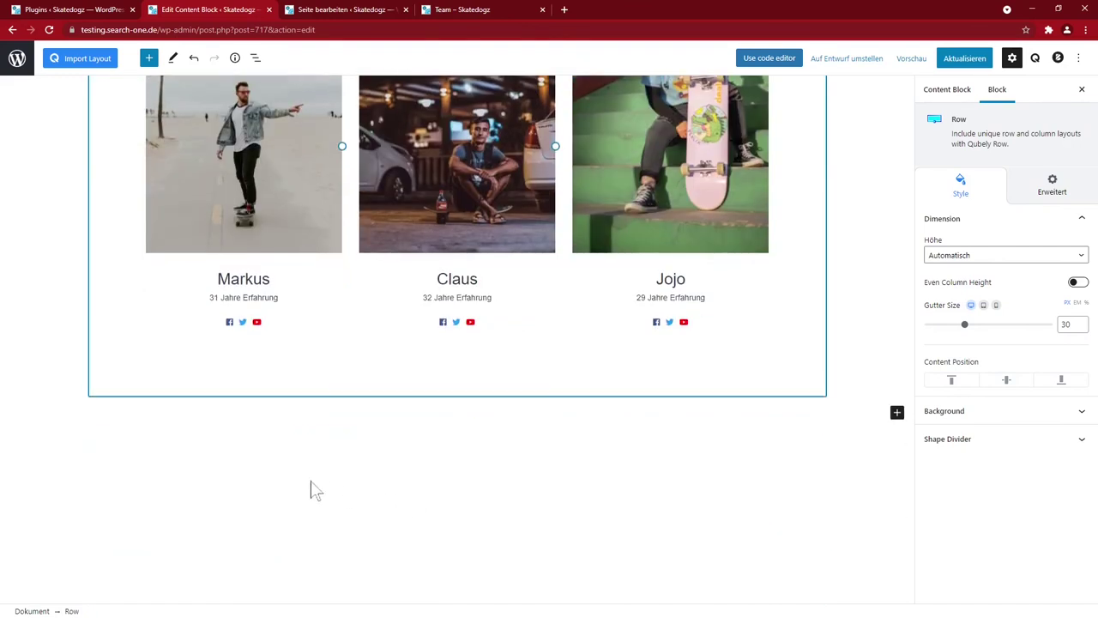
scroll(311, 488, up, 3)
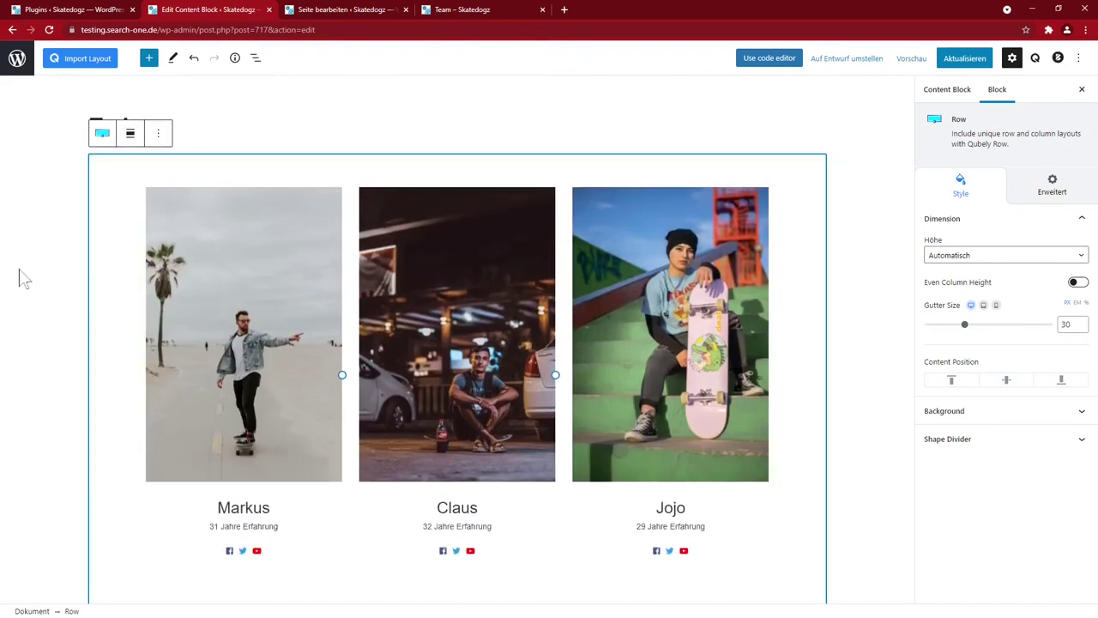
click(965, 60)
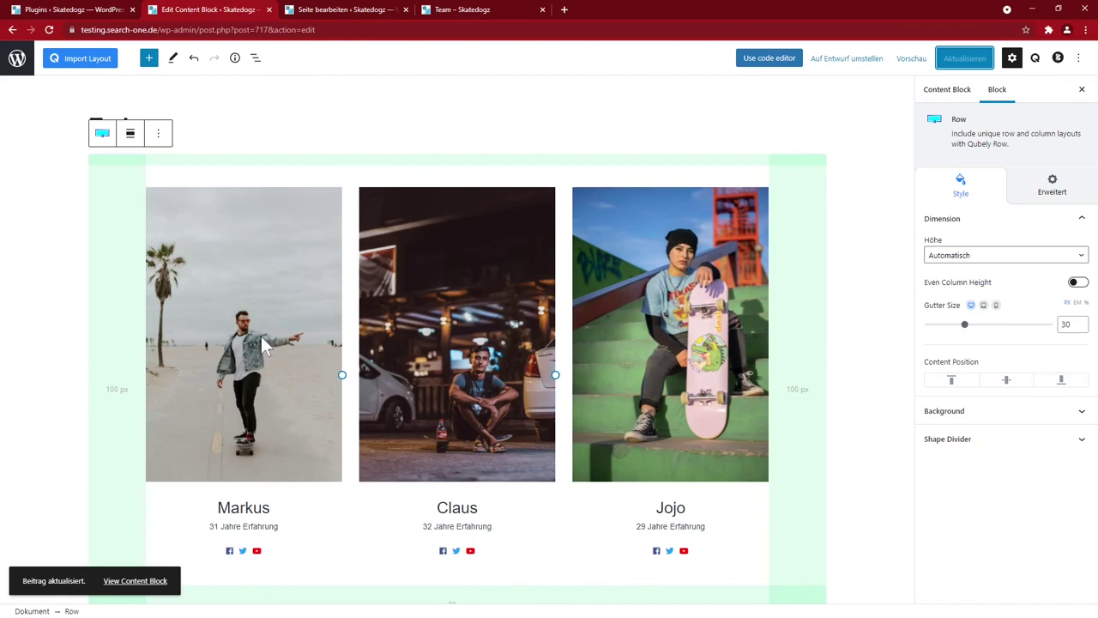
Step: Return to the content blocks list and copy the output shortcode of the Trainer block
click(18, 58)
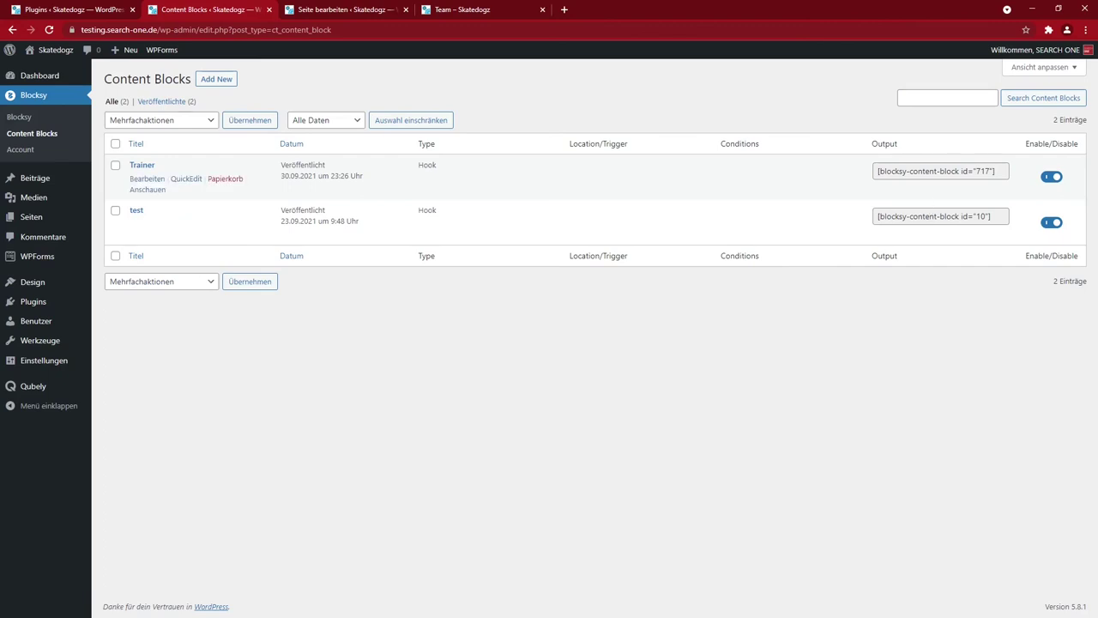
click(938, 176)
key(ctrl+c)
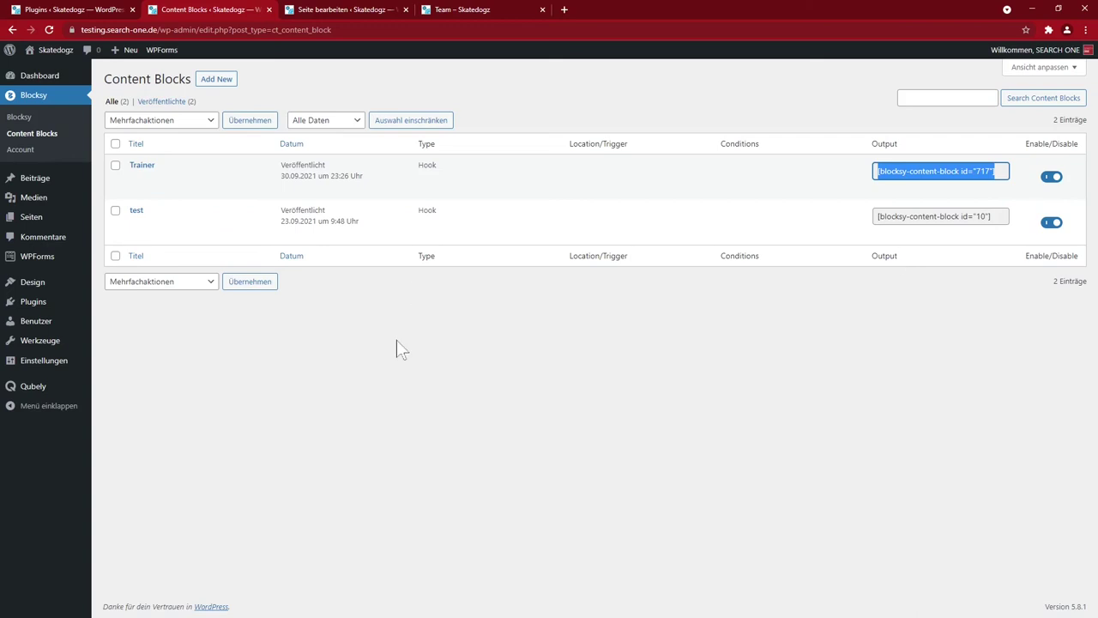
Step: Remove the original trainer row below the "Unsere Trainer" heading on the home page
key(ctrl+Tab)
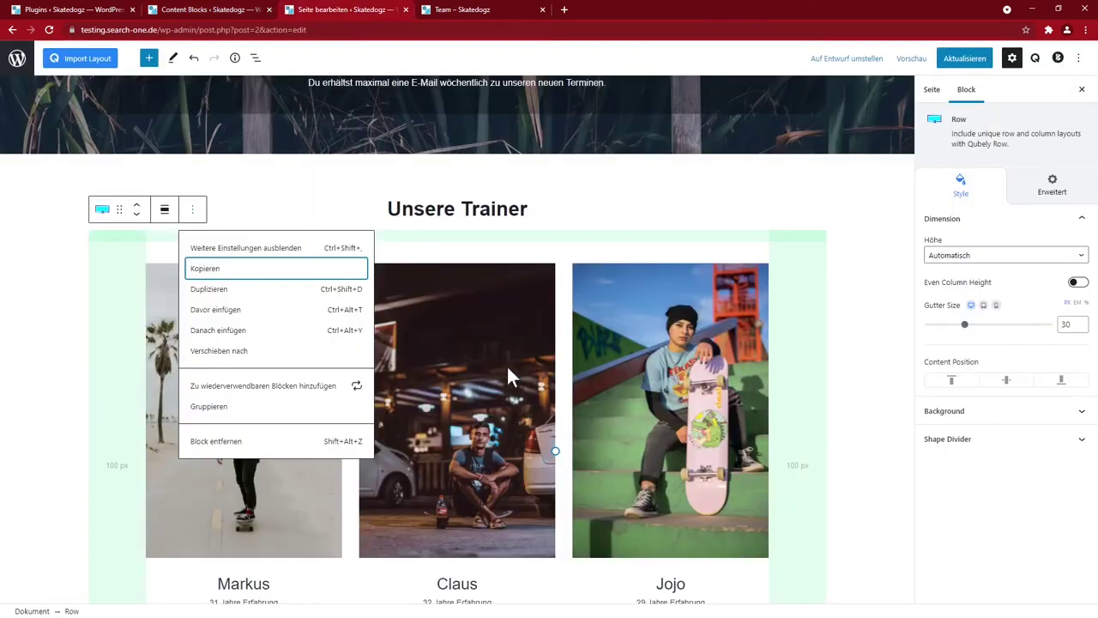
click(507, 371)
click(121, 246)
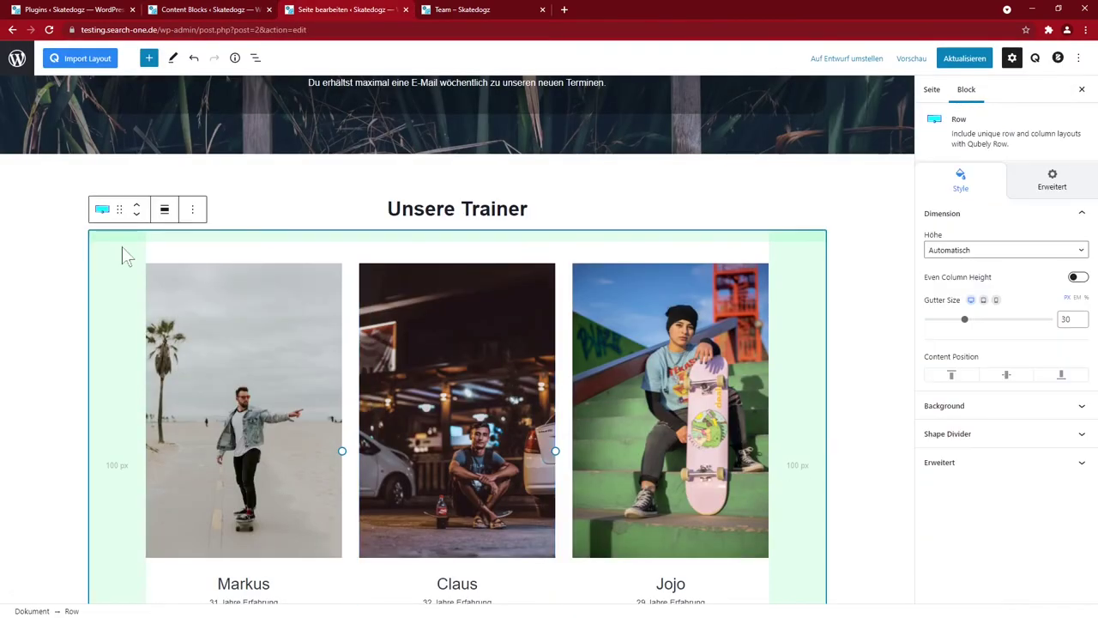
click(192, 210)
click(225, 441)
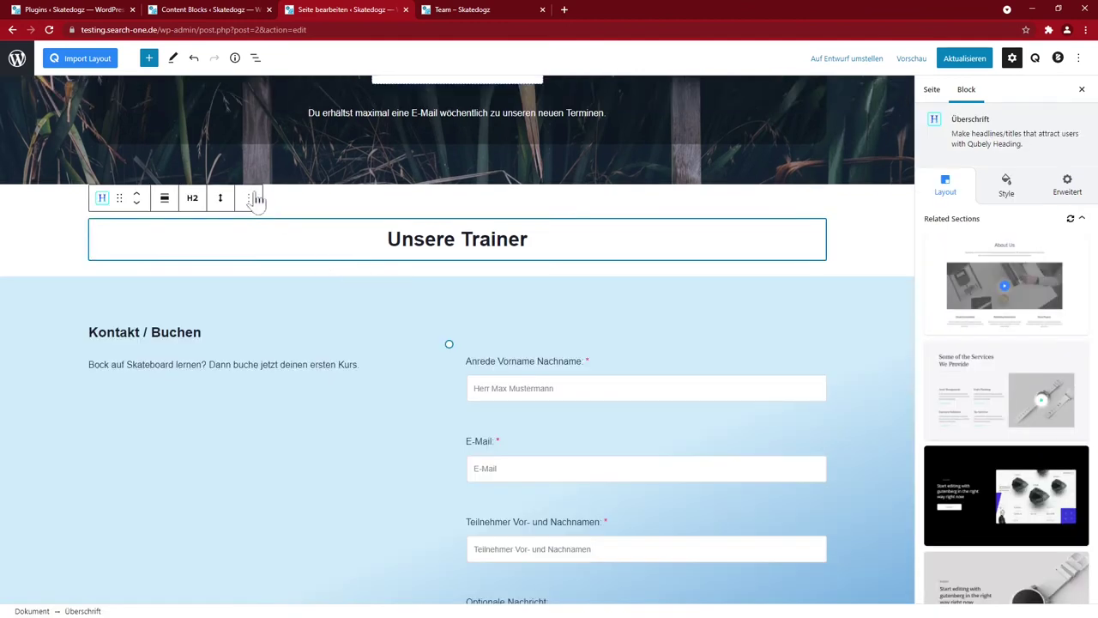
Step: Insert the shortcode [blocksy-content-block id="717"] below the "Unsere Trainer" heading and update the home page
click(247, 199)
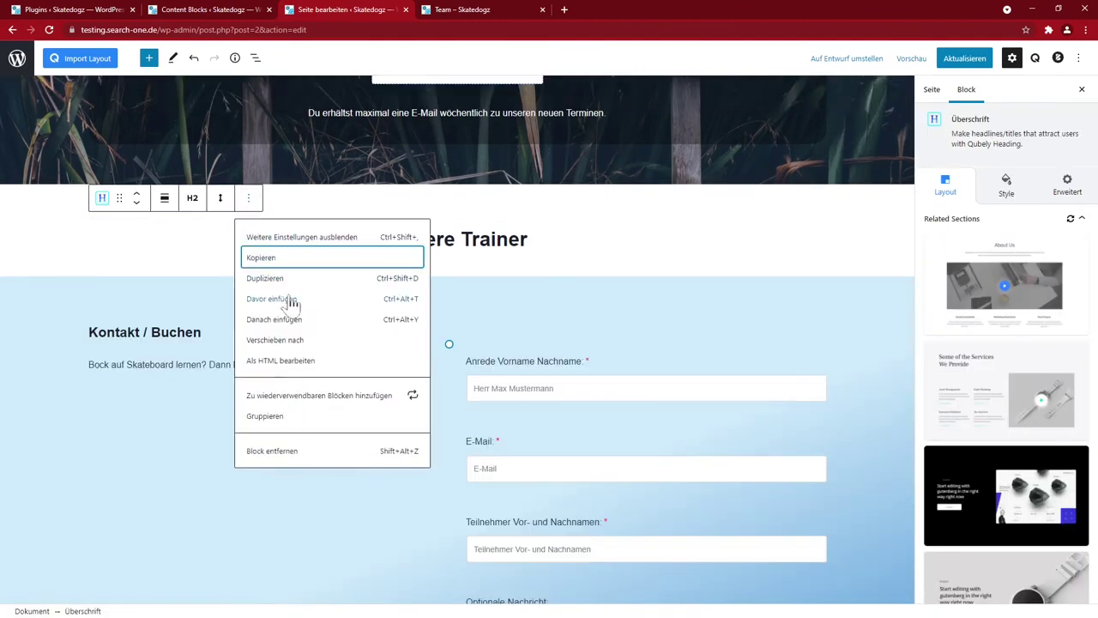
click(432, 329)
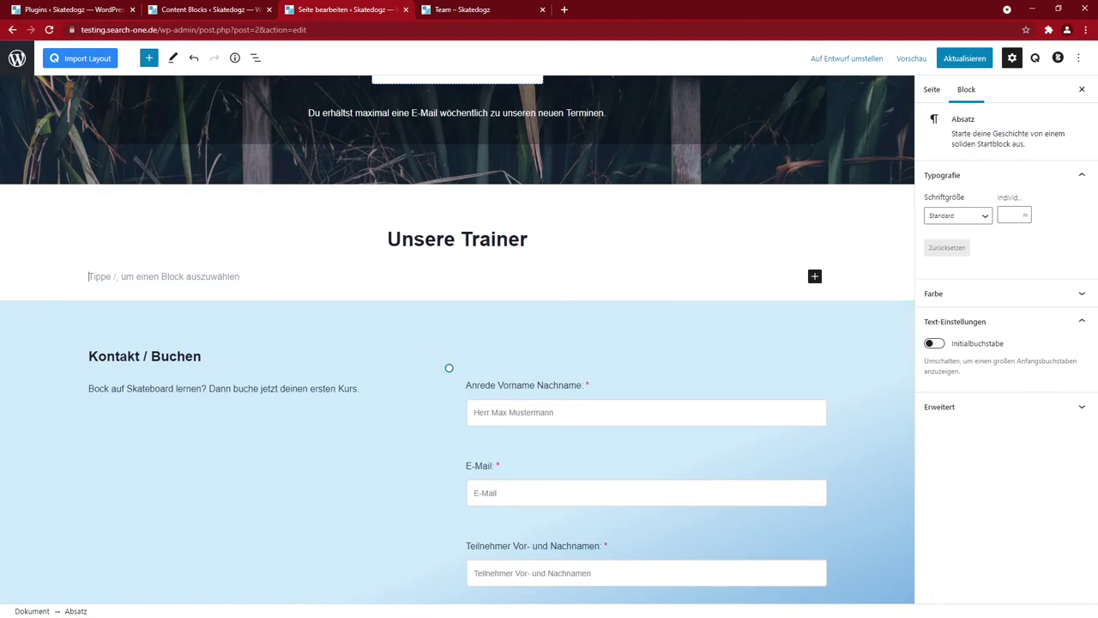
scroll(46, 292, down, 1)
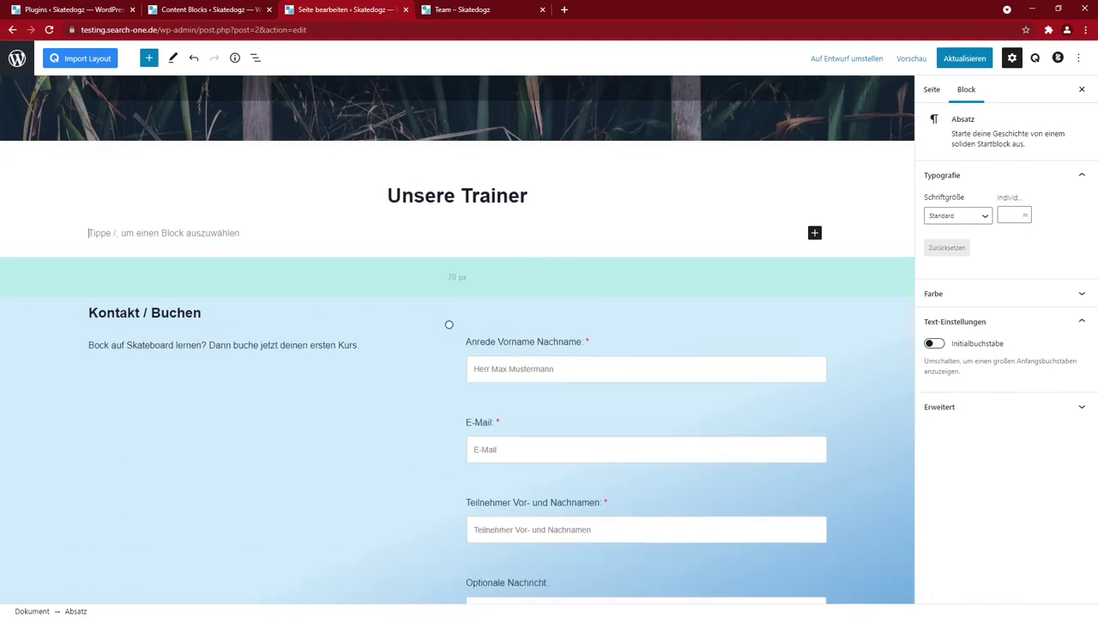
key(ctrl+v)
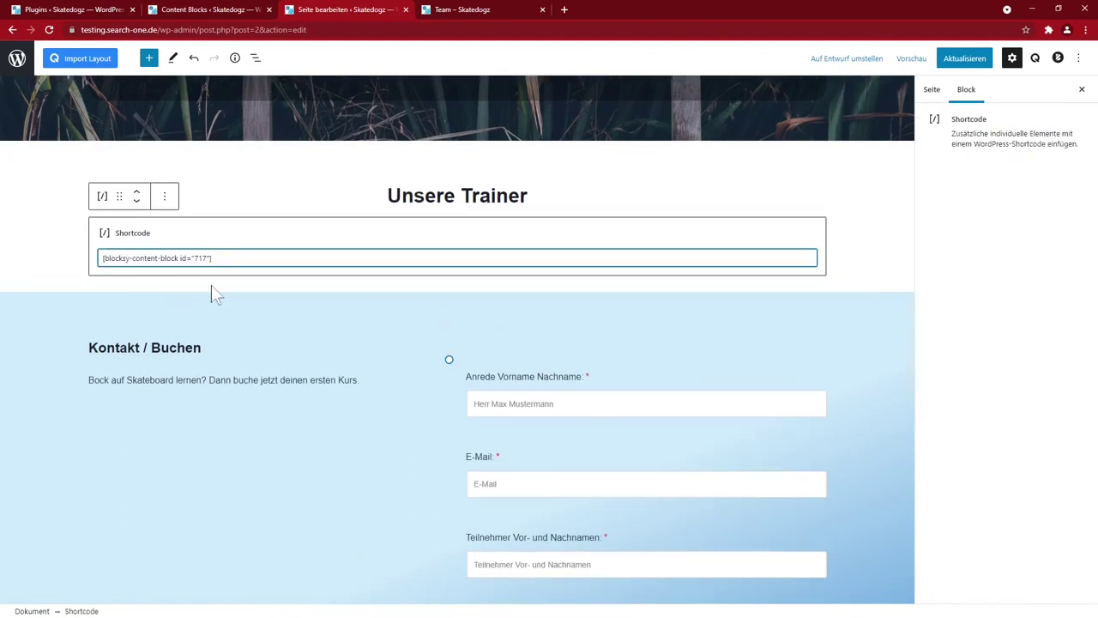
click(964, 59)
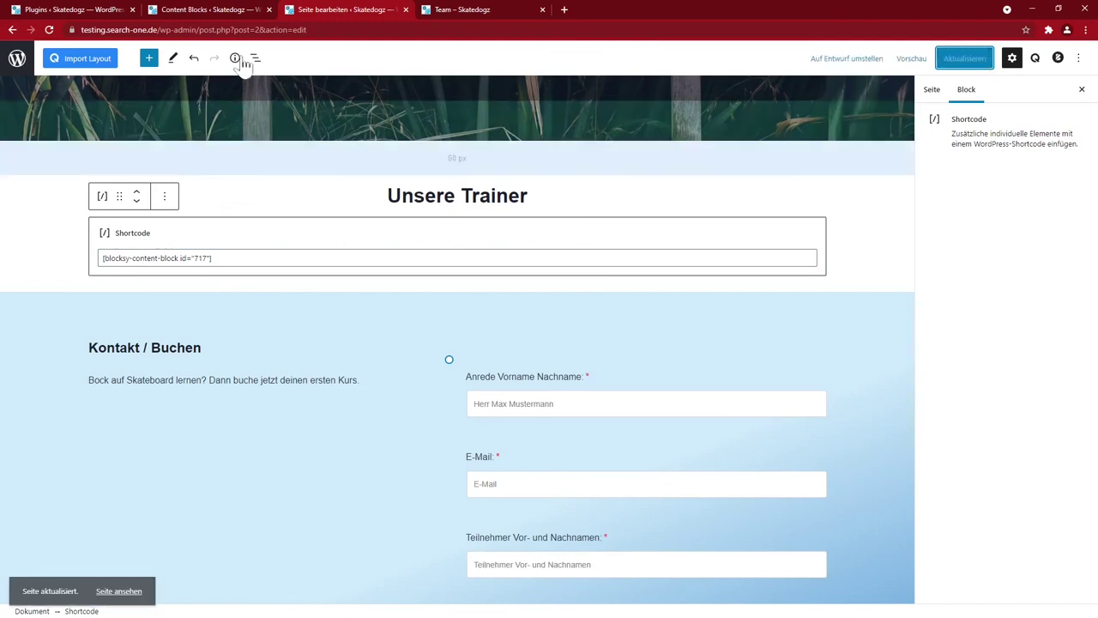
Step: Open the live home page and check how the "Unsere Trainer" section displays
click(473, 11)
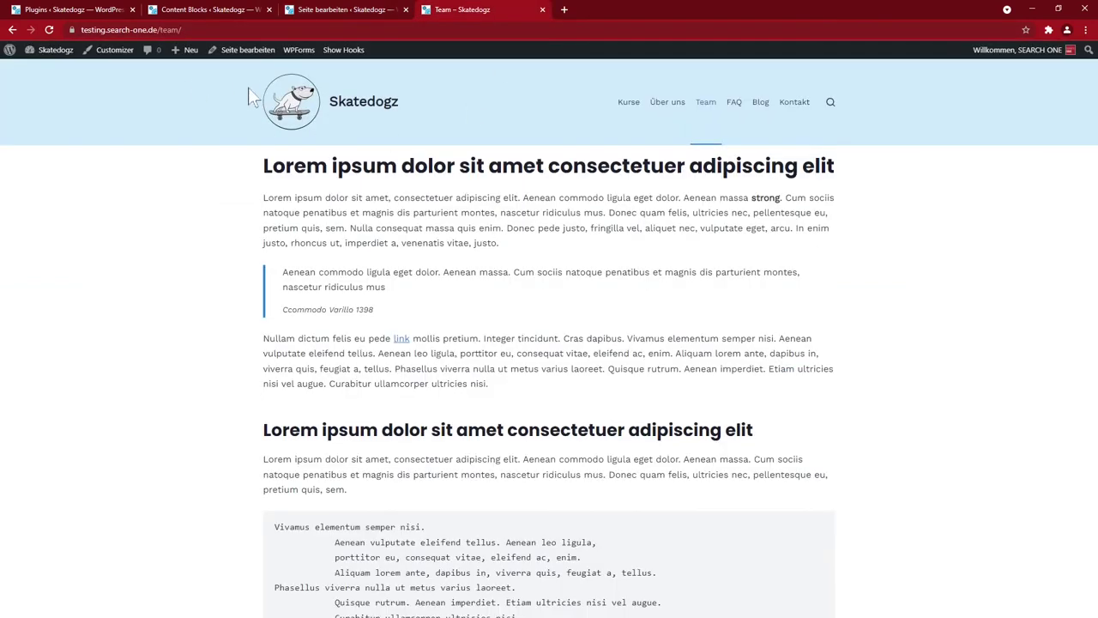
click(296, 99)
scroll(346, 347, down, 15)
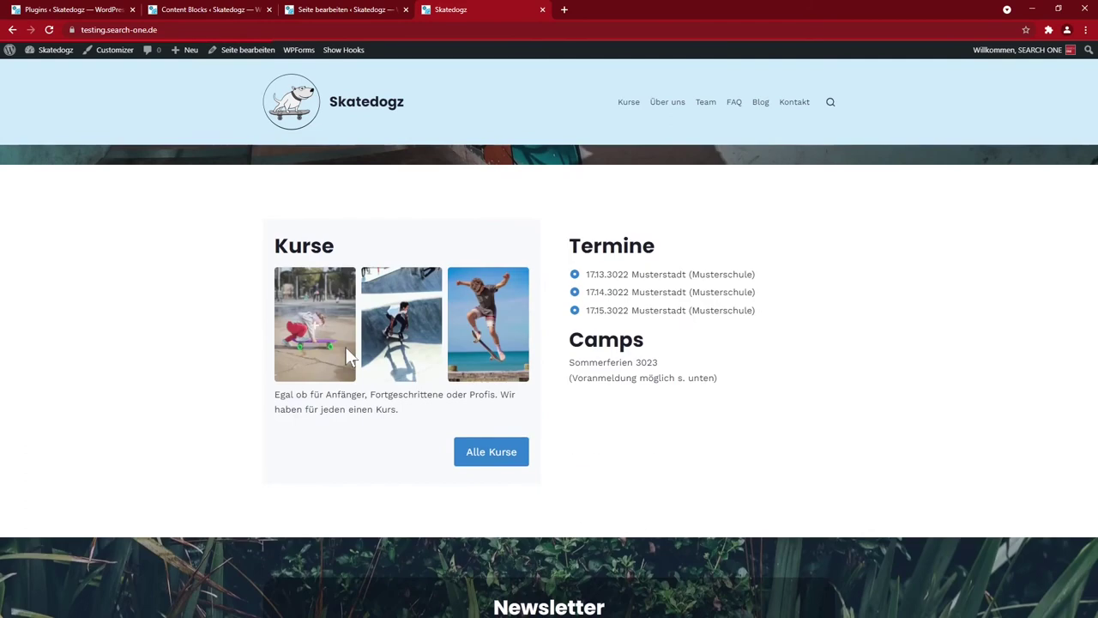
scroll(349, 352, down, 2)
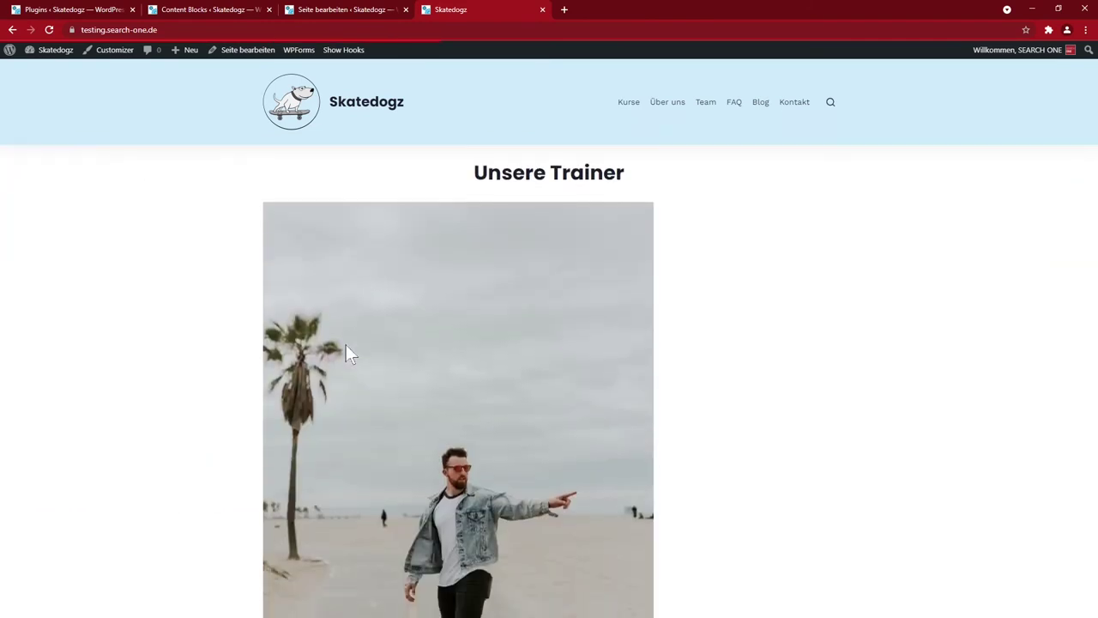
scroll(348, 354, down, 8)
scroll(346, 346, down, 10)
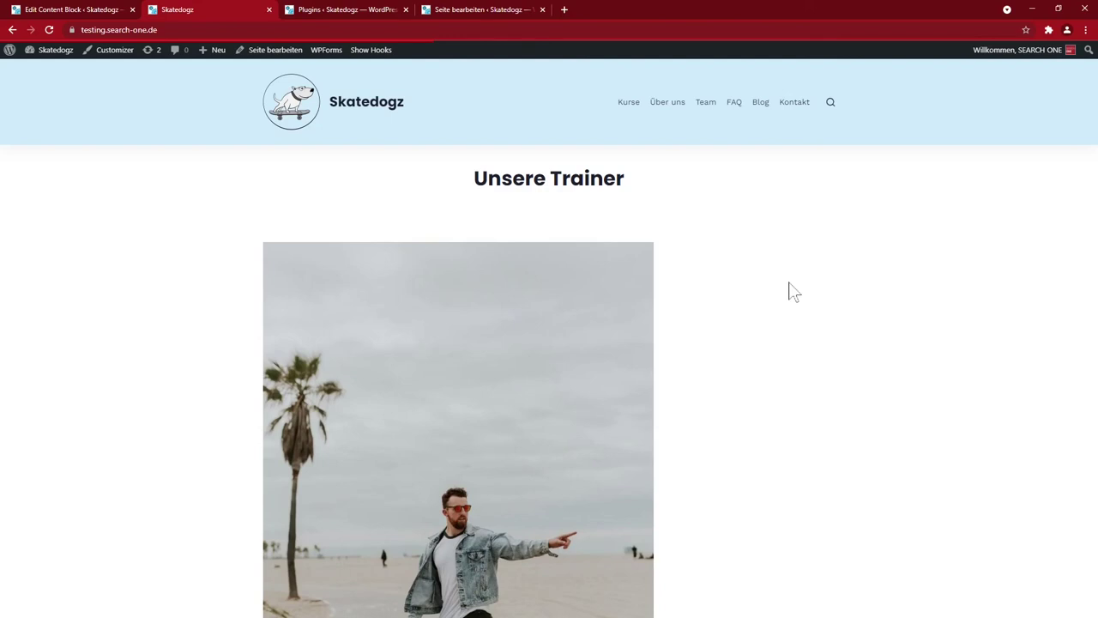
Step: Switch to Gmail and read the CreativeThemes support e-mail on using Qubely in content blocks, including the replies
key(alt+Tab)
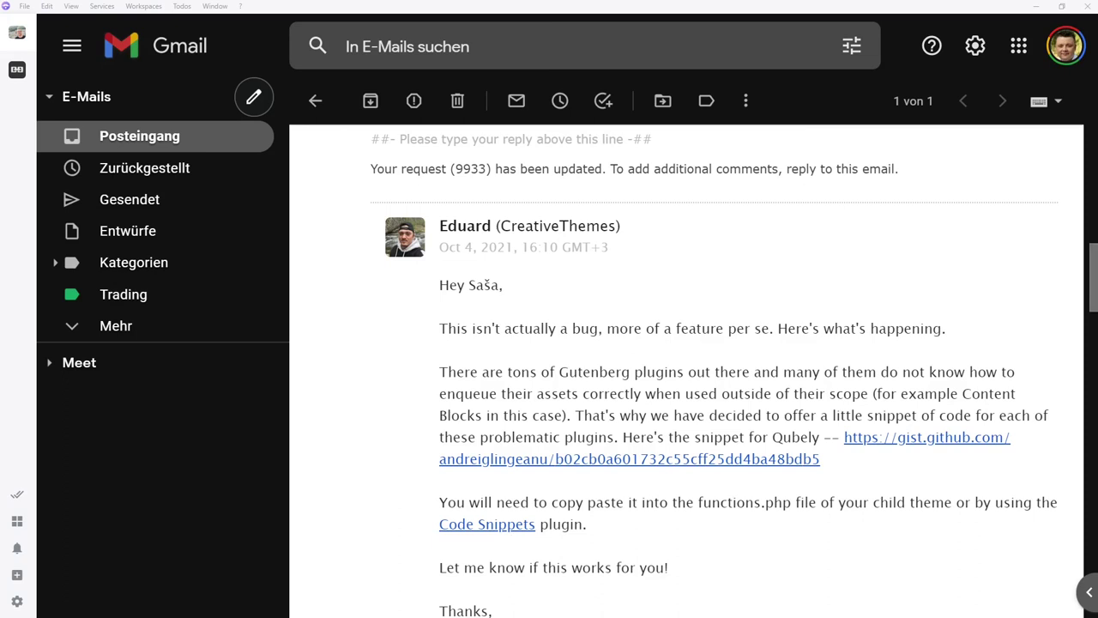
scroll(770, 388, down, 5)
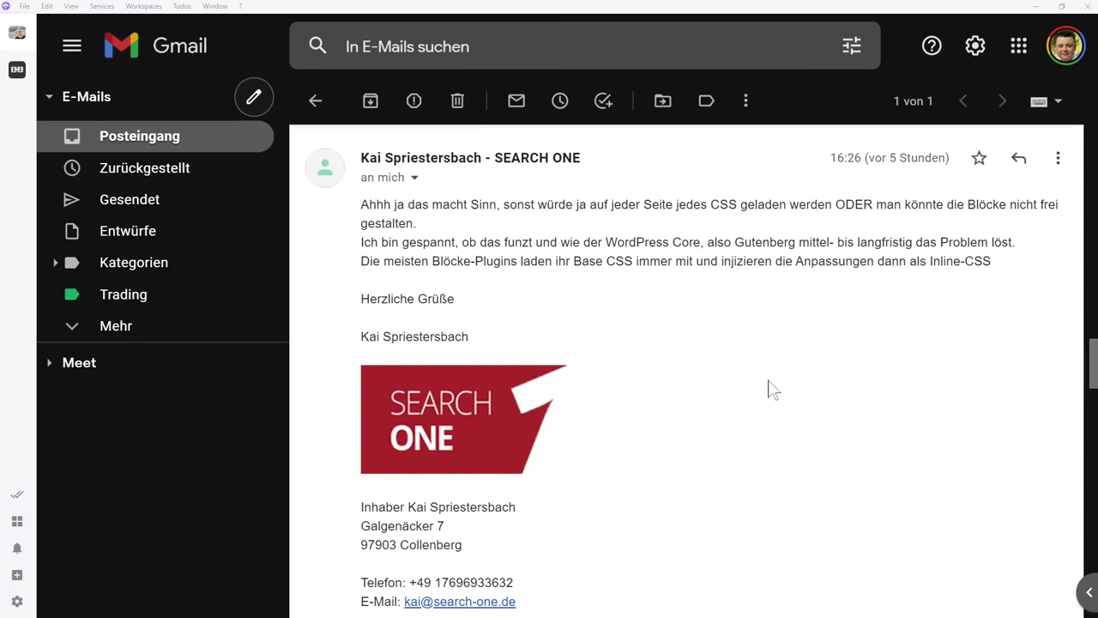
drag(606, 242, 702, 242)
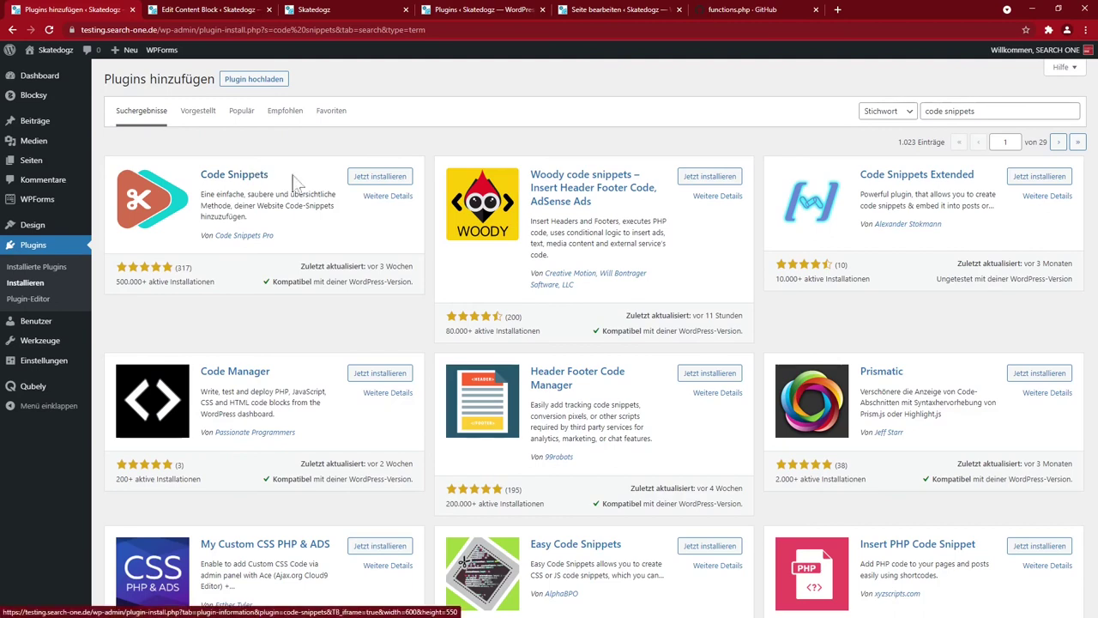
Step: Install and activate the Code Snippets plugin and open its list of snippets
click(388, 177)
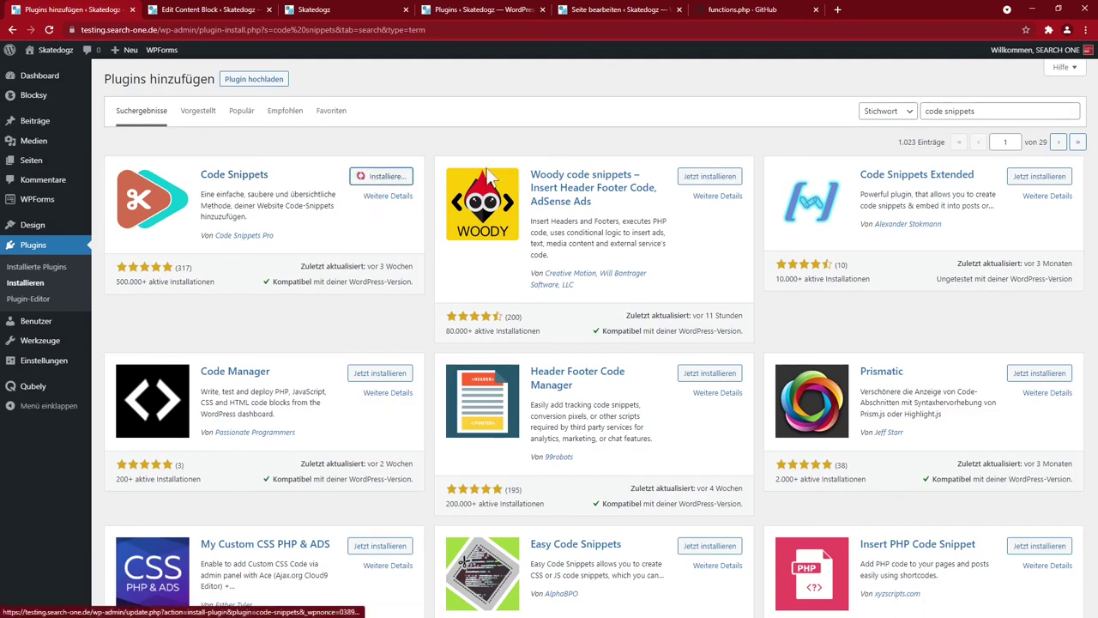
click(391, 178)
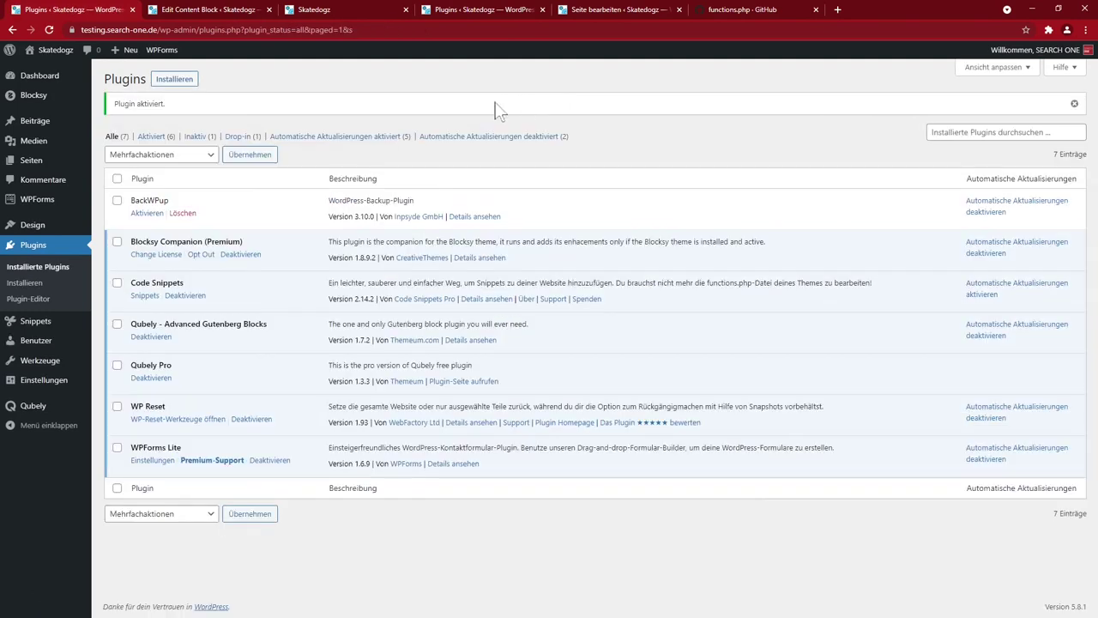
click(34, 332)
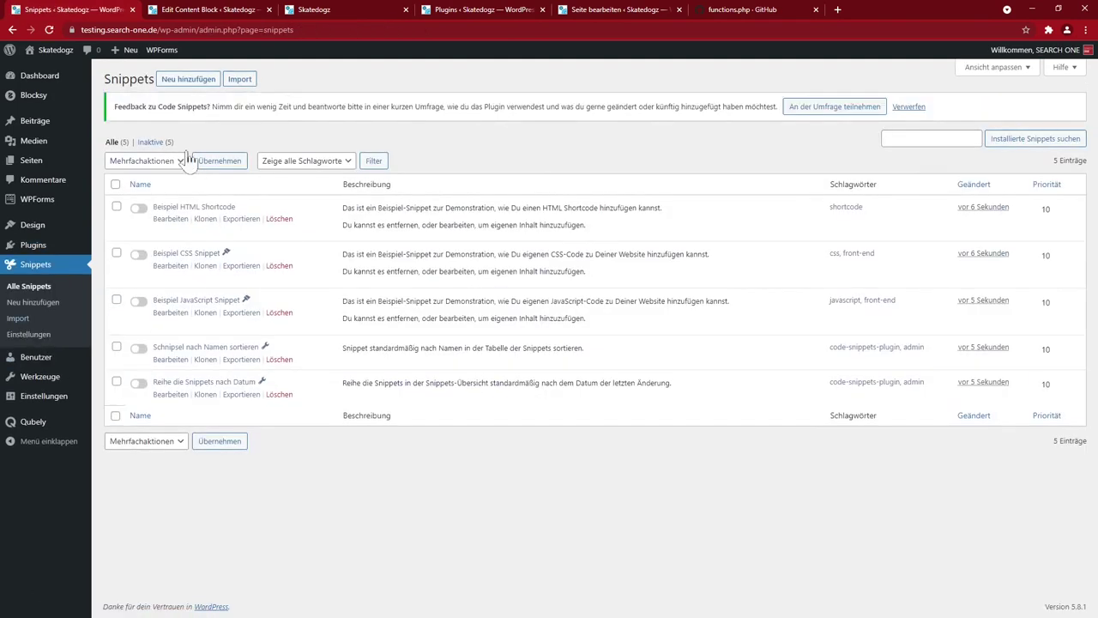
Step: Create a new snippet and paste in the raw code of functions.php from the GitHub Gist
click(189, 79)
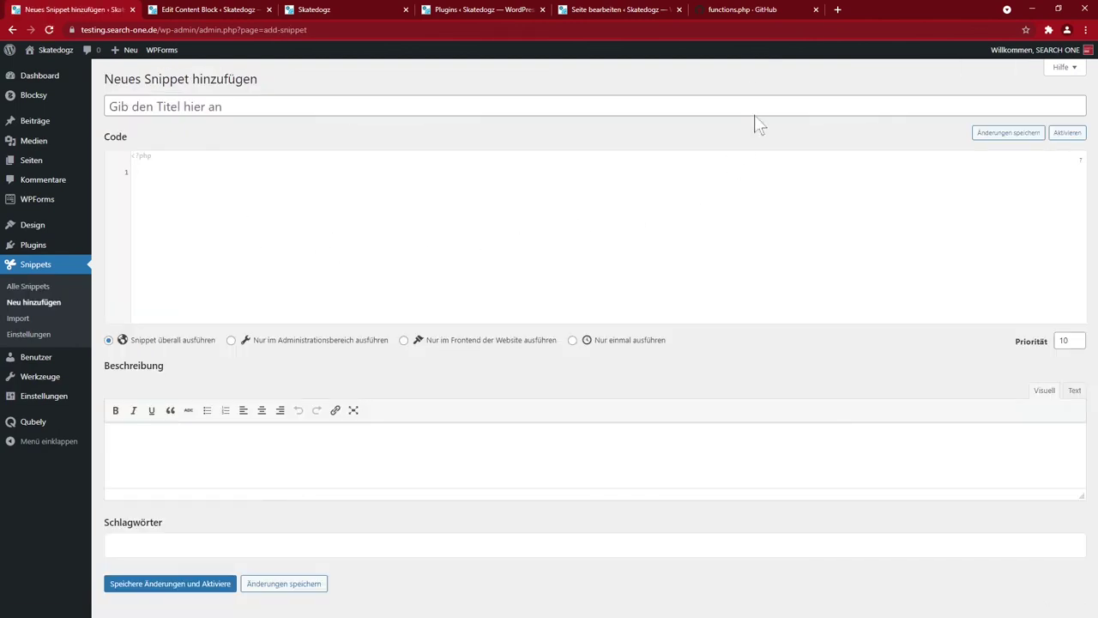
click(725, 12)
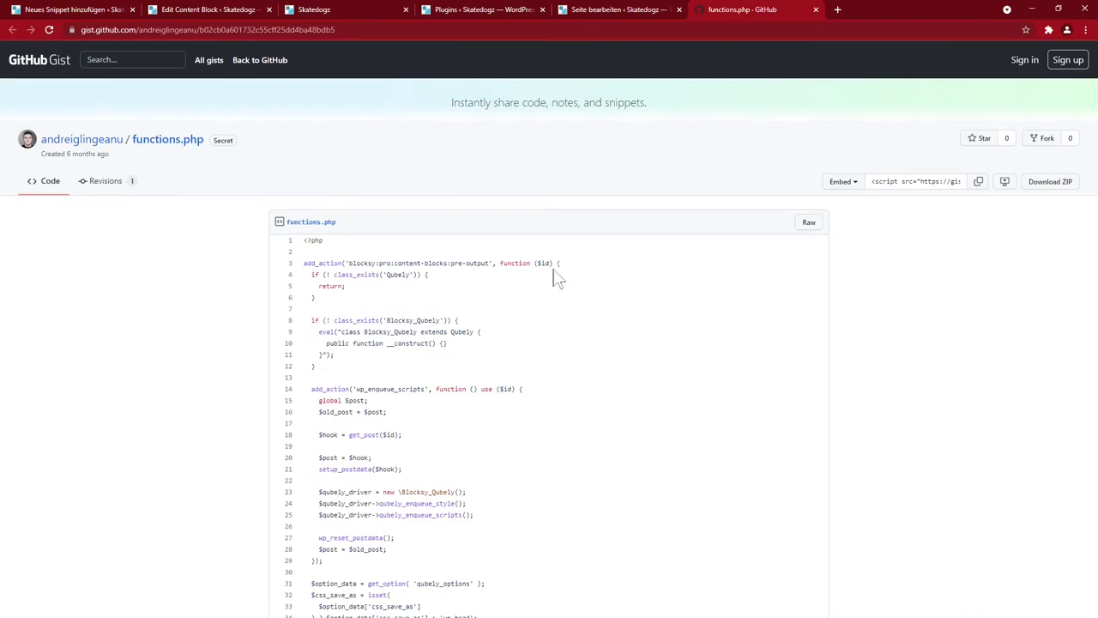
click(810, 224)
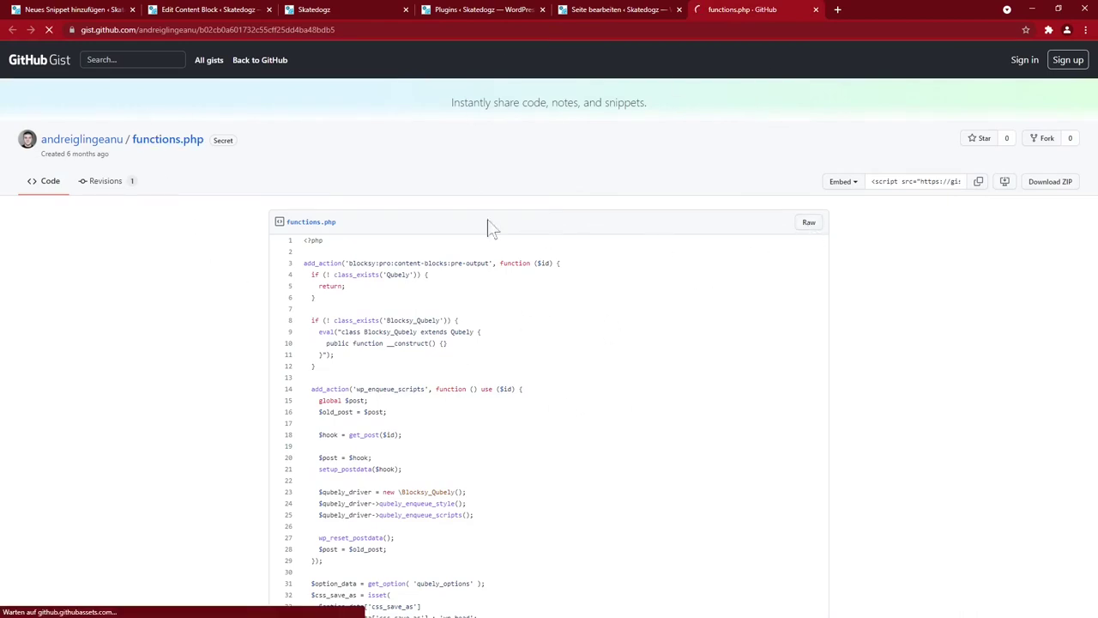
key(ctrl+a)
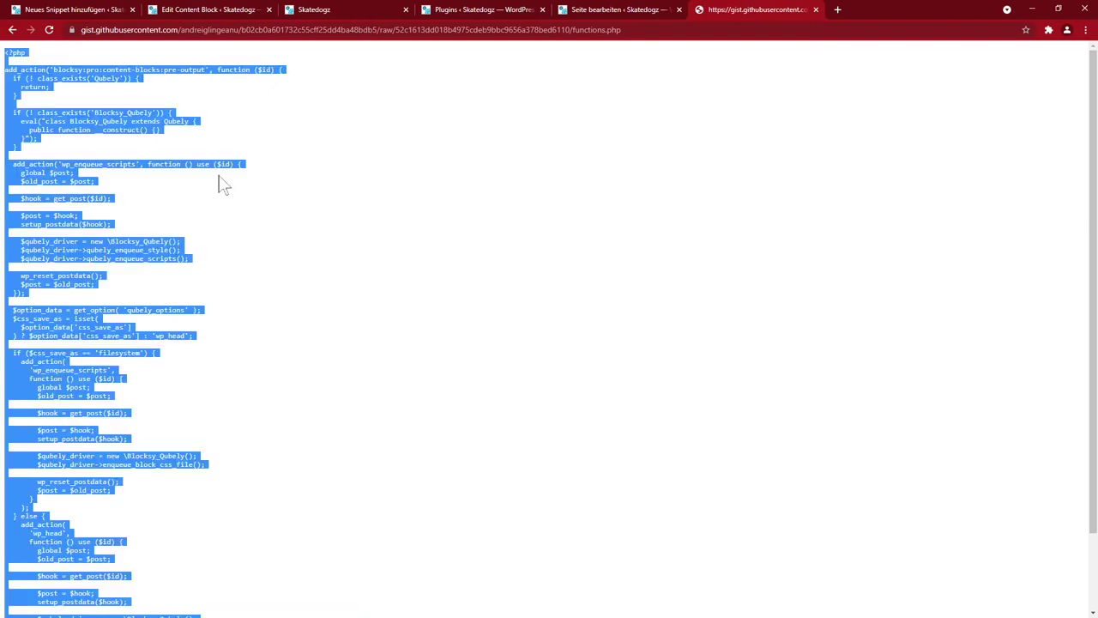
click(91, 5)
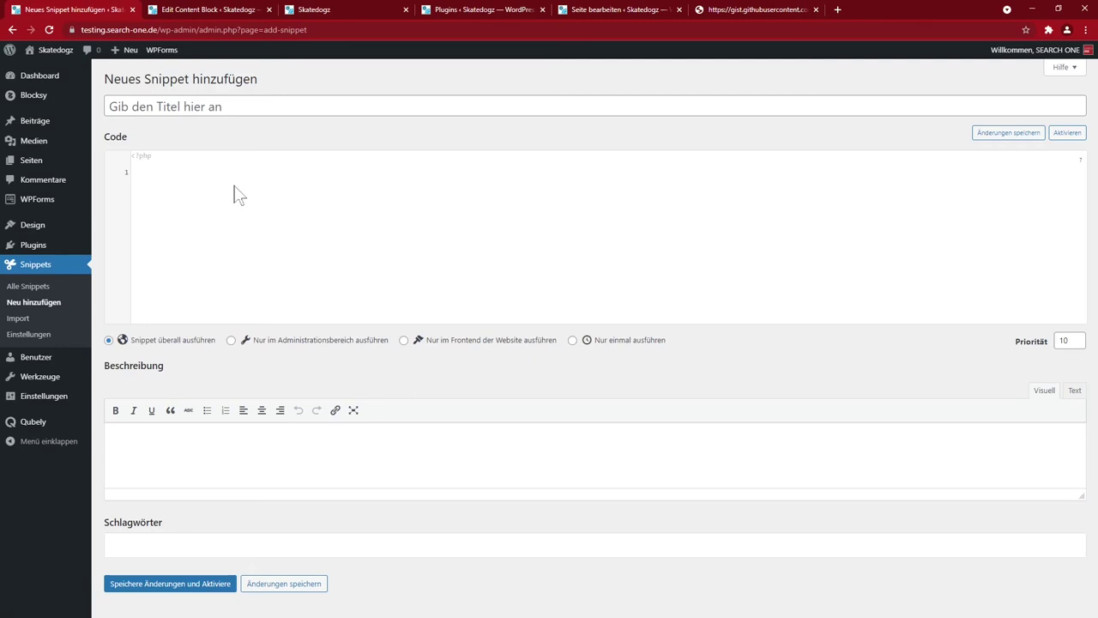
key(ctrl+v)
Step: Remove the opening <?php tag and the empty line from the start of the snippet code
key(shift+Home)
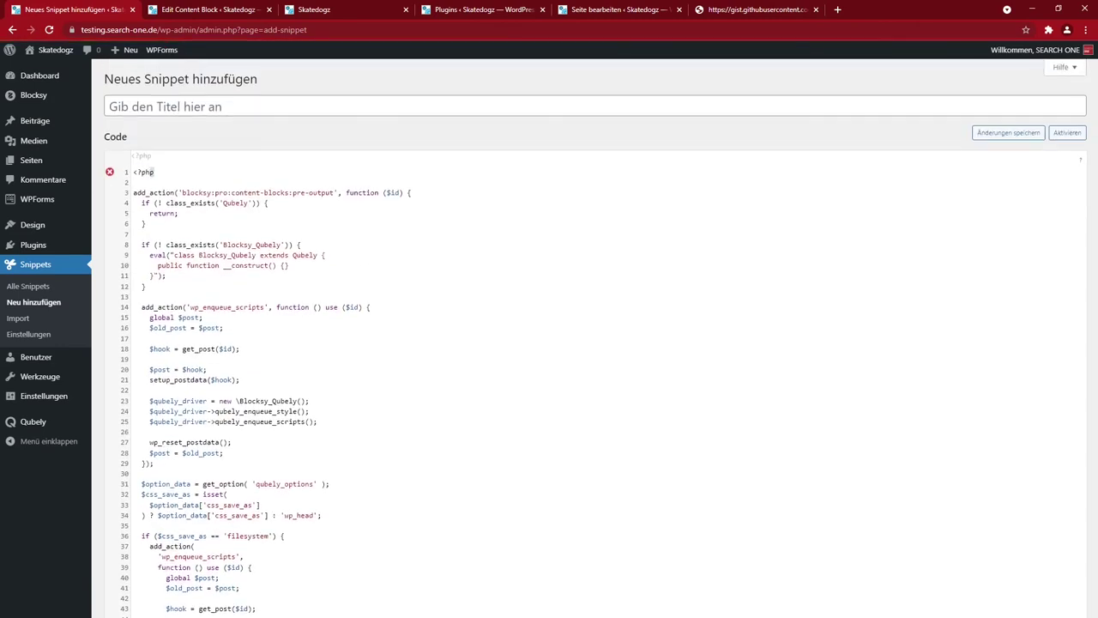
key(BackSpace)
key(Delete)
key(Delete)
Step: Title the snippet "Blocksy / Qubely Fix" and activate it
click(109, 107)
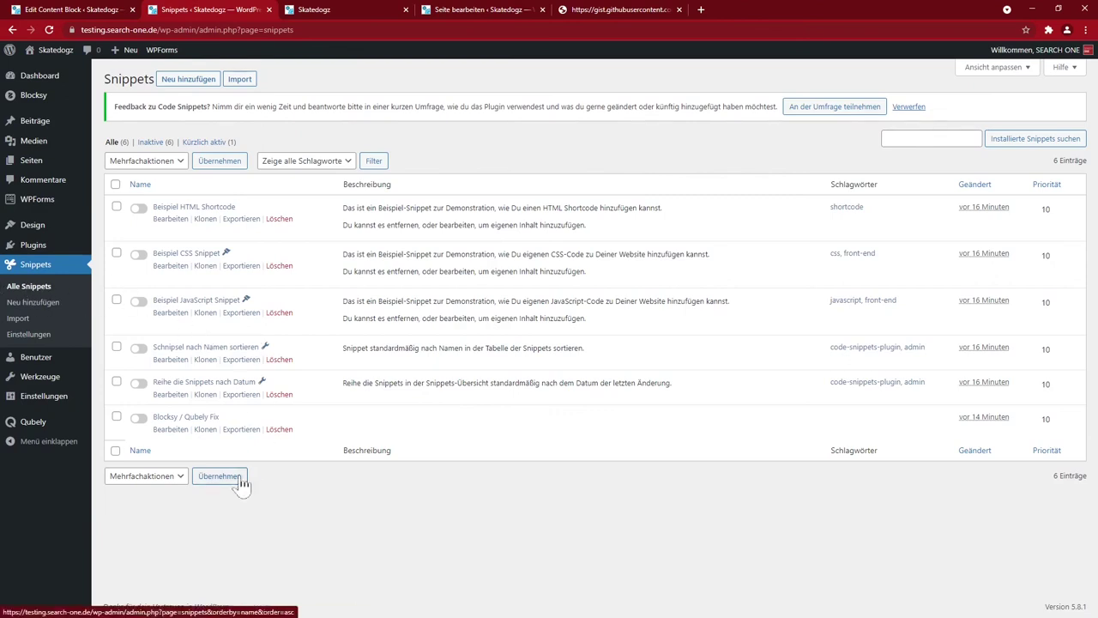
click(140, 421)
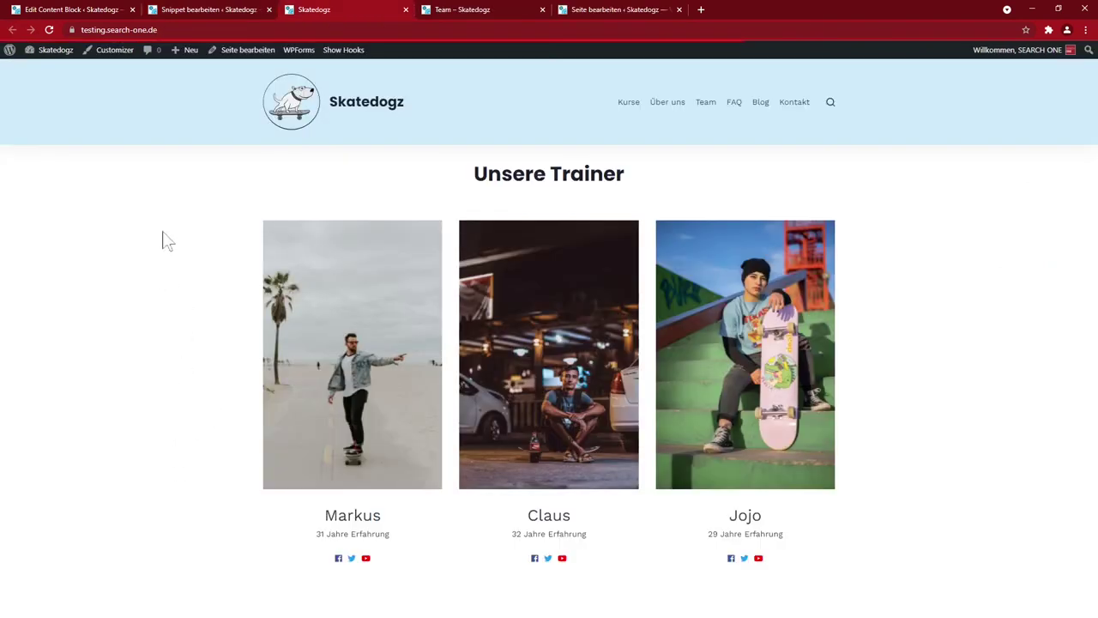
Step: Check the trainer row on the live Team page and the content block shortcode in that page's editor
click(474, 10)
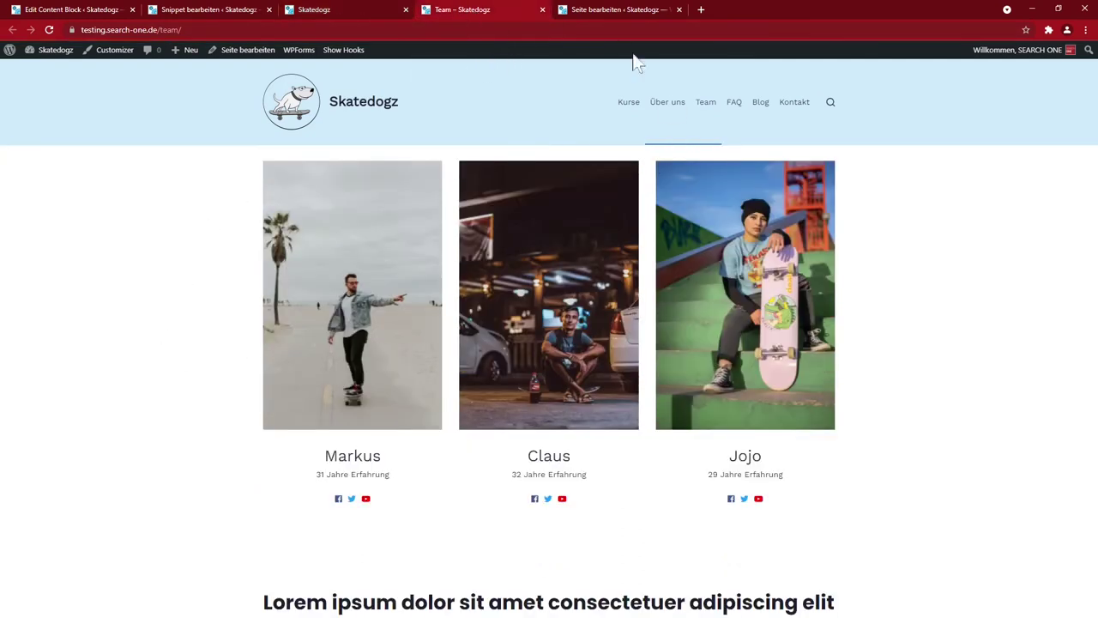
click(606, 10)
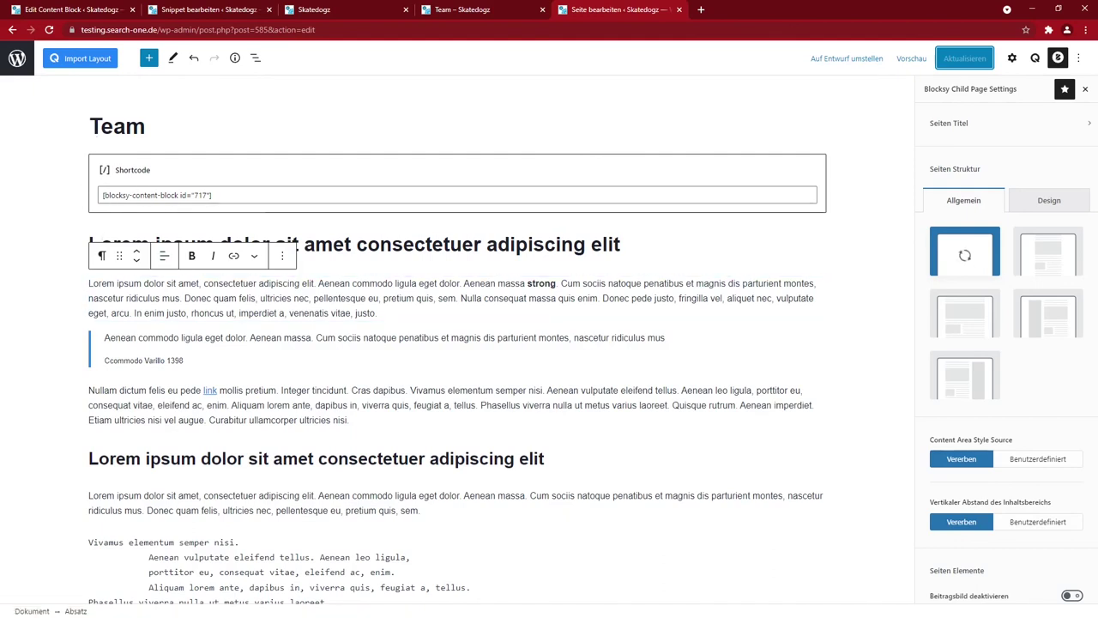
key(ctrl+shift+Tab)
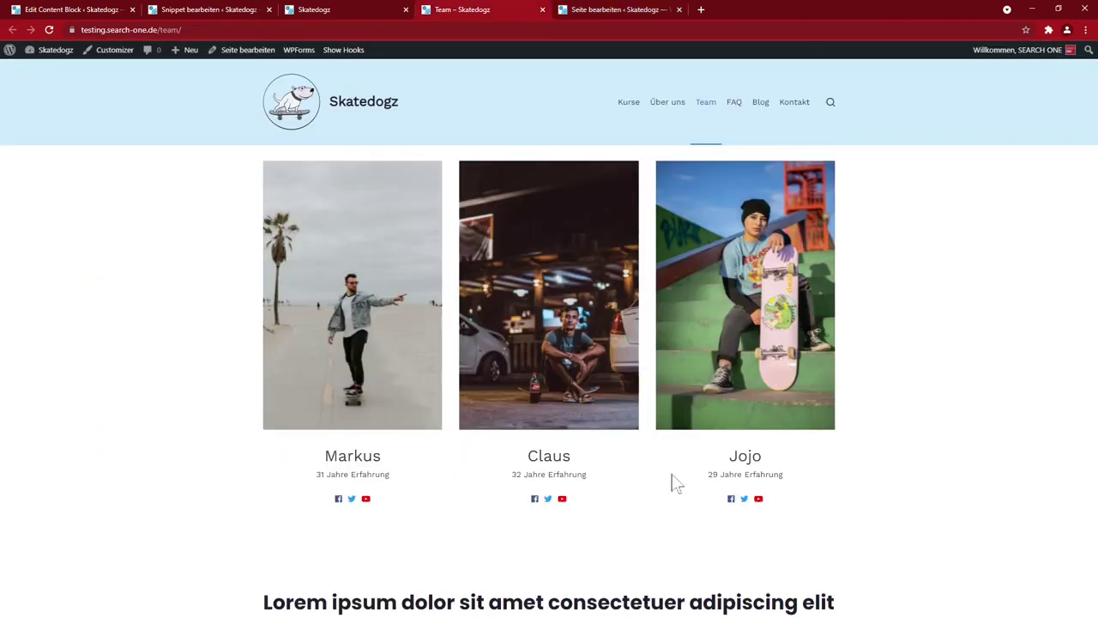
key(ctrl+shift+Tab)
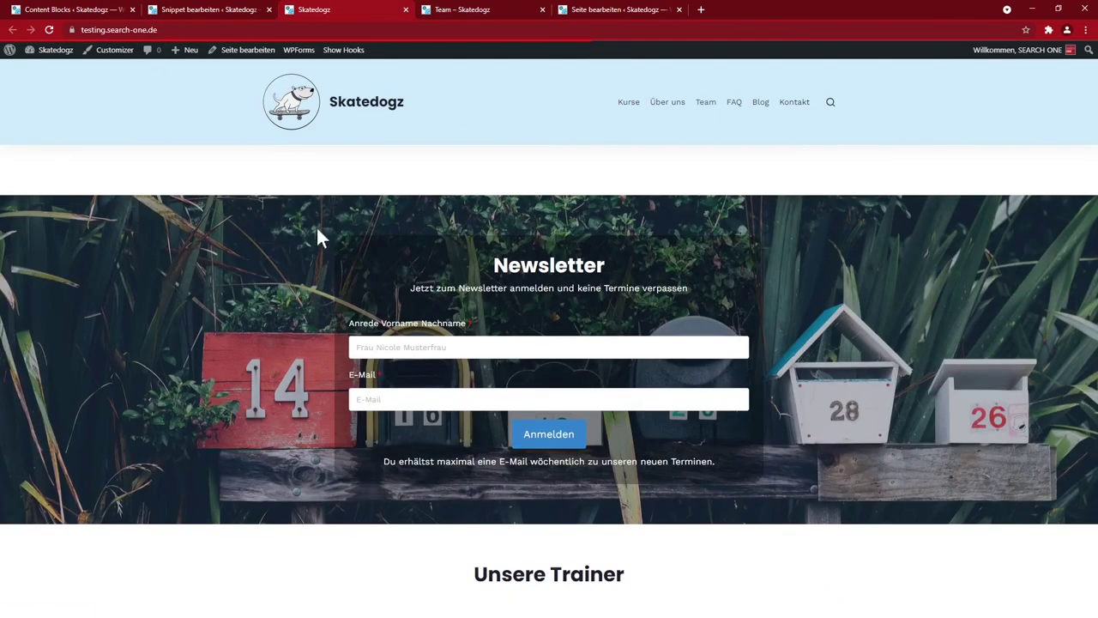
Step: Copy the Newsletter row from the home page into the Newsletter content block and update the content block
click(246, 49)
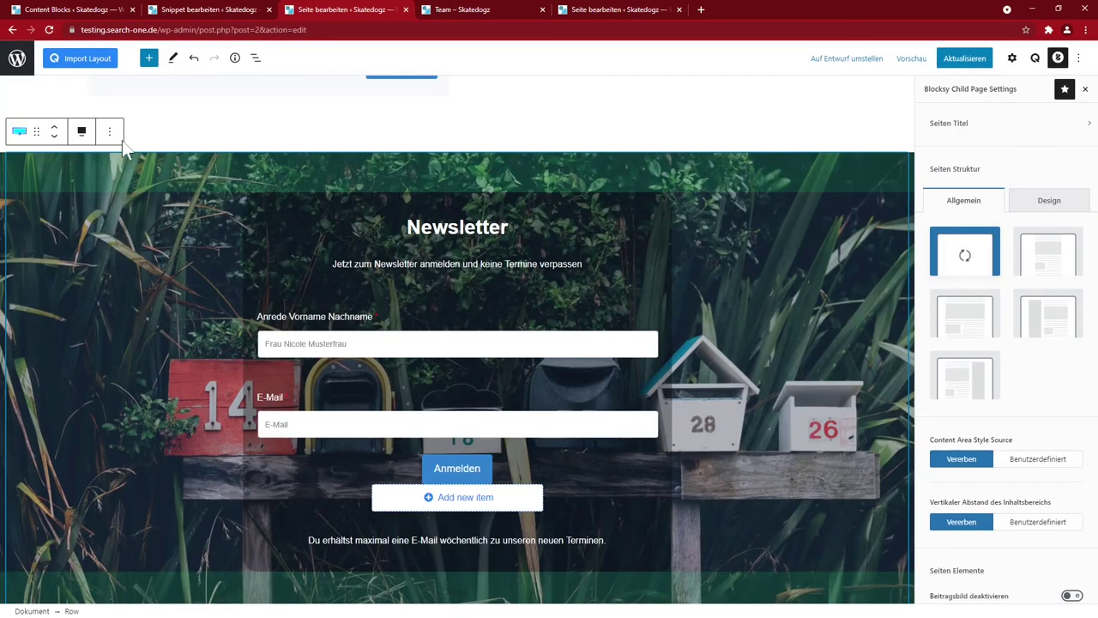
click(110, 132)
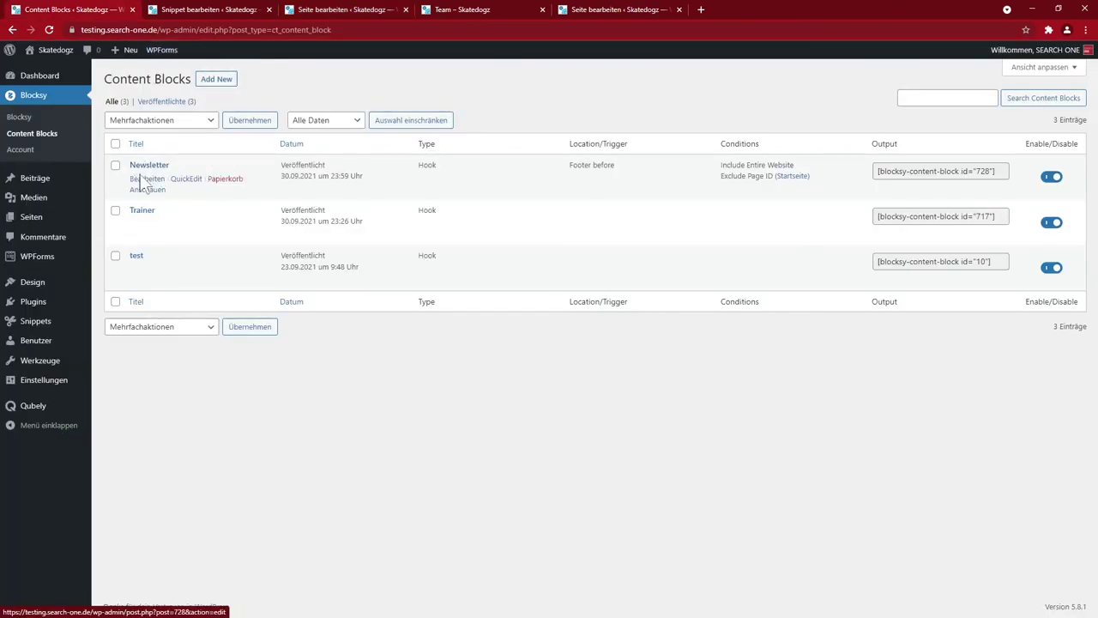
click(146, 180)
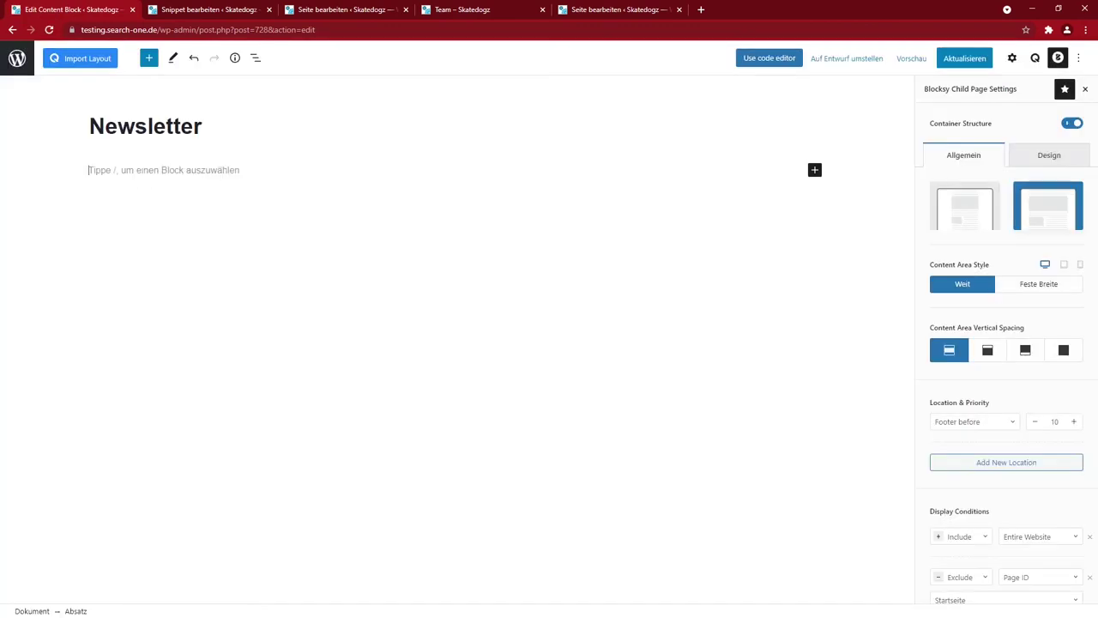
right_click(103, 170)
click(131, 255)
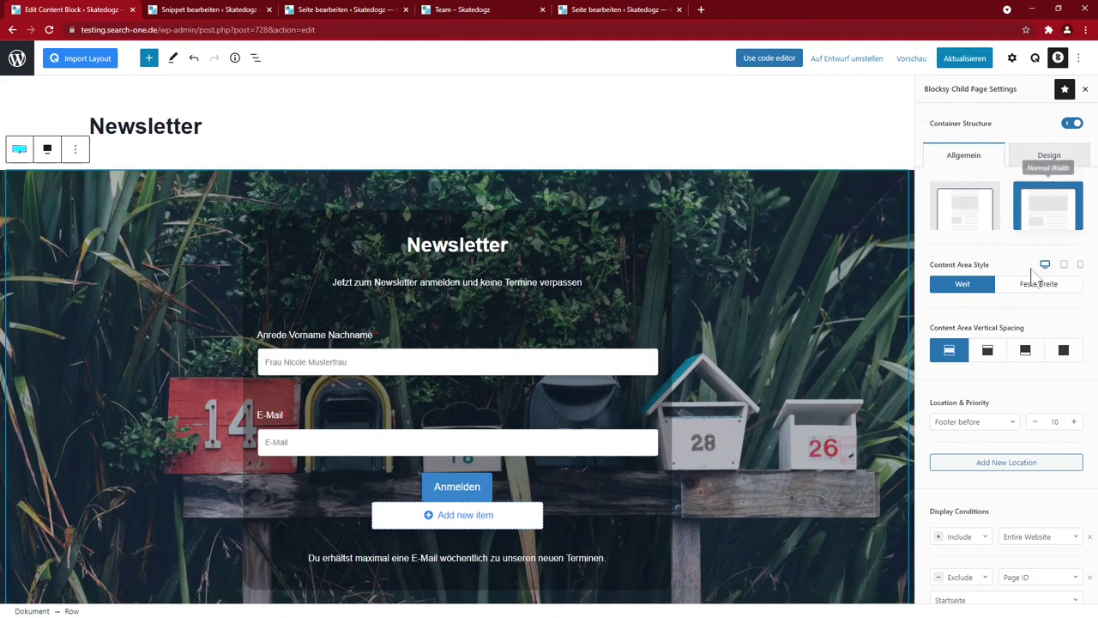
scroll(1055, 483, down, 3)
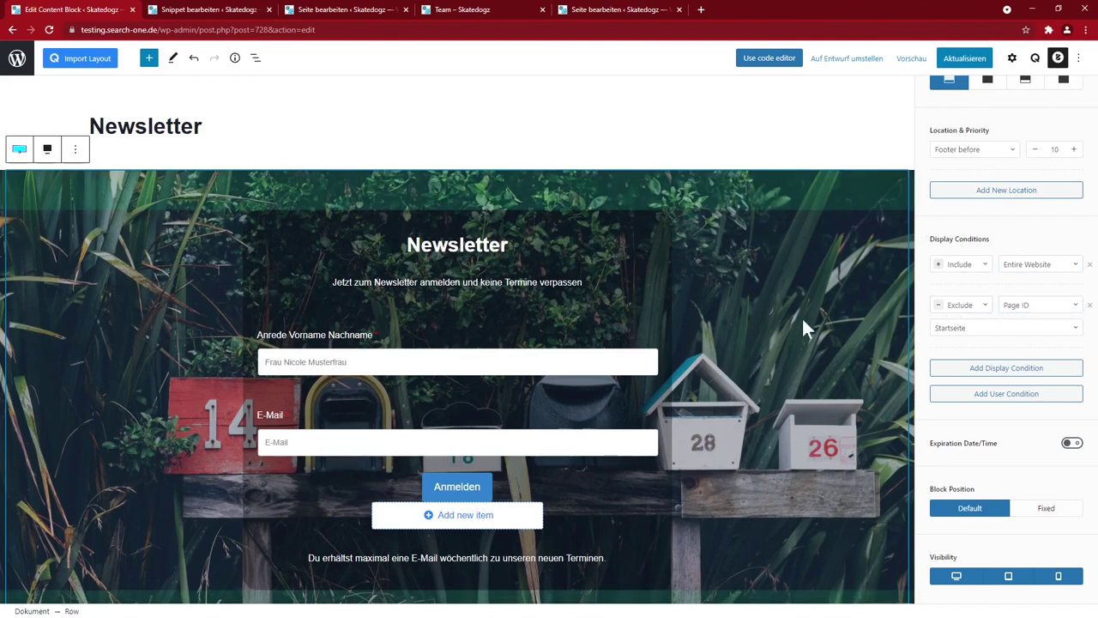
key(ctrl+s)
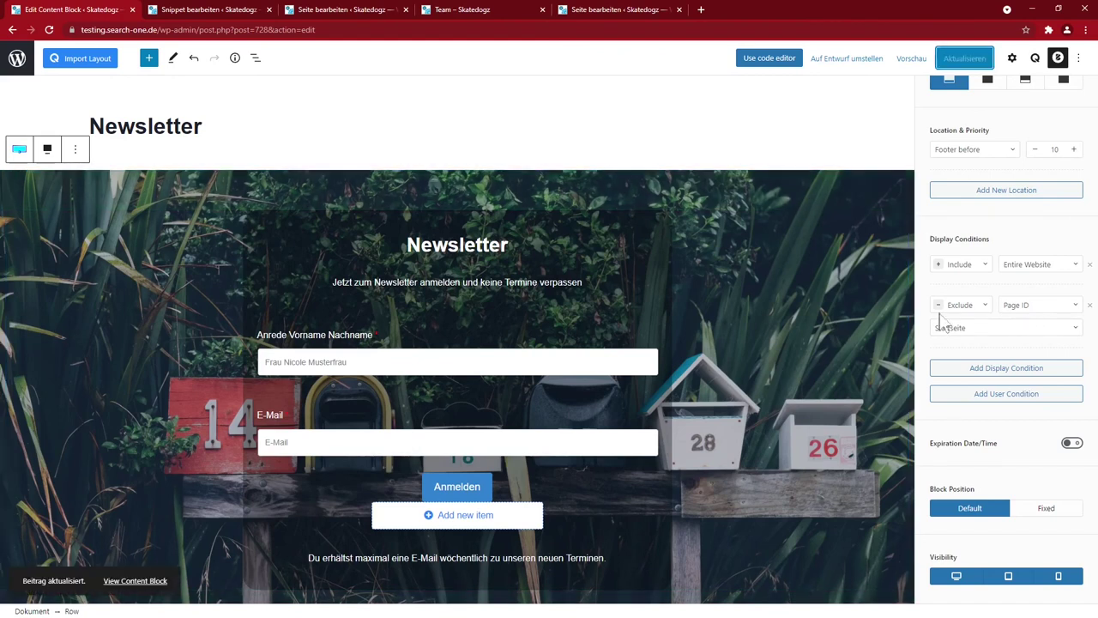
Step: Examine the available display locations for the Newsletter content block, from the footer entries up to the head entries
click(998, 151)
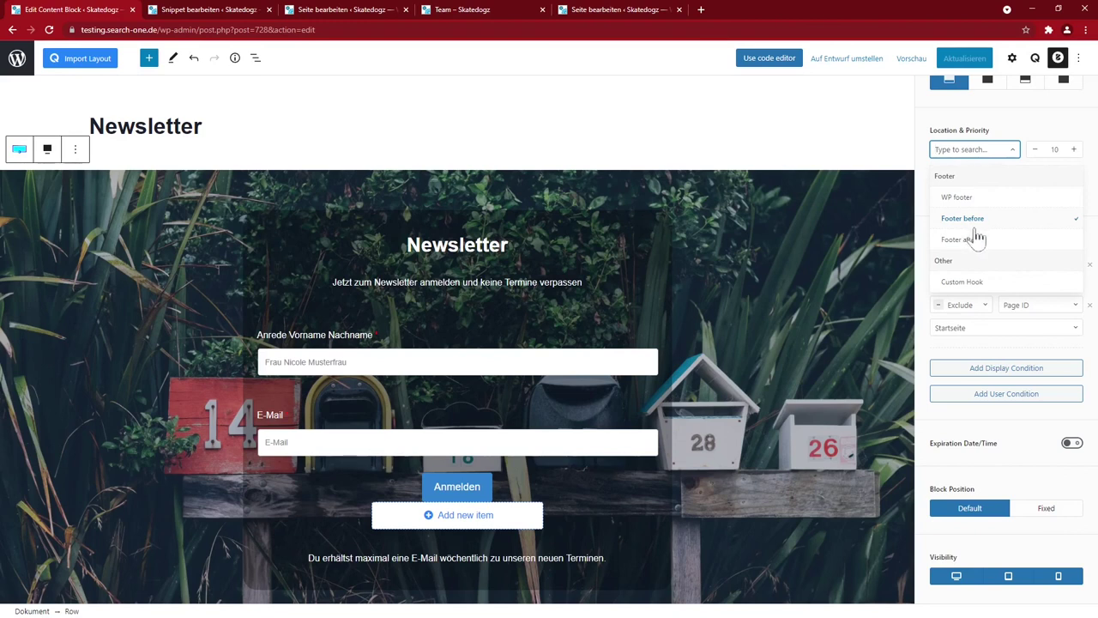
scroll(977, 233, up, 2)
scroll(976, 237, up, 3)
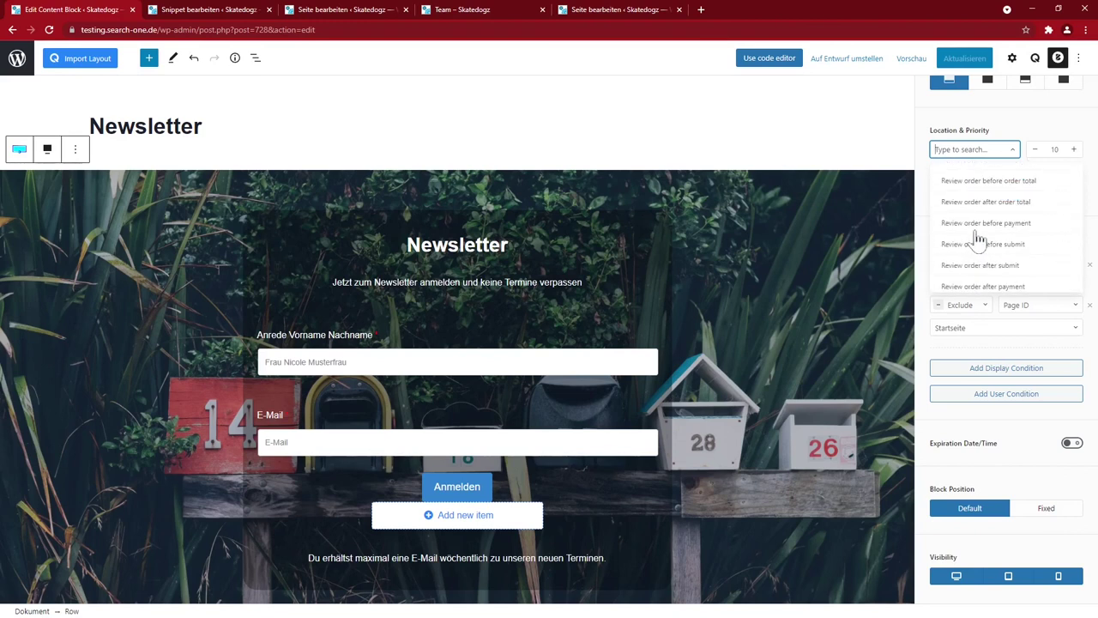
scroll(976, 238, up, 3)
scroll(976, 237, up, 5)
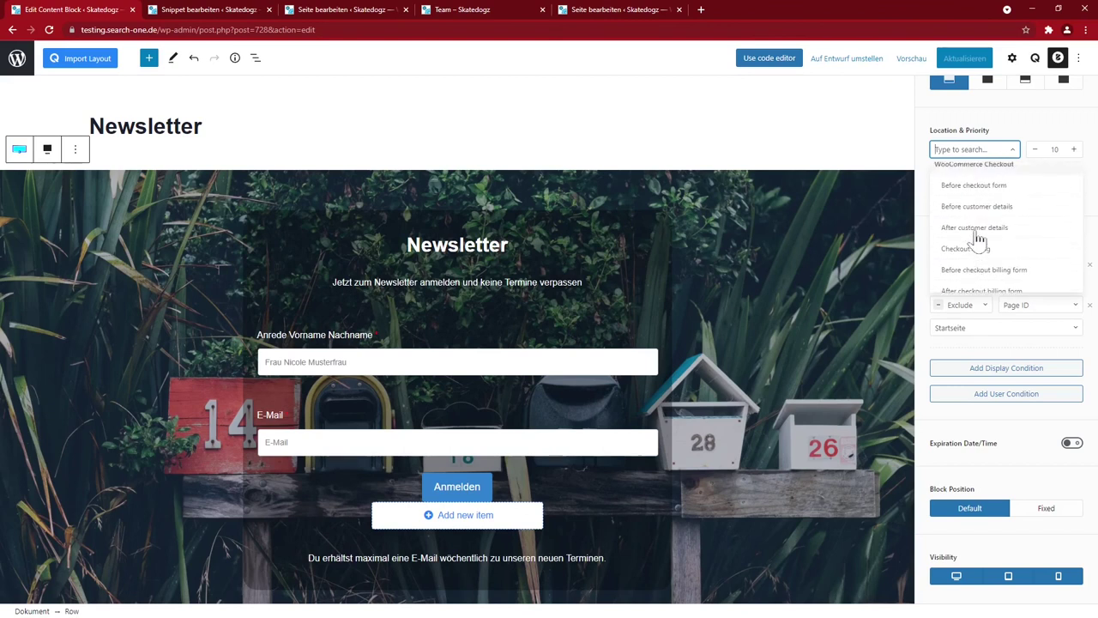
scroll(977, 238, up, 8)
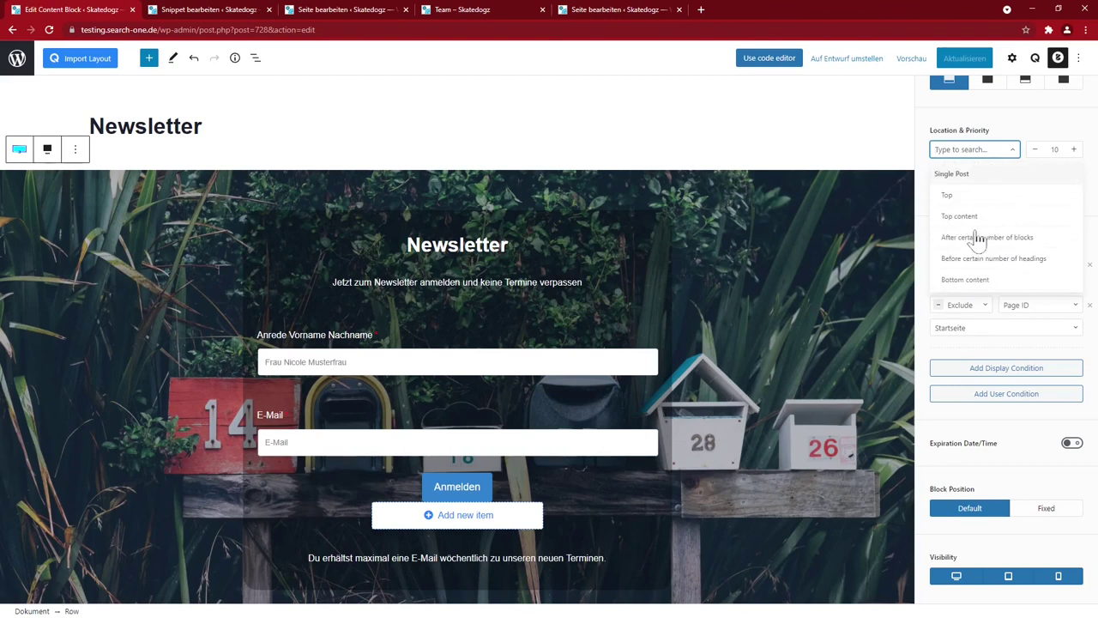
scroll(976, 238, up, 6)
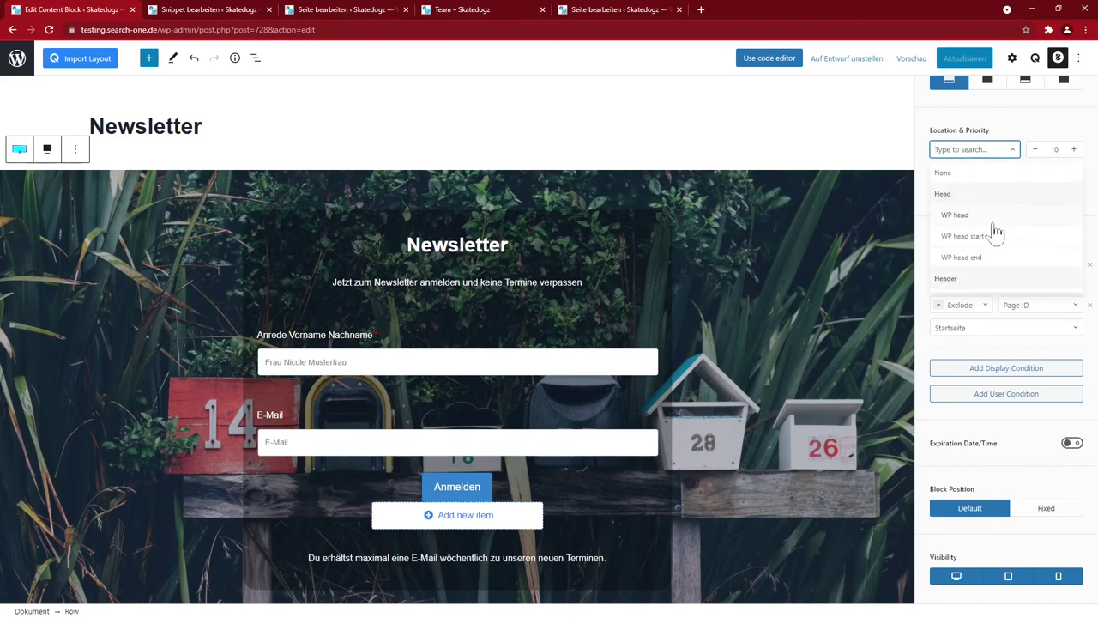
scroll(994, 247, down, 1)
scroll(991, 236, down, 5)
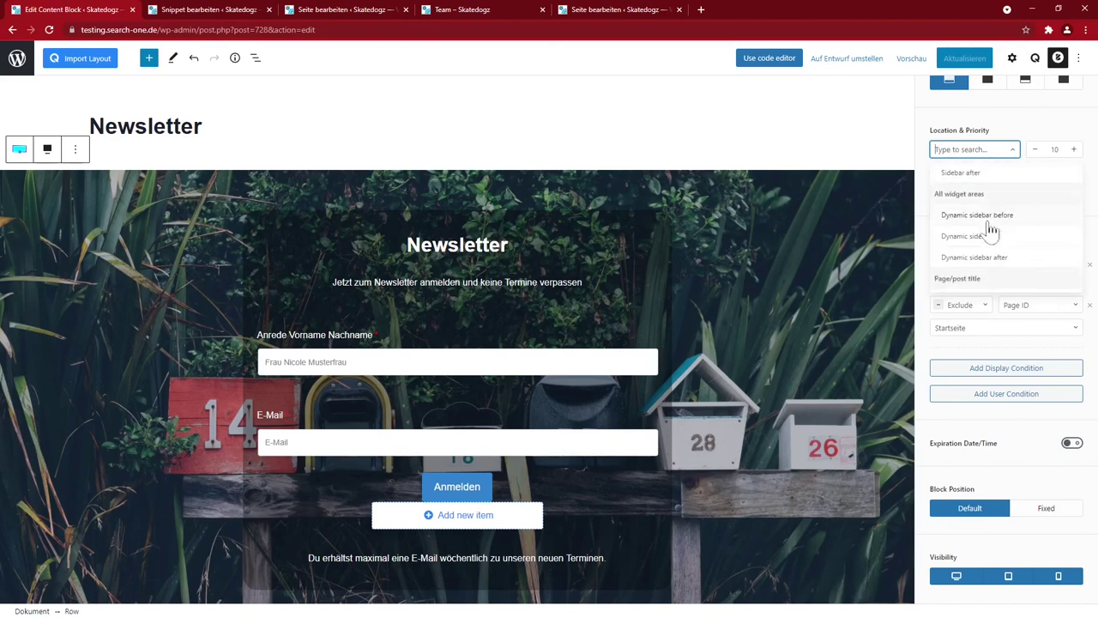
click(981, 211)
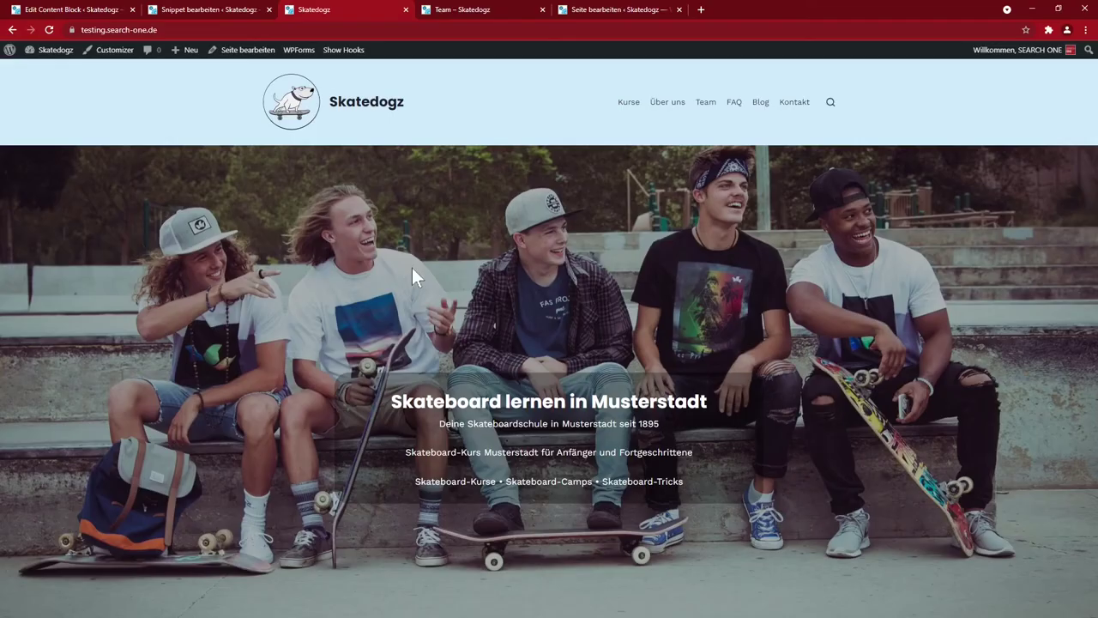
Step: Show the theme hooks on the live home page and examine their positions down to the footer
click(344, 51)
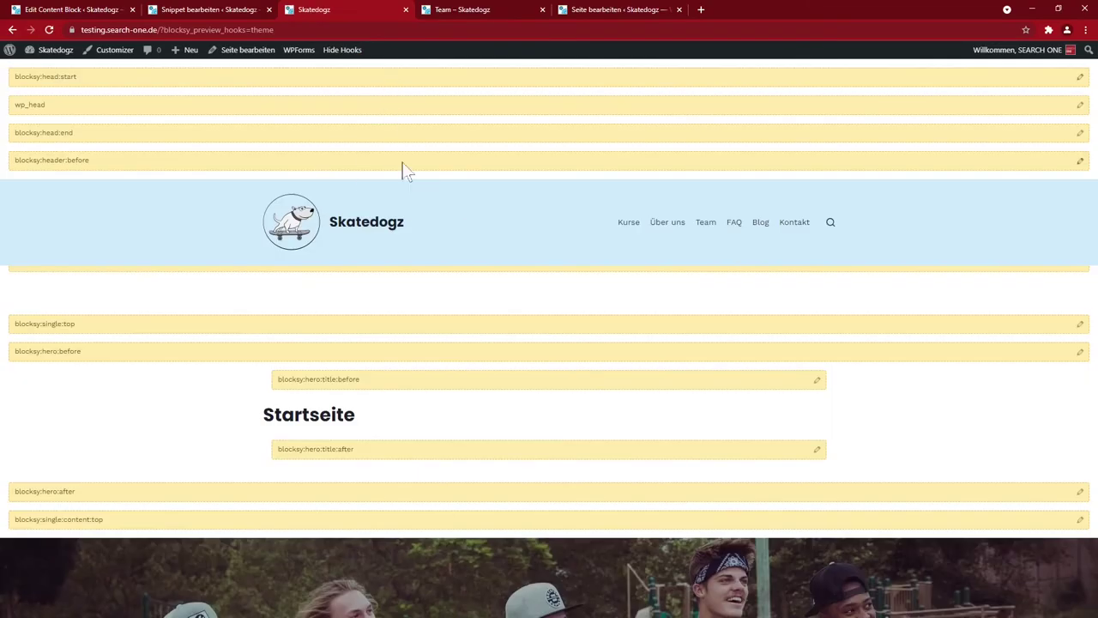
scroll(592, 498, down, 10)
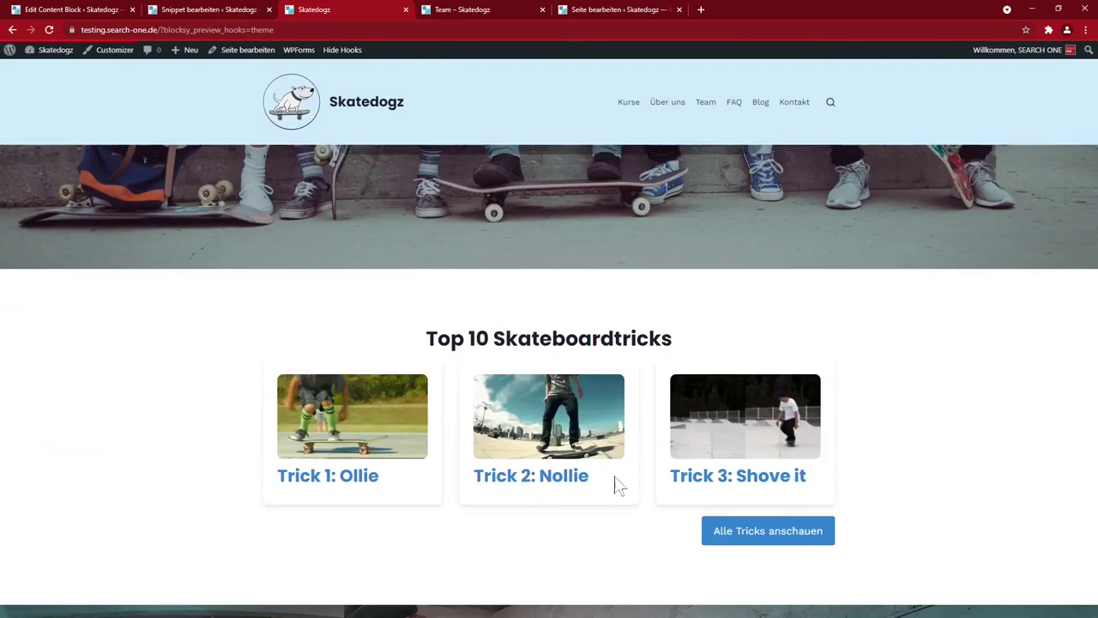
scroll(891, 369, down, 10)
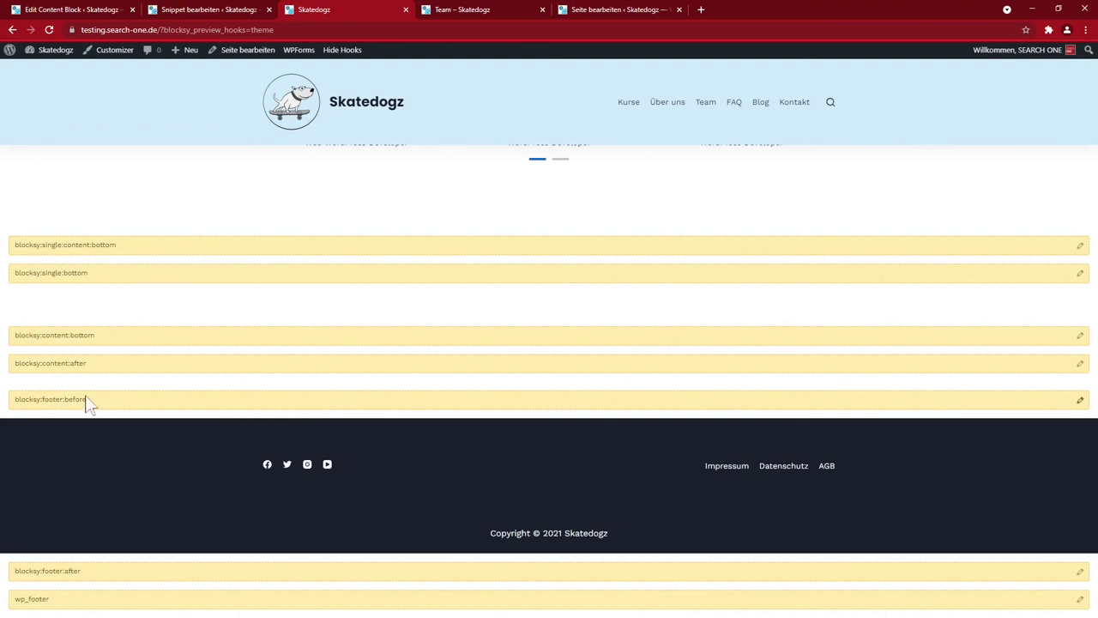
Step: Return to the Newsletter content block and review its footer location options
click(86, 12)
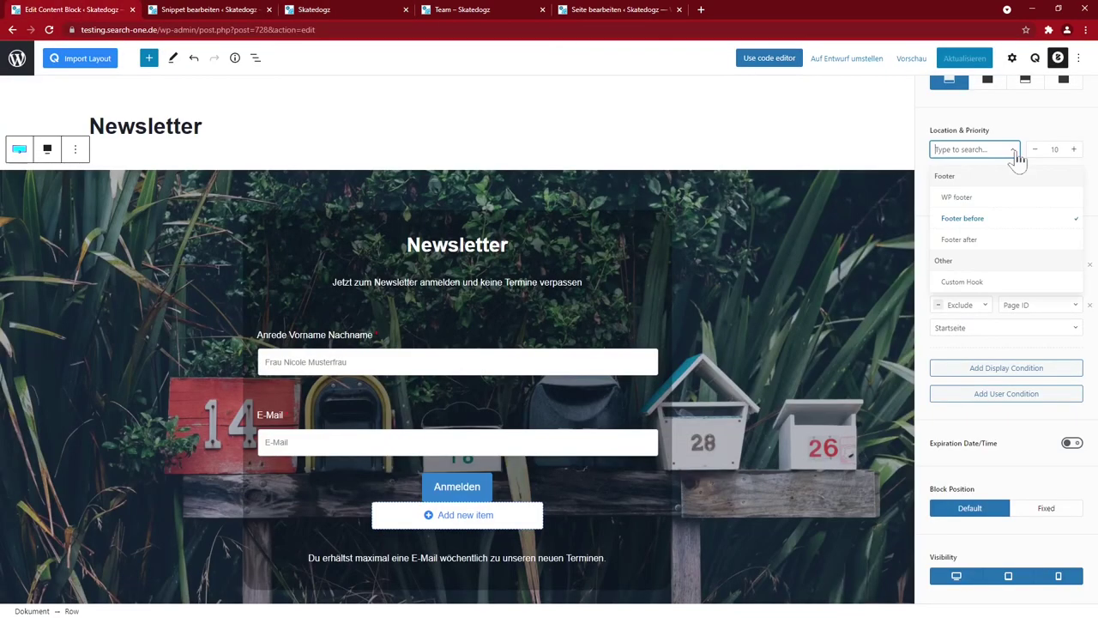
click(1018, 153)
click(1018, 152)
click(994, 240)
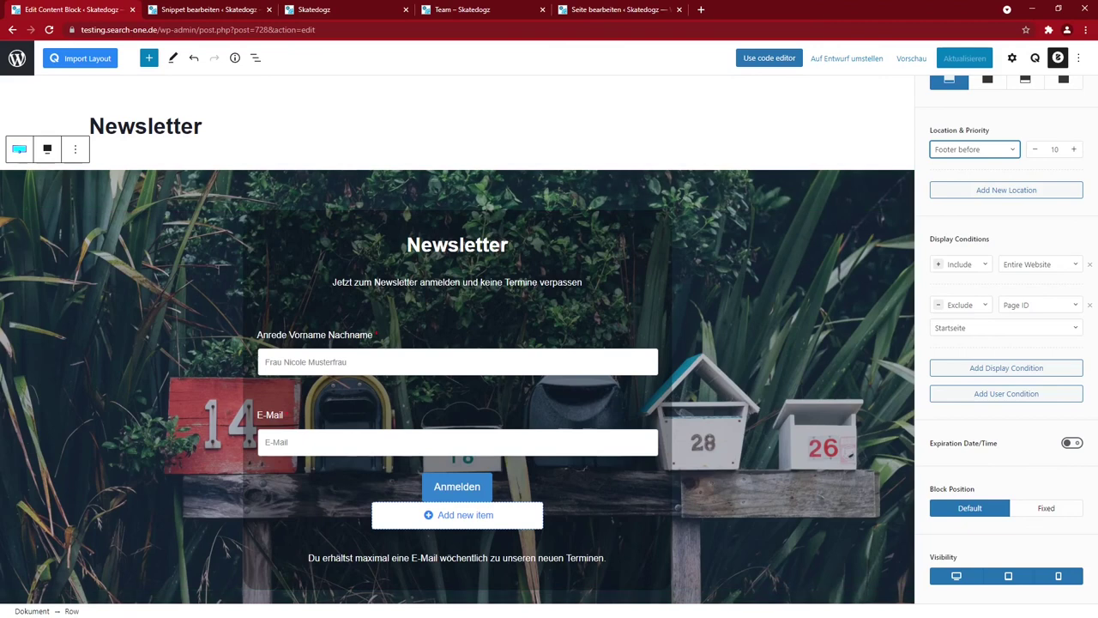
Step: Hide the theme hooks on the live home page
click(314, 10)
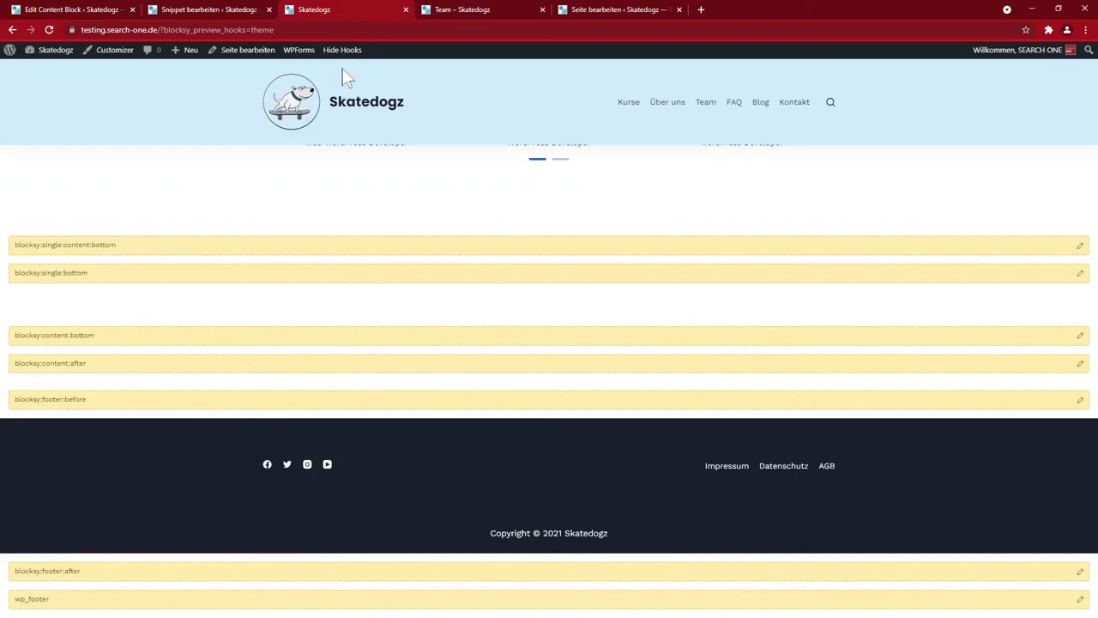
click(345, 53)
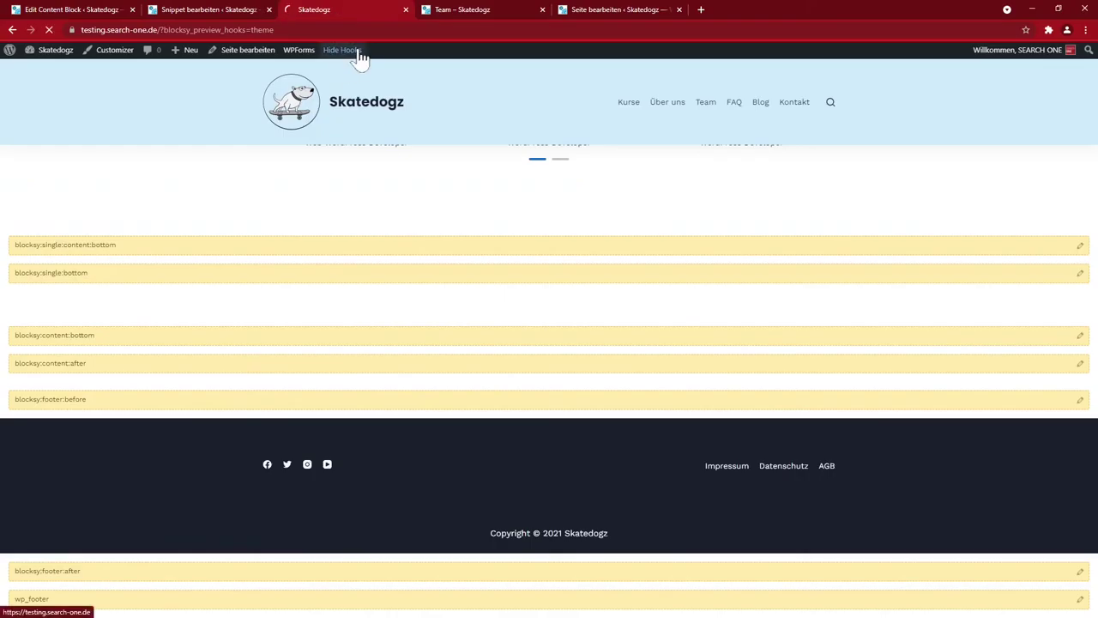
Step: Hide the theme hooks and check how the Newsletter section sits above the footer on the Über uns page
click(360, 54)
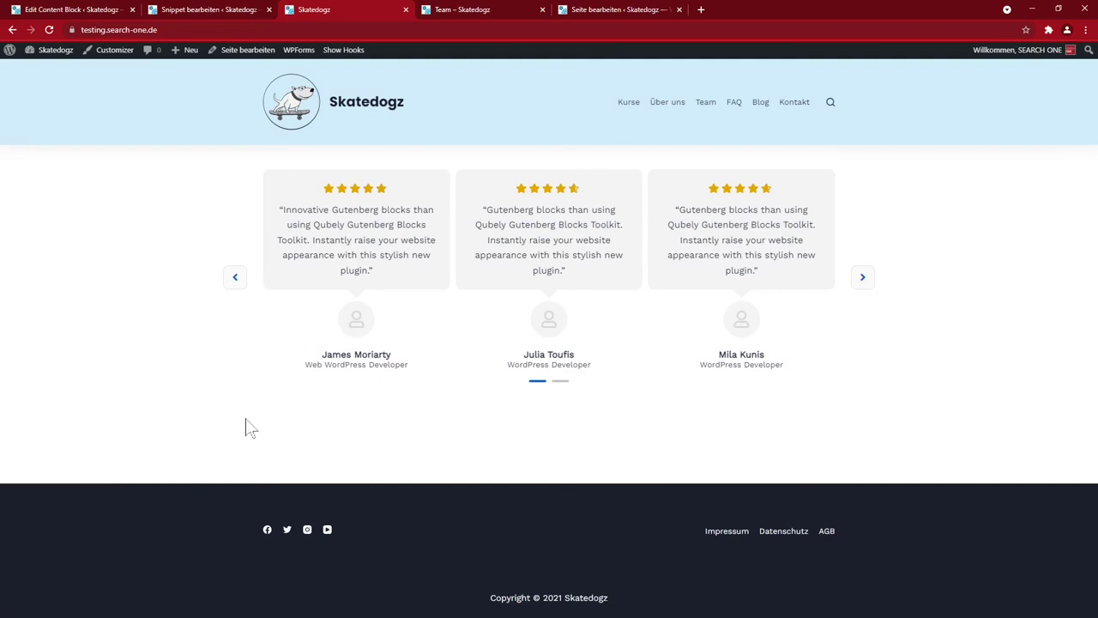
key(ctrl+Tab)
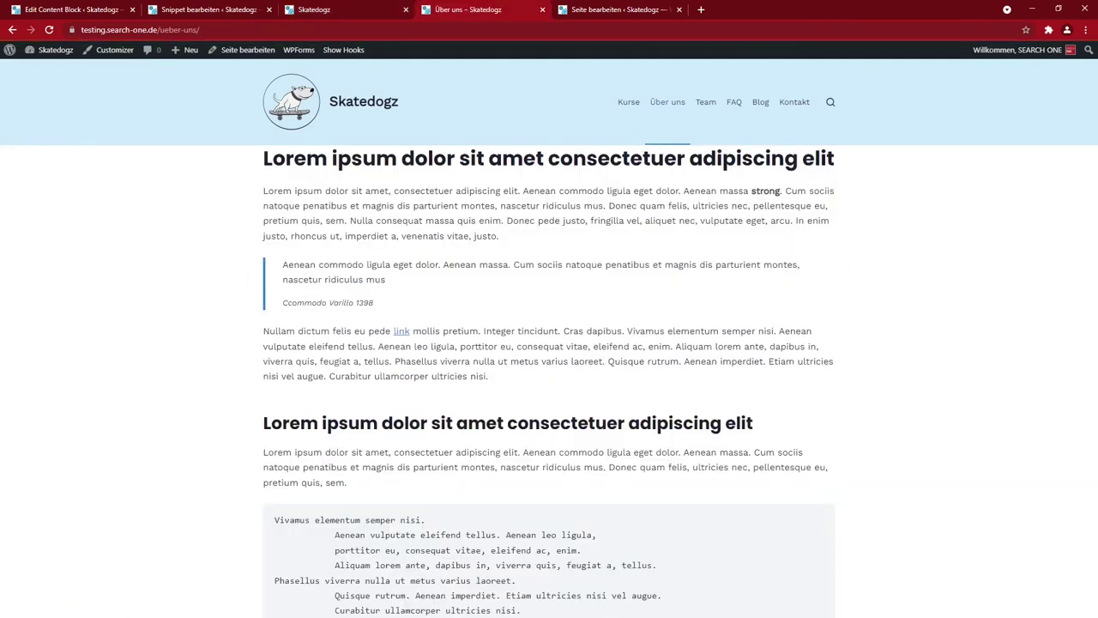
key(F5)
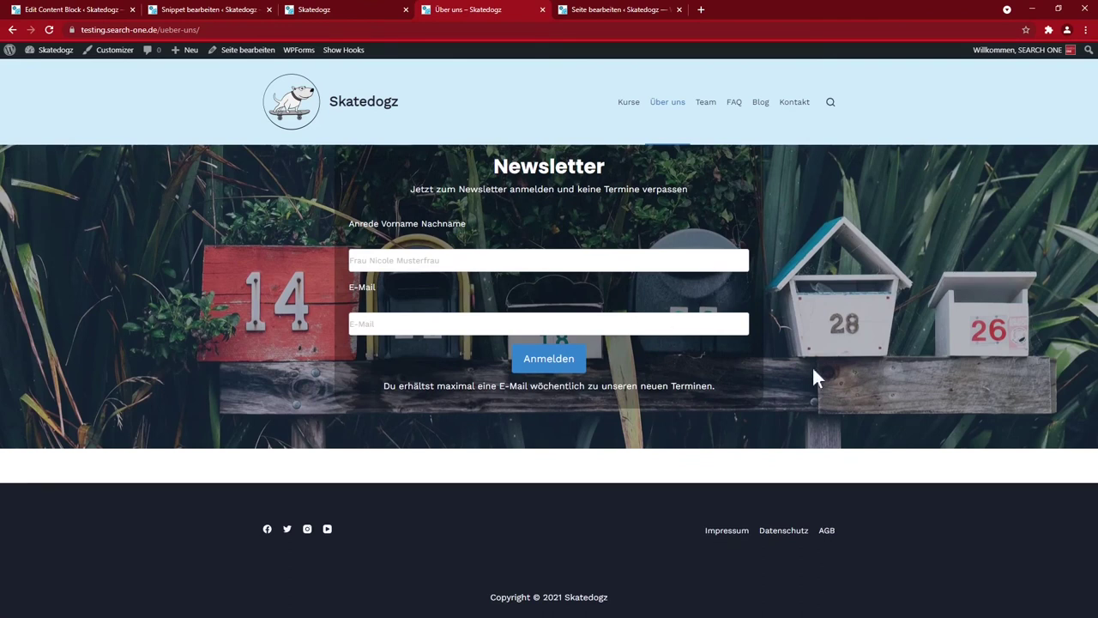
scroll(813, 369, up, 2)
scroll(213, 536, down, 1)
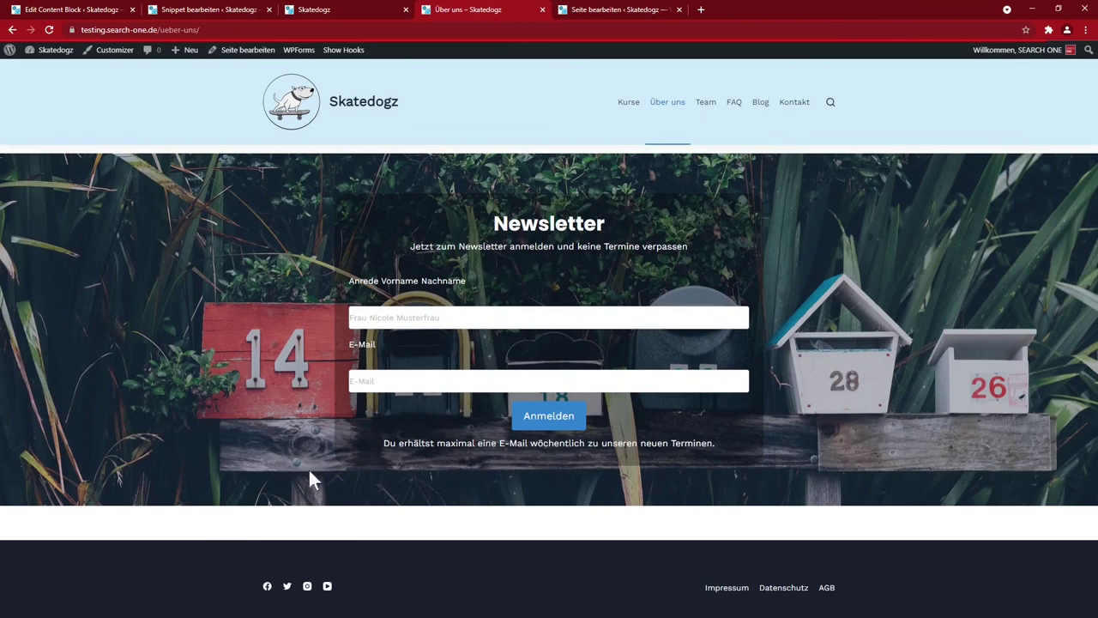
Step: Disable the content area vertical spacing of the Newsletter content block and save the block
click(125, 10)
scroll(1002, 249, up, 2)
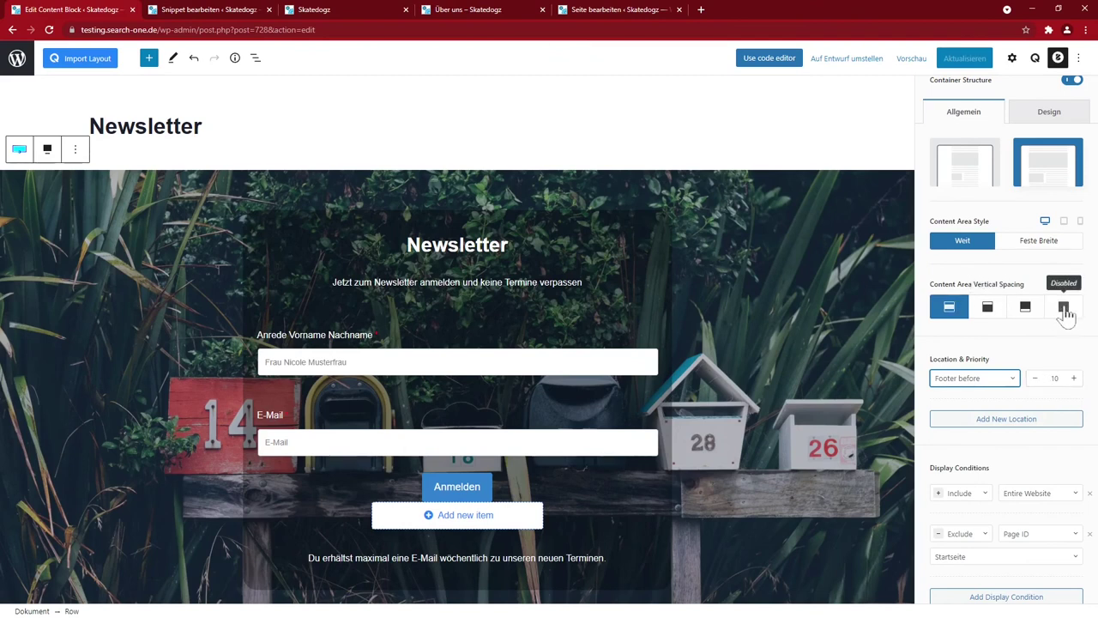
click(1065, 309)
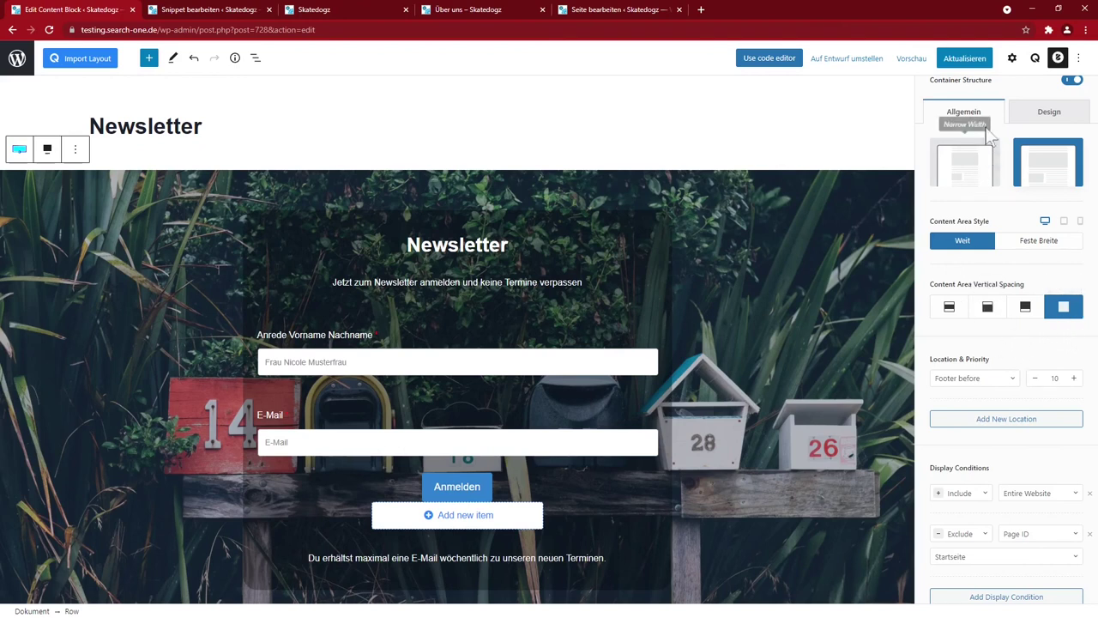
click(965, 58)
Step: Reload the Über uns page and check the spacing around the Newsletter section
click(472, 13)
key(F5)
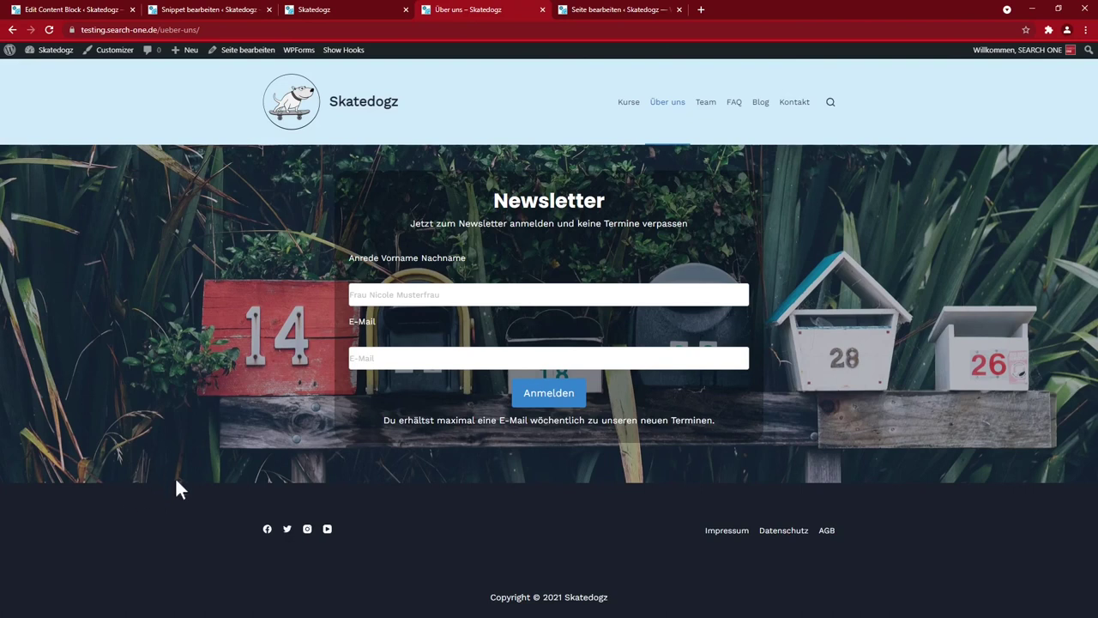
scroll(215, 485, up, 5)
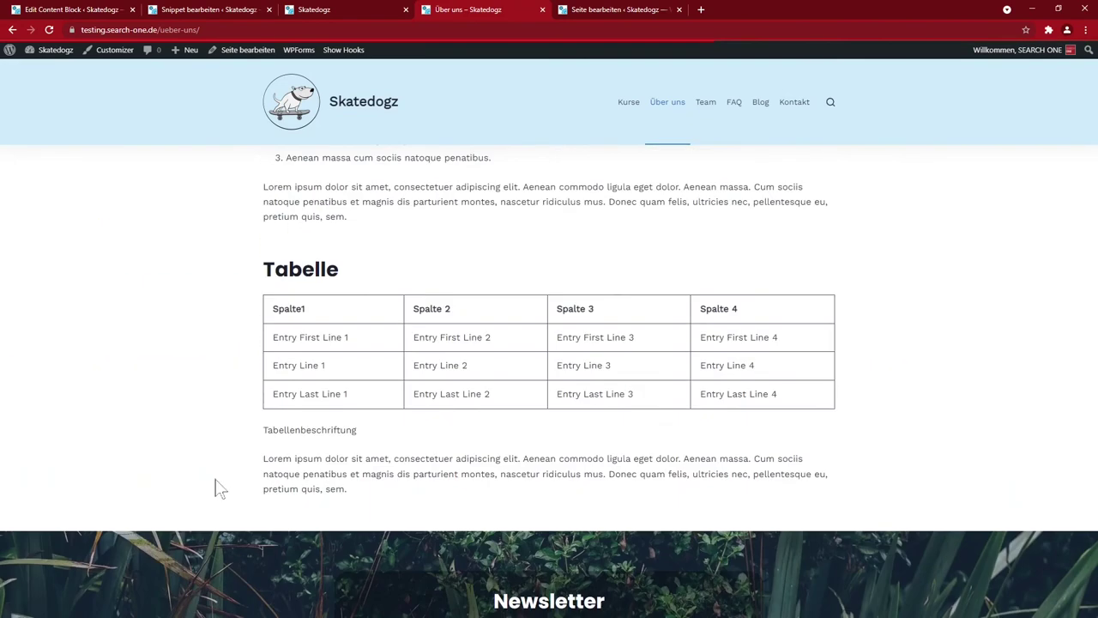
scroll(216, 494, down, 2)
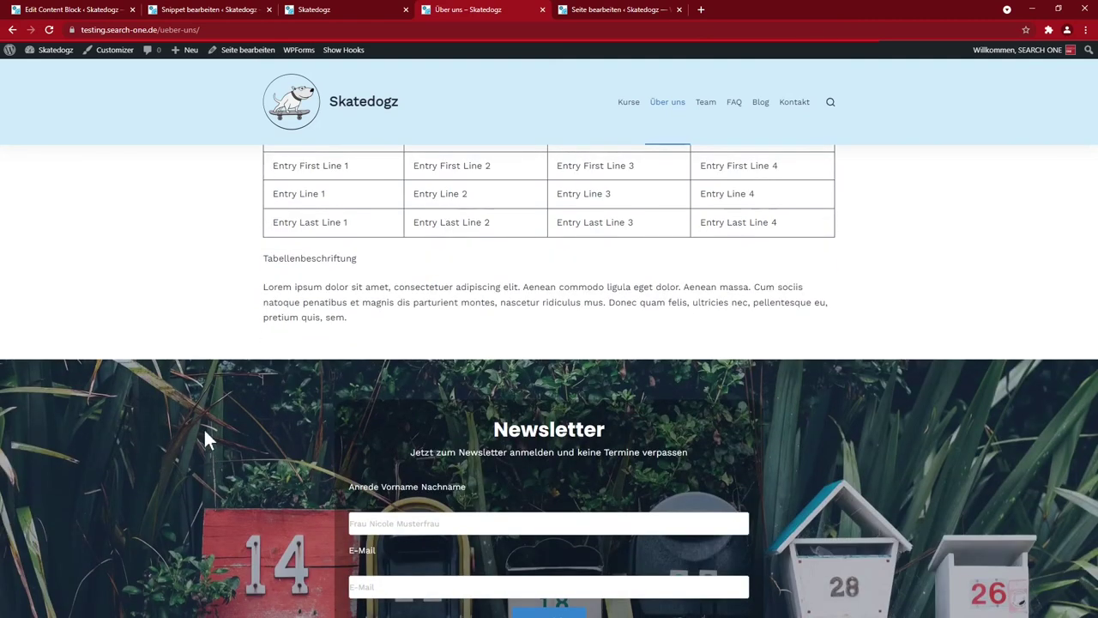
Step: Add a display condition to the Newsletter content block that excludes the page Impressum by Page ID, and save the block
key(ctrl+1)
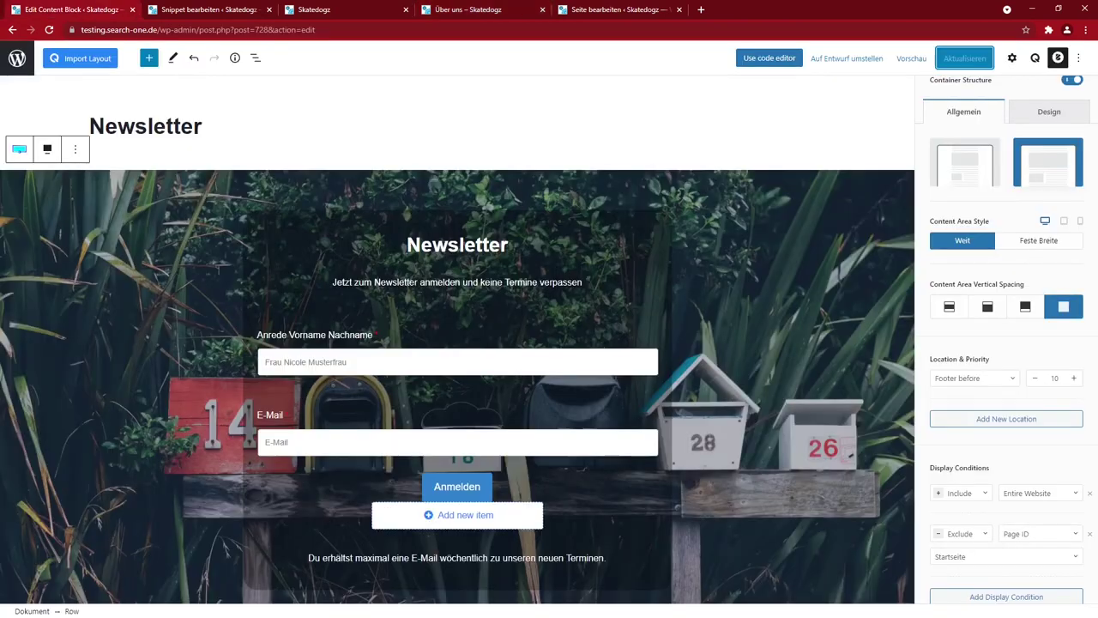
scroll(1034, 478, down, 5)
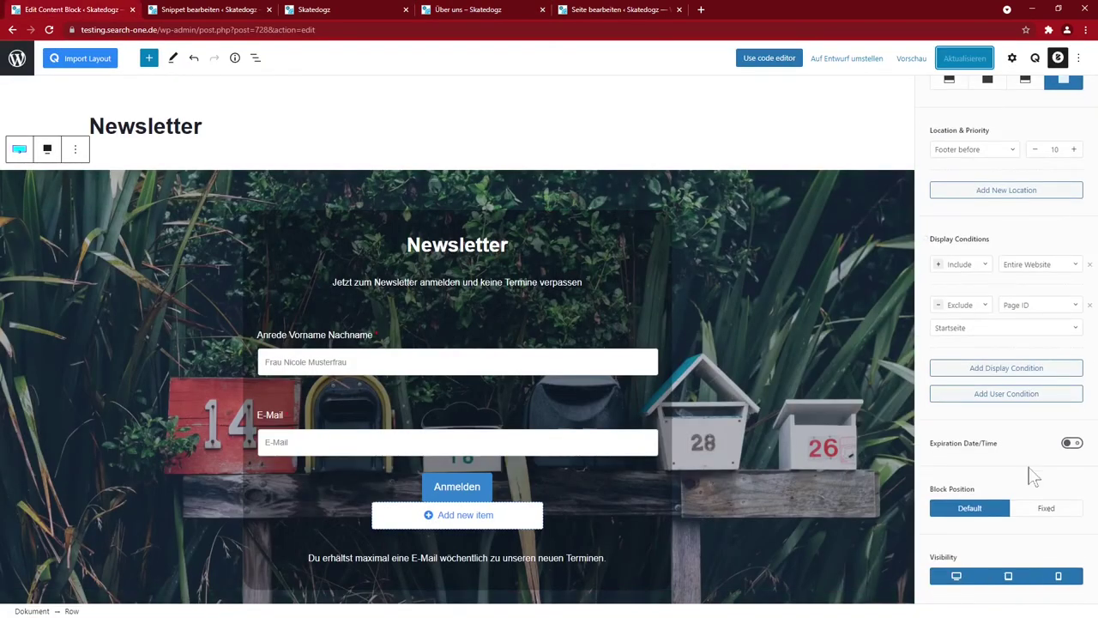
click(988, 371)
click(985, 382)
click(991, 396)
click(1036, 375)
text(pa)
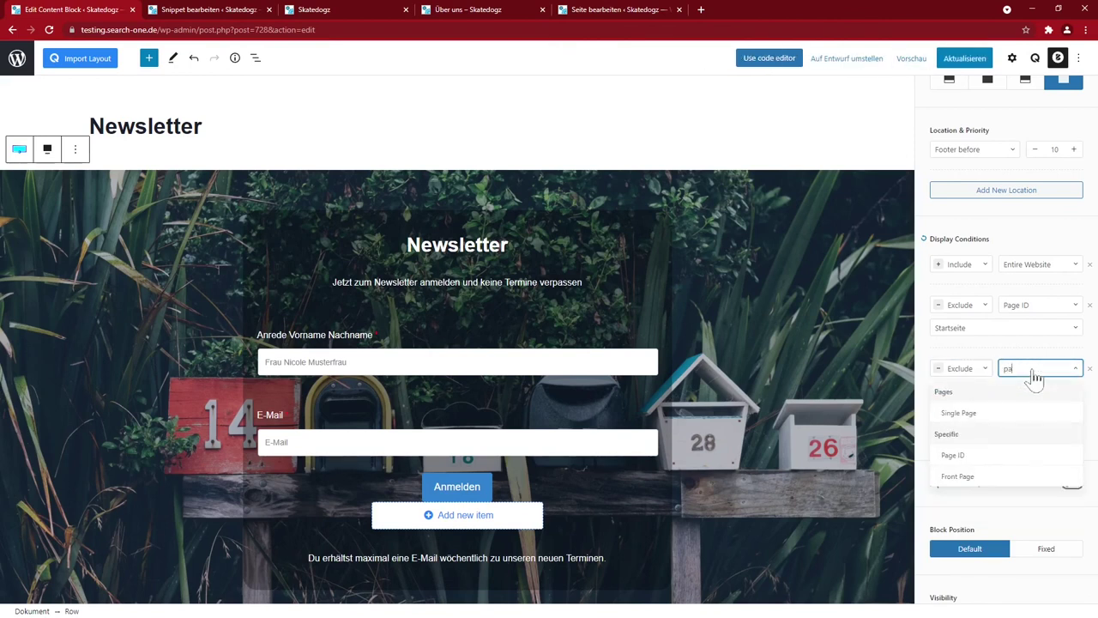
text(ge)
click(1013, 455)
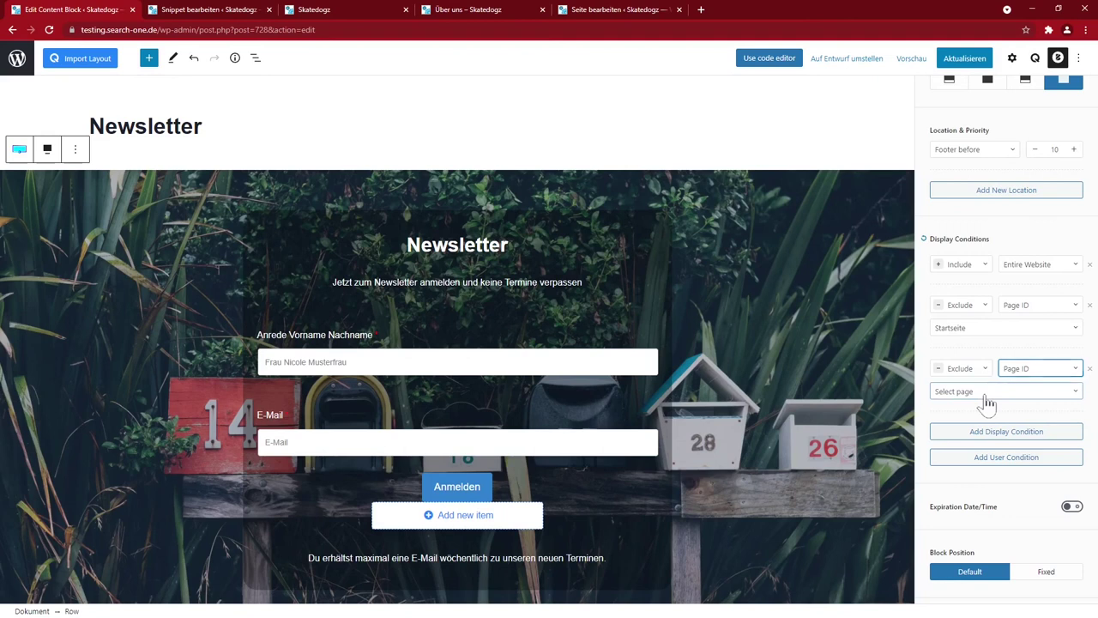
click(988, 397)
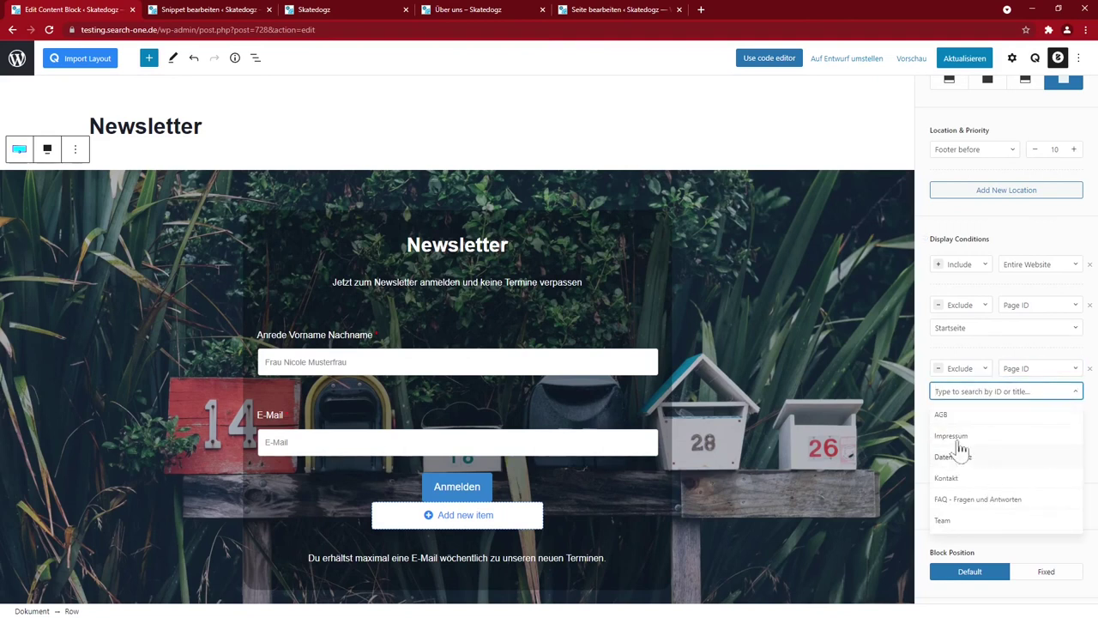
click(959, 438)
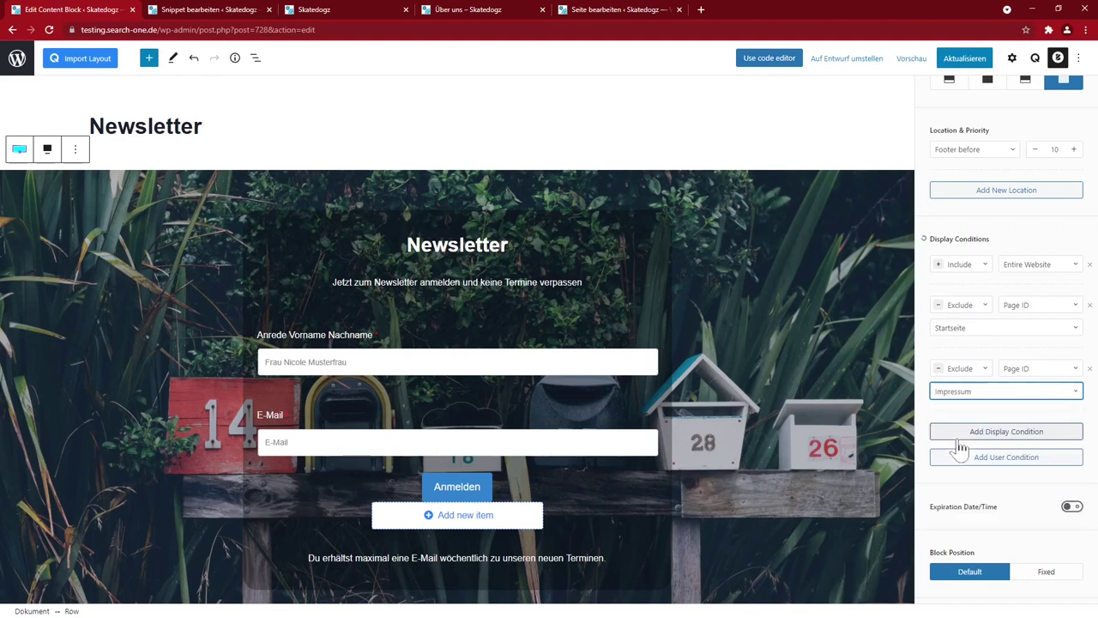
click(967, 60)
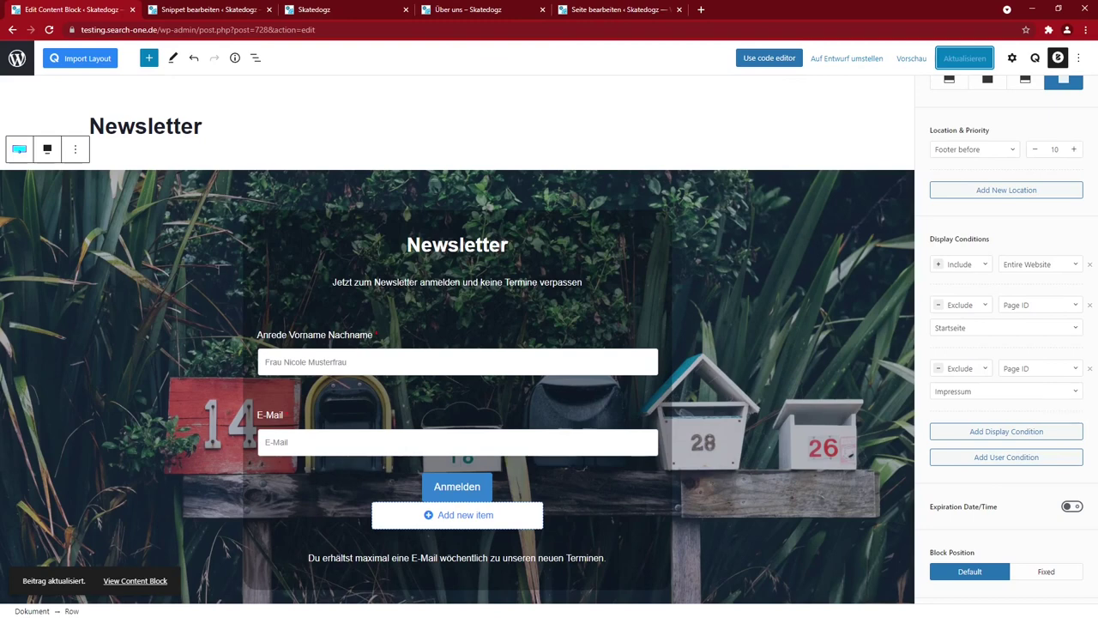
Step: Insert an Accordion block with four items below the "Fragen und Antworten" heading on the home page
click(348, 12)
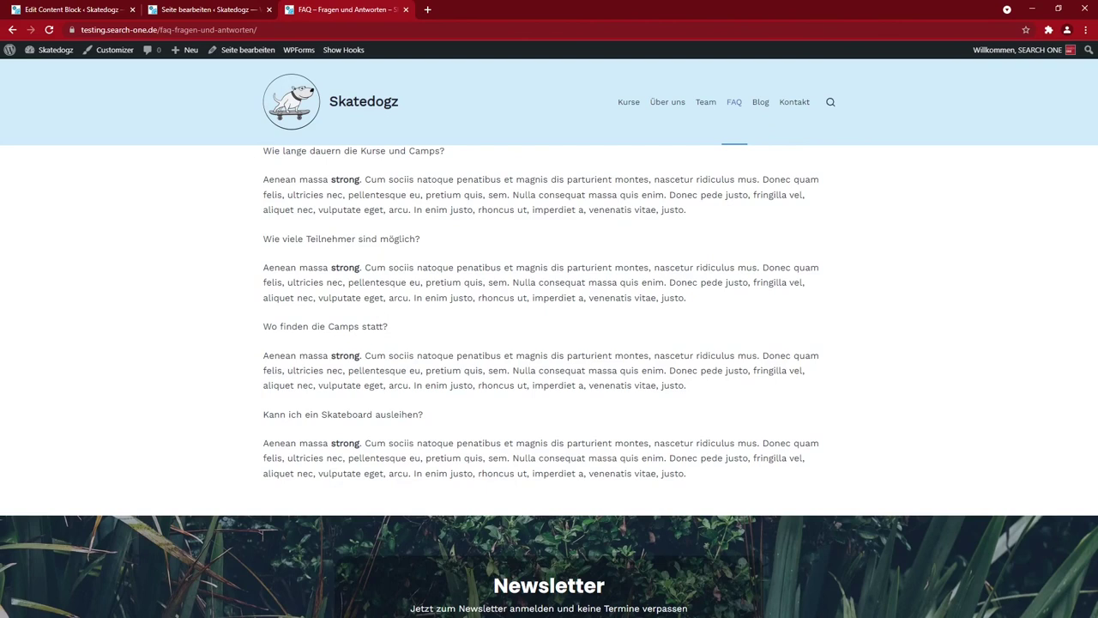
click(178, 10)
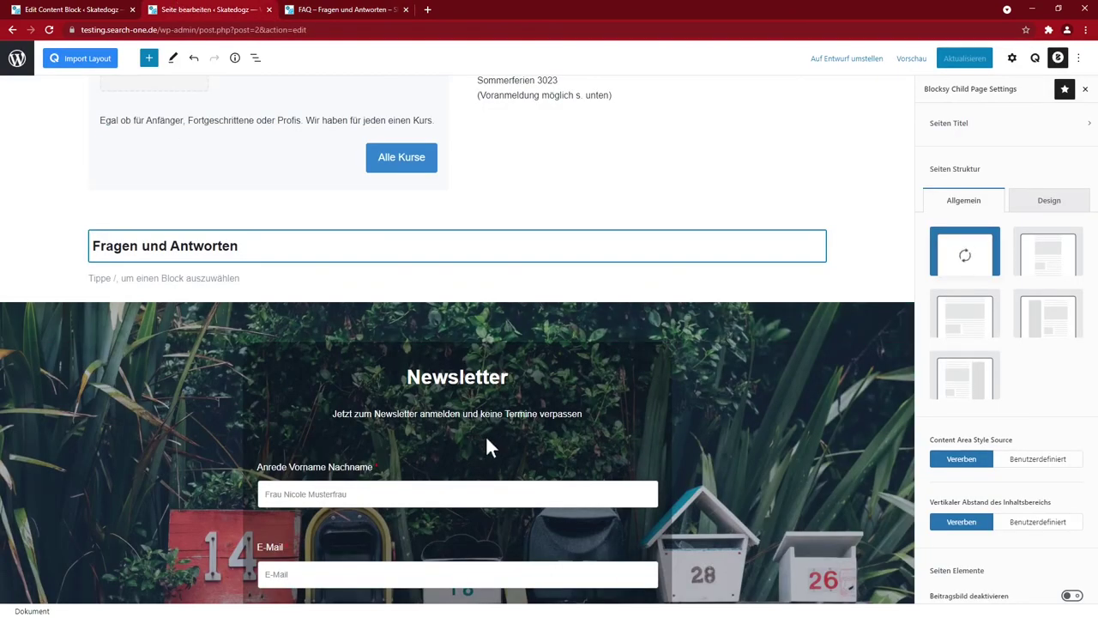
scroll(485, 436, up, 3)
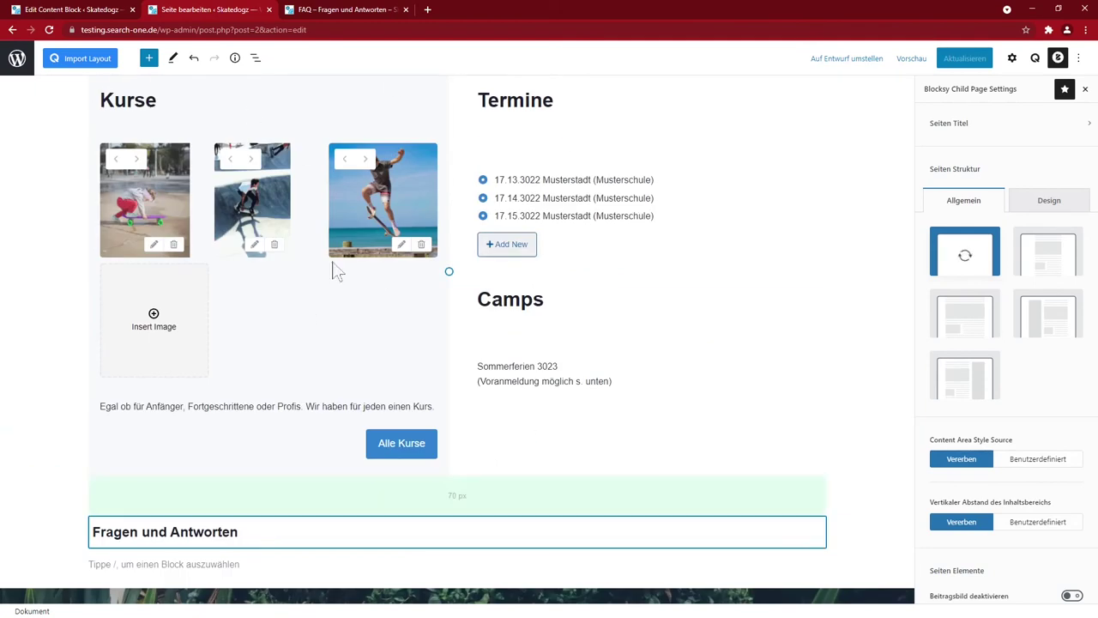
scroll(436, 420, down, 1)
scroll(436, 418, down, 1)
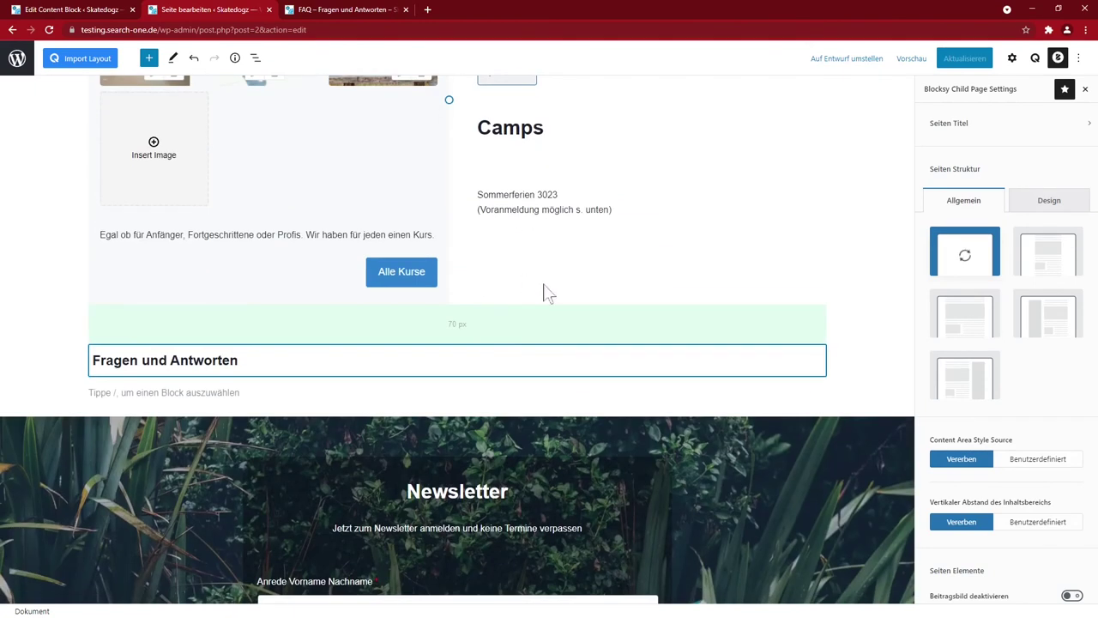
scroll(433, 412, down, 1)
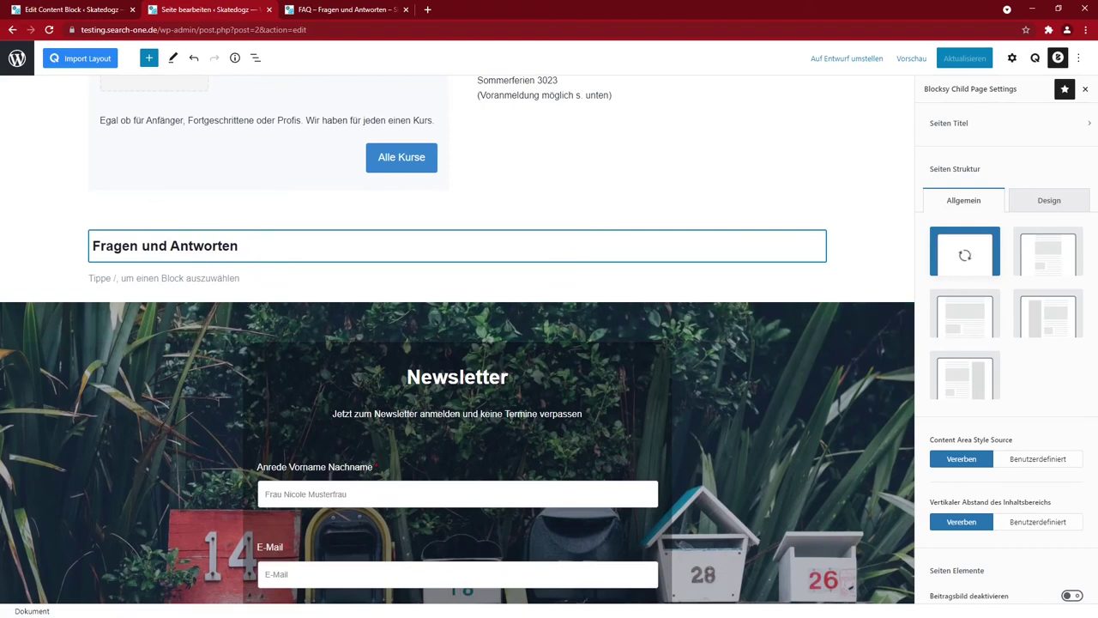
click(159, 279)
click(815, 278)
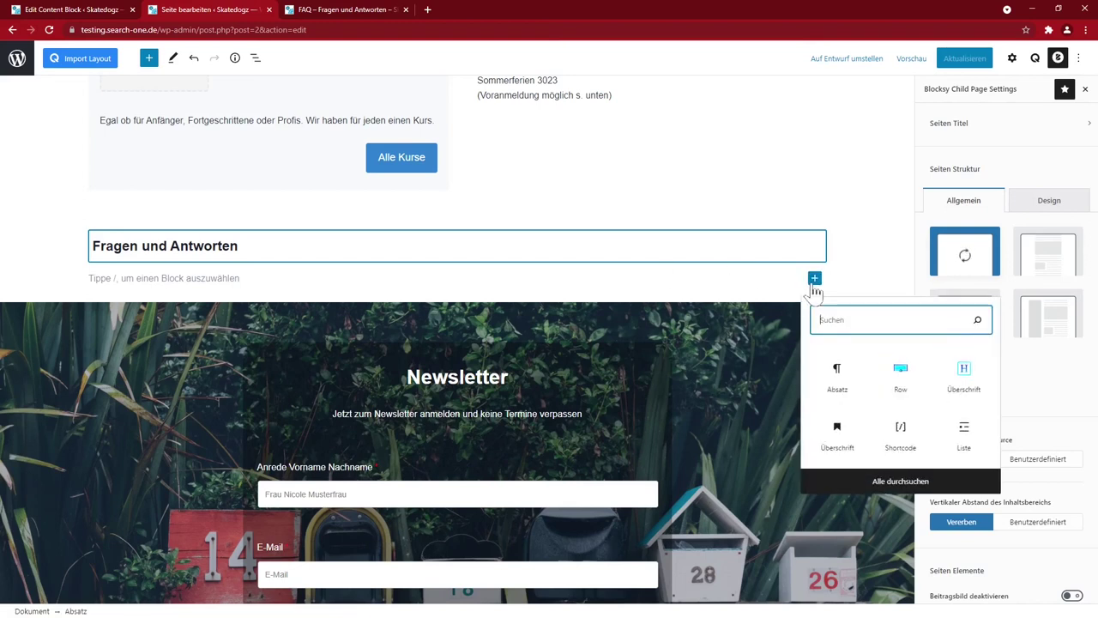
text(acc)
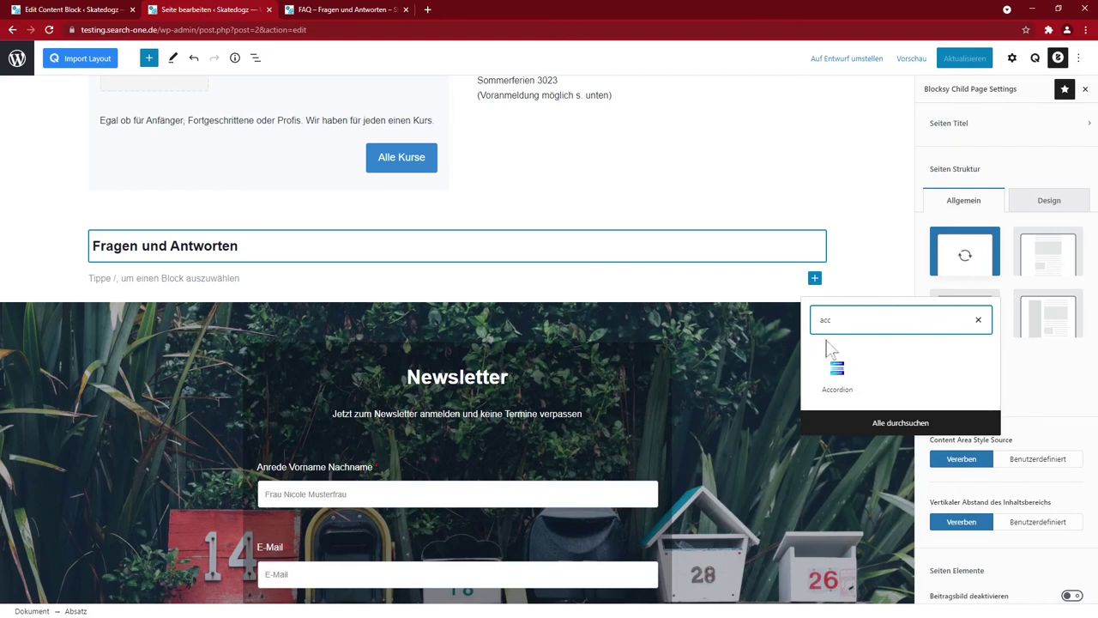
click(837, 377)
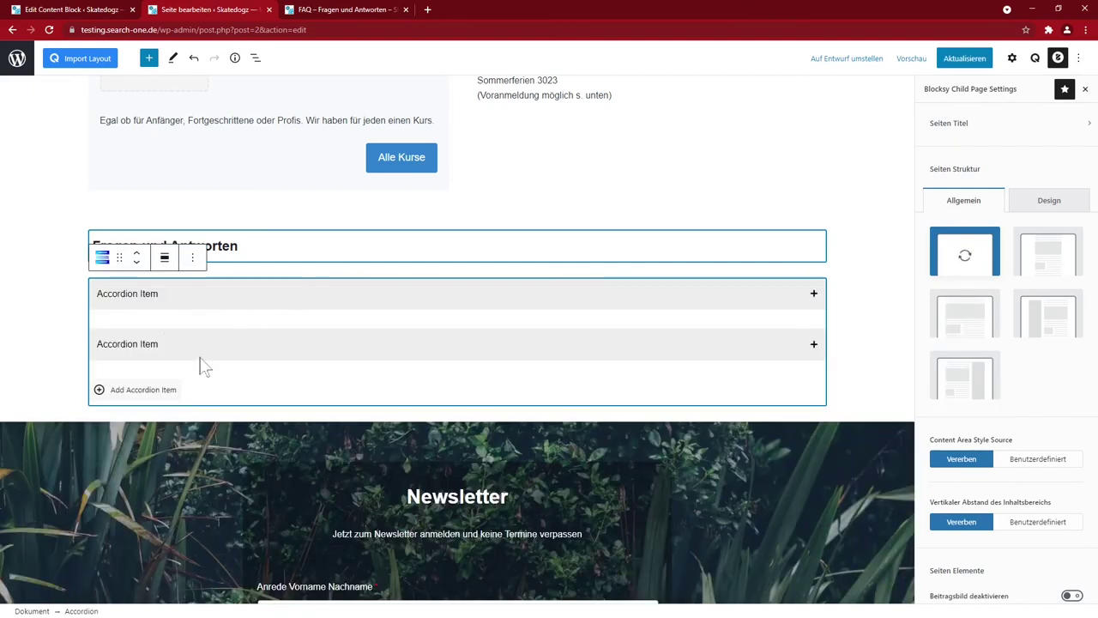
click(134, 397)
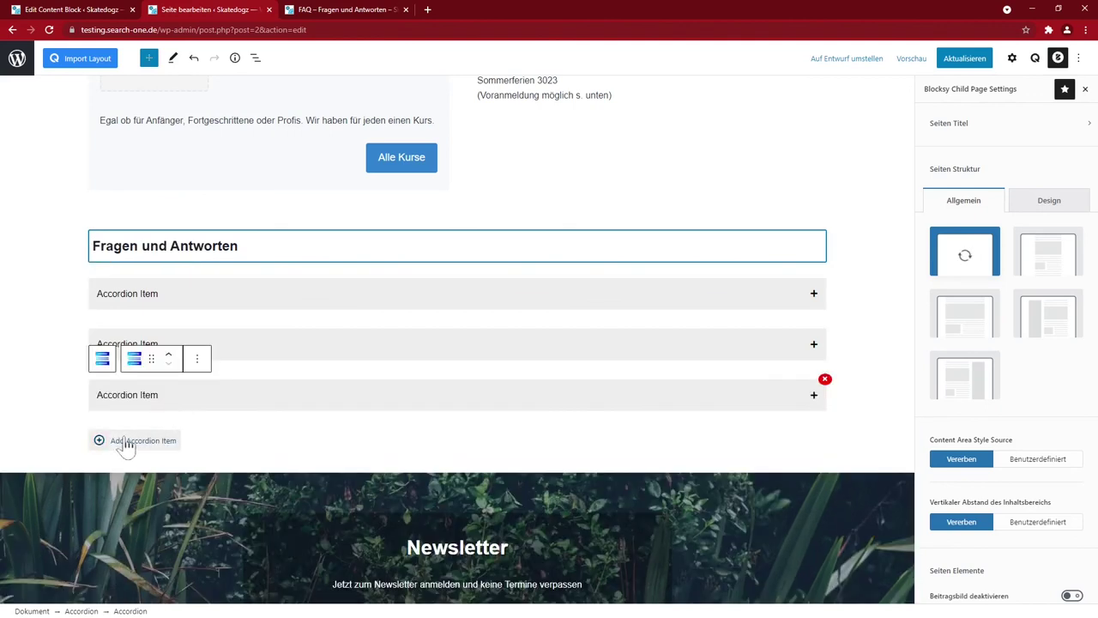
click(336, 425)
Step: Fill the four accordion items with the questions and answers from the FAQ page, starting with "Wie lange dauern die Kurse und Camps?", and save the page
click(352, 10)
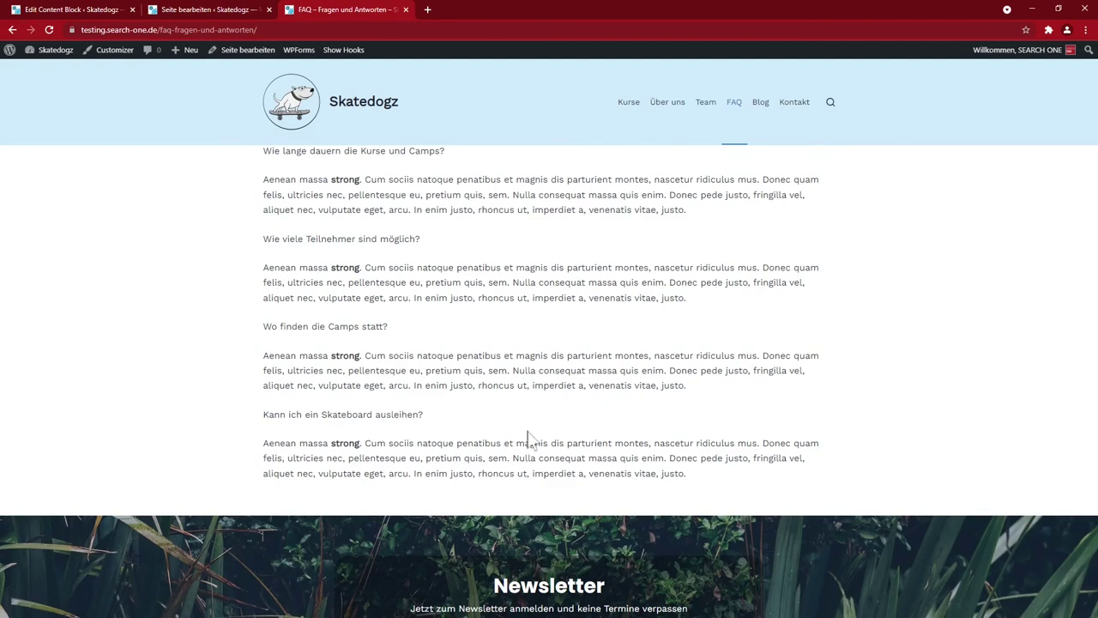
drag(264, 152, 454, 155)
key(ctrl+c)
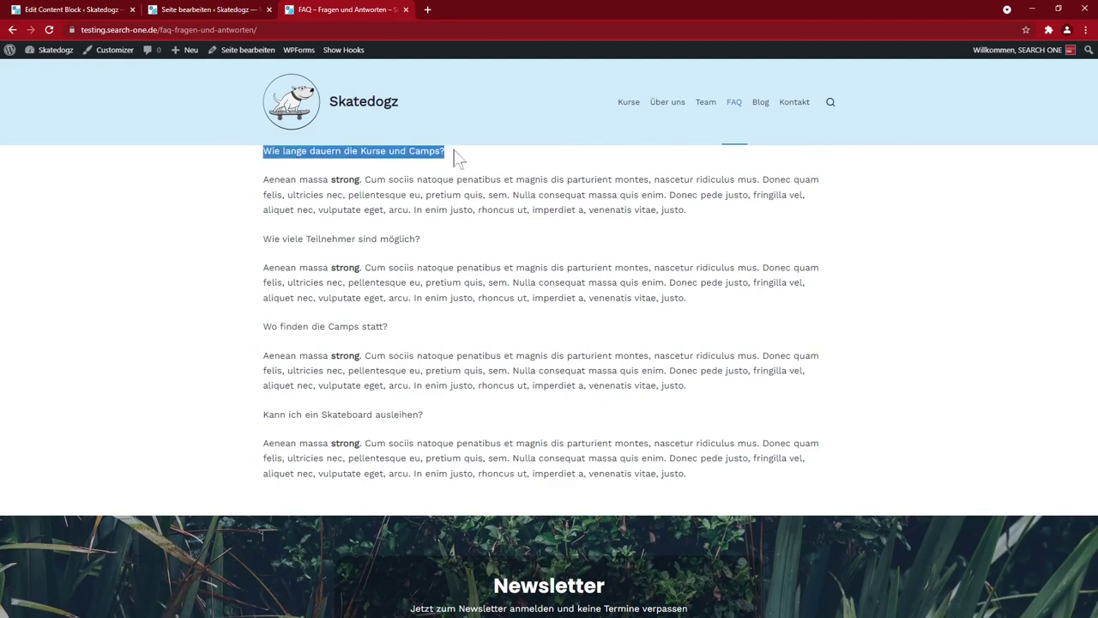
click(206, 10)
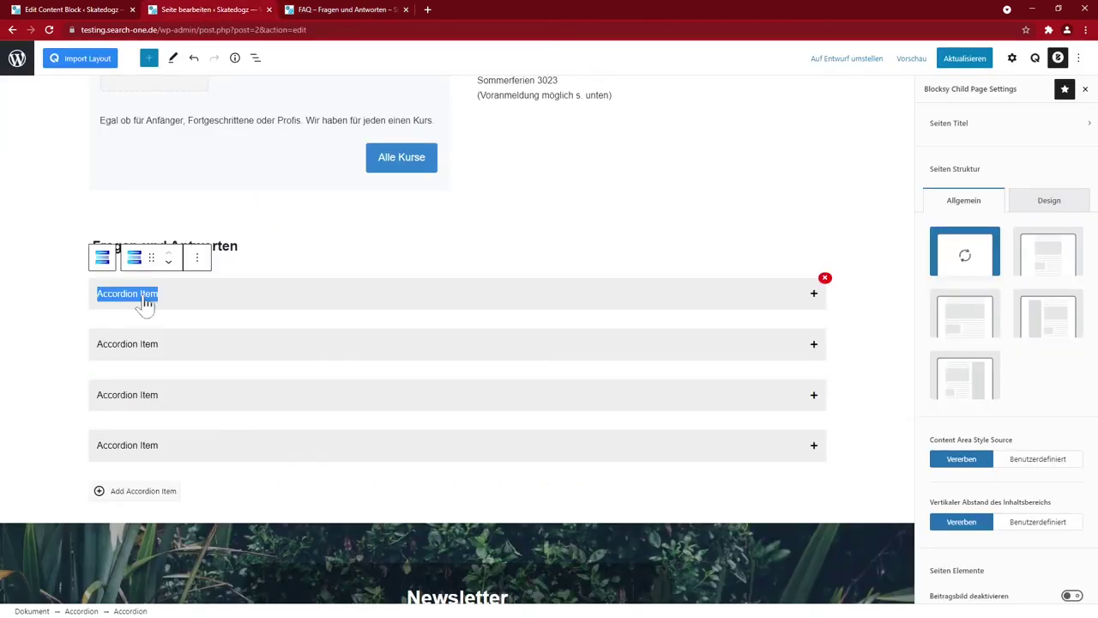
key(ctrl+v)
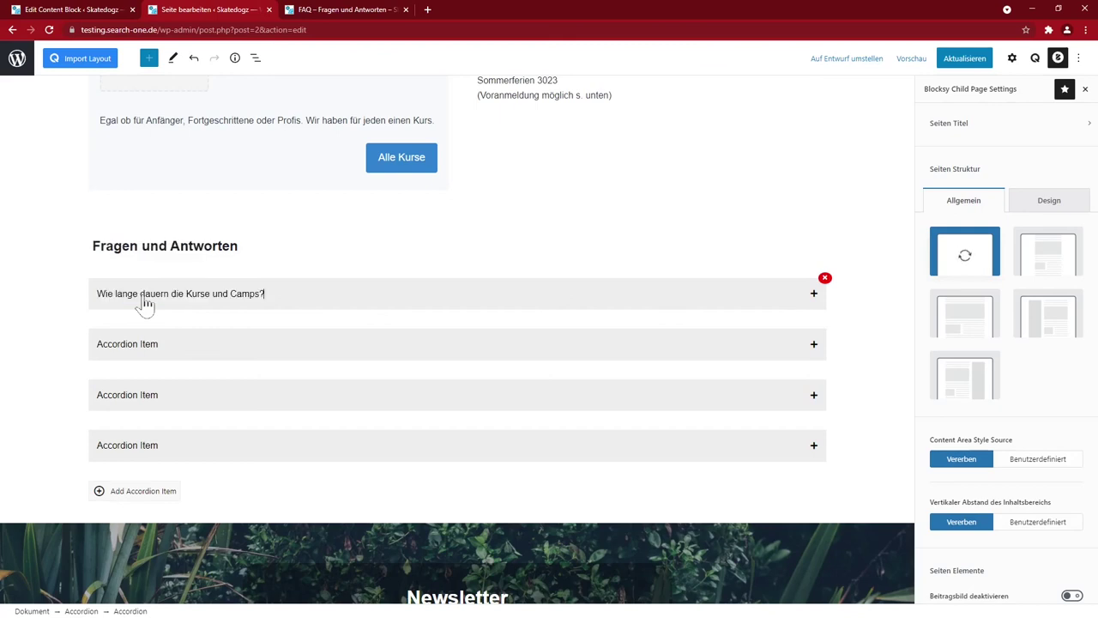
click(214, 311)
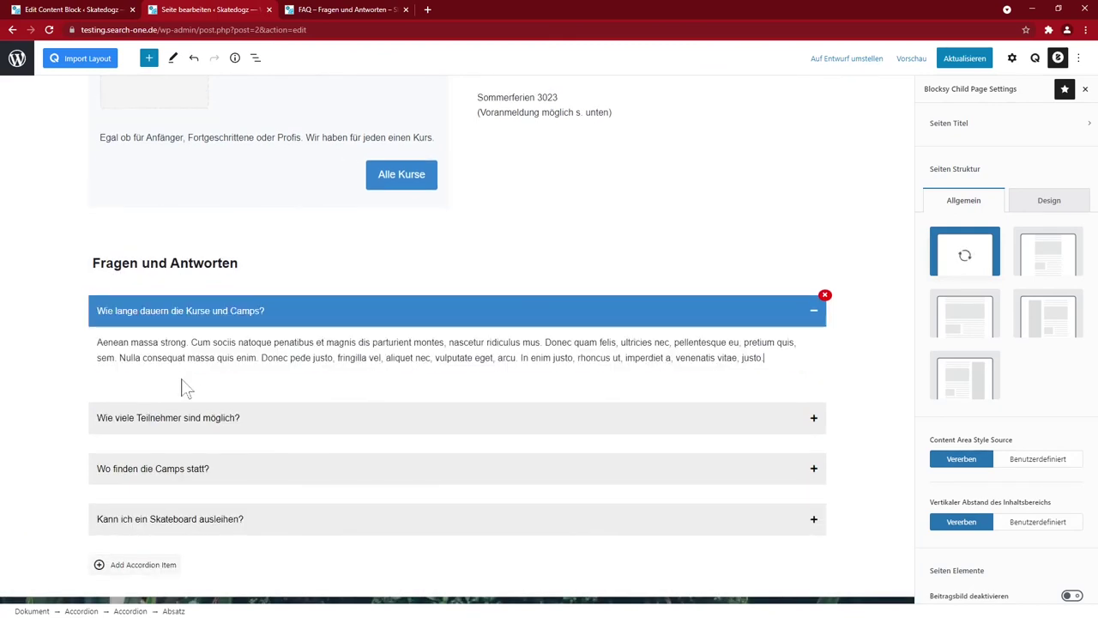
click(195, 519)
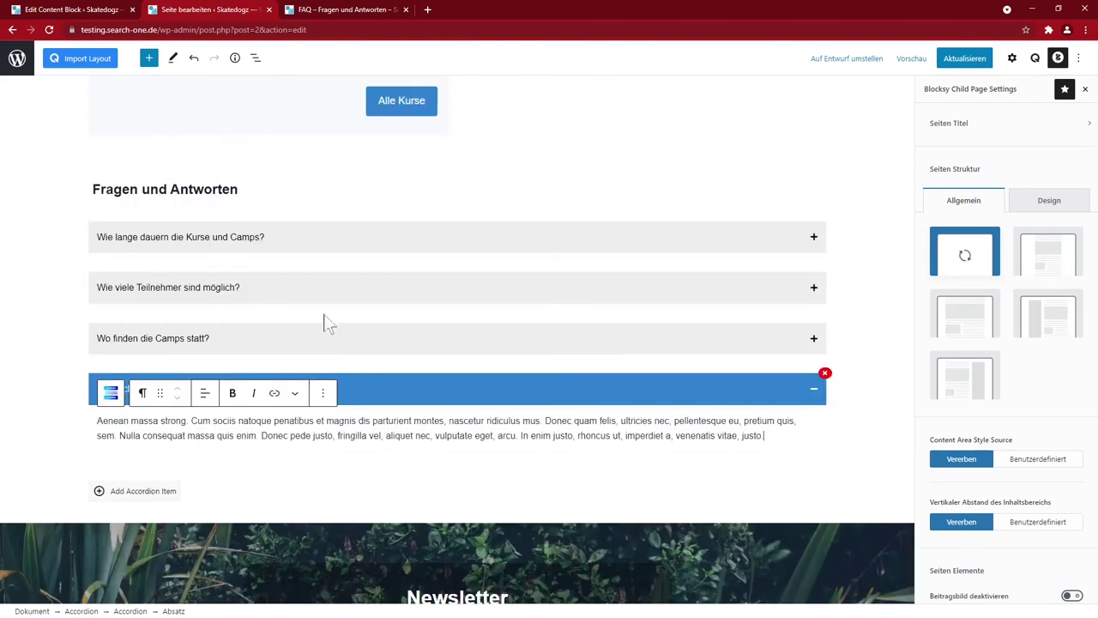
click(964, 57)
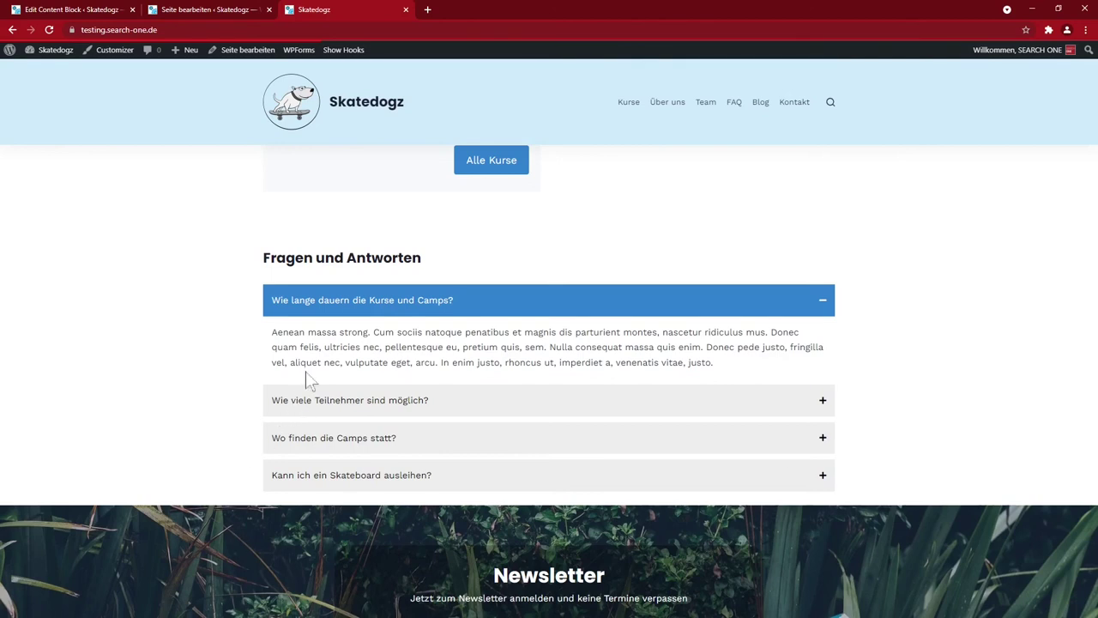
Step: Test the accordion on the live home page by expanding its second, third and fourth questions, and return to the page editor
click(347, 403)
click(342, 437)
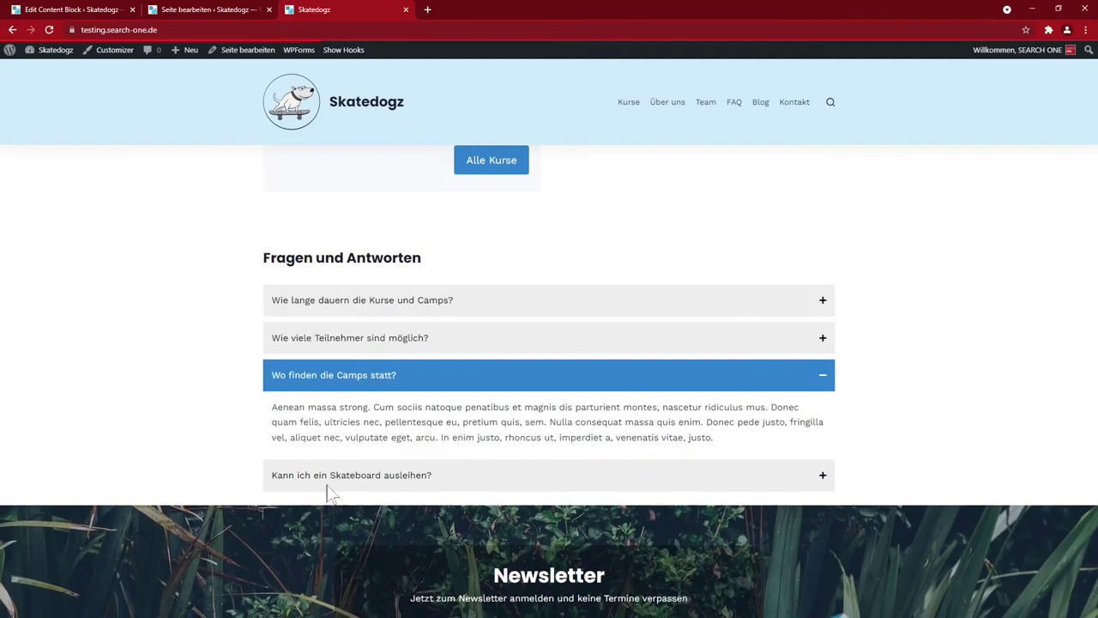
click(339, 475)
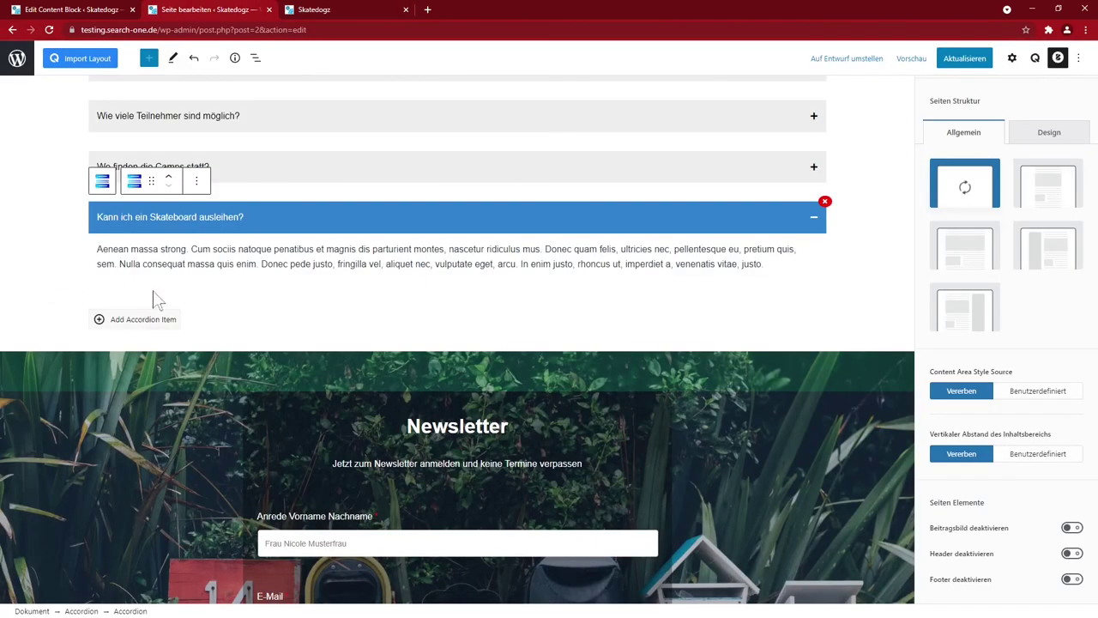
scroll(276, 317, up, 2)
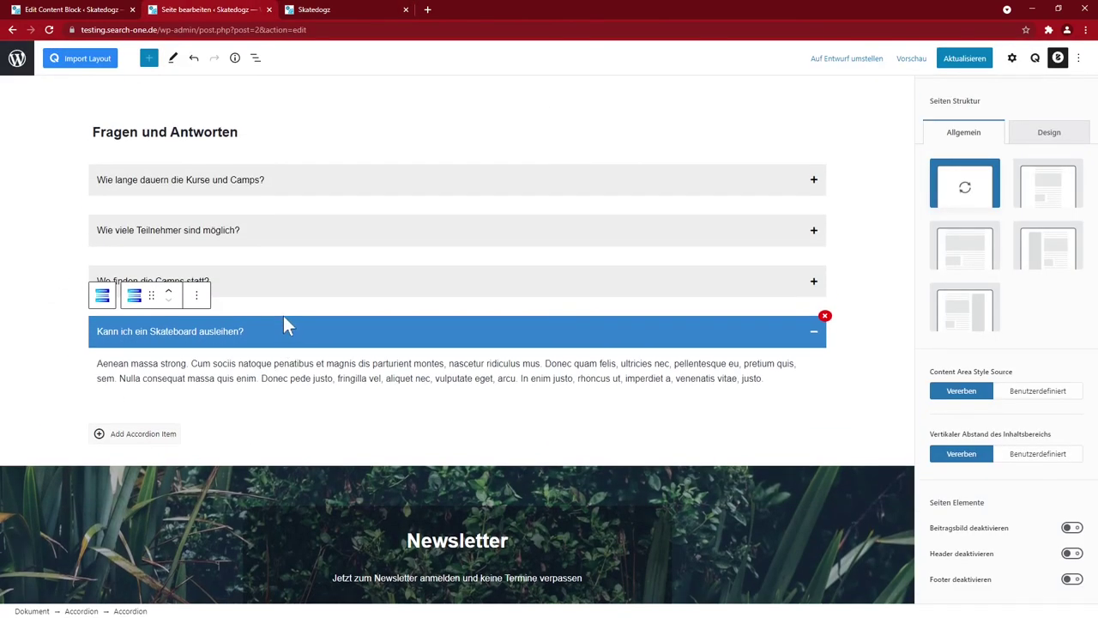
Step: Insert a spacer block (Abstandshalter) directly after the whole FAQ accordion, above the Newsletter section
click(178, 191)
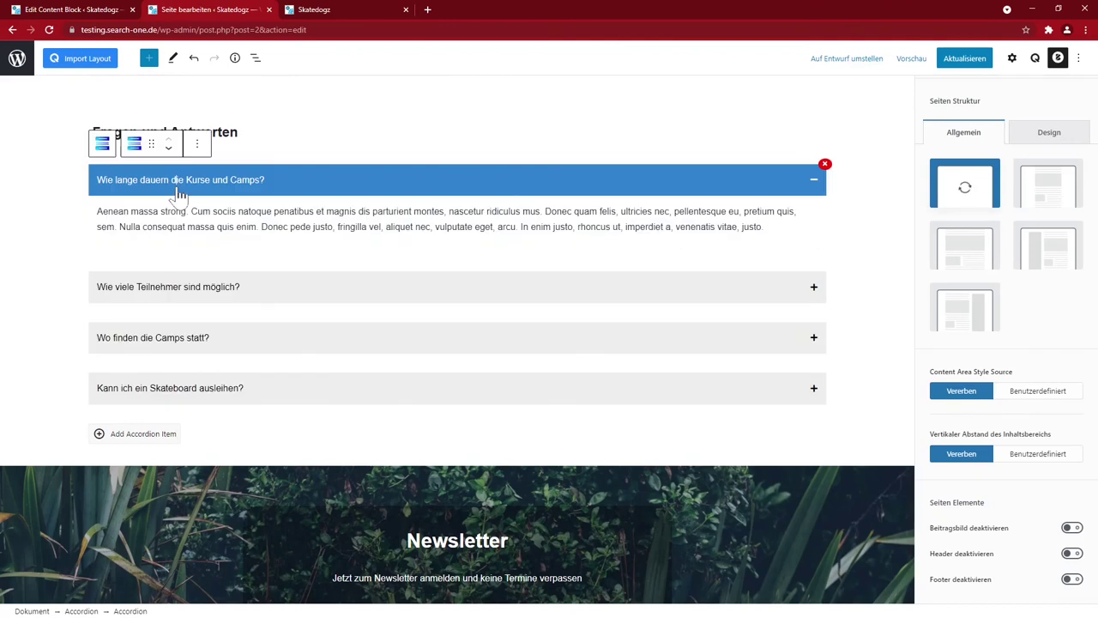
click(103, 143)
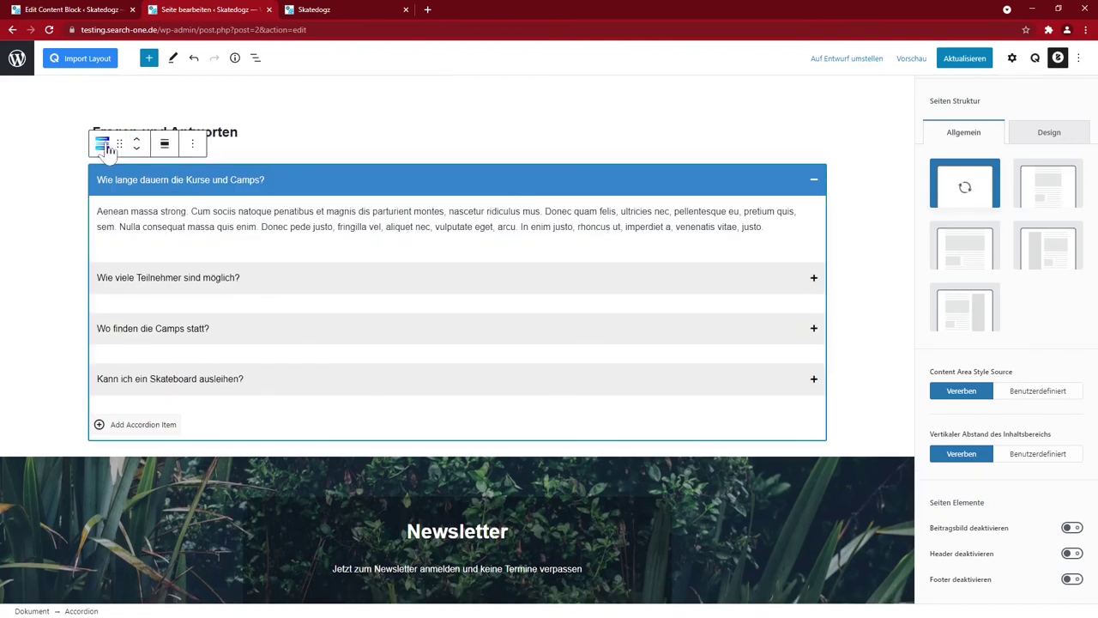
click(192, 143)
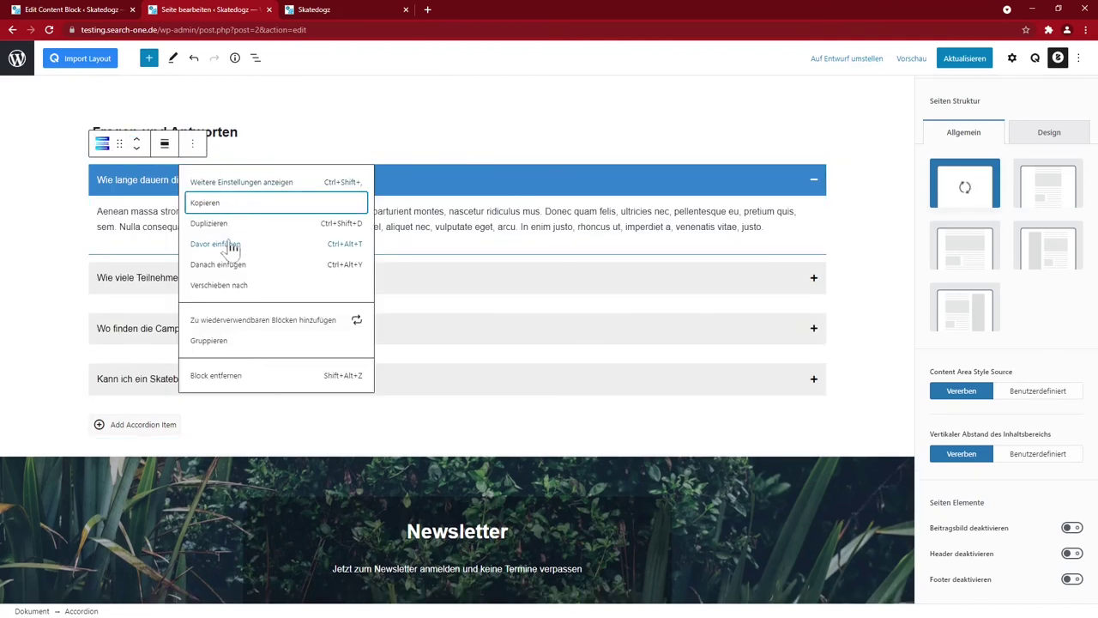
click(287, 273)
click(815, 422)
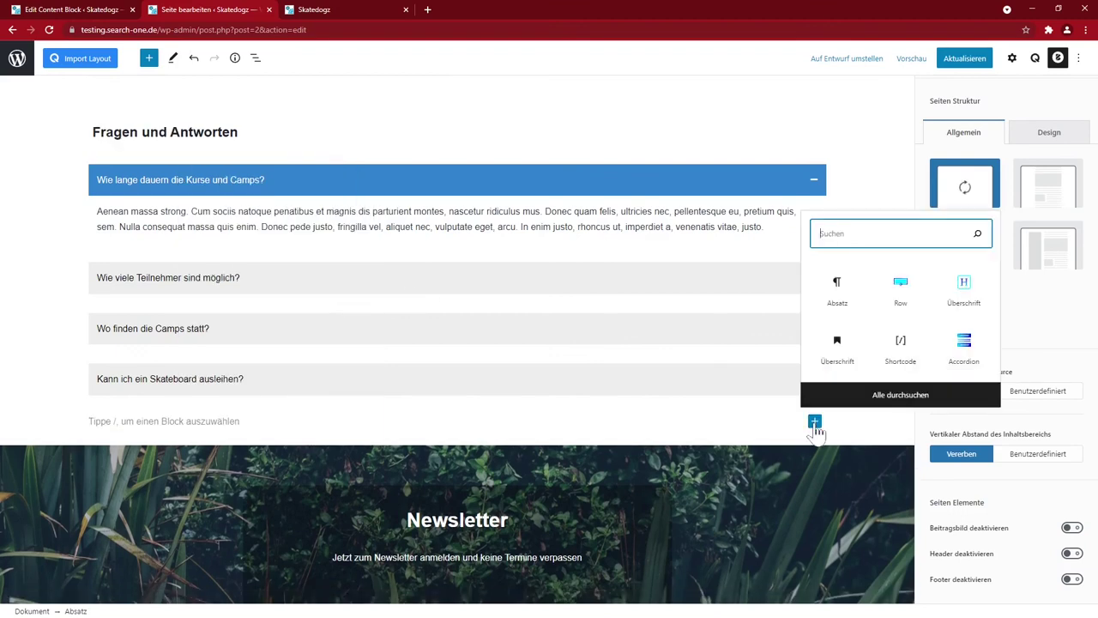
text(spa)
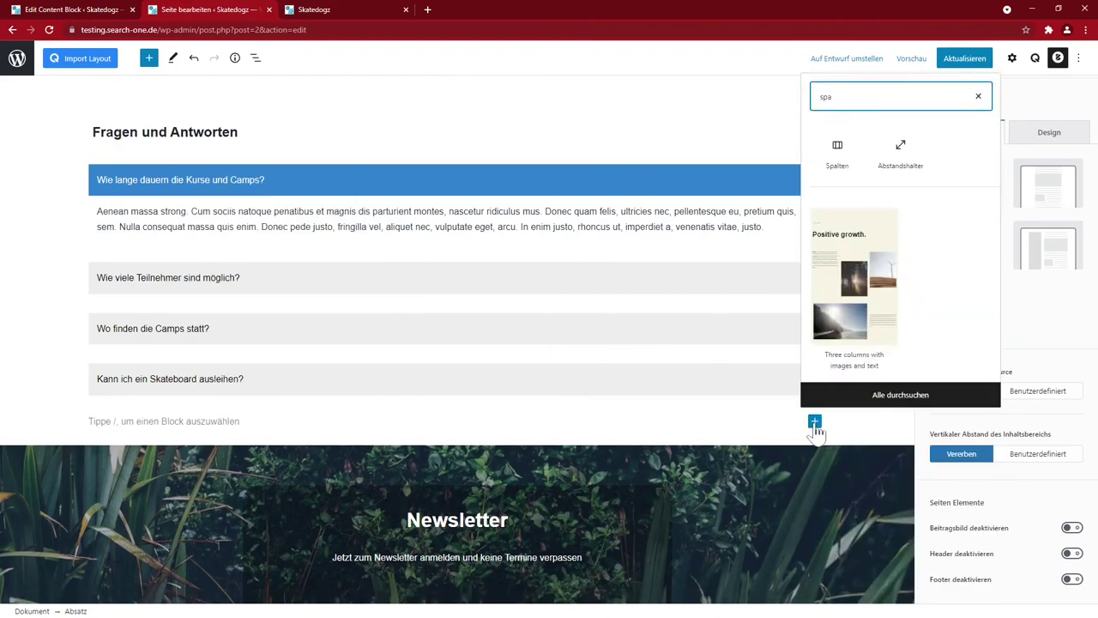
click(900, 154)
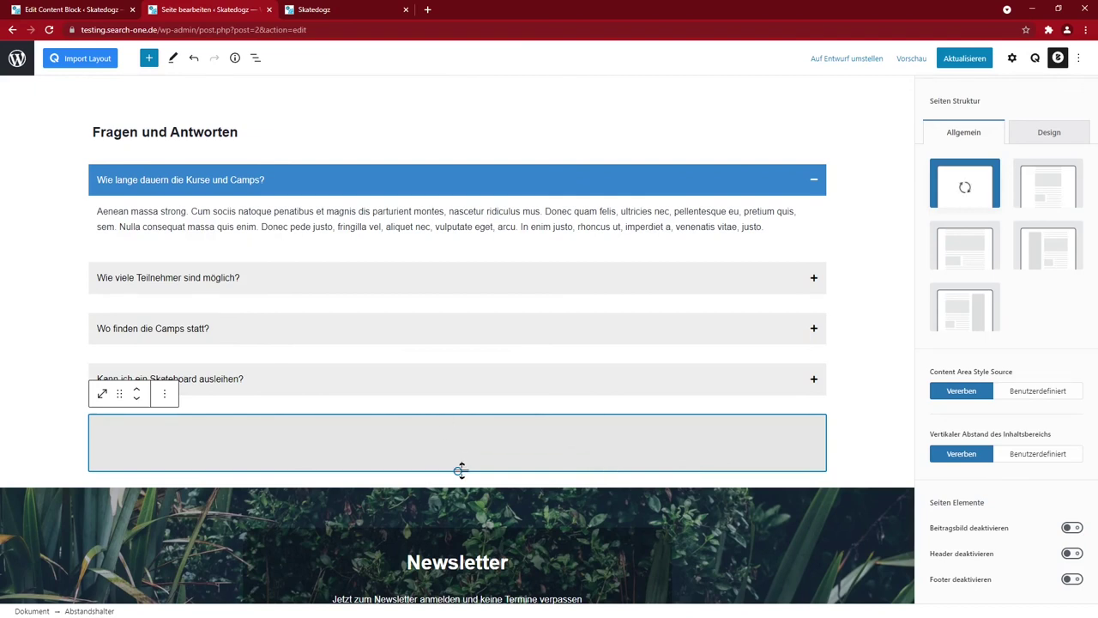
Step: Reduce the spacer's height to about 90 px, update the page, and check the gap above the newsletter on the reloaded live home page
drag(457, 470, 457, 466)
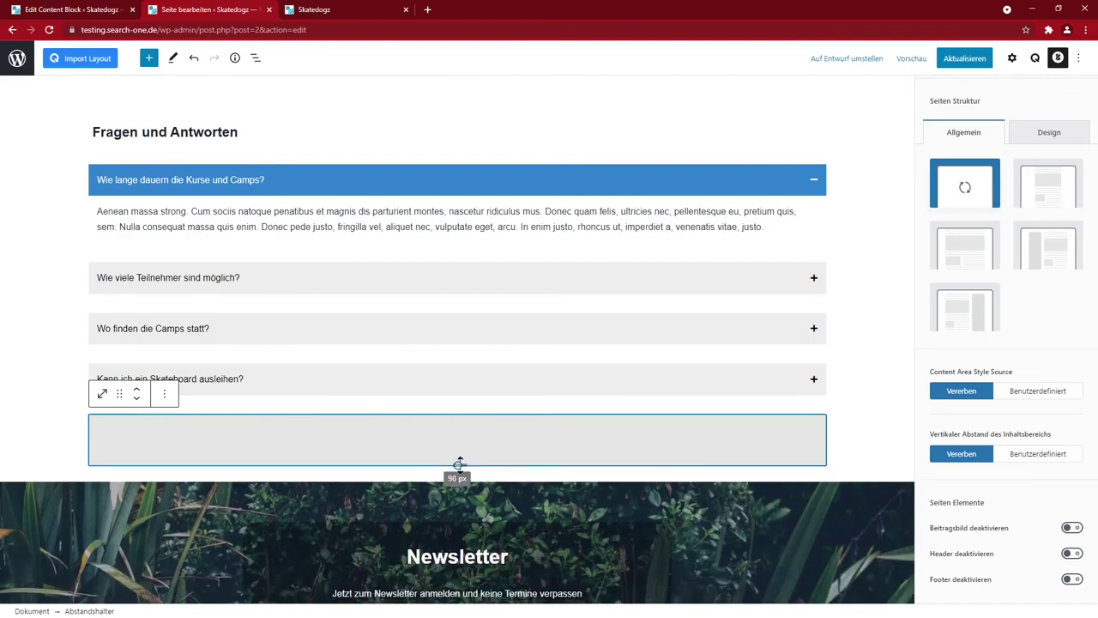
click(946, 63)
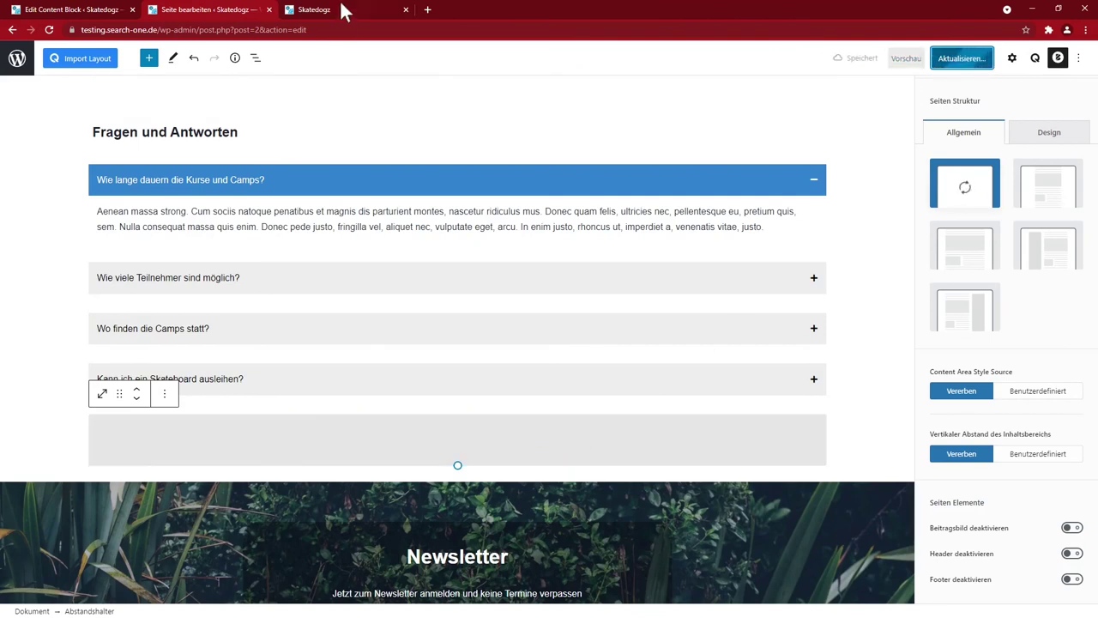
click(340, 9)
key(F5)
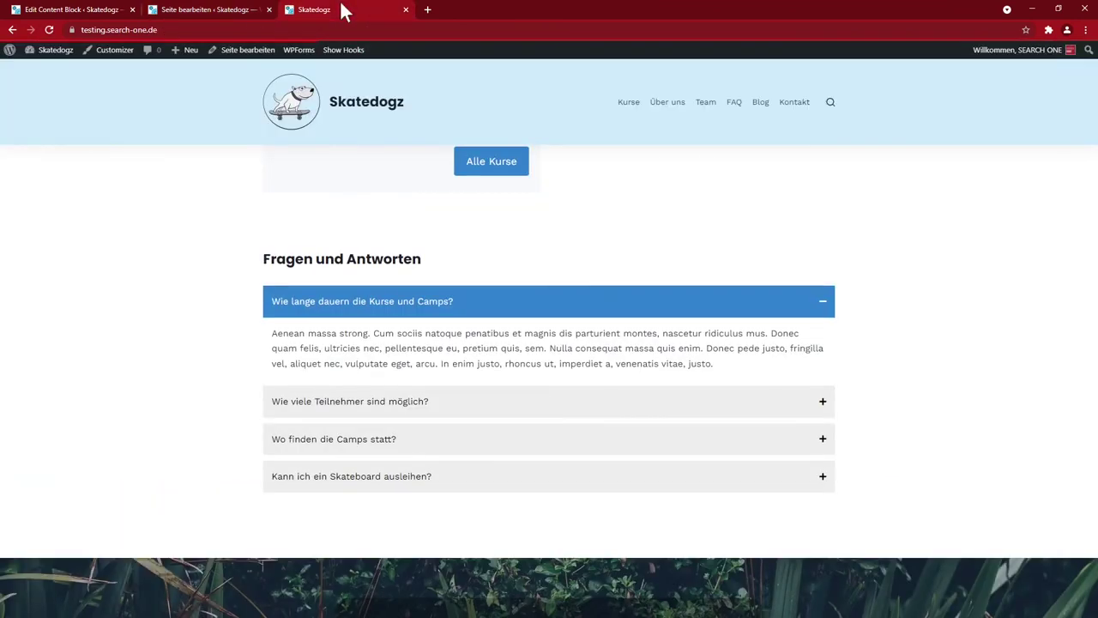
scroll(489, 493, down, 3)
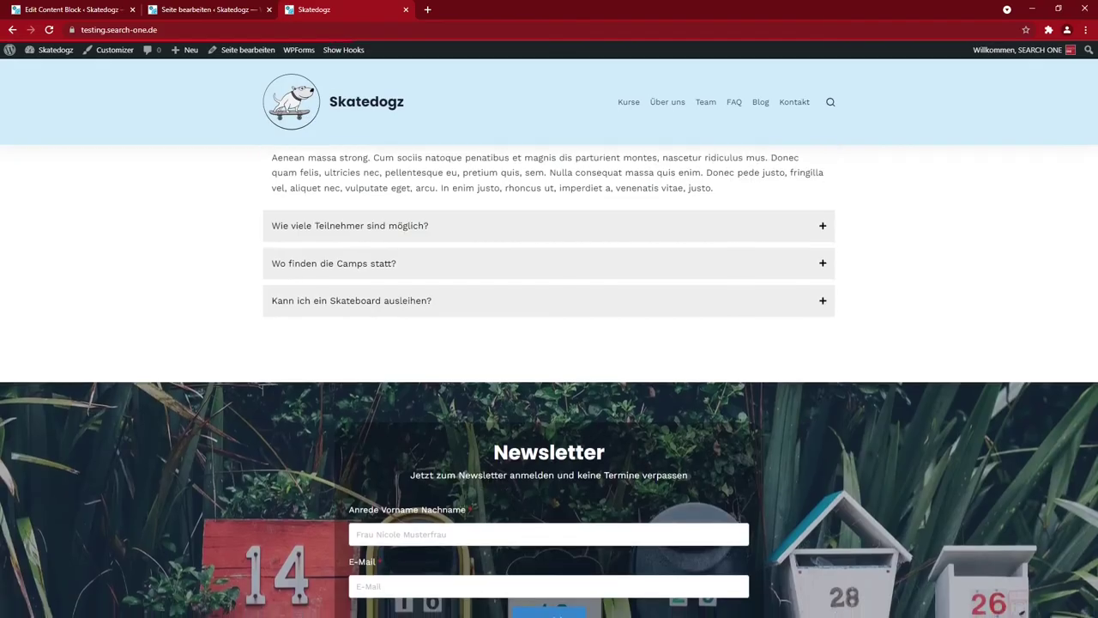